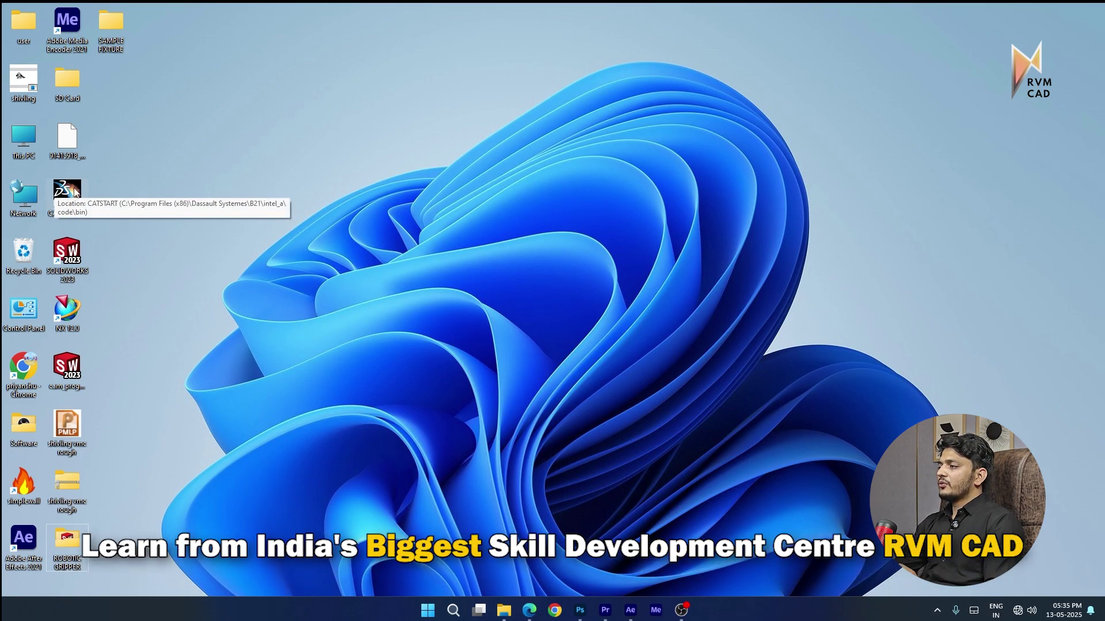
Launch CATIA V5 and create a new part in the Part Design workbench
{"action": "double_click", "coordinate": [75, 192]}
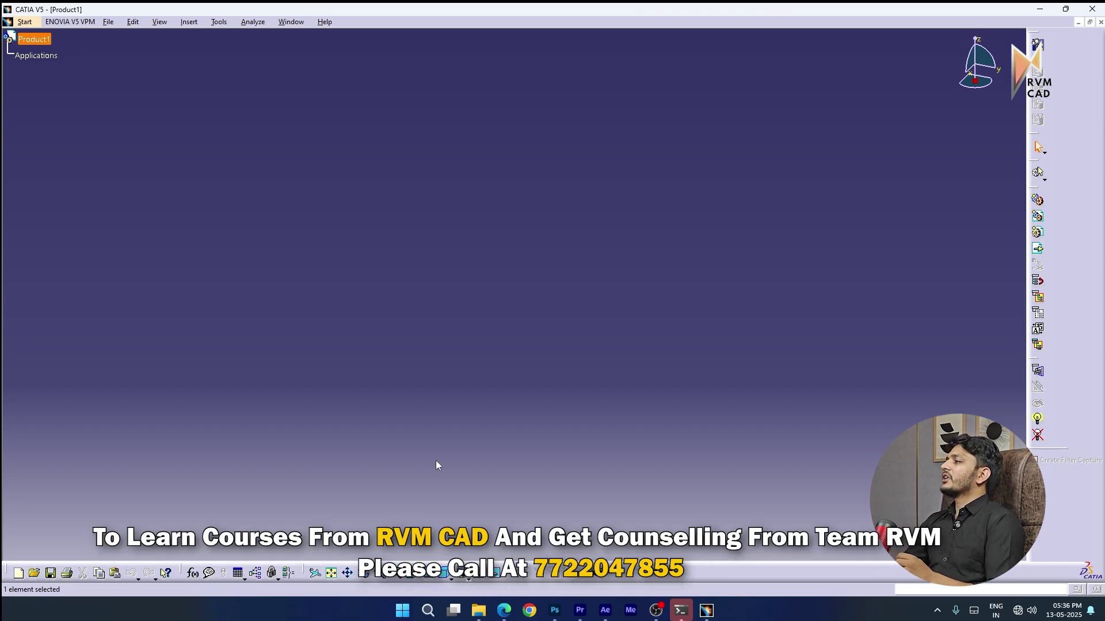
{"action": "left_click", "coordinate": [25, 22]}
{"action": "mouse_move", "coordinate": [63, 55]}
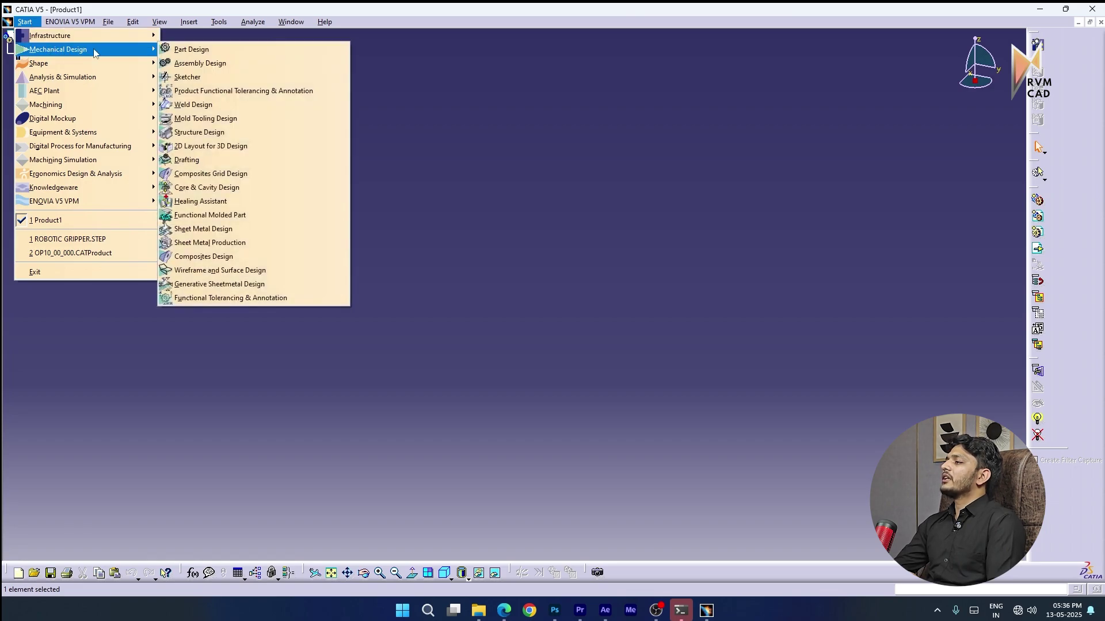
{"action": "left_click", "coordinate": [177, 47]}
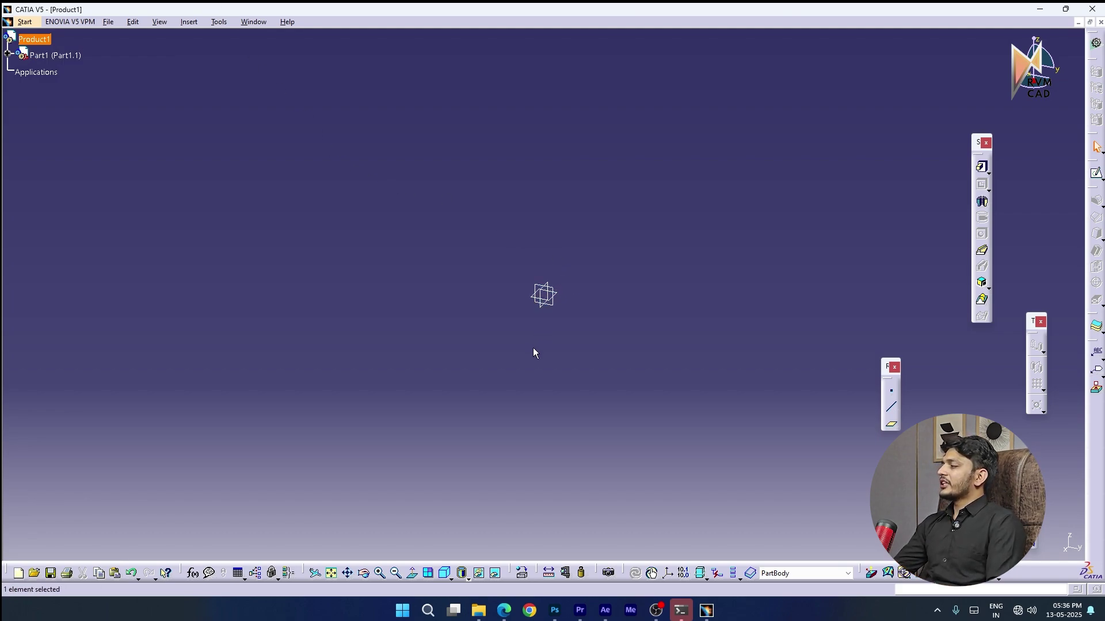
{"action": "left_click", "coordinate": [646, 291]}
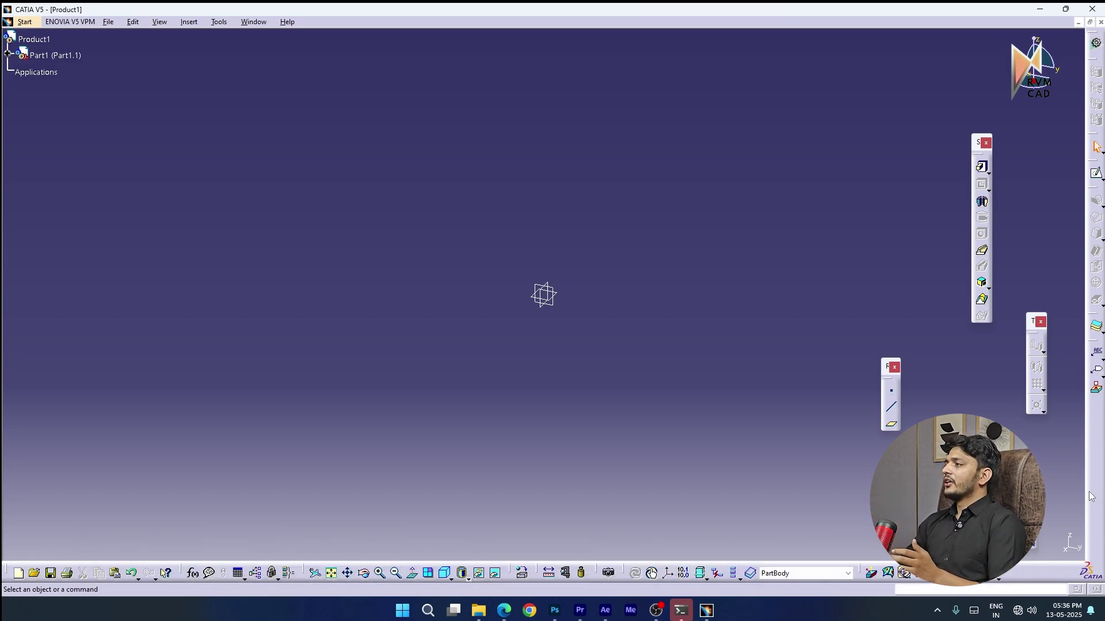
Unlock the toolbar positions in the Customize options
{"action": "left_click", "coordinate": [217, 23]}
{"action": "left_click", "coordinate": [256, 226]}
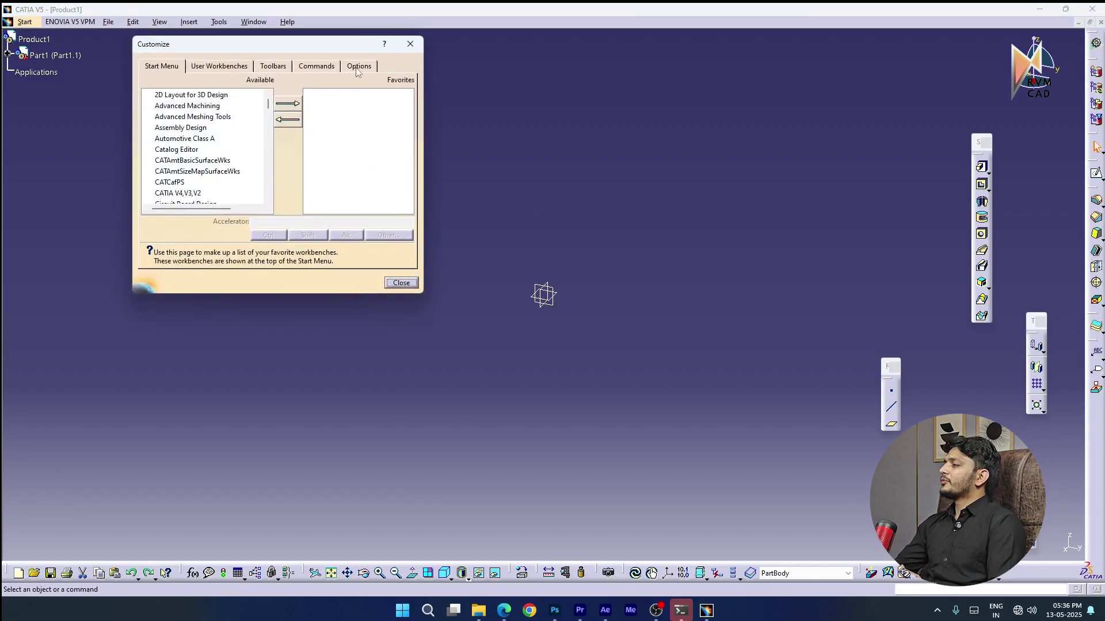
{"action": "left_click", "coordinate": [357, 68]}
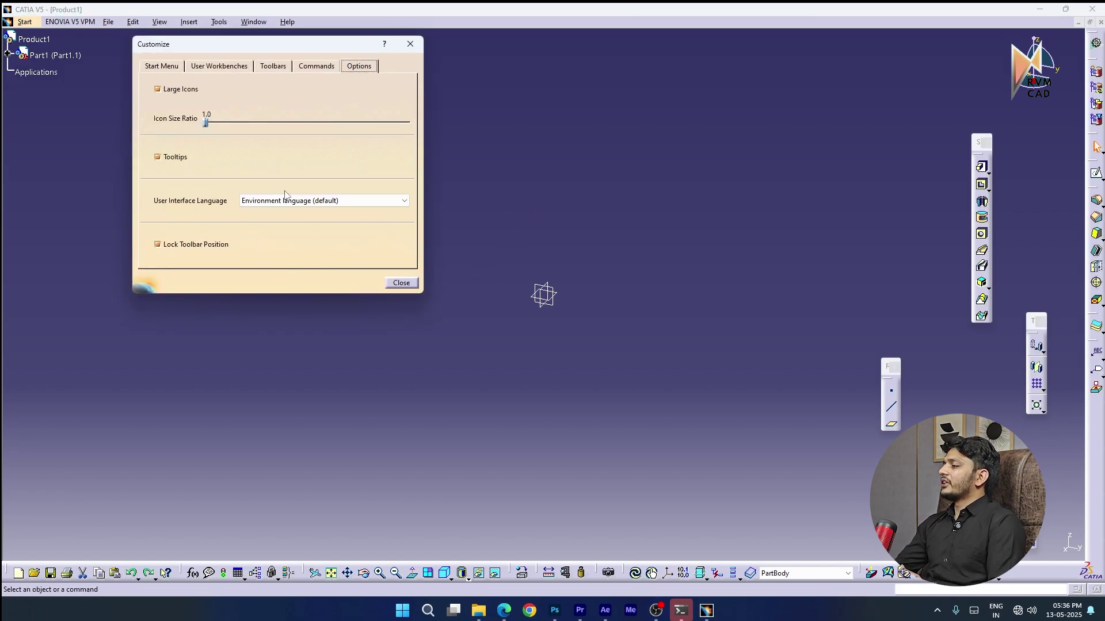
{"action": "left_click", "coordinate": [159, 248]}
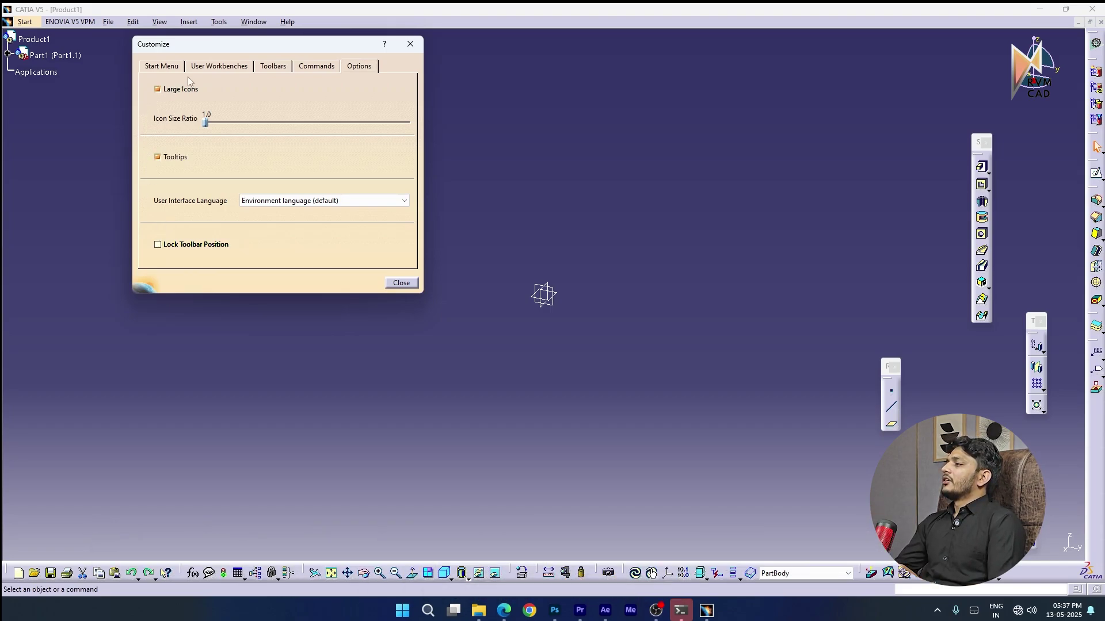
Restore the contents and positions of all toolbars and close the Customize dialog
{"action": "left_click", "coordinate": [205, 68]}
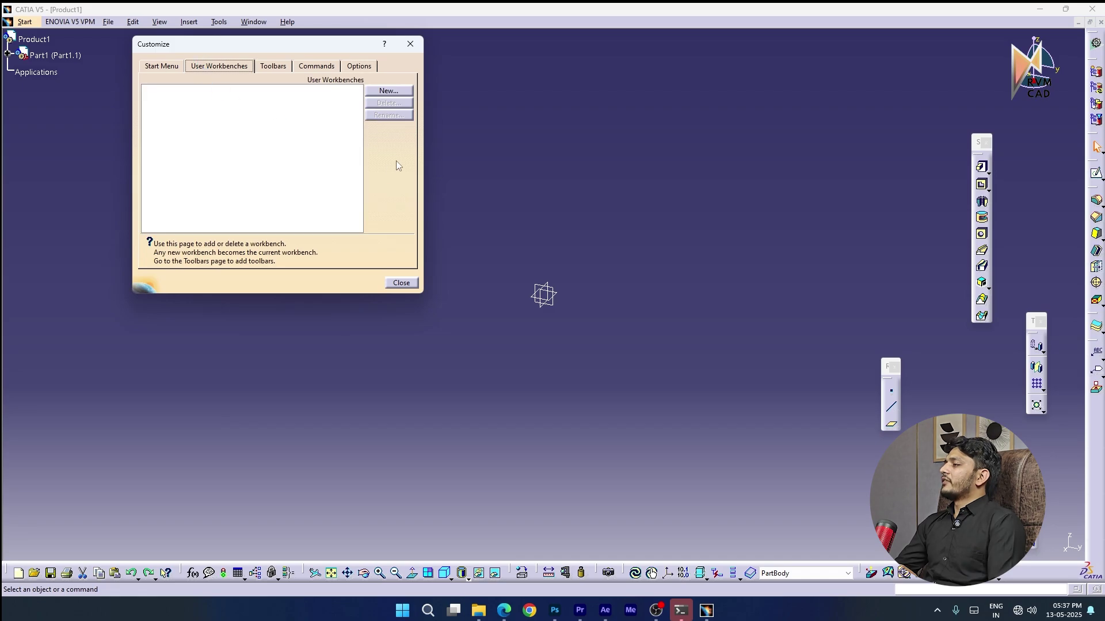
{"action": "left_click", "coordinate": [273, 67]}
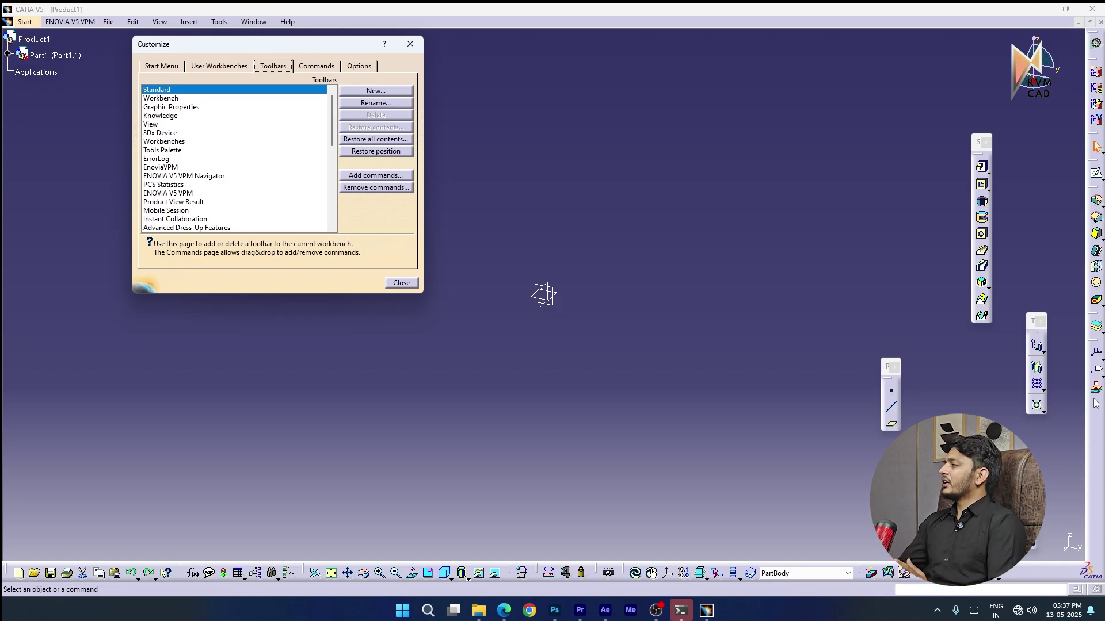
{"action": "left_click", "coordinate": [380, 140]}
{"action": "left_click", "coordinate": [560, 330]}
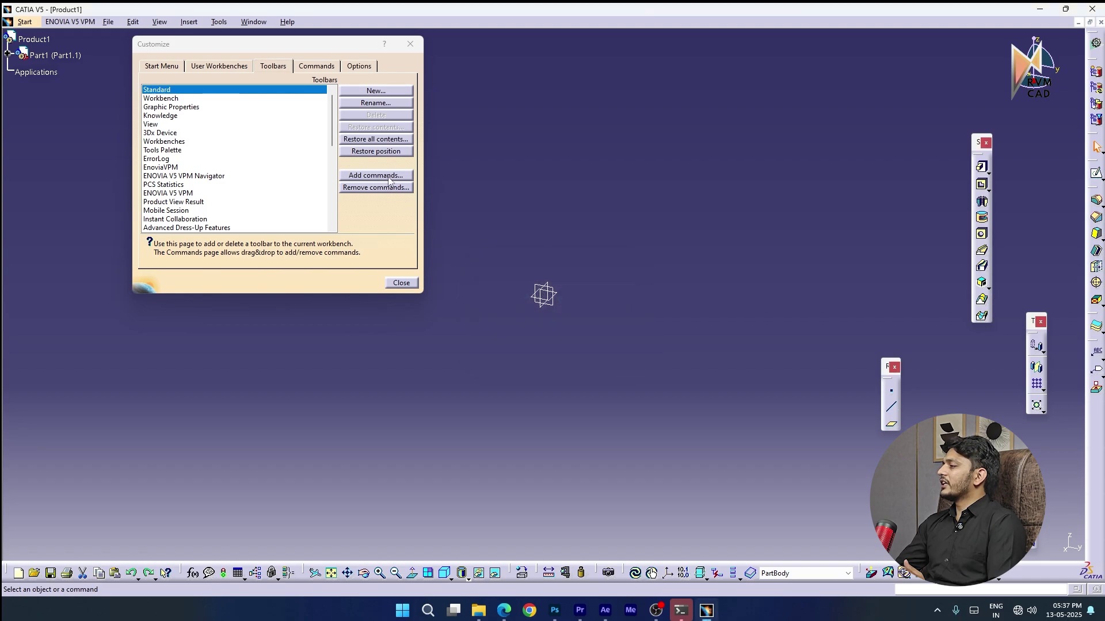
{"action": "left_click", "coordinate": [377, 151]}
{"action": "left_click", "coordinate": [559, 330]}
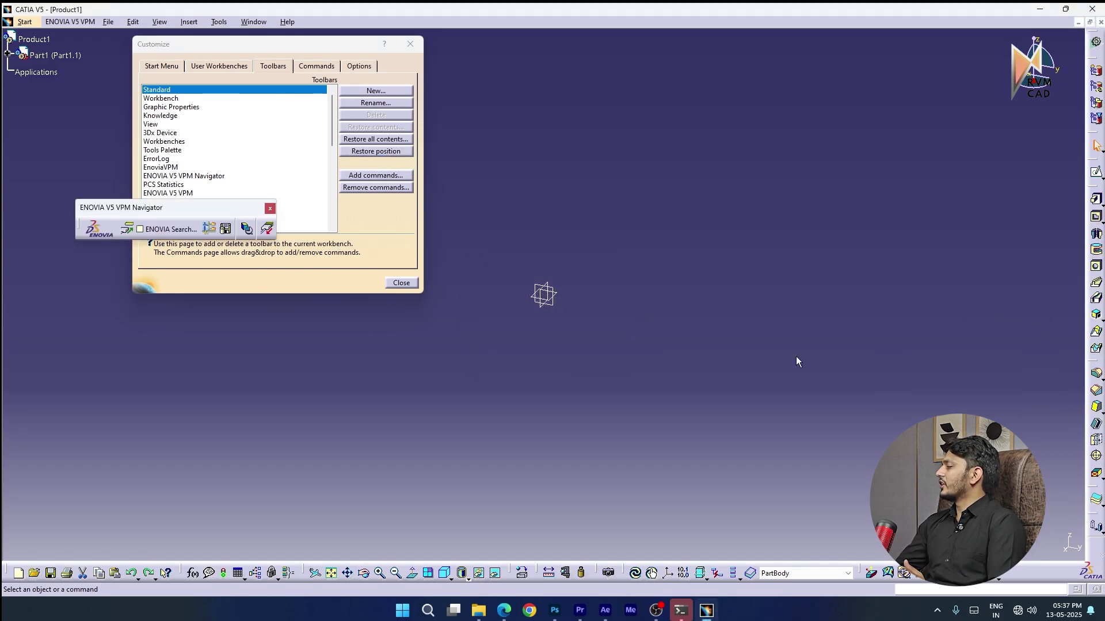
{"action": "left_click", "coordinate": [410, 43]}
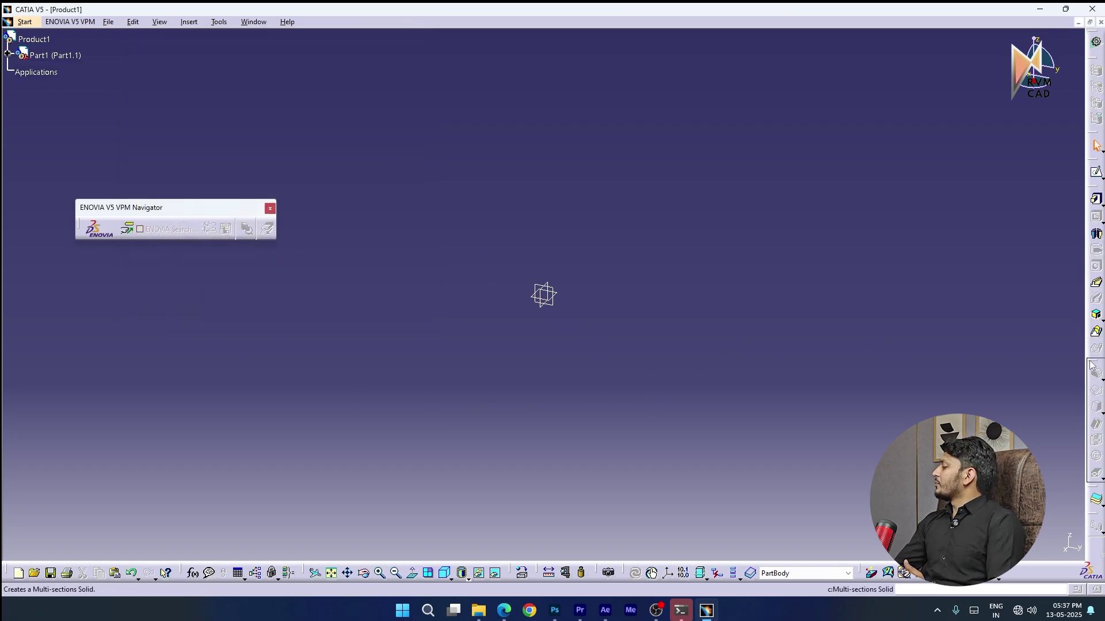
Undock the Dress-Up, Sketch-Based, Transformation and Constraints toolbars and float them in the graphics area
{"action": "left_click_drag", "start_coordinate": [1089, 364], "coordinate": [960, 317]}
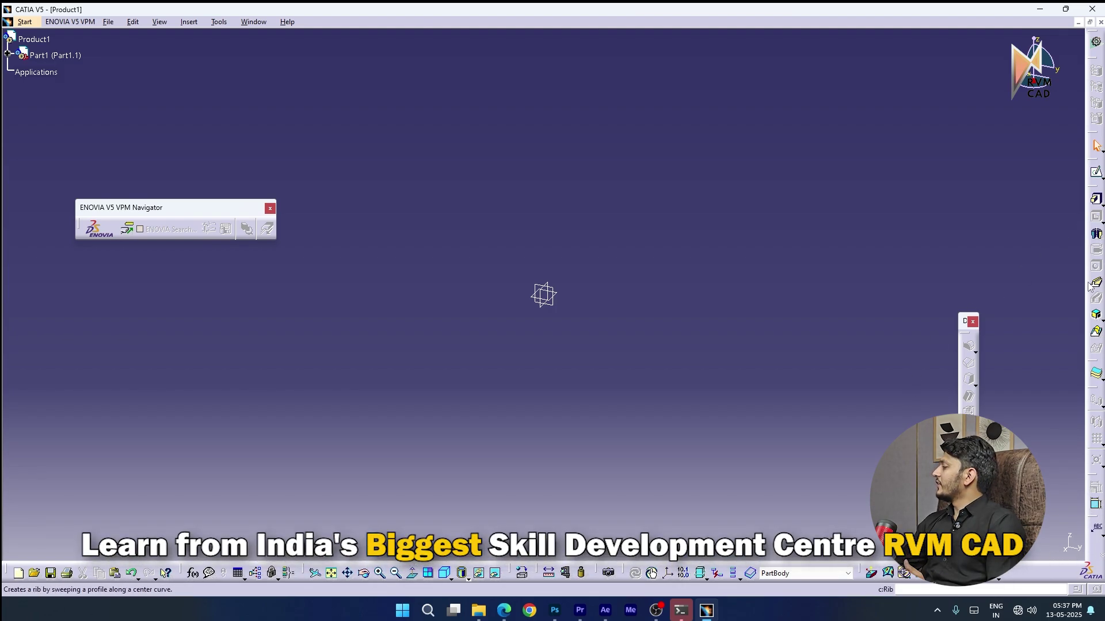
{"action": "left_click_drag", "start_coordinate": [1086, 189], "coordinate": [910, 144]}
{"action": "left_click_drag", "start_coordinate": [1093, 191], "coordinate": [989, 193]}
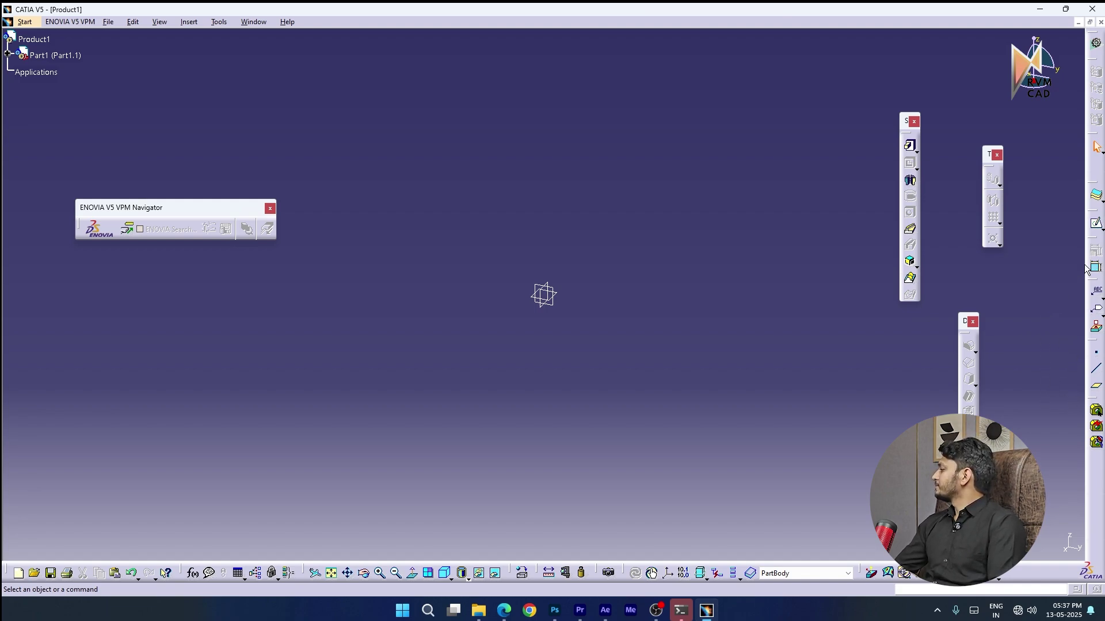
{"action": "left_click_drag", "start_coordinate": [1093, 238], "coordinate": [913, 389]}
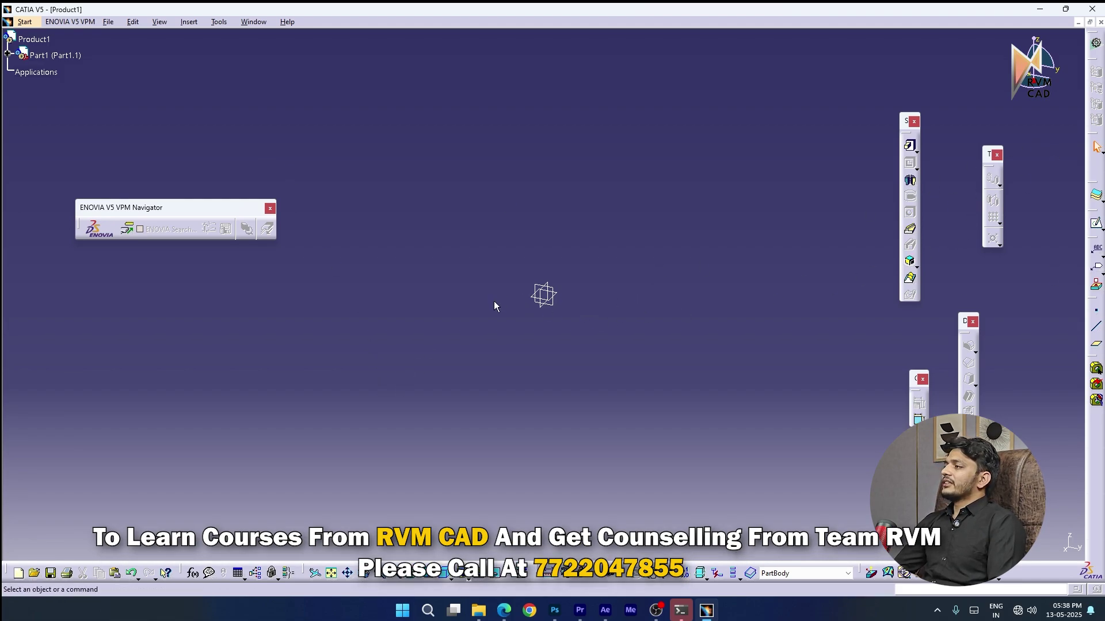
Lock the toolbar positions in the Customize options and close the dialog
{"action": "left_click", "coordinate": [219, 22]}
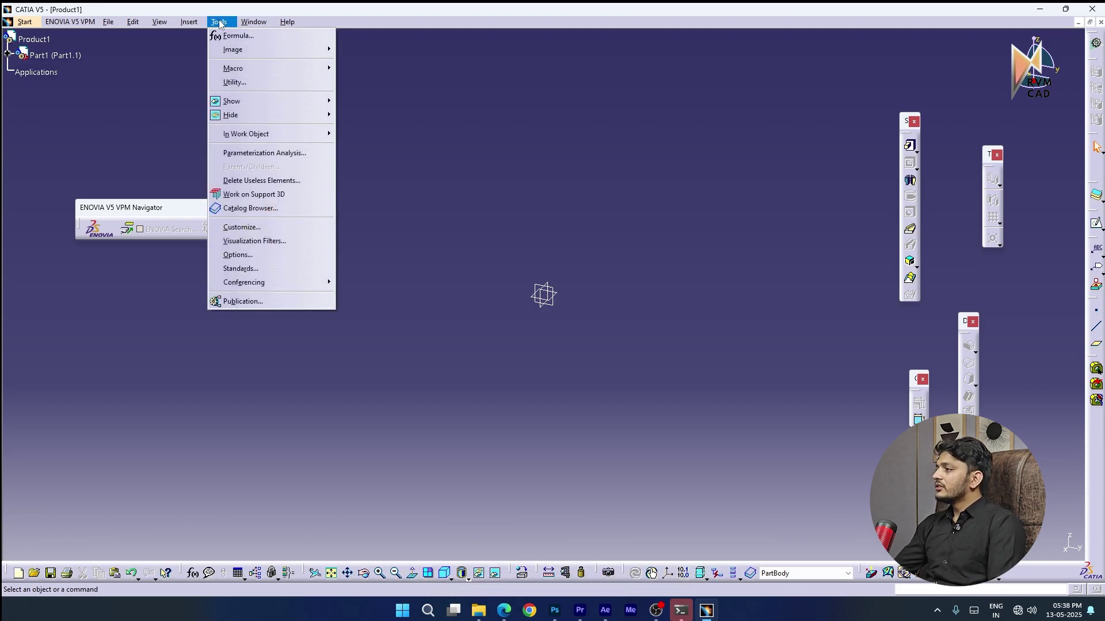
{"action": "left_click", "coordinate": [245, 227]}
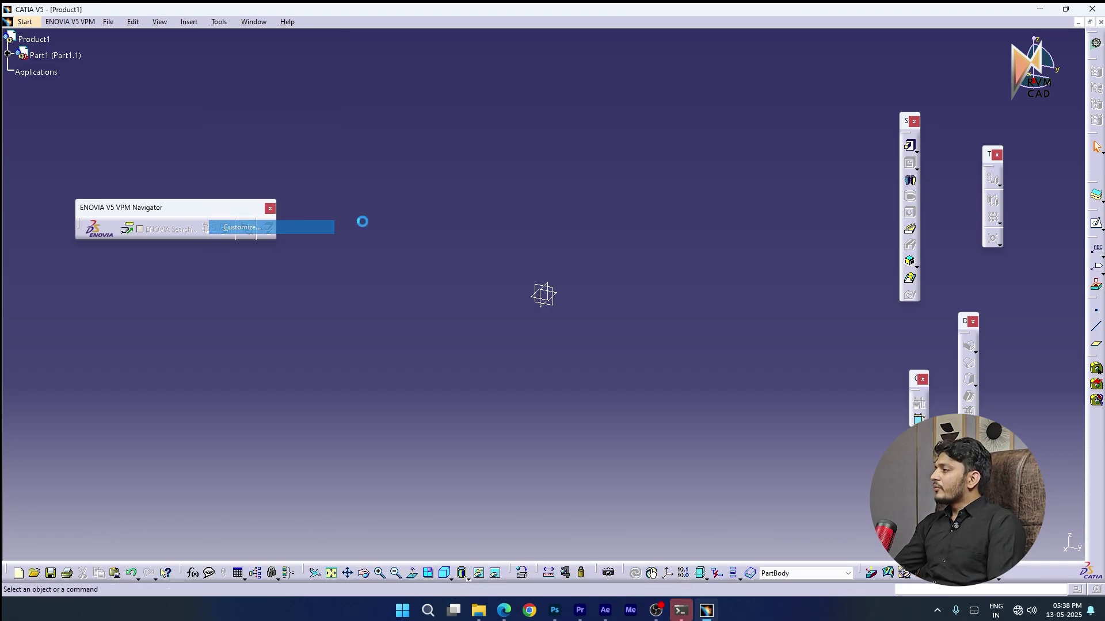
{"action": "left_click", "coordinate": [360, 66]}
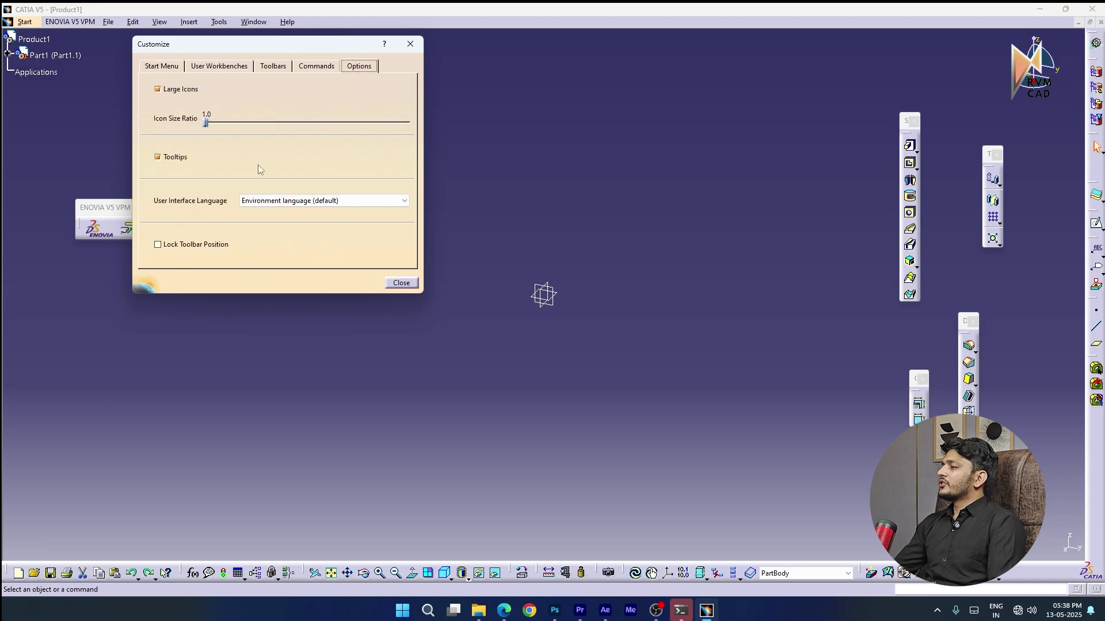
{"action": "left_click", "coordinate": [158, 245]}
{"action": "left_click", "coordinate": [398, 283]}
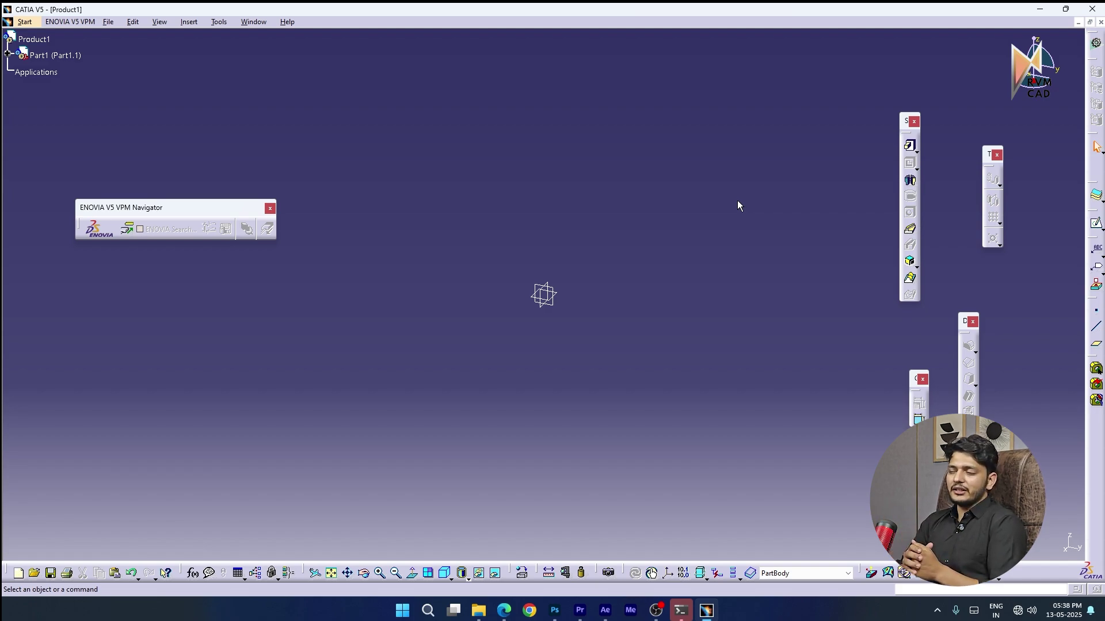
Start a new sketch on the part's yz plane
{"action": "double_click", "coordinate": [561, 291]}
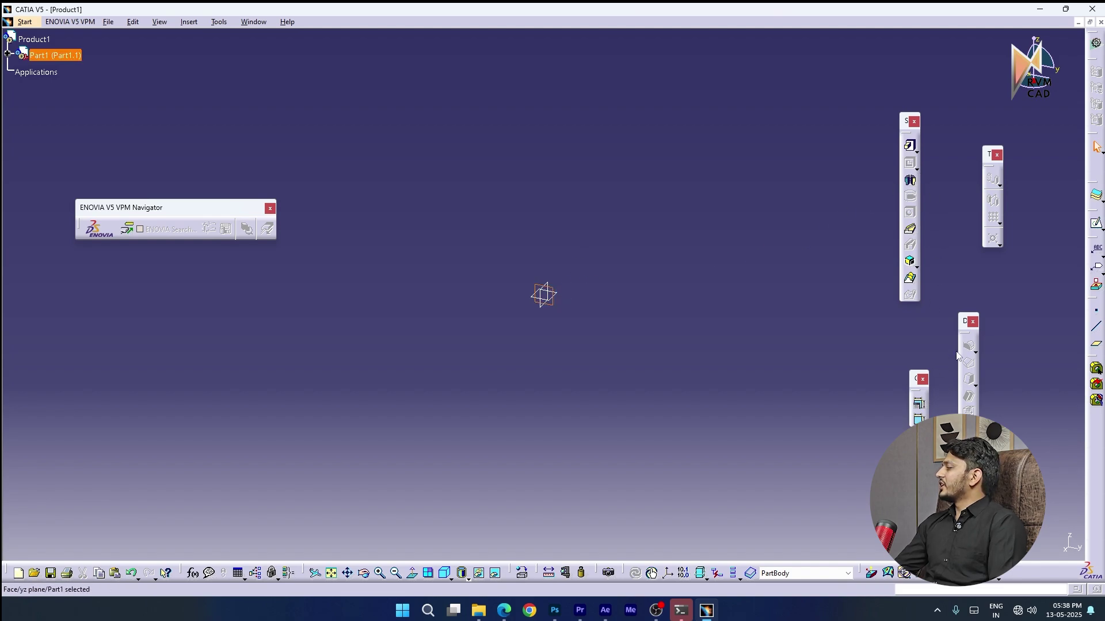
{"action": "left_click", "coordinate": [1100, 233]}
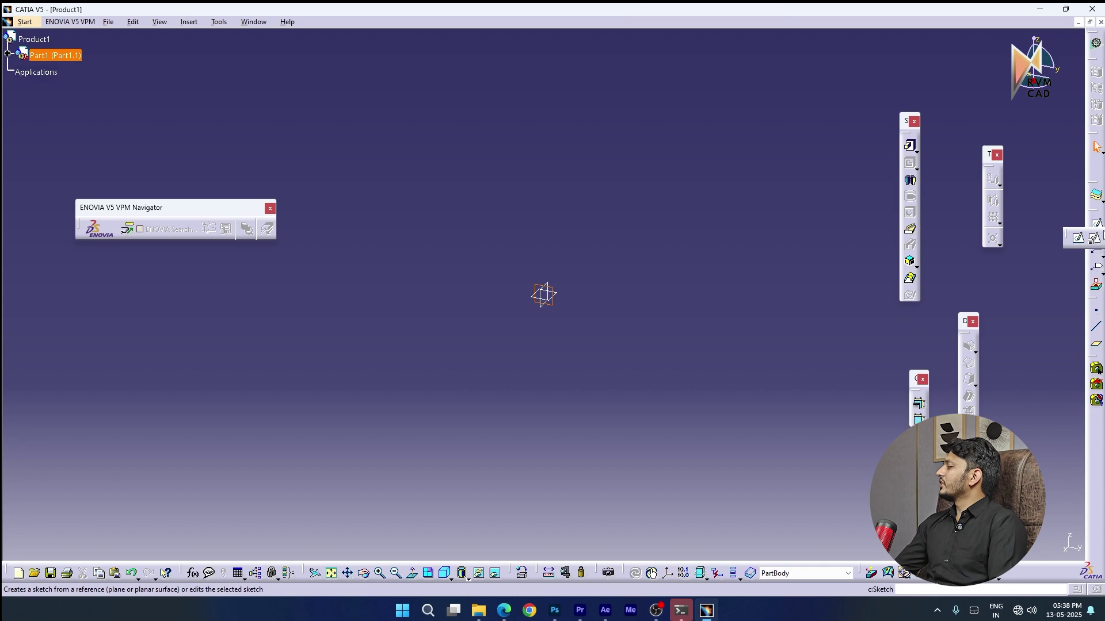
{"action": "left_click", "coordinate": [1079, 240]}
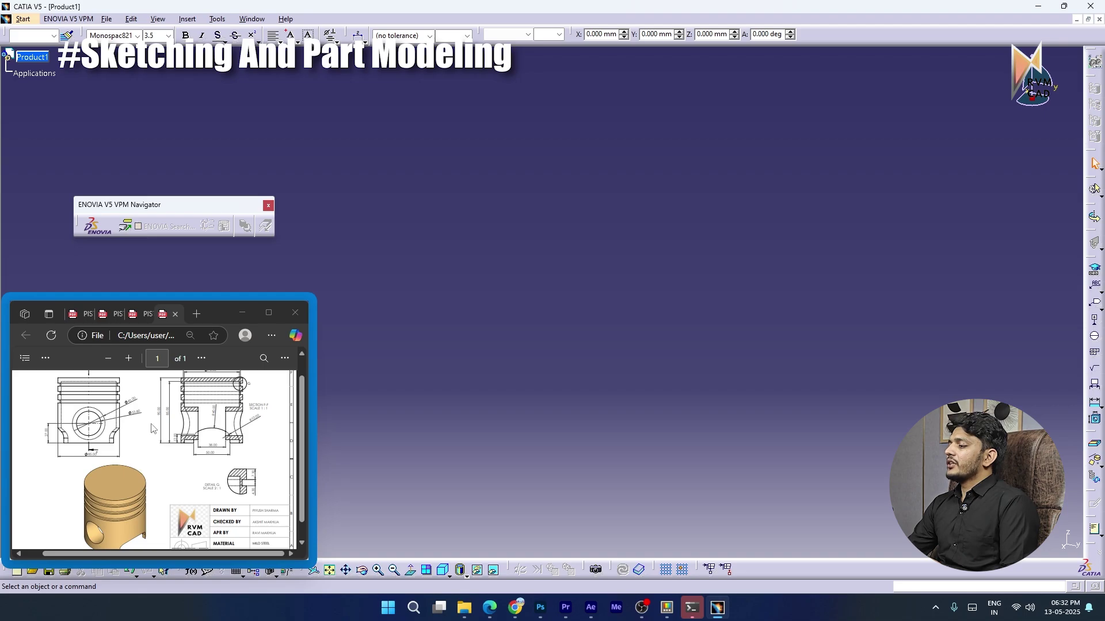
Examine the dimensions of the piston's front view and section F-F in the PDF drawing
{"action": "left_click_drag", "start_coordinate": [298, 464], "coordinate": [305, 456]}
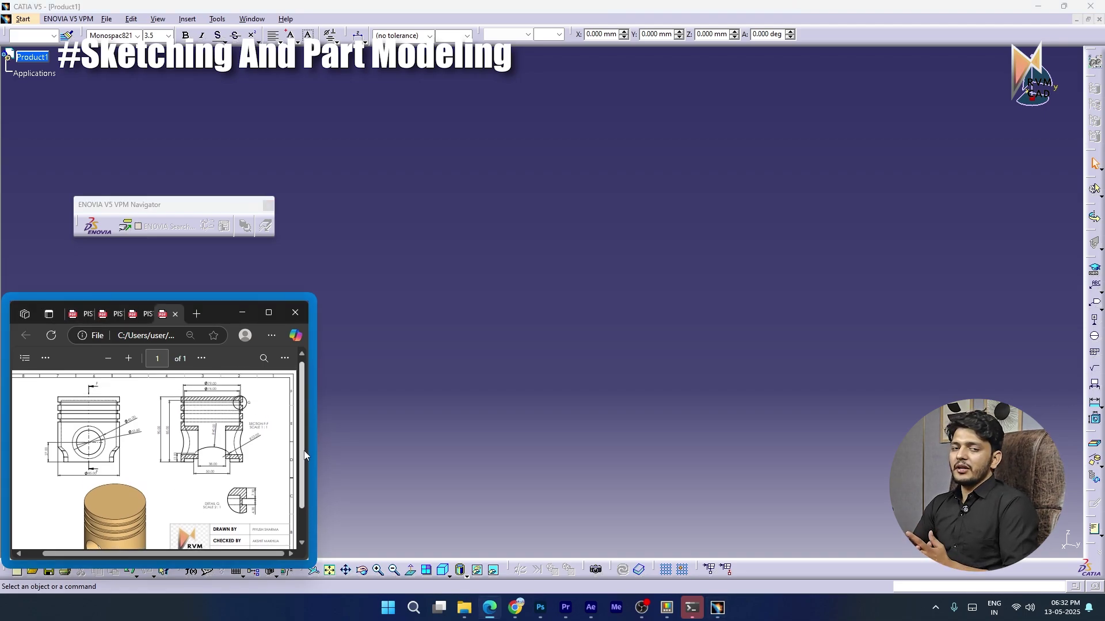
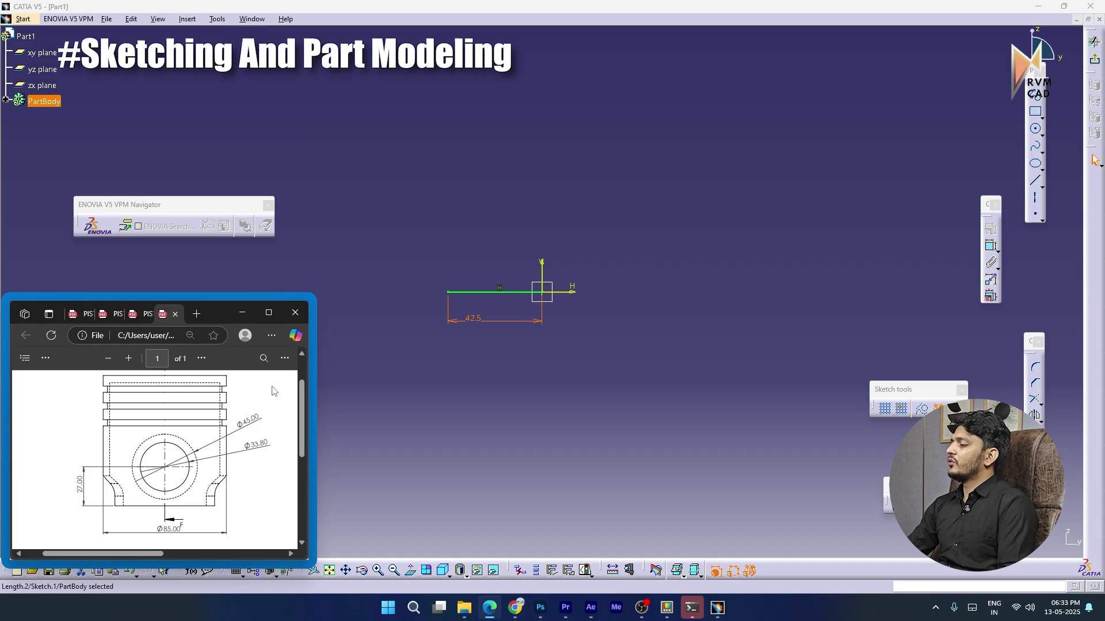
{"action": "left_click_drag", "start_coordinate": [301, 449], "coordinate": [301, 446]}
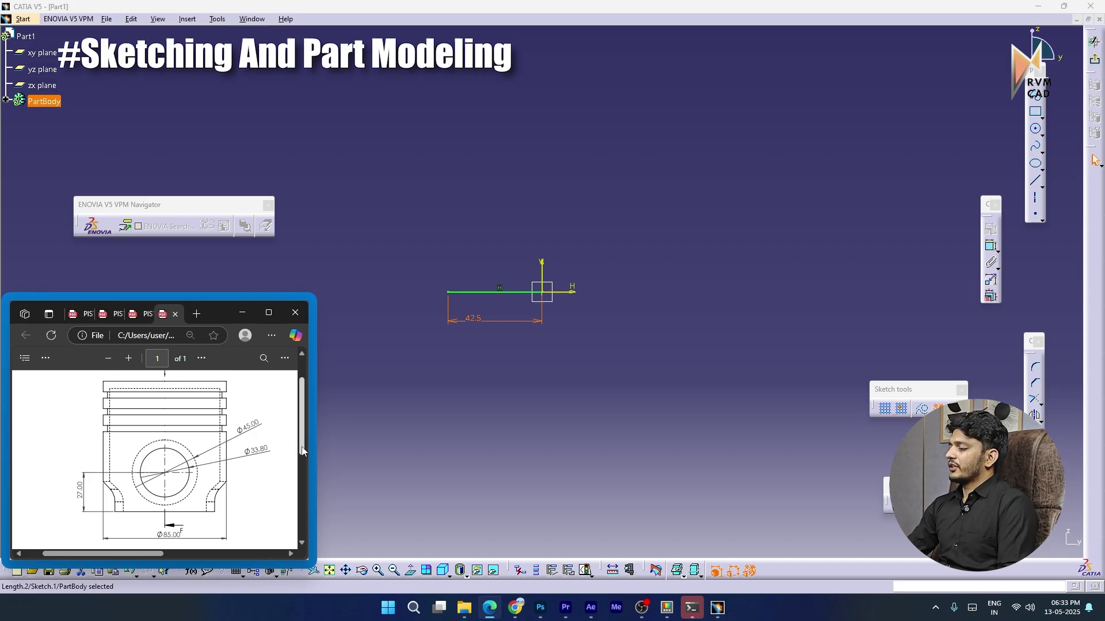
{"action": "left_click_drag", "start_coordinate": [154, 551], "coordinate": [249, 556]}
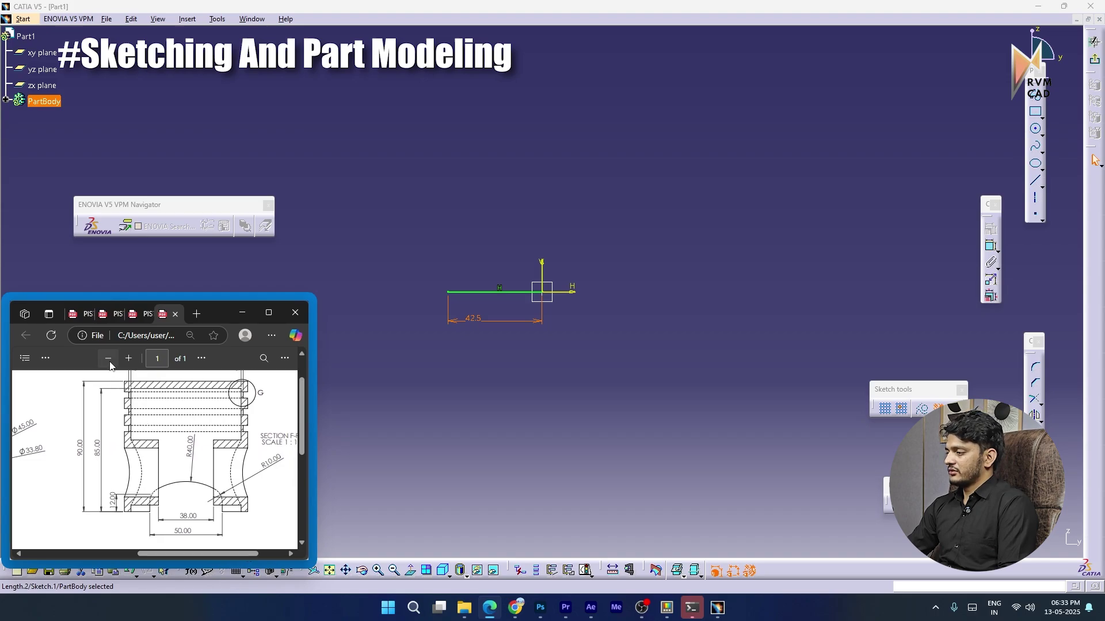
{"action": "scroll", "coordinate": [115, 374], "scroll_direction": "down", "scroll_amount": 1, "text": "ctrl"}
{"action": "scroll", "coordinate": [173, 452], "scroll_direction": "up", "scroll_amount": 1}
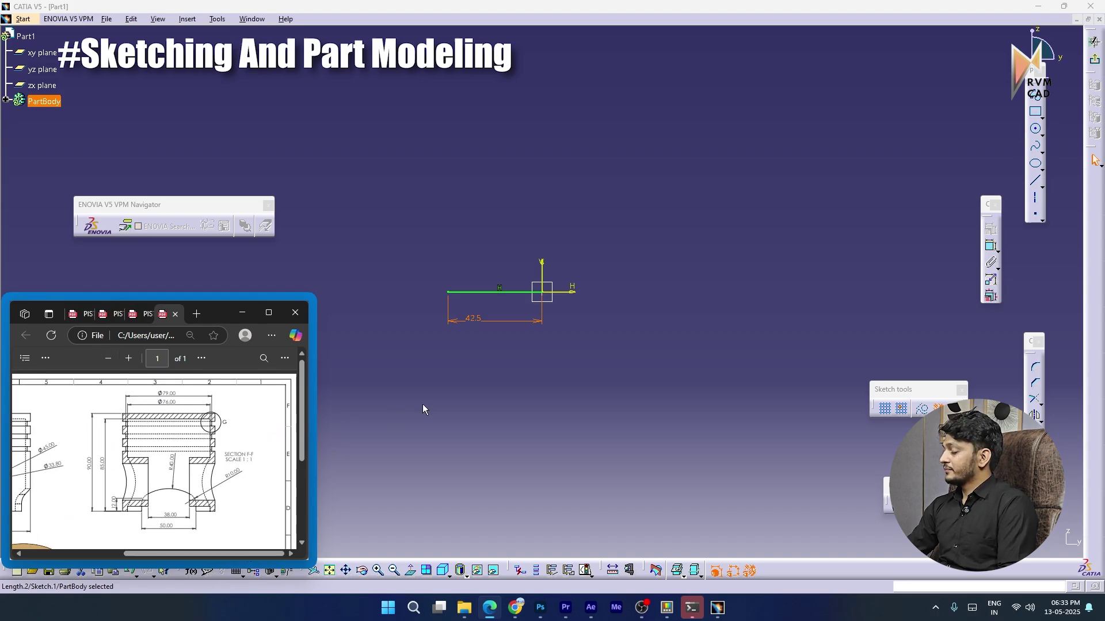
Draw a profile from the base line's outer end: a vertical wall about 52 mm high and a first groove about 7 mm deep
{"action": "left_click", "coordinate": [1035, 96]}
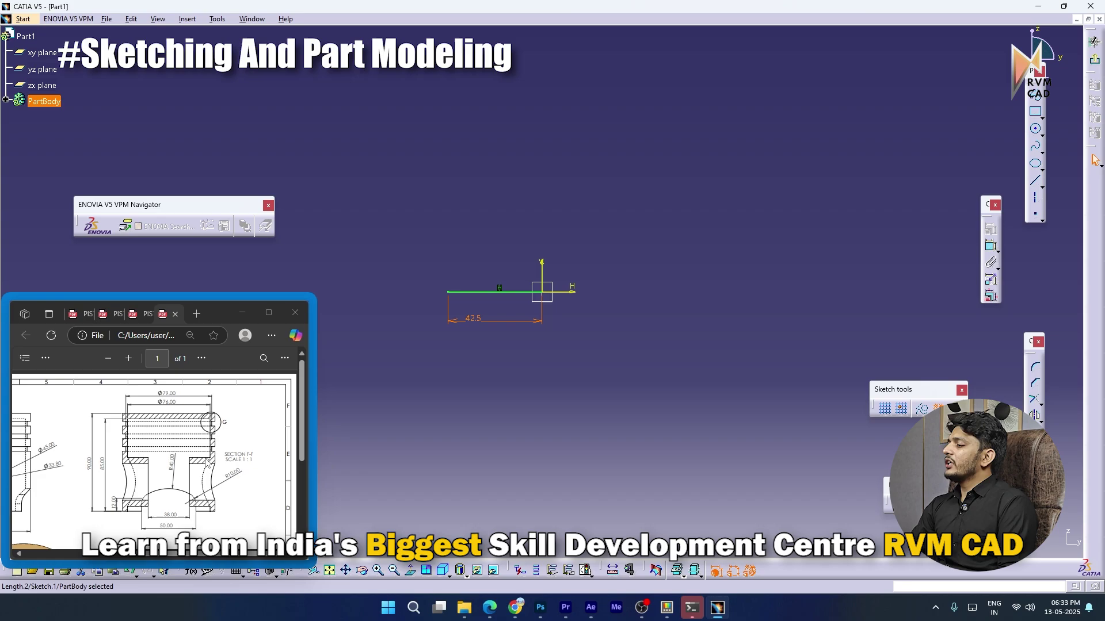
{"action": "left_click", "coordinate": [1035, 96]}
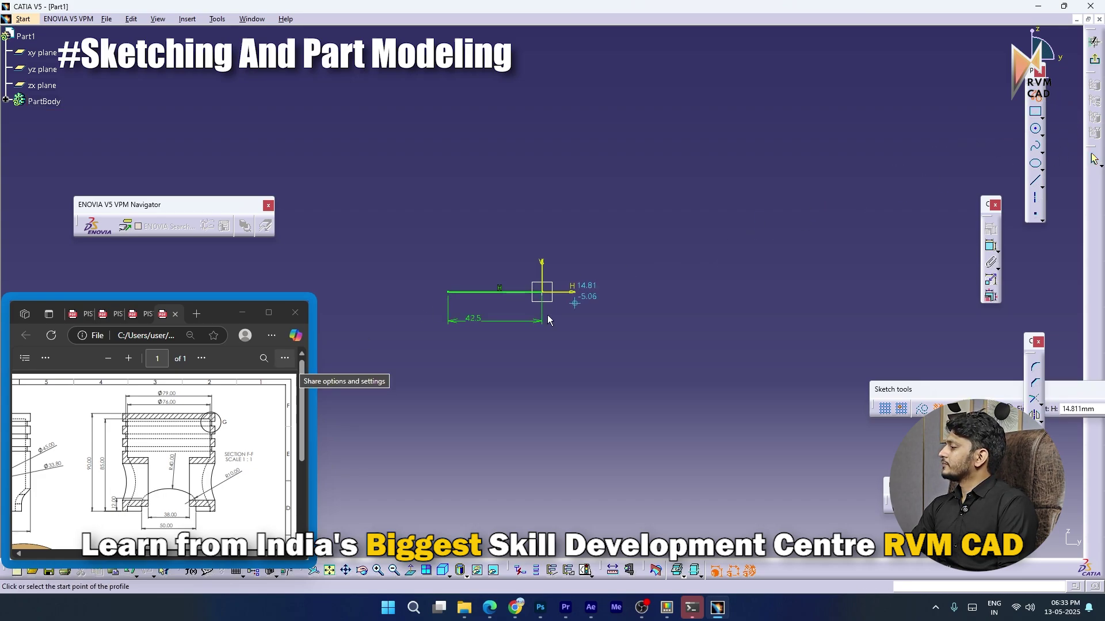
{"action": "left_click", "coordinate": [448, 292]}
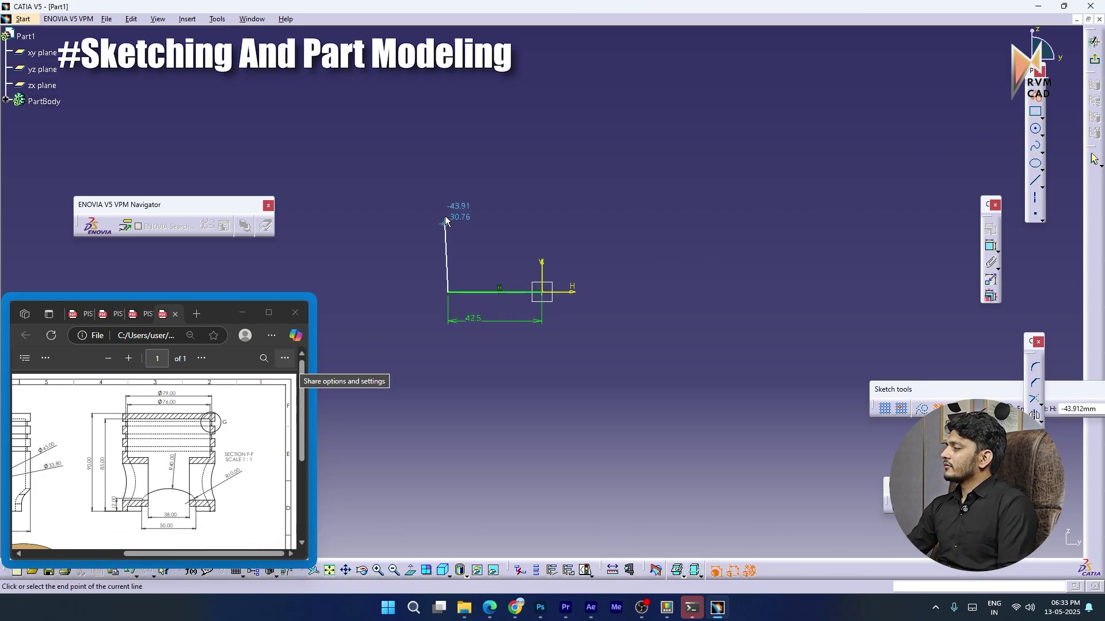
{"action": "left_click", "coordinate": [447, 177]}
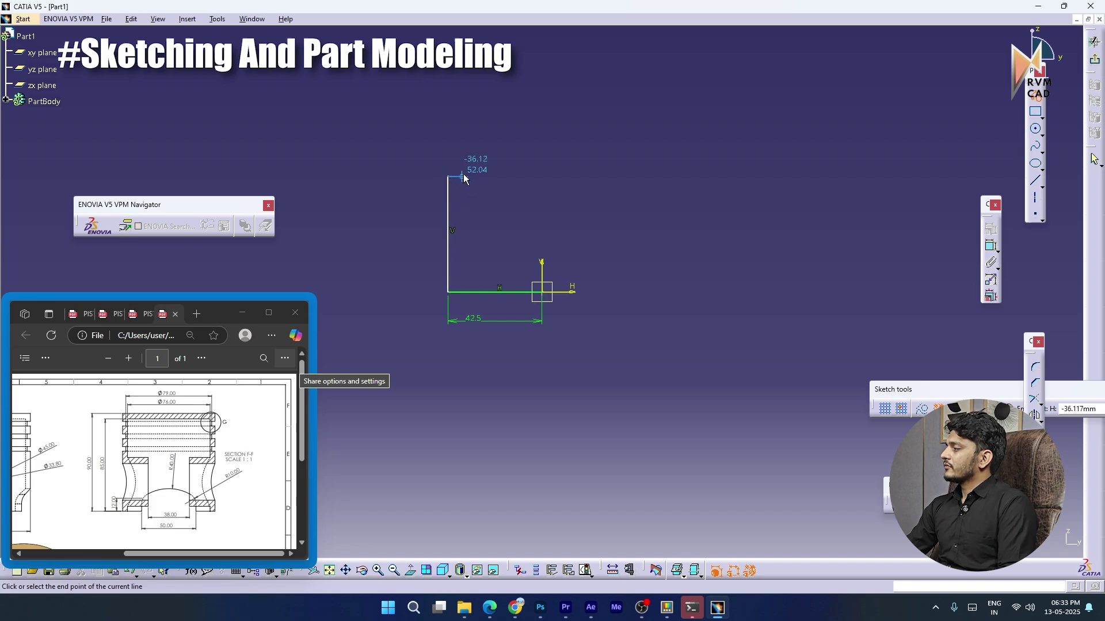
{"action": "left_click", "coordinate": [464, 161]}
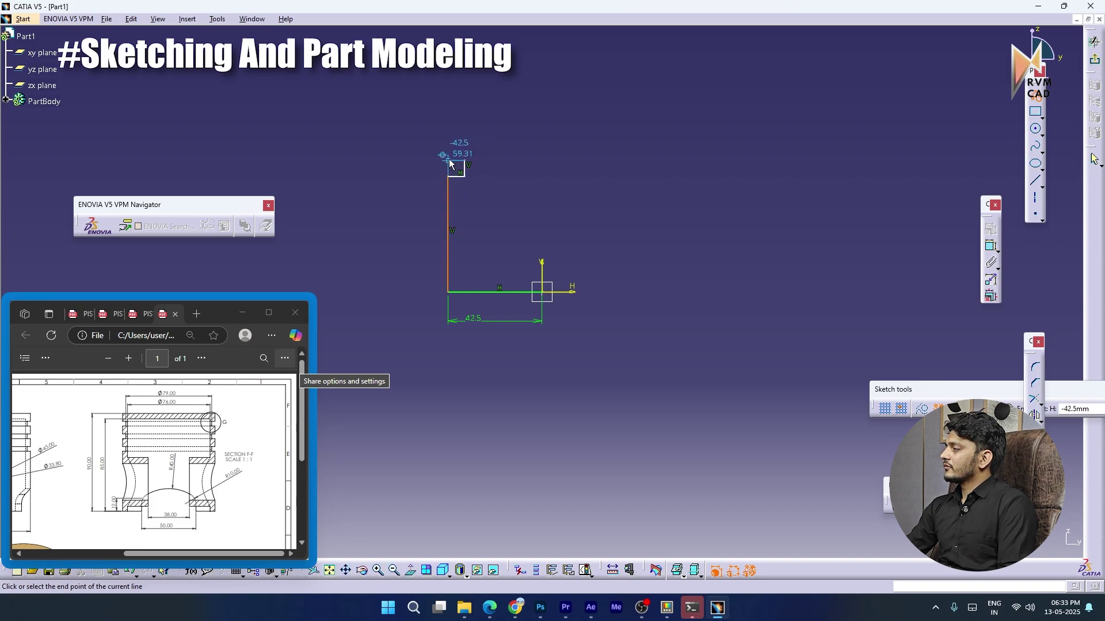
{"action": "left_click", "coordinate": [447, 161]}
Continue the profile upward with two more rectangular ring grooves about 7 mm deep, aligned with the first groove
{"action": "left_click", "coordinate": [448, 148]}
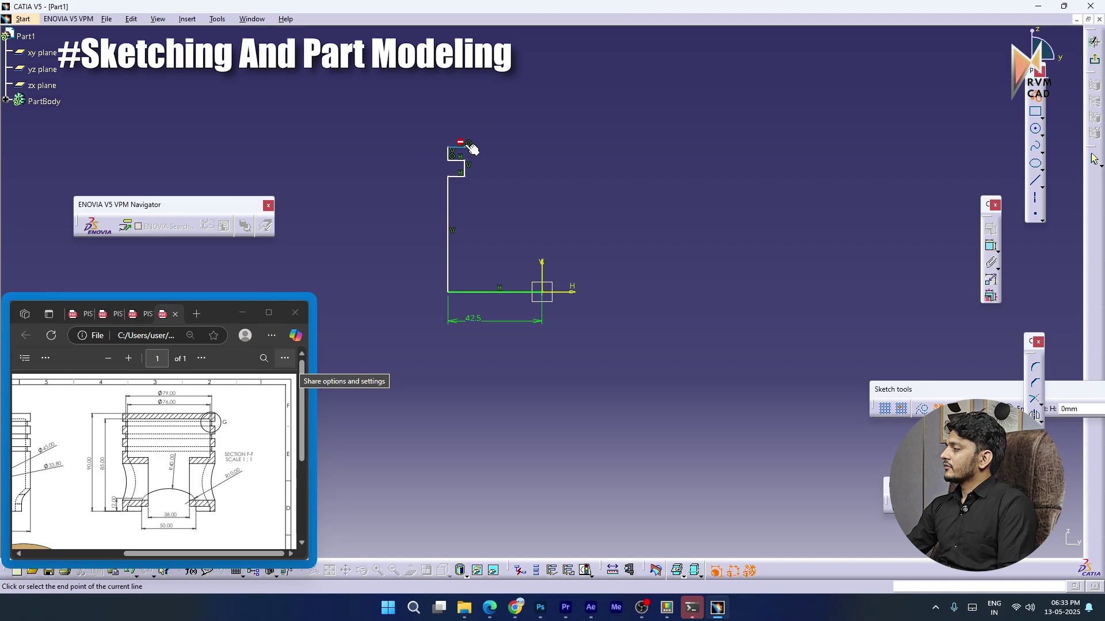
{"action": "left_click", "coordinate": [464, 148]}
{"action": "left_click", "coordinate": [464, 133]}
{"action": "left_click", "coordinate": [447, 133]}
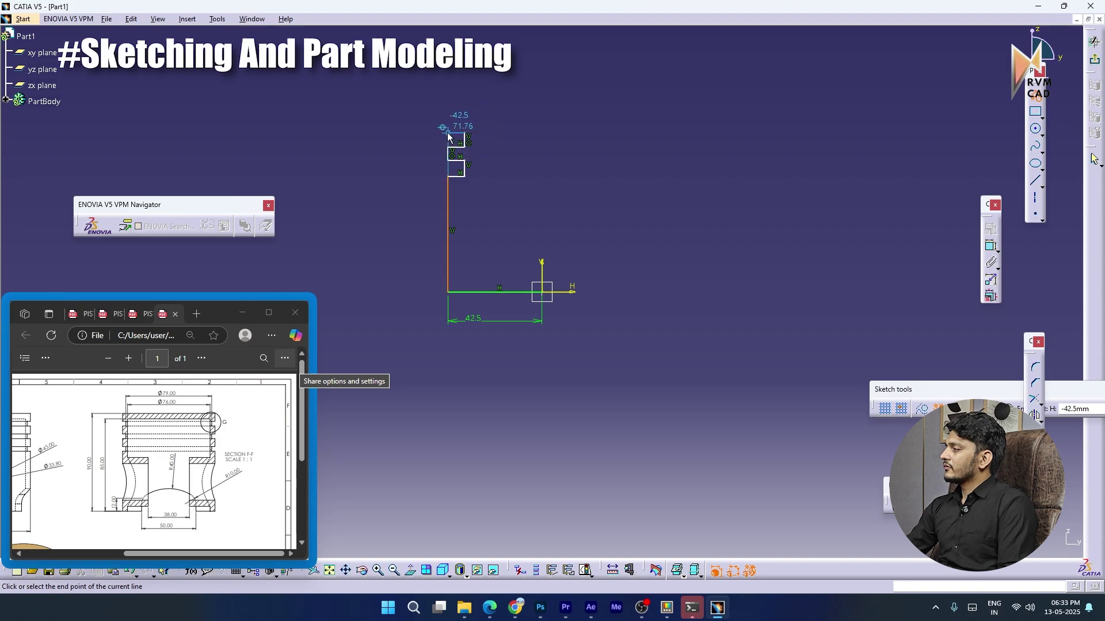
{"action": "left_click", "coordinate": [447, 121]}
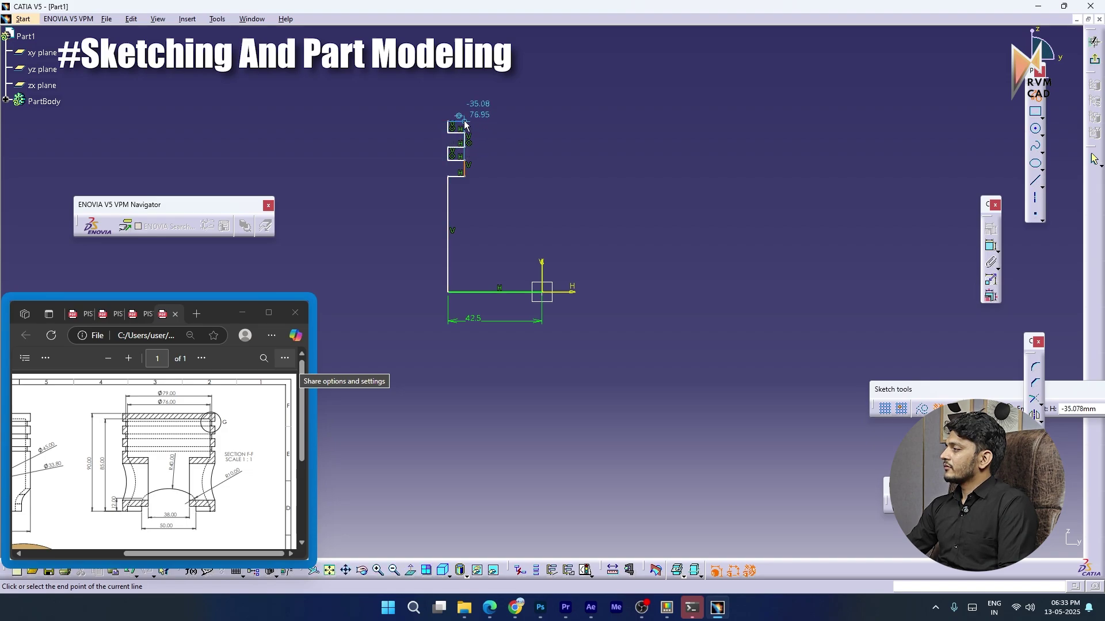
{"action": "left_click", "coordinate": [465, 121]}
{"action": "left_click", "coordinate": [464, 108]}
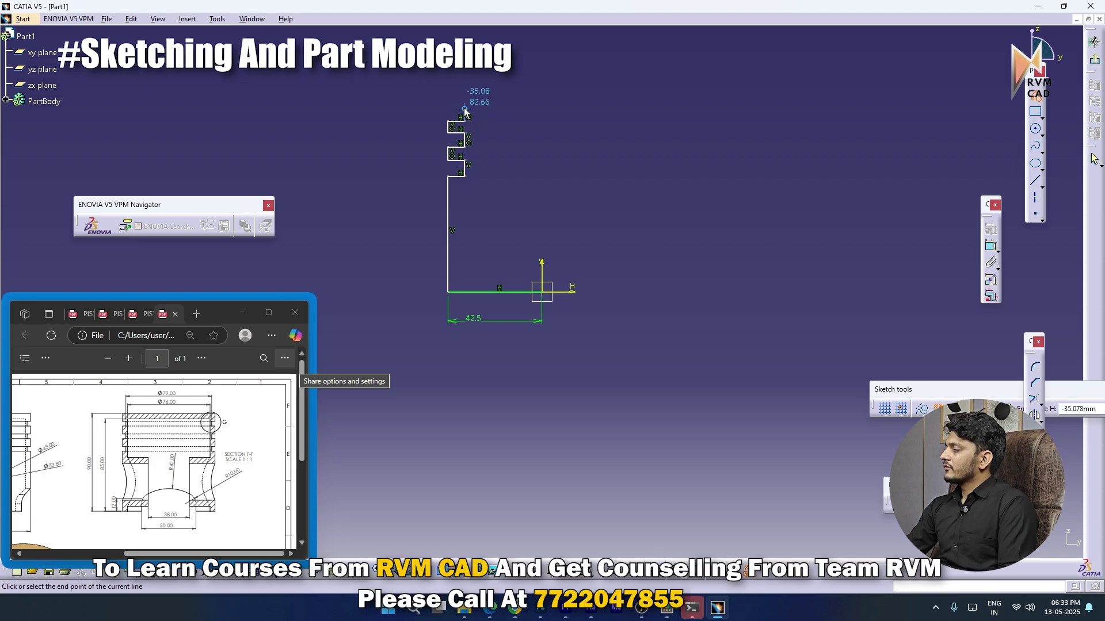
{"action": "left_click", "coordinate": [447, 109]}
Add the top land and a horizontal top edge at about 88 mm height, and close the profile with a vertical line to the origin
{"action": "left_click", "coordinate": [448, 98]}
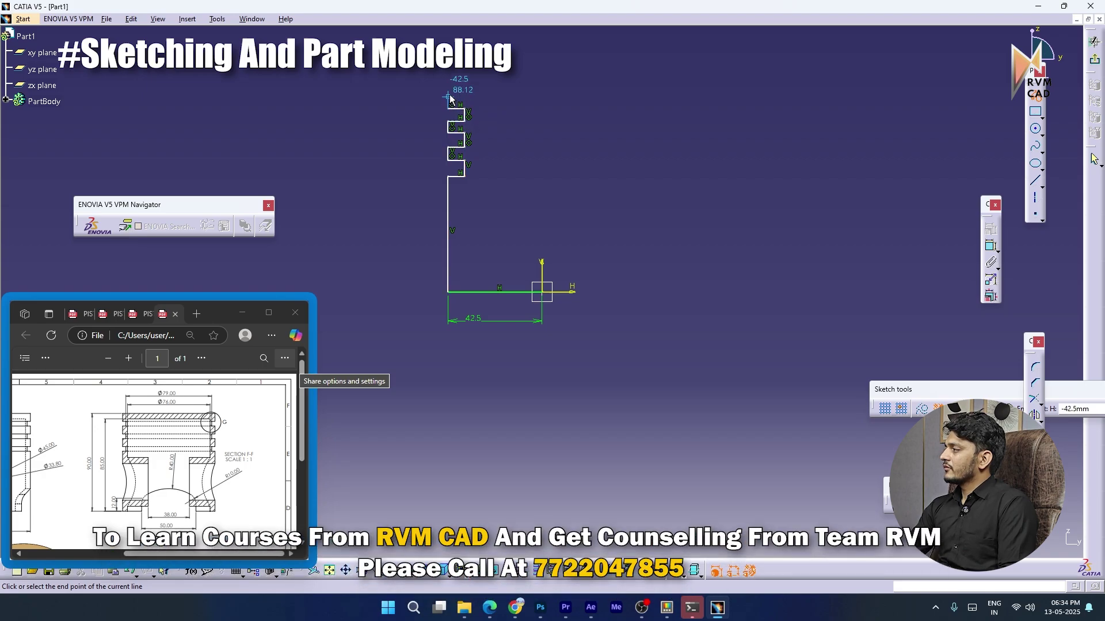
{"action": "left_click", "coordinate": [541, 97]}
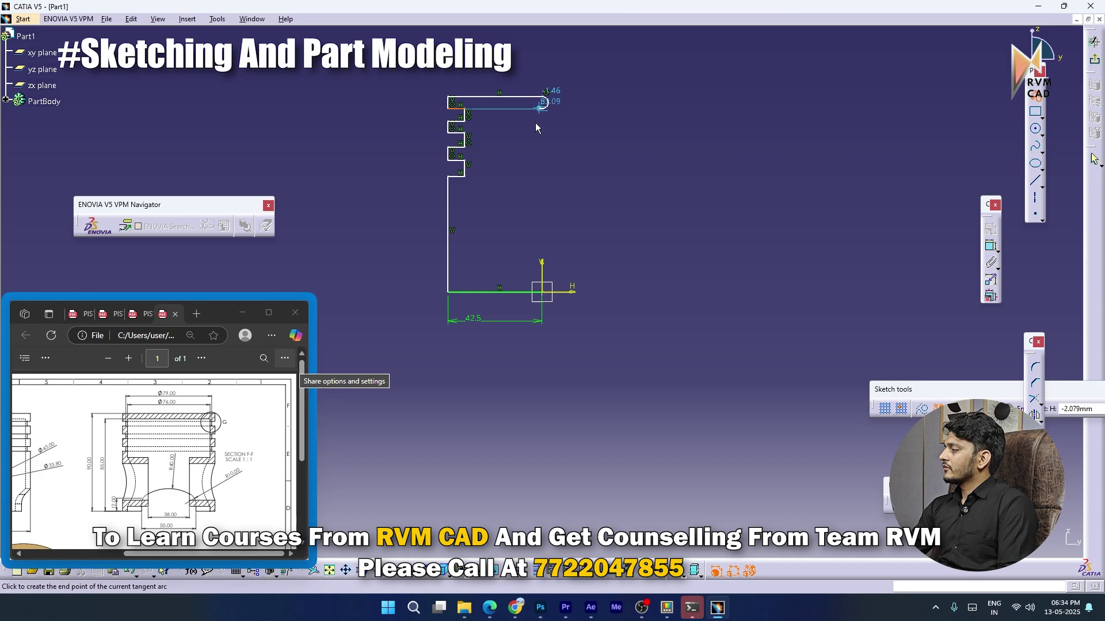
{"action": "key", "text": "Escape"}
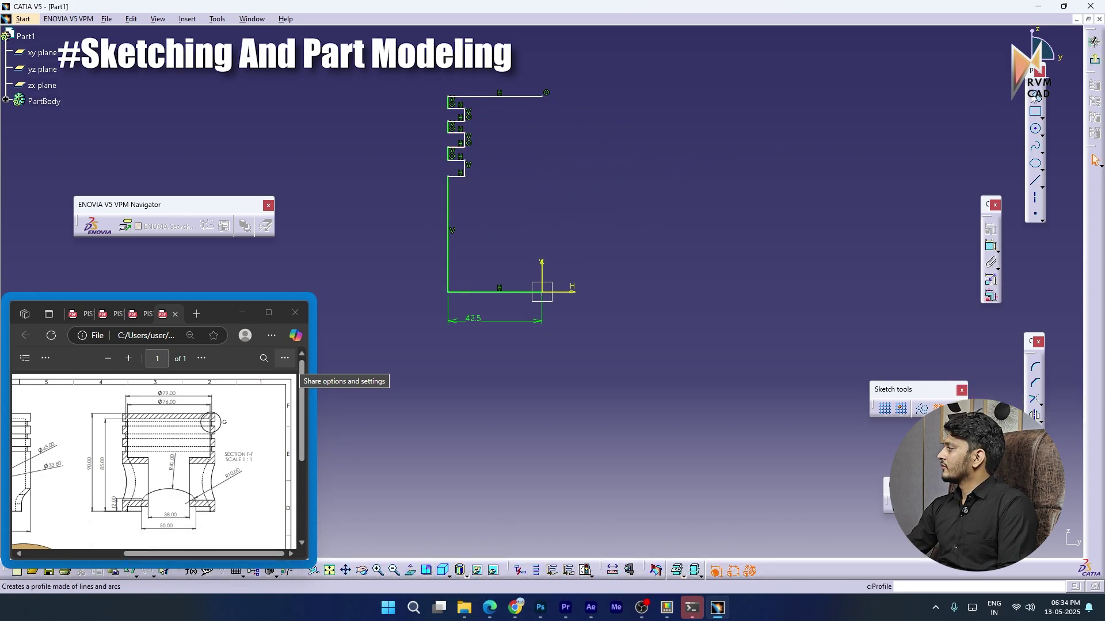
{"action": "left_click", "coordinate": [1032, 96]}
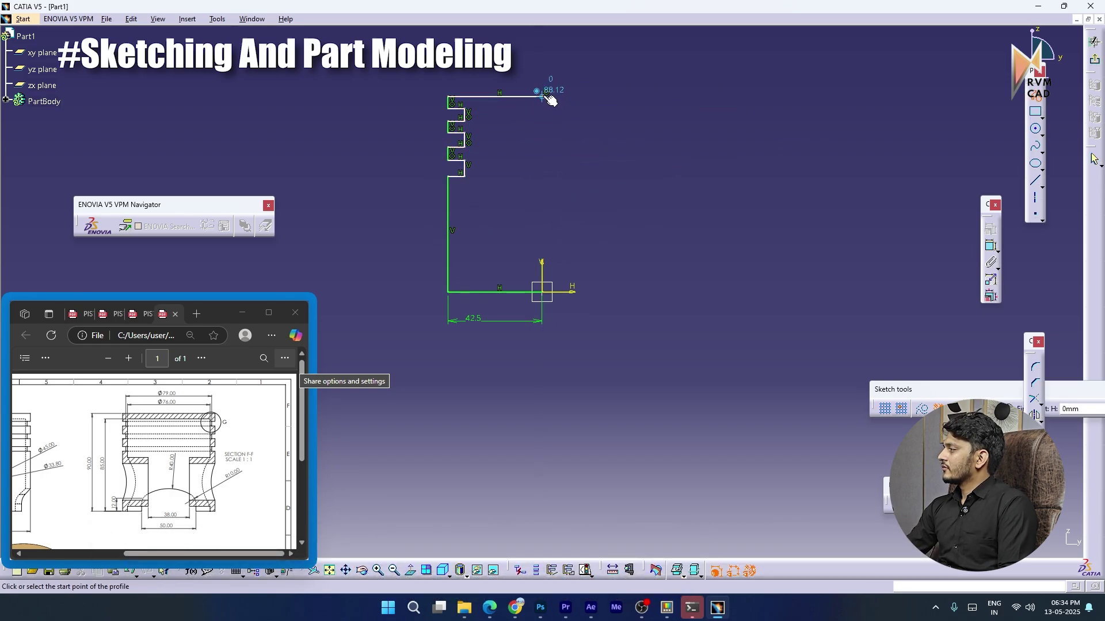
{"action": "left_click", "coordinate": [544, 96]}
{"action": "left_click", "coordinate": [542, 292]}
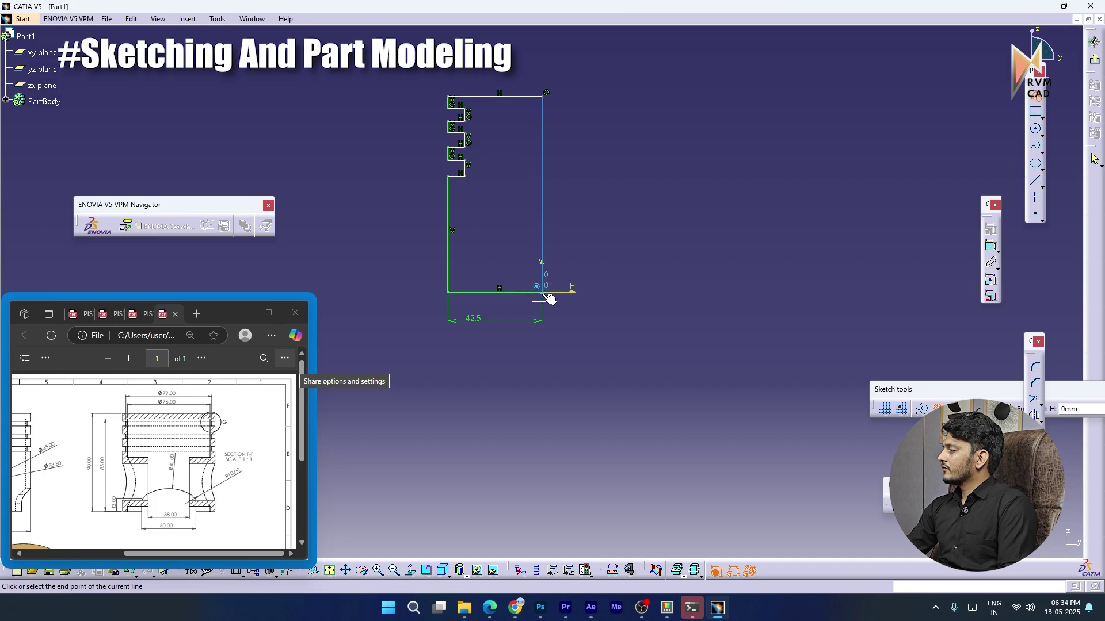
{"action": "key", "text": "Escape"}
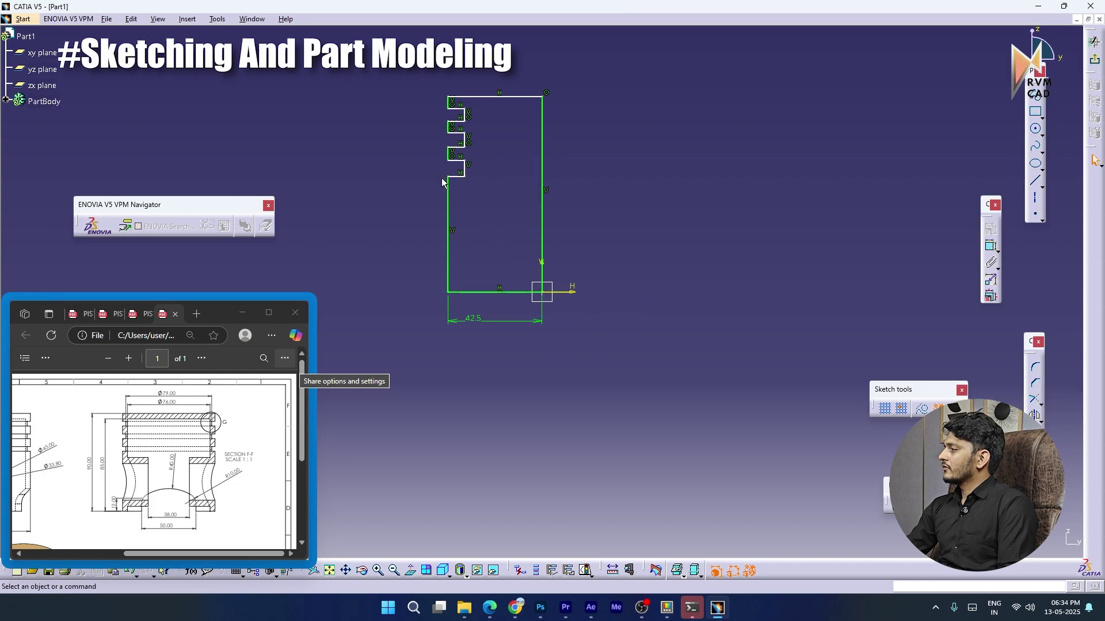
Dimension the vertical line on the axis and set the piston's overall height to 90 mm
{"action": "middle_click_drag", "start_coordinate": [518, 219], "coordinate": [558, 238]}
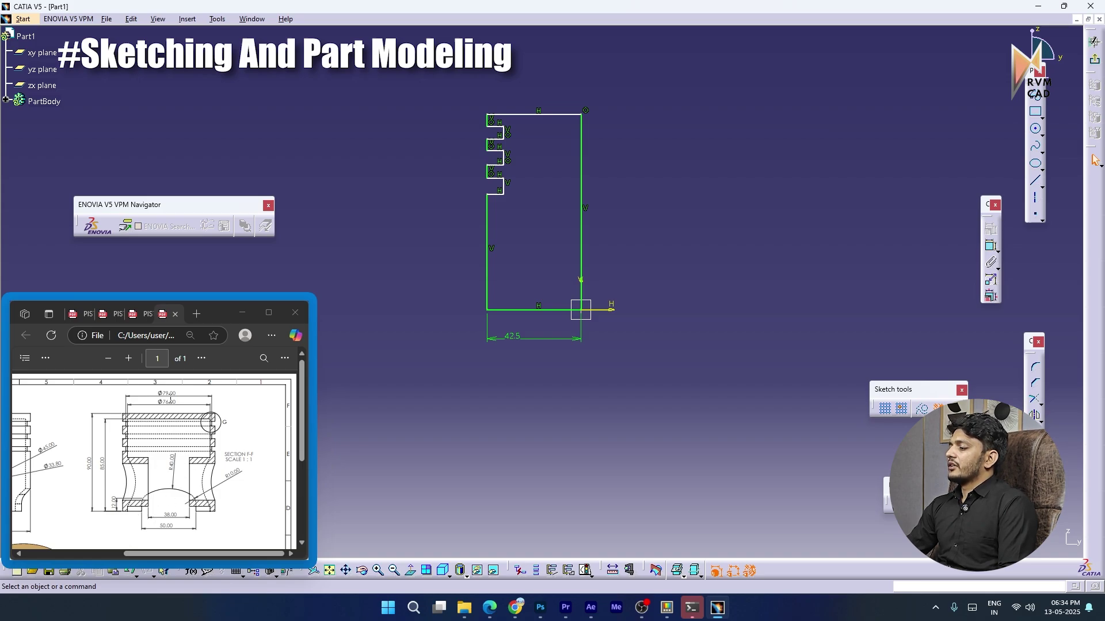
{"action": "left_click", "coordinate": [990, 246]}
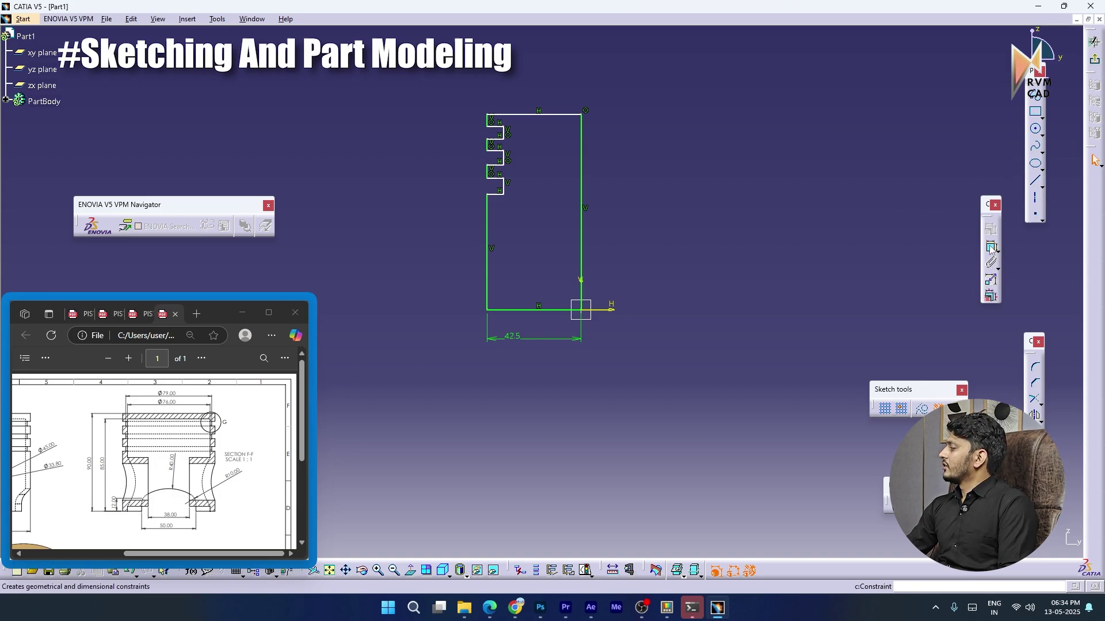
{"action": "left_click", "coordinate": [582, 249]}
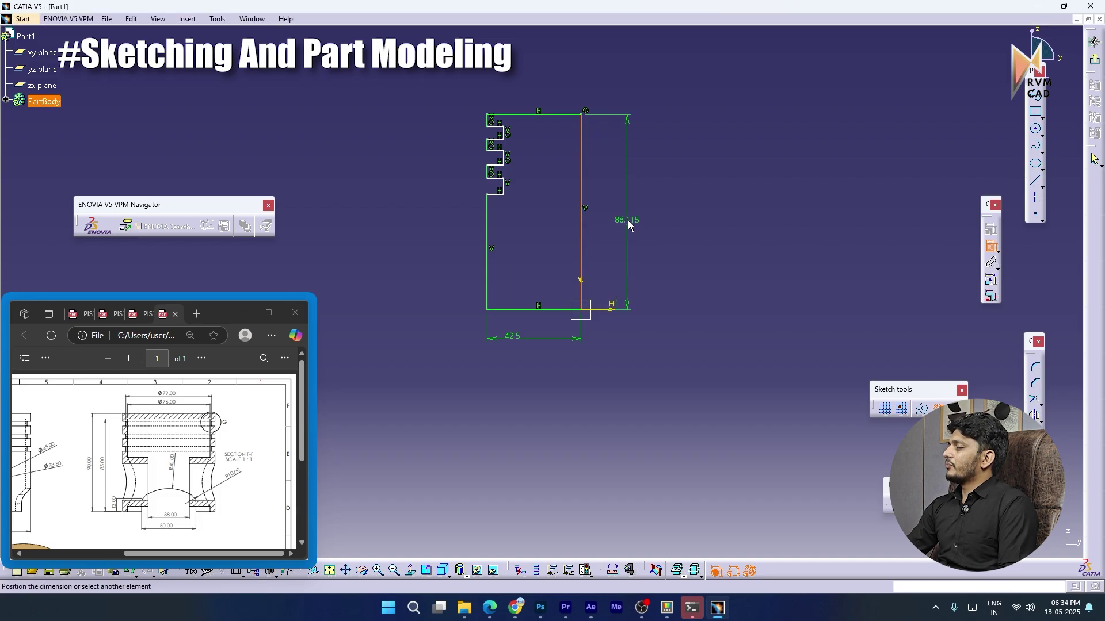
{"action": "left_click", "coordinate": [627, 219]}
{"action": "double_click", "coordinate": [627, 219]}
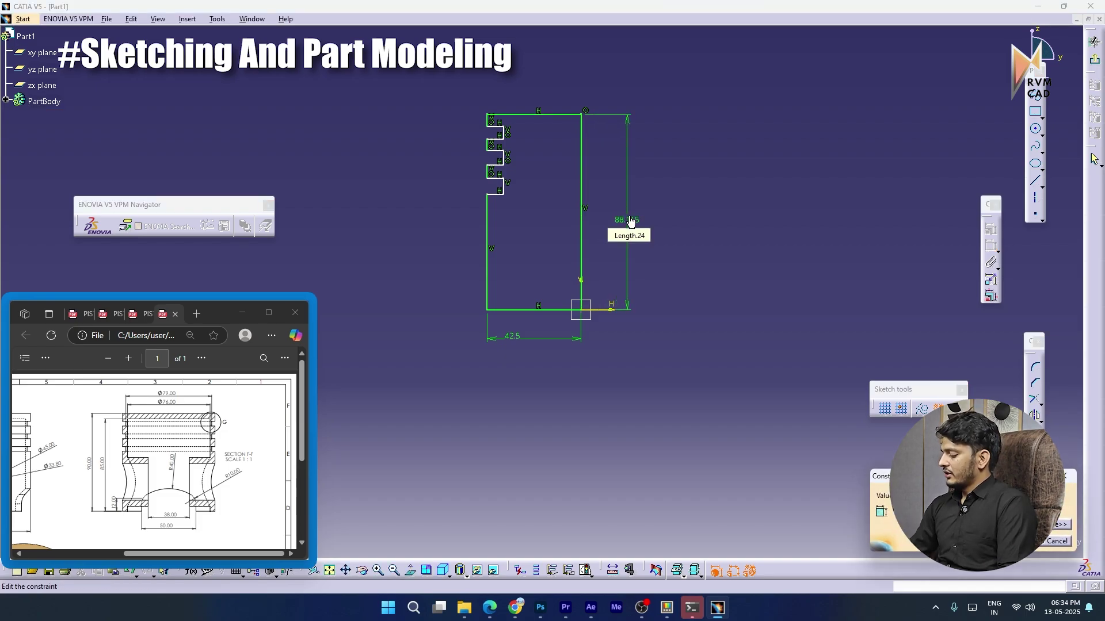
{"action": "type", "text": "90"}
{"action": "key", "text": "Return"}
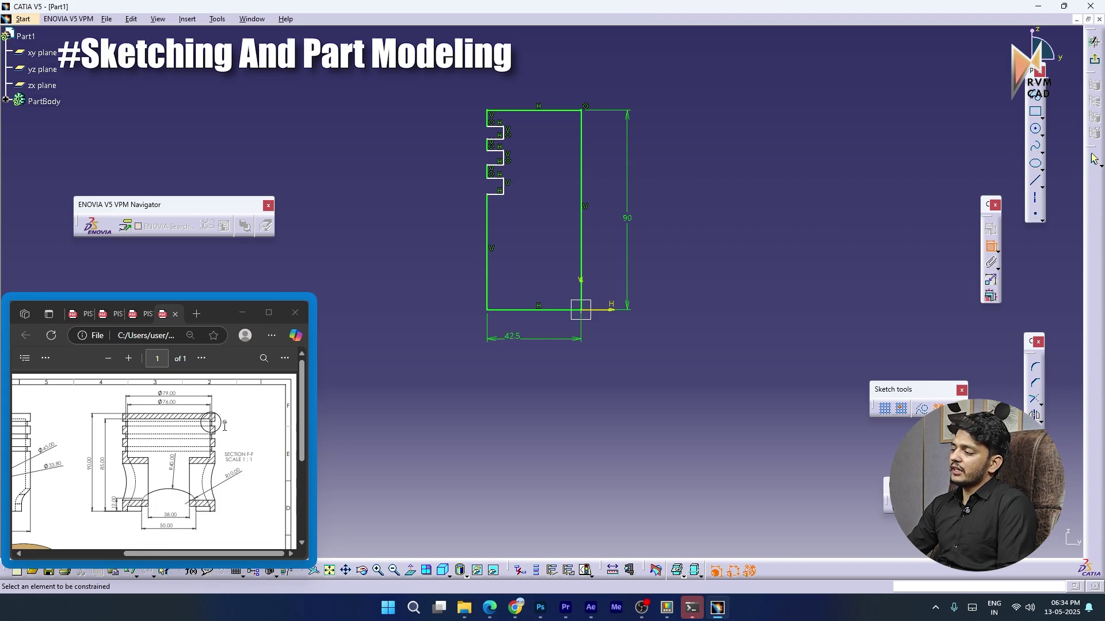
Consult Detail G in the PDF drawing and constrain the height of the topmost land to 7.3 mm
{"action": "left_click_drag", "start_coordinate": [301, 443], "coordinate": [306, 482]}
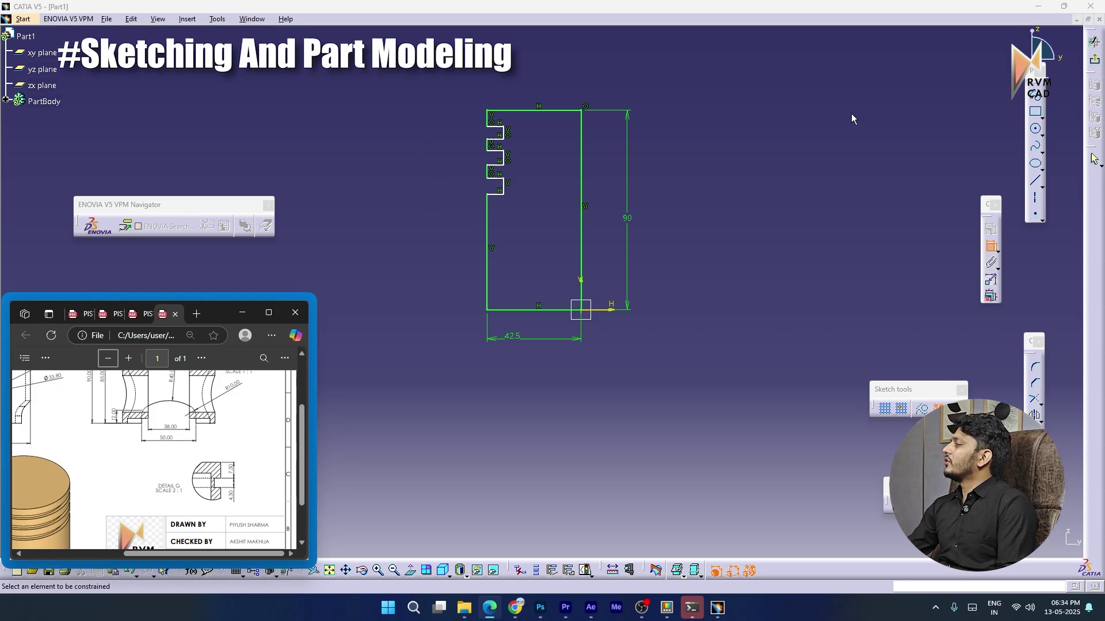
{"action": "left_click", "coordinate": [488, 119]}
{"action": "left_click", "coordinate": [461, 127]}
{"action": "double_click", "coordinate": [459, 122]}
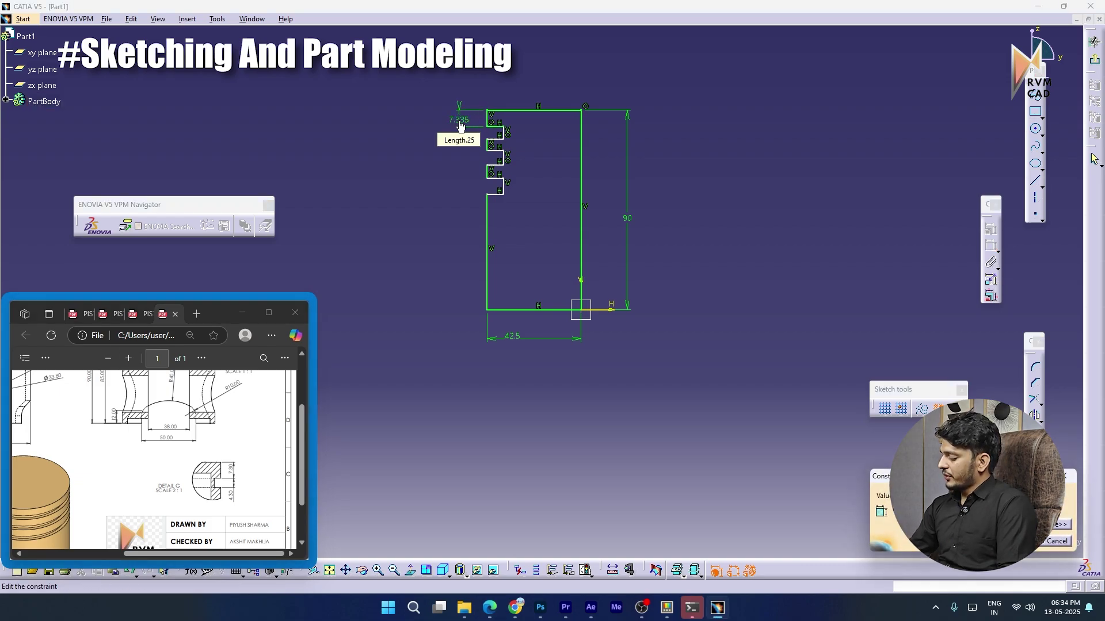
{"action": "type", "text": "7.3"}
{"action": "key", "text": "Return"}
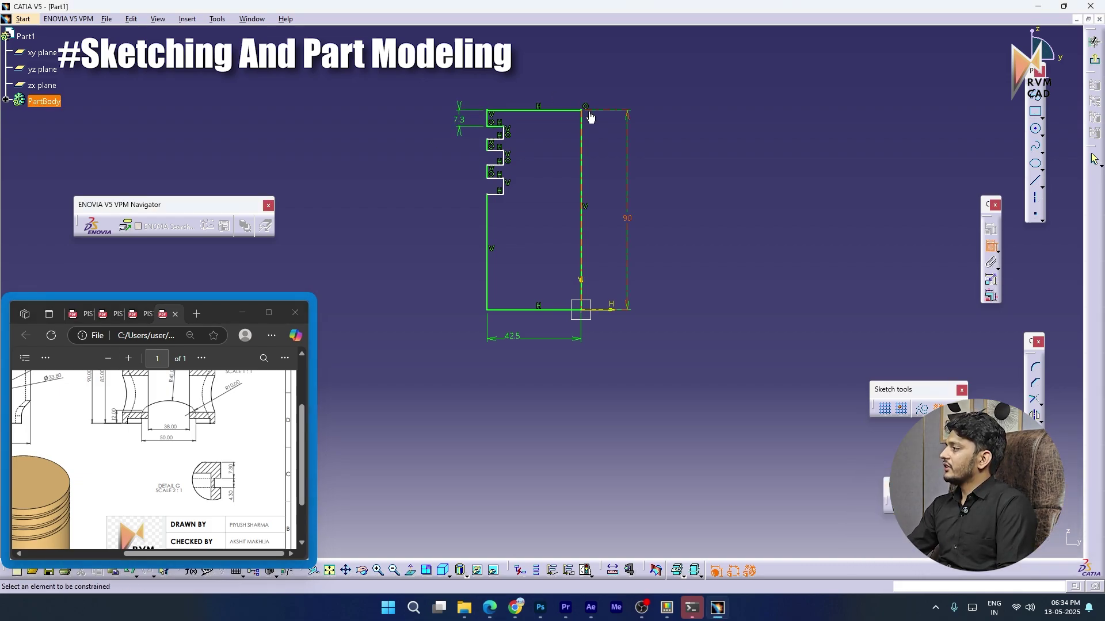
Constrain the width of the uppermost ring groove to 4.3 mm
{"action": "left_click", "coordinate": [509, 134]}
{"action": "left_click", "coordinate": [533, 134]}
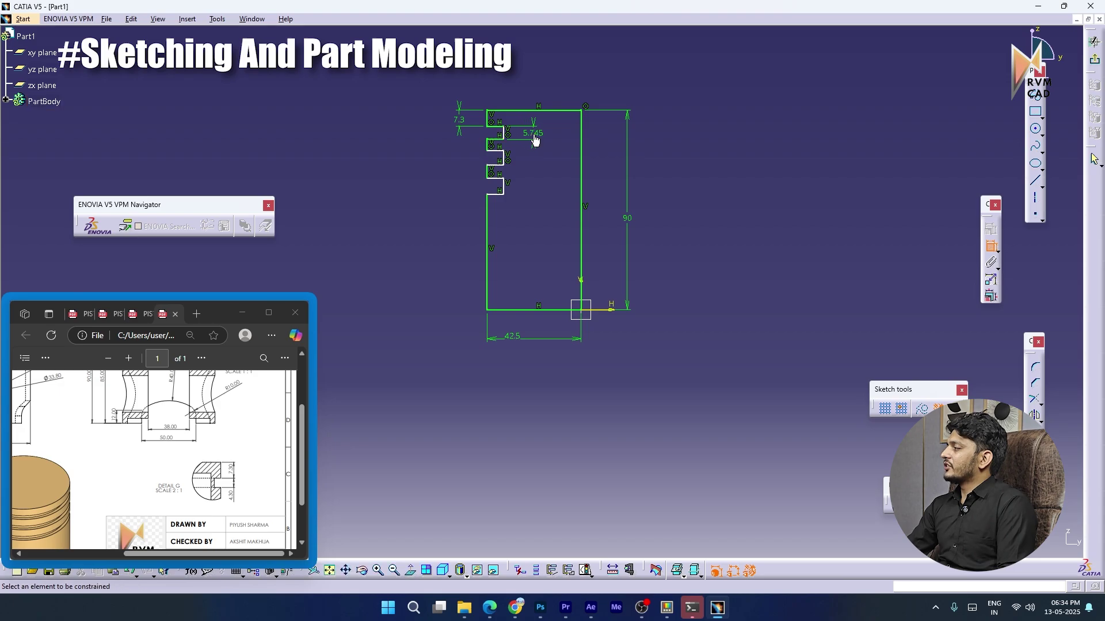
{"action": "double_click", "coordinate": [534, 136]}
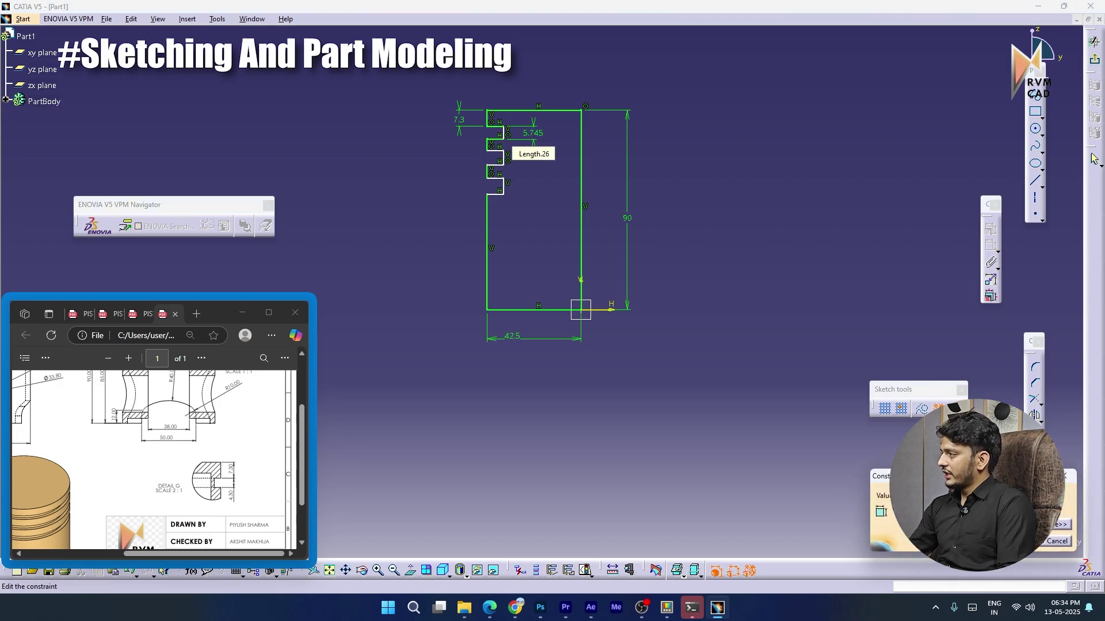
{"action": "type", "text": "4.3"}
{"action": "key", "text": "Return"}
Constrain the height of the land between the upper and middle grooves to 7.3 mm
{"action": "left_click", "coordinate": [489, 144]}
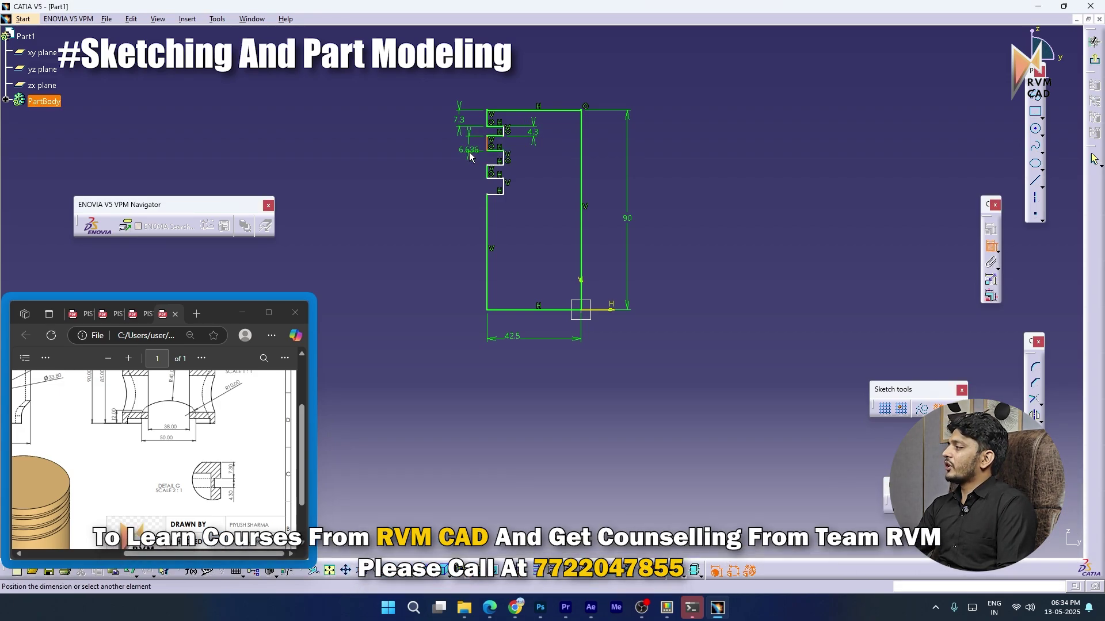
{"action": "left_click", "coordinate": [470, 154]}
{"action": "double_click", "coordinate": [470, 152]}
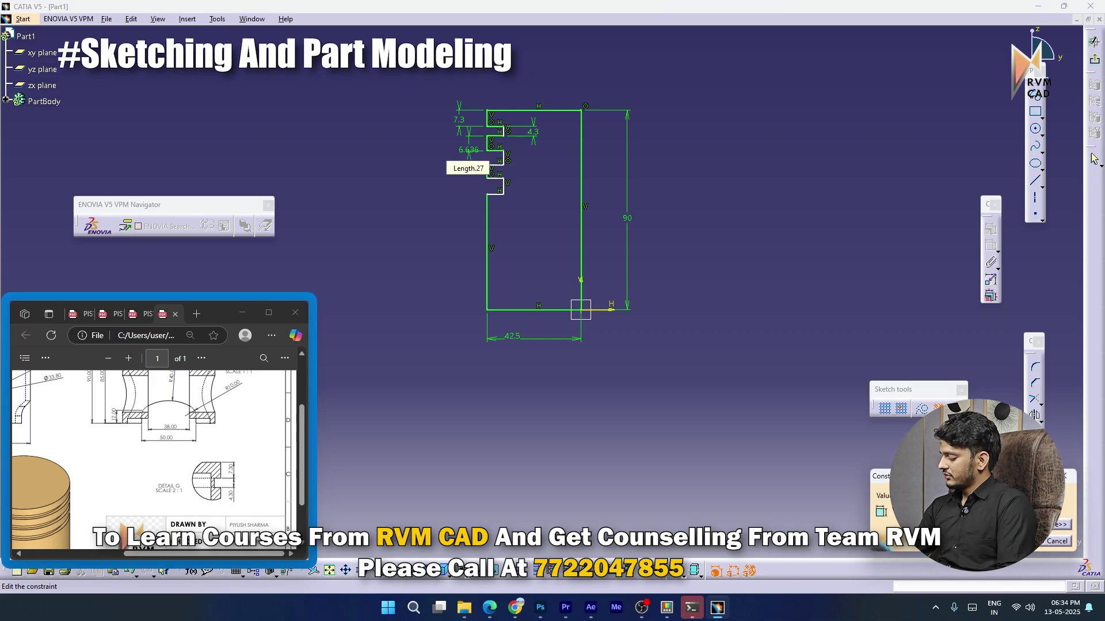
{"action": "type", "text": "7.3"}
{"action": "key", "text": "Return"}
Constrain the width of the middle ring groove to 4.3 mm
{"action": "left_click", "coordinate": [505, 159]}
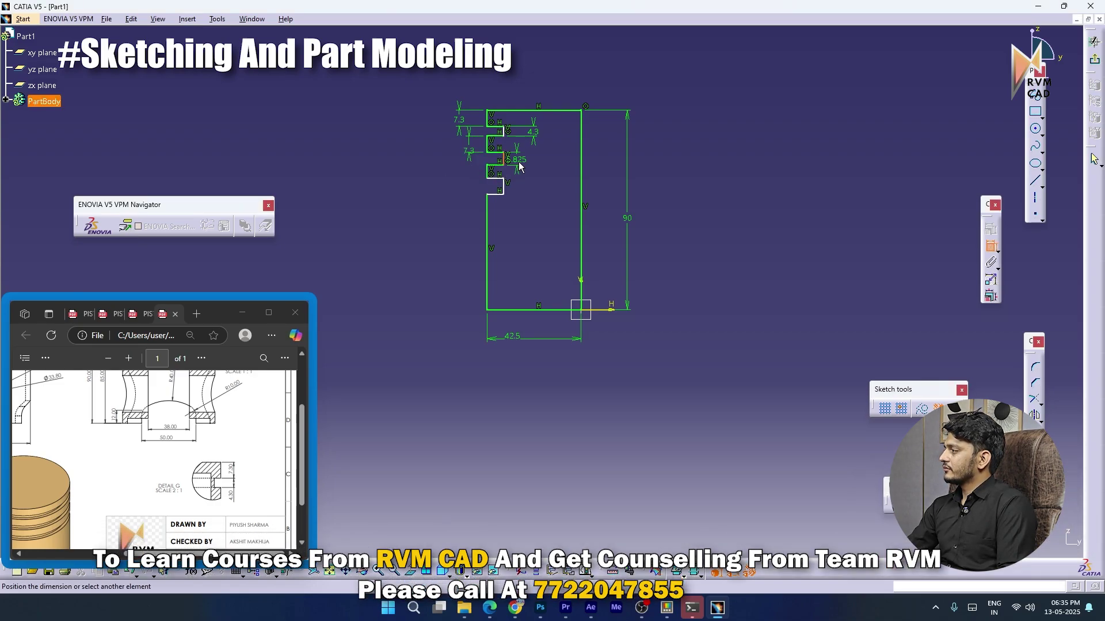
{"action": "left_click", "coordinate": [523, 165]}
{"action": "double_click", "coordinate": [528, 164]}
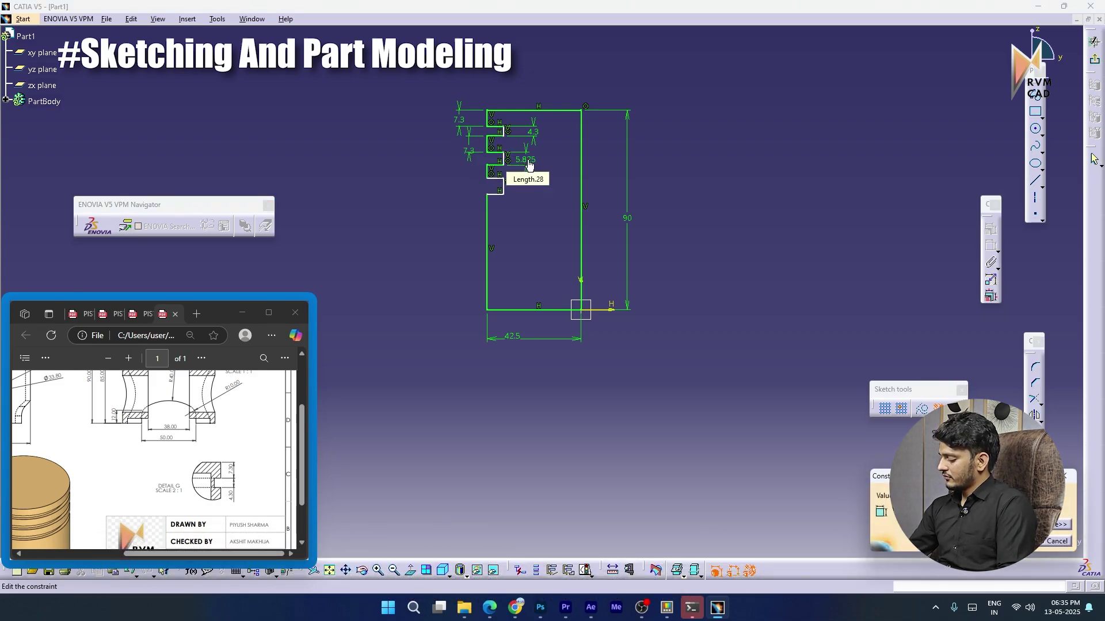
{"action": "type", "text": "4.3"}
{"action": "key", "text": "Return"}
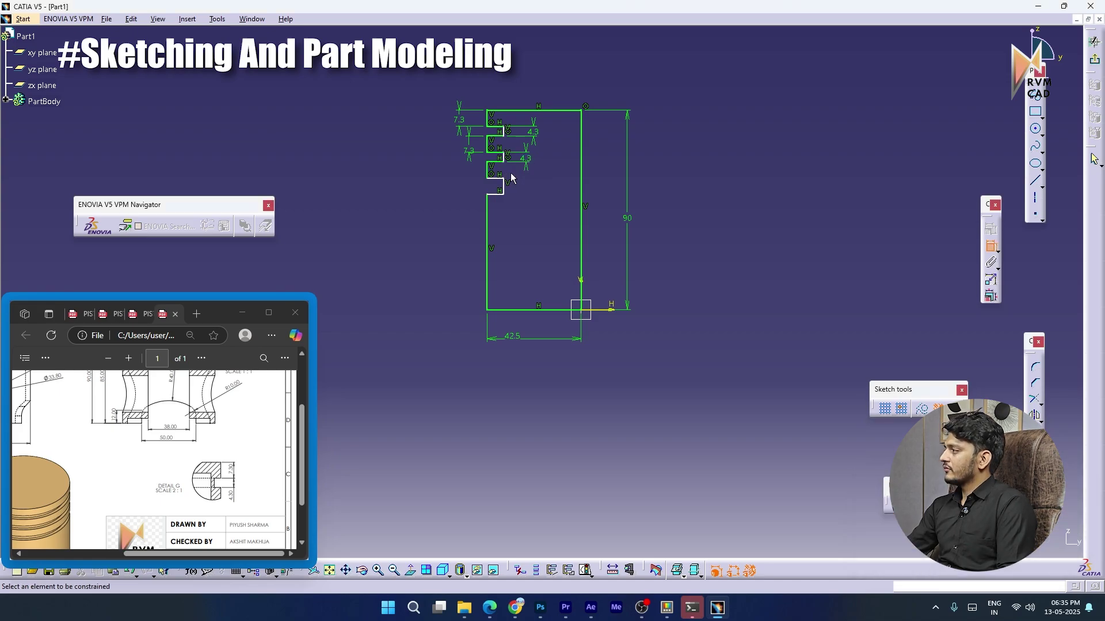
Constrain the height of the land between the middle and lowest grooves to 7.3 mm
{"action": "left_click", "coordinate": [487, 171]}
{"action": "left_click", "coordinate": [461, 180]}
{"action": "double_click", "coordinate": [461, 181]}
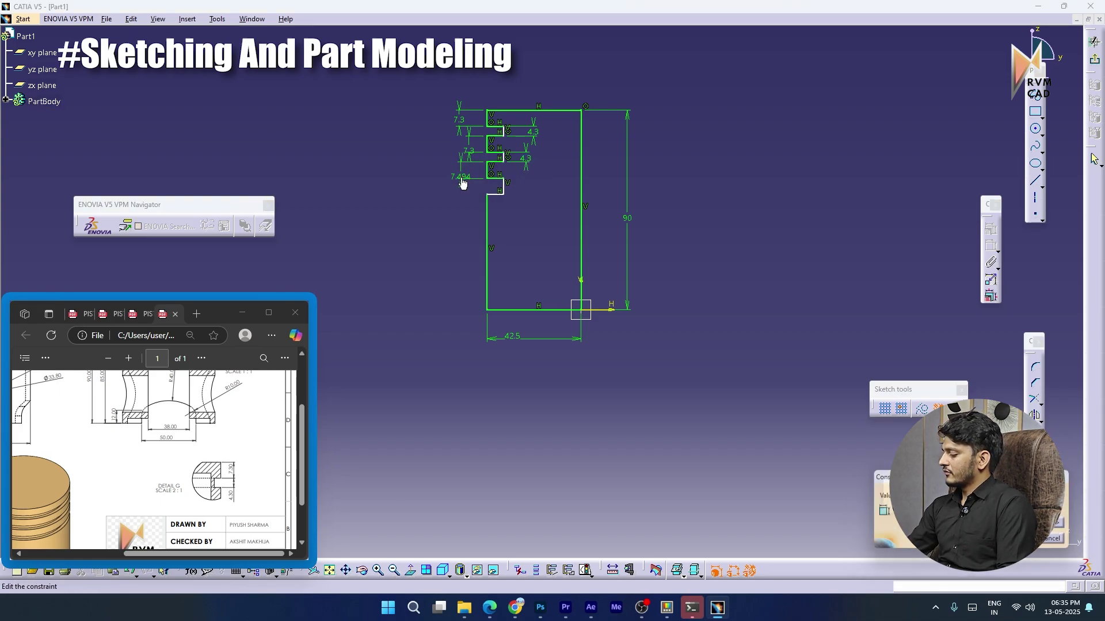
{"action": "type", "text": "7.3"}
{"action": "key", "text": "Return"}
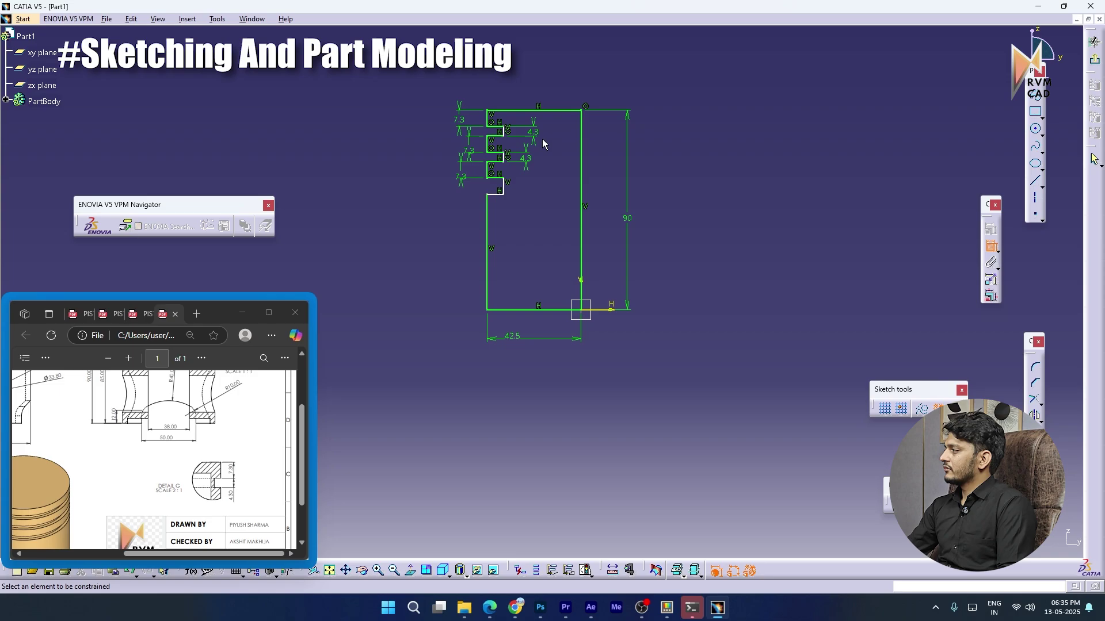
Constrain the width of the lowest ring groove to 4.3 mm
{"action": "left_click", "coordinate": [504, 188]}
{"action": "left_click", "coordinate": [526, 188]}
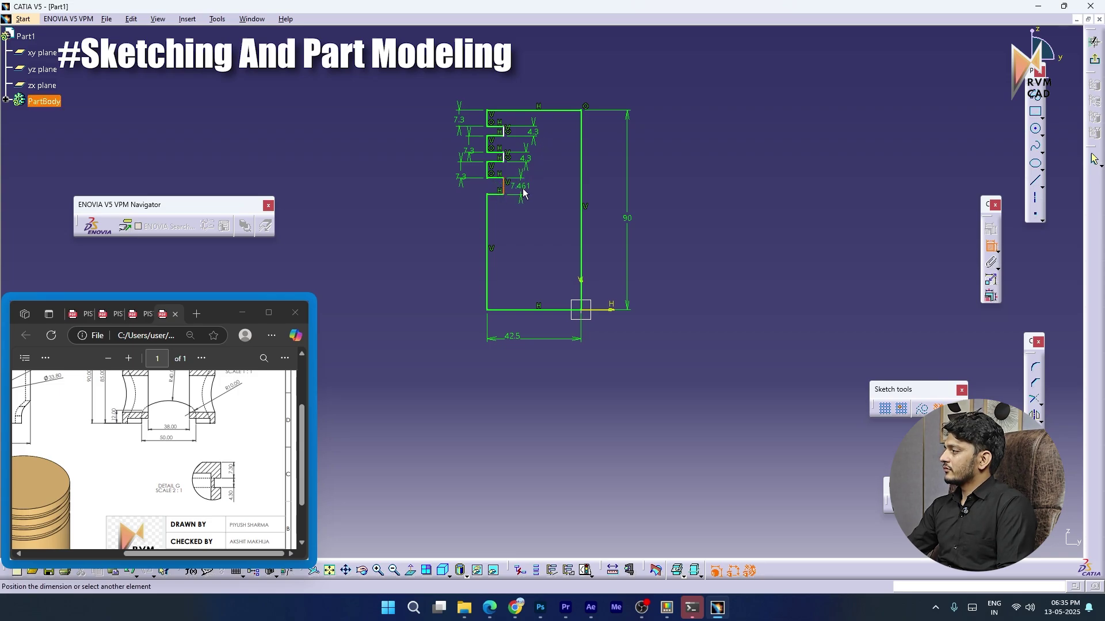
{"action": "double_click", "coordinate": [530, 185]}
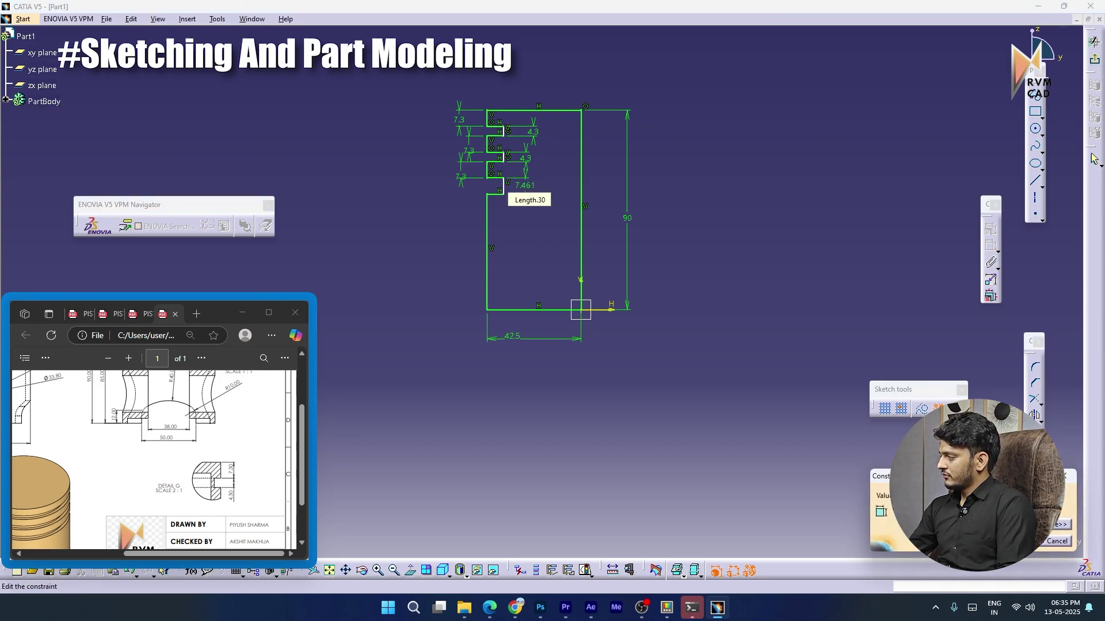
{"action": "type", "text": "4.3"}
{"action": "key", "text": "Return"}
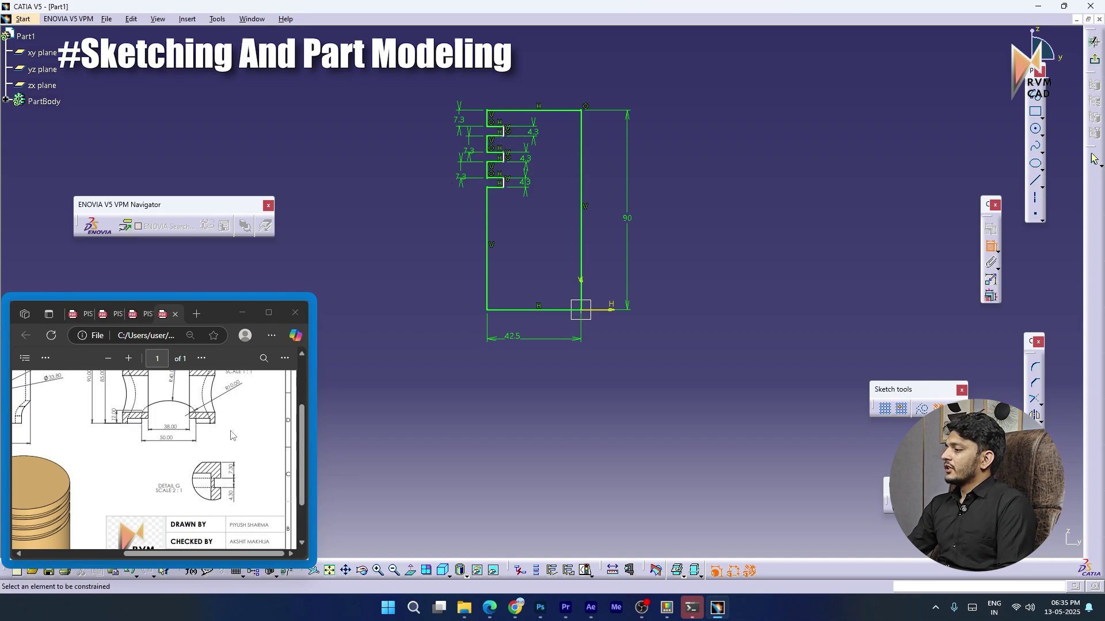
Constrain the distance from the upper ring groove's inner edge to the profile's vertical centre line to 39.5 mm
{"action": "left_click_drag", "start_coordinate": [302, 486], "coordinate": [304, 444]}
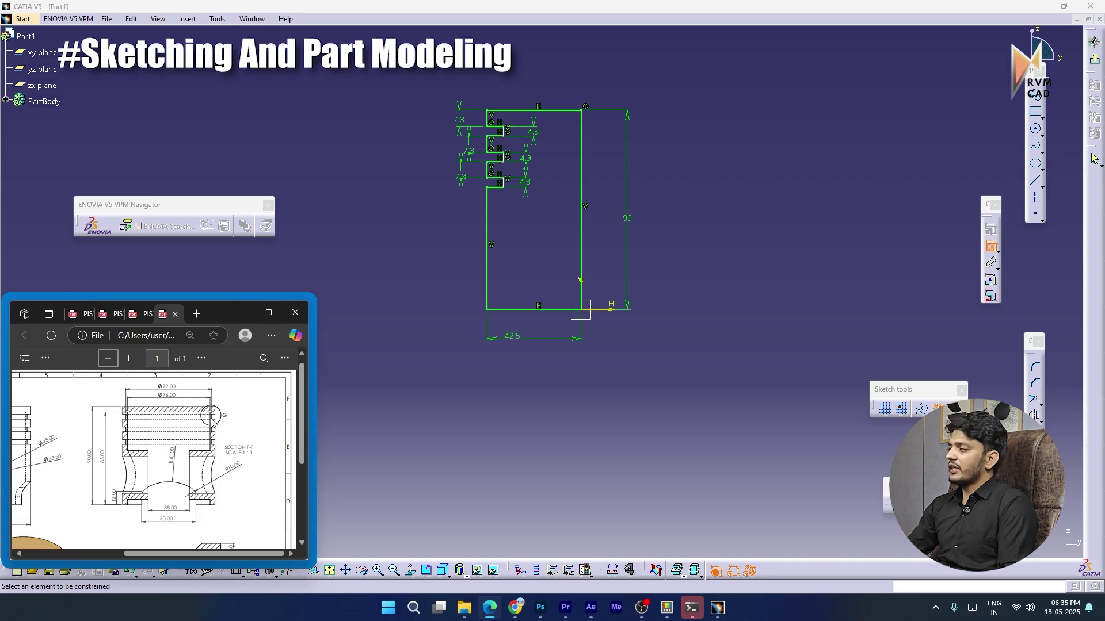
{"action": "left_click", "coordinate": [581, 141]}
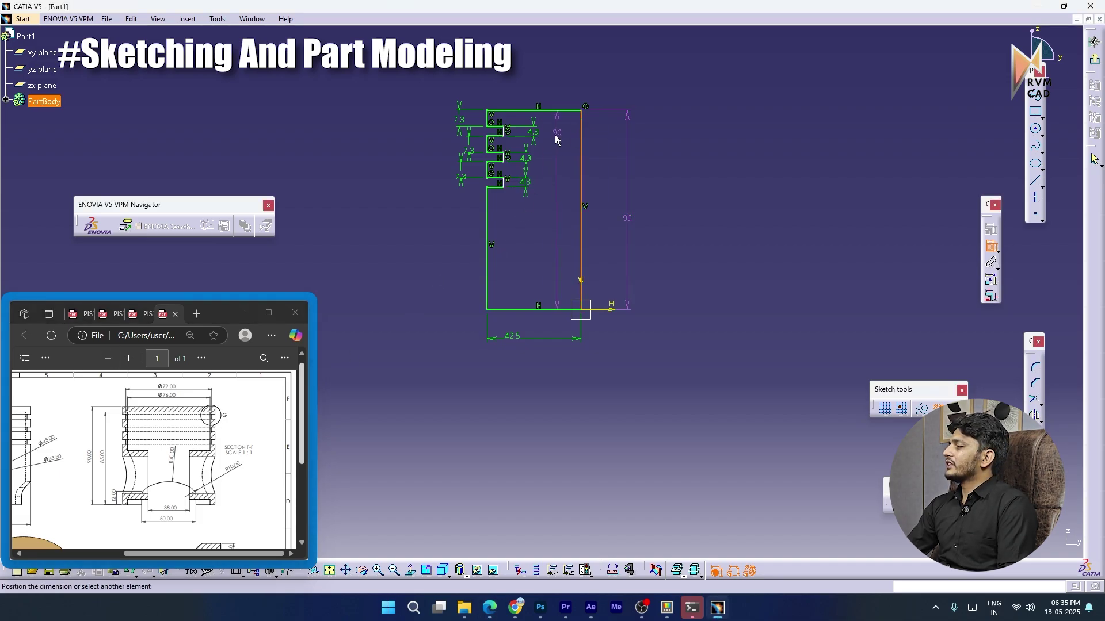
{"action": "left_click", "coordinate": [506, 131]}
{"action": "left_click", "coordinate": [533, 81]}
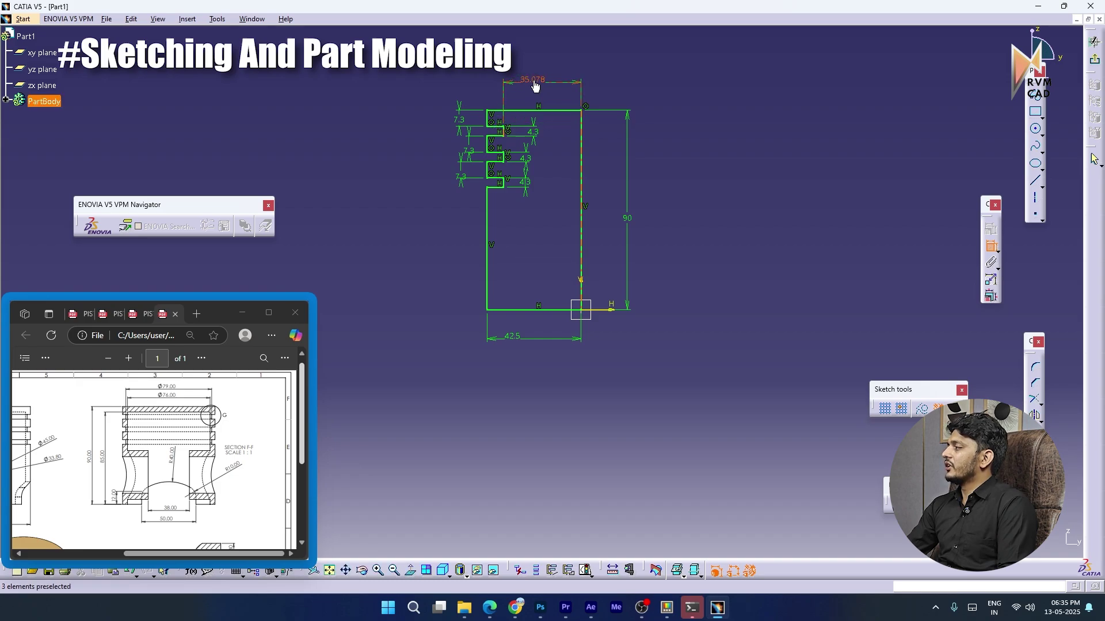
{"action": "double_click", "coordinate": [534, 81]}
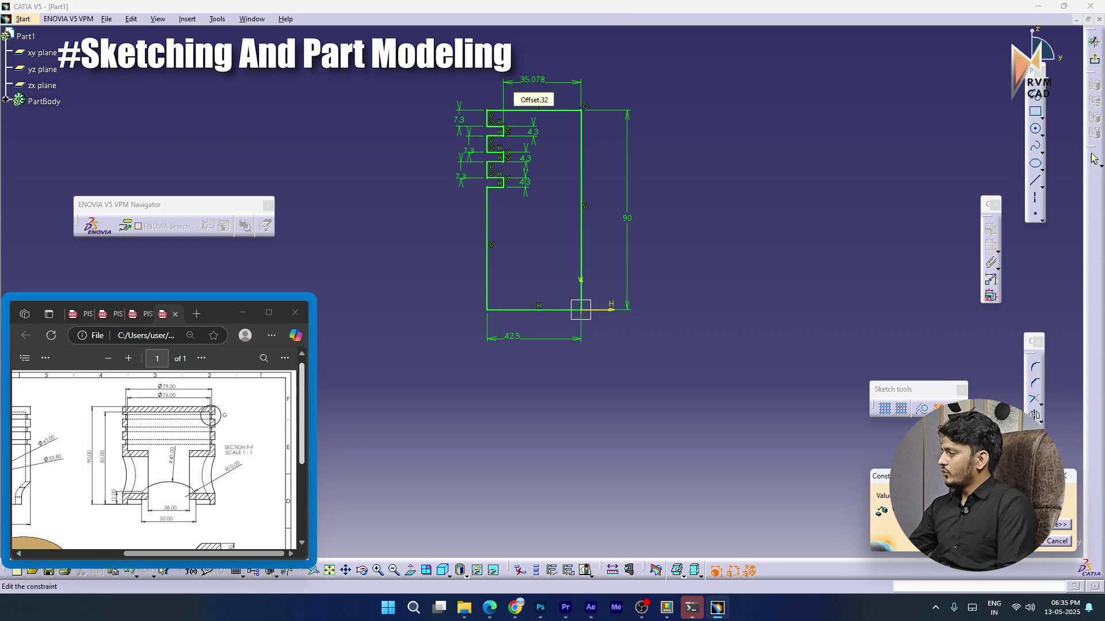
{"action": "key", "text": "Return"}
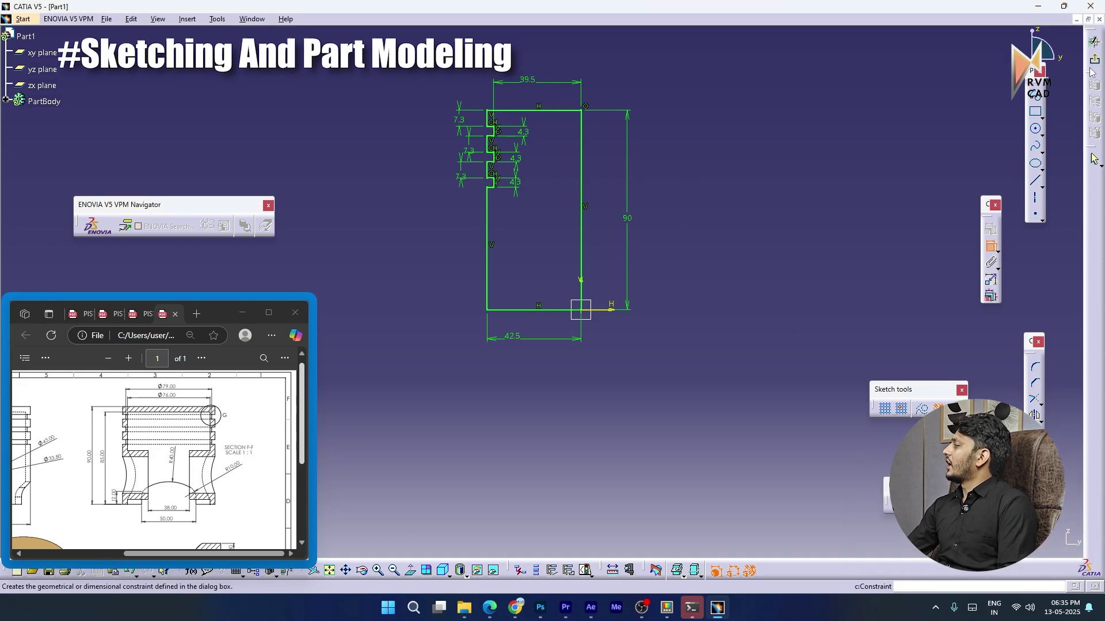
Exit the sketch and revolve the half profile 360 degrees about its vertical centre line with Shaft
{"action": "left_click", "coordinate": [1094, 59]}
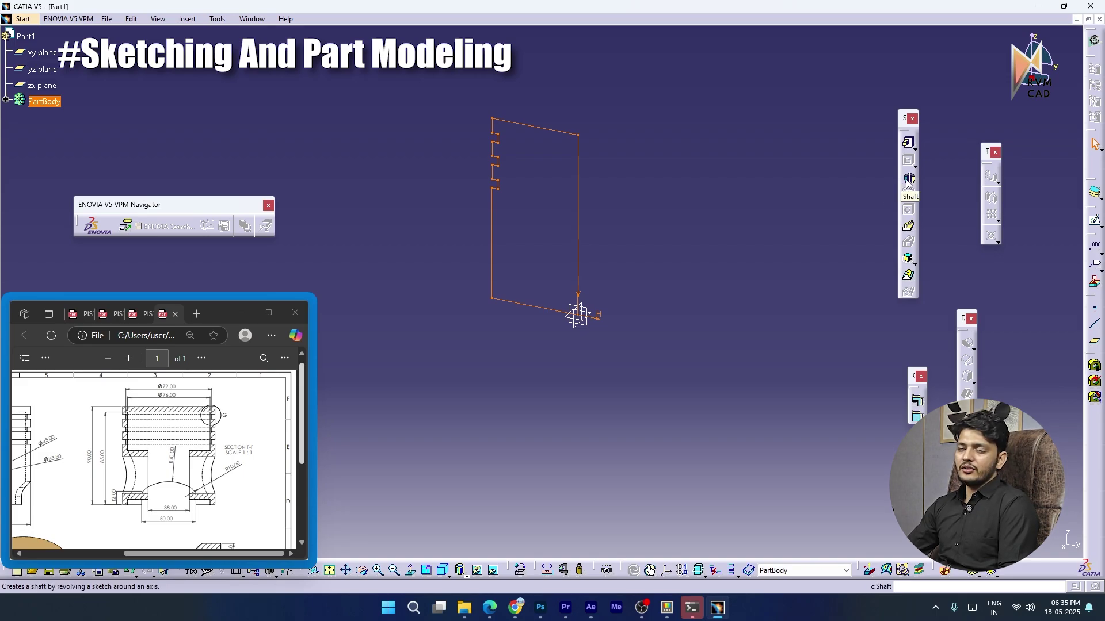
{"action": "left_click", "coordinate": [910, 180]}
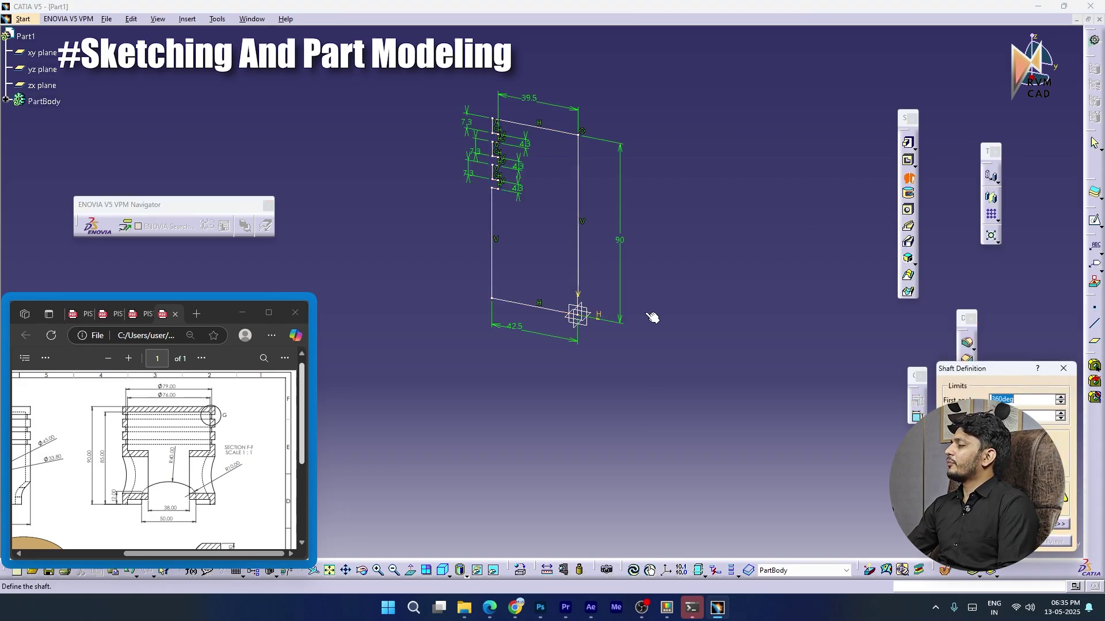
{"action": "left_click", "coordinate": [581, 251]}
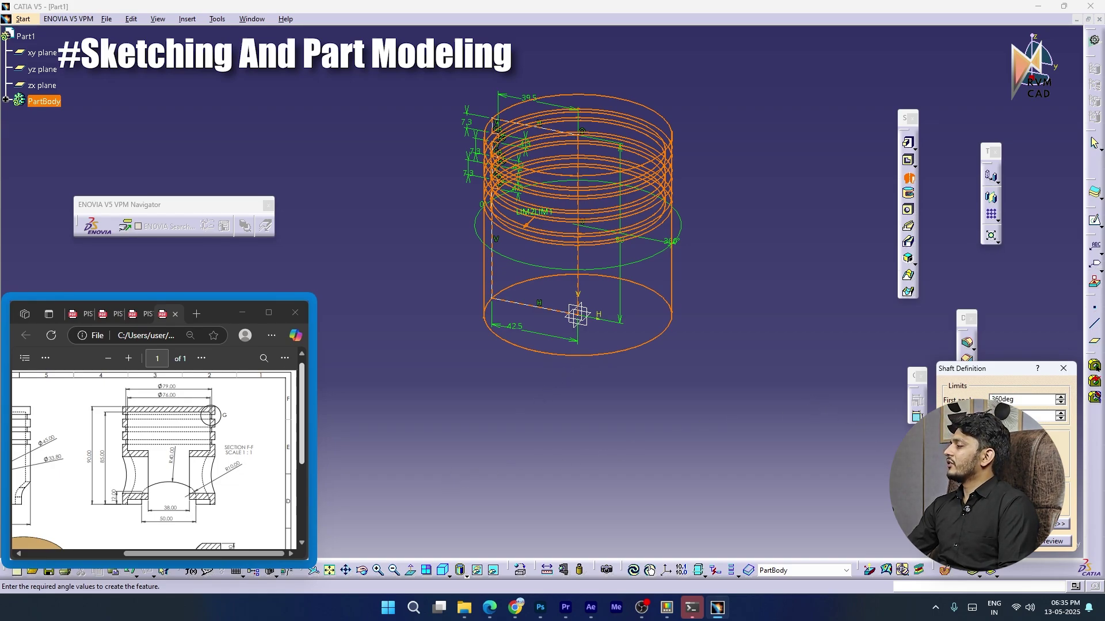
{"action": "left_click", "coordinate": [970, 542]}
Start a sketch on the piston's flat underside and draw a circle about 61 mm in diameter centred on the origin
{"action": "middle_click_drag", "start_coordinate": [648, 438], "coordinate": [675, 384]}
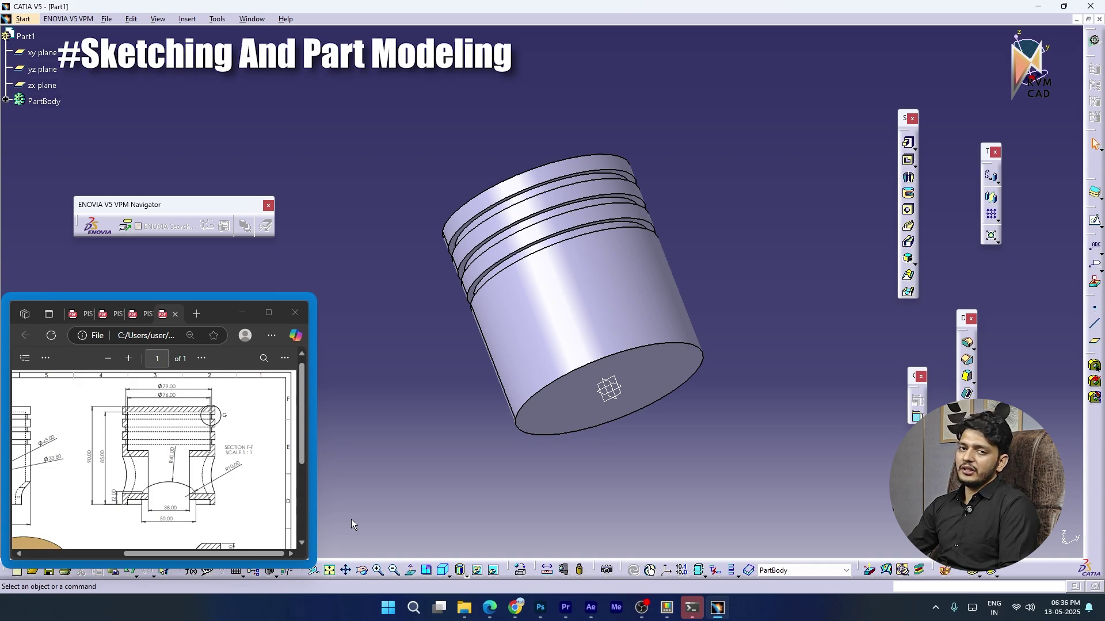
{"action": "left_click", "coordinate": [603, 433]}
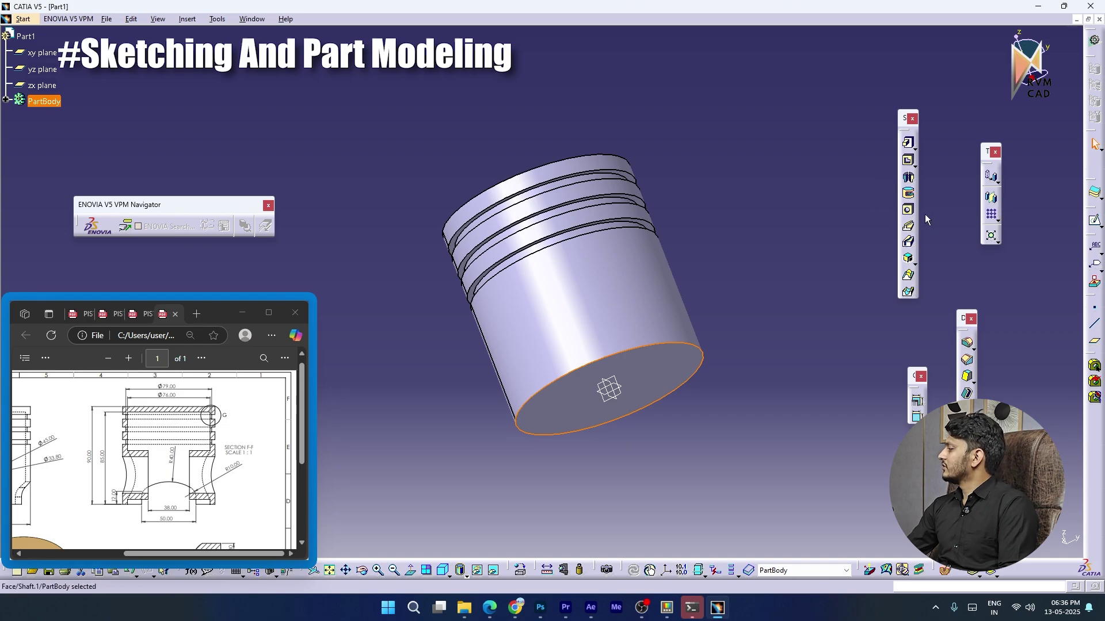
{"action": "left_click", "coordinate": [1095, 222]}
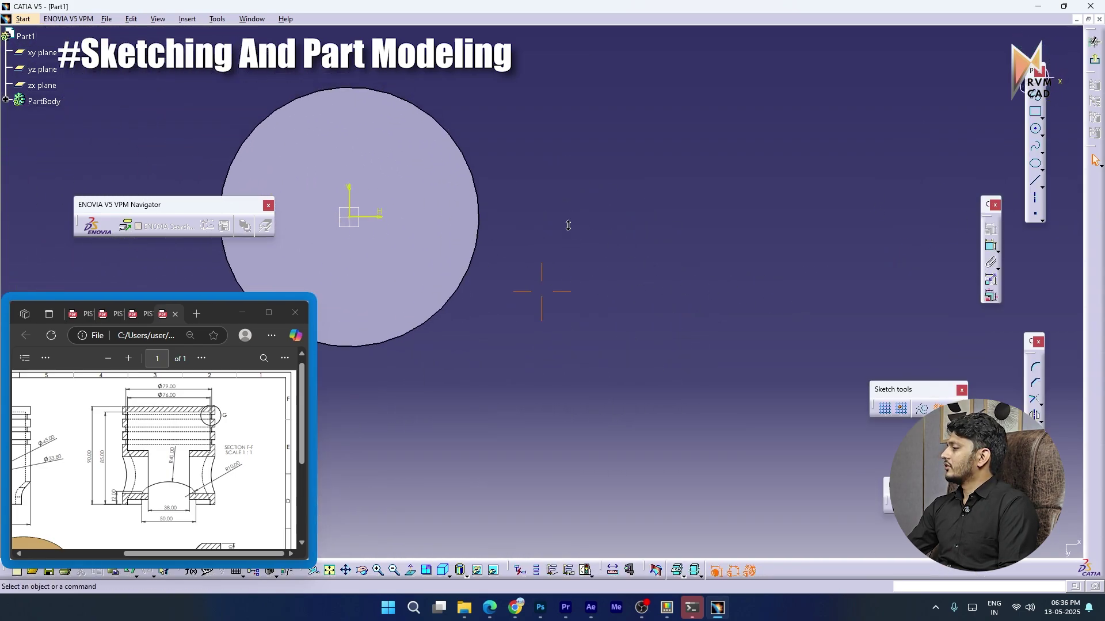
{"action": "left_click", "coordinate": [1035, 129]}
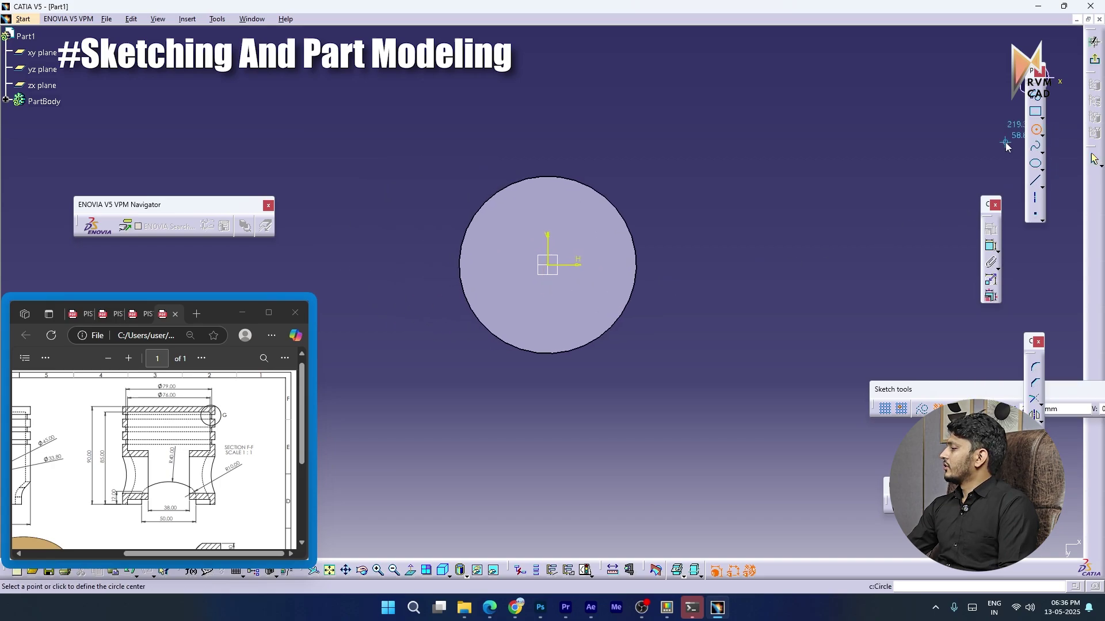
{"action": "left_click", "coordinate": [553, 267]}
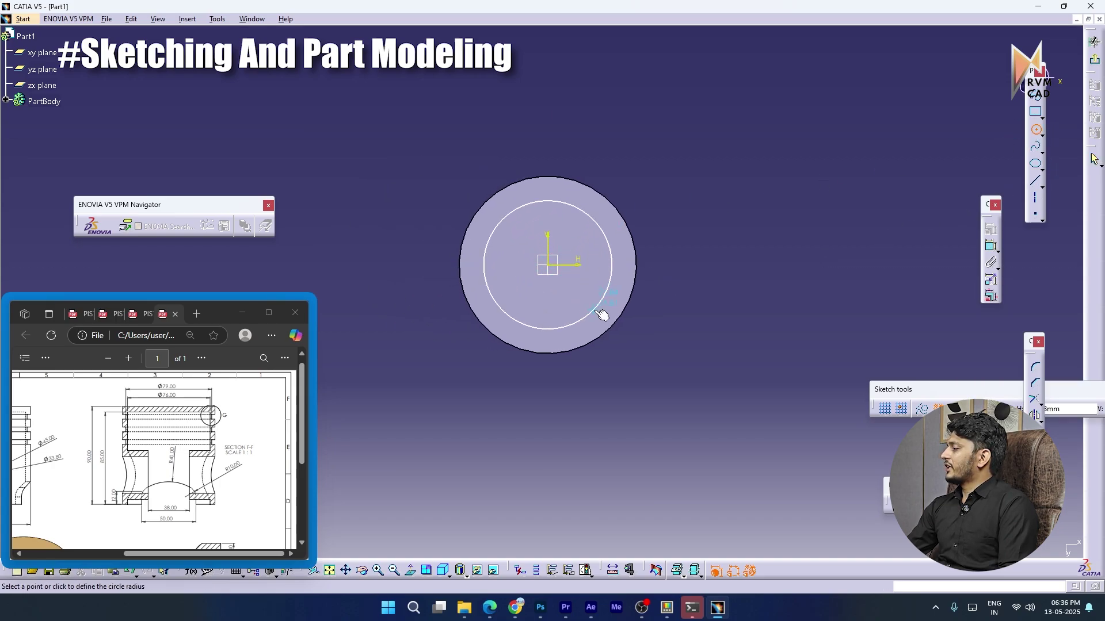
{"action": "left_click", "coordinate": [597, 306]}
Dimension the circle on the underside and set its diameter to 76 mm
{"action": "left_click", "coordinate": [995, 245]}
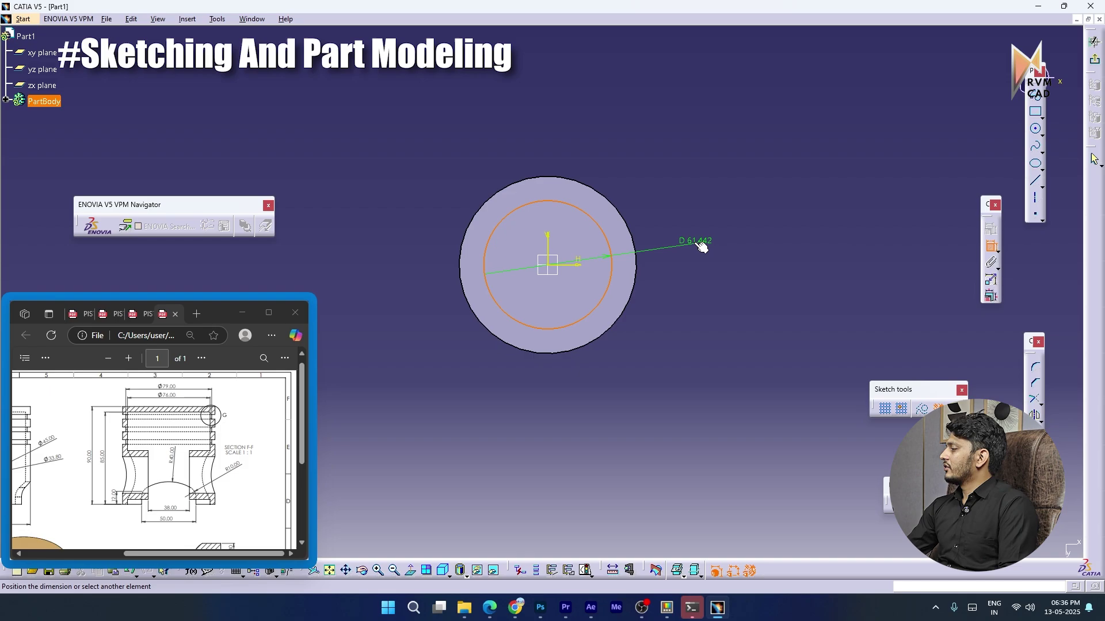
{"action": "left_click", "coordinate": [679, 200]}
{"action": "double_click", "coordinate": [675, 201]}
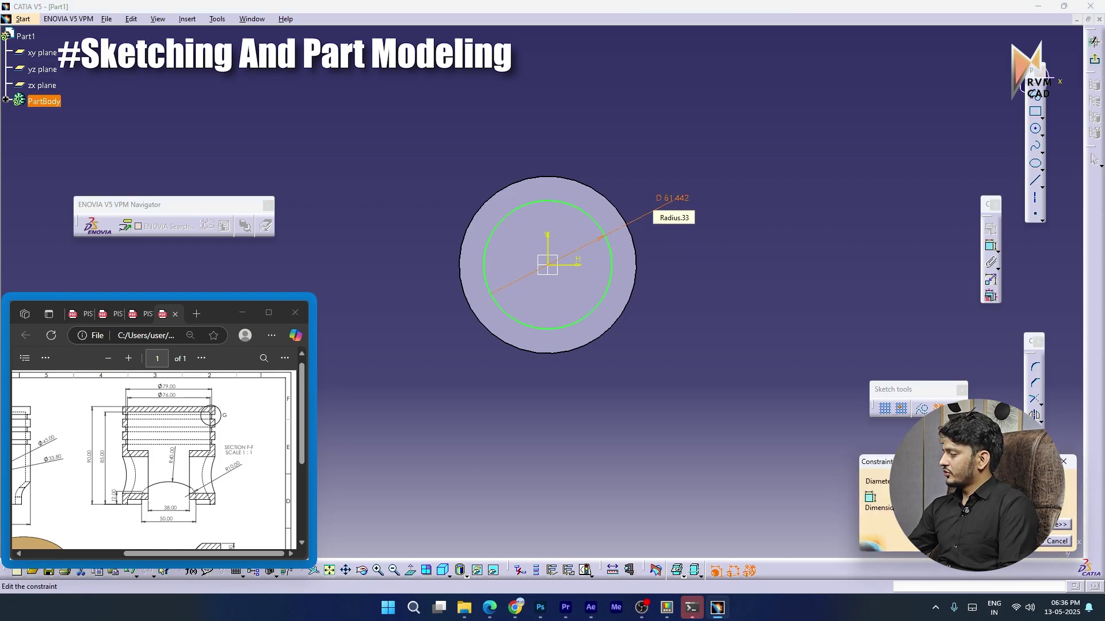
{"action": "key", "text": "Return"}
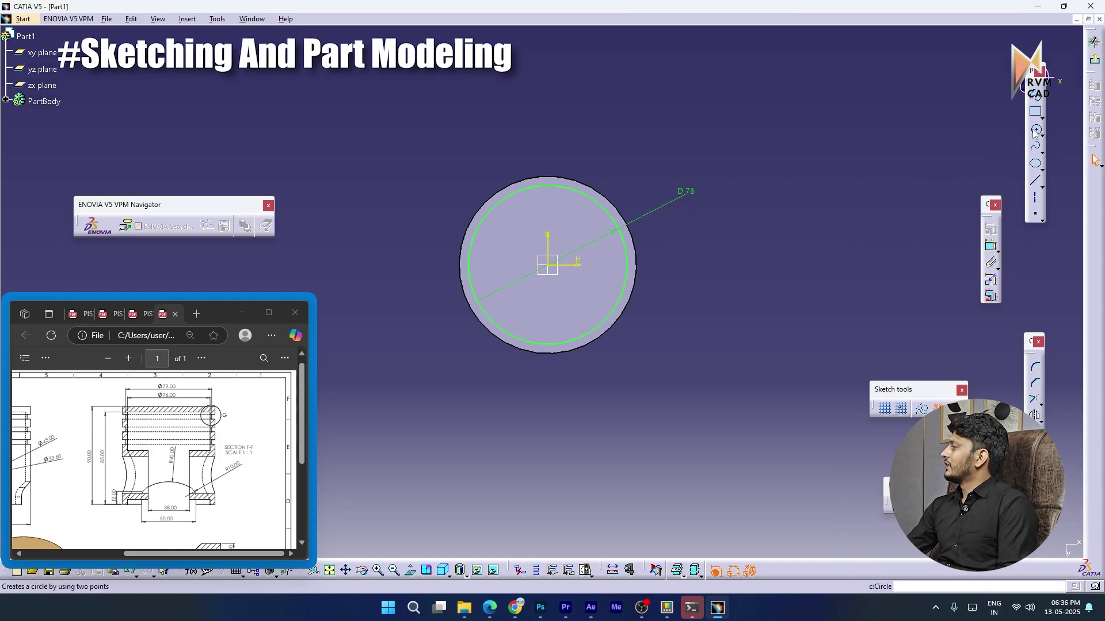
Exit the sketch and cut a deep pocket from the circle up into the piston, keeping the crown closed
{"action": "left_click", "coordinate": [1095, 59]}
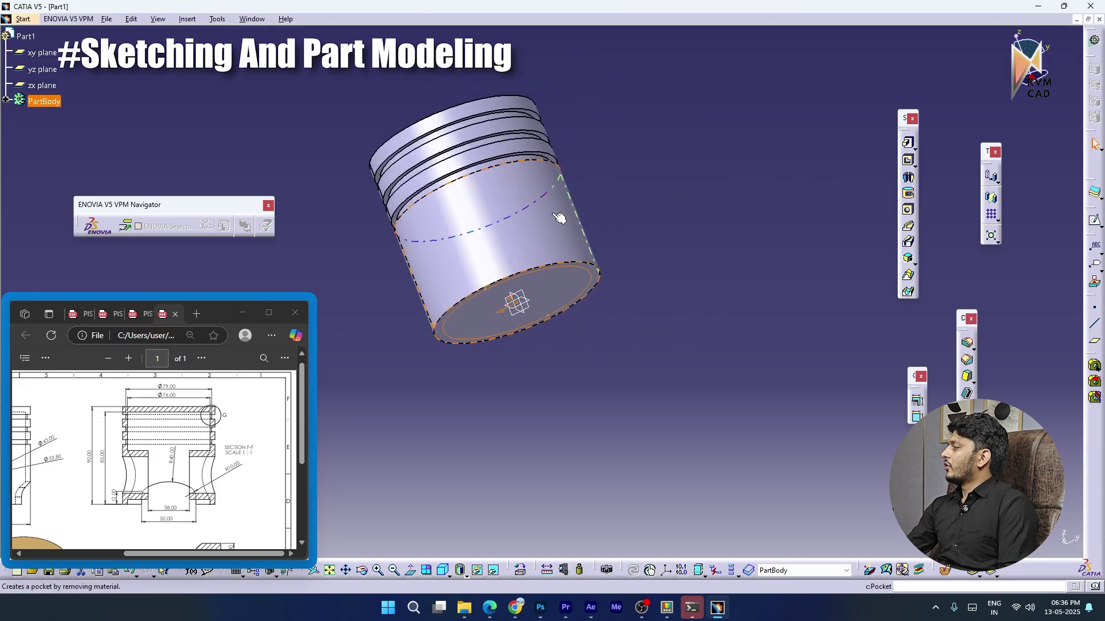
{"action": "left_click", "coordinate": [908, 163]}
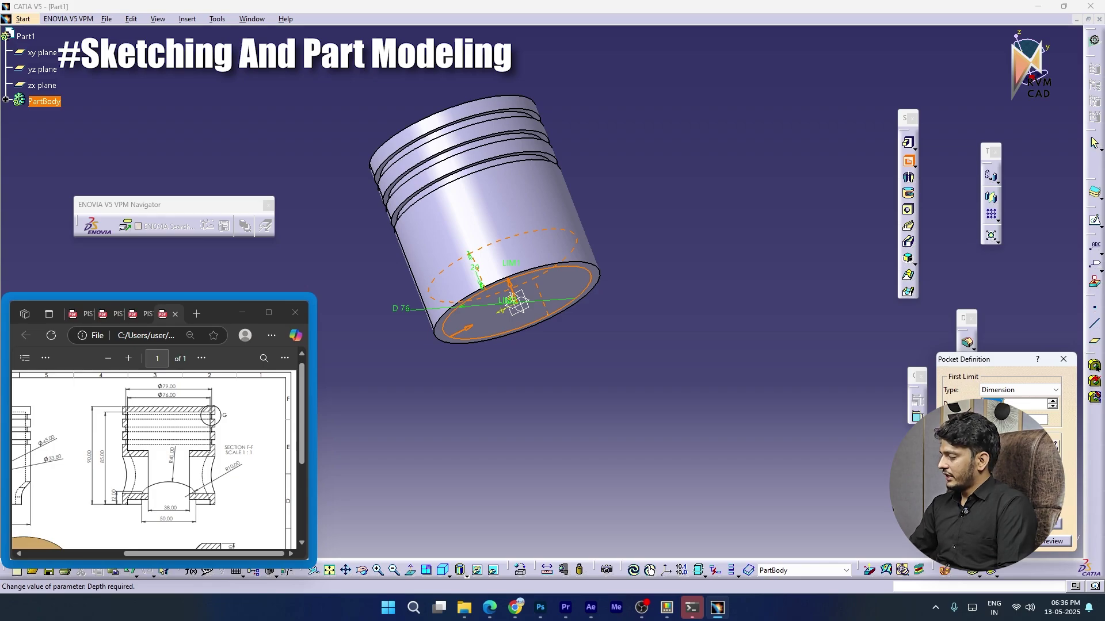
{"action": "key", "text": "Return"}
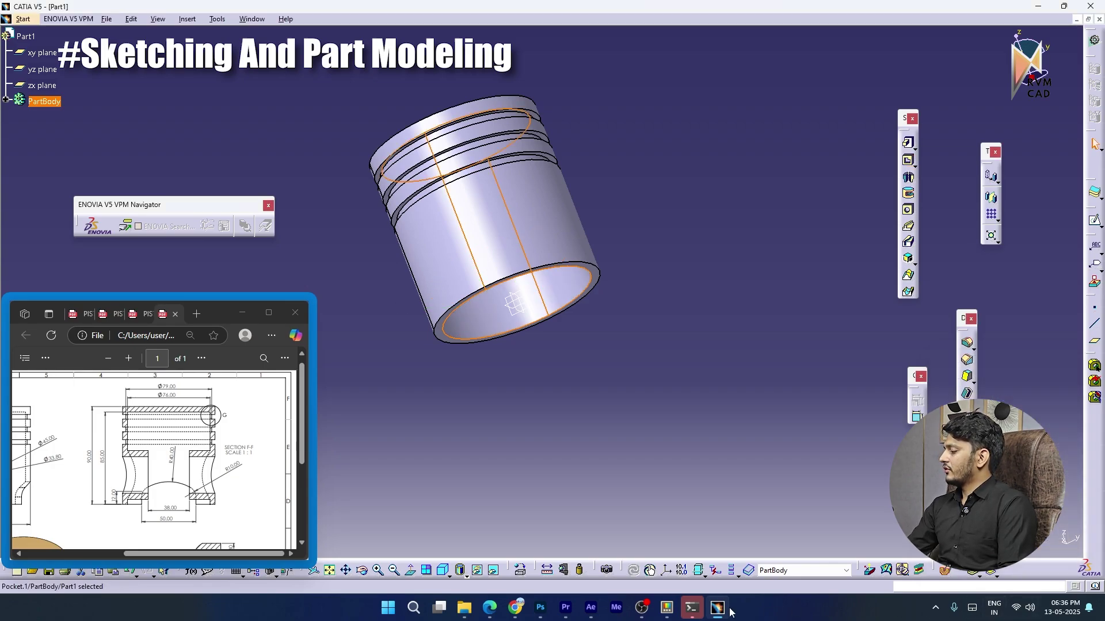
{"action": "mouse_move", "coordinate": [643, 607]}
{"action": "left_click", "coordinate": [636, 575]}
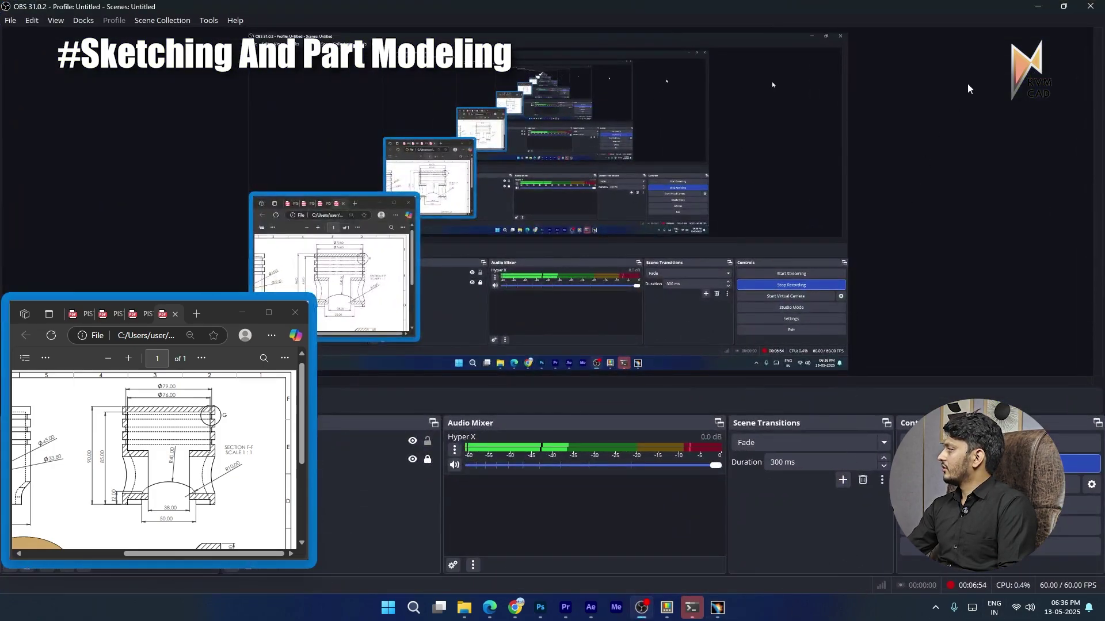
{"action": "left_click", "coordinate": [1037, 6]}
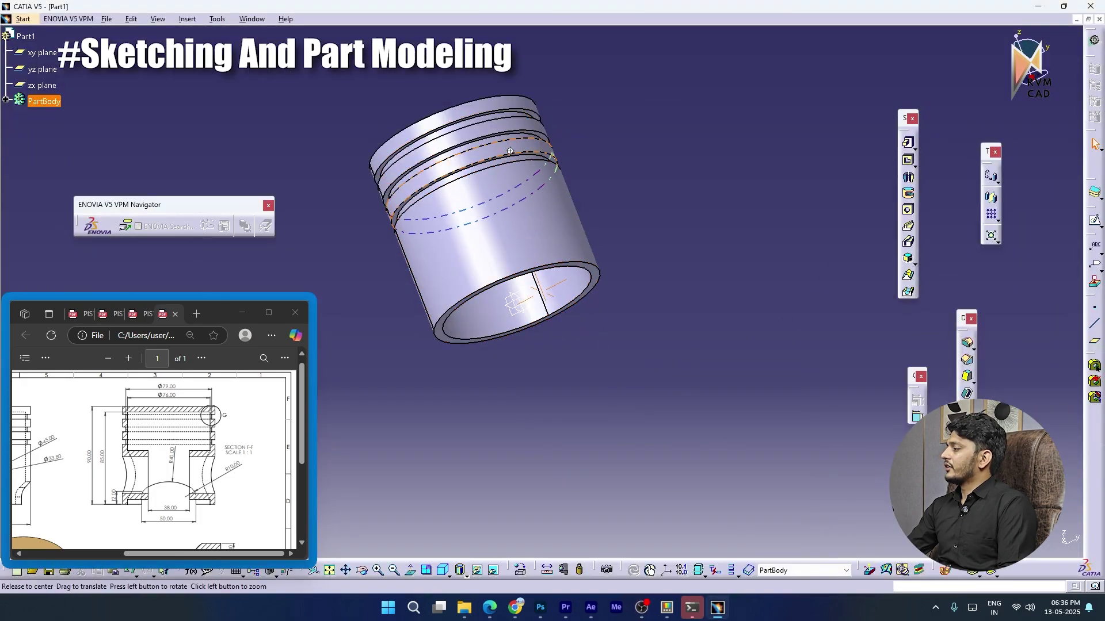
Start a sketch on the yz plane and draw a horizontal line from the origin leftward along the base, ending in a short vertical line upward
{"action": "middle_click_drag", "start_coordinate": [509, 151], "coordinate": [194, 472]}
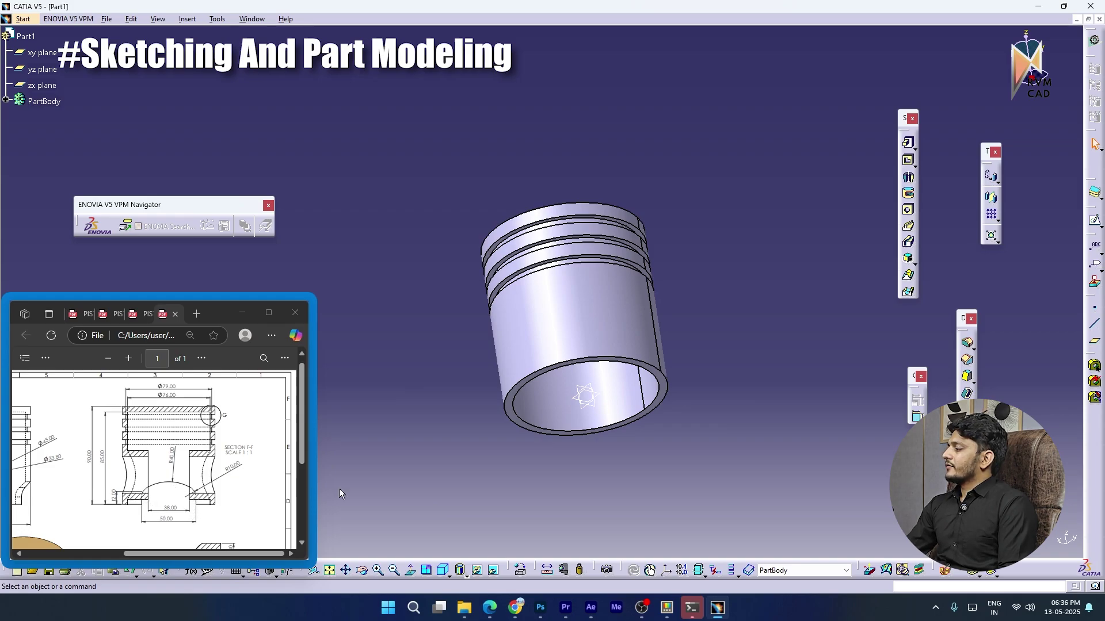
{"action": "middle_click_drag", "start_coordinate": [591, 403], "coordinate": [628, 387]}
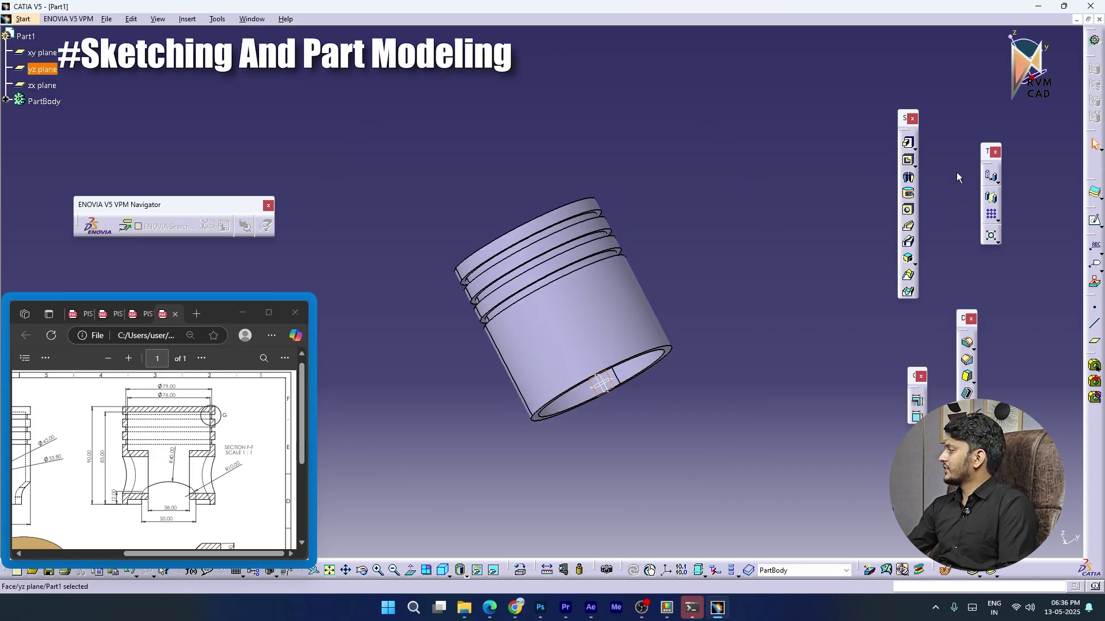
{"action": "left_click", "coordinate": [1095, 223]}
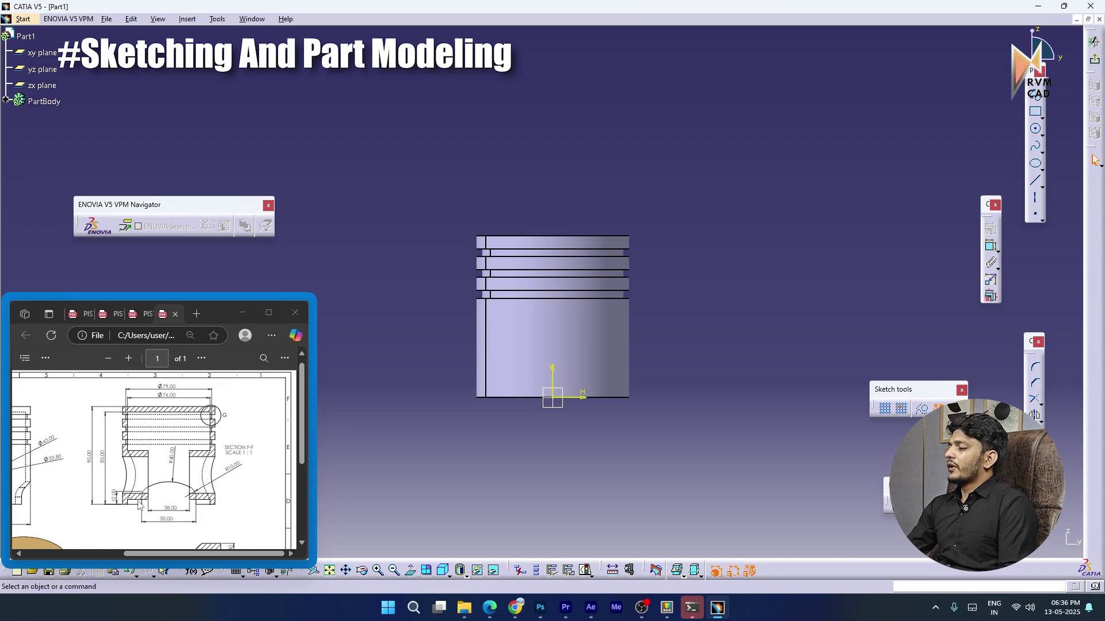
{"action": "left_click", "coordinate": [1036, 96]}
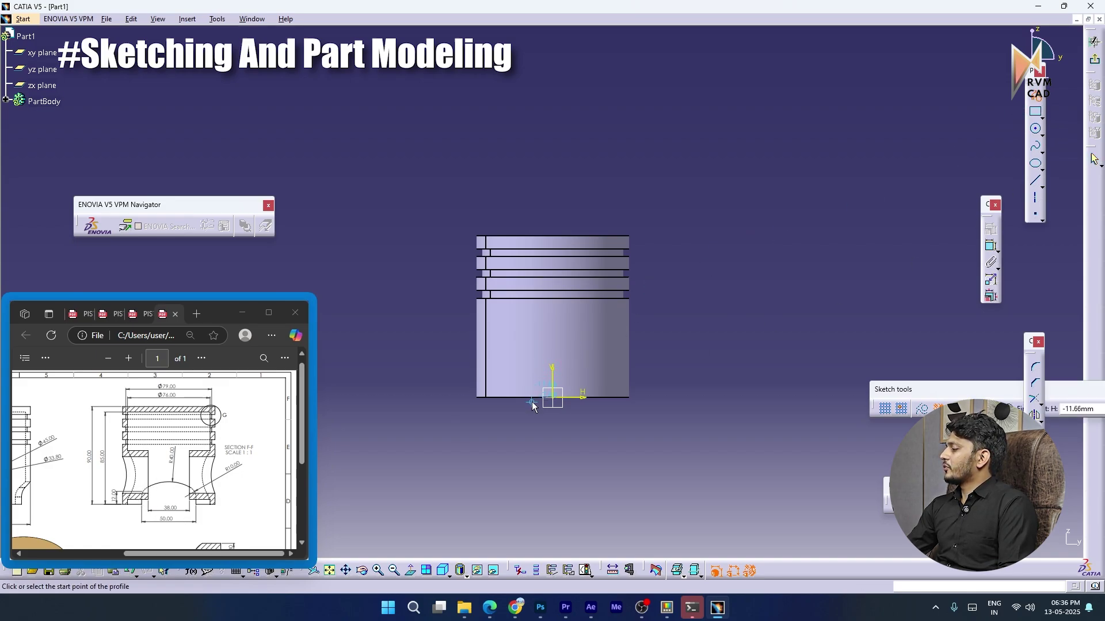
{"action": "middle_click_drag", "start_coordinate": [564, 386], "coordinate": [562, 342], "text": "ctrl"}
{"action": "middle_click_drag", "start_coordinate": [557, 430], "coordinate": [633, 375]}
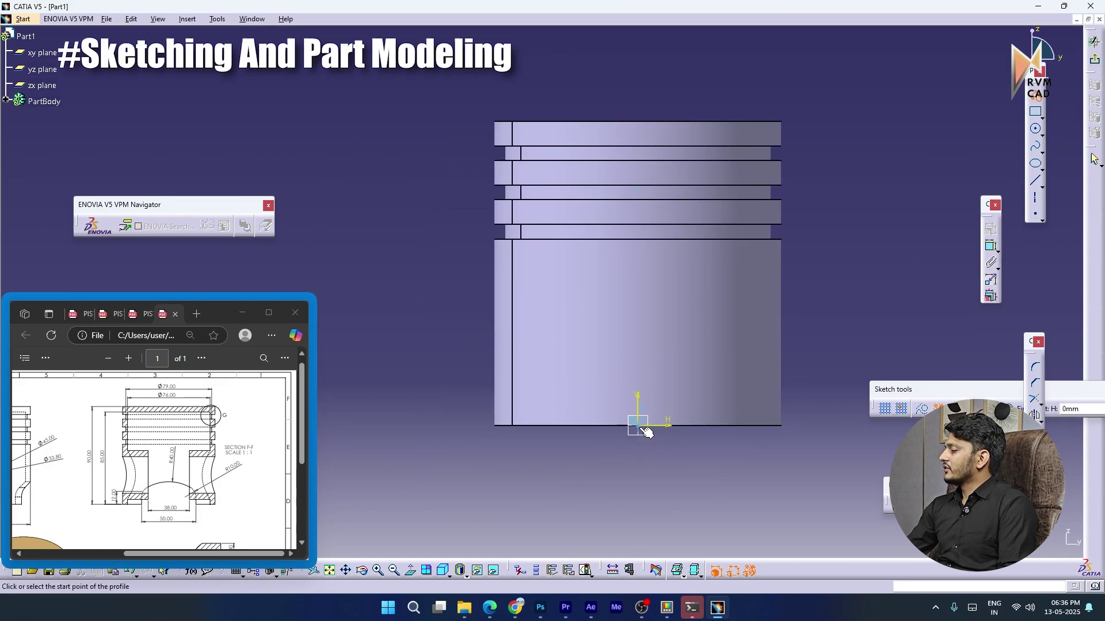
{"action": "left_click", "coordinate": [638, 429]}
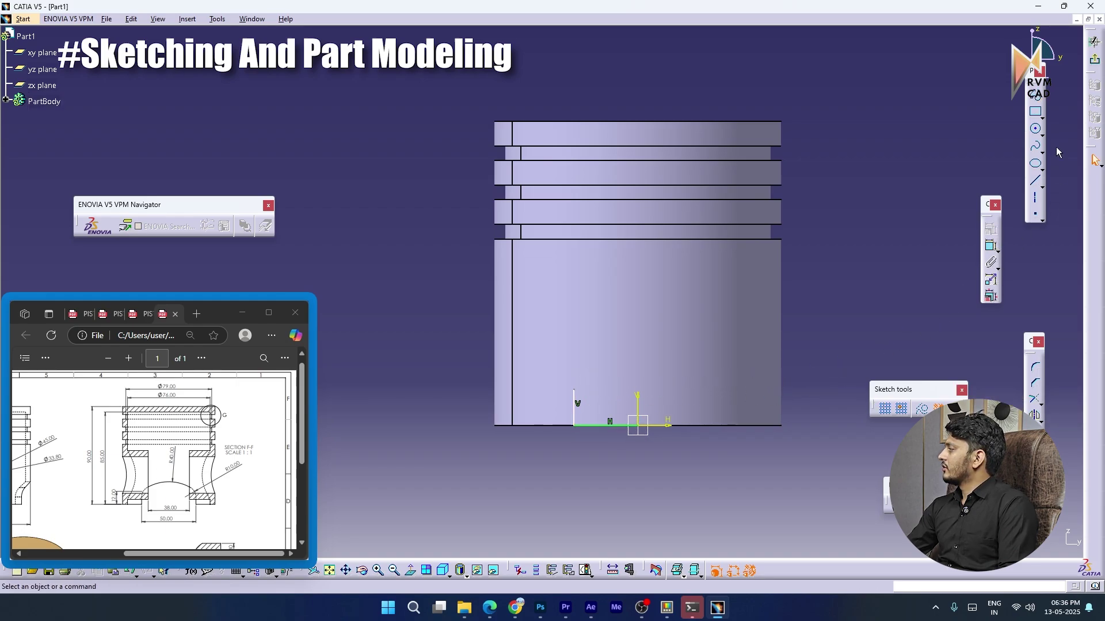
Draw a matching open profile from the origin rightward along the piston's base, ending in a short vertical line upward
{"action": "left_click", "coordinate": [1036, 111]}
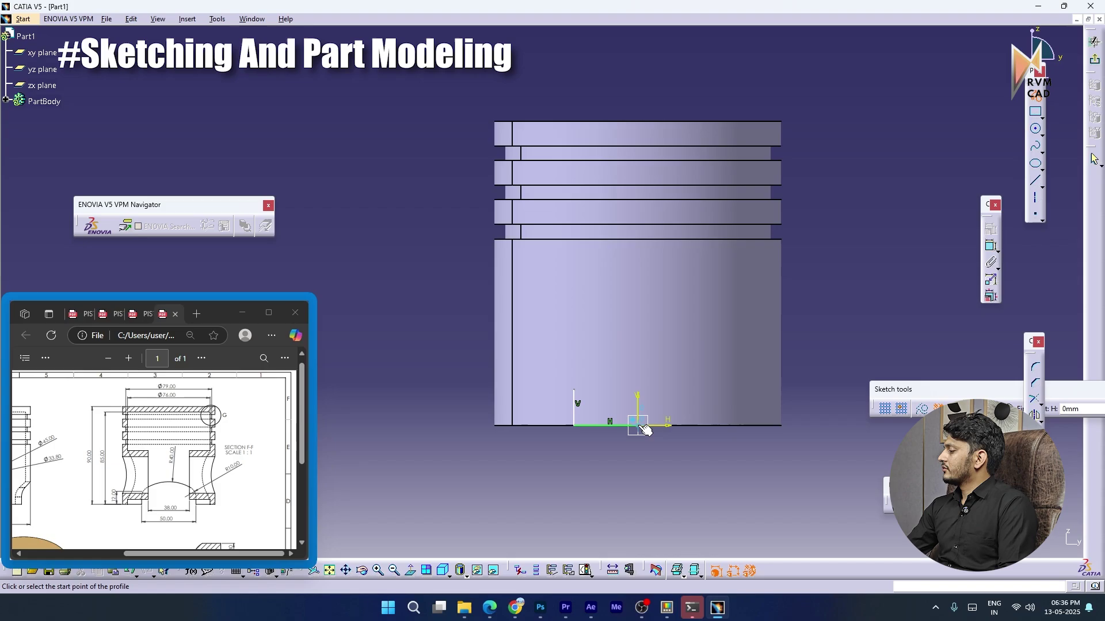
{"action": "left_click", "coordinate": [641, 427]}
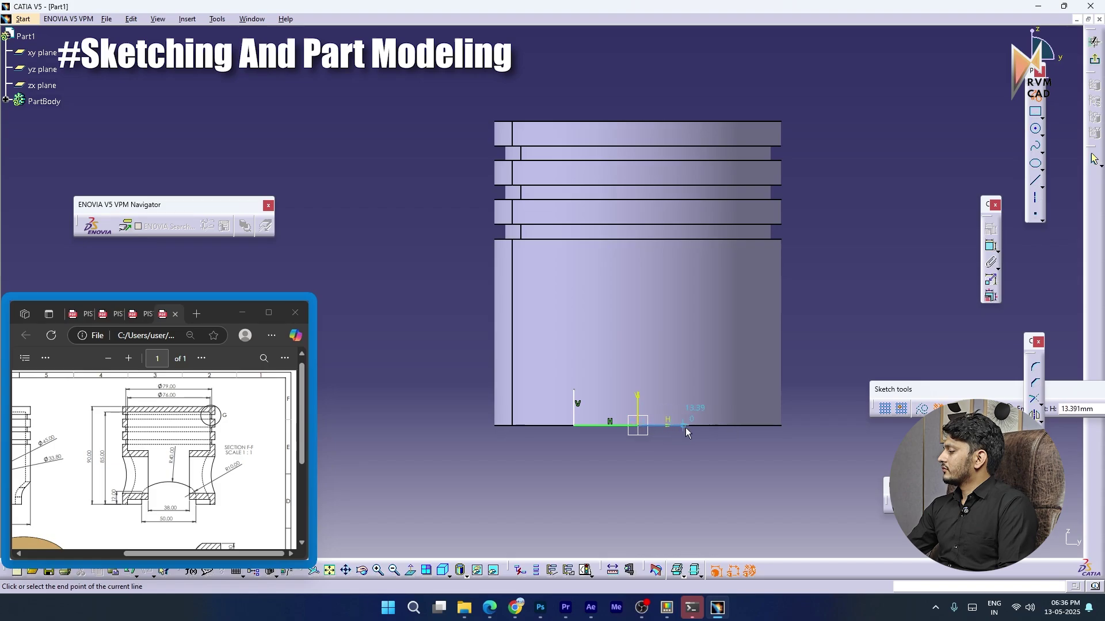
{"action": "left_click", "coordinate": [694, 390]}
{"action": "key", "text": "Escape"}
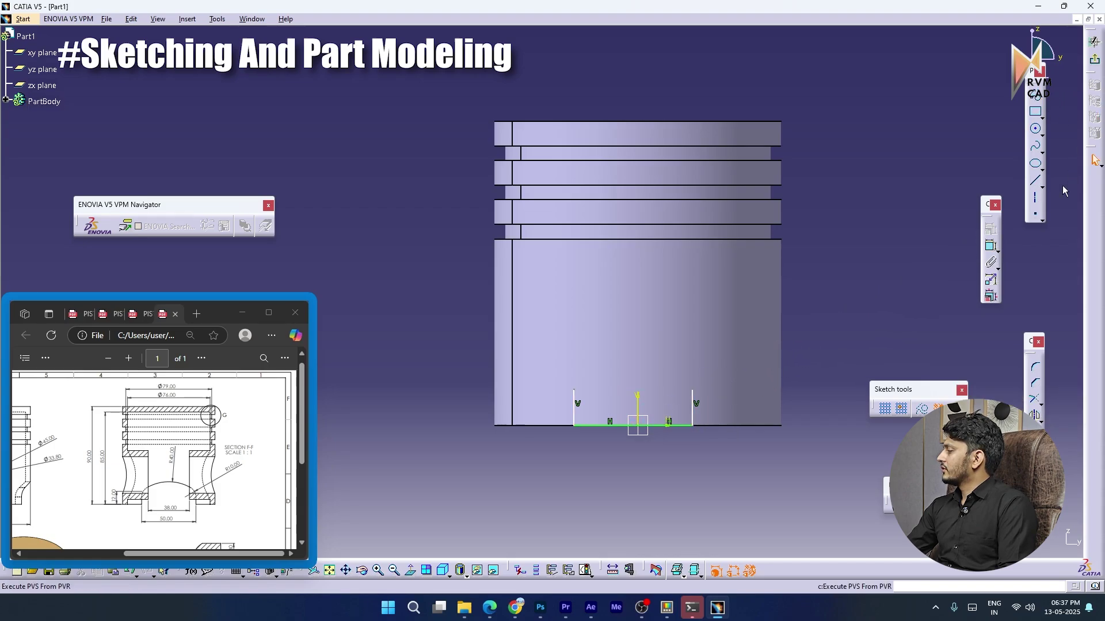
Constrain the distance between the two short vertical lines at the piston's base to 50 mm
{"action": "left_click", "coordinate": [992, 248]}
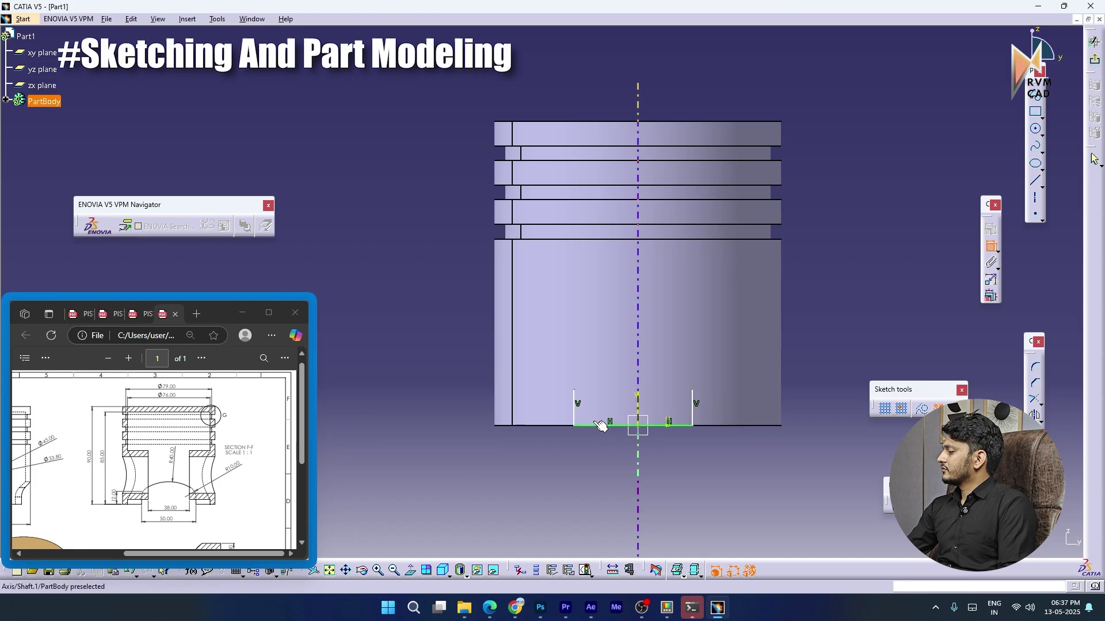
{"action": "left_click", "coordinate": [574, 422]}
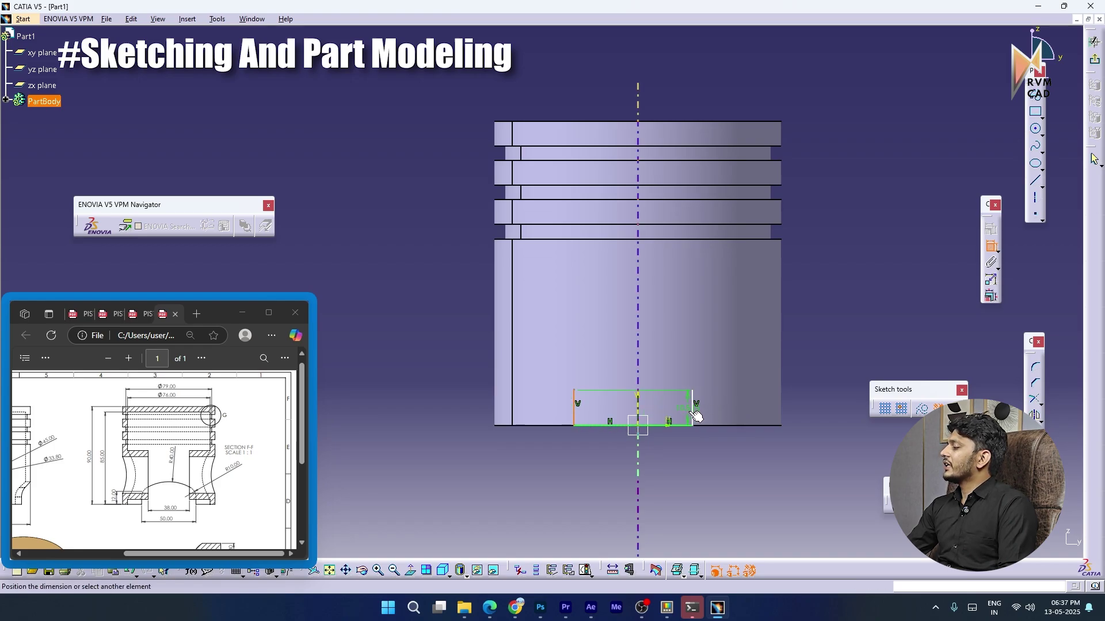
{"action": "double_click", "coordinate": [632, 451]}
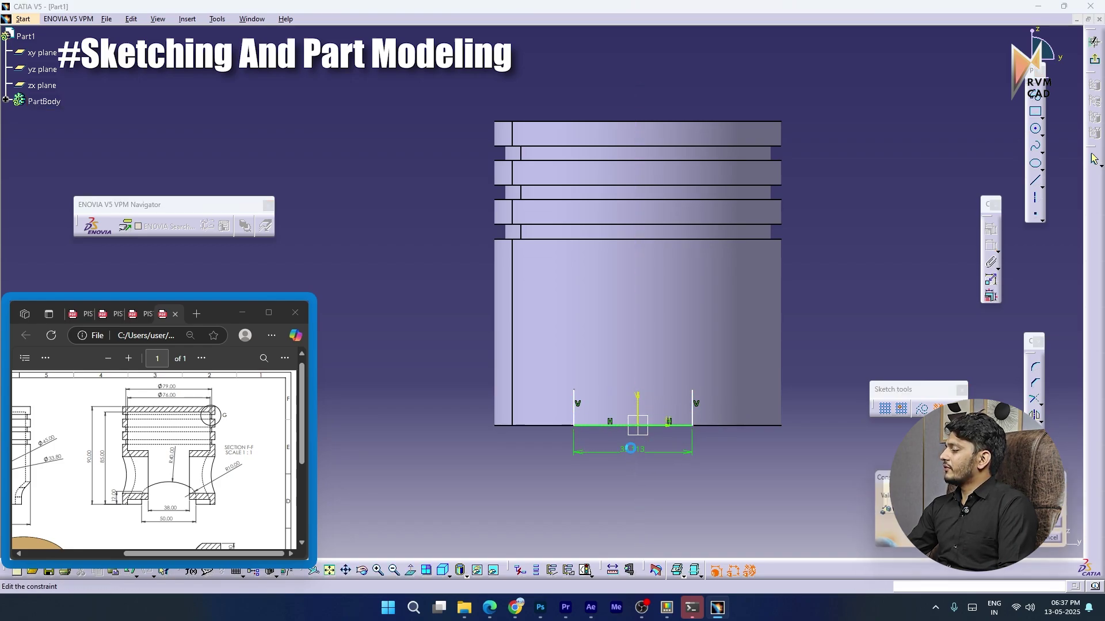
{"action": "type", "text": "50"}
{"action": "key", "text": "Return"}
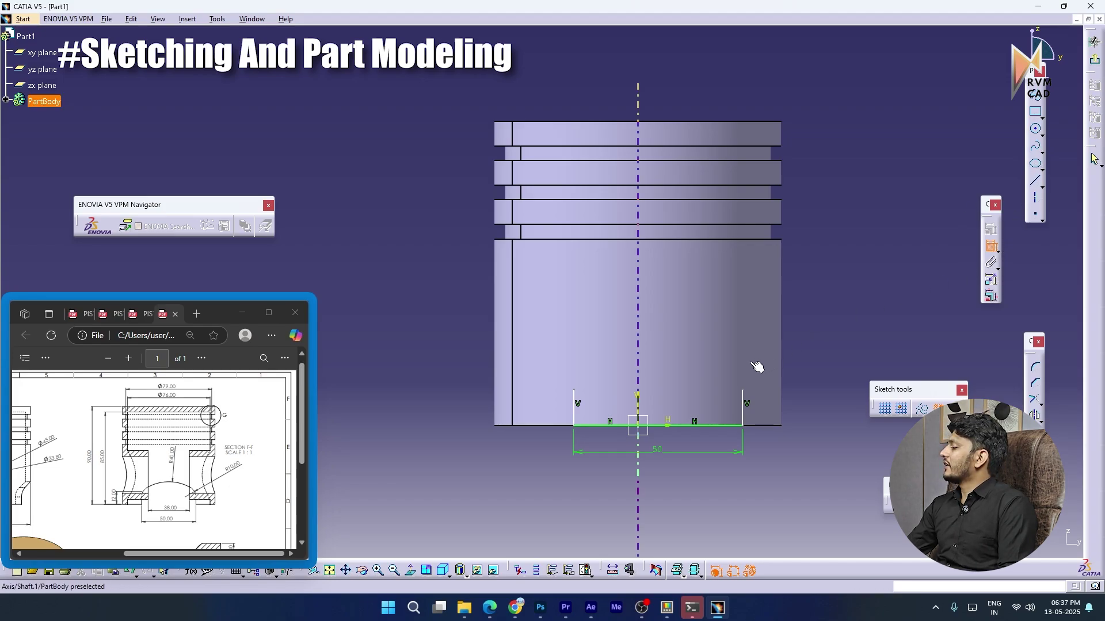
Constrain the right short vertical line to 25 mm from the piston's vertical axis
{"action": "left_click", "coordinate": [742, 400]}
{"action": "left_click", "coordinate": [638, 376]}
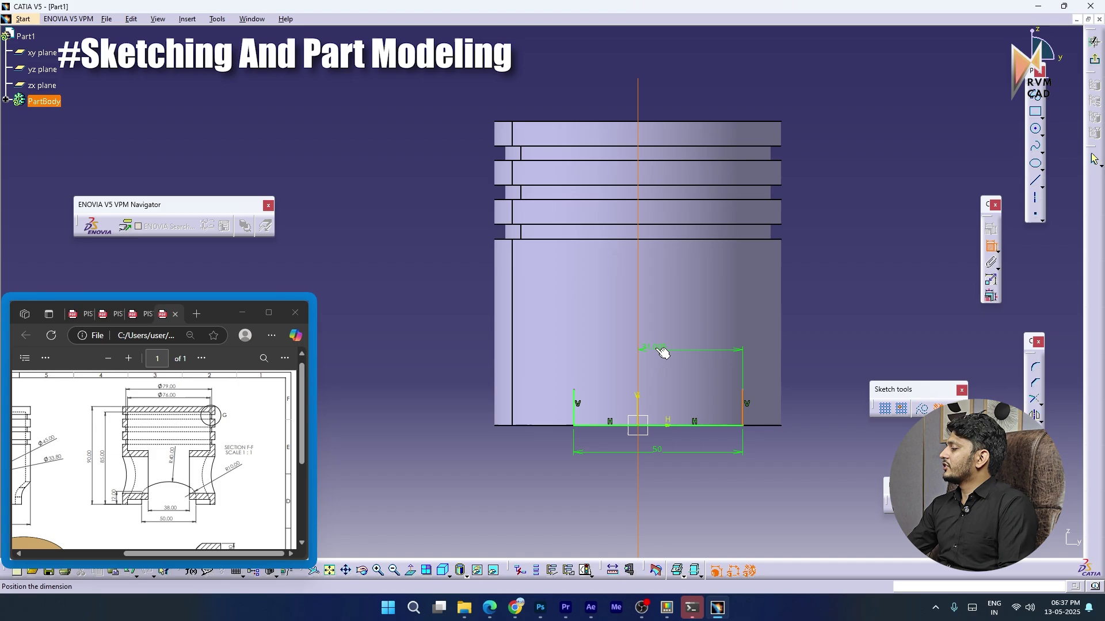
{"action": "left_click", "coordinate": [678, 322]}
{"action": "double_click", "coordinate": [679, 321]}
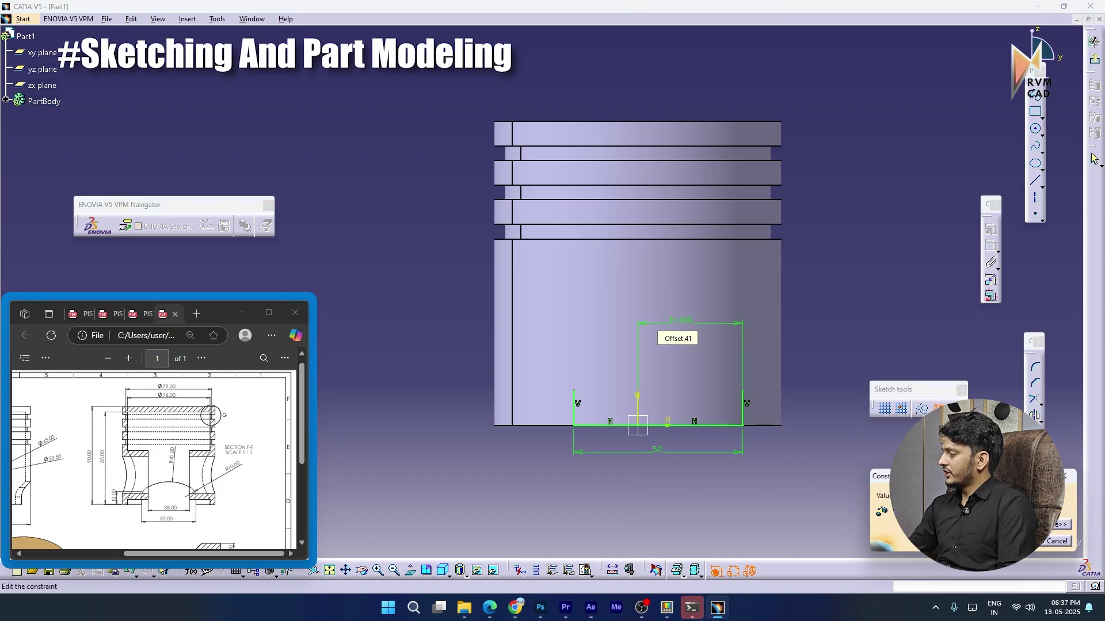
{"action": "type", "text": "25"}
{"action": "key", "text": "Return"}
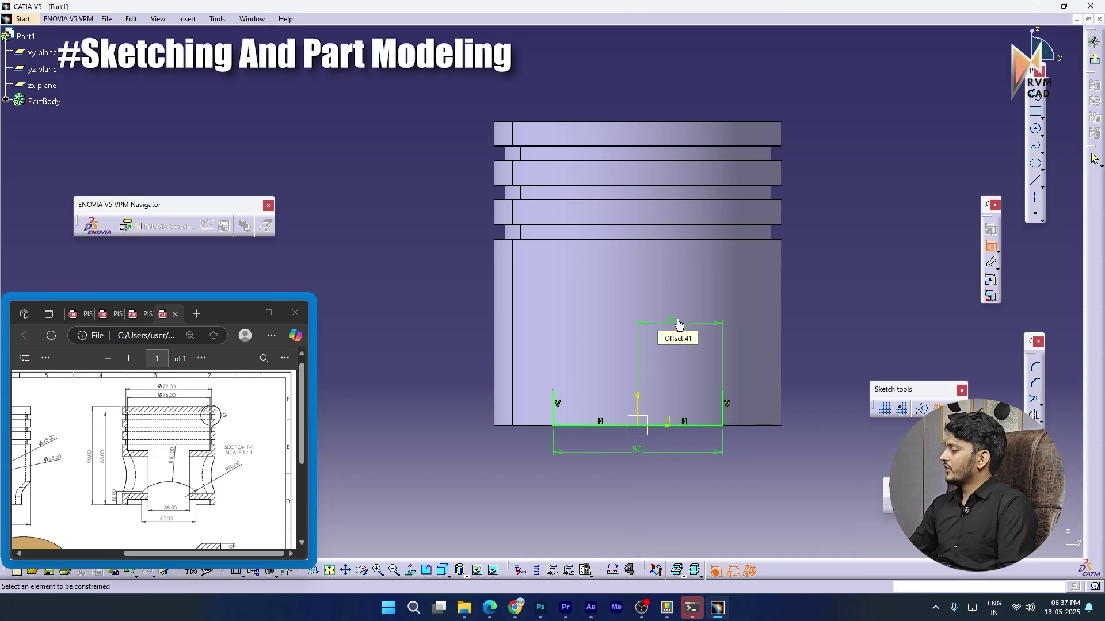
Dimension the right short vertical line and set its length to 12 mm
{"action": "left_click", "coordinate": [727, 419]}
{"action": "left_click", "coordinate": [802, 403]}
{"action": "double_click", "coordinate": [801, 402]}
{"action": "type", "text": "12"}
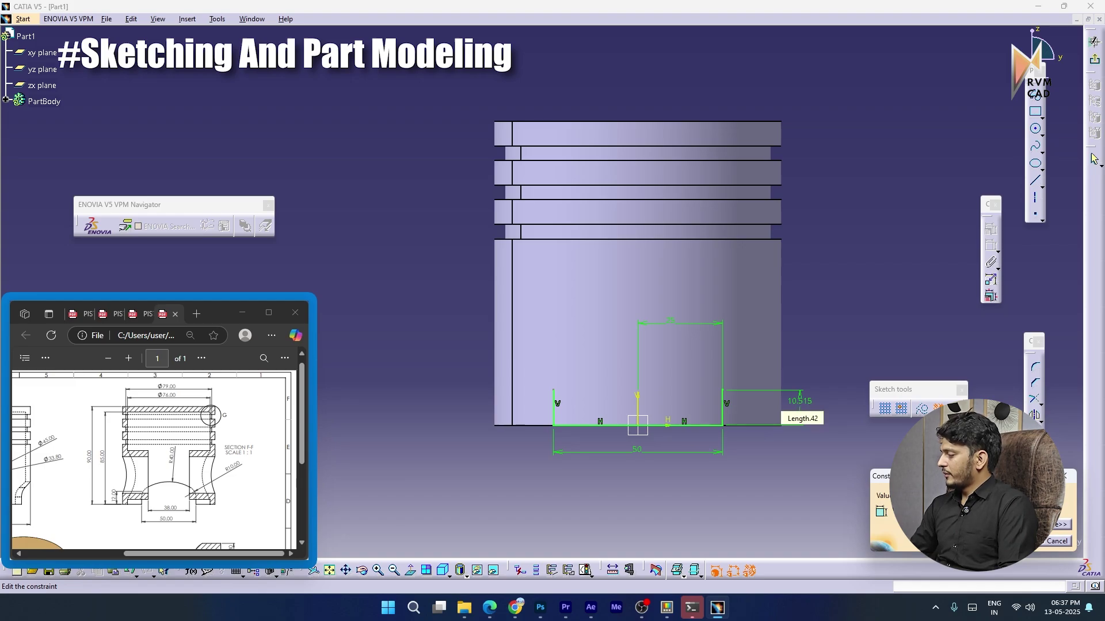
{"action": "key", "text": "Return"}
Dimension the left short vertical line and set its length to 12 mm
{"action": "left_click", "coordinate": [555, 415]}
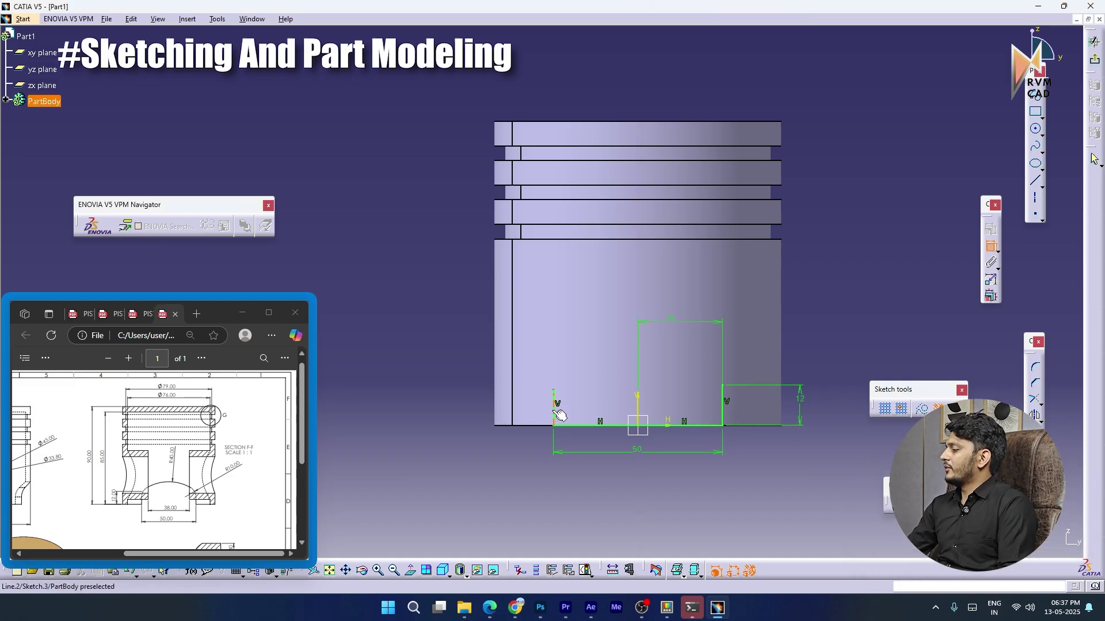
{"action": "left_click", "coordinate": [468, 402]}
{"action": "double_click", "coordinate": [469, 405]}
{"action": "type", "text": "12"}
{"action": "key", "text": "Return"}
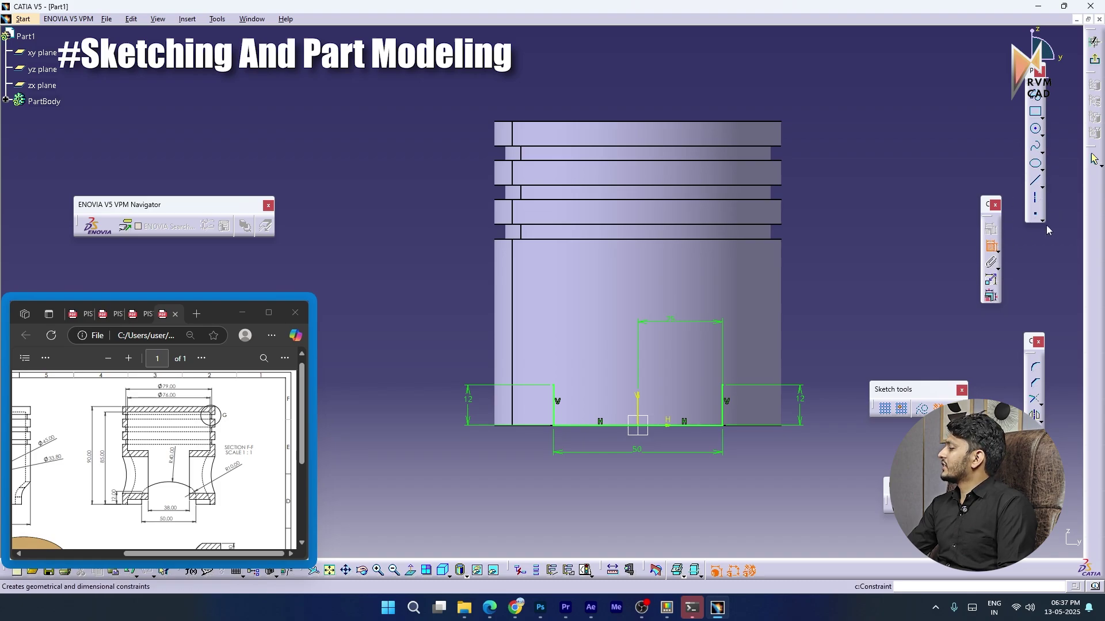
Draw a three-point arc bulging upward between the upper ends of the two short vertical lines, closing the profile
{"action": "left_click", "coordinate": [1041, 134]}
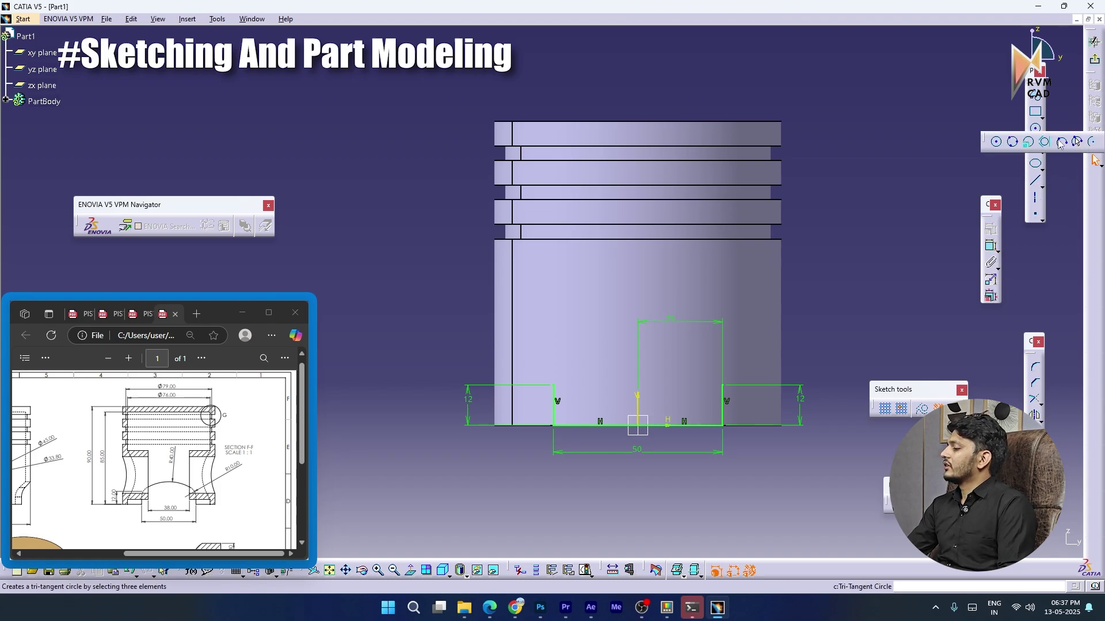
{"action": "left_click", "coordinate": [1059, 141]}
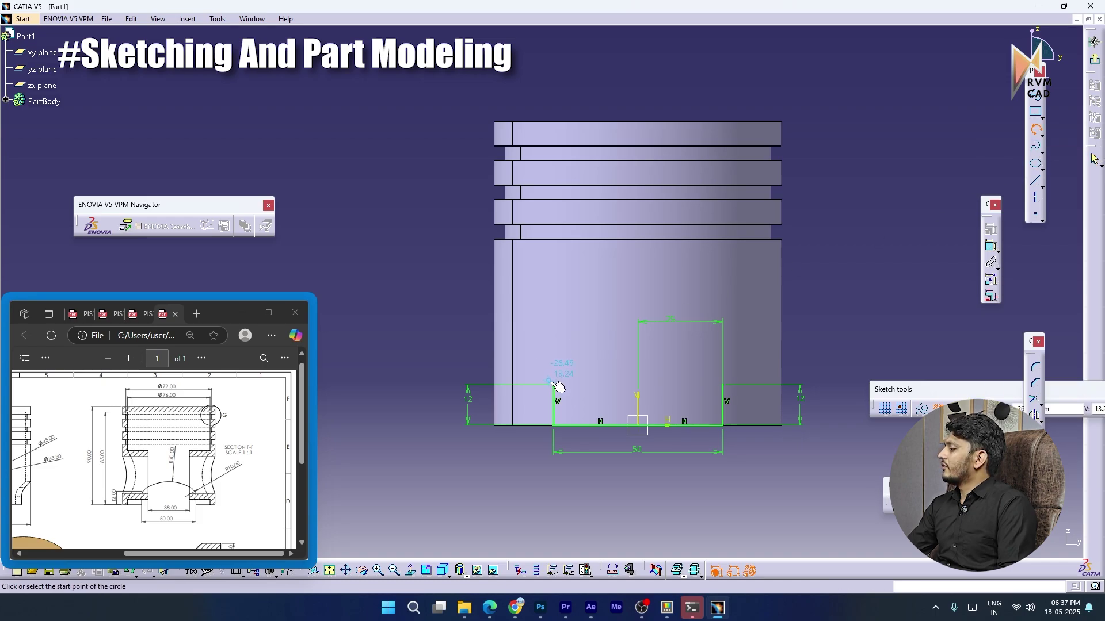
{"action": "left_click", "coordinate": [554, 386]}
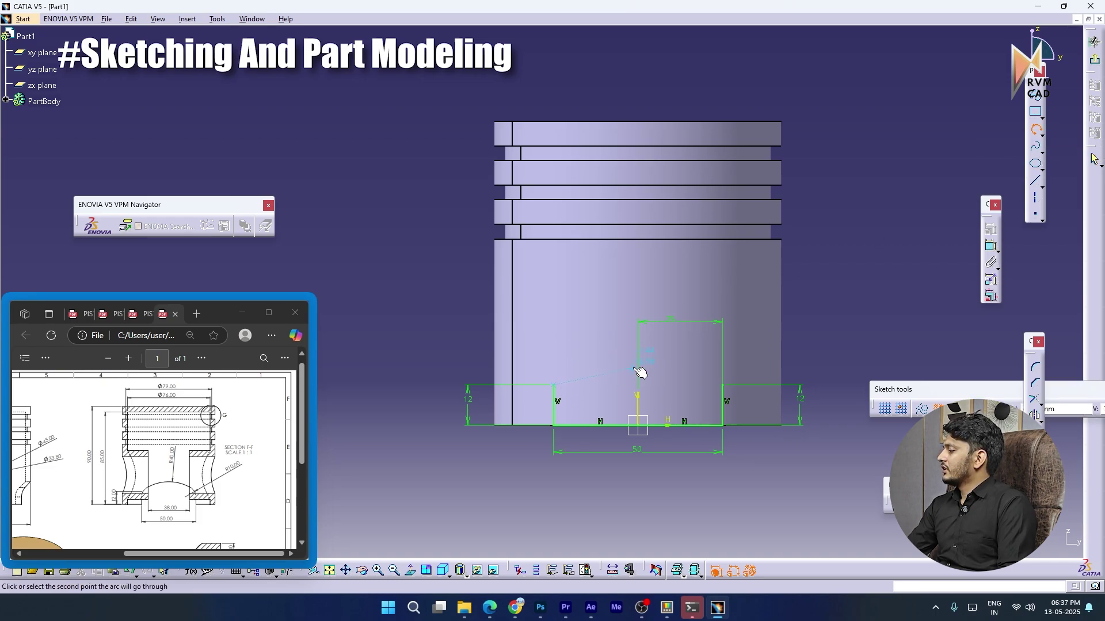
{"action": "left_click", "coordinate": [639, 358]}
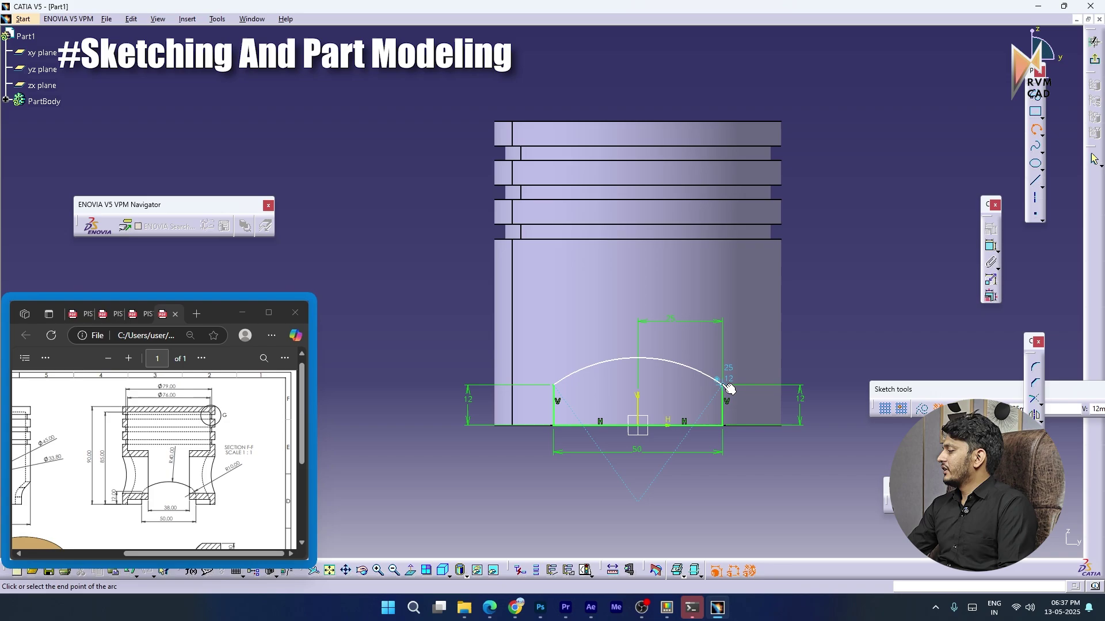
{"action": "left_click", "coordinate": [722, 383]}
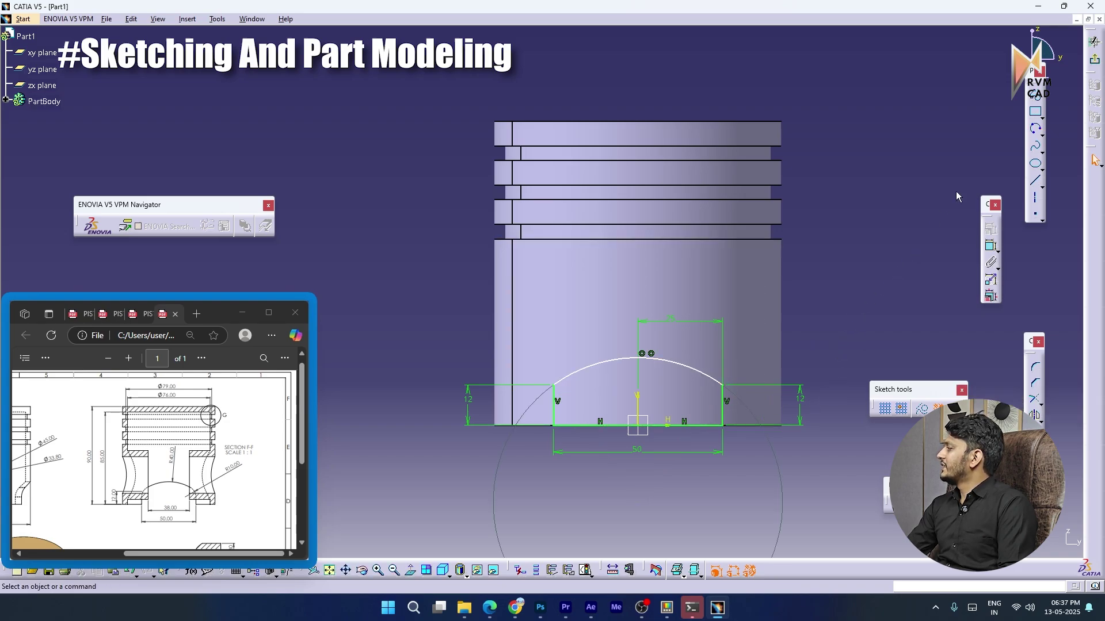
{"action": "left_click", "coordinate": [689, 367]}
{"action": "left_click", "coordinate": [732, 288]}
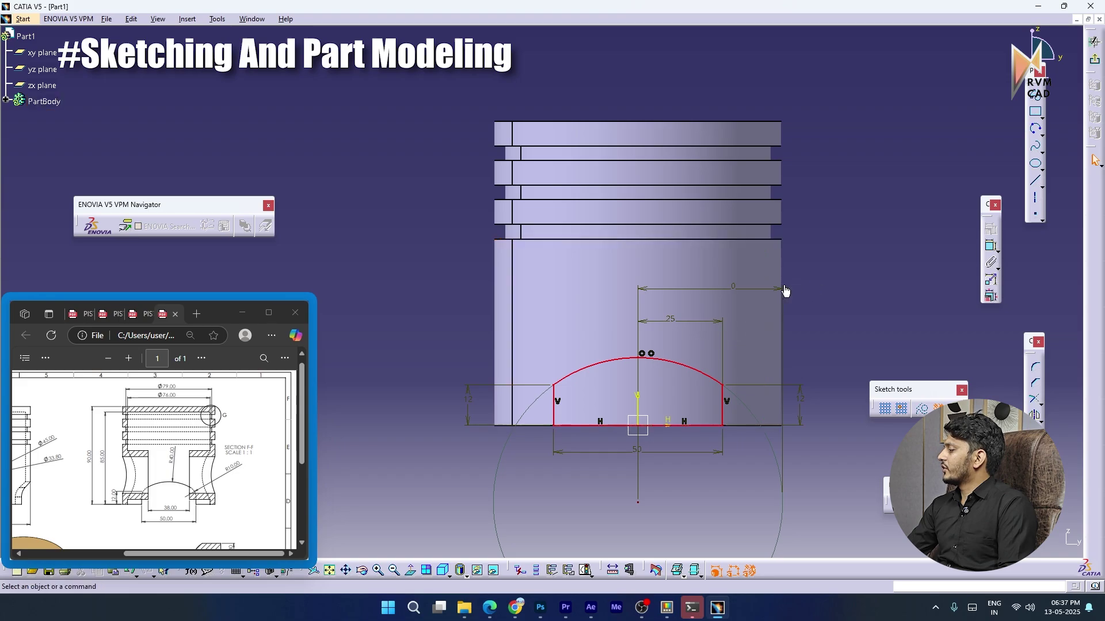
{"action": "double_click", "coordinate": [733, 285]}
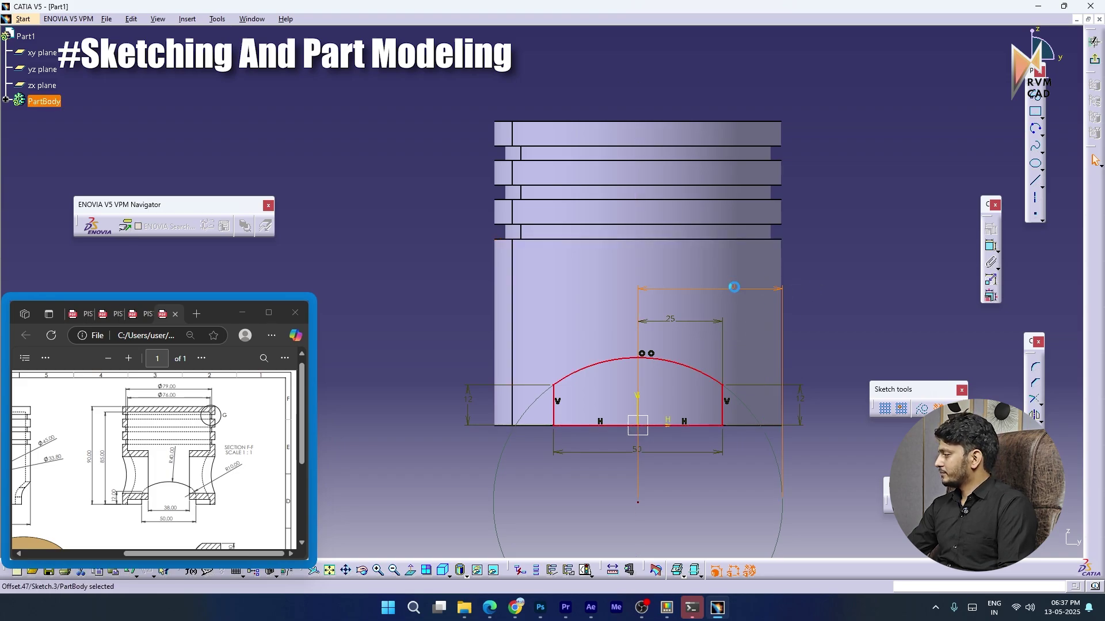
{"action": "right_click", "coordinate": [736, 288]}
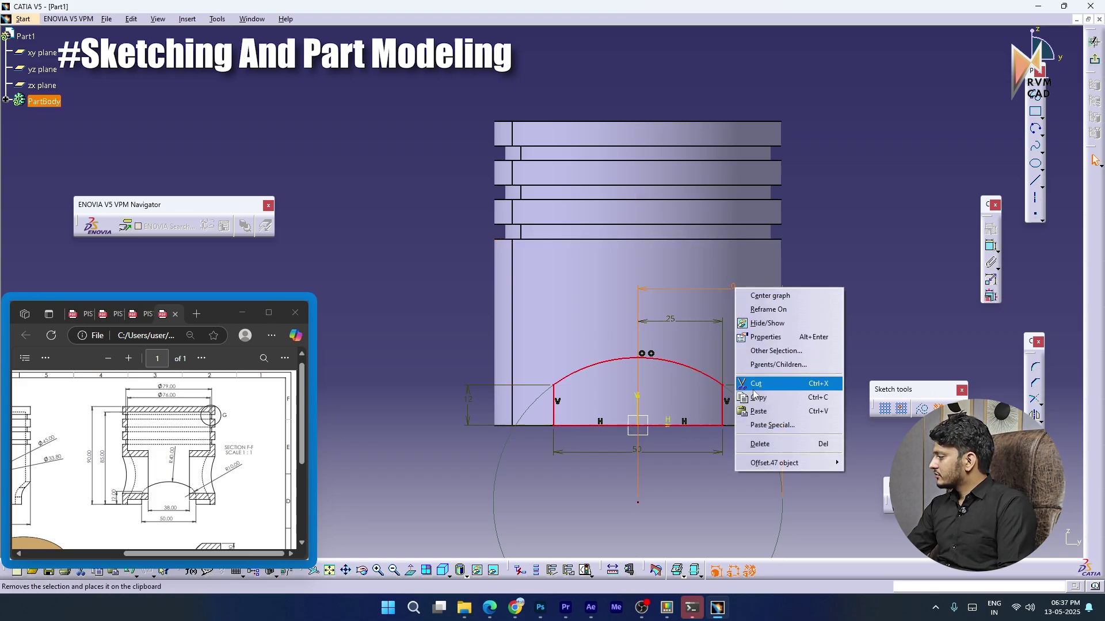
{"action": "left_click", "coordinate": [761, 443]}
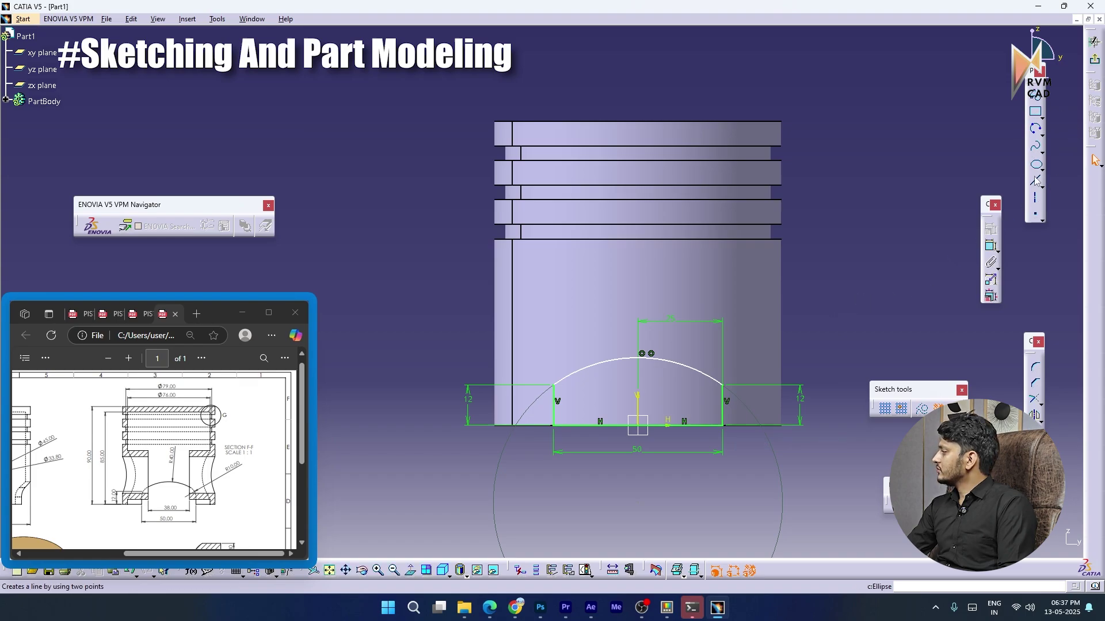
Constrain the arched upper edge of the profile to a radius of 40 mm
{"action": "left_click", "coordinate": [707, 371]}
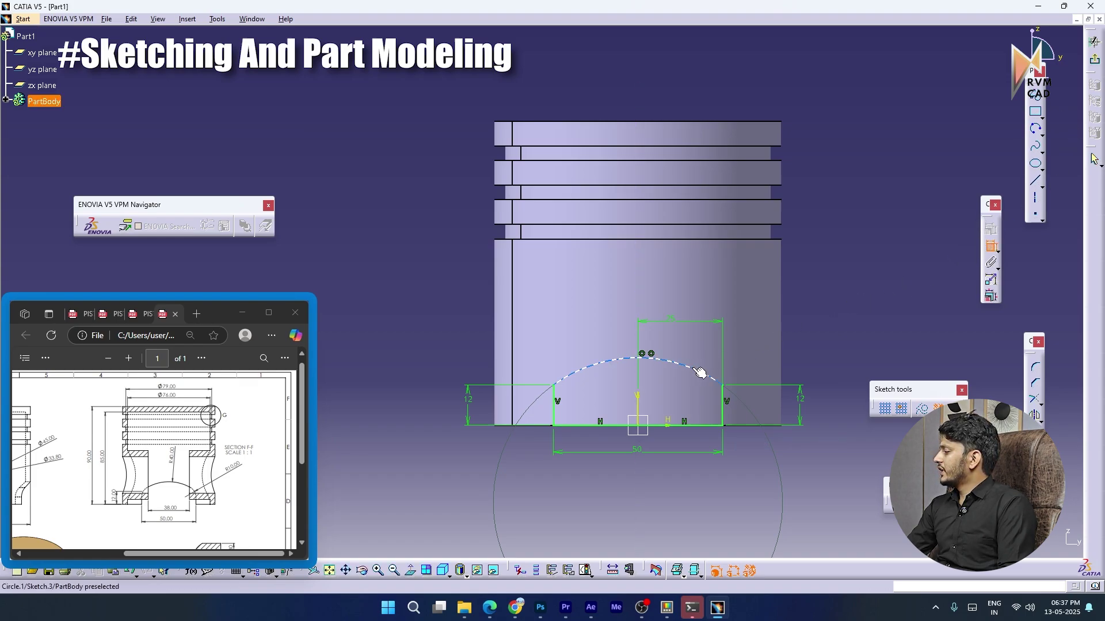
{"action": "left_click", "coordinate": [844, 221]}
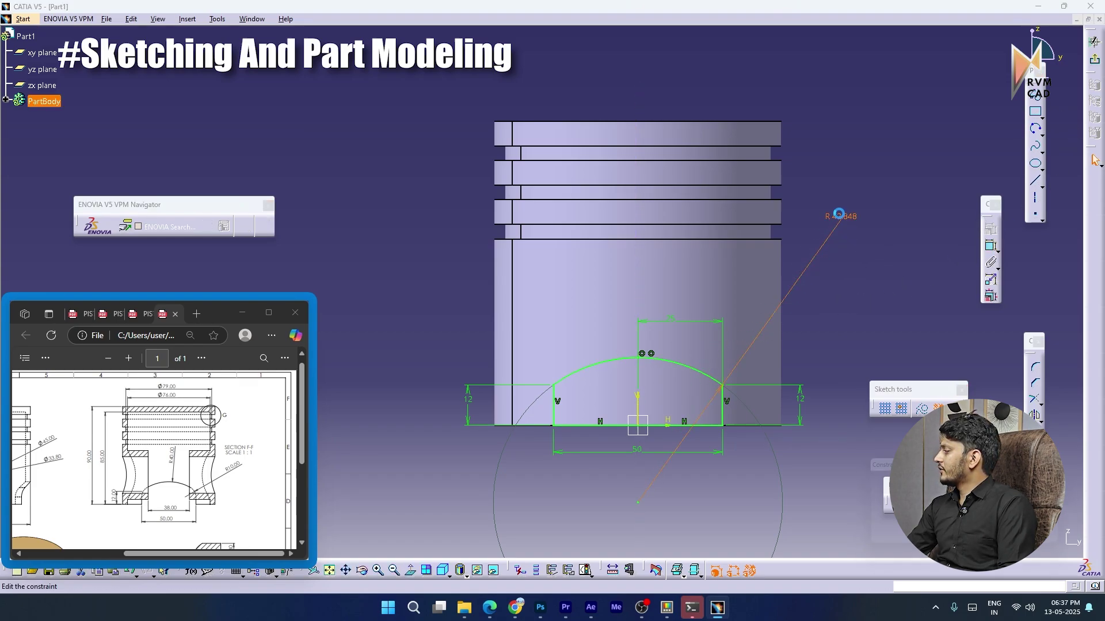
{"action": "double_click", "coordinate": [839, 217]}
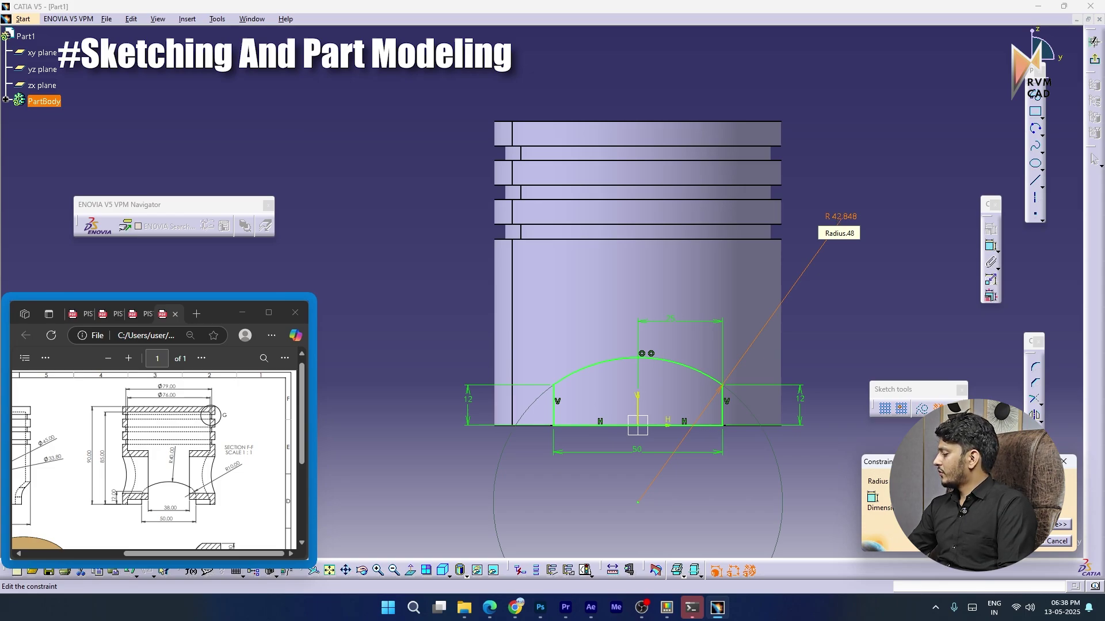
{"action": "type", "text": "40"}
{"action": "key", "text": "Return"}
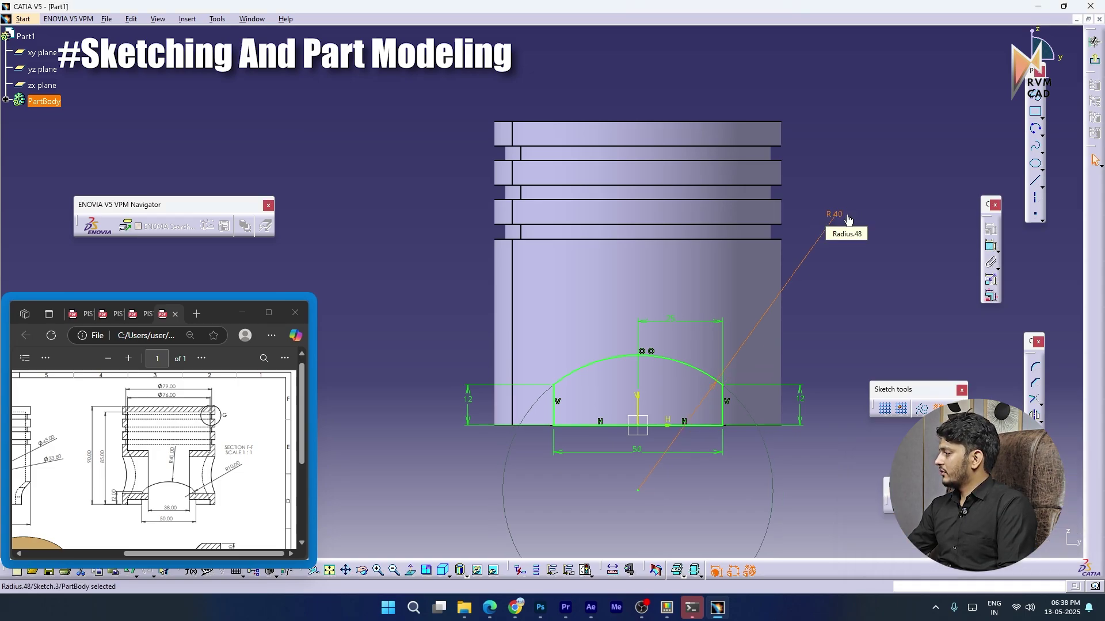
Exit the sketch and cut the arched profile as a mirrored-extent pocket through both sides of the piston skirt
{"action": "left_click", "coordinate": [1094, 59]}
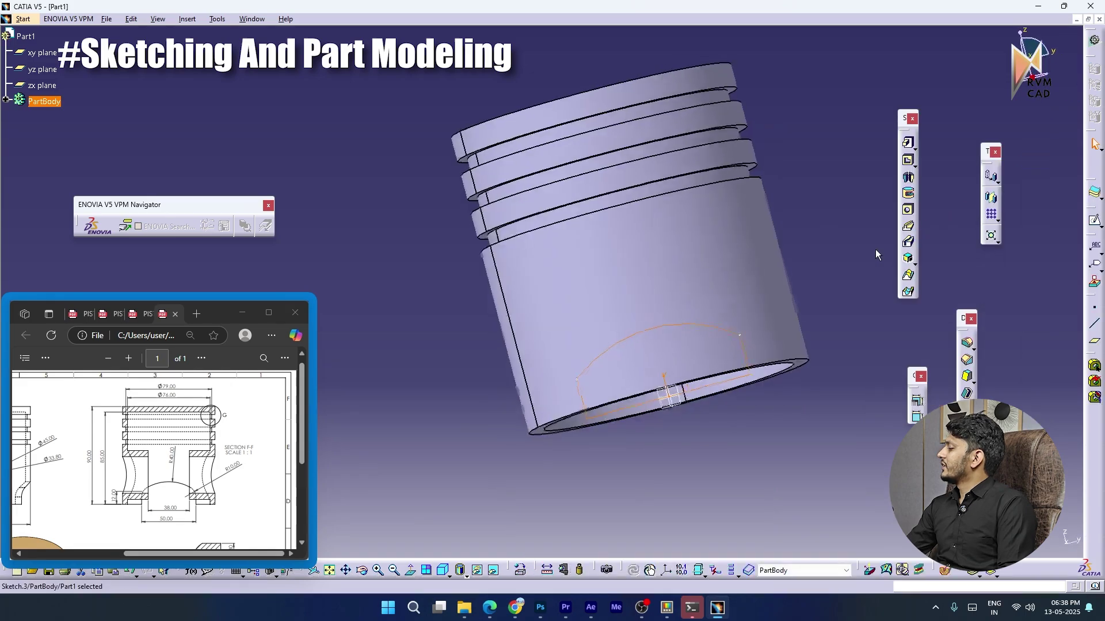
{"action": "left_click", "coordinate": [908, 163]}
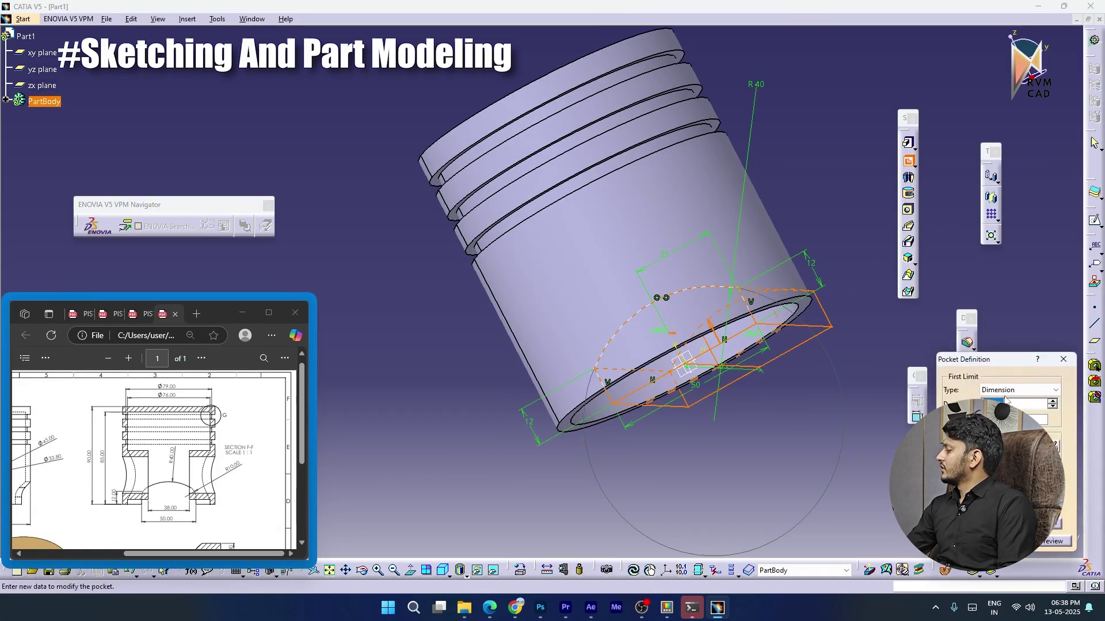
{"action": "left_click", "coordinate": [947, 495]}
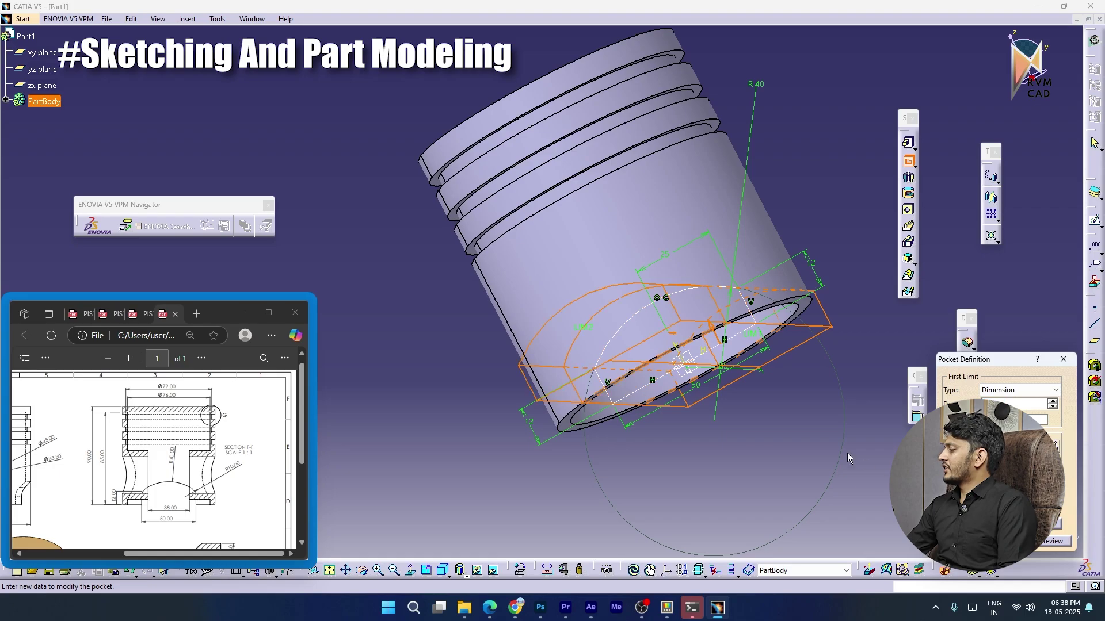
{"action": "middle_click_drag", "start_coordinate": [693, 259], "coordinate": [619, 348]}
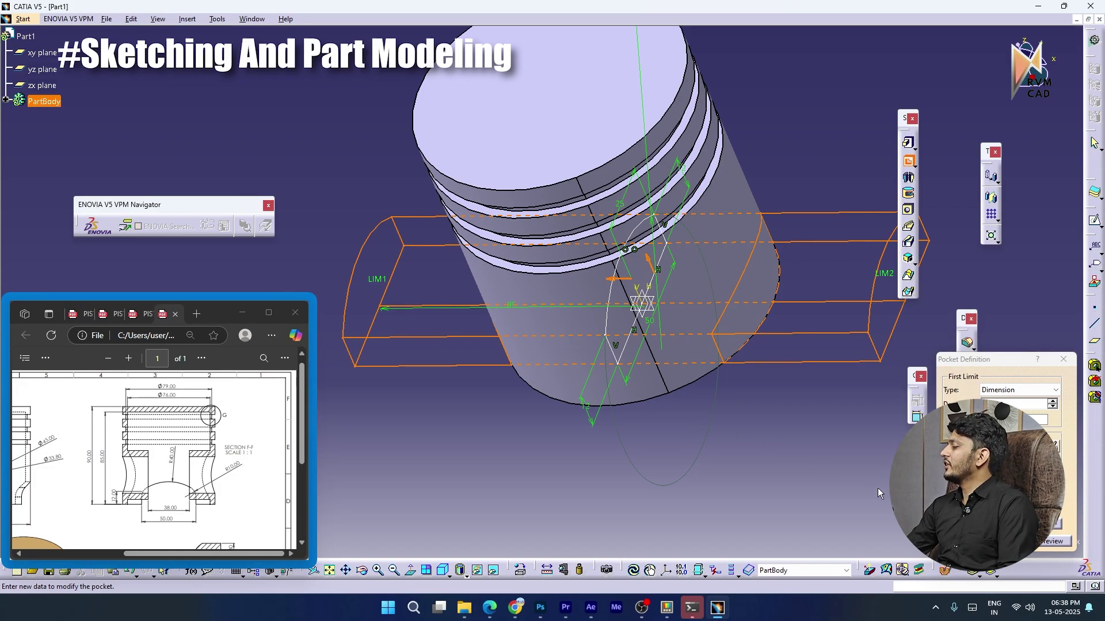
{"action": "left_click", "coordinate": [977, 541]}
{"action": "middle_click_drag", "start_coordinate": [798, 395], "coordinate": [625, 153]}
{"action": "middle_click_drag", "start_coordinate": [707, 381], "coordinate": [775, 388]}
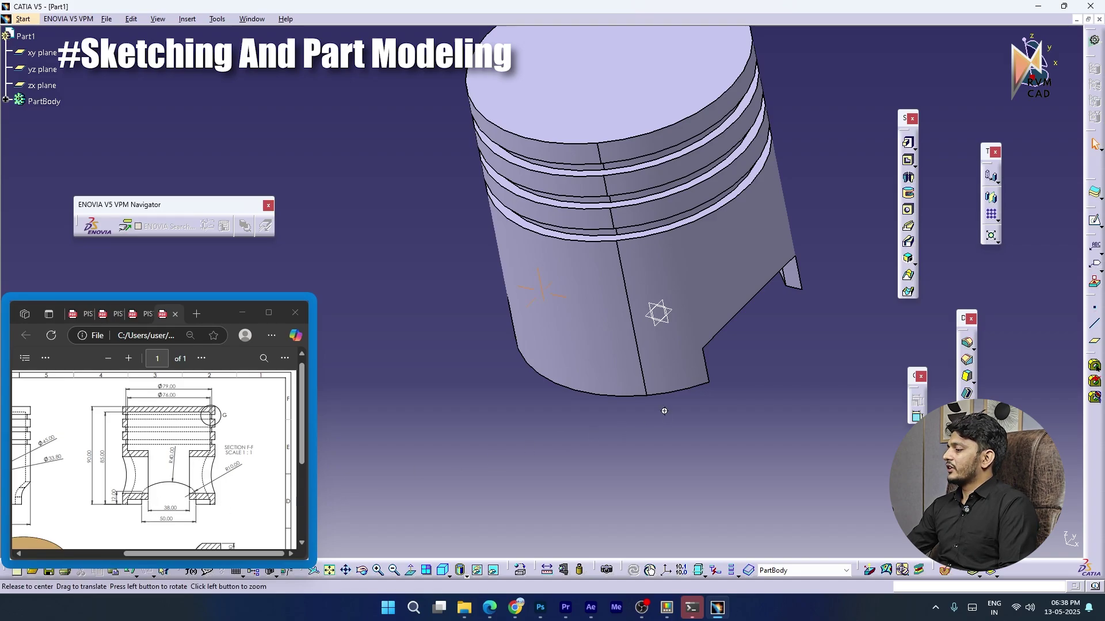
{"action": "middle_click_drag", "start_coordinate": [661, 409], "coordinate": [696, 427]}
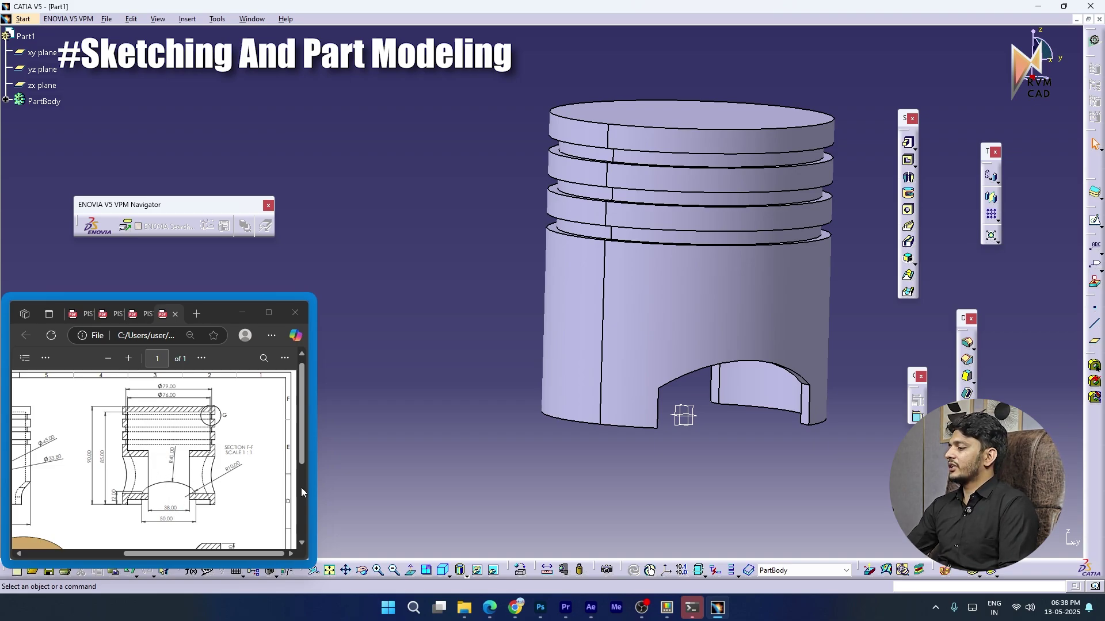
Start a sketch on the zx plane and draw two concentric circles on the skirt's centreline, the outer about 25 mm in diameter
{"action": "middle_click_drag", "start_coordinate": [697, 473], "coordinate": [717, 427]}
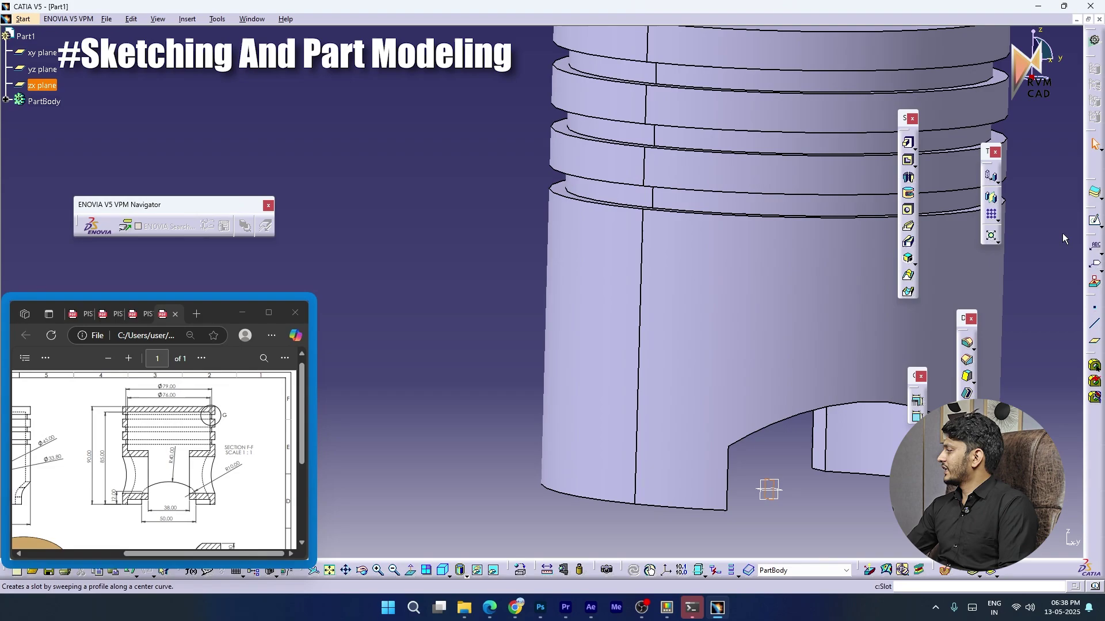
{"action": "left_click", "coordinate": [1093, 222]}
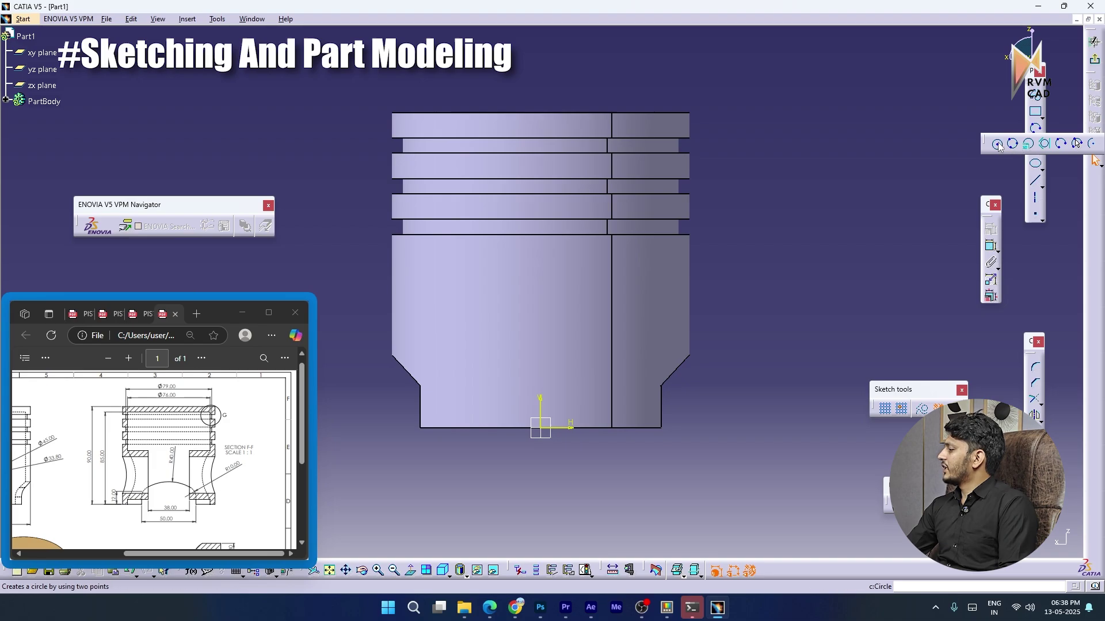
{"action": "left_click", "coordinate": [1036, 130]}
{"action": "left_click", "coordinate": [541, 329]}
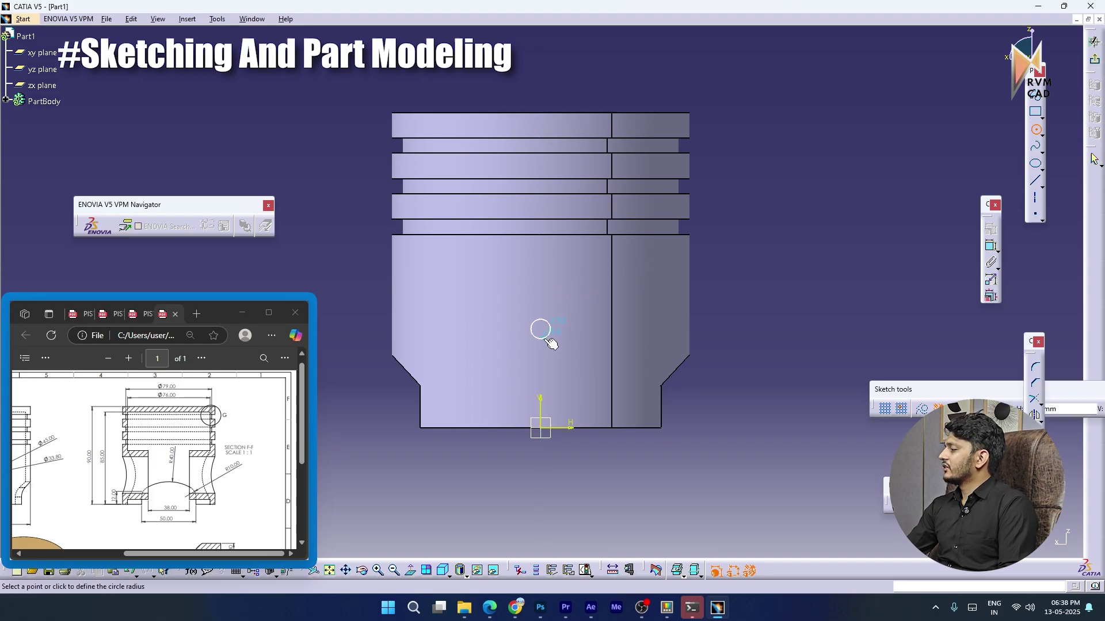
{"action": "left_click", "coordinate": [555, 345]}
{"action": "left_click", "coordinate": [1042, 129]}
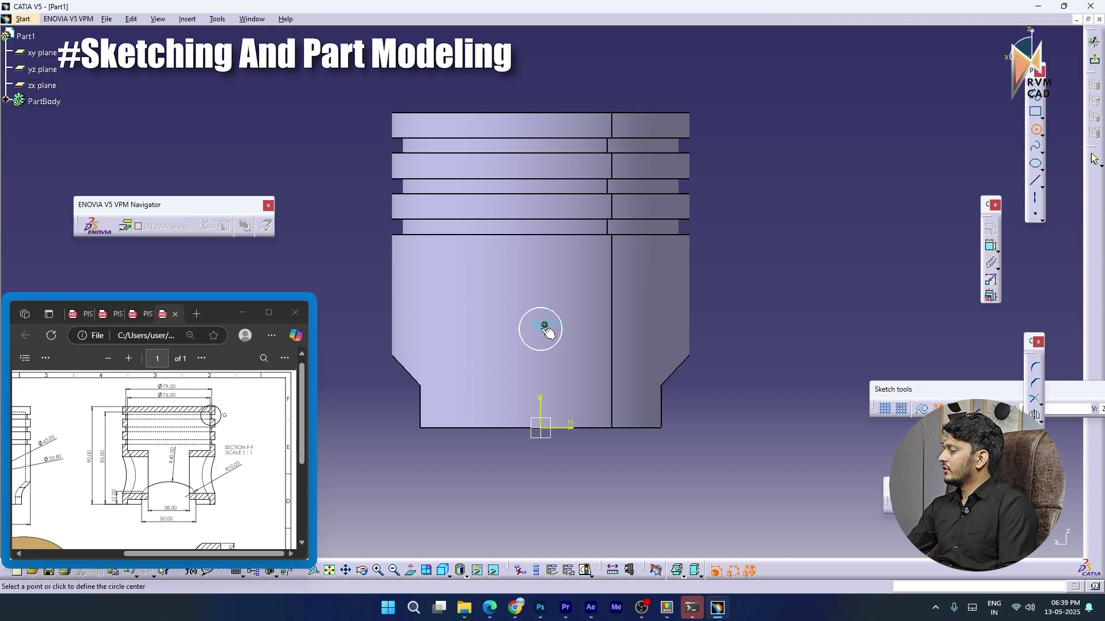
{"action": "left_click", "coordinate": [545, 325]}
{"action": "left_click", "coordinate": [572, 360]}
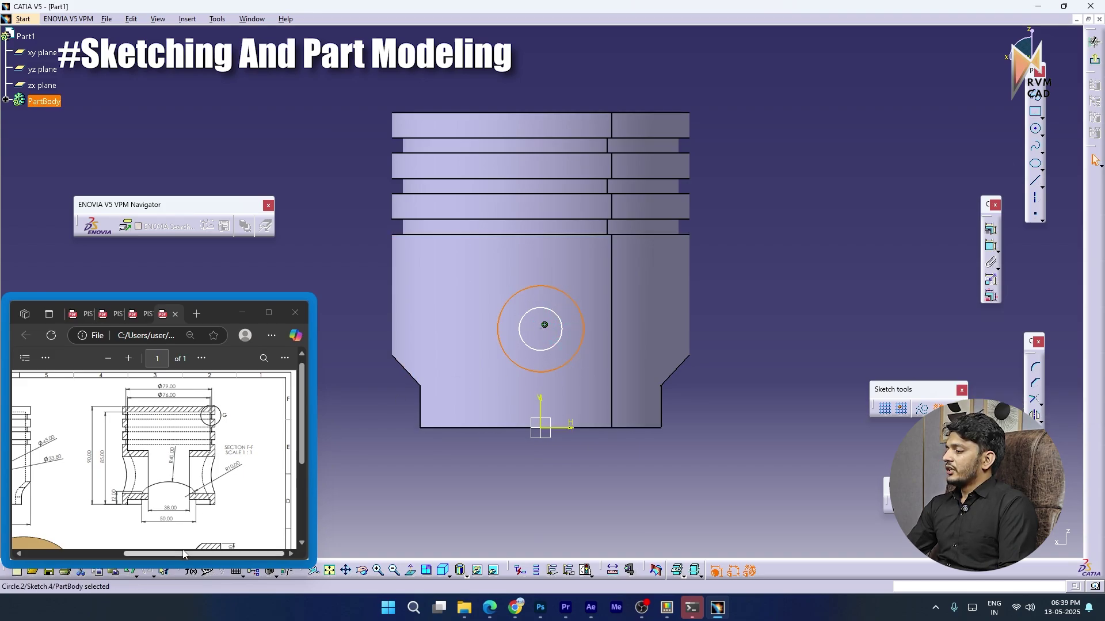
Check the pin-boss dimensions in the PDF drawing's front view, and set the larger circle's diameter to 4 mm
{"action": "left_click_drag", "start_coordinate": [184, 554], "coordinate": [123, 554]}
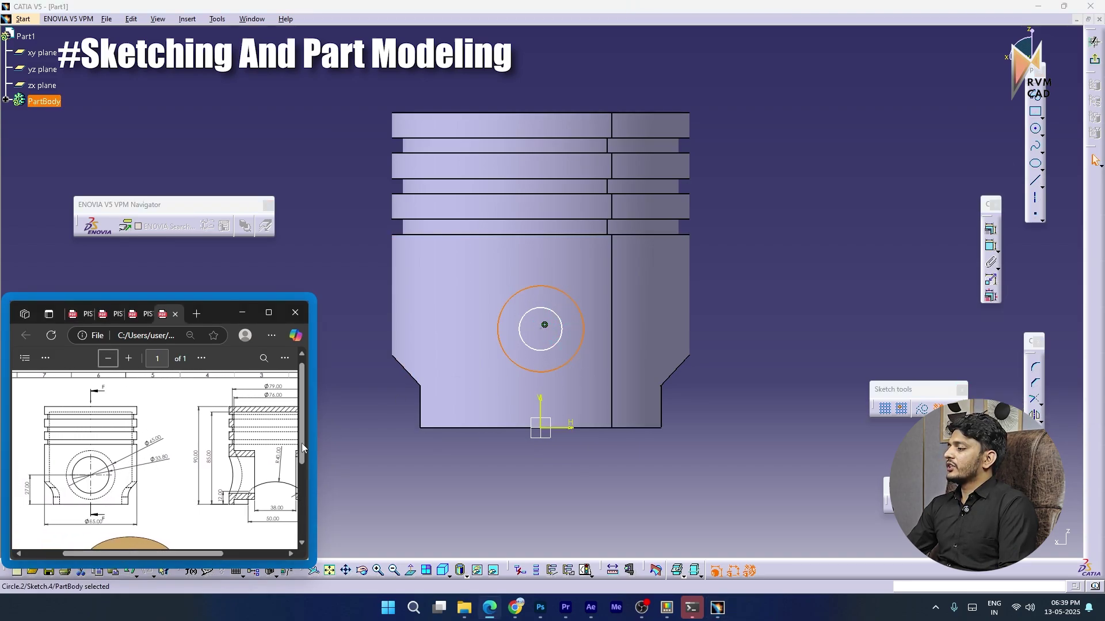
{"action": "left_click", "coordinate": [816, 251]}
{"action": "left_click", "coordinate": [997, 250]}
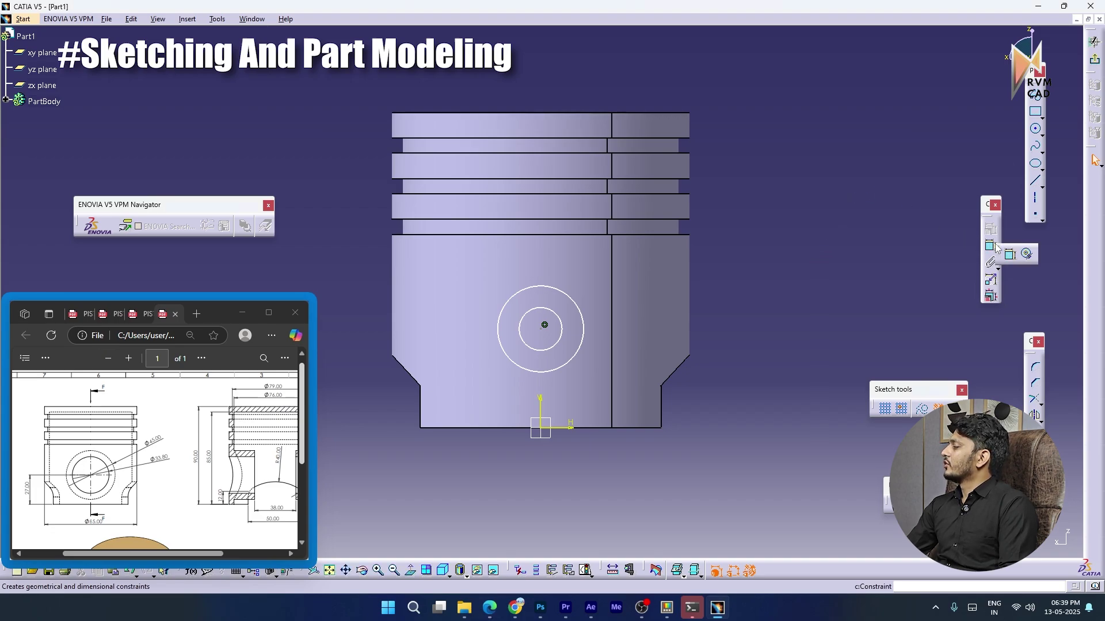
{"action": "left_click", "coordinate": [1011, 255]}
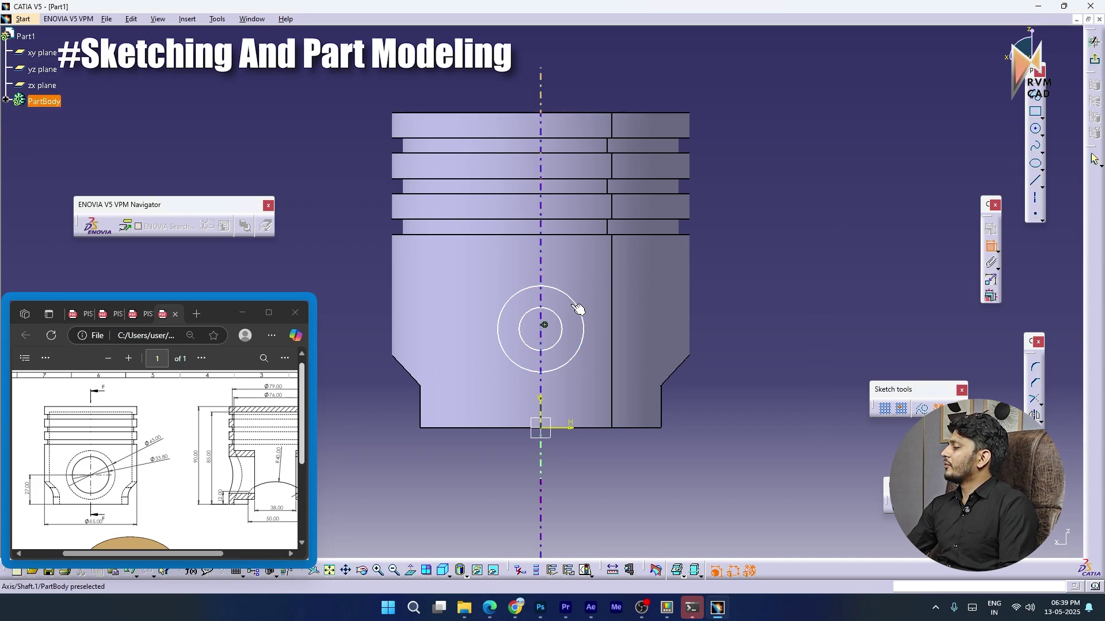
{"action": "left_click", "coordinate": [578, 310]}
{"action": "double_click", "coordinate": [768, 241]}
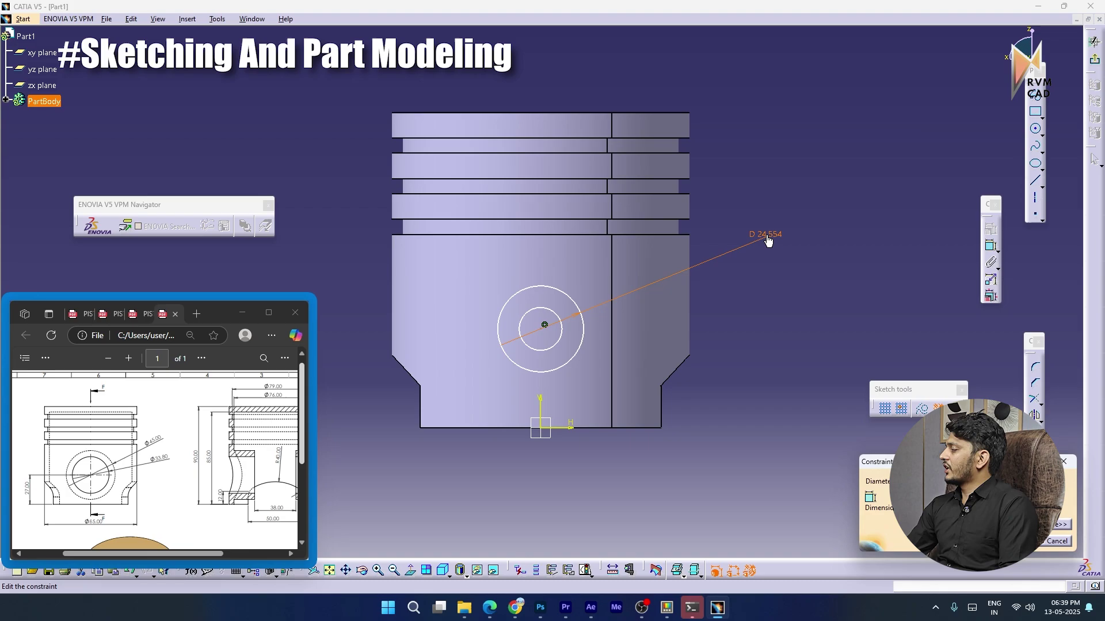
{"action": "key", "text": "Return"}
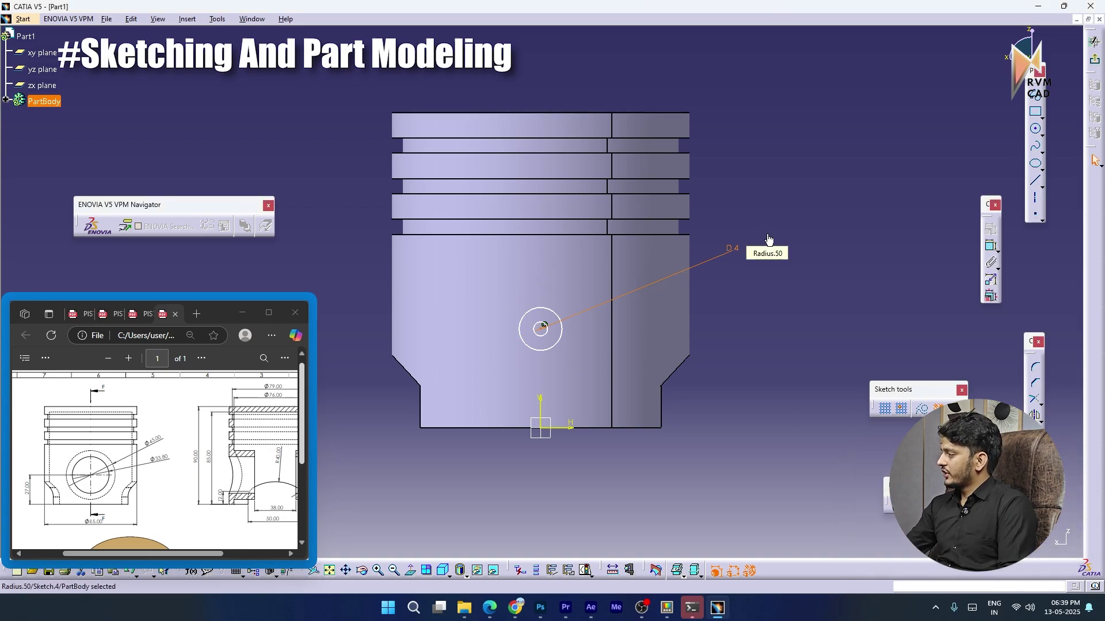
Set the outer pin-boss circle's diameter to 45 mm and dimension the inner circle to a diameter of 33.8 mm
{"action": "double_click", "coordinate": [730, 250]}
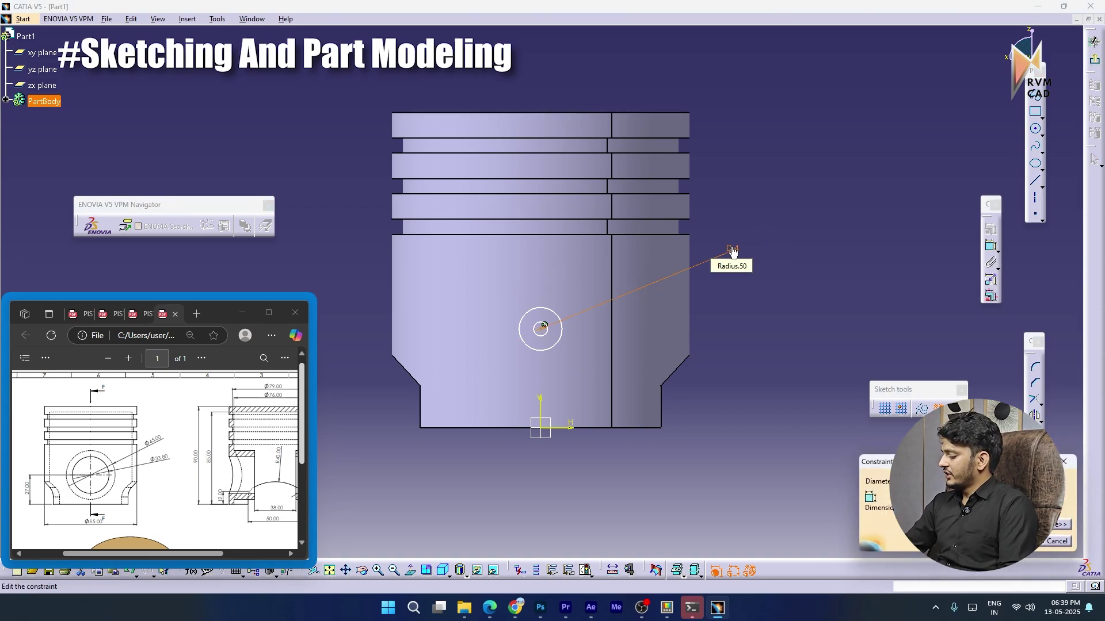
{"action": "type", "text": "45"}
{"action": "key", "text": "Return"}
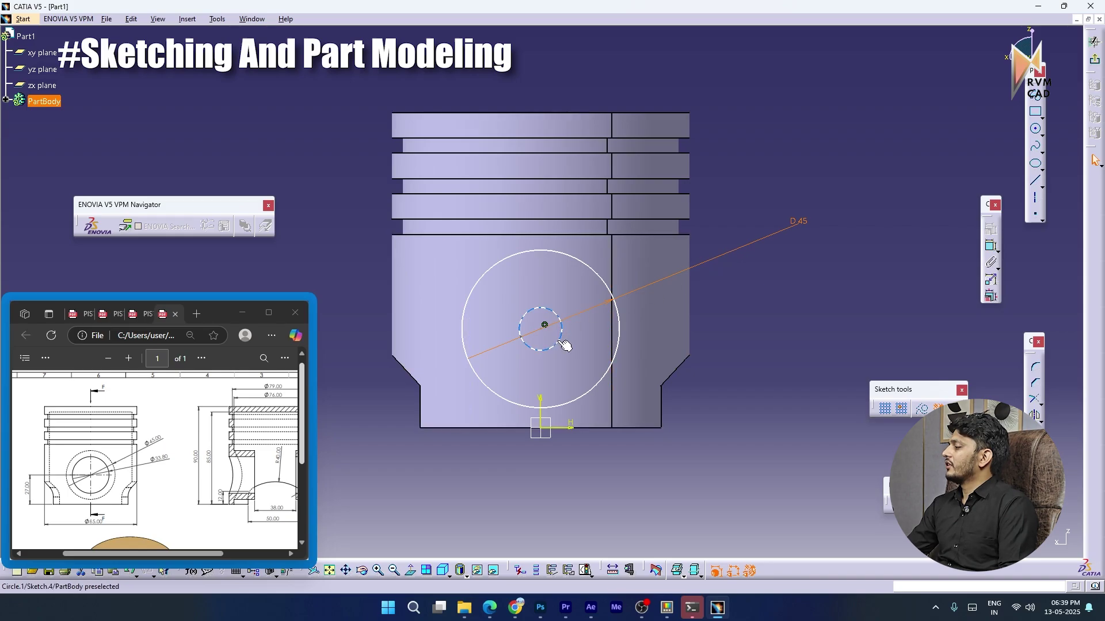
{"action": "left_click", "coordinate": [573, 339]}
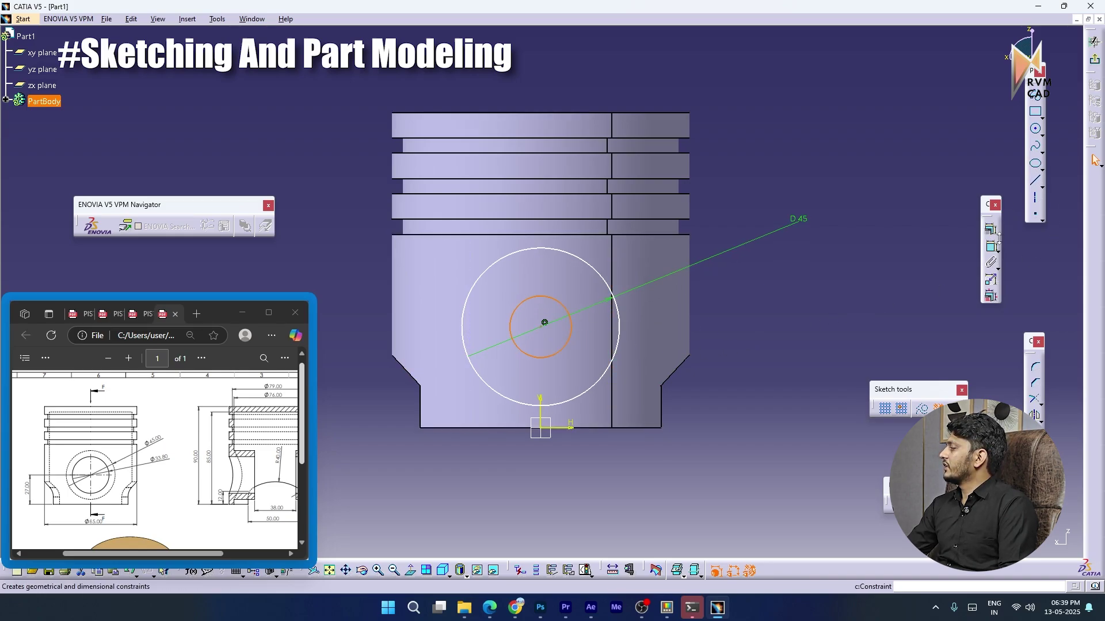
{"action": "left_click", "coordinate": [992, 247]}
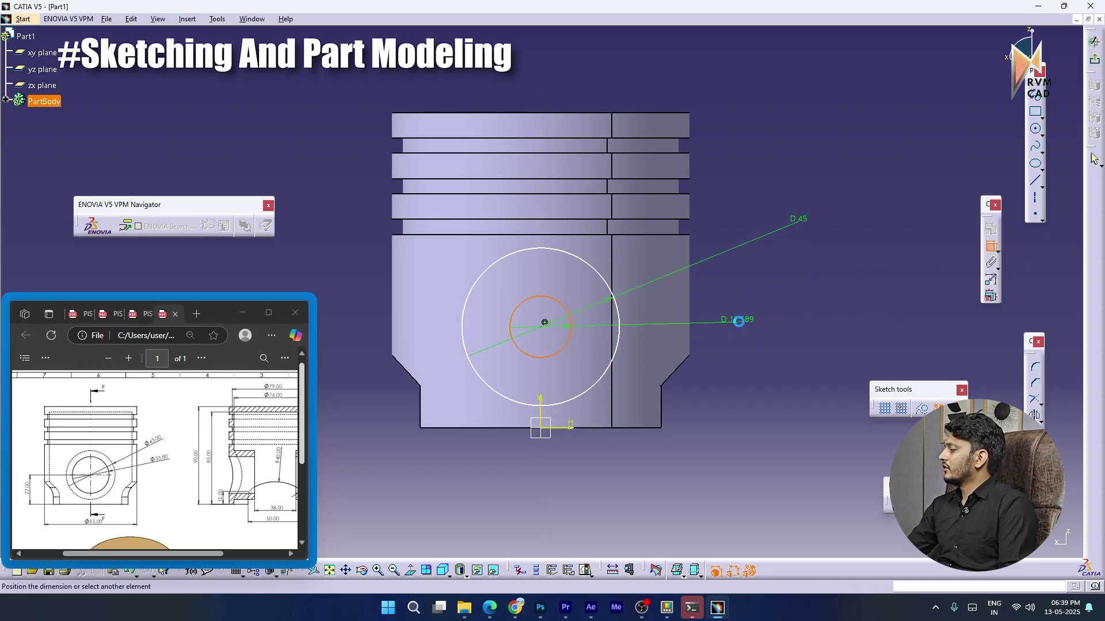
{"action": "left_click", "coordinate": [738, 321]}
{"action": "double_click", "coordinate": [740, 321]}
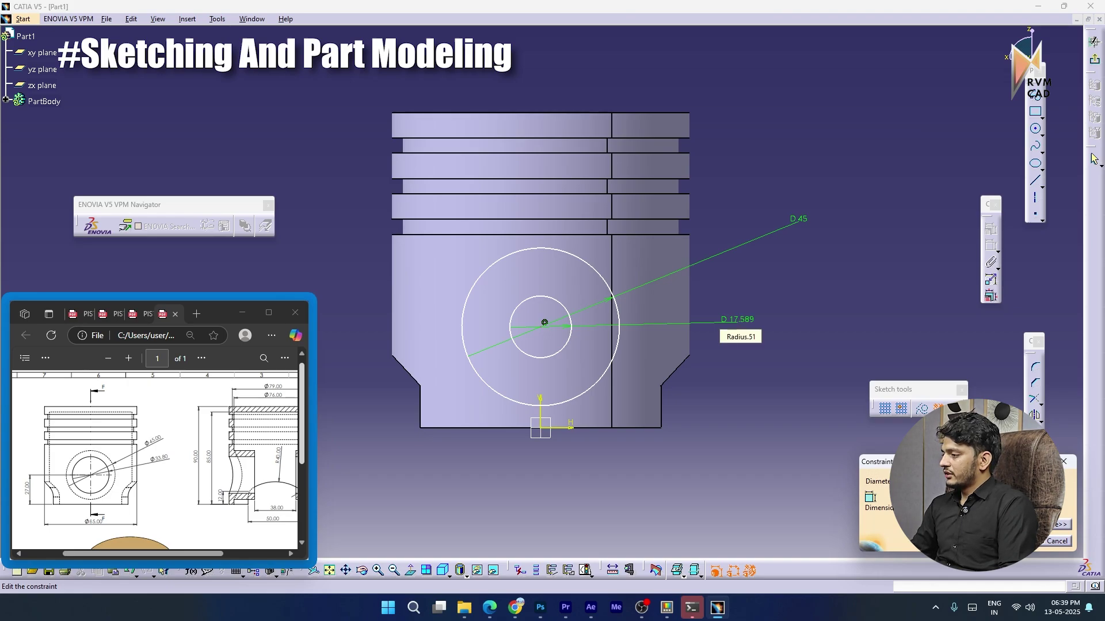
{"action": "key", "text": "Return"}
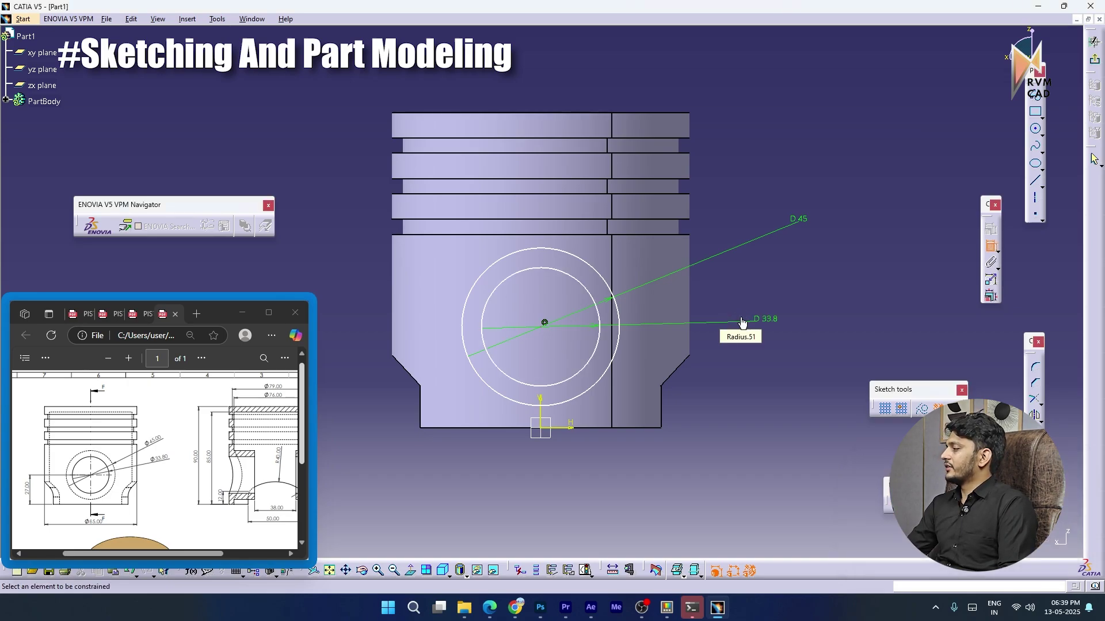
Dimension the circles' common centre 27 mm above the horizontal axis at the skirt's lower edge
{"action": "left_click", "coordinate": [545, 324]}
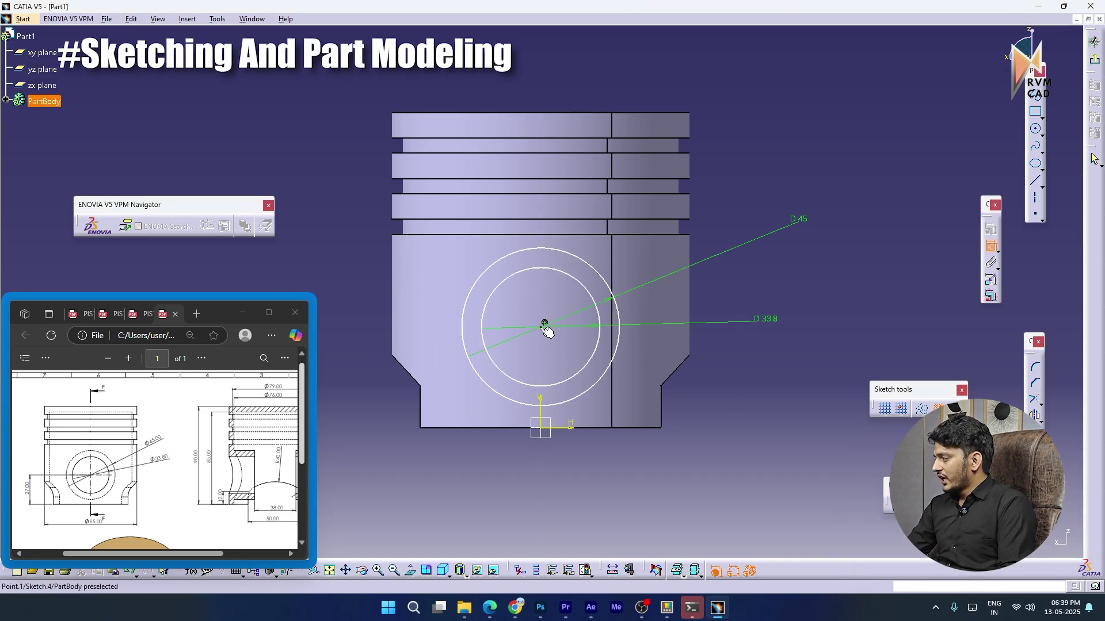
{"action": "left_click", "coordinate": [565, 431]}
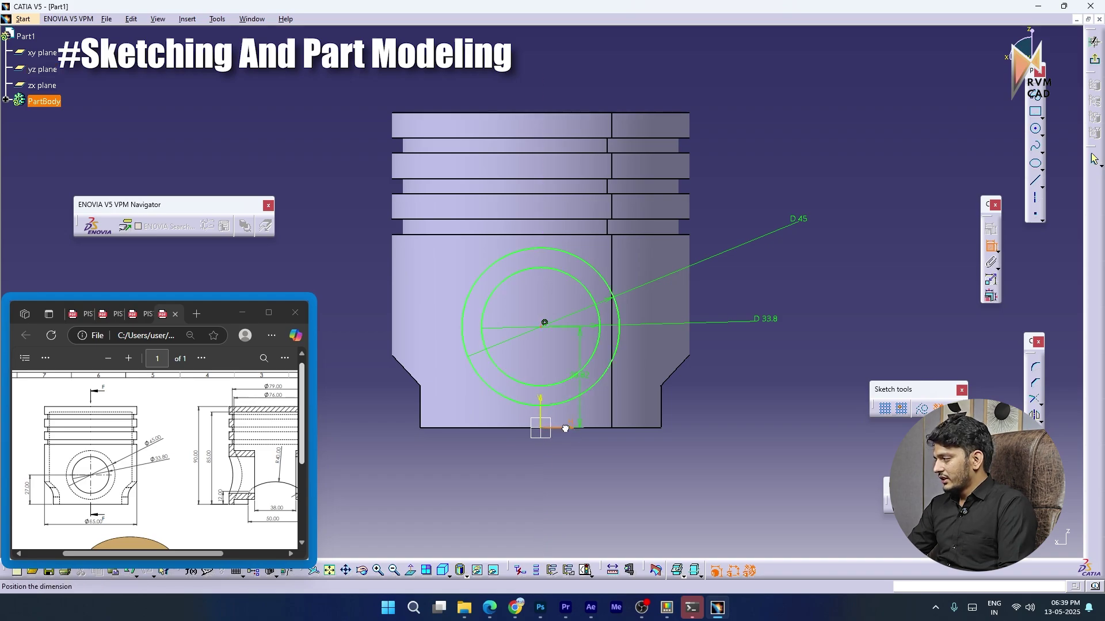
{"action": "left_click", "coordinate": [714, 391]}
{"action": "double_click", "coordinate": [712, 387]}
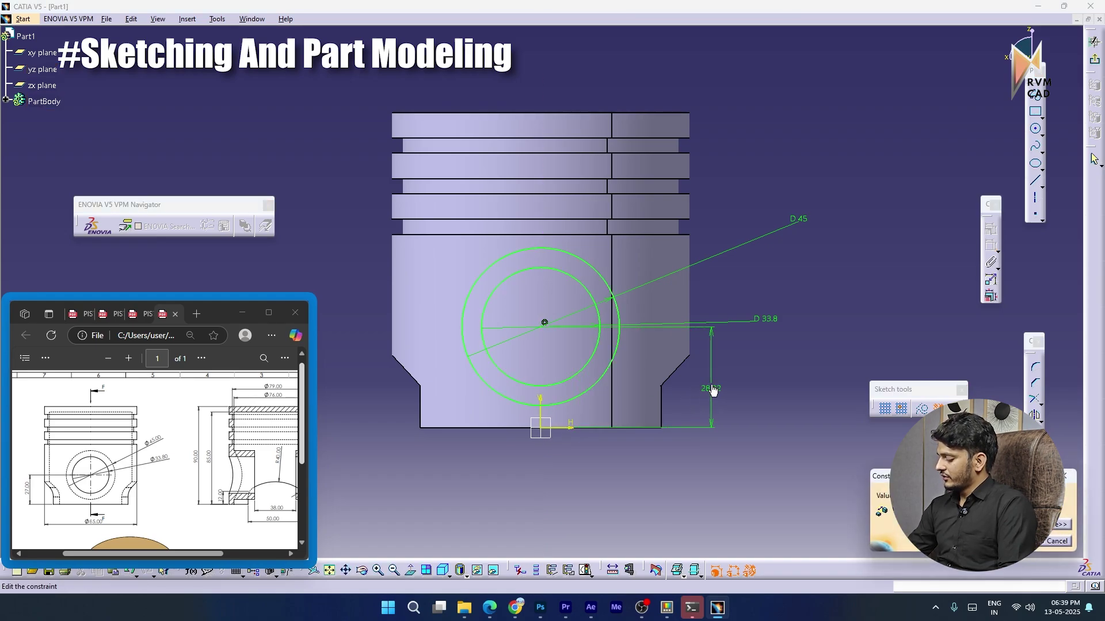
{"action": "type", "text": "27"}
{"action": "key", "text": "Return"}
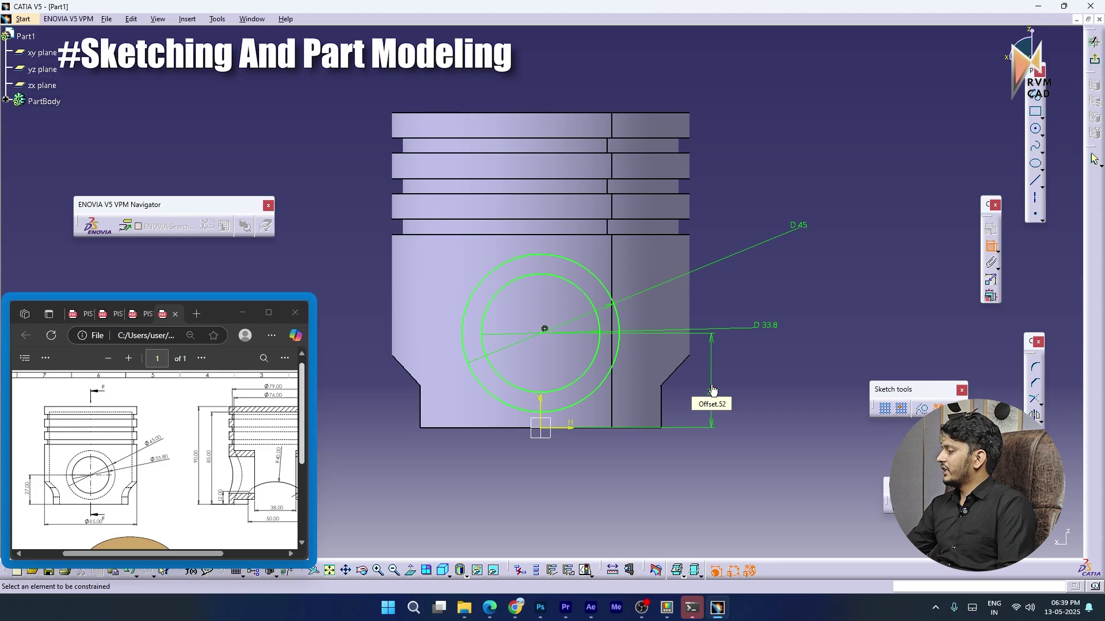
Exit the sketch and pad the two-circle profile with an Up to next limit to form the pin boss
{"action": "mouse_move", "coordinate": [608, 316]}
{"action": "middle_mouse_down"}
{"action": "mouse_move", "coordinate": [525, 310]}
{"action": "mouse_move", "coordinate": [458, 394]}
{"action": "mouse_move", "coordinate": [417, 389]}
{"action": "middle_mouse_up"}
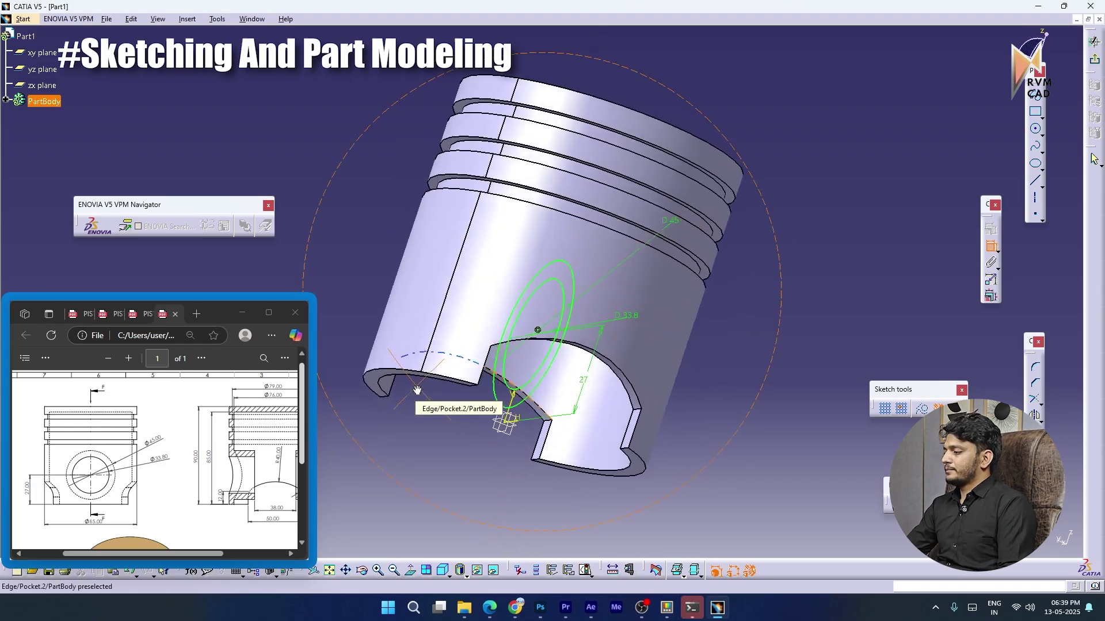
{"action": "left_click_drag", "start_coordinate": [191, 554], "coordinate": [244, 554]}
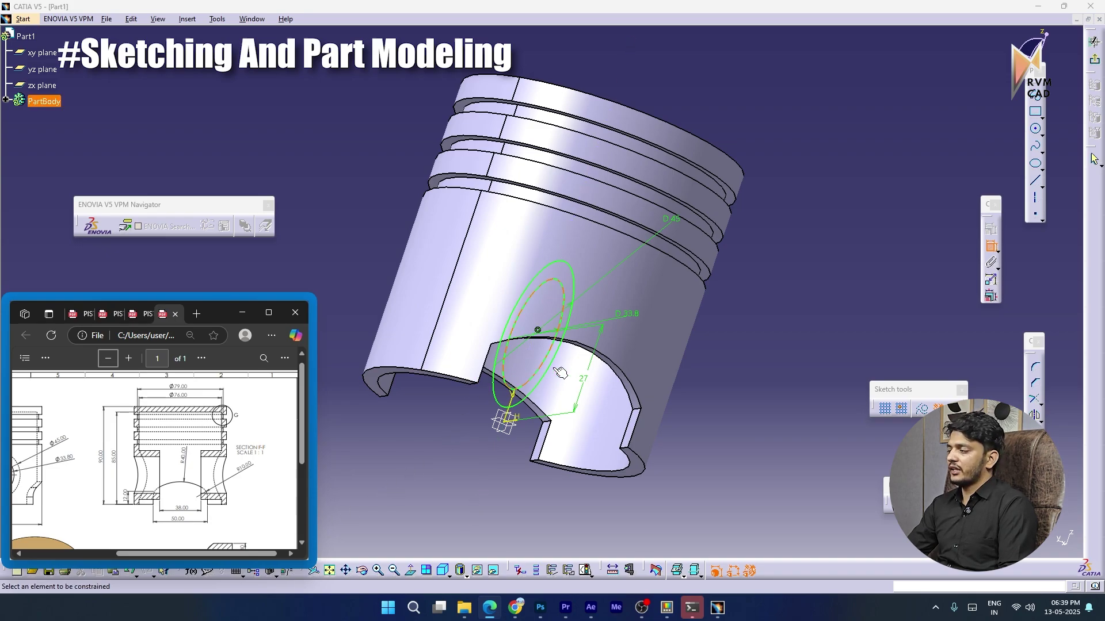
{"action": "mouse_move", "coordinate": [489, 227]}
{"action": "middle_mouse_down"}
{"action": "mouse_move", "coordinate": [490, 244]}
{"action": "mouse_move", "coordinate": [455, 246]}
{"action": "mouse_move", "coordinate": [407, 200]}
{"action": "middle_mouse_up"}
{"action": "left_click", "coordinate": [1094, 59]}
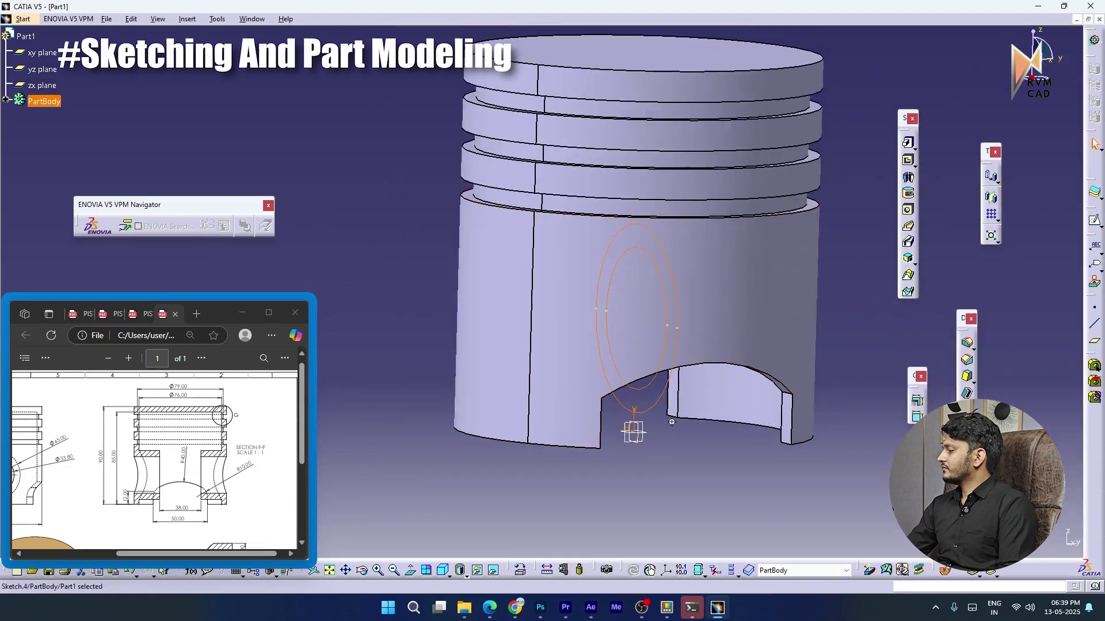
{"action": "mouse_move", "coordinate": [673, 426]}
{"action": "middle_mouse_down"}
{"action": "mouse_move", "coordinate": [672, 344]}
{"action": "mouse_move", "coordinate": [771, 311]}
{"action": "middle_mouse_up"}
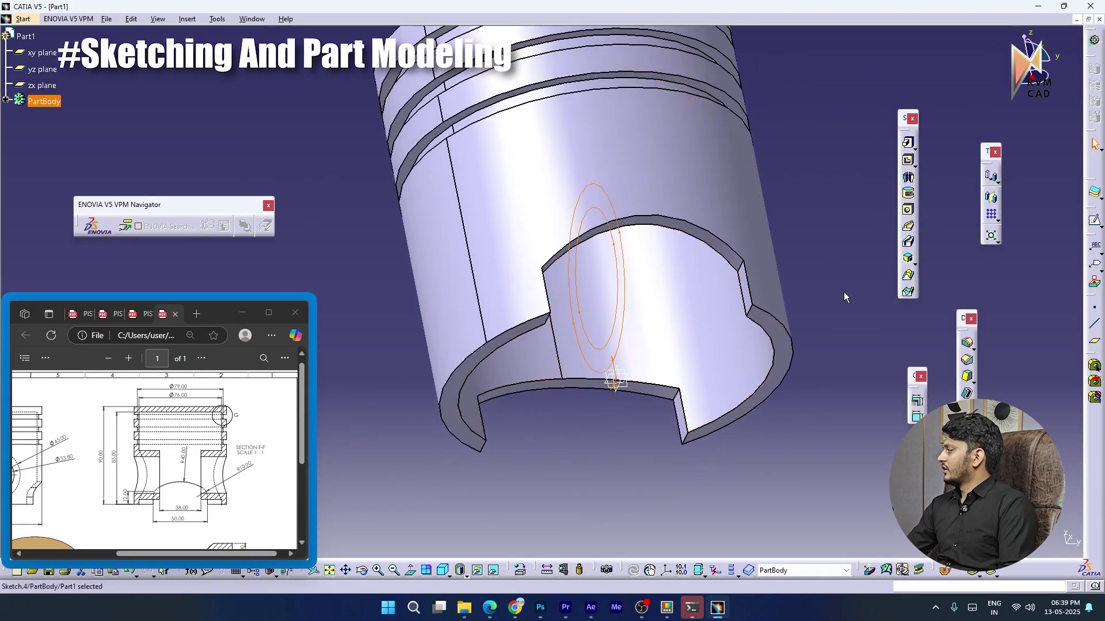
{"action": "left_click", "coordinate": [910, 145]}
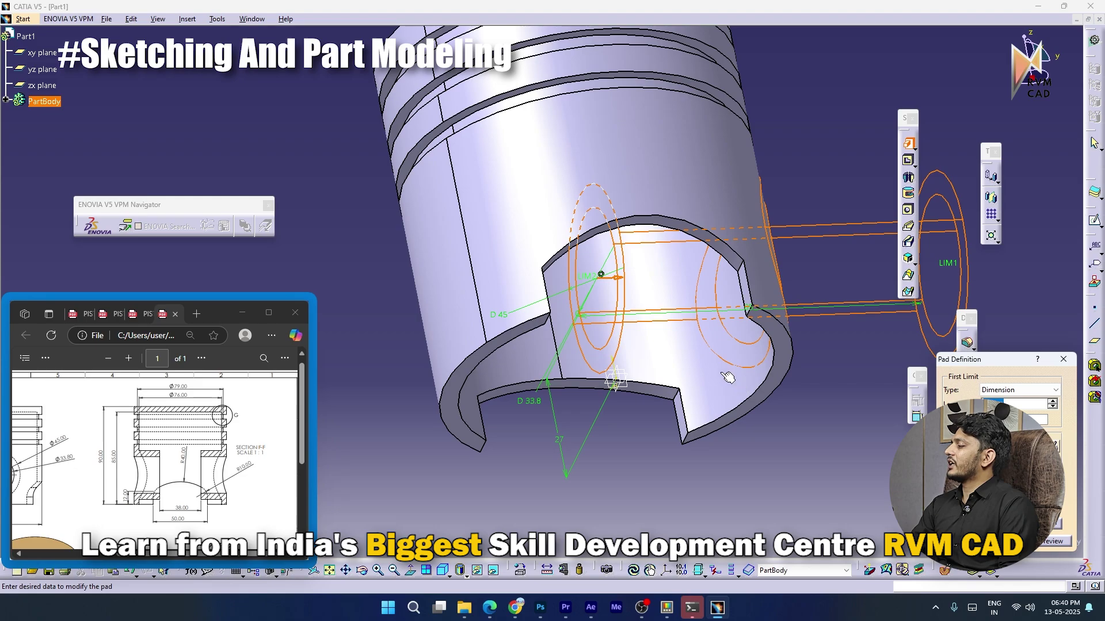
{"action": "left_click", "coordinate": [1014, 392]}
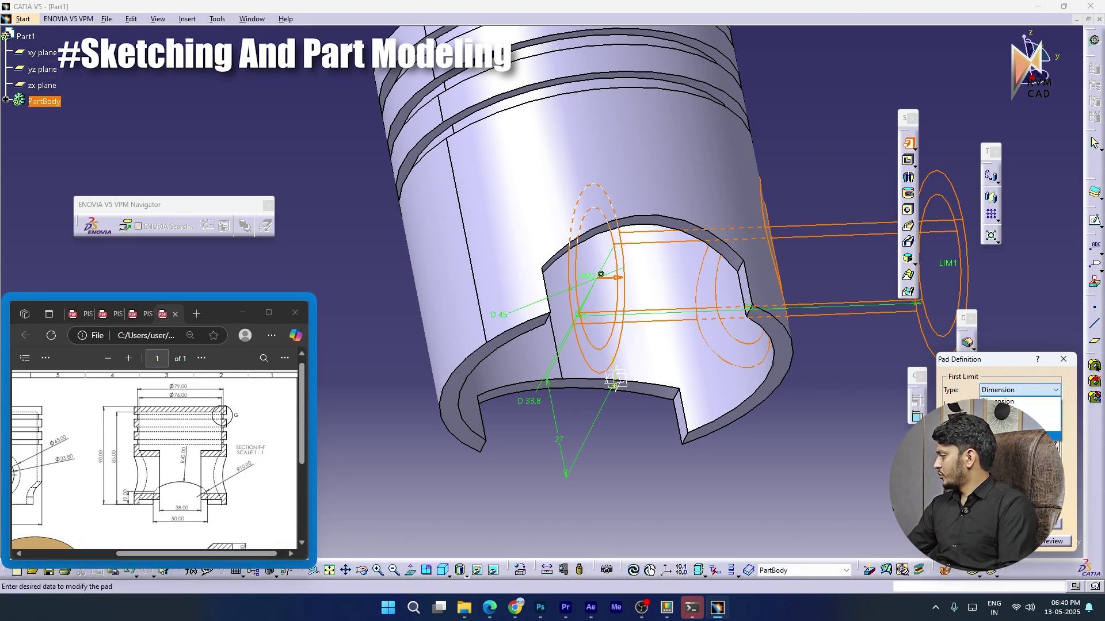
{"action": "left_click", "coordinate": [1018, 410]}
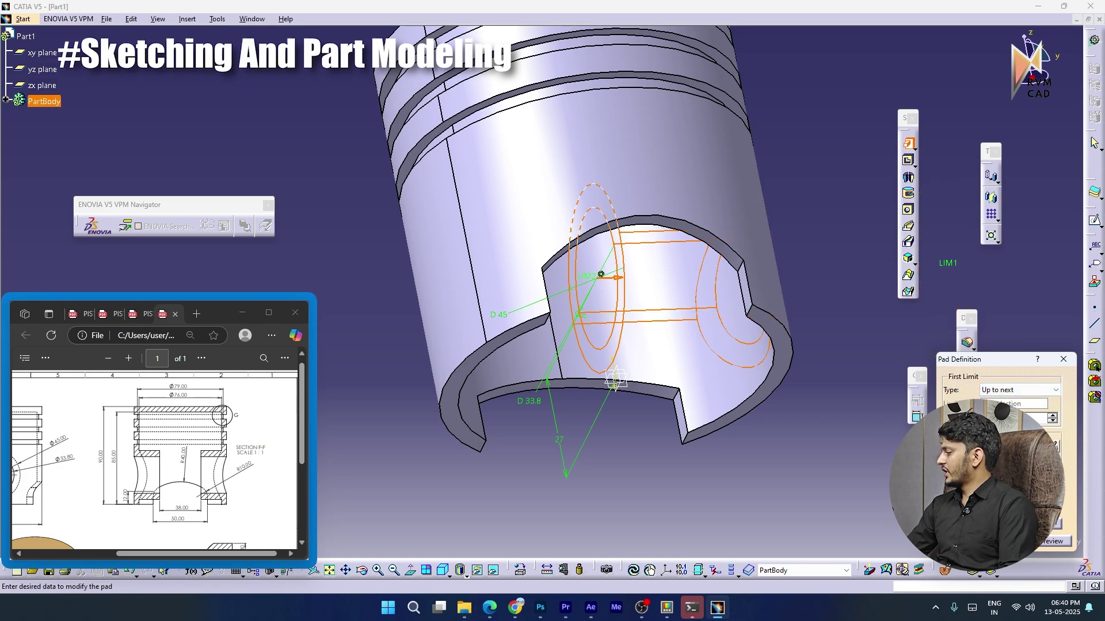
{"action": "left_click", "coordinate": [966, 541]}
Expand the part body in the feature tree and mirror the pin-boss pad to the opposite side of the piston
{"action": "middle_click_drag", "start_coordinate": [674, 339], "coordinate": [629, 300]}
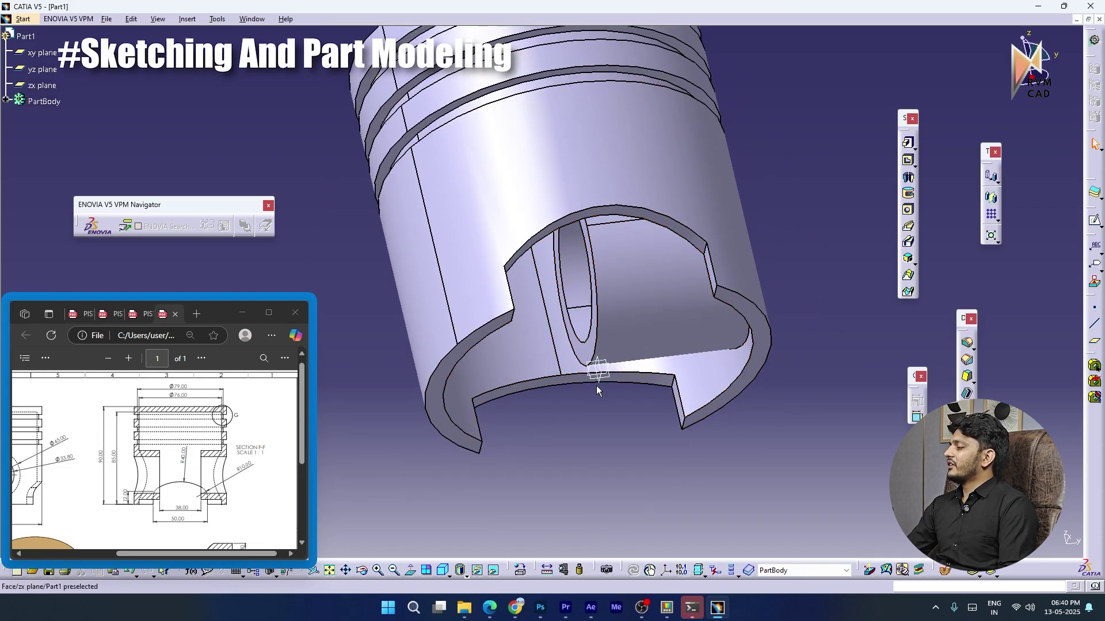
{"action": "middle_click_drag", "start_coordinate": [648, 272], "coordinate": [492, 336]}
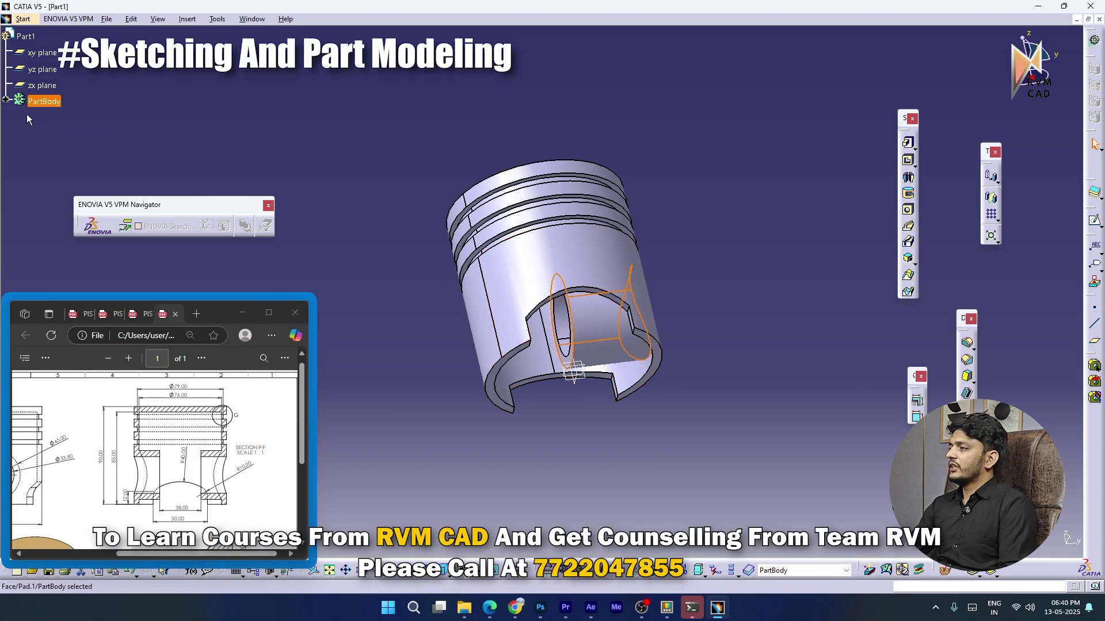
{"action": "left_click", "coordinate": [6, 100]}
{"action": "scroll", "coordinate": [53, 165], "scroll_direction": "down", "scroll_amount": 1}
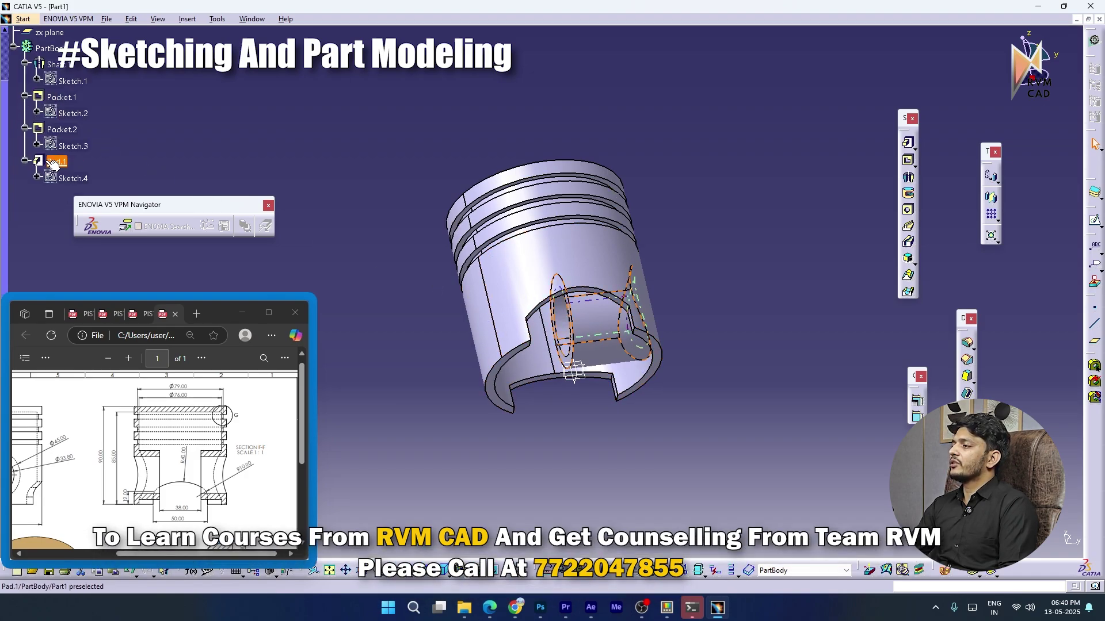
{"action": "left_click", "coordinate": [59, 163]}
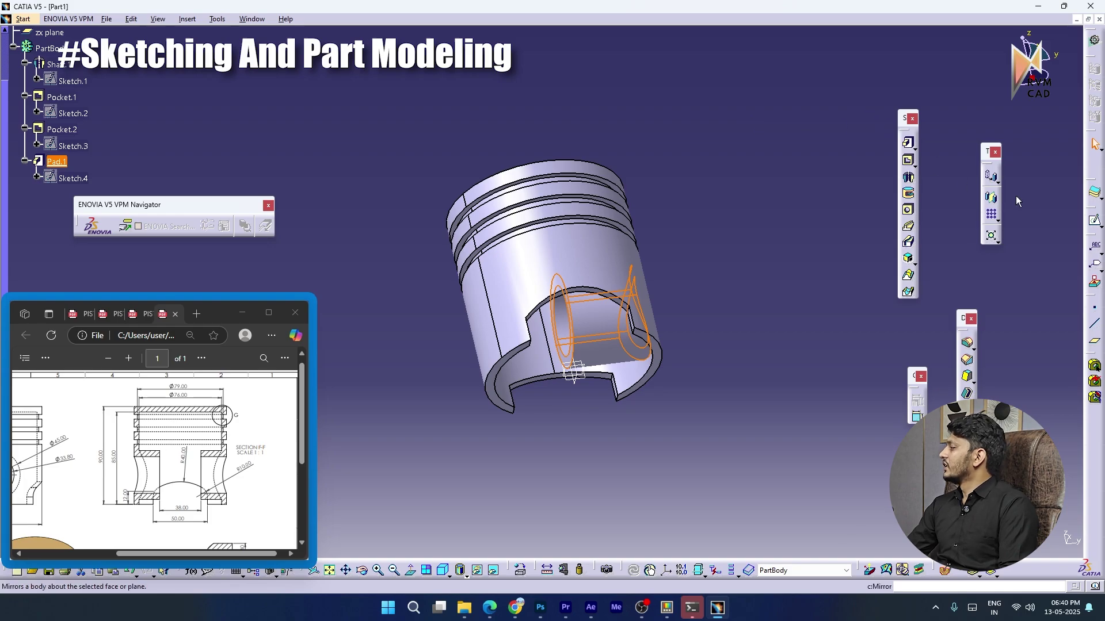
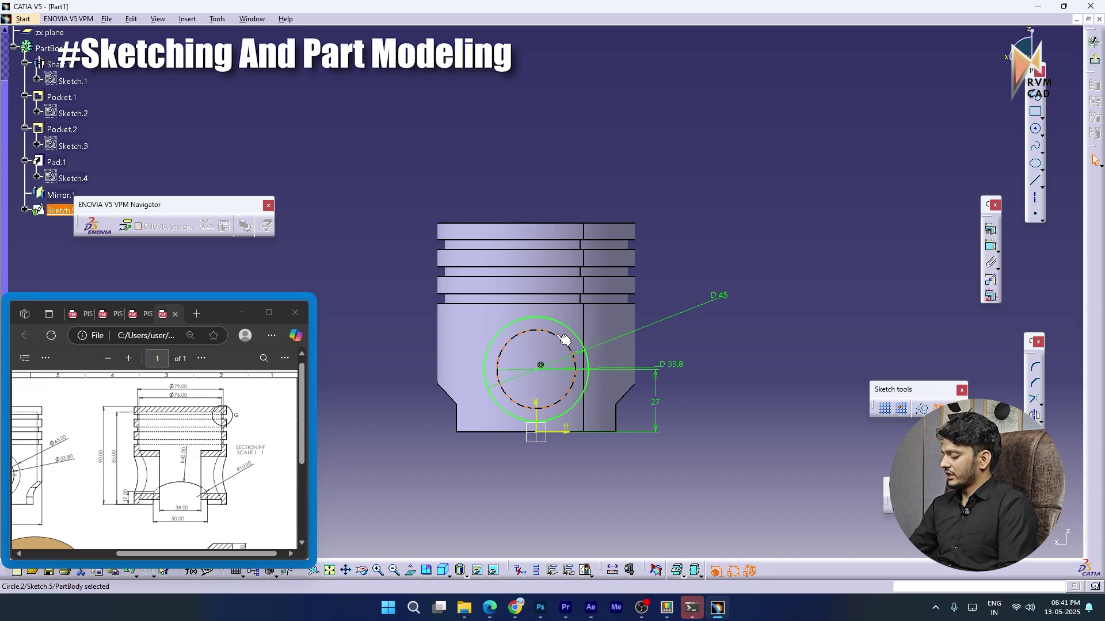
Delete the 33.8 mm inner circle from the new sketch, keep the 45 mm circle, and exit the sketch
{"action": "key", "text": "Delete"}
{"action": "middle_click_drag", "start_coordinate": [563, 340], "coordinate": [572, 228]}
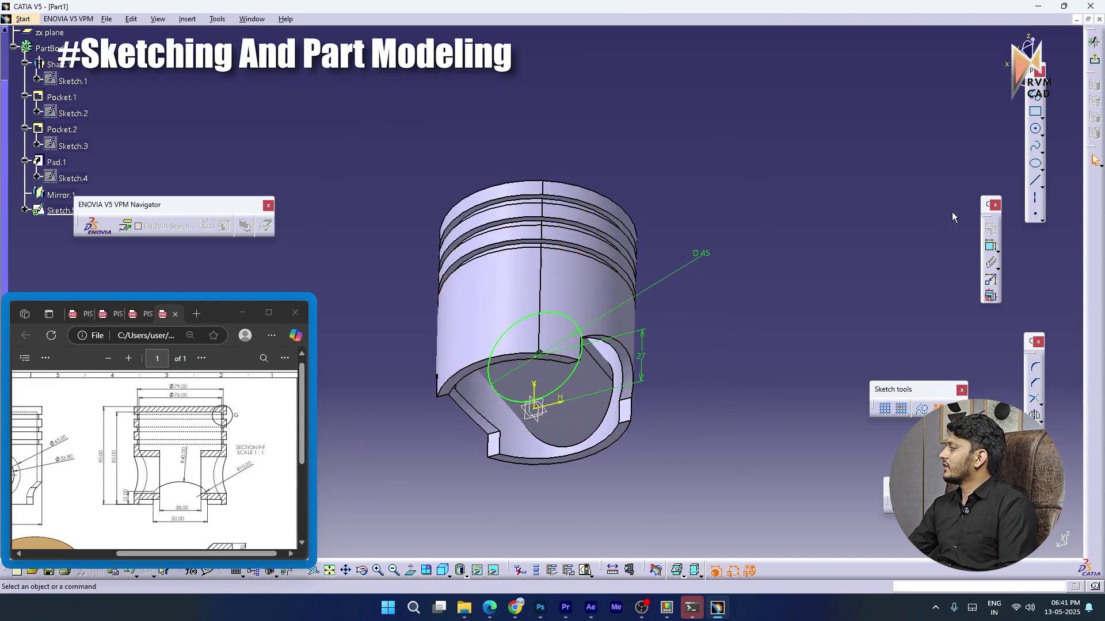
{"action": "left_click", "coordinate": [1093, 41]}
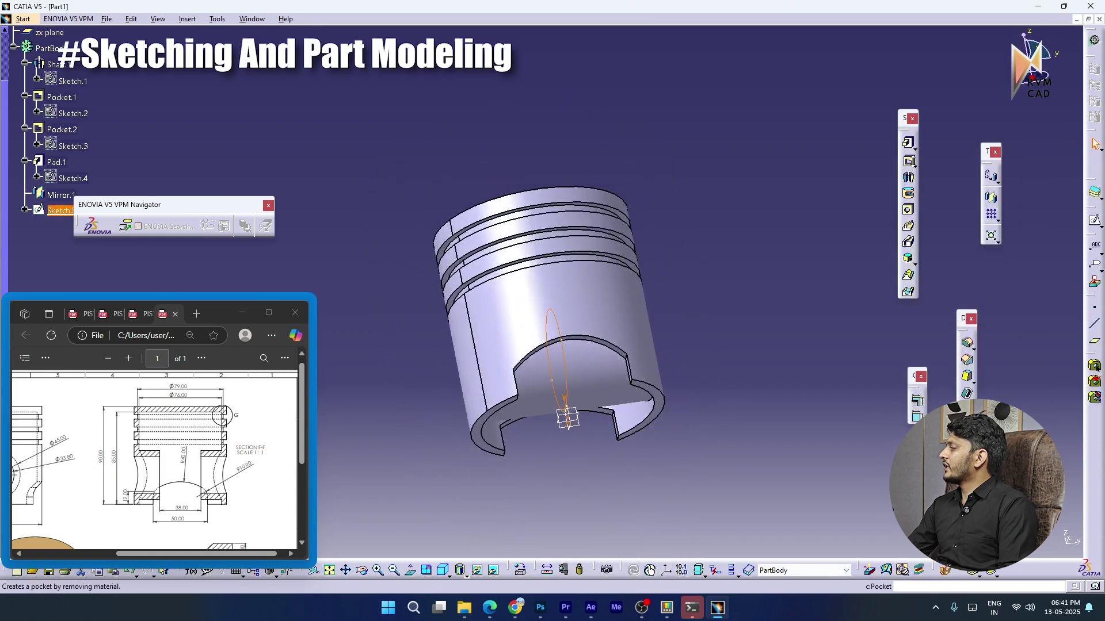
Cut the 45 mm circle as a 19 mm deep pocket with mirrored extent to open the gap between the bosses
{"action": "left_click", "coordinate": [908, 162]}
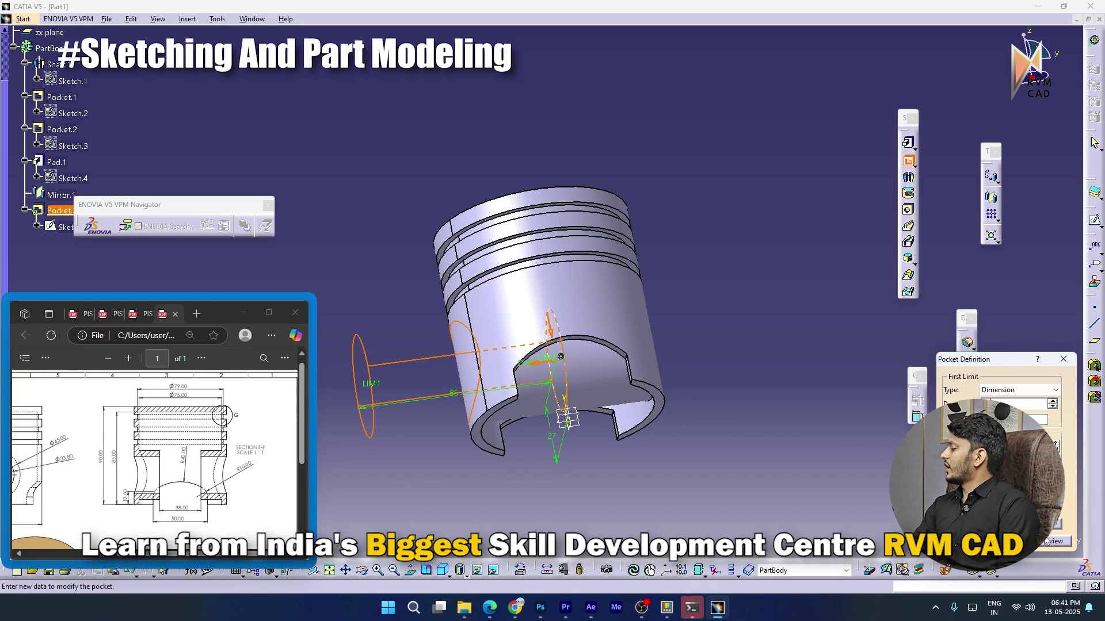
{"action": "type", "text": "19"}
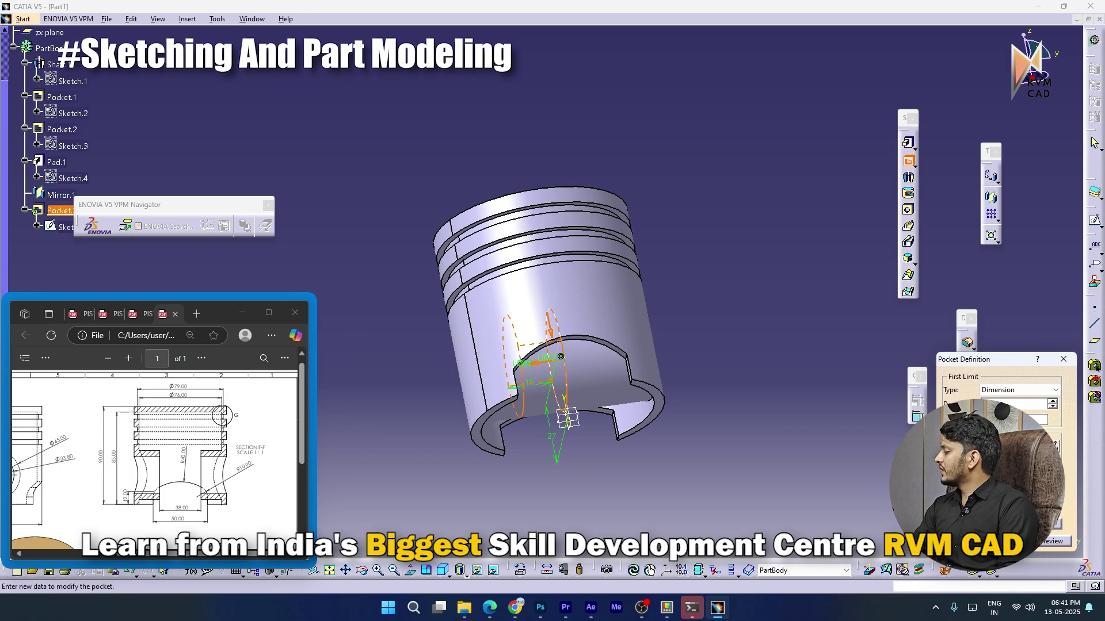
{"action": "left_click", "coordinate": [949, 493]}
{"action": "left_click", "coordinate": [972, 541]}
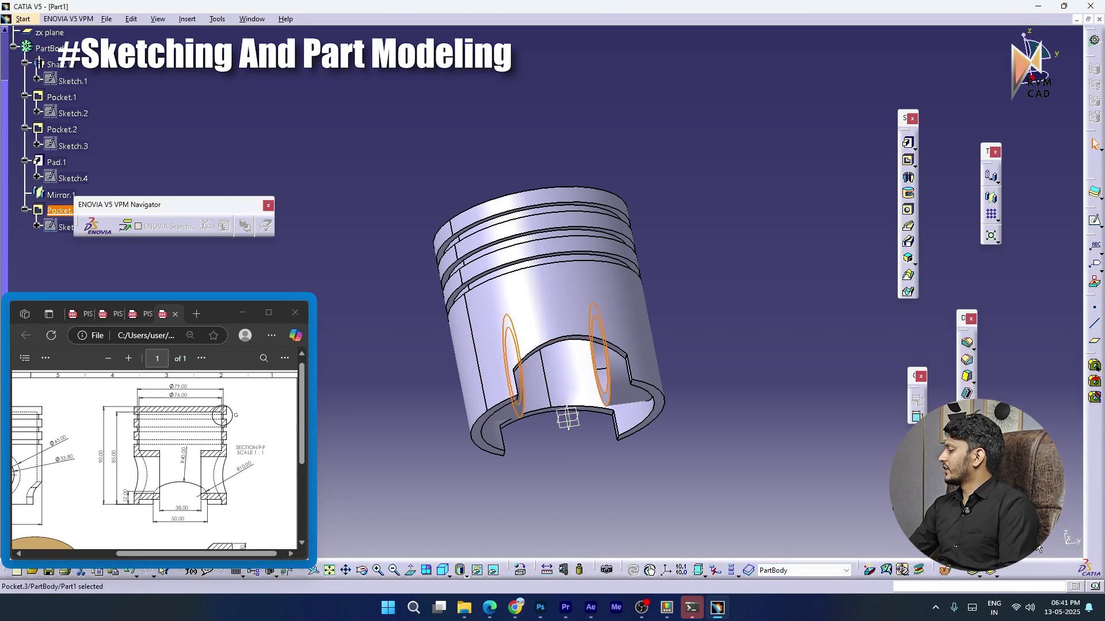
Start a sketch on the zx plane and draw a small circle centred on the skirt's vertical centreline
{"action": "middle_click_drag", "start_coordinate": [552, 331], "coordinate": [611, 323]}
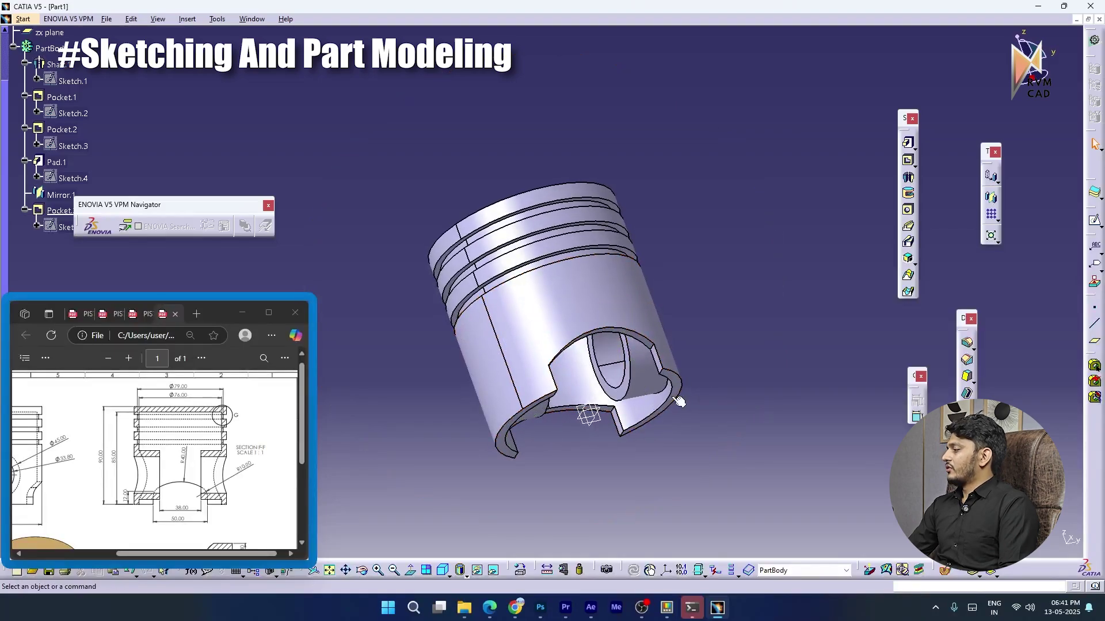
{"action": "middle_click_drag", "start_coordinate": [613, 383], "coordinate": [594, 430]}
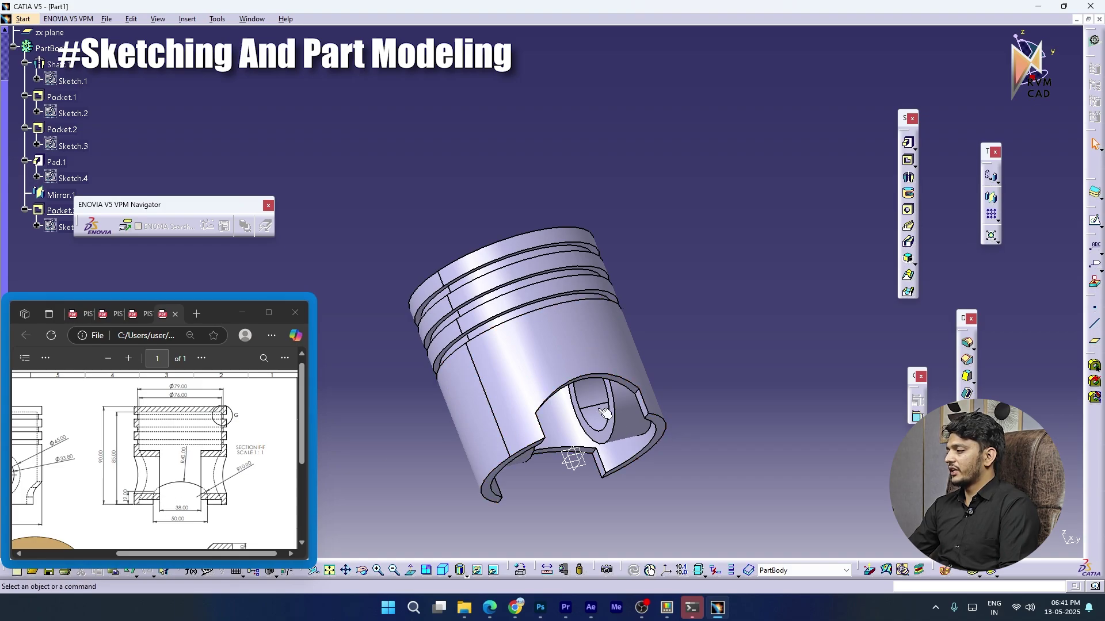
{"action": "left_click", "coordinate": [574, 470]}
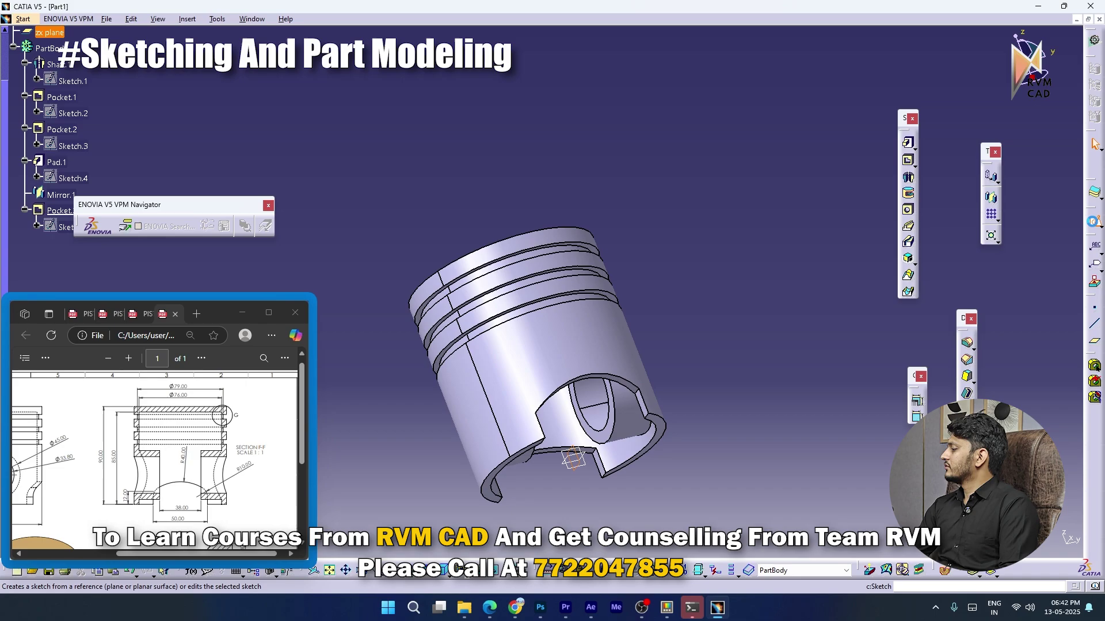
{"action": "left_click", "coordinate": [1093, 220]}
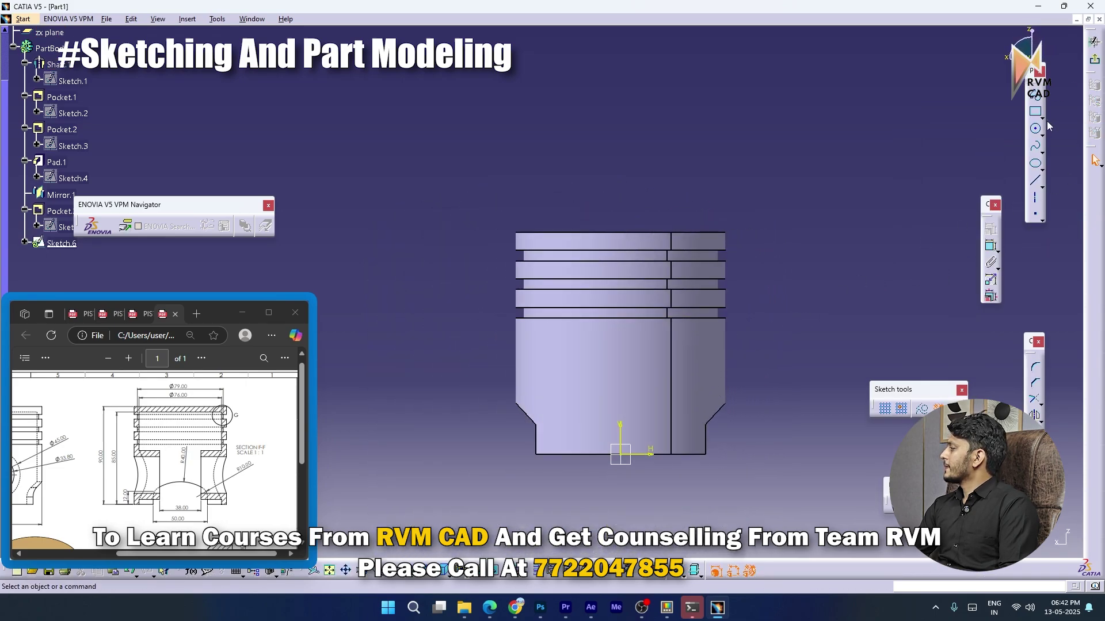
{"action": "left_click", "coordinate": [1035, 129]}
{"action": "left_click", "coordinate": [621, 392]}
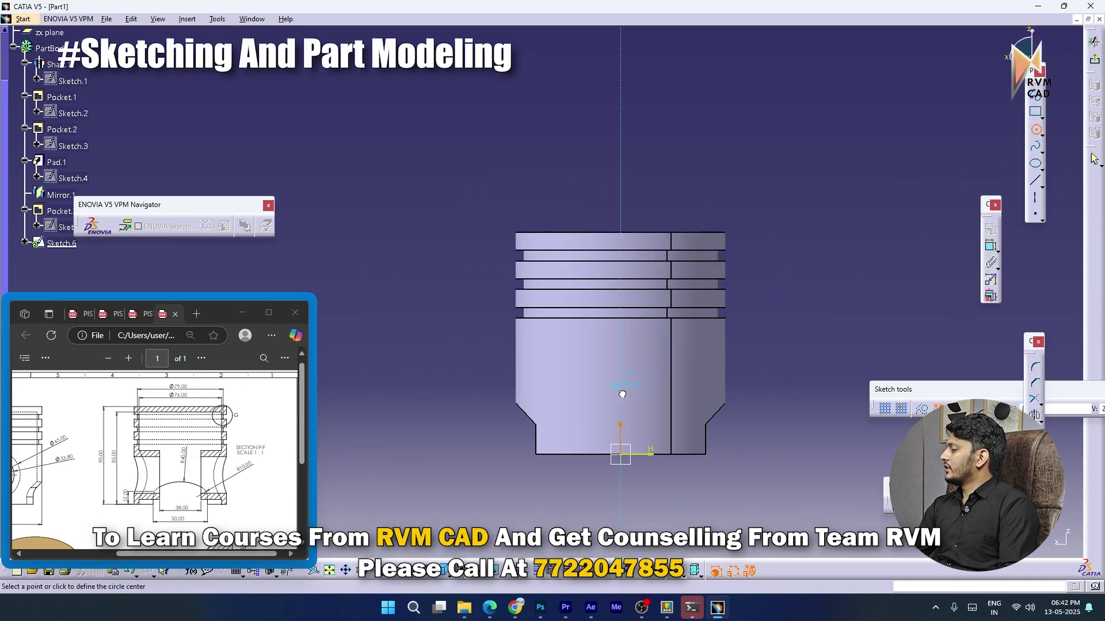
{"action": "left_click", "coordinate": [635, 406]}
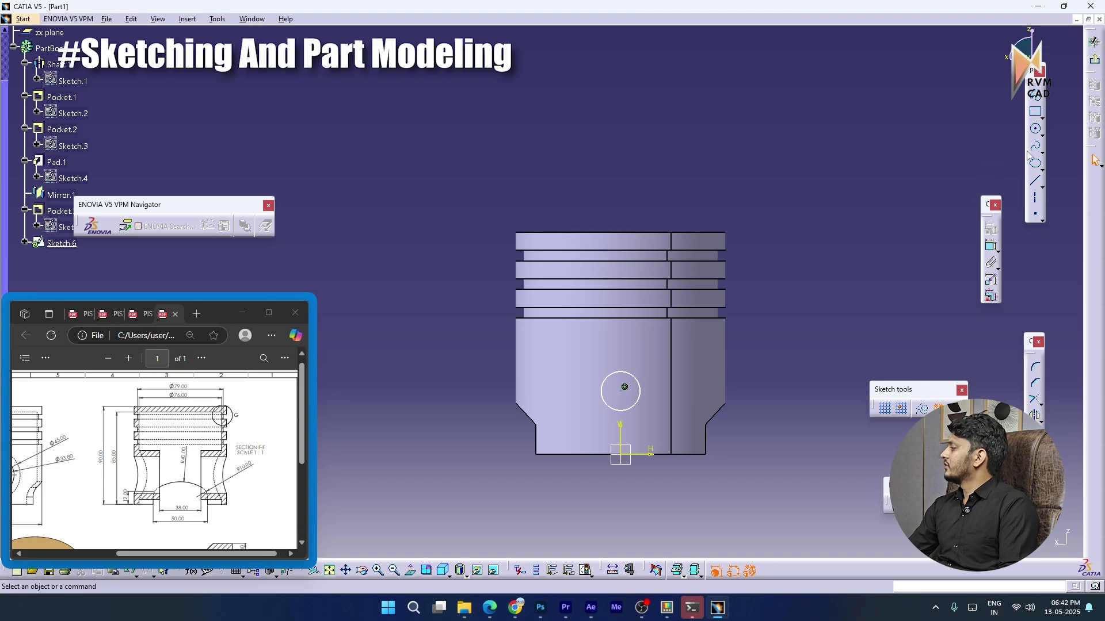
Dimension the small circle's diameter and set it to 33.8 mm
{"action": "left_click", "coordinate": [990, 247]}
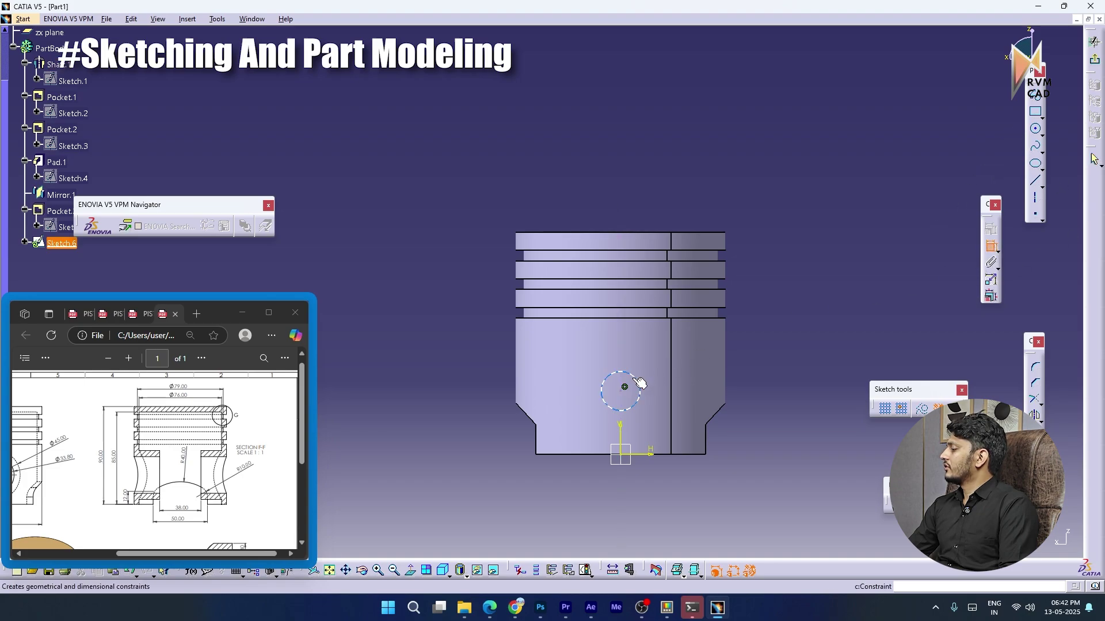
{"action": "left_click", "coordinate": [637, 382]}
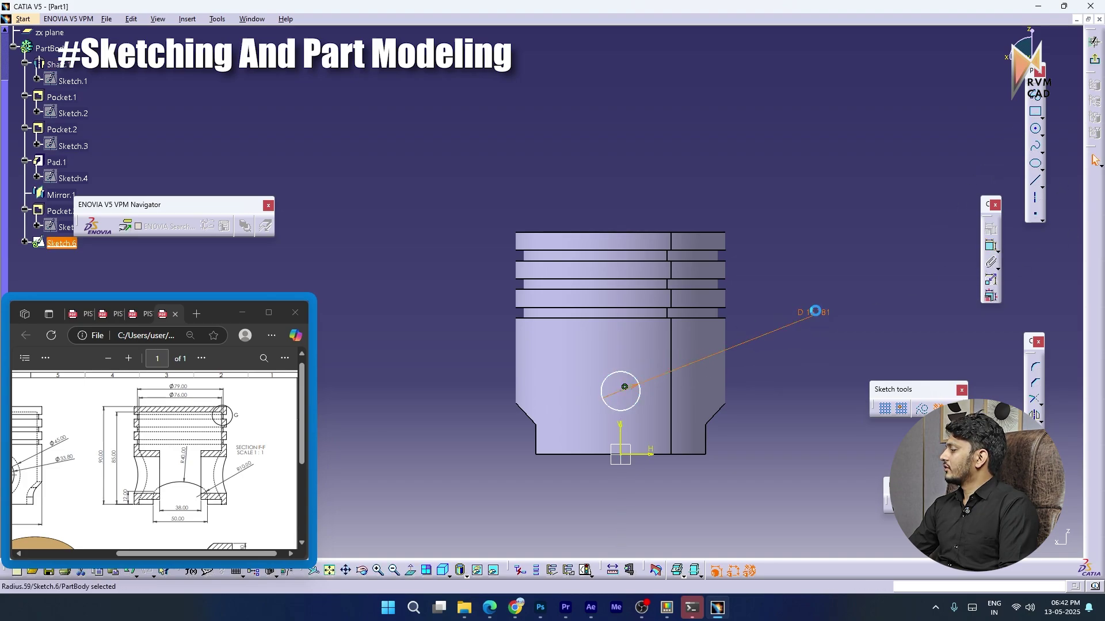
{"action": "double_click", "coordinate": [814, 312]}
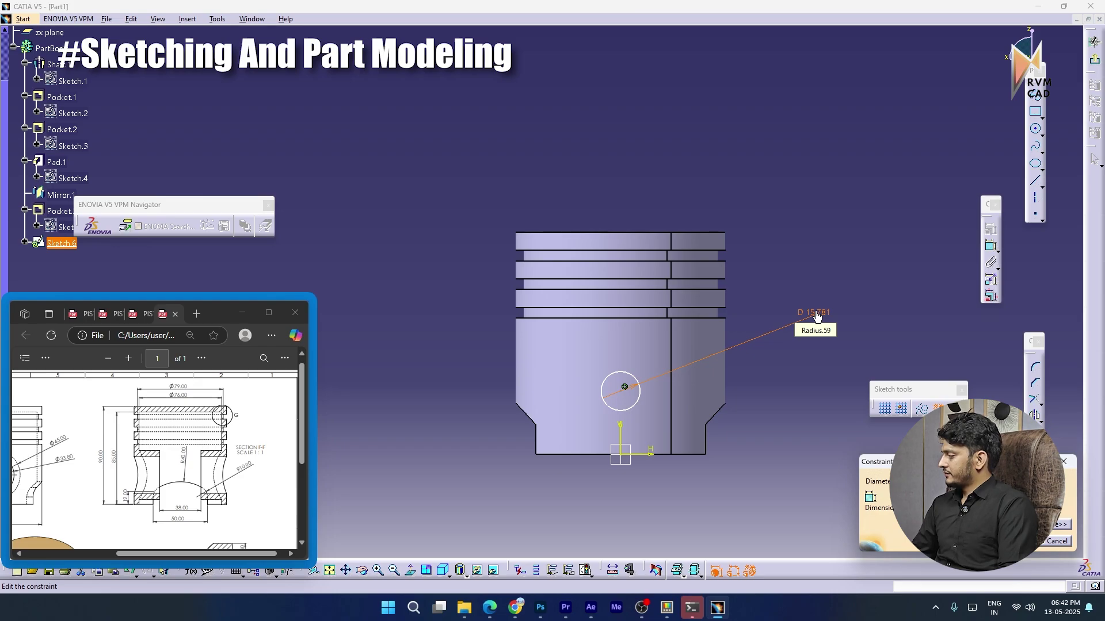
{"action": "key", "text": "Return"}
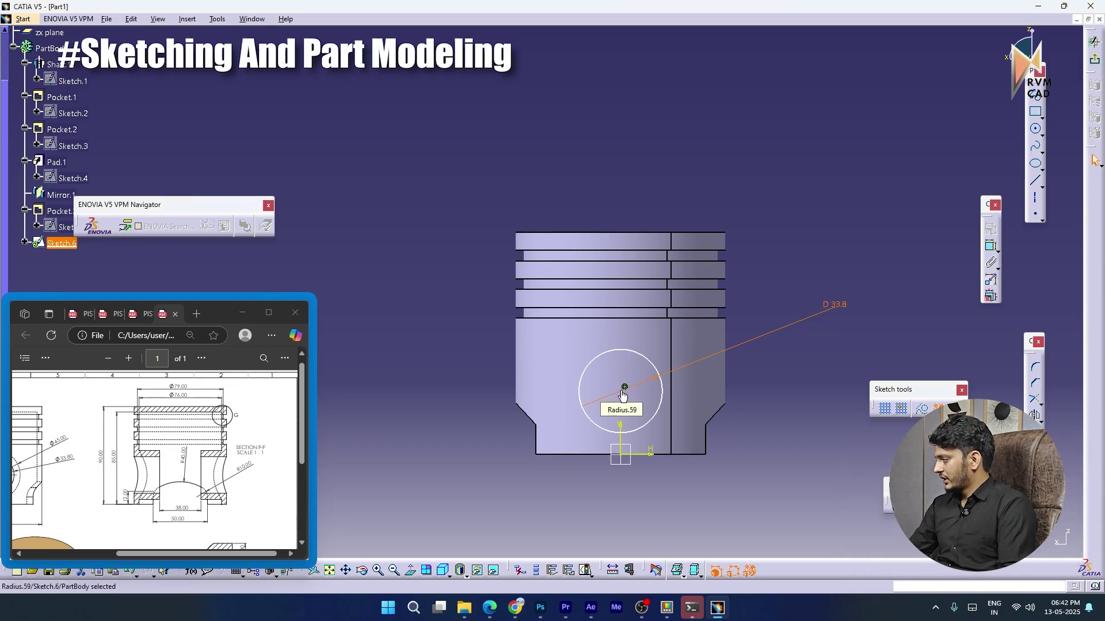
Dimension the circle centre's height above the horizontal axis as 27 mm and exit the sketch
{"action": "left_click", "coordinate": [640, 455]}
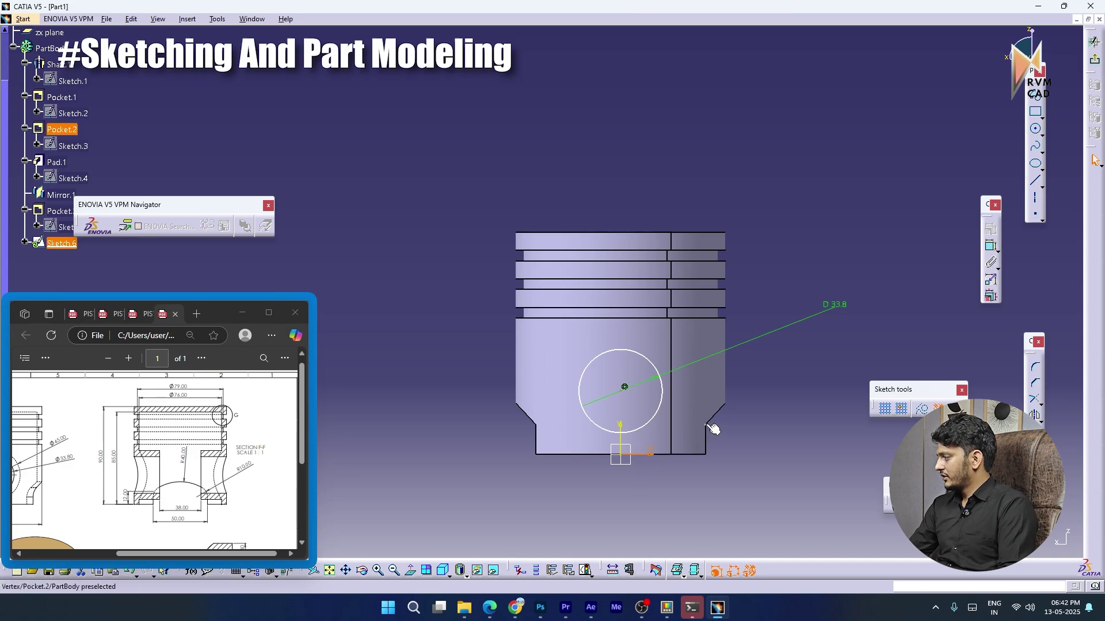
{"action": "left_click", "coordinate": [625, 386]}
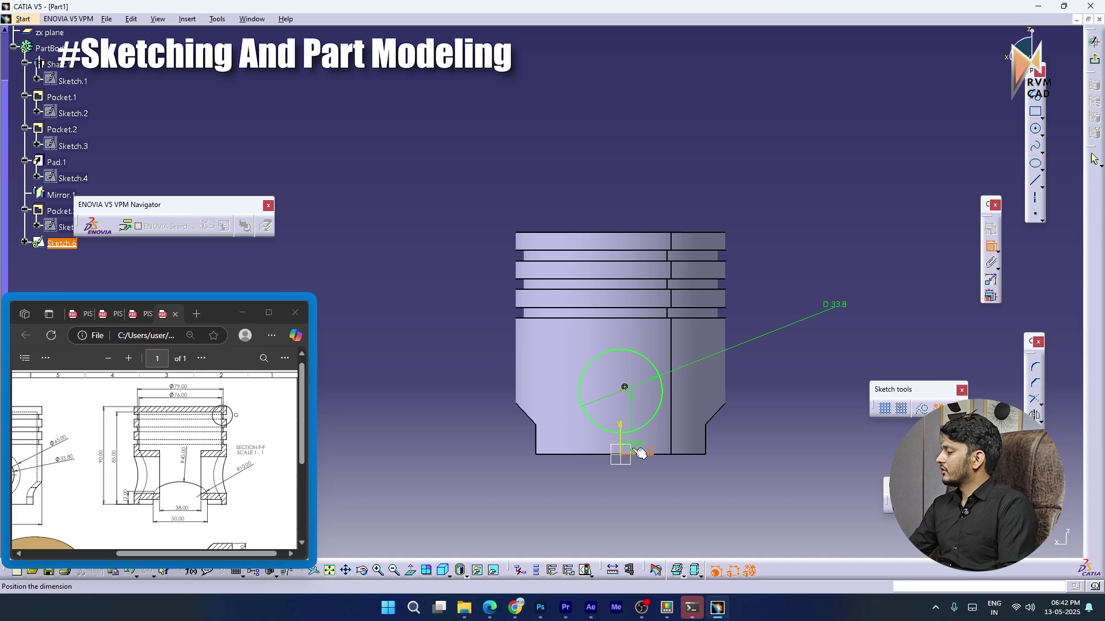
{"action": "left_click", "coordinate": [637, 454]}
{"action": "left_click", "coordinate": [742, 420]}
{"action": "double_click", "coordinate": [743, 420]}
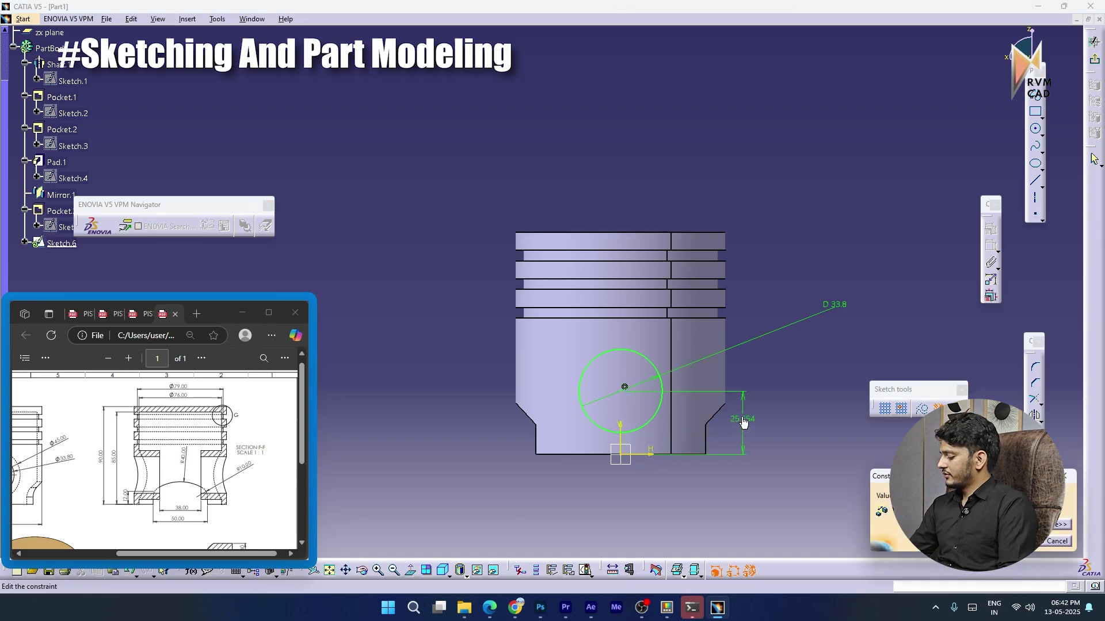
{"action": "key", "text": "Return"}
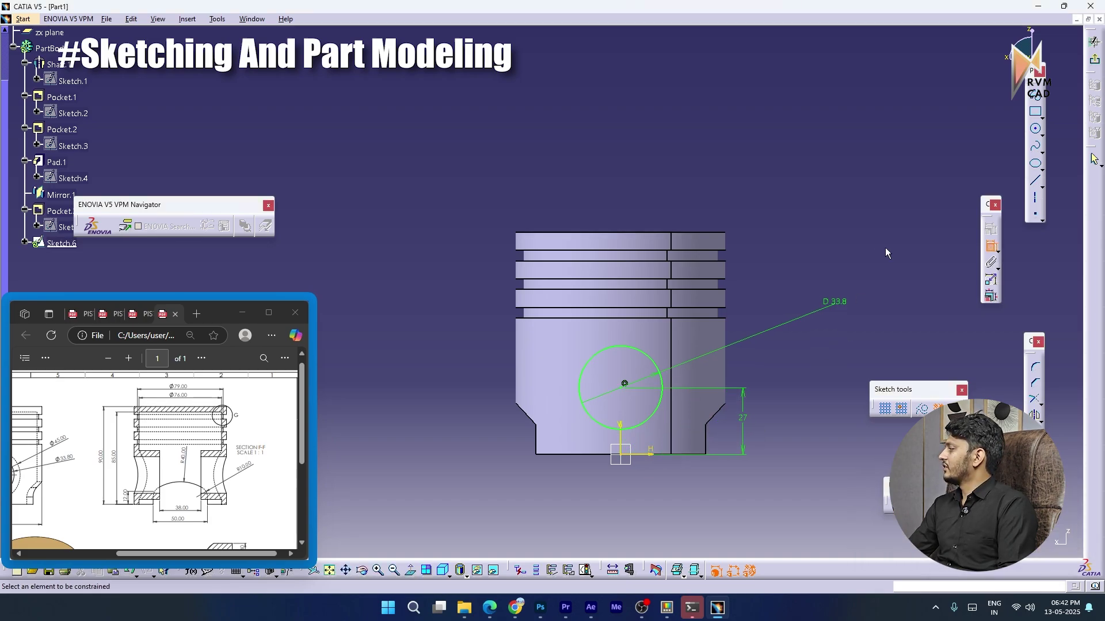
{"action": "left_click", "coordinate": [1096, 62]}
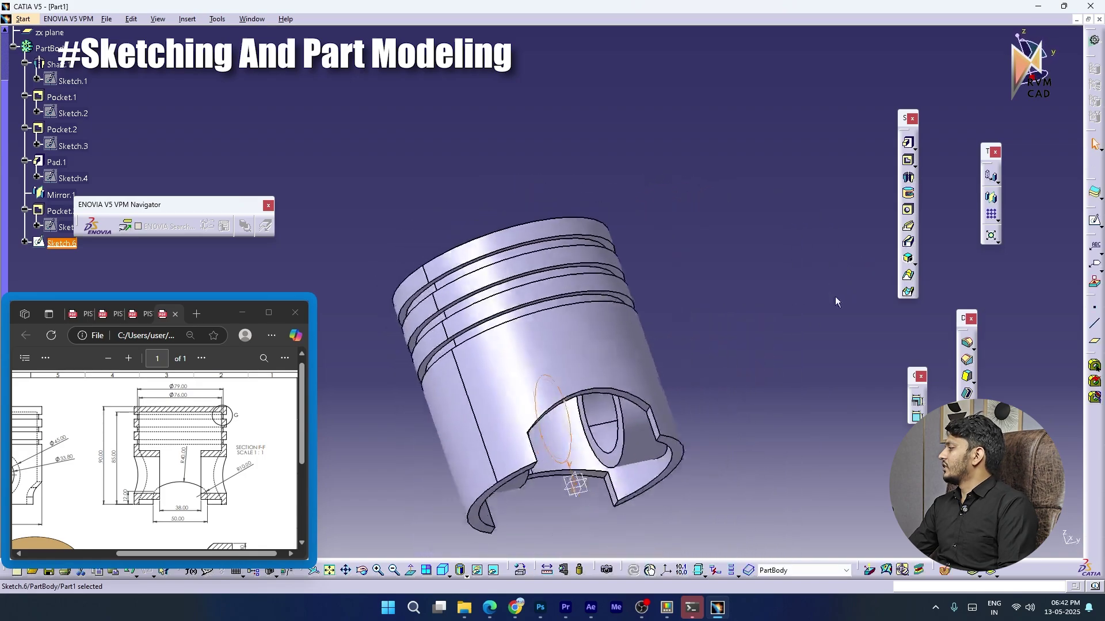
Cut the 33.8 mm circle as a pocket with mirrored extent through both pin bosses and the skirt walls
{"action": "left_click", "coordinate": [907, 161]}
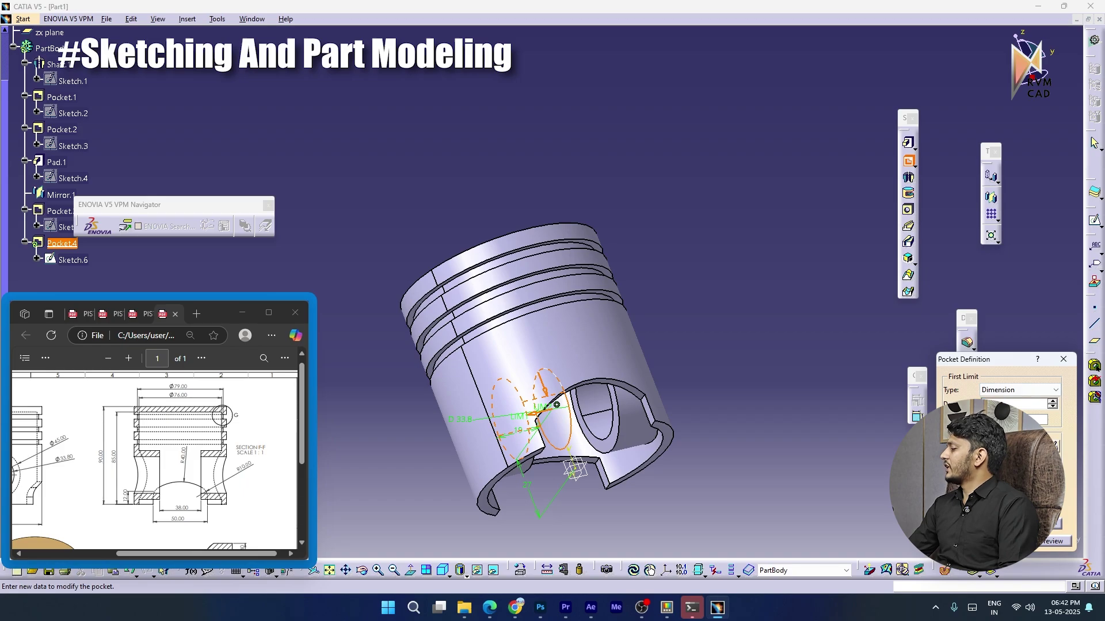
{"action": "left_click", "coordinate": [946, 494]}
{"action": "left_click_drag", "start_coordinate": [1012, 404], "coordinate": [922, 405]}
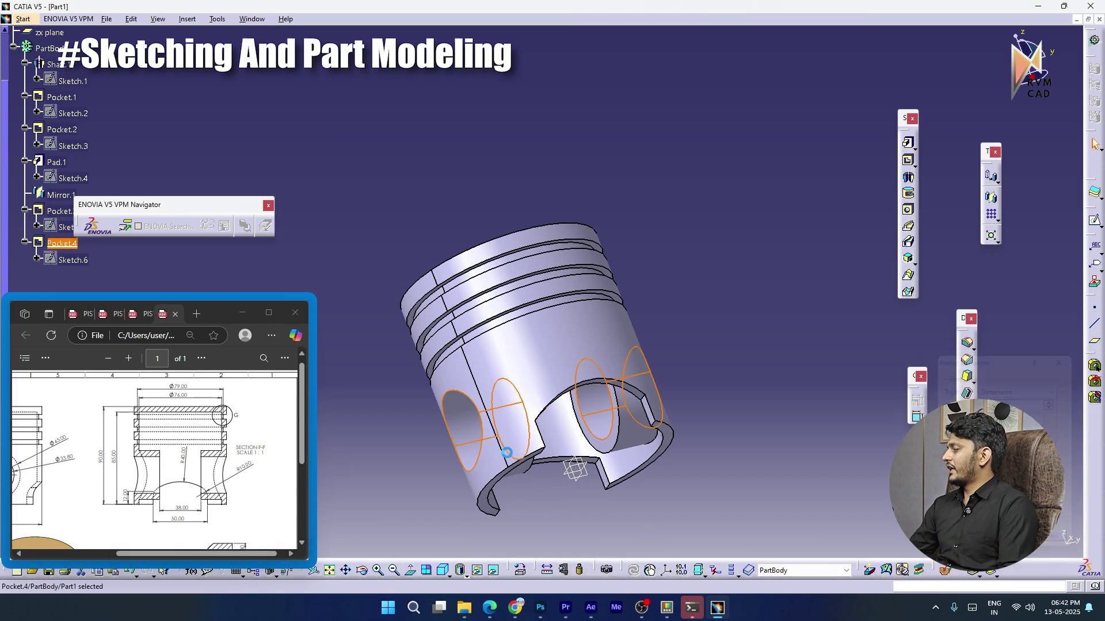
{"action": "key", "text": "Return"}
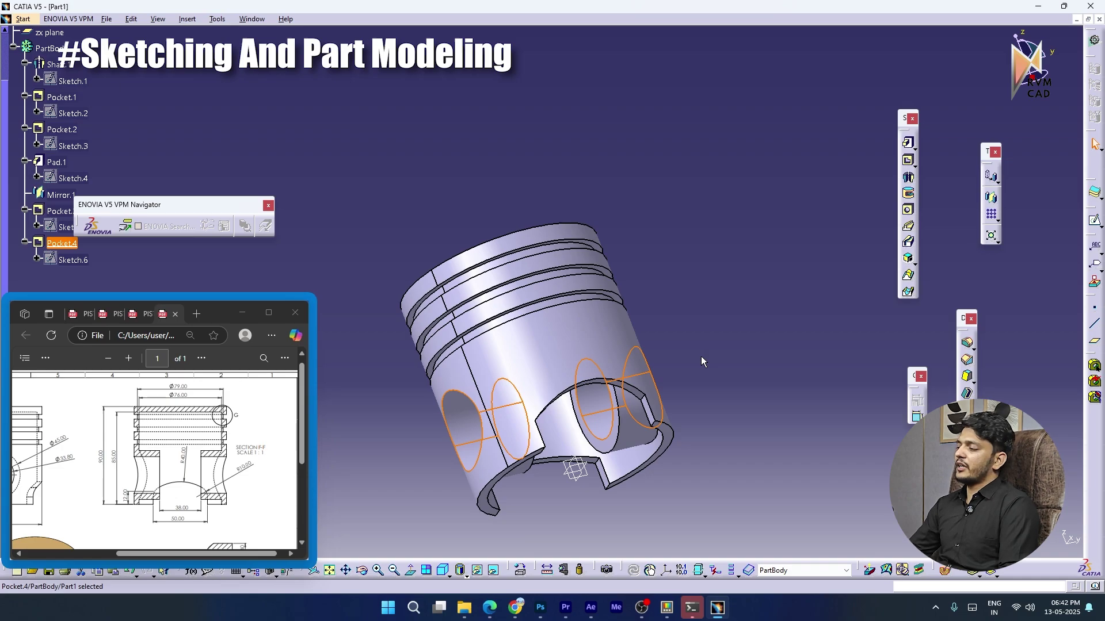
{"action": "left_click", "coordinate": [701, 357]}
{"action": "middle_click_drag", "start_coordinate": [555, 342], "coordinate": [530, 305]}
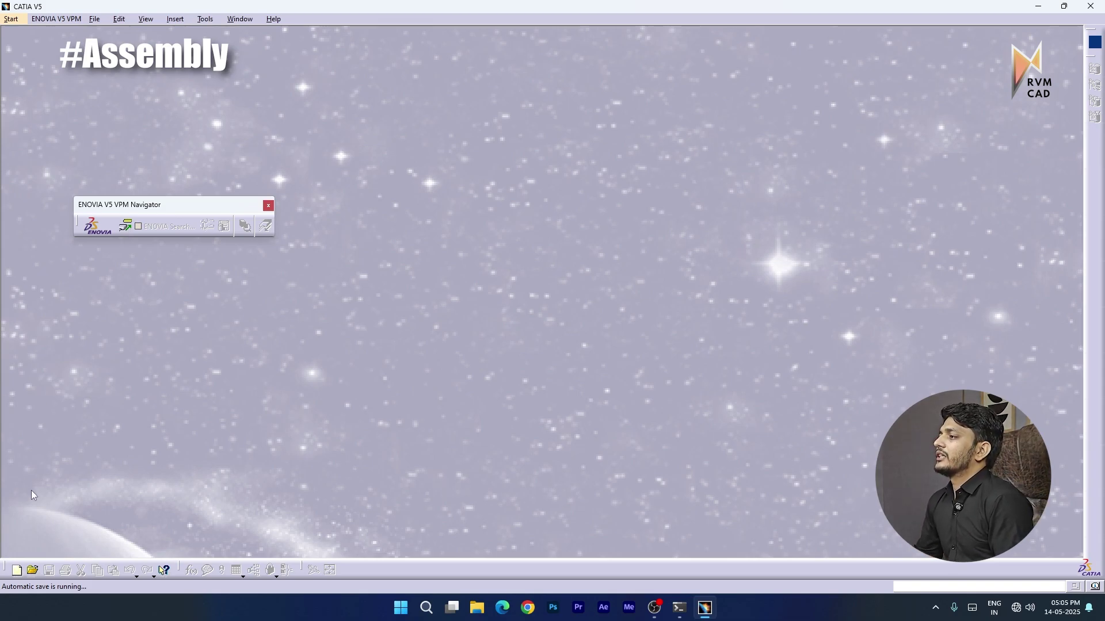
Start a new product in the Assembly Design workbench and move the constraints toolbar clear of the other toolbars
{"action": "left_click", "coordinate": [11, 19]}
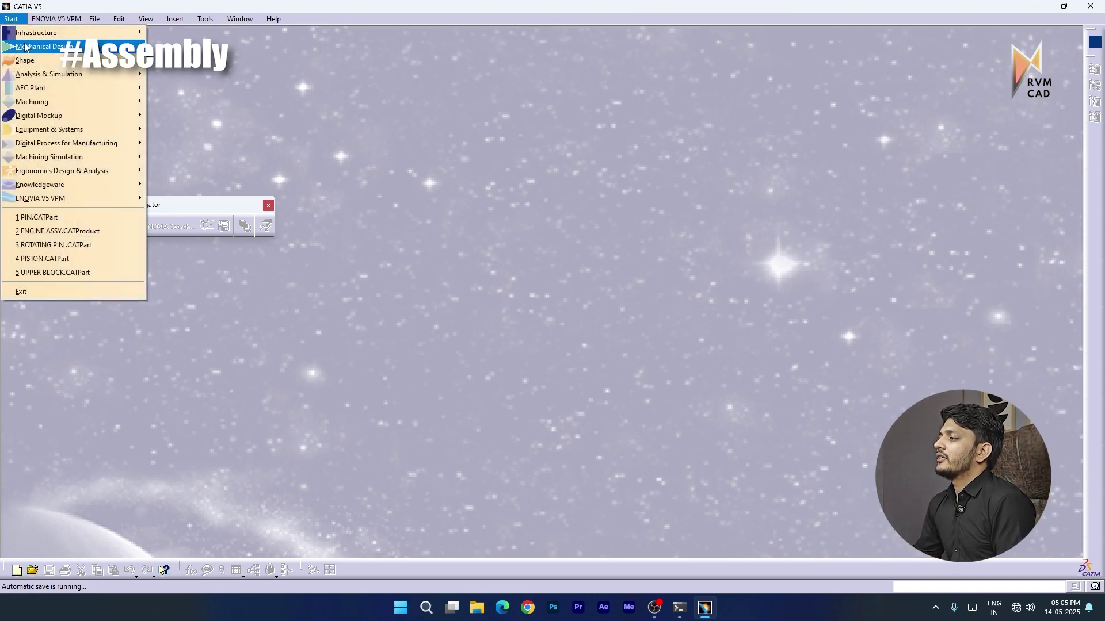
{"action": "mouse_move", "coordinate": [31, 53]}
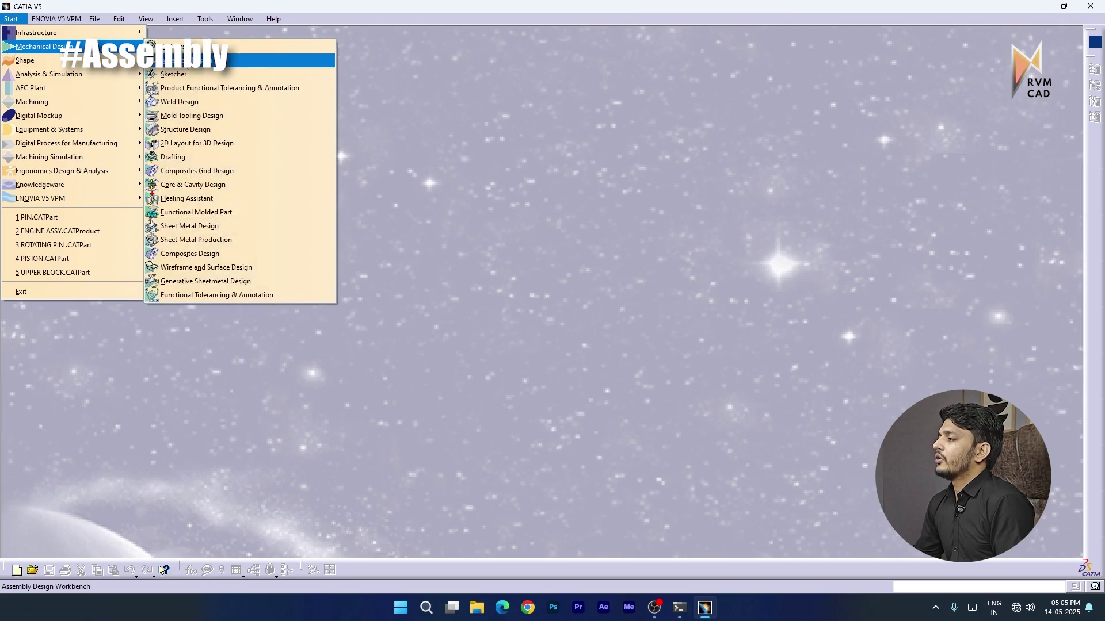
{"action": "left_click", "coordinate": [190, 60]}
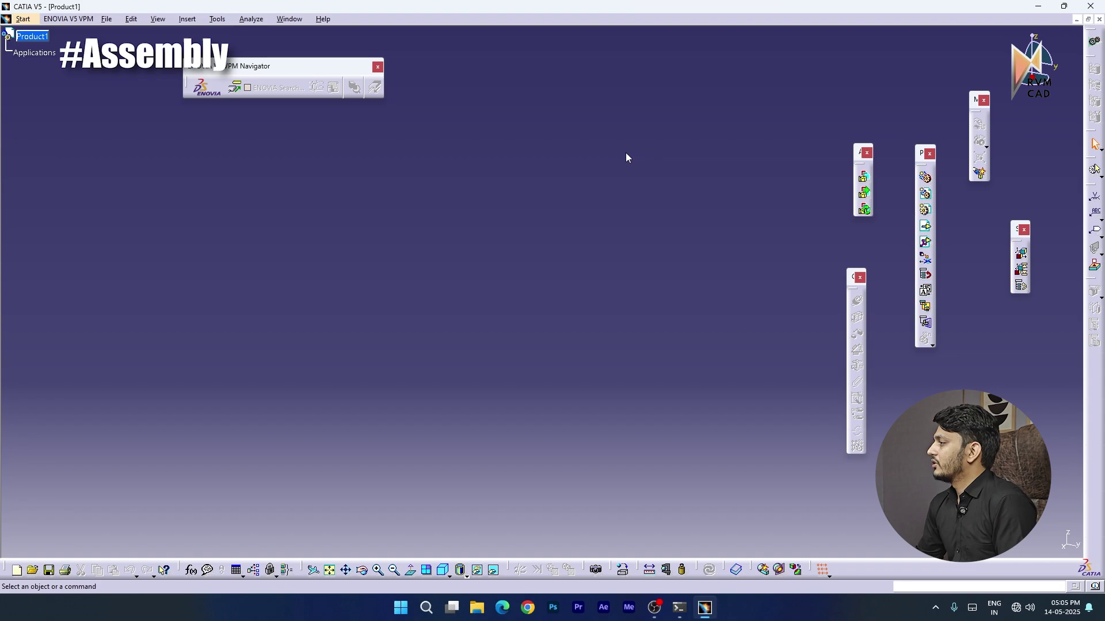
{"action": "left_click_drag", "start_coordinate": [852, 284], "coordinate": [866, 295]}
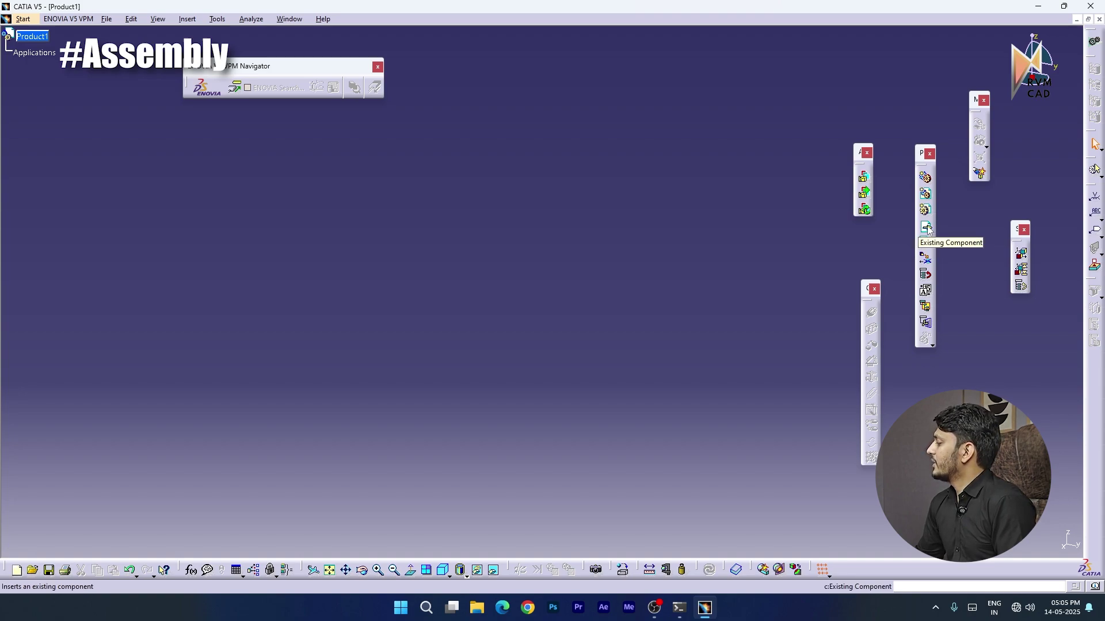
Insert the existing component BASE from the desktop's New folder into Product1
{"action": "left_click", "coordinate": [927, 228]}
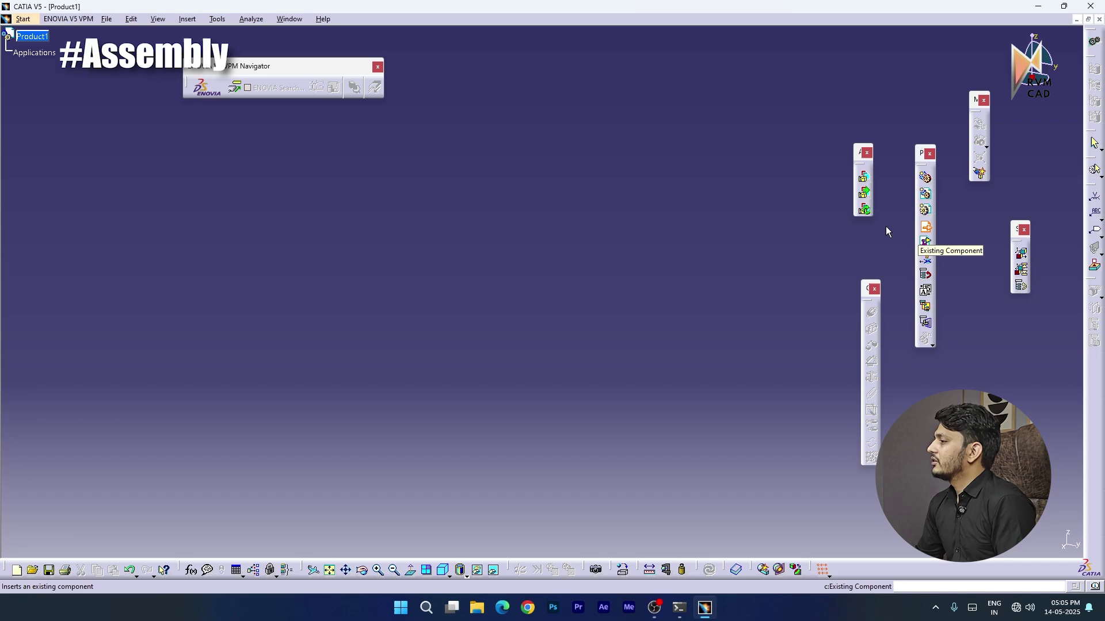
{"action": "left_click", "coordinate": [33, 39]}
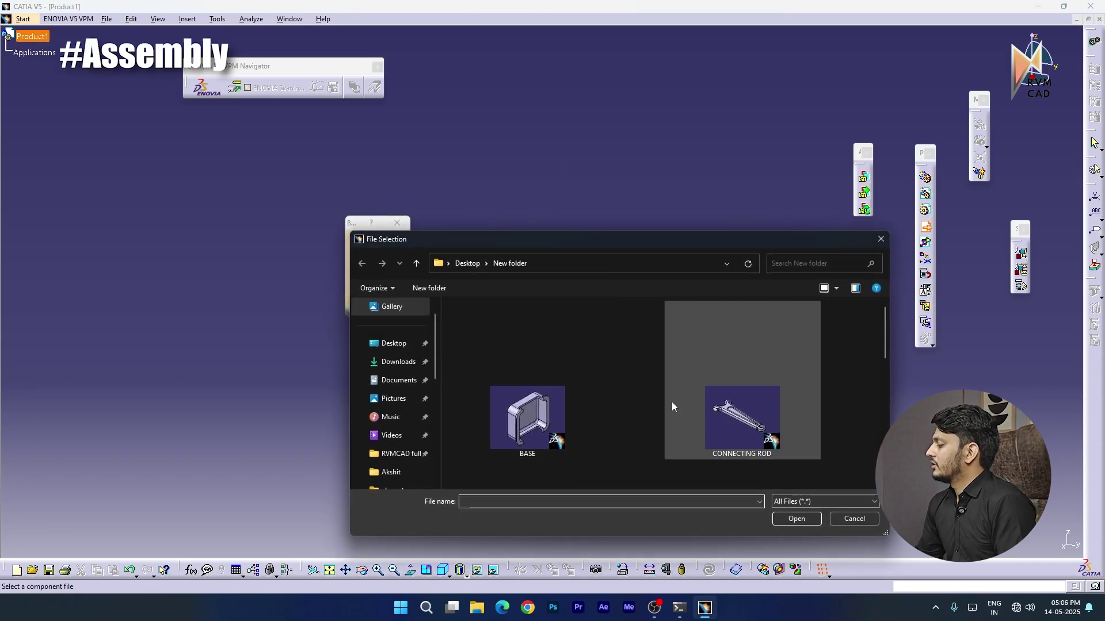
{"action": "left_click_drag", "start_coordinate": [884, 343], "coordinate": [884, 357]}
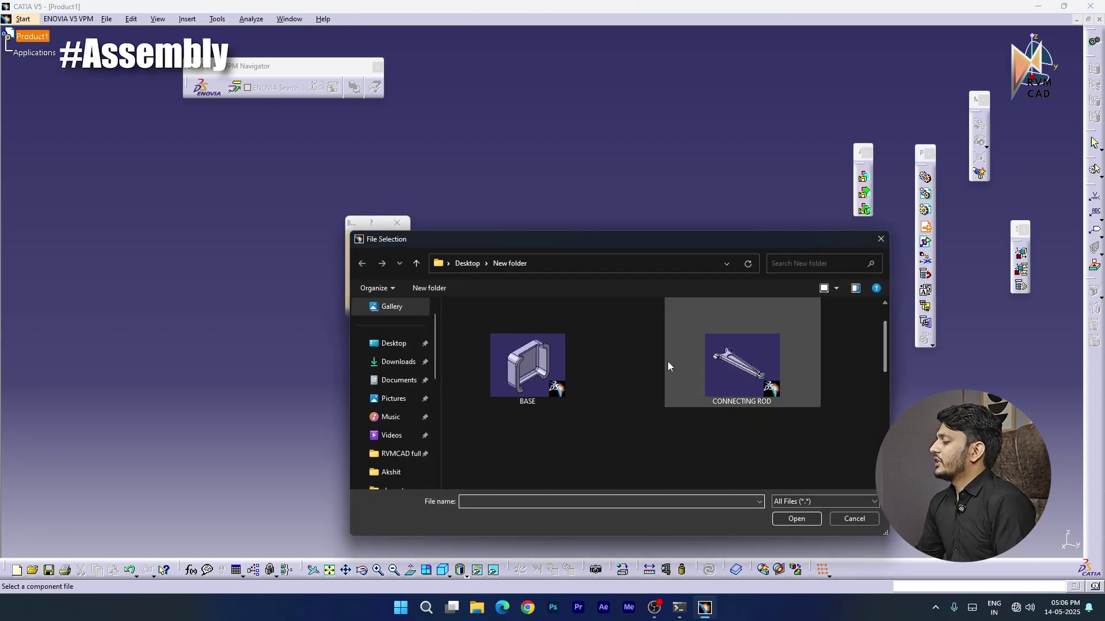
{"action": "left_click", "coordinate": [537, 371]}
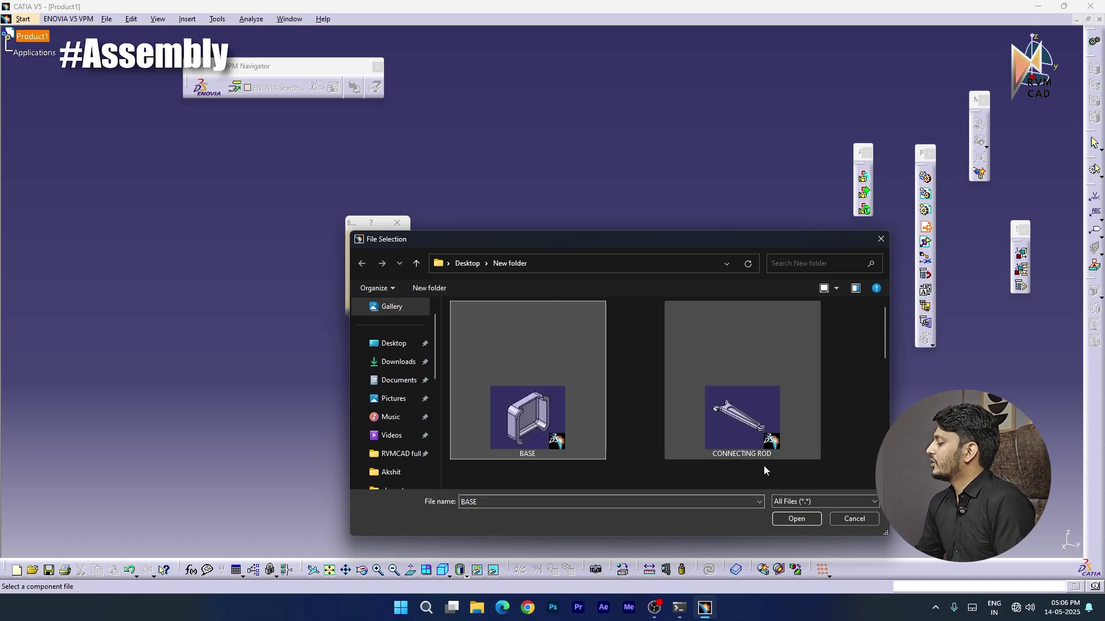
{"action": "left_click", "coordinate": [793, 516]}
{"action": "middle_click_drag", "start_coordinate": [604, 444], "coordinate": [534, 397]}
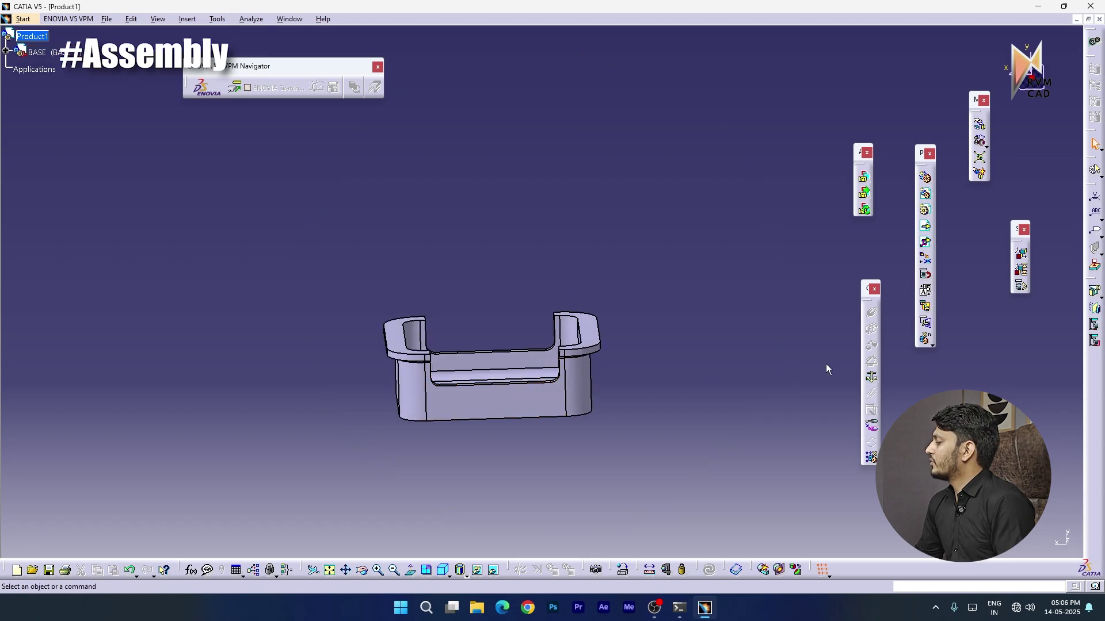
Anchor the BASE component in place with a Fix constraint
{"action": "left_click", "coordinate": [872, 380]}
{"action": "left_click", "coordinate": [509, 397]}
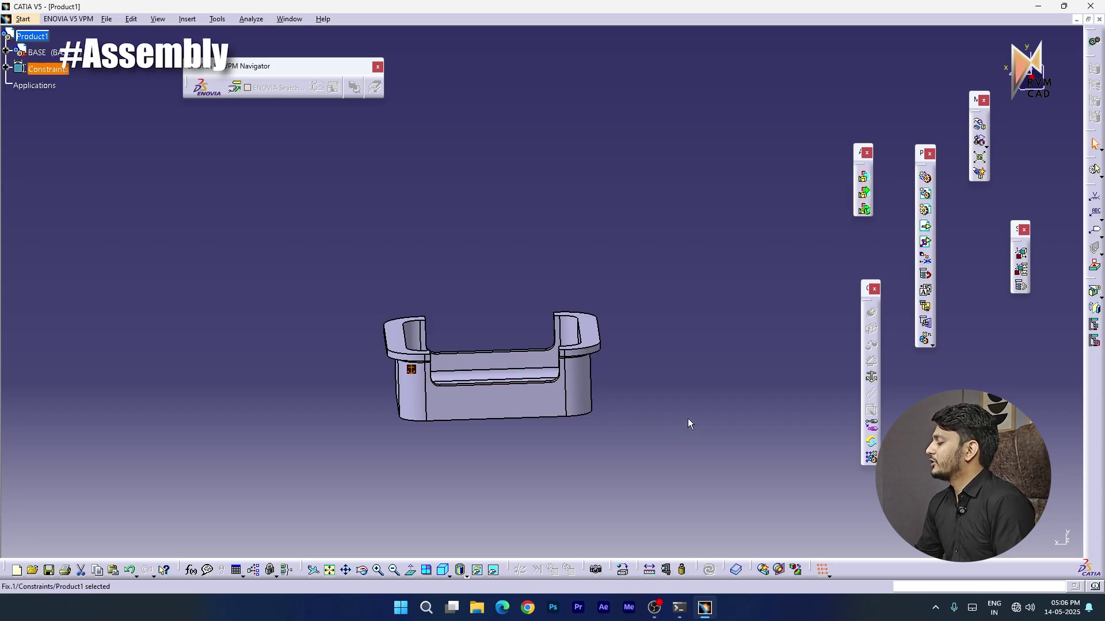
{"action": "middle_click_drag", "start_coordinate": [620, 369], "coordinate": [540, 353]}
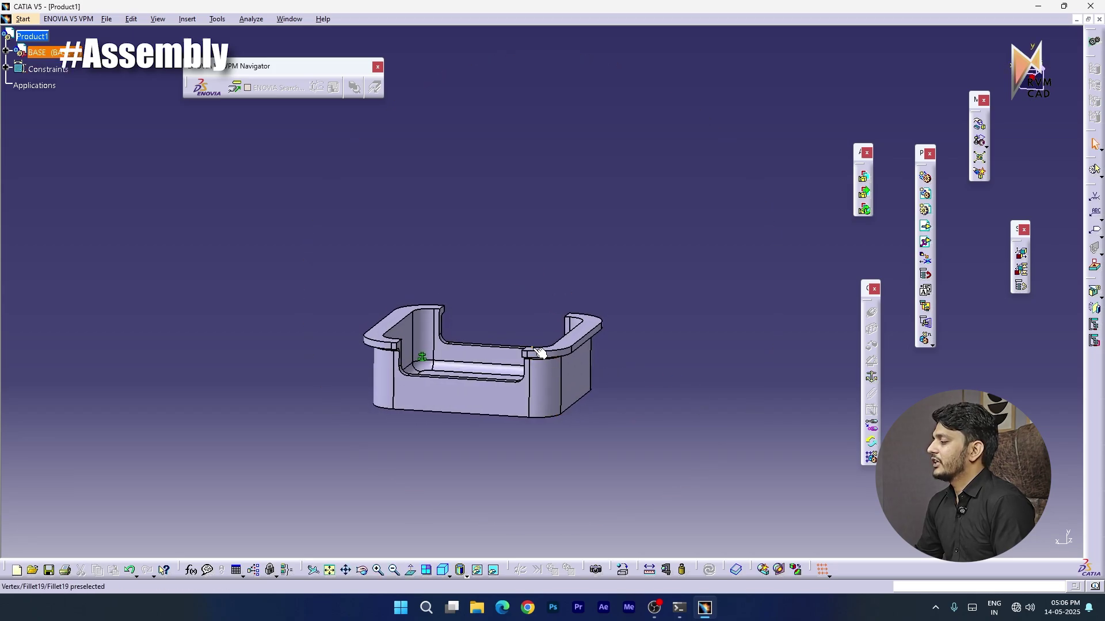
{"action": "middle_click_drag", "start_coordinate": [463, 315], "coordinate": [477, 351]}
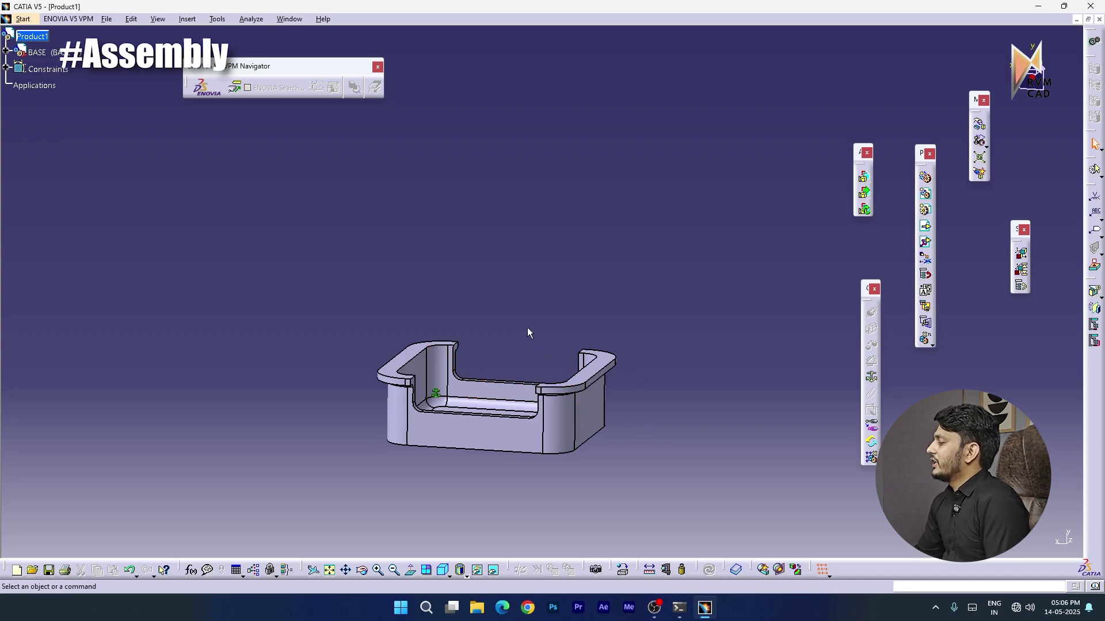
Insert the existing component UPPER BLOCK from the New folder into Product1
{"action": "left_click", "coordinate": [926, 228]}
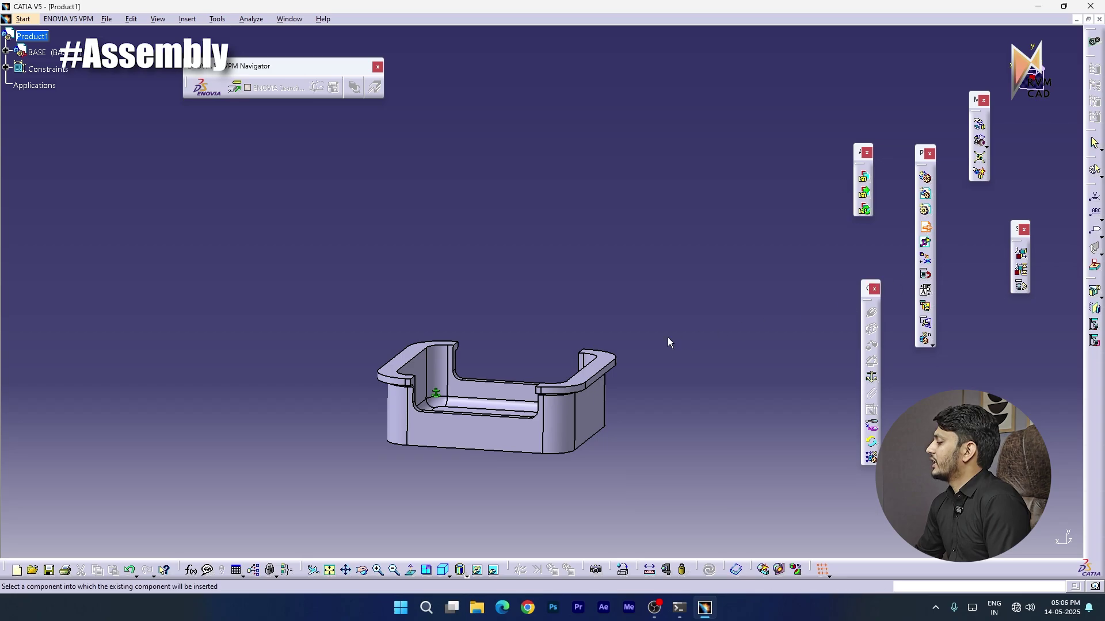
{"action": "left_click", "coordinate": [30, 37]}
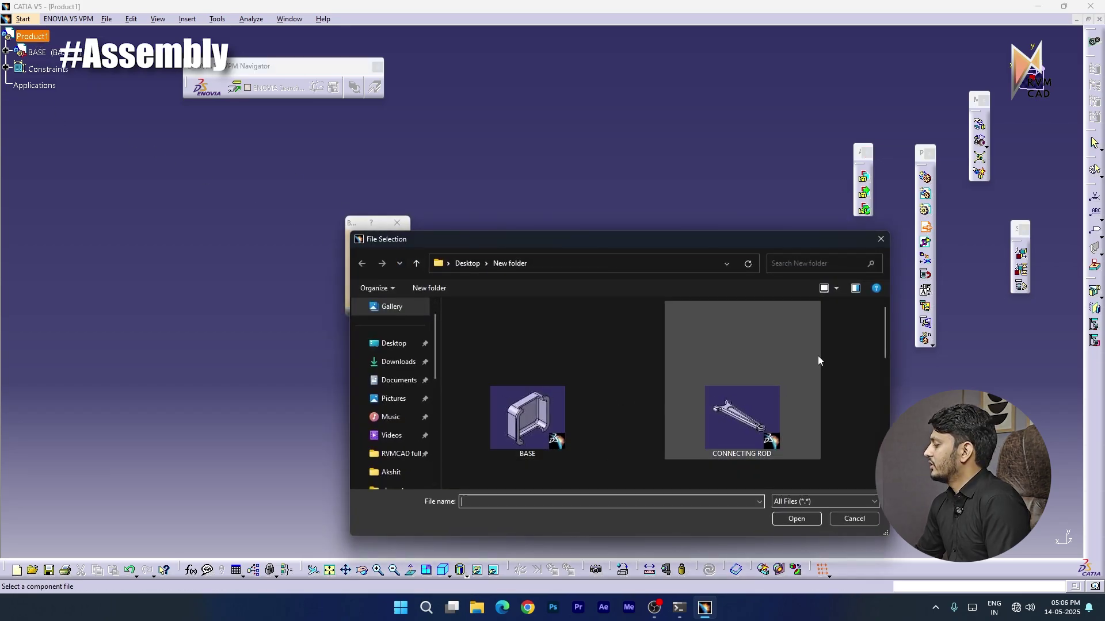
{"action": "left_click_drag", "start_coordinate": [885, 350], "coordinate": [869, 453]}
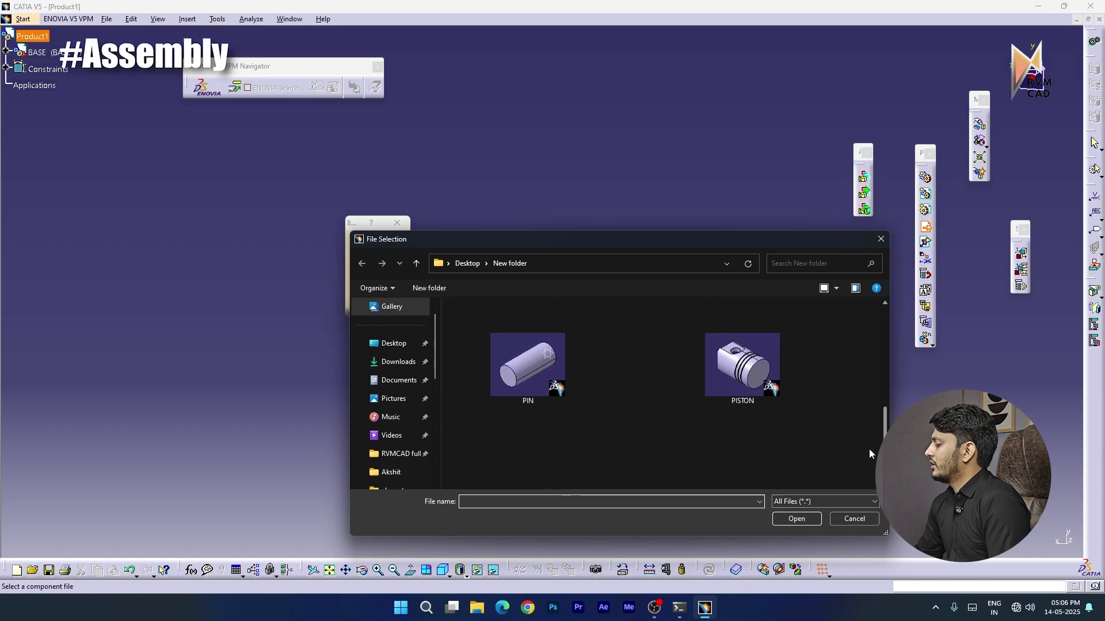
{"action": "scroll", "coordinate": [864, 474], "scroll_direction": "up", "scroll_amount": 2}
{"action": "scroll", "coordinate": [861, 488], "scroll_direction": "up", "scroll_amount": 3}
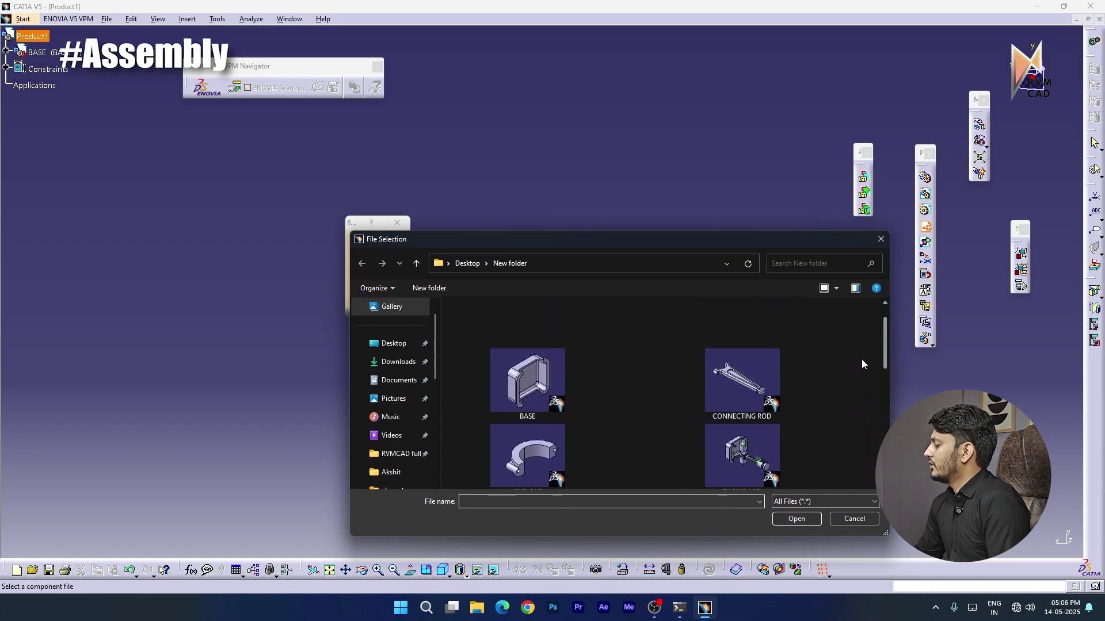
{"action": "scroll", "coordinate": [861, 371], "scroll_direction": "down", "scroll_amount": 3}
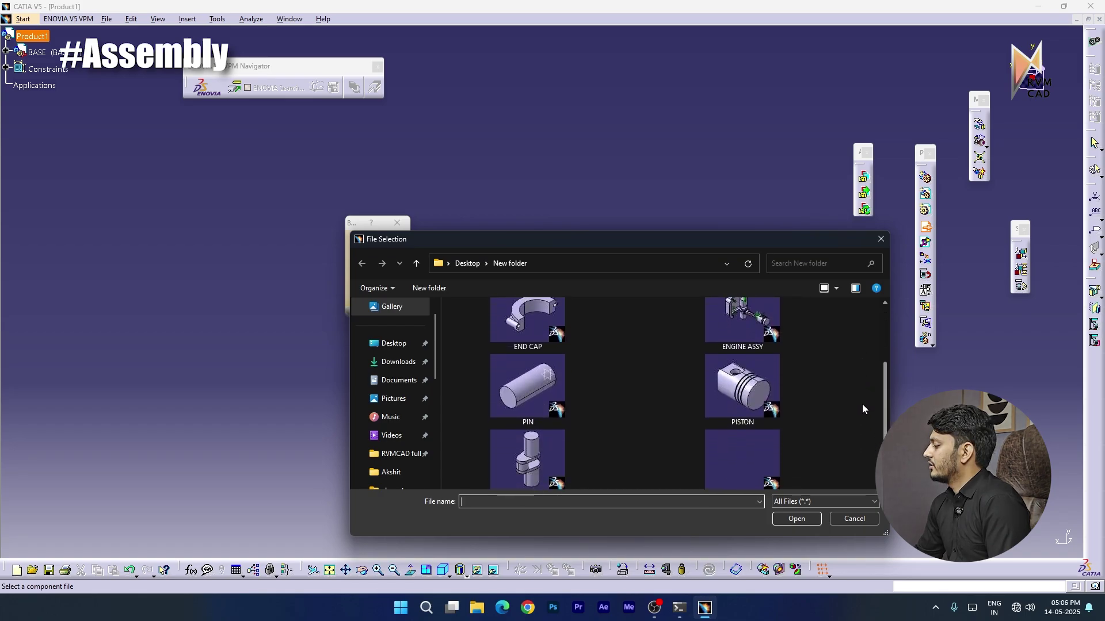
{"action": "double_click", "coordinate": [742, 455]}
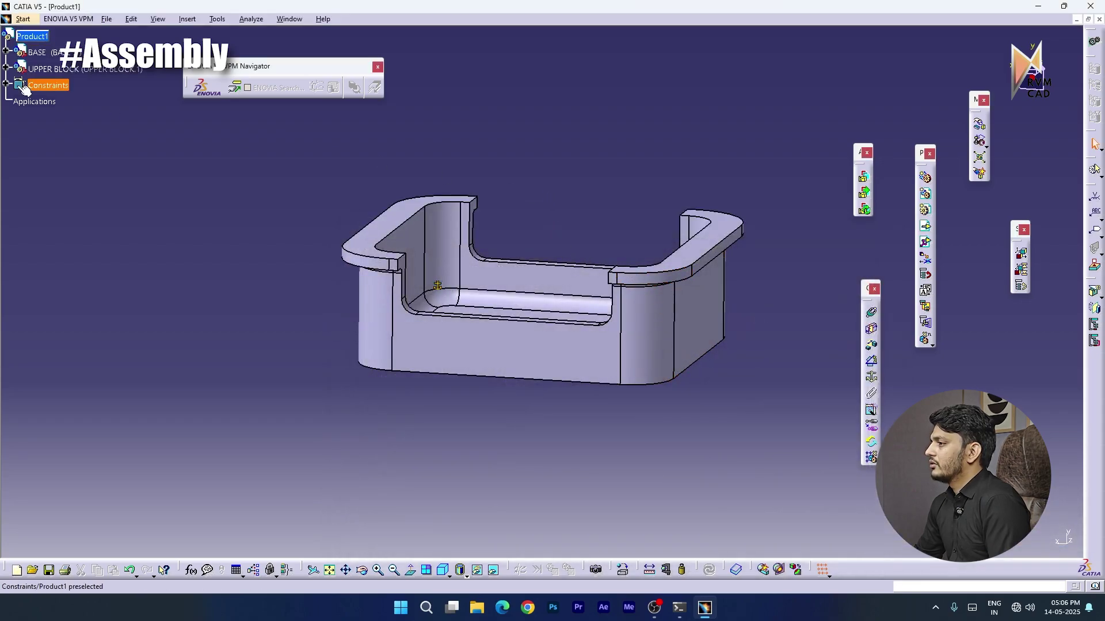
Expand UPPER BLOCK down to its imported body in the tree and unhide the Imported1 solid
{"action": "left_click", "coordinate": [6, 68]}
{"action": "left_click", "coordinate": [18, 84]}
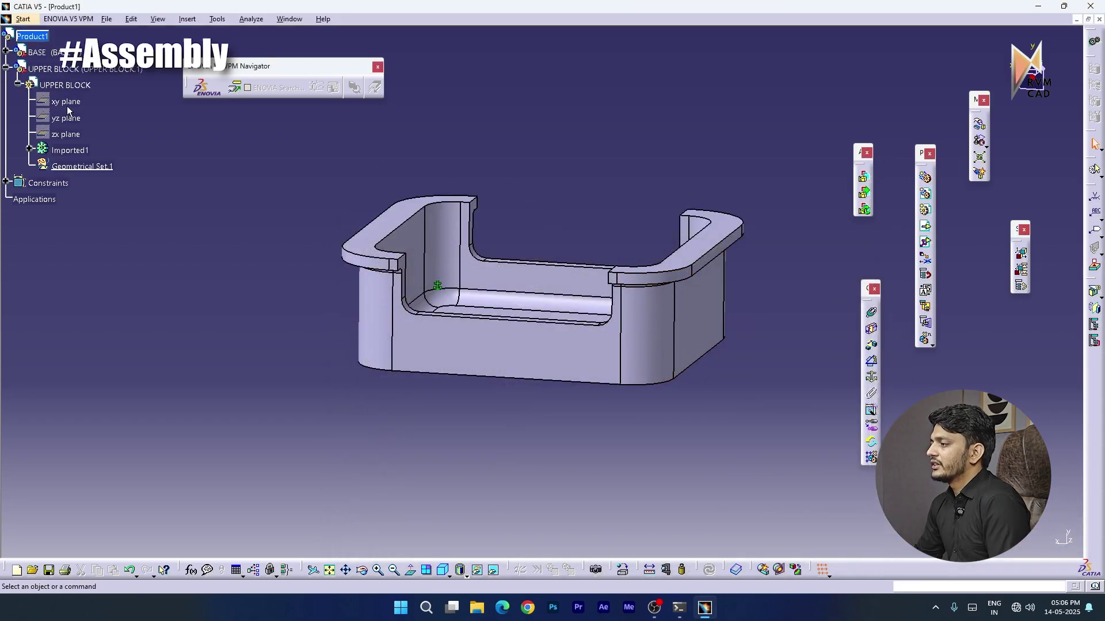
{"action": "left_click", "coordinate": [29, 149]}
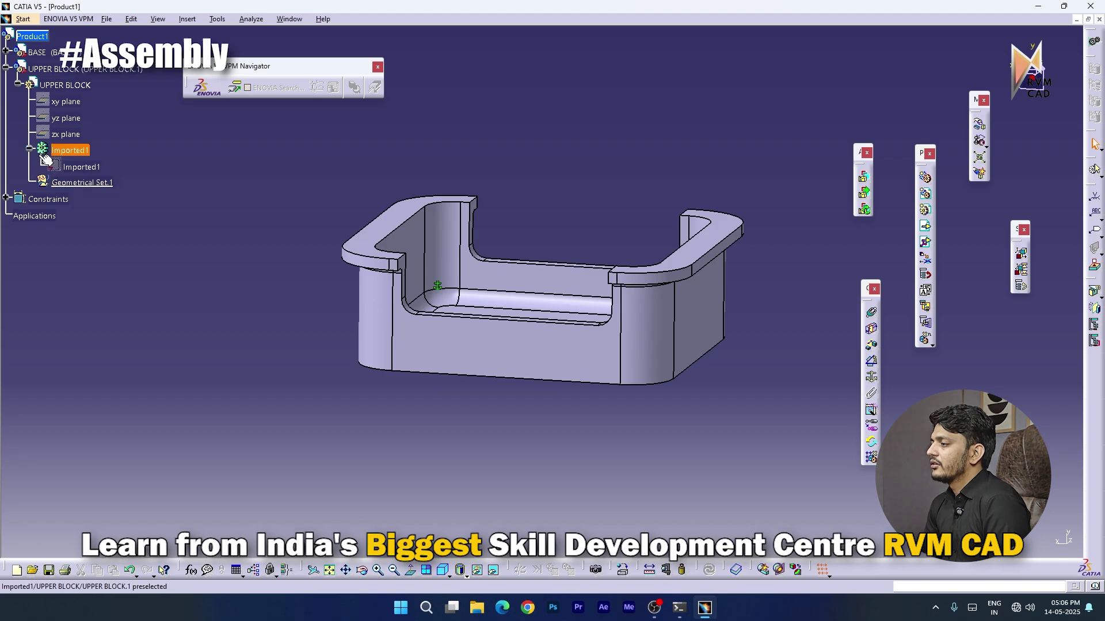
{"action": "right_click", "coordinate": [70, 166]}
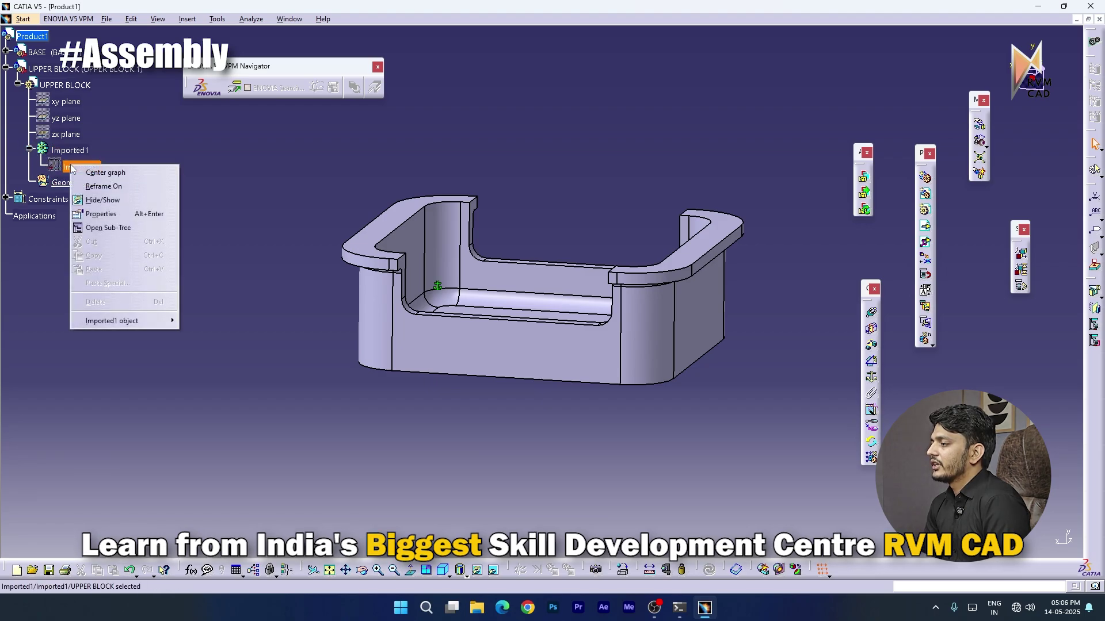
{"action": "left_click", "coordinate": [122, 199]}
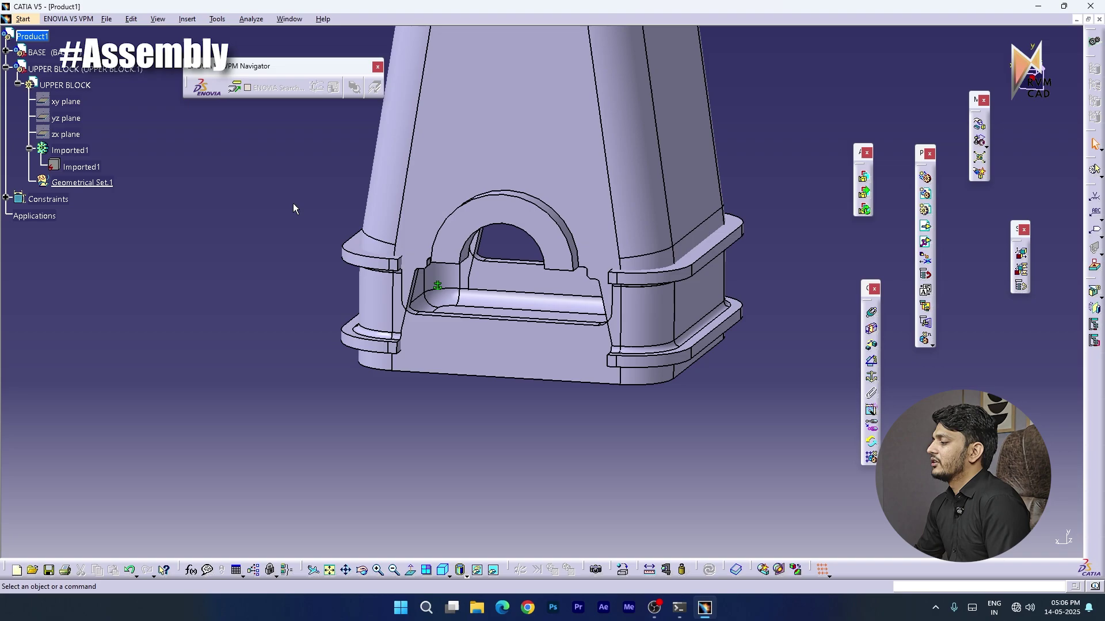
Collapse the UPPER BLOCK branch in the specification tree
{"action": "middle_click_drag", "start_coordinate": [294, 208], "coordinate": [172, 288]}
{"action": "scroll", "coordinate": [279, 306], "scroll_direction": "up", "scroll_amount": 2}
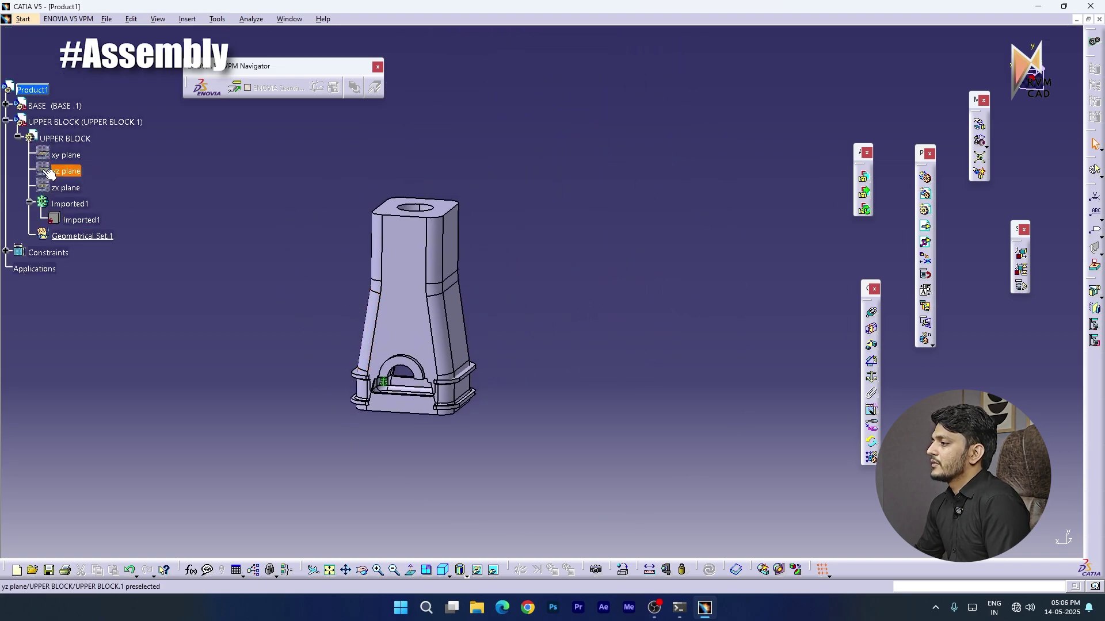
{"action": "left_click", "coordinate": [5, 121]}
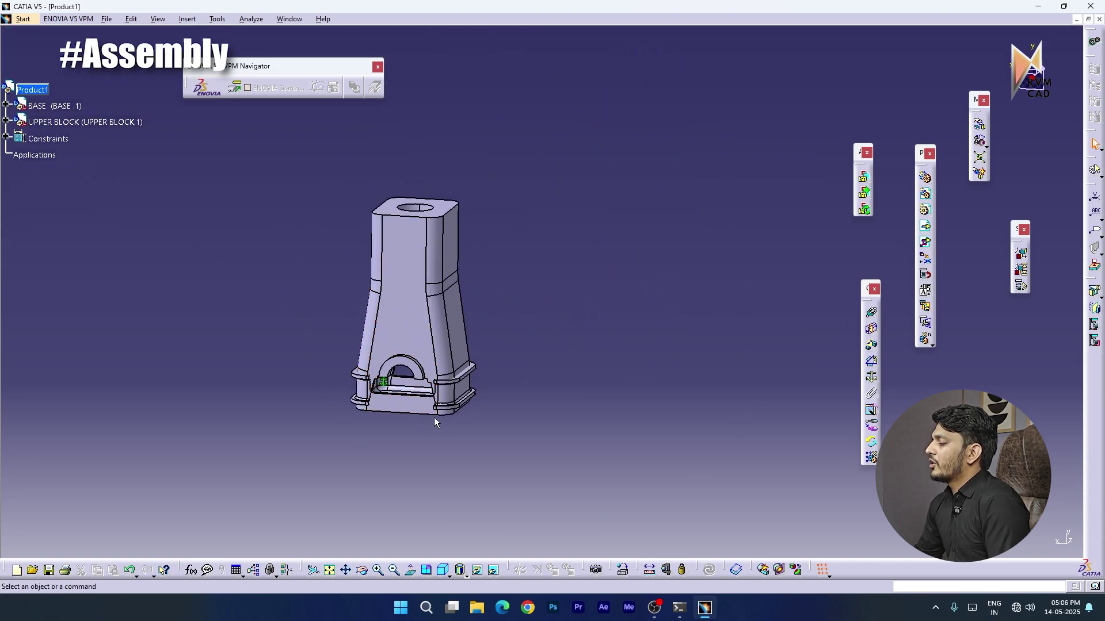
{"action": "middle_click_drag", "start_coordinate": [434, 416], "coordinate": [474, 292]}
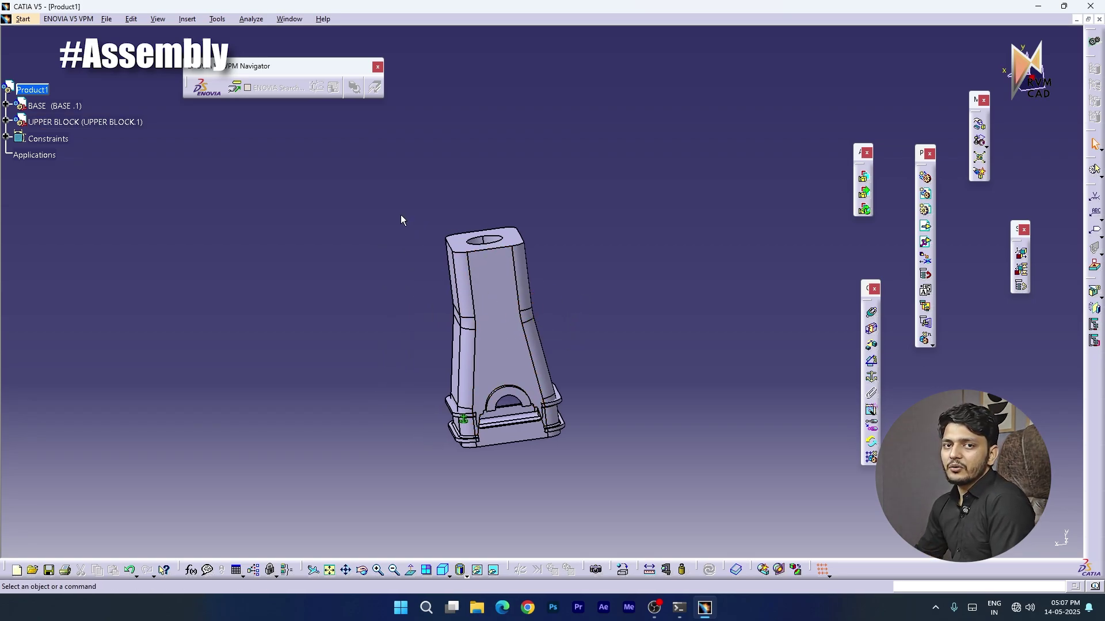
{"action": "left_click", "coordinate": [984, 144]}
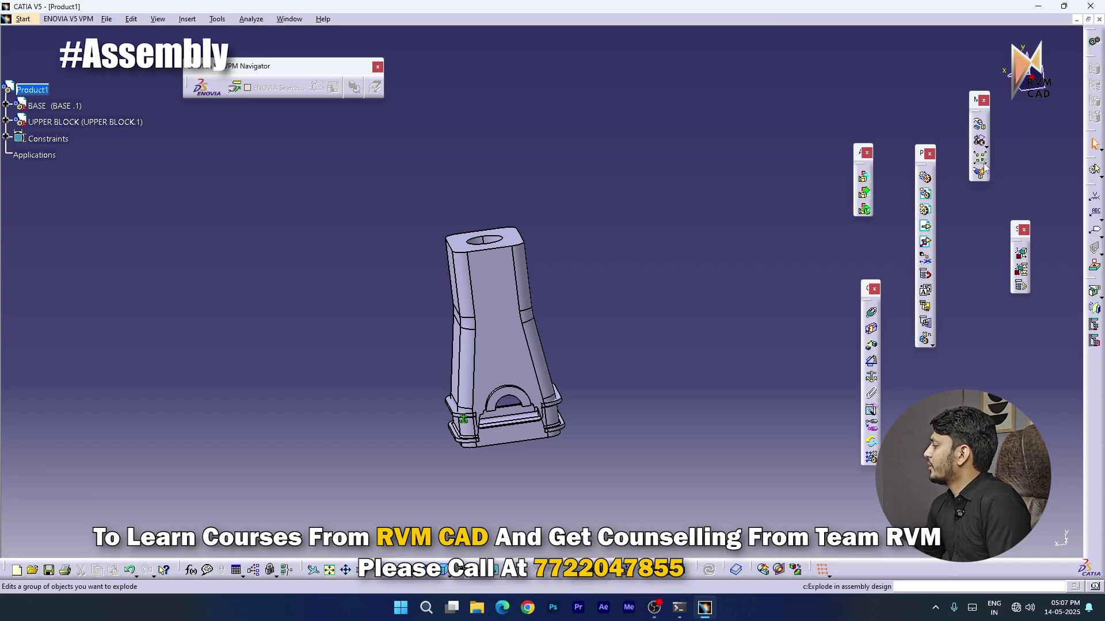
{"action": "left_click", "coordinate": [984, 168]}
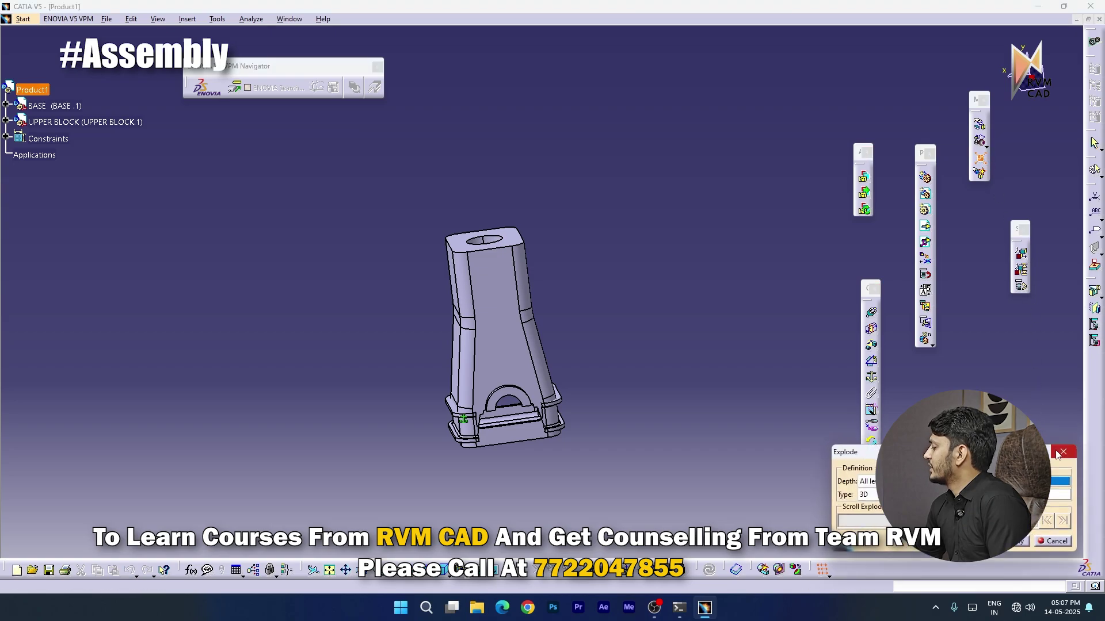
{"action": "left_click", "coordinate": [1058, 454]}
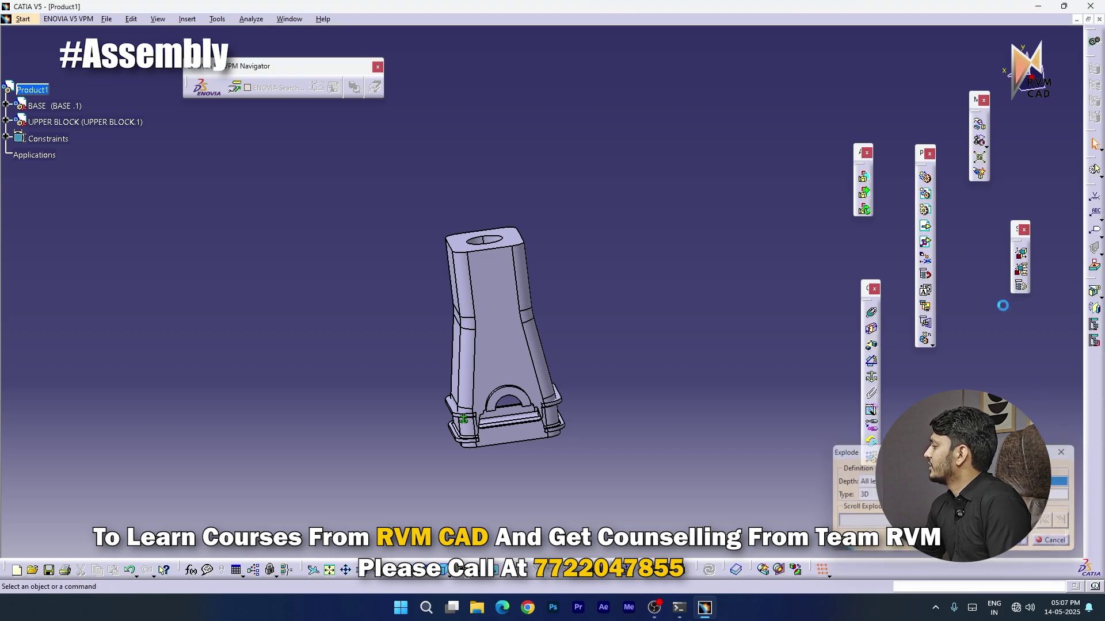
{"action": "left_click", "coordinate": [981, 175]}
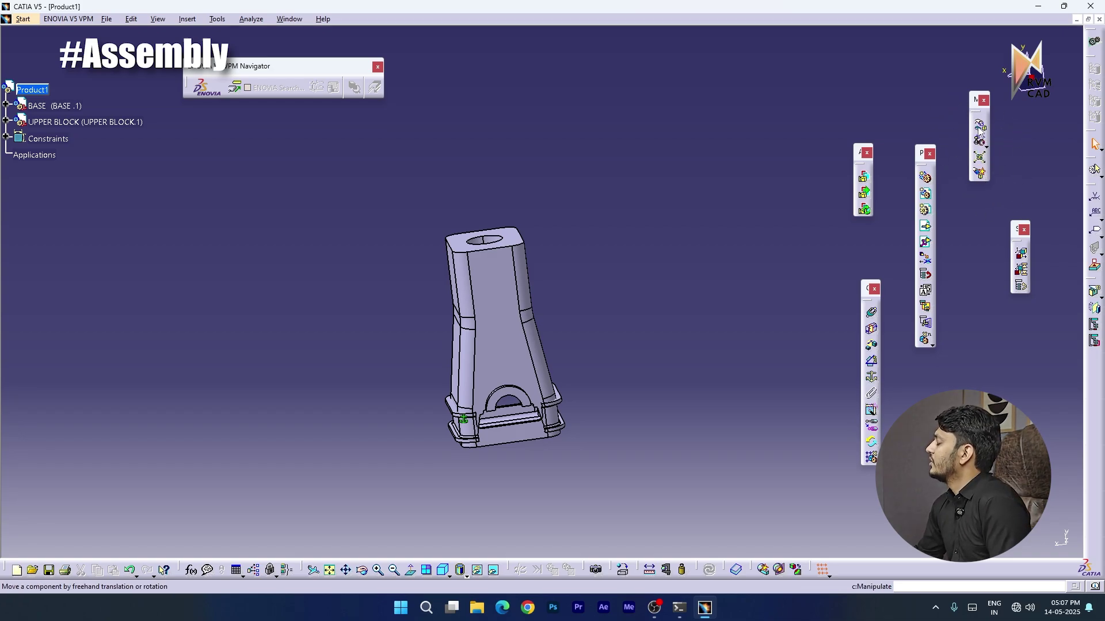
Move UPPER BLOCK vertically along its bore axis with Manipulate until it is well clear above BASE
{"action": "left_click", "coordinate": [979, 130]}
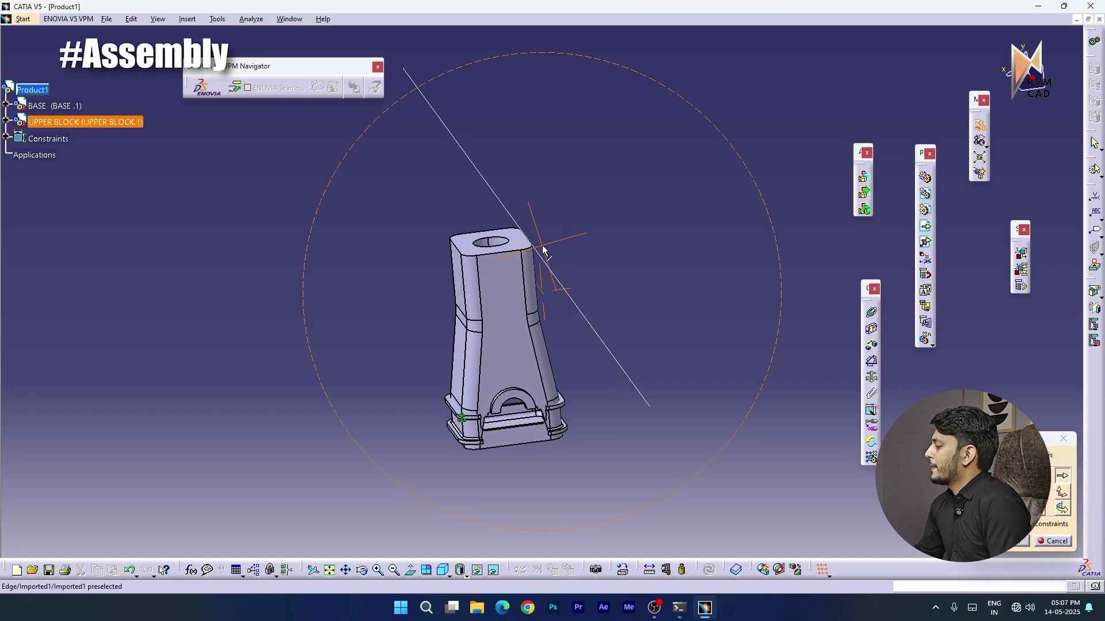
{"action": "left_click", "coordinate": [498, 250]}
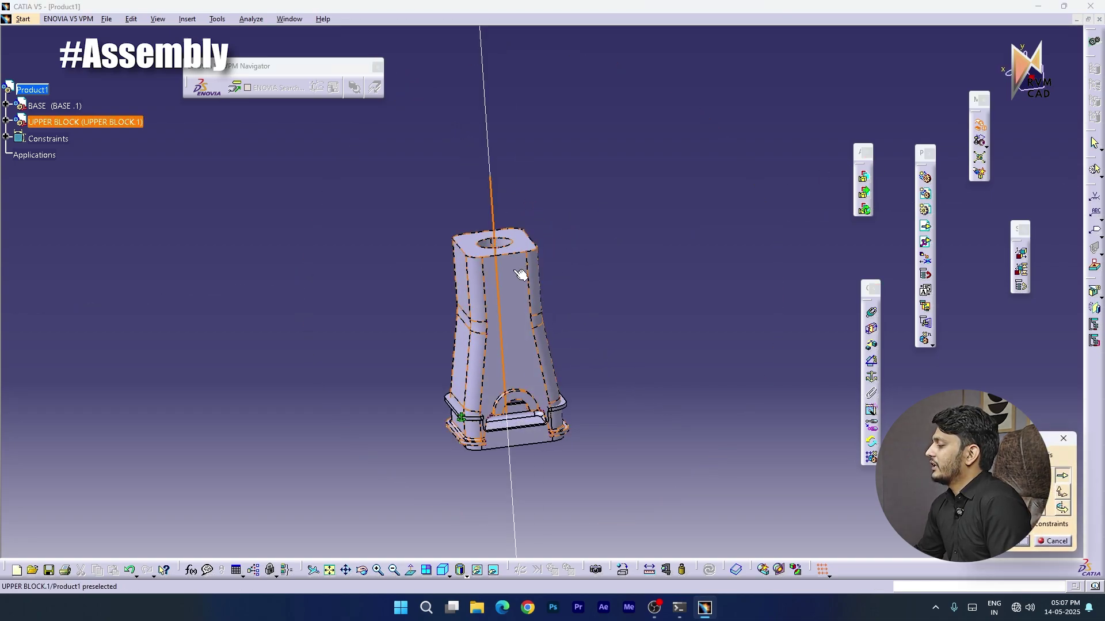
{"action": "left_click_drag", "start_coordinate": [515, 277], "coordinate": [513, 141]}
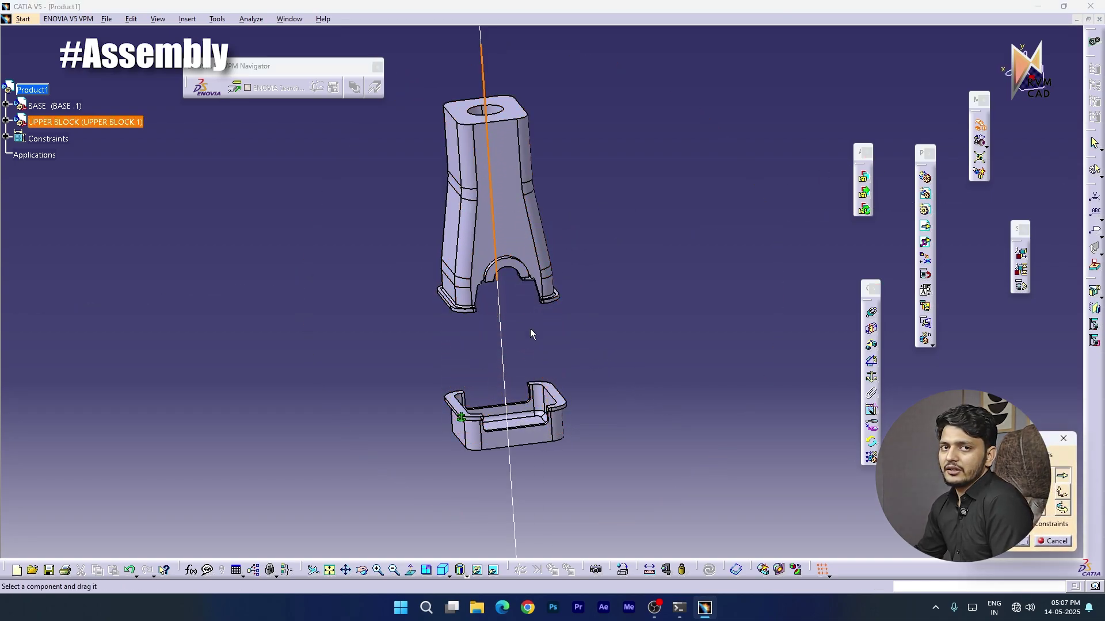
{"action": "left_click", "coordinate": [1015, 542]}
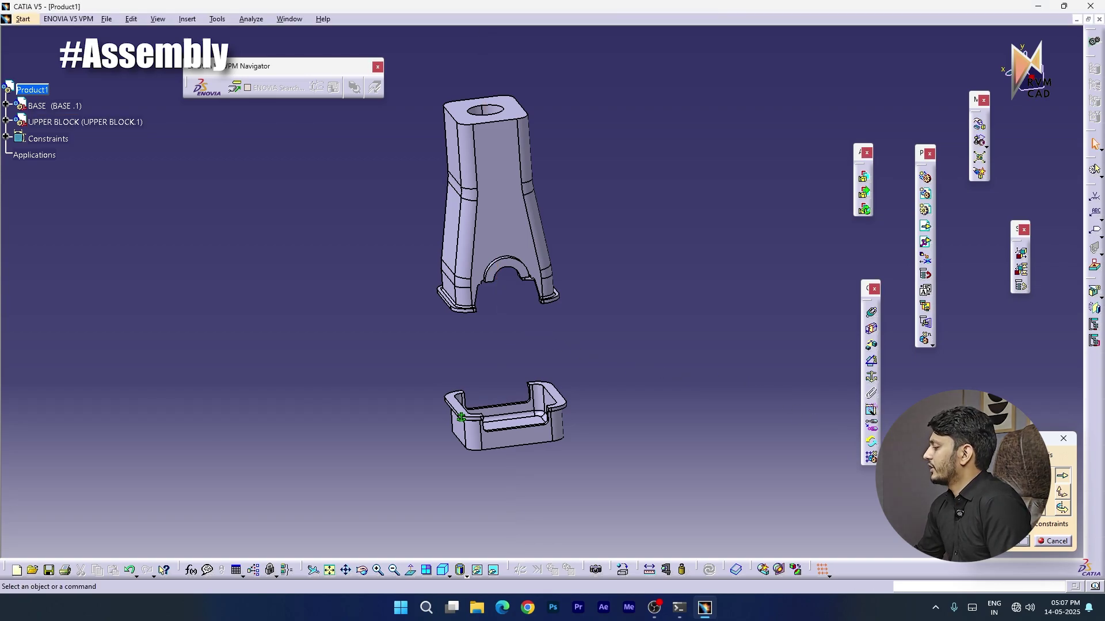
Add a contact constraint between the underside of UPPER BLOCK's bottom flange and the top face of BASE's flange, and update the assembly
{"action": "middle_click_drag", "start_coordinate": [475, 315], "coordinate": [402, 403]}
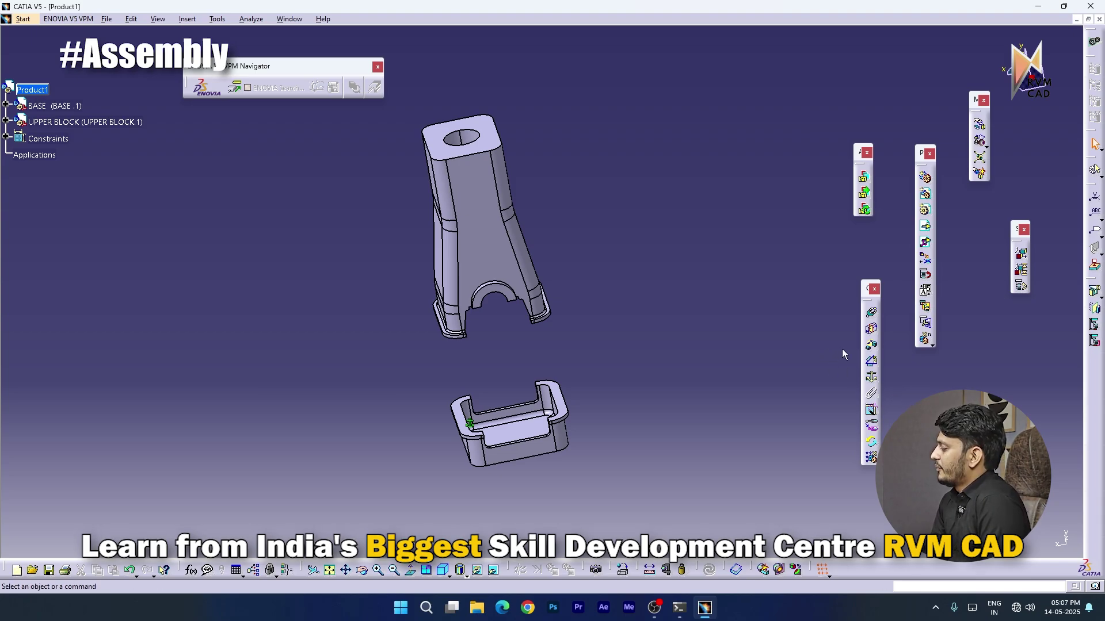
{"action": "middle_click_drag", "start_coordinate": [457, 323], "coordinate": [452, 469]}
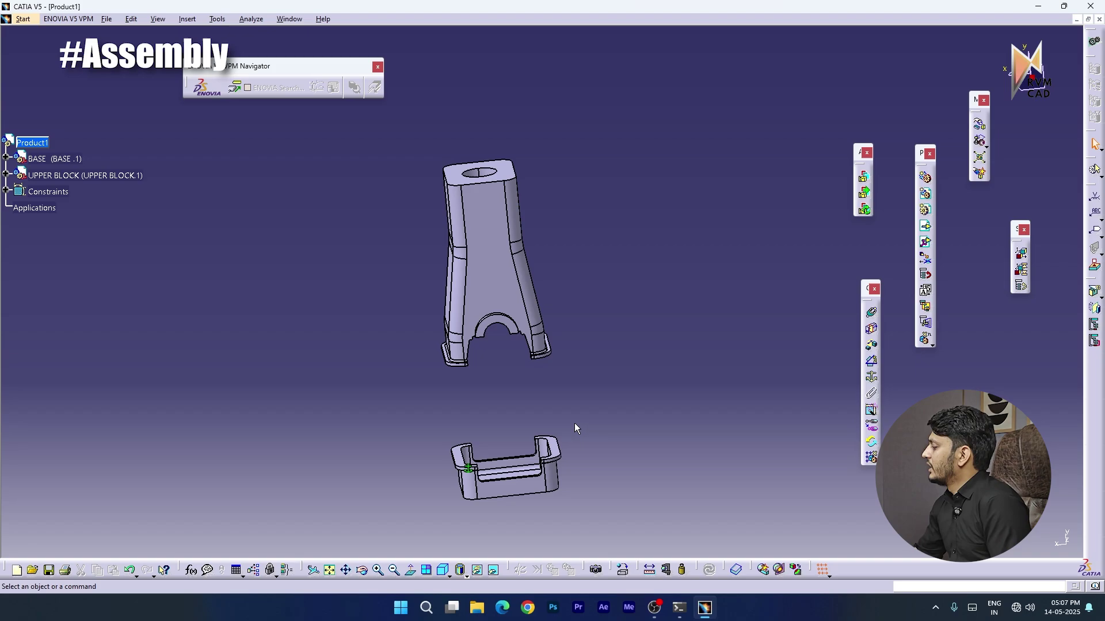
{"action": "left_click", "coordinate": [871, 332]}
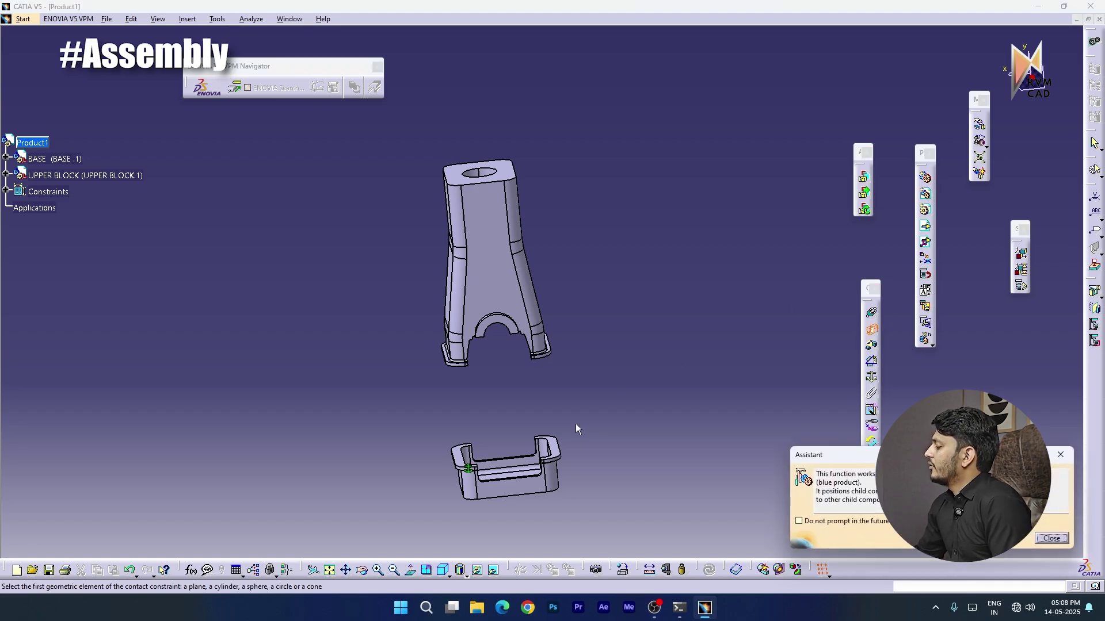
{"action": "middle_click_drag", "start_coordinate": [499, 399], "coordinate": [534, 264]}
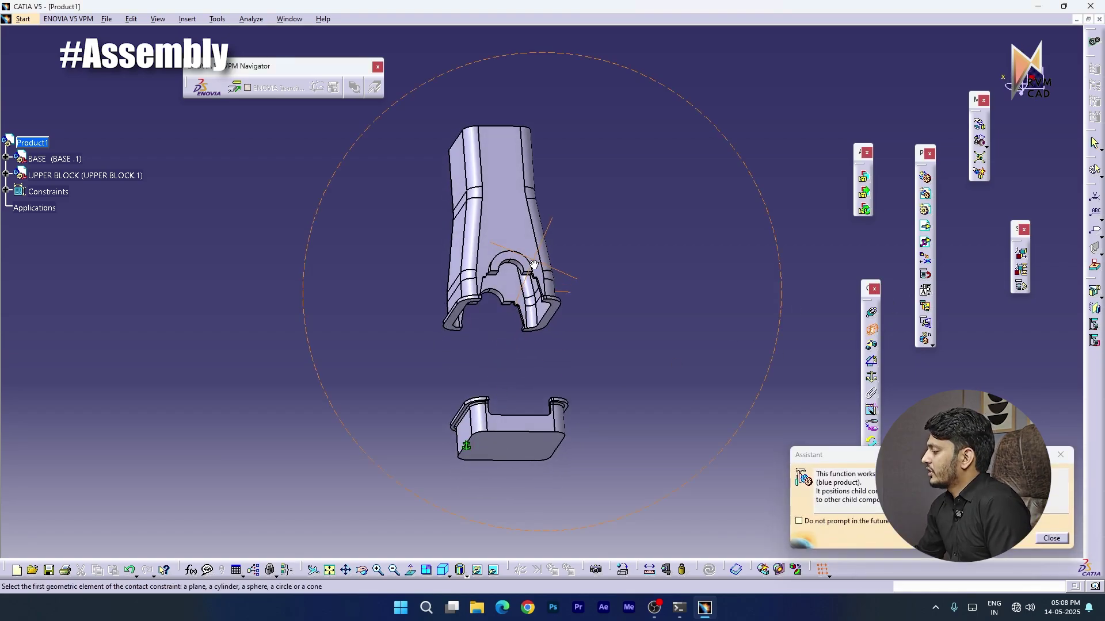
{"action": "left_click", "coordinate": [458, 312]}
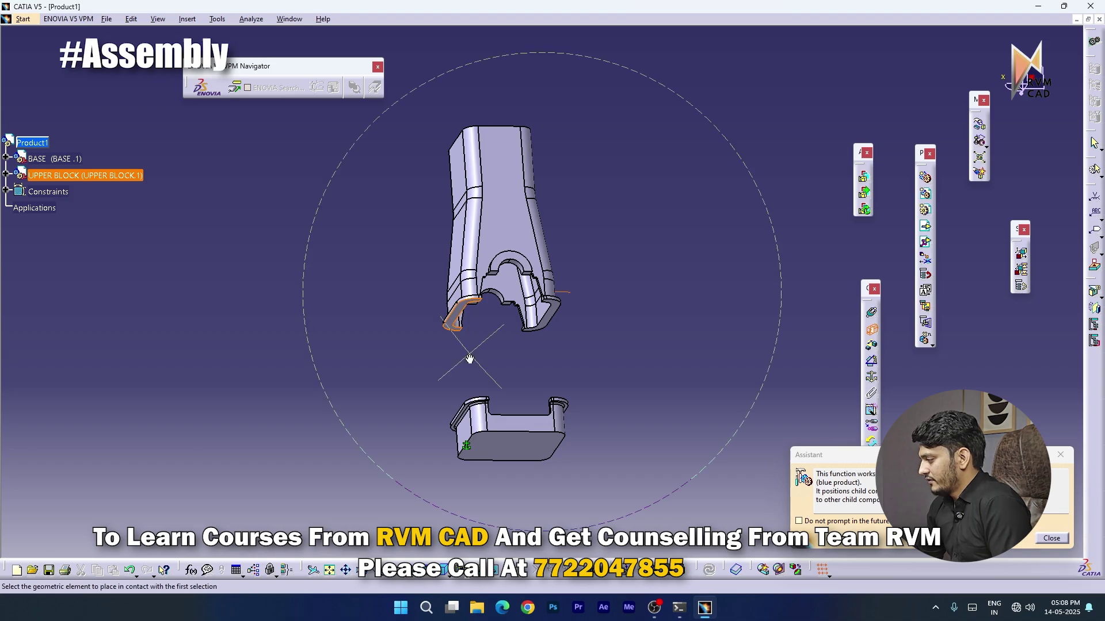
{"action": "middle_click_drag", "start_coordinate": [469, 359], "coordinate": [460, 437]}
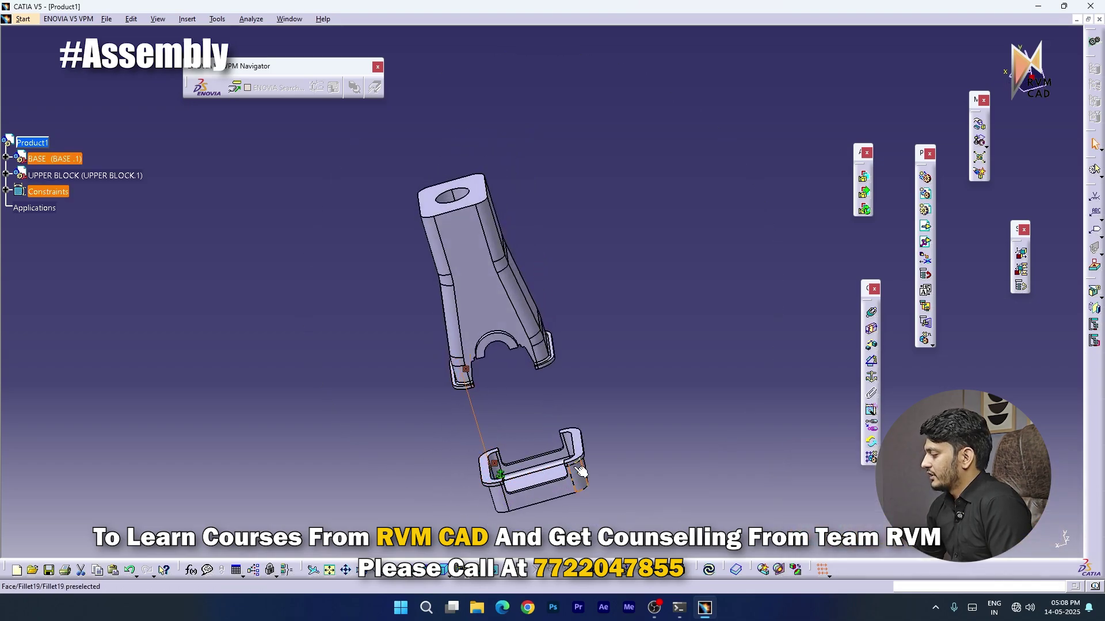
{"action": "middle_click_drag", "start_coordinate": [581, 471], "coordinate": [567, 214]}
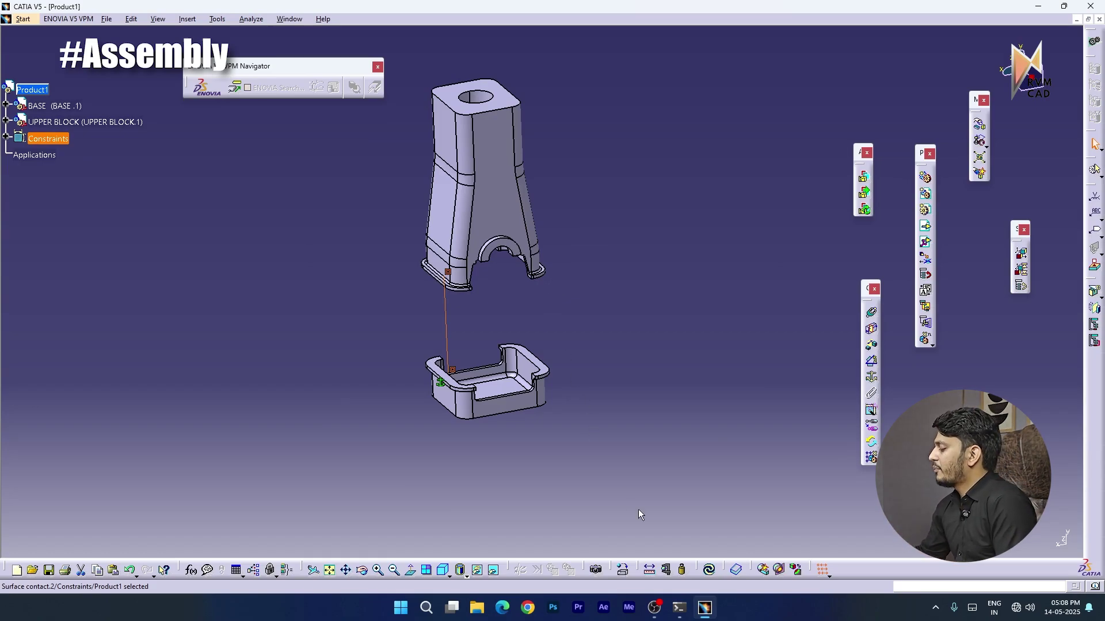
{"action": "left_click", "coordinate": [709, 571]}
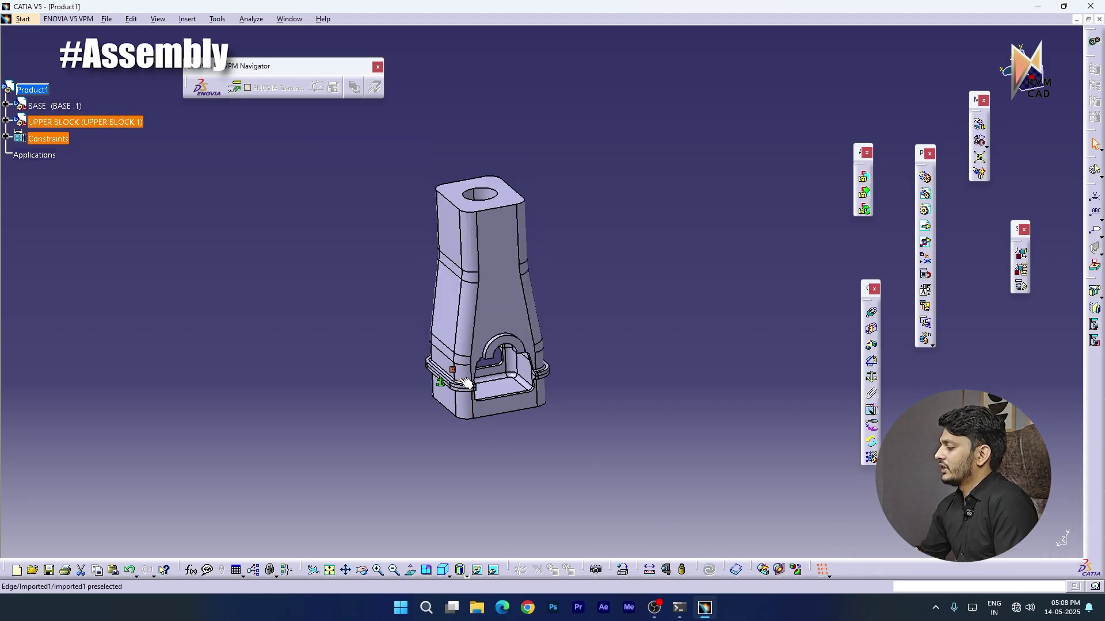
{"action": "middle_click_drag", "start_coordinate": [462, 409], "coordinate": [542, 303]}
{"action": "left_click", "coordinate": [741, 391]}
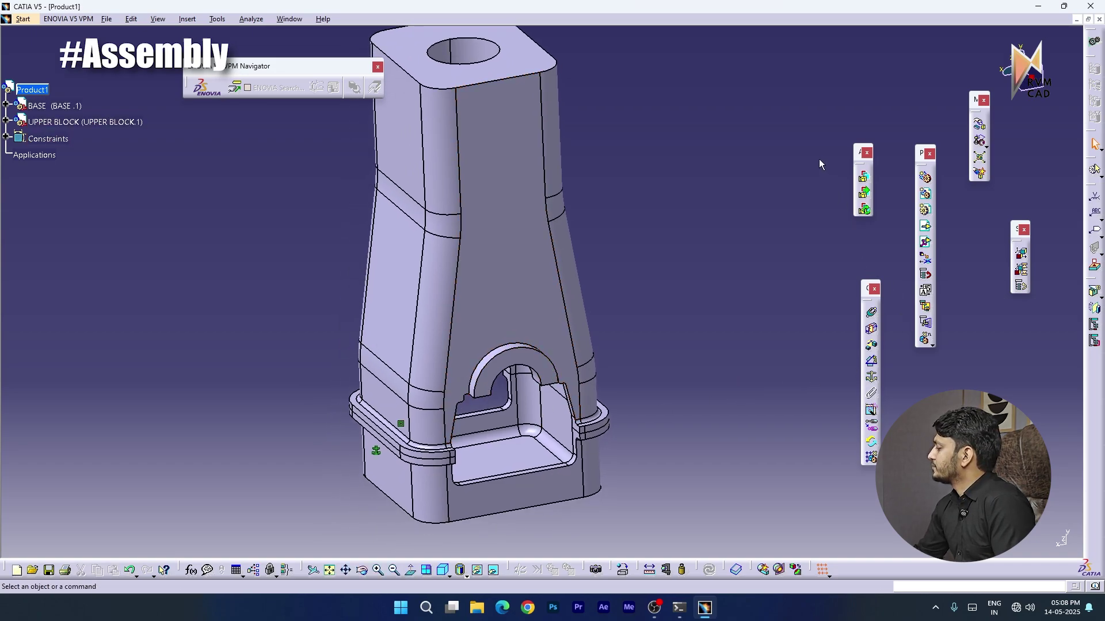
Slide UPPER BLOCK sideways off BASE with Manipulate, along the direction of its front top edge
{"action": "left_click", "coordinate": [872, 315]}
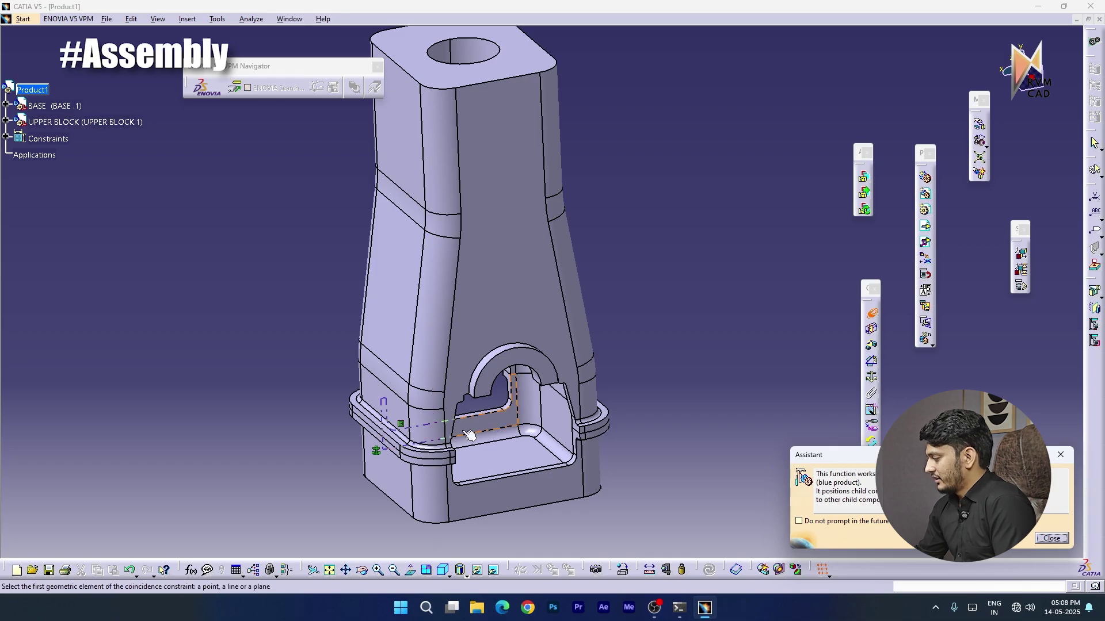
{"action": "left_click", "coordinate": [1070, 456]}
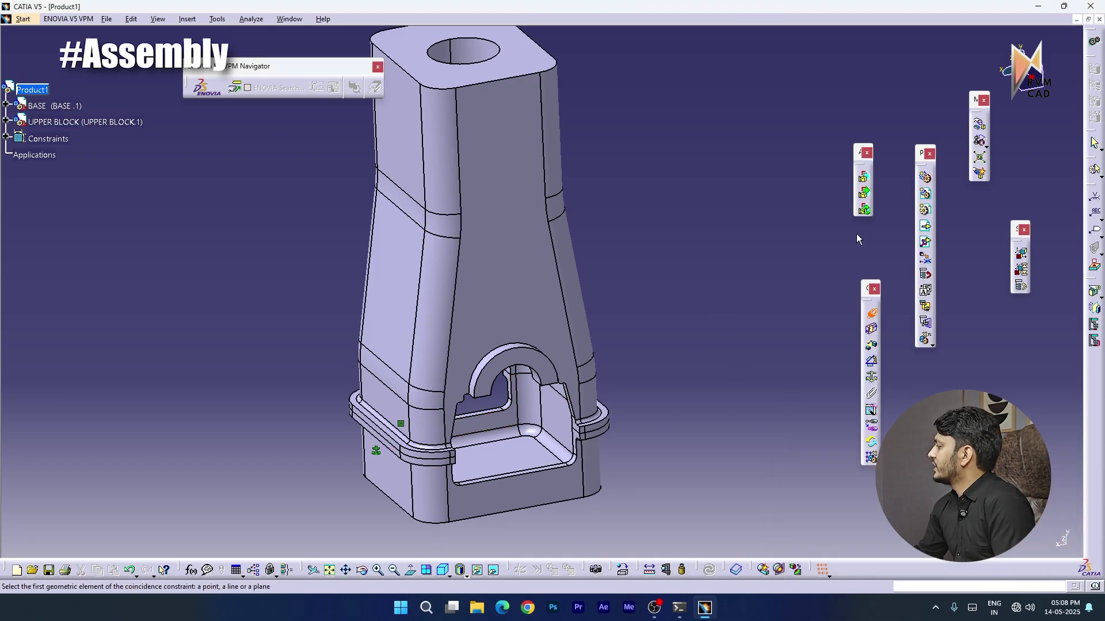
{"action": "left_click", "coordinate": [980, 125]}
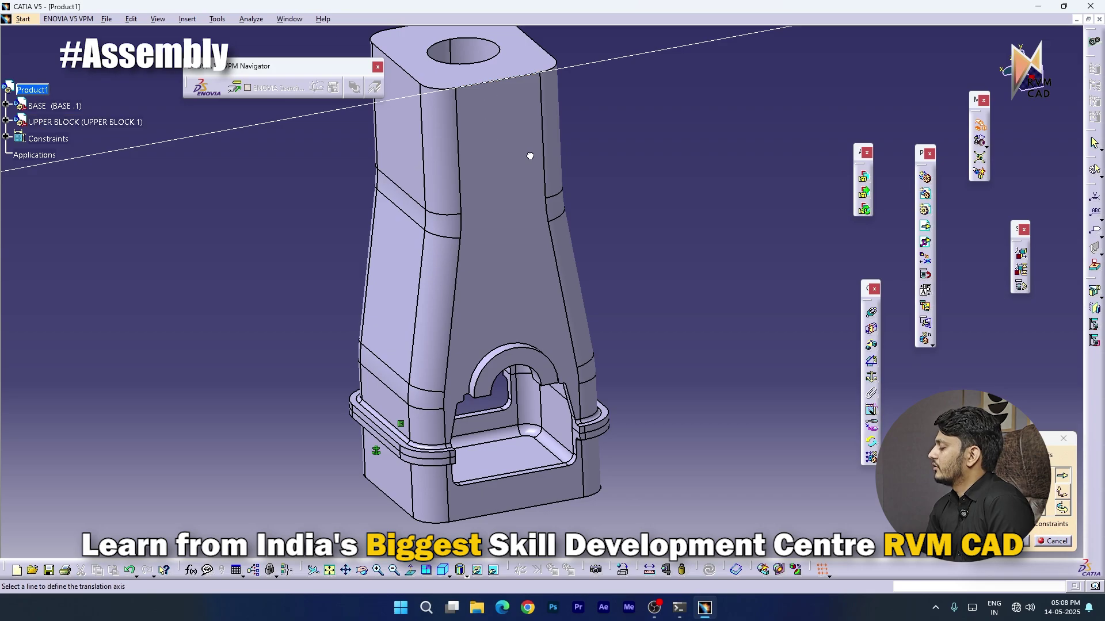
{"action": "left_click", "coordinate": [1062, 475]}
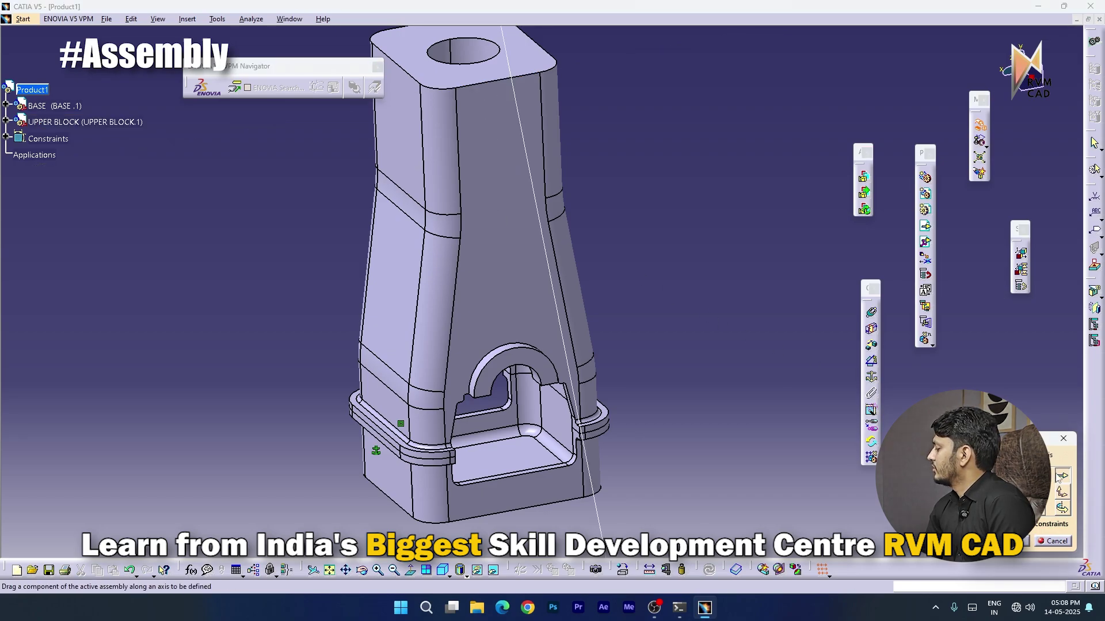
{"action": "left_click_drag", "start_coordinate": [496, 85], "coordinate": [692, 84]}
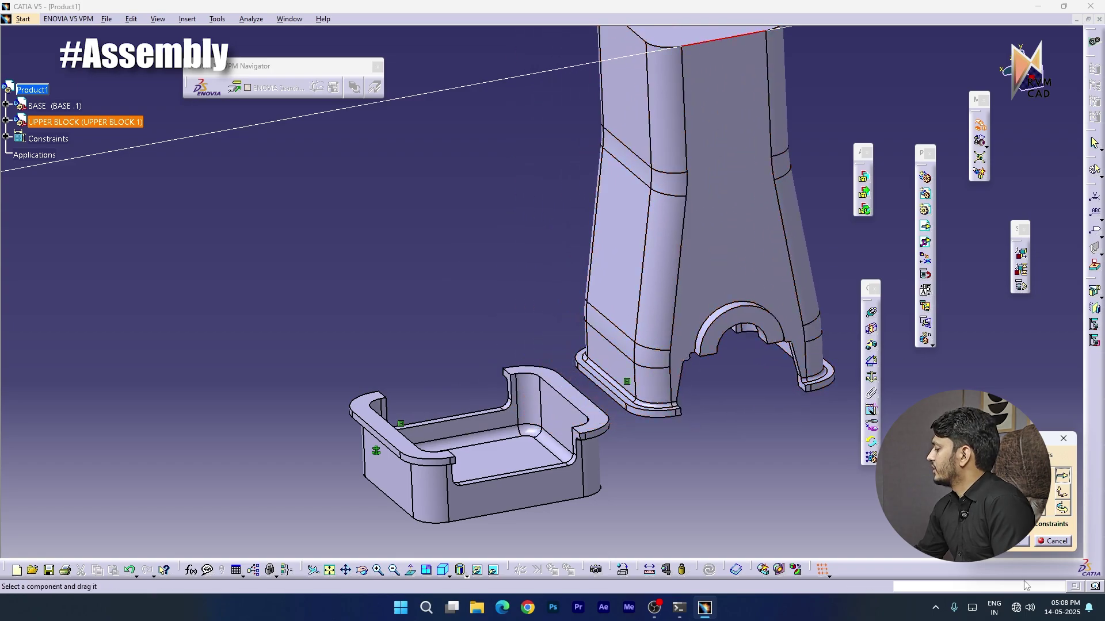
{"action": "left_click", "coordinate": [1017, 542]}
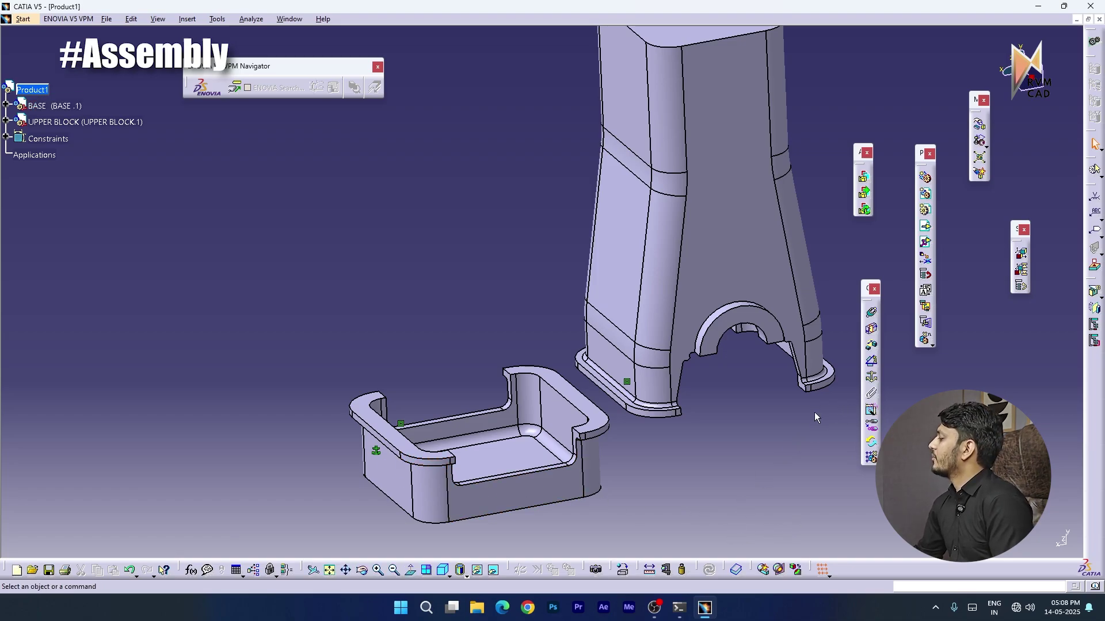
Add a coincidence constraint between the axes of the matching rounded flange corners left of the arched opening on UPPER BLOCK and BASE
{"action": "left_click", "coordinate": [870, 316]}
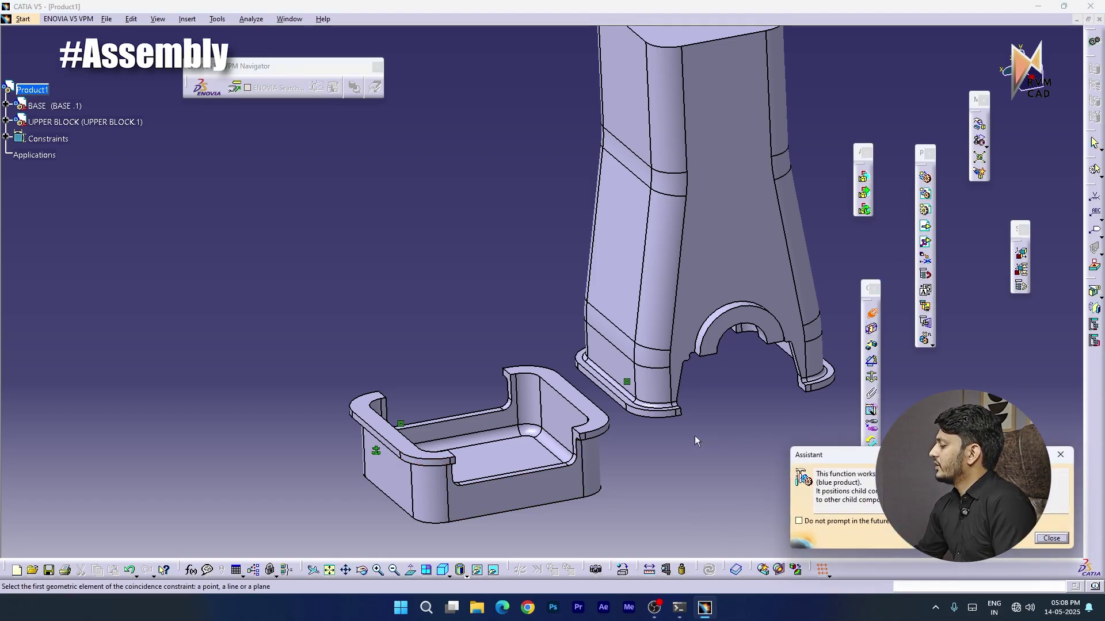
{"action": "left_click", "coordinate": [429, 463]}
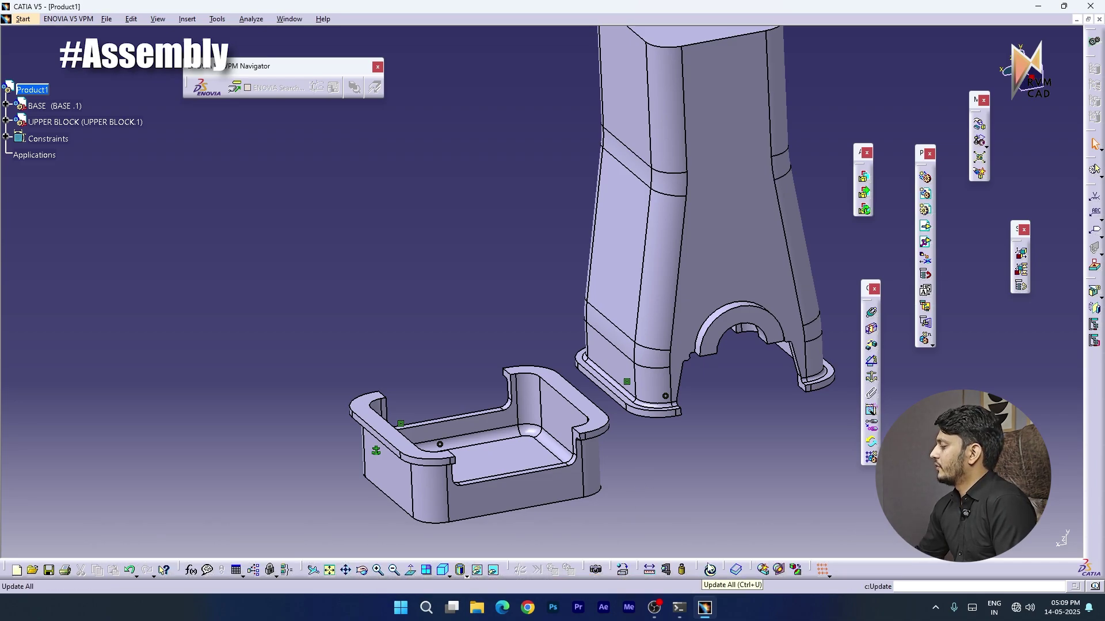
{"action": "middle_click_drag", "start_coordinate": [778, 350], "coordinate": [708, 378]}
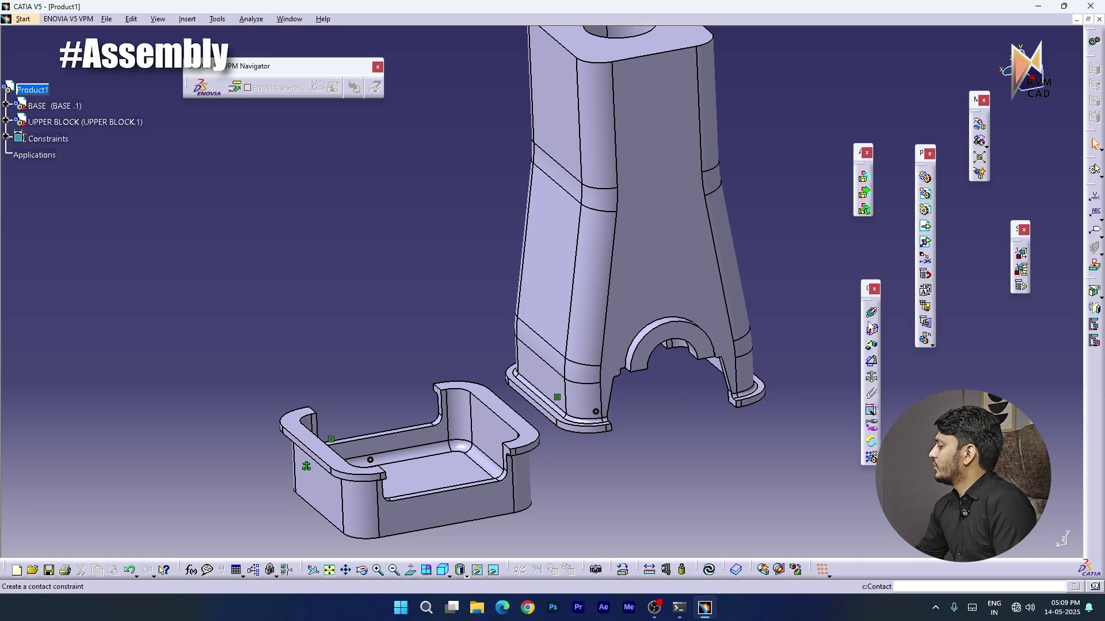
Add a coincidence constraint between the flange corner axes right of the arched opening on UPPER BLOCK and BASE, and update the assembly
{"action": "left_click", "coordinate": [871, 312]}
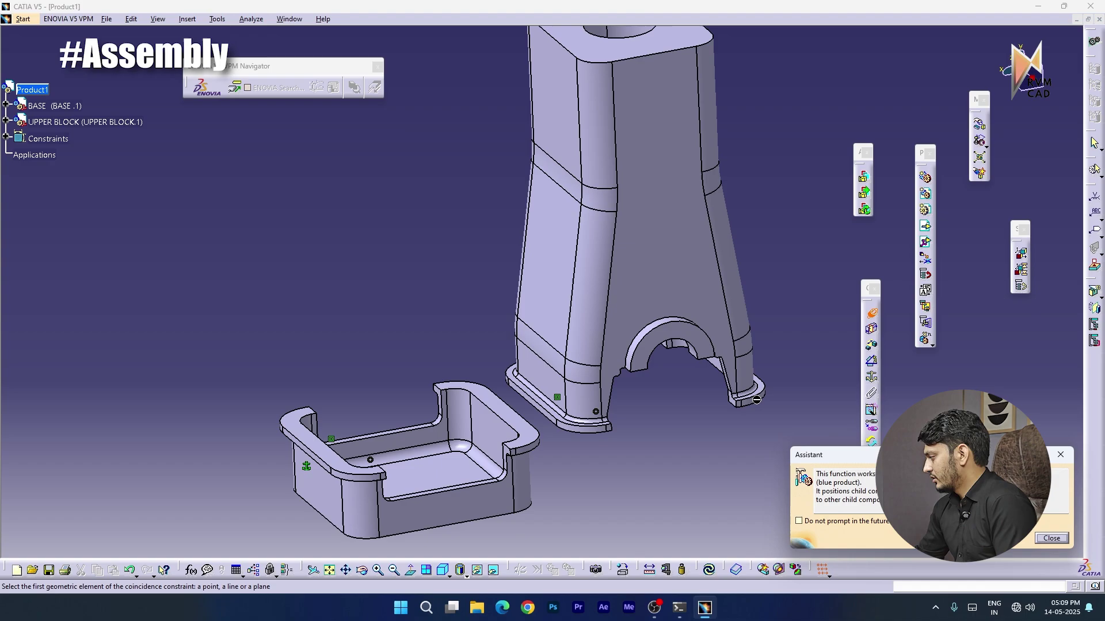
{"action": "left_click", "coordinate": [757, 399]}
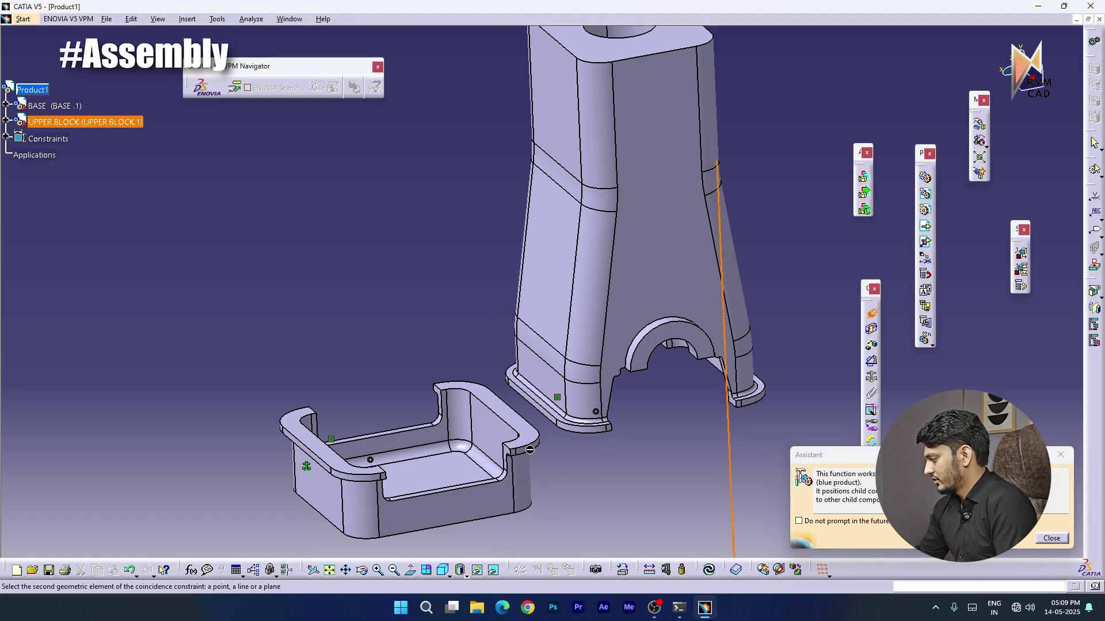
{"action": "left_click", "coordinate": [538, 443]}
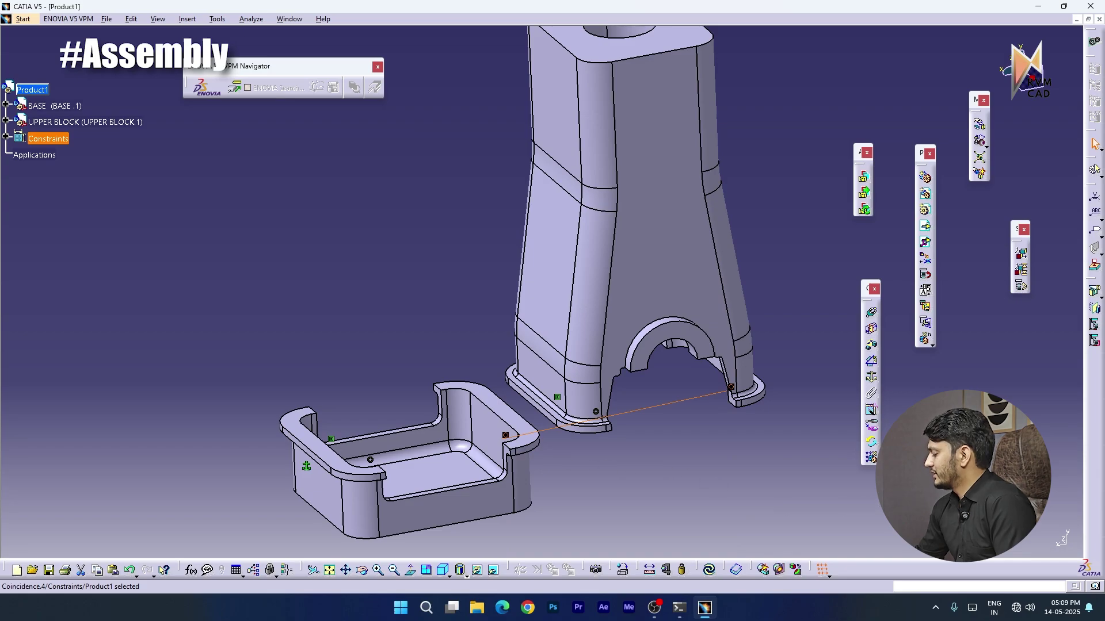
{"action": "left_click", "coordinate": [709, 569]}
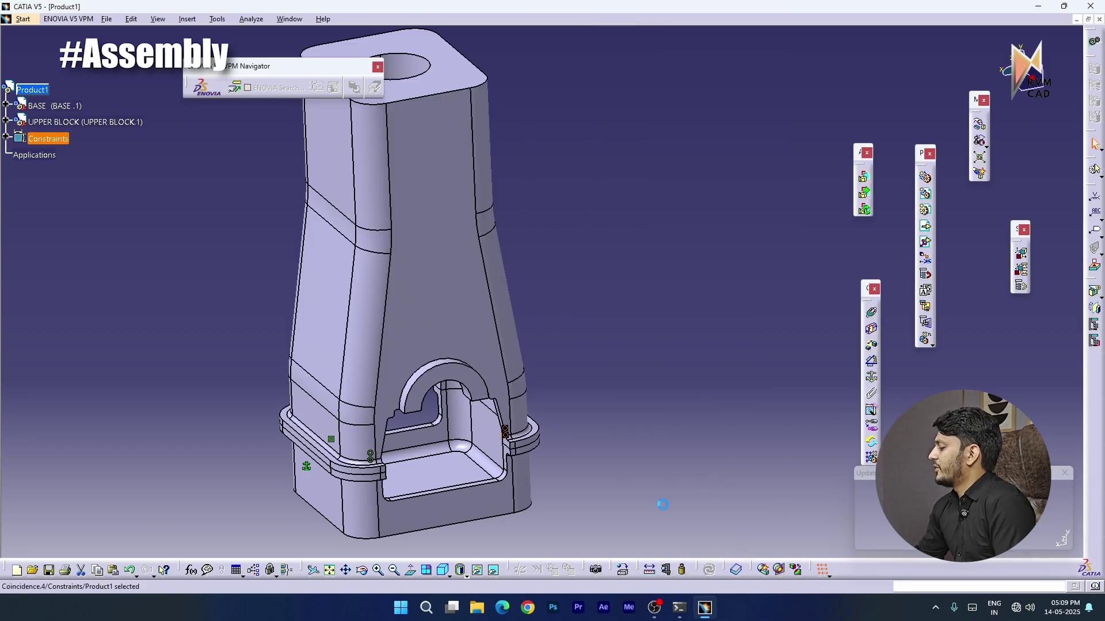
{"action": "middle_click_drag", "start_coordinate": [367, 350], "coordinate": [670, 366]}
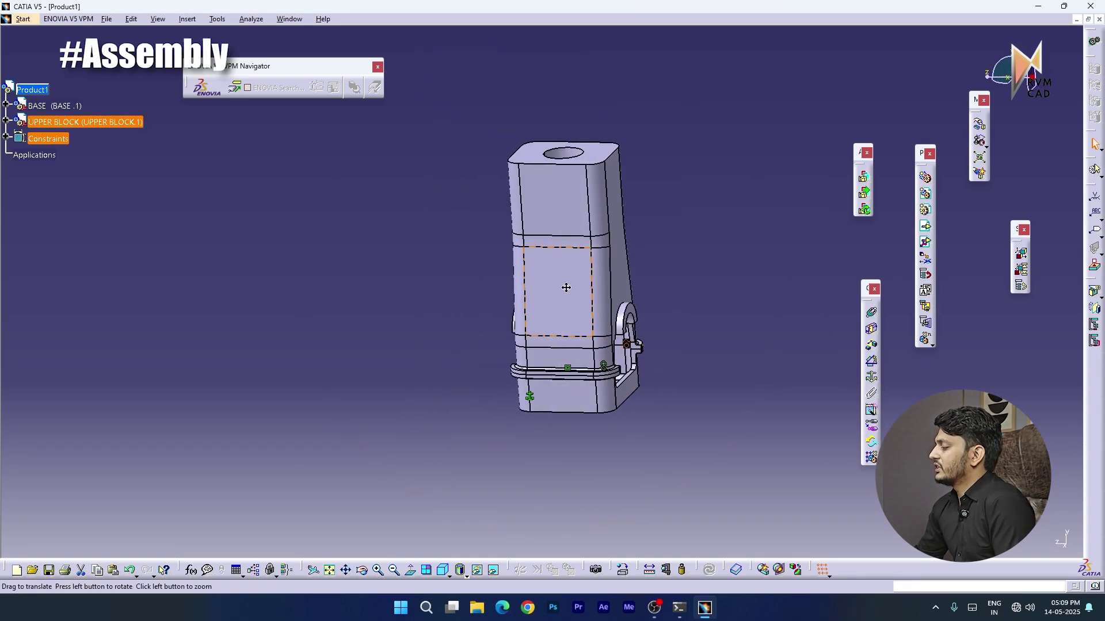
{"action": "middle_click_drag", "start_coordinate": [565, 287], "coordinate": [593, 313]}
{"action": "middle_click_drag", "start_coordinate": [529, 334], "coordinate": [727, 338]}
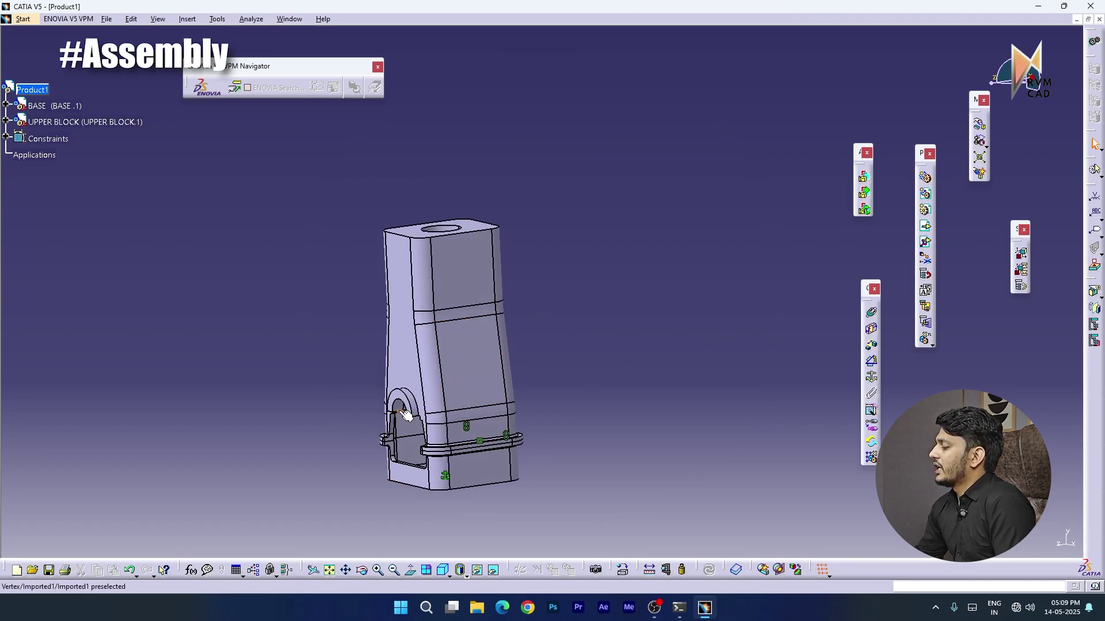
Insert the existing component ROTATING PIN into Product1
{"action": "left_click", "coordinate": [925, 229]}
{"action": "left_click", "coordinate": [33, 91]}
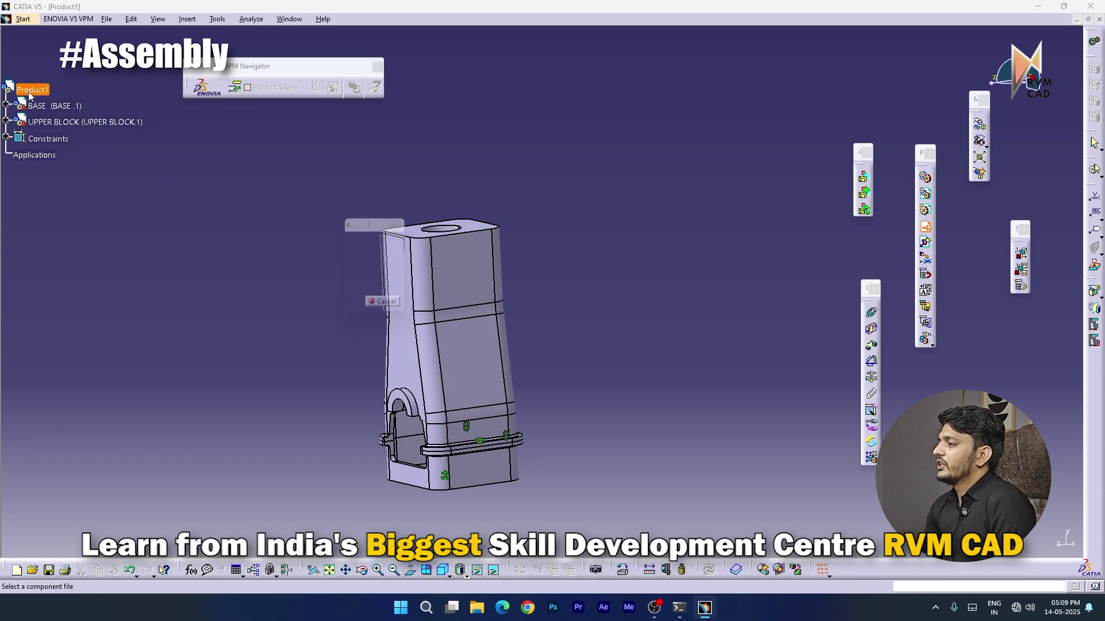
{"action": "left_click_drag", "start_coordinate": [886, 345], "coordinate": [885, 435]}
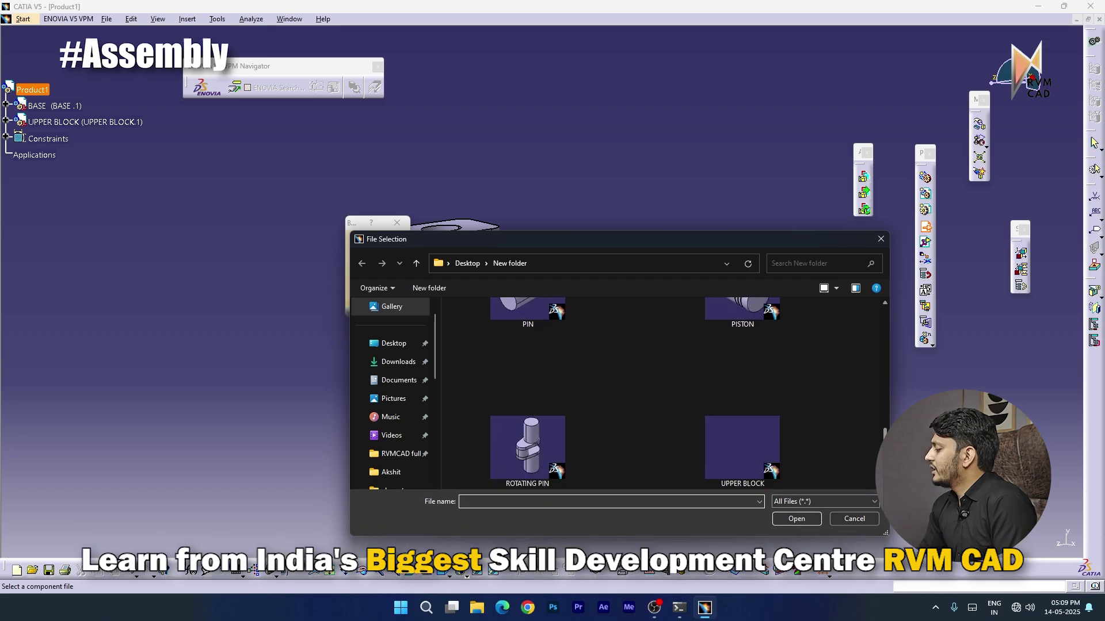
{"action": "left_click", "coordinate": [527, 449]}
{"action": "left_click", "coordinate": [802, 522]}
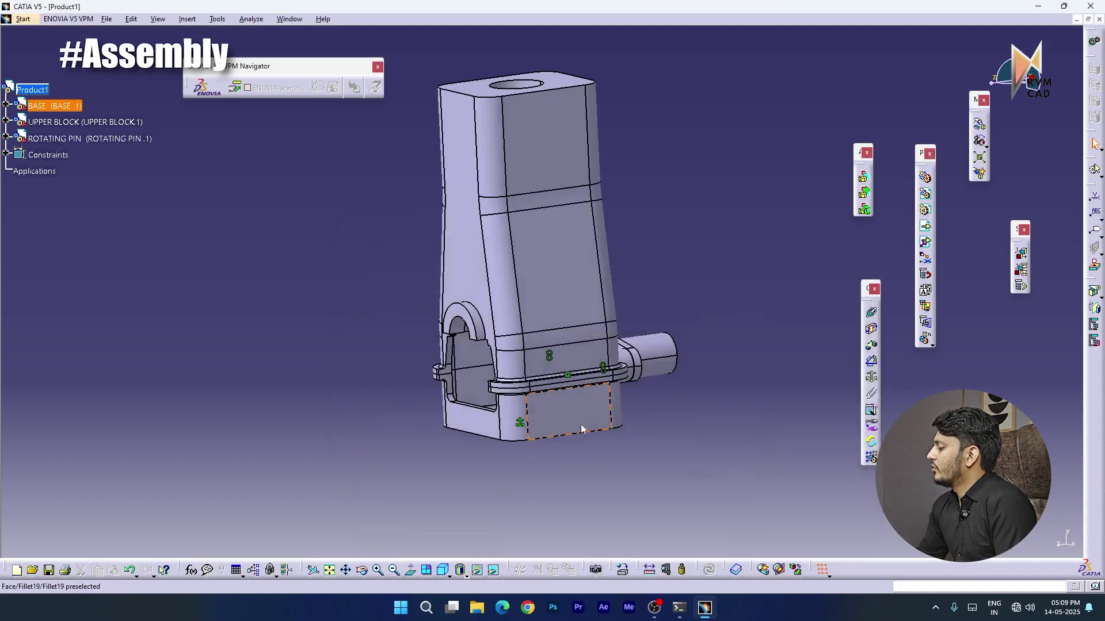
Add a coincidence constraint between the axes of ROTATING PIN's cylindrical shaft and UPPER BLOCK's arched opening, and update the assembly
{"action": "middle_click_drag", "start_coordinate": [591, 370], "coordinate": [736, 423]}
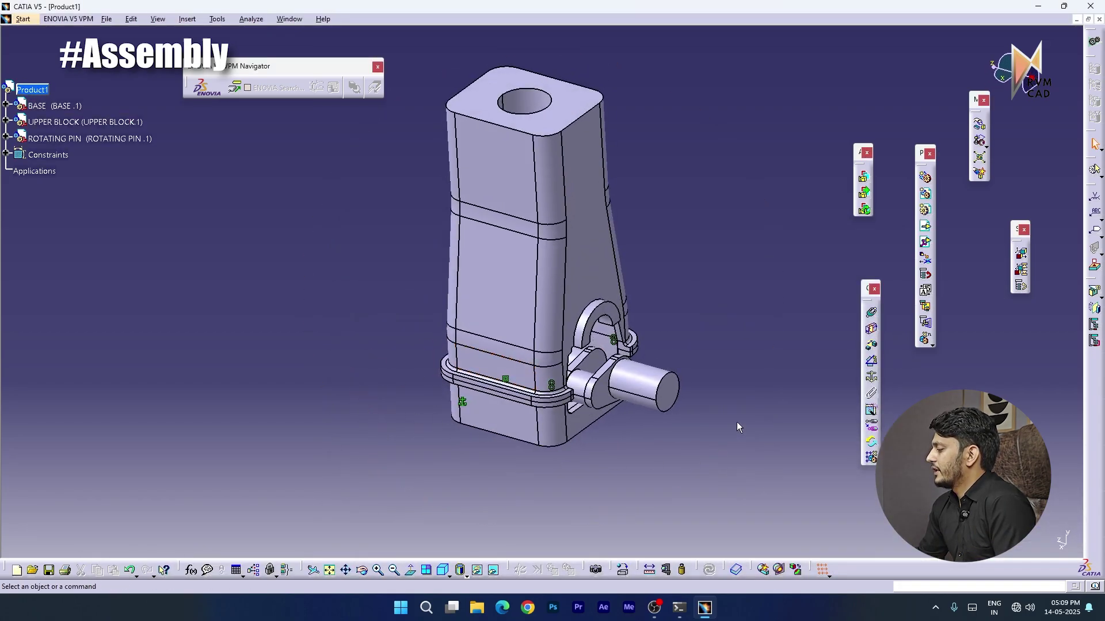
{"action": "middle_click_drag", "start_coordinate": [637, 351], "coordinate": [535, 367]}
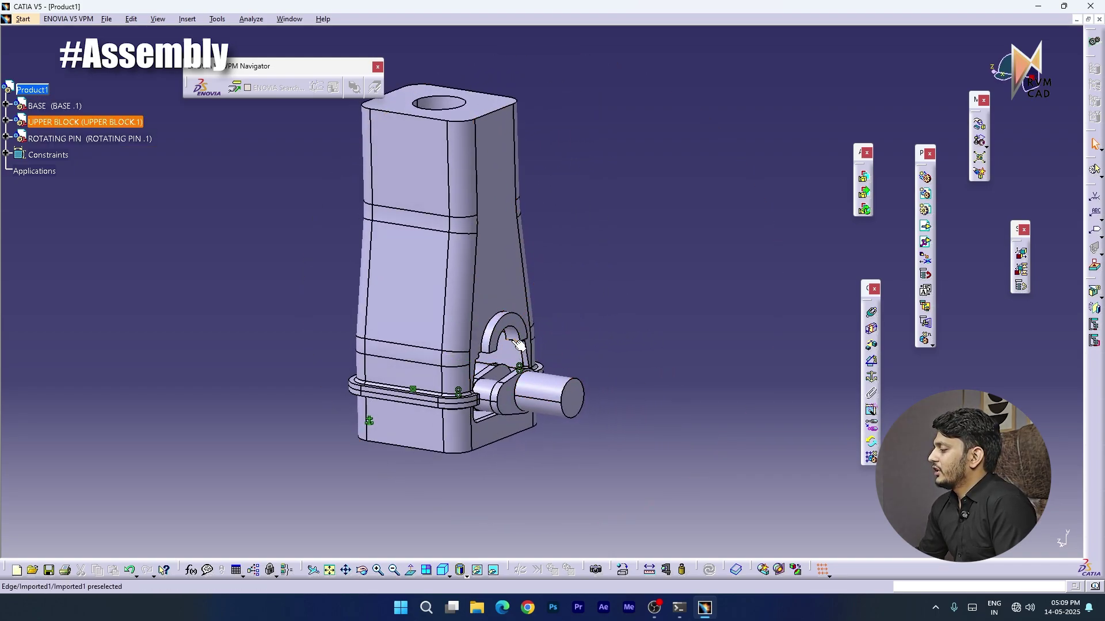
{"action": "left_click", "coordinate": [871, 312]}
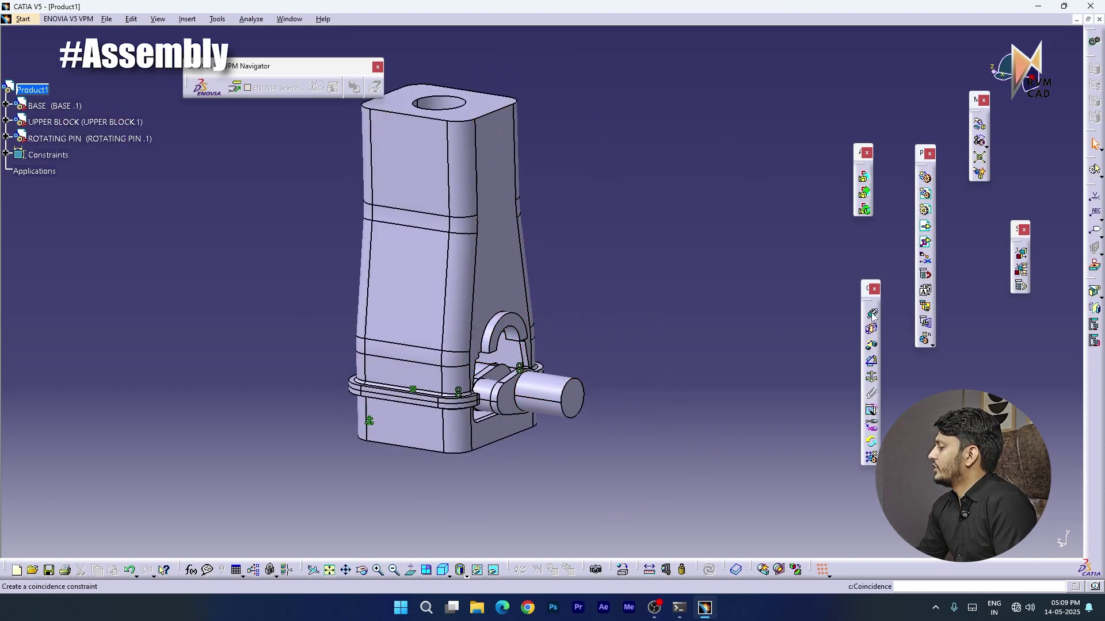
{"action": "left_click", "coordinate": [546, 396]}
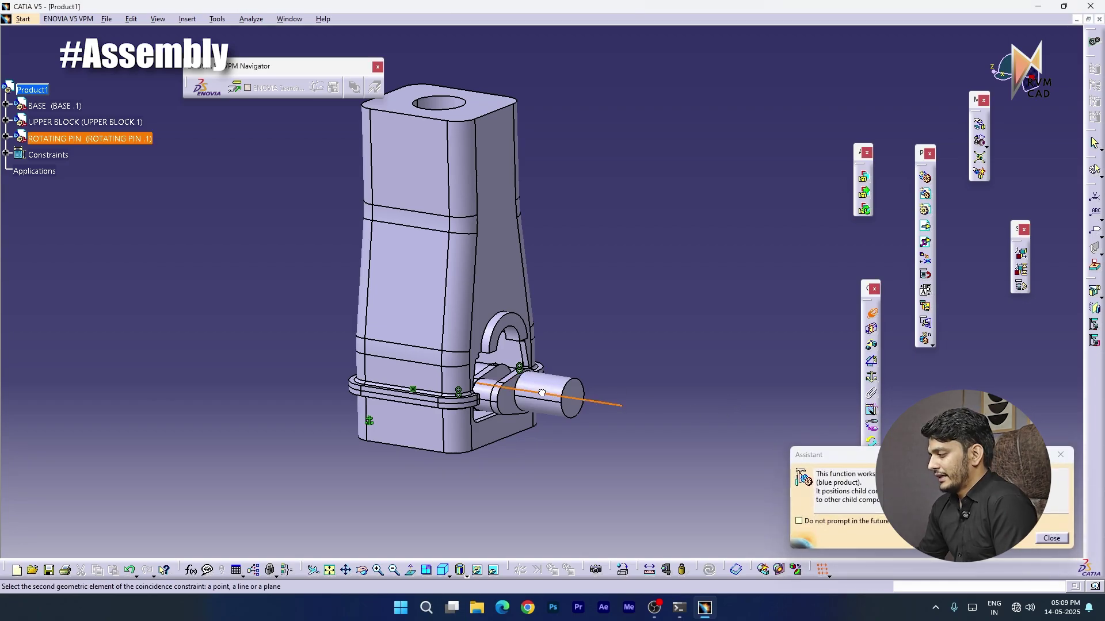
{"action": "middle_click_drag", "start_coordinate": [545, 391], "coordinate": [518, 339]}
{"action": "left_click", "coordinate": [519, 334]}
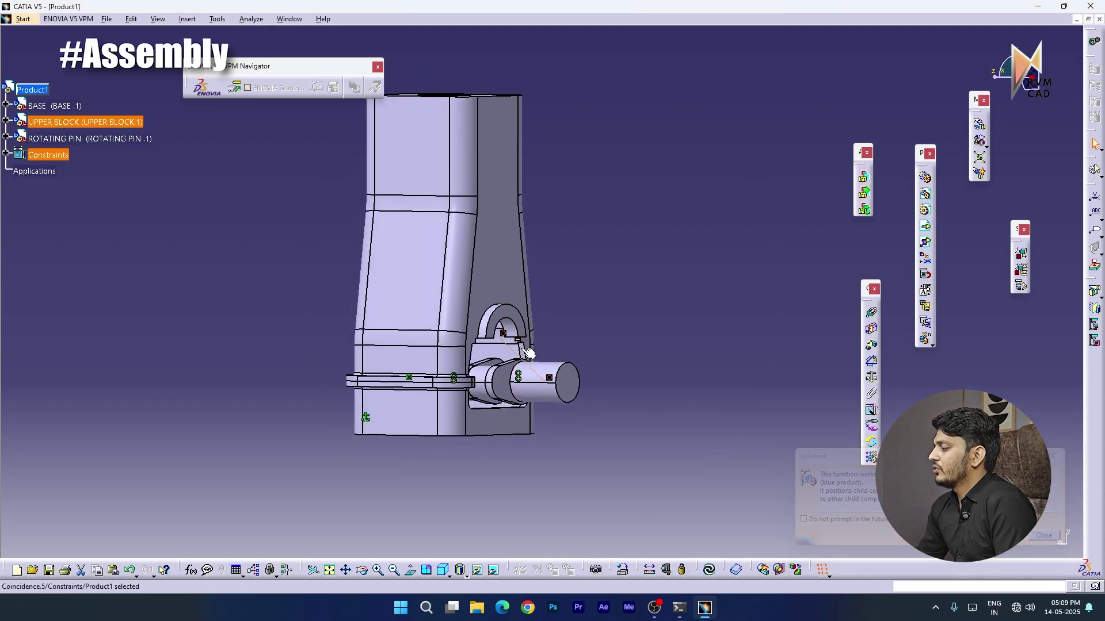
{"action": "left_click", "coordinate": [710, 570]}
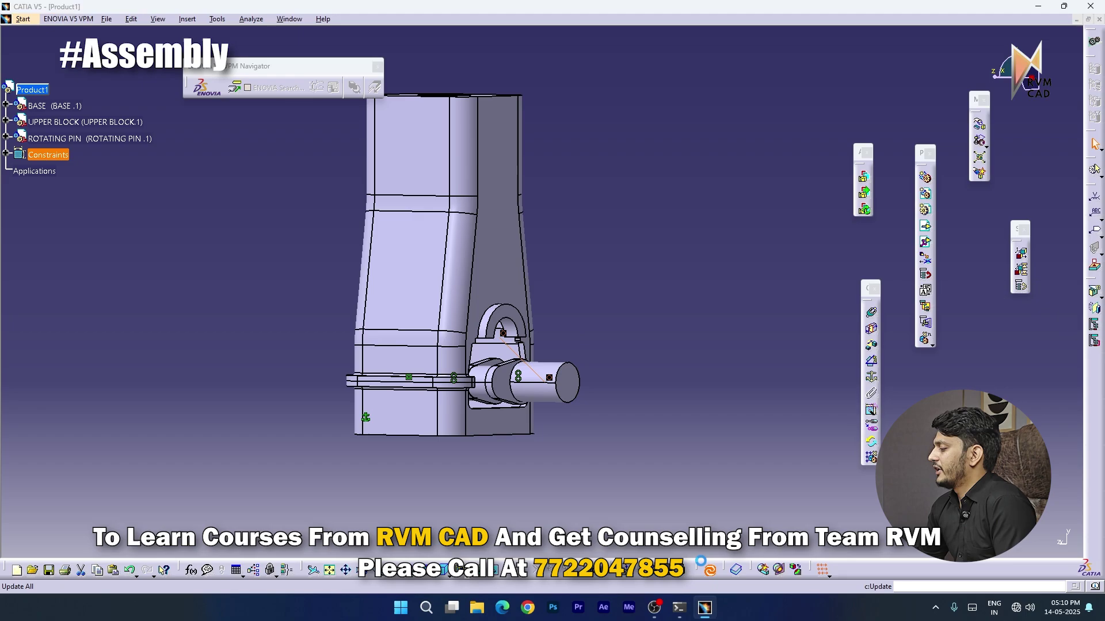
{"action": "middle_click_drag", "start_coordinate": [538, 390], "coordinate": [572, 451]}
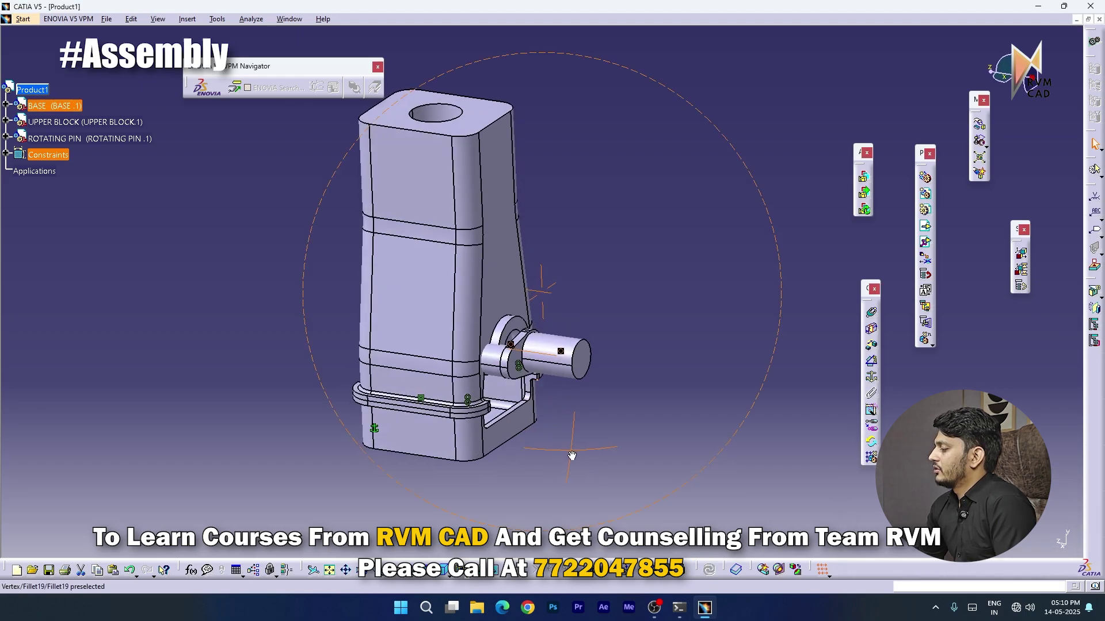
Add an offset constraint of 0 between ROTATING PIN's end face and the outer face of UPPER BLOCK's arch, and update the assembly
{"action": "left_click", "coordinate": [587, 363]}
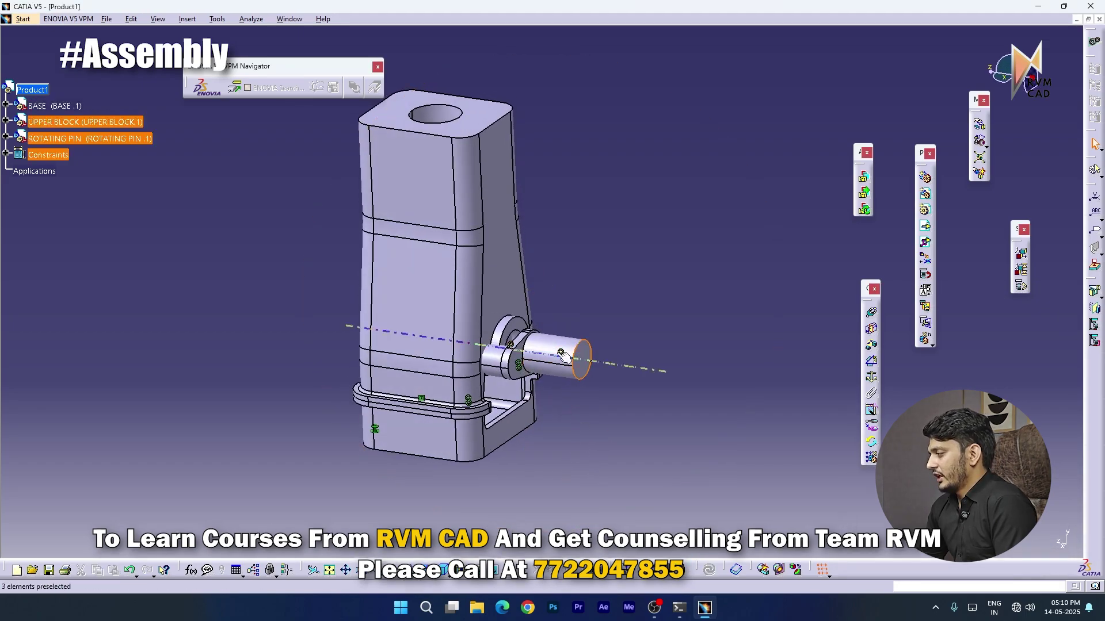
{"action": "left_click", "coordinate": [518, 329]}
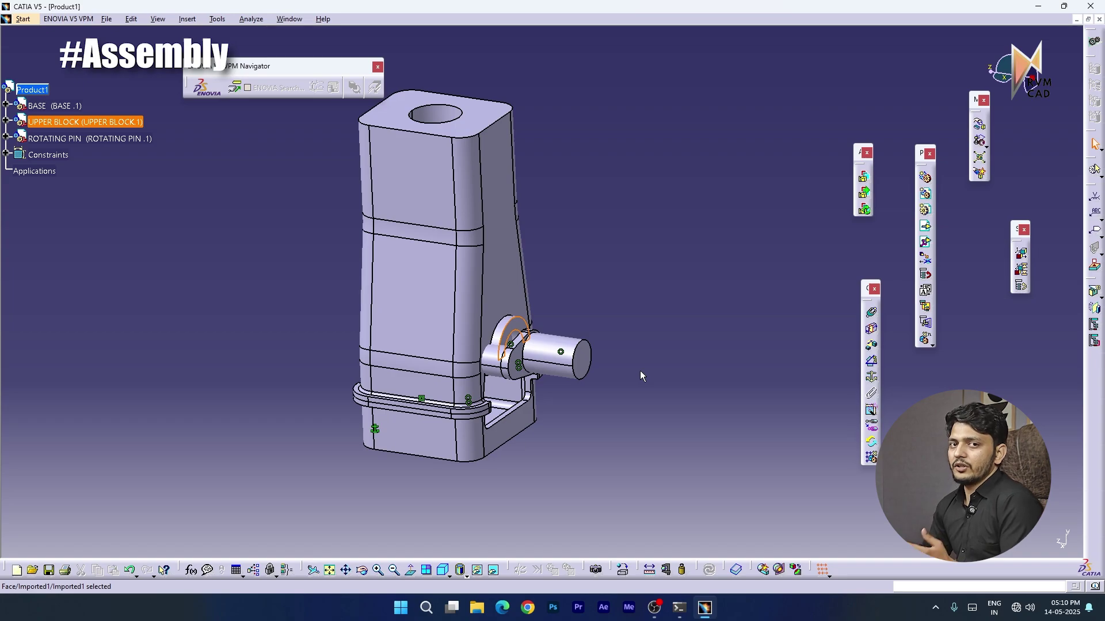
{"action": "left_click", "coordinate": [679, 346]}
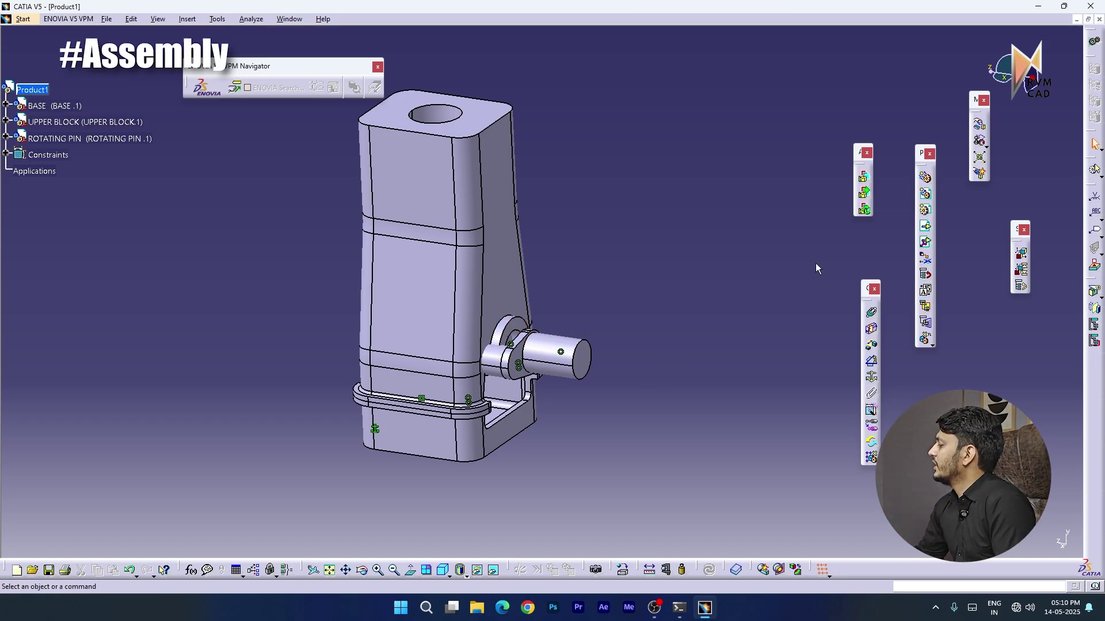
{"action": "left_click", "coordinate": [872, 347]}
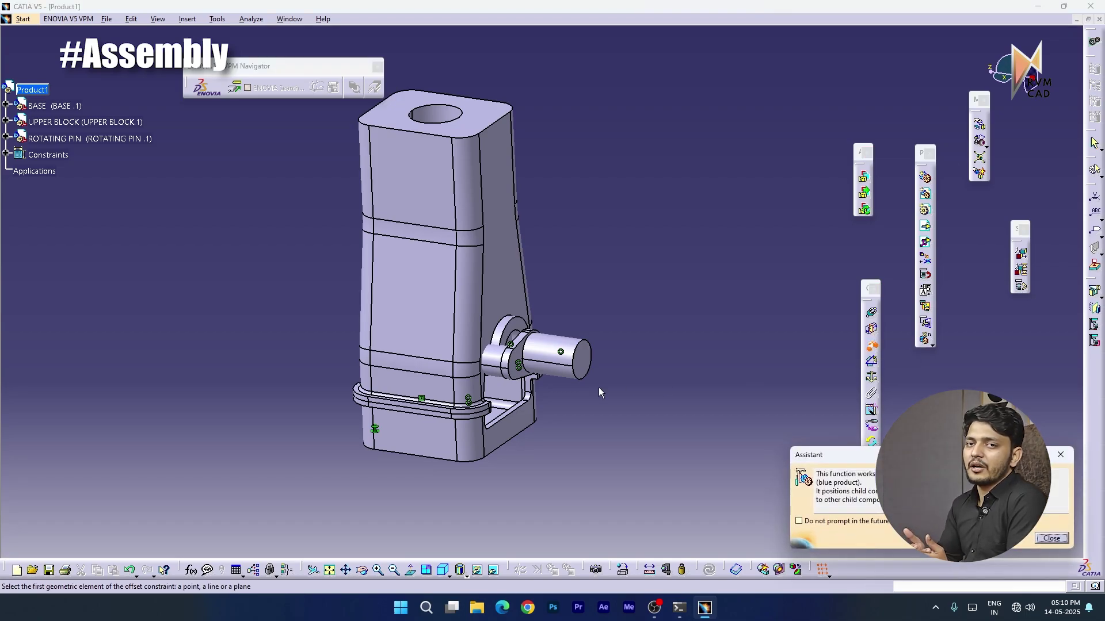
{"action": "left_click", "coordinate": [586, 357]}
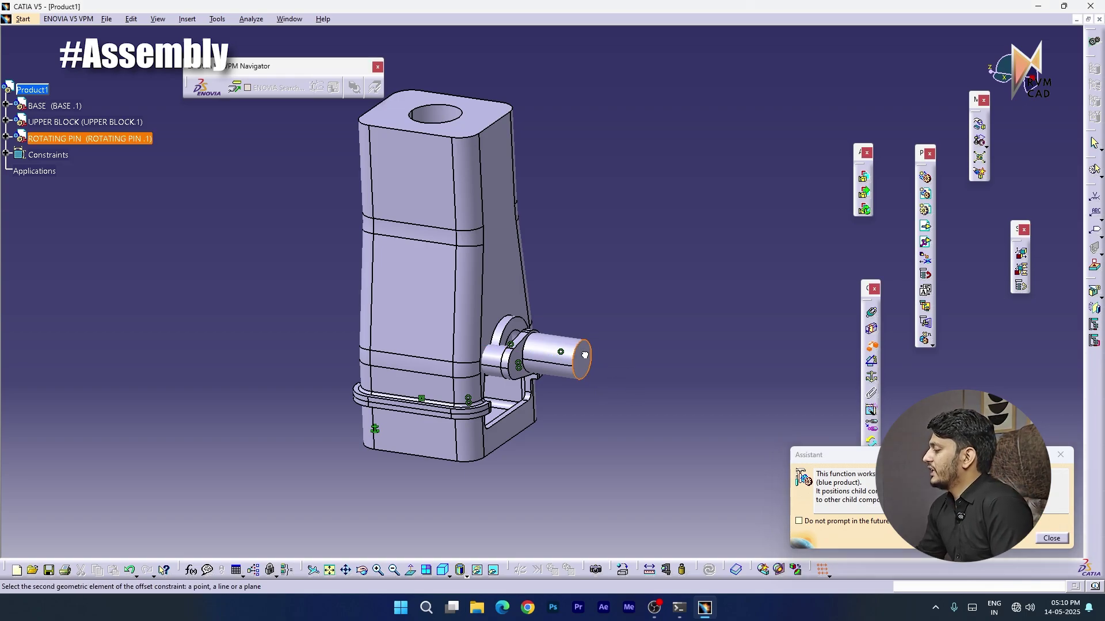
{"action": "left_click", "coordinate": [529, 333]}
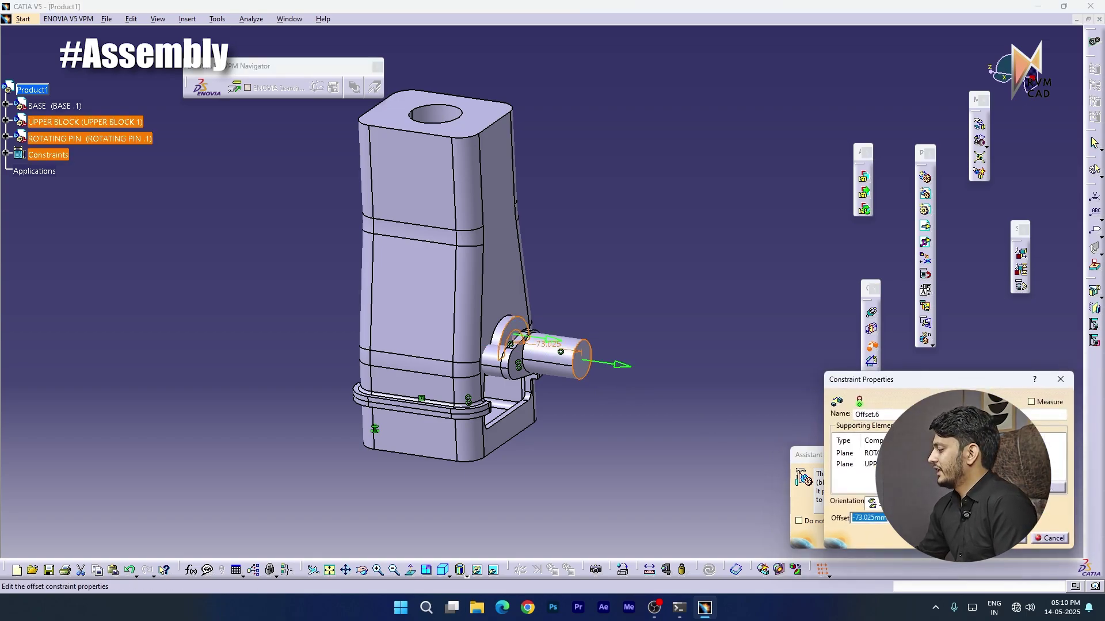
{"action": "type", "text": "0"}
{"action": "key", "text": "Return"}
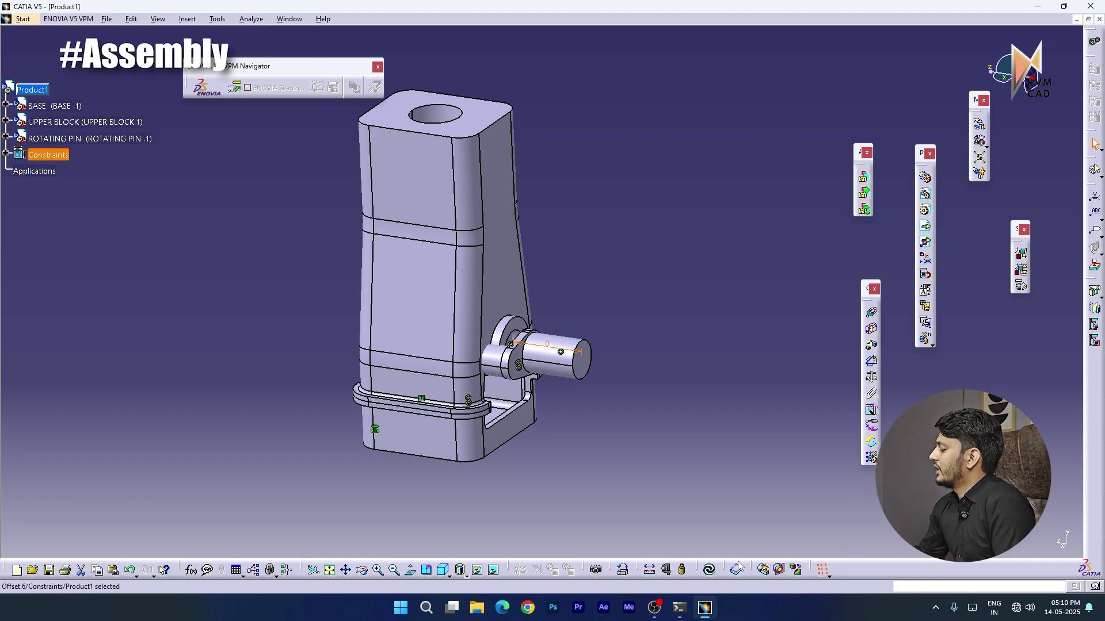
{"action": "left_click", "coordinate": [709, 570]}
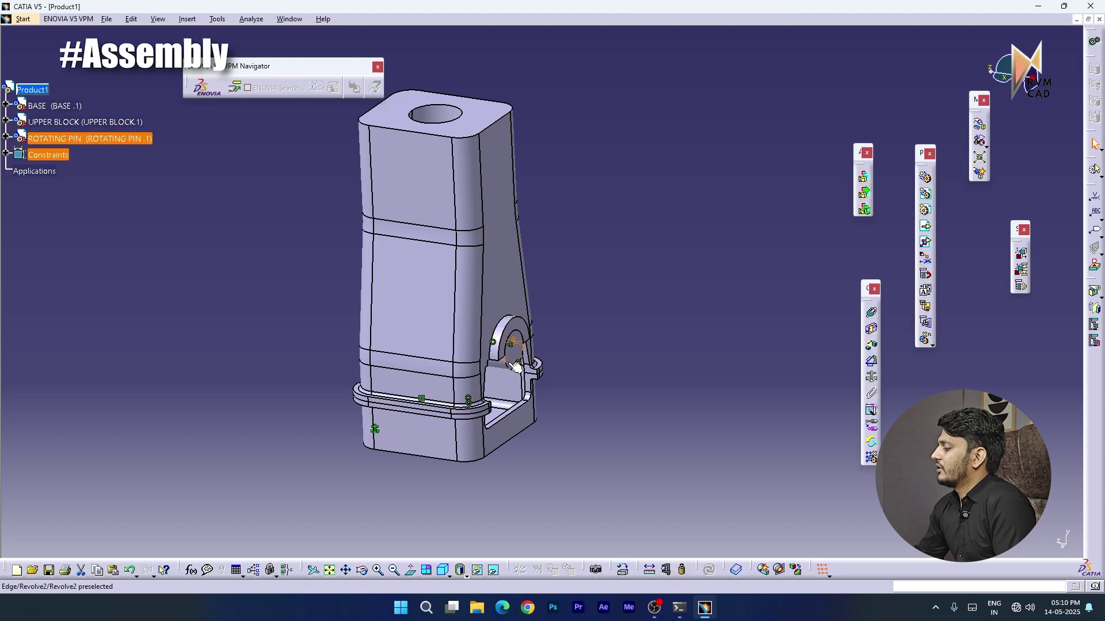
Insert the existing component PISTON into Product1
{"action": "scroll", "coordinate": [520, 371], "scroll_direction": "up", "scroll_amount": 5}
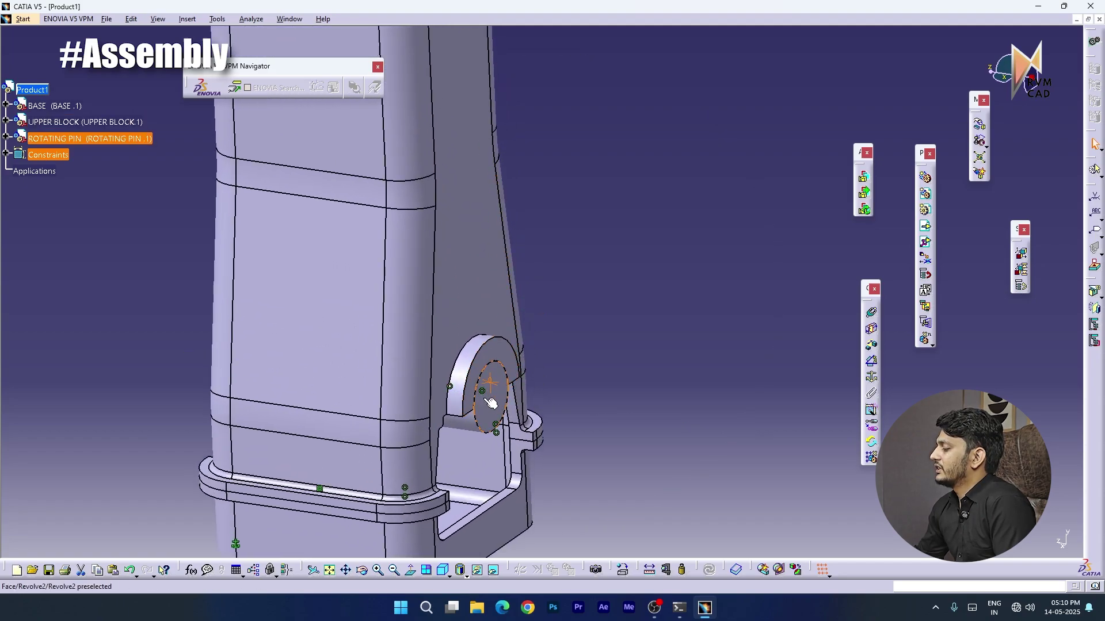
{"action": "middle_click_drag", "start_coordinate": [500, 409], "coordinate": [547, 392]}
{"action": "middle_click_drag", "start_coordinate": [435, 301], "coordinate": [485, 324]}
{"action": "middle_click_drag", "start_coordinate": [501, 237], "coordinate": [462, 307]}
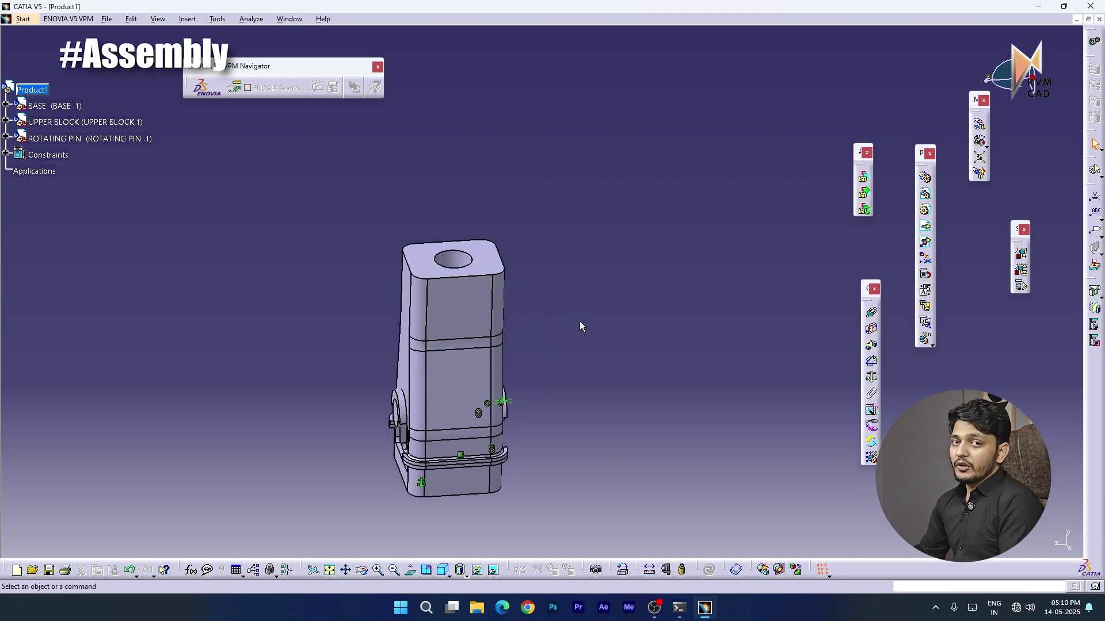
{"action": "middle_click_drag", "start_coordinate": [408, 406], "coordinate": [398, 383]}
{"action": "left_click", "coordinate": [925, 225]}
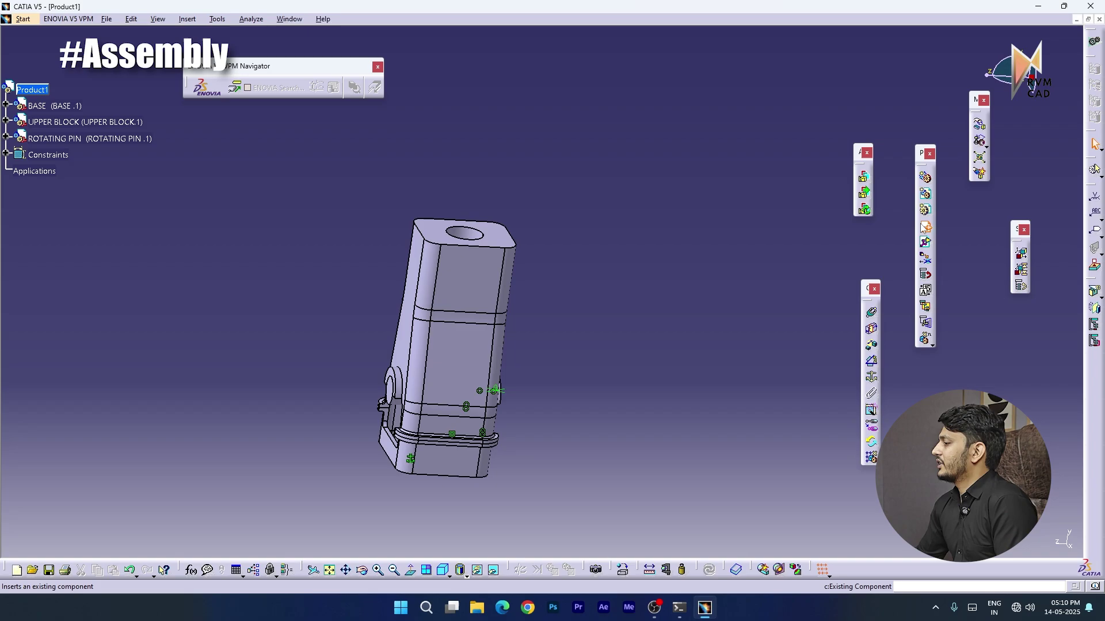
{"action": "left_click", "coordinate": [32, 90]}
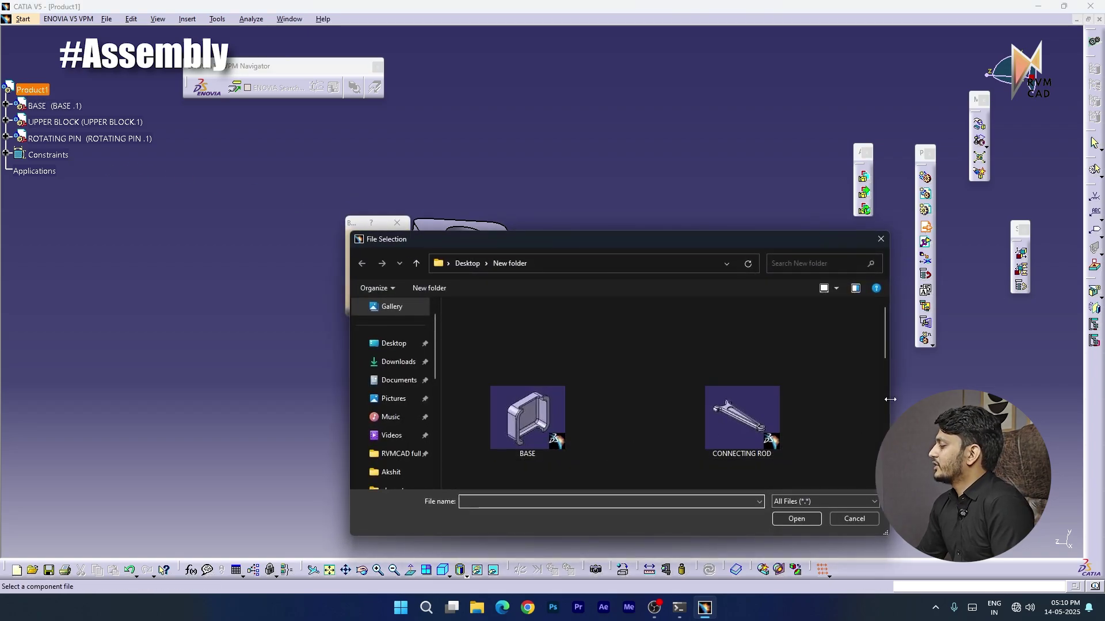
{"action": "left_click_drag", "start_coordinate": [886, 354], "coordinate": [873, 439]}
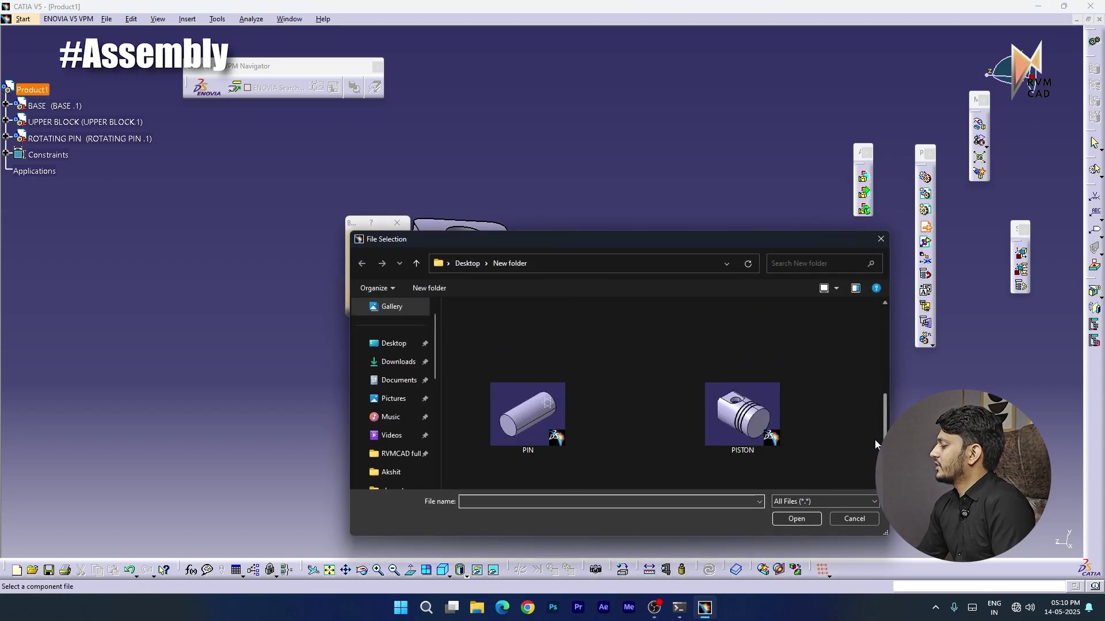
{"action": "left_click", "coordinate": [719, 437]}
{"action": "left_click", "coordinate": [795, 520]}
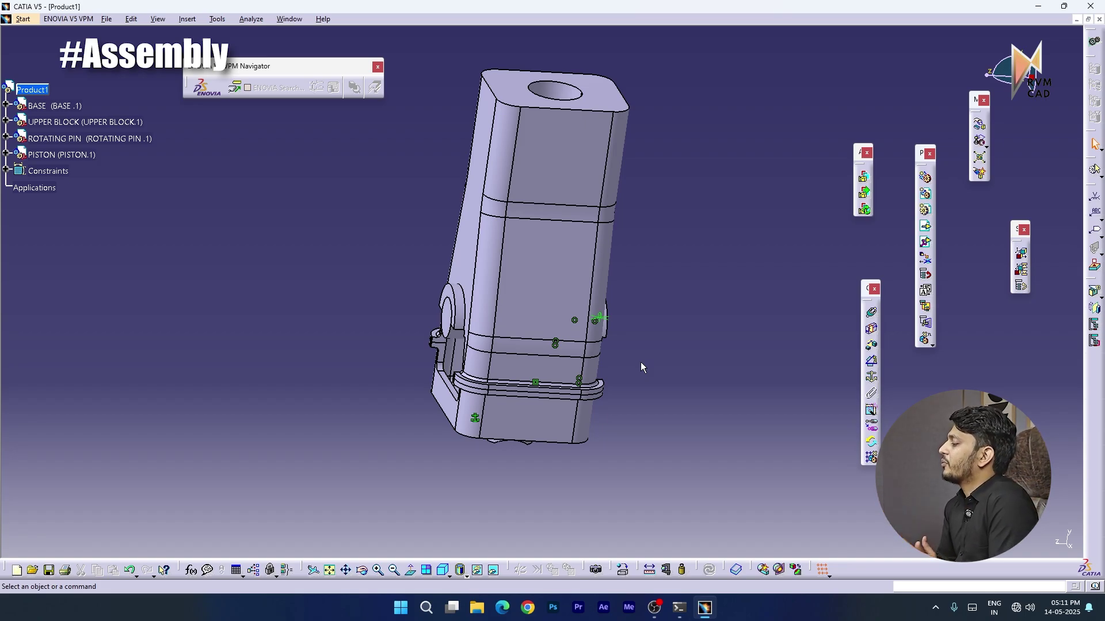
Move PISTON vertically up out of the base opening to above UPPER BLOCK with Manipulate
{"action": "middle_click_drag", "start_coordinate": [472, 410], "coordinate": [578, 387]}
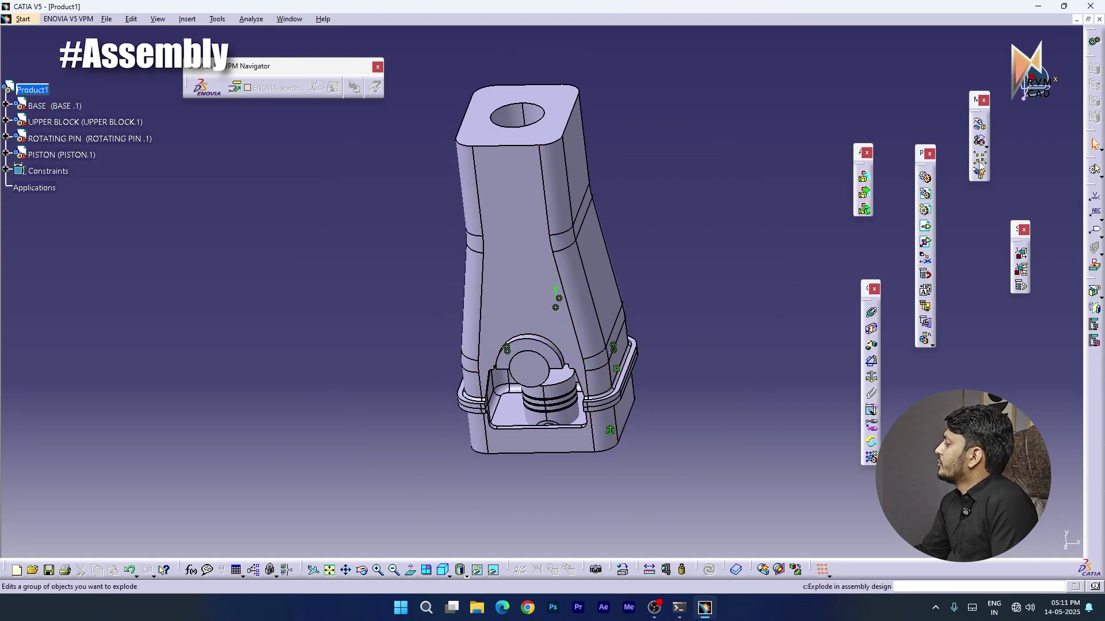
{"action": "left_click", "coordinate": [979, 124]}
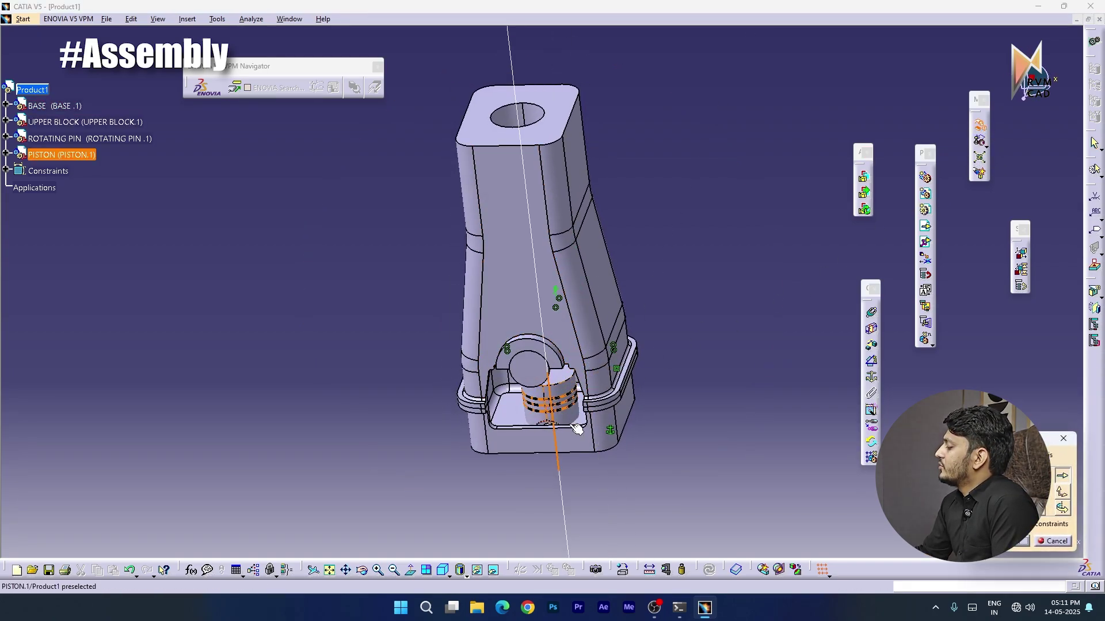
{"action": "left_click_drag", "start_coordinate": [578, 415], "coordinate": [532, 80]}
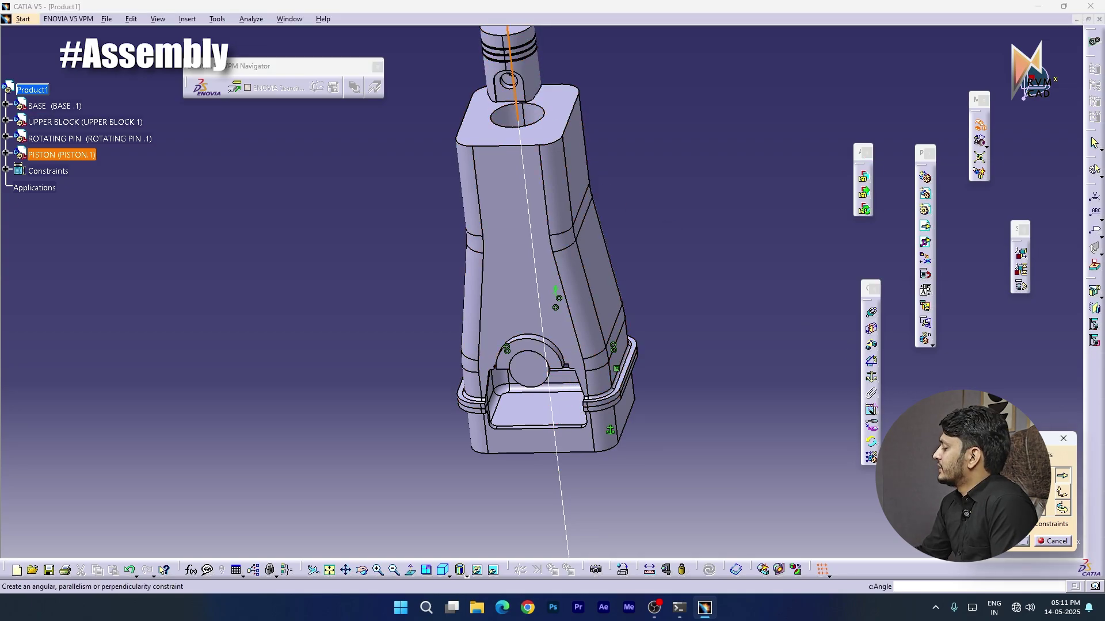
{"action": "left_click", "coordinate": [1017, 544]}
Add a coincidence constraint between the axes of PISTON and UPPER BLOCK's top bore, and update the assembly
{"action": "middle_click_drag", "start_coordinate": [716, 214], "coordinate": [695, 127]}
{"action": "middle_click_drag", "start_coordinate": [597, 167], "coordinate": [515, 260]}
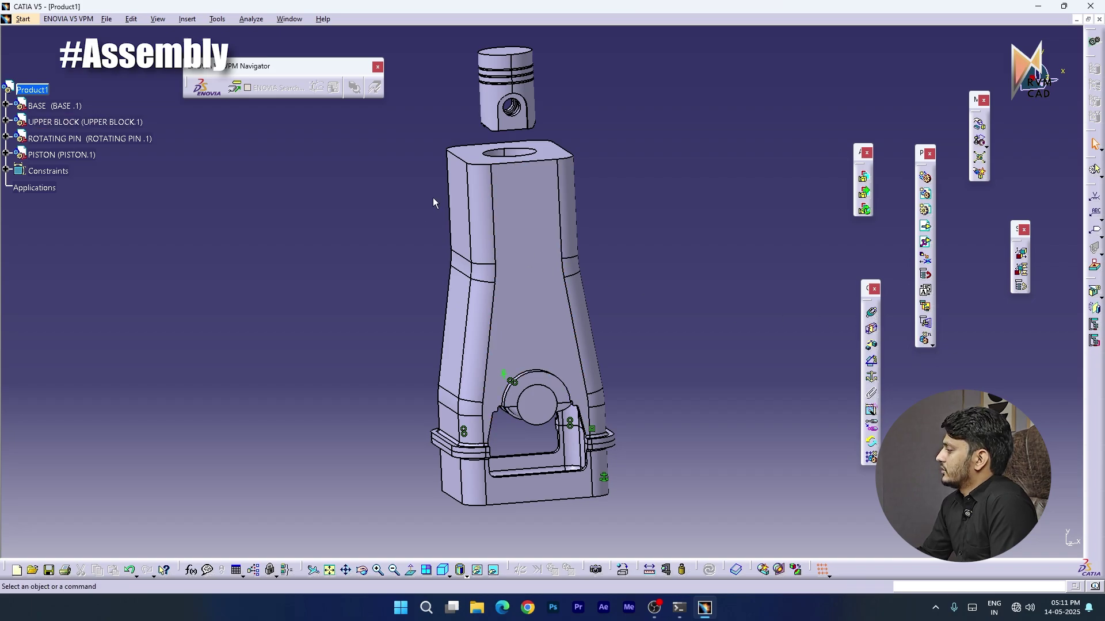
{"action": "left_click", "coordinate": [871, 317]}
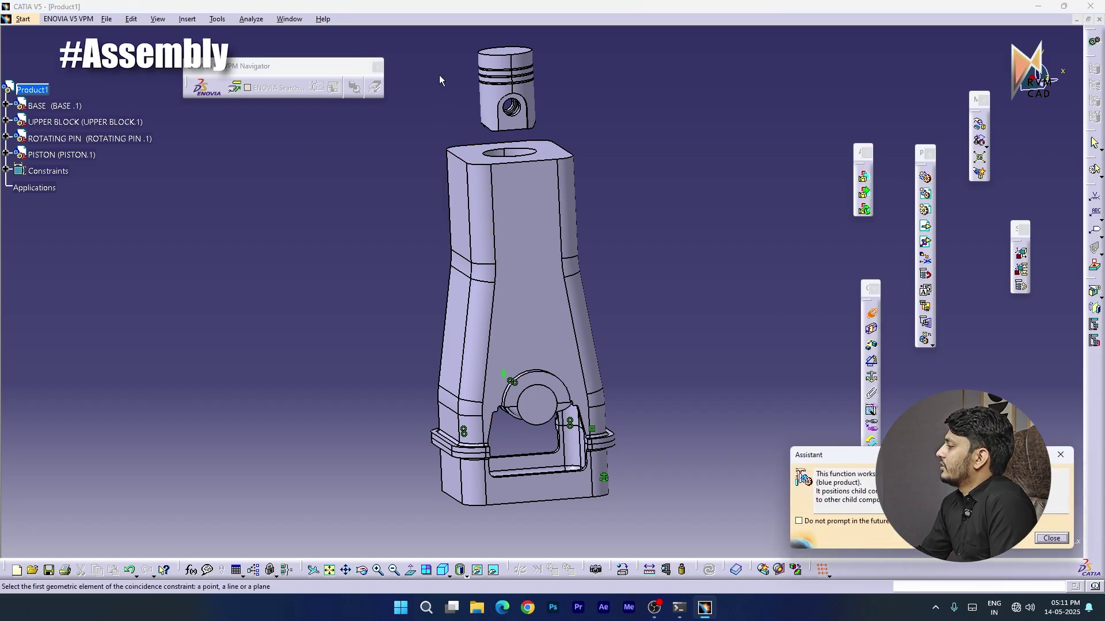
{"action": "middle_click_drag", "start_coordinate": [481, 141], "coordinate": [533, 178]}
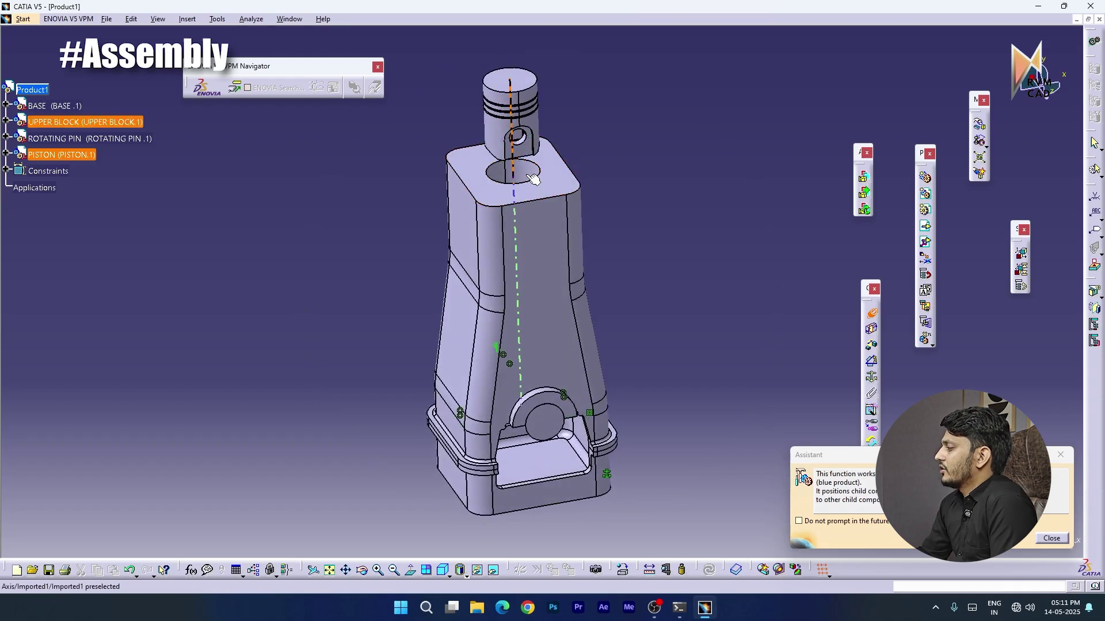
{"action": "left_click", "coordinate": [533, 176]}
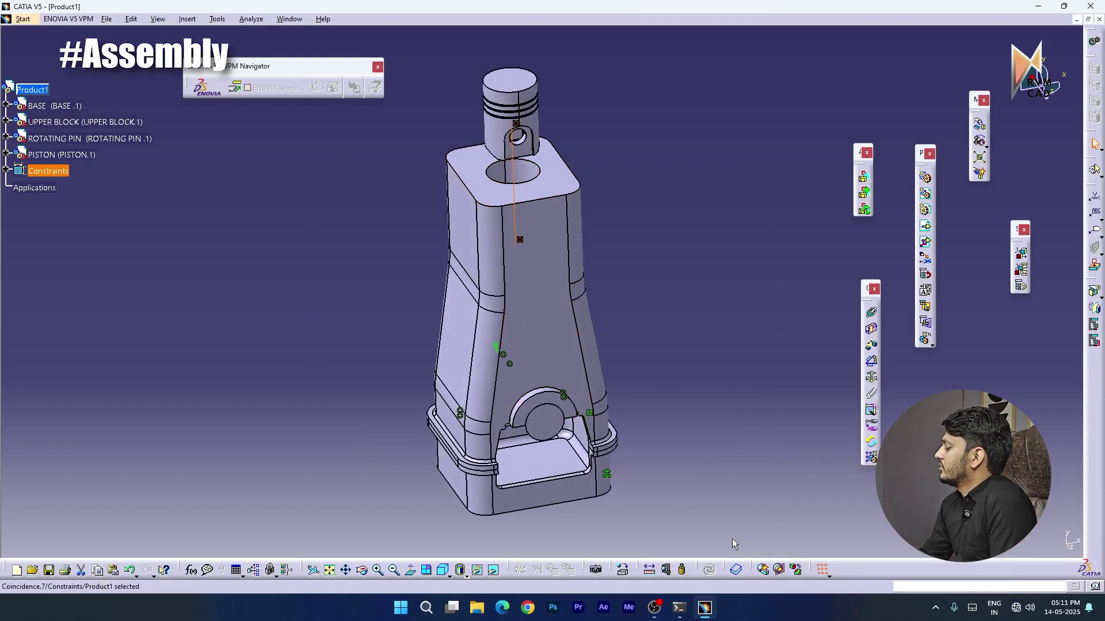
Hide UPPER BLOCK to expose the components inside it
{"action": "middle_click_drag", "start_coordinate": [532, 248], "coordinate": [493, 302]}
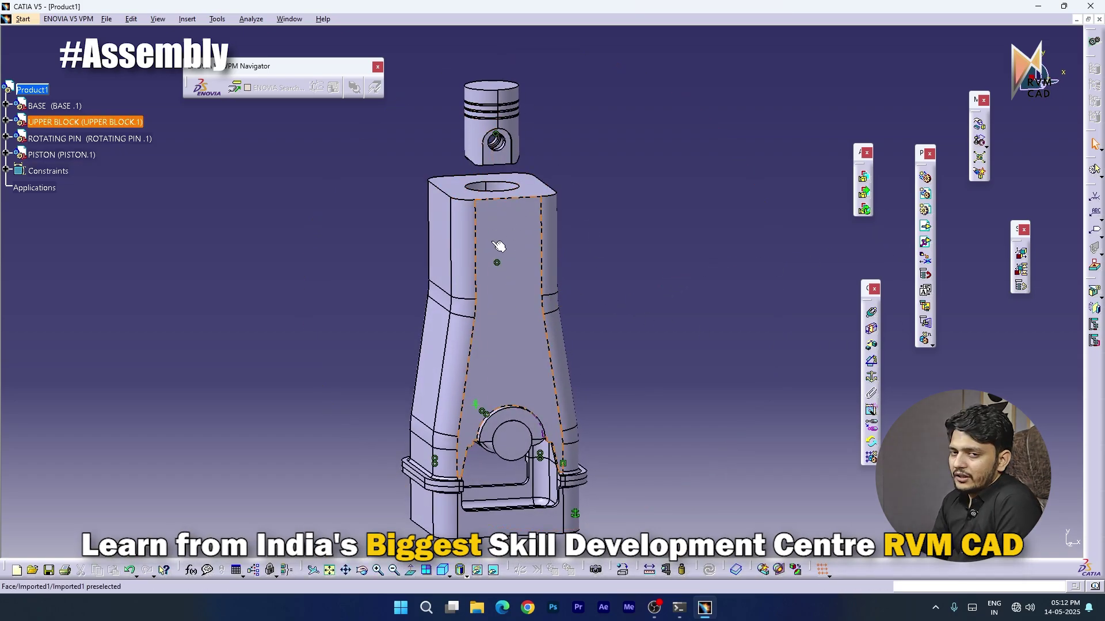
{"action": "right_click", "coordinate": [540, 191]}
{"action": "left_click", "coordinate": [575, 223]}
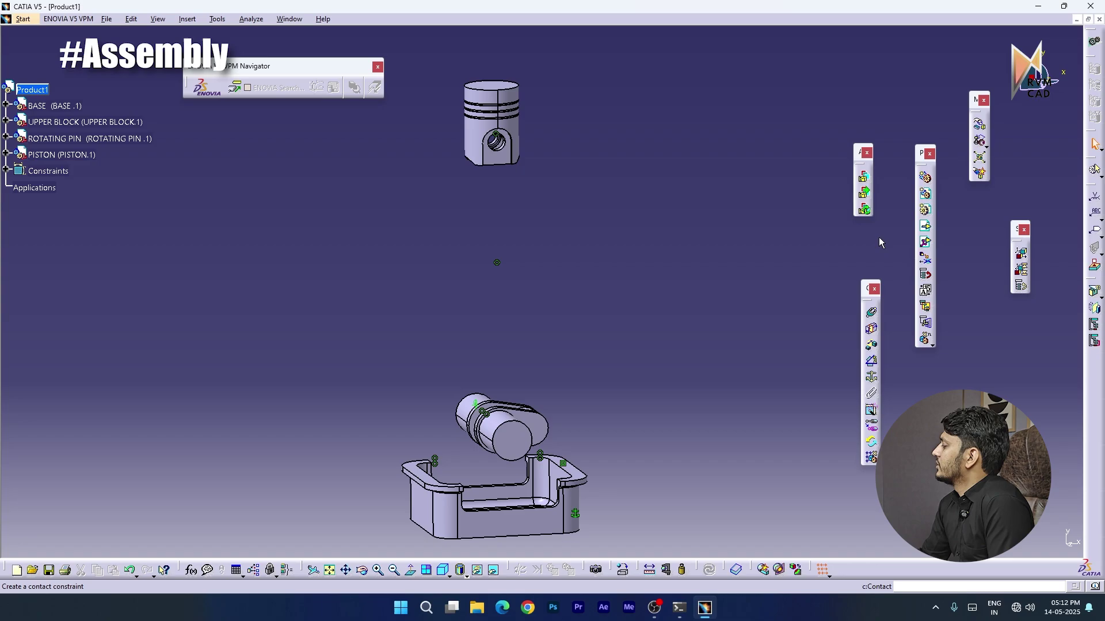
Move PISTON down along its vertical axis toward ROTATING PIN with Manipulate
{"action": "left_click", "coordinate": [980, 125]}
{"action": "left_click_drag", "start_coordinate": [473, 137], "coordinate": [472, 267]}
{"action": "left_click", "coordinate": [1015, 542]}
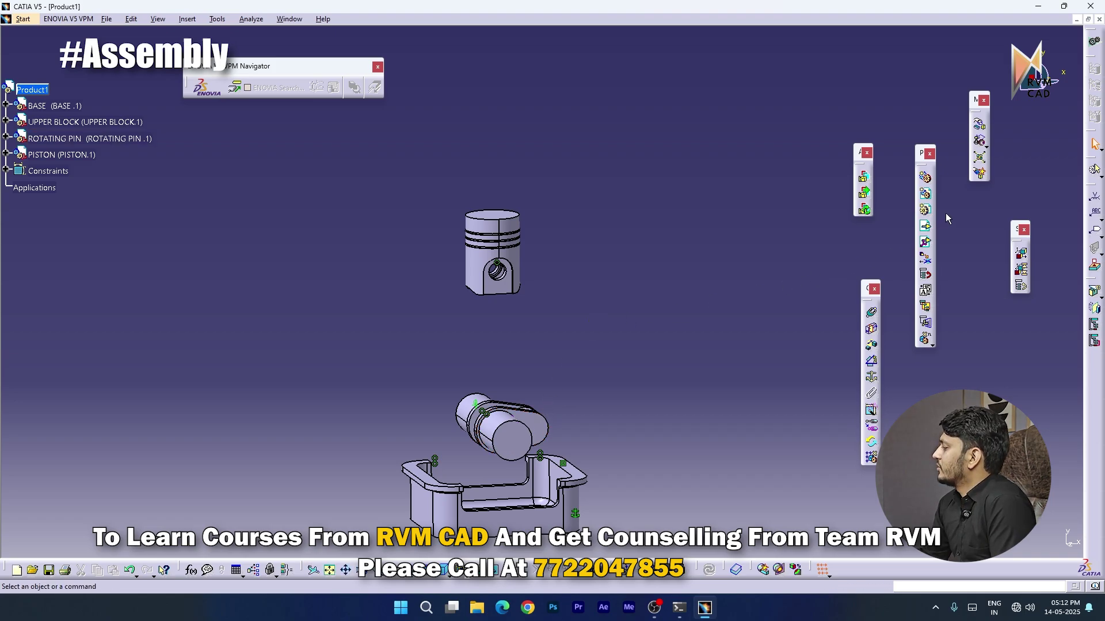
{"action": "middle_click_drag", "start_coordinate": [637, 351], "coordinate": [647, 323]}
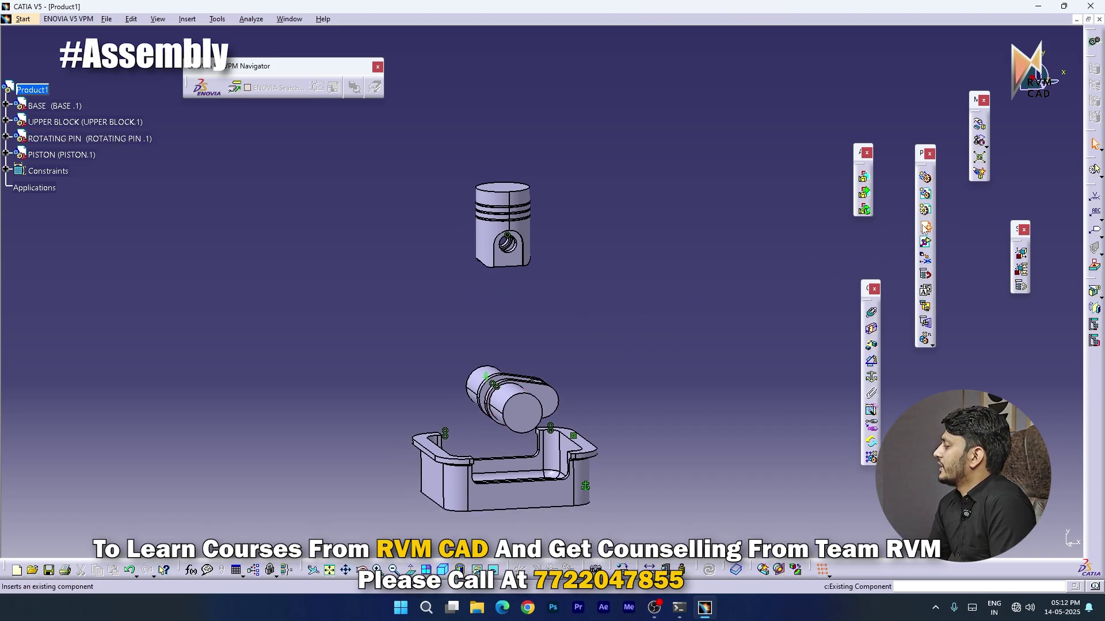
Insert the existing CONNECTING ROD part into Product1
{"action": "left_click", "coordinate": [924, 228]}
{"action": "left_click", "coordinate": [32, 90]}
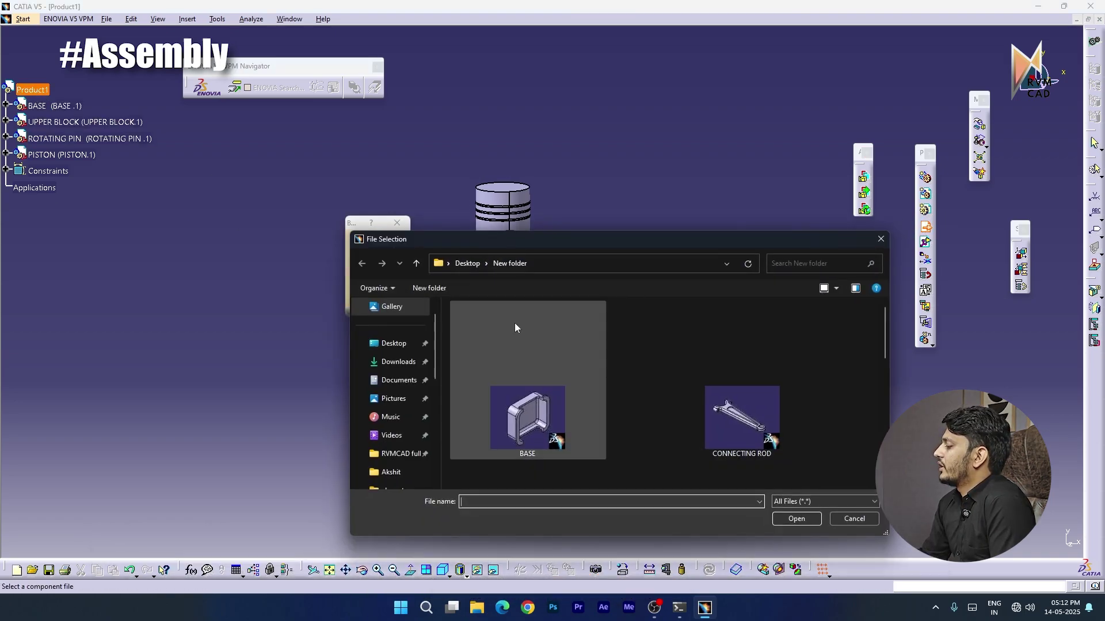
{"action": "mouse_move", "coordinate": [883, 346]}
{"action": "left_mouse_down"}
{"action": "mouse_move", "coordinate": [872, 442]}
{"action": "mouse_move", "coordinate": [880, 334]}
{"action": "left_mouse_up"}
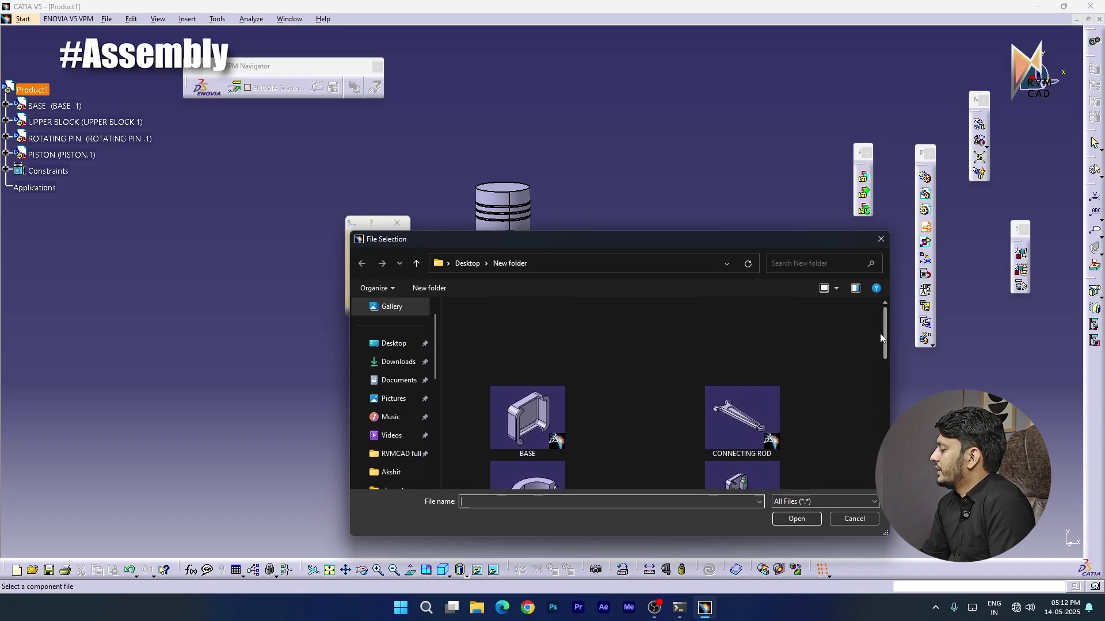
{"action": "left_click", "coordinate": [719, 380]}
{"action": "left_click", "coordinate": [797, 519]}
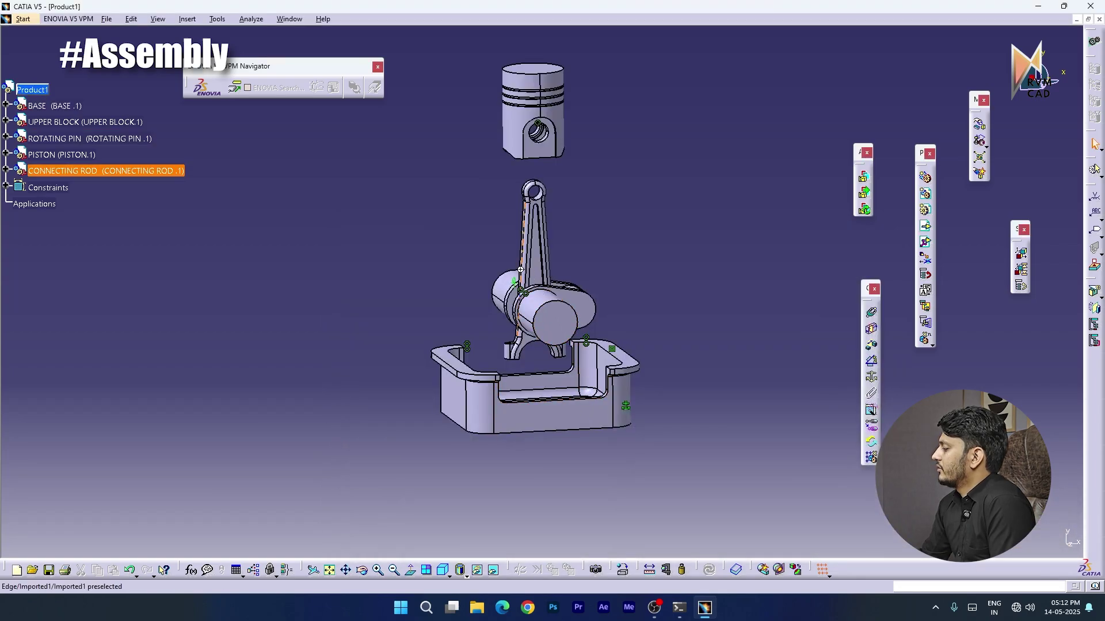
{"action": "middle_click_drag", "start_coordinate": [524, 282], "coordinate": [508, 353]}
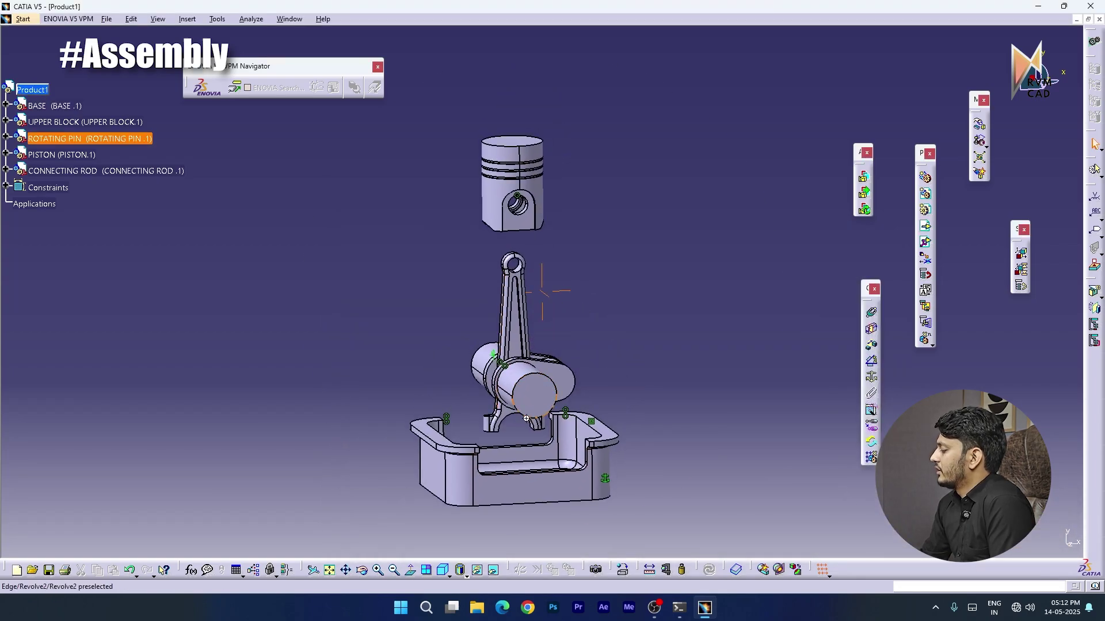
{"action": "middle_click_drag", "start_coordinate": [526, 418], "coordinate": [538, 410]}
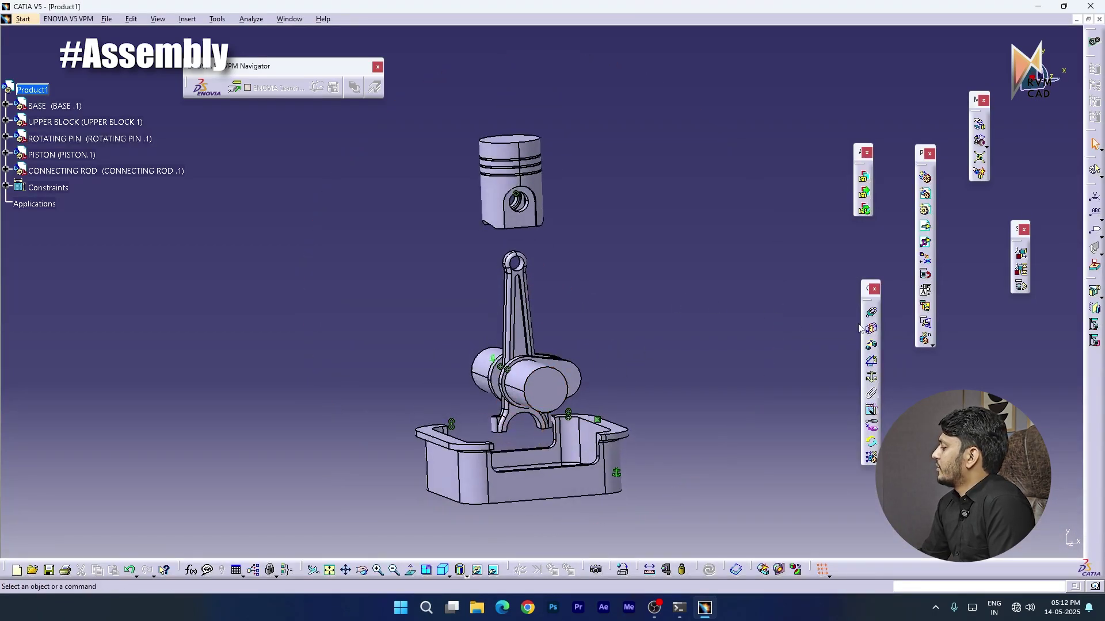
Add a coincidence constraint between CONNECTING ROD's small-end bore axis and PISTON's pin hole axis, and update the assembly
{"action": "left_click", "coordinate": [871, 311]}
{"action": "scroll", "coordinate": [514, 256], "scroll_direction": "up", "scroll_amount": 3}
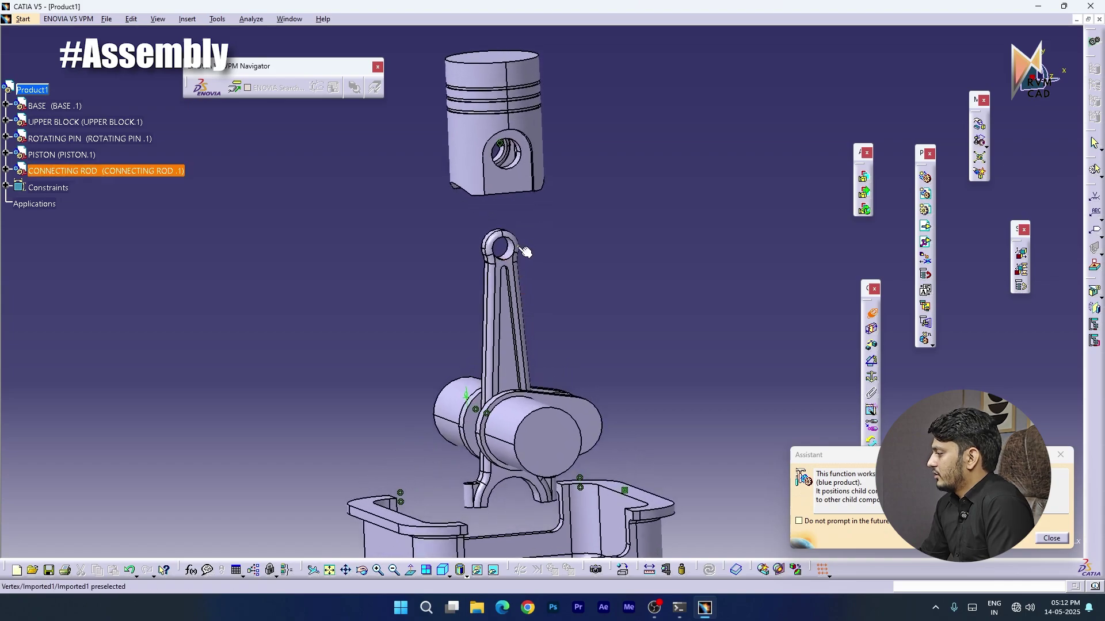
{"action": "left_click", "coordinate": [516, 255]}
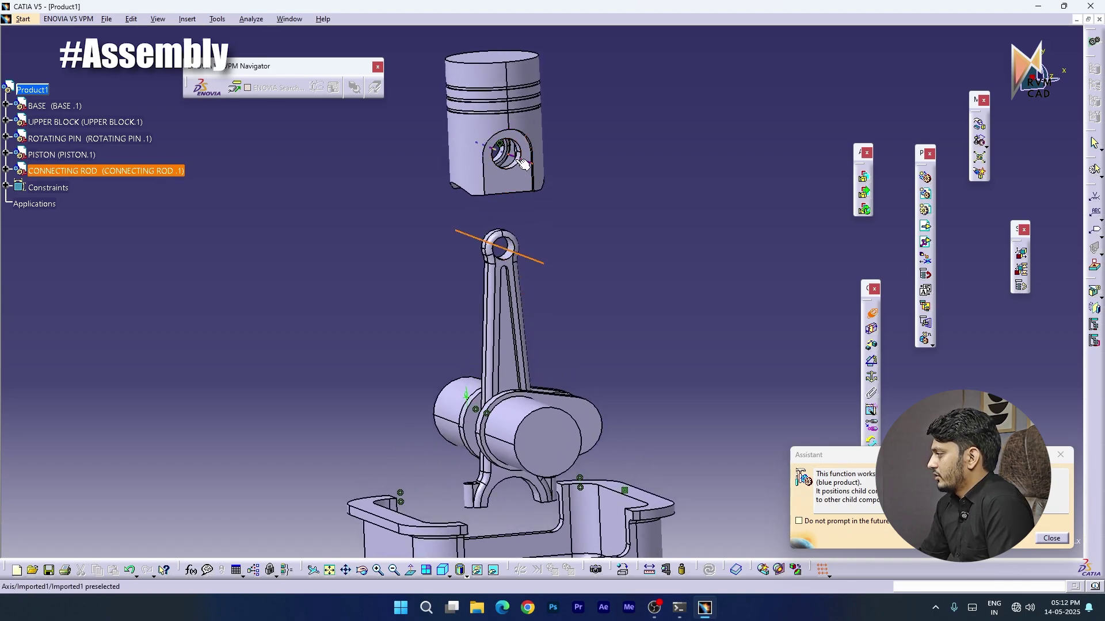
{"action": "middle_click_drag", "start_coordinate": [508, 175], "coordinate": [515, 183]}
{"action": "left_click", "coordinate": [518, 188]}
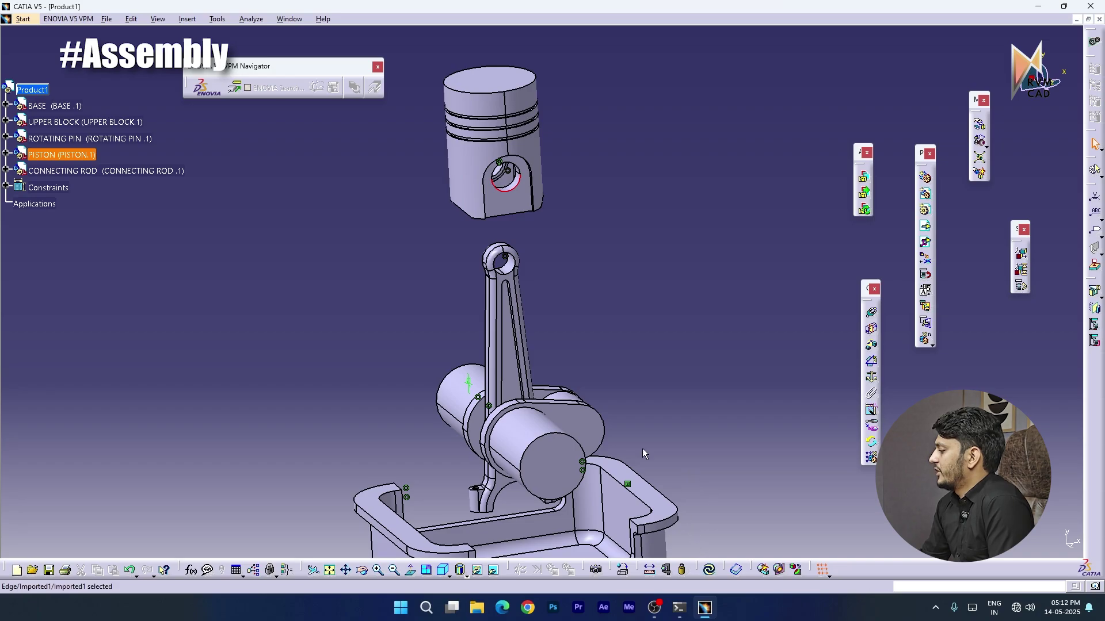
{"action": "left_click", "coordinate": [709, 571]}
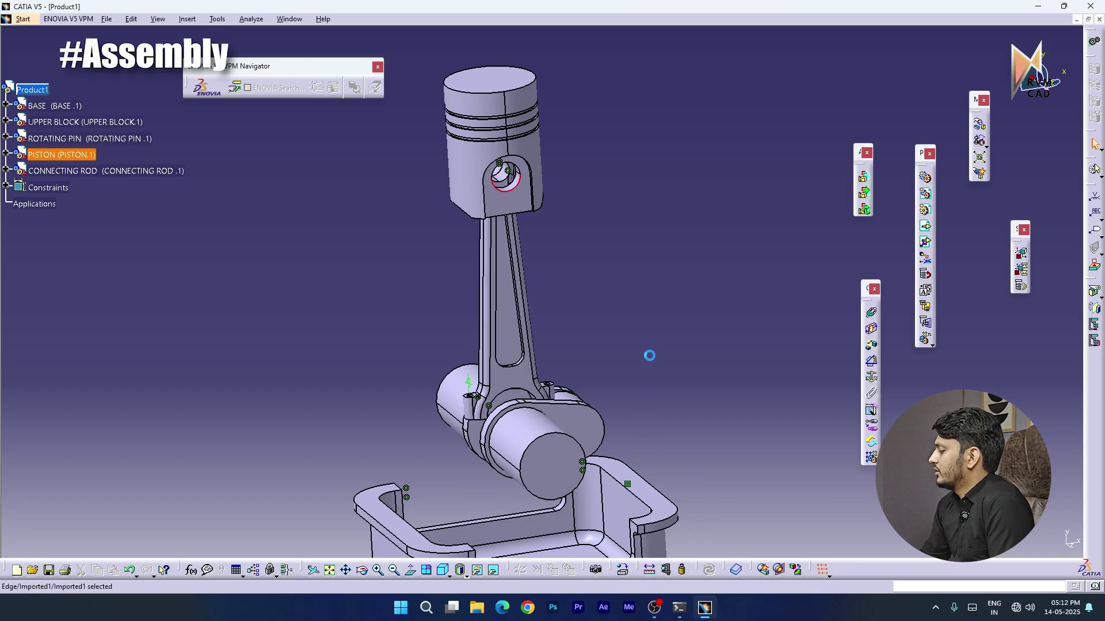
{"action": "middle_click_drag", "start_coordinate": [649, 356], "coordinate": [676, 355]}
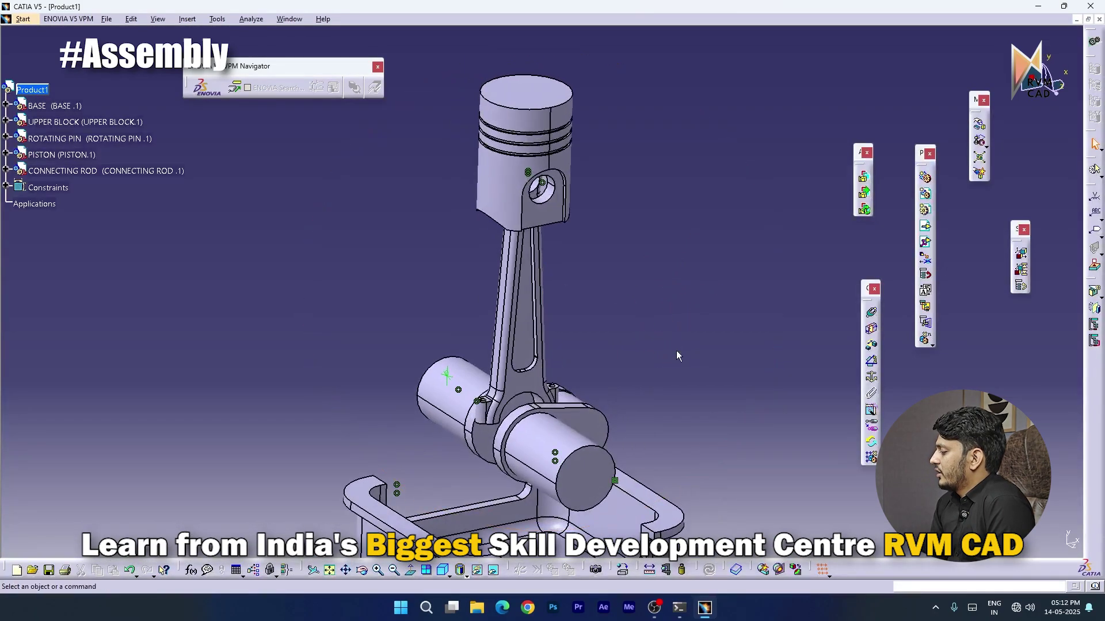
Add a coincidence constraint between CONNECTING ROD's big-end axis and ROTATING PIN's offset crank journal axis, and update the assembly
{"action": "mouse_move", "coordinate": [538, 411]}
{"action": "middle_mouse_down"}
{"action": "mouse_move", "coordinate": [555, 412]}
{"action": "mouse_move", "coordinate": [547, 434]}
{"action": "mouse_move", "coordinate": [546, 398]}
{"action": "middle_mouse_up"}
{"action": "left_click", "coordinate": [871, 313]}
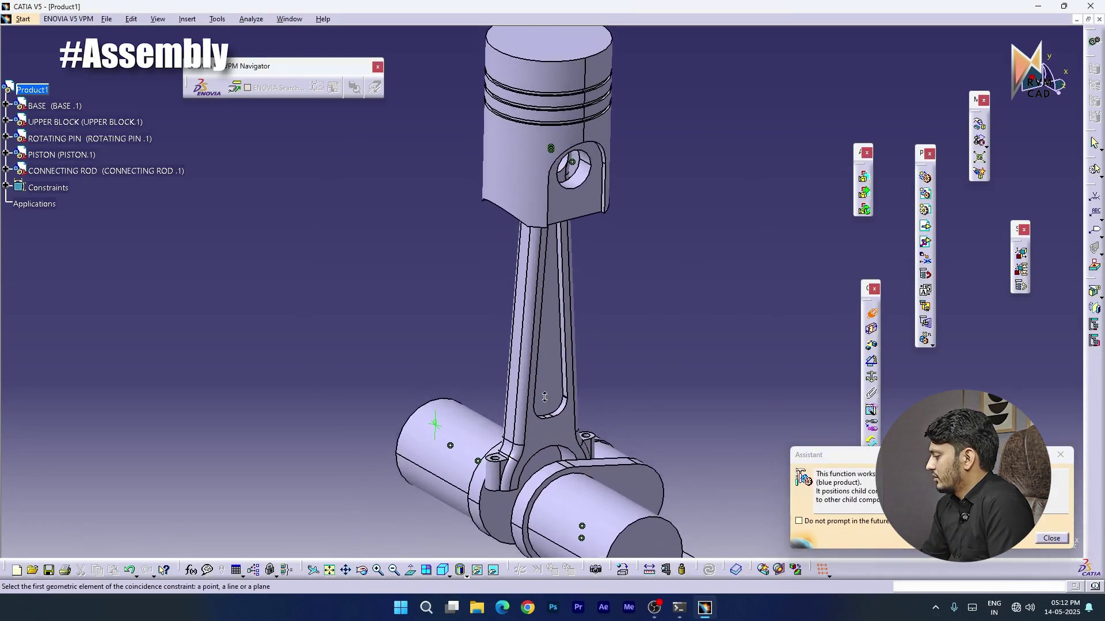
{"action": "middle_click_drag", "start_coordinate": [548, 478], "coordinate": [479, 434]}
{"action": "left_click", "coordinate": [552, 391]}
{"action": "left_click", "coordinate": [569, 413]}
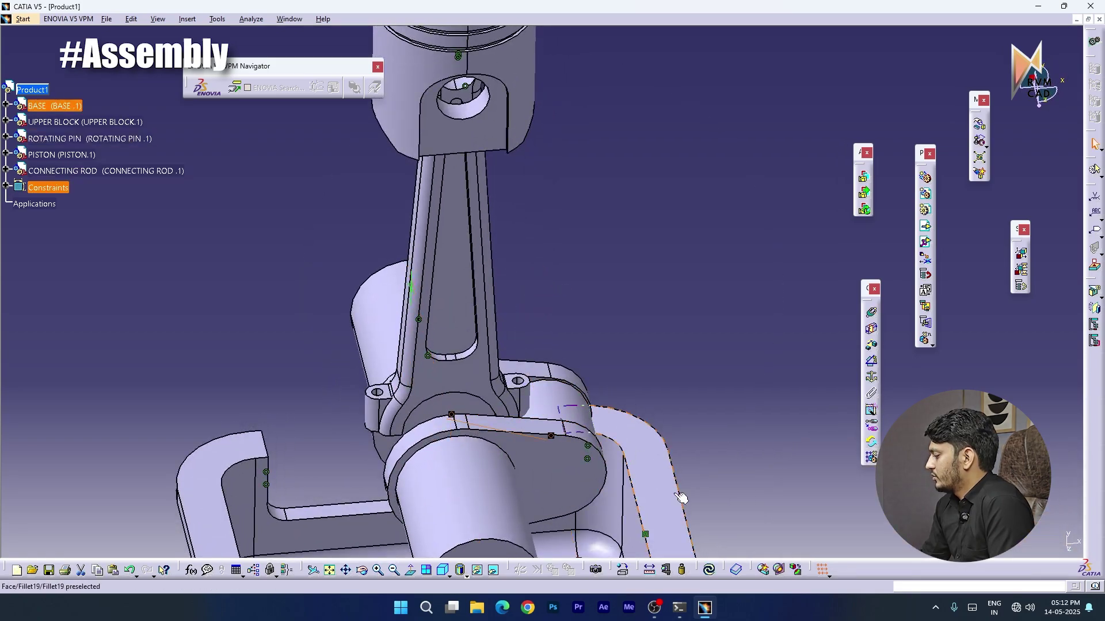
{"action": "left_click", "coordinate": [704, 579]}
{"action": "middle_click_drag", "start_coordinate": [674, 385], "coordinate": [634, 431]}
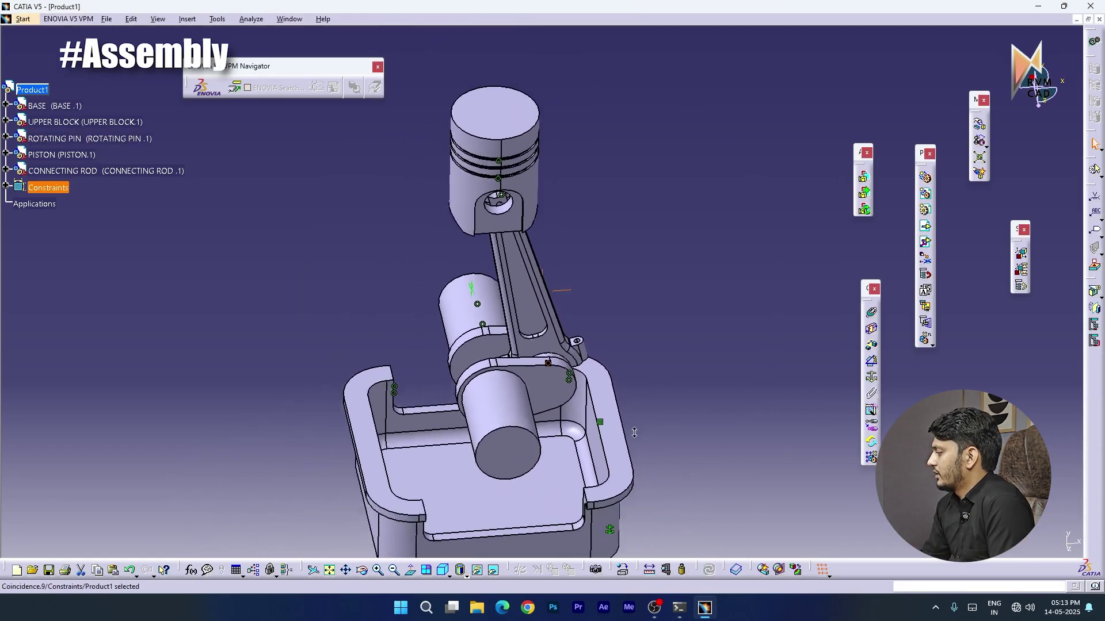
{"action": "middle_click_drag", "start_coordinate": [465, 218], "coordinate": [482, 152]}
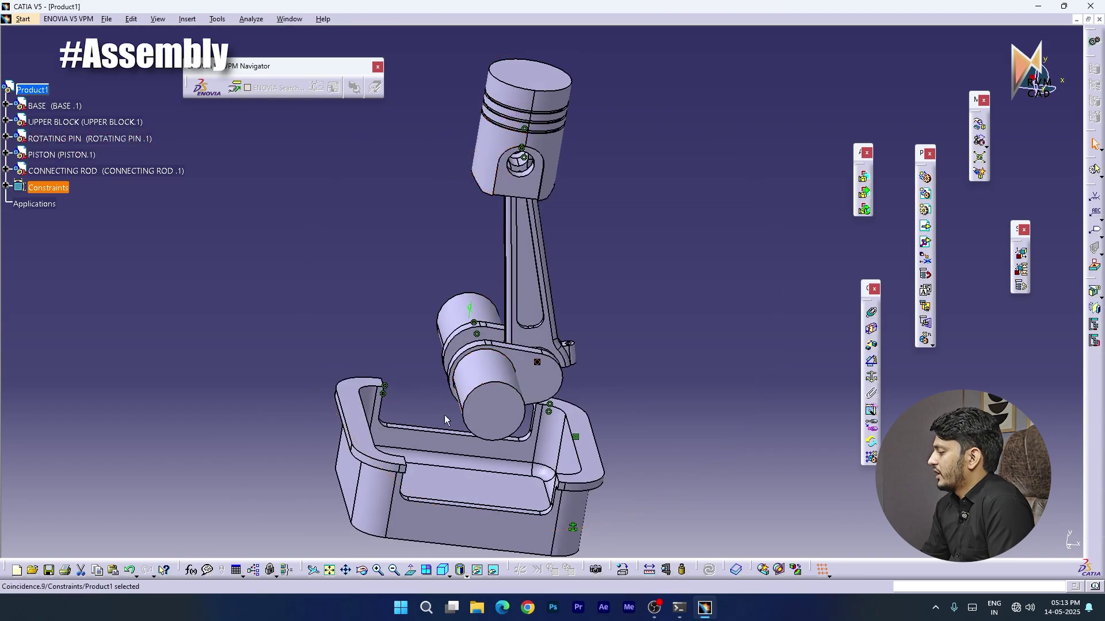
{"action": "middle_click_drag", "start_coordinate": [430, 451], "coordinate": [568, 471]}
{"action": "middle_click_drag", "start_coordinate": [556, 326], "coordinate": [307, 265]}
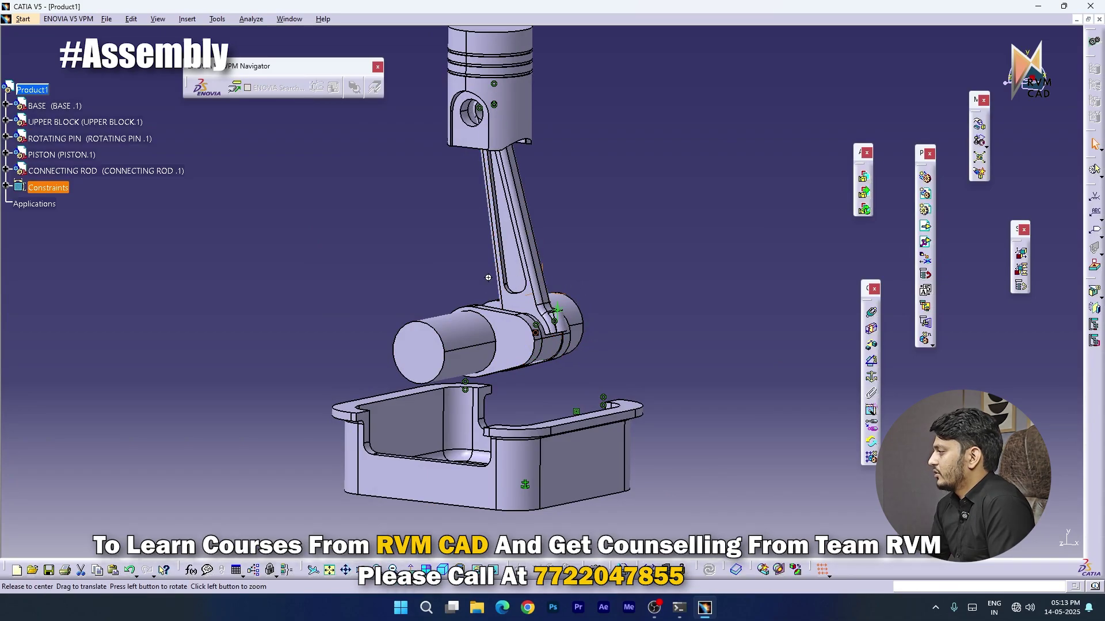
{"action": "middle_click_drag", "start_coordinate": [476, 202], "coordinate": [436, 285]}
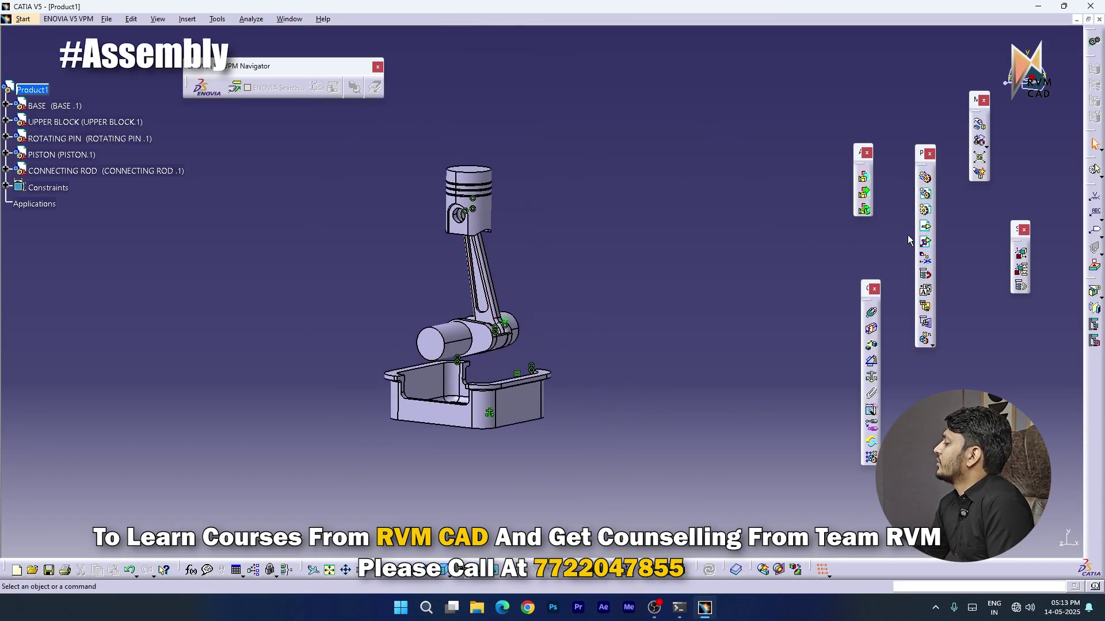
Insert the existing END CAP part into Product1
{"action": "left_click", "coordinate": [26, 92]}
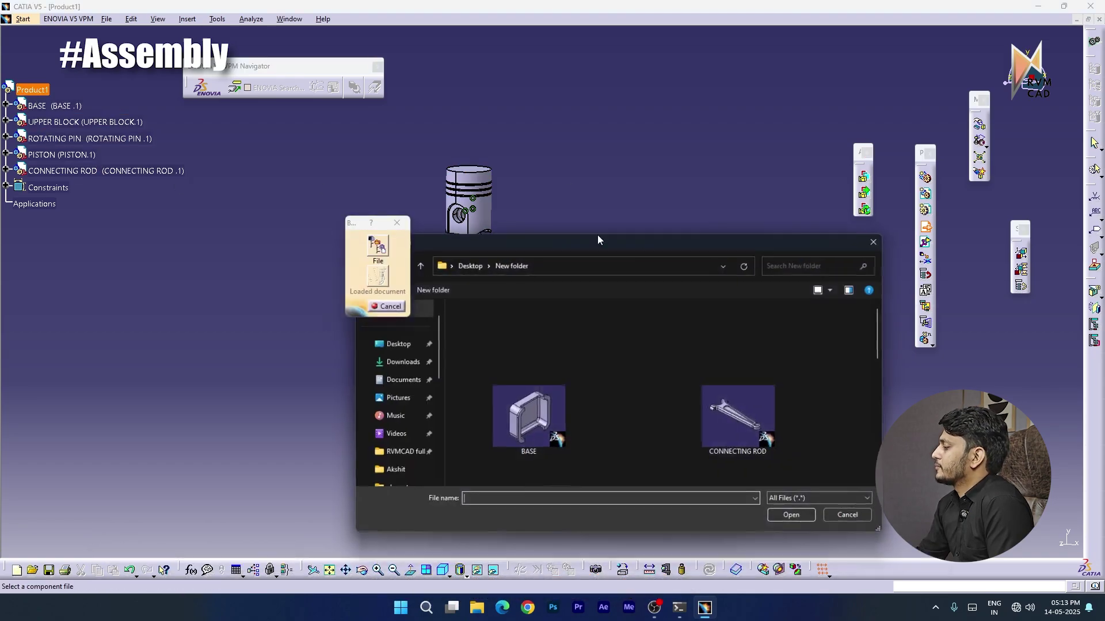
{"action": "left_click_drag", "start_coordinate": [882, 343], "coordinate": [878, 398]}
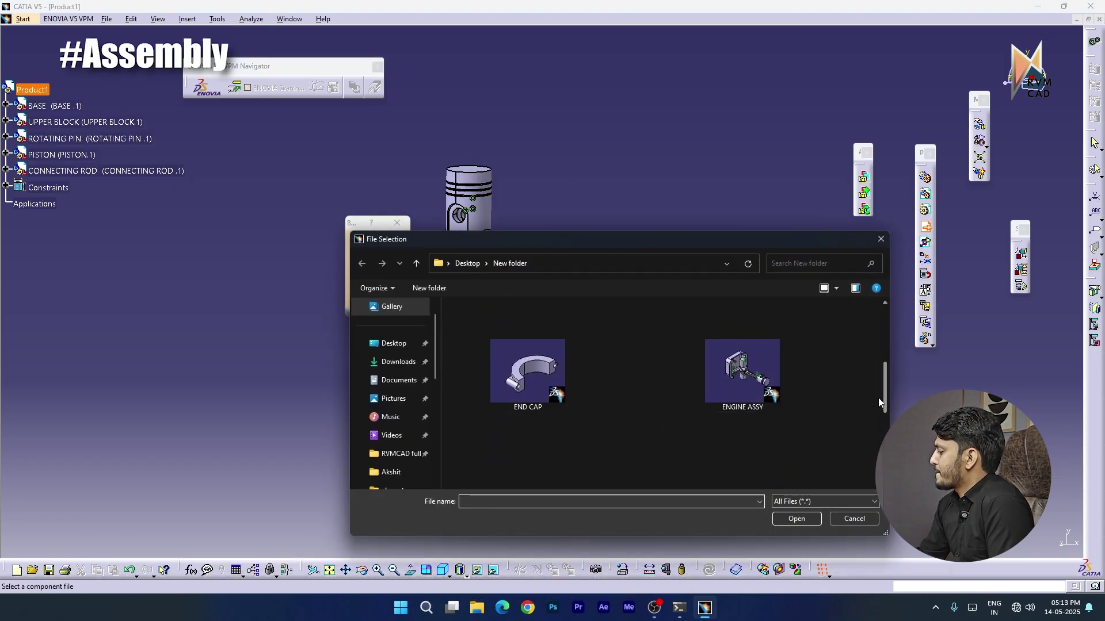
{"action": "left_click", "coordinate": [558, 369]}
{"action": "left_click", "coordinate": [794, 520]}
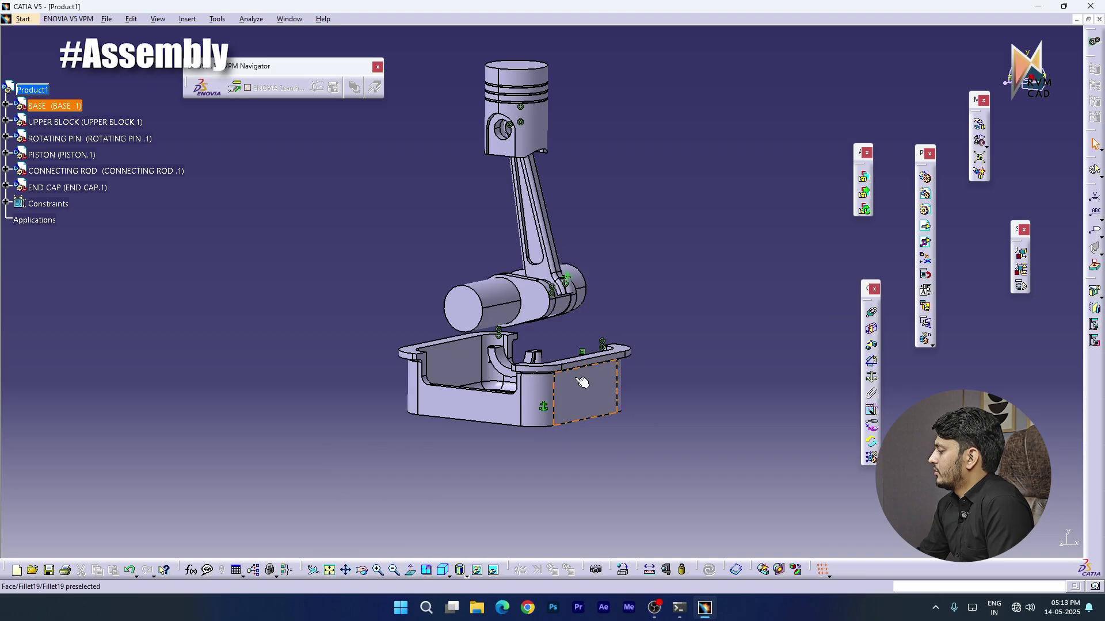
{"action": "middle_click_drag", "start_coordinate": [564, 347], "coordinate": [541, 364]}
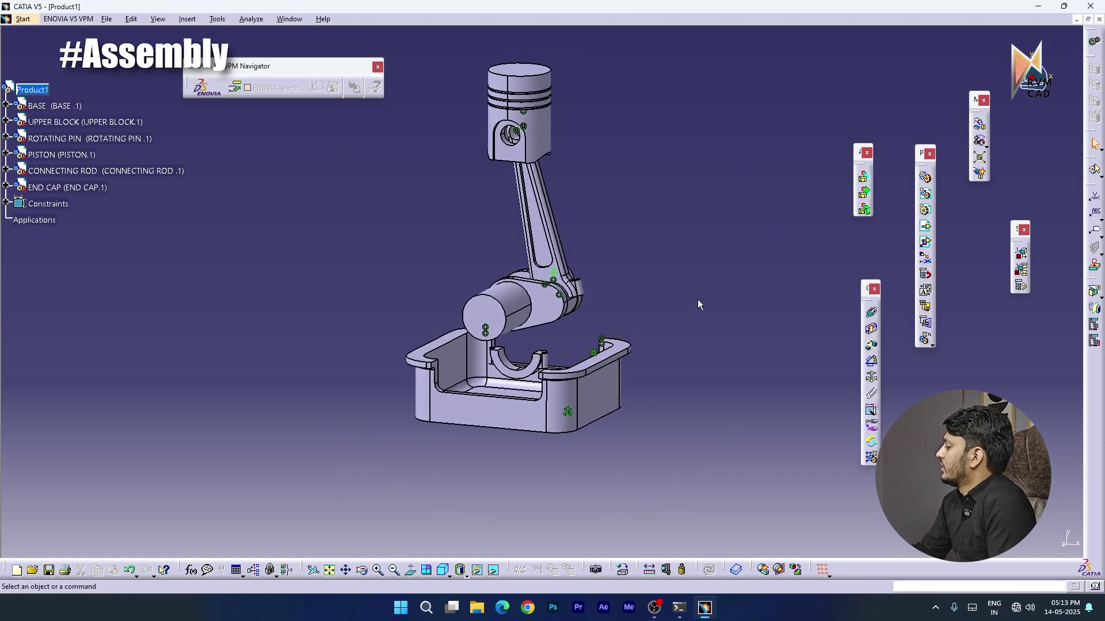
Add a coincidence constraint between END CAP's arc axis and ROTATING PIN's crank journal axis, and update the assembly
{"action": "left_click", "coordinate": [873, 315]}
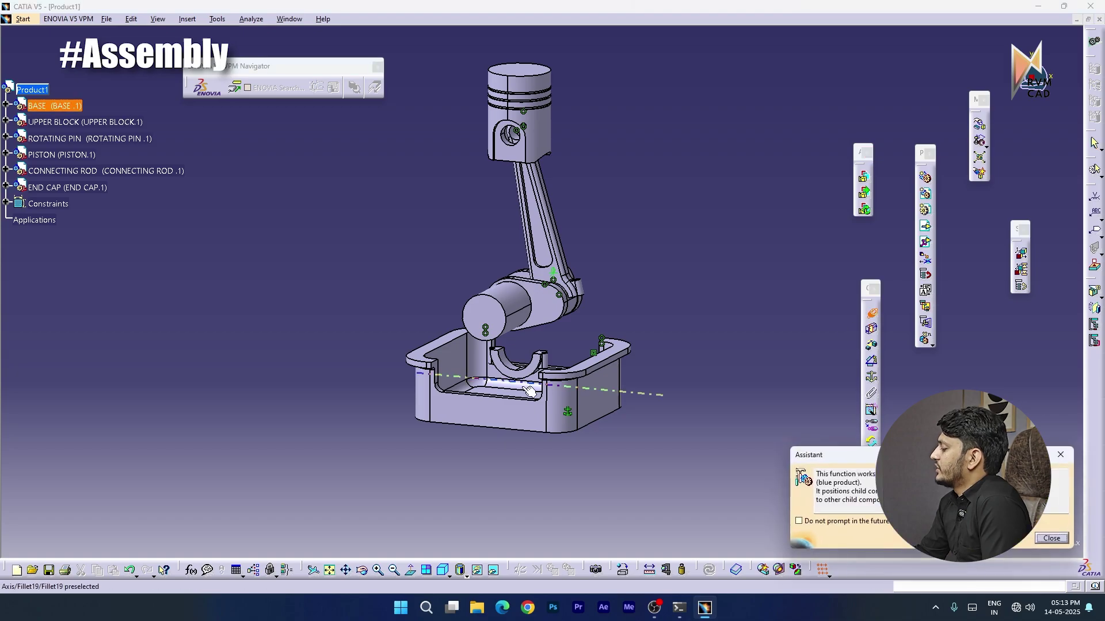
{"action": "middle_click_drag", "start_coordinate": [529, 390], "coordinate": [516, 384]}
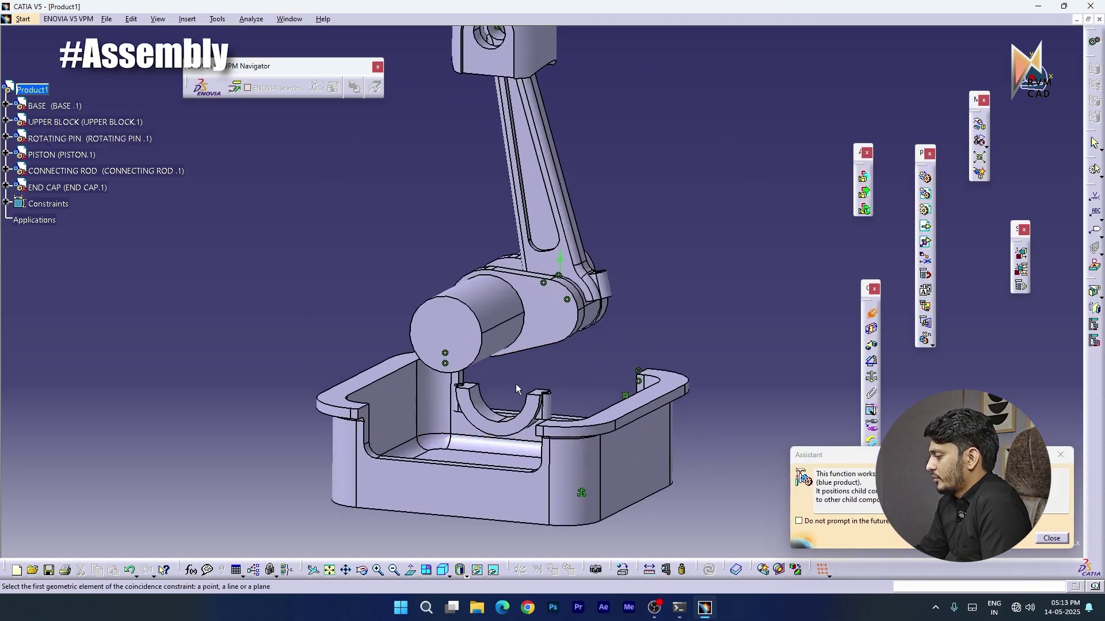
{"action": "left_click", "coordinate": [486, 410]}
{"action": "middle_click_drag", "start_coordinate": [606, 365], "coordinate": [565, 320]}
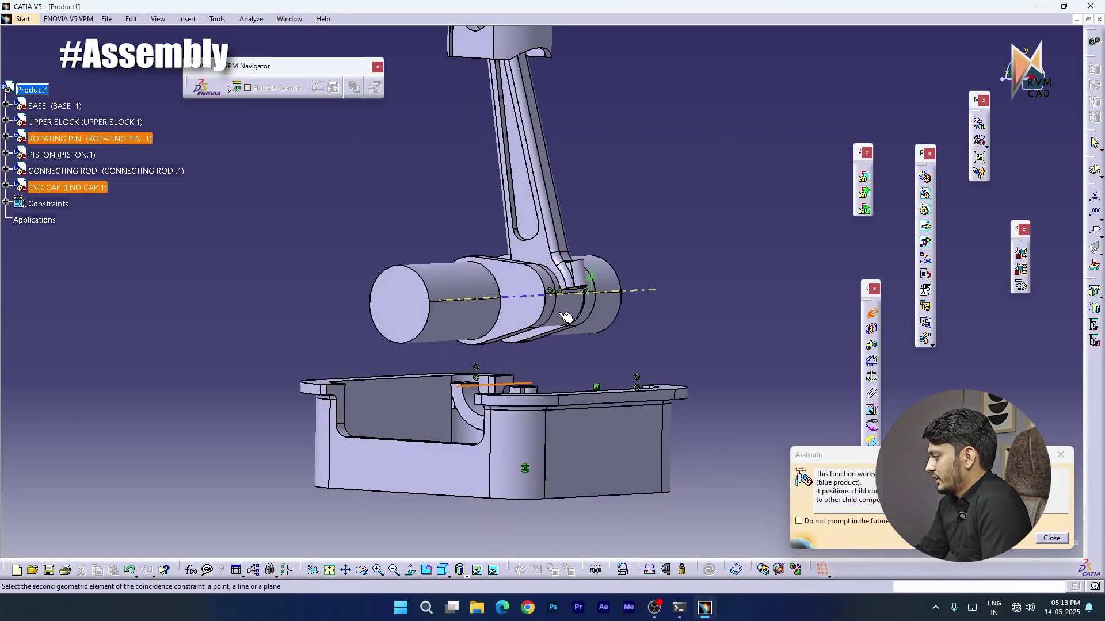
{"action": "left_click", "coordinate": [566, 318]}
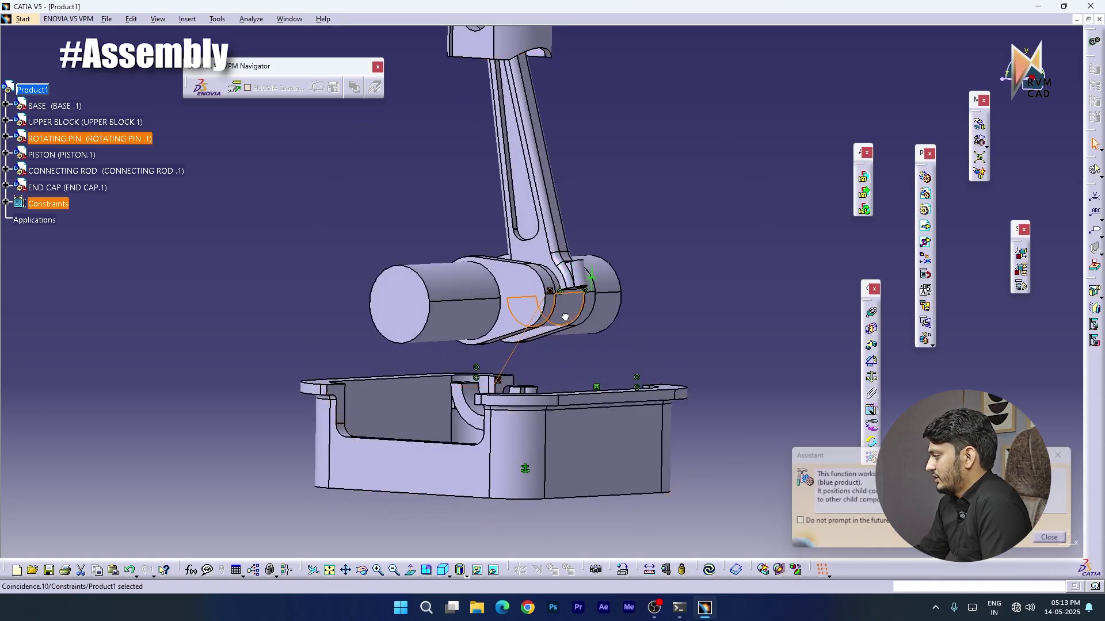
{"action": "left_click", "coordinate": [708, 571]}
{"action": "middle_click_drag", "start_coordinate": [569, 320], "coordinate": [644, 331]}
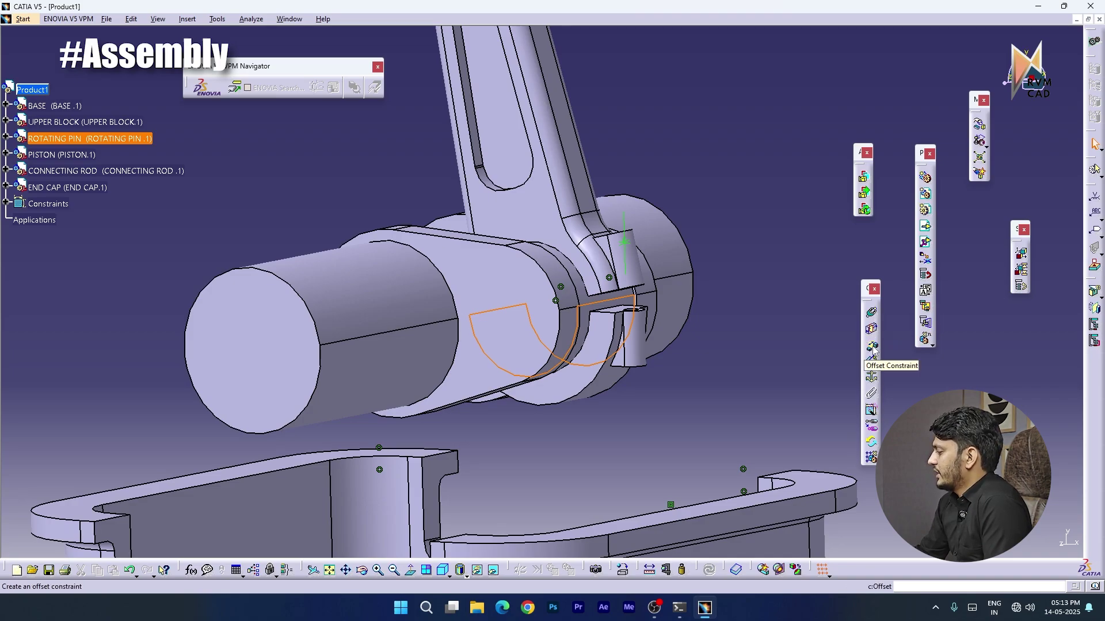
{"action": "left_click", "coordinate": [871, 329]}
{"action": "middle_click_drag", "start_coordinate": [649, 345], "coordinate": [644, 277]}
{"action": "left_click", "coordinate": [638, 320]}
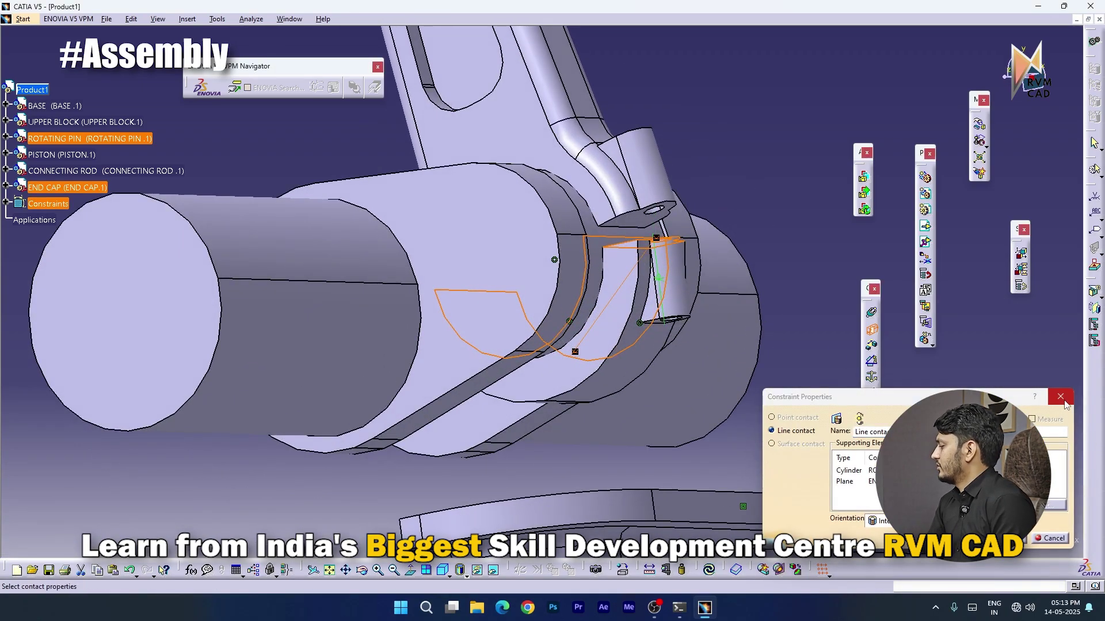
{"action": "key", "text": "Return"}
{"action": "middle_click_drag", "start_coordinate": [687, 242], "coordinate": [713, 348]}
Add a contact constraint between END CAP's flat mating face and the underside of CONNECTING ROD's bolt boss, and update the assembly
{"action": "left_click", "coordinate": [872, 328]}
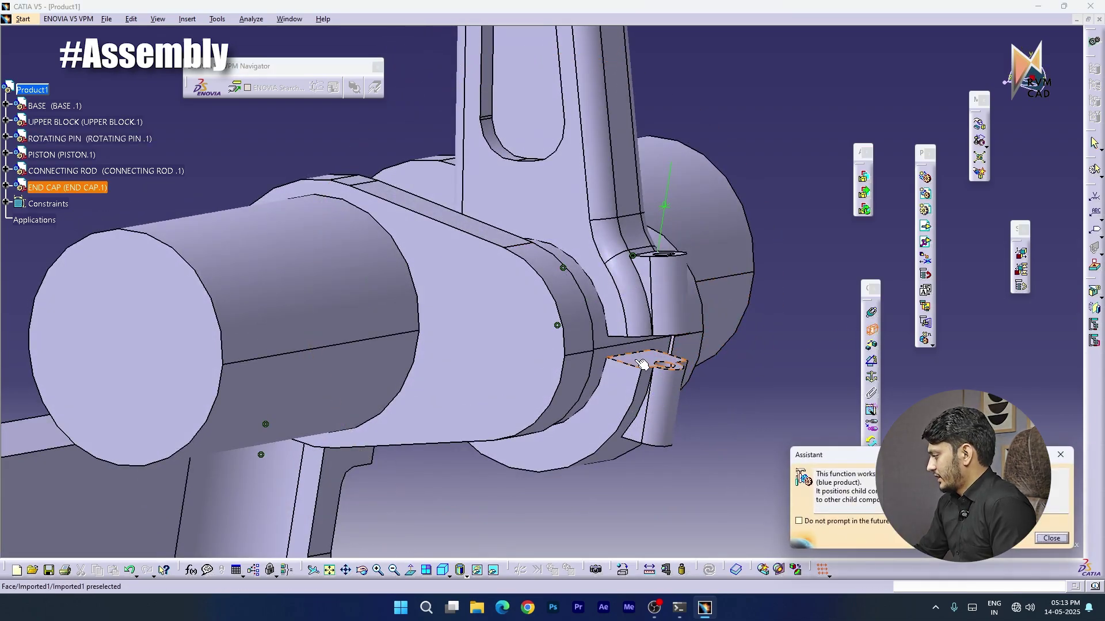
{"action": "left_click", "coordinate": [647, 364]}
{"action": "middle_click_drag", "start_coordinate": [653, 390], "coordinate": [659, 278]}
{"action": "left_click", "coordinate": [653, 227]}
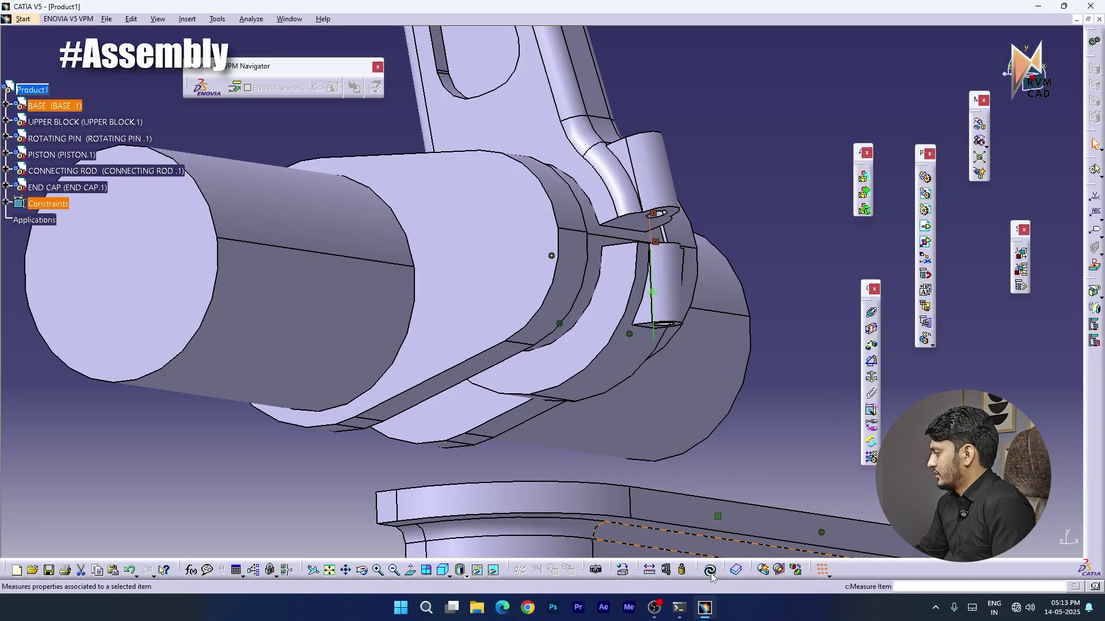
Add a coincidence constraint between the bolt boss axes of END CAP and CONNECTING ROD, and update the assembly
{"action": "middle_click_drag", "start_coordinate": [662, 270], "coordinate": [615, 428]}
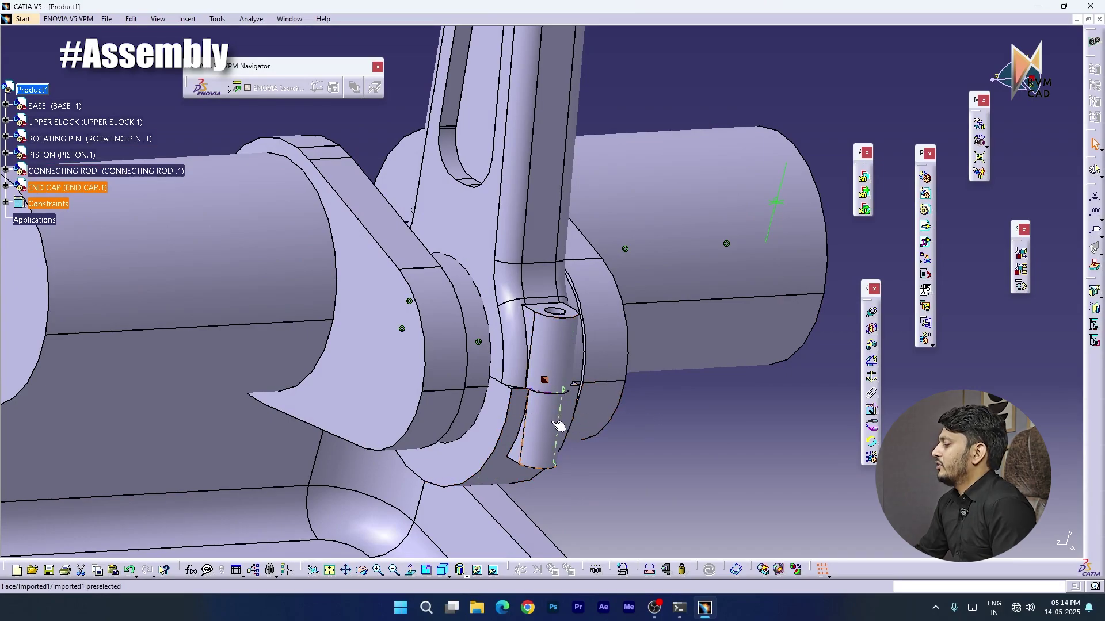
{"action": "left_click", "coordinate": [873, 319]}
{"action": "left_click", "coordinate": [550, 421]}
{"action": "left_click", "coordinate": [570, 348]}
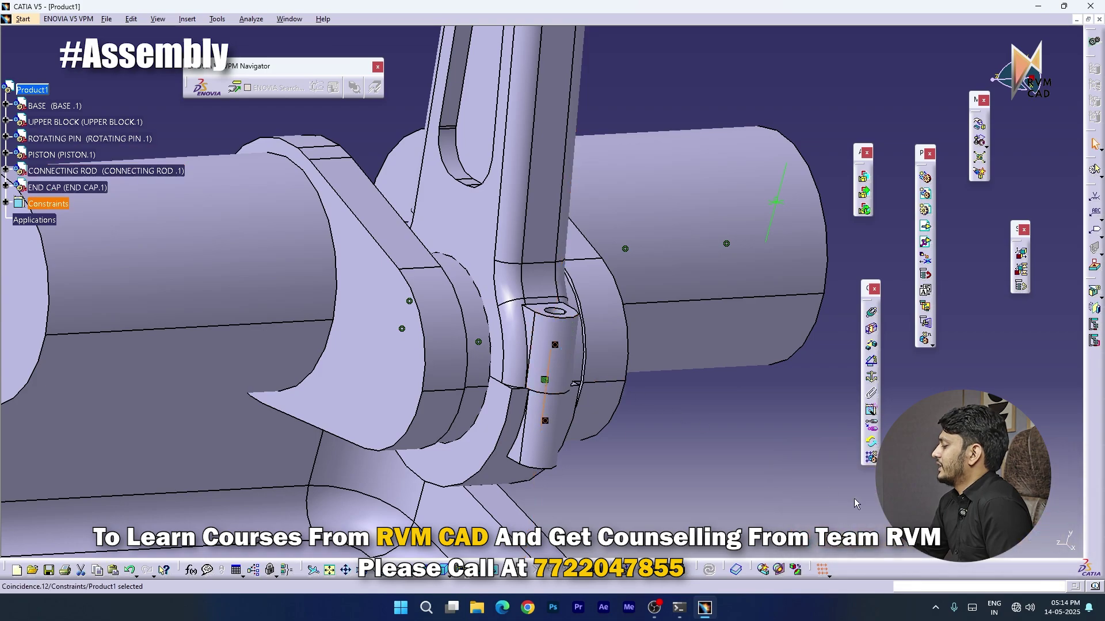
Examine the fit of END CAP around the crank journal and of CONNECTING ROD inside PISTON from below
{"action": "middle_click_drag", "start_coordinate": [684, 401], "coordinate": [619, 467]}
{"action": "middle_click_drag", "start_coordinate": [604, 270], "coordinate": [596, 368]}
{"action": "middle_click_drag", "start_coordinate": [595, 224], "coordinate": [543, 141]}
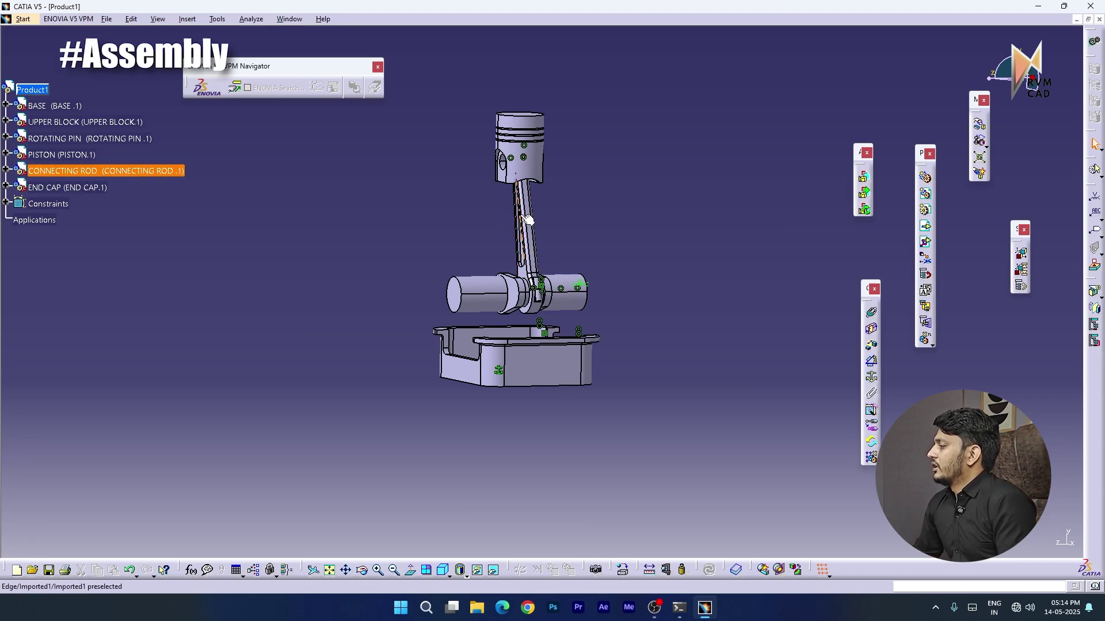
{"action": "middle_click_drag", "start_coordinate": [520, 230], "coordinate": [476, 168]}
{"action": "middle_click_drag", "start_coordinate": [523, 199], "coordinate": [485, 138]}
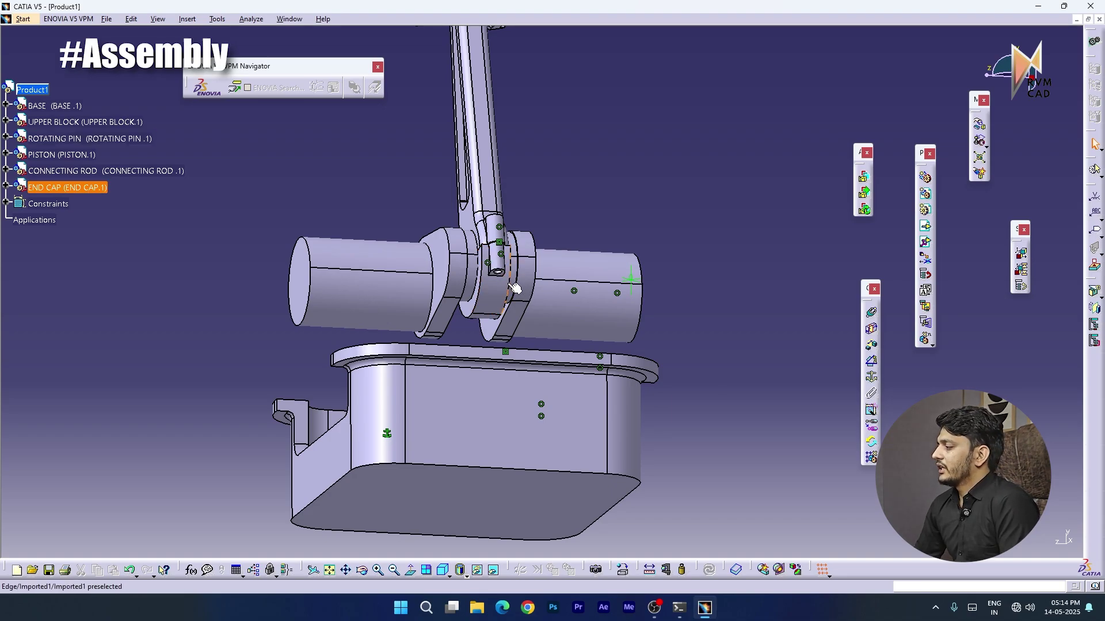
{"action": "middle_click_drag", "start_coordinate": [487, 133], "coordinate": [502, 230]}
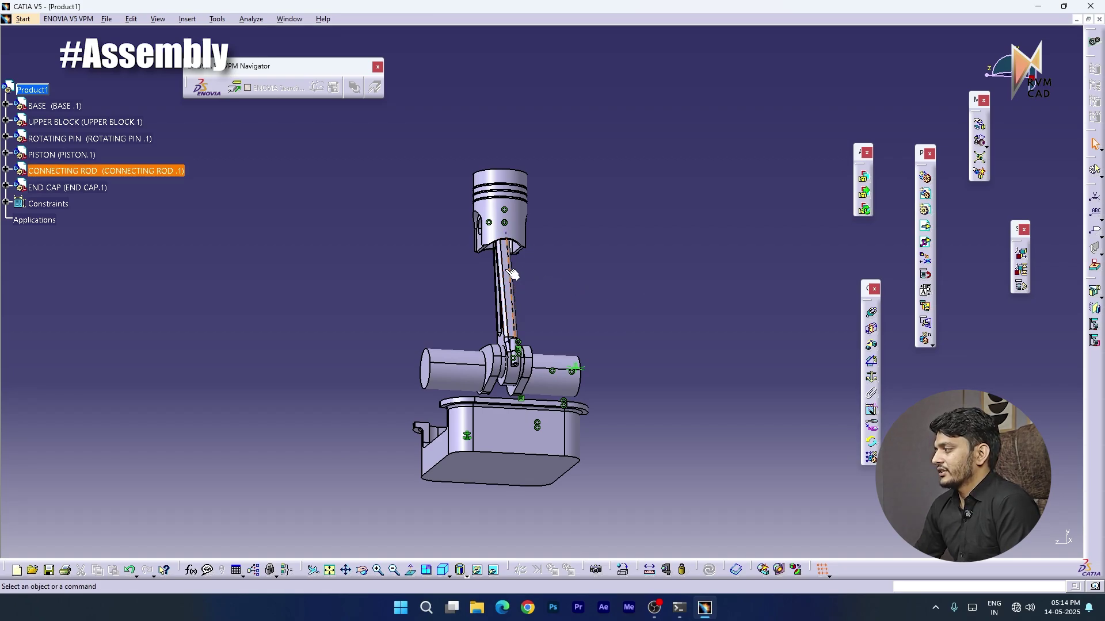
{"action": "middle_click_drag", "start_coordinate": [505, 268], "coordinate": [423, 335]}
{"action": "scroll", "coordinate": [499, 231], "scroll_direction": "up", "scroll_amount": 1}
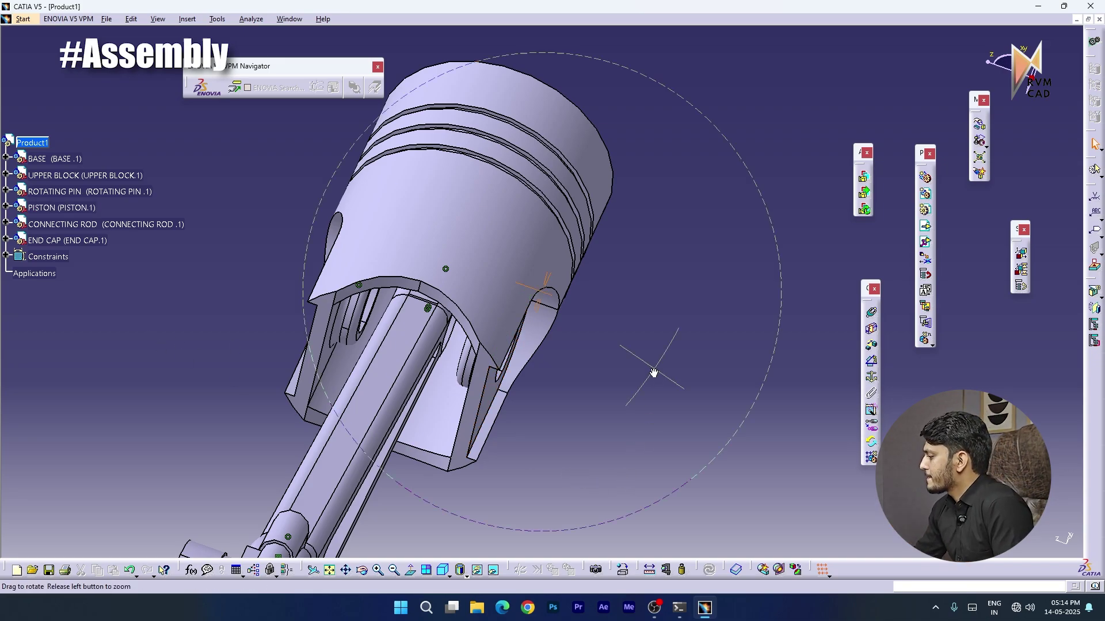
{"action": "middle_click_drag", "start_coordinate": [654, 373], "coordinate": [699, 535]}
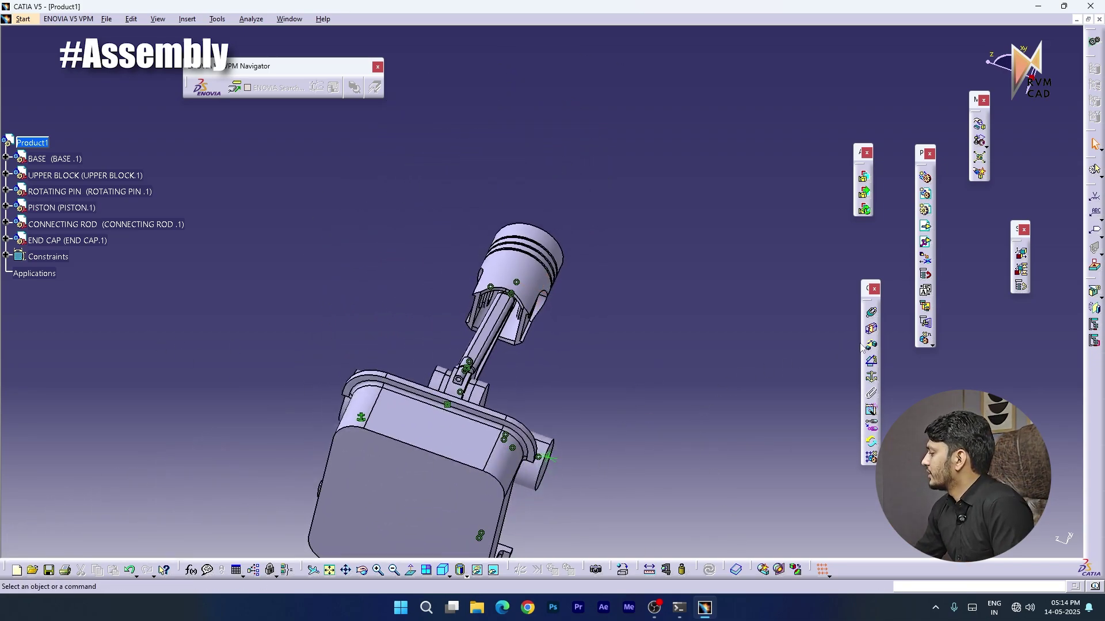
Add an offset constraint between PISTON's flat side face around the pin hole and CONNECTING ROD's side face, accepting the proposed offset
{"action": "left_click", "coordinate": [871, 344]}
{"action": "middle_click_drag", "start_coordinate": [570, 342], "coordinate": [554, 238]}
{"action": "left_click", "coordinate": [535, 362]}
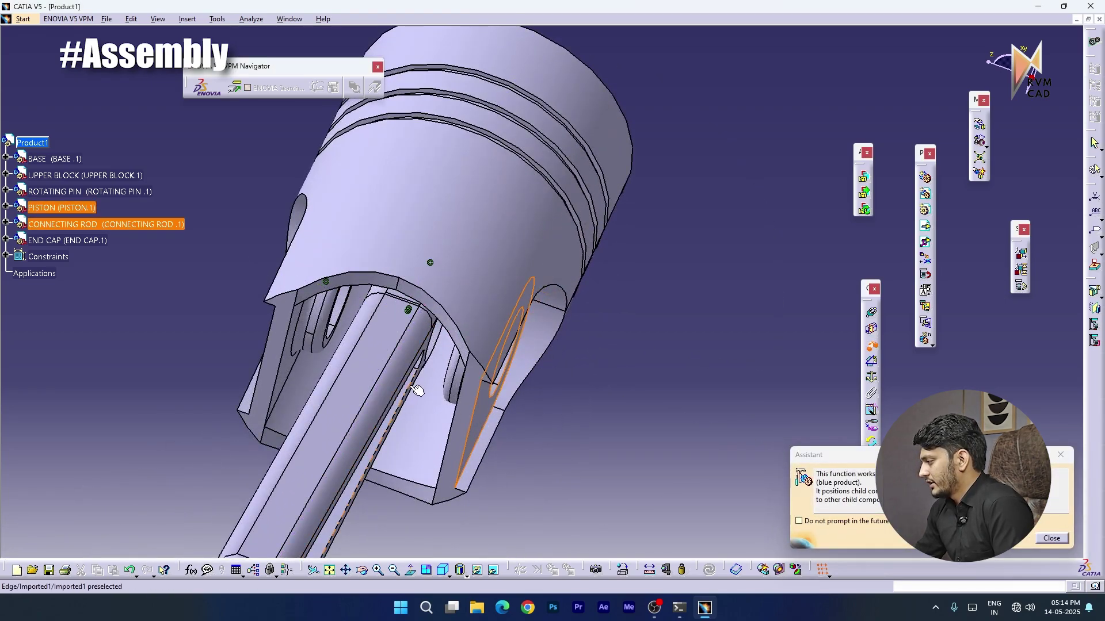
{"action": "middle_click_drag", "start_coordinate": [415, 386], "coordinate": [405, 359]}
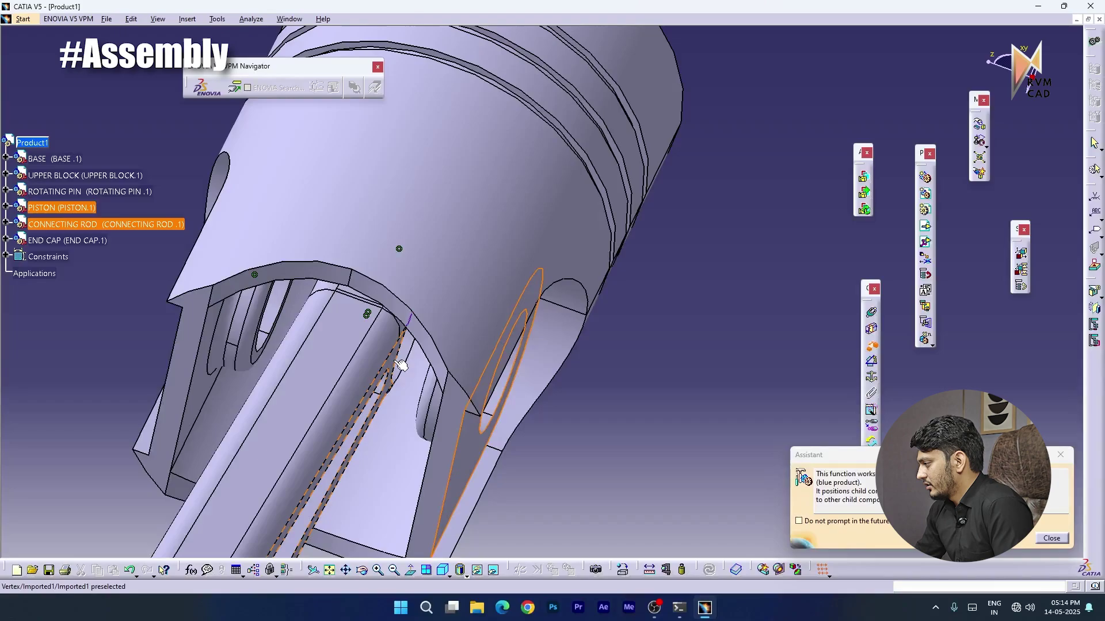
{"action": "left_click", "coordinate": [385, 365]}
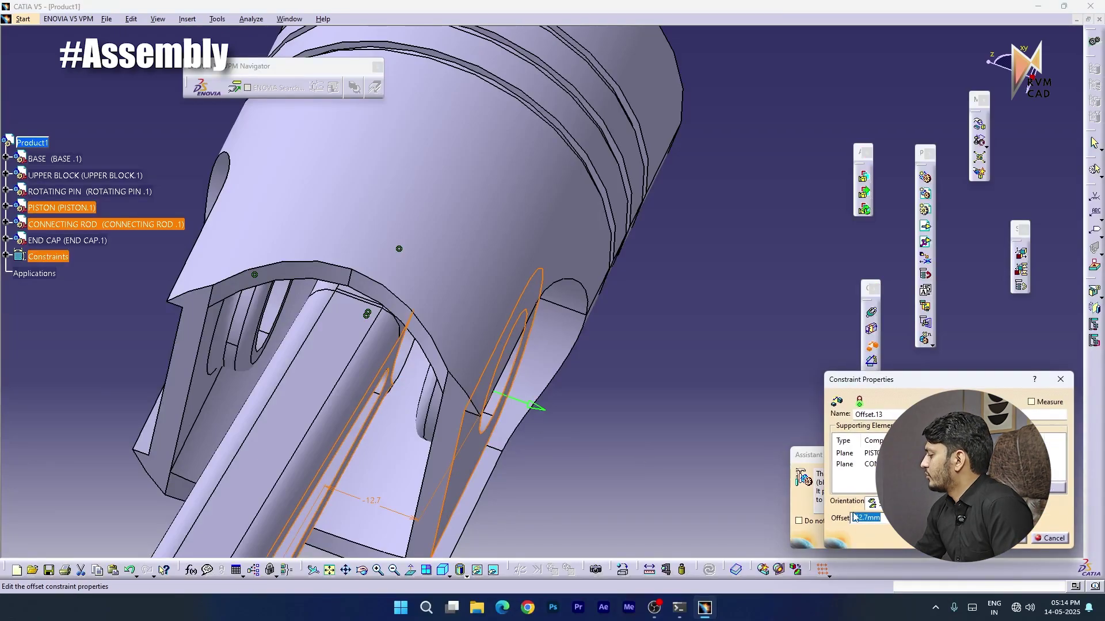
{"action": "left_click", "coordinate": [1010, 539]}
{"action": "left_click", "coordinate": [693, 383]}
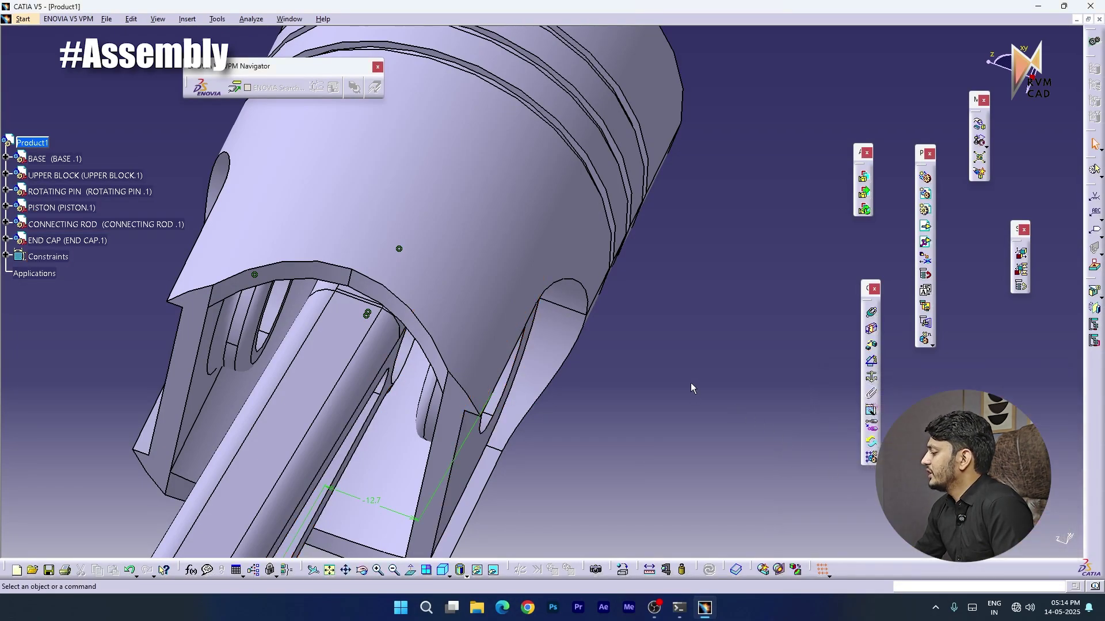
Insert the existing PIN part into Product1
{"action": "middle_click_drag", "start_coordinate": [494, 329], "coordinate": [617, 347]}
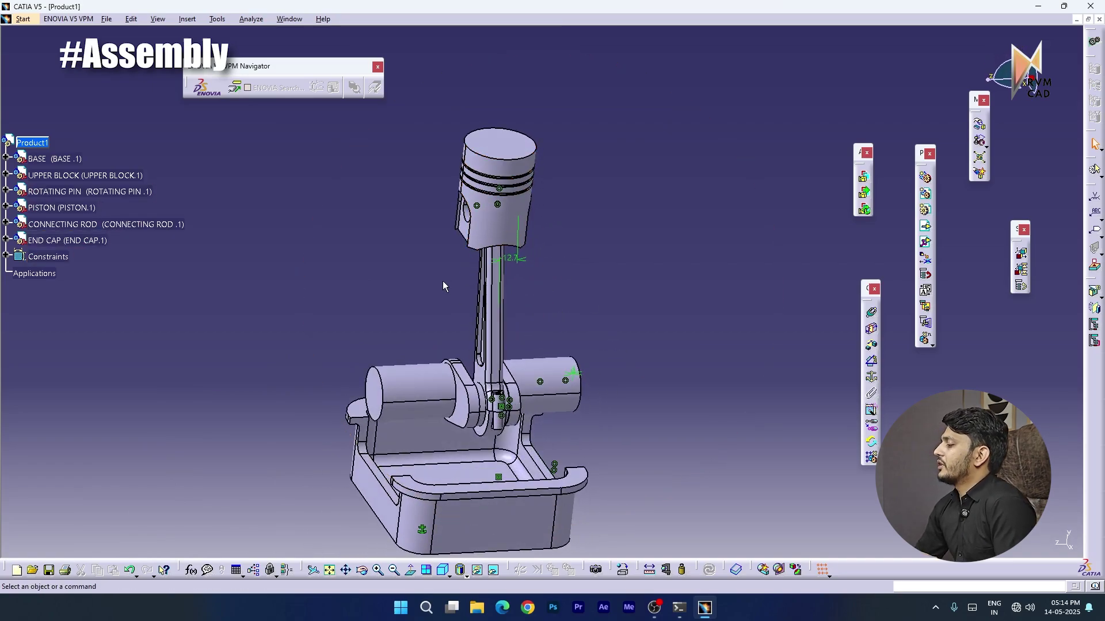
{"action": "left_click", "coordinate": [926, 226]}
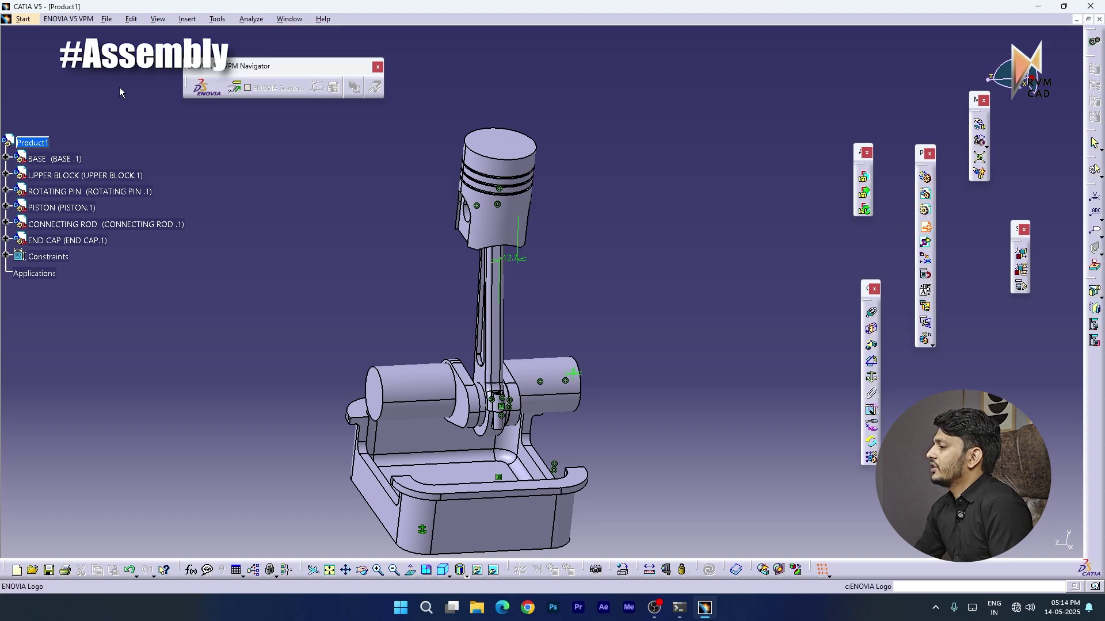
{"action": "left_click", "coordinate": [38, 144]}
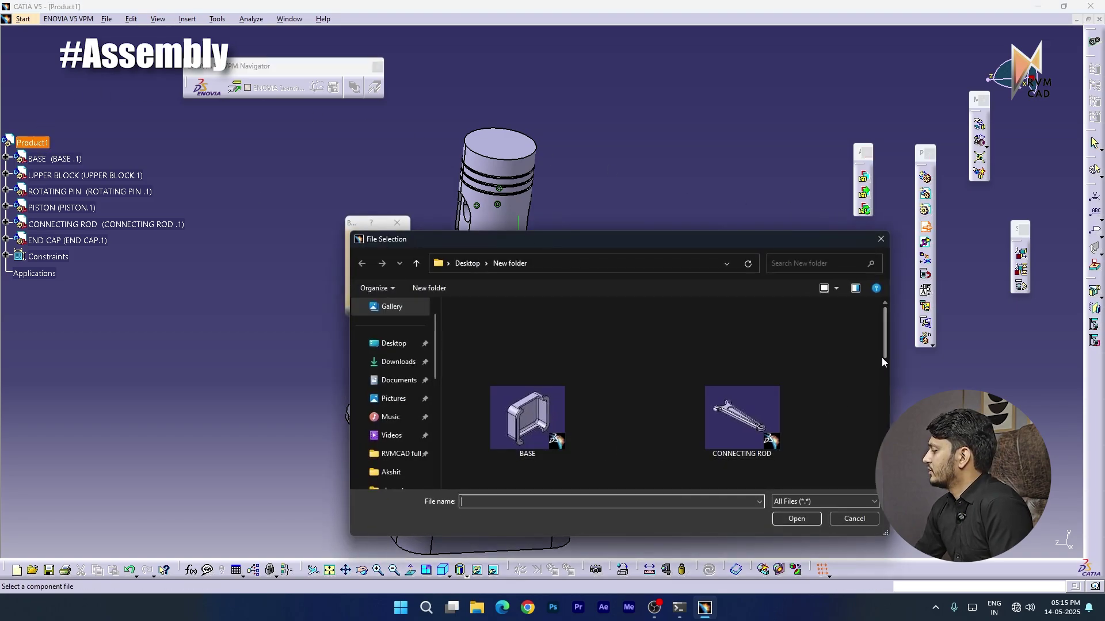
{"action": "scroll", "coordinate": [544, 336], "scroll_direction": "down", "scroll_amount": 6}
{"action": "left_click", "coordinate": [543, 335]}
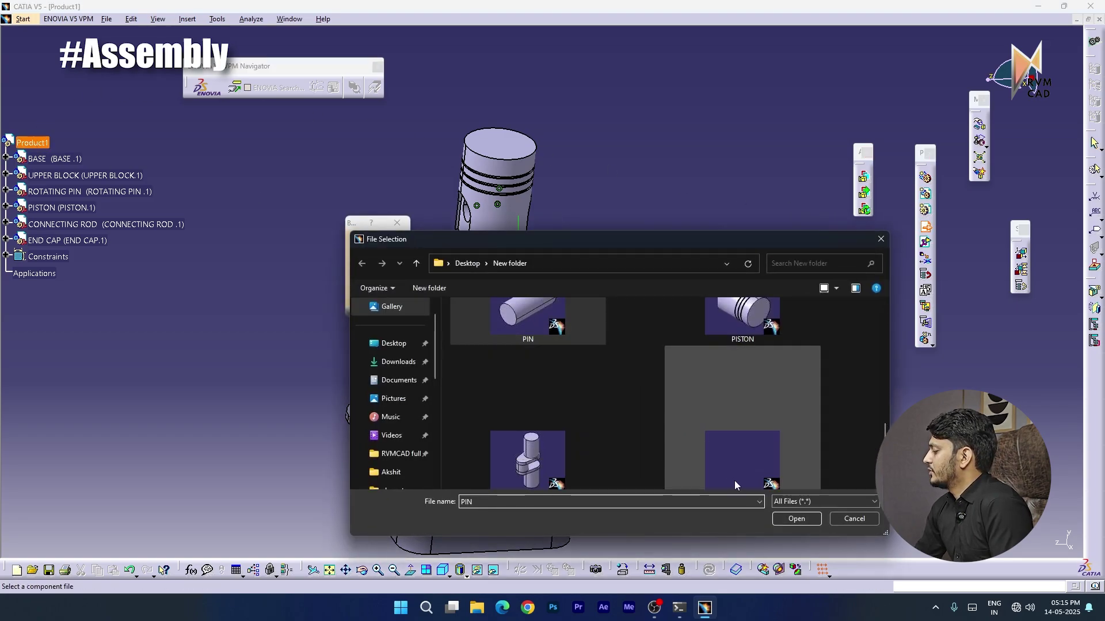
{"action": "left_click", "coordinate": [796, 519]}
Add a coincidence constraint between PIN's axis and the axis of PISTON's pin hole, and update the assembly
{"action": "middle_click_drag", "start_coordinate": [554, 336], "coordinate": [511, 345]}
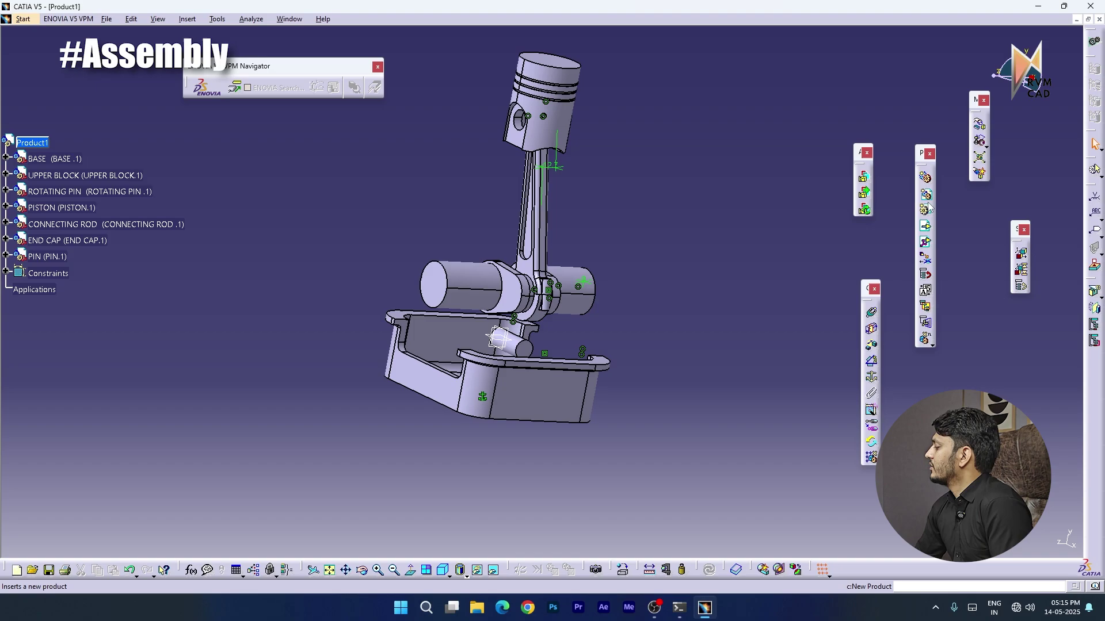
{"action": "left_click", "coordinate": [872, 314]}
{"action": "middle_click_drag", "start_coordinate": [514, 346], "coordinate": [521, 353]}
{"action": "left_click", "coordinate": [521, 353]}
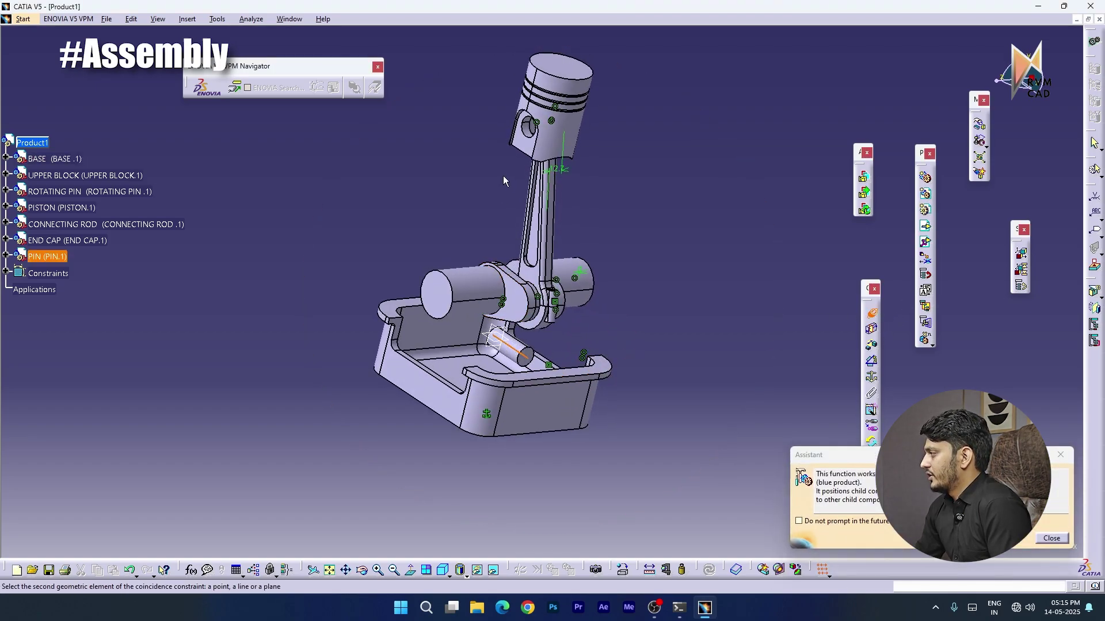
{"action": "left_click", "coordinate": [528, 130]}
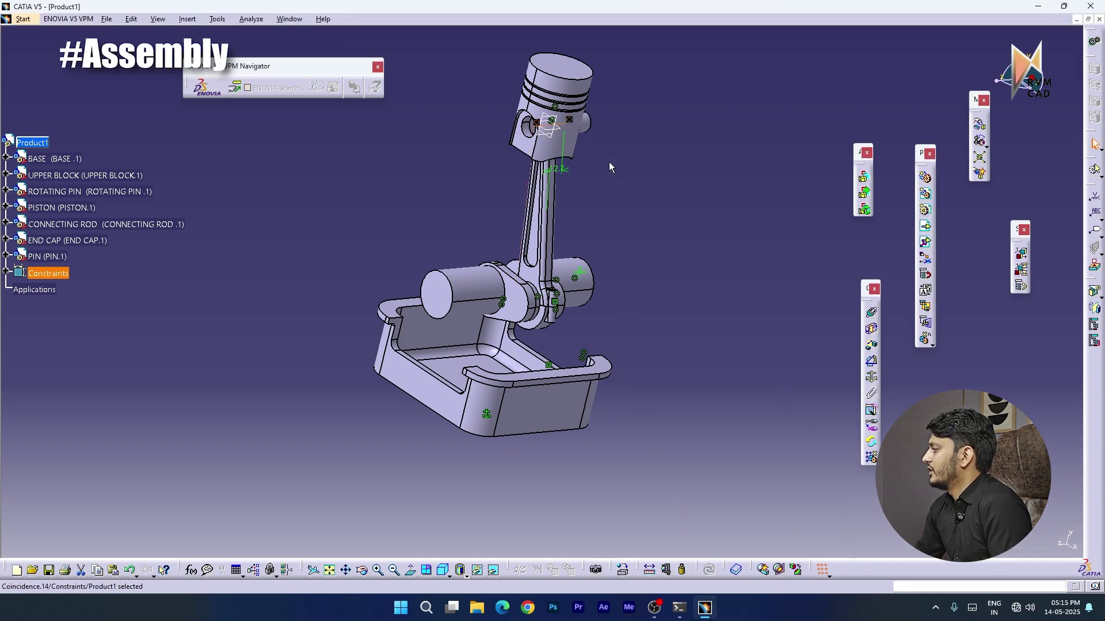
Add an offset constraint between PIN's end face and PISTON's flat side face so they sit flush, and update the assembly
{"action": "middle_click_drag", "start_coordinate": [608, 161], "coordinate": [471, 189]}
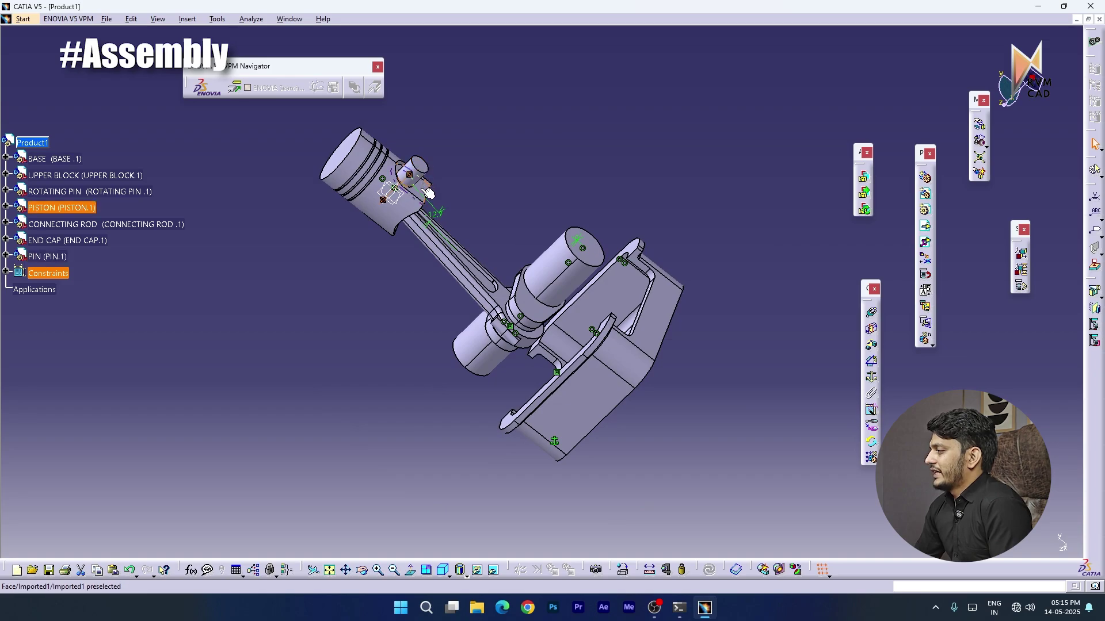
{"action": "left_click", "coordinate": [871, 345]}
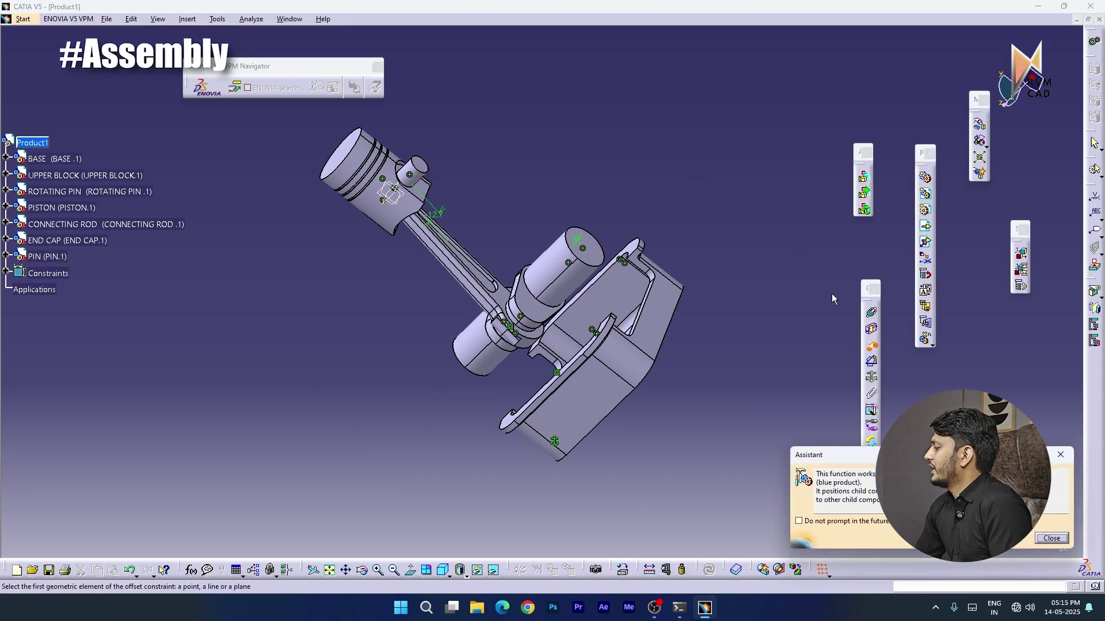
{"action": "left_click", "coordinate": [1061, 455]}
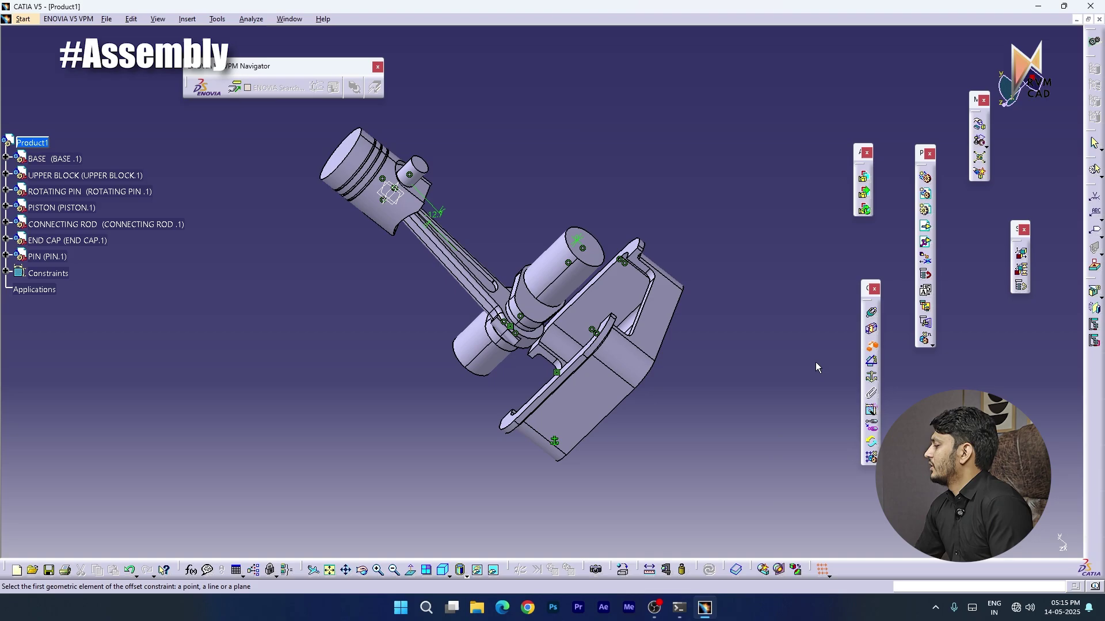
{"action": "left_click", "coordinate": [424, 168]}
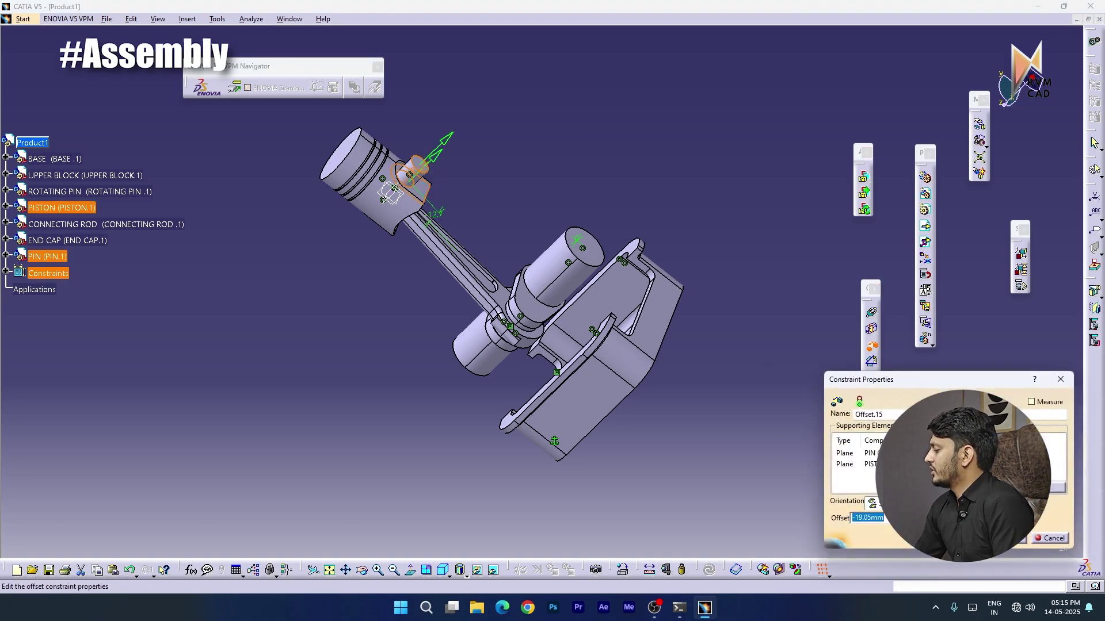
{"action": "key", "text": "Return"}
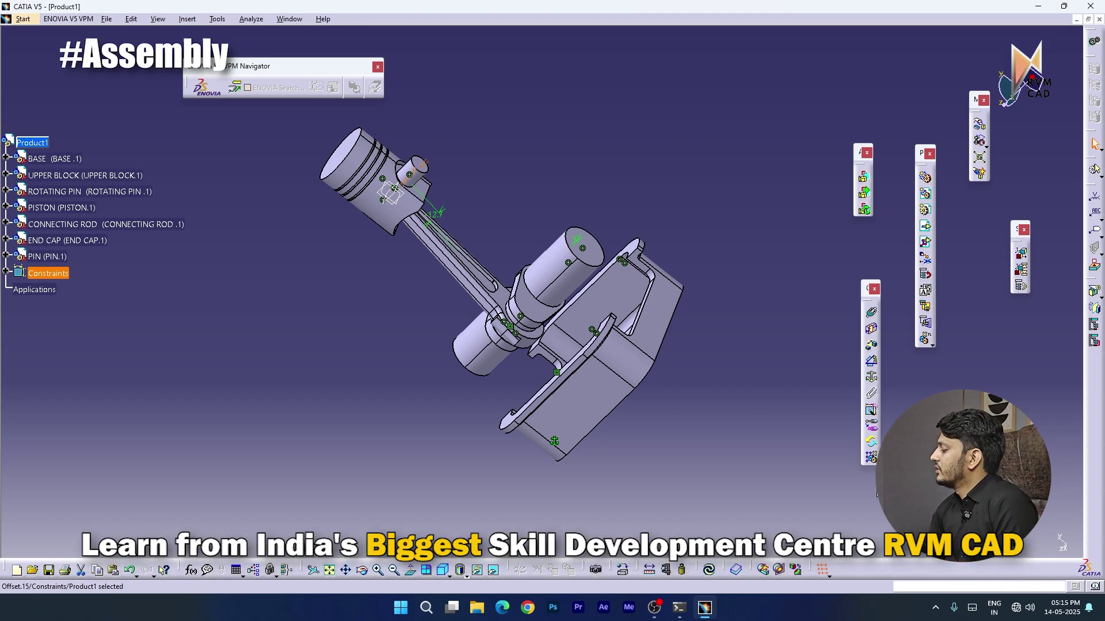
{"action": "left_click", "coordinate": [711, 570]}
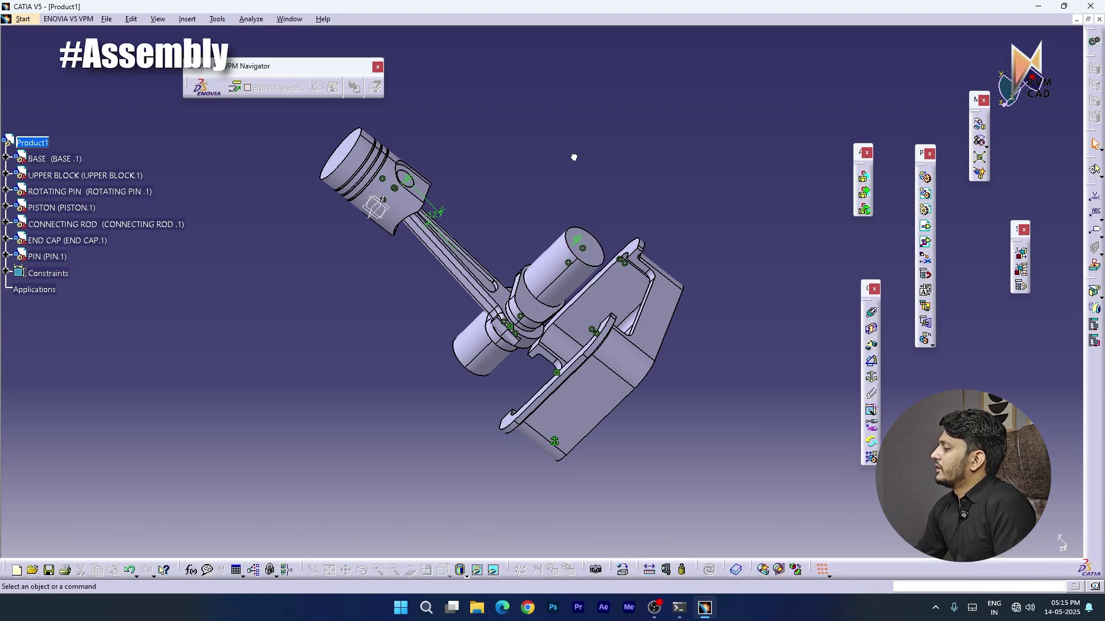
{"action": "middle_click_drag", "start_coordinate": [473, 213], "coordinate": [496, 190]}
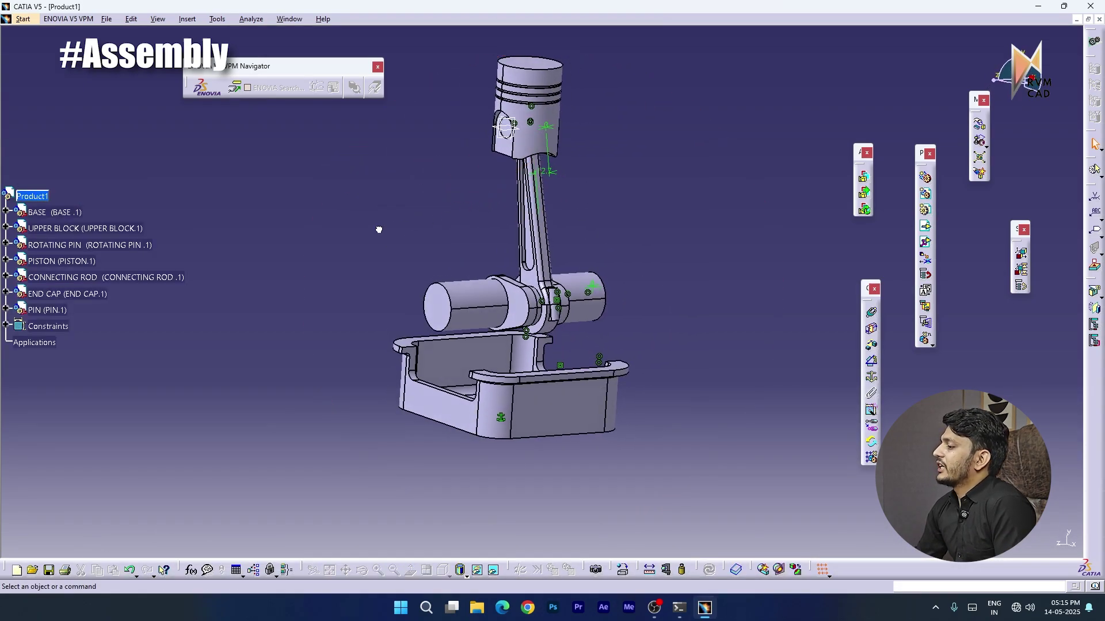
{"action": "right_click", "coordinate": [88, 228]}
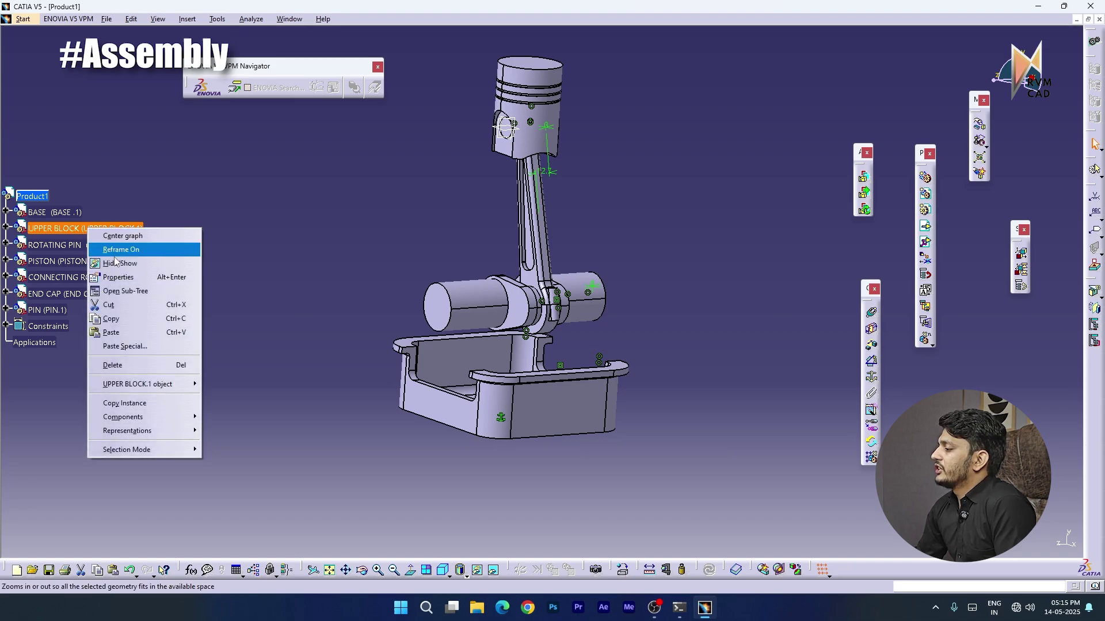
{"action": "left_click", "coordinate": [163, 263]}
{"action": "right_click", "coordinate": [74, 227]}
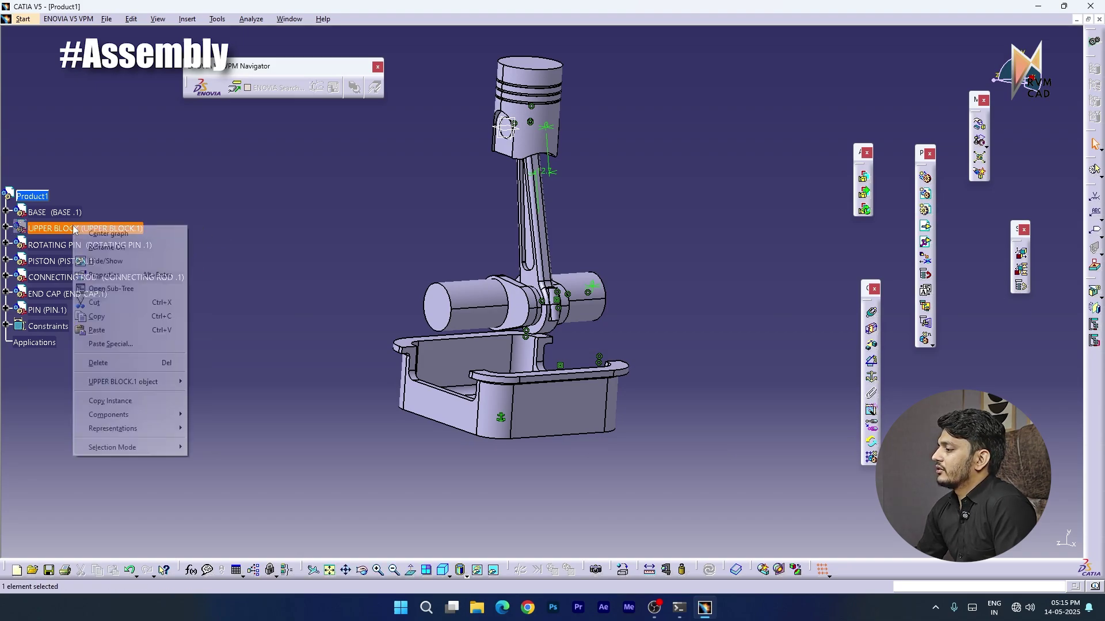
{"action": "left_click", "coordinate": [109, 261]}
Show the hidden Imported1 body inside the UPPER BLOCK part and collapse the part's branch
{"action": "left_click", "coordinate": [7, 228]}
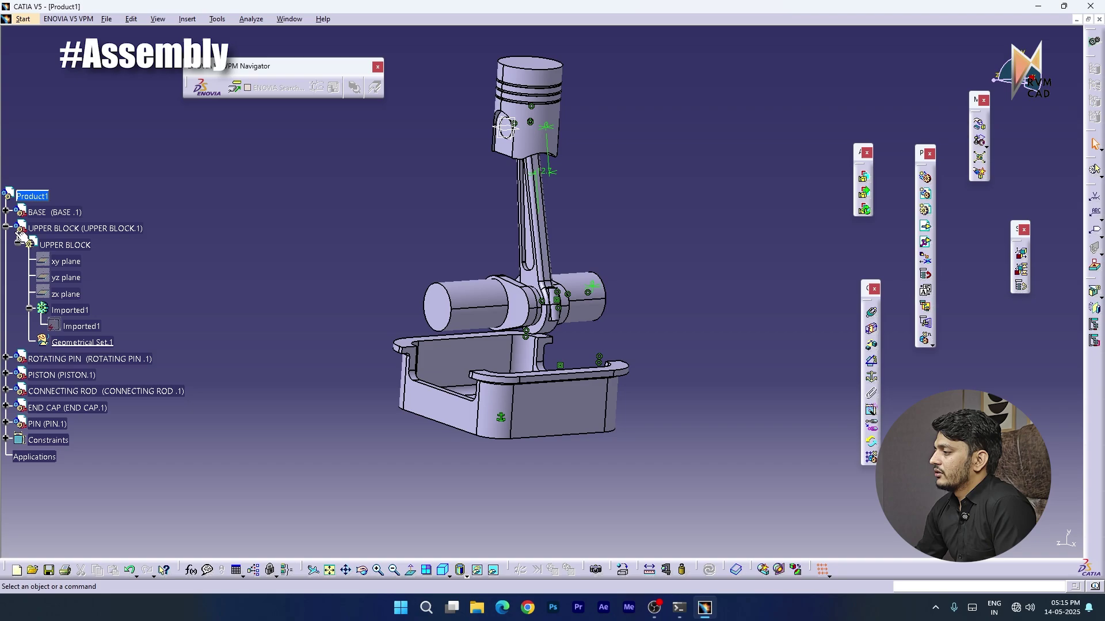
{"action": "right_click", "coordinate": [84, 331]}
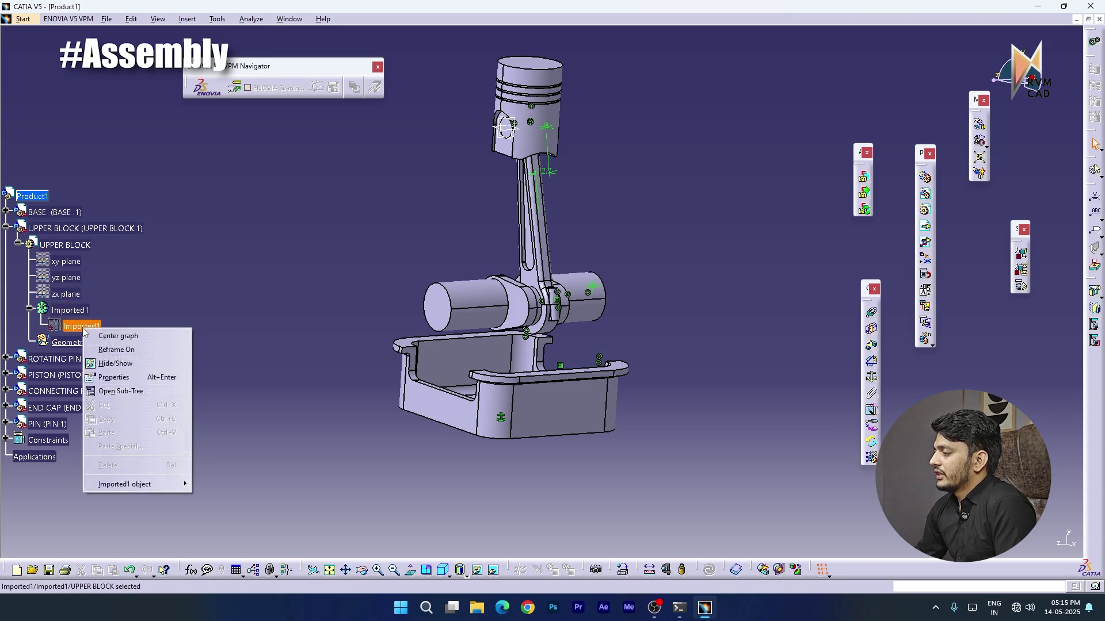
{"action": "left_click", "coordinate": [115, 363]}
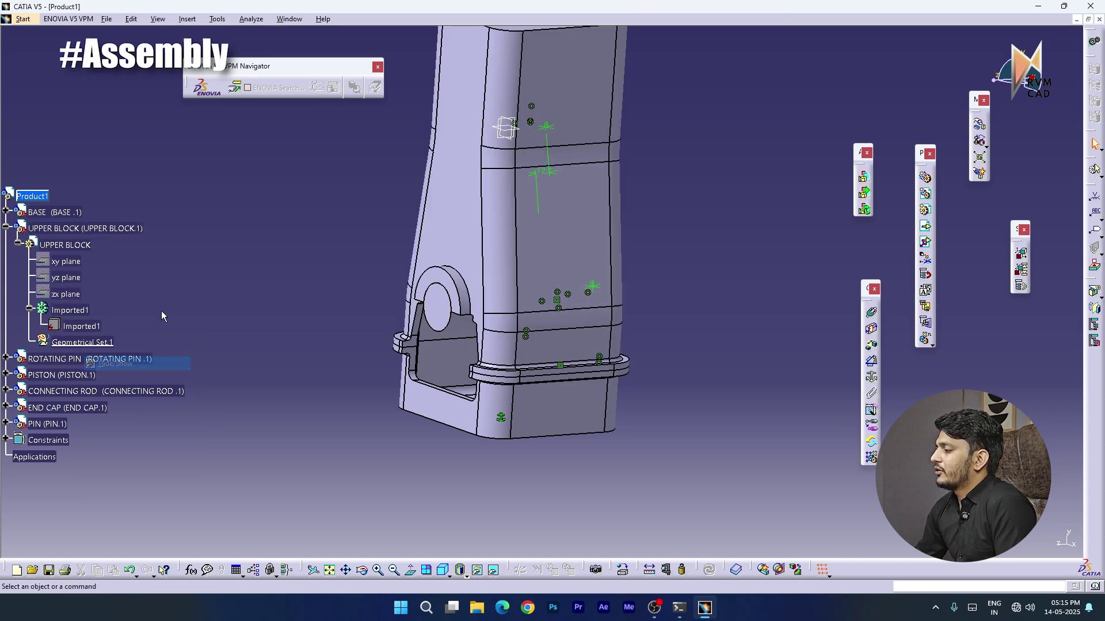
{"action": "left_click", "coordinate": [6, 228]}
Make UPPER BLOCK see-through by setting its graphic transparency to 255
{"action": "middle_click_drag", "start_coordinate": [377, 232], "coordinate": [351, 322]}
{"action": "middle_click_drag", "start_coordinate": [528, 243], "coordinate": [349, 299]}
{"action": "middle_click_drag", "start_coordinate": [384, 335], "coordinate": [219, 302]}
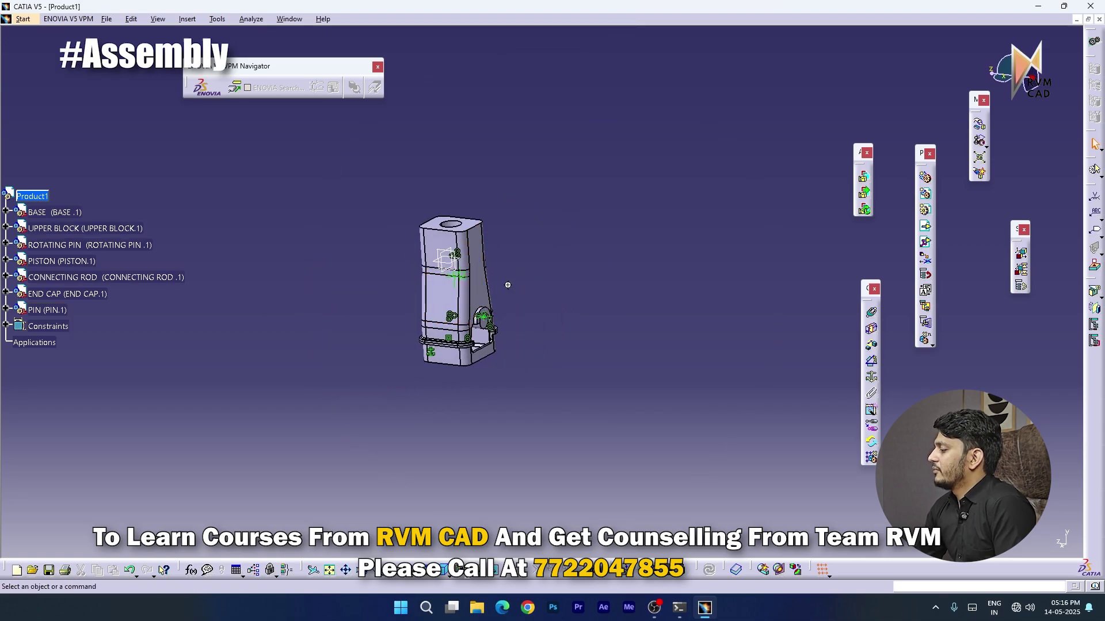
{"action": "middle_click_drag", "start_coordinate": [508, 285], "coordinate": [474, 292]}
{"action": "middle_click_drag", "start_coordinate": [554, 277], "coordinate": [397, 323]}
{"action": "scroll", "coordinate": [345, 363], "scroll_direction": "up", "scroll_amount": 1}
{"action": "middle_click_drag", "start_coordinate": [296, 397], "coordinate": [463, 309]}
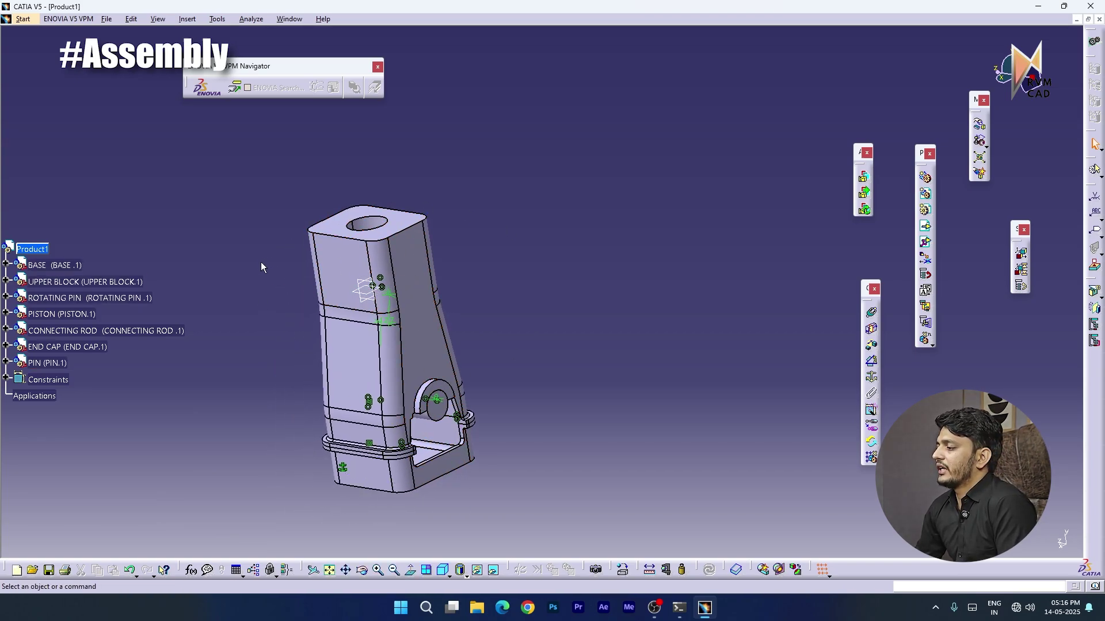
{"action": "right_click", "coordinate": [93, 282]}
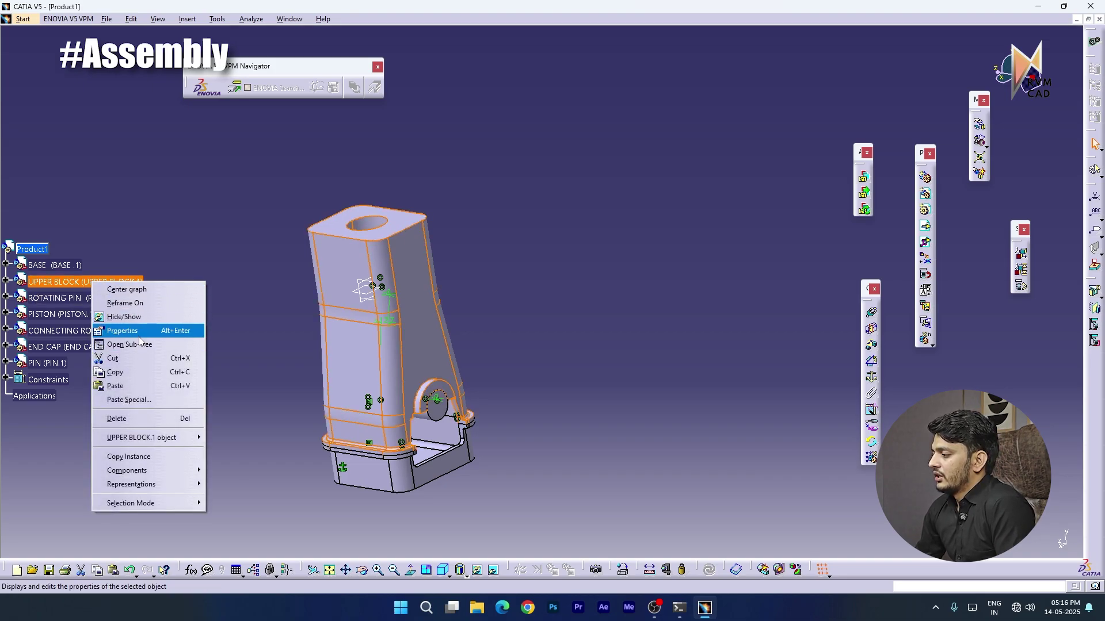
{"action": "left_click", "coordinate": [122, 330]}
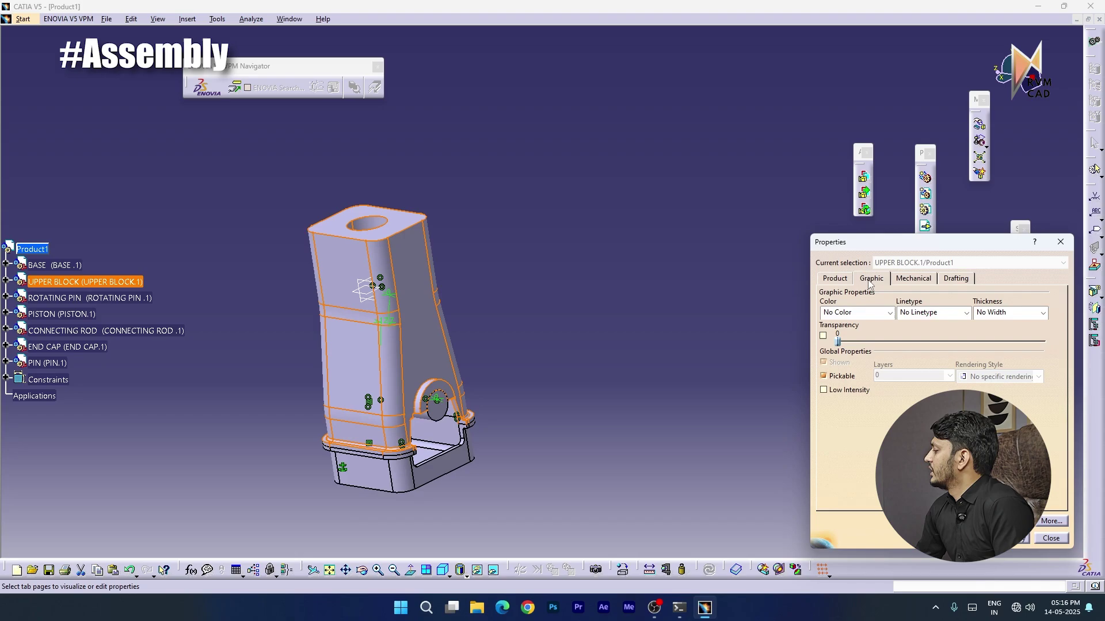
{"action": "left_click_drag", "start_coordinate": [838, 343], "coordinate": [978, 343]}
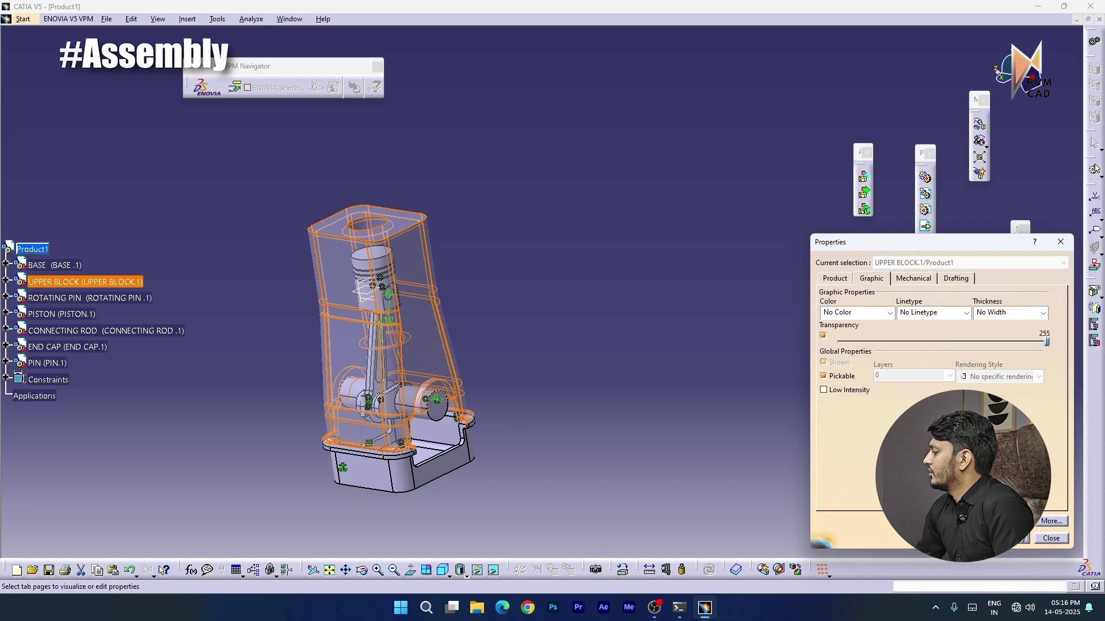
{"action": "left_click", "coordinate": [973, 539]}
{"action": "left_click", "coordinate": [800, 426]}
Examine the piston, connecting rod and crank through the transparent UPPER BLOCK from several sides
{"action": "scroll", "coordinate": [386, 323], "scroll_direction": "up", "scroll_amount": 1}
{"action": "middle_click_drag", "start_coordinate": [371, 329], "coordinate": [466, 304]}
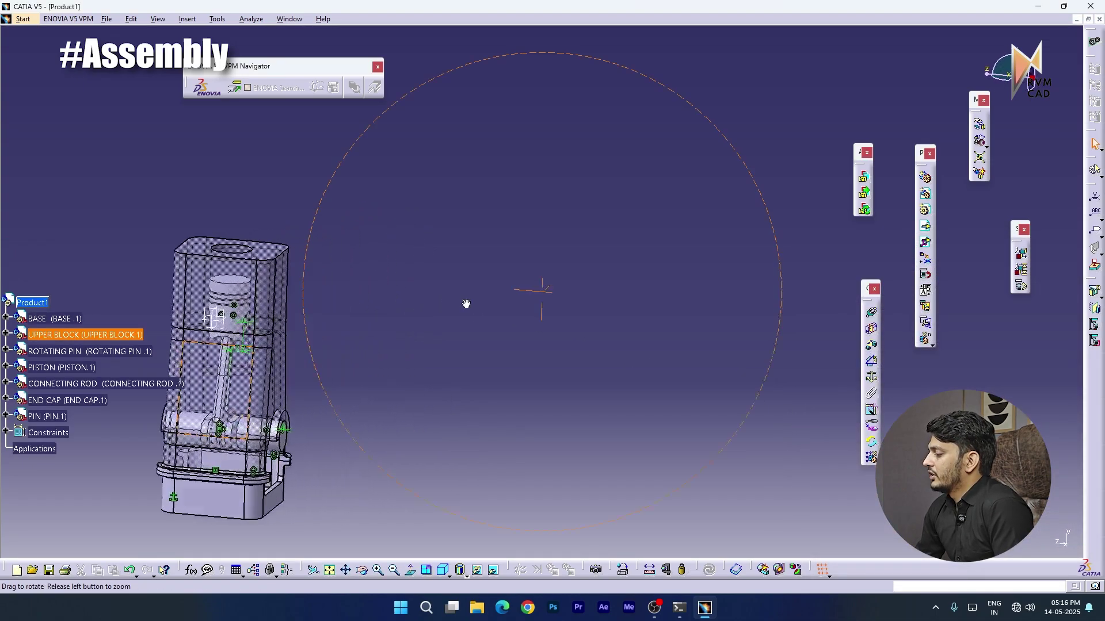
{"action": "middle_click_drag", "start_coordinate": [262, 345], "coordinate": [370, 347]}
{"action": "scroll", "coordinate": [253, 382], "scroll_direction": "up", "scroll_amount": 1}
{"action": "middle_click_drag", "start_coordinate": [248, 382], "coordinate": [400, 356]}
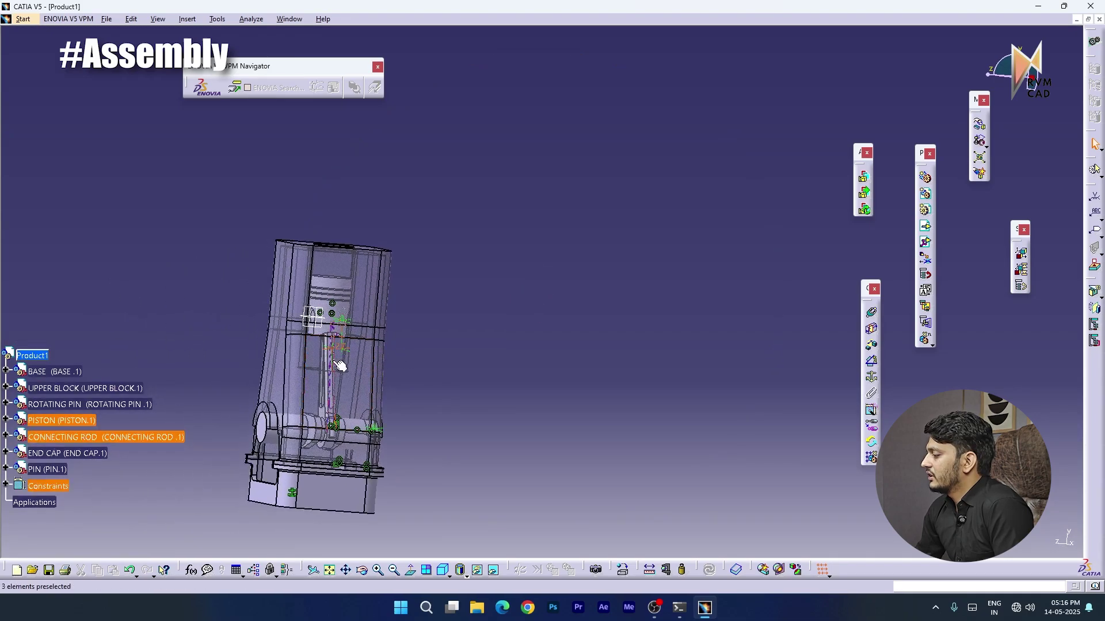
{"action": "middle_click_drag", "start_coordinate": [333, 361], "coordinate": [313, 305]}
{"action": "middle_click_drag", "start_coordinate": [52, 423], "coordinate": [227, 328]}
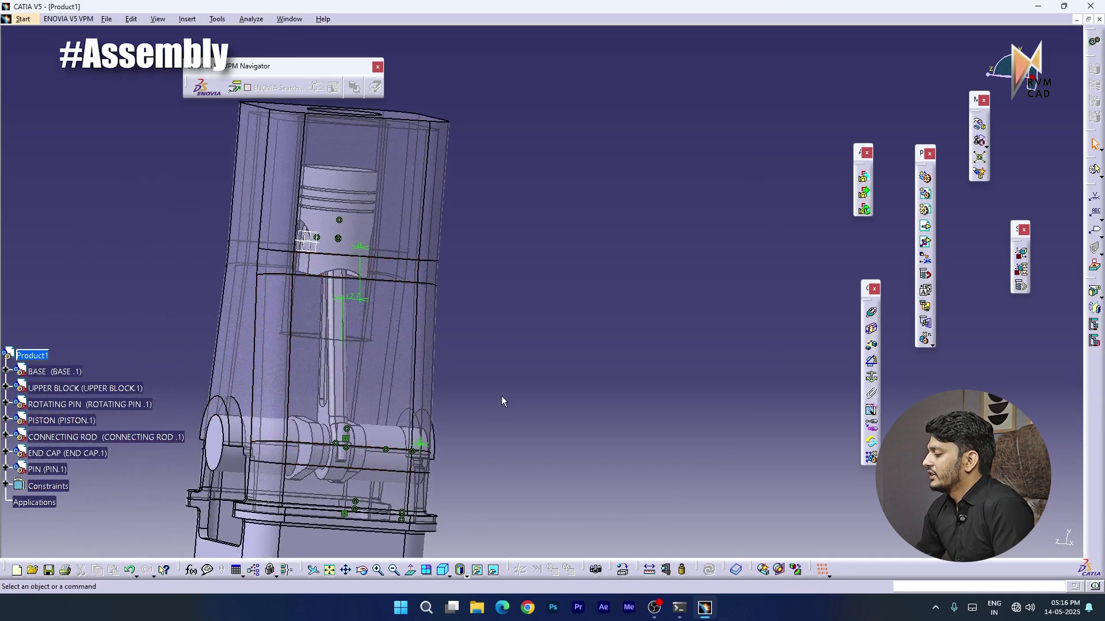
{"action": "middle_click_drag", "start_coordinate": [502, 397], "coordinate": [482, 460]}
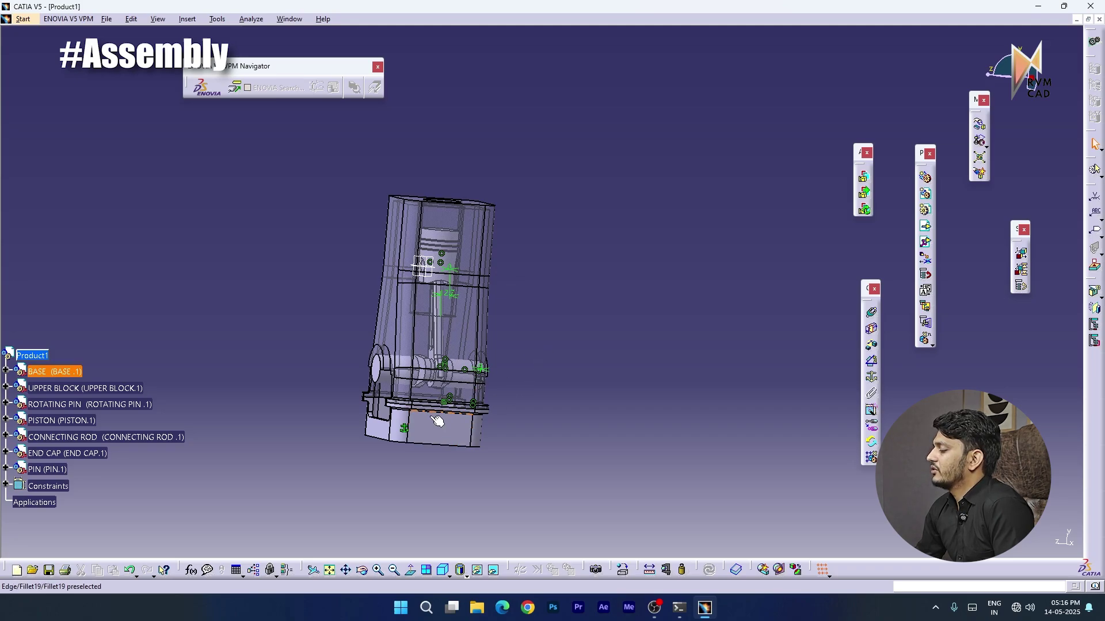
Make BASE see-through by setting its graphic transparency to 255
{"action": "right_click", "coordinate": [55, 371]}
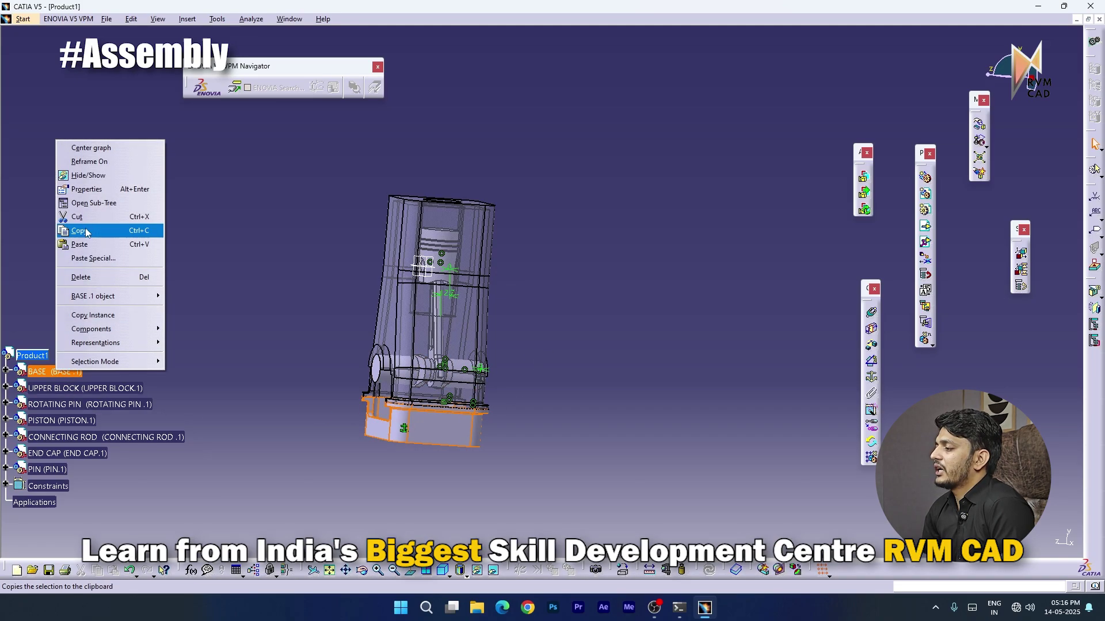
{"action": "left_click", "coordinate": [89, 189]}
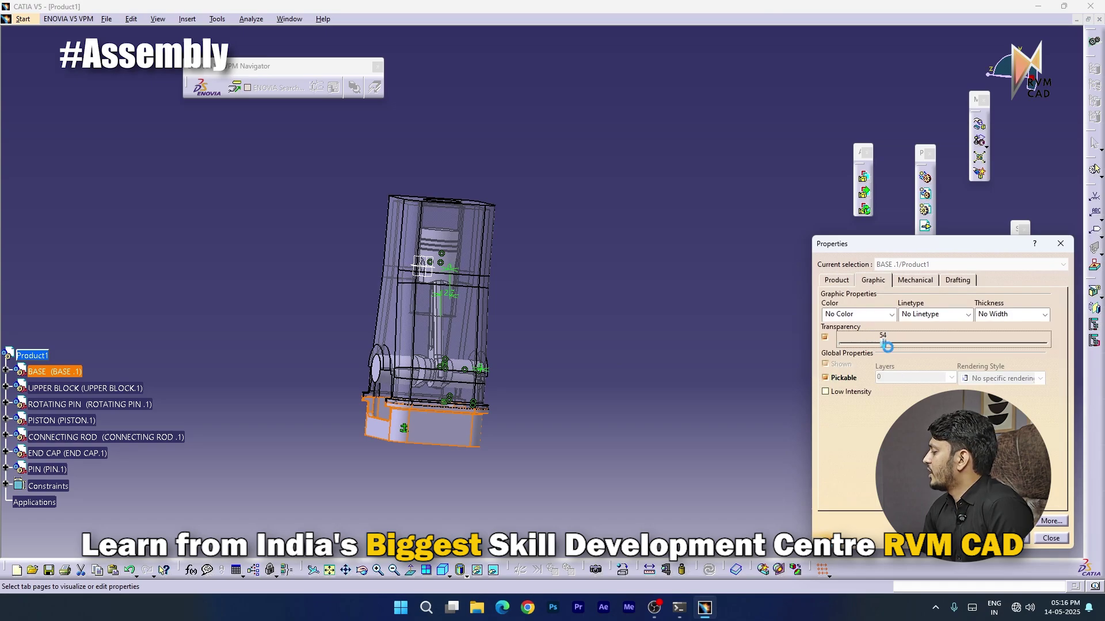
{"action": "left_click", "coordinate": [972, 539]}
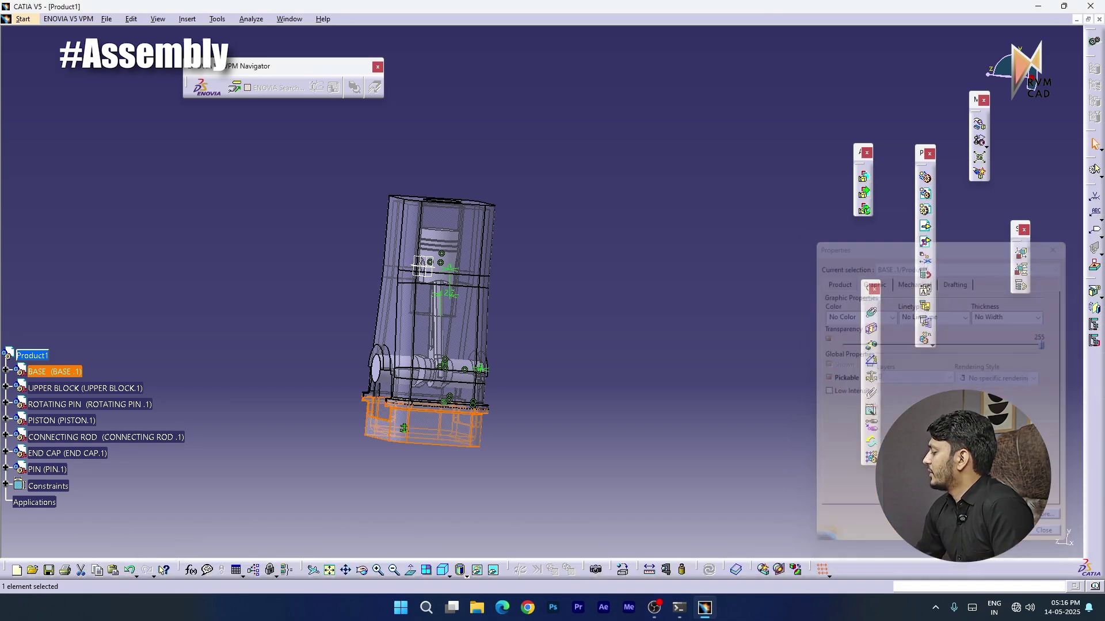
{"action": "left_click", "coordinate": [765, 475]}
Open the color choices in ROTATING PIN's graphic properties
{"action": "middle_click_drag", "start_coordinate": [445, 424], "coordinate": [598, 488]}
{"action": "middle_click_drag", "start_coordinate": [366, 361], "coordinate": [482, 337]}
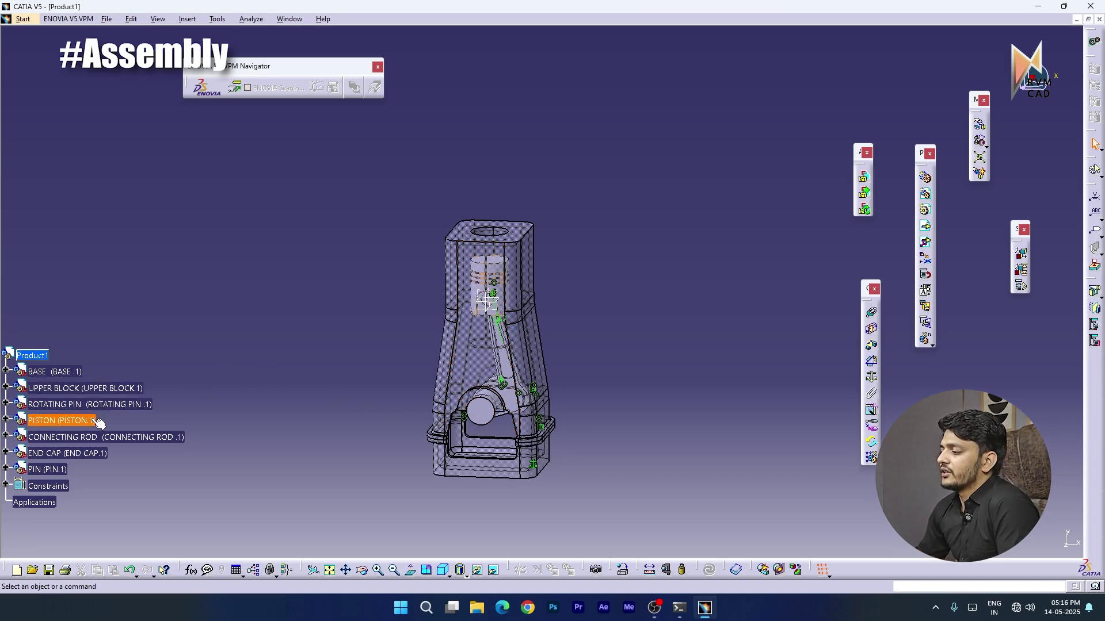
{"action": "right_click", "coordinate": [78, 405]}
{"action": "left_click", "coordinate": [107, 221]}
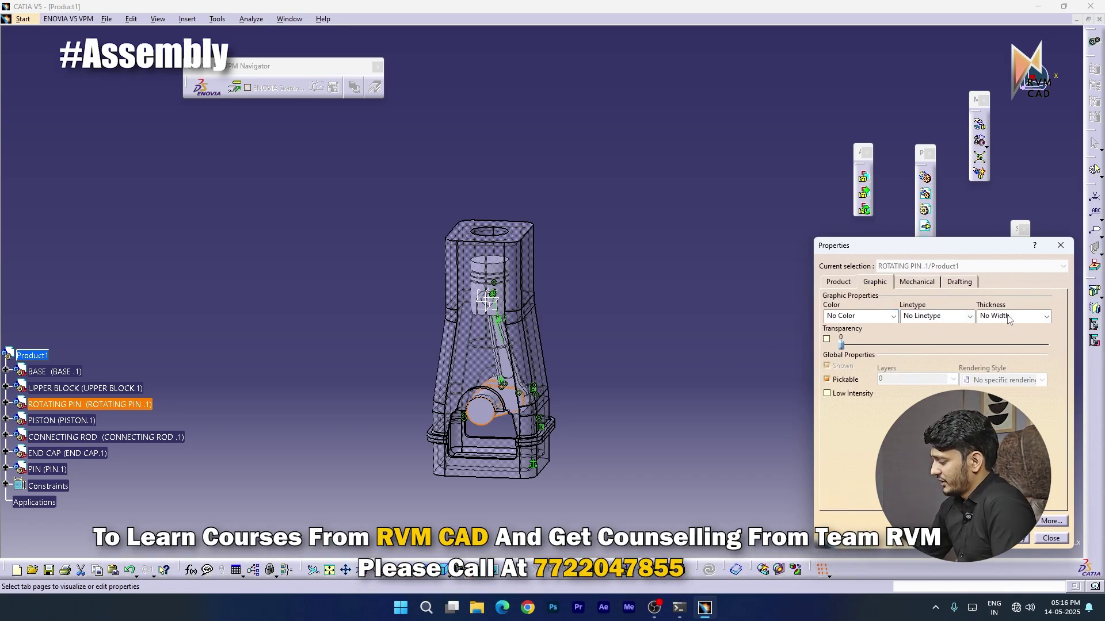
{"action": "left_click", "coordinate": [946, 285]}
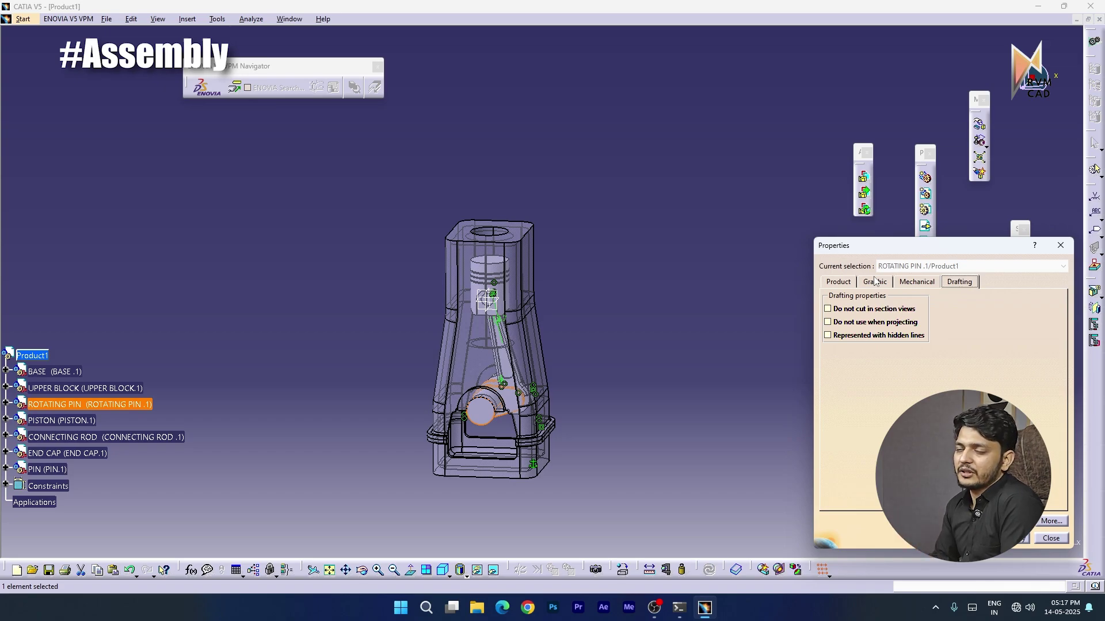
{"action": "left_click", "coordinate": [875, 282]}
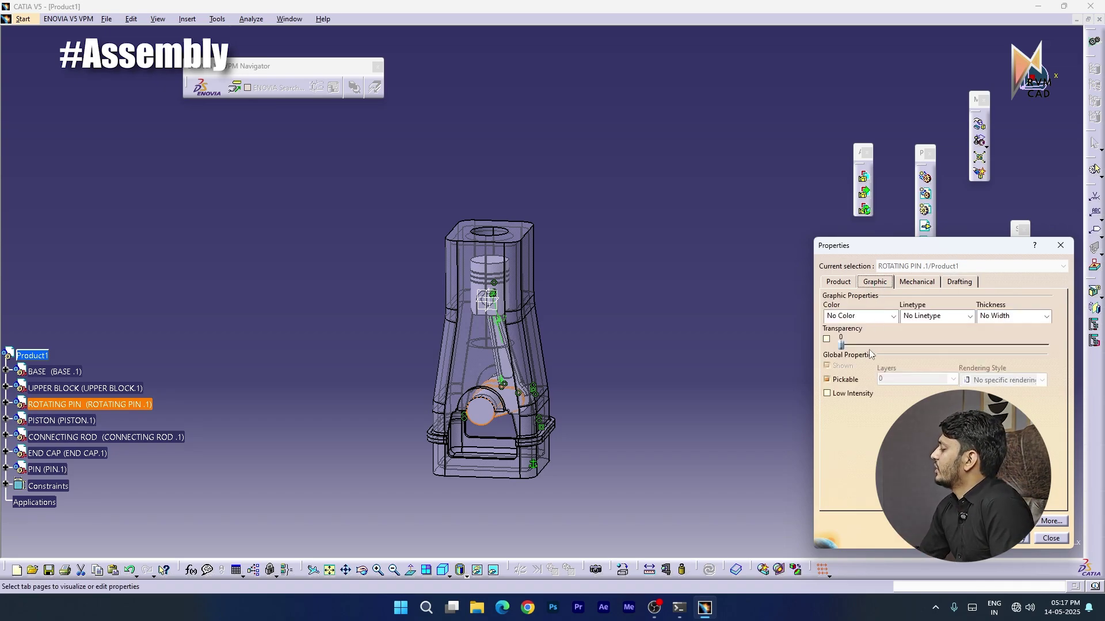
{"action": "left_click", "coordinate": [893, 316]}
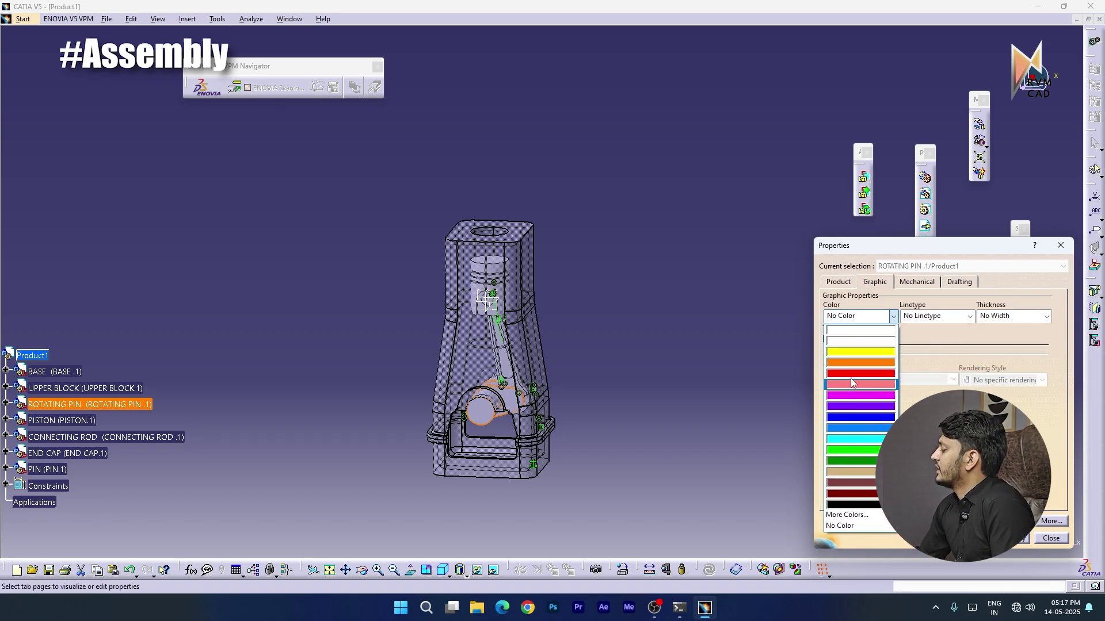
Apply a blue colour to the rotating pin and a red colour to the connecting rod
{"action": "left_click", "coordinate": [856, 418]}
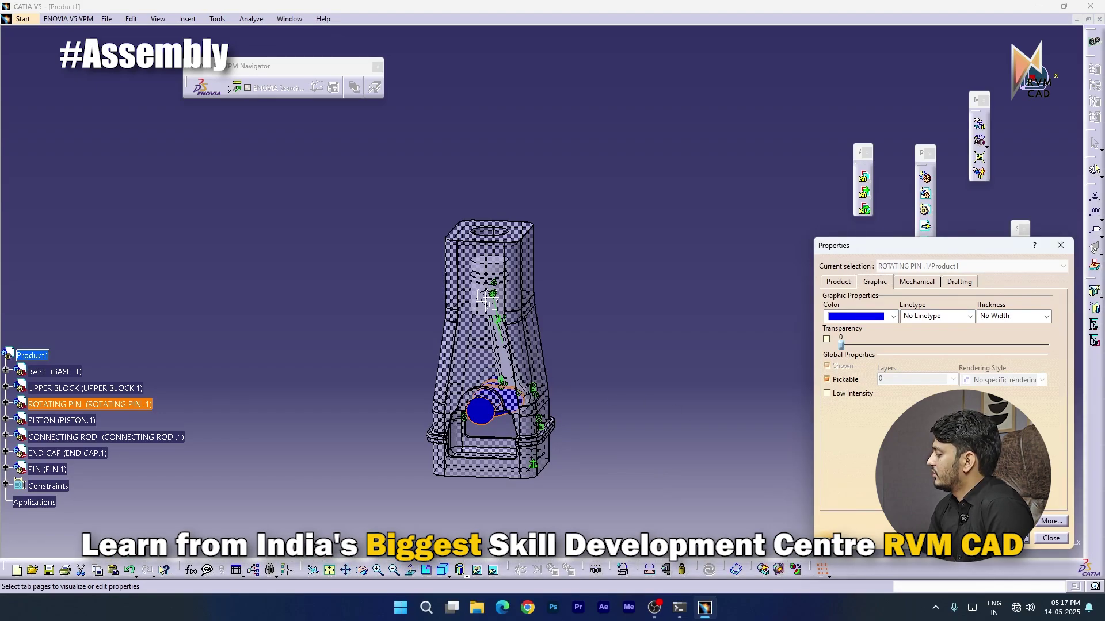
{"action": "left_click", "coordinate": [971, 539]}
{"action": "middle_click_drag", "start_coordinate": [484, 424], "coordinate": [566, 350]}
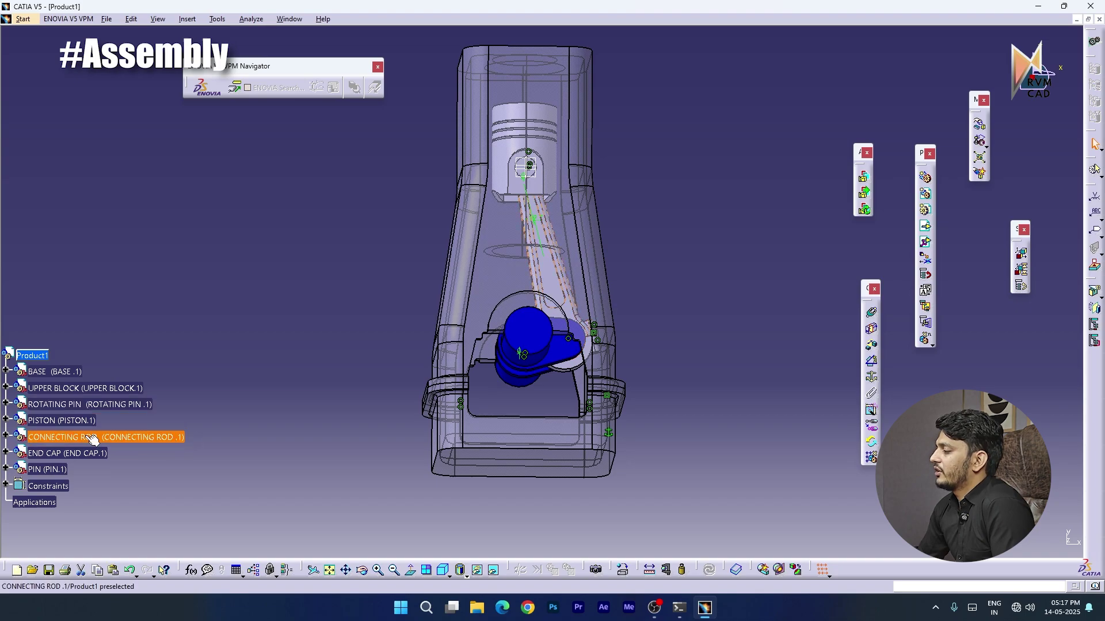
{"action": "right_click", "coordinate": [167, 442]}
{"action": "left_click", "coordinate": [118, 254]}
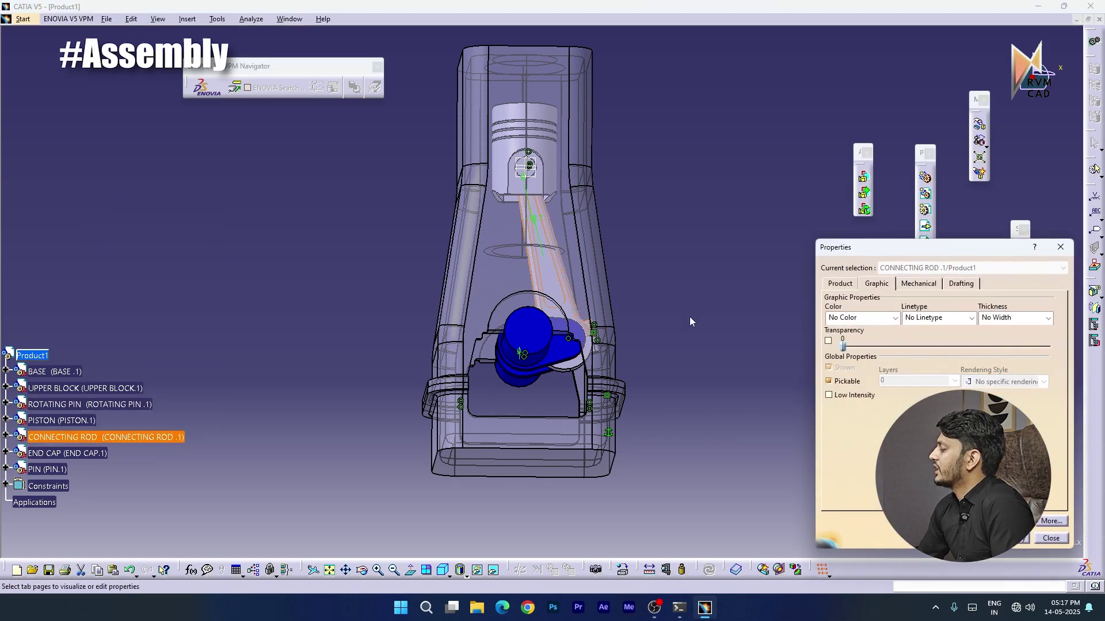
{"action": "left_click", "coordinate": [893, 318]}
{"action": "left_click", "coordinate": [858, 374]}
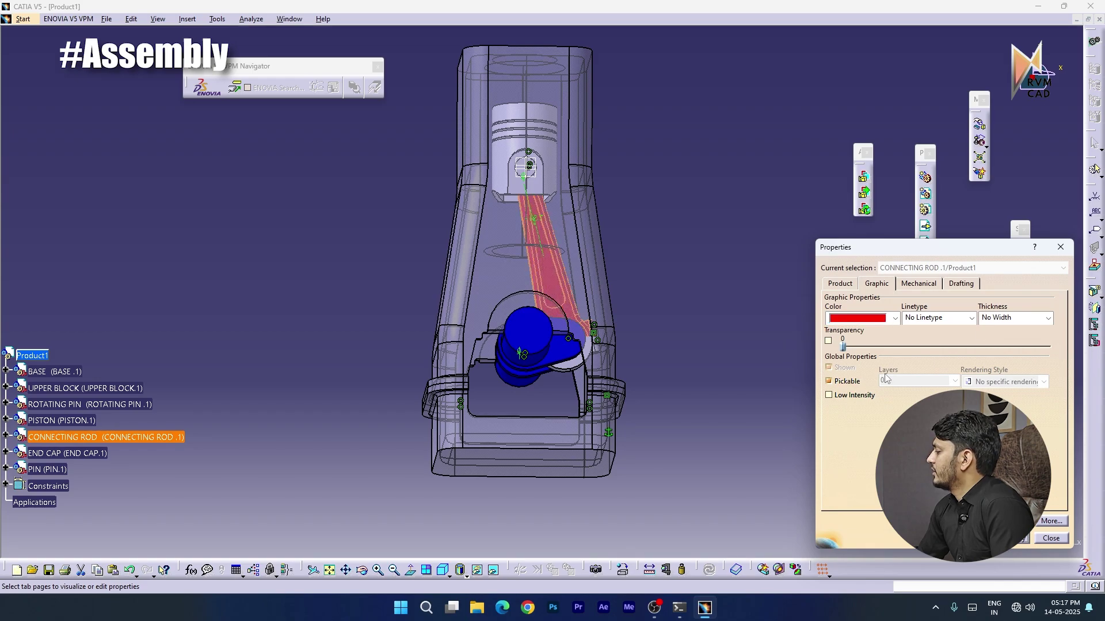
{"action": "left_click", "coordinate": [1060, 247]}
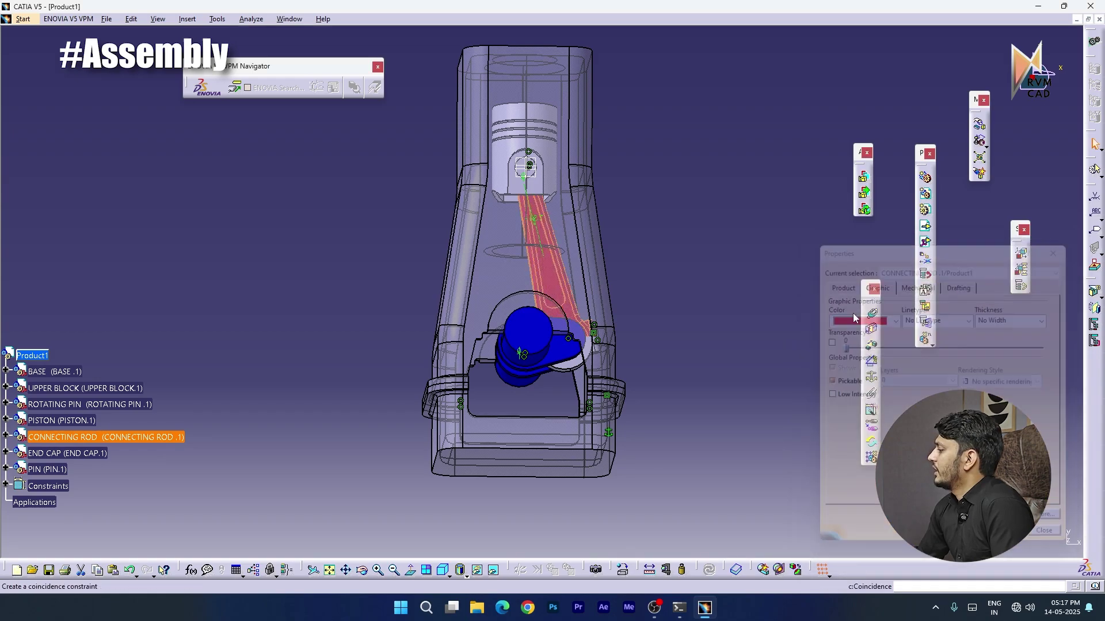
Set the piston's graphic colour to red
{"action": "right_click", "coordinate": [61, 420]}
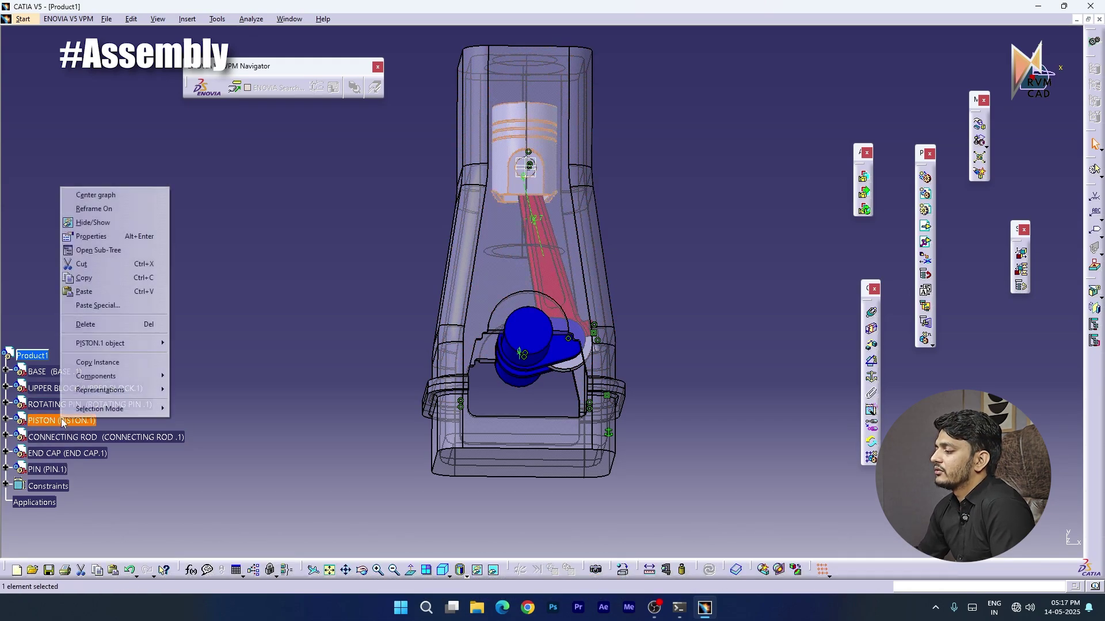
{"action": "left_click", "coordinate": [90, 235]}
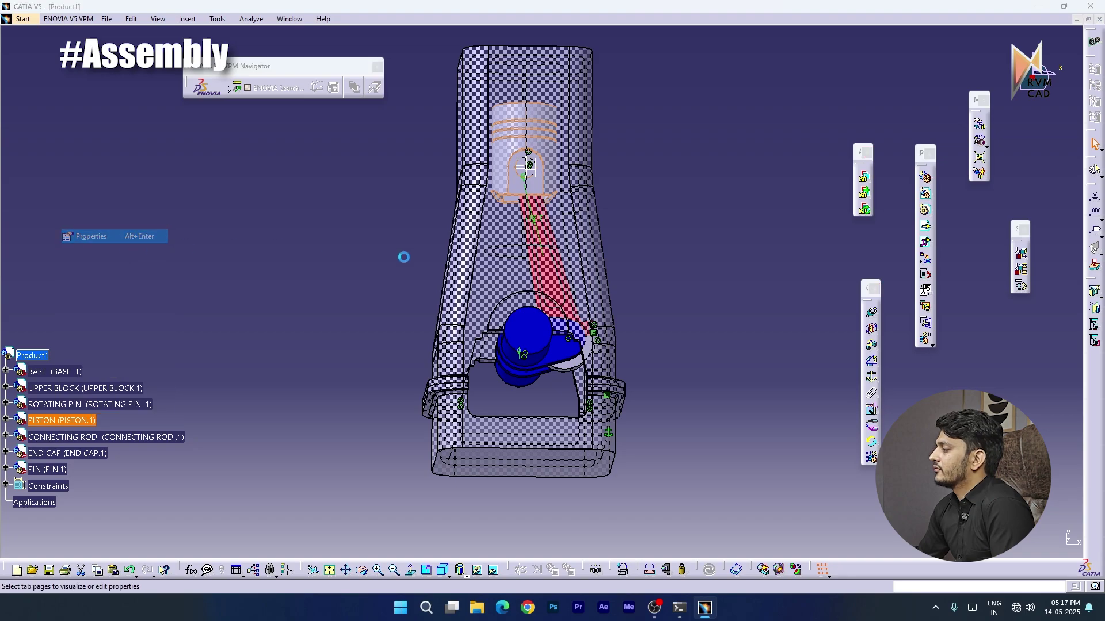
{"action": "left_click", "coordinate": [863, 320]}
{"action": "left_click", "coordinate": [858, 381]}
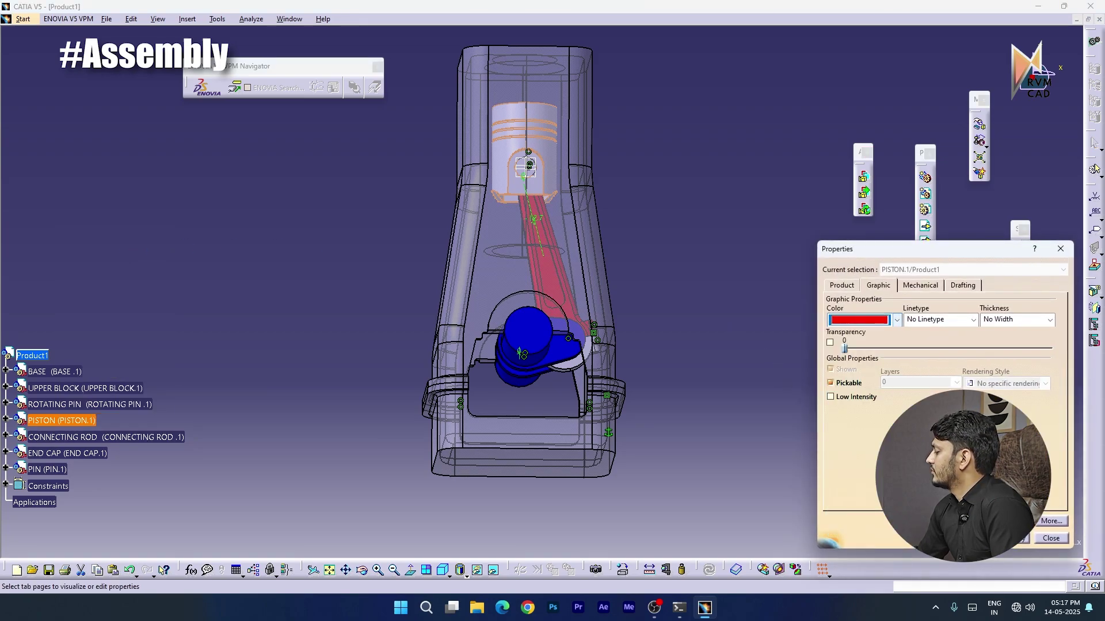
{"action": "left_click", "coordinate": [1020, 540]}
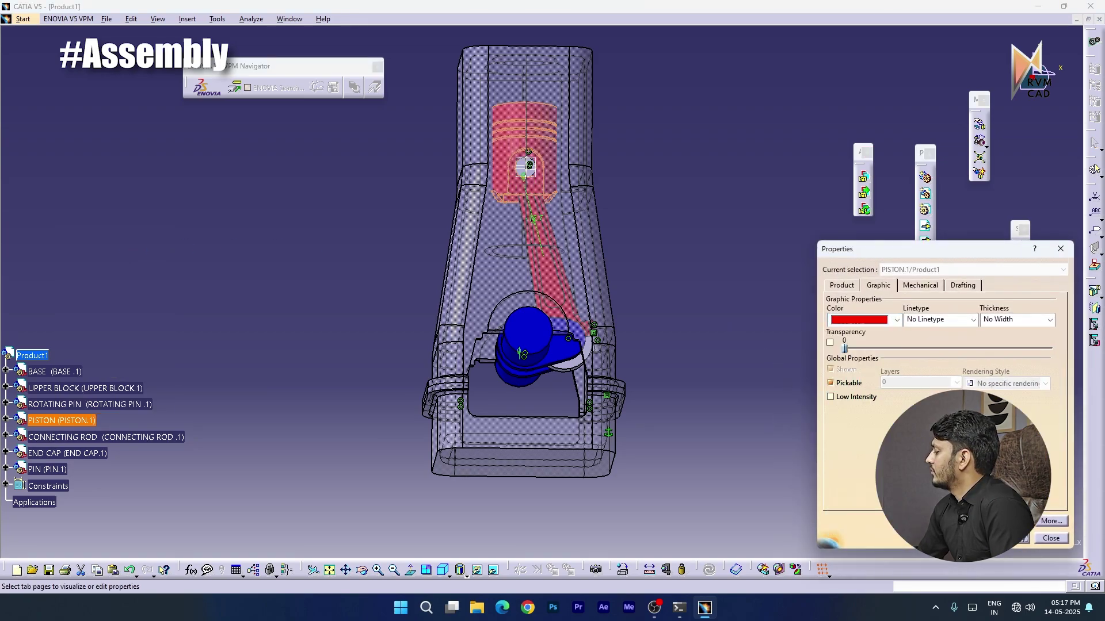
{"action": "left_click", "coordinate": [1051, 539]}
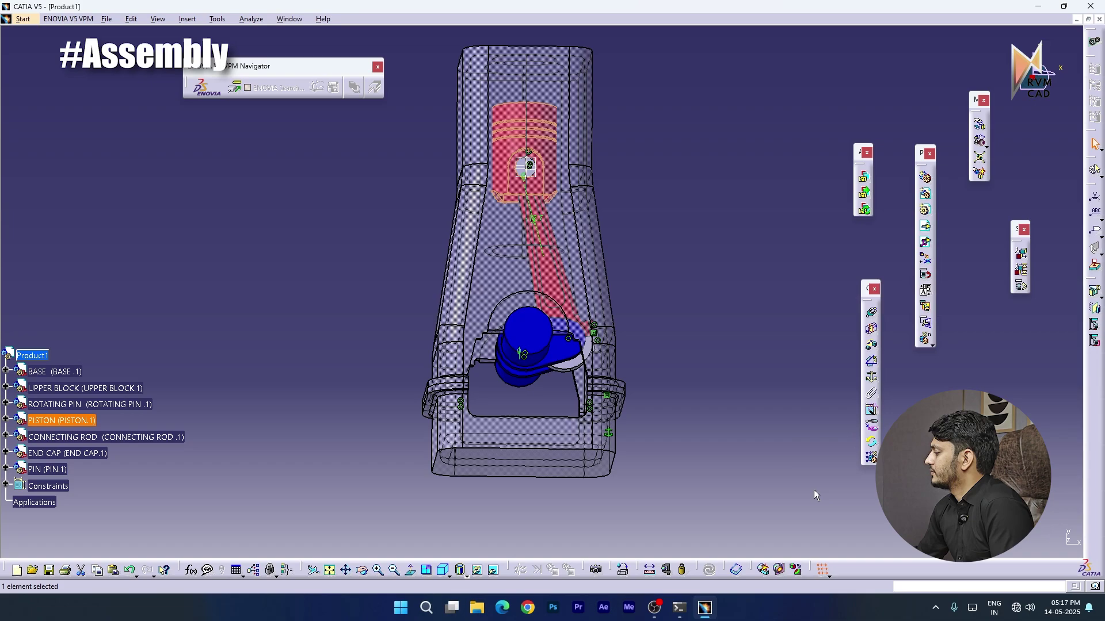
Change the end cap's graphic colour to red
{"action": "right_click", "coordinate": [68, 455]}
{"action": "left_click", "coordinate": [98, 271]}
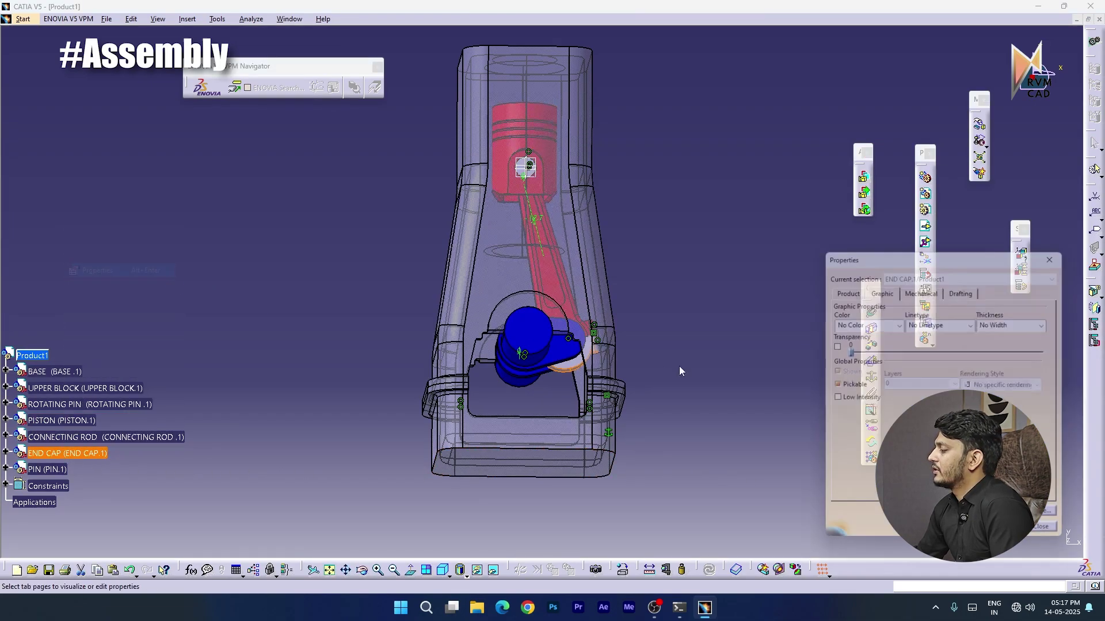
{"action": "left_click", "coordinate": [899, 324]}
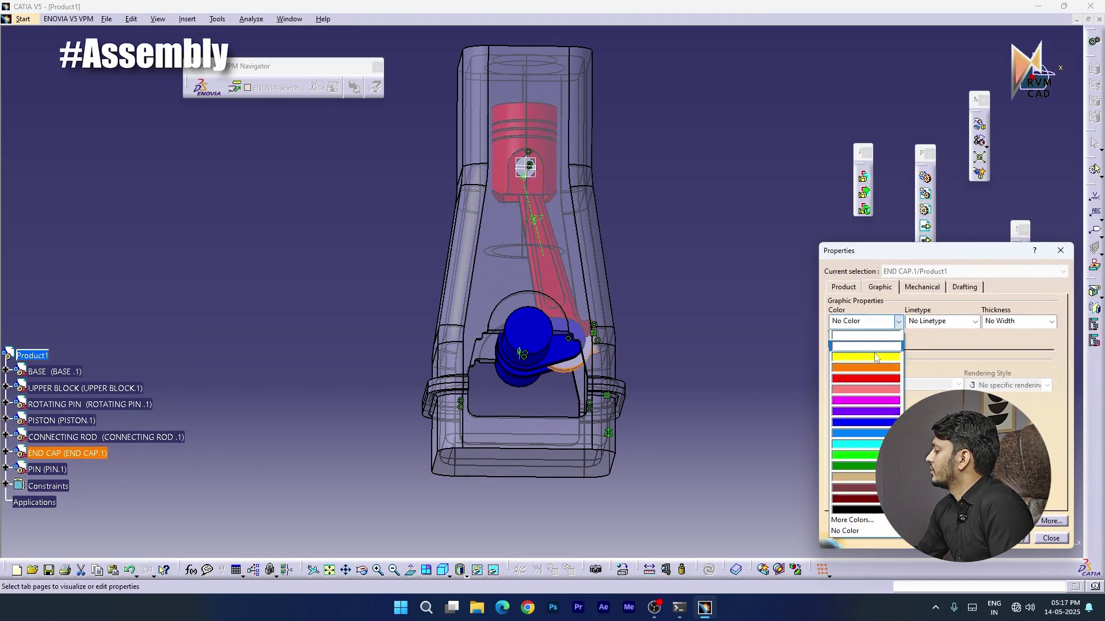
{"action": "left_click", "coordinate": [844, 384]}
{"action": "left_click", "coordinate": [974, 539]}
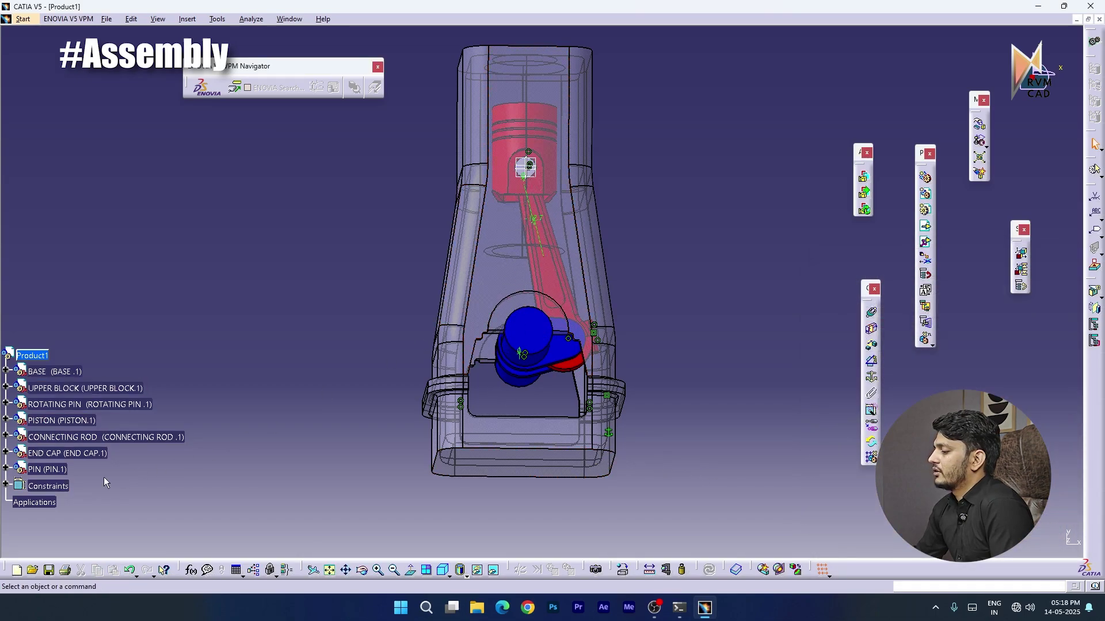
Give the pin joining the piston and connecting rod a yellow graphic colour
{"action": "right_click", "coordinate": [49, 470]}
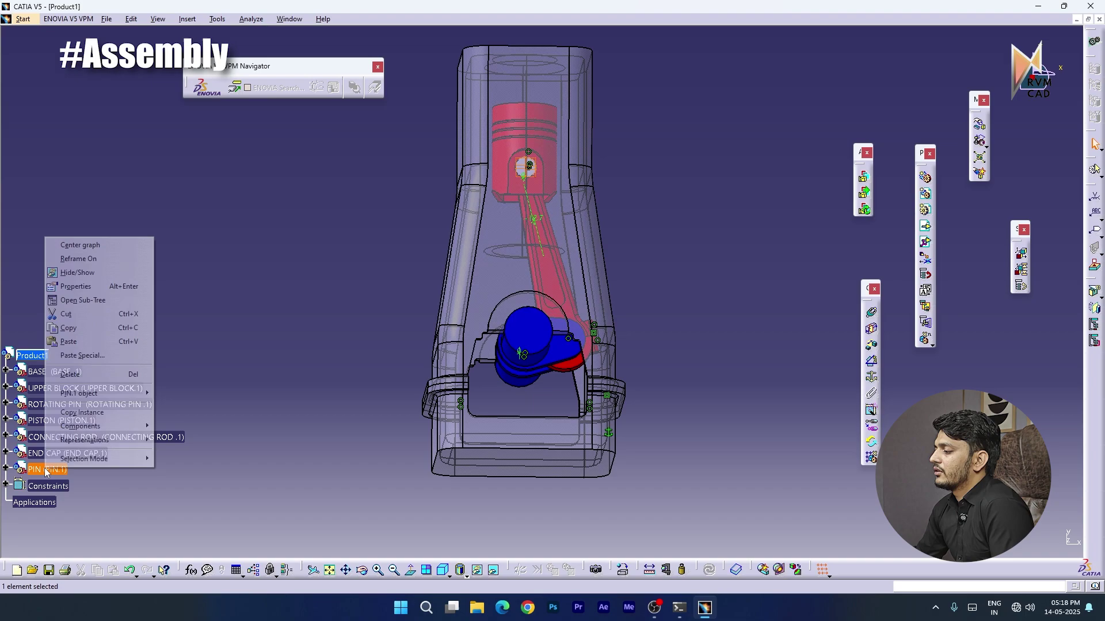
{"action": "left_click", "coordinate": [75, 287]}
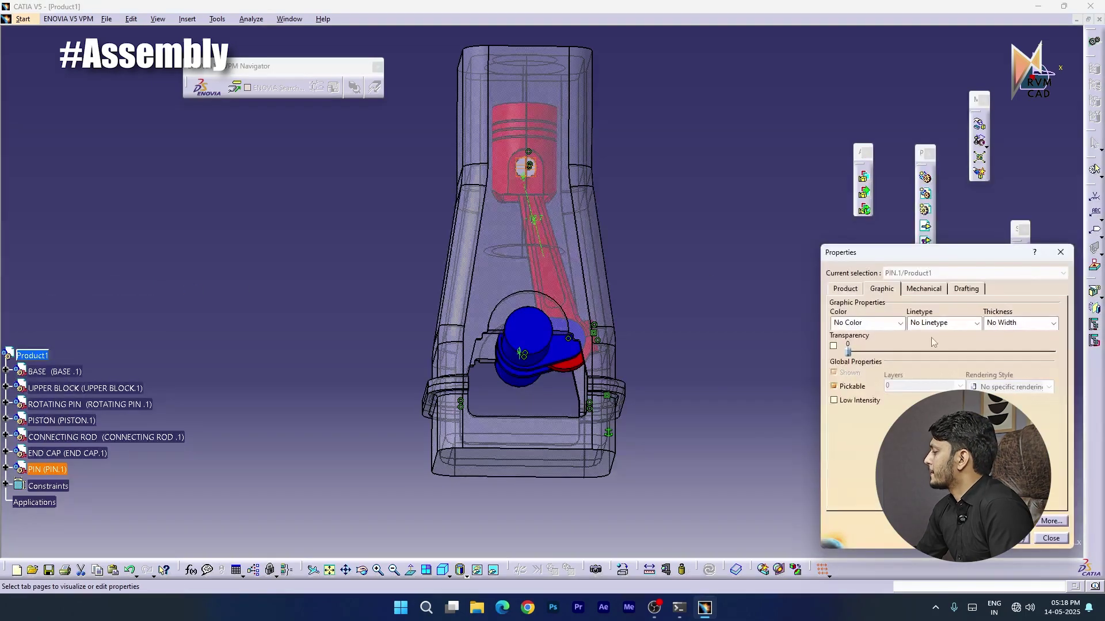
{"action": "left_click", "coordinate": [886, 322]}
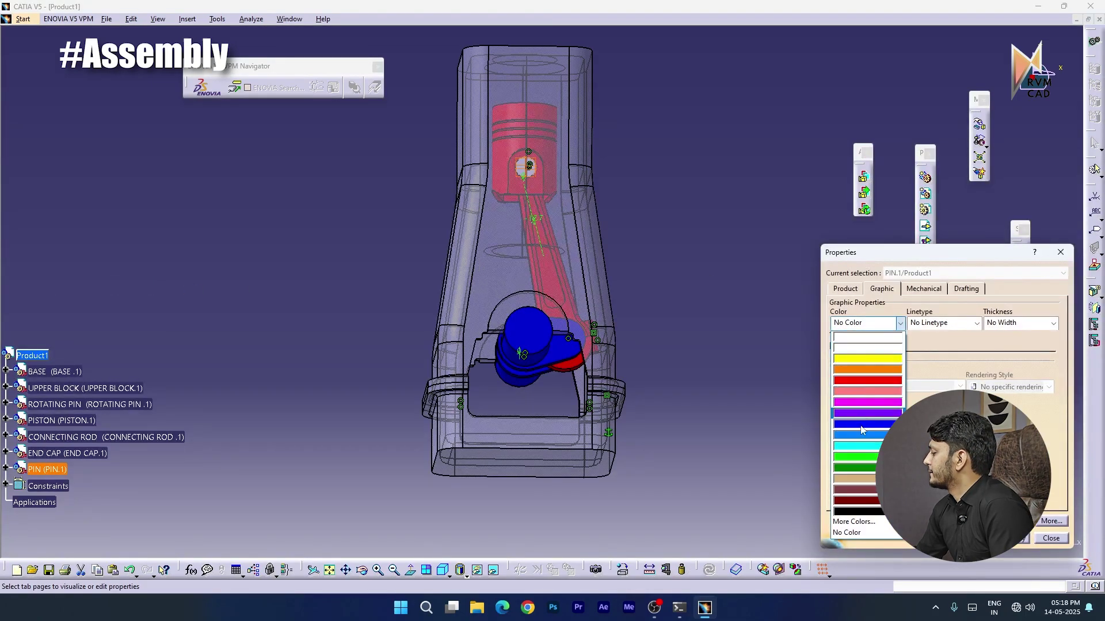
{"action": "left_click", "coordinate": [865, 359]}
{"action": "left_click", "coordinate": [973, 538]}
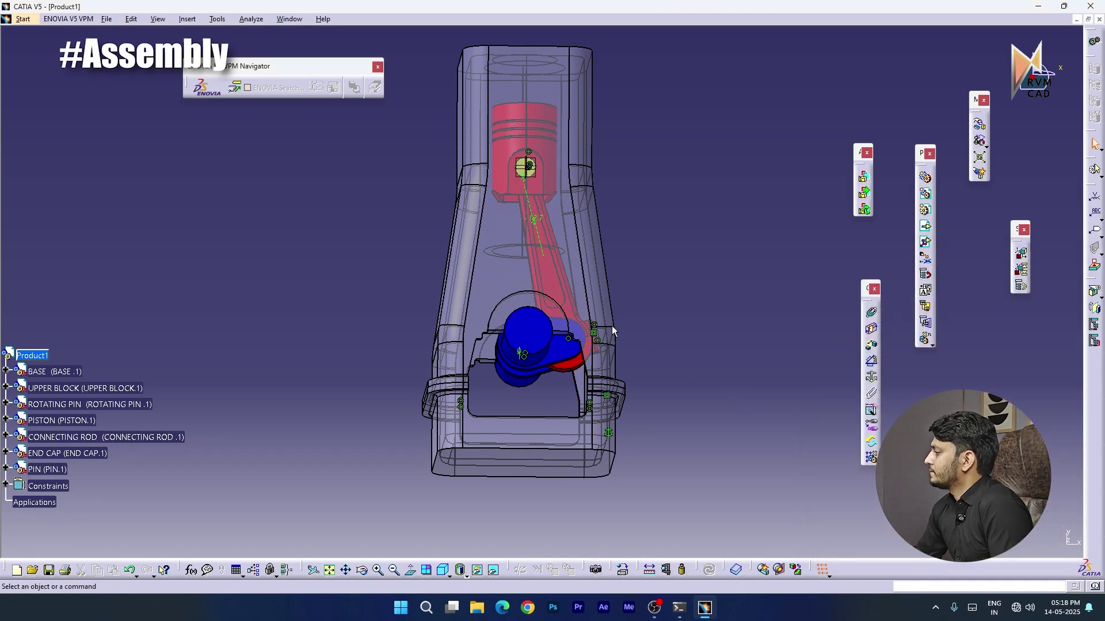
Switch the Product1 engine assembly to the DMU Kinematics workbench
{"action": "middle_click_drag", "start_coordinate": [465, 174], "coordinate": [492, 251]}
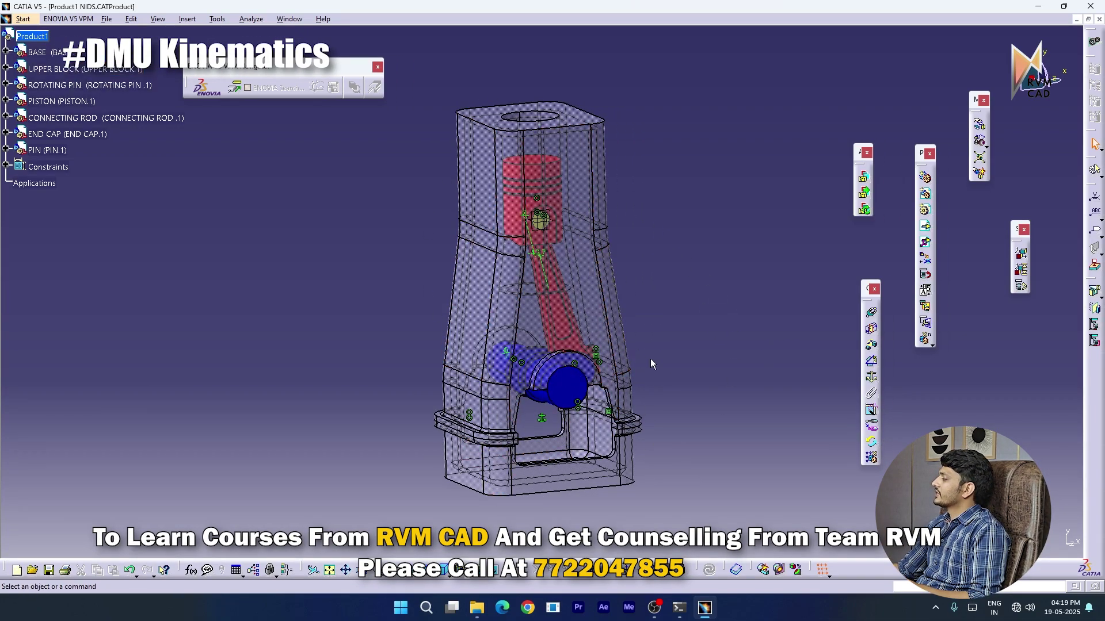
{"action": "middle_click_drag", "start_coordinate": [677, 277], "coordinate": [661, 323]}
{"action": "middle_click_drag", "start_coordinate": [567, 296], "coordinate": [616, 279]}
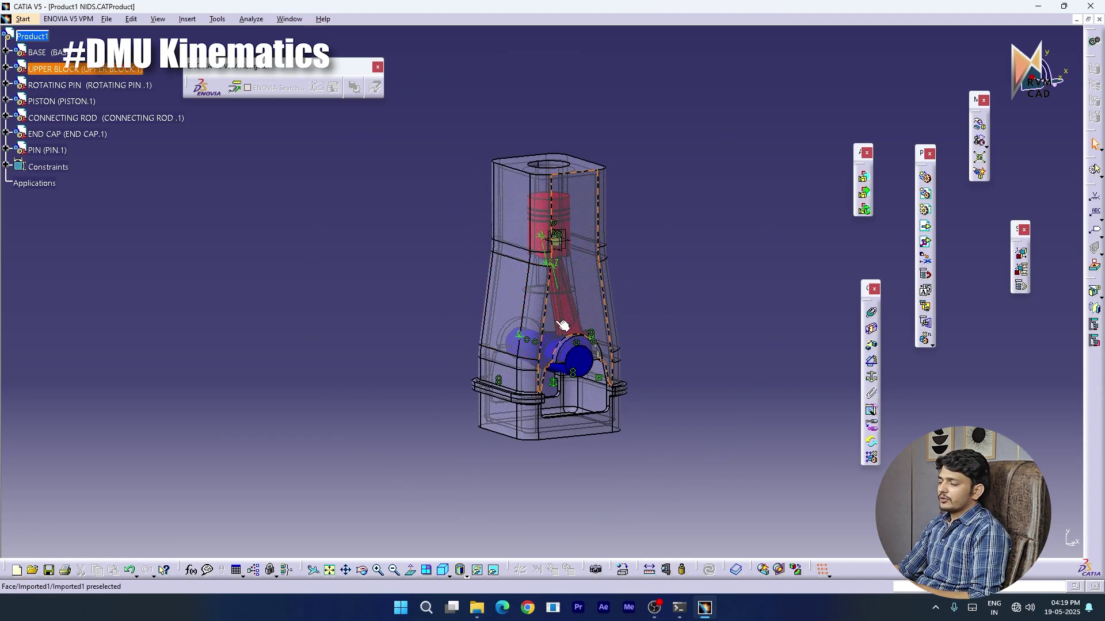
{"action": "middle_click_drag", "start_coordinate": [576, 316], "coordinate": [695, 288]}
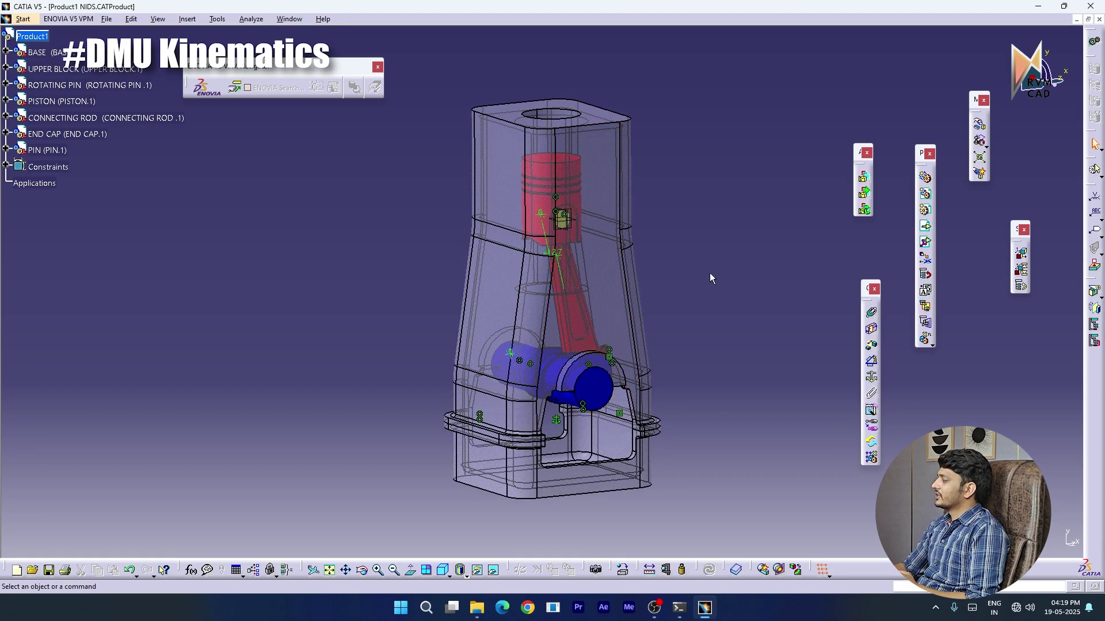
{"action": "left_click", "coordinate": [23, 19]}
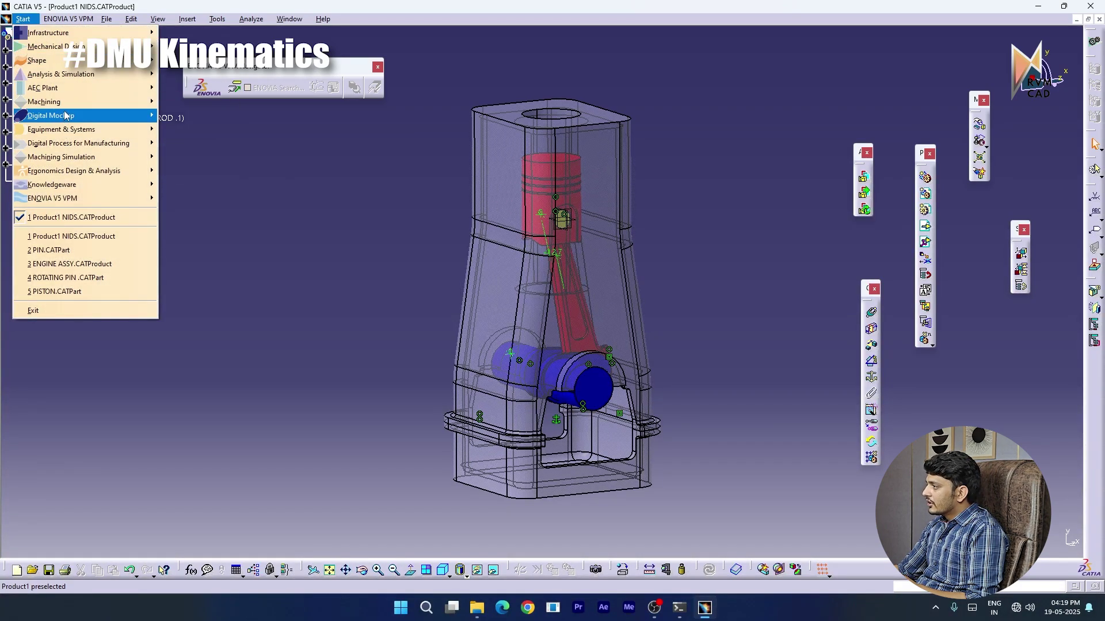
{"action": "mouse_move", "coordinate": [65, 115]}
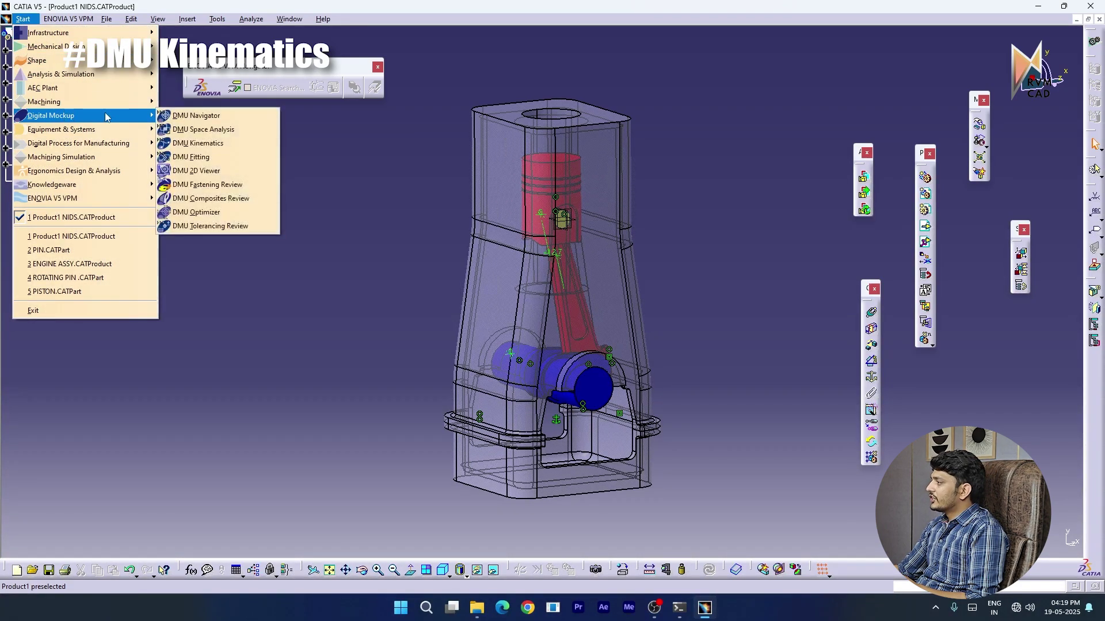
{"action": "left_click", "coordinate": [199, 143]}
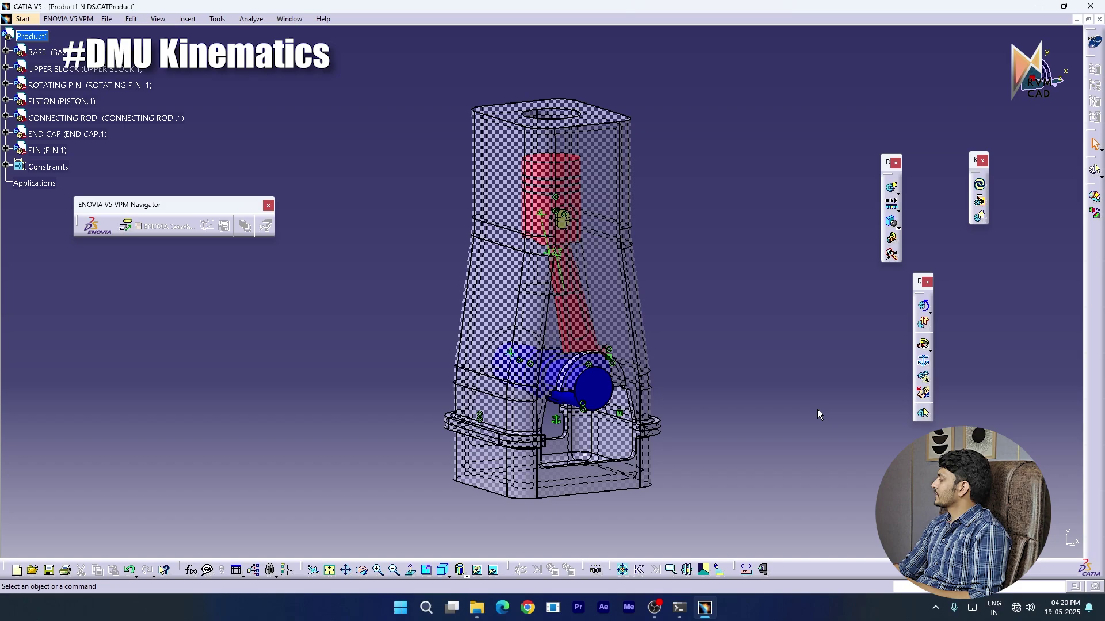
Create a new mechanism with its default name and define the upper block as the fixed part
{"action": "left_click", "coordinate": [925, 362]}
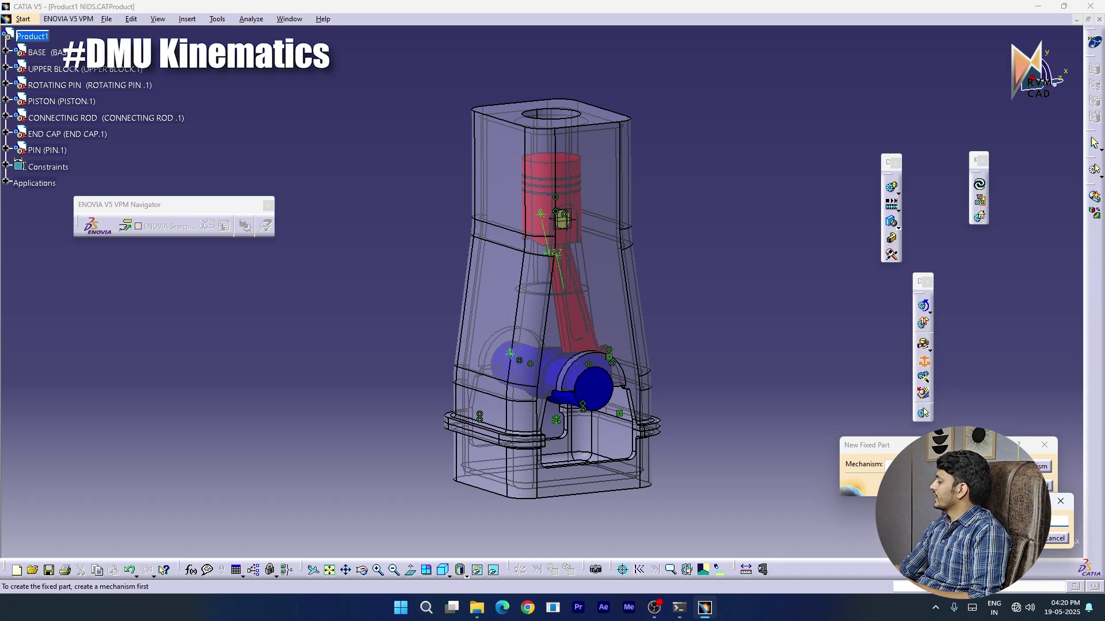
{"action": "left_click", "coordinate": [1021, 538]}
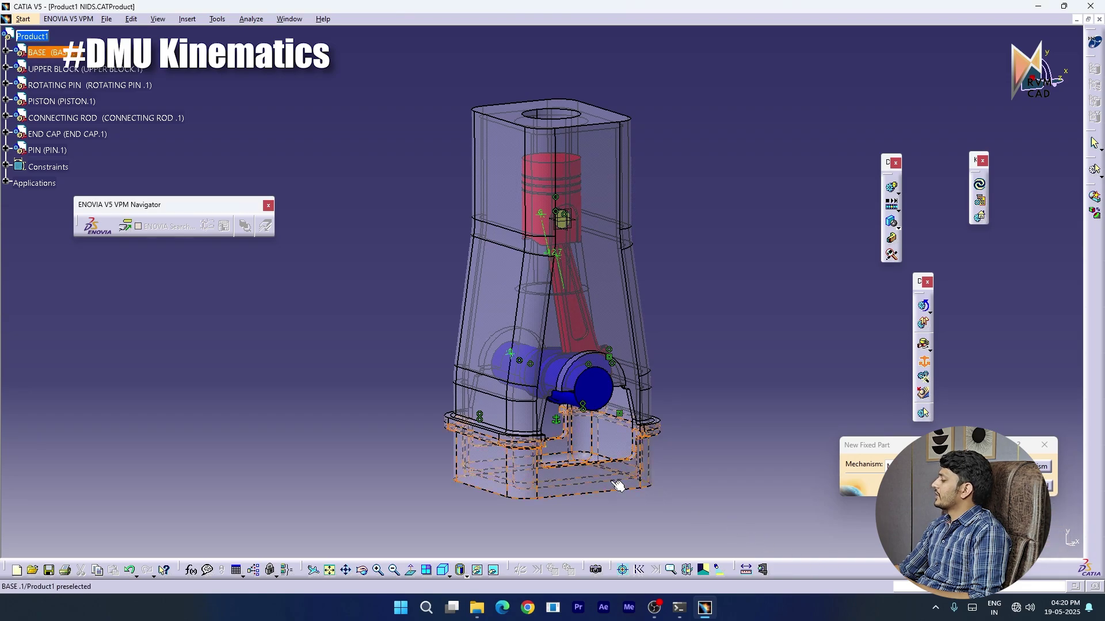
{"action": "left_click", "coordinate": [638, 426]}
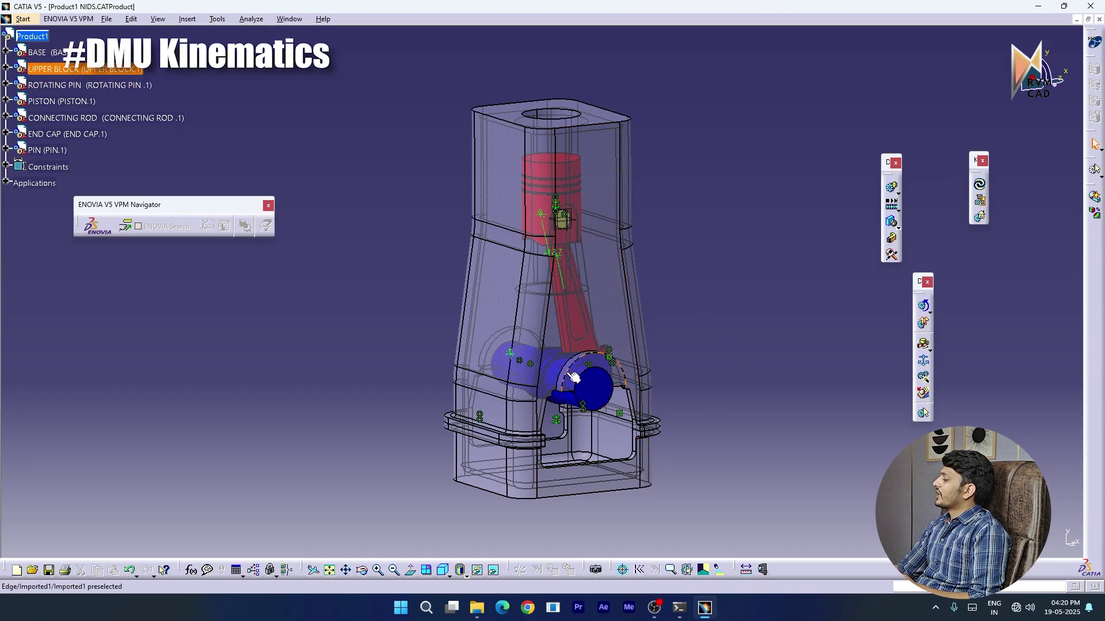
Create a revolute joint between the rotating pin and the upper block, using their common axis, the pin's end face and the block's face around the bearing opening
{"action": "middle_click_drag", "start_coordinate": [575, 391], "coordinate": [617, 391]}
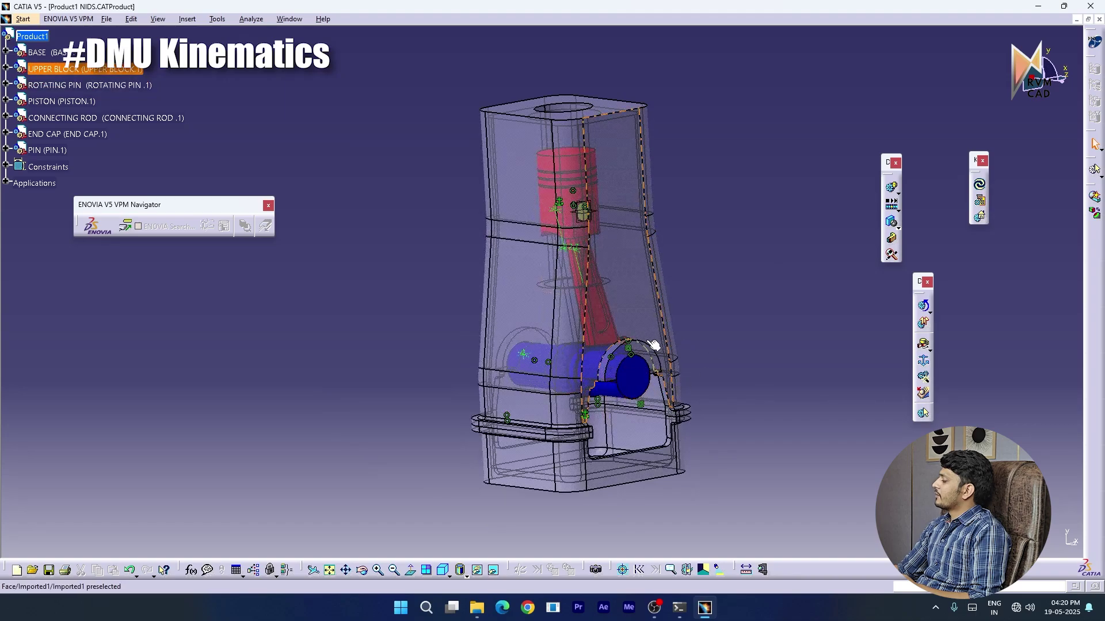
{"action": "middle_click_drag", "start_coordinate": [648, 344], "coordinate": [661, 380]}
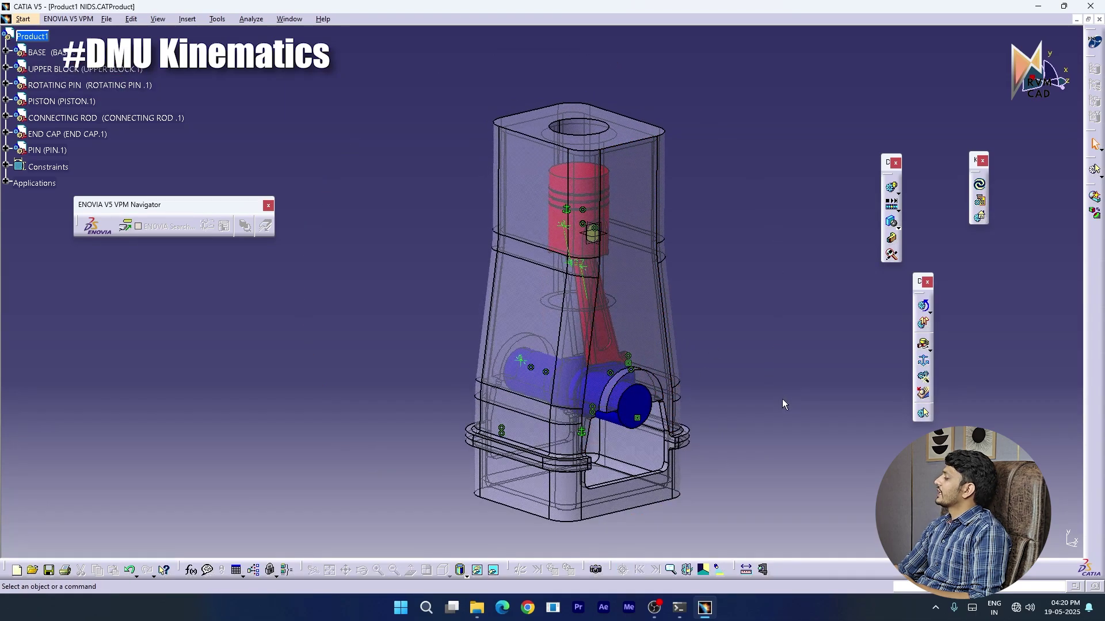
{"action": "left_click", "coordinate": [929, 349]}
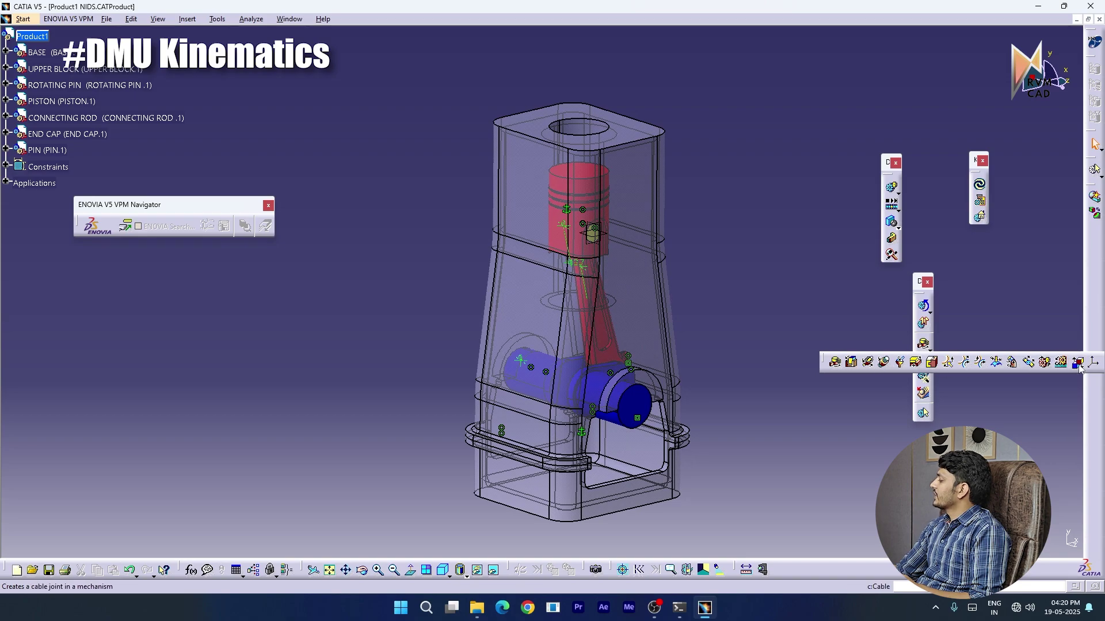
{"action": "left_click", "coordinate": [837, 362]}
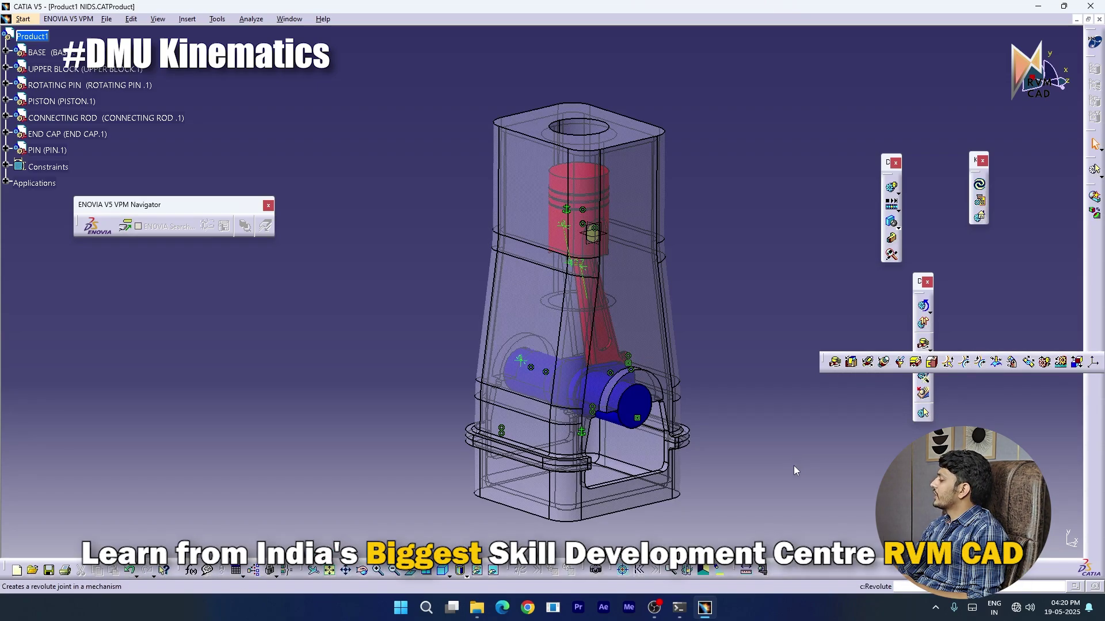
{"action": "middle_click_drag", "start_coordinate": [639, 477], "coordinate": [567, 384]}
{"action": "left_click", "coordinate": [562, 401]}
{"action": "left_click", "coordinate": [566, 386]}
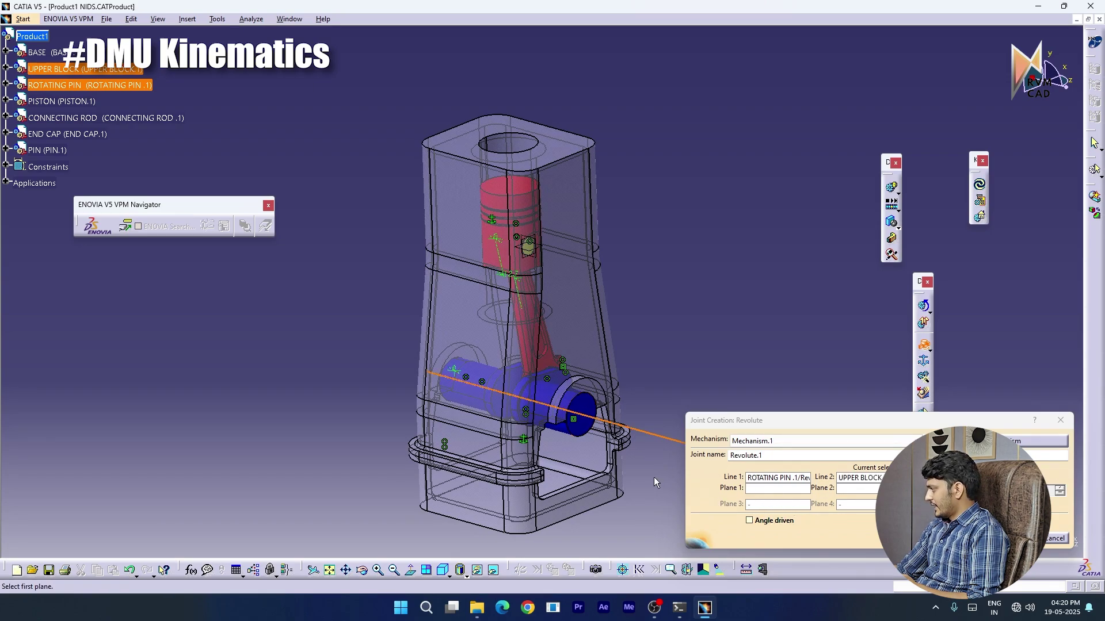
{"action": "left_click", "coordinate": [586, 430]}
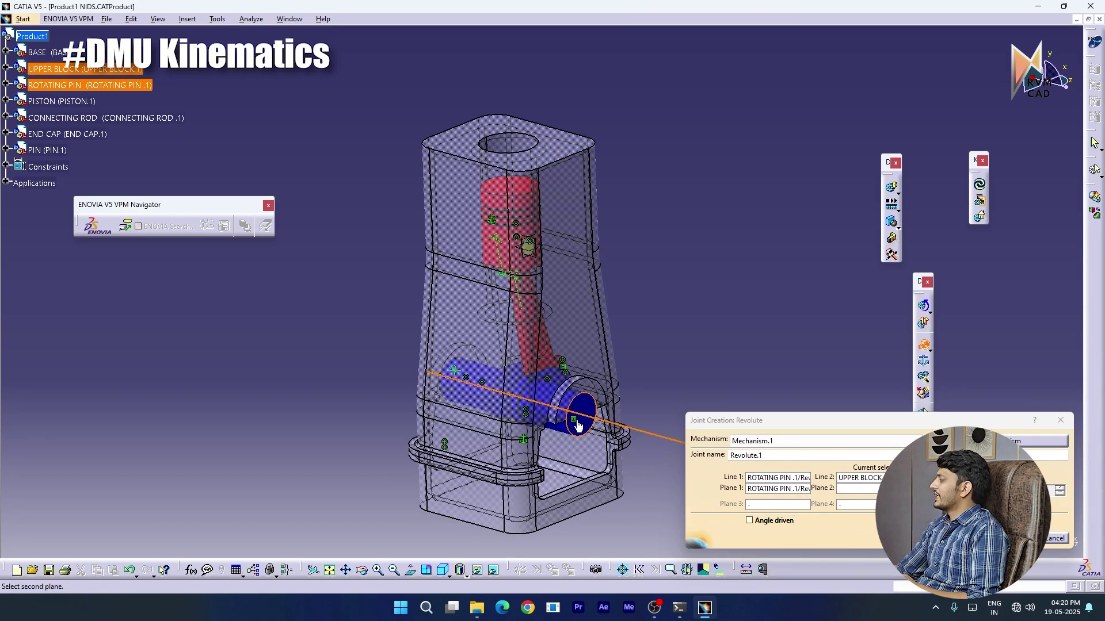
{"action": "left_click", "coordinate": [593, 392]}
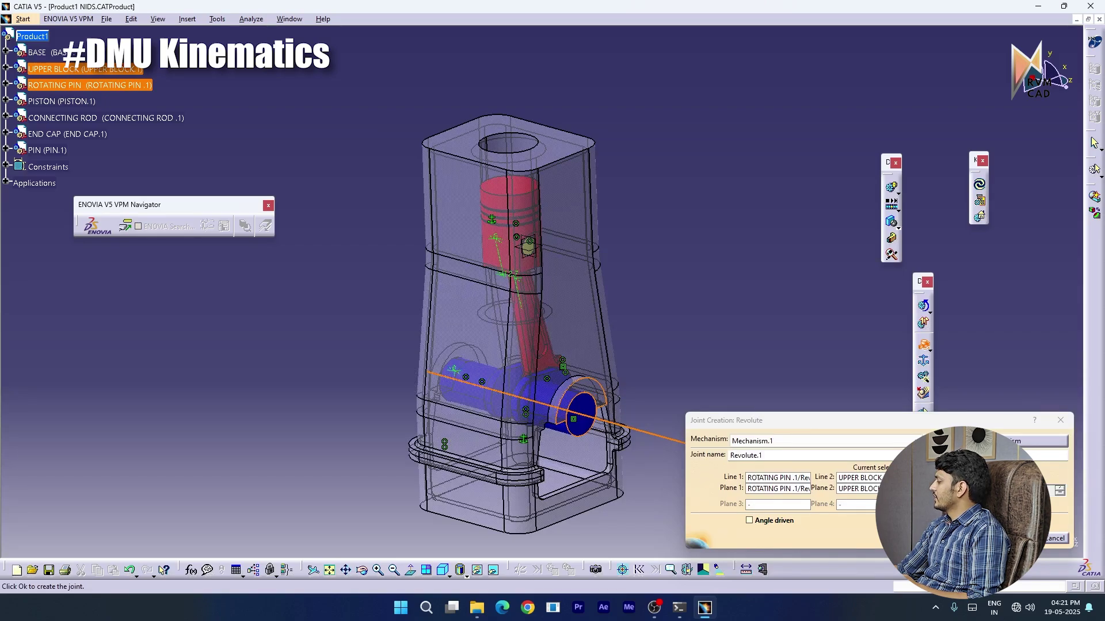
{"action": "left_click", "coordinate": [1013, 538]}
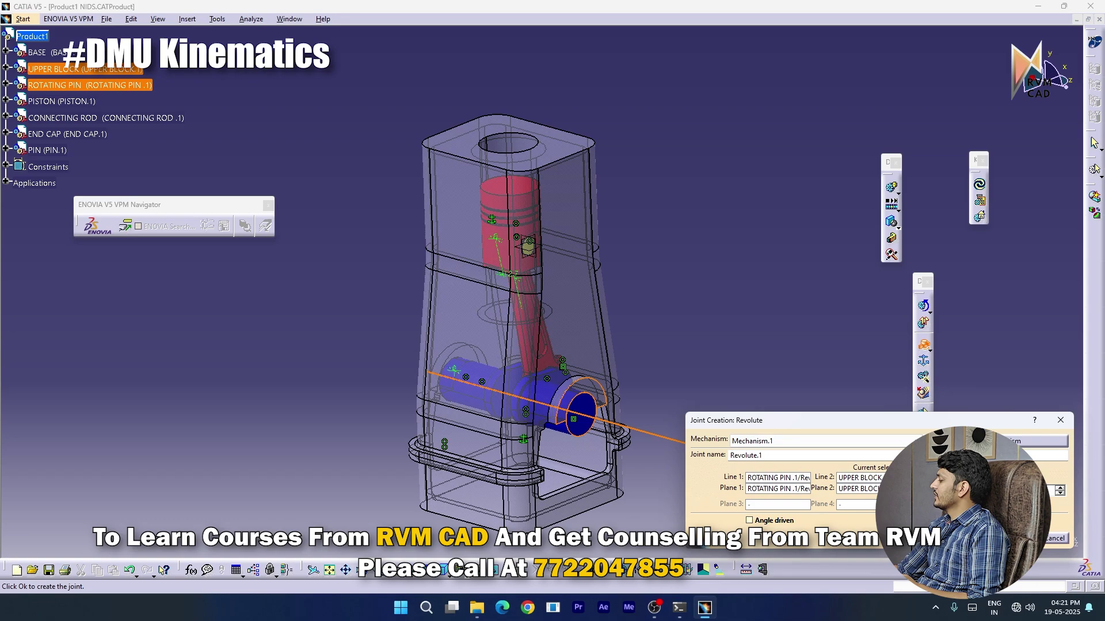
{"action": "left_click", "coordinate": [1013, 539]}
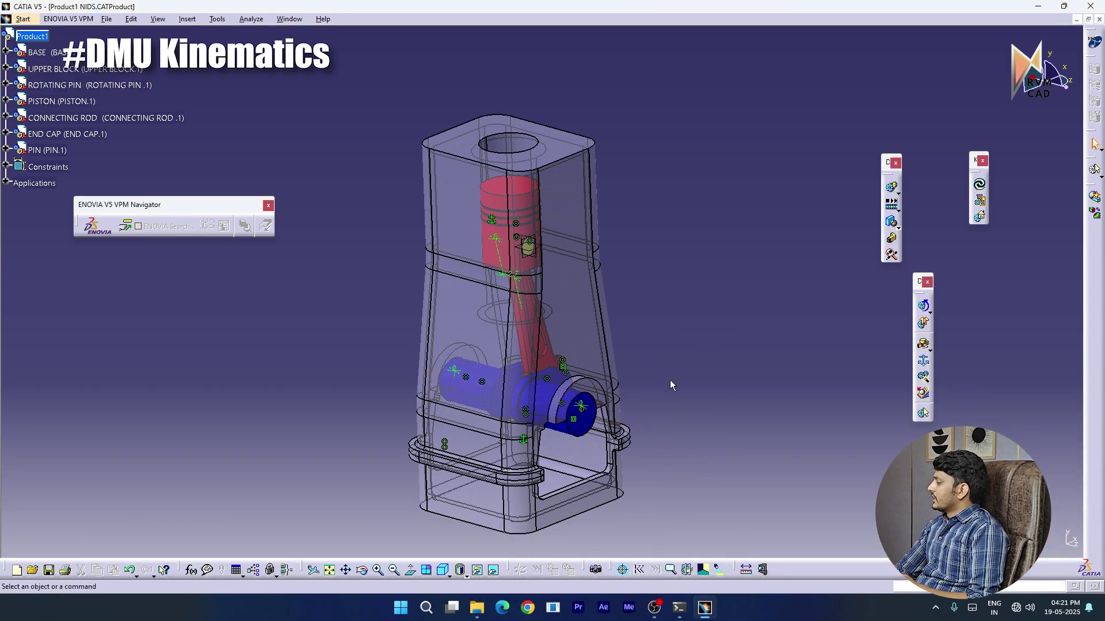
{"action": "middle_click_drag", "start_coordinate": [670, 384], "coordinate": [460, 257]}
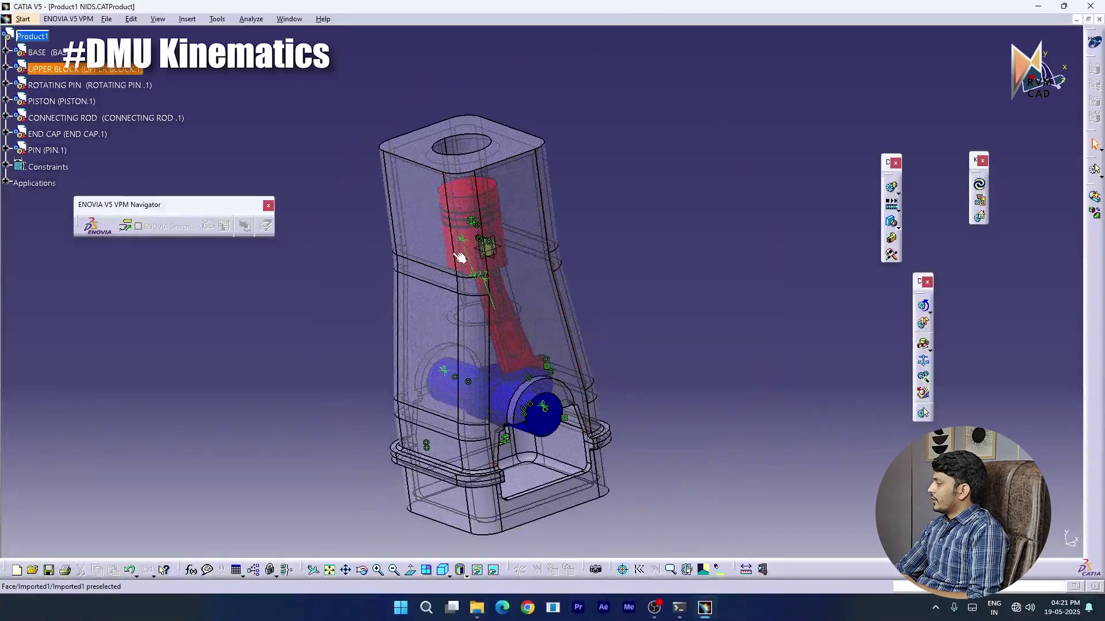
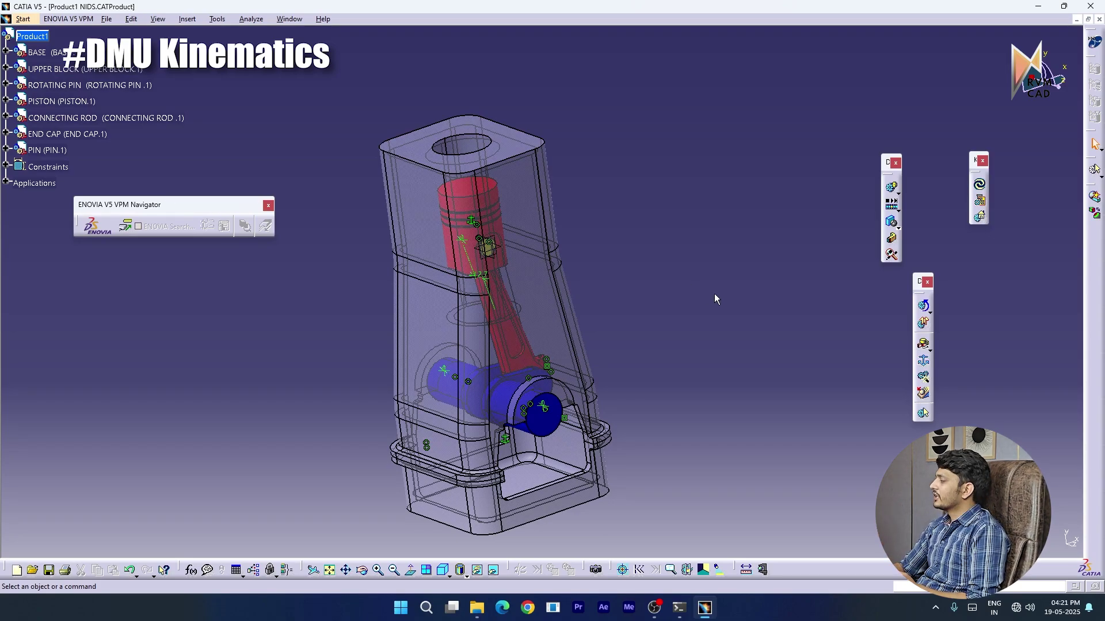
{"action": "middle_click_drag", "start_coordinate": [565, 282], "coordinate": [696, 303]}
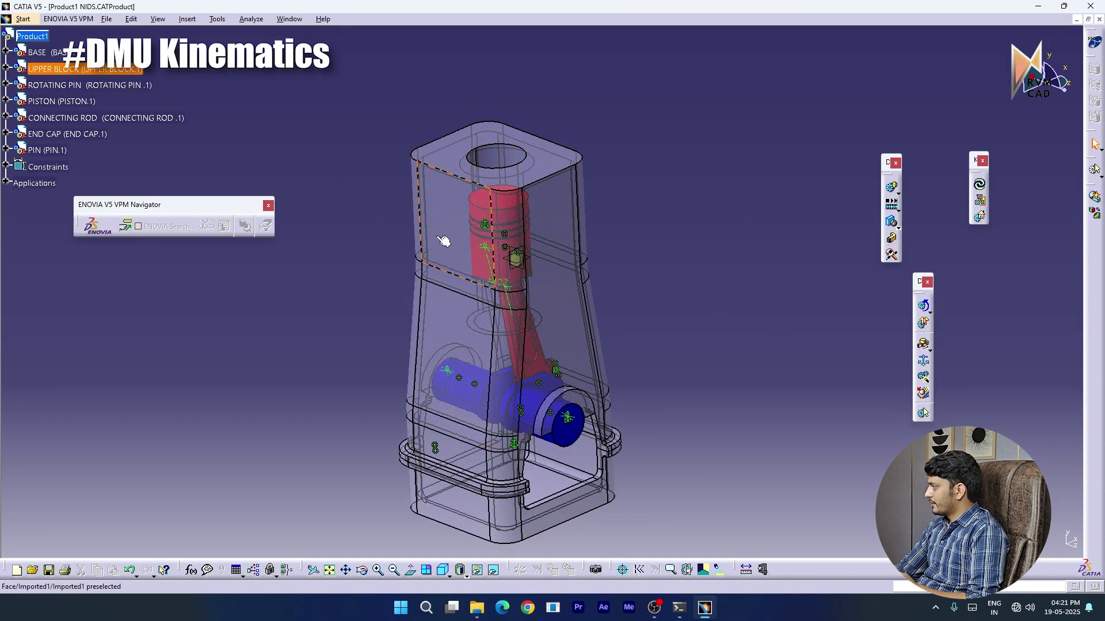
{"action": "middle_click_drag", "start_coordinate": [444, 242], "coordinate": [395, 342]}
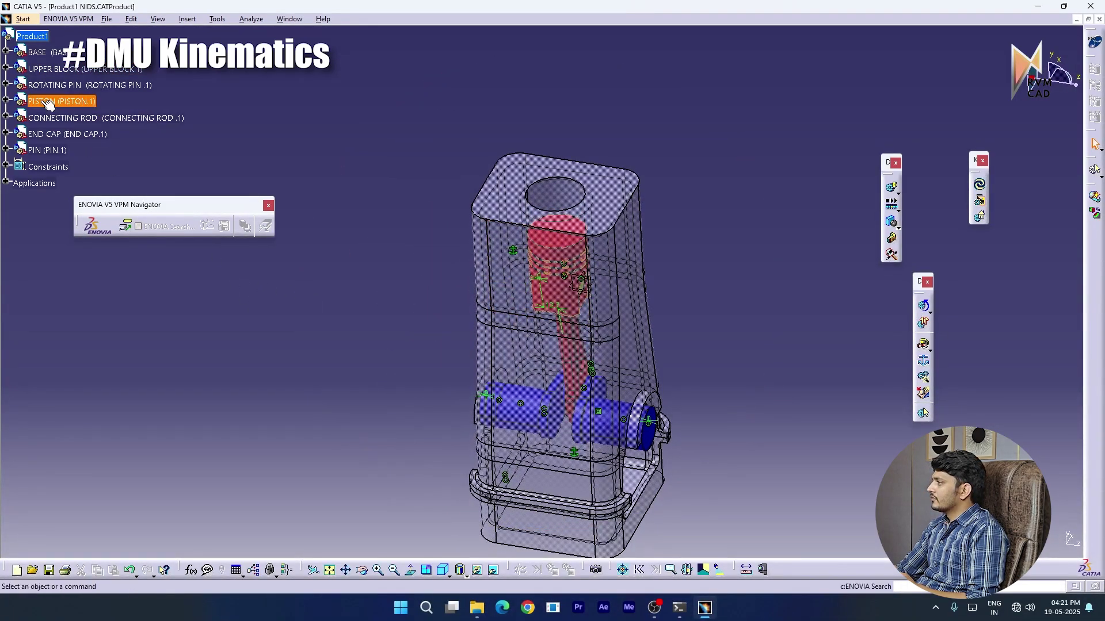
Show the hidden xy, yz and zx reference planes of the upper block
{"action": "left_click", "coordinate": [6, 69]}
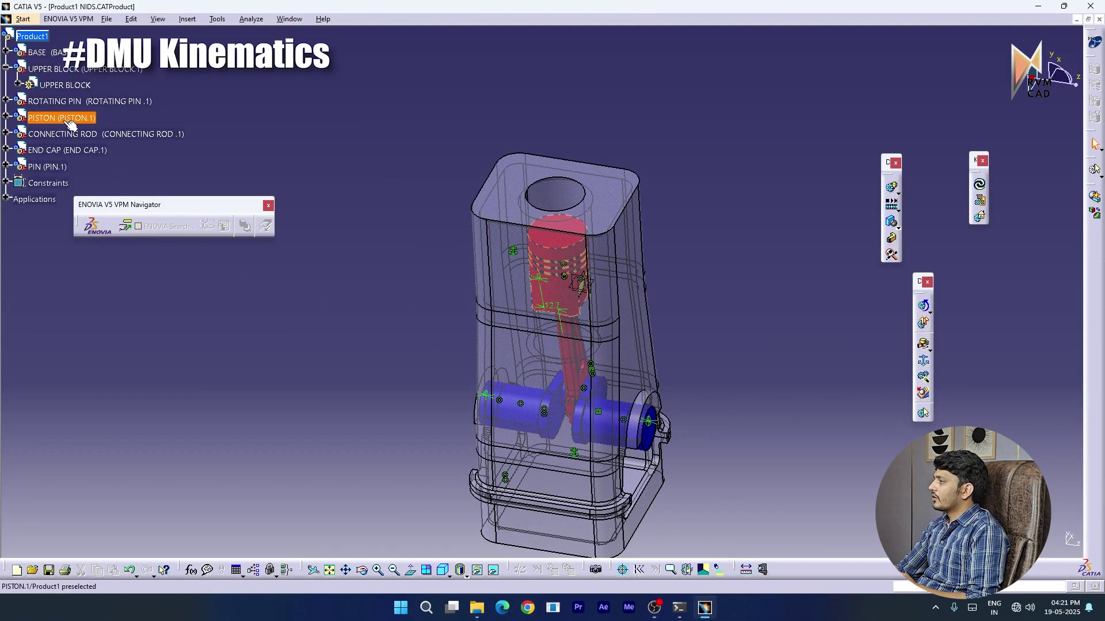
{"action": "left_click", "coordinate": [17, 85]}
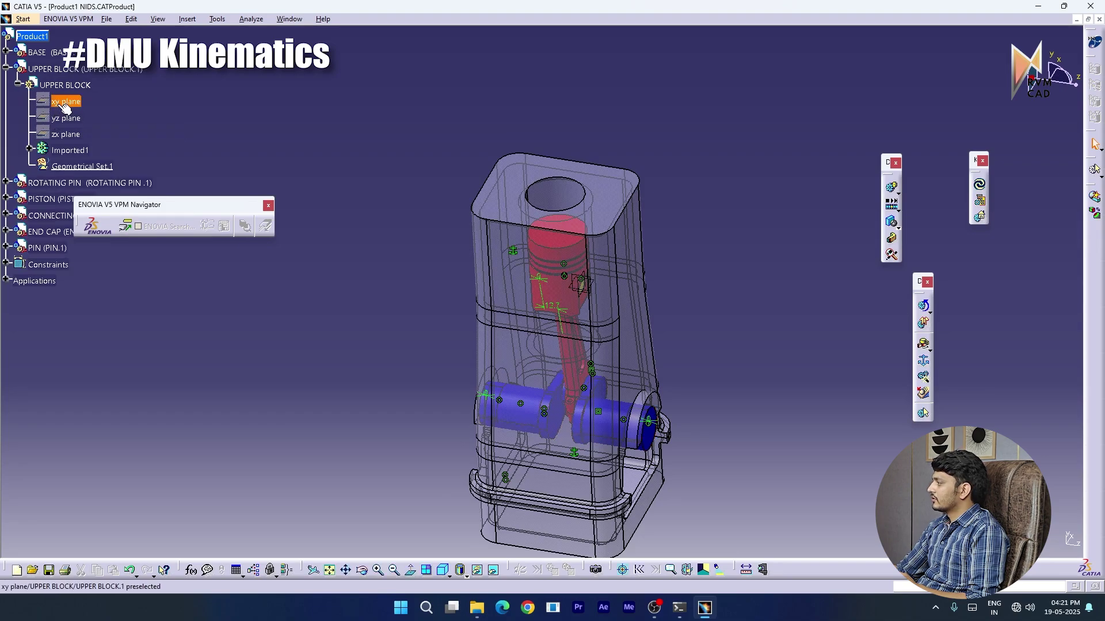
{"action": "middle_click_drag", "start_coordinate": [501, 311], "coordinate": [470, 229]}
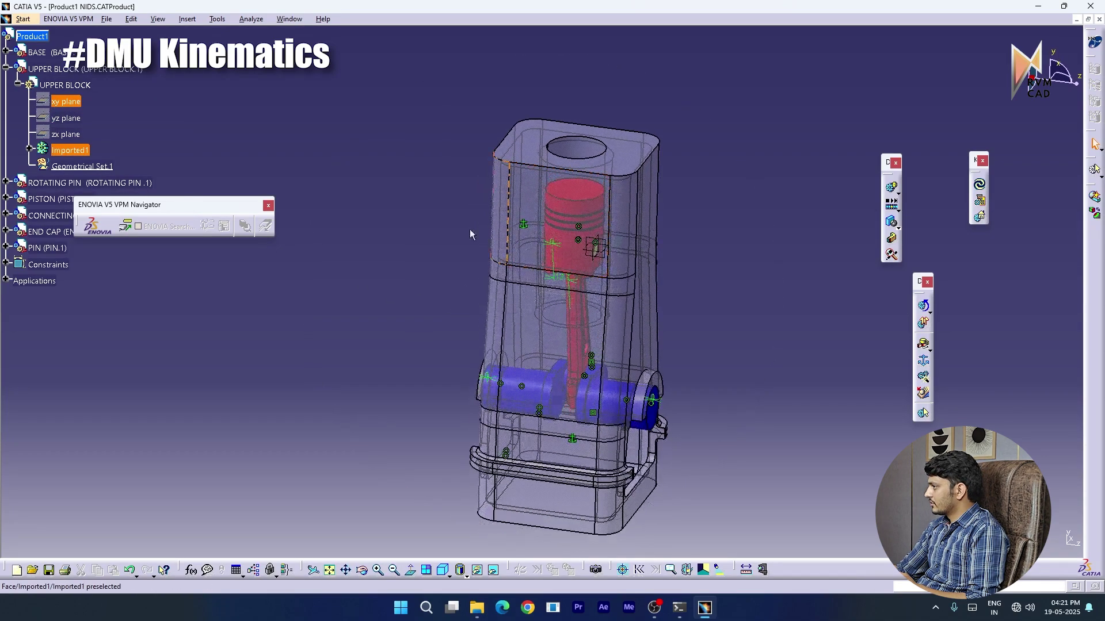
{"action": "left_click", "coordinate": [64, 135], "text": "shift"}
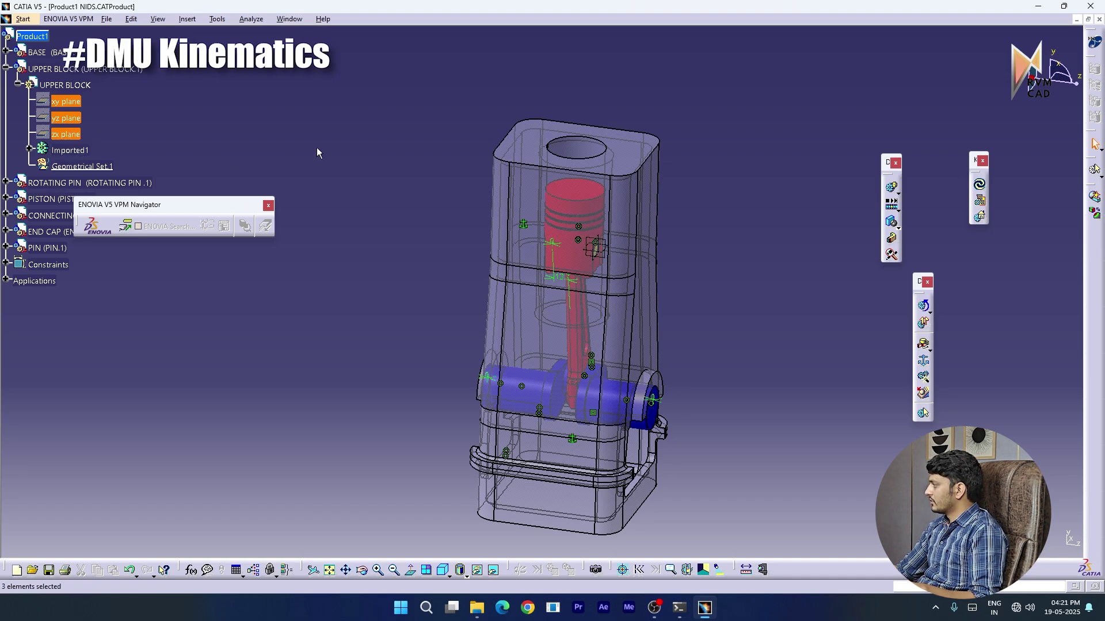
{"action": "left_click", "coordinate": [271, 155]}
{"action": "middle_click_drag", "start_coordinate": [532, 230], "coordinate": [540, 165], "text": "ctrl"}
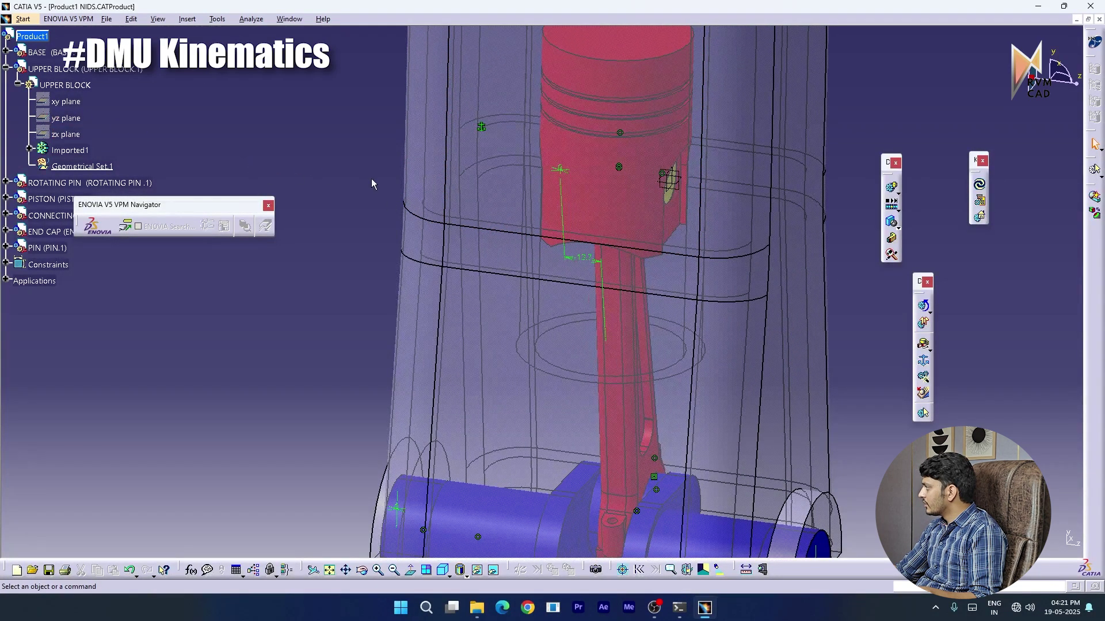
{"action": "middle_click_drag", "start_coordinate": [417, 231], "coordinate": [416, 312], "text": "ctrl"}
{"action": "middle_click_drag", "start_coordinate": [627, 312], "coordinate": [604, 311]}
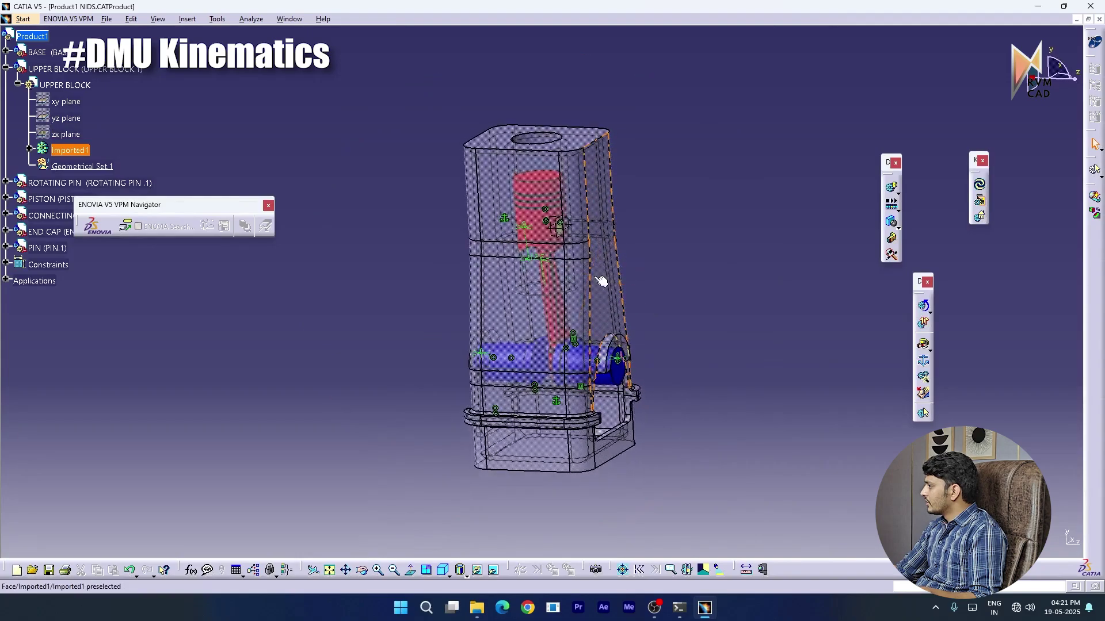
{"action": "right_click", "coordinate": [69, 135]}
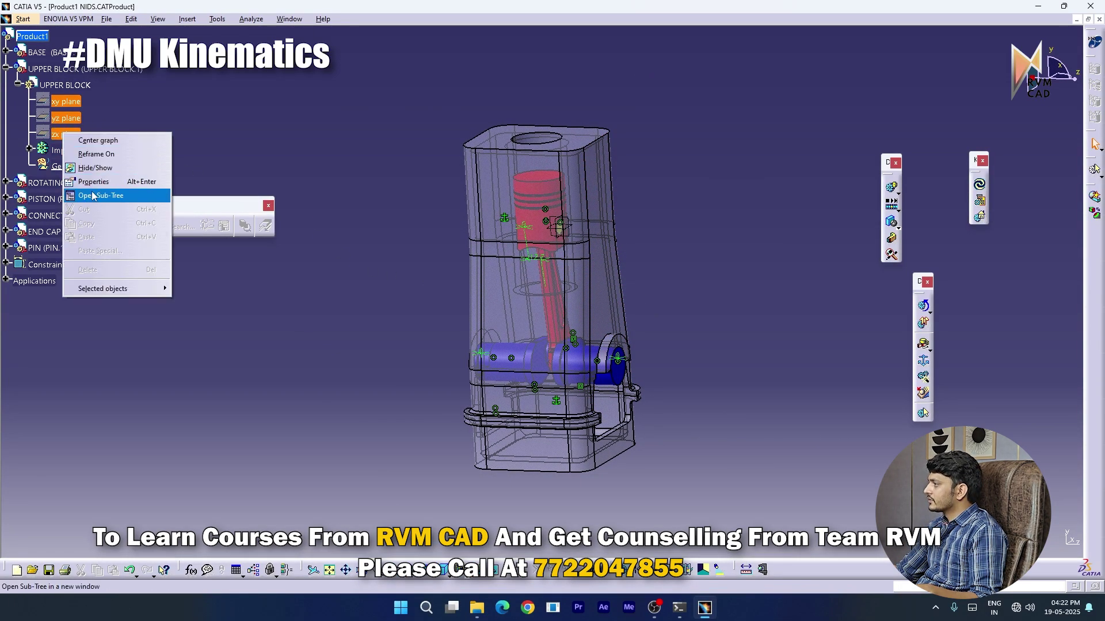
{"action": "left_click", "coordinate": [110, 172]}
{"action": "middle_click_drag", "start_coordinate": [491, 330], "coordinate": [584, 253]}
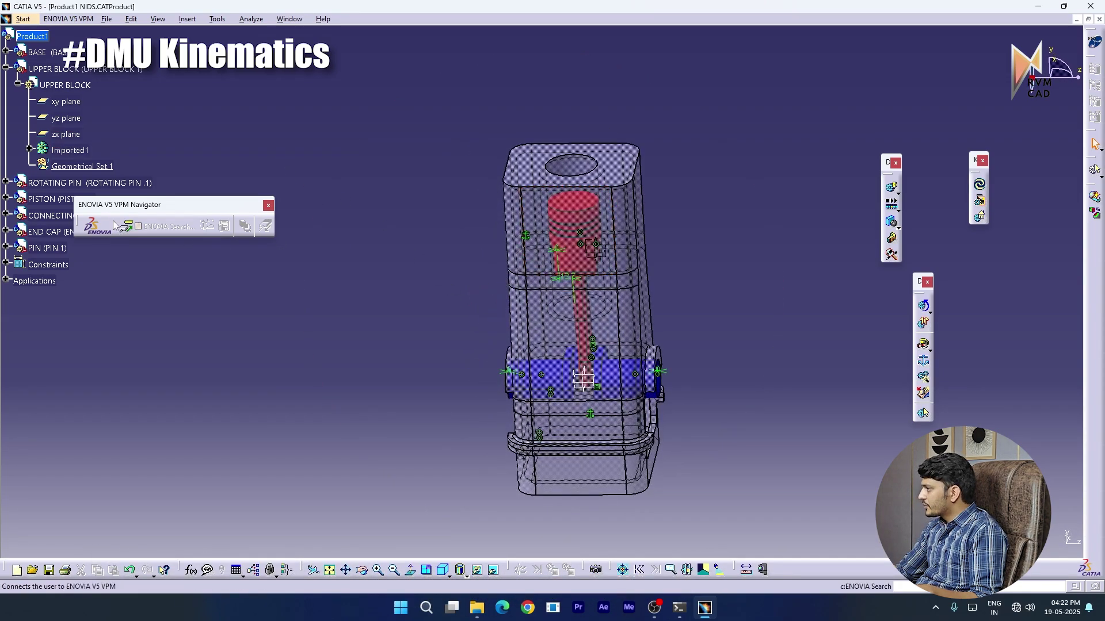
Show the hidden xy, yz and zx reference planes of the piston, first moving the floating ENOVIA toolbar clear of the specification tree
{"action": "left_click_drag", "start_coordinate": [141, 204], "coordinate": [318, 90]}
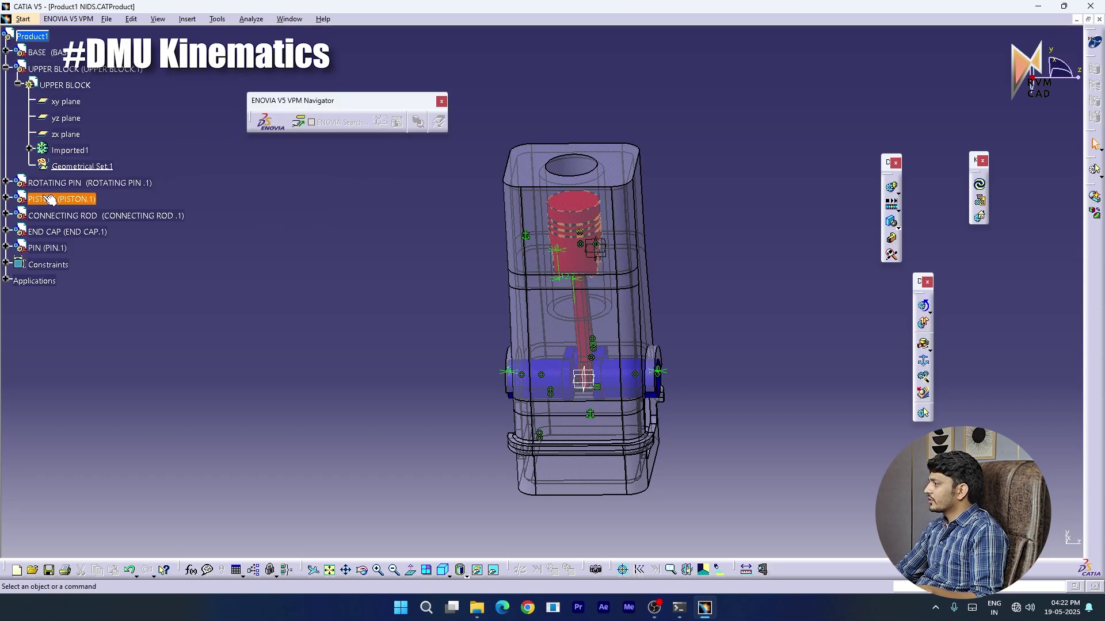
{"action": "left_click", "coordinate": [6, 198]}
{"action": "left_click", "coordinate": [18, 215]}
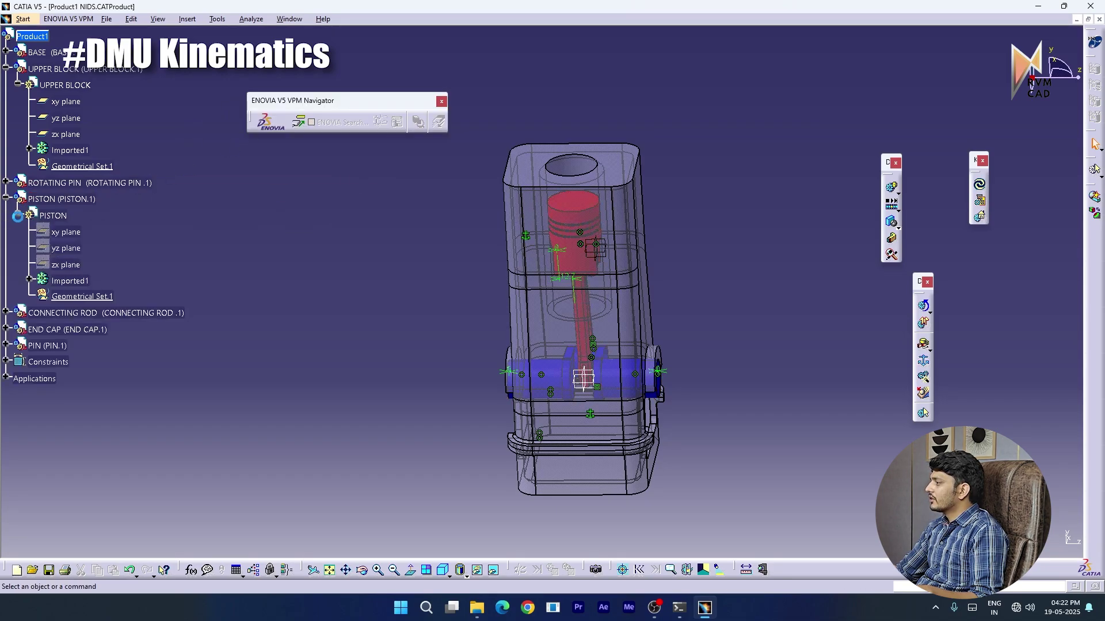
{"action": "left_click", "coordinate": [73, 265], "text": "shift"}
{"action": "right_click", "coordinate": [69, 264]}
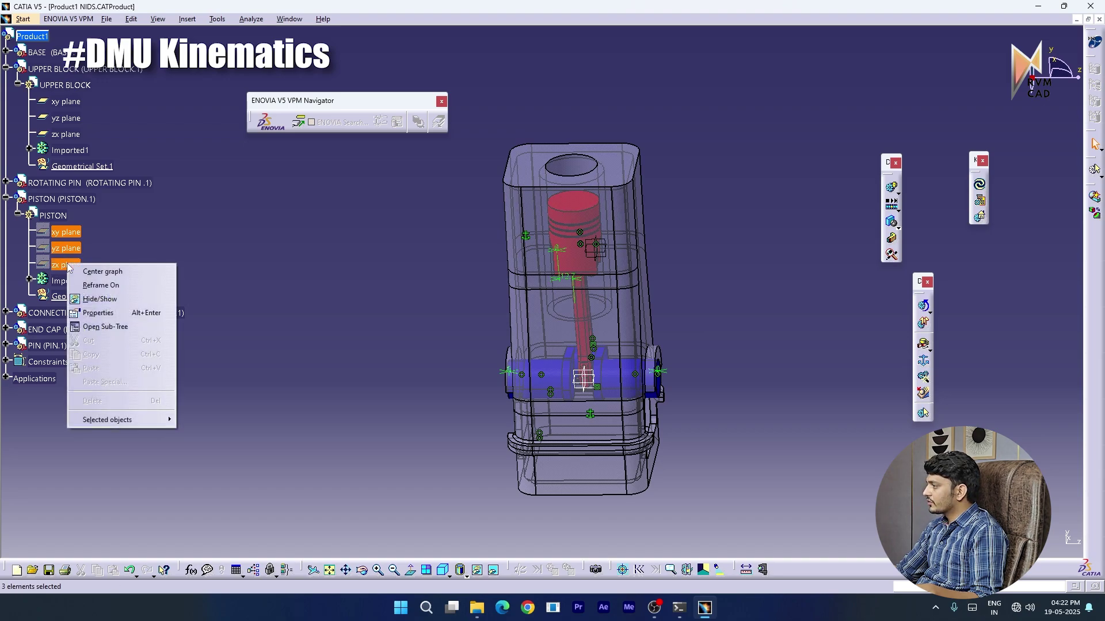
{"action": "left_click", "coordinate": [98, 304]}
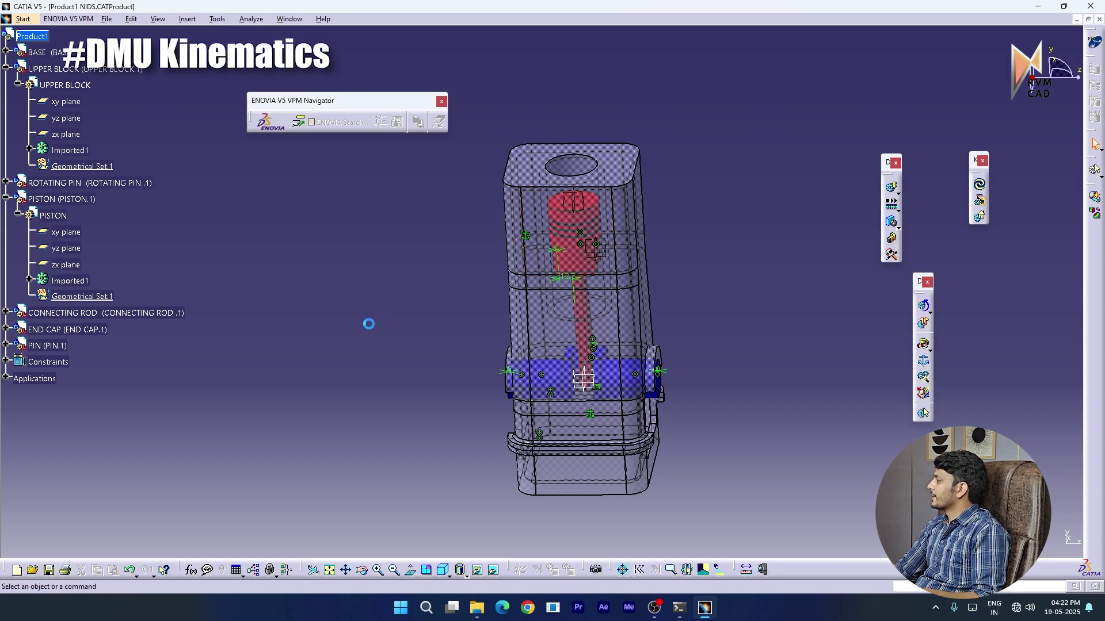
{"action": "middle_click_drag", "start_coordinate": [367, 322], "coordinate": [397, 263]}
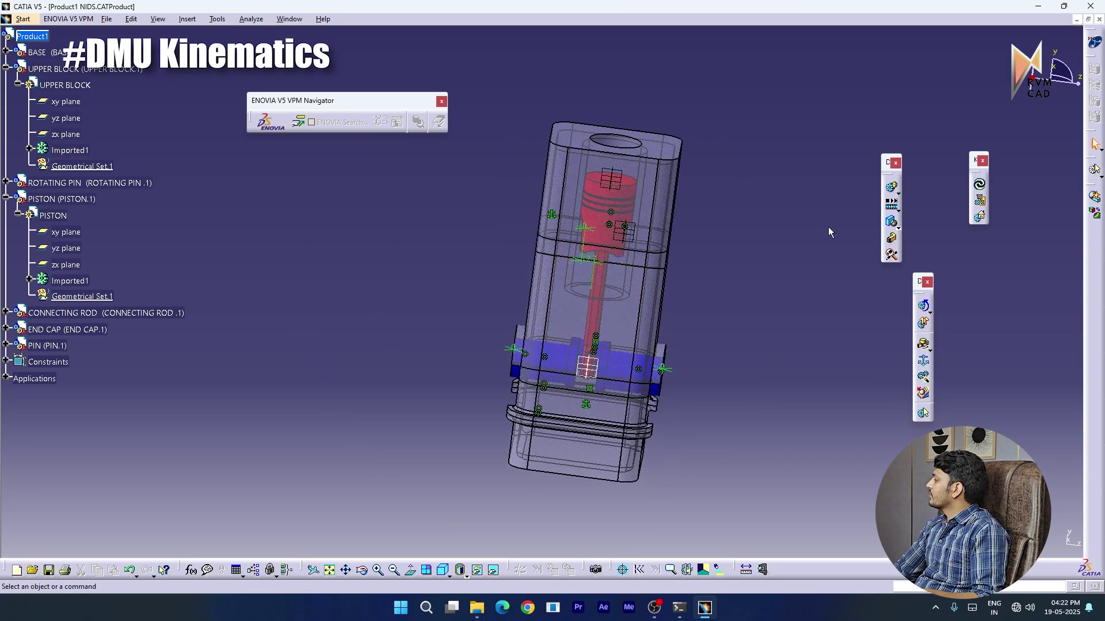
Start a prismatic joint and select the upper block's bore axis and the piston's axis as its lines, hiding the block to reach the piston
{"action": "left_click", "coordinate": [928, 347]}
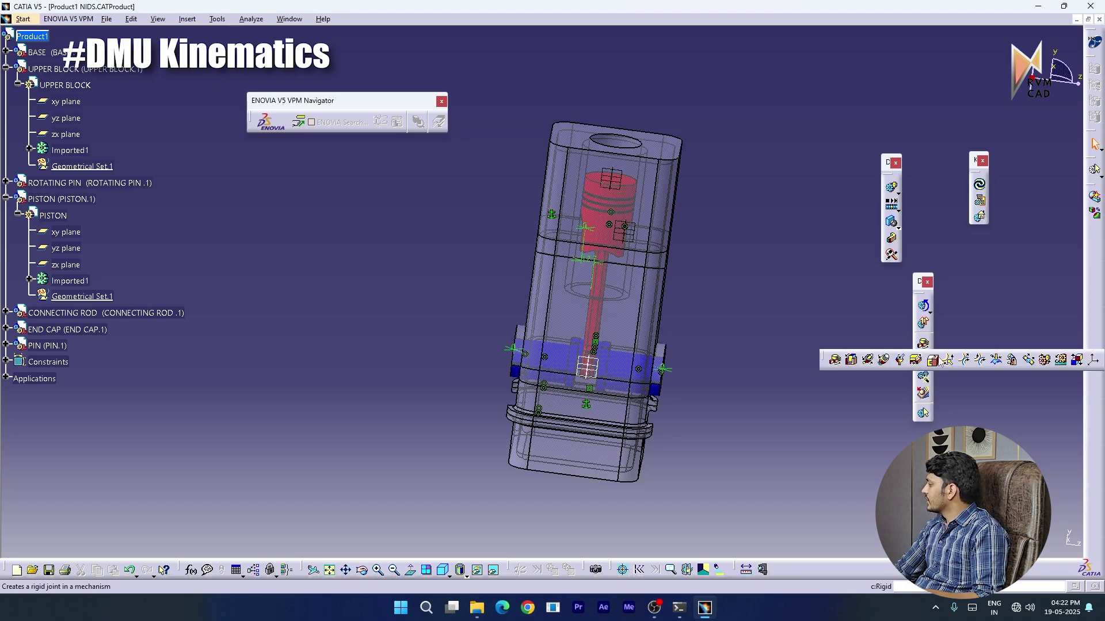
{"action": "left_click", "coordinate": [852, 361]}
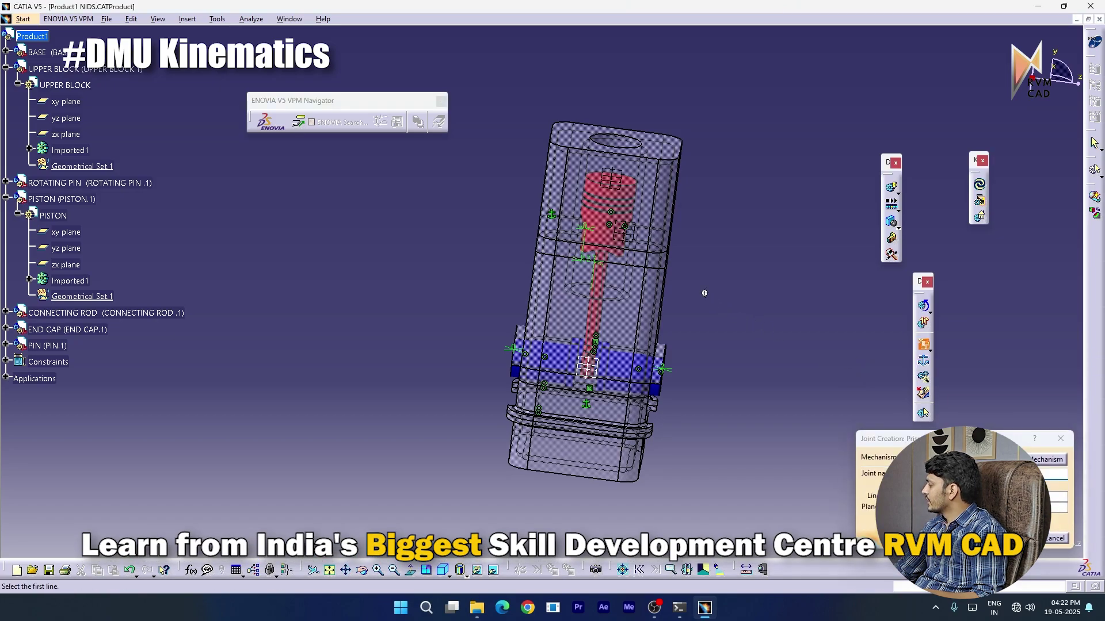
{"action": "middle_click_drag", "start_coordinate": [703, 294], "coordinate": [682, 230]}
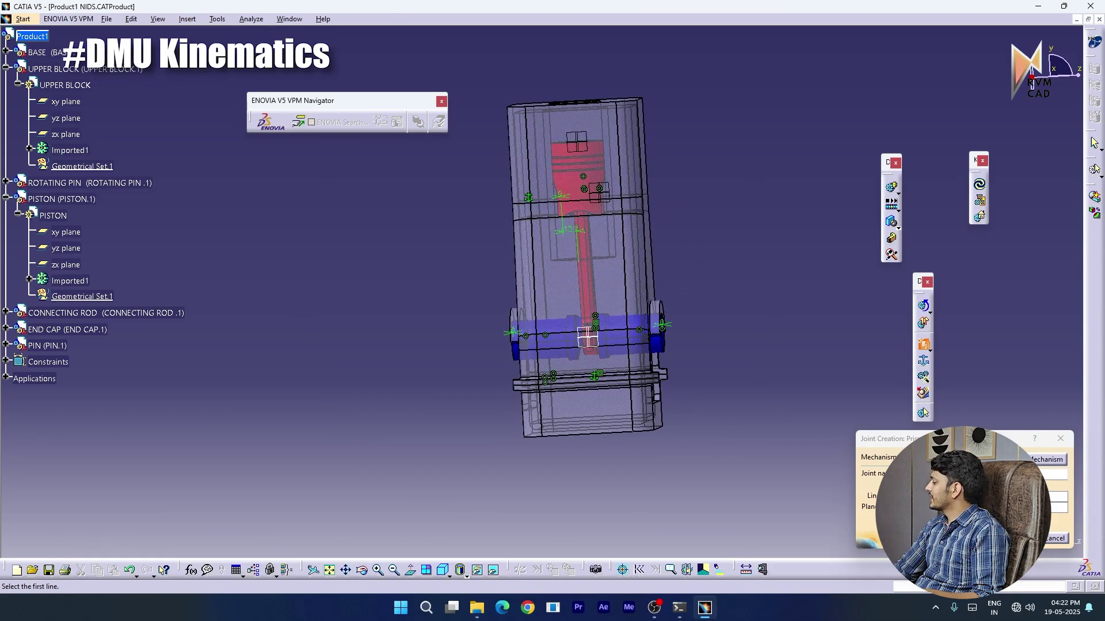
{"action": "middle_click_drag", "start_coordinate": [645, 153], "coordinate": [589, 252]}
{"action": "left_click", "coordinate": [584, 203]}
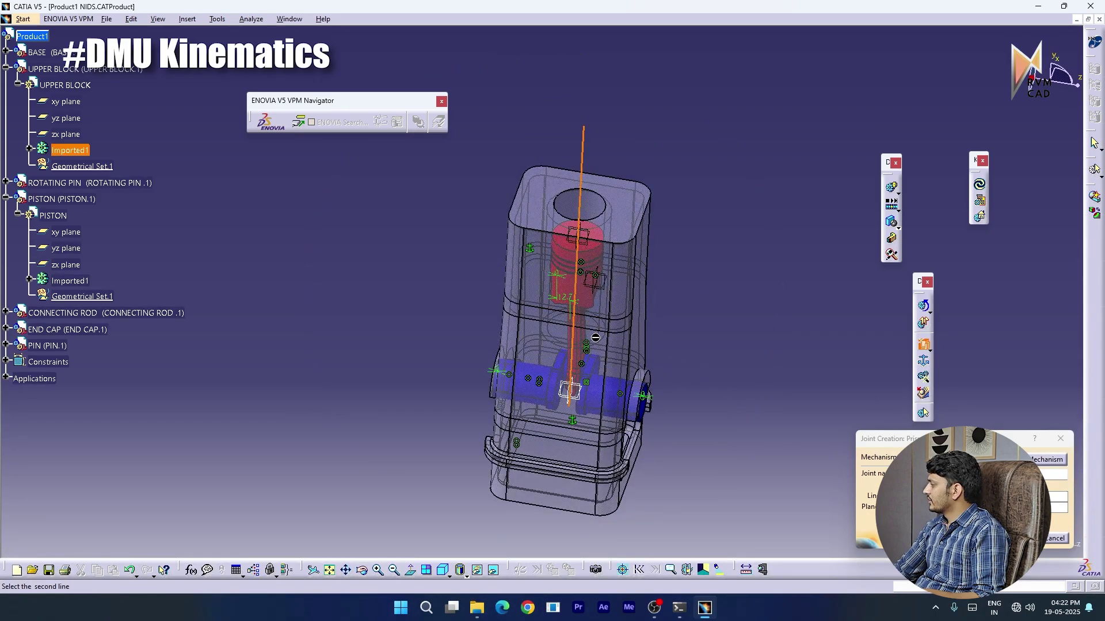
{"action": "right_click", "coordinate": [70, 68]}
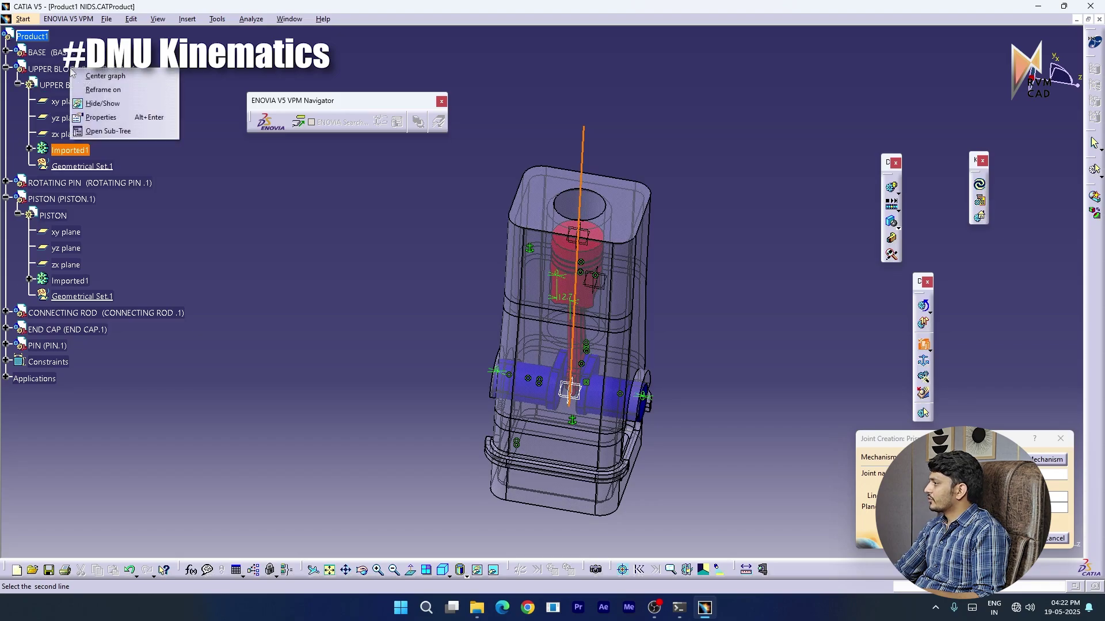
{"action": "left_click", "coordinate": [97, 104]}
{"action": "left_click", "coordinate": [573, 273]}
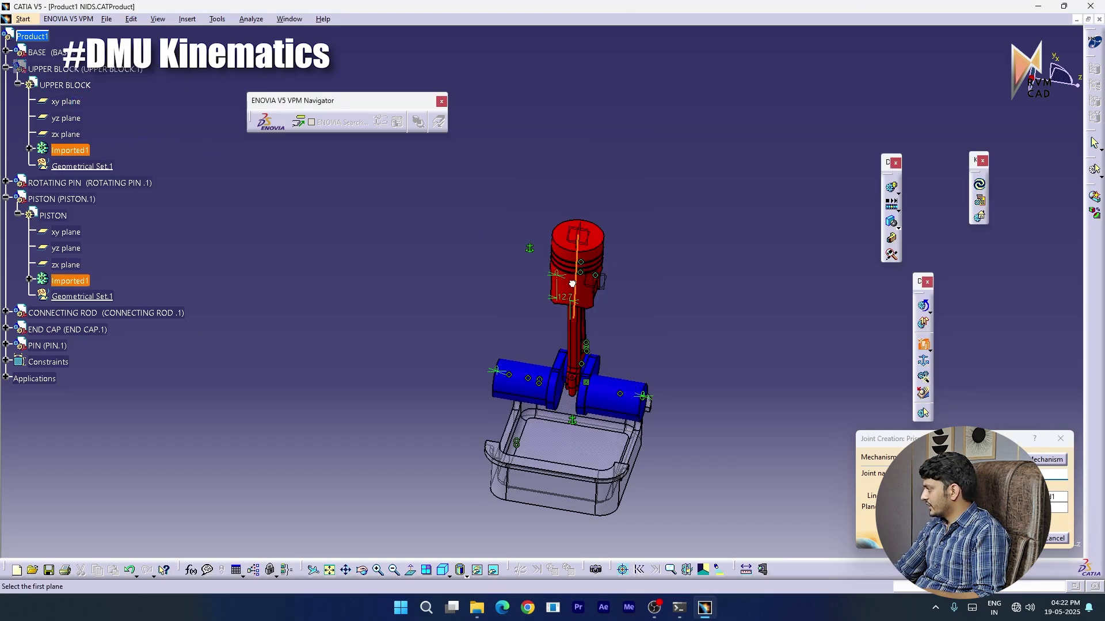
Show the upper block again and complete the prismatic joint between block and piston, using the block's yz plane for the plane selection
{"action": "right_click", "coordinate": [64, 68]}
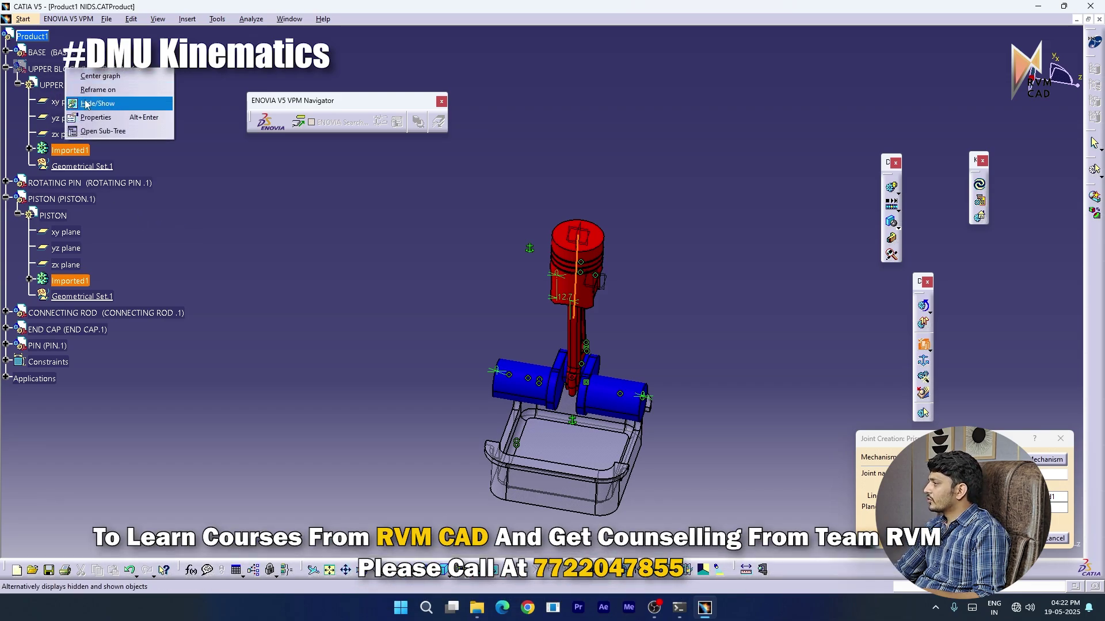
{"action": "left_click", "coordinate": [97, 104]}
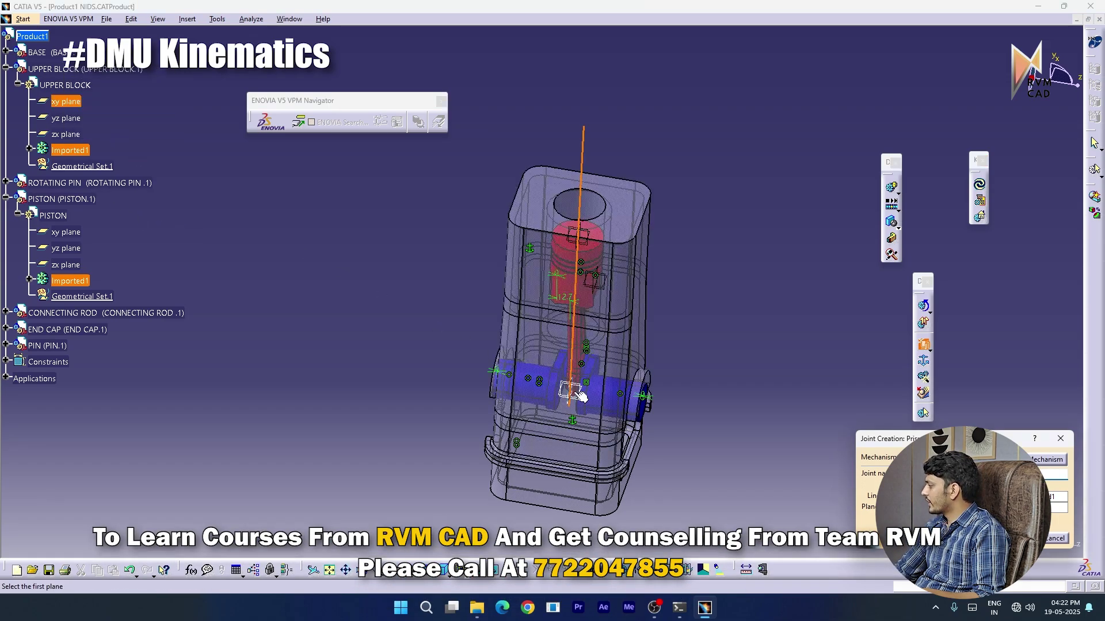
{"action": "middle_click_drag", "start_coordinate": [568, 407], "coordinate": [594, 337]}
{"action": "left_click", "coordinate": [612, 444]}
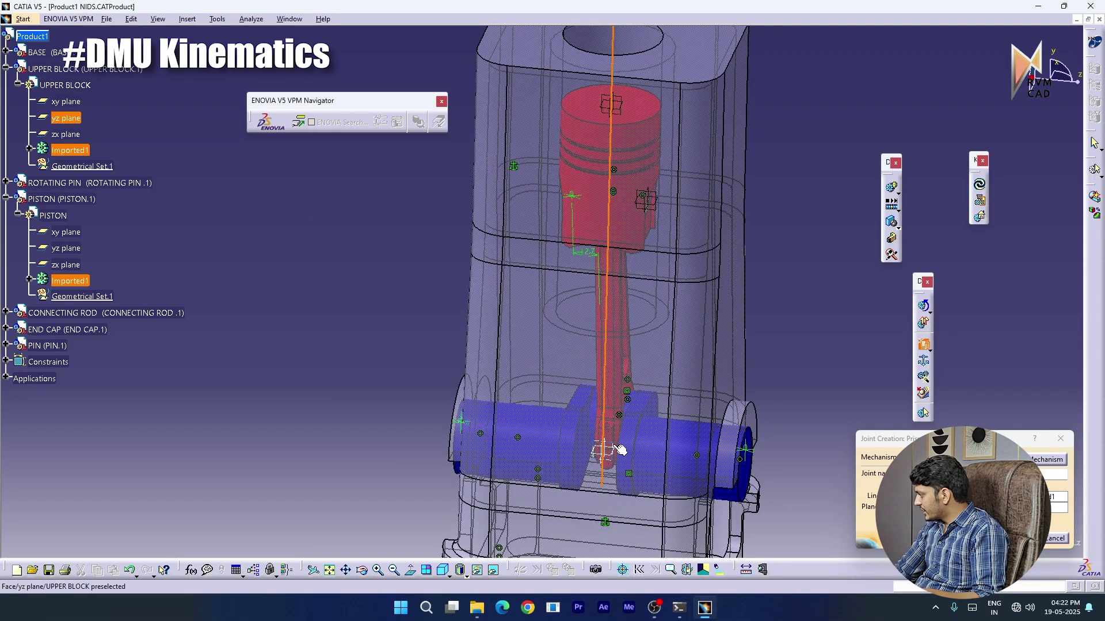
{"action": "middle_click_drag", "start_coordinate": [774, 299], "coordinate": [771, 368]}
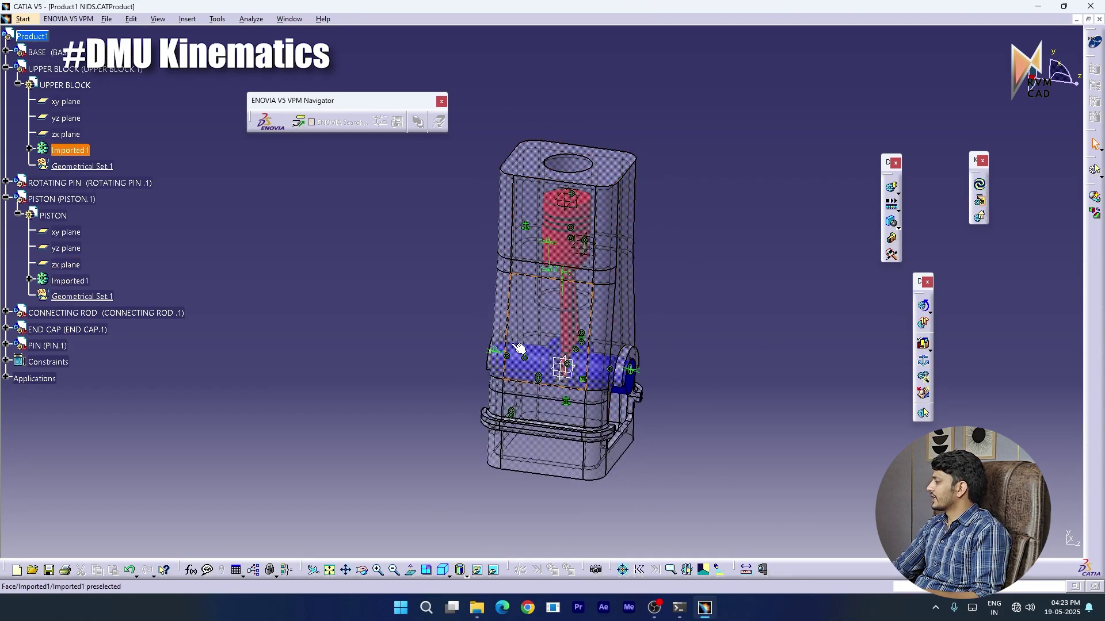
Hide the upper block to expose the rotating pin, connecting rod and end cap
{"action": "middle_click_drag", "start_coordinate": [519, 350], "coordinate": [580, 291]}
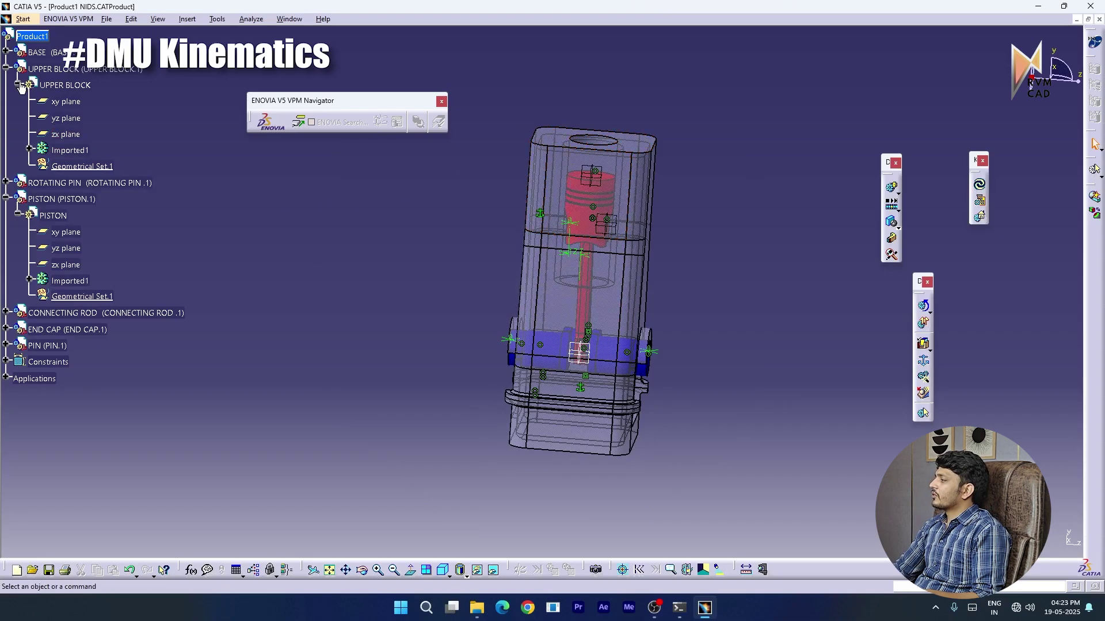
{"action": "right_click", "coordinate": [44, 65]}
{"action": "left_click", "coordinate": [81, 102]}
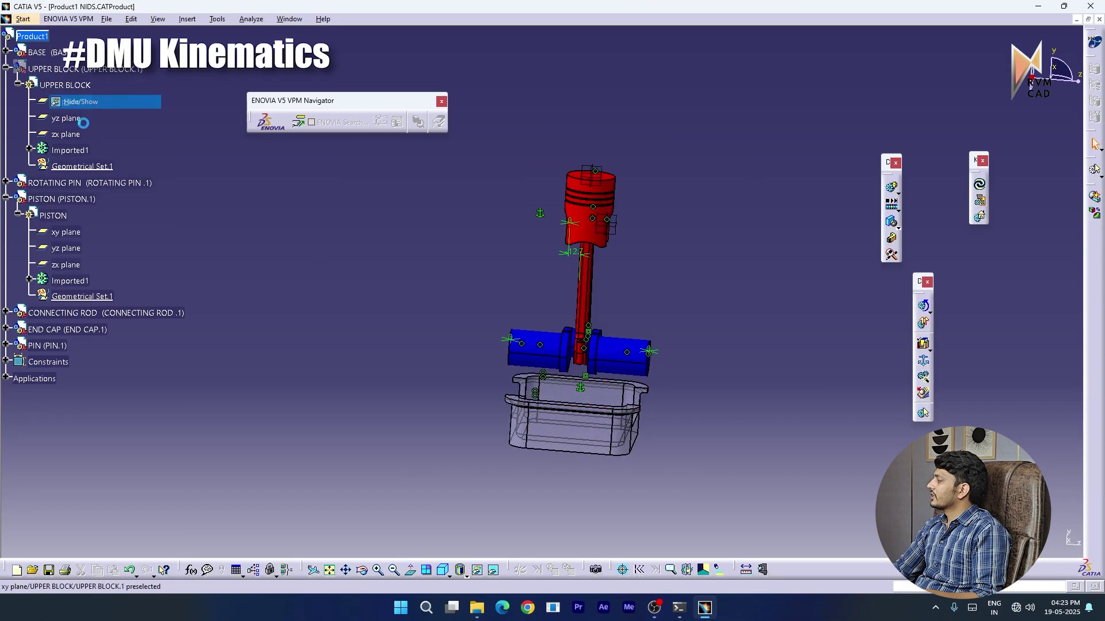
Start a revolute joint and select the end cap's bore axis and the rotating pin's axis as its lines
{"action": "middle_click_drag", "start_coordinate": [366, 294], "coordinate": [414, 297]}
{"action": "middle_click_drag", "start_coordinate": [596, 411], "coordinate": [609, 348]}
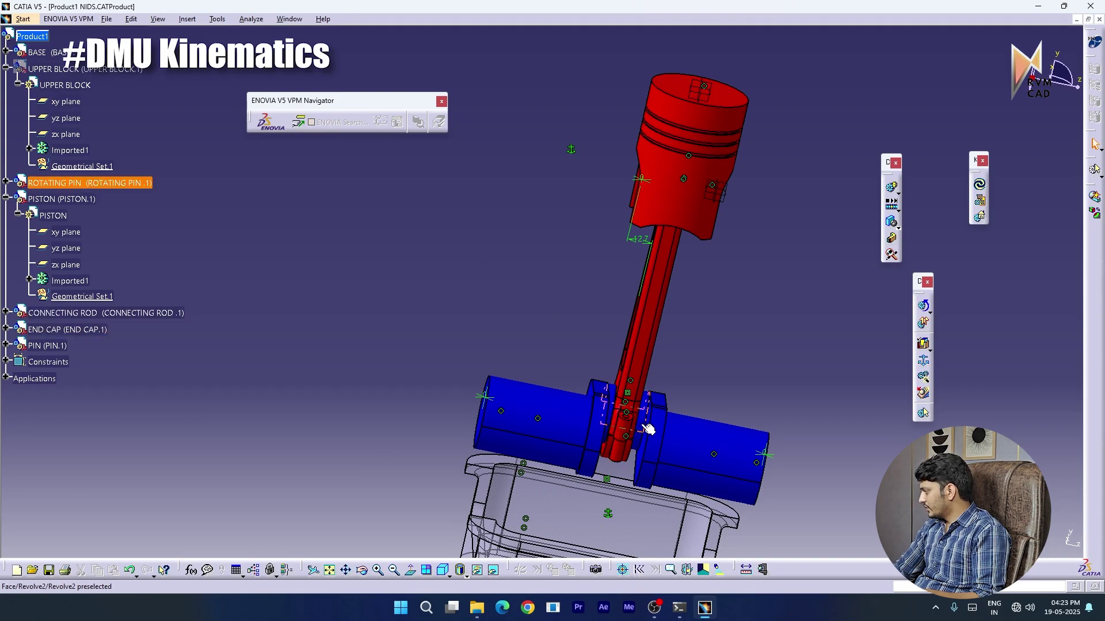
{"action": "middle_click_drag", "start_coordinate": [654, 430], "coordinate": [610, 374]}
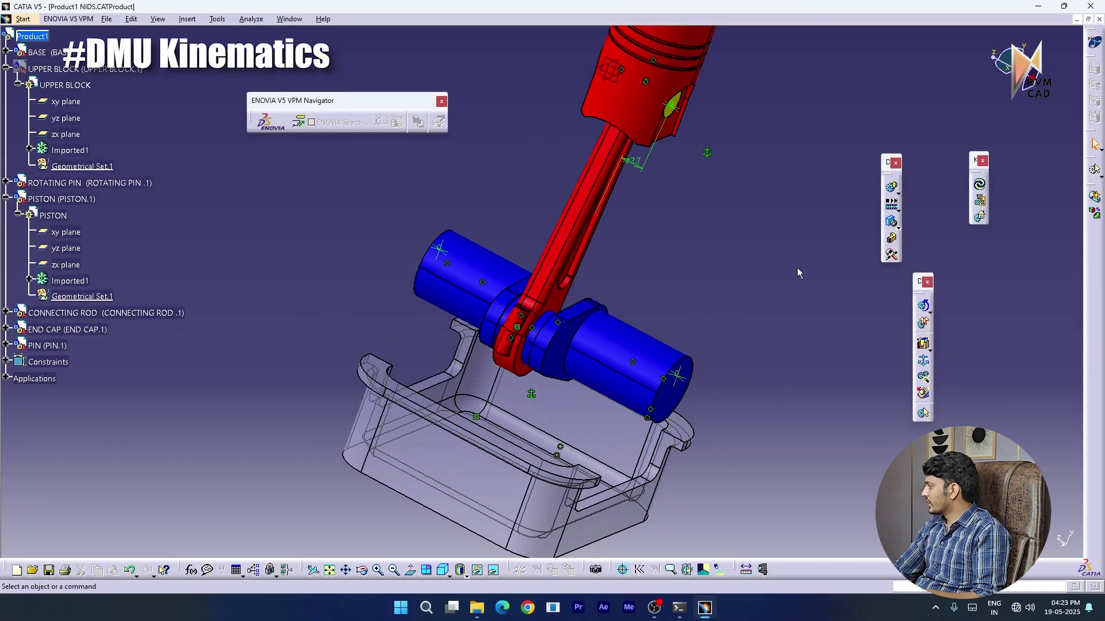
{"action": "left_click", "coordinate": [928, 352]}
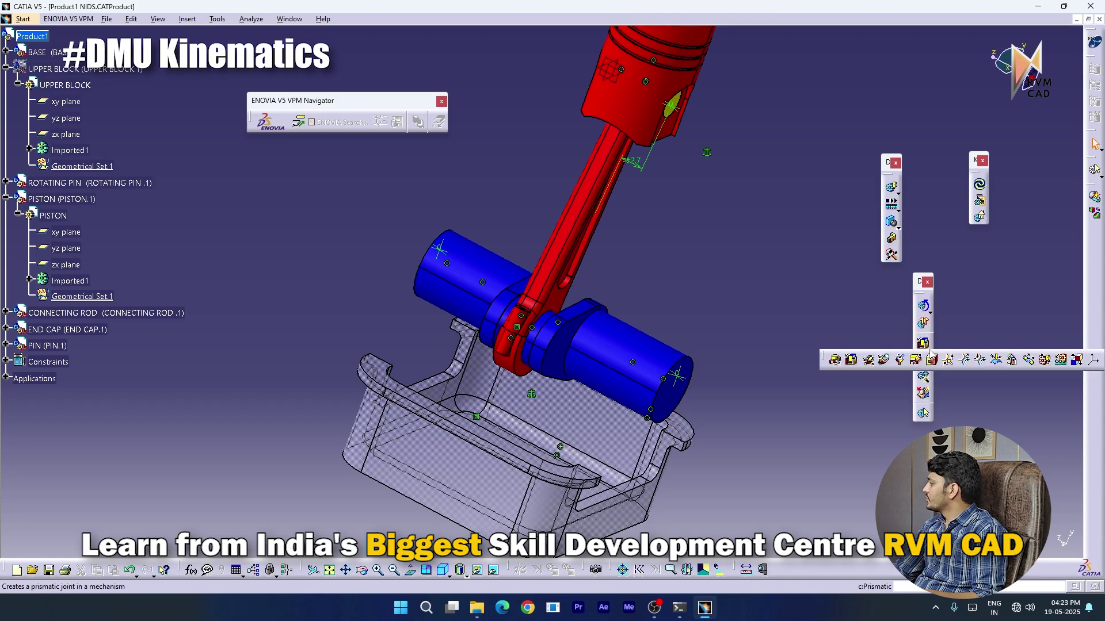
{"action": "left_click", "coordinate": [834, 360]}
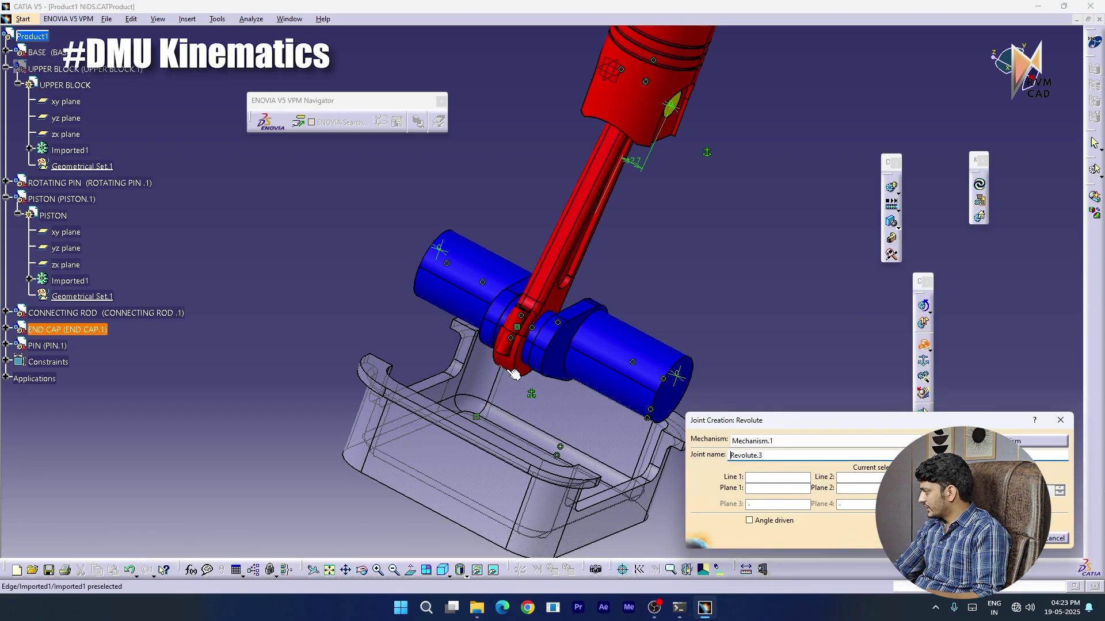
{"action": "left_click", "coordinate": [528, 335]}
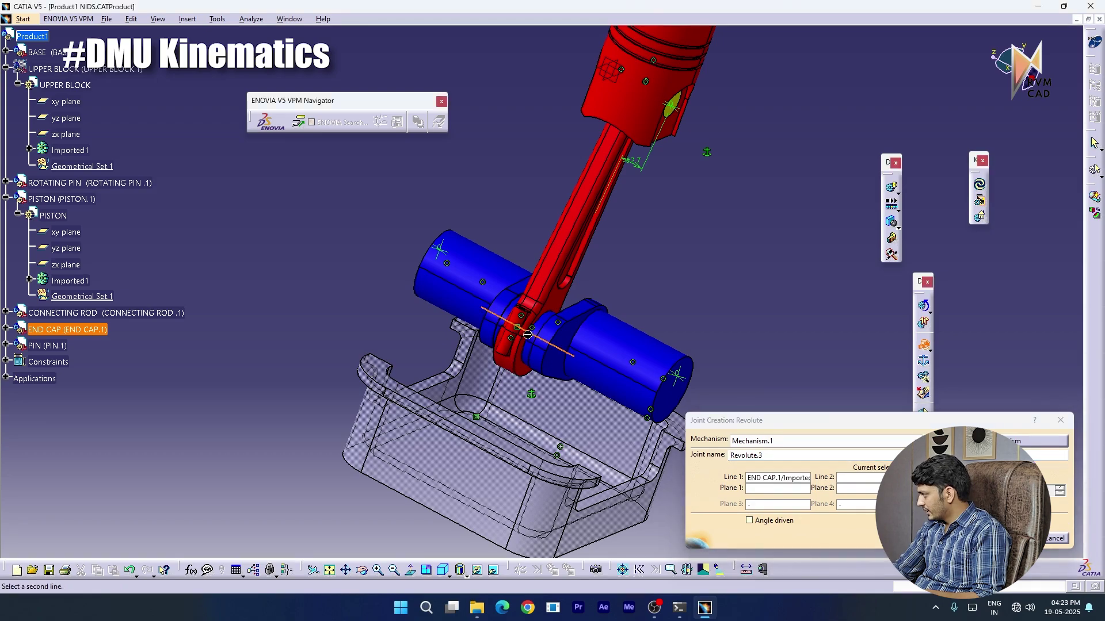
{"action": "middle_click_drag", "start_coordinate": [535, 339], "coordinate": [549, 334]}
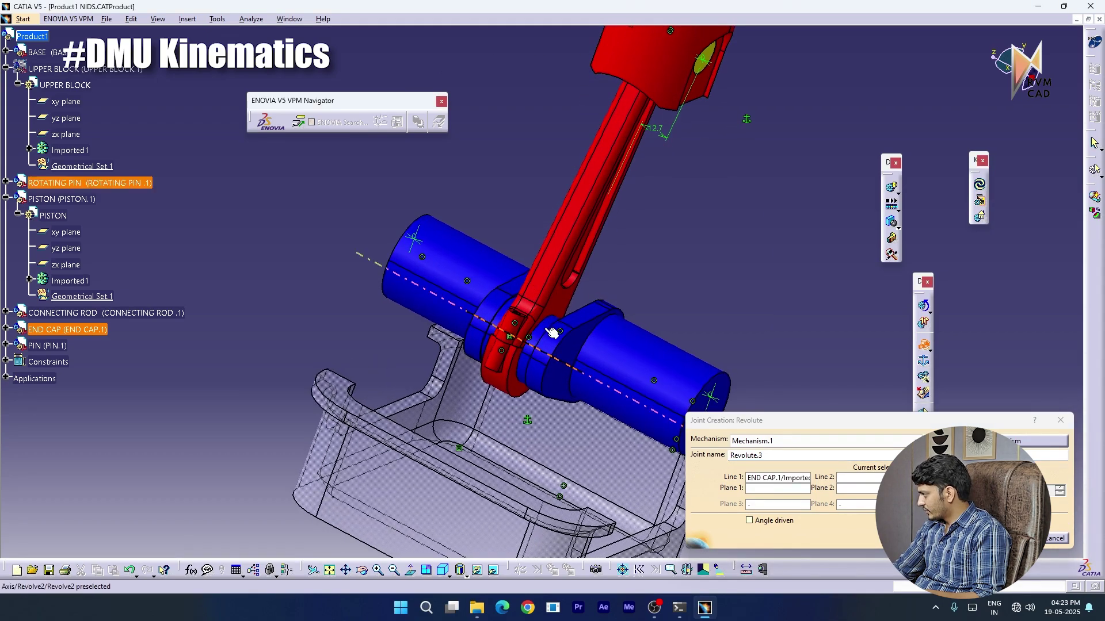
{"action": "left_click", "coordinate": [550, 332]}
Complete the revolute joint using the side faces of the end cap and rotating pin as planes, with an offset between them
{"action": "middle_click_drag", "start_coordinate": [689, 320], "coordinate": [651, 370]}
{"action": "middle_click_drag", "start_coordinate": [544, 347], "coordinate": [528, 357]}
{"action": "left_click", "coordinate": [536, 339]}
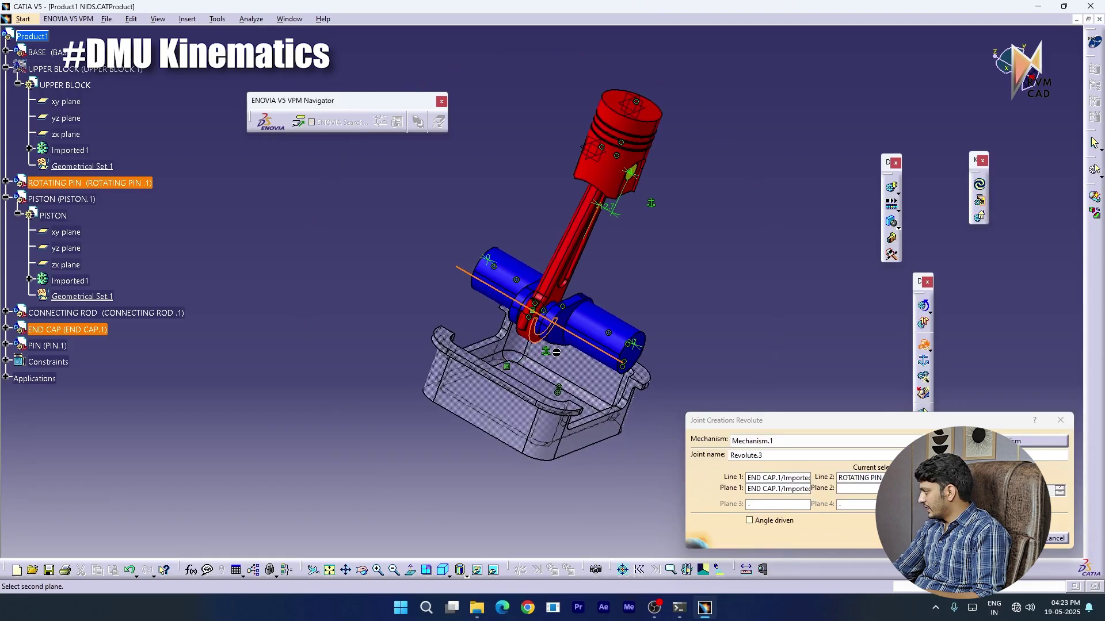
{"action": "left_click", "coordinate": [564, 341]}
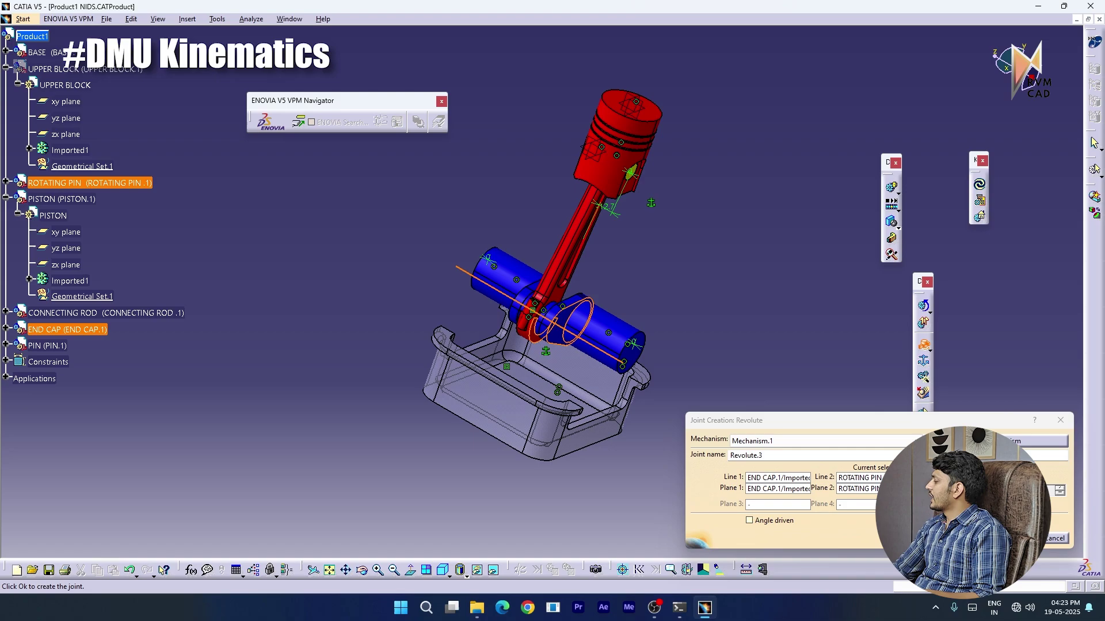
{"action": "left_click", "coordinate": [1006, 538]}
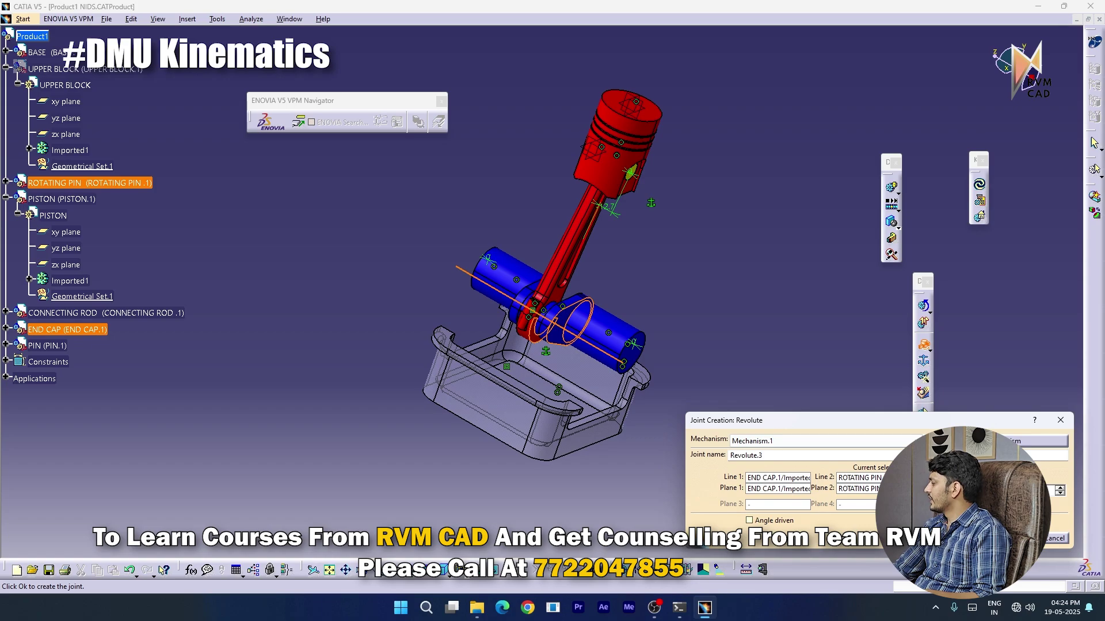
{"action": "left_click", "coordinate": [1014, 538]}
Start a revolute joint between the rotating pin's axis and the connecting rod's big-end bore axis, hiding the rotating pin to reach the bore
{"action": "middle_click_drag", "start_coordinate": [530, 335], "coordinate": [550, 299]}
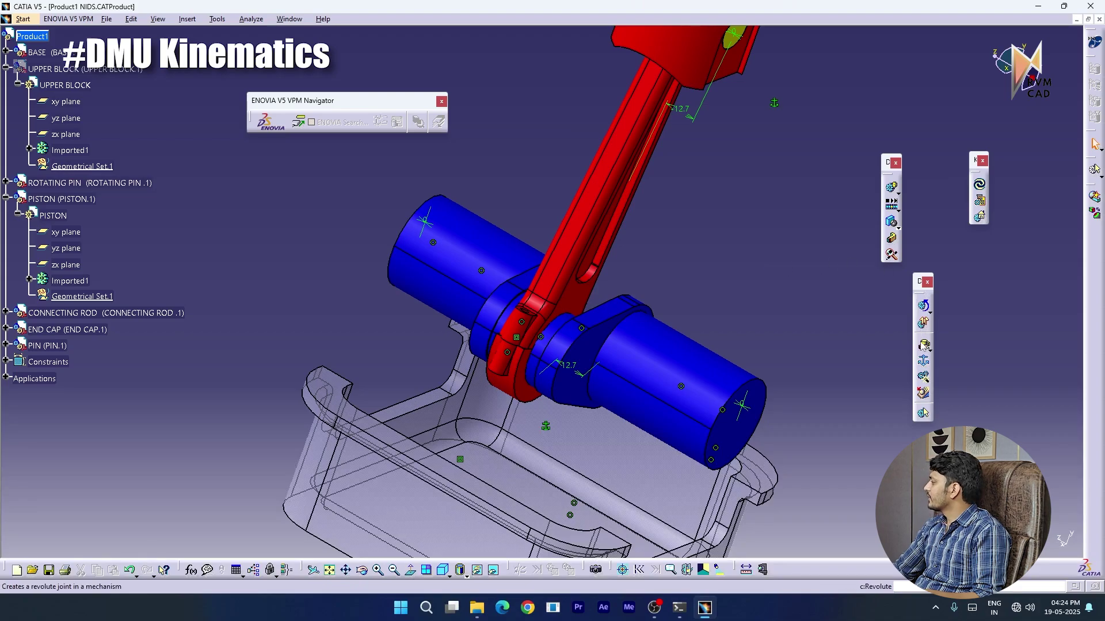
{"action": "left_click", "coordinate": [924, 345]}
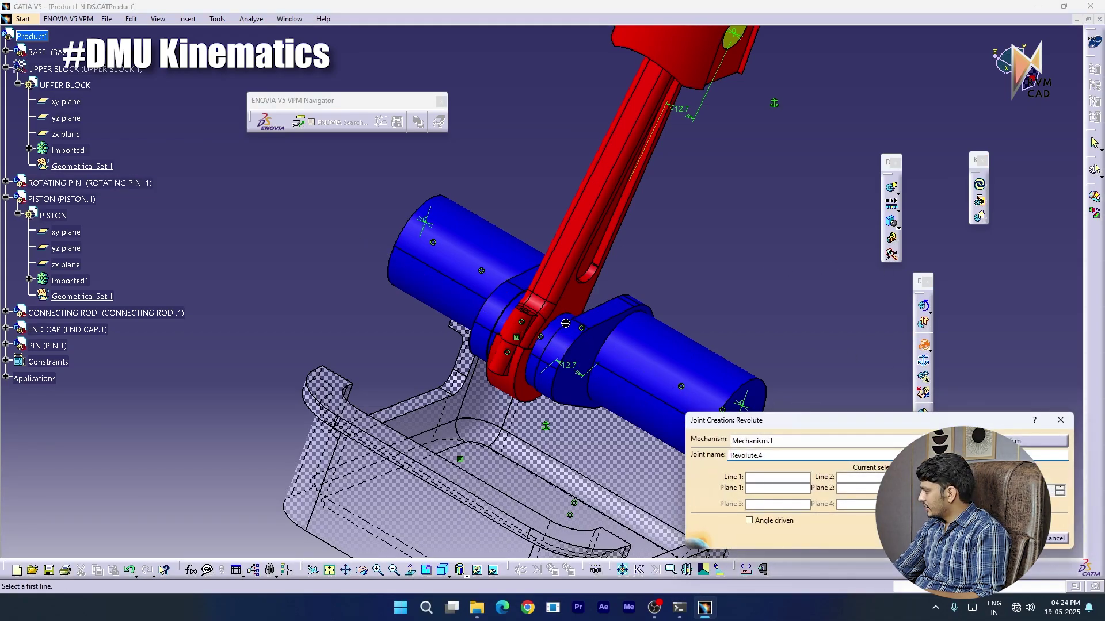
{"action": "left_click", "coordinate": [560, 333]}
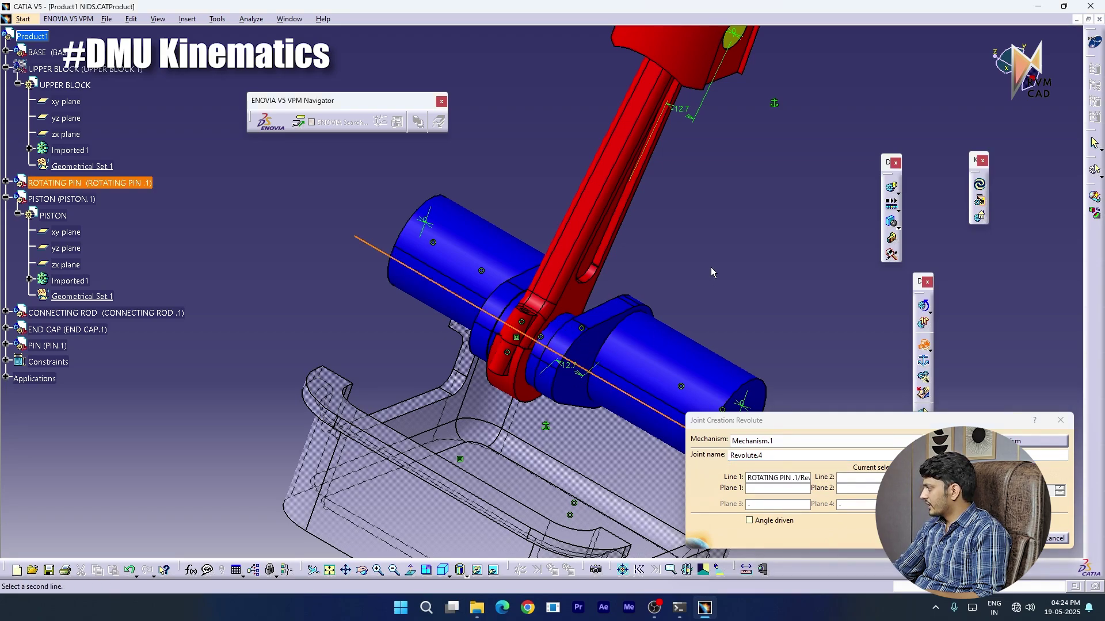
{"action": "middle_click_drag", "start_coordinate": [711, 268], "coordinate": [673, 314], "text": "ctrl"}
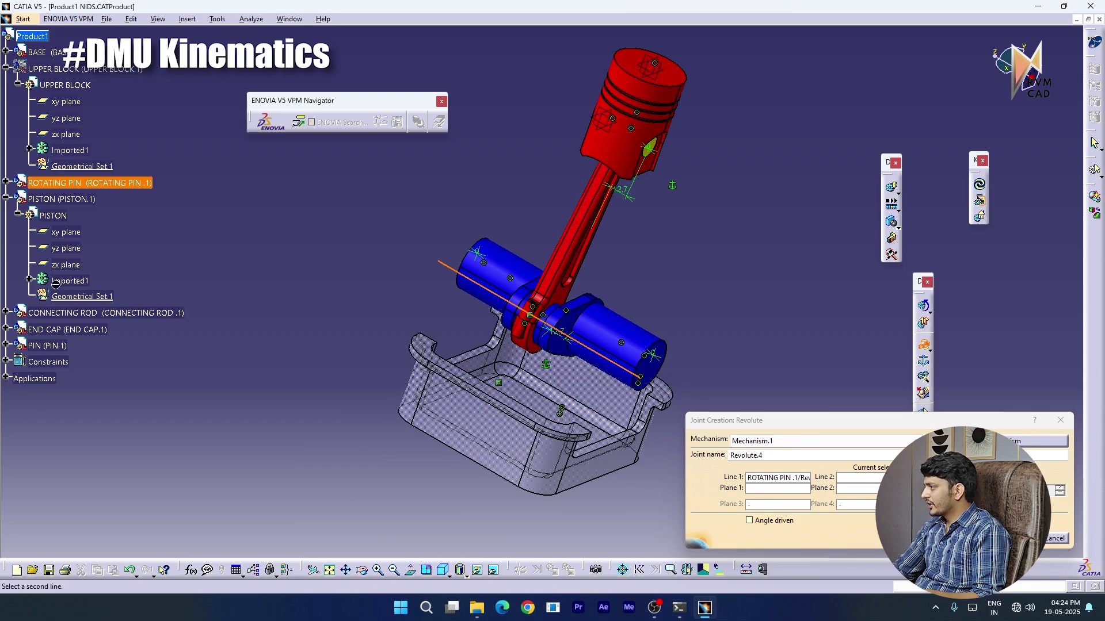
{"action": "right_click", "coordinate": [66, 183]}
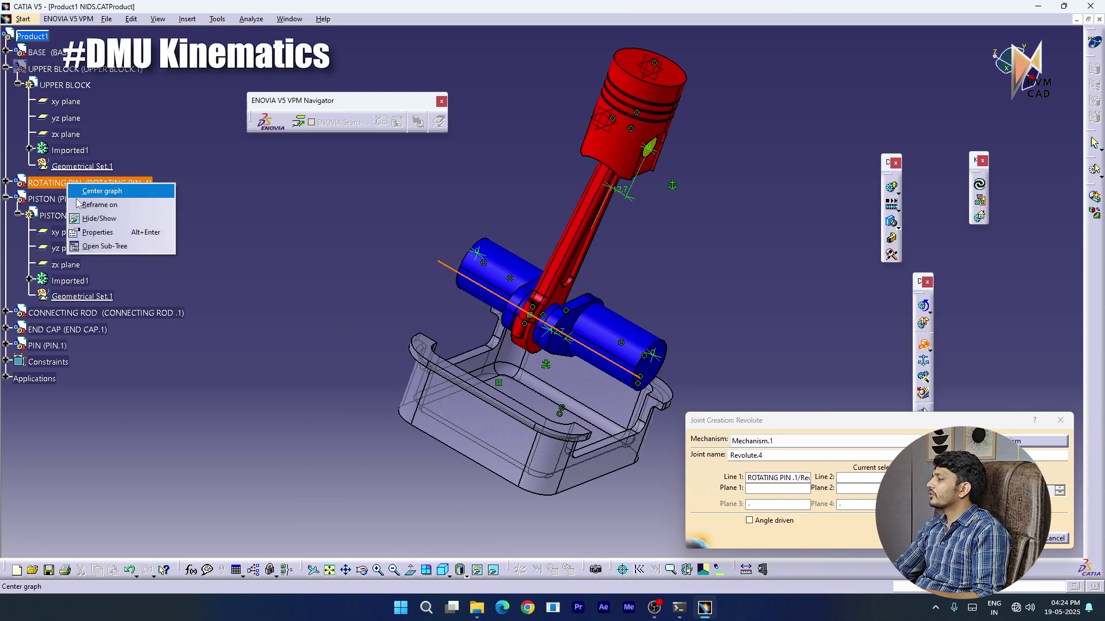
{"action": "left_click", "coordinate": [95, 217]}
{"action": "middle_click_drag", "start_coordinate": [359, 311], "coordinate": [510, 316]}
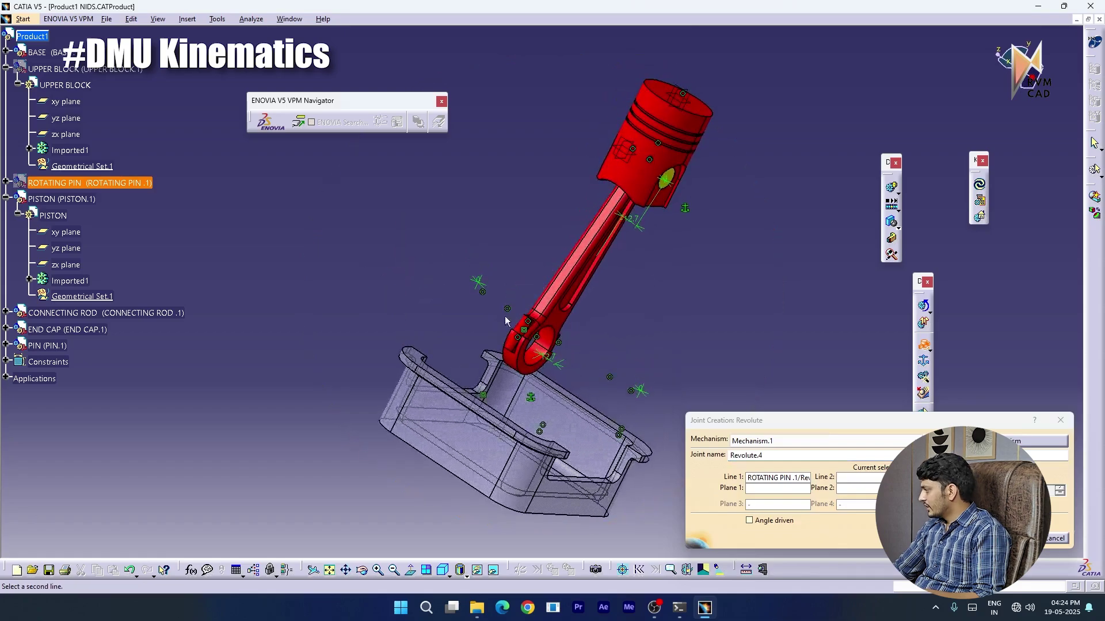
{"action": "left_click", "coordinate": [540, 344]}
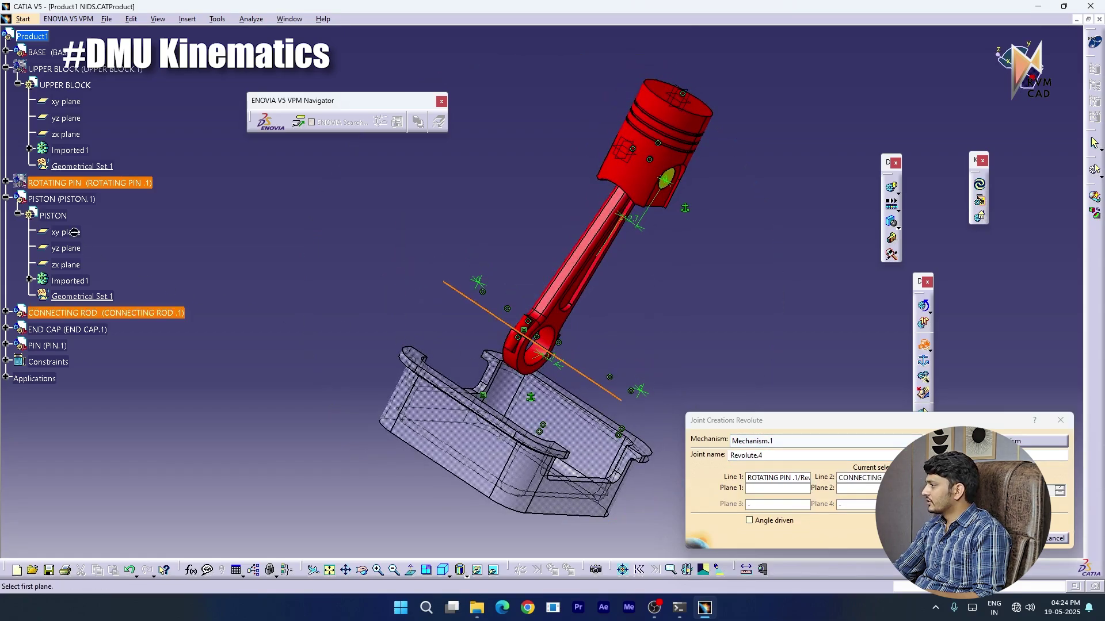
Show the rotating pin again and complete the joint with offset planes on the rotating pin's web face and the connecting rod's side face
{"action": "right_click", "coordinate": [76, 184]}
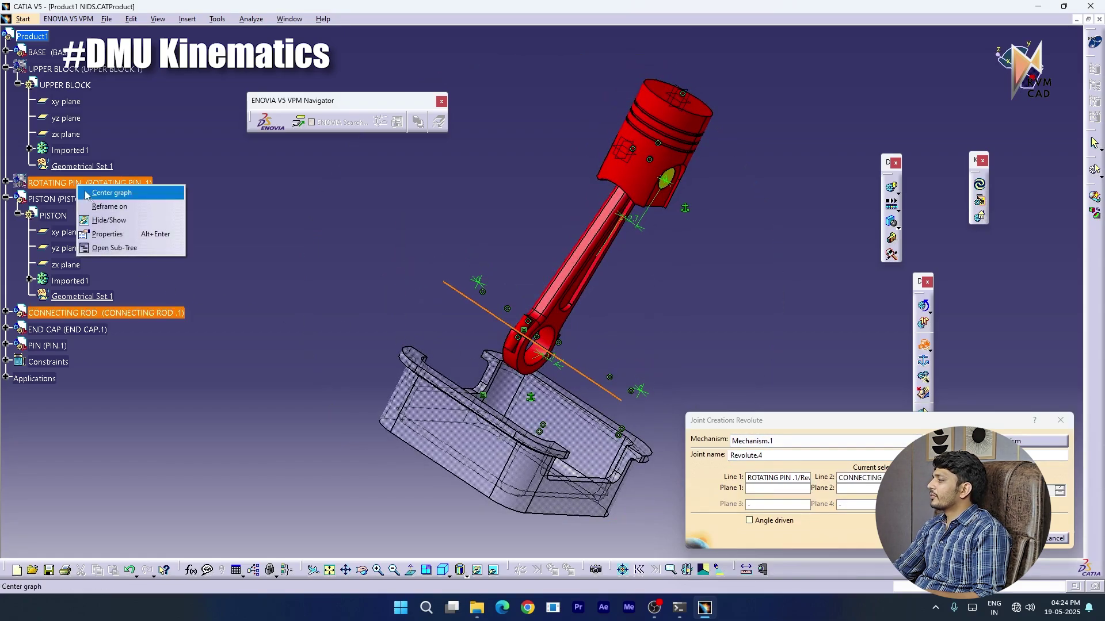
{"action": "left_click", "coordinate": [101, 220]}
{"action": "middle_click_drag", "start_coordinate": [387, 291], "coordinate": [368, 360]}
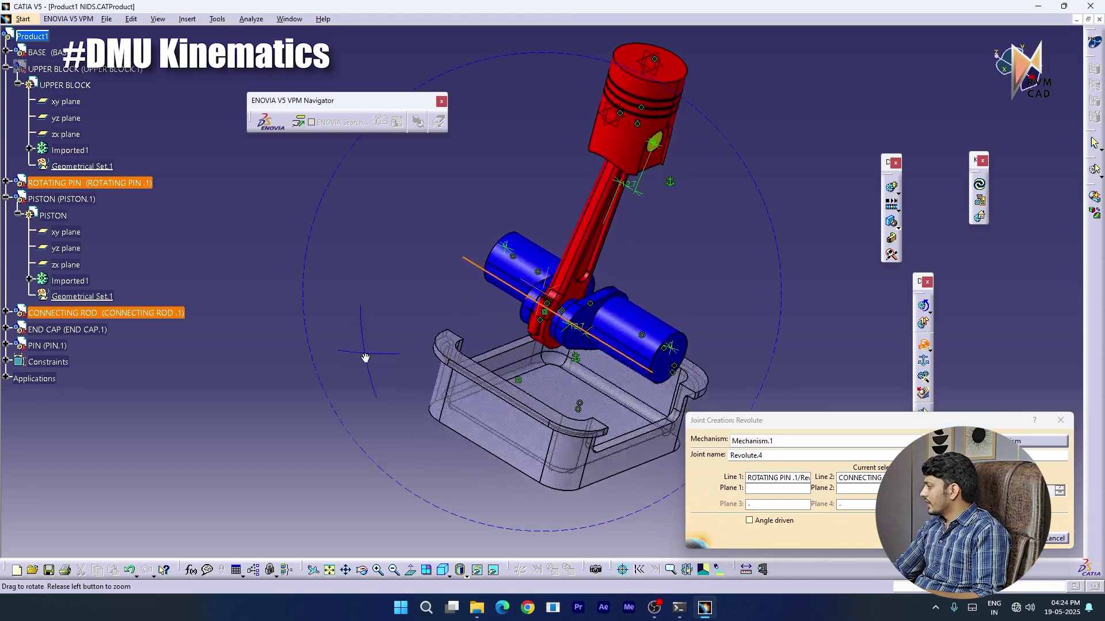
{"action": "middle_click_drag", "start_coordinate": [527, 316], "coordinate": [567, 295]}
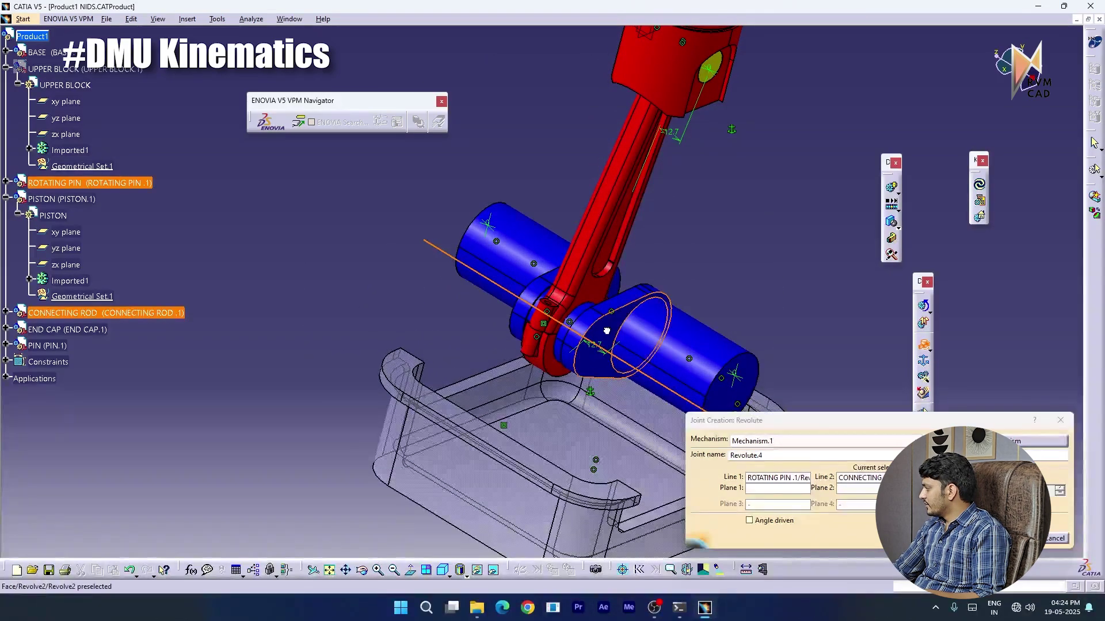
{"action": "left_click", "coordinate": [607, 332]}
{"action": "left_click", "coordinate": [601, 295]}
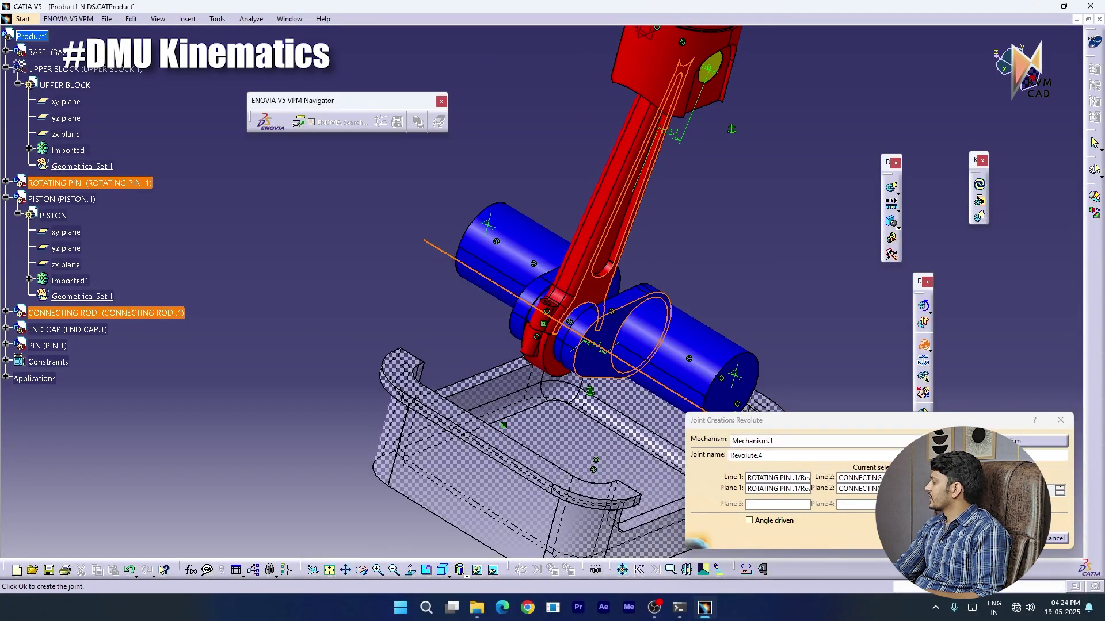
{"action": "left_click", "coordinate": [1006, 538]}
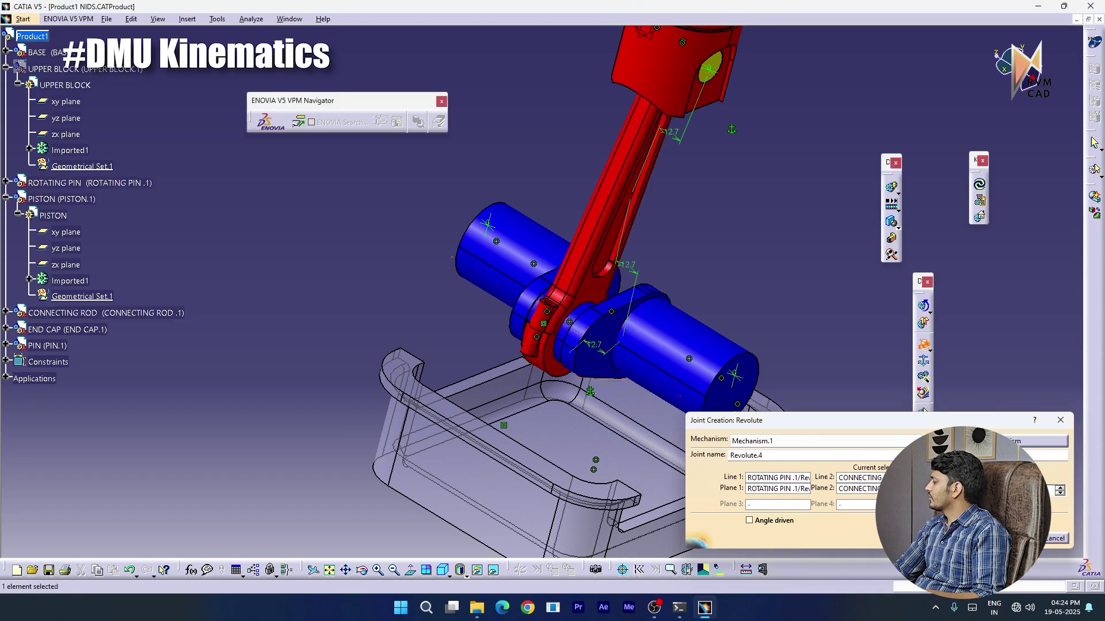
Hide the pin inside the piston to expose the bores of the piston and connecting rod
{"action": "middle_click_drag", "start_coordinate": [769, 251], "coordinate": [744, 315]}
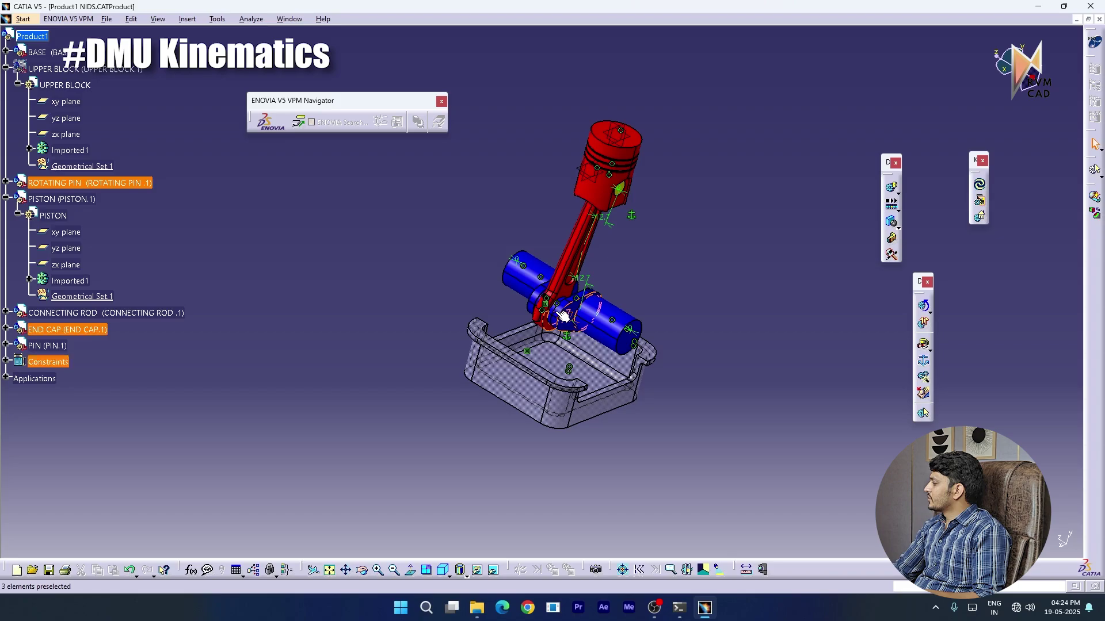
{"action": "middle_click_drag", "start_coordinate": [606, 245], "coordinate": [614, 208]}
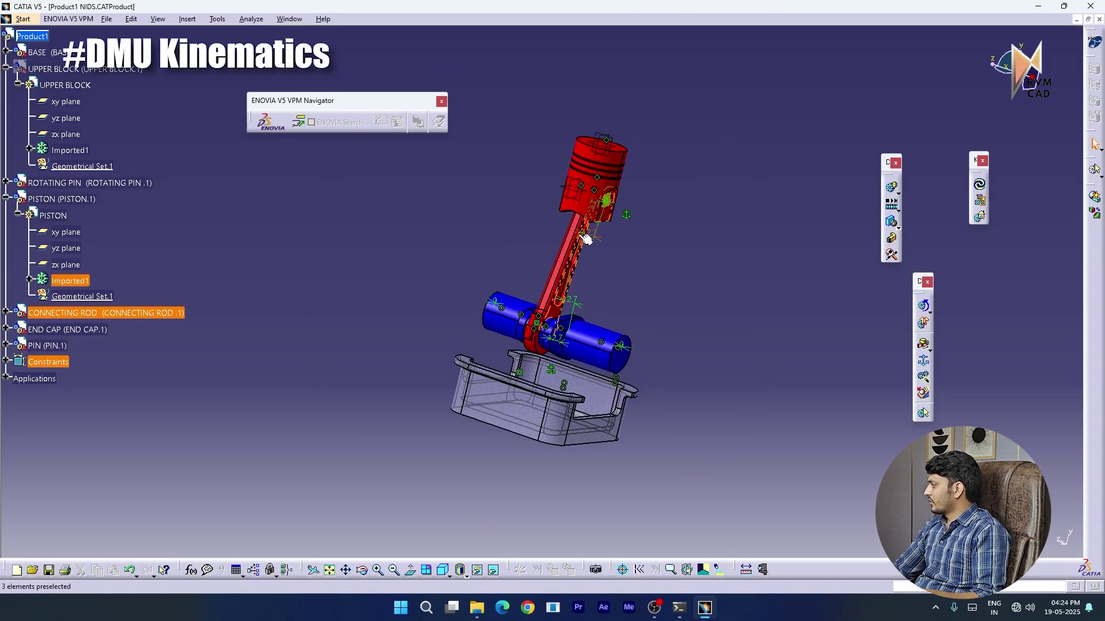
{"action": "middle_click_drag", "start_coordinate": [588, 278], "coordinate": [620, 261]}
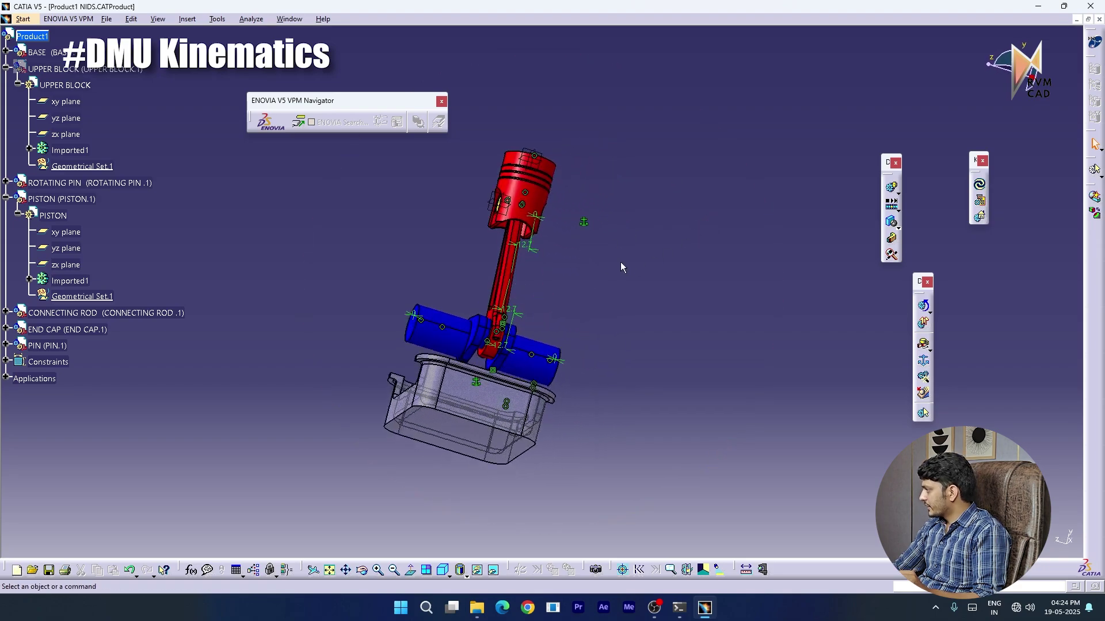
{"action": "middle_click_drag", "start_coordinate": [523, 282], "coordinate": [490, 317]}
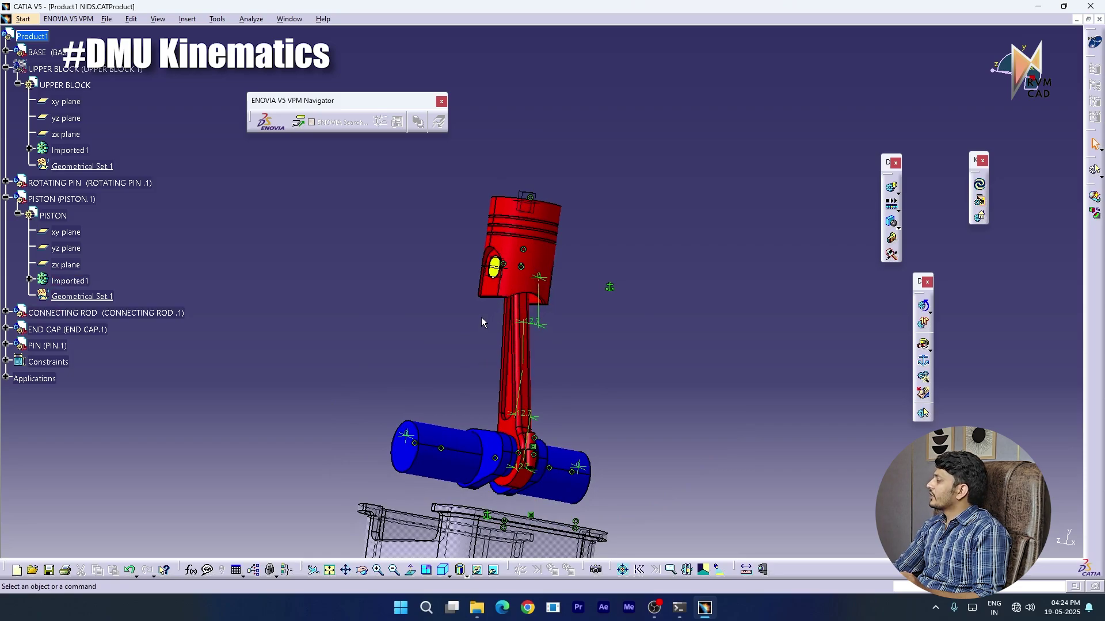
{"action": "middle_click_drag", "start_coordinate": [222, 344], "coordinate": [430, 301]}
{"action": "middle_click_drag", "start_coordinate": [394, 275], "coordinate": [451, 400]}
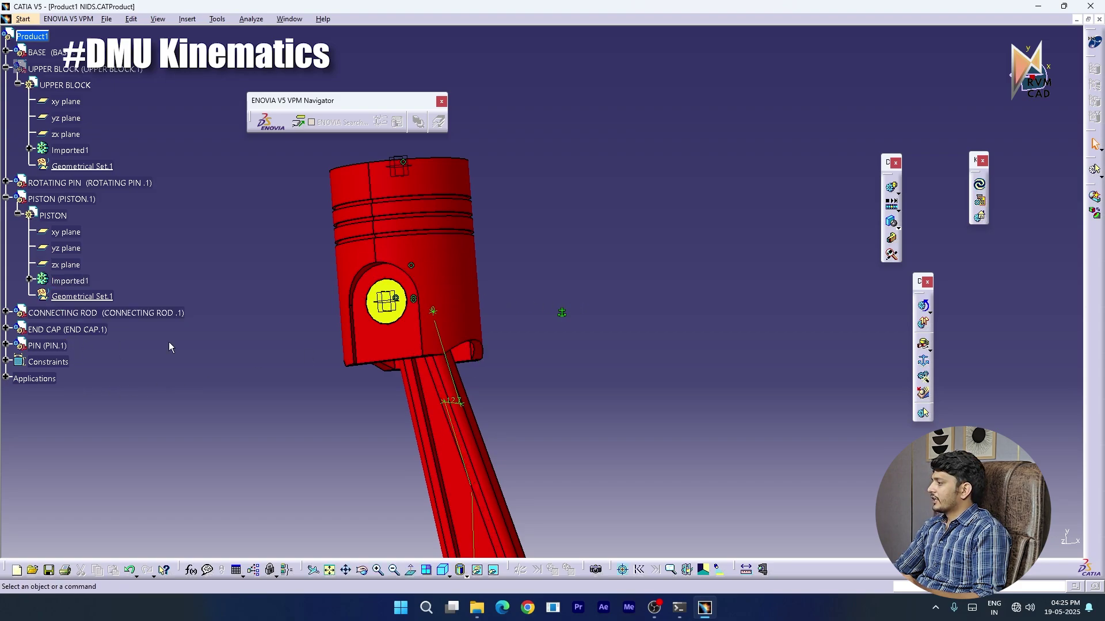
{"action": "right_click", "coordinate": [42, 345]}
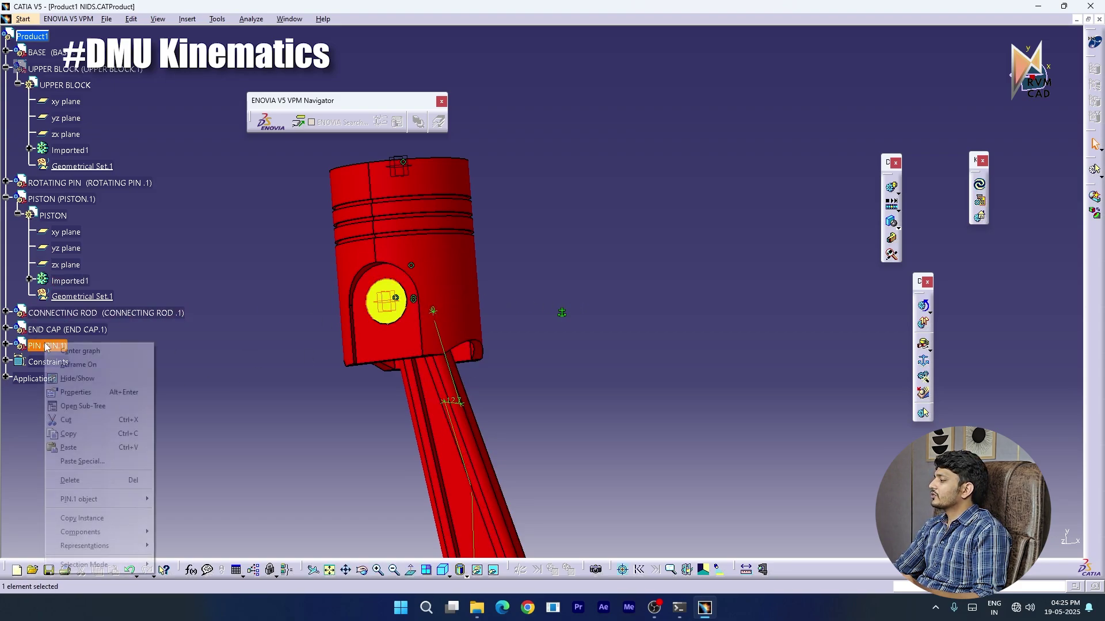
{"action": "left_click", "coordinate": [93, 386]}
{"action": "middle_click_drag", "start_coordinate": [227, 369], "coordinate": [316, 391]}
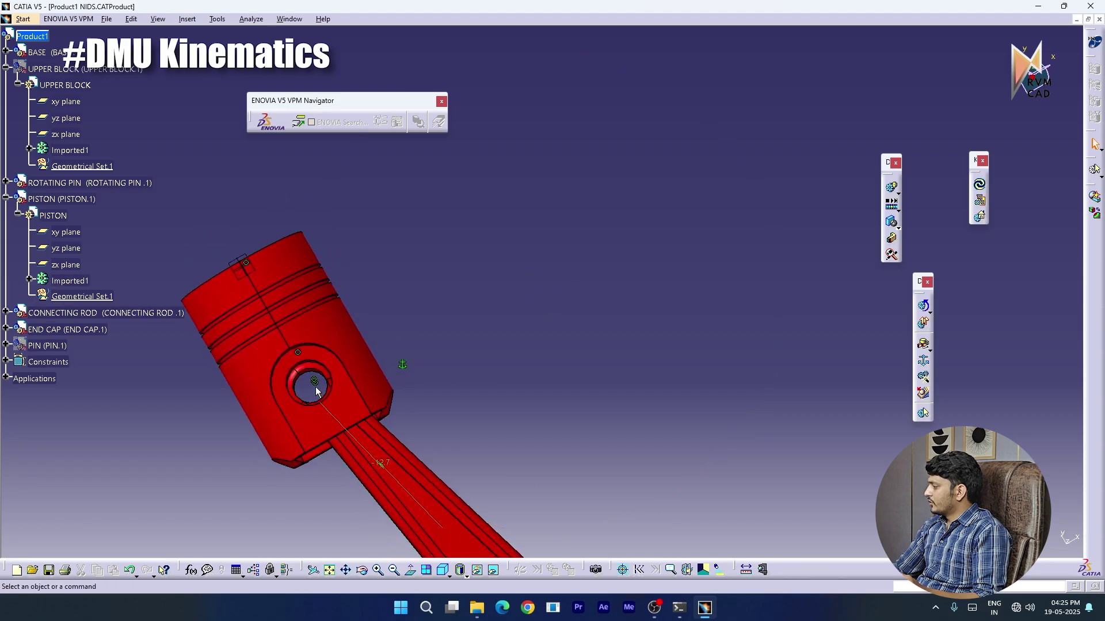
{"action": "middle_click_drag", "start_coordinate": [463, 403], "coordinate": [555, 309]}
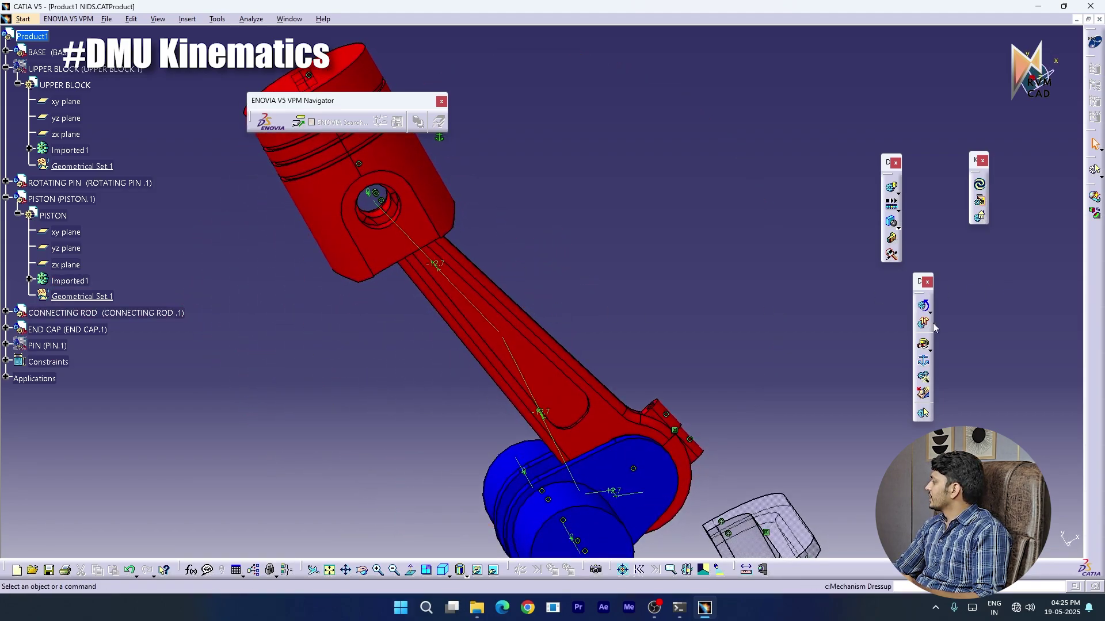
Start a revolute joint and select the piston's pin bore axis and the connecting rod's small-end axis as its lines
{"action": "left_click", "coordinate": [924, 344]}
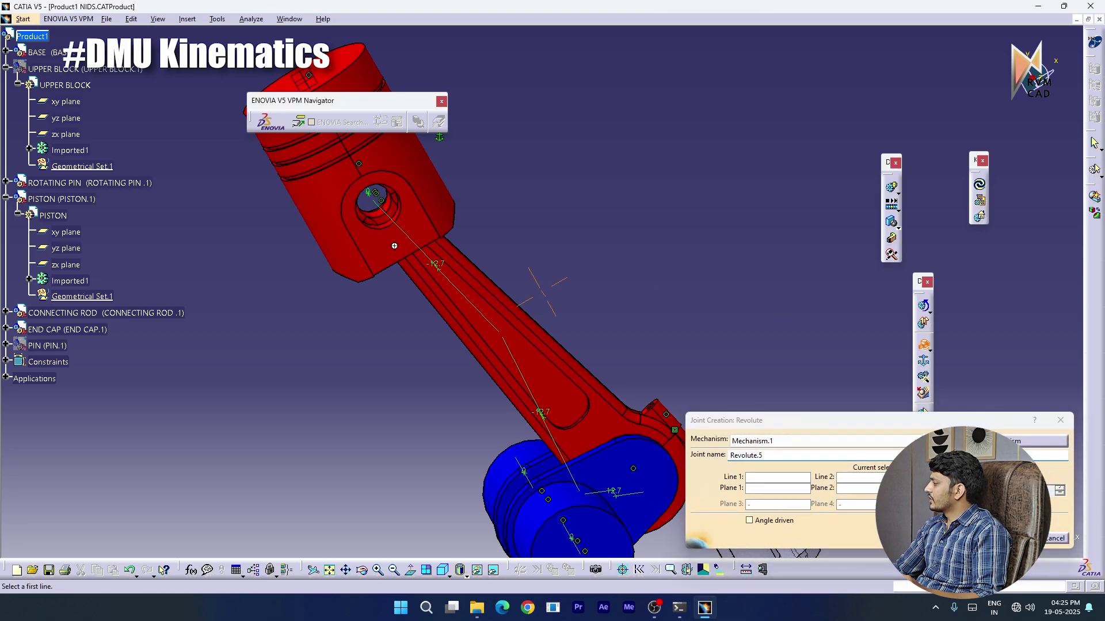
{"action": "middle_click_drag", "start_coordinate": [394, 246], "coordinate": [304, 195]}
{"action": "middle_click_drag", "start_coordinate": [305, 195], "coordinate": [414, 284]}
{"action": "left_click", "coordinate": [426, 309]}
{"action": "left_click", "coordinate": [423, 287]}
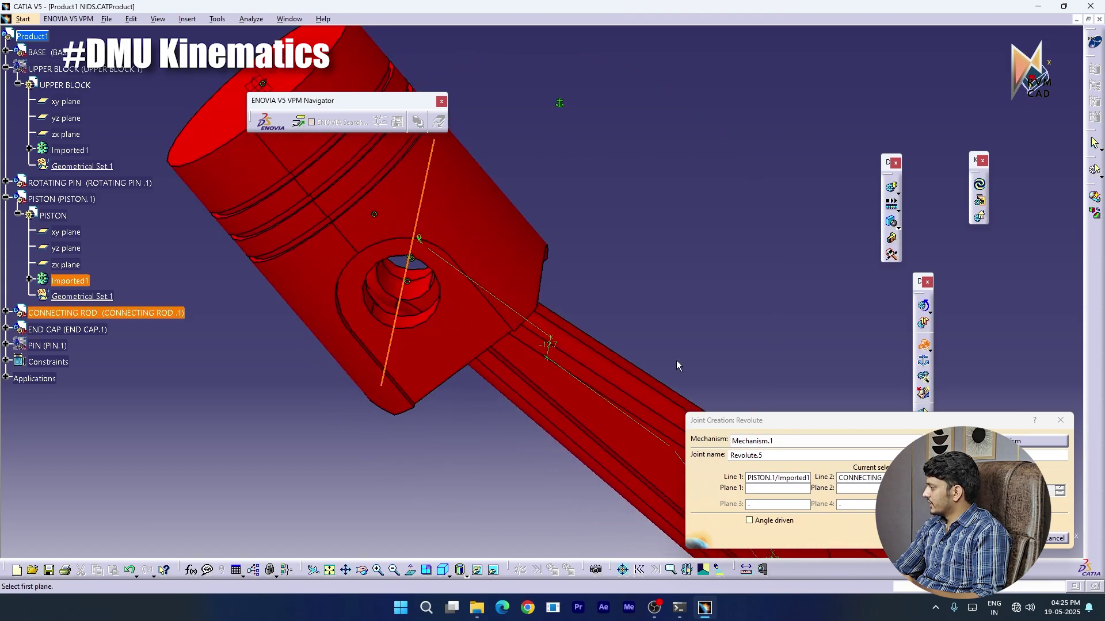
Complete the revolute joint with the connecting rod's side face and the piston's flat boss face as offset planes
{"action": "middle_click_drag", "start_coordinate": [492, 386], "coordinate": [487, 442]}
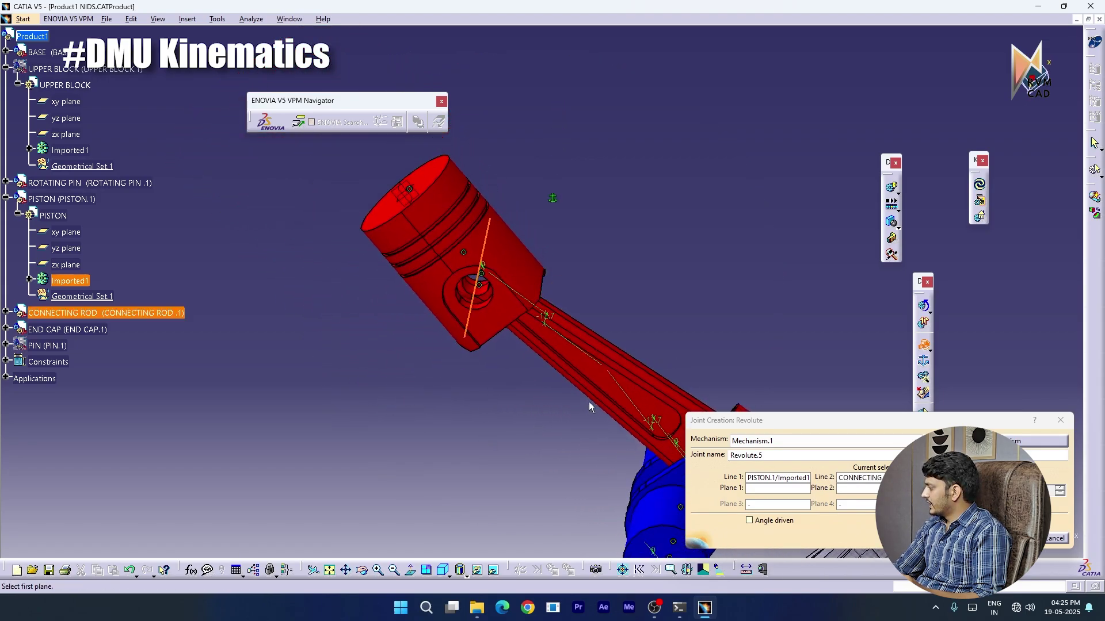
{"action": "middle_click_drag", "start_coordinate": [564, 378], "coordinate": [579, 330]}
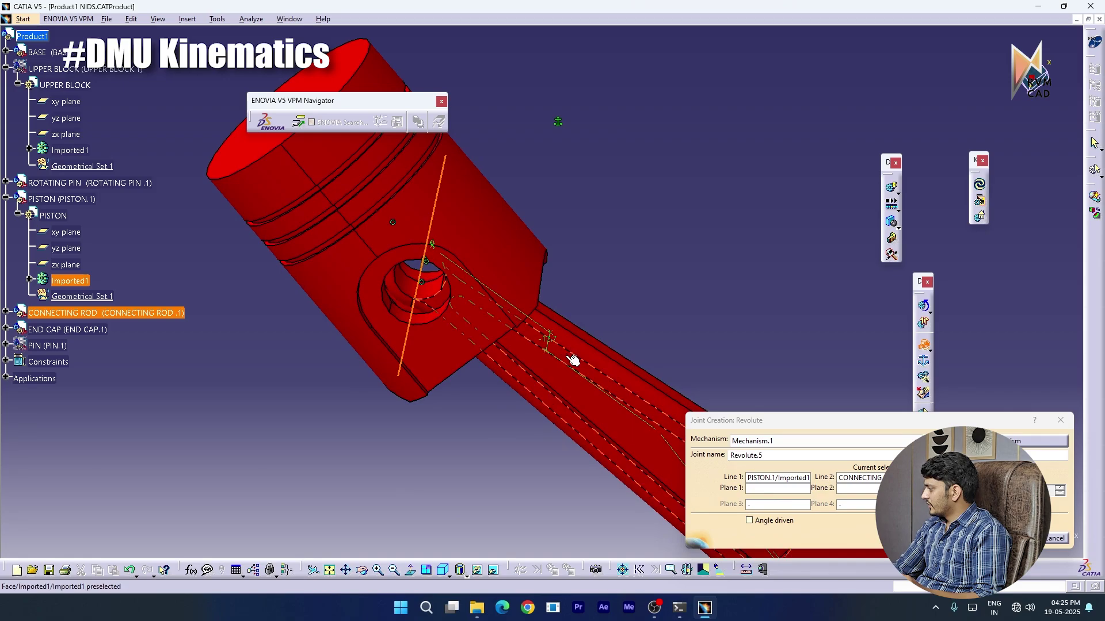
{"action": "left_click", "coordinate": [573, 360]}
{"action": "left_click", "coordinate": [437, 358]}
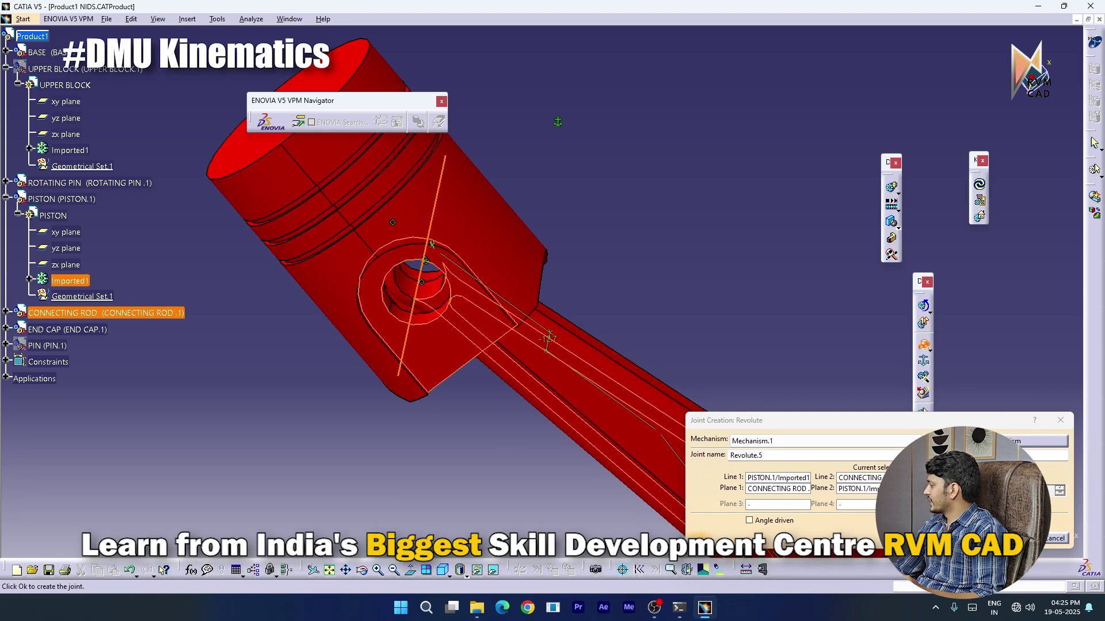
{"action": "left_click", "coordinate": [958, 490]}
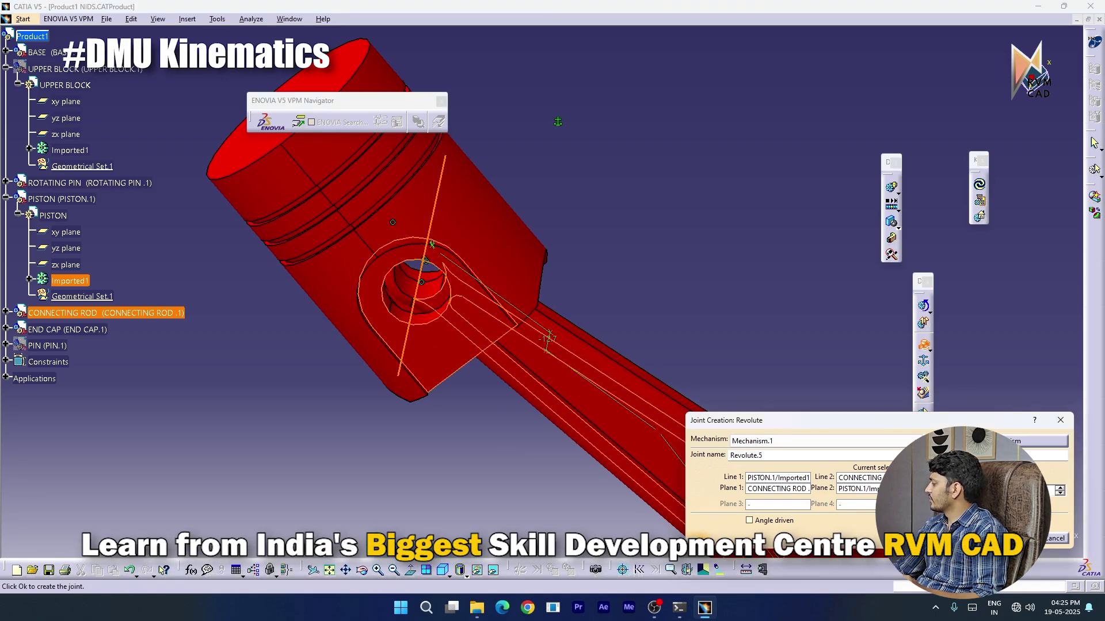
{"action": "left_click", "coordinate": [1018, 539]}
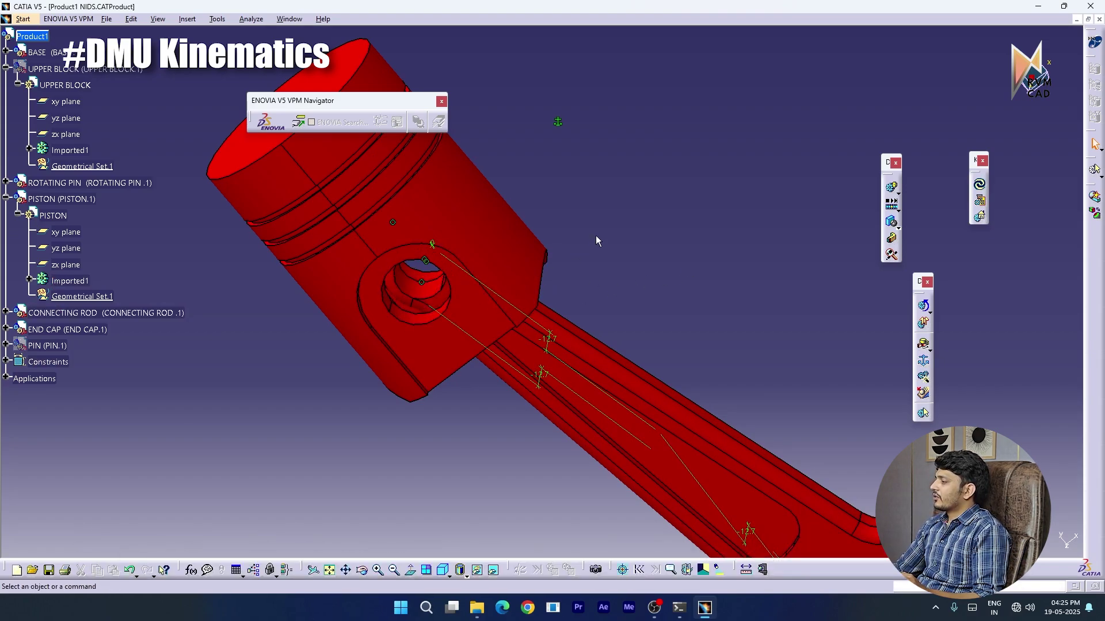
{"action": "right_click", "coordinate": [40, 346]}
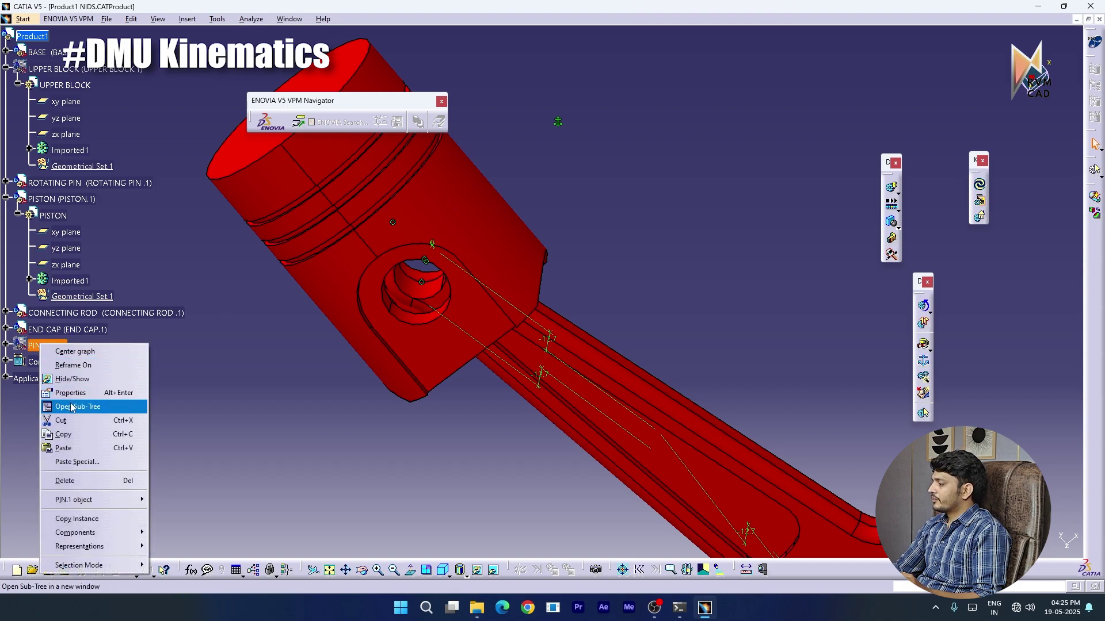
{"action": "left_click", "coordinate": [72, 379]}
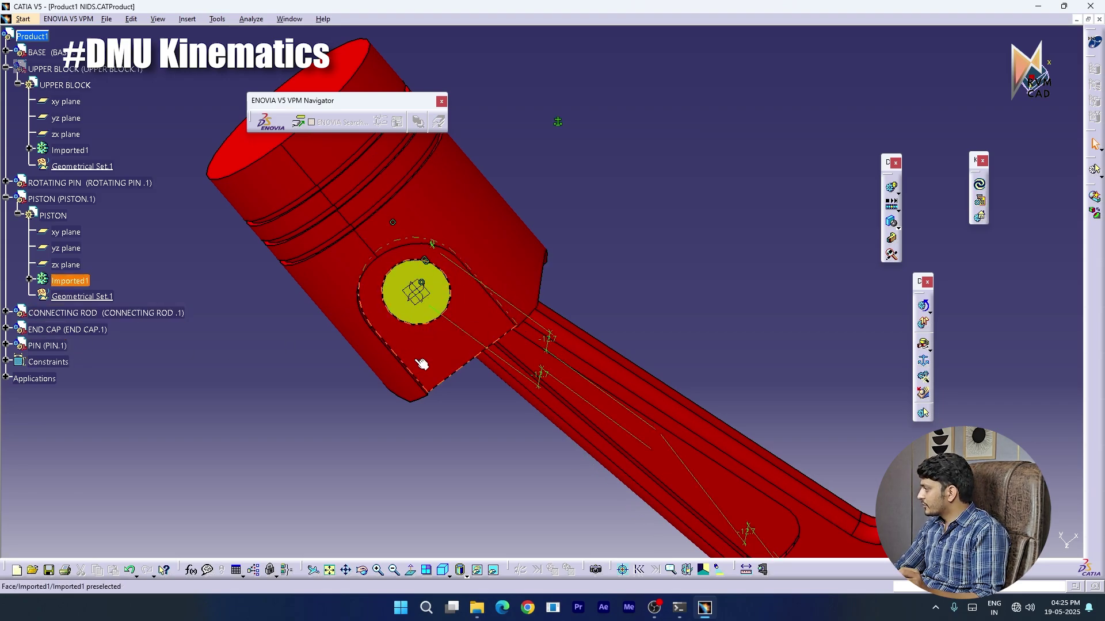
{"action": "right_click", "coordinate": [39, 349]}
{"action": "left_click", "coordinate": [65, 383]}
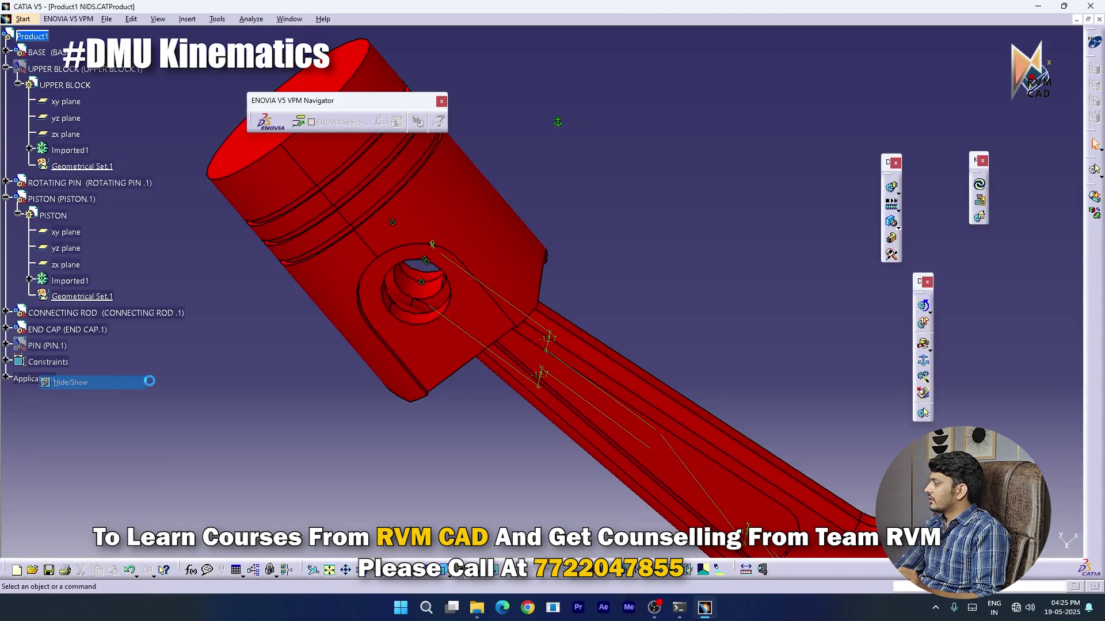
Start a revolute joint between the piston's pin bore axis and the pin's axis, showing the pin and hiding the piston to reach it
{"action": "left_click", "coordinate": [923, 344]}
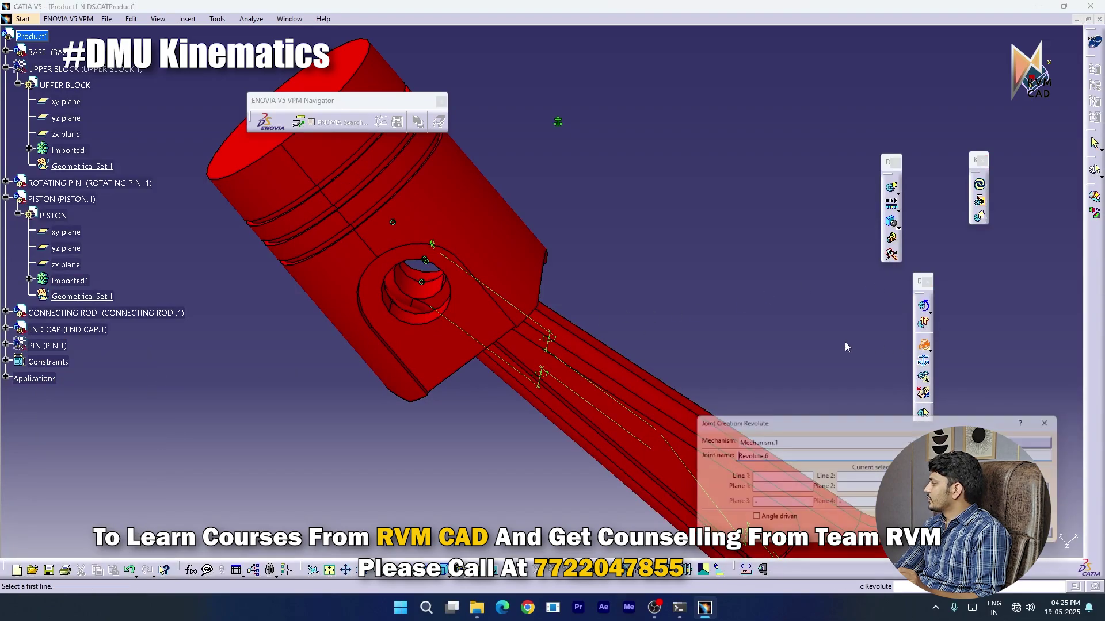
{"action": "left_click", "coordinate": [423, 322]}
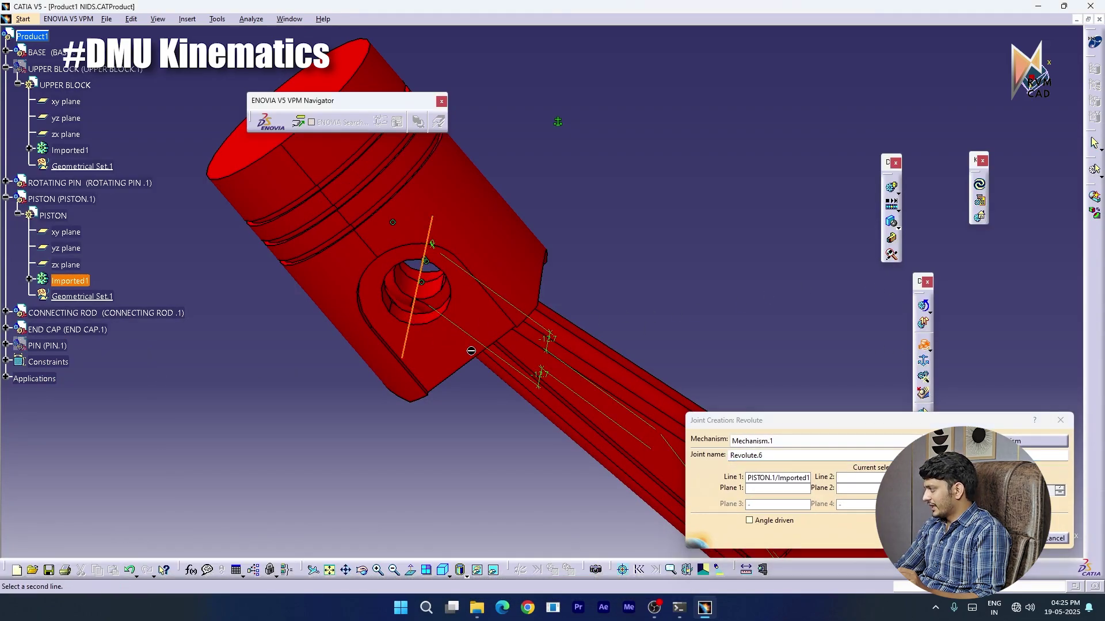
{"action": "right_click", "coordinate": [41, 349]}
{"action": "left_click", "coordinate": [65, 379]}
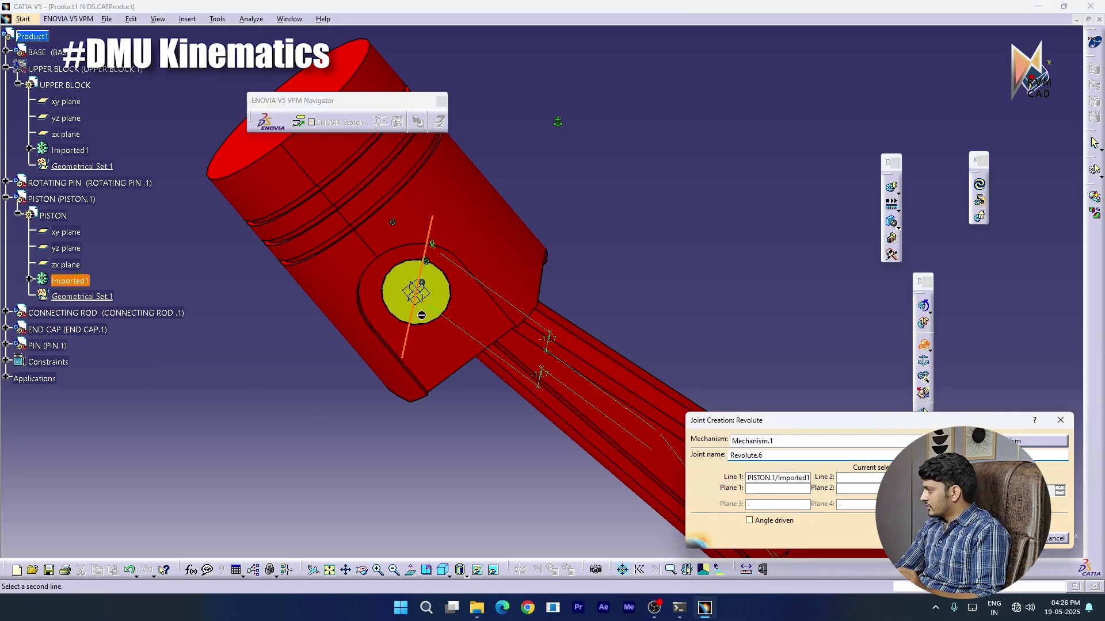
{"action": "right_click", "coordinate": [47, 201]}
{"action": "left_click", "coordinate": [80, 241]}
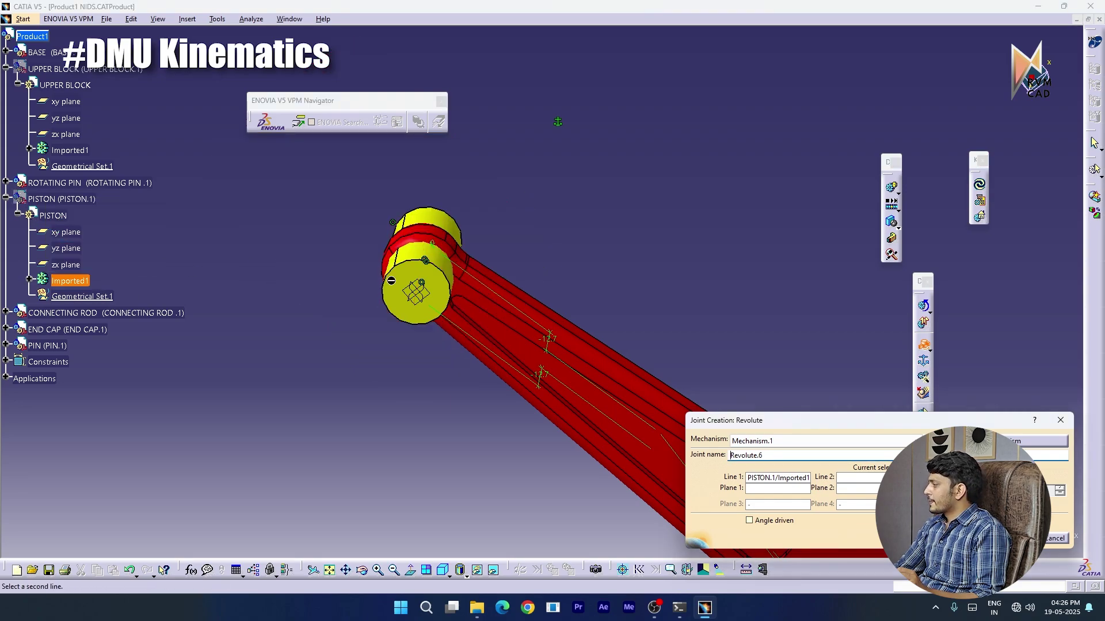
{"action": "left_click", "coordinate": [419, 291]}
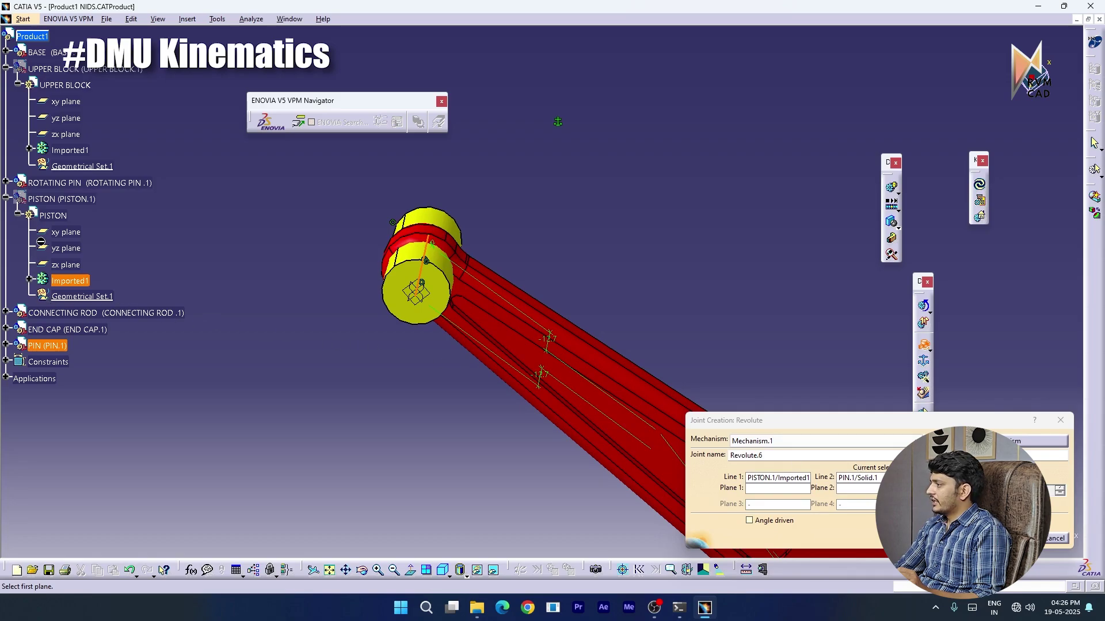
Show the piston again and complete the joint with the pin's end face and the piston's flat boss face as offset planes
{"action": "right_click", "coordinate": [48, 199]}
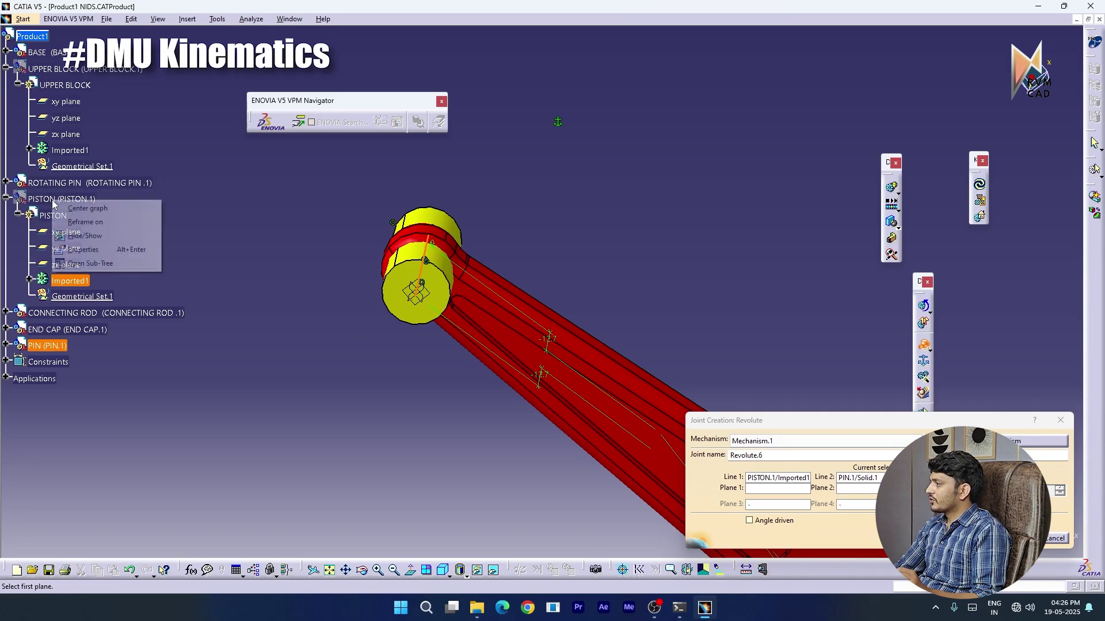
{"action": "left_click", "coordinate": [80, 241]}
{"action": "left_click", "coordinate": [416, 297]}
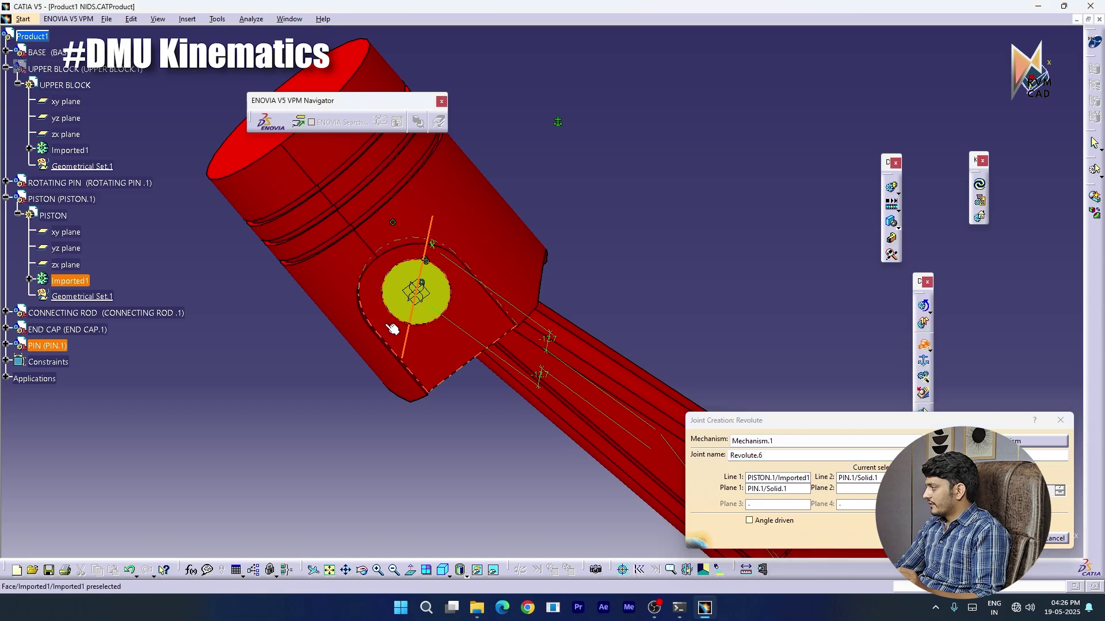
{"action": "left_click", "coordinate": [393, 324]}
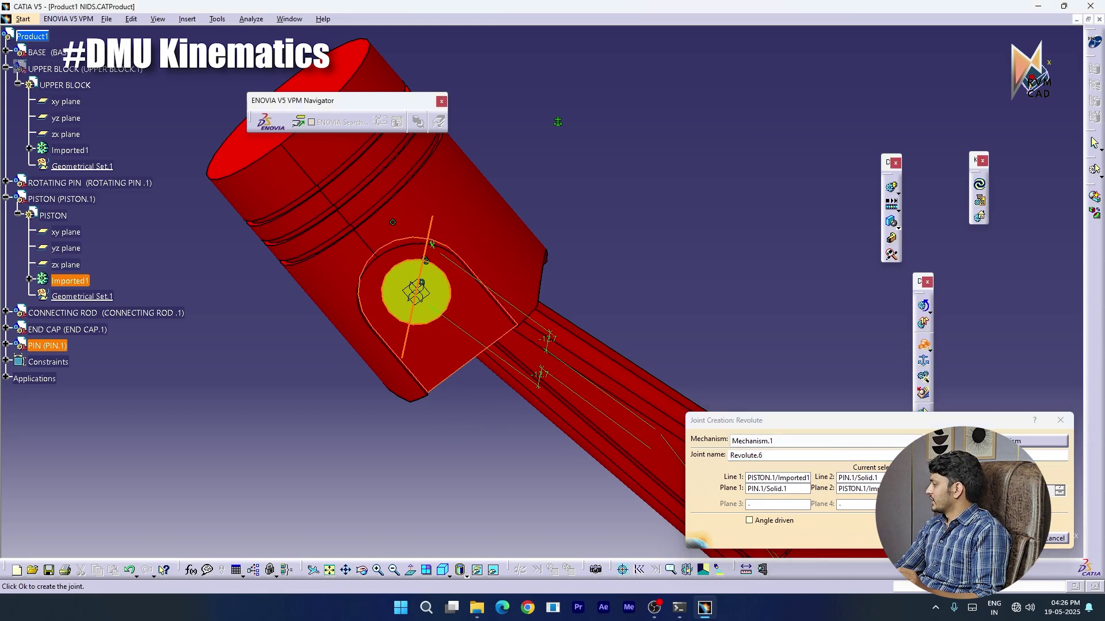
{"action": "left_click", "coordinate": [957, 489]}
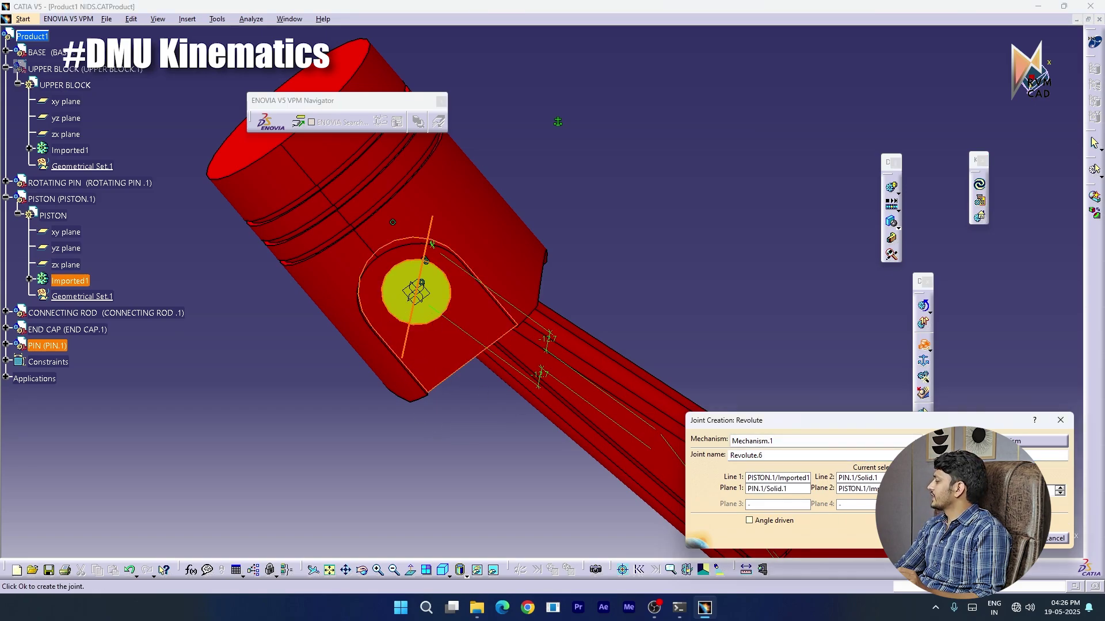
{"action": "left_click", "coordinate": [1008, 538]}
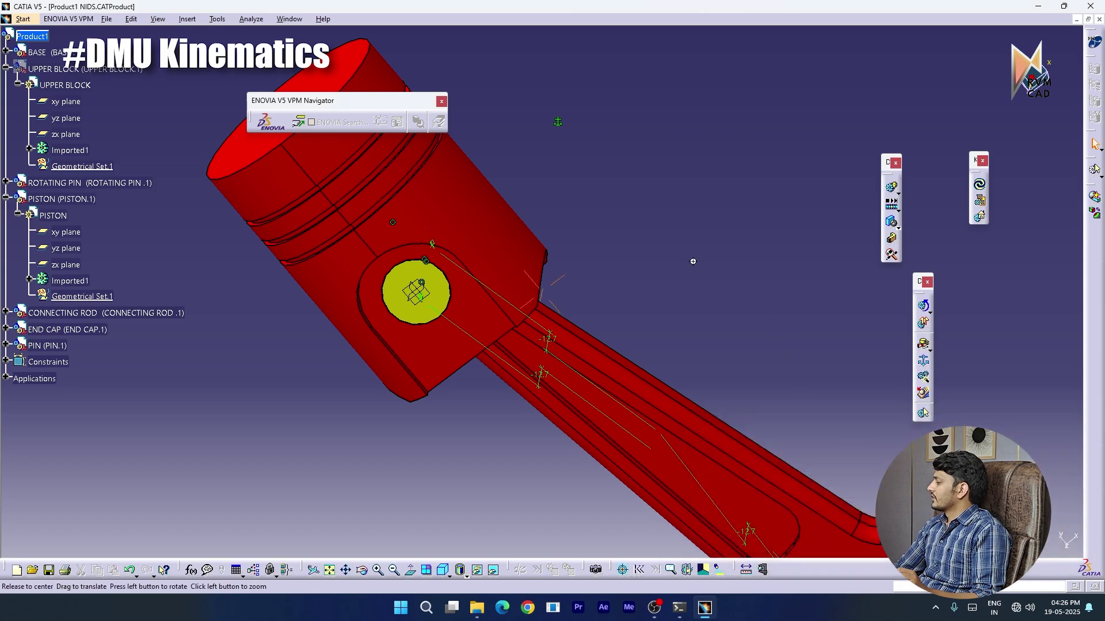
Show the upper block again and collapse the upper block and piston branches in the specification tree
{"action": "middle_click_drag", "start_coordinate": [693, 261], "coordinate": [520, 420]}
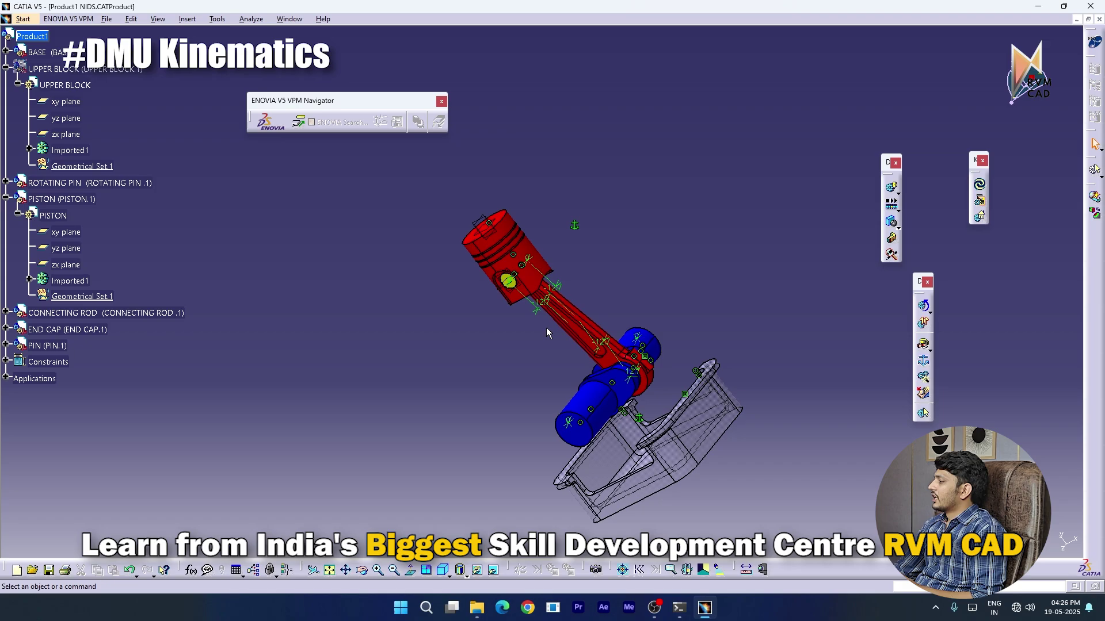
{"action": "right_click", "coordinate": [57, 69]}
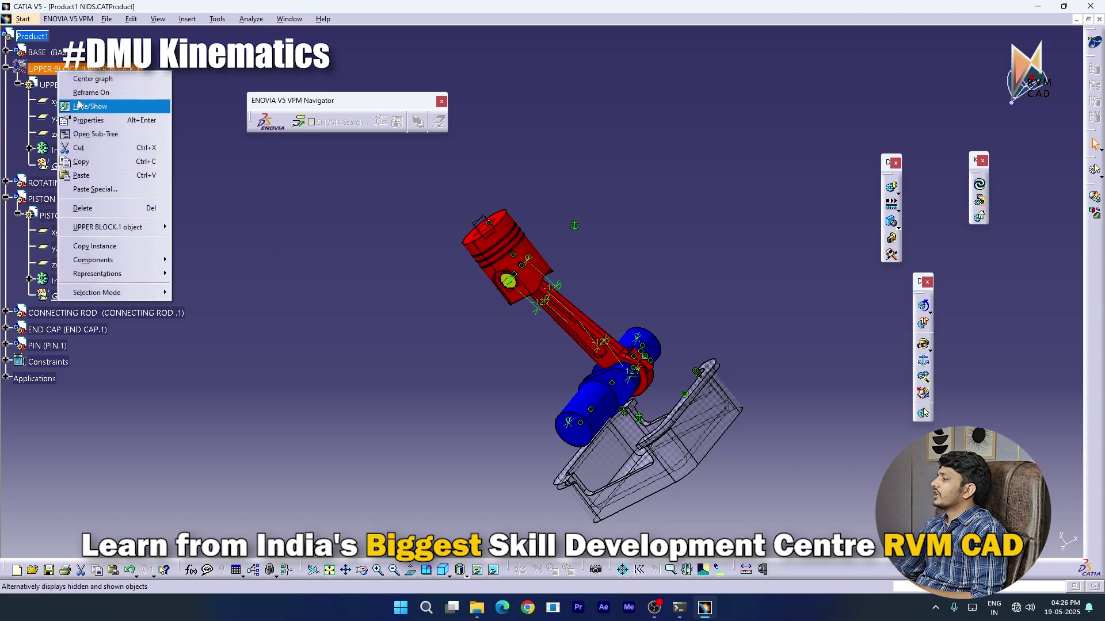
{"action": "left_click", "coordinate": [93, 108]}
{"action": "left_click", "coordinate": [6, 68]}
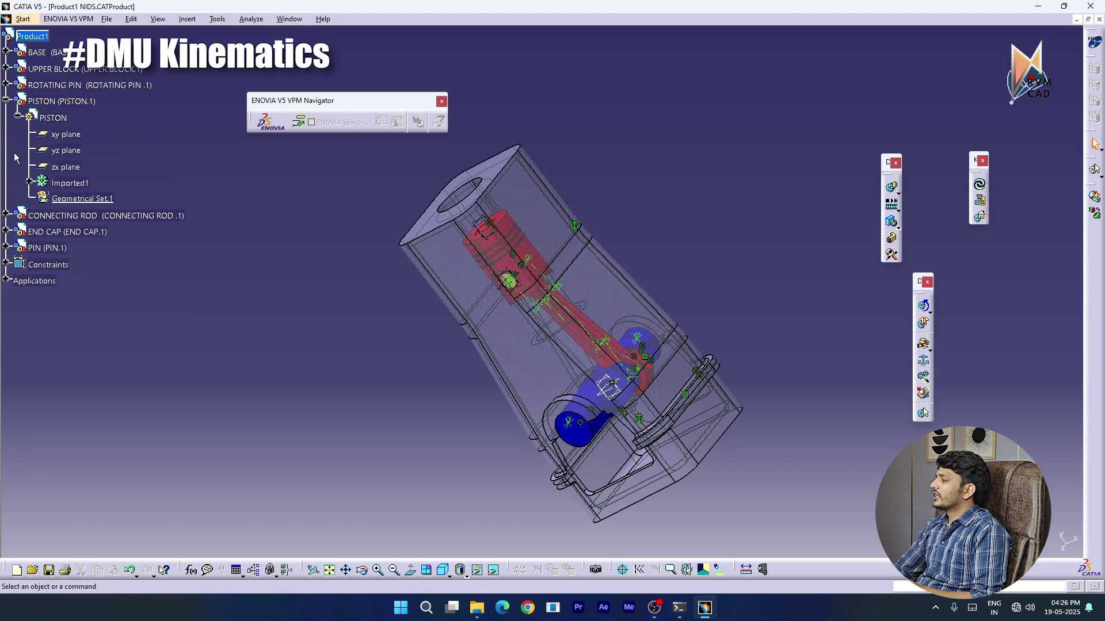
{"action": "left_click", "coordinate": [6, 102]}
{"action": "middle_click_drag", "start_coordinate": [654, 448], "coordinate": [720, 389]}
{"action": "middle_click_drag", "start_coordinate": [683, 340], "coordinate": [438, 322]}
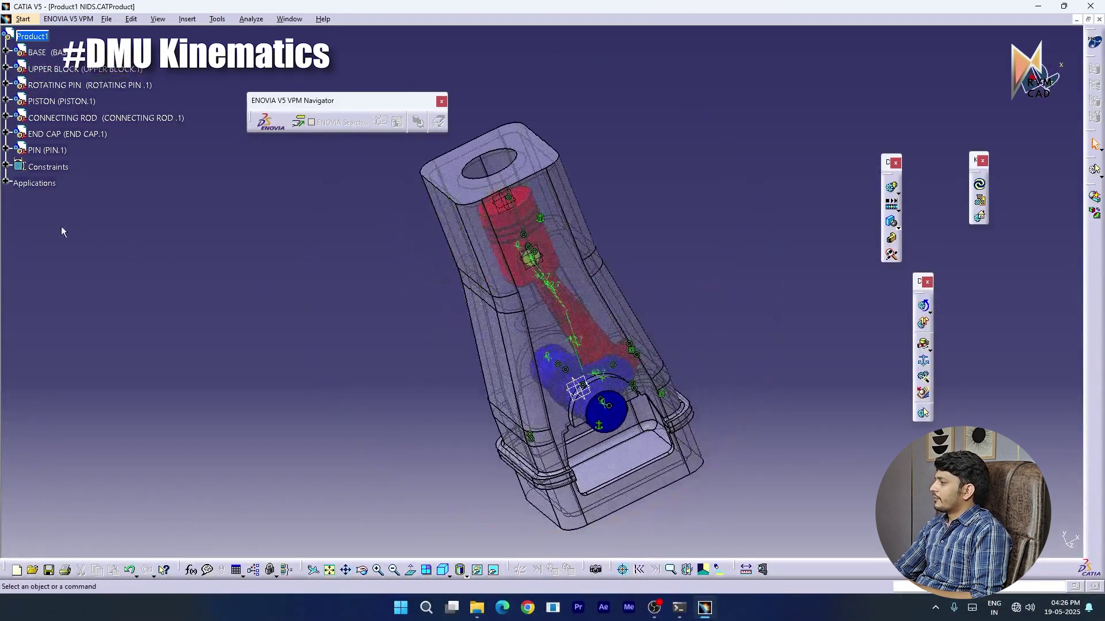
Expand the applications branch of the specification tree down to the joints of Mechanism.1
{"action": "left_click", "coordinate": [7, 183]}
{"action": "left_click", "coordinate": [18, 197]}
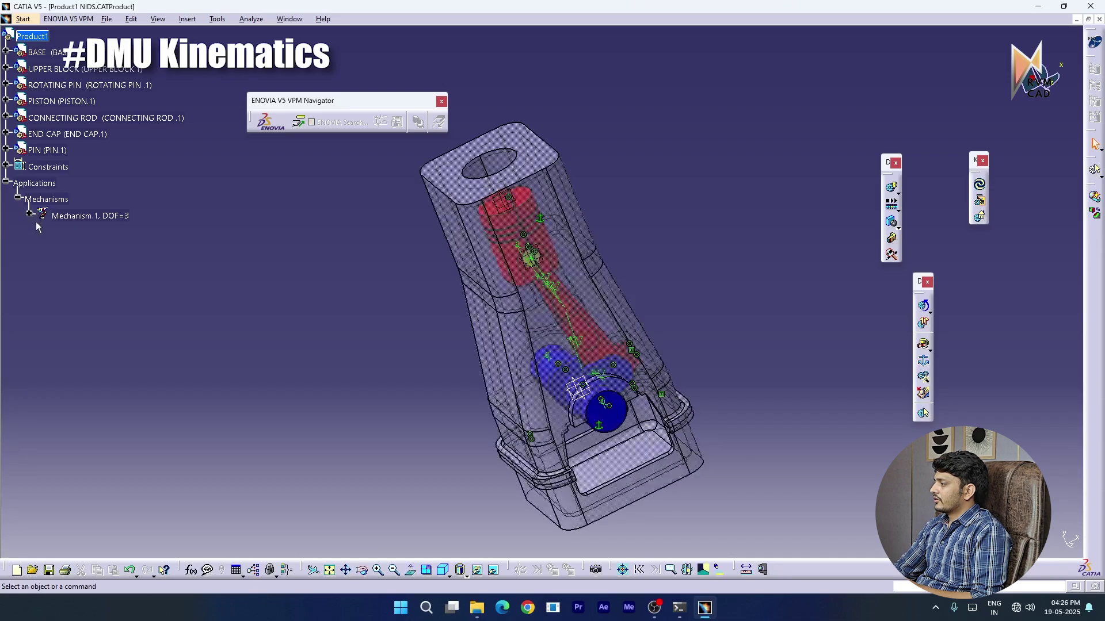
{"action": "left_click", "coordinate": [29, 214]}
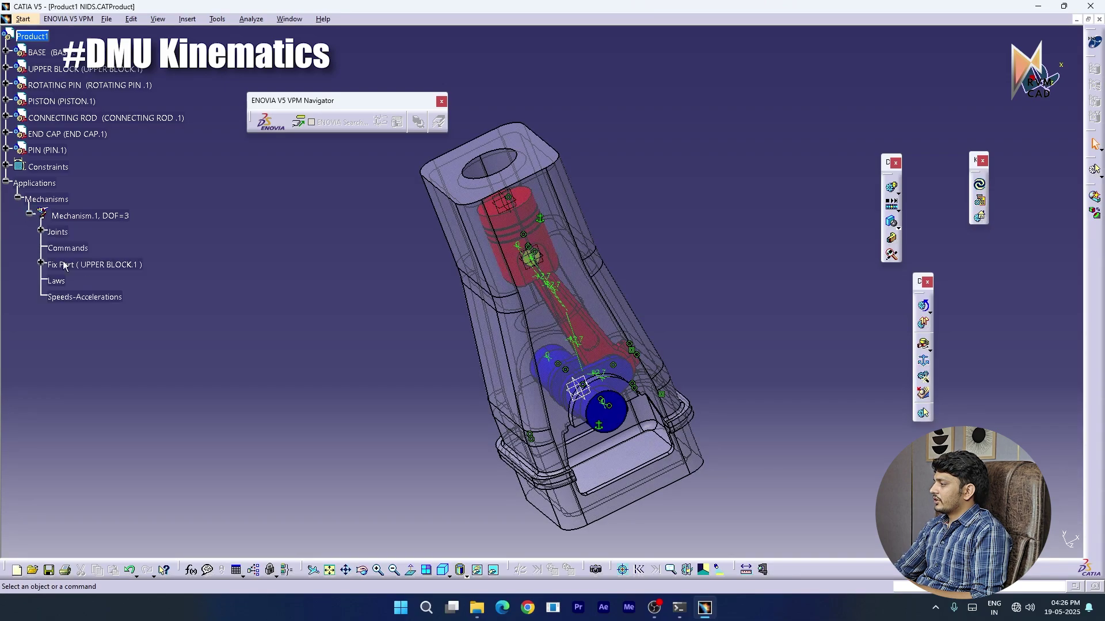
{"action": "left_click", "coordinate": [40, 230]}
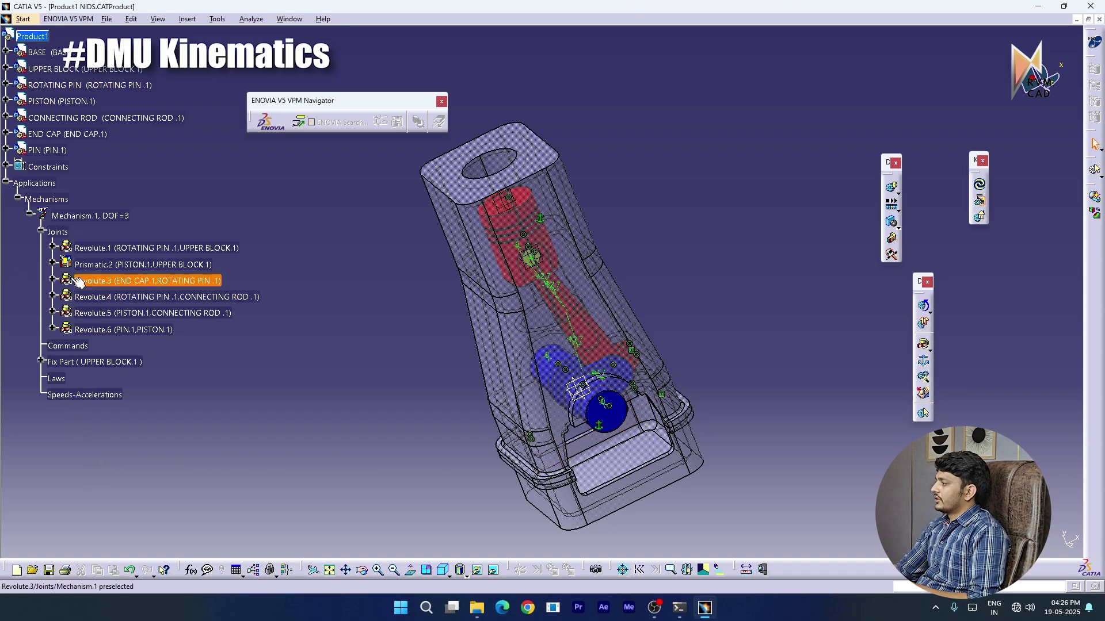
Make the Revolute.1 joint between the rotating pin and the upper block angle driven, keeping the default joint limits
{"action": "double_click", "coordinate": [109, 248]}
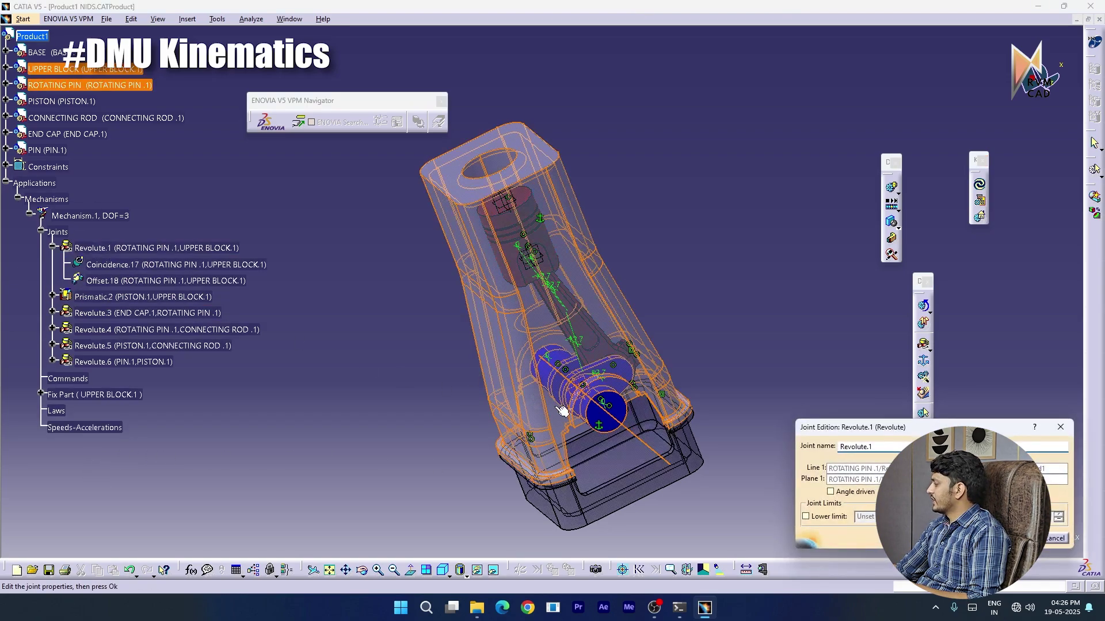
{"action": "left_click", "coordinate": [835, 494]}
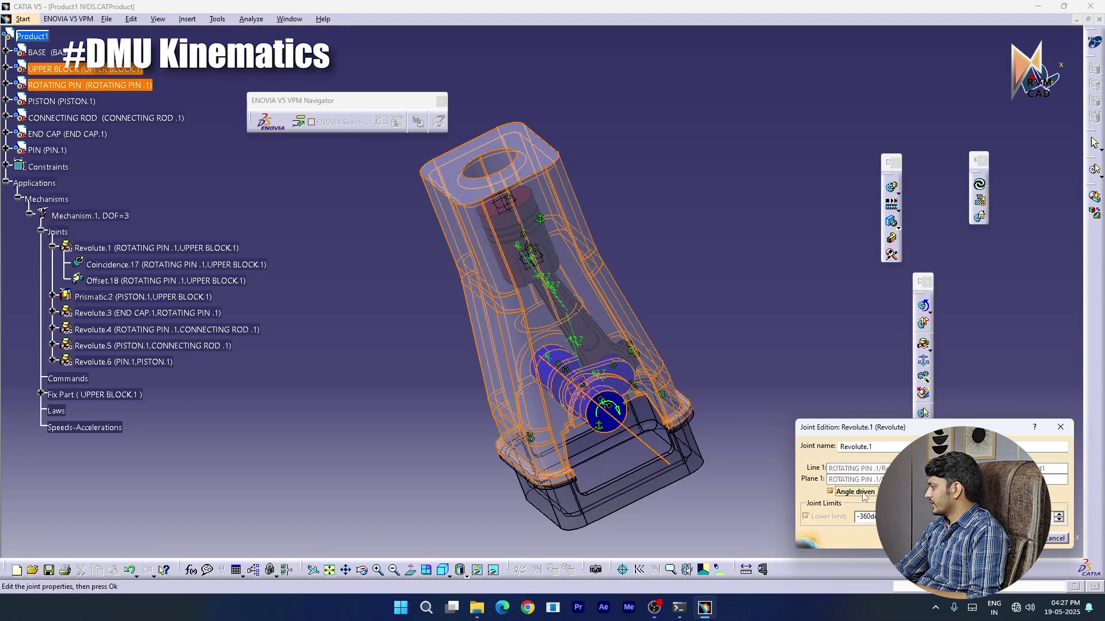
{"action": "left_click_drag", "start_coordinate": [889, 517], "coordinate": [846, 524]}
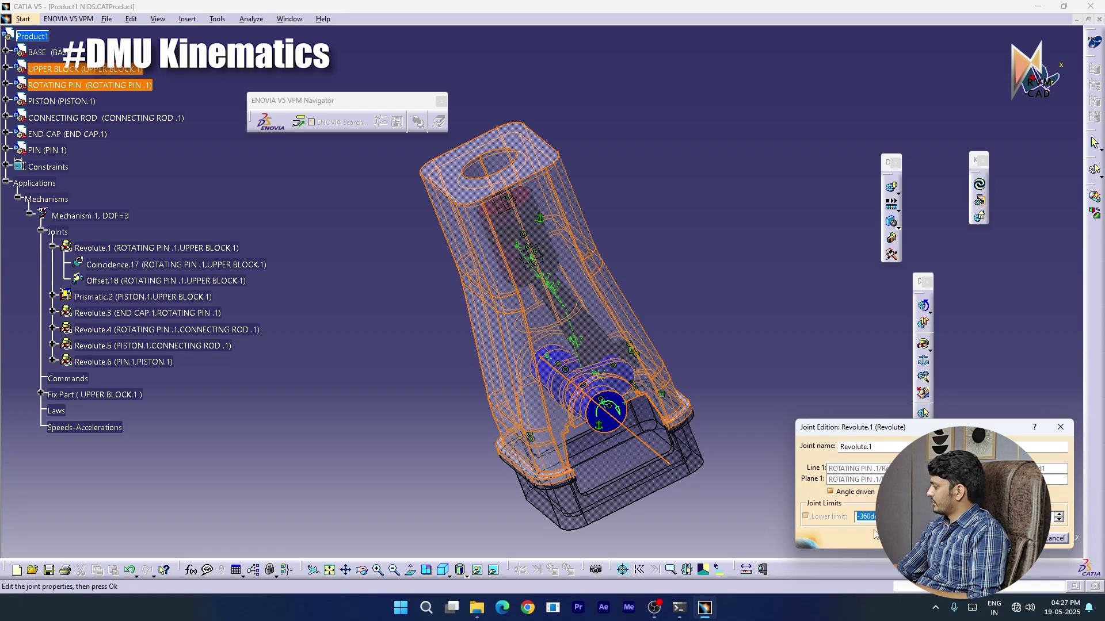
{"action": "left_click_drag", "start_coordinate": [1024, 517], "coordinate": [981, 519]}
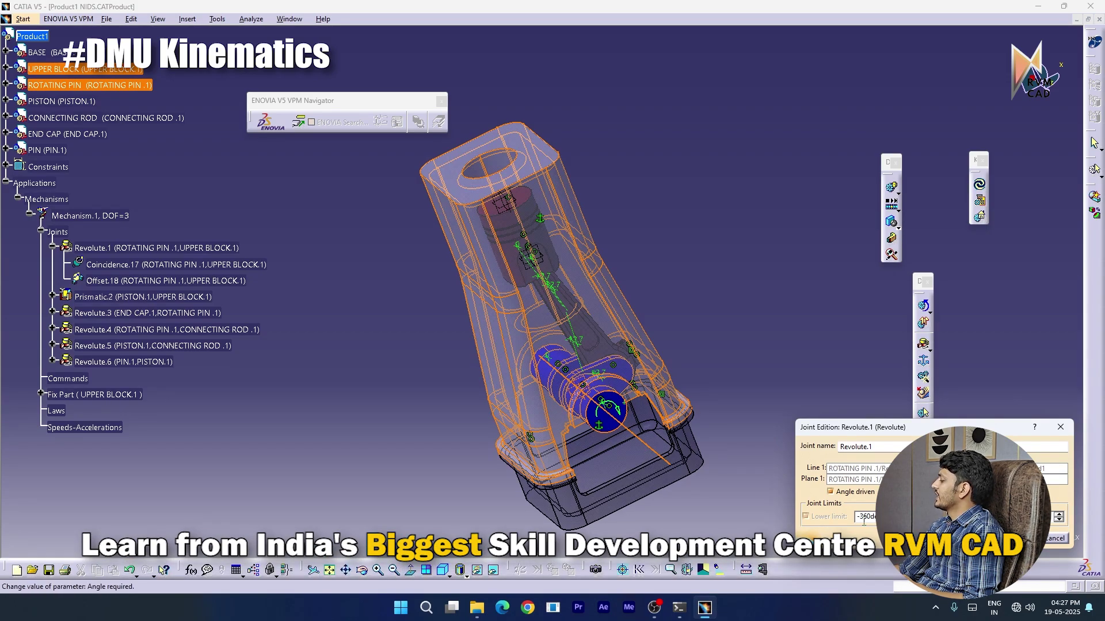
{"action": "left_click_drag", "start_coordinate": [857, 517], "coordinate": [859, 517]}
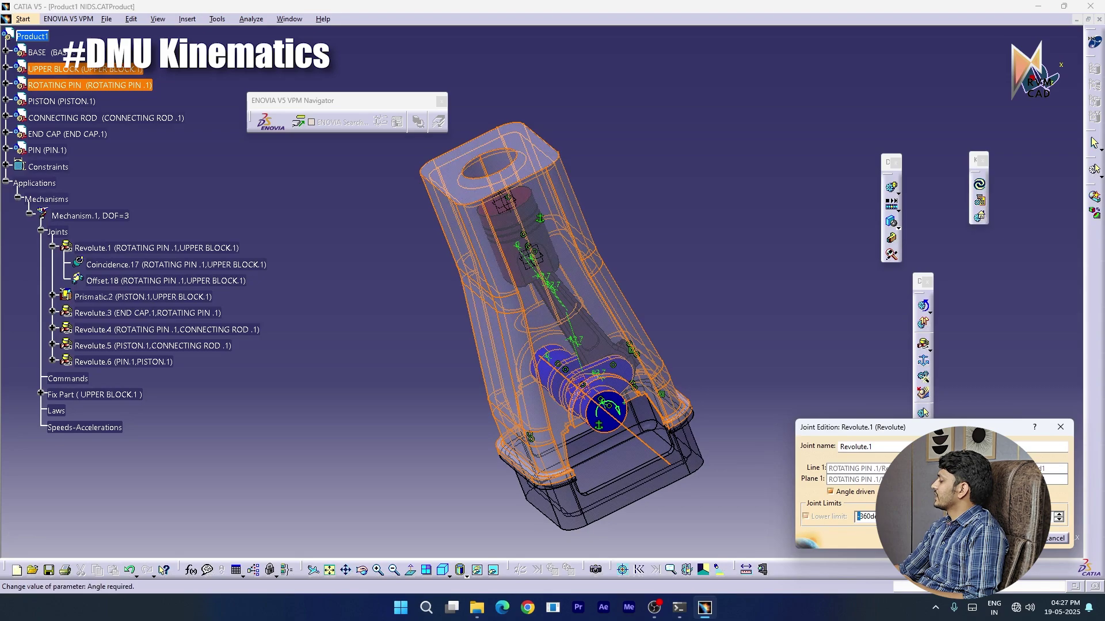
{"action": "left_click", "coordinate": [889, 517]}
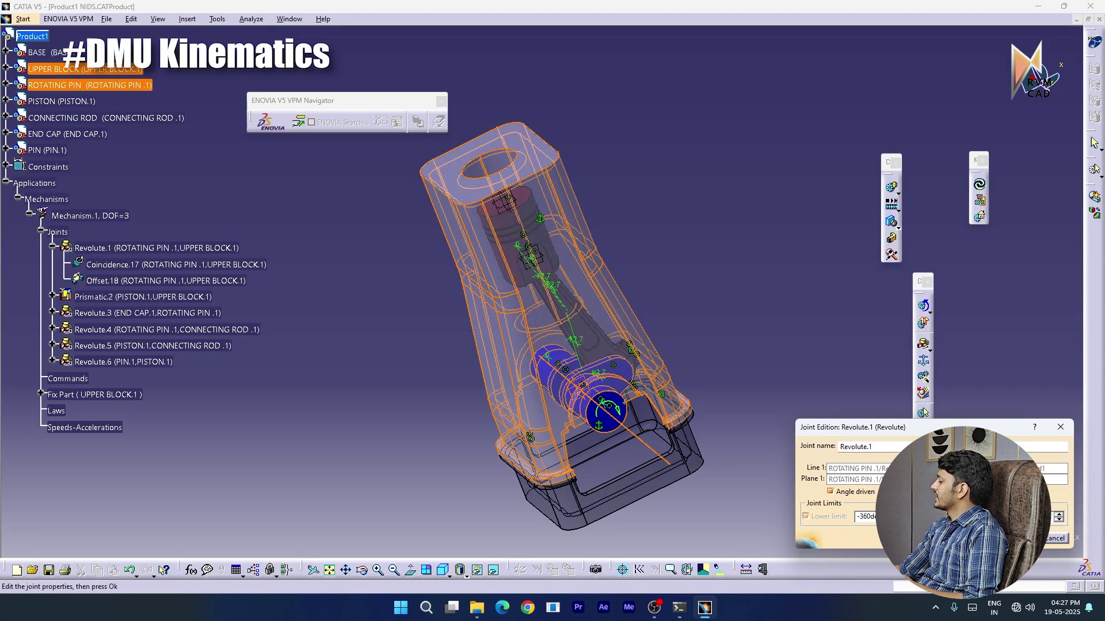
{"action": "left_click", "coordinate": [1021, 538]}
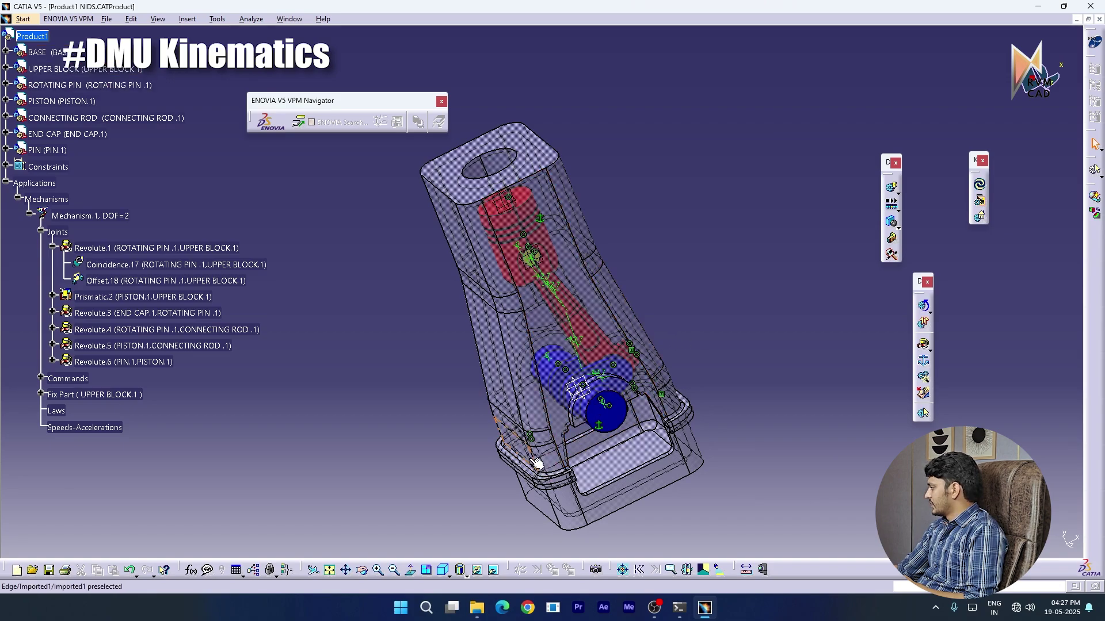
Make the Revolute.3 joint between the end cap and the rotating pin angle driven, keeping the default joint limits
{"action": "middle_click_drag", "start_coordinate": [599, 394], "coordinate": [543, 270]}
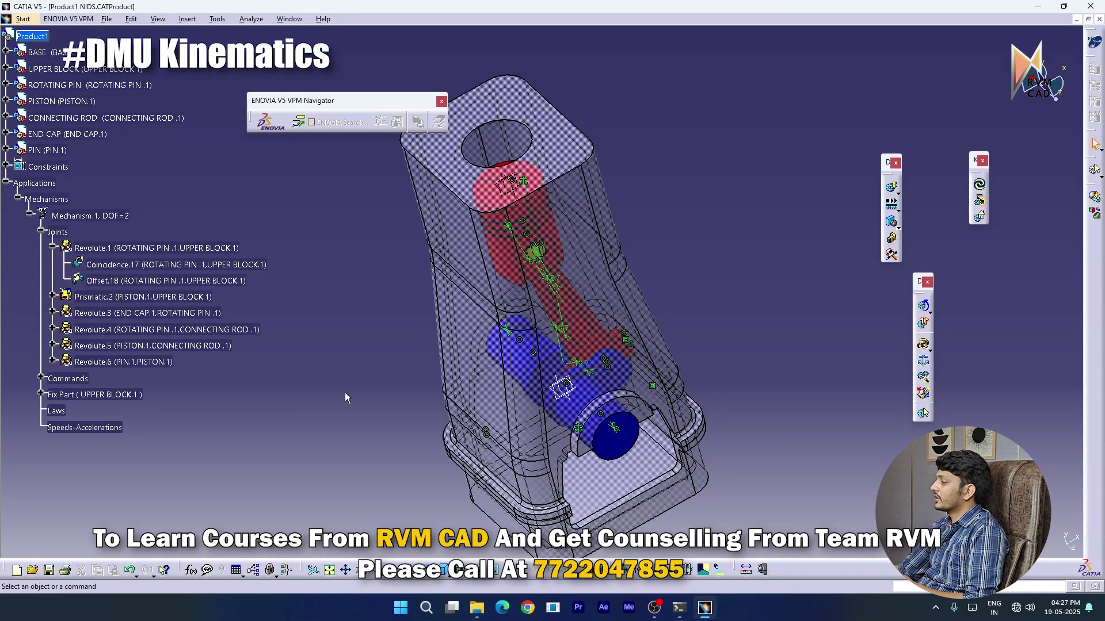
{"action": "double_click", "coordinate": [122, 314]}
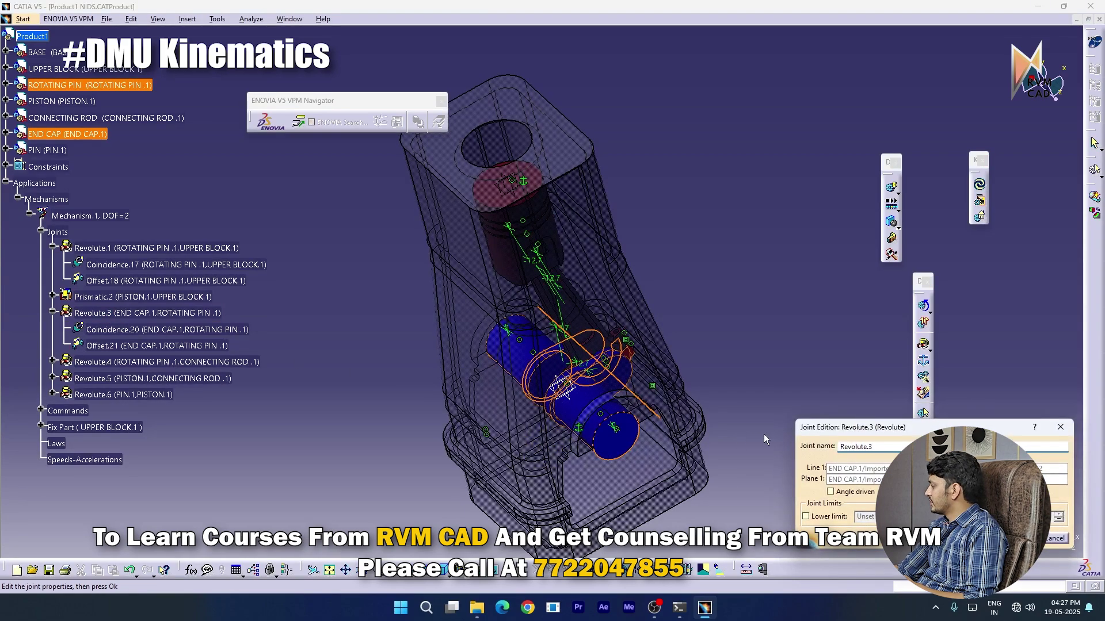
{"action": "left_click", "coordinate": [830, 493]}
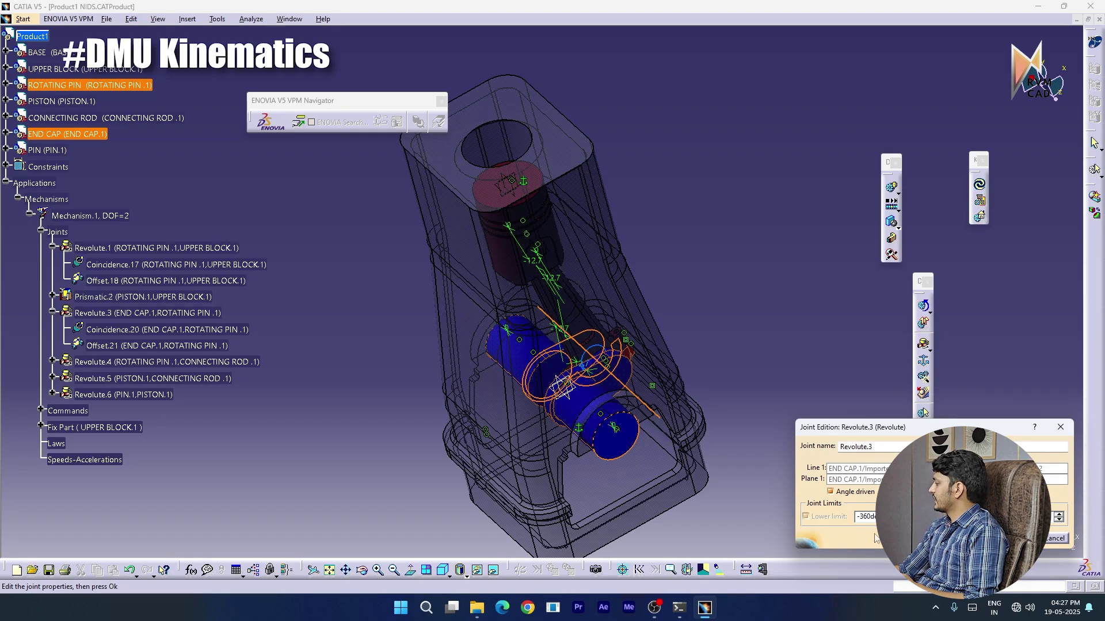
{"action": "left_click", "coordinate": [1007, 539]}
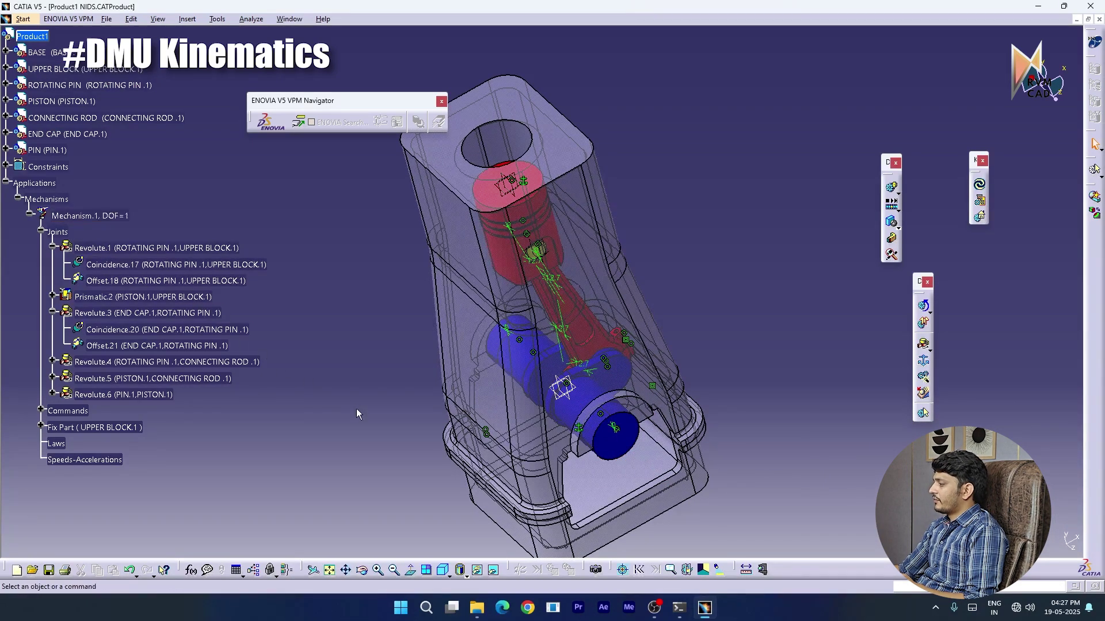
Try to make the Revolute.4 joint between the rotating pin and the connecting rod angle driven, accepting creation of its command
{"action": "left_click", "coordinate": [105, 364]}
{"action": "double_click", "coordinate": [105, 364]}
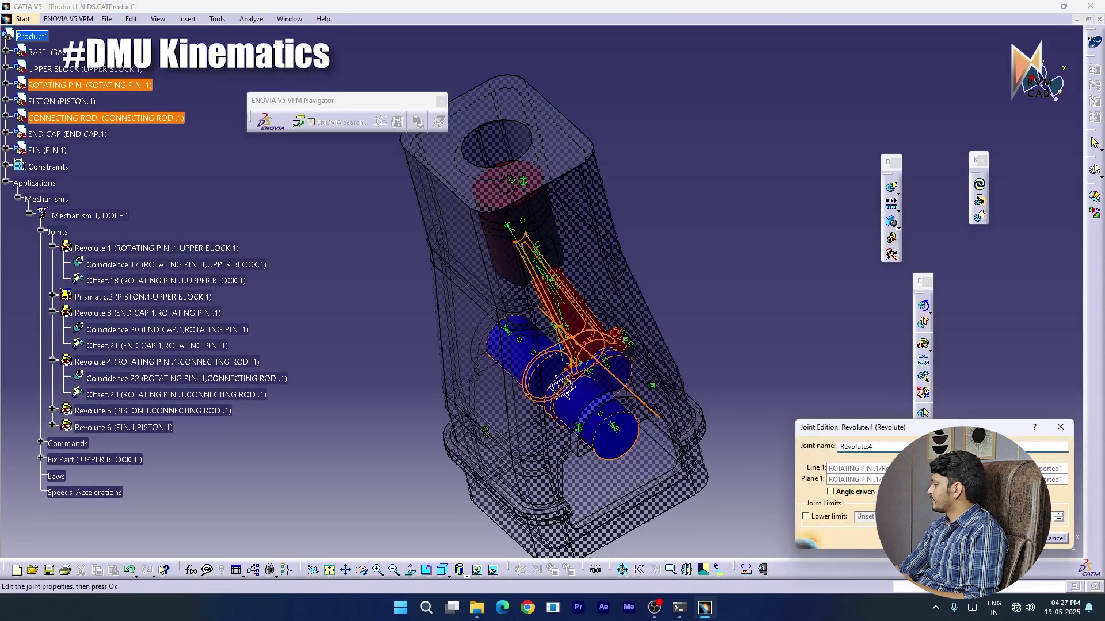
{"action": "left_click", "coordinate": [830, 492]}
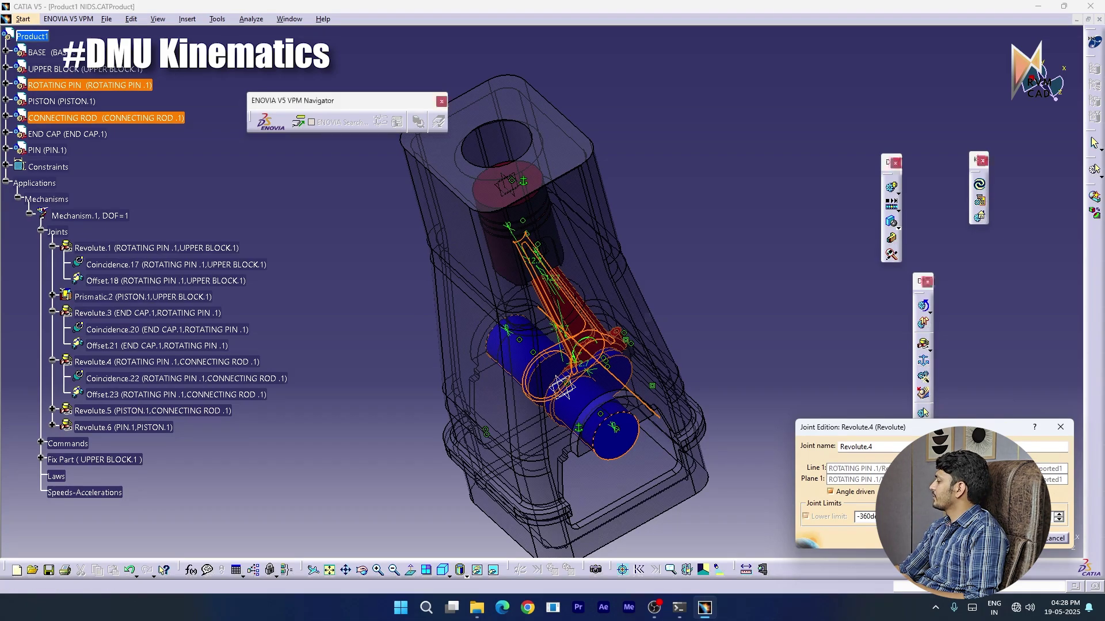
{"action": "left_click", "coordinate": [1014, 537]}
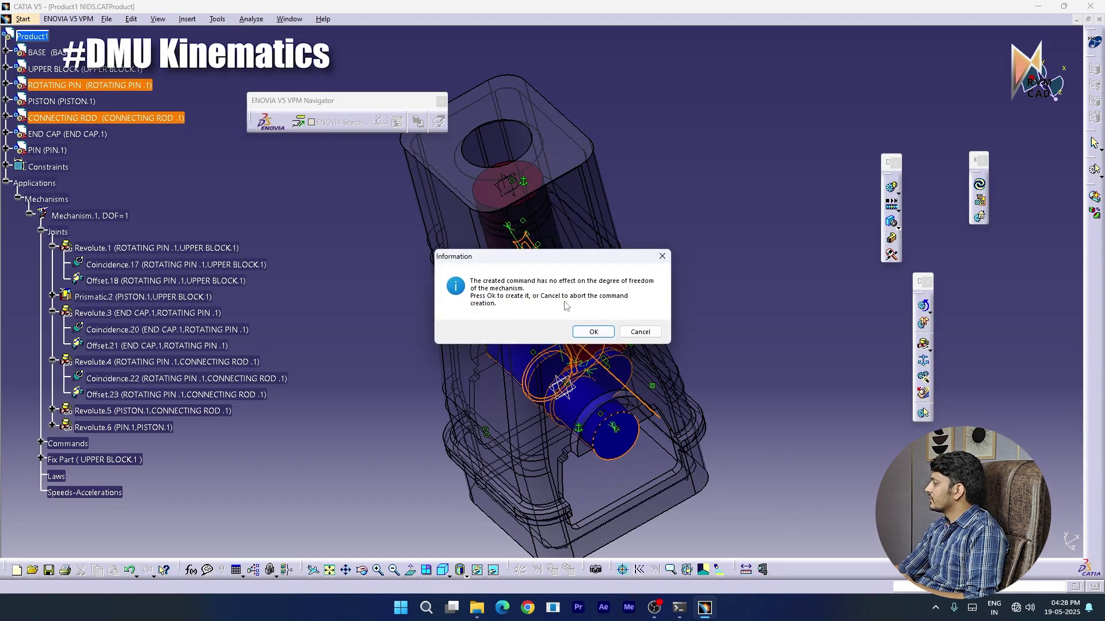
{"action": "left_click", "coordinate": [593, 332]}
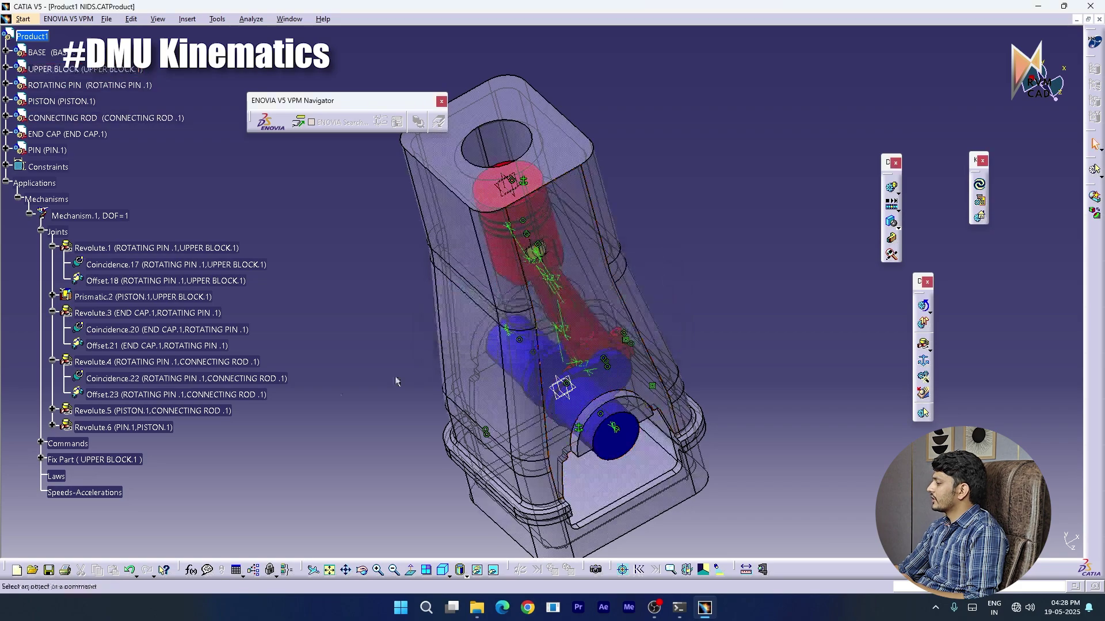
Try to make the Revolute.5 joint between the piston and the connecting rod angle driven, accepting creation of its command
{"action": "double_click", "coordinate": [129, 414]}
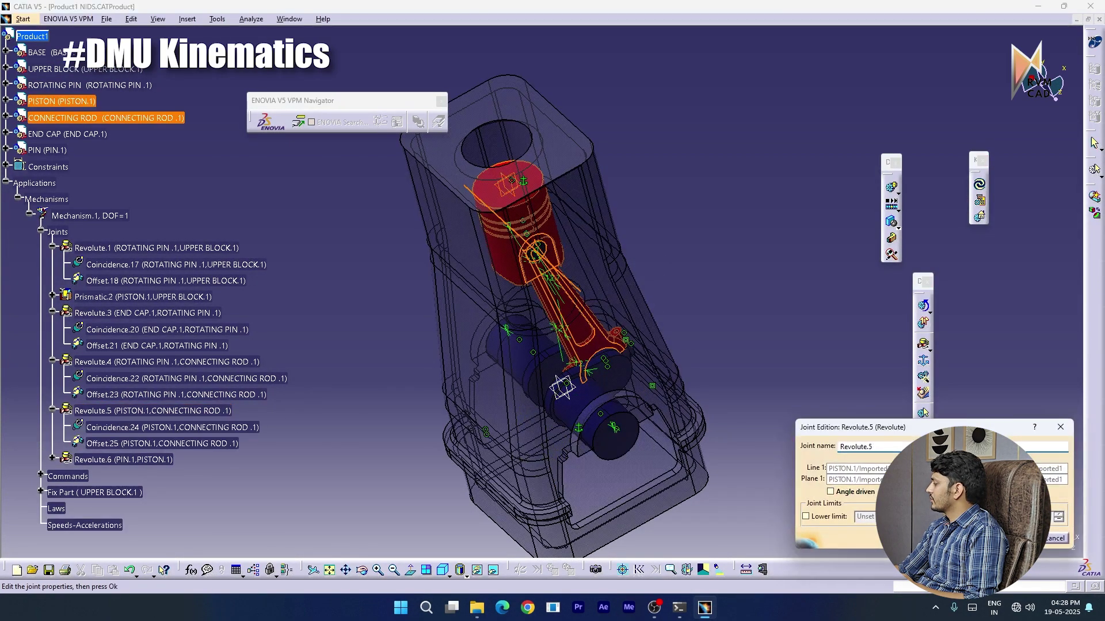
{"action": "left_click", "coordinate": [830, 494]}
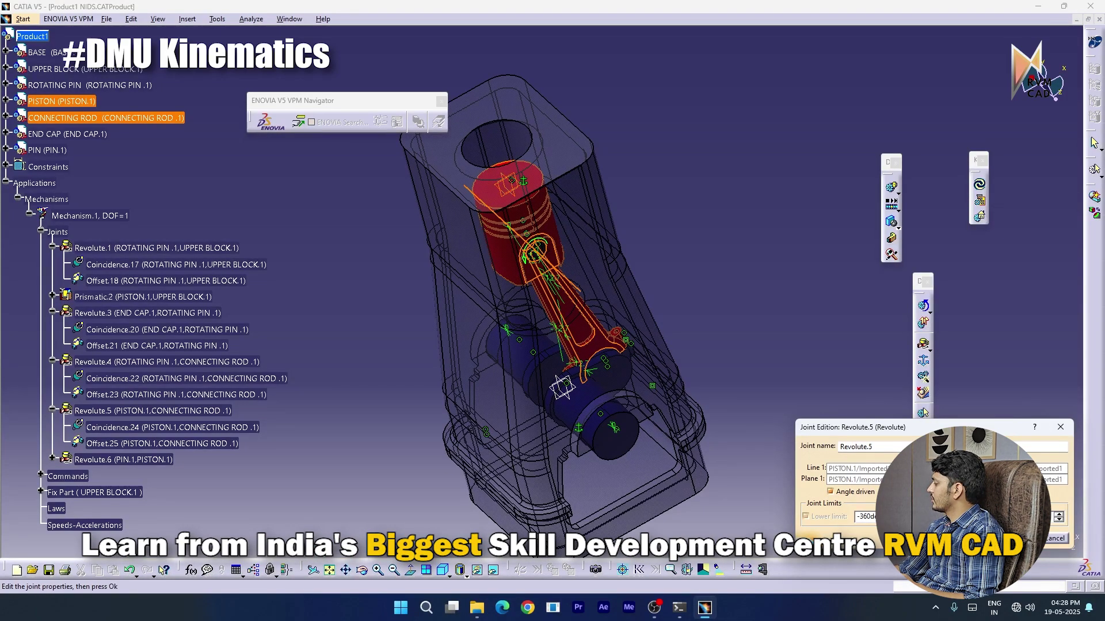
{"action": "left_click", "coordinate": [1015, 538]}
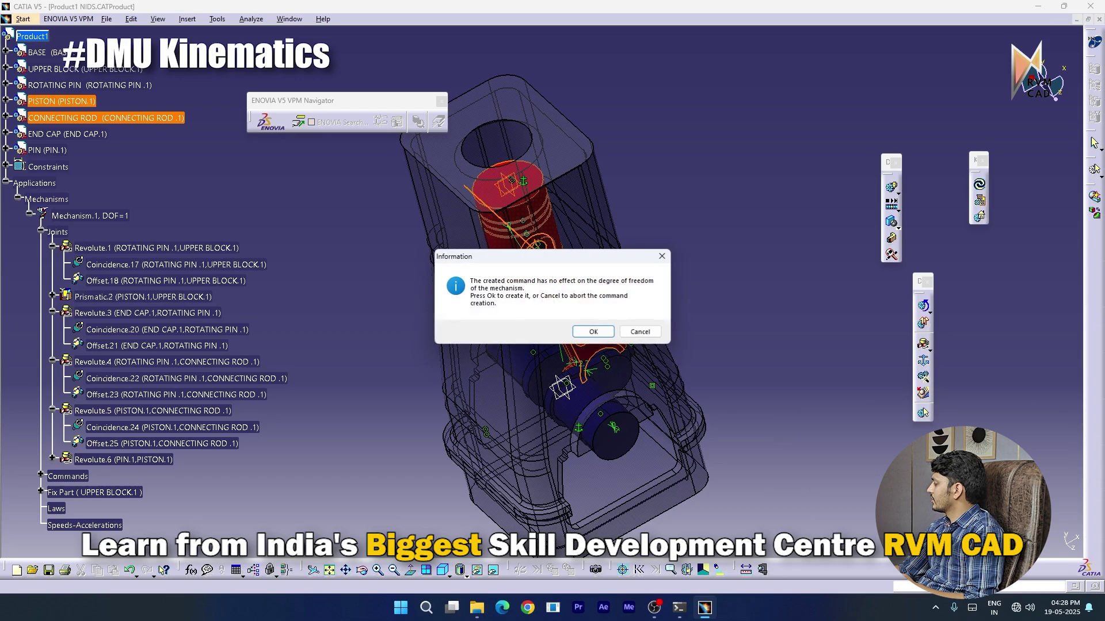
{"action": "left_click", "coordinate": [593, 331]}
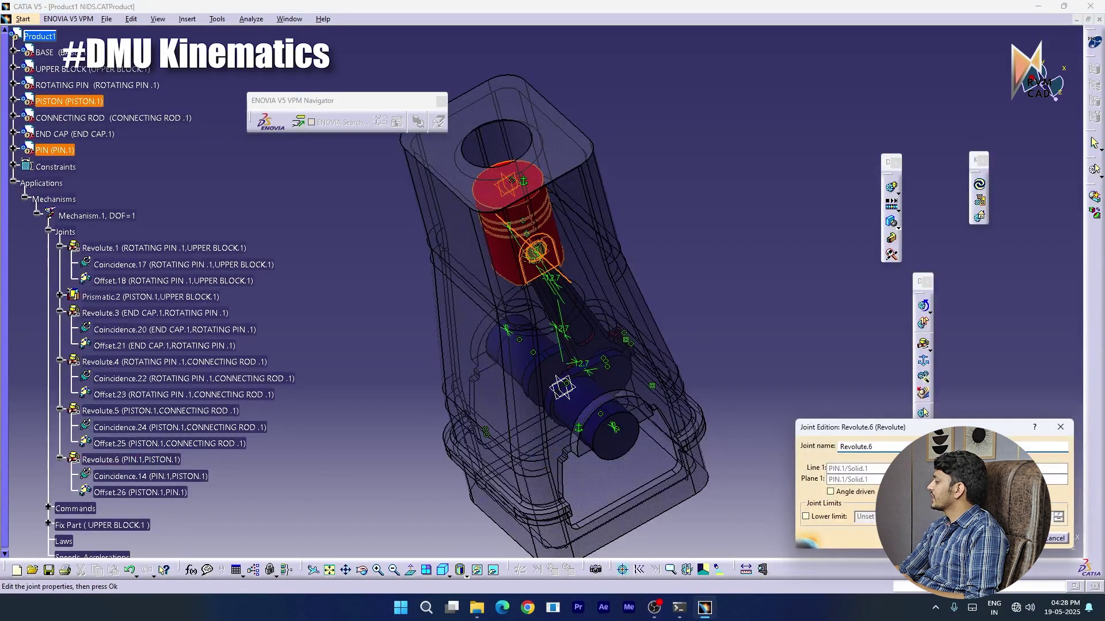
Make the Revolute.6 joint between the pin and the piston angle driven, keeping the default joint limits
{"action": "left_click", "coordinate": [830, 492]}
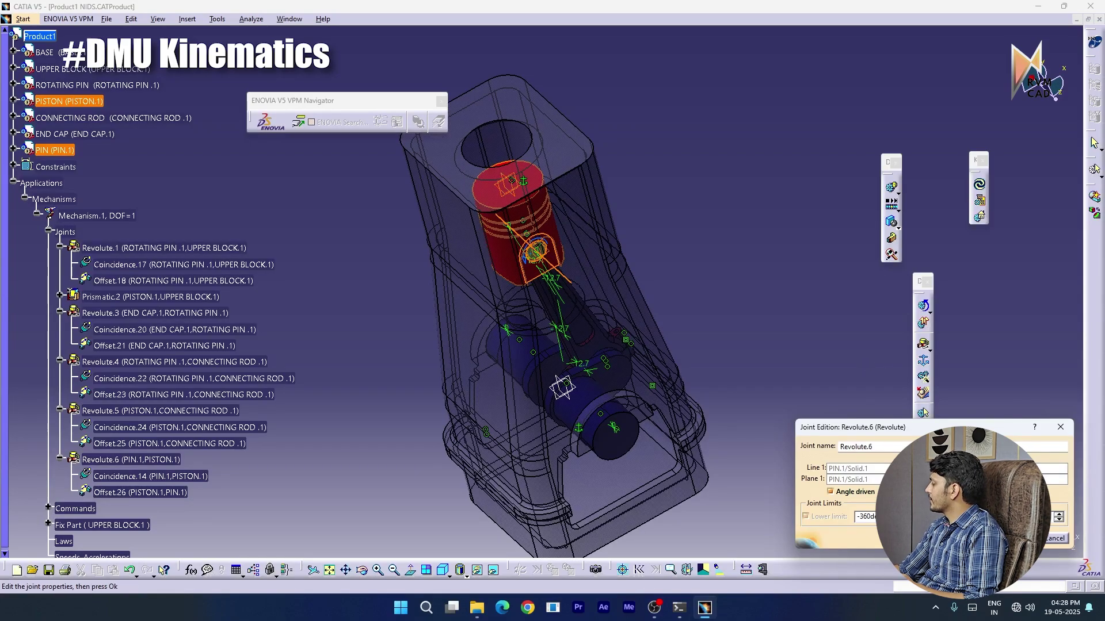
{"action": "left_click", "coordinate": [1021, 538]}
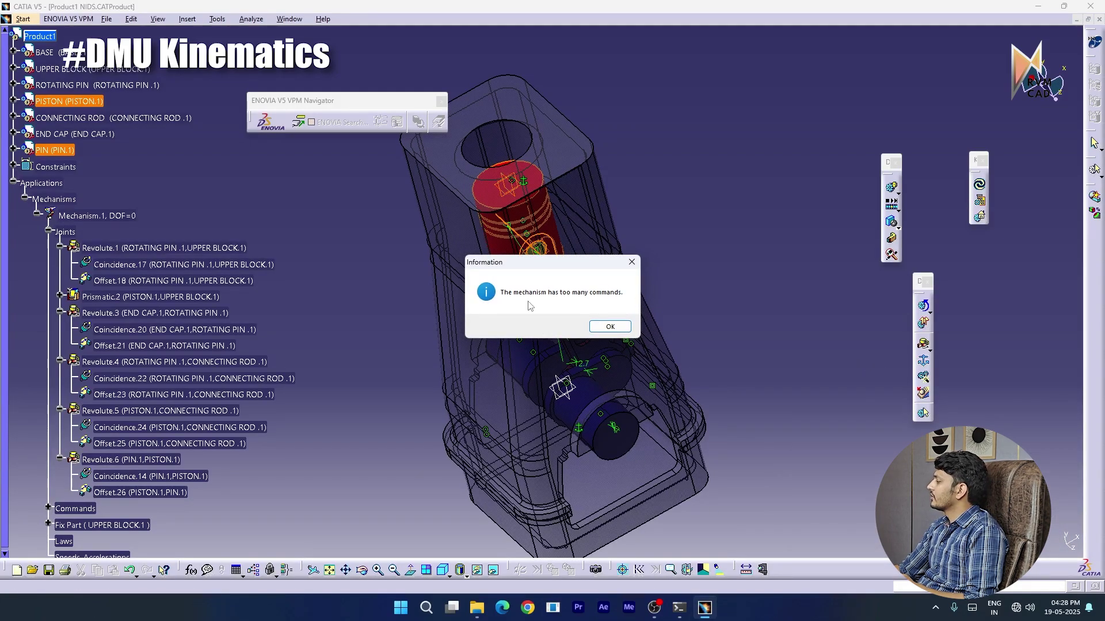
{"action": "left_click", "coordinate": [607, 327]}
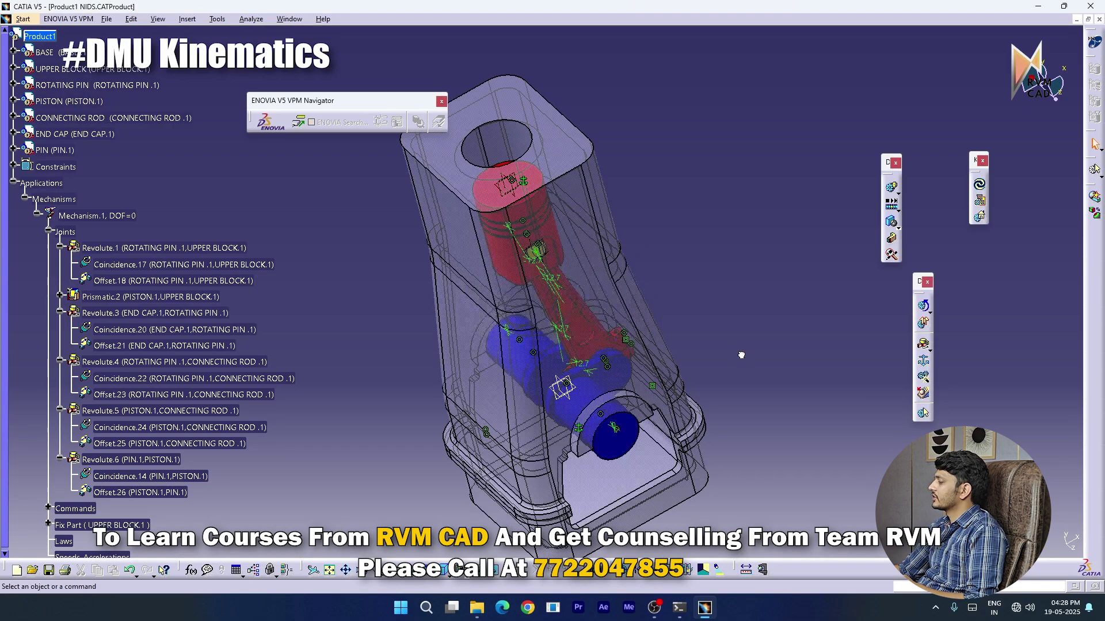
{"action": "middle_click_drag", "start_coordinate": [718, 338], "coordinate": [698, 371], "text": "ctrl"}
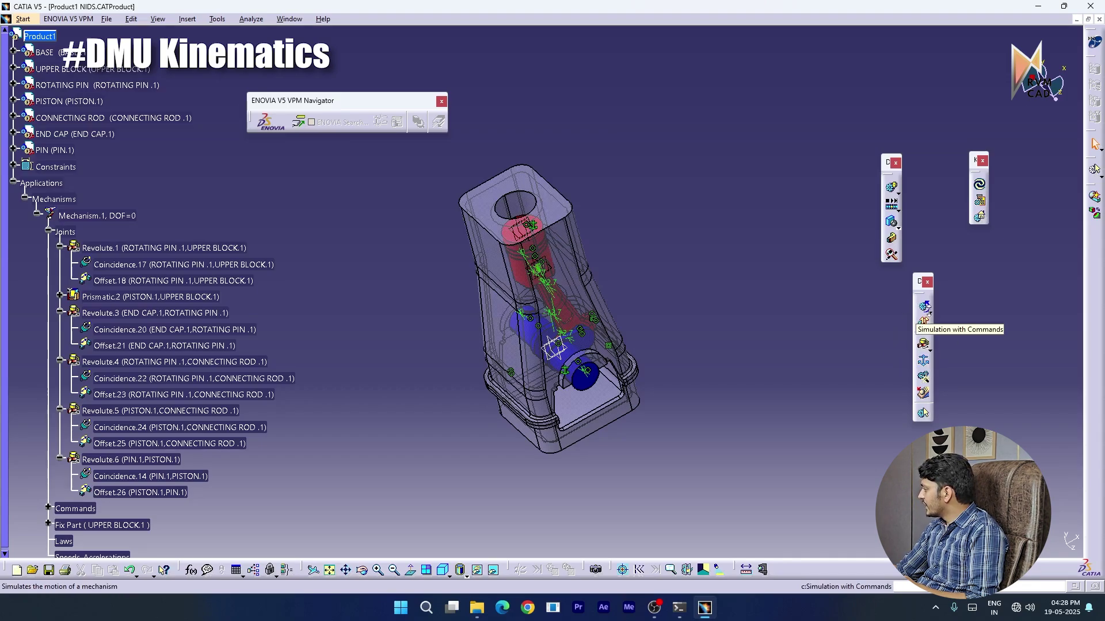
{"action": "left_click", "coordinate": [926, 311]}
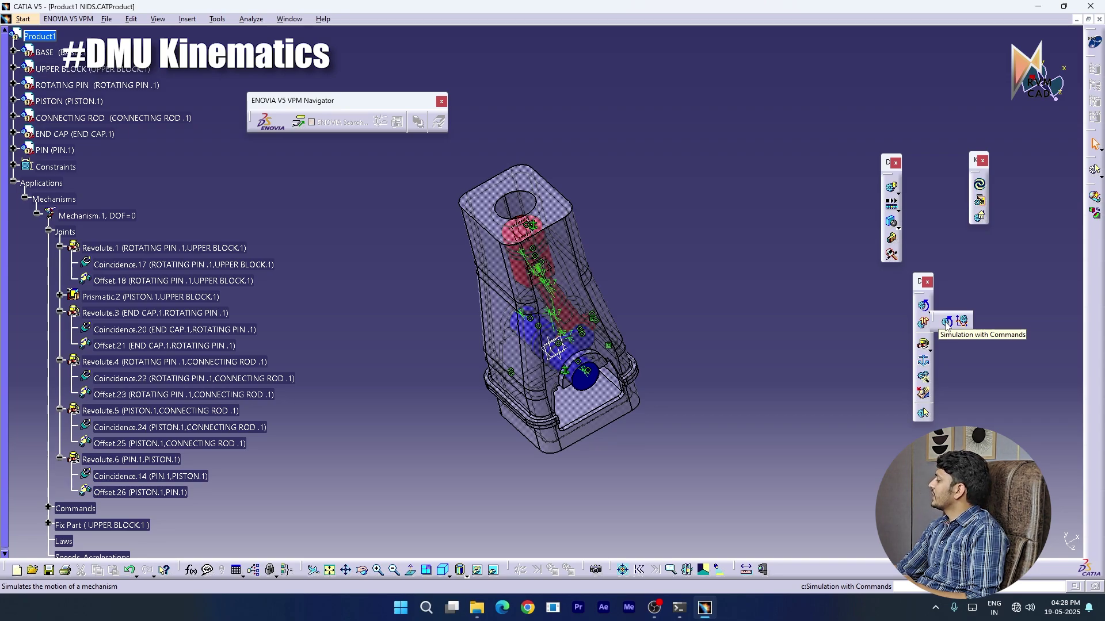
{"action": "left_click", "coordinate": [947, 324]}
Set the upper joint limit of Revolute.1 between the rotating pin and the upper block to 1200 deg
{"action": "middle_click_drag", "start_coordinate": [526, 358], "coordinate": [532, 417]}
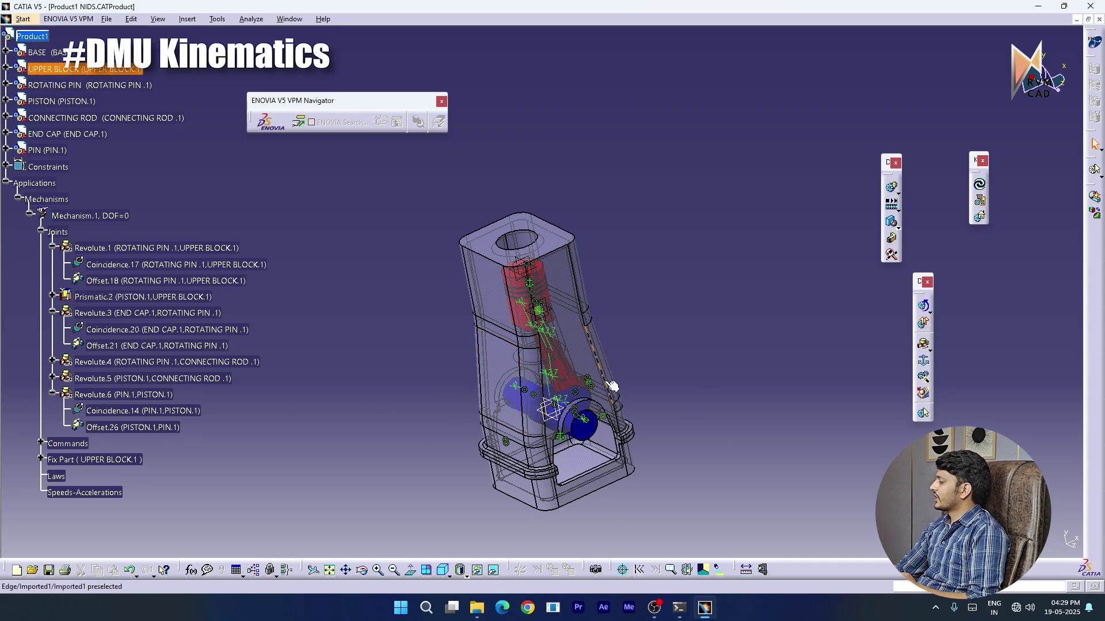
{"action": "middle_click_drag", "start_coordinate": [605, 380], "coordinate": [602, 362]}
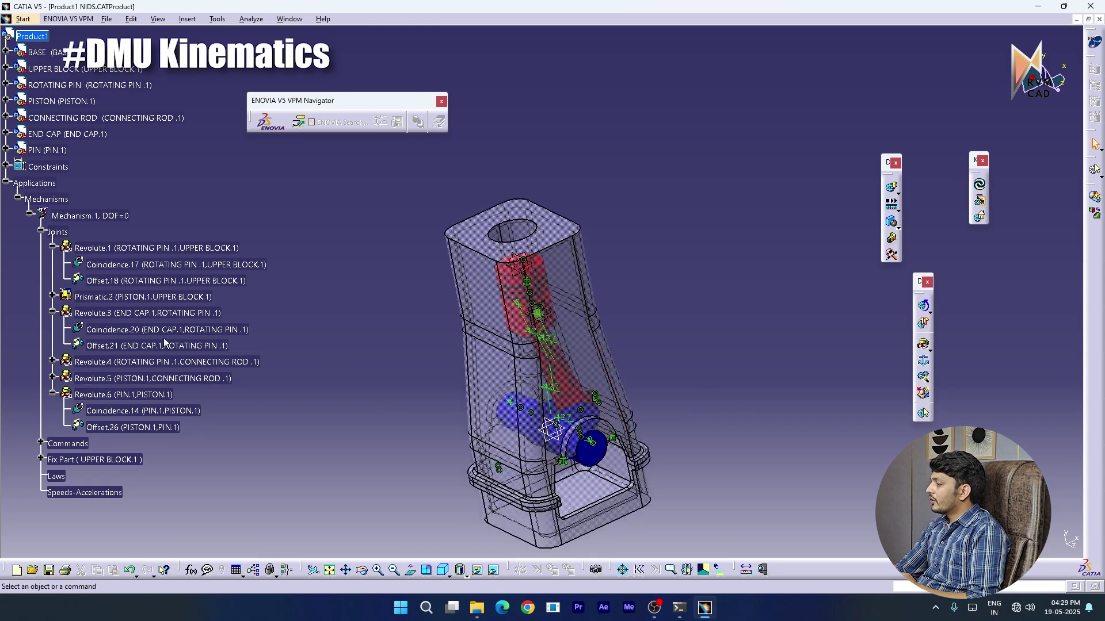
{"action": "double_click", "coordinate": [108, 361]}
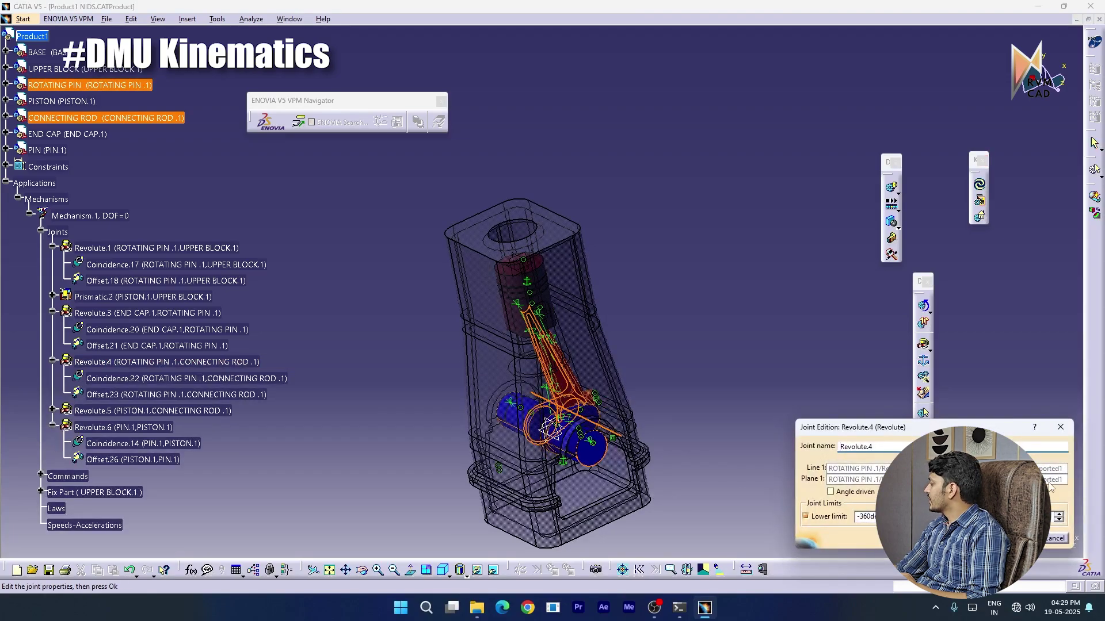
{"action": "left_click", "coordinate": [1060, 427]}
{"action": "double_click", "coordinate": [99, 248]}
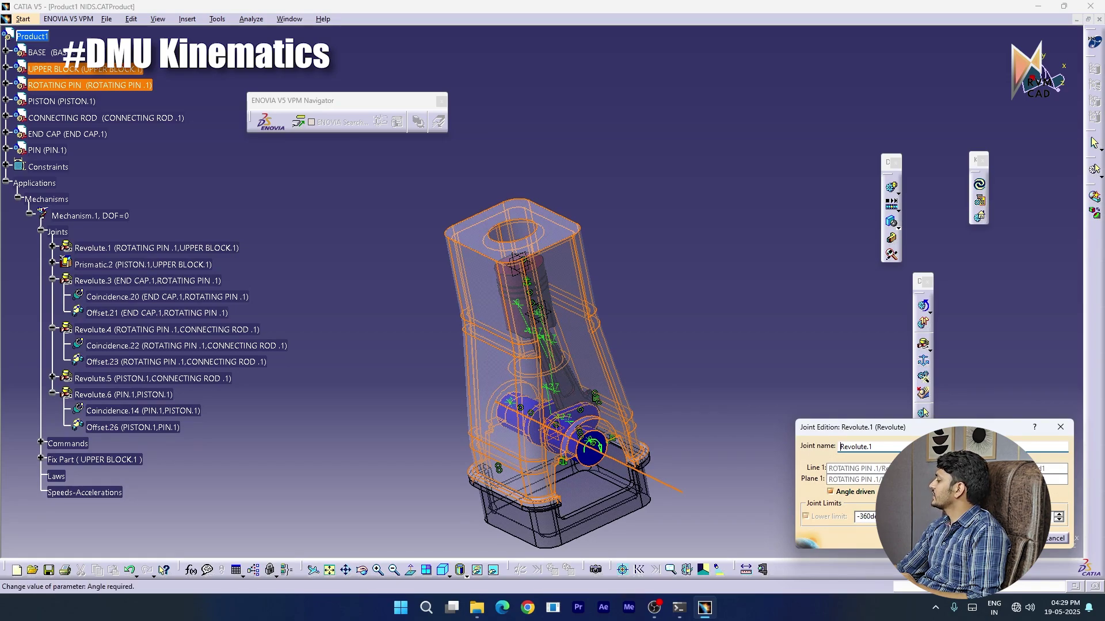
{"action": "left_click", "coordinate": [1012, 538]}
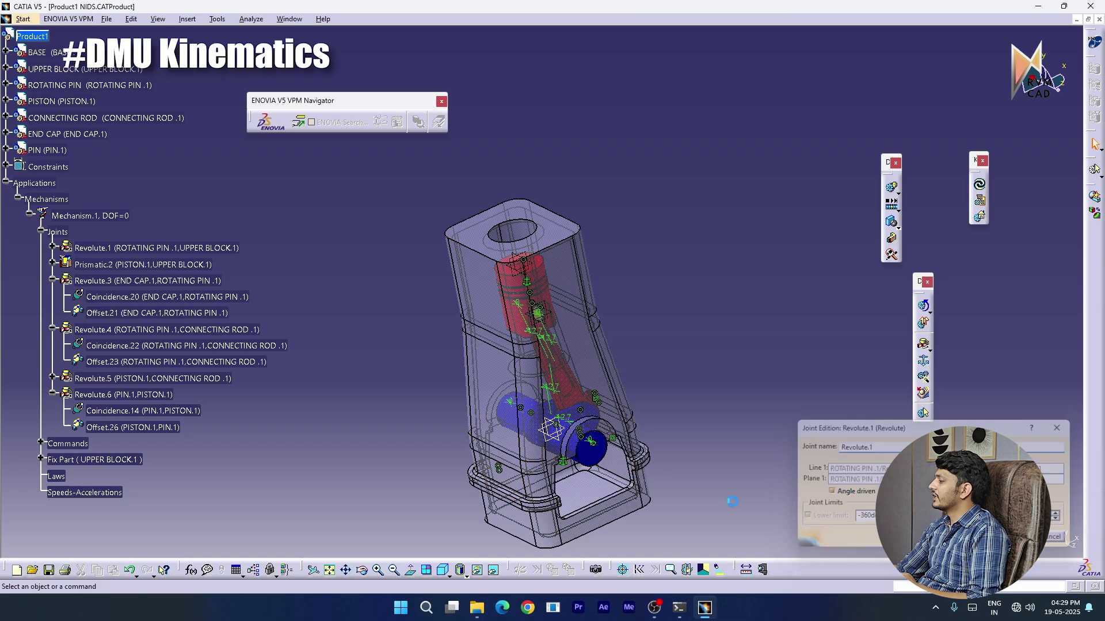
Set the upper joint limits of the Revolute.3 end cap joint and the Revolute.6 piston pin joint to 1200 deg
{"action": "double_click", "coordinate": [101, 281]}
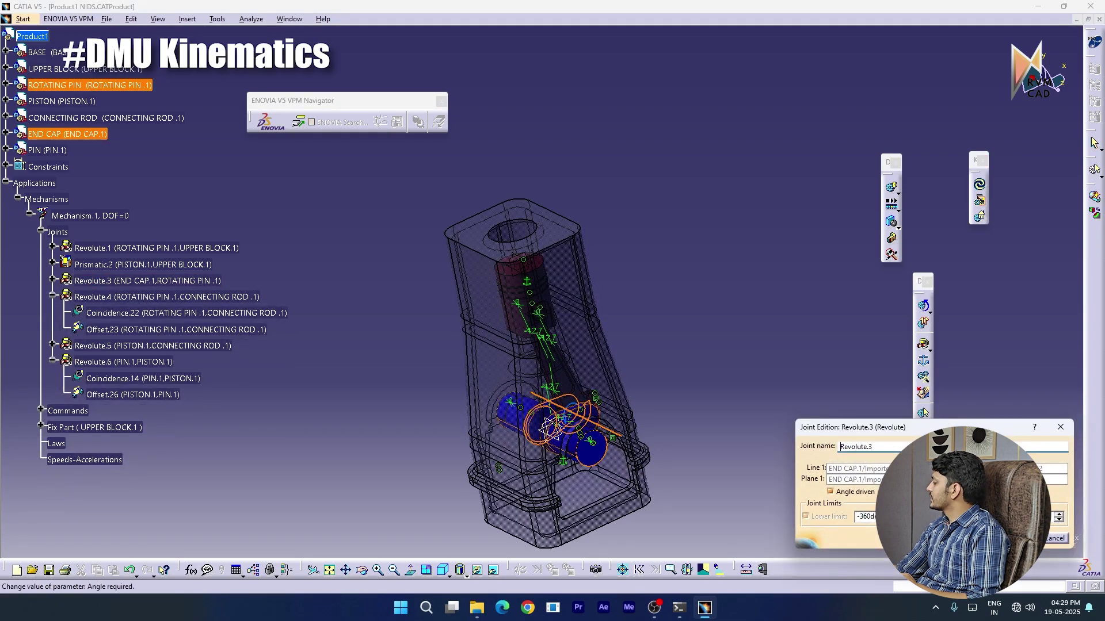
{"action": "left_click", "coordinate": [1013, 538]}
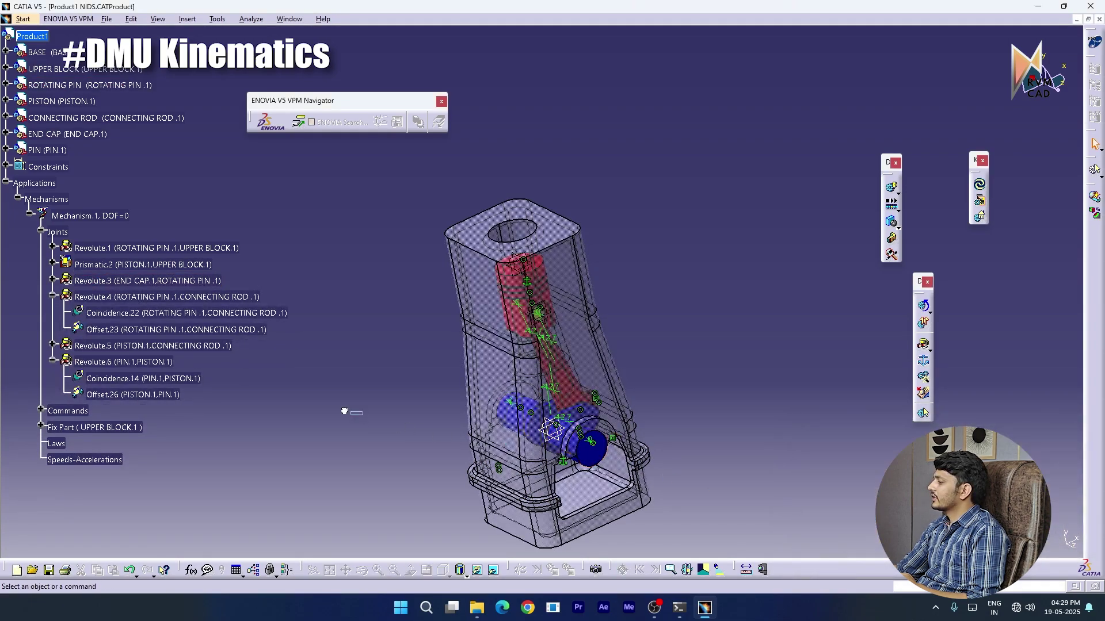
{"action": "double_click", "coordinate": [101, 362]}
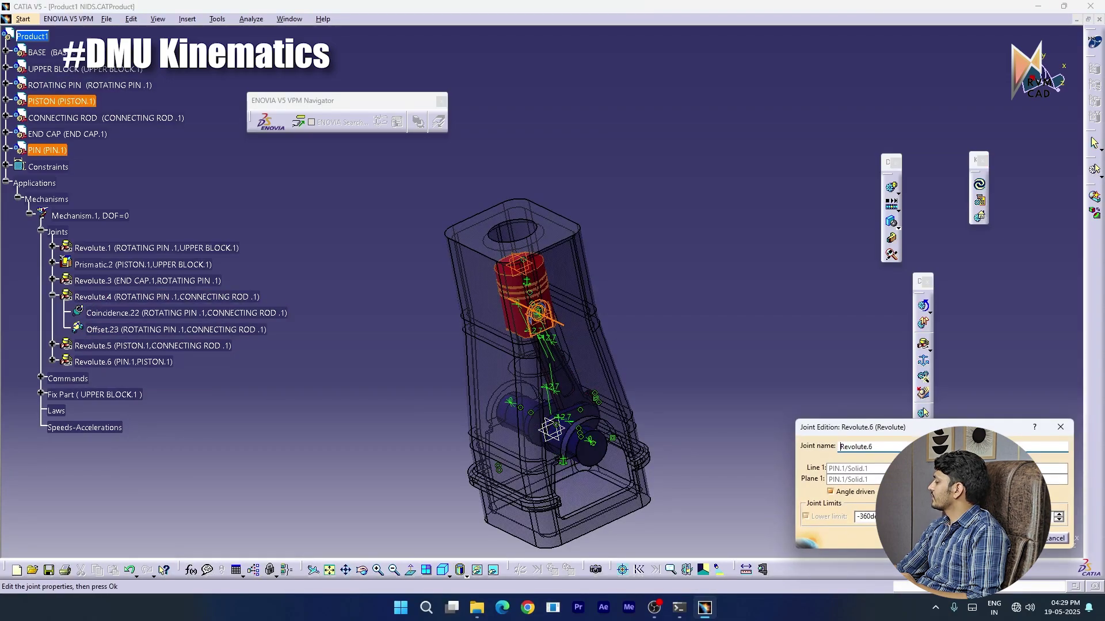
{"action": "left_click", "coordinate": [1013, 538]}
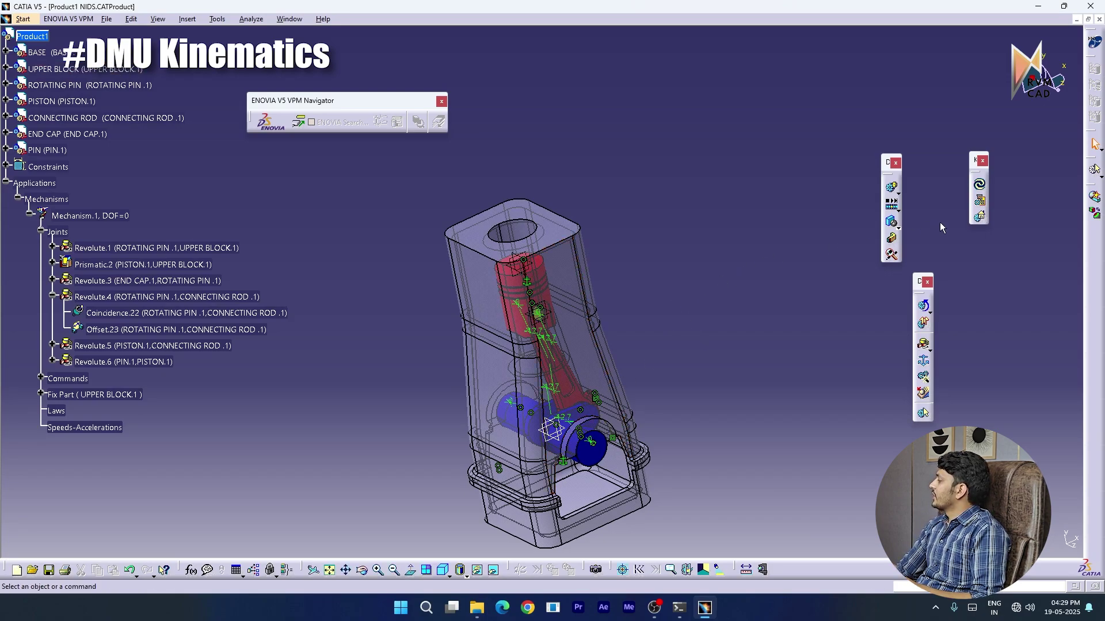
Start Simulation with Commands for Mechanism.1 with its full options shown and set the simulation mode to On request
{"action": "left_click", "coordinate": [924, 308]}
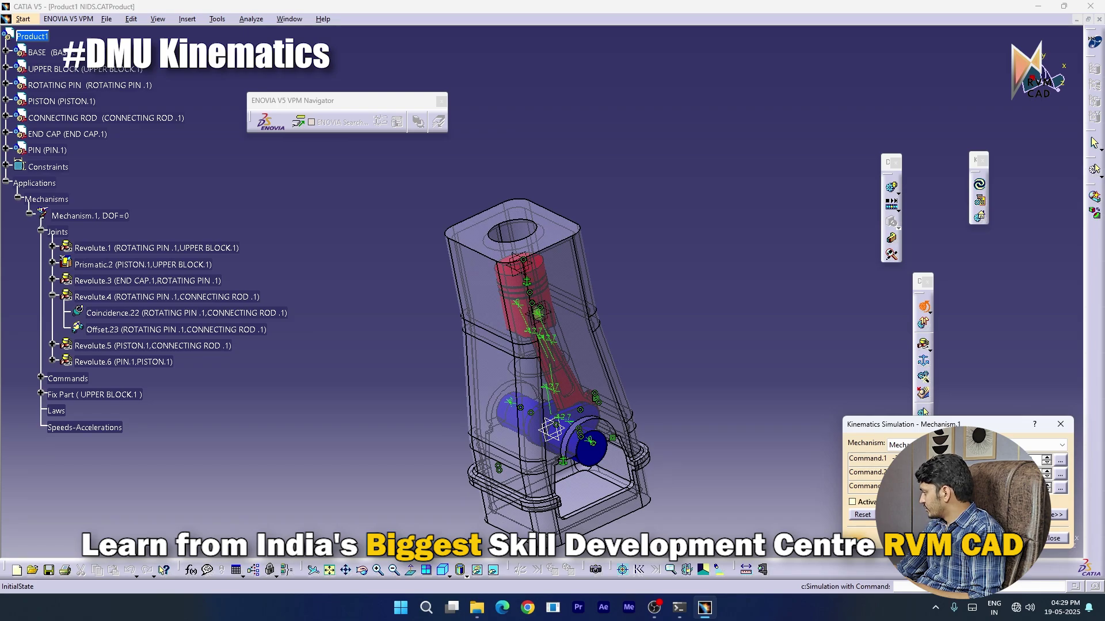
{"action": "left_click", "coordinate": [1052, 515]}
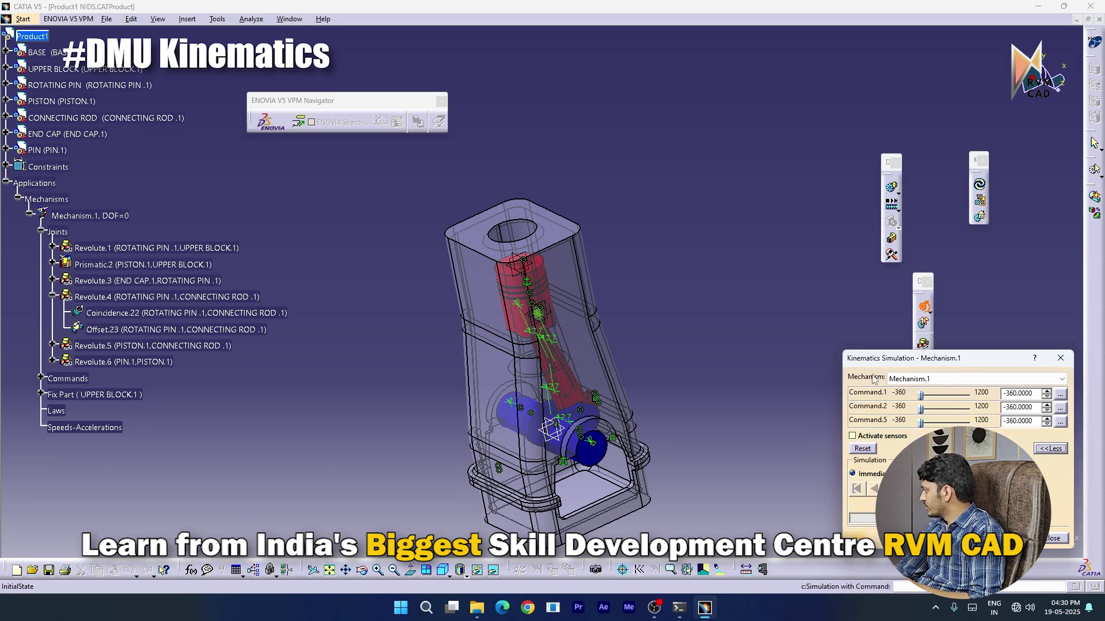
{"action": "left_click_drag", "start_coordinate": [864, 358], "coordinate": [727, 213]}
{"action": "left_click", "coordinate": [762, 328]}
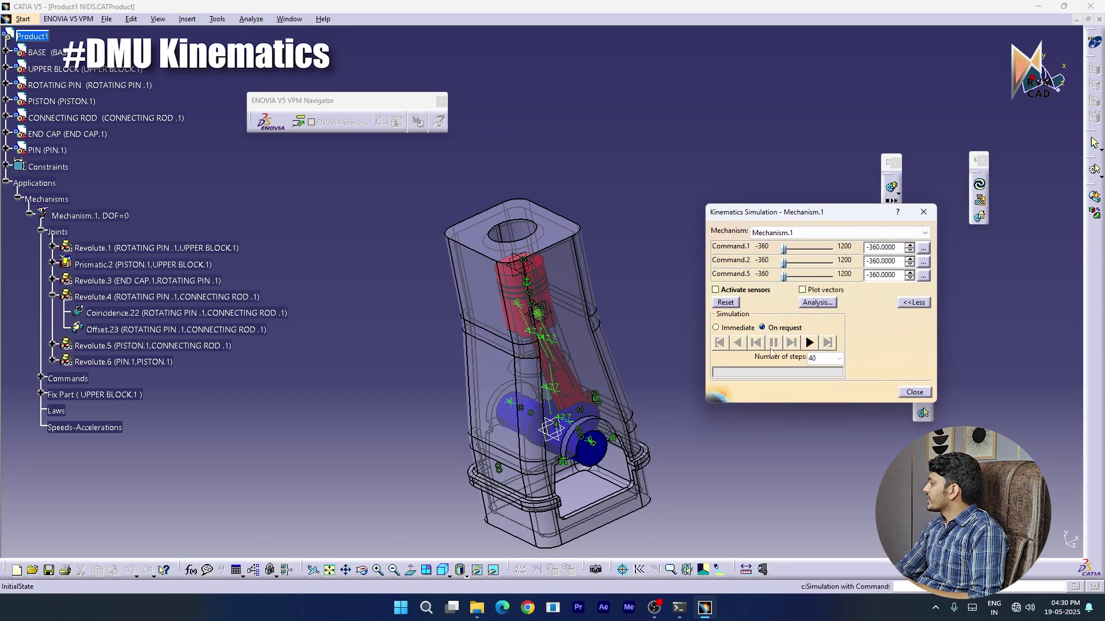
{"action": "left_click", "coordinate": [771, 331]}
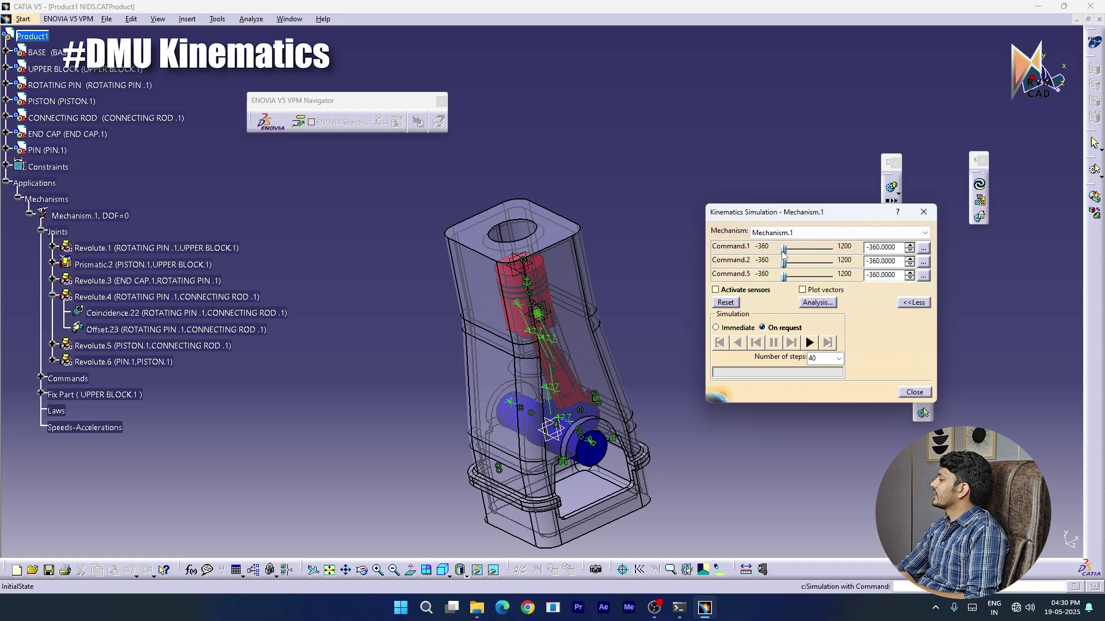
Set Command.1, Command.2 and Command.5 to 1200 and play the mechanism simulation forward and backward in 40 steps
{"action": "left_click_drag", "start_coordinate": [784, 249], "coordinate": [863, 281]}
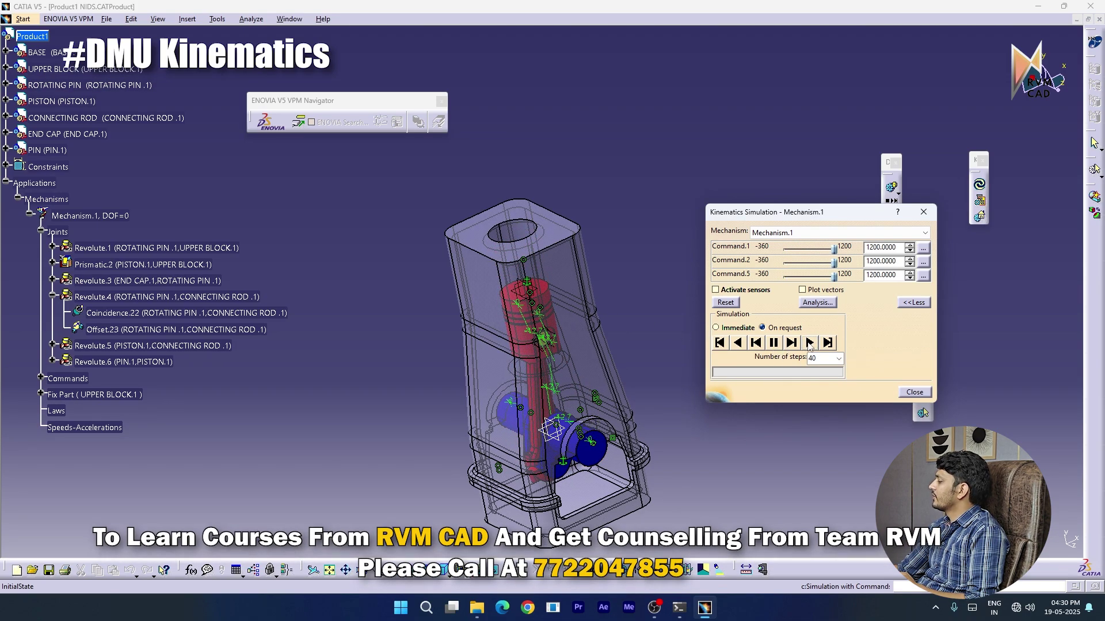
{"action": "left_click", "coordinate": [739, 343]}
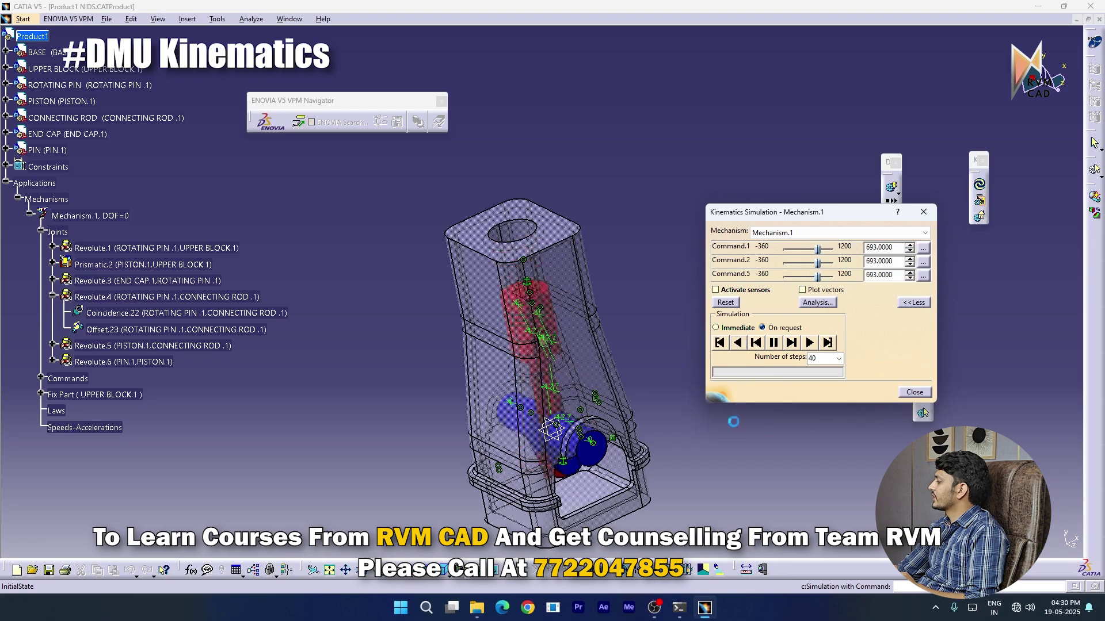
{"action": "left_click", "coordinate": [809, 343]}
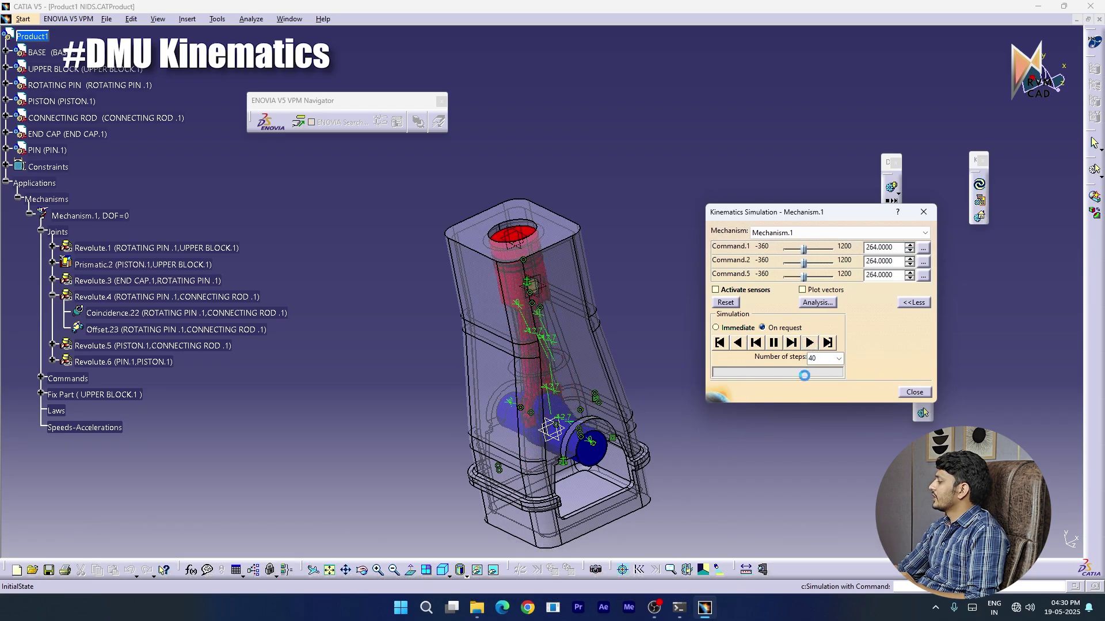
{"action": "left_click", "coordinate": [739, 344]}
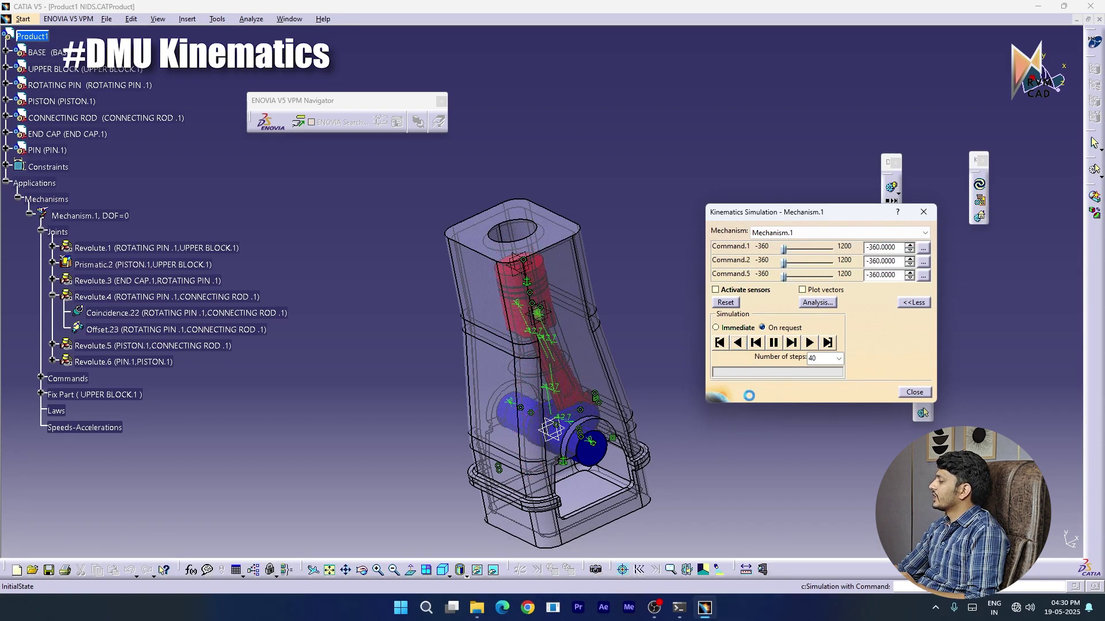
Play the mechanism simulation forward in 250 steps and back and forth in 1000 steps, and close the simulation
{"action": "double_click", "coordinate": [823, 360]}
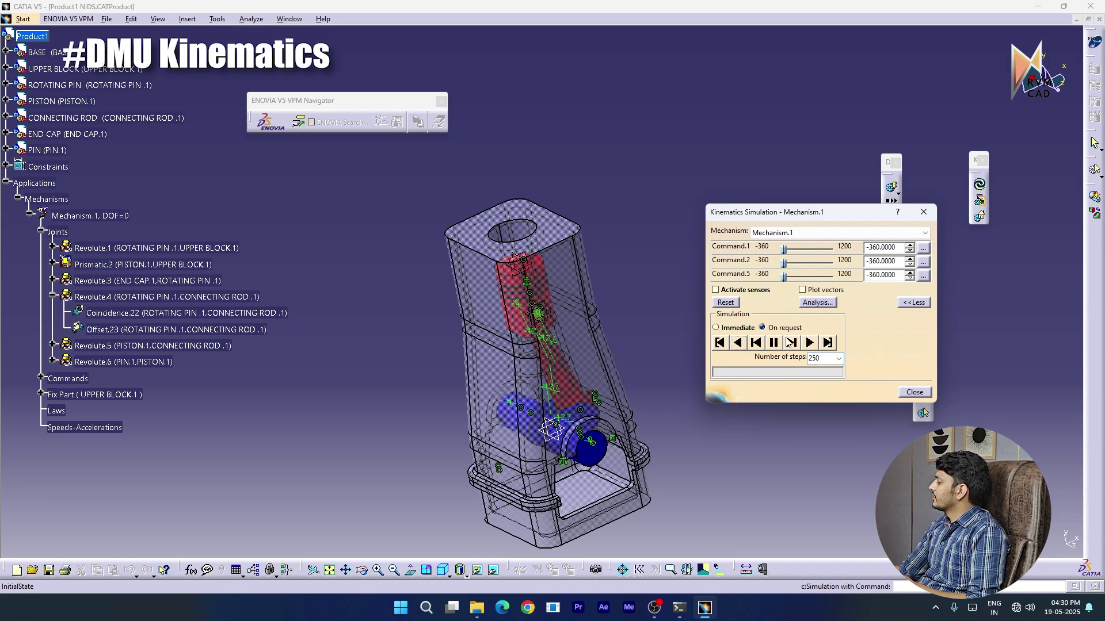
{"action": "left_click", "coordinate": [808, 343]}
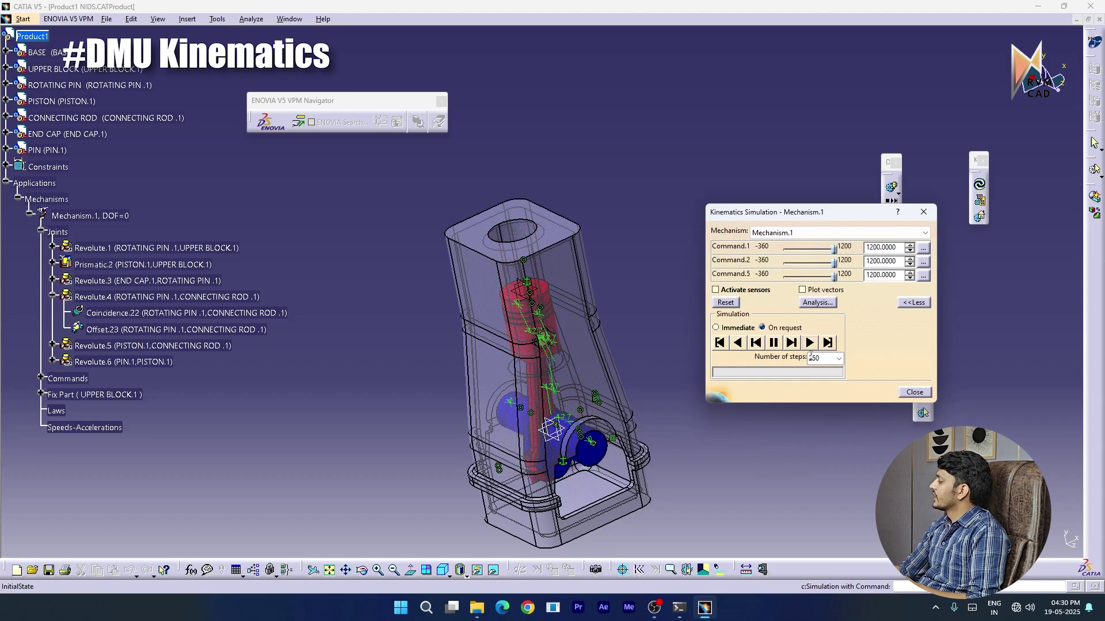
{"action": "double_click", "coordinate": [812, 357]}
{"action": "type", "text": "1000"}
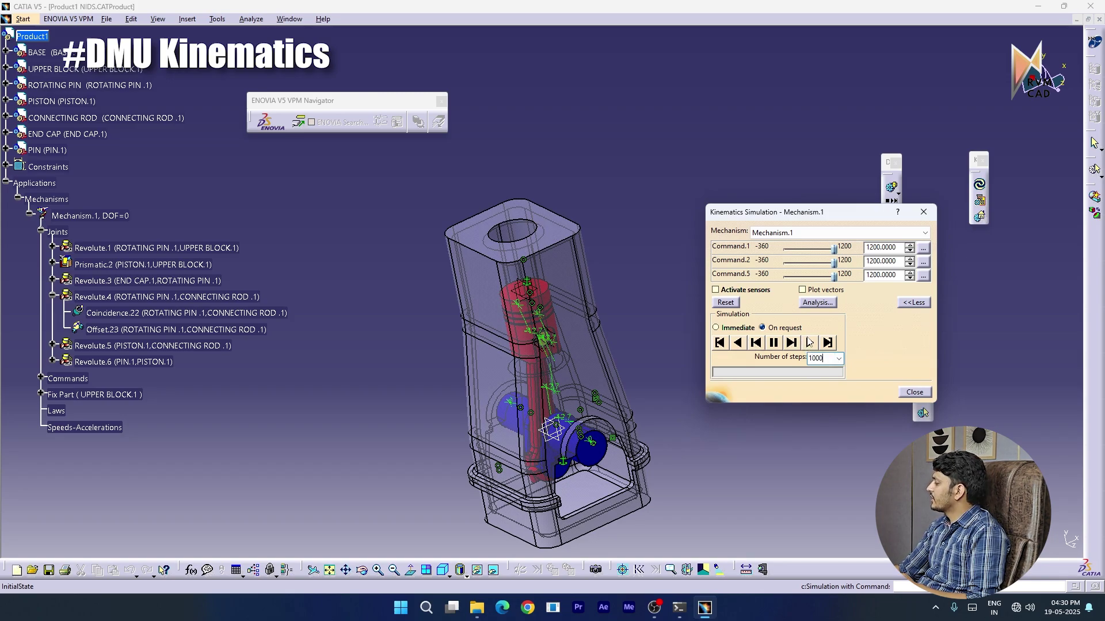
{"action": "left_click", "coordinate": [739, 343]}
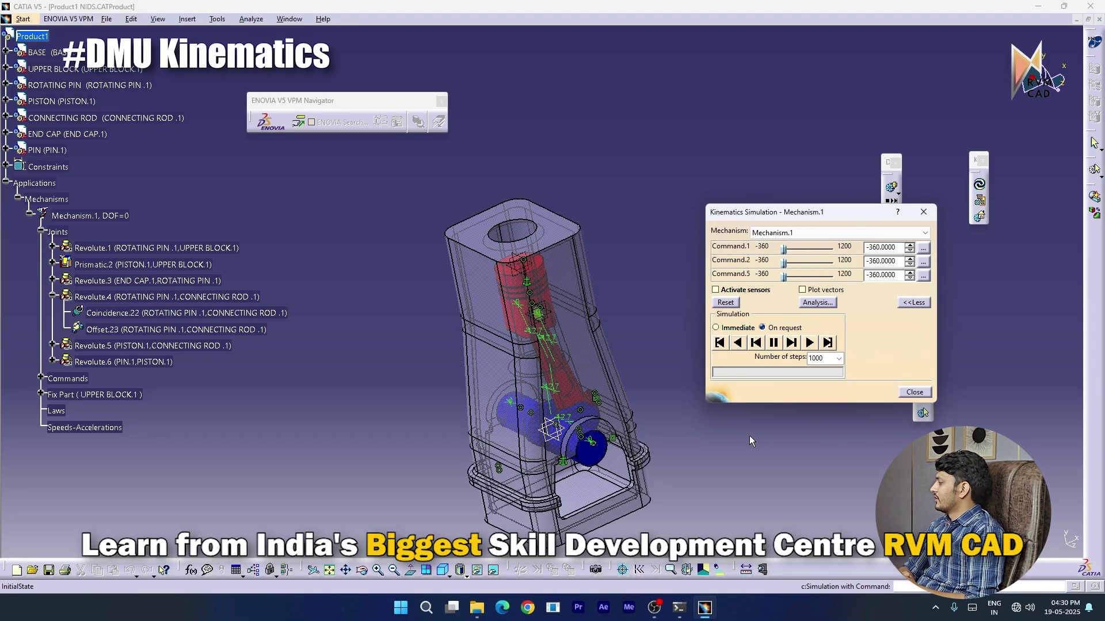
{"action": "left_click", "coordinate": [809, 343]}
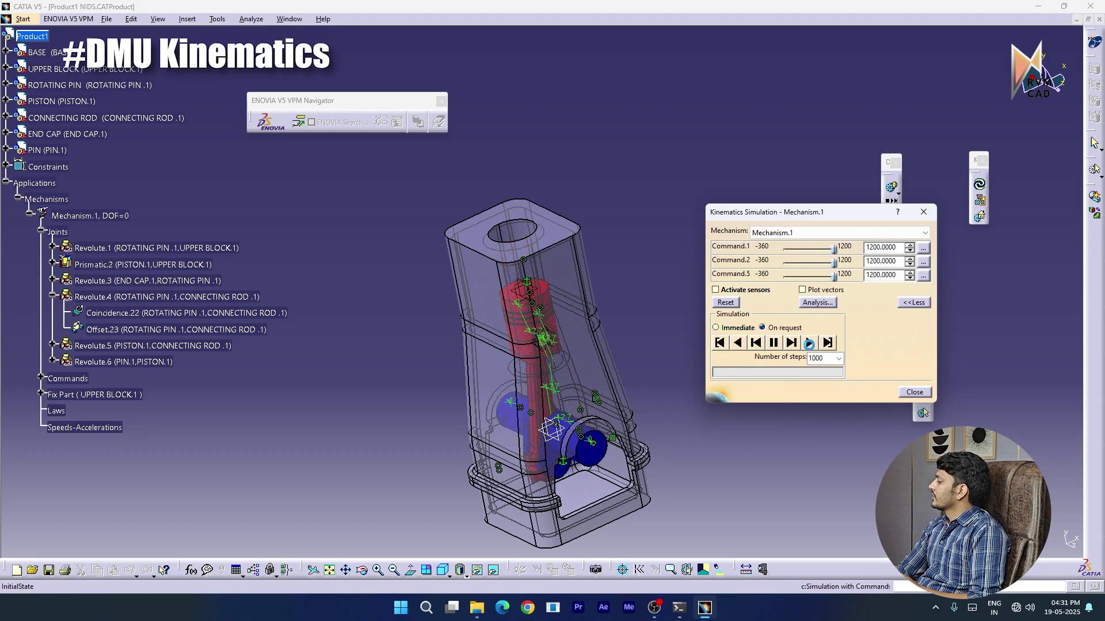
{"action": "left_click", "coordinate": [737, 343]}
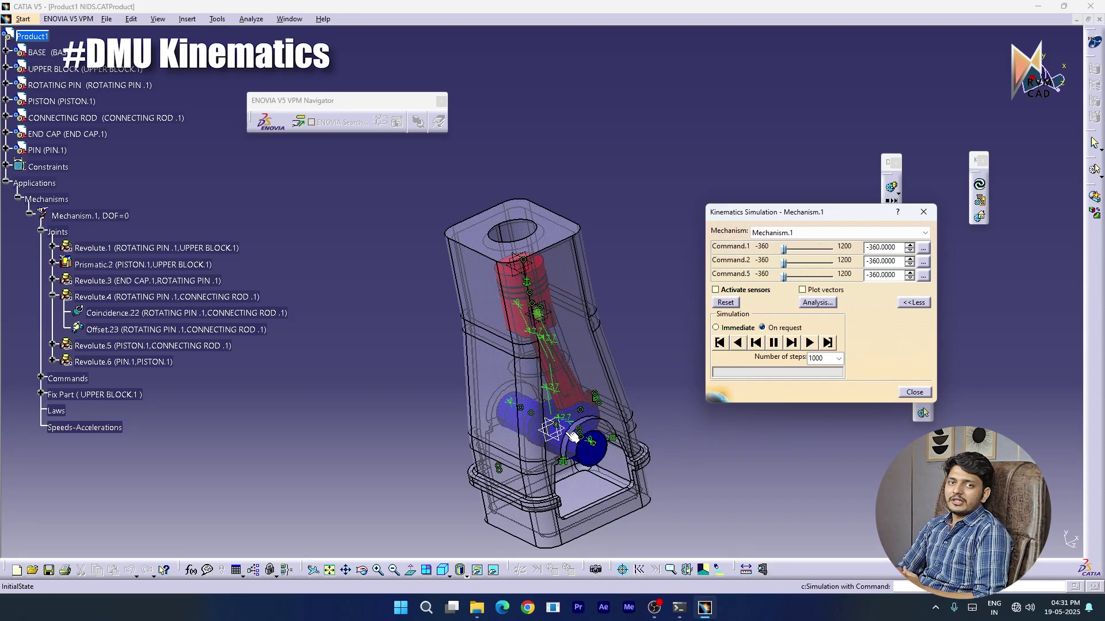
{"action": "left_click", "coordinate": [810, 343]}
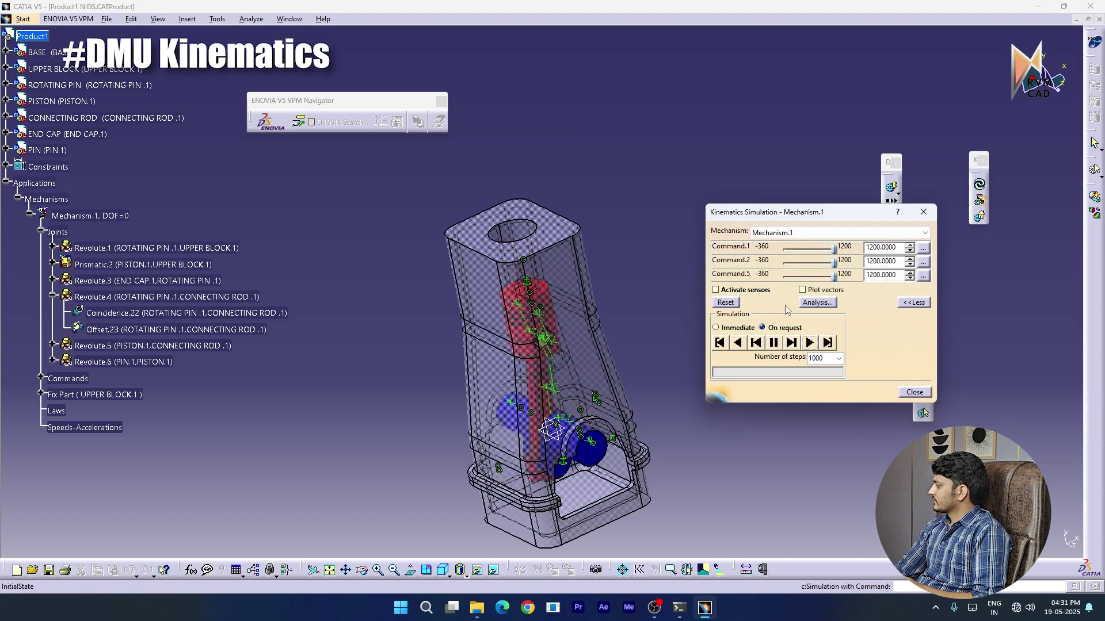
{"action": "left_click", "coordinate": [922, 214]}
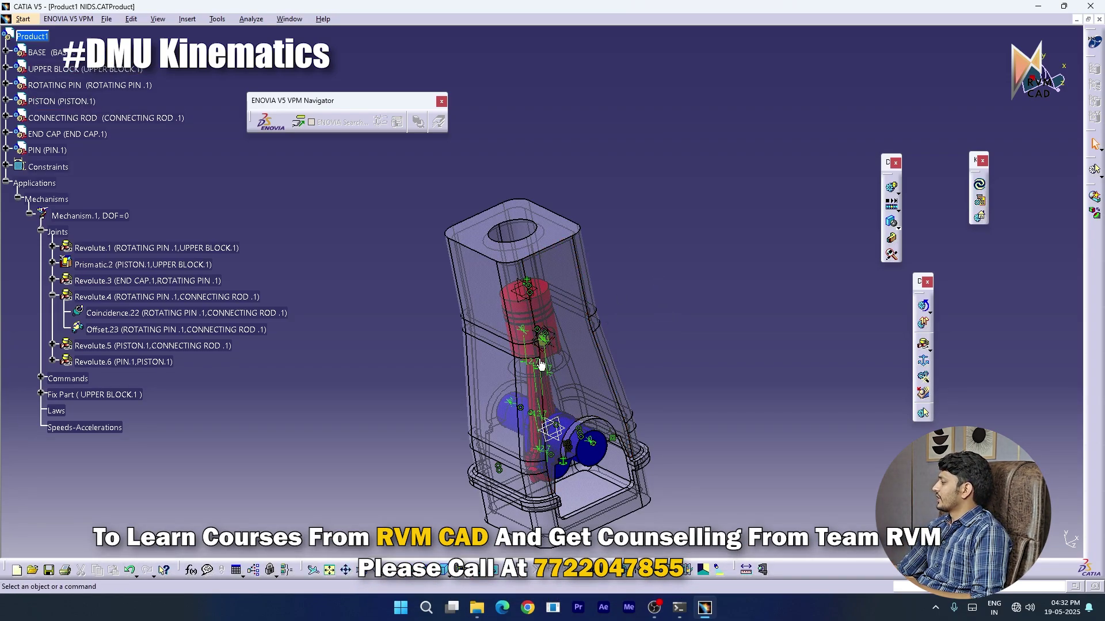
{"action": "middle_click_drag", "start_coordinate": [670, 318], "coordinate": [738, 251]}
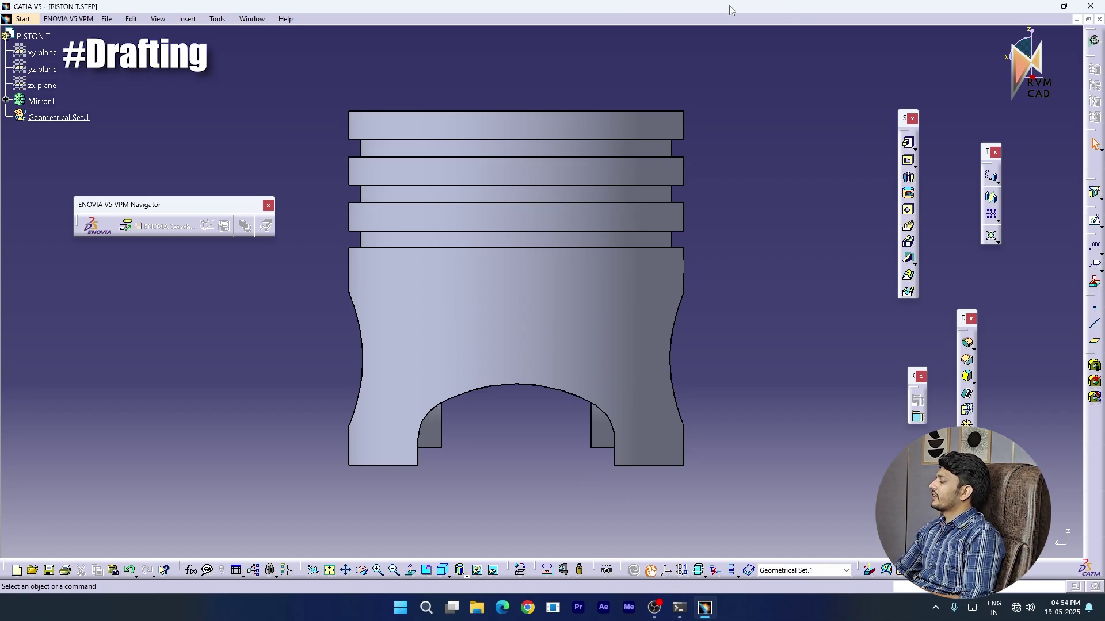
{"action": "middle_click_drag", "start_coordinate": [536, 327], "coordinate": [589, 361]}
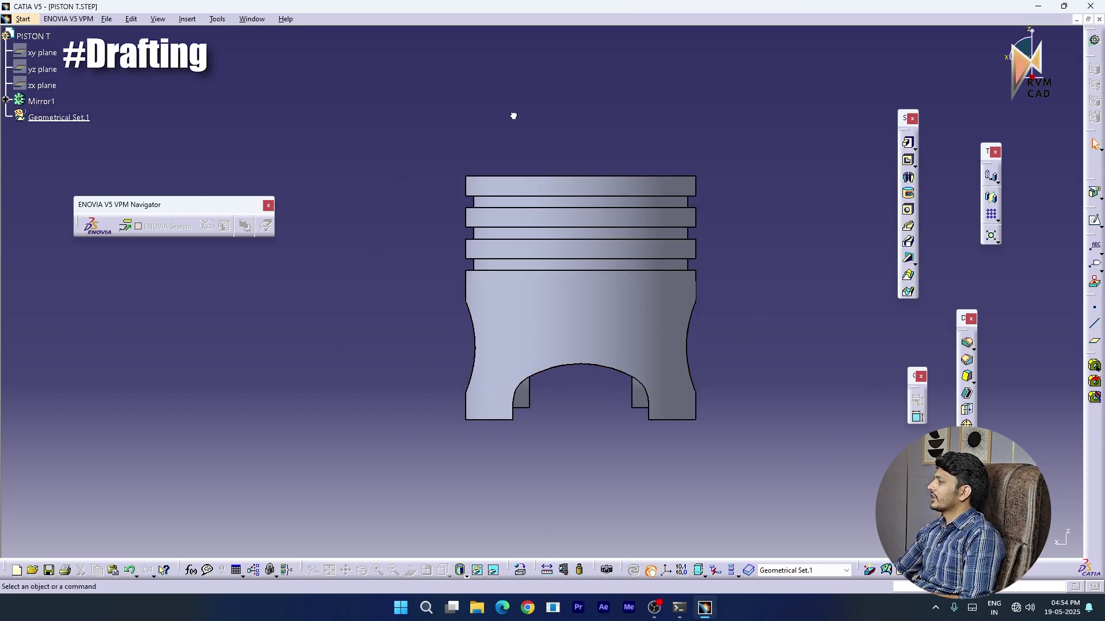
{"action": "left_click", "coordinate": [22, 22]}
{"action": "mouse_move", "coordinate": [47, 52]}
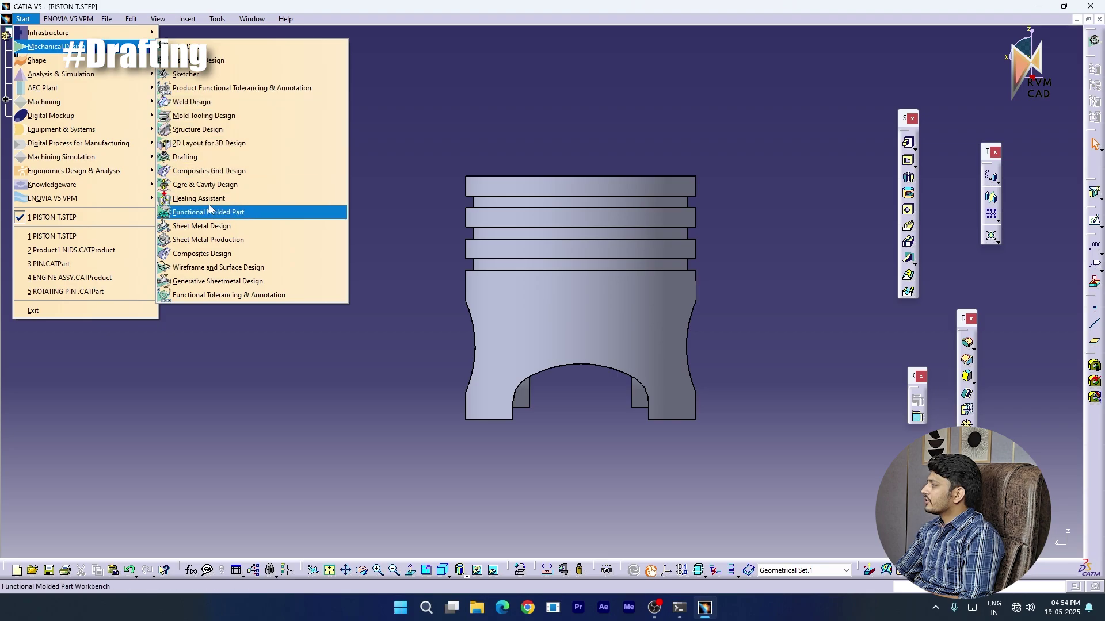
{"action": "left_click", "coordinate": [190, 157]}
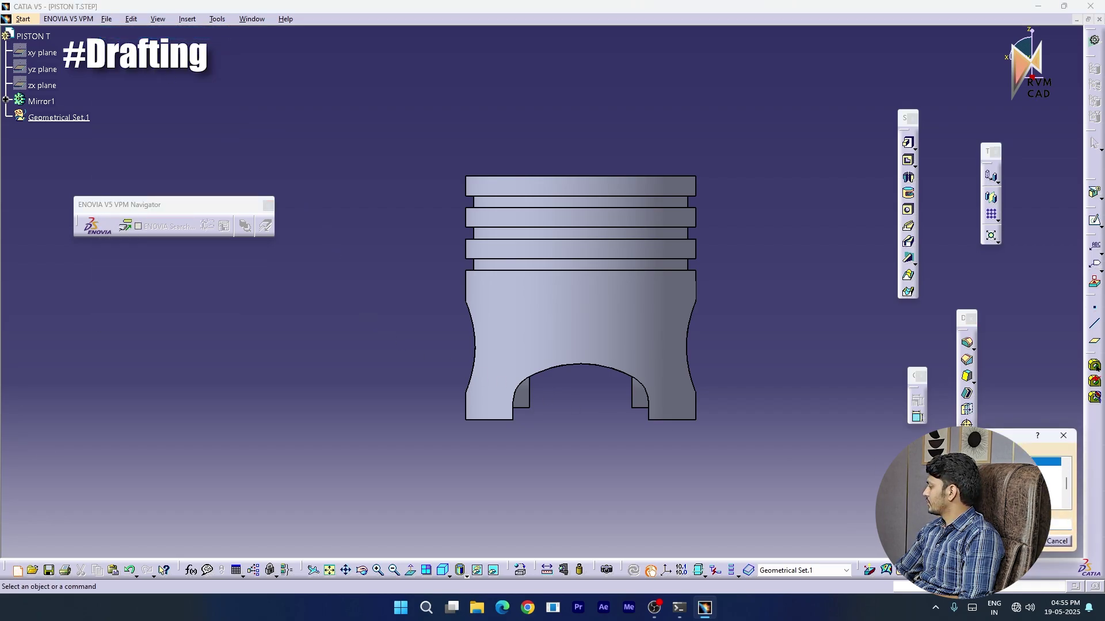
{"action": "left_click", "coordinate": [1062, 437]}
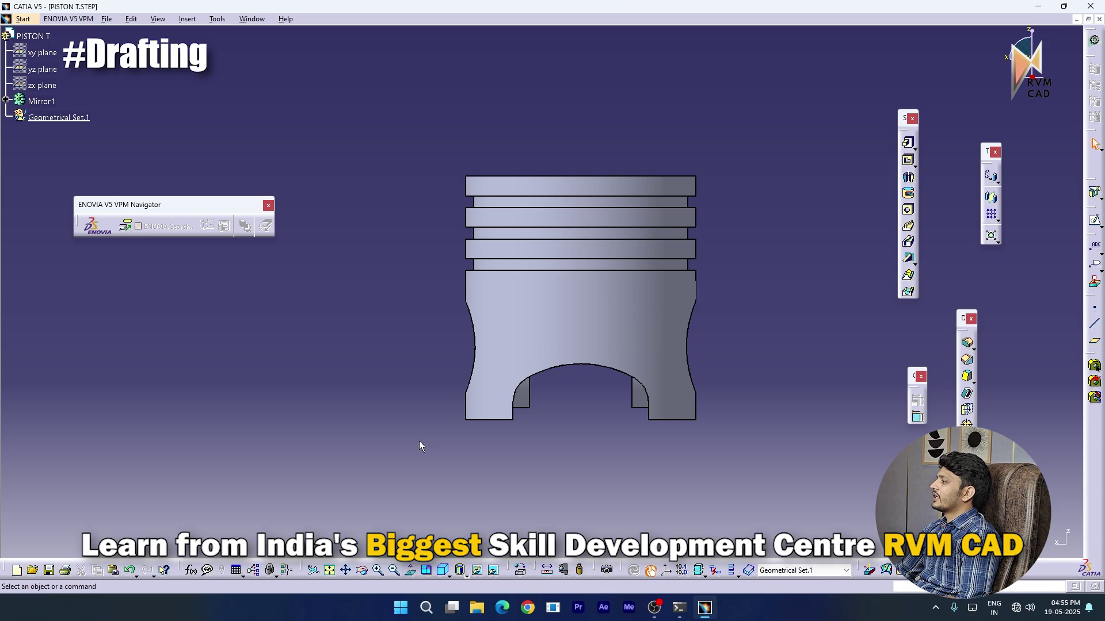
Create a new drawing document with the ISO standard in landscape format
{"action": "left_click", "coordinate": [106, 20]}
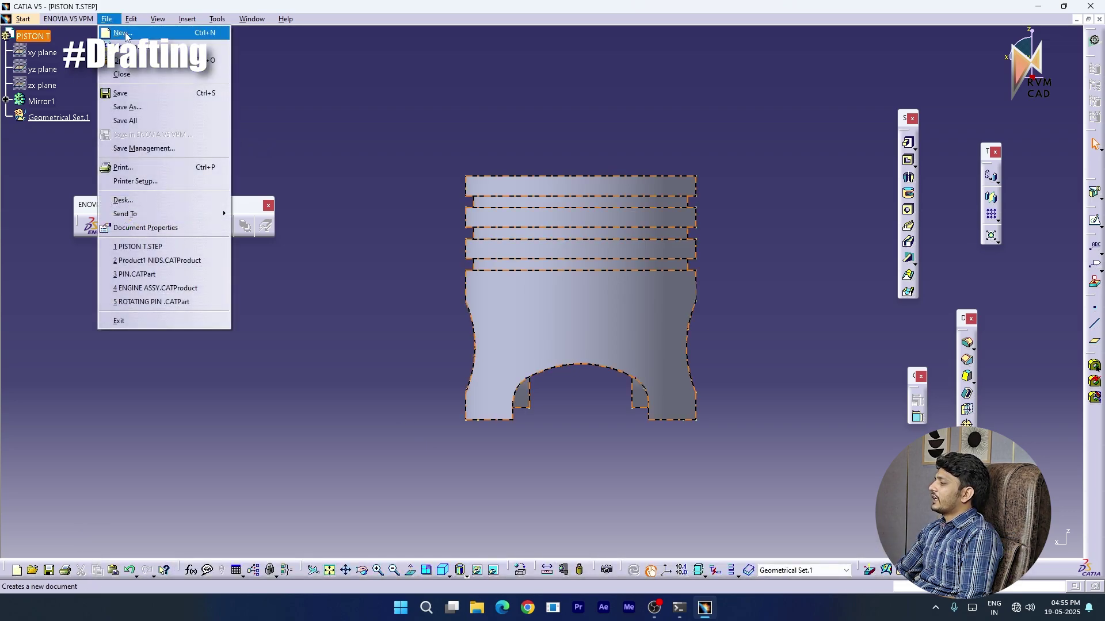
{"action": "left_click", "coordinate": [123, 33]}
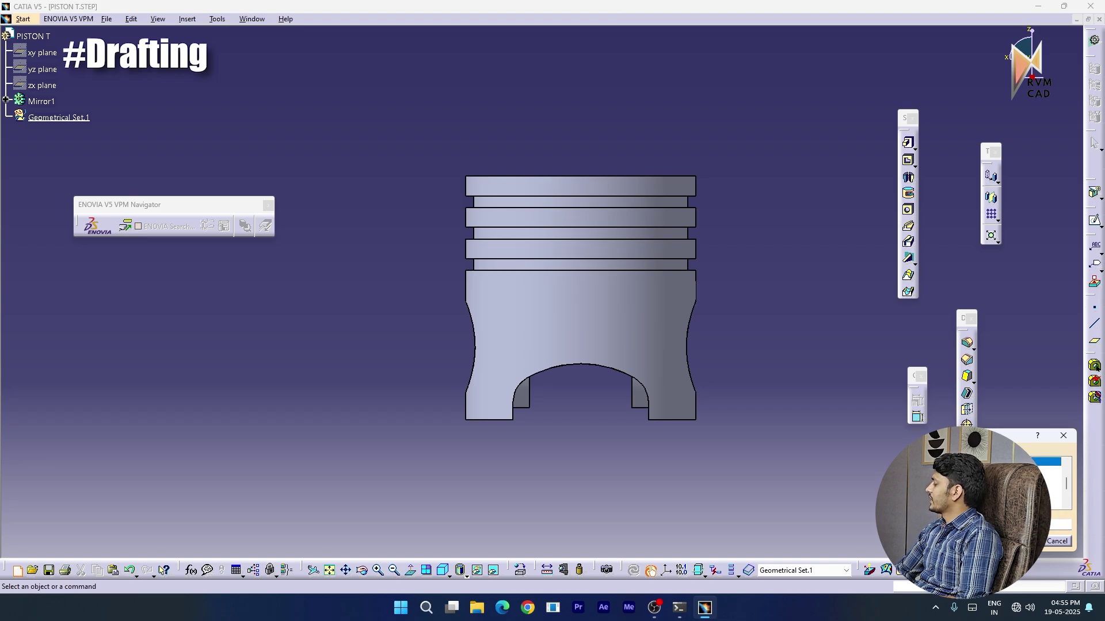
{"action": "key", "text": "Return"}
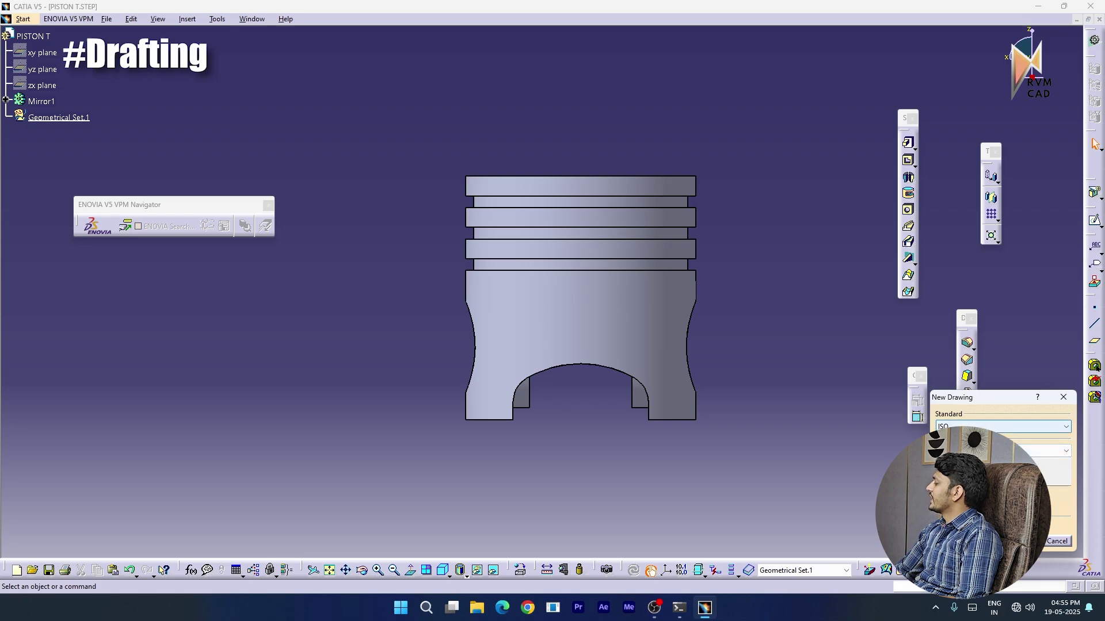
{"action": "left_click", "coordinate": [1001, 451]}
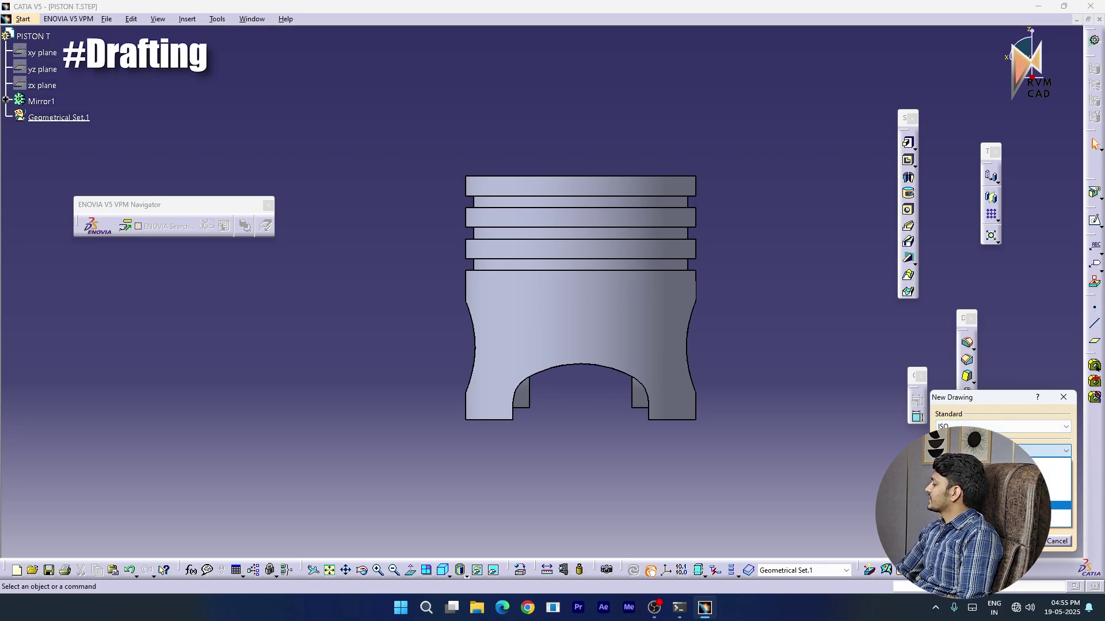
{"action": "left_click", "coordinate": [1001, 488]}
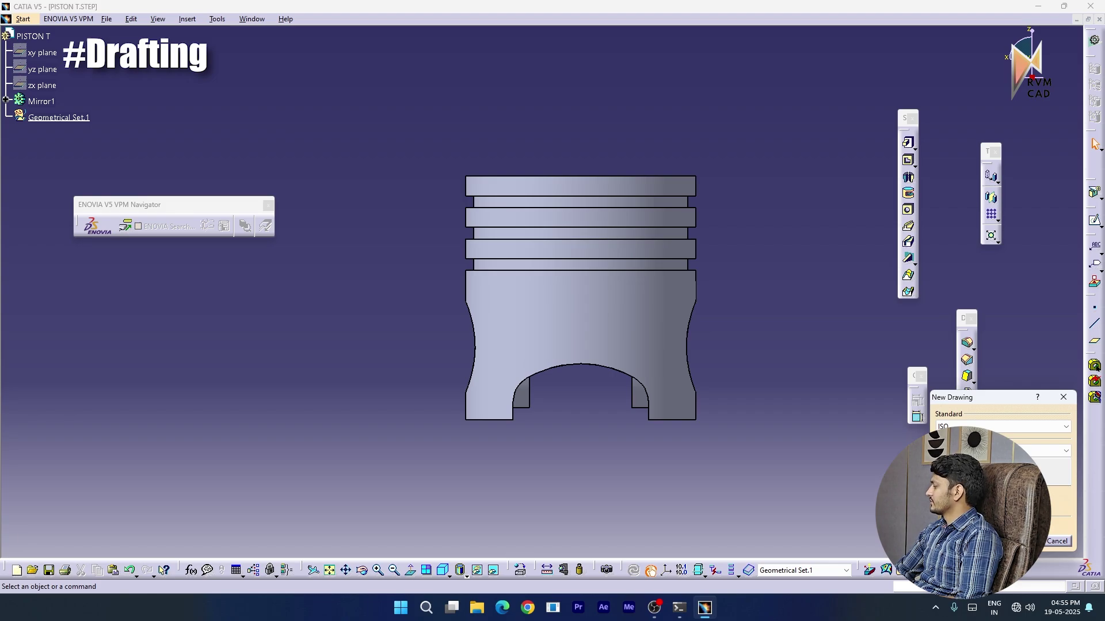
{"action": "left_click", "coordinate": [1014, 542]}
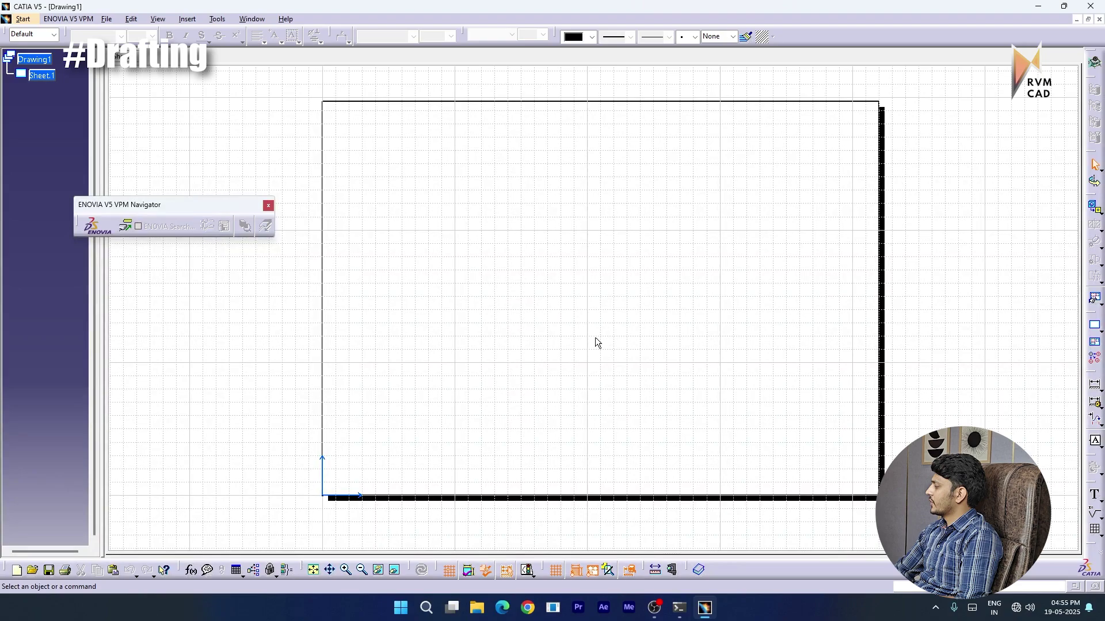
Undock the view, drawing, dimensioning, annotation and geometry creation tool groups and float them beside the drawing sheet
{"action": "middle_click_drag", "start_coordinate": [596, 342], "coordinate": [597, 330]}
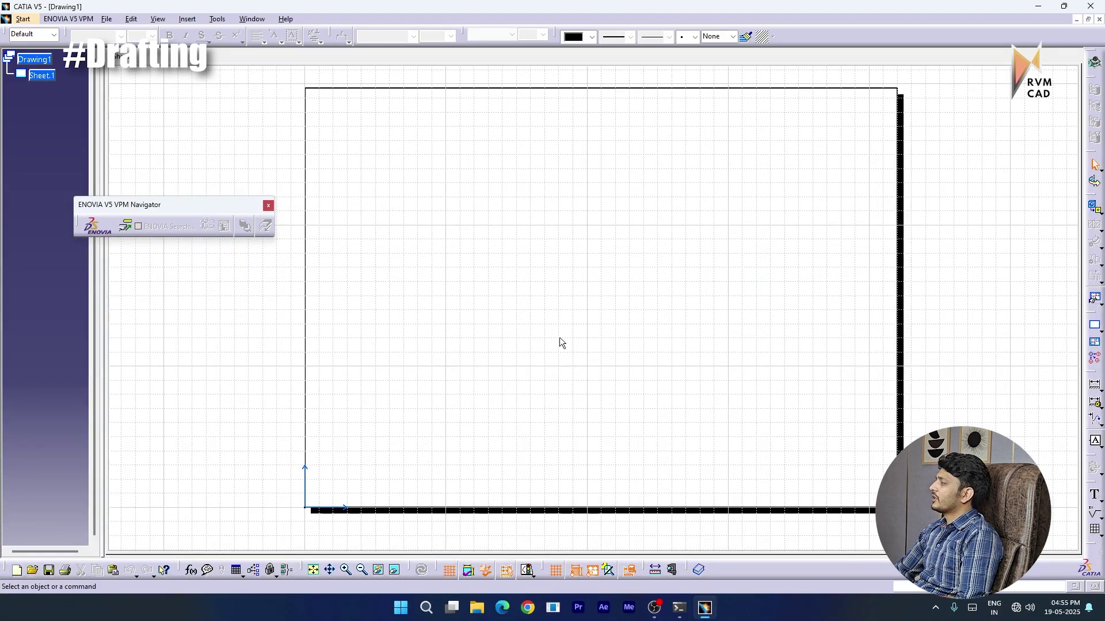
{"action": "mouse_move", "coordinate": [560, 329]}
{"action": "middle_mouse_down"}
{"action": "mouse_move", "coordinate": [551, 346]}
{"action": "mouse_move", "coordinate": [483, 358]}
{"action": "middle_mouse_up"}
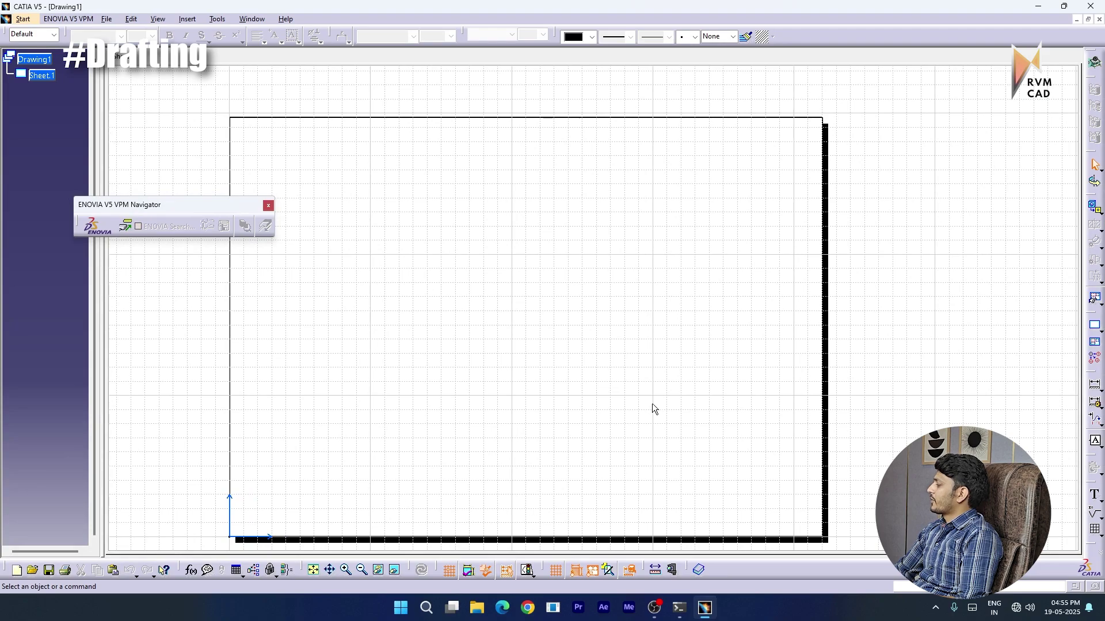
{"action": "middle_click_drag", "start_coordinate": [492, 454], "coordinate": [538, 427]}
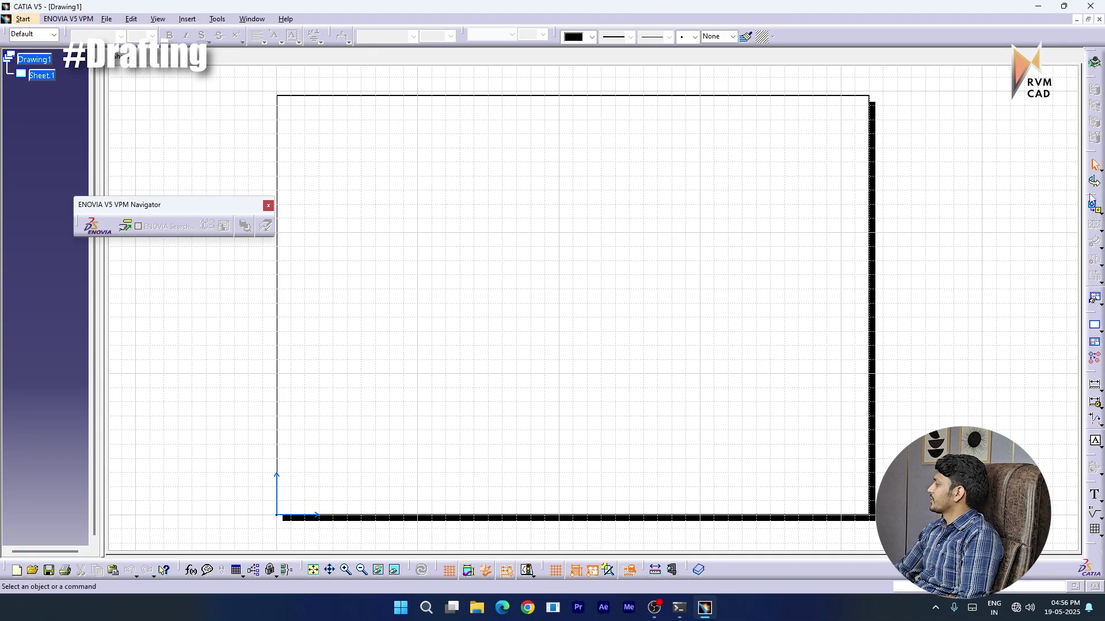
{"action": "left_click_drag", "start_coordinate": [1093, 195], "coordinate": [937, 172]}
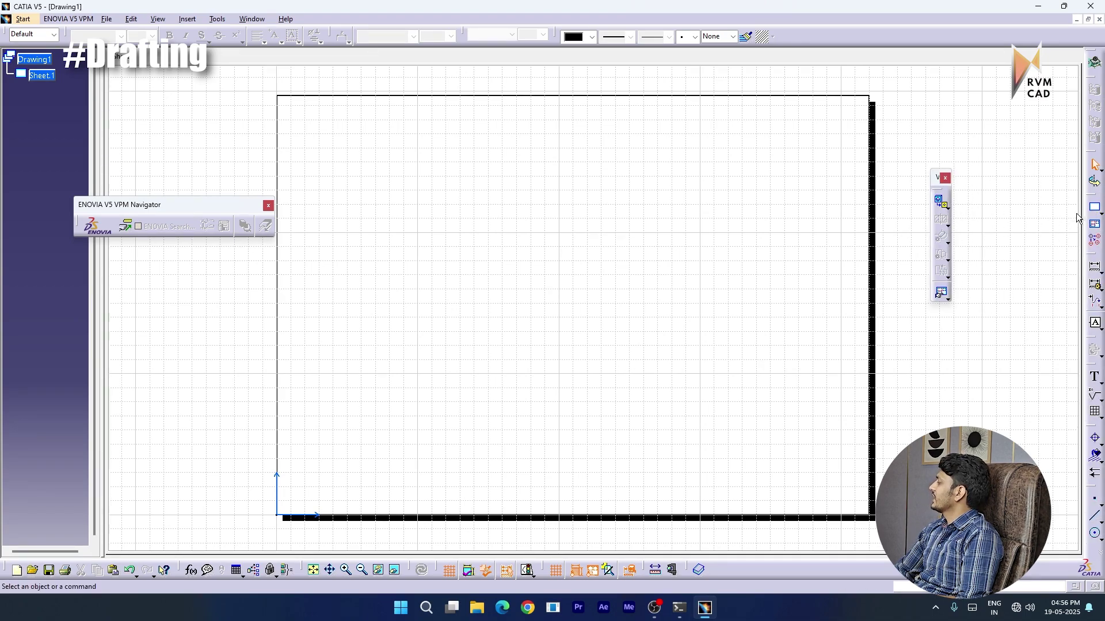
{"action": "left_click_drag", "start_coordinate": [1085, 199], "coordinate": [950, 367]}
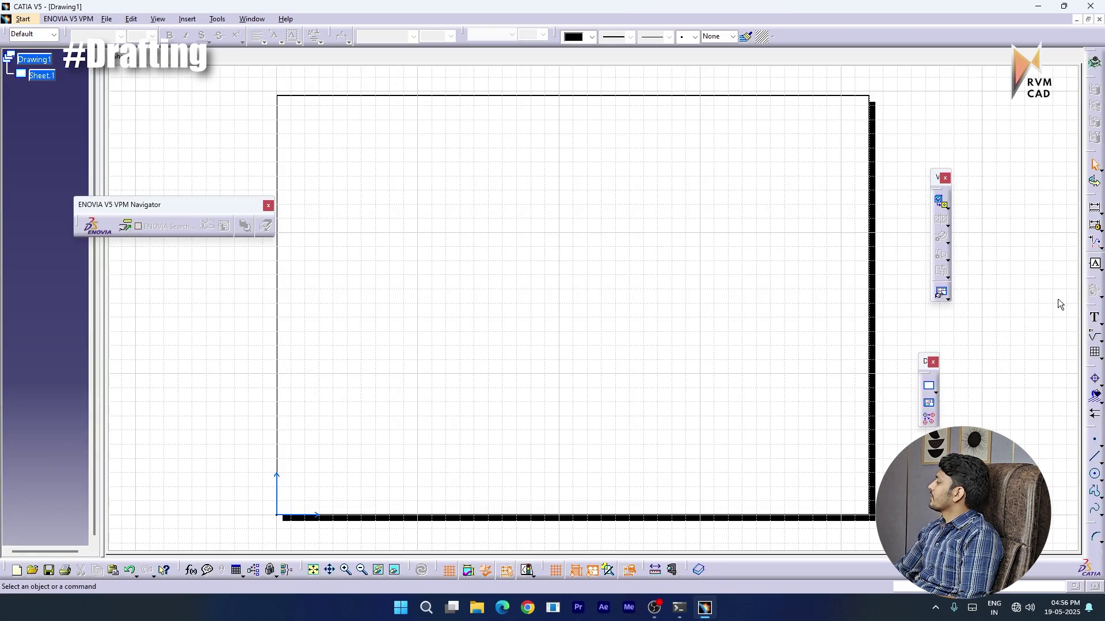
{"action": "left_click_drag", "start_coordinate": [1087, 220], "coordinate": [1013, 345]}
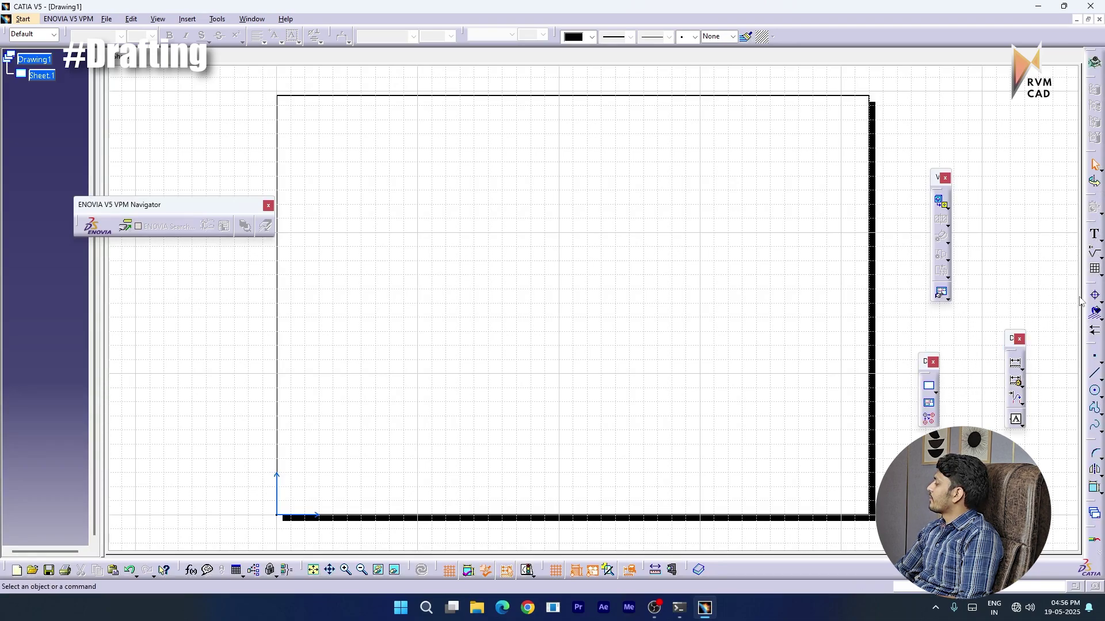
{"action": "left_click_drag", "start_coordinate": [1094, 232], "coordinate": [1004, 190]}
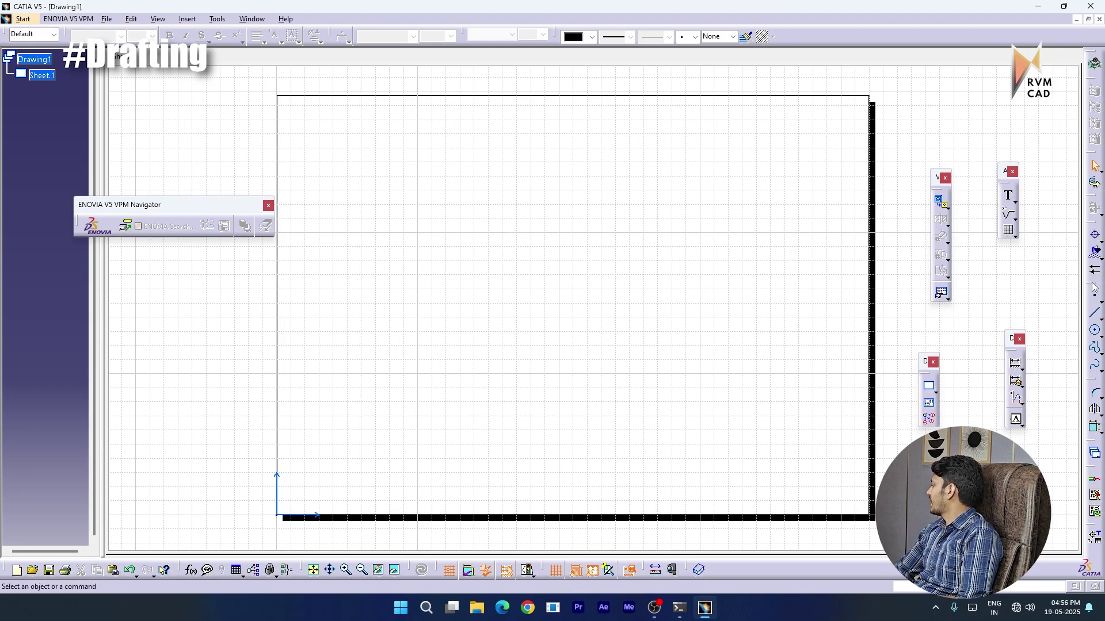
{"action": "left_click_drag", "start_coordinate": [1092, 283], "coordinate": [985, 429]}
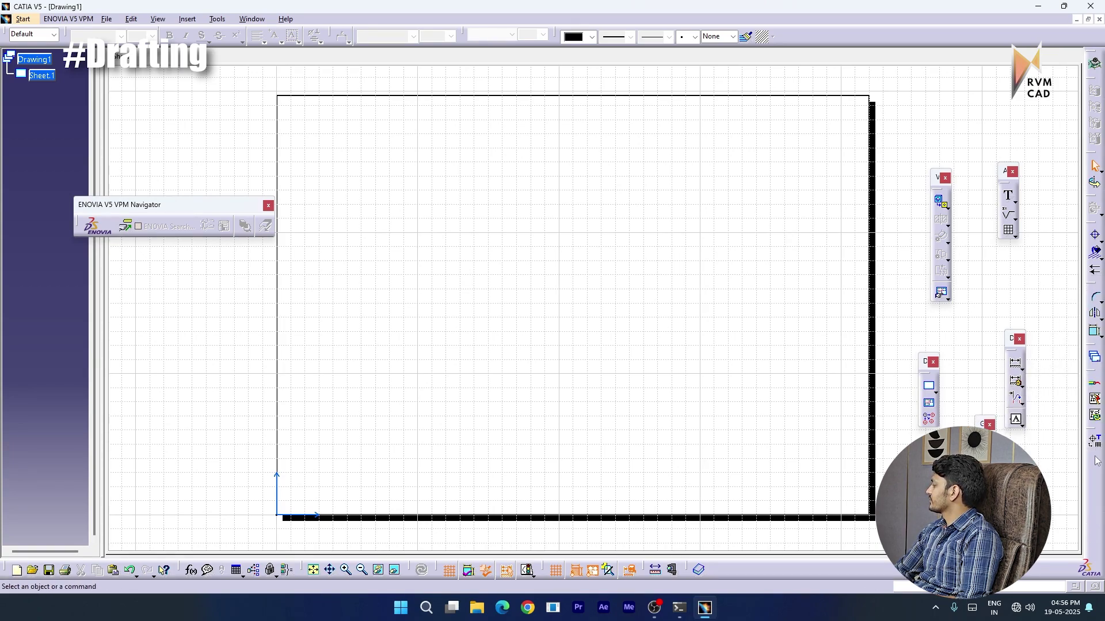
Create a front view of PISTON T.STEP from its yz plane in the sheet's lower-left area and shift its label slightly left
{"action": "left_click", "coordinate": [940, 203]}
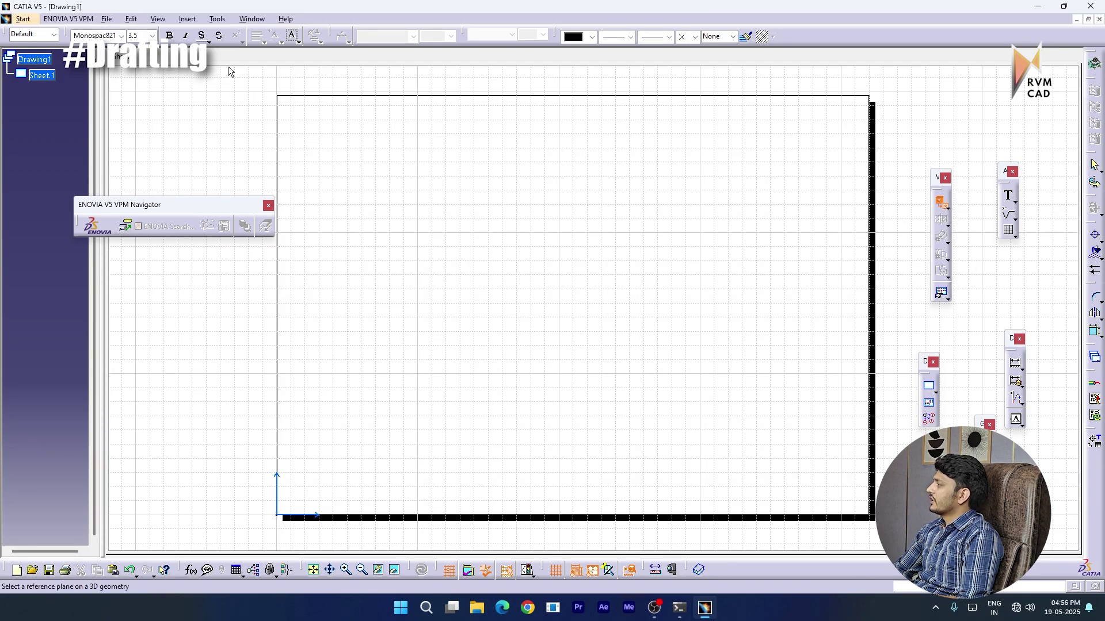
{"action": "left_click", "coordinate": [252, 19]}
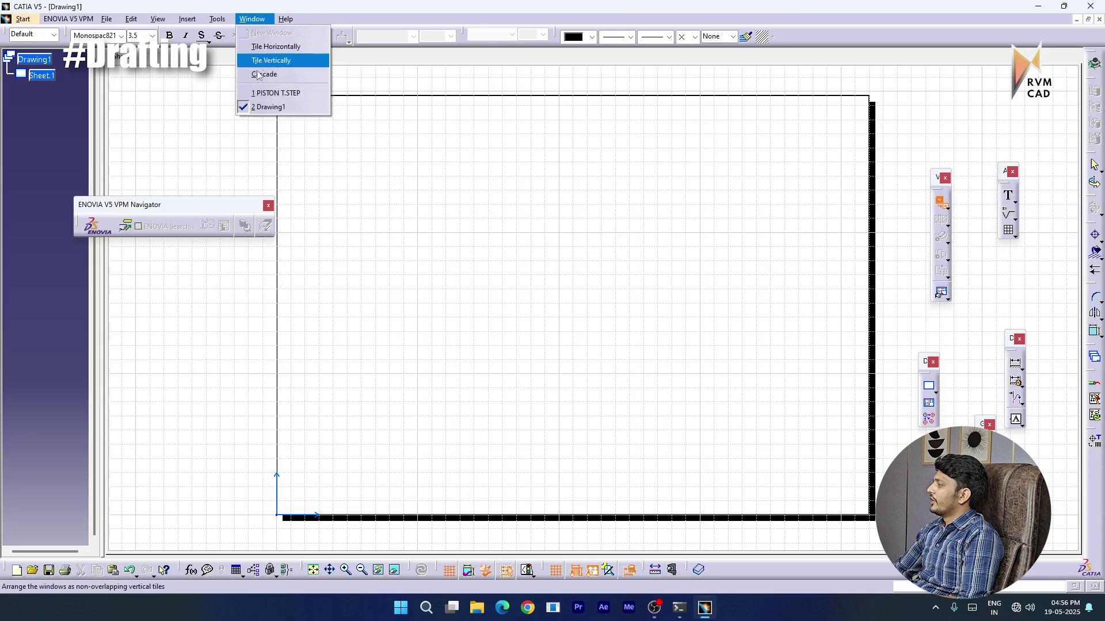
{"action": "left_click", "coordinate": [275, 94]}
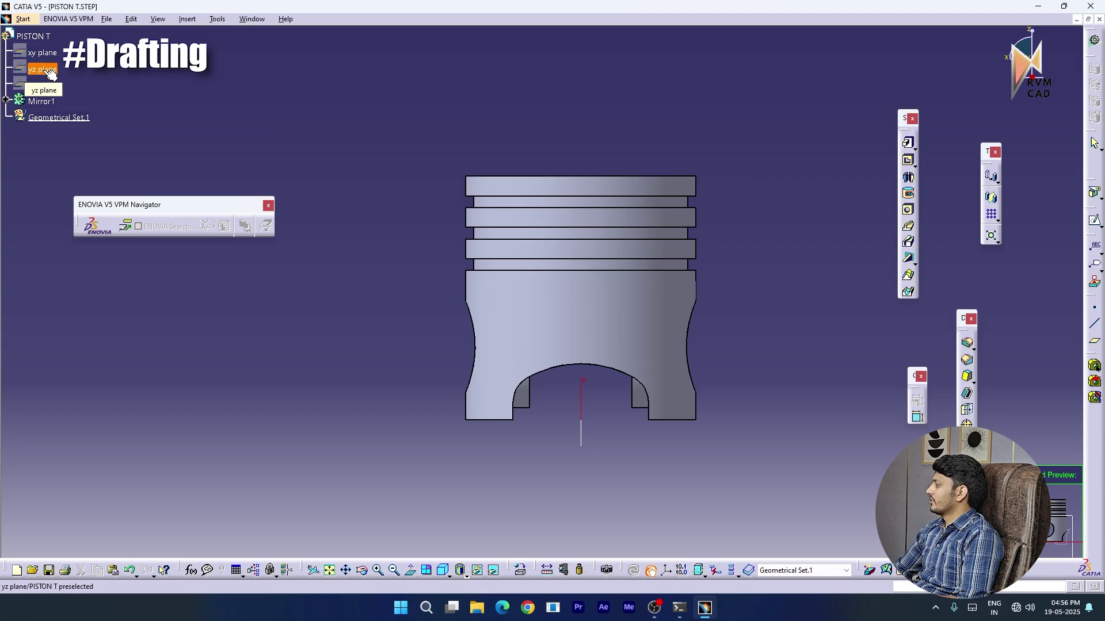
{"action": "left_click", "coordinate": [49, 70]}
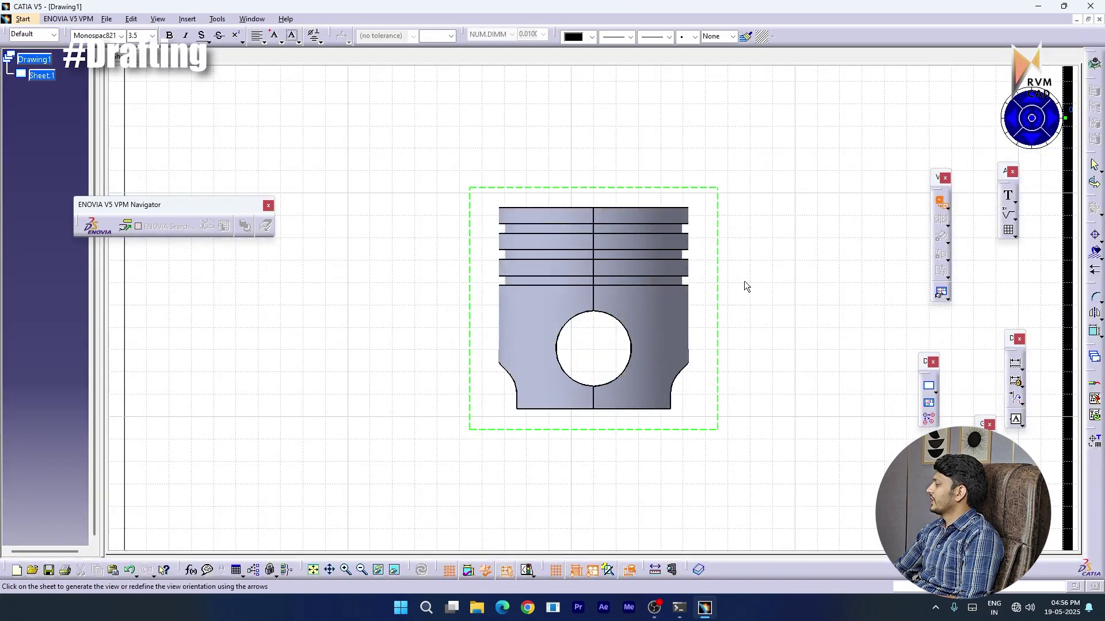
{"action": "middle_click_drag", "start_coordinate": [773, 302], "coordinate": [755, 349], "text": "ctrl"}
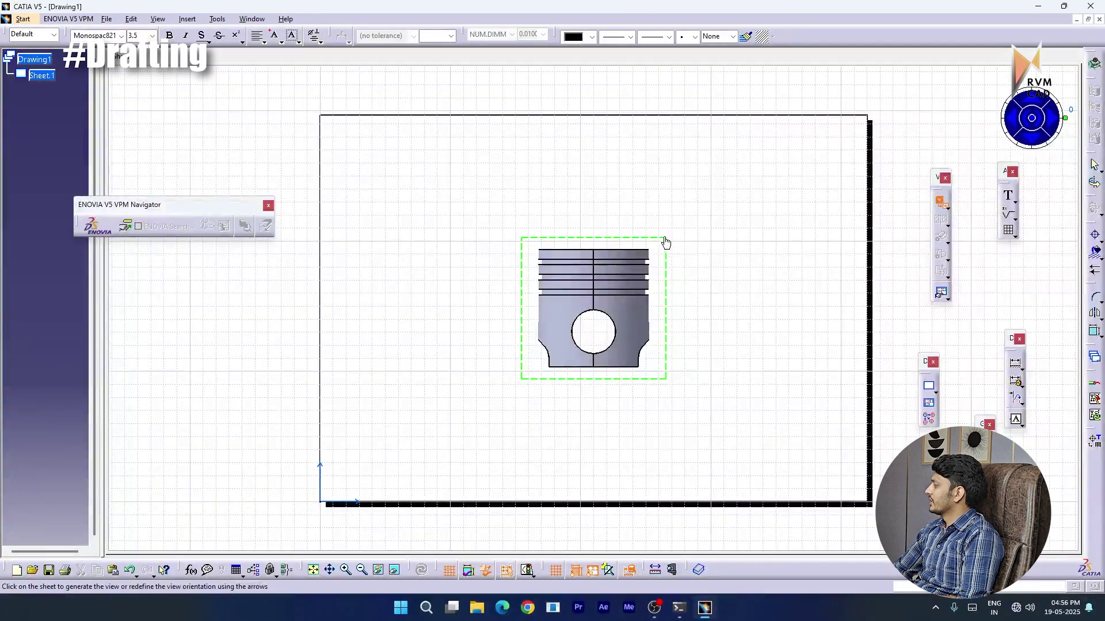
{"action": "left_click_drag", "start_coordinate": [665, 242], "coordinate": [518, 308]}
{"action": "left_click", "coordinate": [682, 342]}
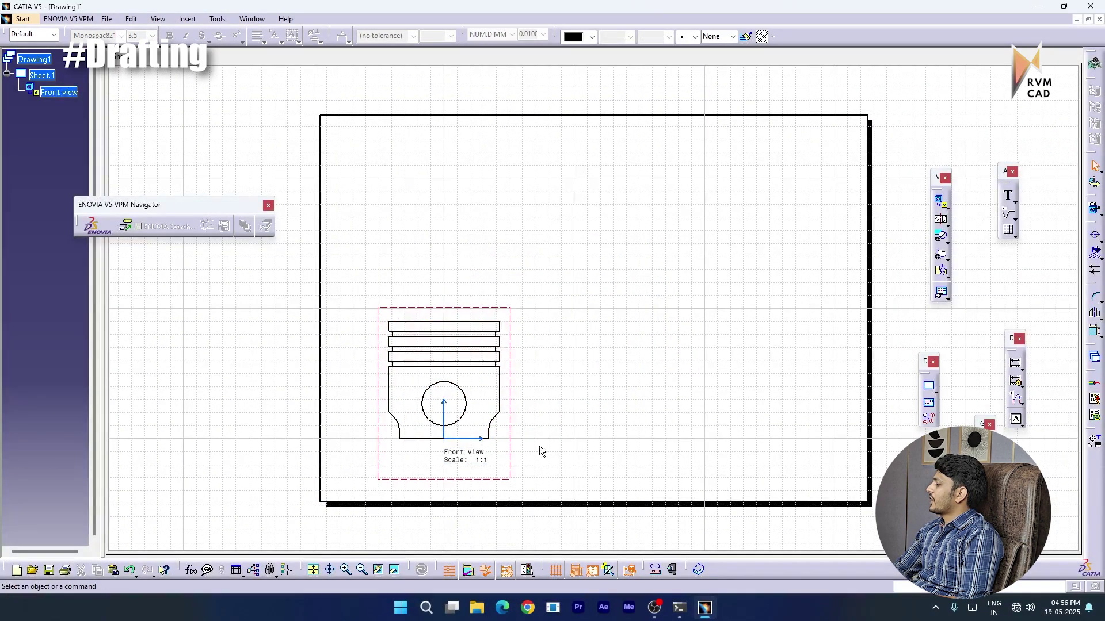
{"action": "left_click_drag", "start_coordinate": [449, 456], "coordinate": [436, 460]}
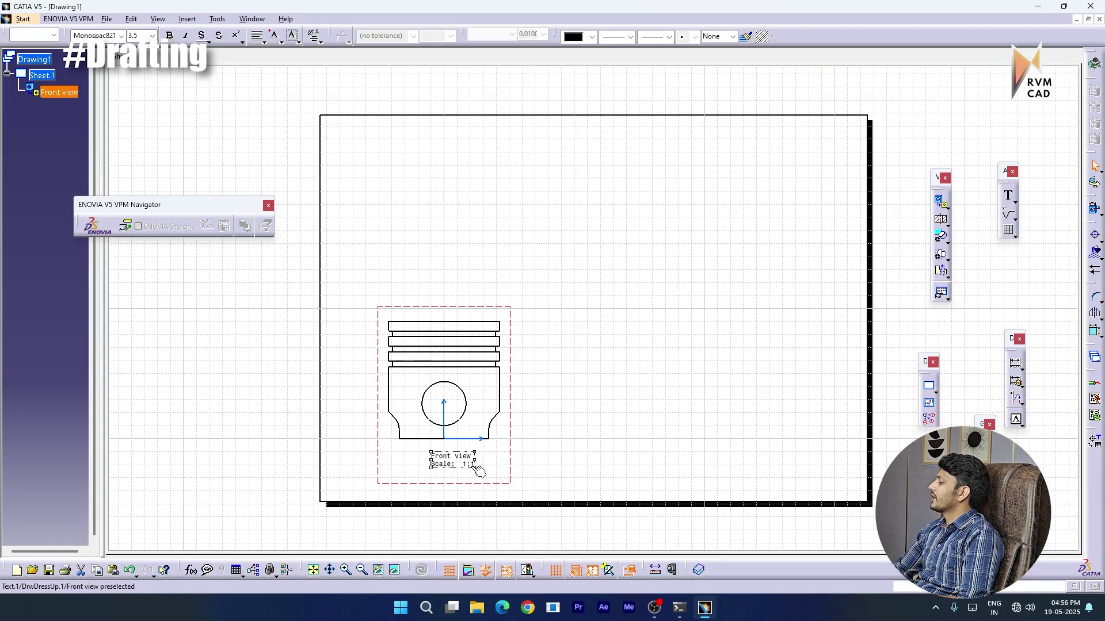
{"action": "left_click", "coordinate": [563, 462]}
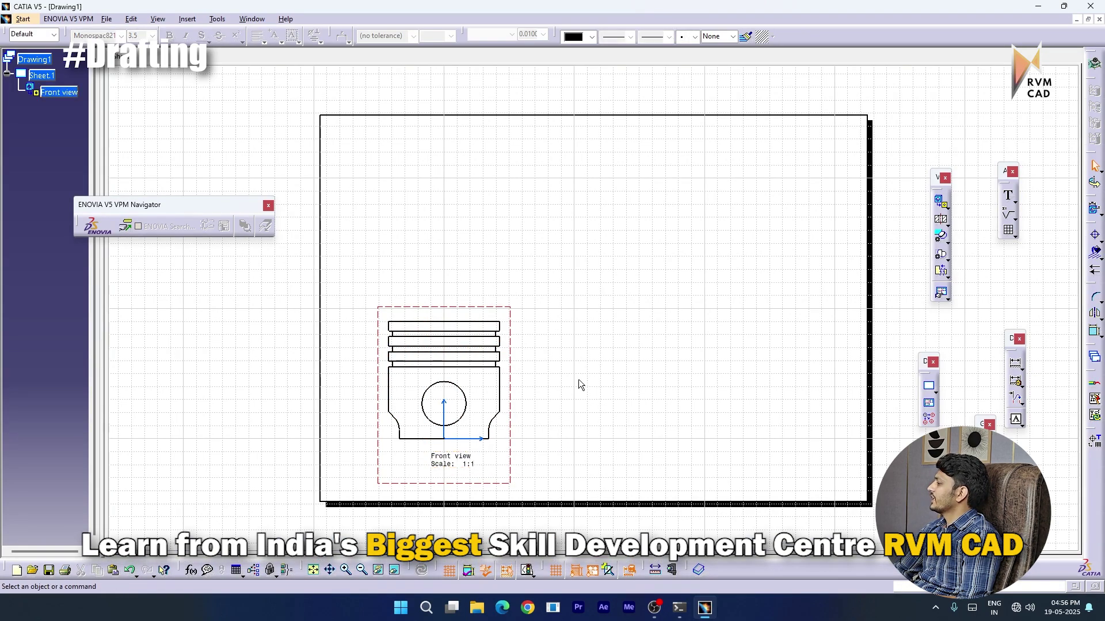
Project a bottom view above the front view and shift the labels of both views to the left
{"action": "left_click", "coordinate": [945, 206]}
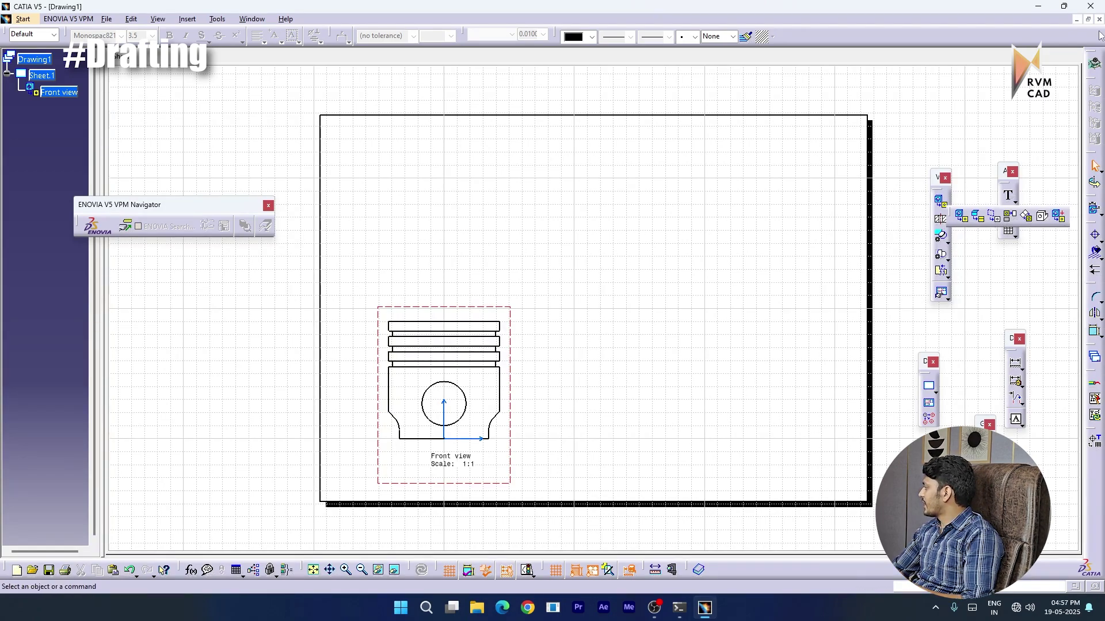
{"action": "left_click", "coordinate": [1011, 217]}
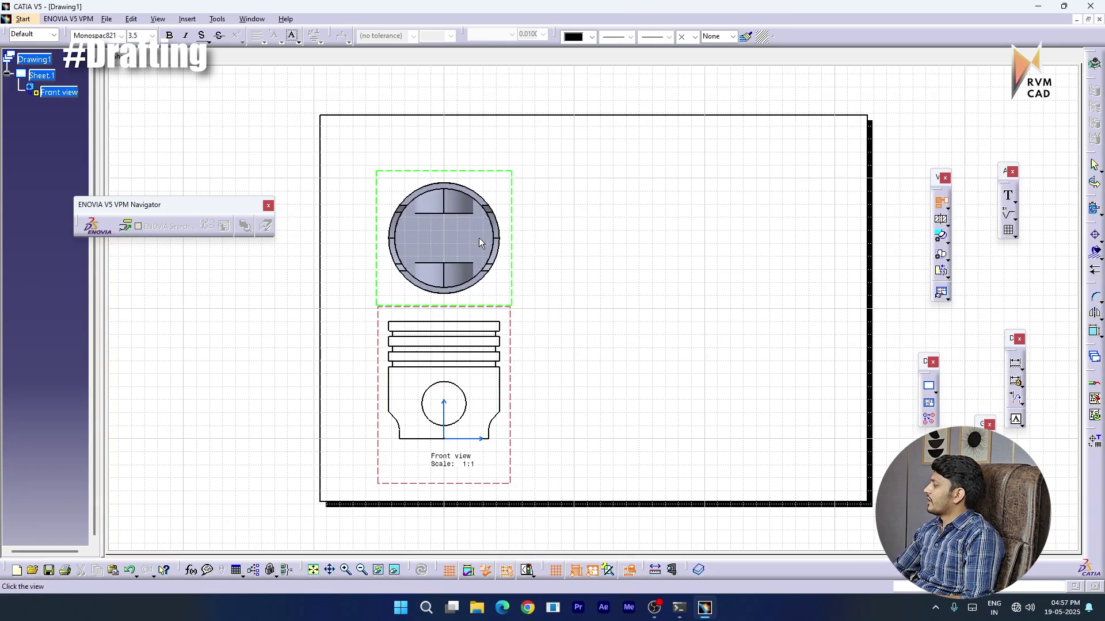
{"action": "left_click", "coordinate": [461, 206]}
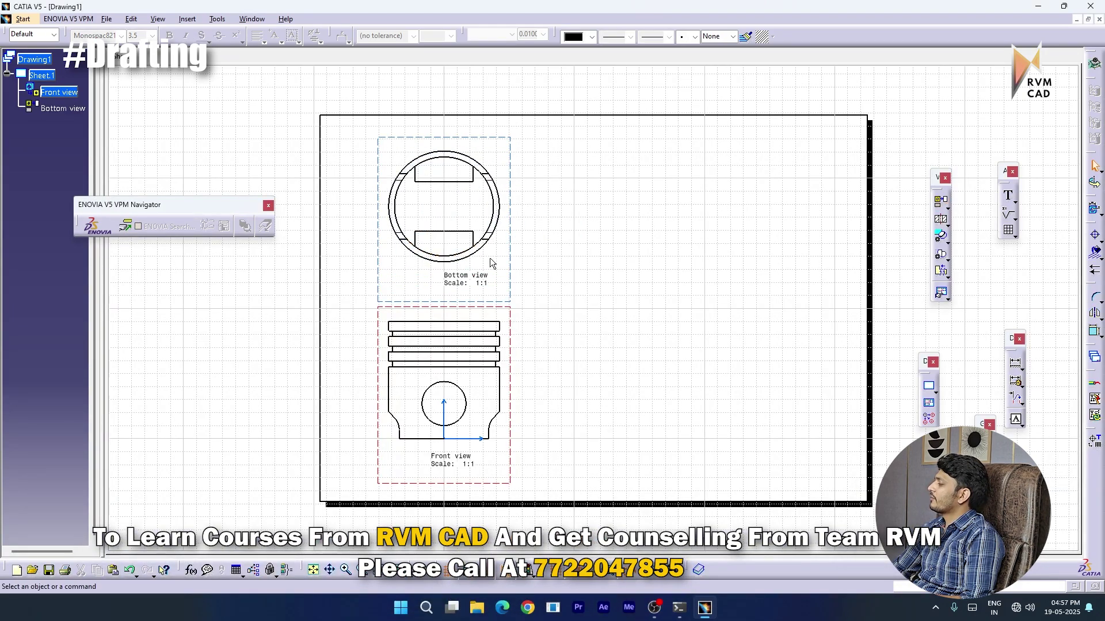
{"action": "left_click_drag", "start_coordinate": [463, 284], "coordinate": [410, 284]}
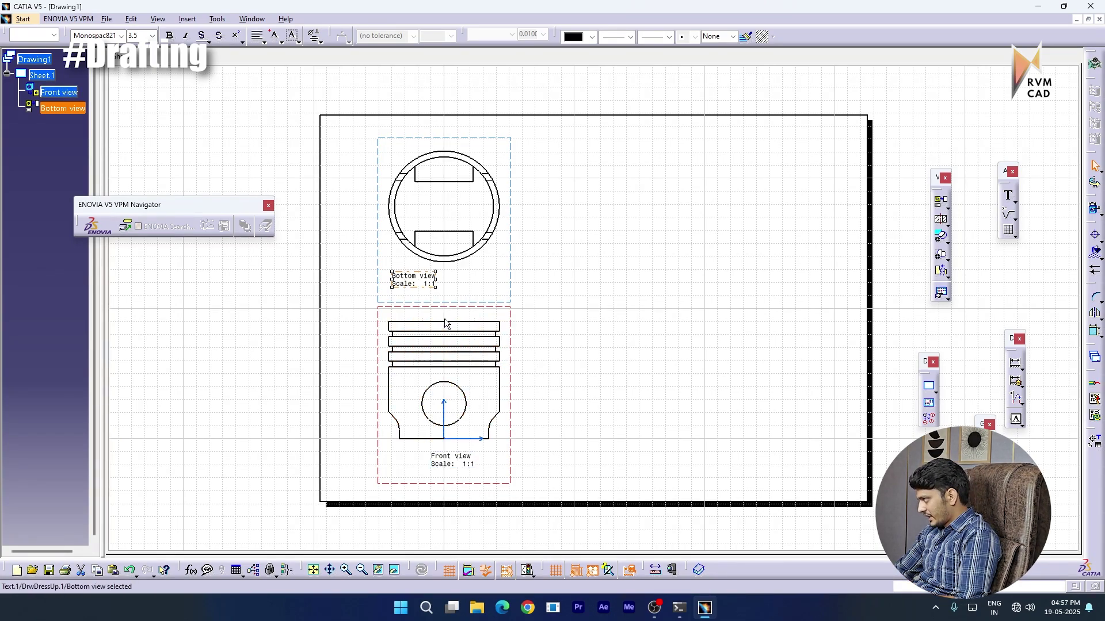
{"action": "left_click_drag", "start_coordinate": [458, 463], "coordinate": [406, 463]}
{"action": "left_click", "coordinate": [748, 379]}
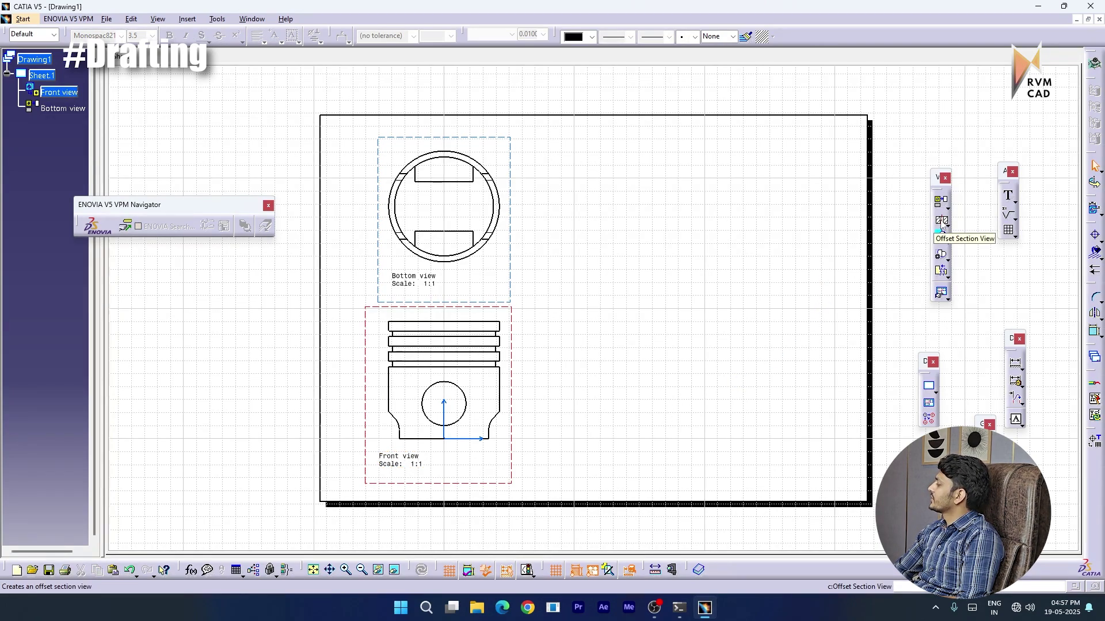
Create an offset section view A-A along the front view's vertical centre line, place it right of the front view, and shift its label left
{"action": "left_click", "coordinate": [942, 221]}
{"action": "scroll", "coordinate": [451, 402], "scroll_direction": "up", "scroll_amount": 3}
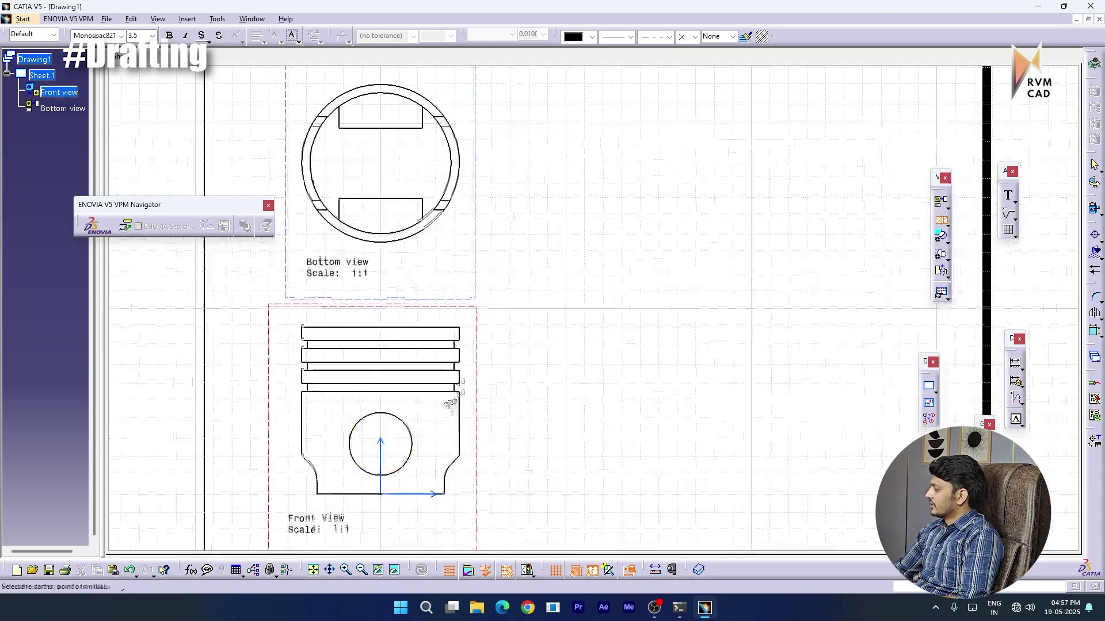
{"action": "scroll", "coordinate": [451, 402], "scroll_direction": "down", "scroll_amount": 2}
{"action": "scroll", "coordinate": [473, 244], "scroll_direction": "up", "scroll_amount": 2}
{"action": "left_click", "coordinate": [471, 237]}
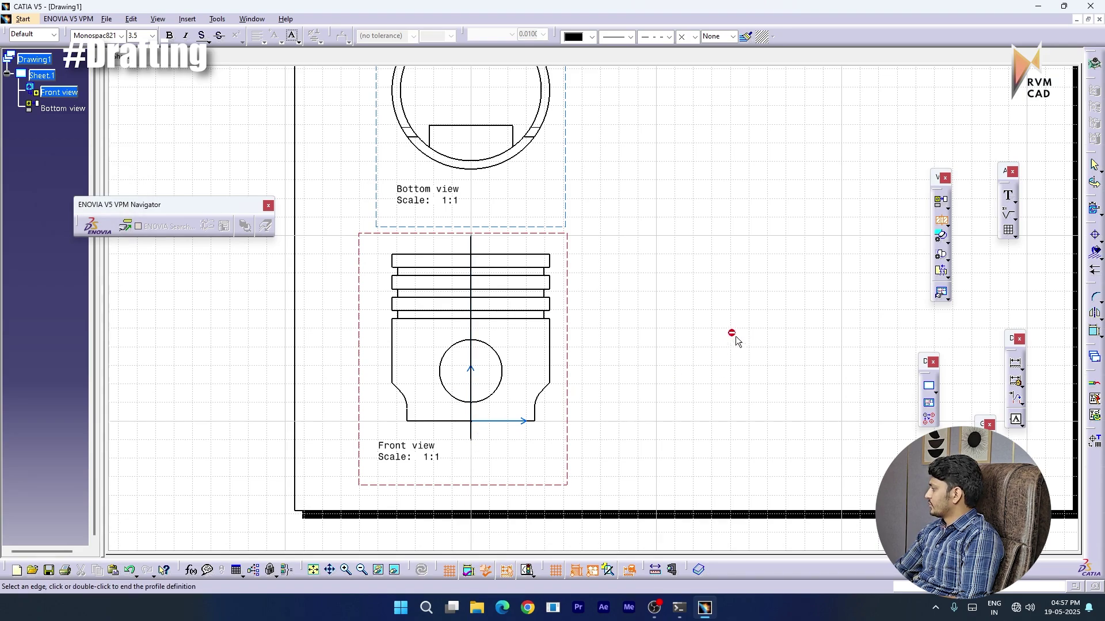
{"action": "double_click", "coordinate": [758, 316]}
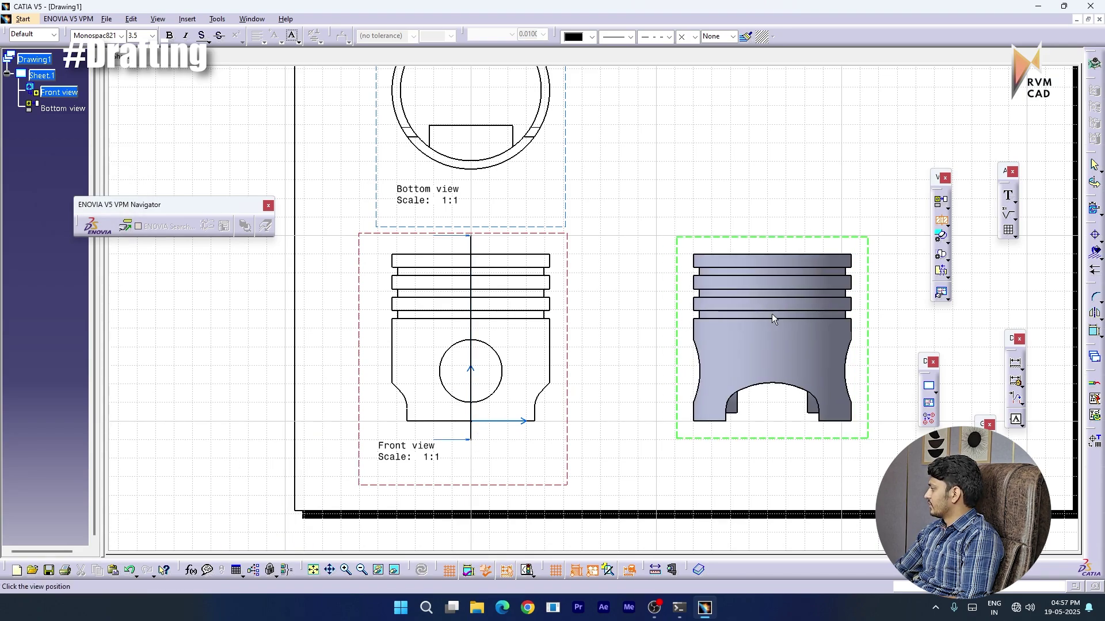
{"action": "left_click", "coordinate": [771, 313]}
{"action": "mouse_move", "coordinate": [606, 395]}
{"action": "middle_mouse_down"}
{"action": "mouse_move", "coordinate": [520, 345]}
{"action": "mouse_move", "coordinate": [525, 273]}
{"action": "middle_mouse_up"}
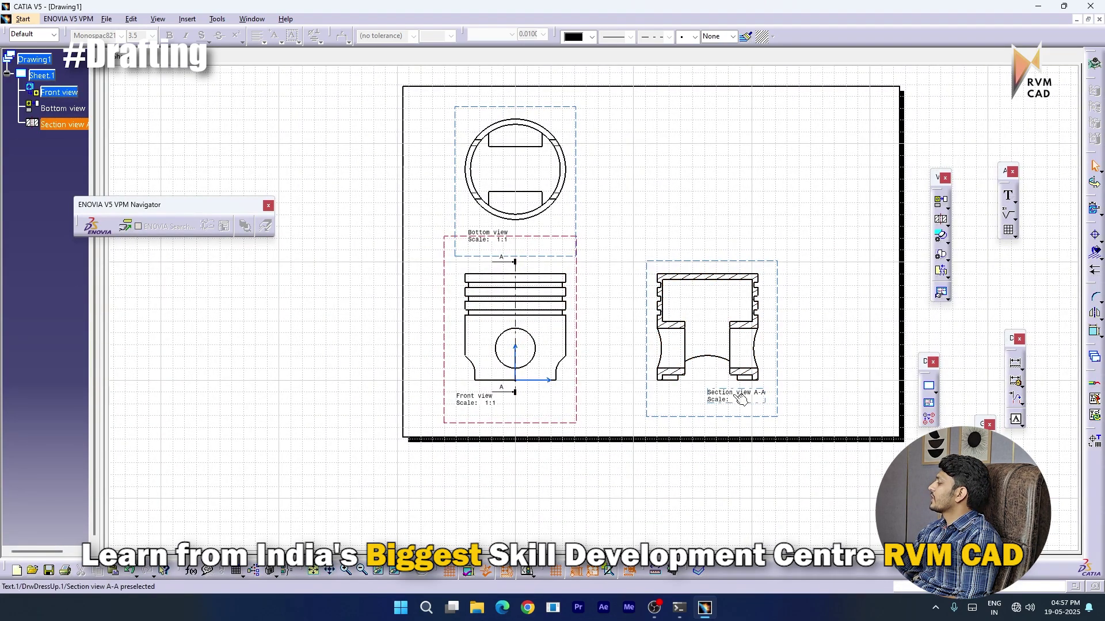
{"action": "left_click_drag", "start_coordinate": [729, 398], "coordinate": [705, 402]}
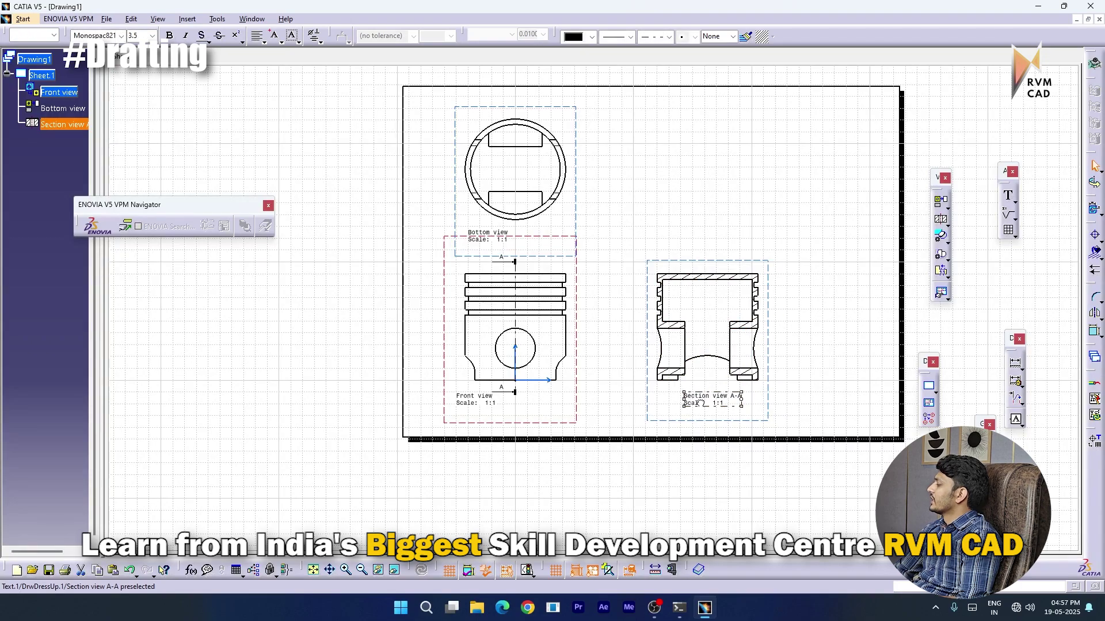
{"action": "left_click", "coordinate": [590, 398]}
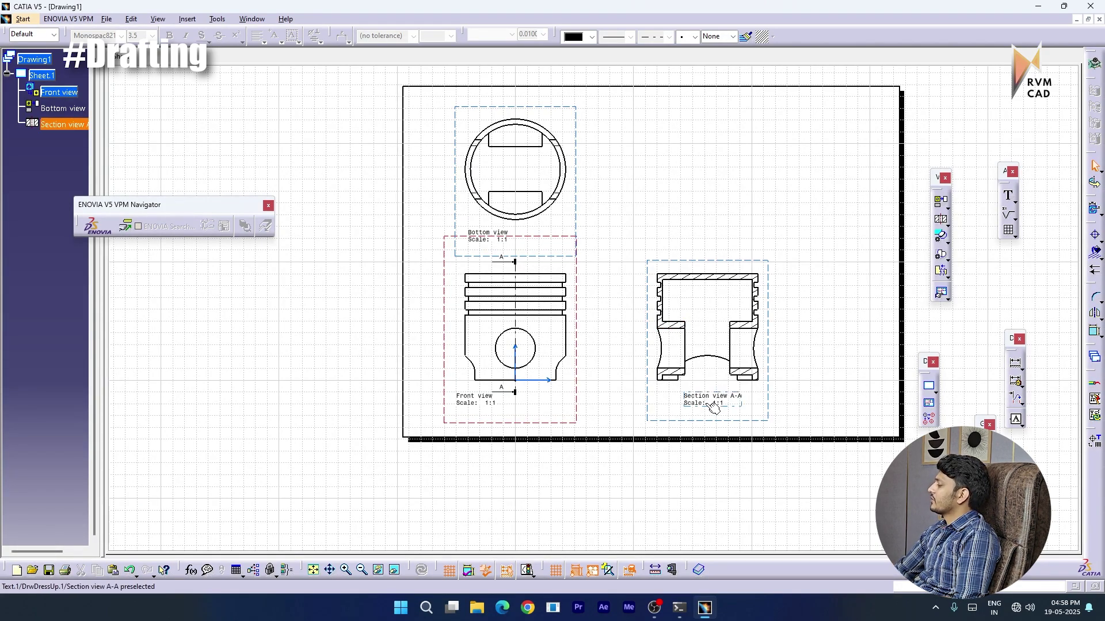
{"action": "mouse_move", "coordinate": [667, 360]}
{"action": "middle_mouse_down"}
{"action": "mouse_move", "coordinate": [614, 429]}
{"action": "mouse_move", "coordinate": [643, 444]}
{"action": "middle_mouse_up"}
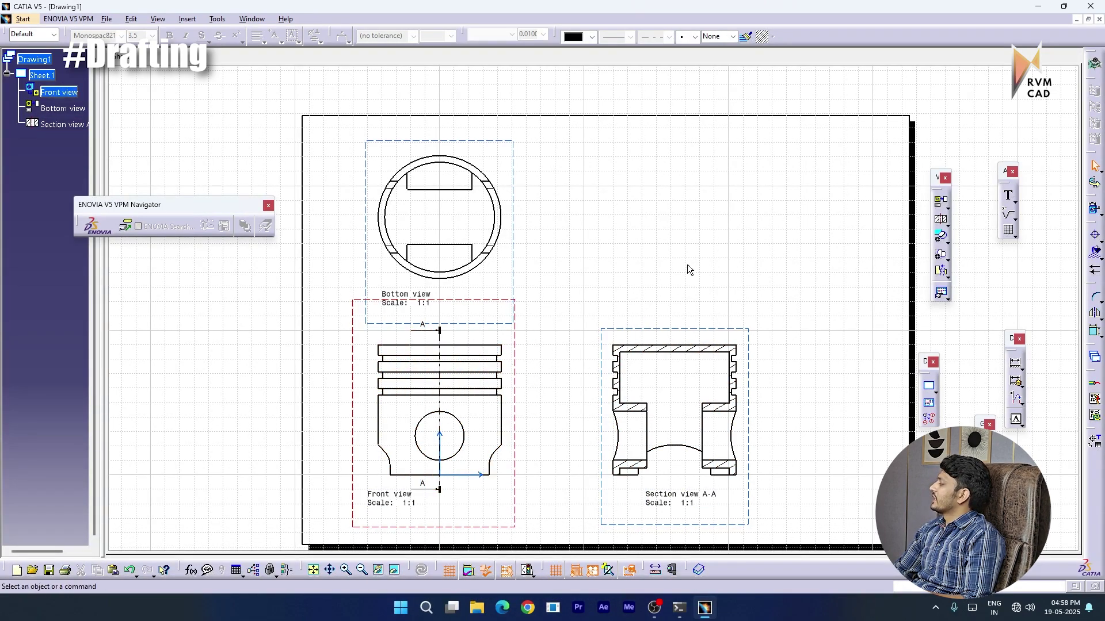
{"action": "left_click", "coordinate": [947, 207]}
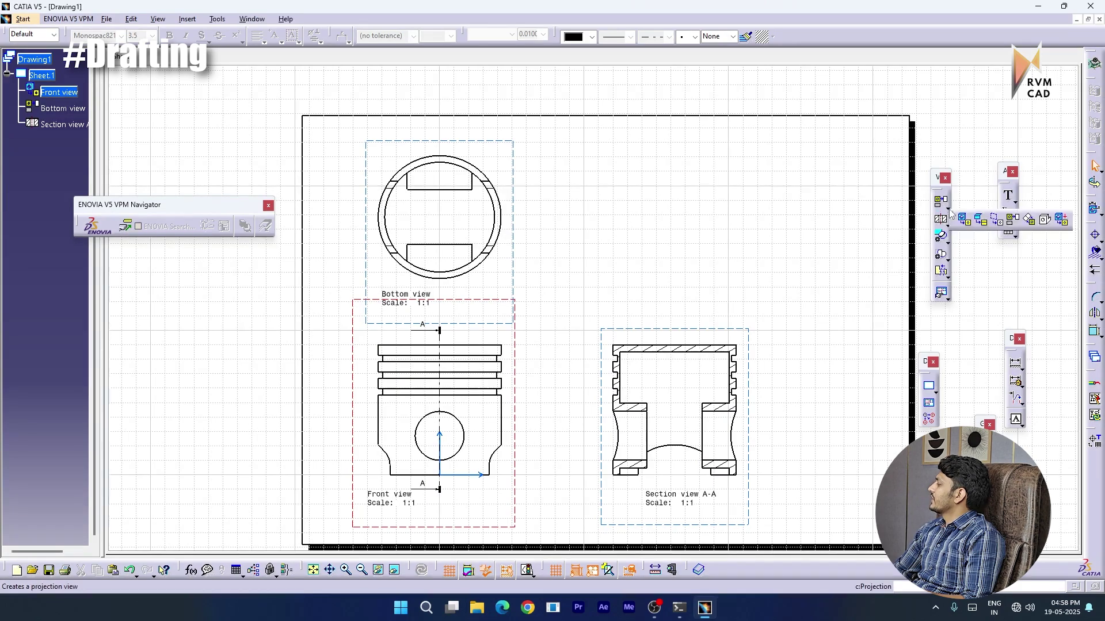
{"action": "left_click", "coordinate": [1045, 221]}
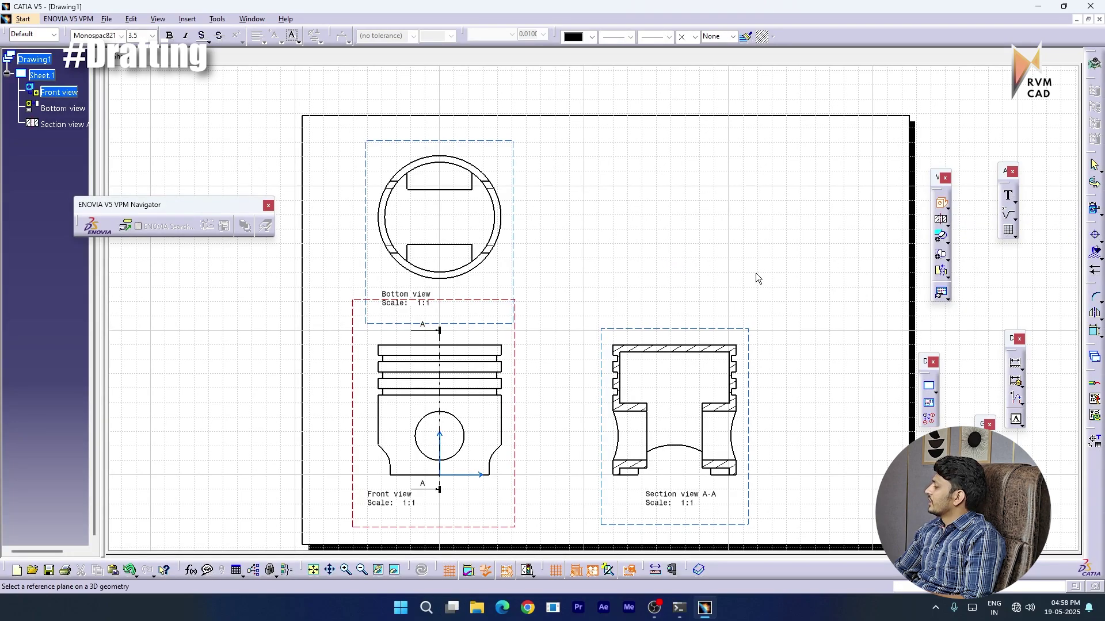
{"action": "left_click", "coordinate": [252, 19]}
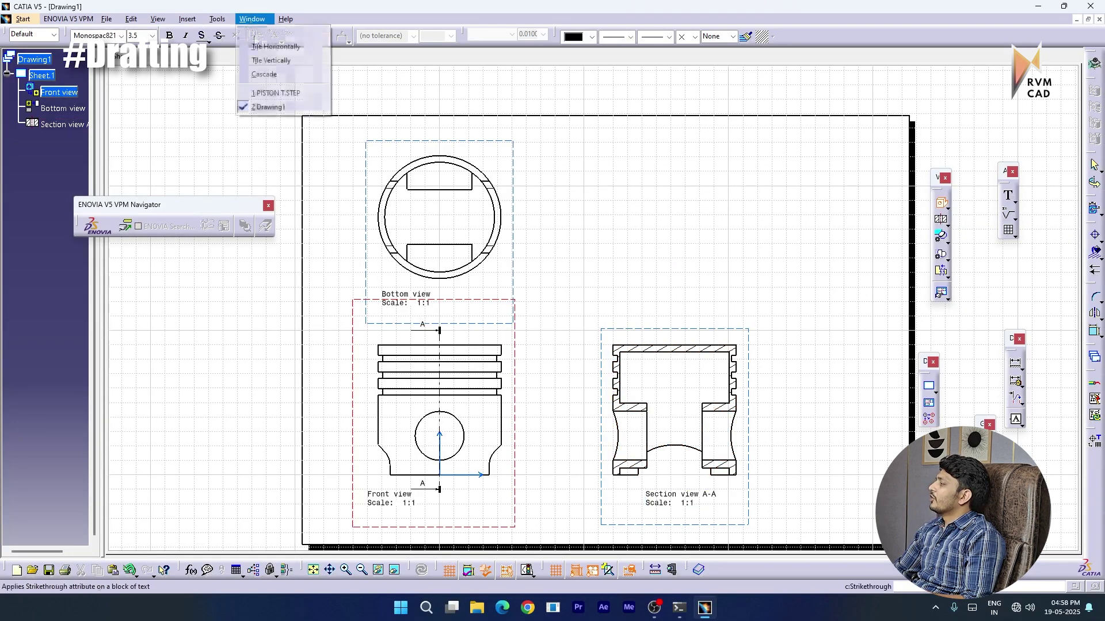
{"action": "left_click", "coordinate": [285, 96]}
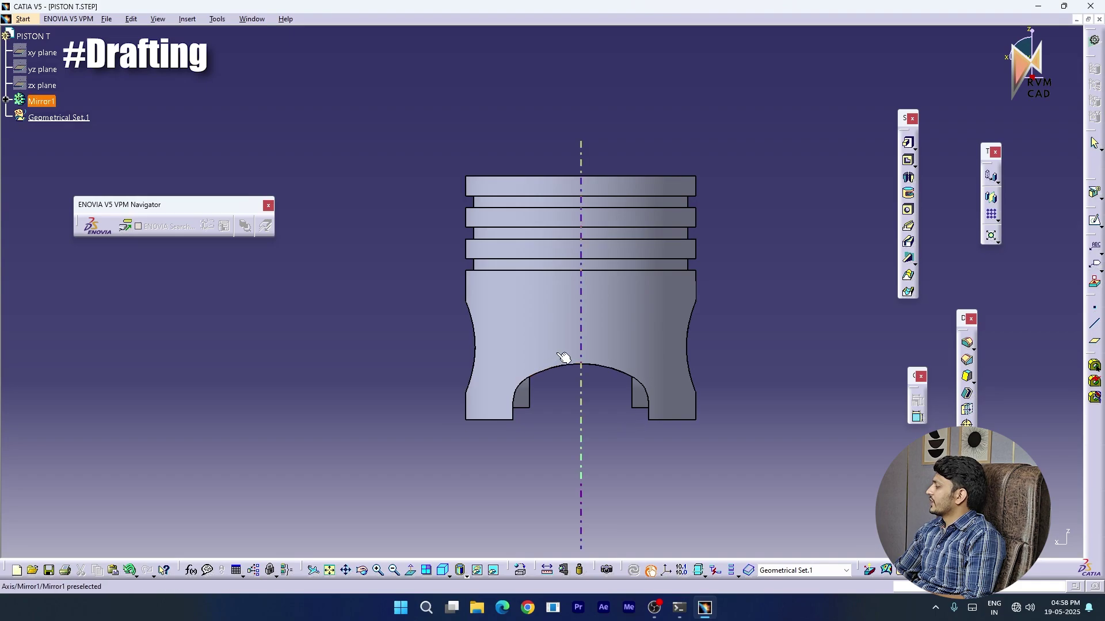
{"action": "left_click", "coordinate": [44, 78]}
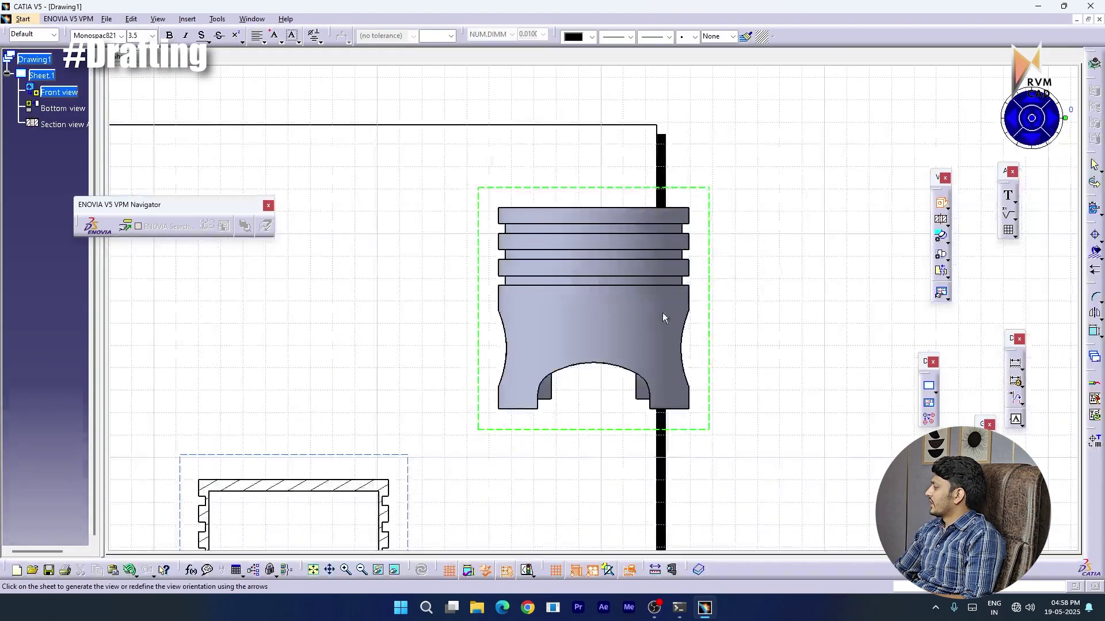
{"action": "key", "text": "Escape"}
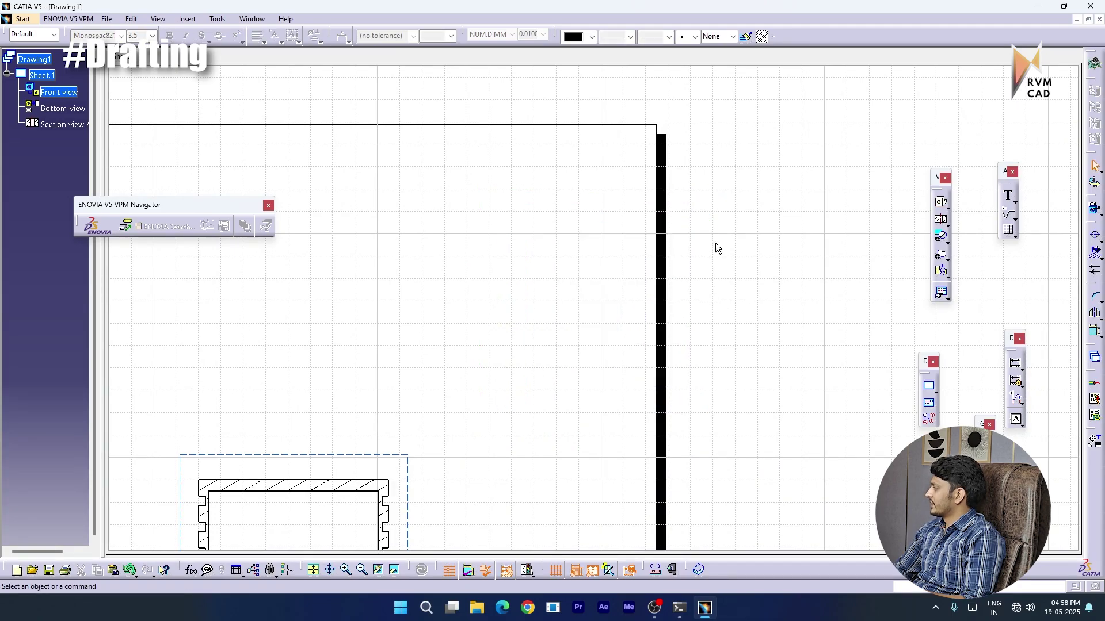
Create an isometric view of PISTON T.STEP from its standard isometric orientation and place it in the sheet's upper-right area
{"action": "mouse_move", "coordinate": [553, 291]}
{"action": "middle_mouse_down"}
{"action": "mouse_move", "coordinate": [608, 249]}
{"action": "mouse_move", "coordinate": [571, 322]}
{"action": "mouse_move", "coordinate": [572, 278]}
{"action": "middle_mouse_up"}
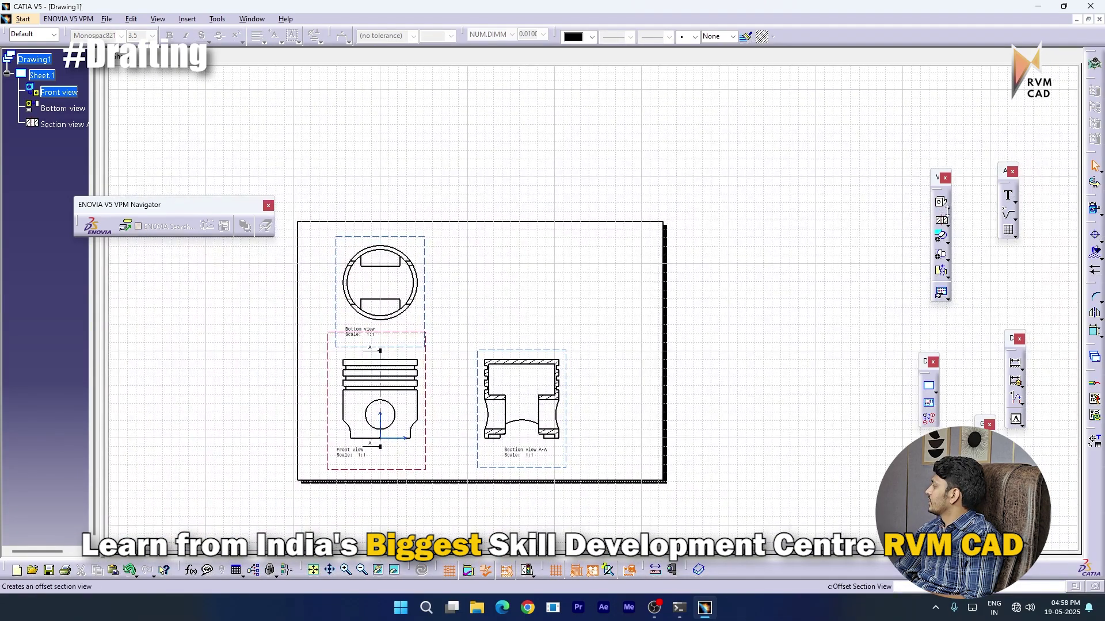
{"action": "left_click", "coordinate": [947, 222]}
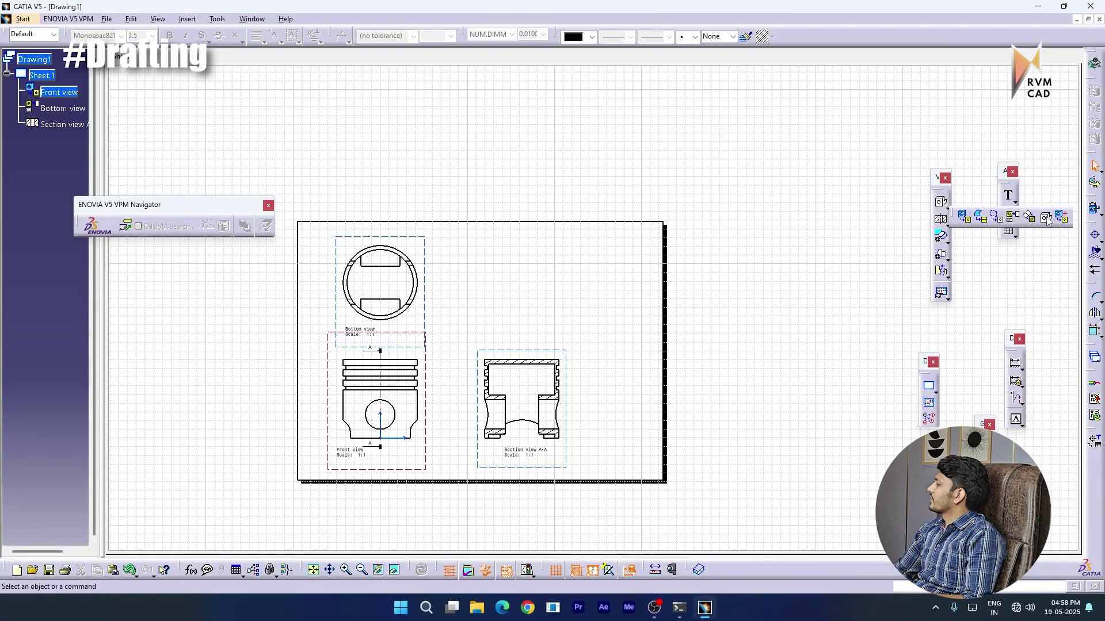
{"action": "left_click", "coordinate": [252, 18]}
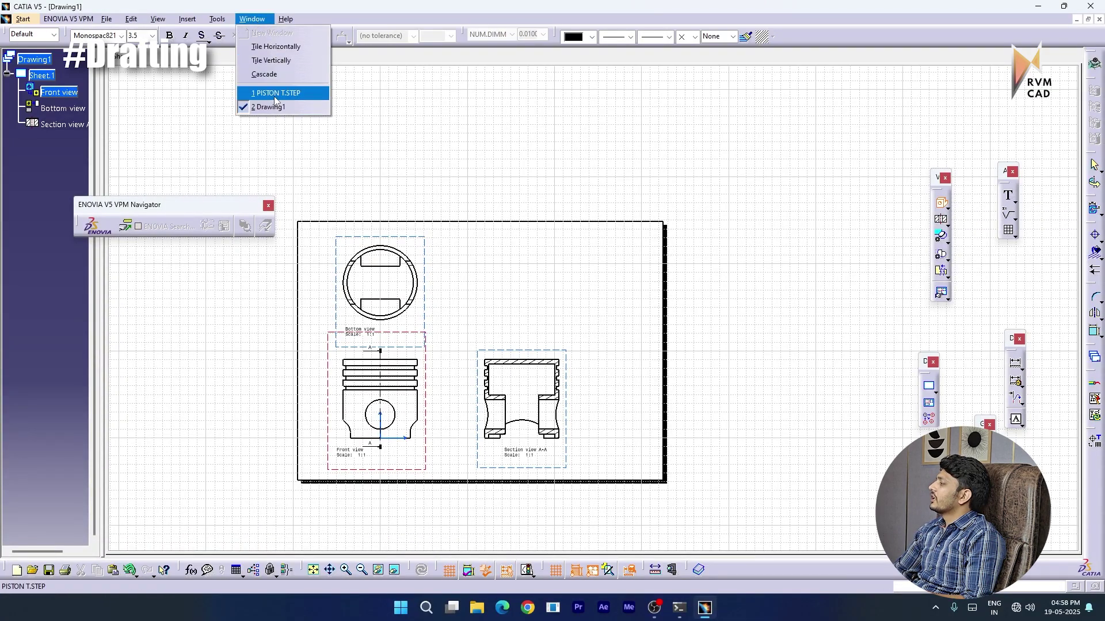
{"action": "left_click", "coordinate": [275, 93]}
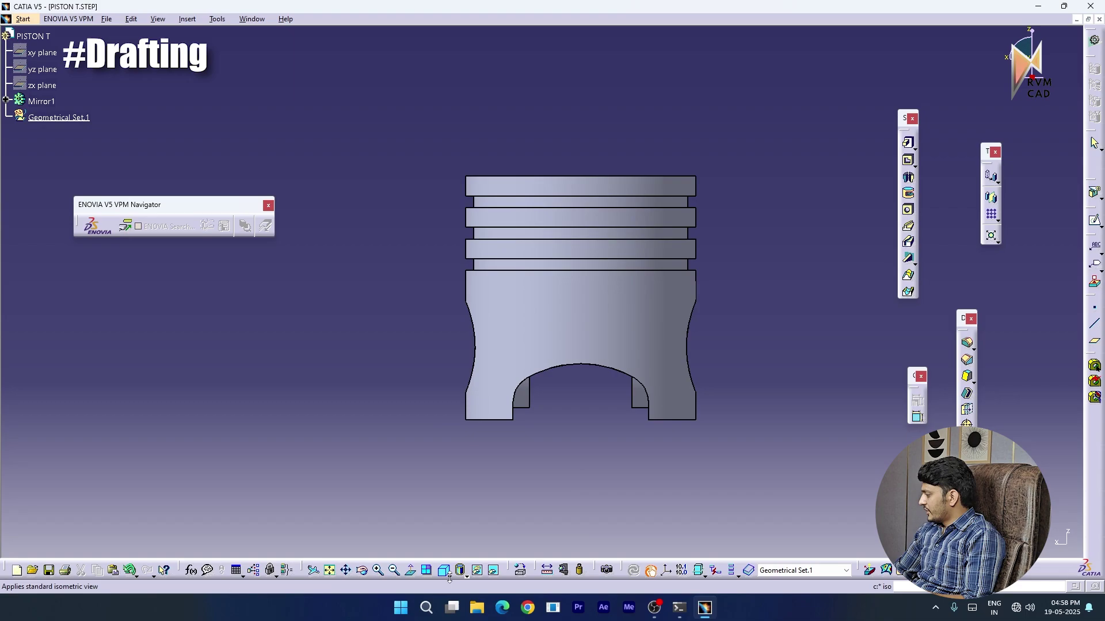
{"action": "left_click", "coordinate": [447, 577]}
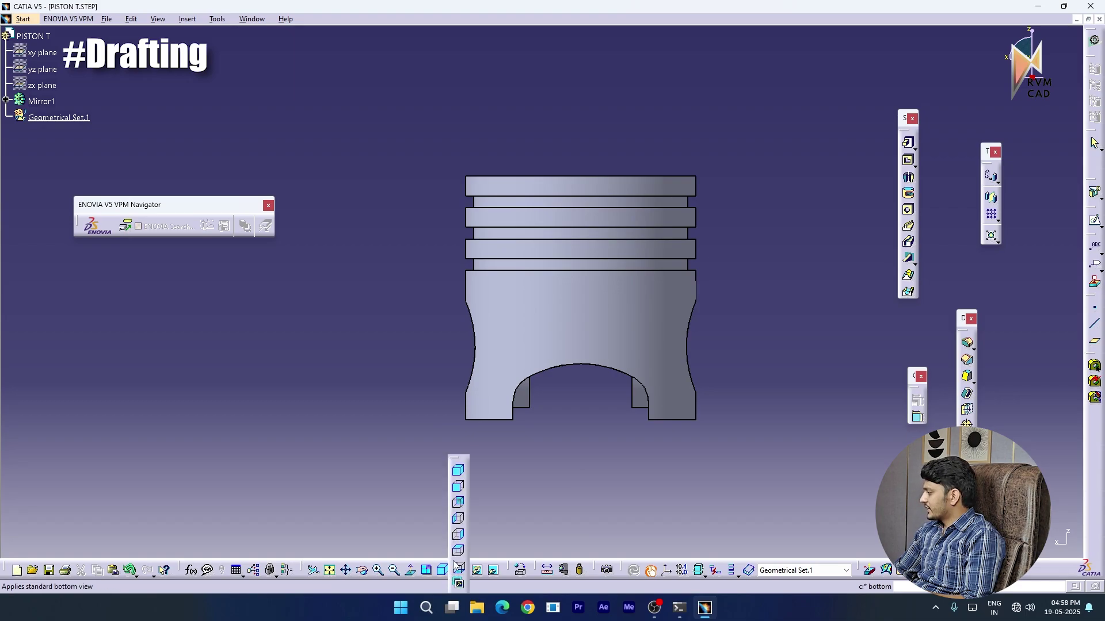
{"action": "left_click", "coordinate": [460, 475]}
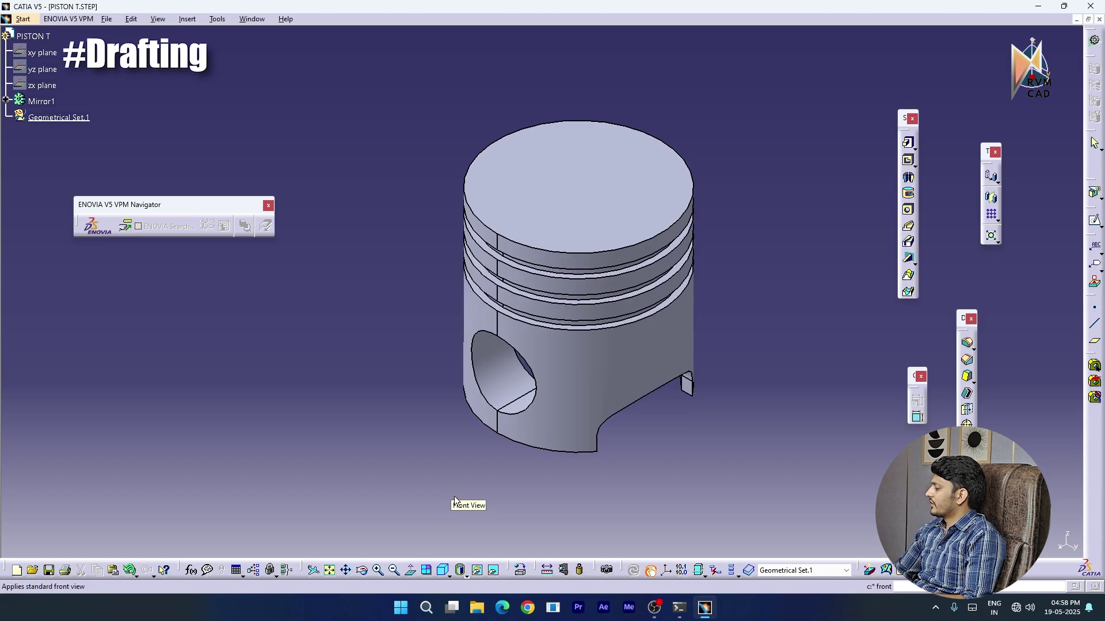
{"action": "left_click", "coordinate": [593, 365]}
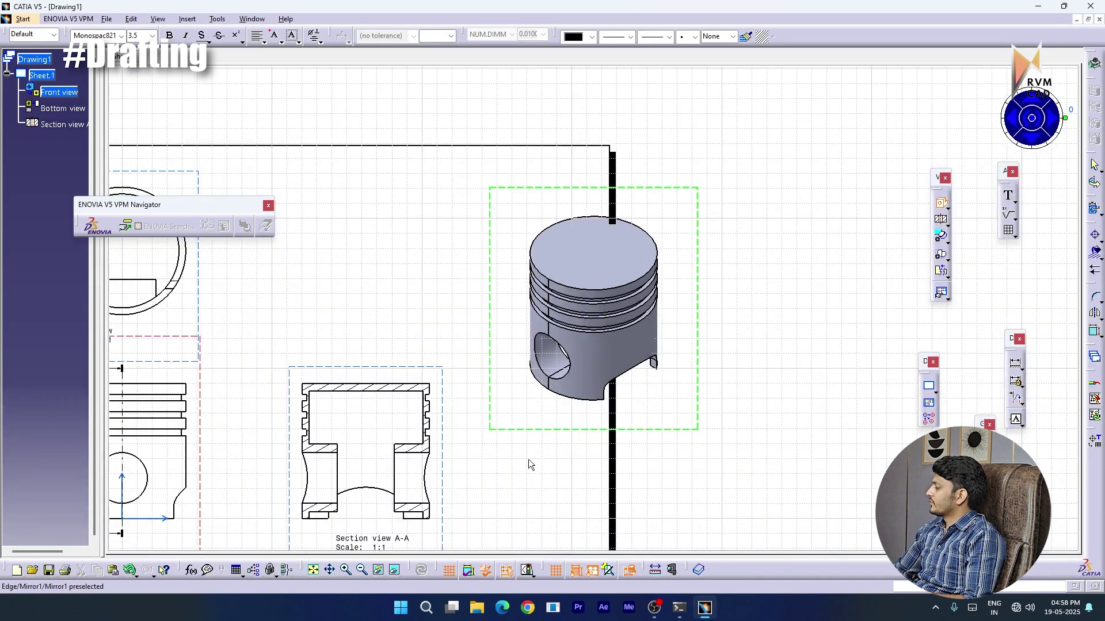
{"action": "middle_click_drag", "start_coordinate": [528, 460], "coordinate": [538, 467], "text": "ctrl"}
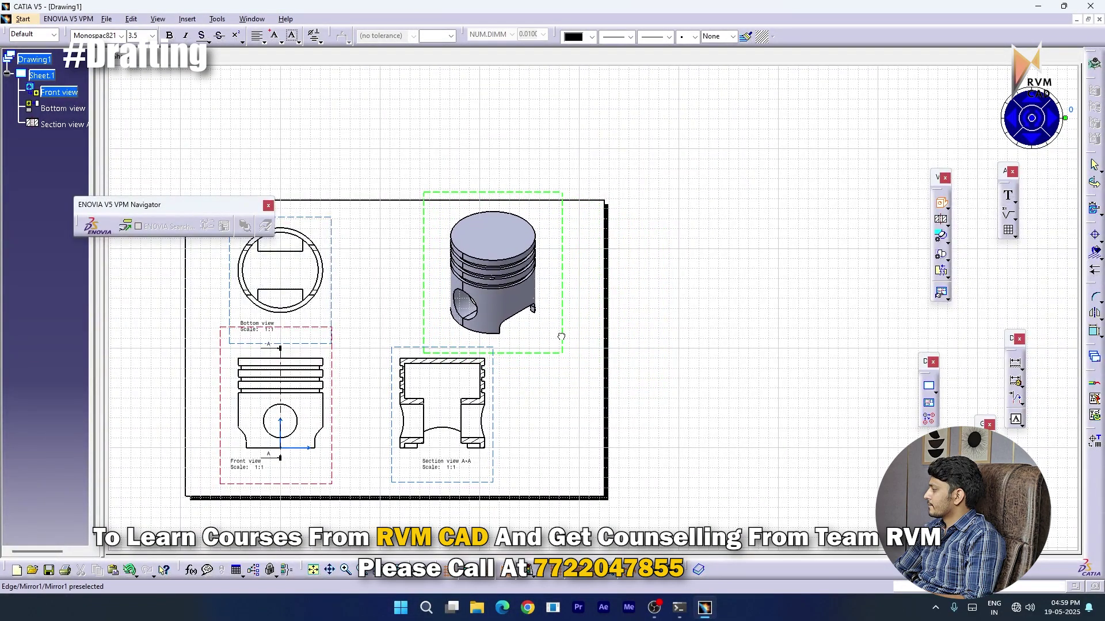
{"action": "left_click", "coordinate": [528, 430]}
{"action": "mouse_move", "coordinate": [327, 403]}
{"action": "middle_mouse_down"}
{"action": "mouse_move", "coordinate": [371, 410]}
{"action": "mouse_move", "coordinate": [358, 397]}
{"action": "mouse_move", "coordinate": [453, 385]}
{"action": "middle_mouse_up"}
{"action": "left_click_drag", "start_coordinate": [696, 327], "coordinate": [701, 318]}
{"action": "left_click", "coordinate": [431, 429]}
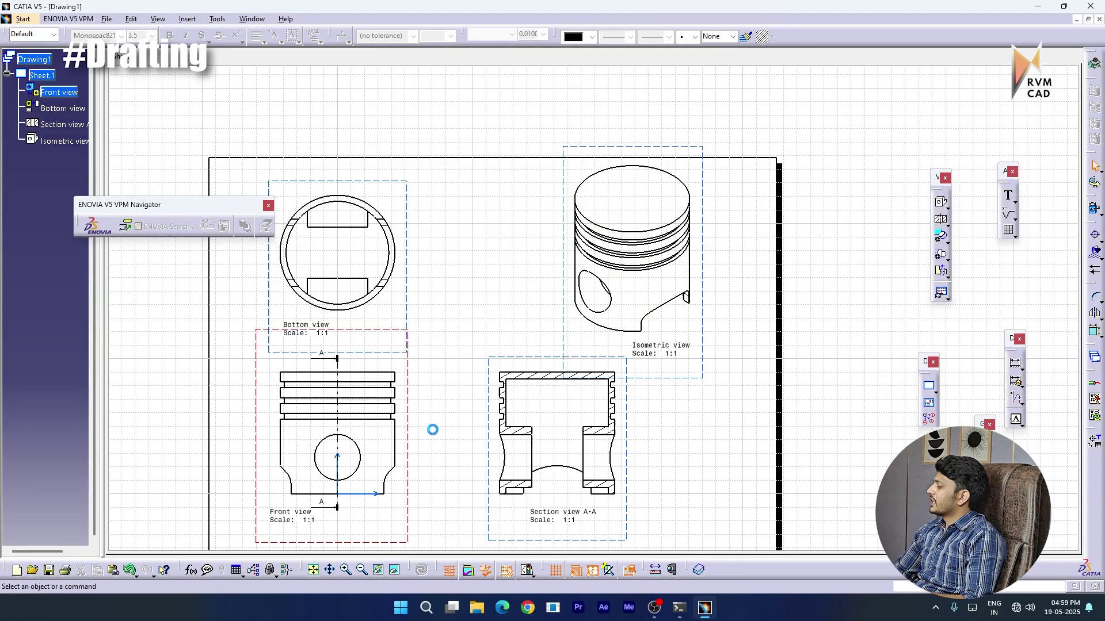
Turn on the display of hidden lines and centre lines in the front view's properties and apply the change
{"action": "mouse_move", "coordinate": [427, 424]}
{"action": "middle_mouse_down", "text": "ctrl"}
{"action": "mouse_move", "coordinate": [445, 446]}
{"action": "mouse_move", "coordinate": [461, 427]}
{"action": "mouse_move", "coordinate": [405, 395]}
{"action": "middle_mouse_up", "text": "ctrl"}
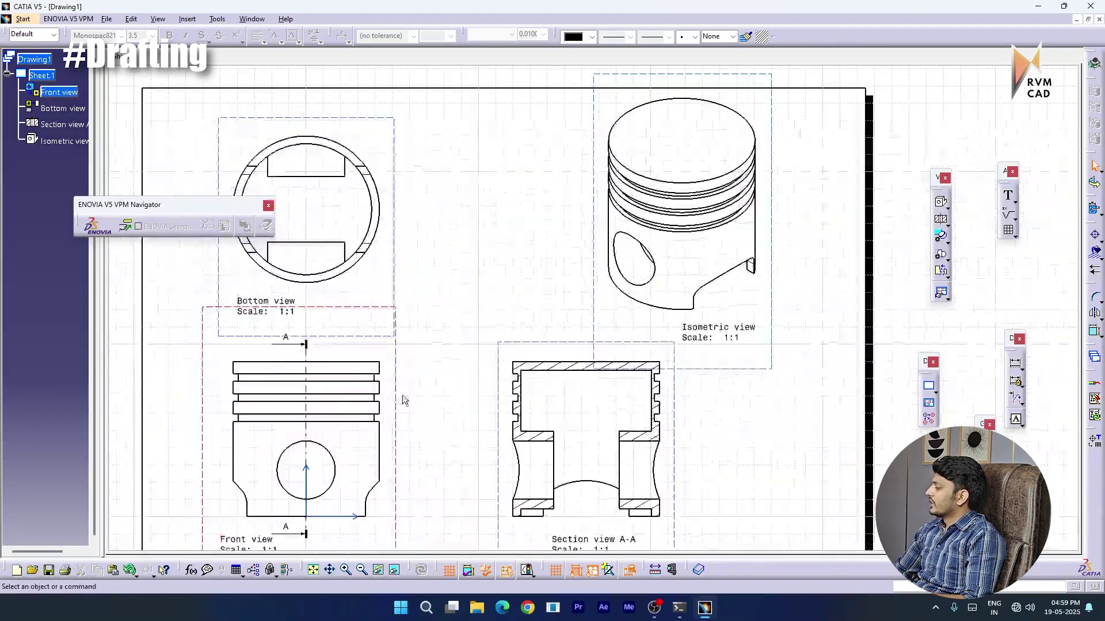
{"action": "right_click", "coordinate": [399, 371]}
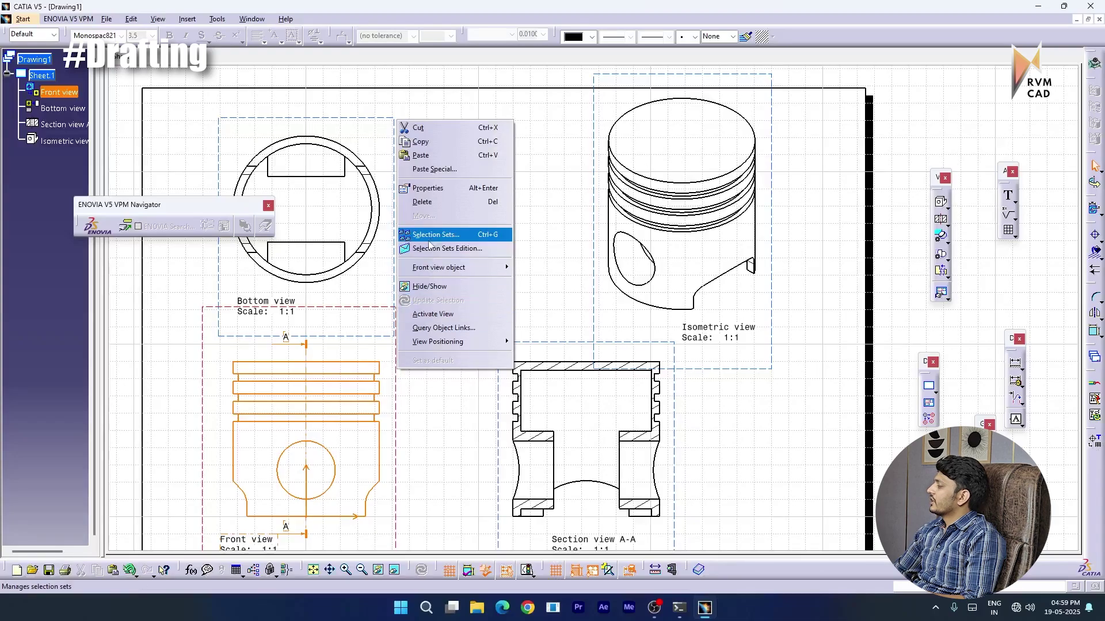
{"action": "left_click", "coordinate": [439, 190]}
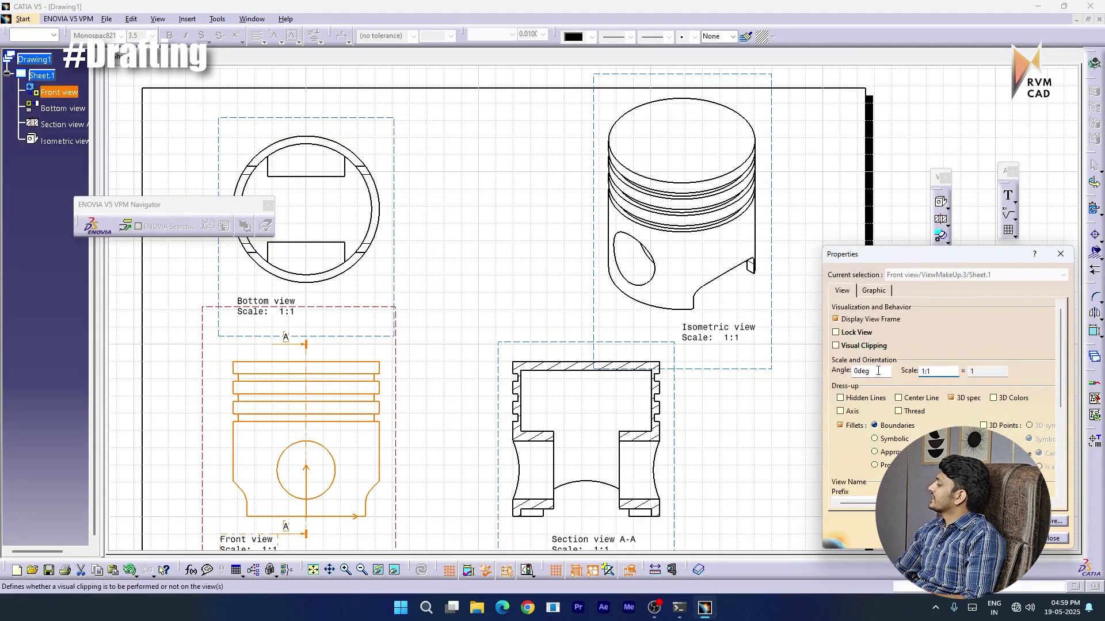
{"action": "left_click_drag", "start_coordinate": [875, 372], "coordinate": [842, 380]}
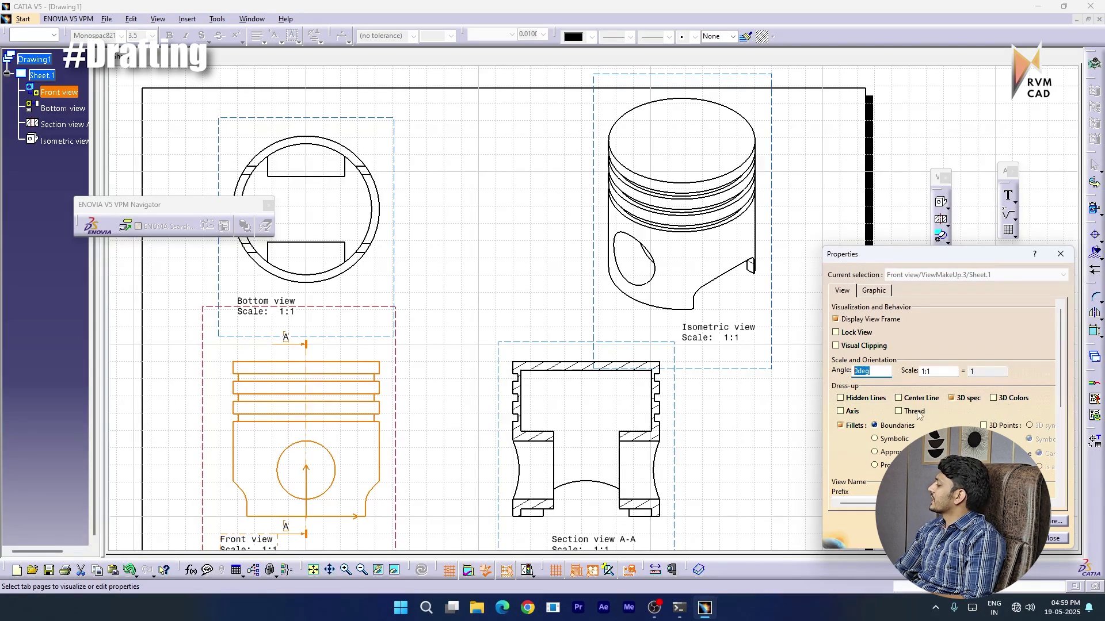
{"action": "left_click", "coordinate": [841, 398]}
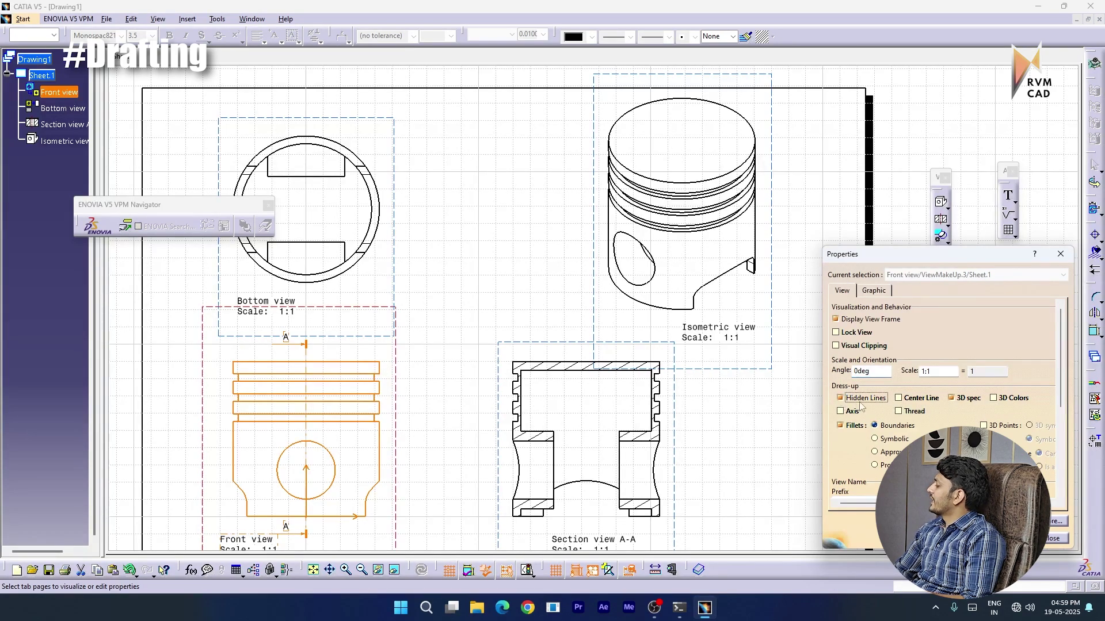
{"action": "left_click", "coordinate": [899, 398]}
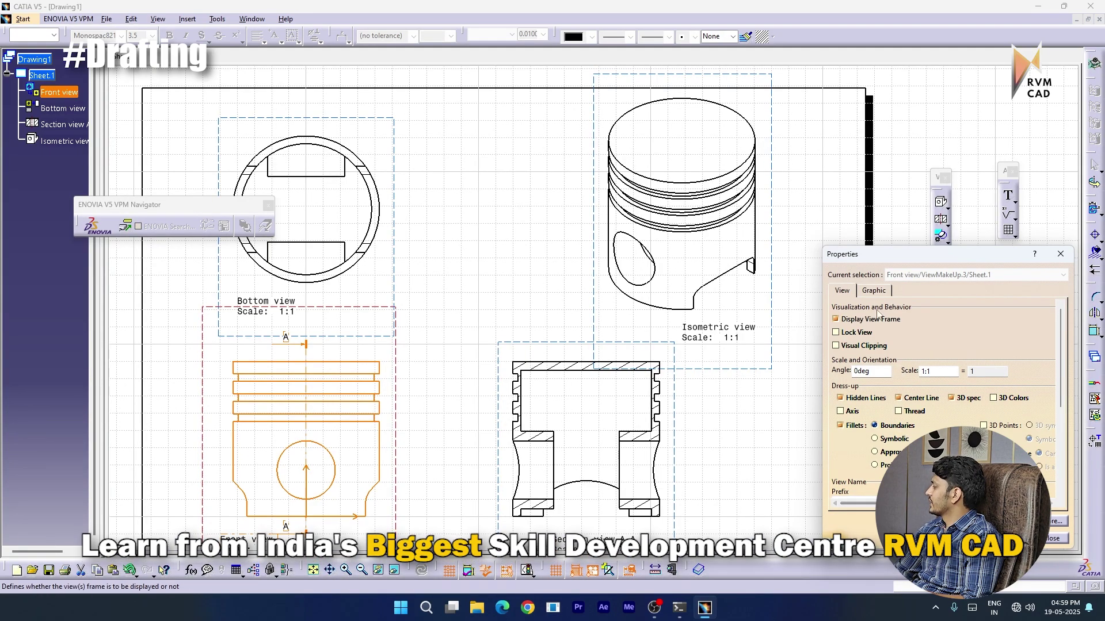
{"action": "left_click", "coordinate": [873, 290]}
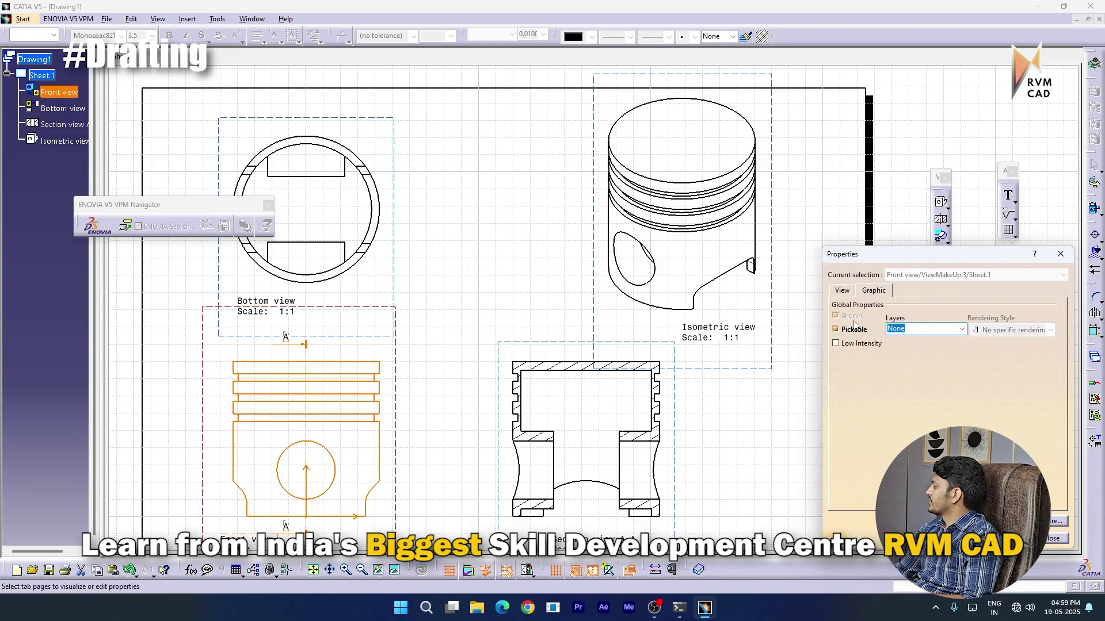
{"action": "left_click", "coordinate": [842, 291]}
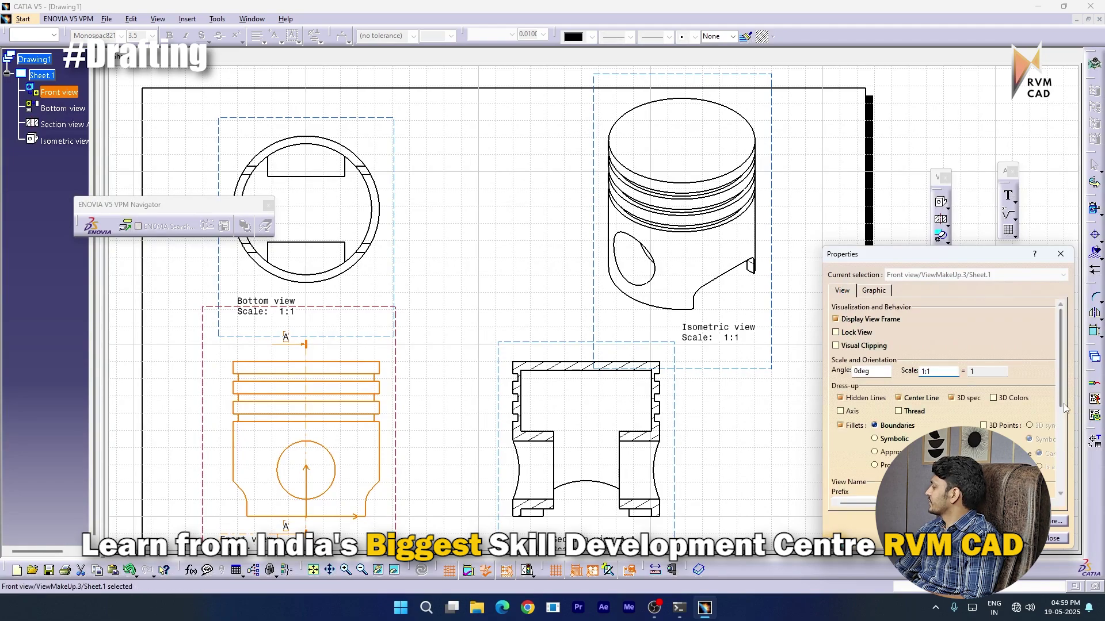
{"action": "left_click_drag", "start_coordinate": [1062, 403], "coordinate": [1071, 501]}
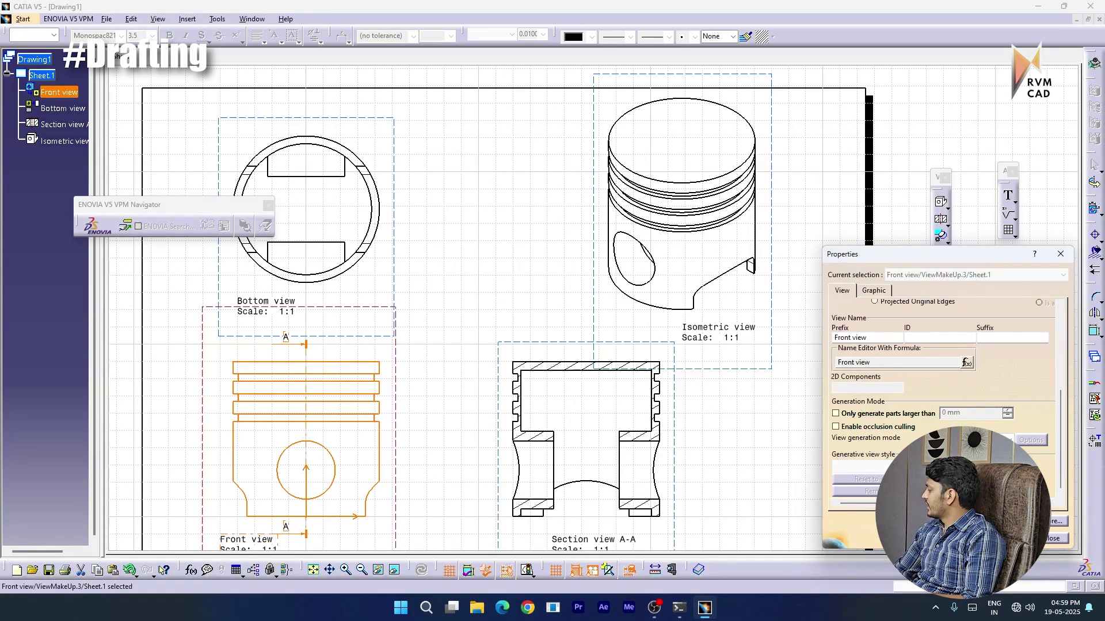
{"action": "left_click", "coordinate": [982, 538]}
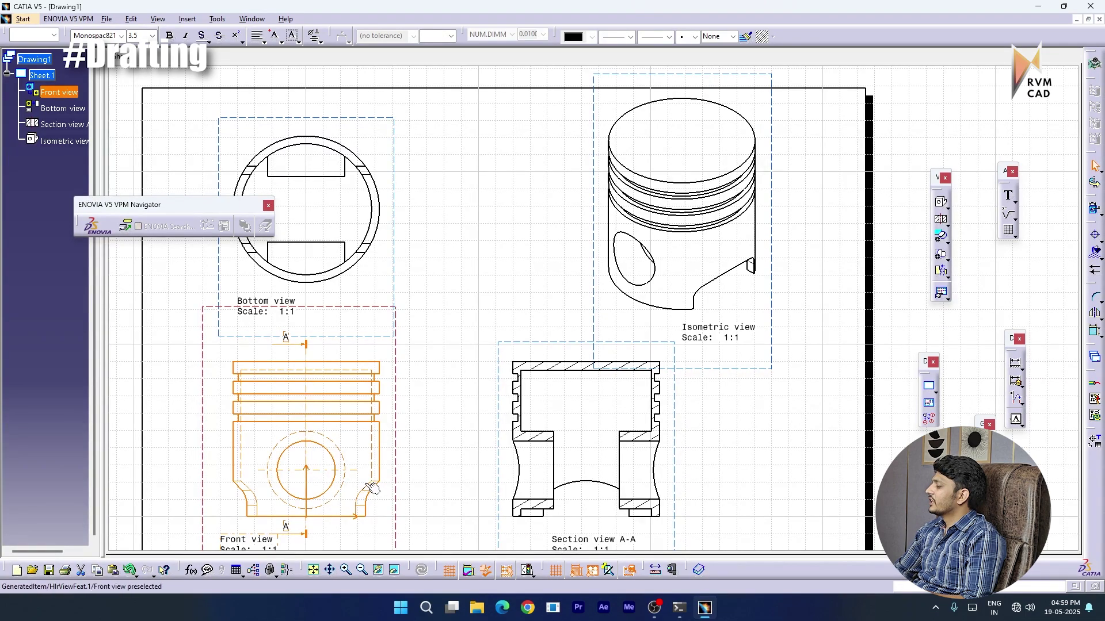
{"action": "left_click", "coordinate": [283, 440]}
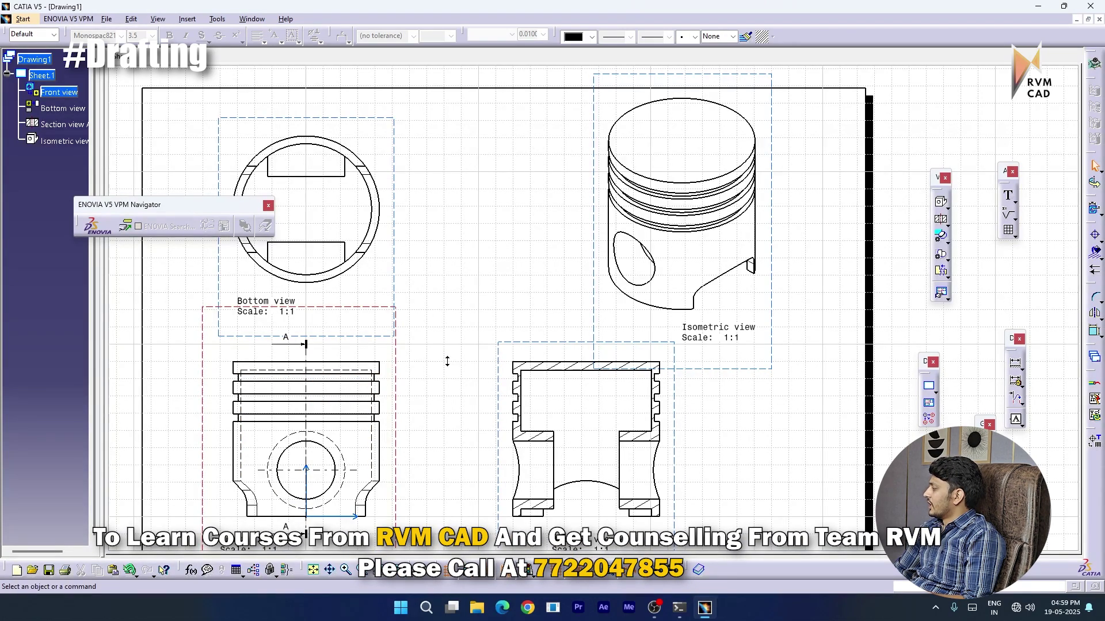
Move the isometric view slightly right on the sheet
{"action": "middle_click_drag", "start_coordinate": [448, 361], "coordinate": [452, 382], "text": "ctrl"}
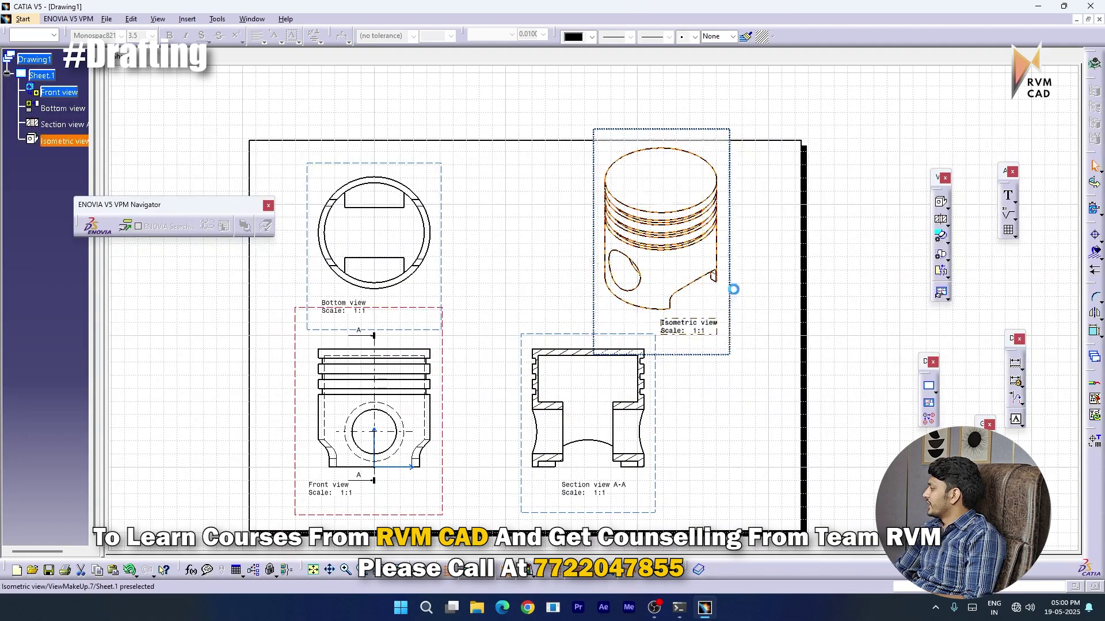
{"action": "left_click_drag", "start_coordinate": [730, 285], "coordinate": [761, 294]}
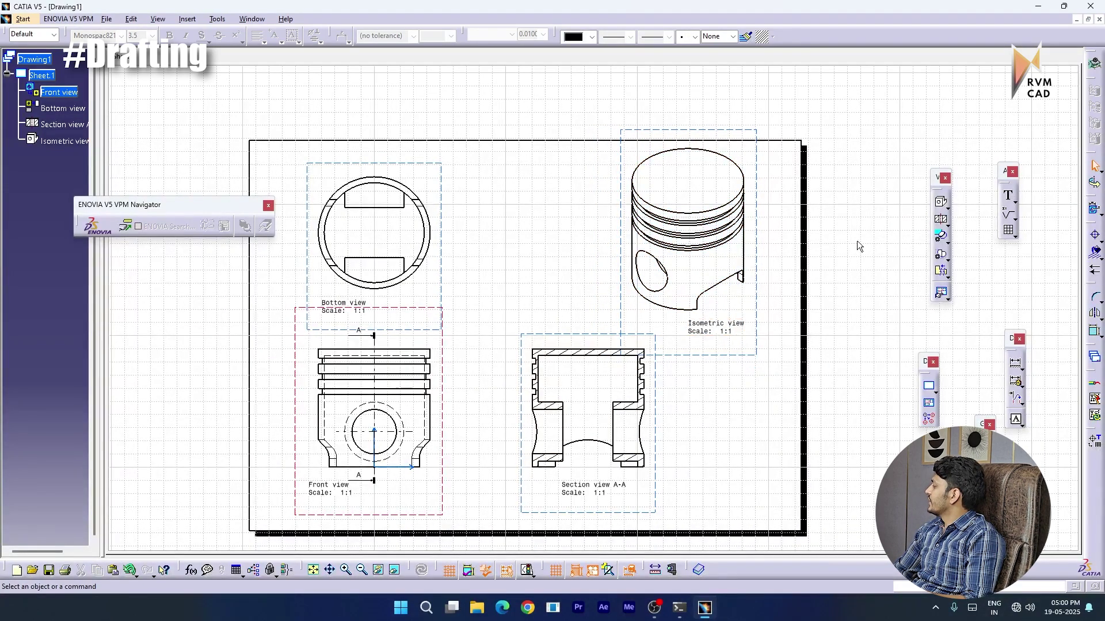
{"action": "left_click", "coordinate": [1016, 366]}
{"action": "key", "text": "Escape"}
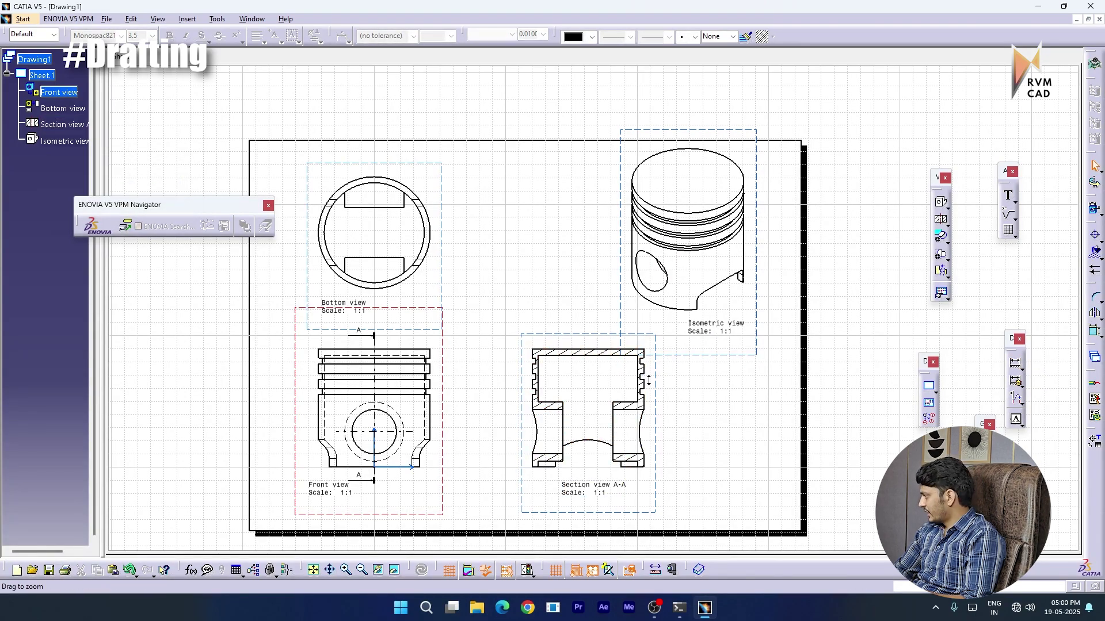
Activate section view A-A and move it left, closer to the front view
{"action": "mouse_move", "coordinate": [651, 370]}
{"action": "middle_mouse_down", "text": "ctrl"}
{"action": "mouse_move", "coordinate": [651, 344]}
{"action": "mouse_move", "coordinate": [649, 368]}
{"action": "middle_mouse_up", "text": "ctrl"}
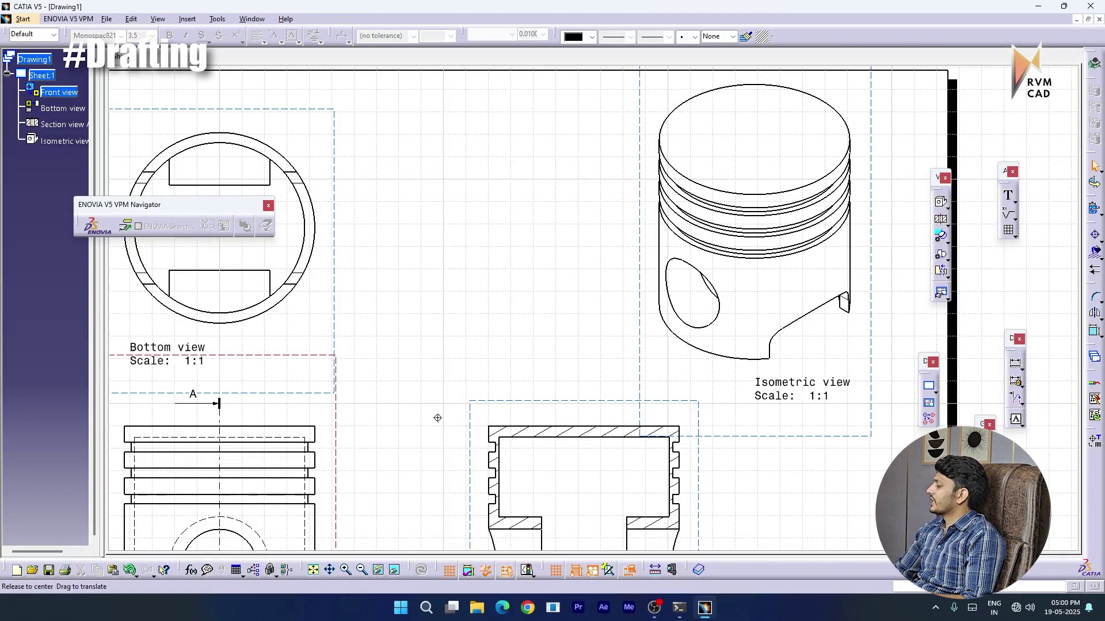
{"action": "middle_click_drag", "start_coordinate": [437, 414], "coordinate": [437, 452], "text": "ctrl"}
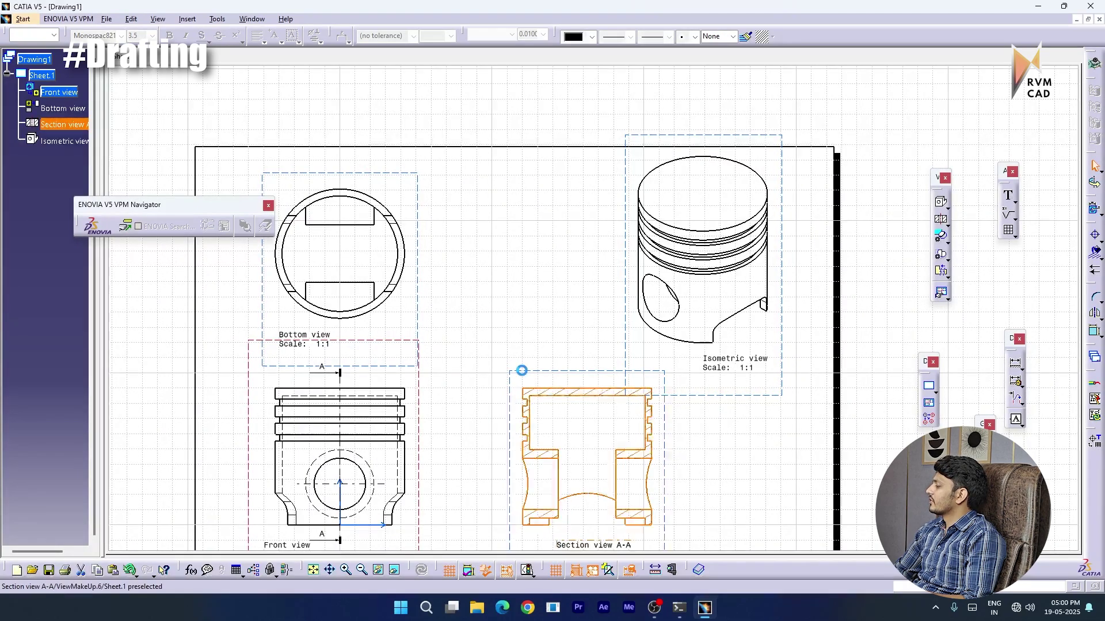
{"action": "double_click", "coordinate": [547, 375]}
{"action": "left_click_drag", "start_coordinate": [551, 376], "coordinate": [496, 380]}
{"action": "left_click", "coordinate": [706, 457]}
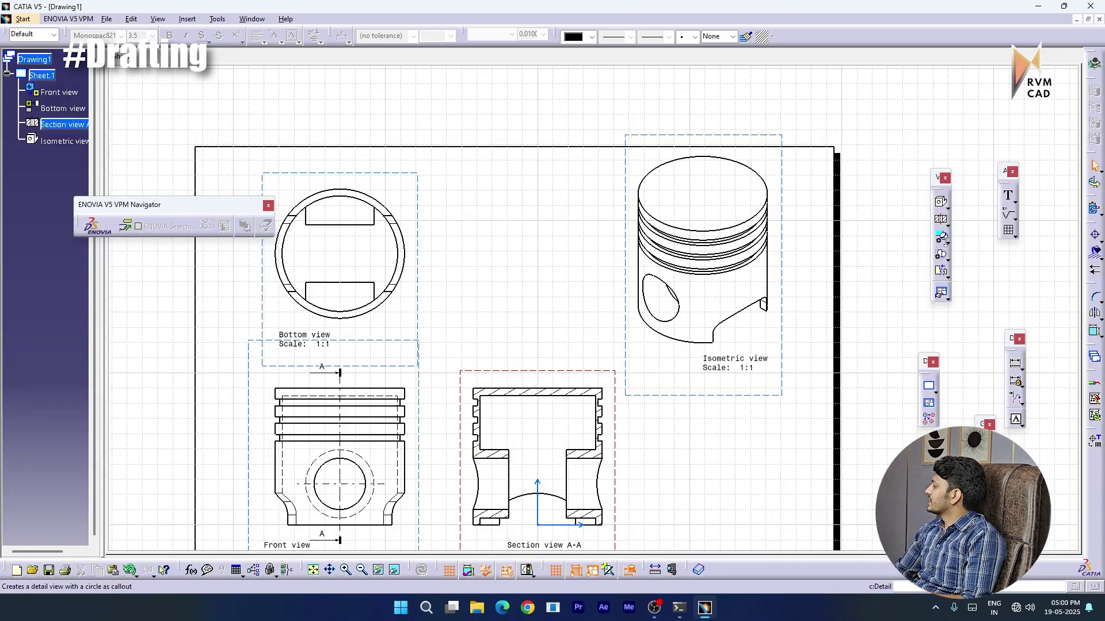
{"action": "left_click", "coordinate": [942, 239]}
{"action": "mouse_move", "coordinate": [601, 427]}
{"action": "middle_mouse_down", "text": "ctrl"}
{"action": "mouse_move", "coordinate": [611, 402]}
{"action": "mouse_move", "coordinate": [586, 418]}
{"action": "mouse_move", "coordinate": [511, 367]}
{"action": "middle_mouse_up", "text": "ctrl"}
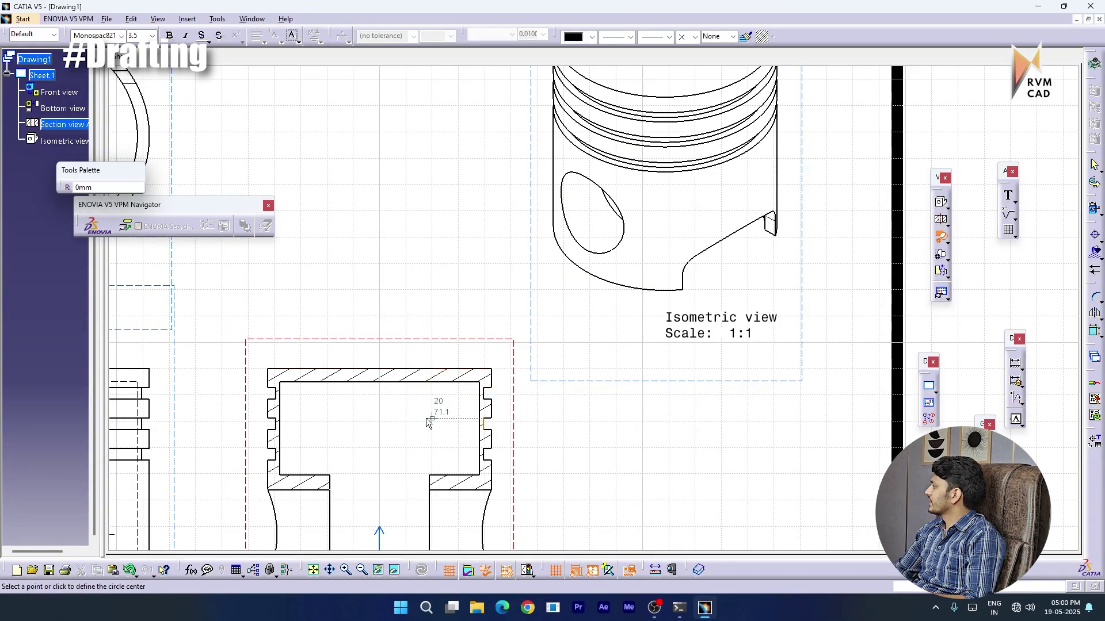
{"action": "left_click", "coordinate": [462, 410]}
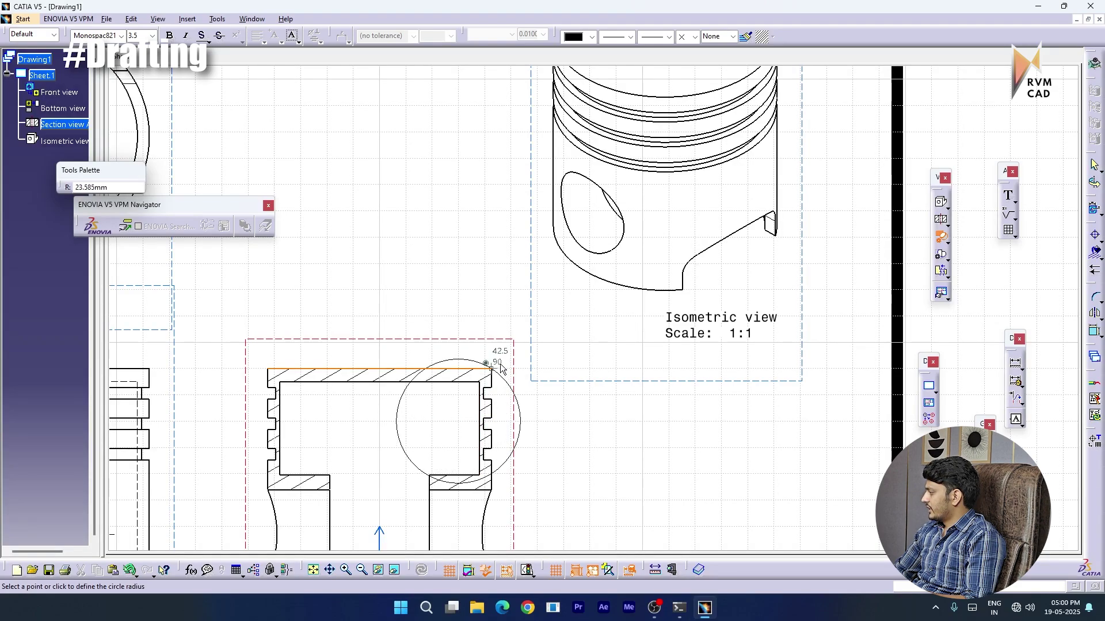
{"action": "key", "text": "Escape"}
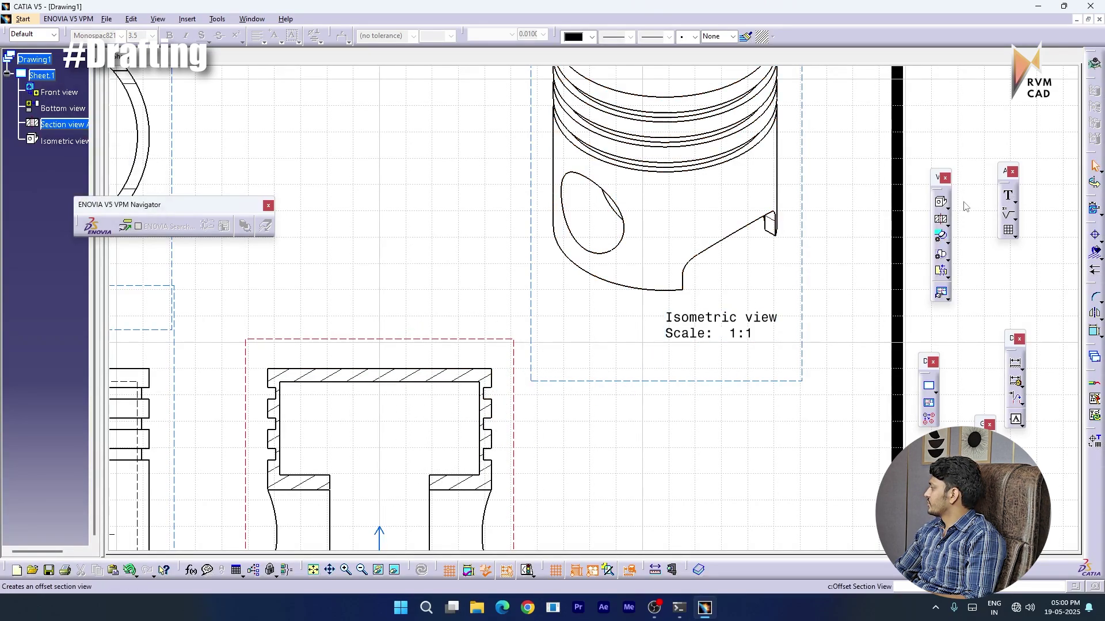
Create a circular detail view at scale 2:1 of section A-A's upper-right corner with the ring grooves, placed right of the section view
{"action": "left_click", "coordinate": [939, 238]}
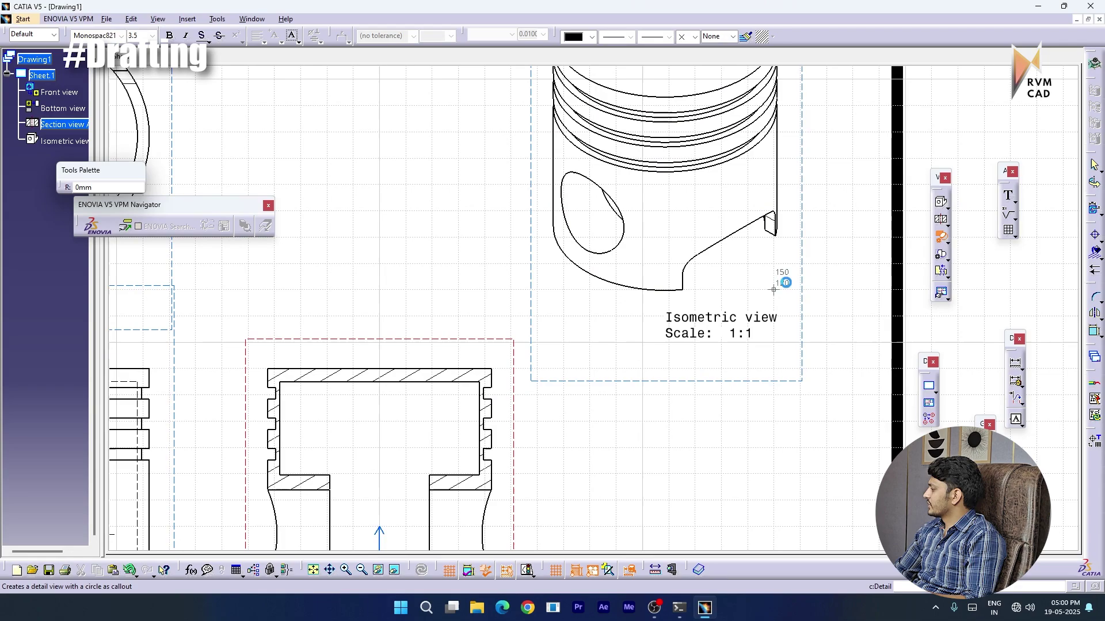
{"action": "left_click", "coordinate": [459, 399]}
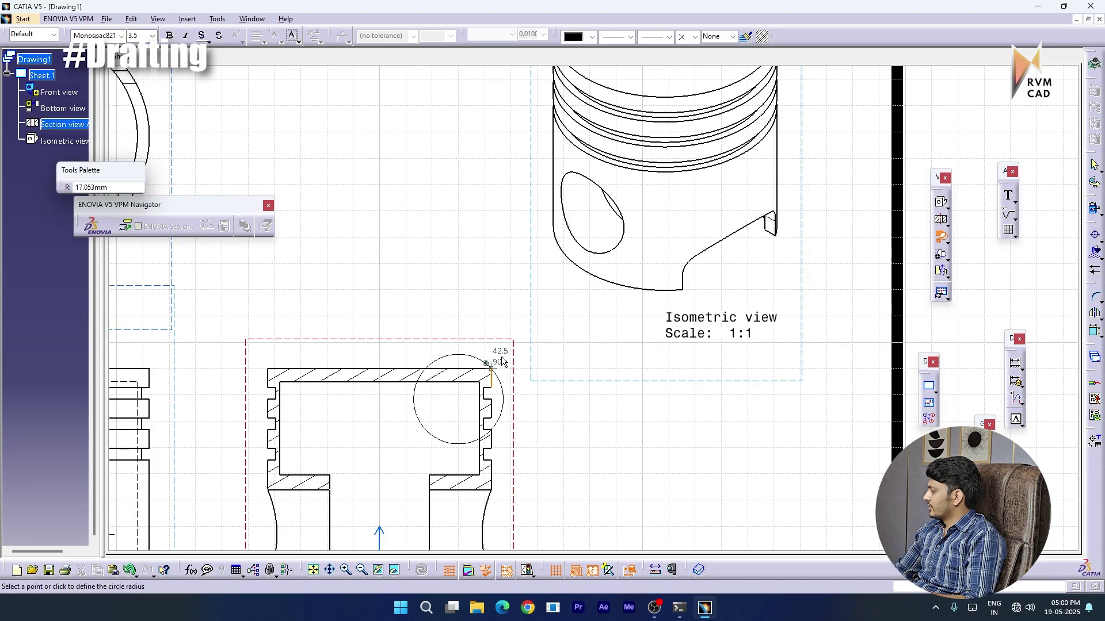
{"action": "left_click", "coordinate": [535, 398]}
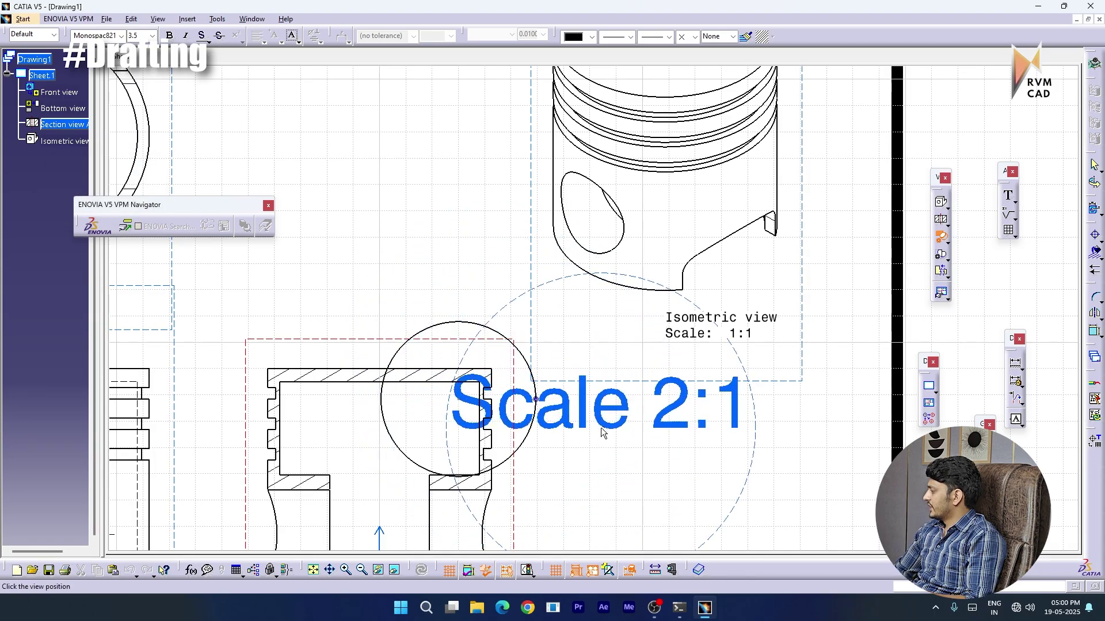
{"action": "middle_click_drag", "start_coordinate": [604, 432], "coordinate": [569, 452]}
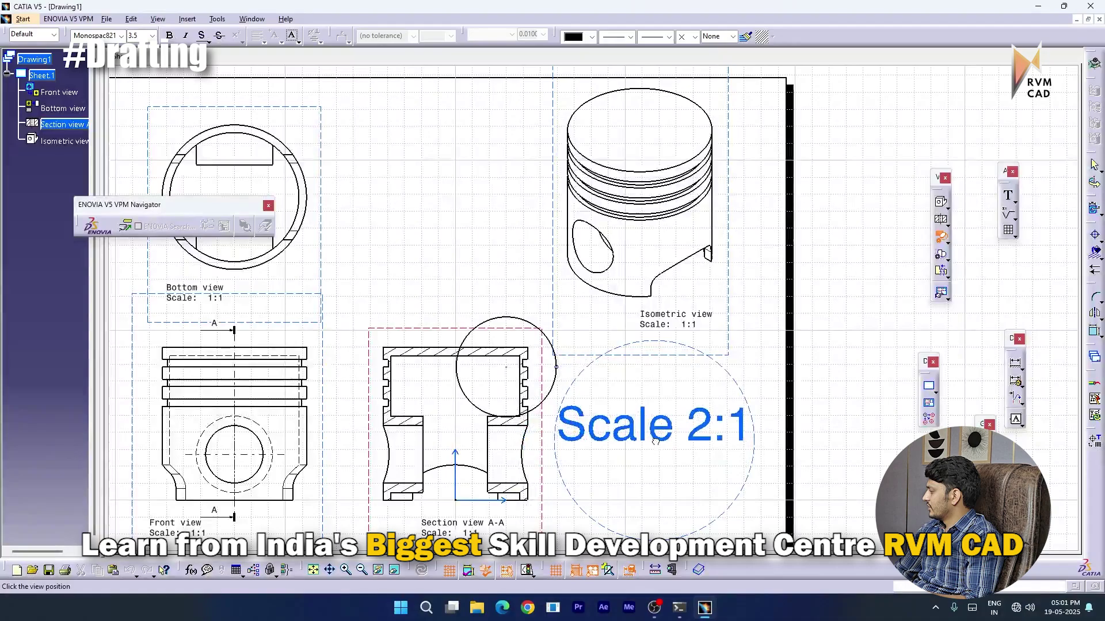
{"action": "left_click", "coordinate": [628, 490]}
{"action": "middle_click_drag", "start_coordinate": [628, 490], "coordinate": [661, 464]}
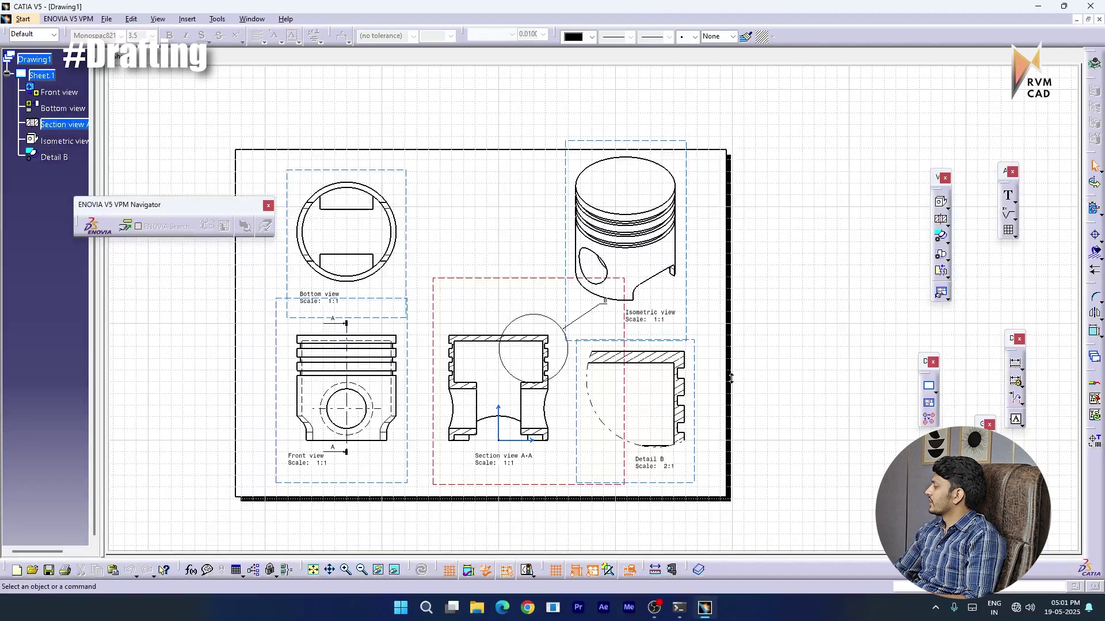
Check the new detail view on the sheet and hide the drawing grid
{"action": "middle_click_drag", "start_coordinate": [730, 378], "coordinate": [735, 322], "text": "ctrl"}
{"action": "middle_click_drag", "start_coordinate": [796, 405], "coordinate": [586, 361]}
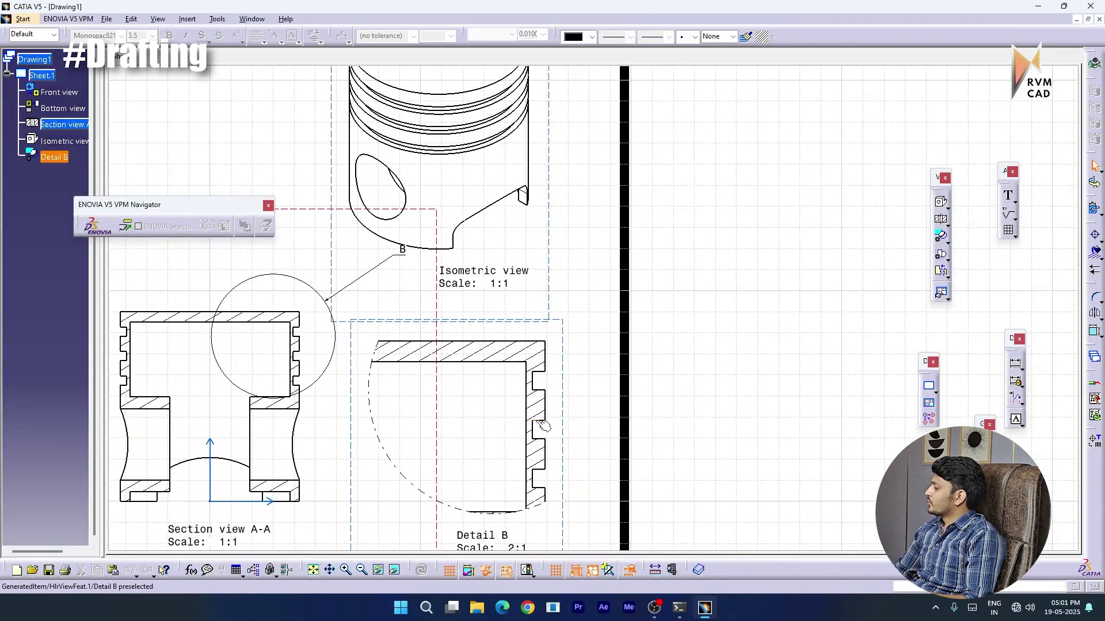
{"action": "middle_click_drag", "start_coordinate": [640, 425], "coordinate": [567, 485], "text": "ctrl"}
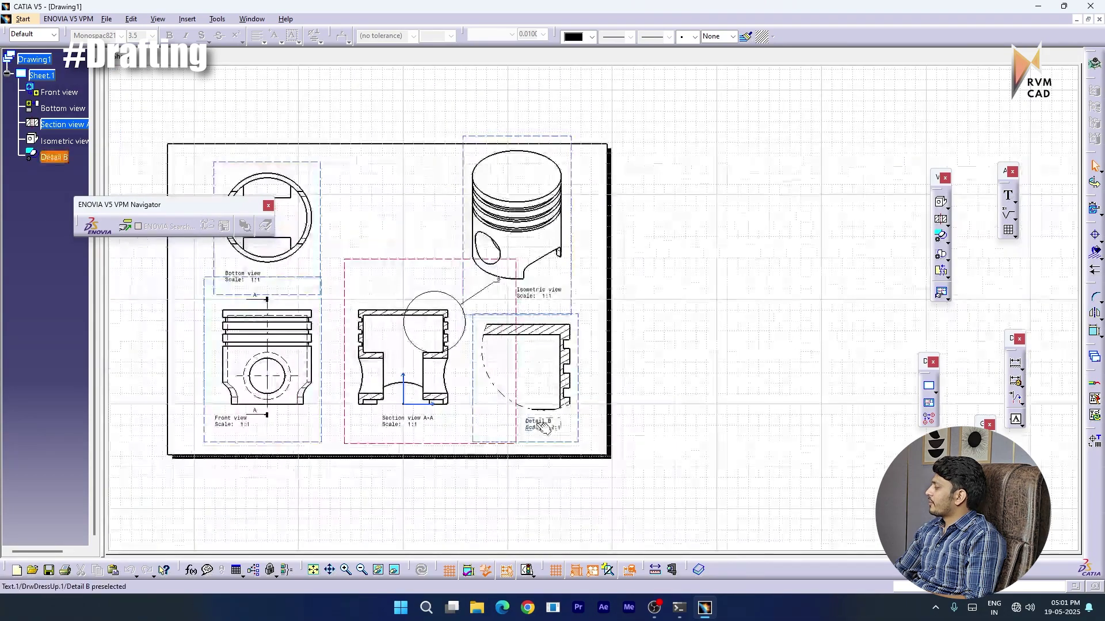
{"action": "middle_click_drag", "start_coordinate": [455, 415], "coordinate": [548, 426]}
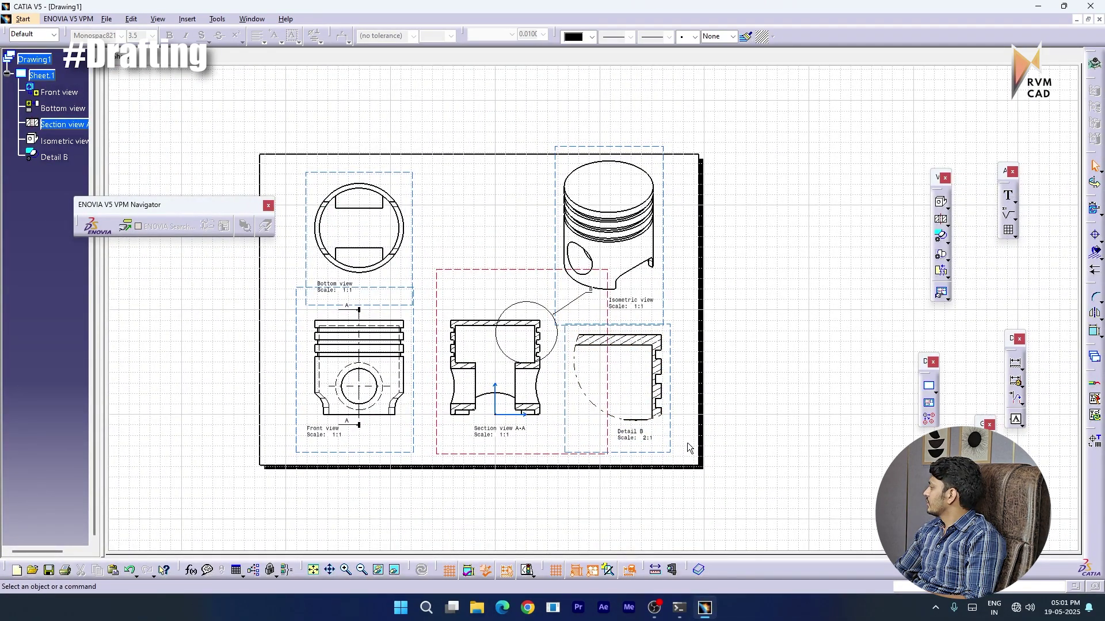
{"action": "middle_click_drag", "start_coordinate": [694, 463], "coordinate": [597, 311]}
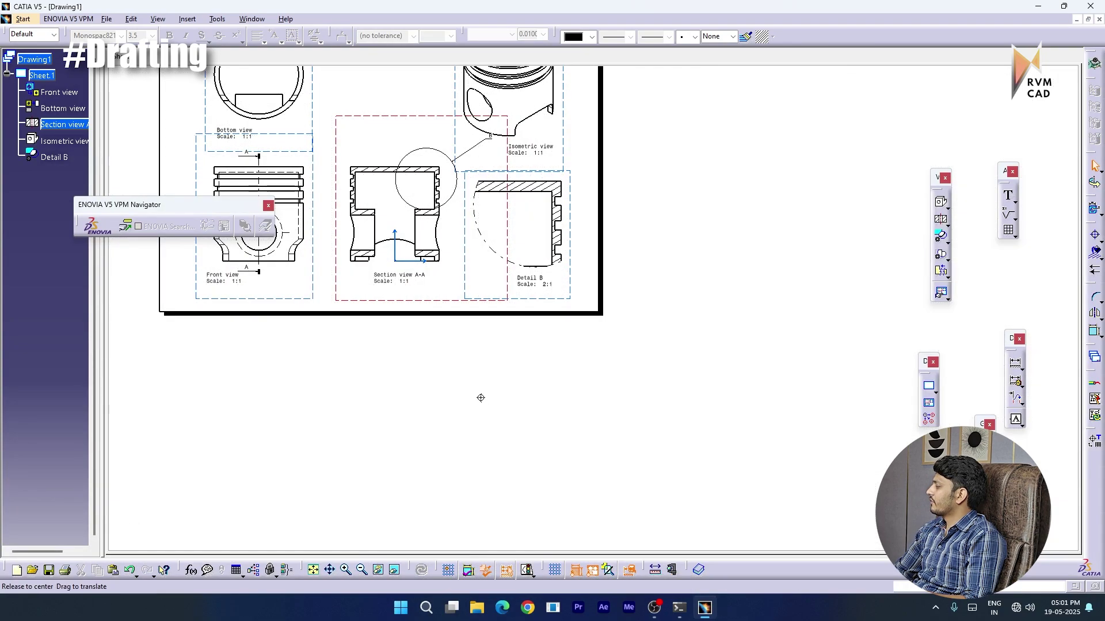
{"action": "middle_click_drag", "start_coordinate": [481, 397], "coordinate": [486, 382]}
{"action": "mouse_move", "coordinate": [470, 331]}
{"action": "middle_mouse_down"}
{"action": "mouse_move", "coordinate": [517, 397]}
{"action": "mouse_move", "coordinate": [553, 488]}
{"action": "middle_mouse_up"}
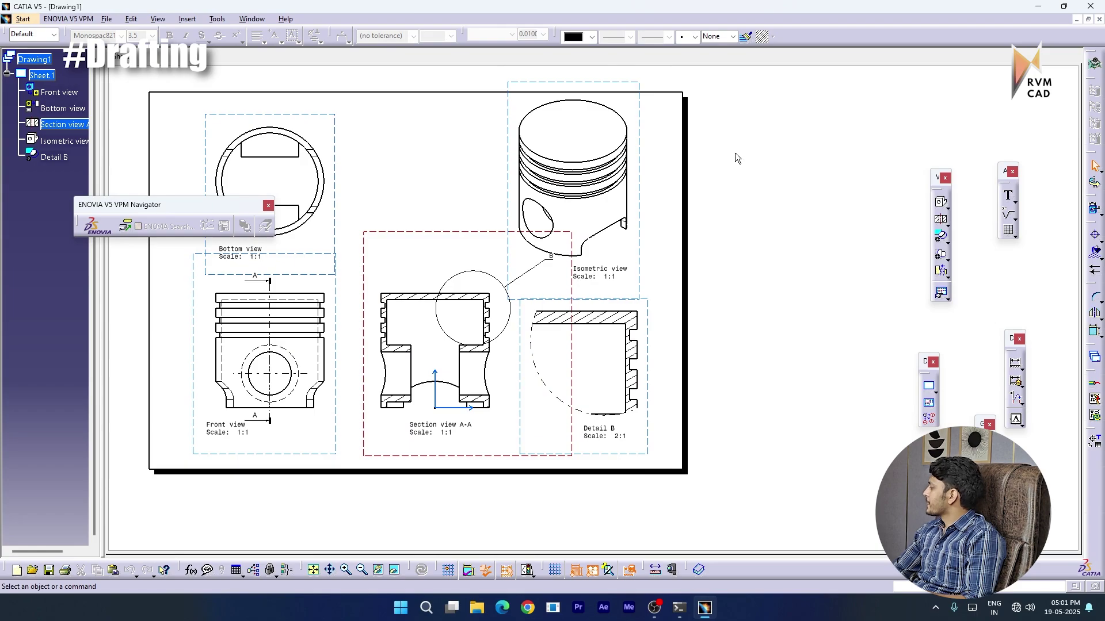
In Detail B, dimension the height from the piston's top face to the first ring groove, placed right of the profile, and select that dimension
{"action": "left_click", "coordinate": [1015, 364]}
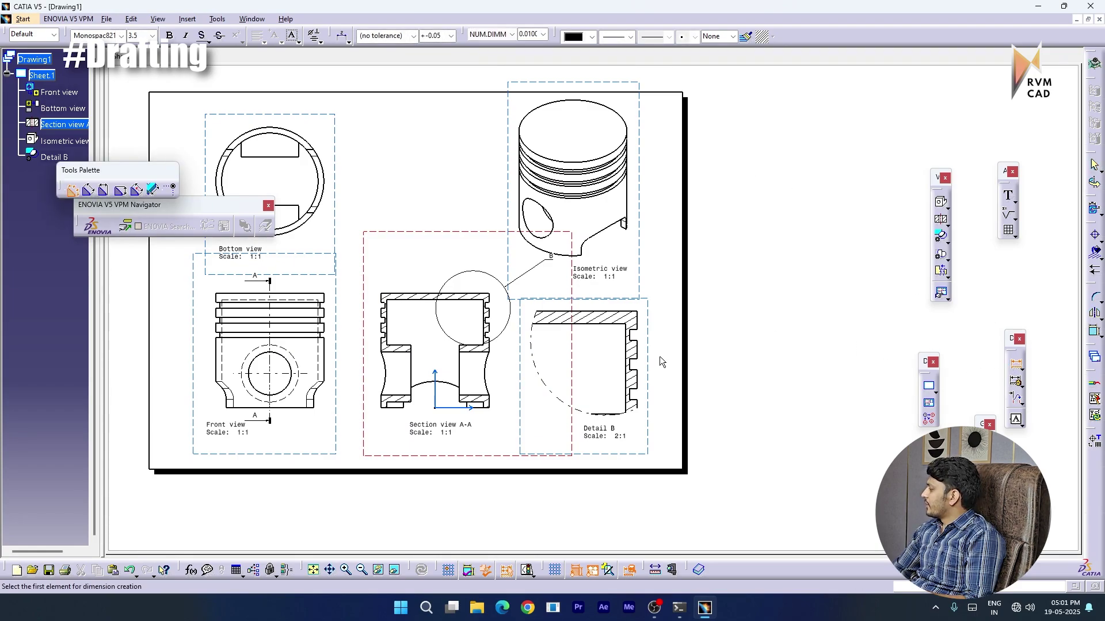
{"action": "middle_click_drag", "start_coordinate": [660, 361], "coordinate": [673, 292]}
{"action": "middle_click_drag", "start_coordinate": [751, 366], "coordinate": [617, 345]}
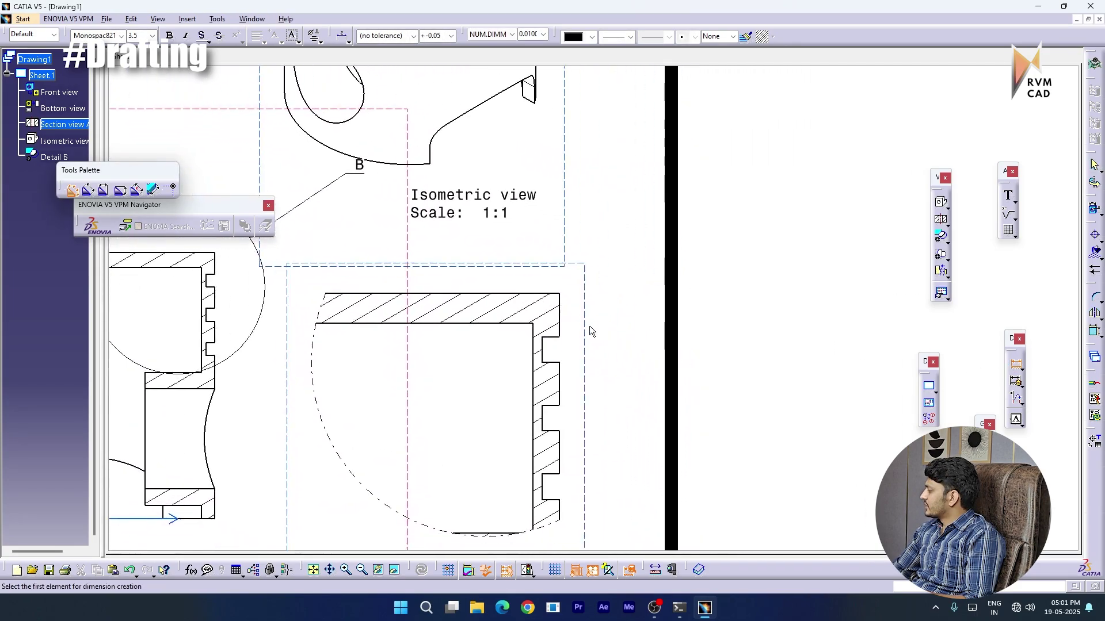
{"action": "left_click", "coordinate": [557, 297]}
{"action": "left_click", "coordinate": [557, 342]}
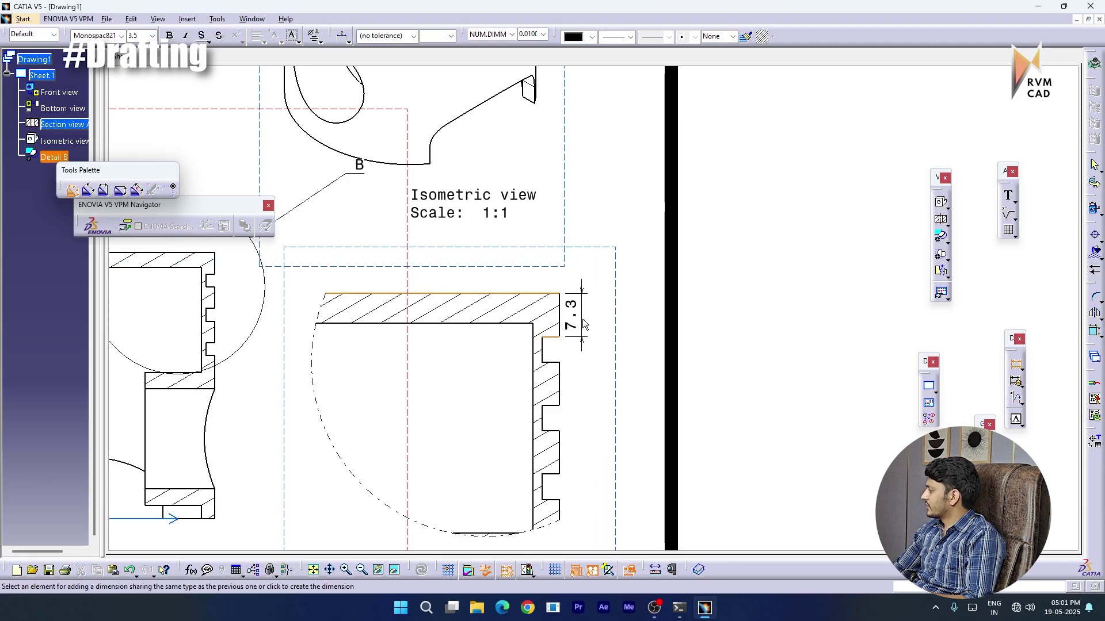
{"action": "left_click", "coordinate": [585, 342]}
{"action": "left_click", "coordinate": [696, 358]}
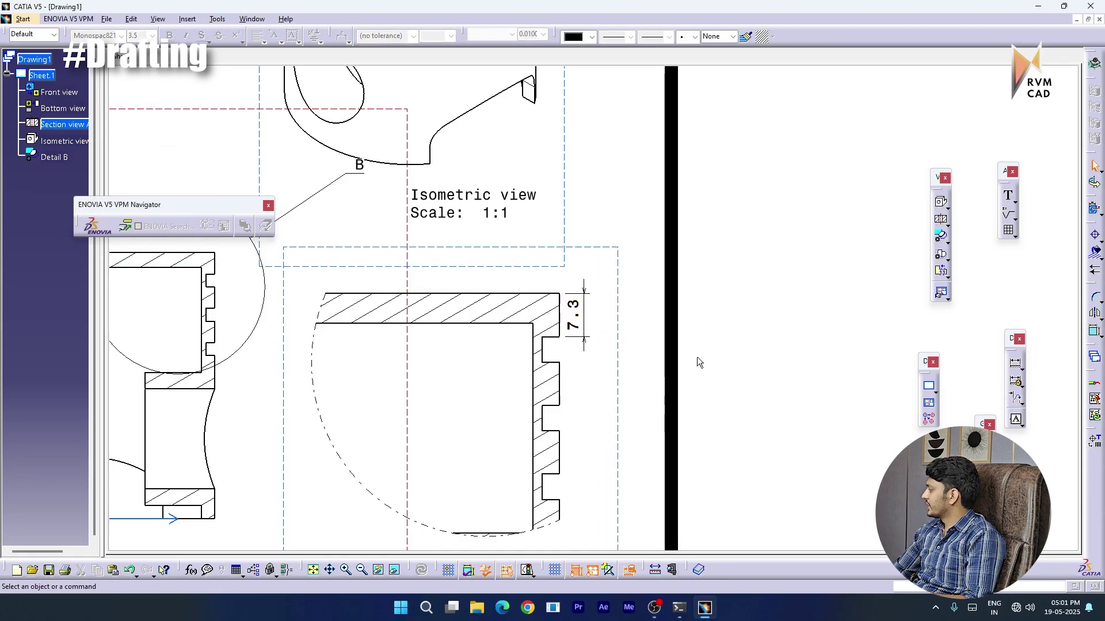
{"action": "left_click", "coordinate": [585, 344]}
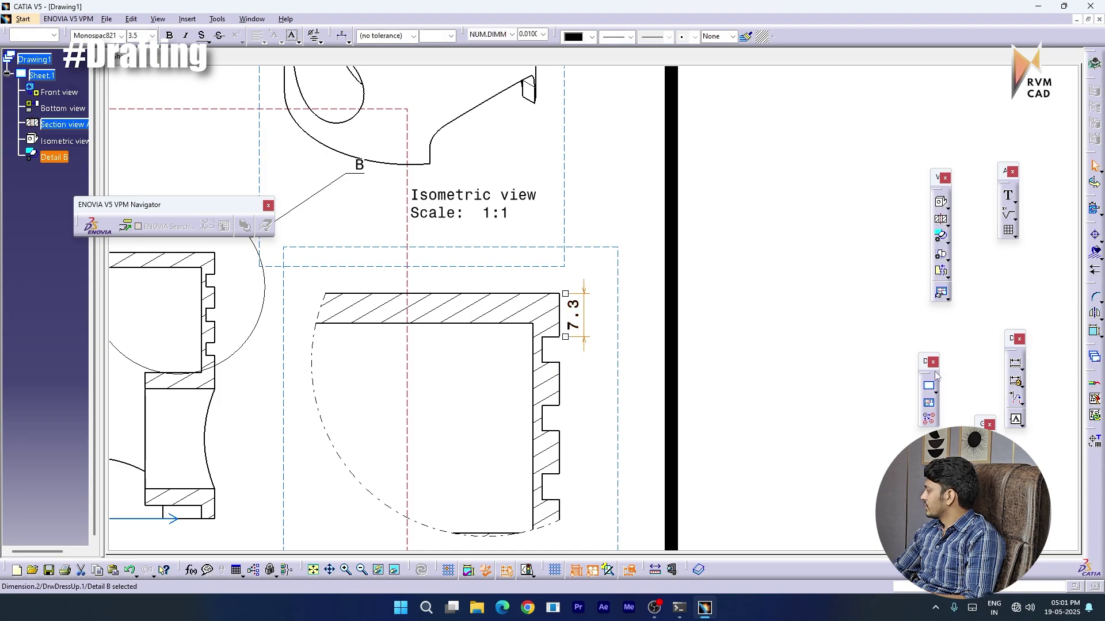
In Detail B, dimension the height from the piston's top face to the first ring groove's lower edge, placed outside the existing dimension
{"action": "left_click", "coordinate": [1015, 364]}
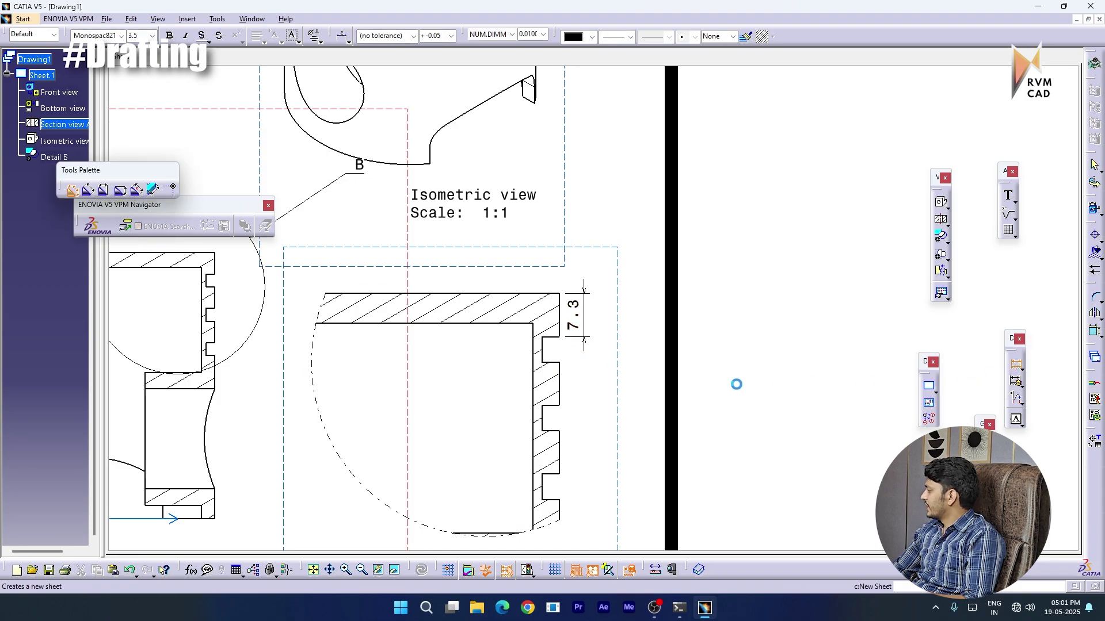
{"action": "left_click", "coordinate": [552, 295]}
{"action": "left_click", "coordinate": [551, 363]}
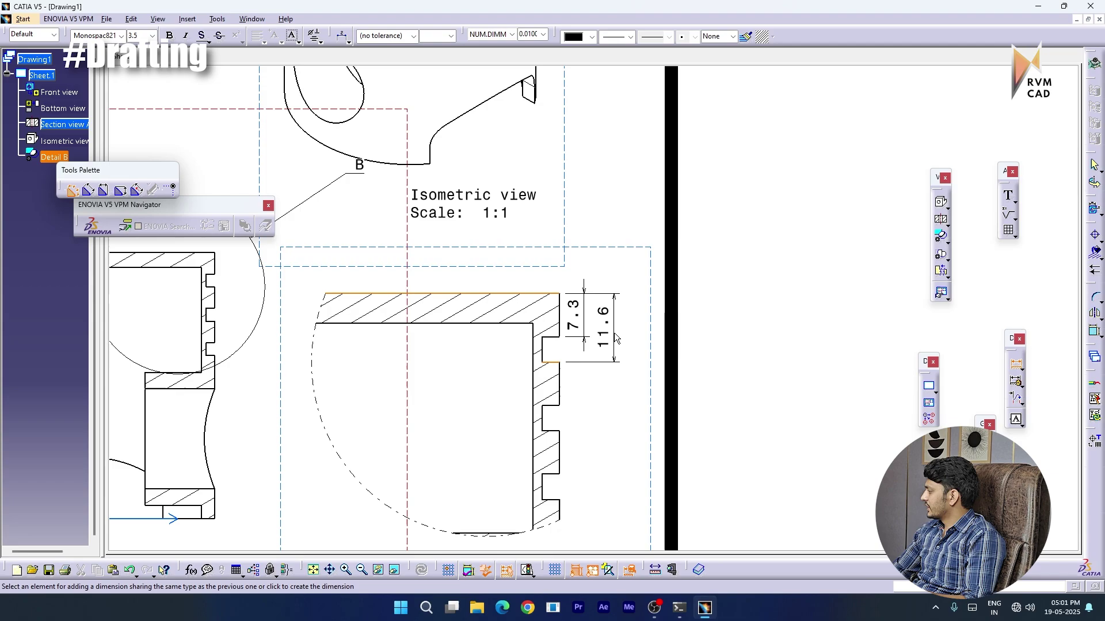
{"action": "left_click", "coordinate": [617, 340]}
{"action": "left_click", "coordinate": [759, 360]}
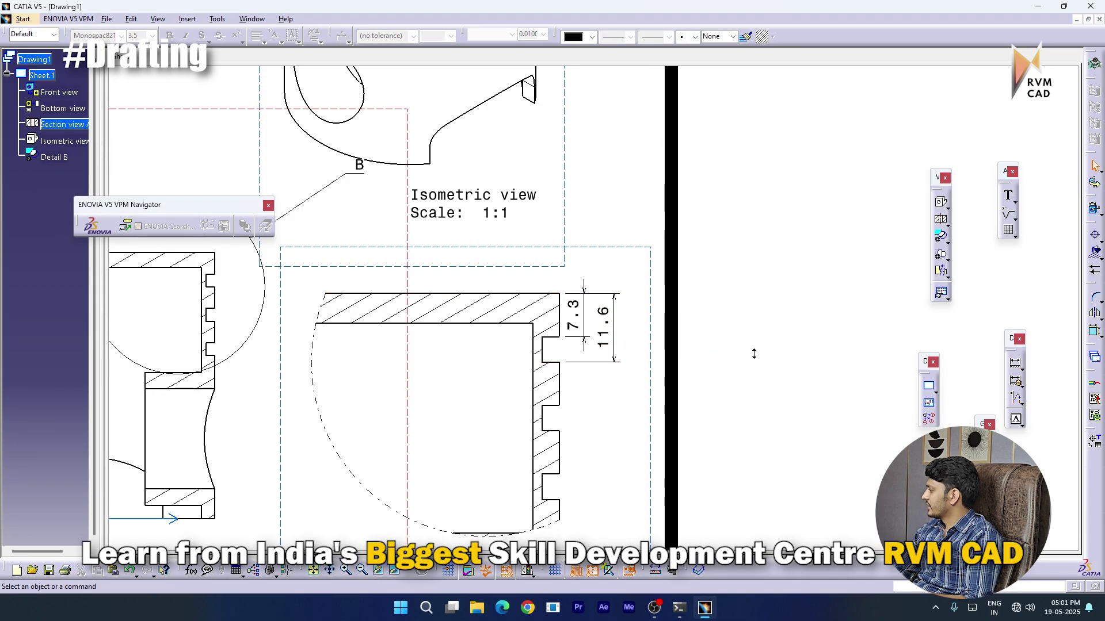
In section view A-A, dimension the piston's overall outer width along its top edge, placed above the view
{"action": "middle_click_drag", "start_coordinate": [752, 352], "coordinate": [725, 412]}
{"action": "mouse_move", "coordinate": [383, 338]}
{"action": "middle_mouse_down"}
{"action": "mouse_move", "coordinate": [461, 367]}
{"action": "mouse_move", "coordinate": [536, 371]}
{"action": "mouse_move", "coordinate": [486, 378]}
{"action": "mouse_move", "coordinate": [494, 335]}
{"action": "mouse_move", "coordinate": [542, 311]}
{"action": "mouse_move", "coordinate": [560, 284]}
{"action": "middle_mouse_up"}
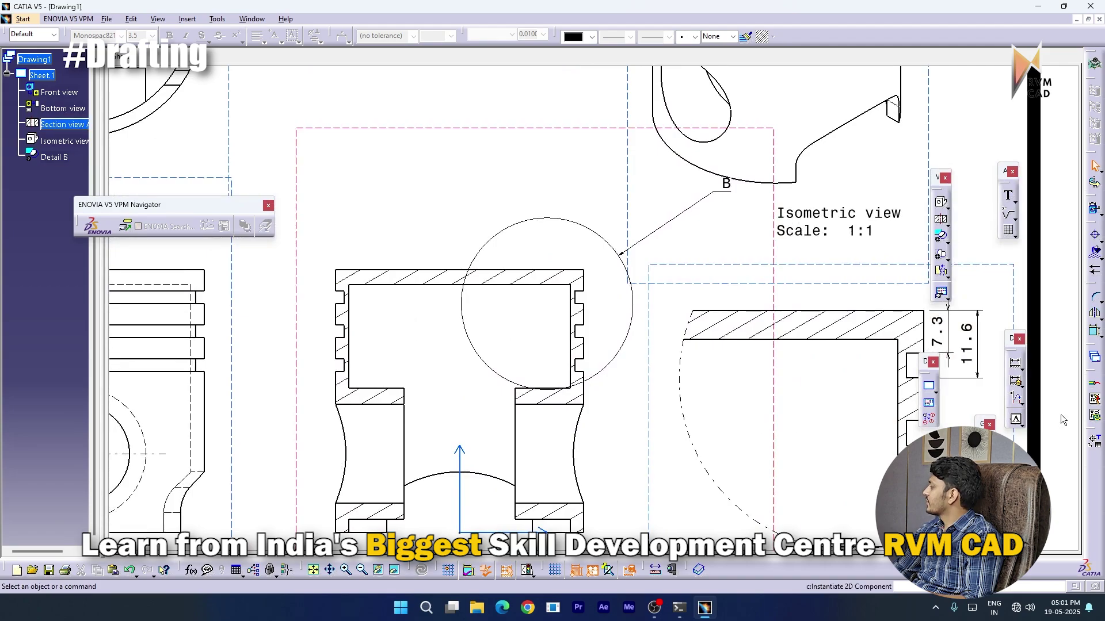
{"action": "left_click", "coordinate": [1016, 364]}
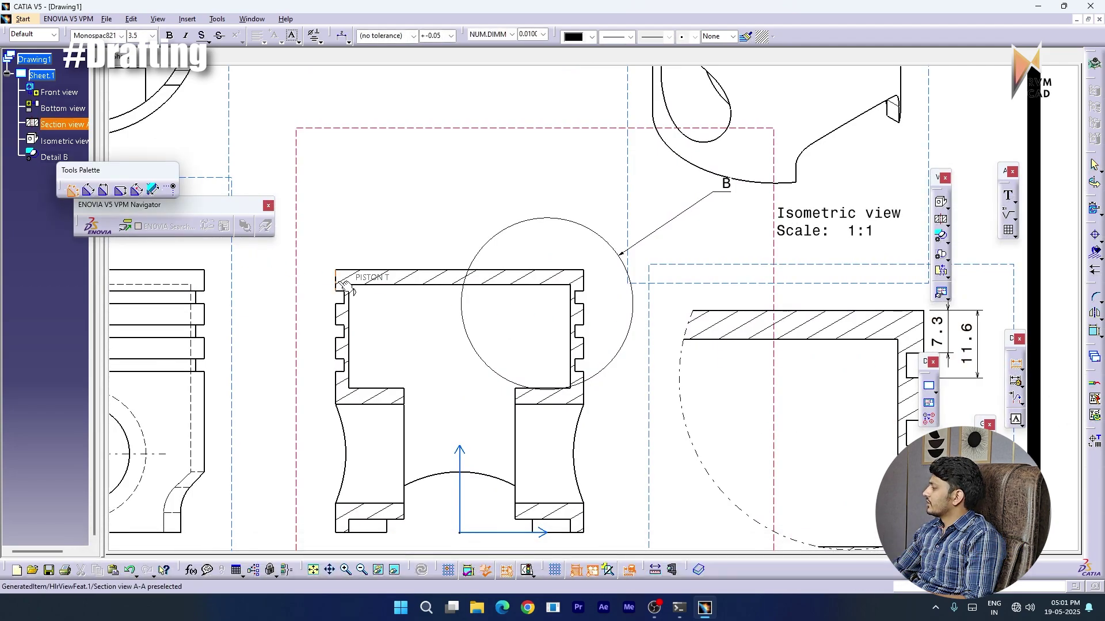
{"action": "left_click", "coordinate": [359, 269]}
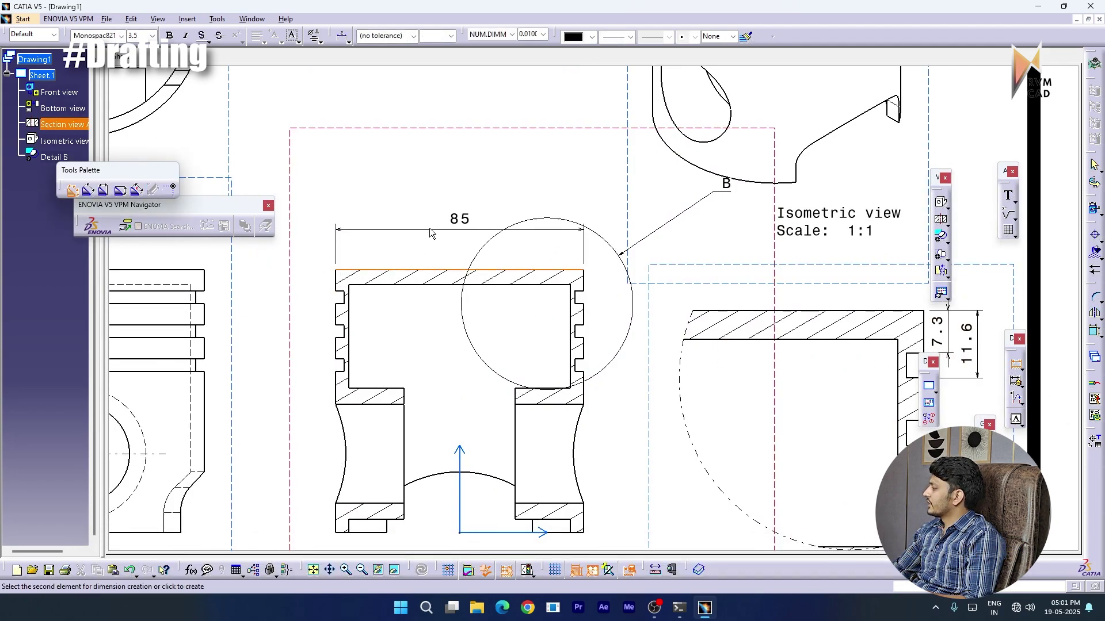
{"action": "left_click", "coordinate": [407, 256]}
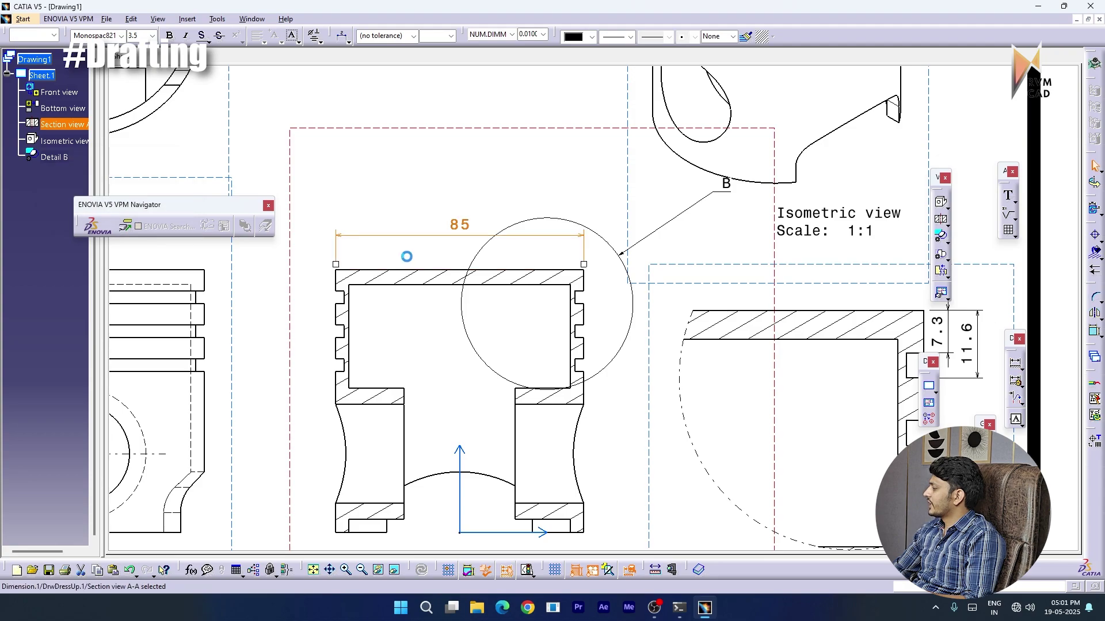
Dimension the width between the inner cavity walls in section A-A, placed between the top edge and the outer width dimension
{"action": "middle_click_drag", "start_coordinate": [403, 370], "coordinate": [404, 345], "text": "ctrl"}
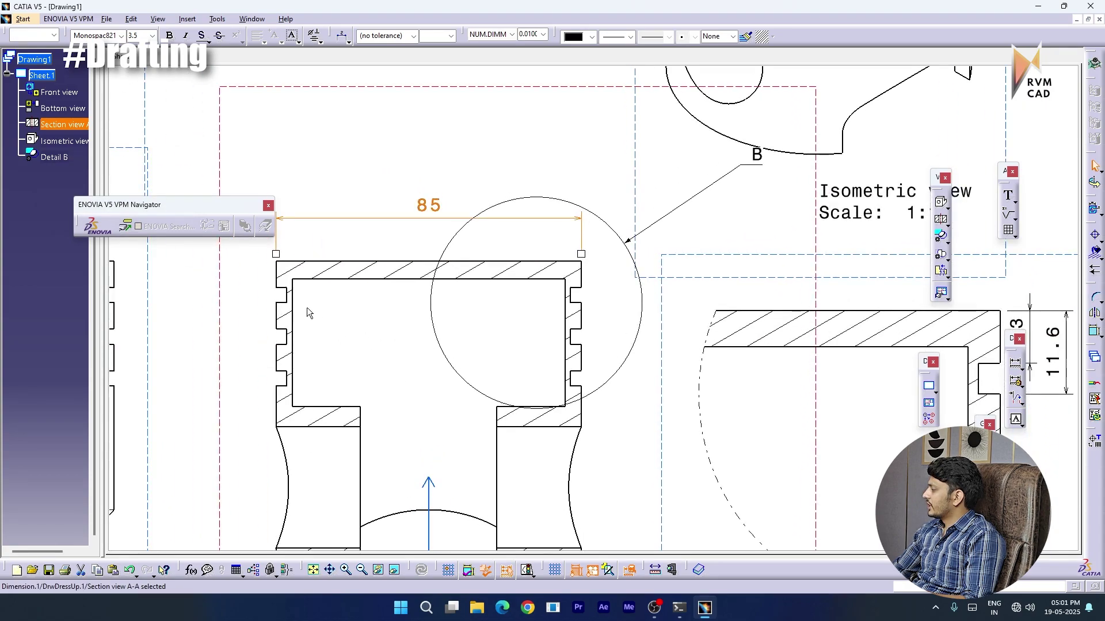
{"action": "left_click", "coordinate": [1014, 365]}
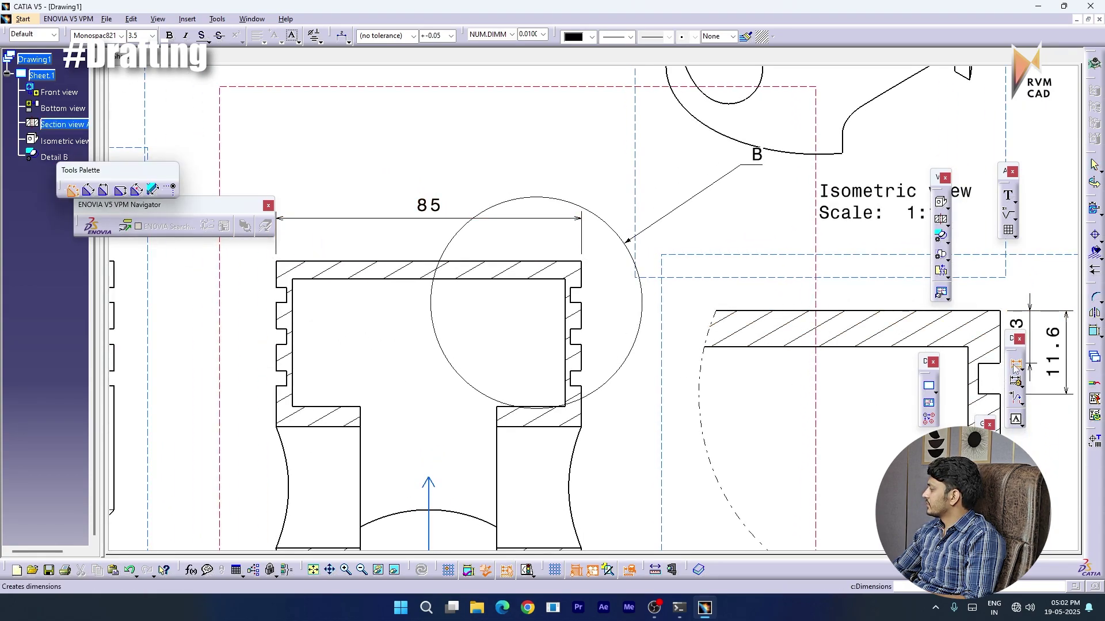
{"action": "left_click", "coordinate": [294, 300]}
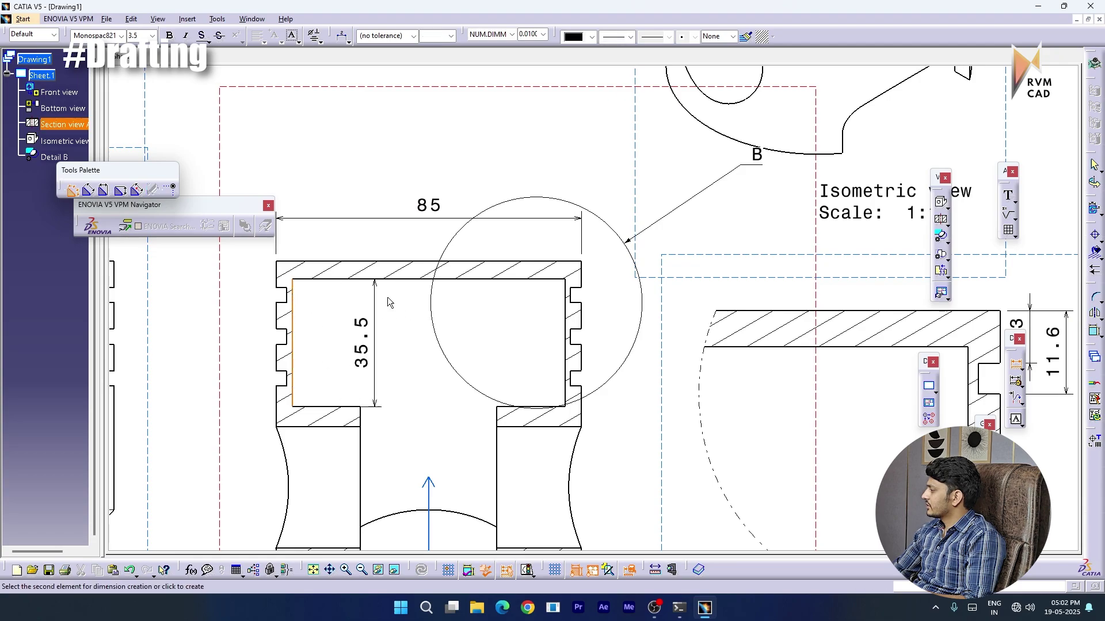
{"action": "left_click", "coordinate": [567, 299]}
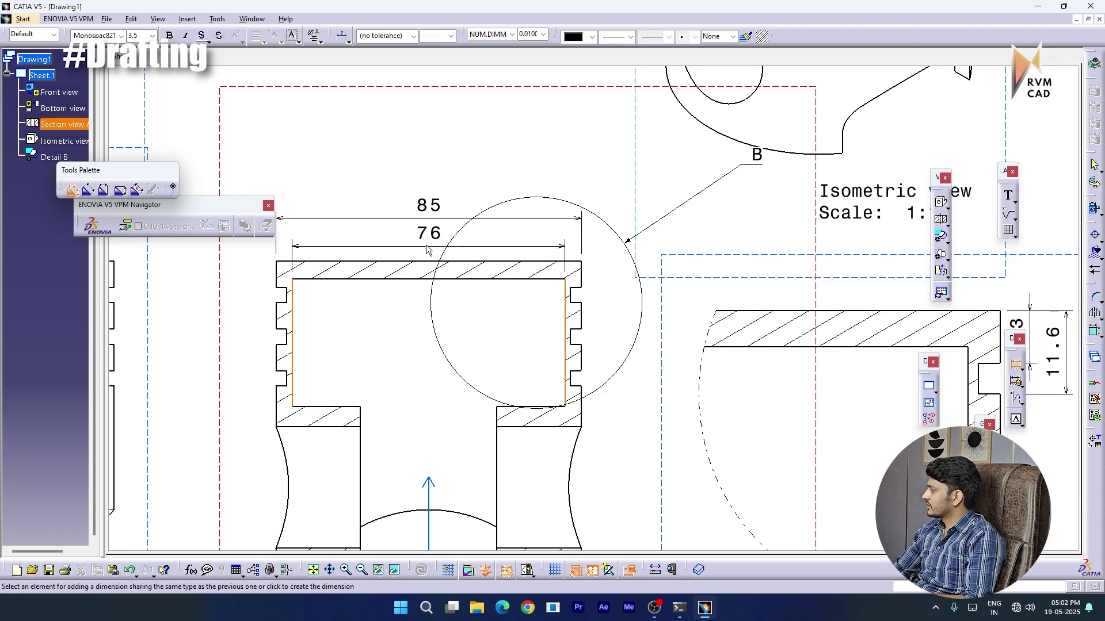
{"action": "left_click", "coordinate": [440, 248]}
Move the section view A-A title and scale text from below the view to above its width dimensions
{"action": "scroll", "coordinate": [444, 278], "scroll_direction": "down", "scroll_amount": 5}
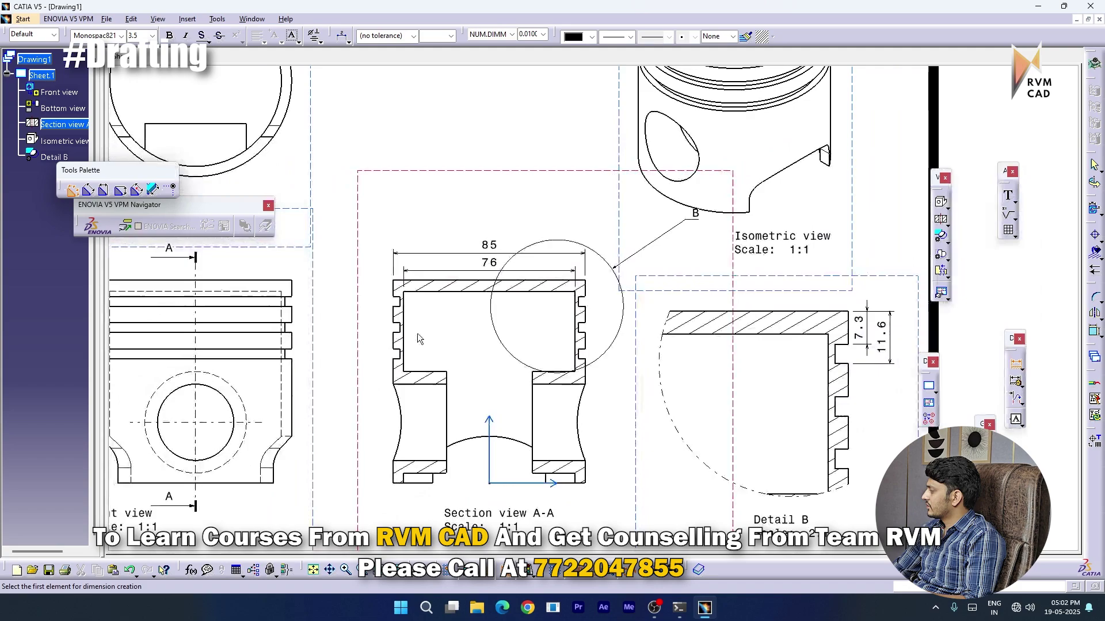
{"action": "scroll", "coordinate": [627, 379], "scroll_direction": "down", "scroll_amount": 3}
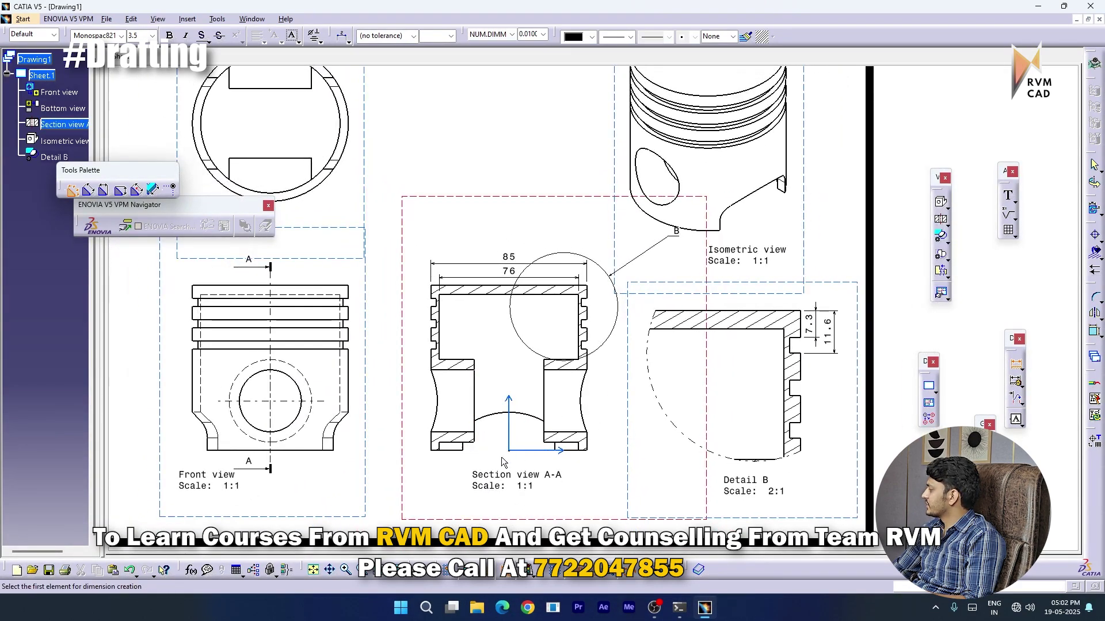
{"action": "scroll", "coordinate": [477, 463], "scroll_direction": "up", "scroll_amount": 2}
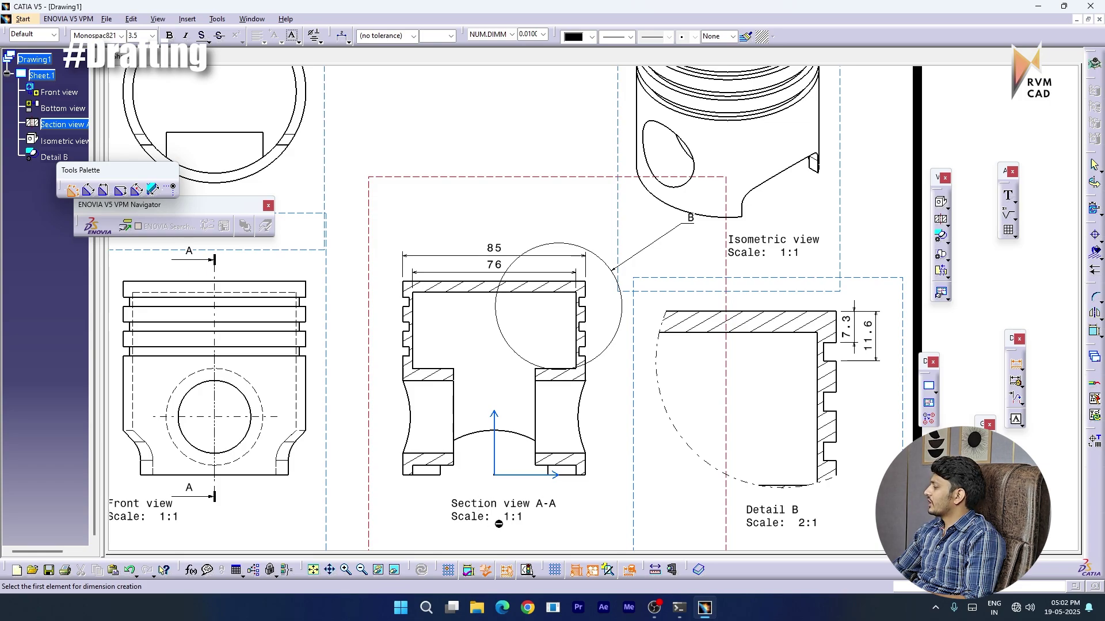
{"action": "key", "text": "Escape"}
{"action": "left_click_drag", "start_coordinate": [502, 514], "coordinate": [458, 216]}
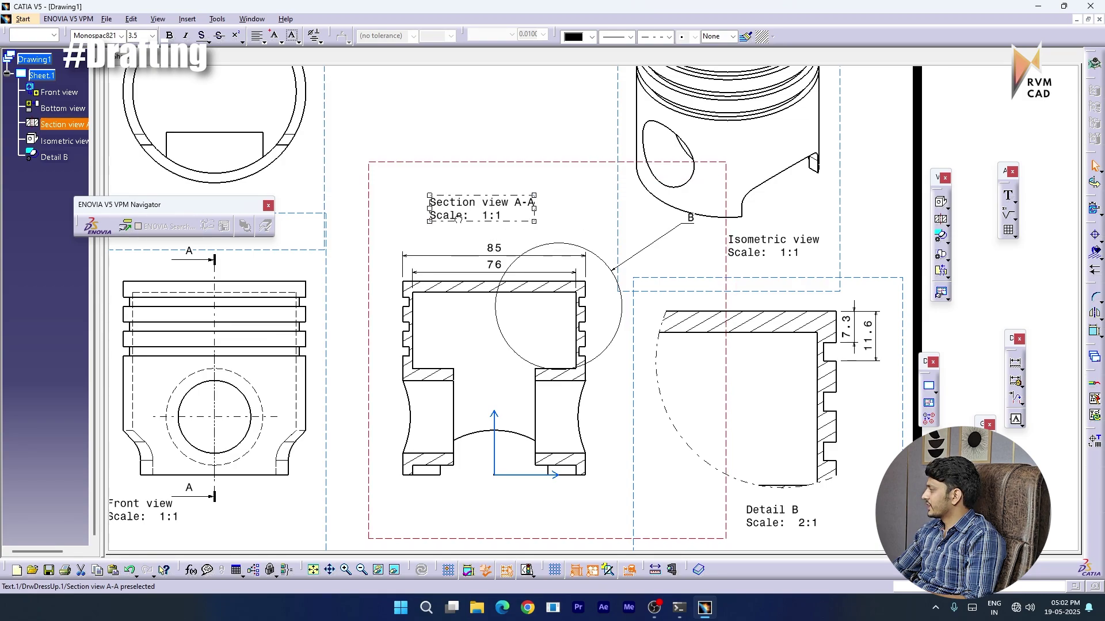
{"action": "left_click", "coordinate": [963, 472]}
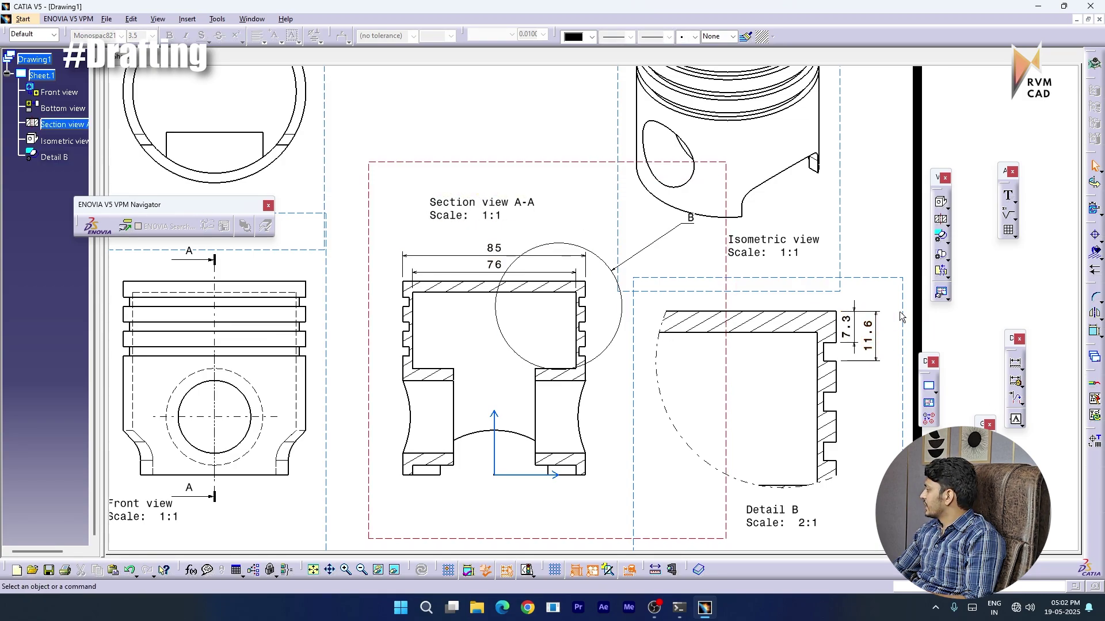
In section view A-A, dimension the gap between the inner faces of the two pin bosses, placed below the piston
{"action": "left_click", "coordinate": [1016, 366]}
{"action": "mouse_move", "coordinate": [448, 511]}
{"action": "middle_mouse_down"}
{"action": "mouse_move", "coordinate": [460, 489]}
{"action": "mouse_move", "coordinate": [450, 388]}
{"action": "middle_mouse_up"}
{"action": "left_click", "coordinate": [386, 406]}
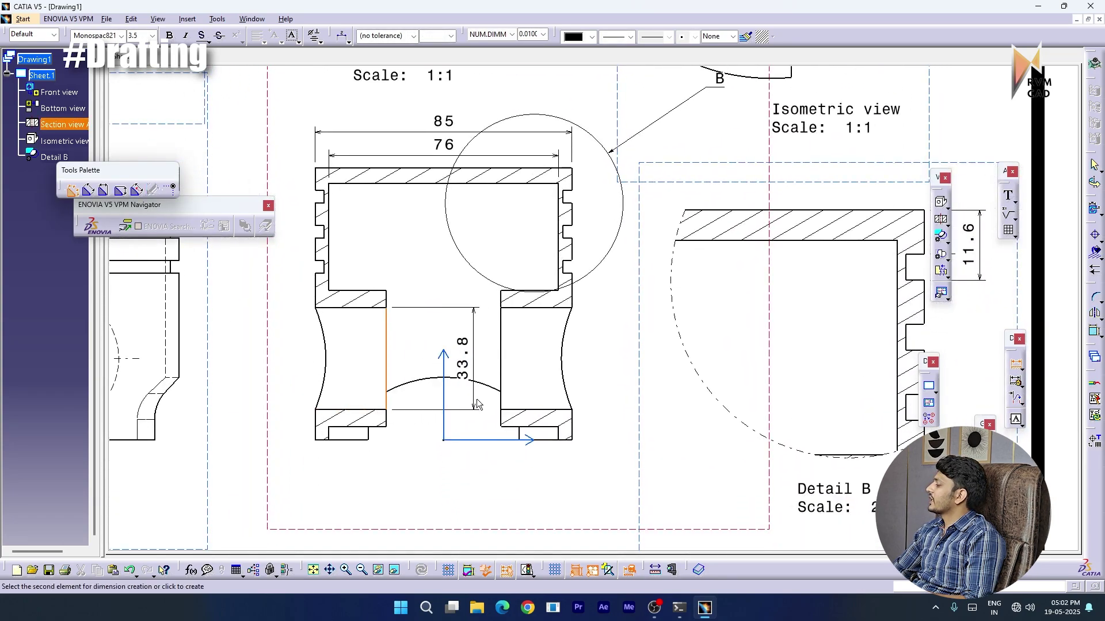
{"action": "left_click", "coordinate": [501, 400]}
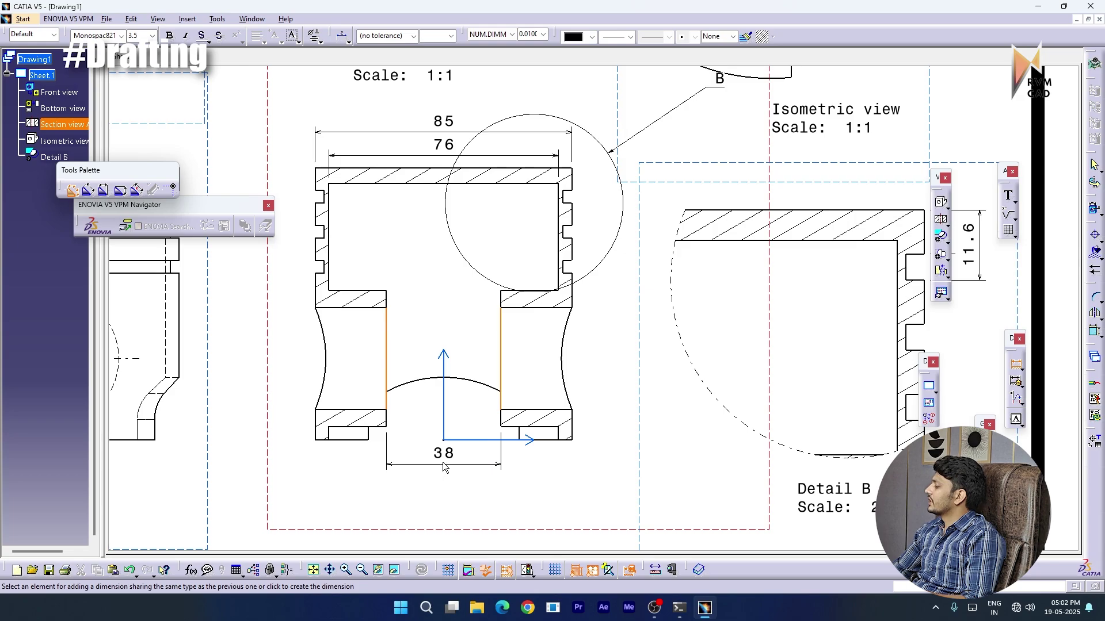
{"action": "left_click", "coordinate": [443, 464]}
{"action": "left_click", "coordinate": [329, 434]}
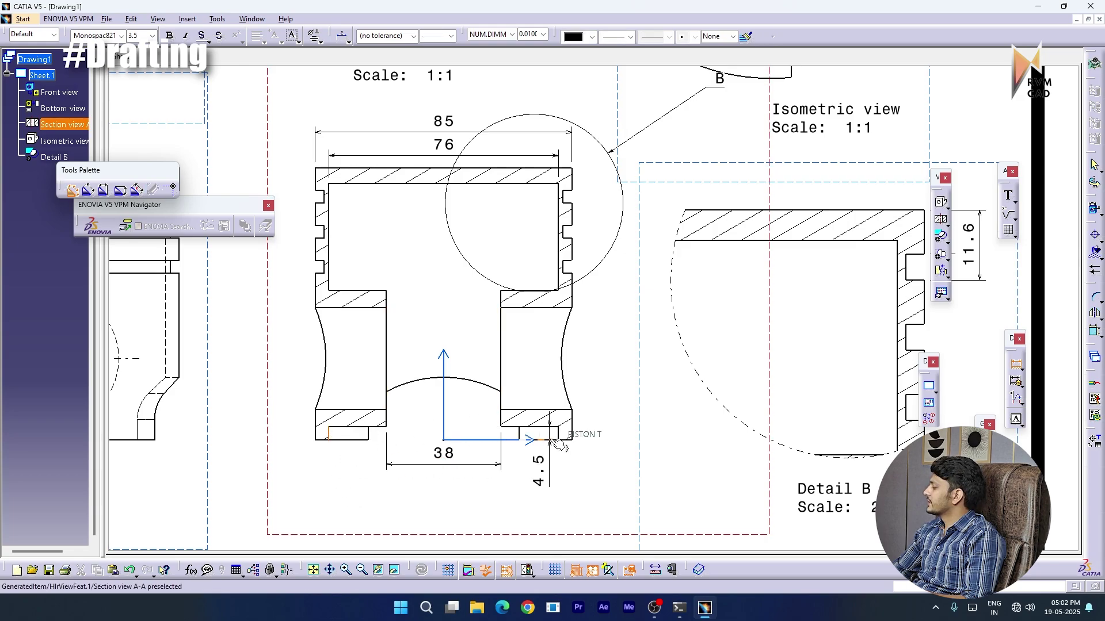
{"action": "left_click", "coordinate": [558, 434]}
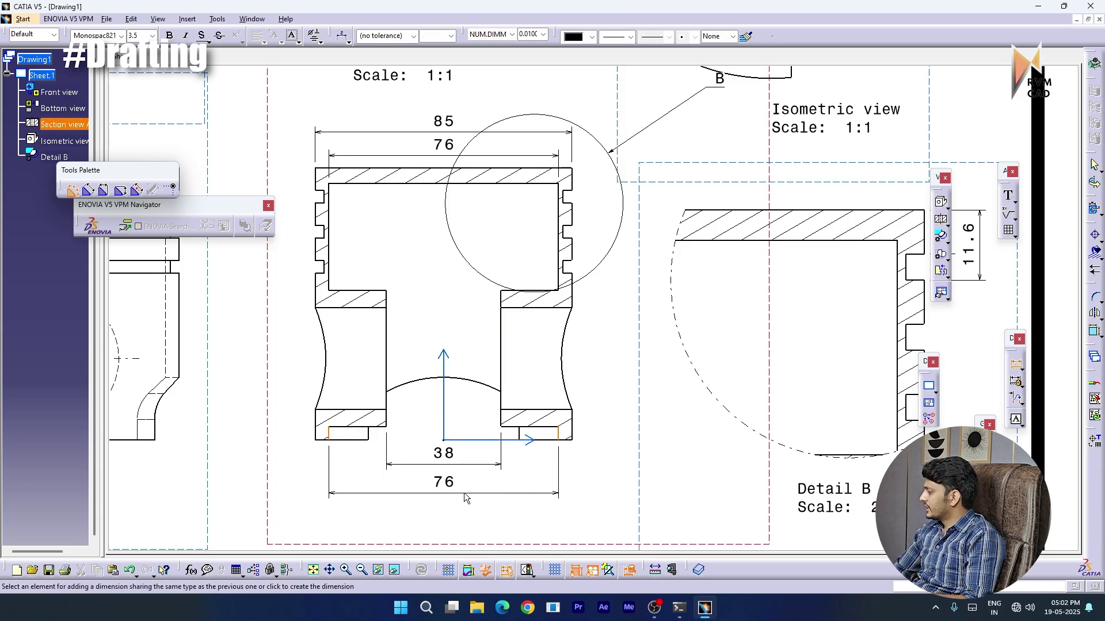
{"action": "key", "text": "Escape"}
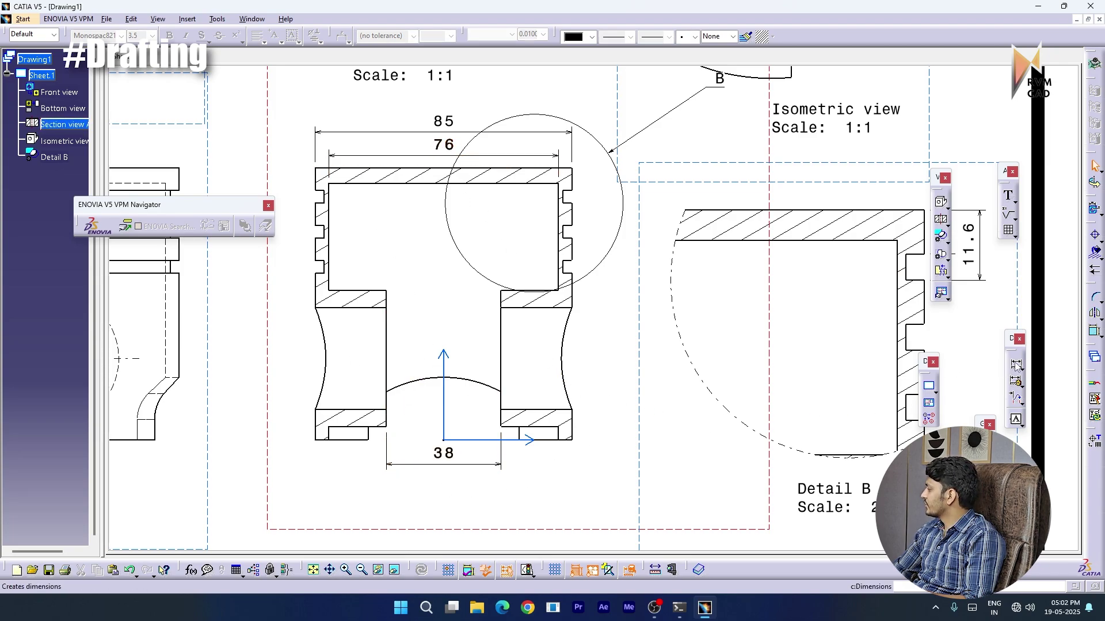
Dimension the distance between the inner edges of the two bottom recesses in section A-A, placed below the boss gap dimension
{"action": "left_click", "coordinate": [1016, 365]}
{"action": "left_click", "coordinate": [371, 436]}
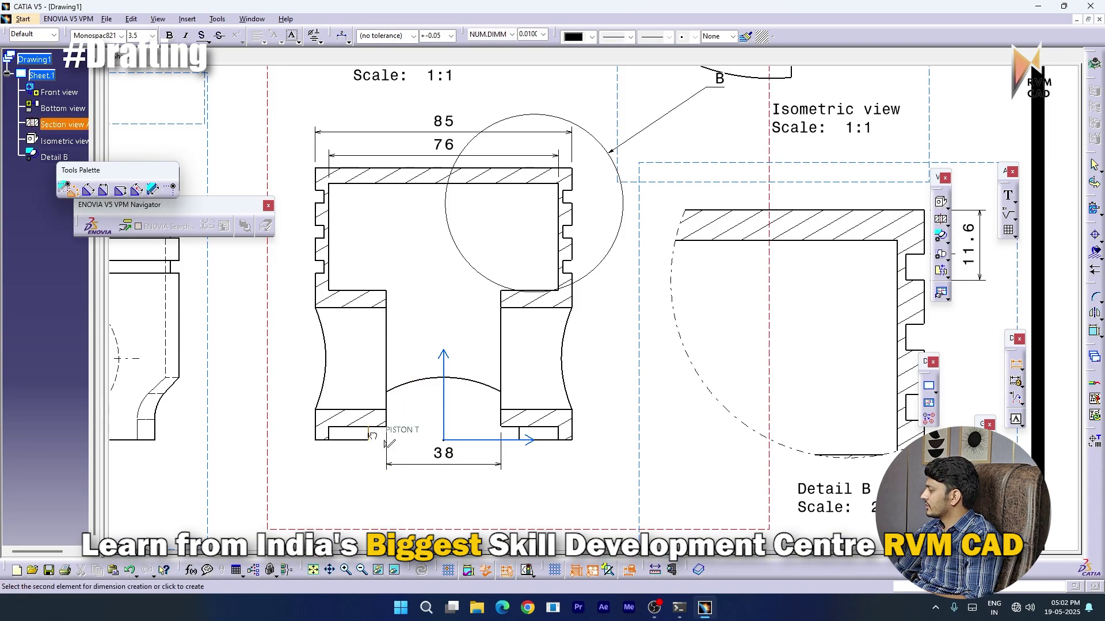
{"action": "left_click", "coordinate": [520, 434]}
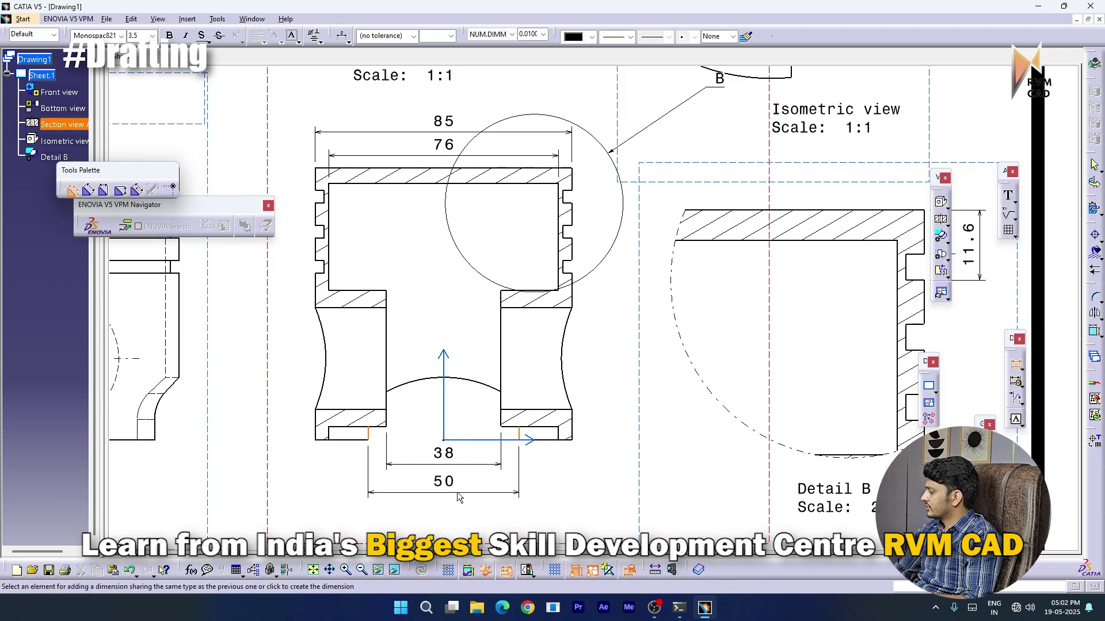
{"action": "left_click", "coordinate": [457, 492]}
In the front view, dimension the diameters of the dashed boss circle and the pin hole, placed left of the piston
{"action": "middle_click_drag", "start_coordinate": [335, 478], "coordinate": [342, 507]}
{"action": "middle_click_drag", "start_coordinate": [336, 412], "coordinate": [446, 478]}
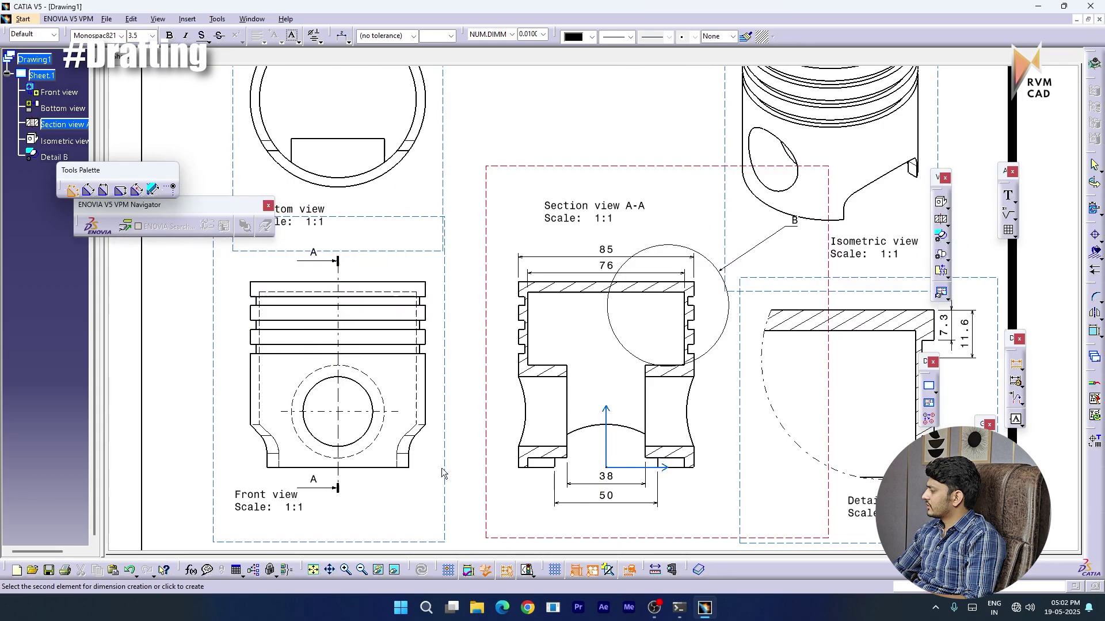
{"action": "left_click", "coordinate": [306, 379]}
{"action": "left_click", "coordinate": [198, 329]}
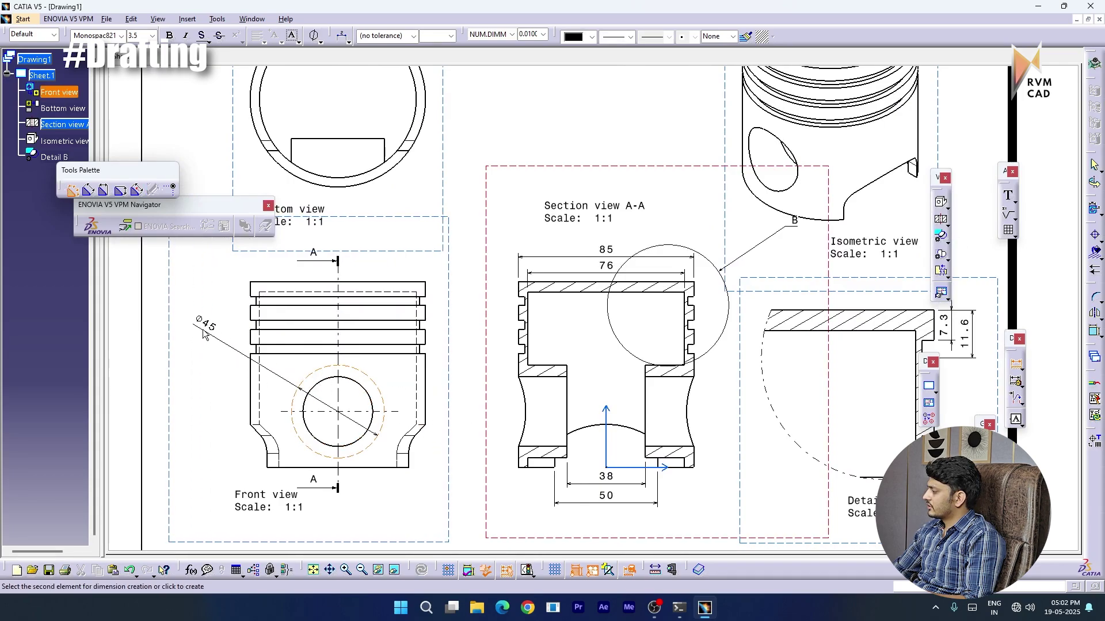
{"action": "left_click", "coordinate": [306, 410]}
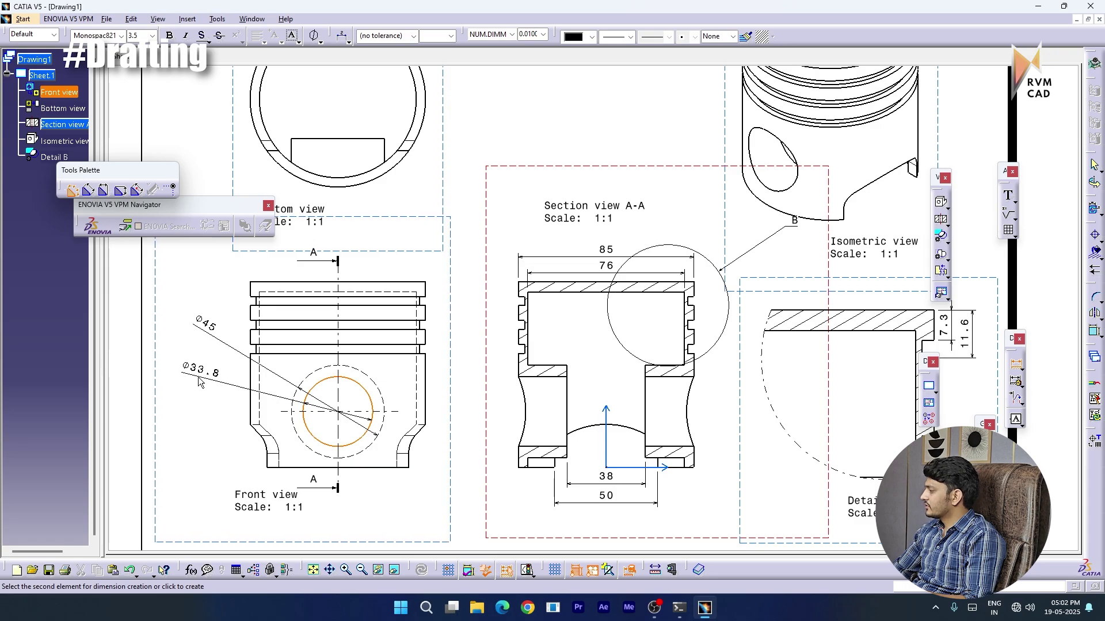
{"action": "left_click", "coordinate": [199, 383]}
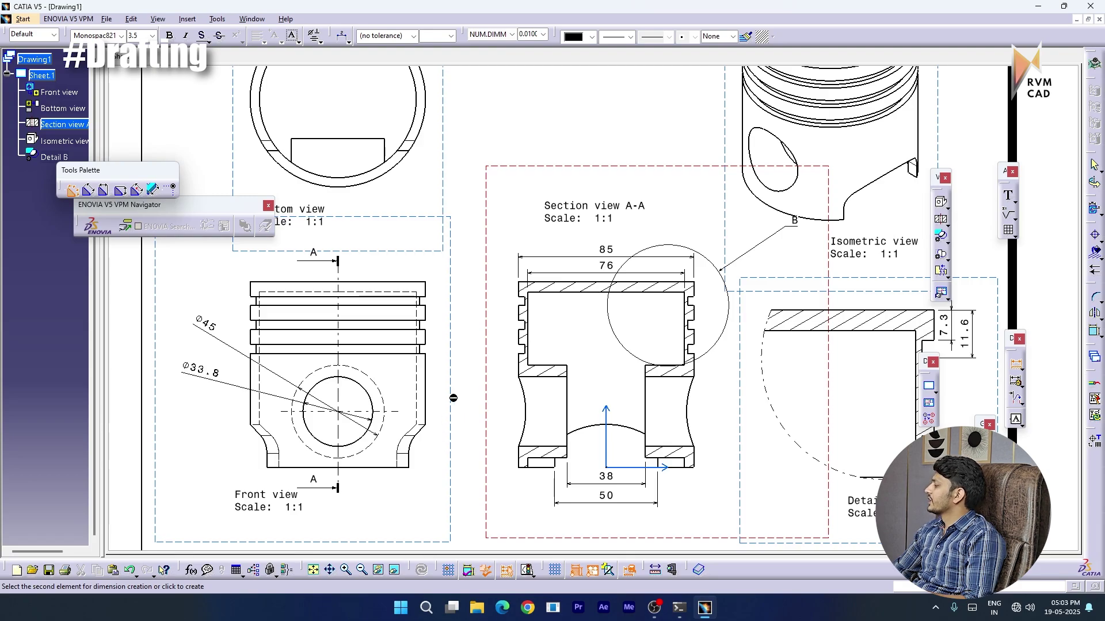
In section A-A, dimension the height from the piston's bottom edge to the underside of the crown, placed left of the view
{"action": "middle_click_drag", "start_coordinate": [464, 395], "coordinate": [473, 425], "text": "ctrl"}
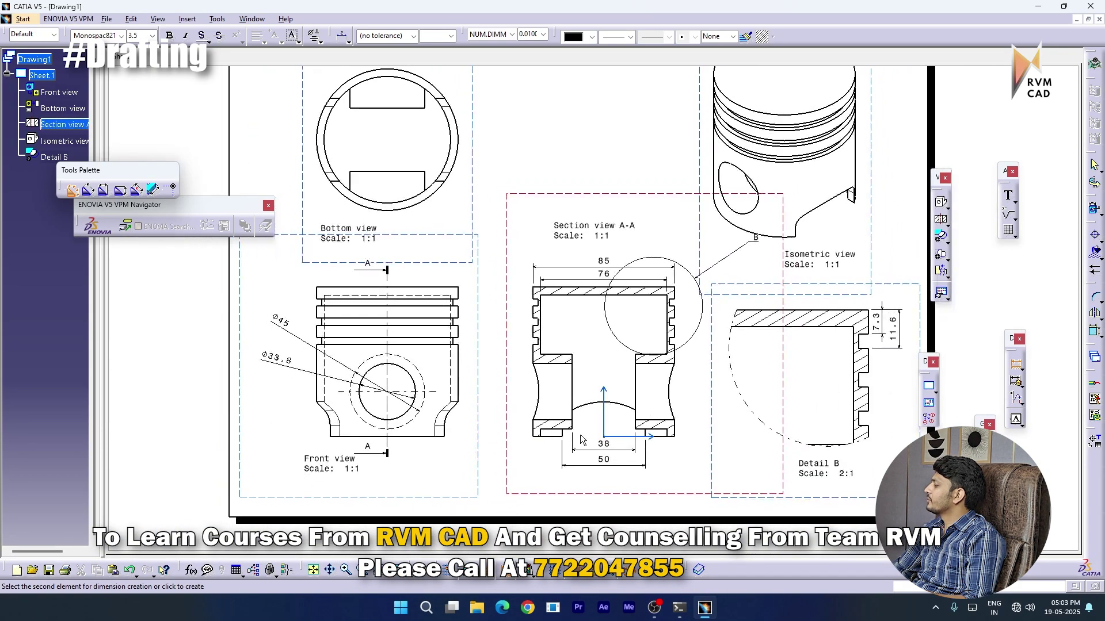
{"action": "middle_click_drag", "start_coordinate": [502, 463], "coordinate": [512, 451], "text": "ctrl"}
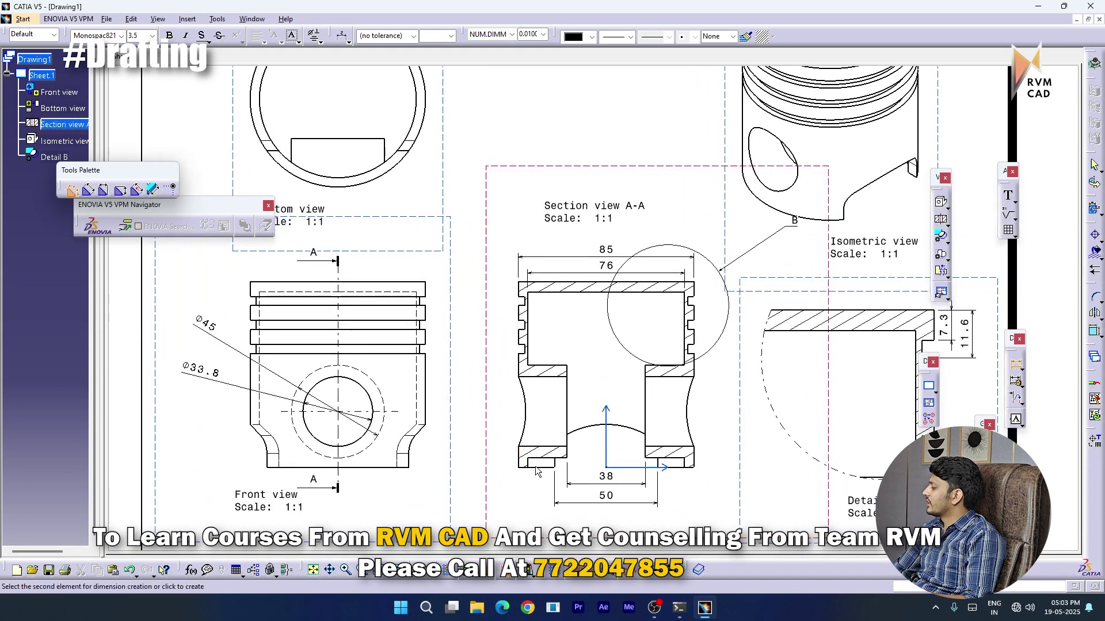
{"action": "left_click", "coordinate": [569, 293]}
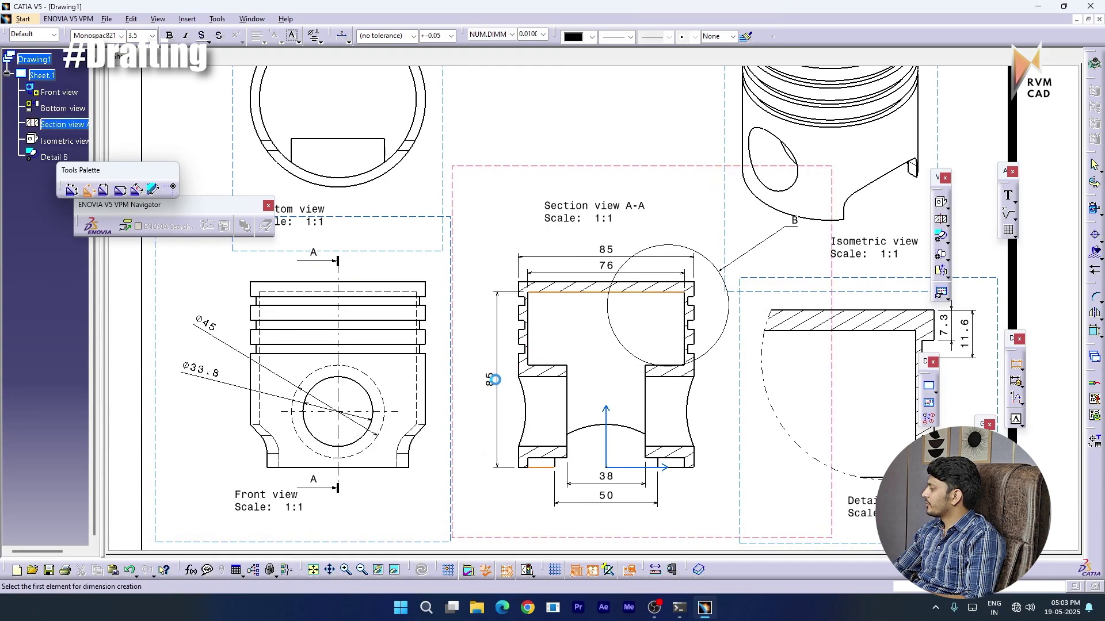
{"action": "left_click", "coordinate": [495, 380]}
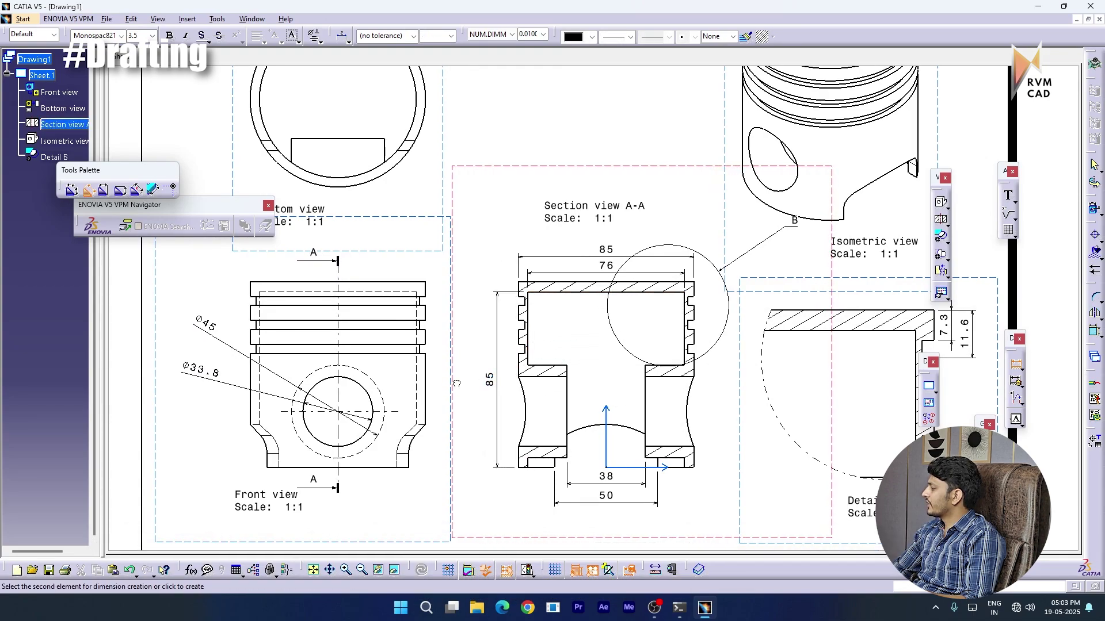
Dimension the piston's overall height in section A-A from bottom edge to top face, placed left of the inner height dimension
{"action": "left_click", "coordinate": [542, 468]}
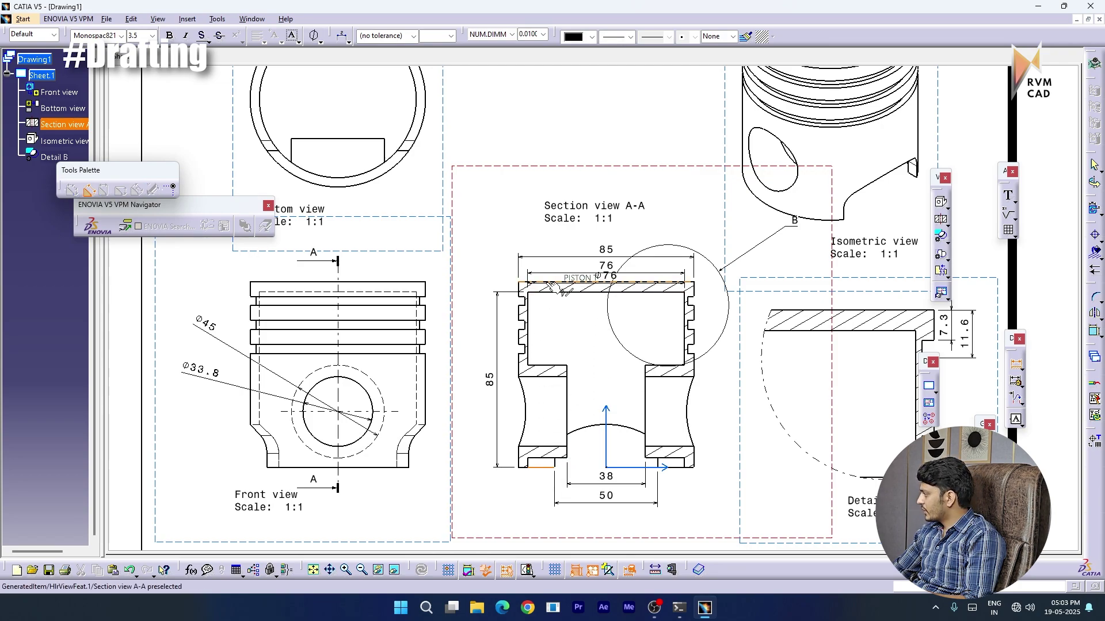
{"action": "left_click", "coordinate": [553, 285]}
{"action": "left_click", "coordinate": [480, 340]}
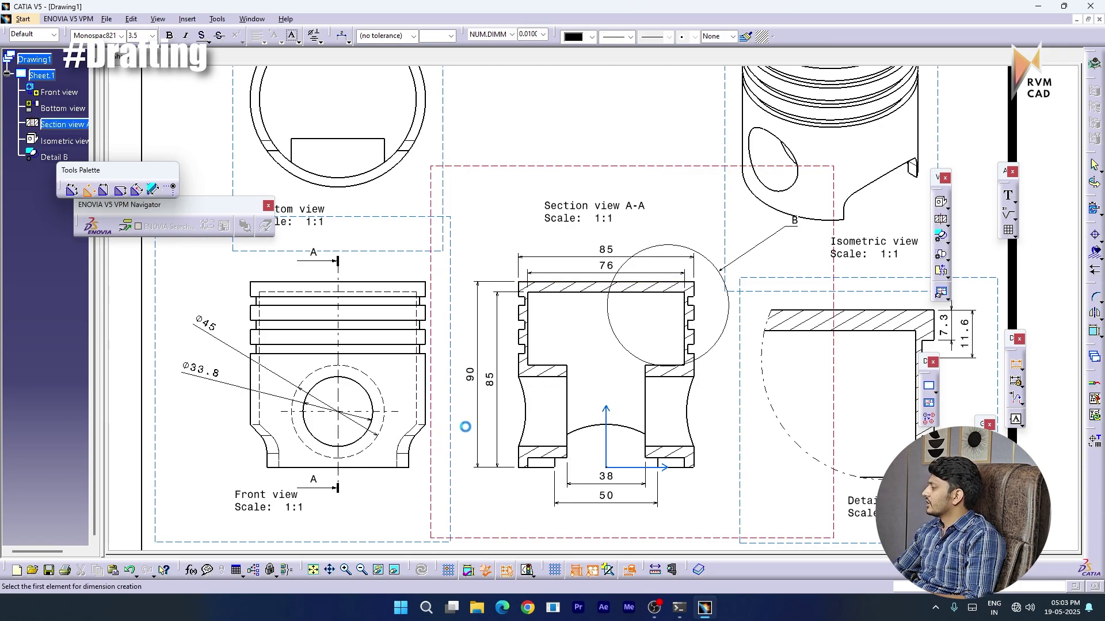
In the front view, dimension the height of the pin hole's centre above the bottom edge, placed left of the piston
{"action": "middle_click_drag", "start_coordinate": [447, 471], "coordinate": [446, 494], "text": "ctrl"}
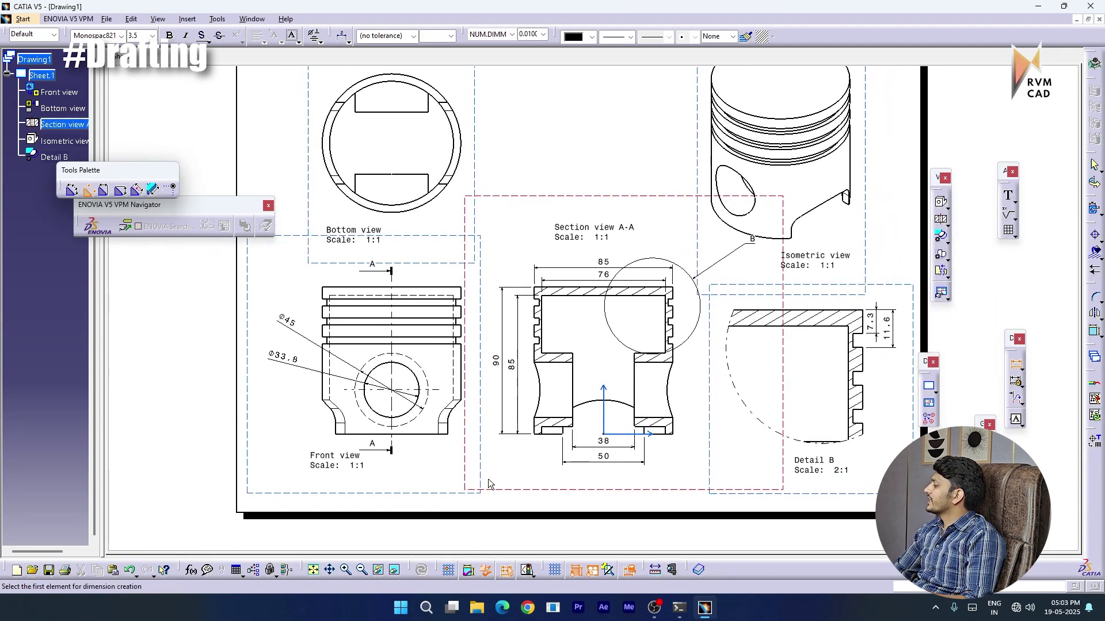
{"action": "left_click", "coordinate": [411, 435]}
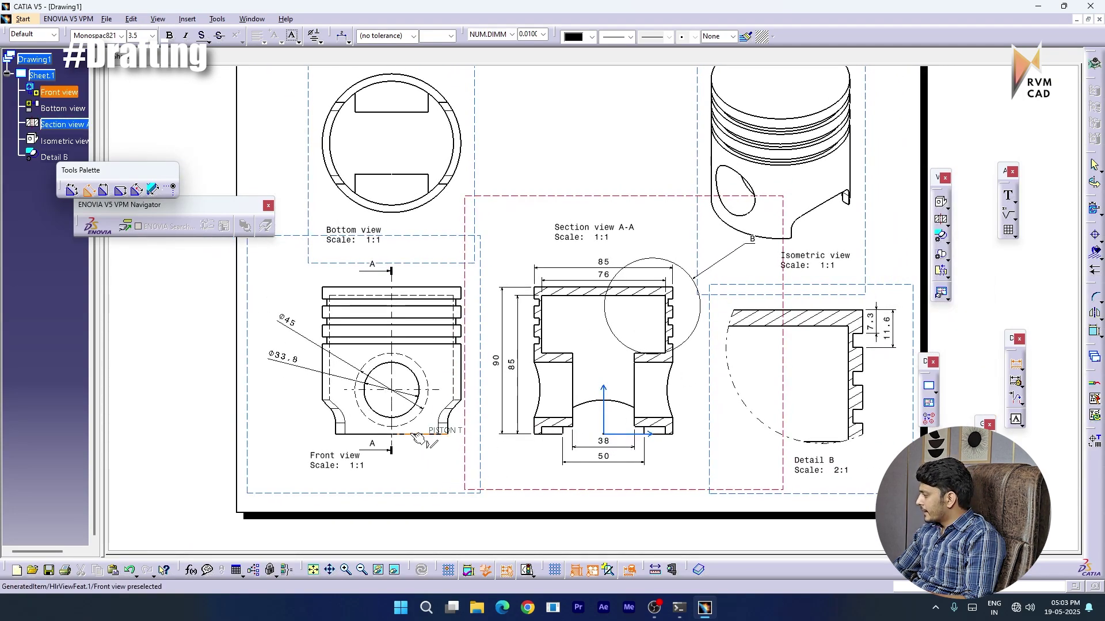
{"action": "left_click", "coordinate": [407, 393]}
{"action": "left_click", "coordinate": [305, 412]}
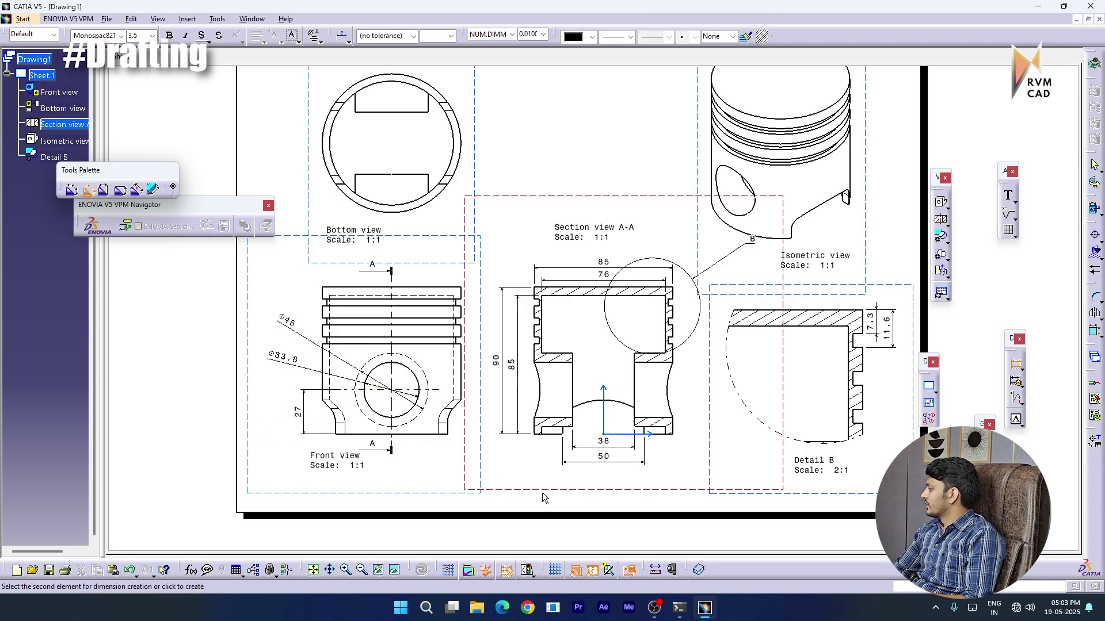
Try a diameter dimension on the arc between the bosses in section A-A
{"action": "middle_click_drag", "start_coordinate": [543, 496], "coordinate": [543, 479], "text": "ctrl"}
{"action": "left_click", "coordinate": [602, 419]}
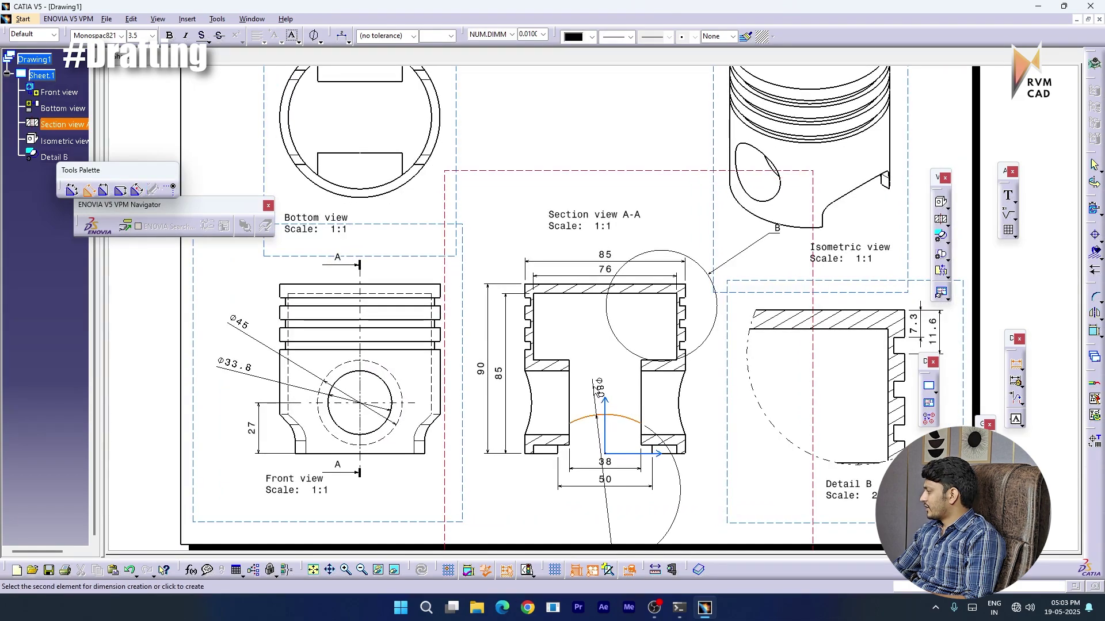
{"action": "left_click", "coordinate": [685, 474]}
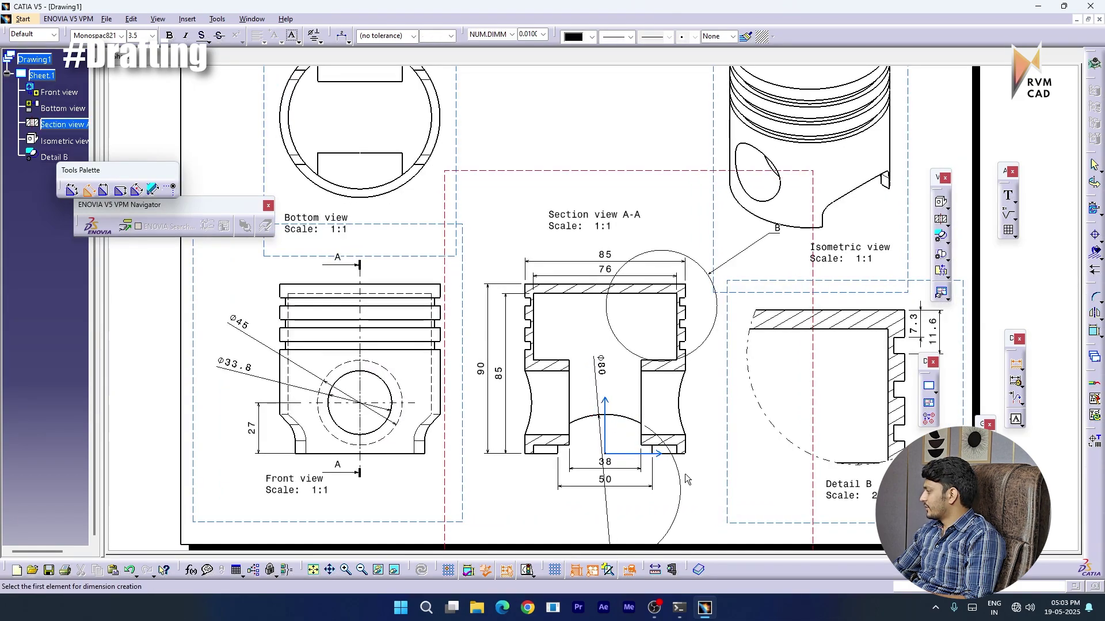
Delete the arc's diameter dimension from section A-A
{"action": "left_click", "coordinate": [606, 368]}
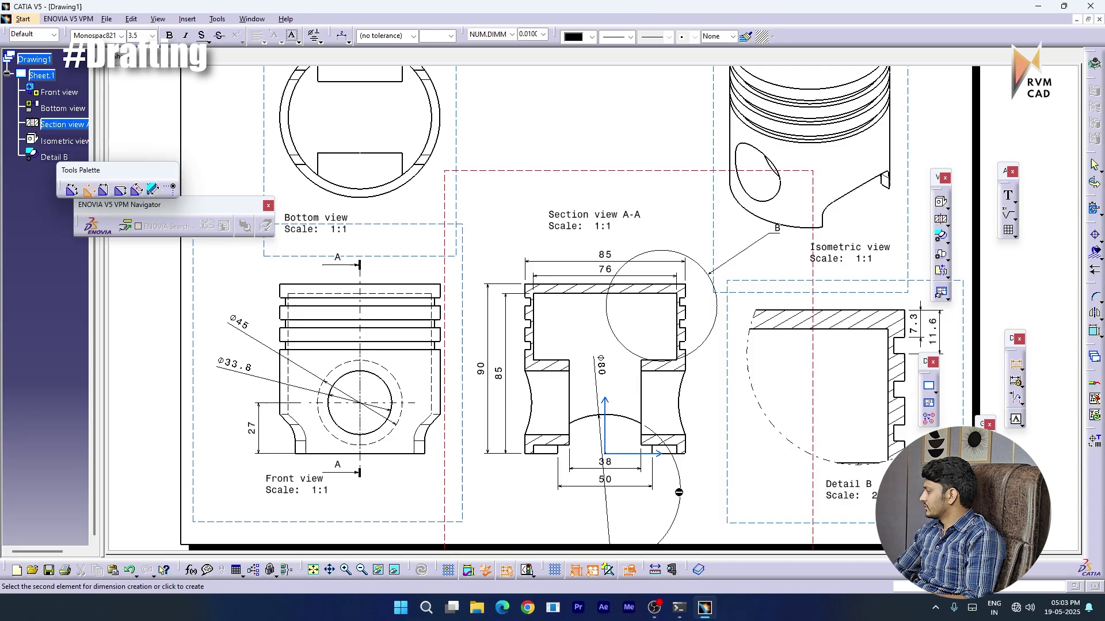
{"action": "key", "text": "Escape"}
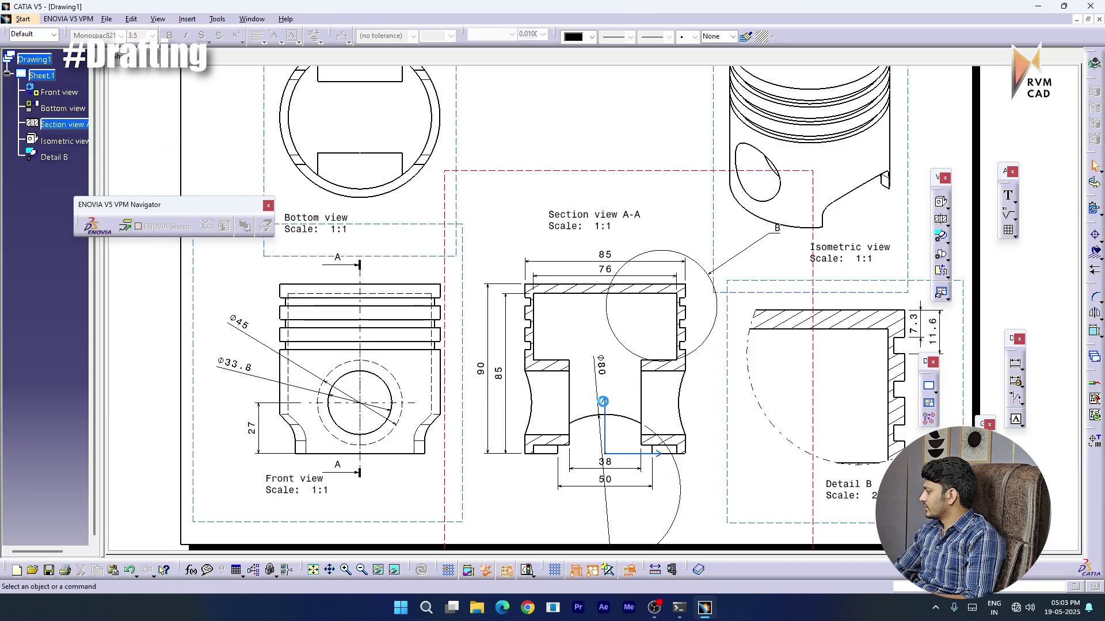
{"action": "left_click", "coordinate": [598, 368]}
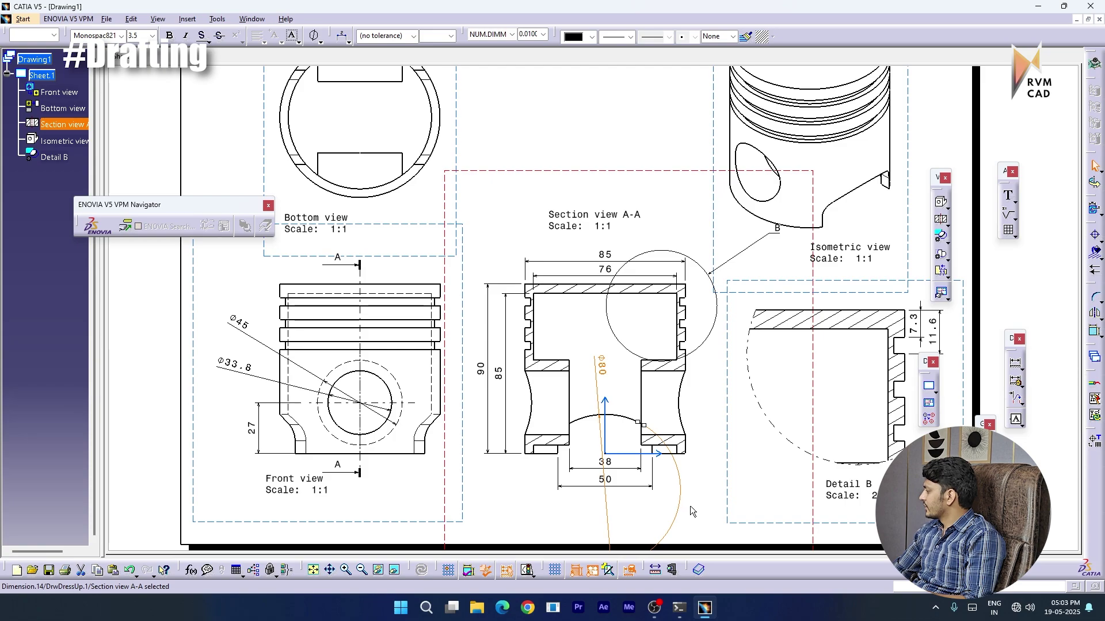
{"action": "left_click", "coordinate": [694, 531]}
{"action": "left_click", "coordinate": [681, 490]}
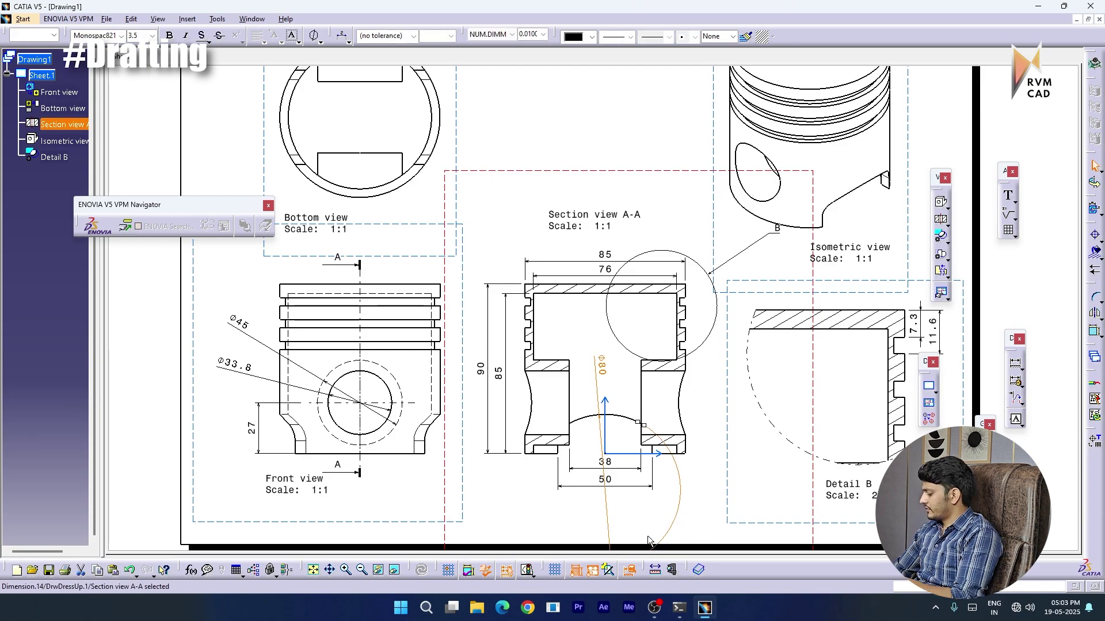
{"action": "key", "text": "Delete"}
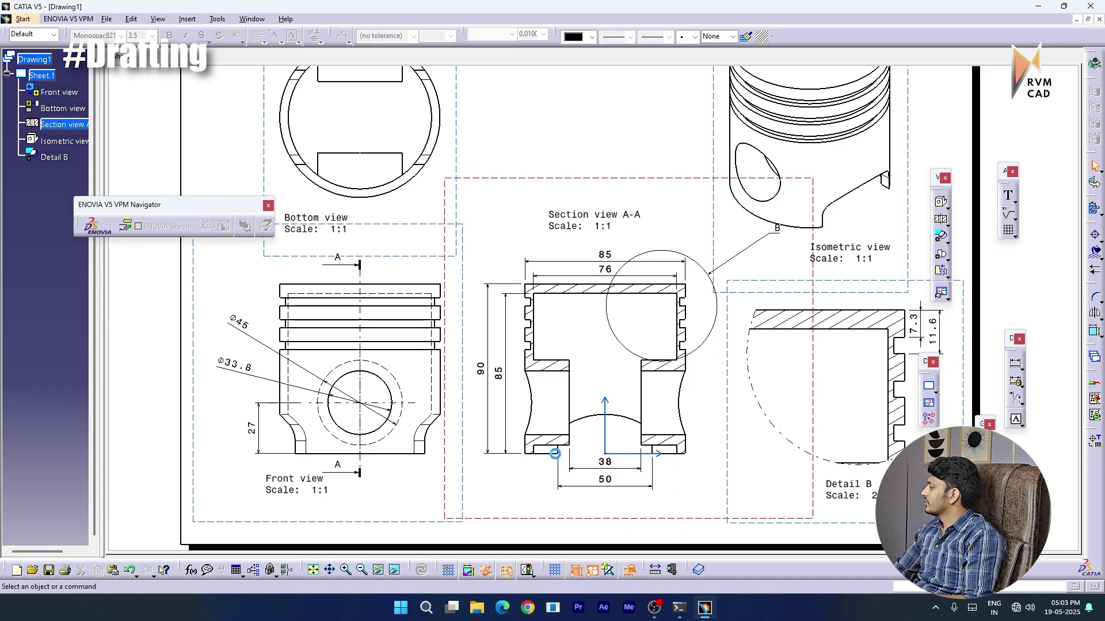
Add a radius dimension to the arc between the bosses in section A-A, with its text above the arc
{"action": "middle_click_drag", "start_coordinate": [547, 448], "coordinate": [564, 472]}
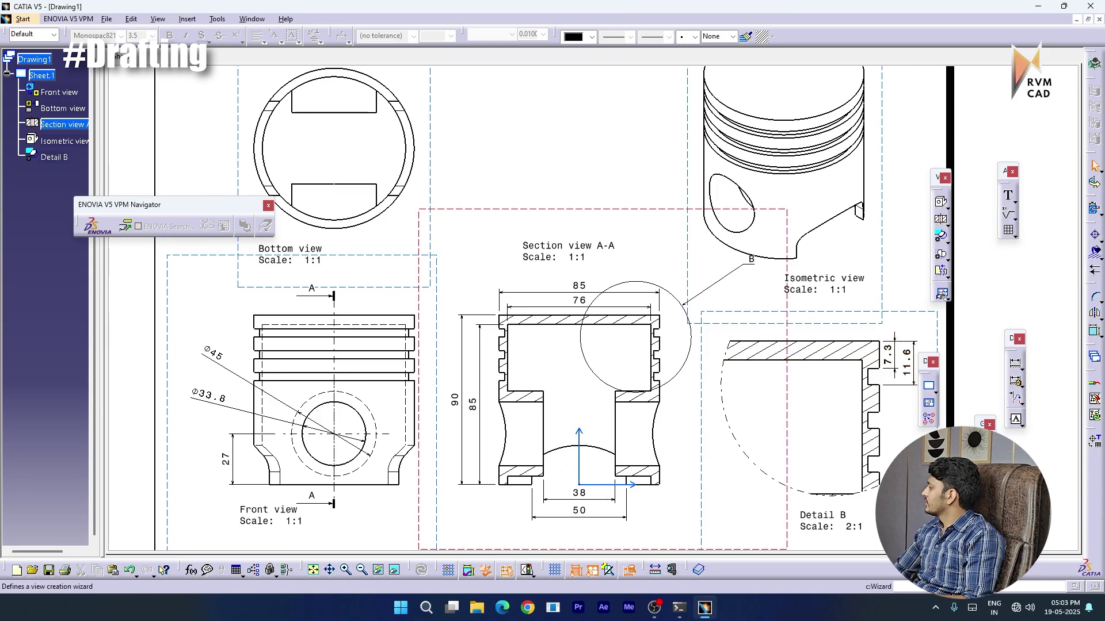
{"action": "left_click", "coordinate": [1019, 372]}
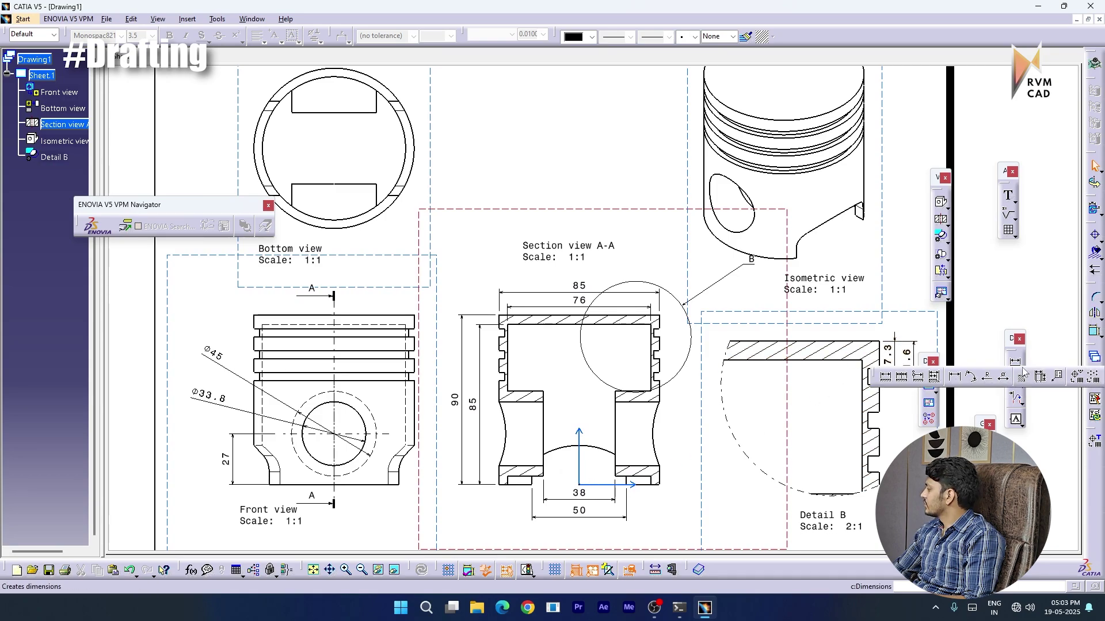
{"action": "left_click", "coordinate": [987, 378]}
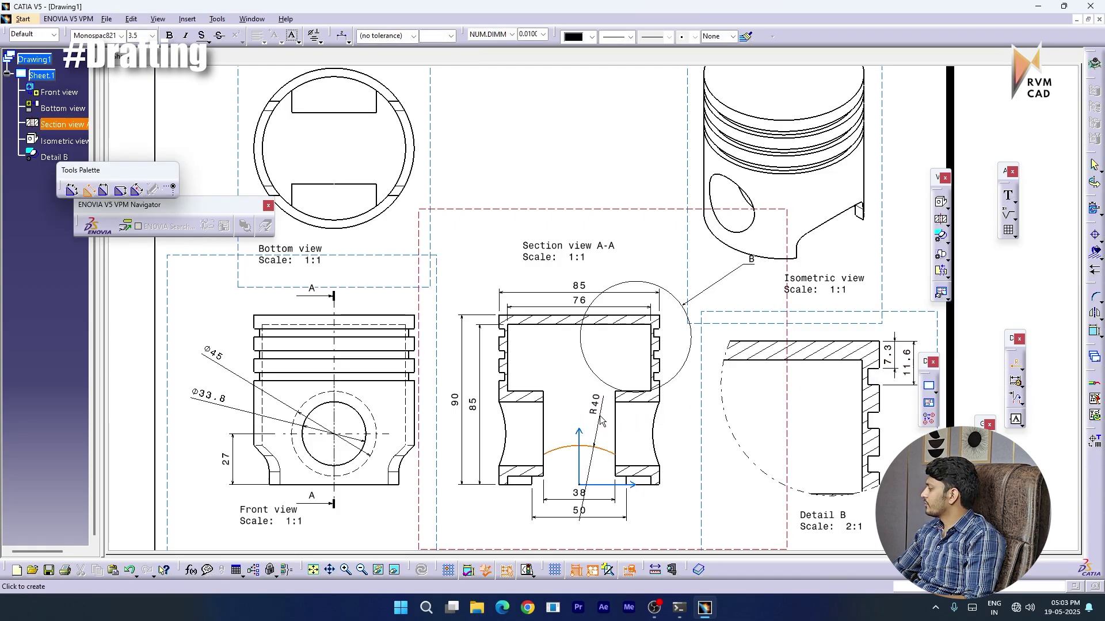
{"action": "left_click", "coordinate": [601, 421]}
{"action": "left_click", "coordinate": [598, 453]}
{"action": "middle_click_drag", "start_coordinate": [581, 446], "coordinate": [574, 468], "text": "ctrl"}
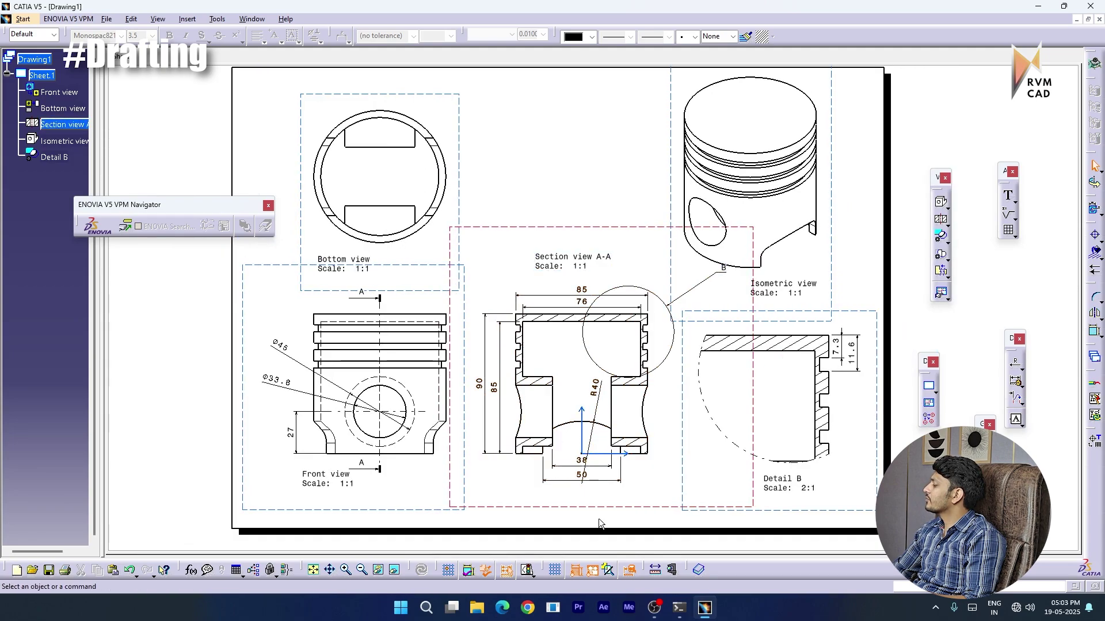
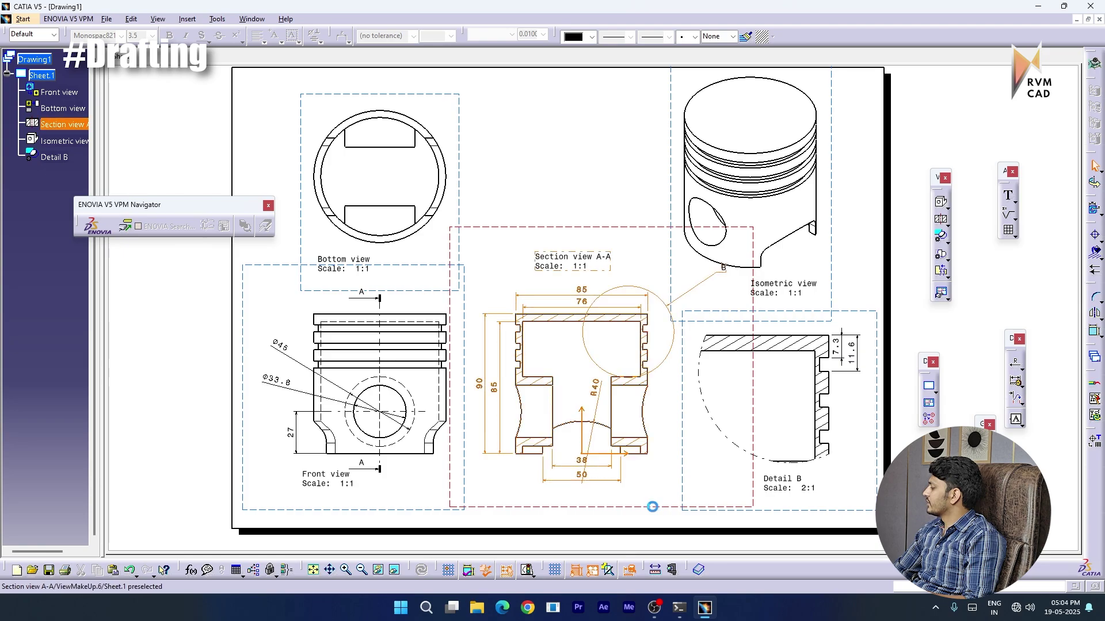
{"action": "right_click", "coordinate": [651, 507]}
{"action": "left_click", "coordinate": [679, 326]}
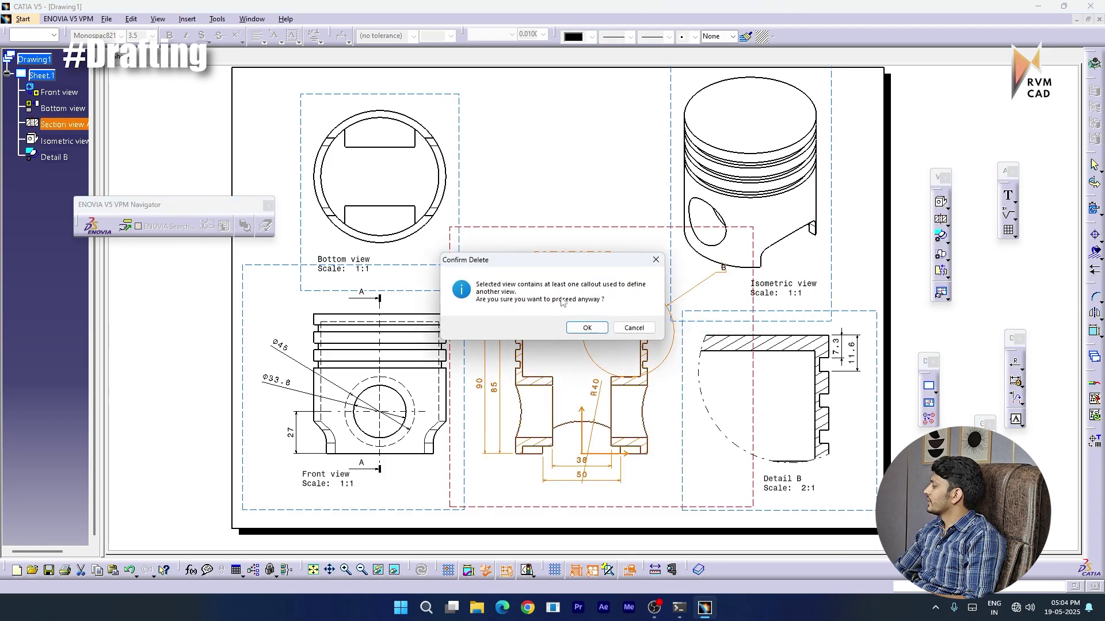
{"action": "left_click", "coordinate": [585, 328]}
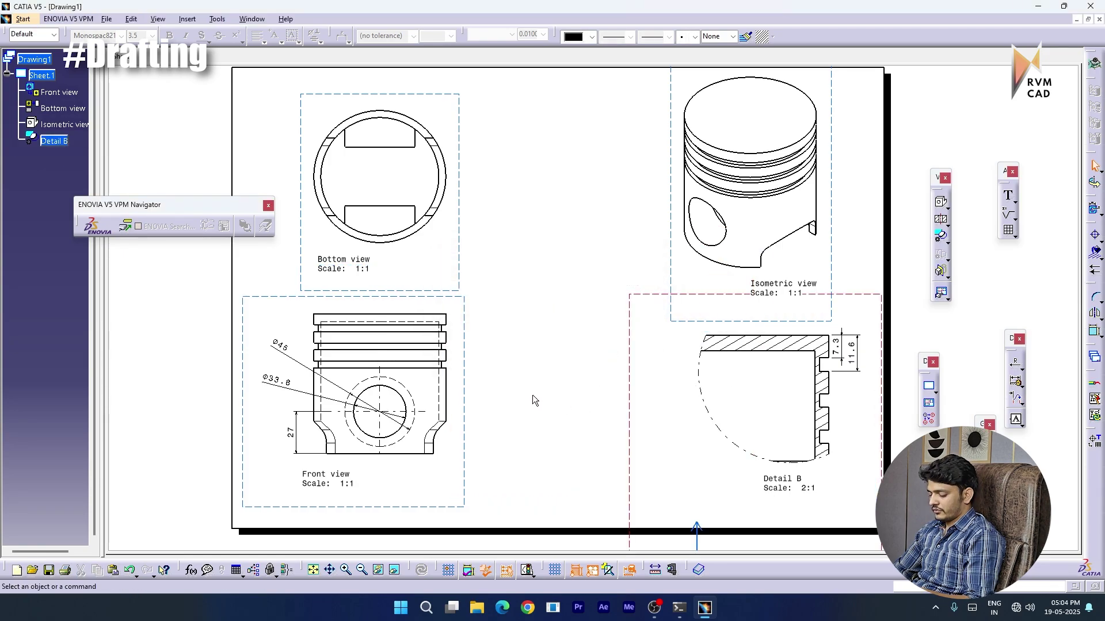
{"action": "key", "text": "ctrl+z"}
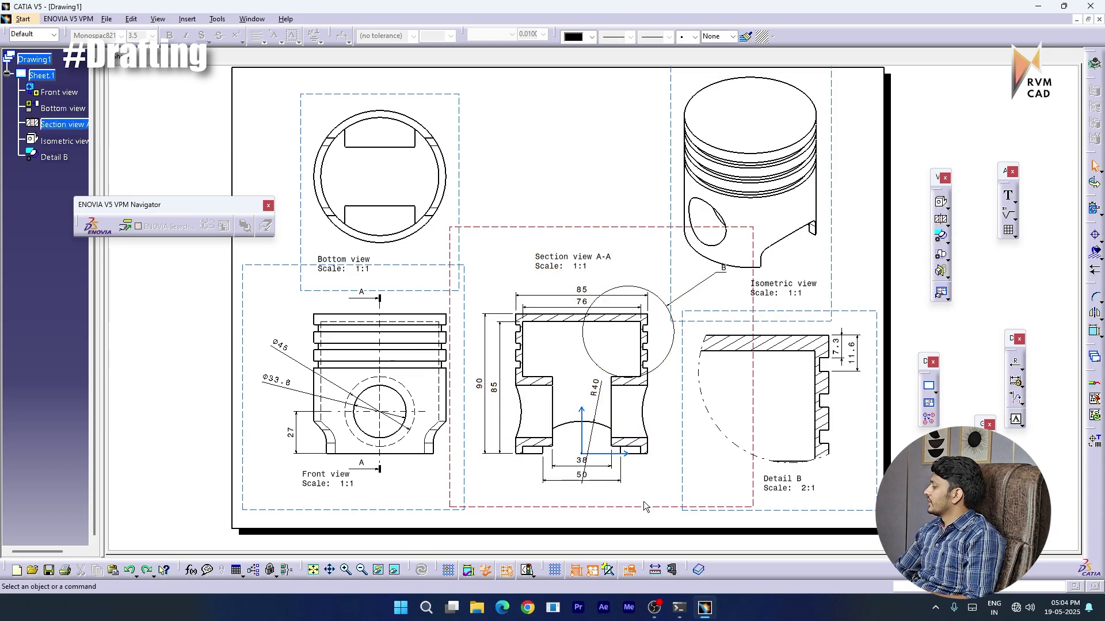
Enable Hidden Lines and Center Line in the properties of section view A-A
{"action": "right_click", "coordinate": [643, 506]}
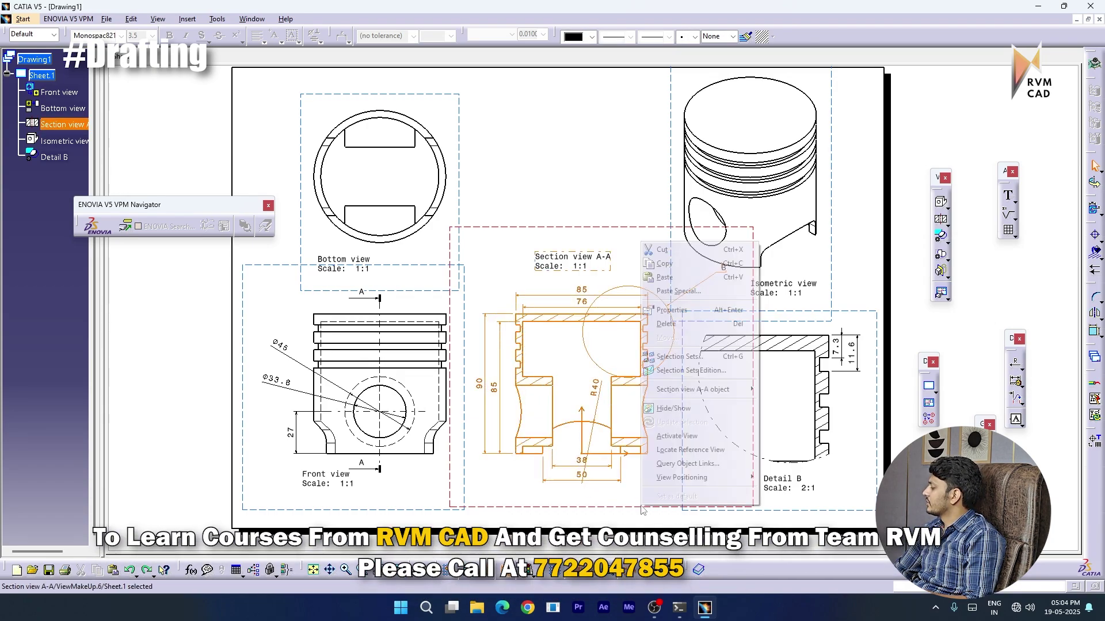
{"action": "left_click", "coordinate": [672, 310]}
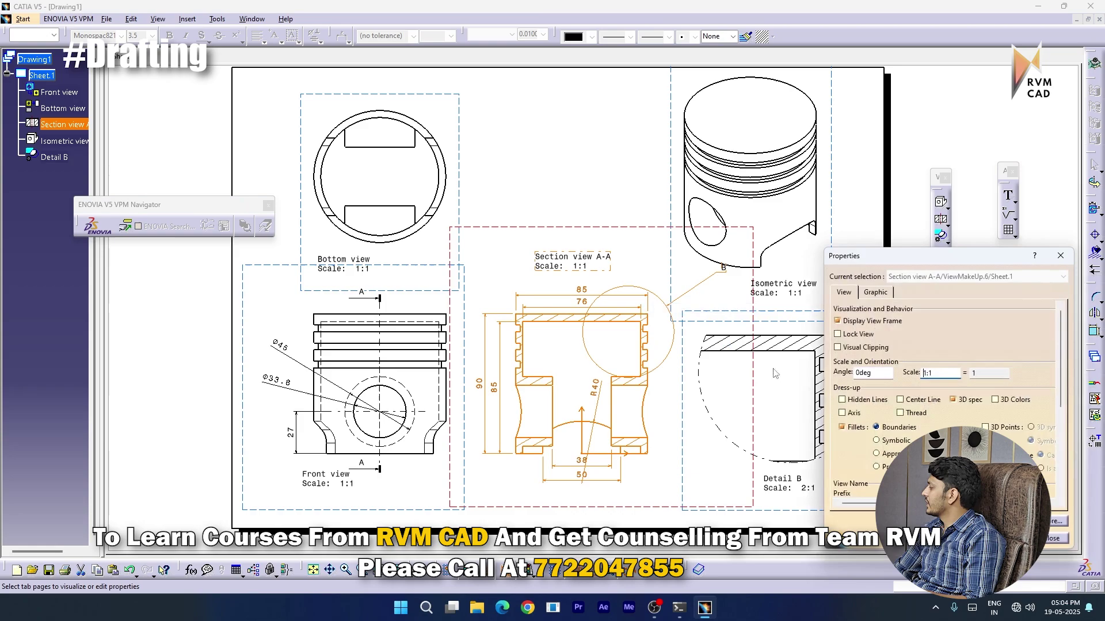
{"action": "left_click", "coordinate": [839, 399]}
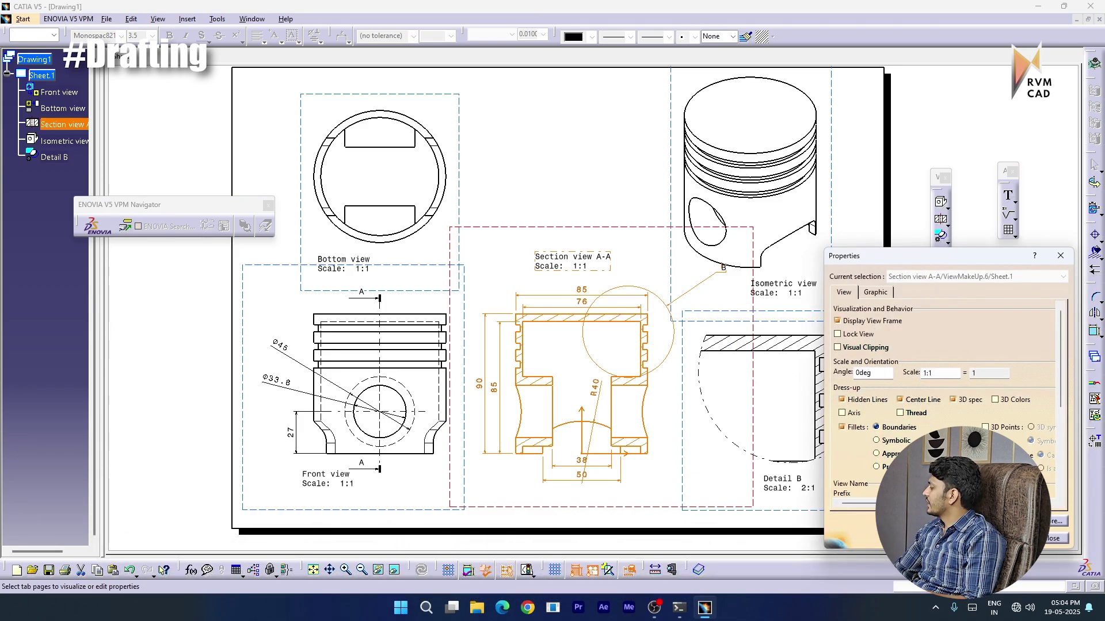
{"action": "left_click", "coordinate": [1008, 539]}
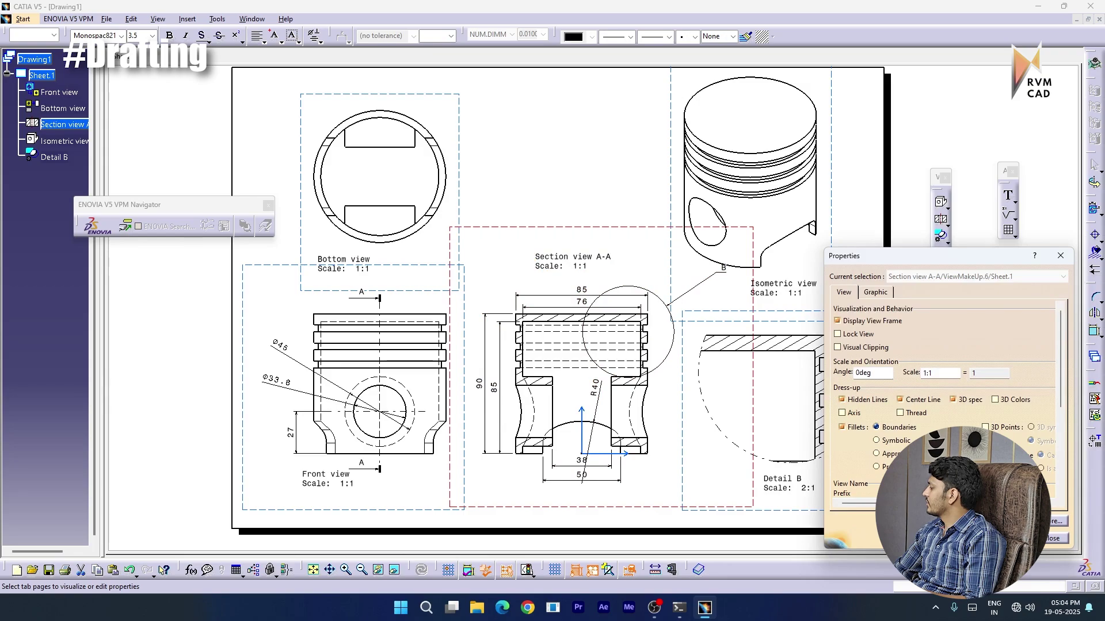
{"action": "left_click", "coordinate": [1054, 539]}
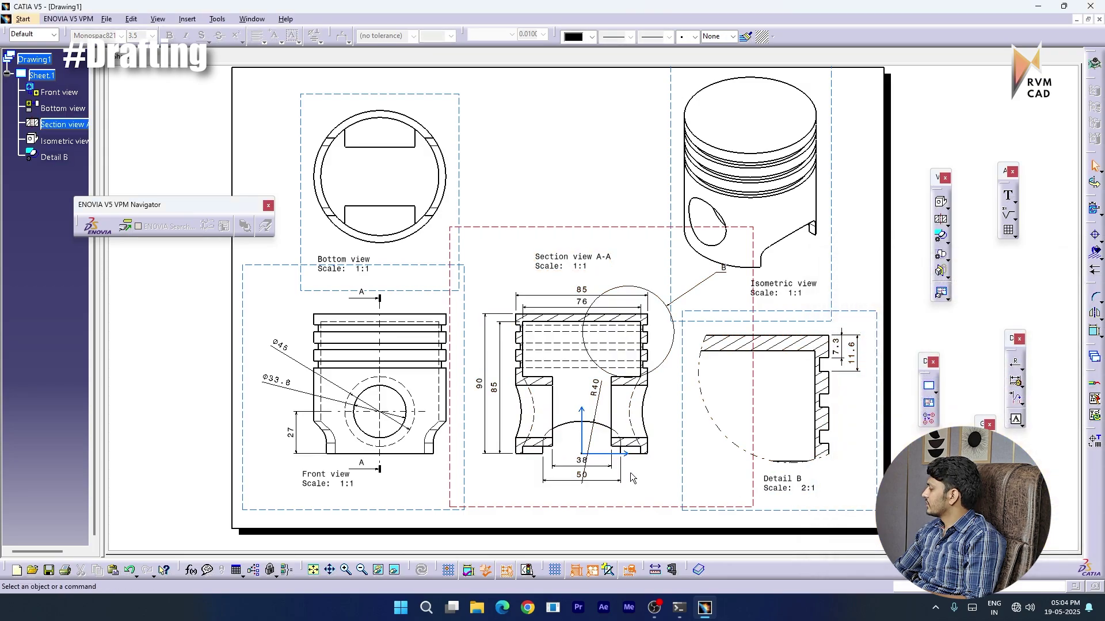
Add a radius dimension to the small dashed arc at the right boss in section A-A, placed right of the view
{"action": "middle_click_drag", "start_coordinate": [630, 472], "coordinate": [639, 452], "text": "ctrl"}
{"action": "mouse_move", "coordinate": [716, 478]}
{"action": "middle_mouse_down"}
{"action": "mouse_move", "coordinate": [645, 454]}
{"action": "mouse_move", "coordinate": [630, 423]}
{"action": "middle_mouse_up"}
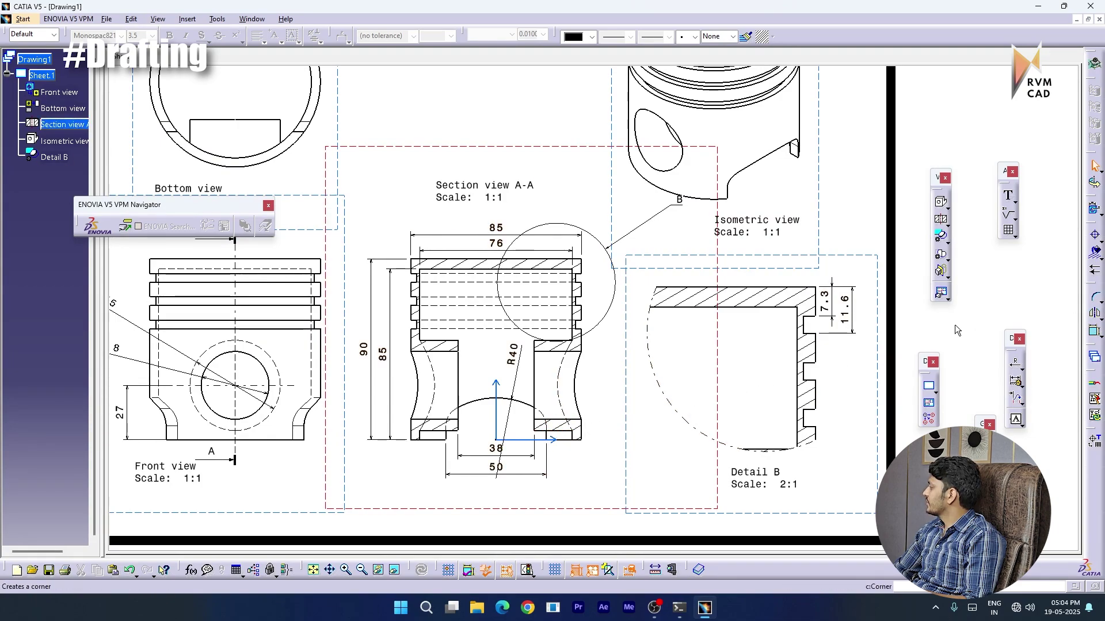
{"action": "left_click", "coordinate": [1016, 363]}
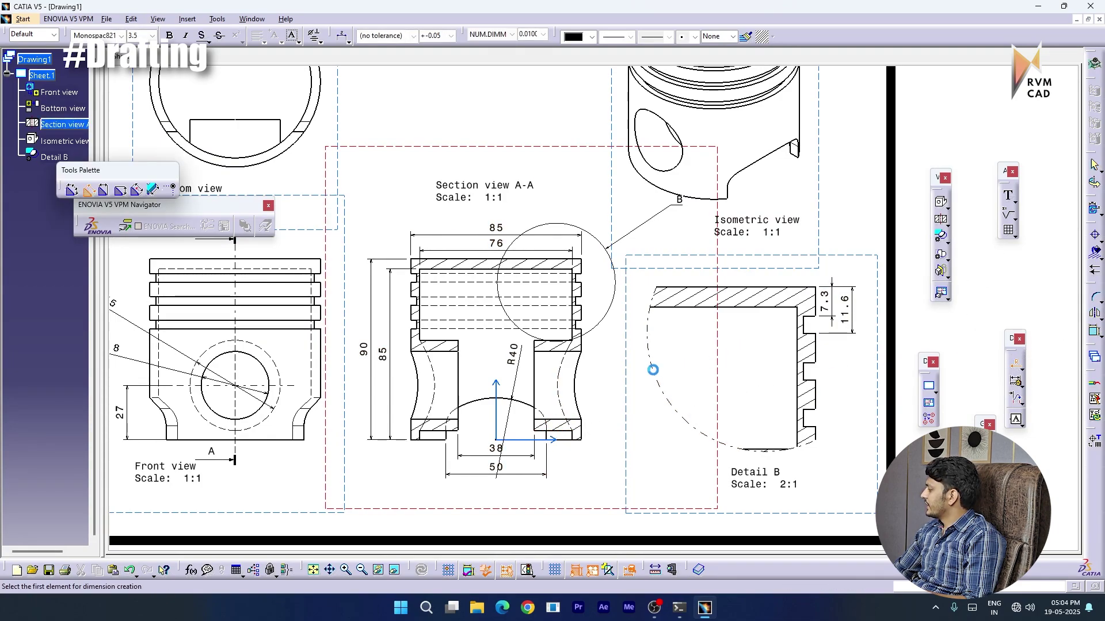
{"action": "left_click", "coordinate": [543, 416]}
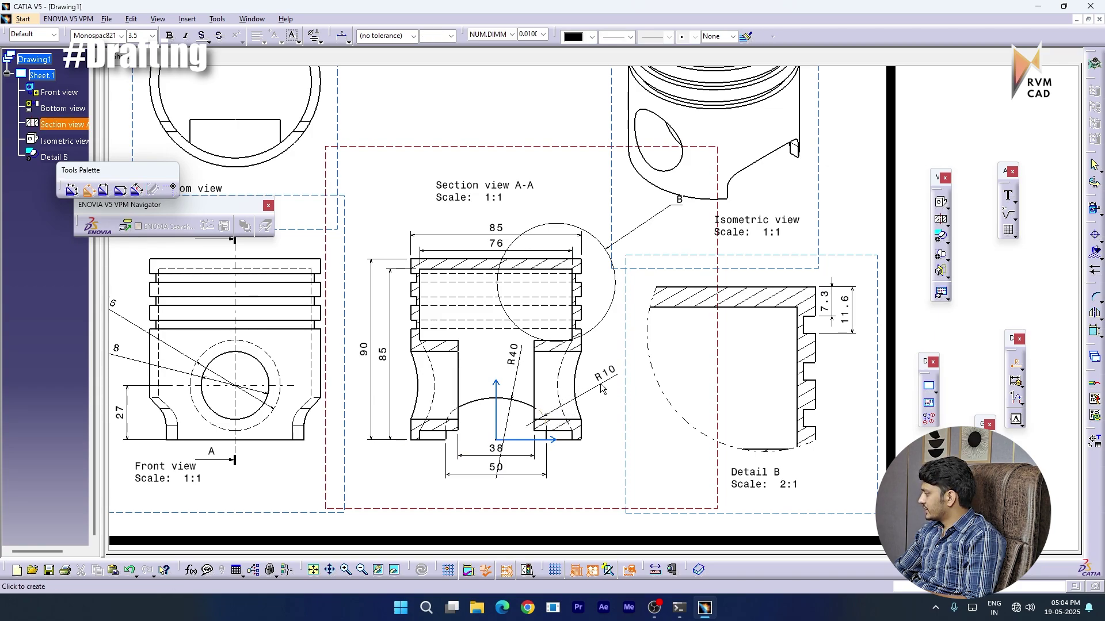
{"action": "left_click", "coordinate": [602, 388]}
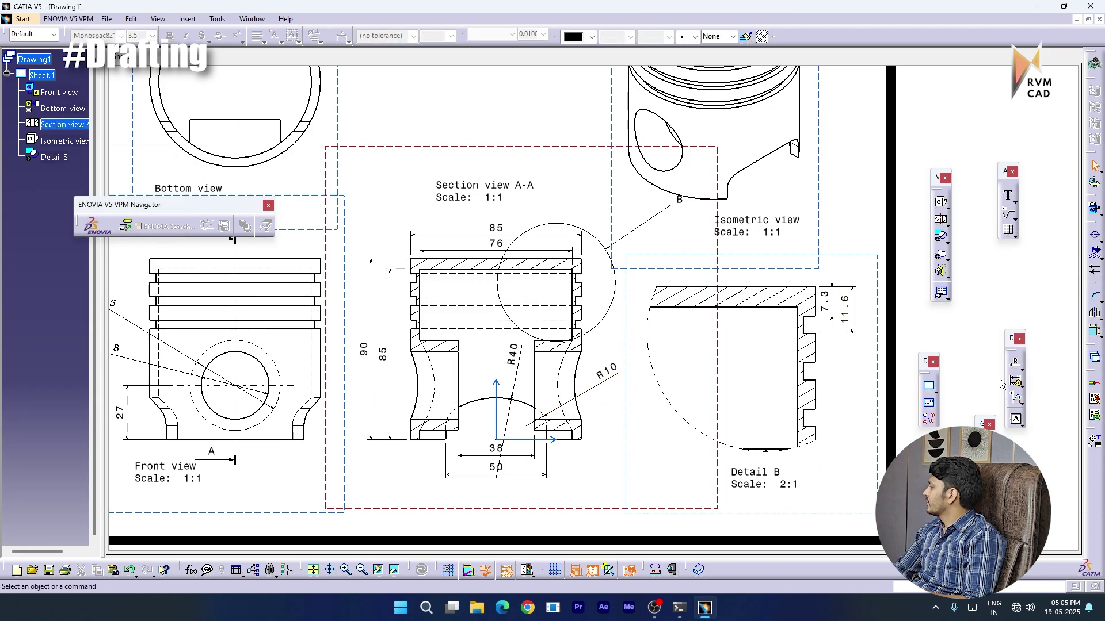
Dimension the vertical distance from the piston's bottom edge to the small dashed arc's centre in section A-A, placed right of the view
{"action": "left_click", "coordinate": [1021, 386]}
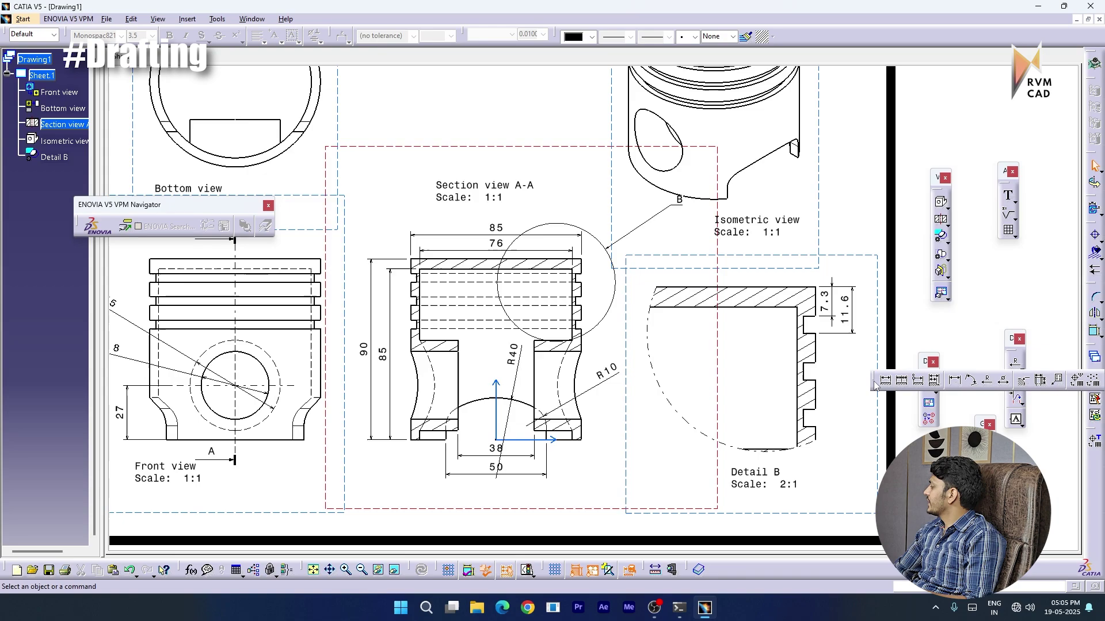
{"action": "left_click", "coordinate": [954, 381]}
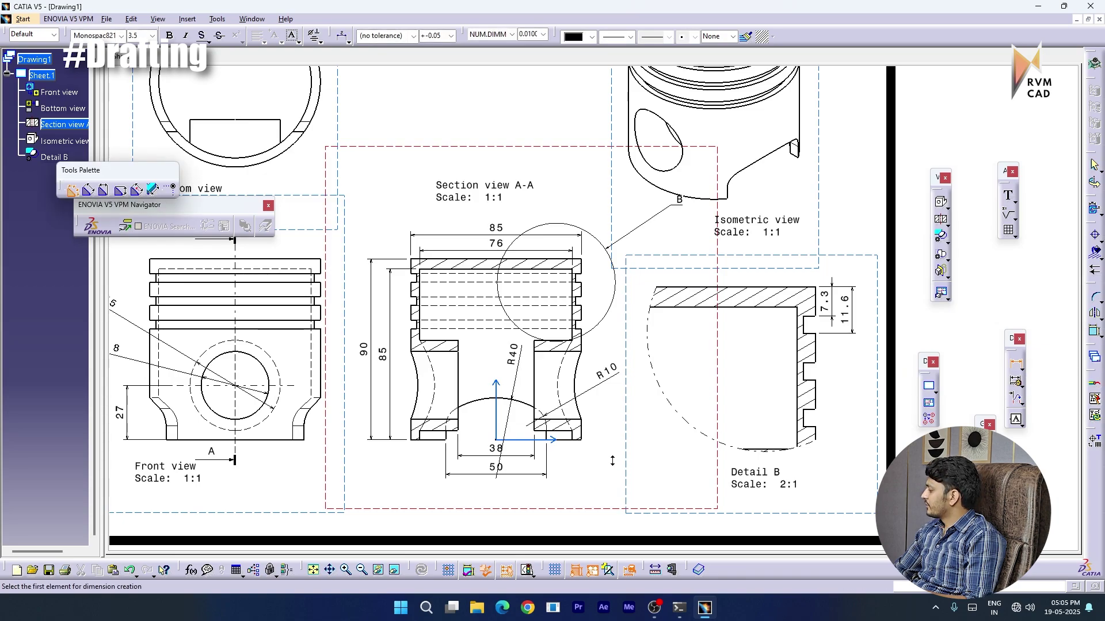
{"action": "mouse_move", "coordinate": [612, 458]}
{"action": "middle_mouse_down"}
{"action": "mouse_move", "coordinate": [621, 440]}
{"action": "mouse_move", "coordinate": [594, 387]}
{"action": "middle_mouse_up"}
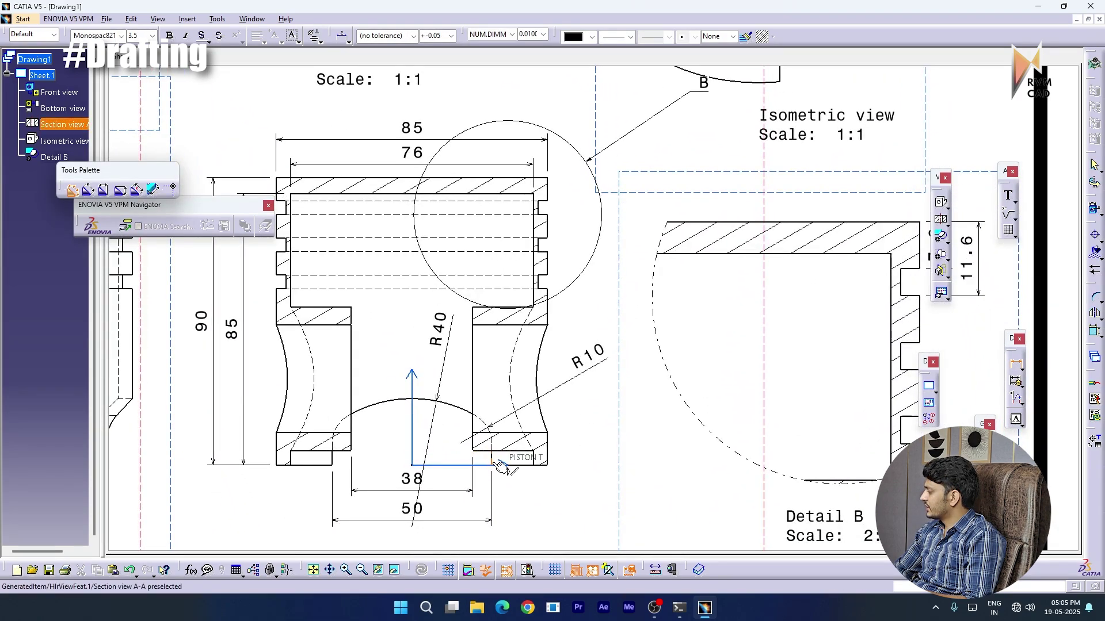
{"action": "left_click", "coordinate": [523, 465]}
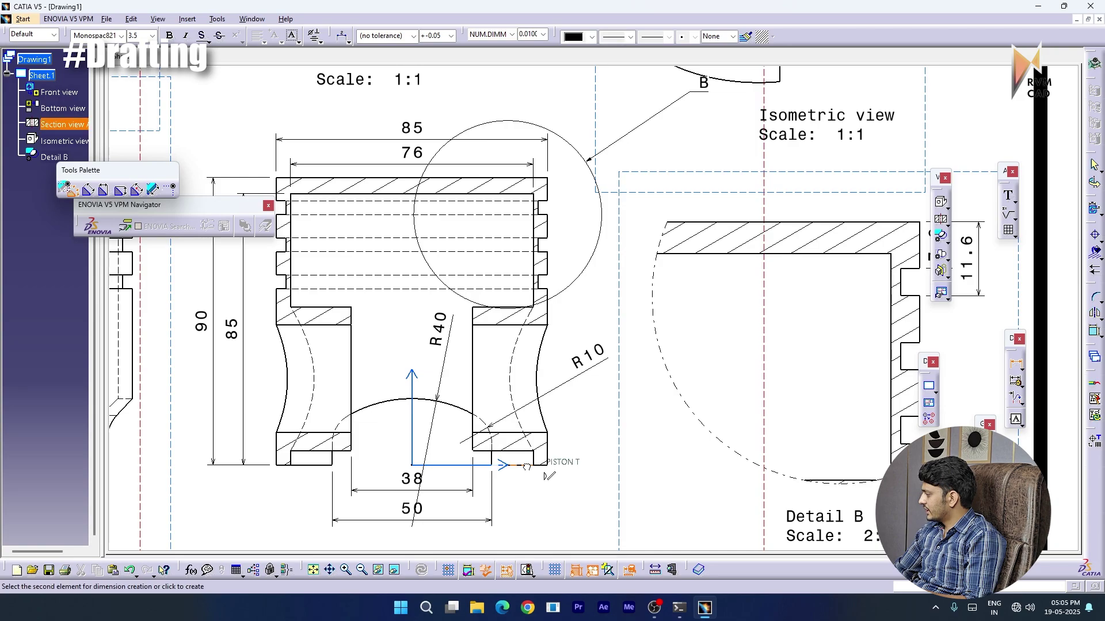
{"action": "left_click", "coordinate": [467, 443]}
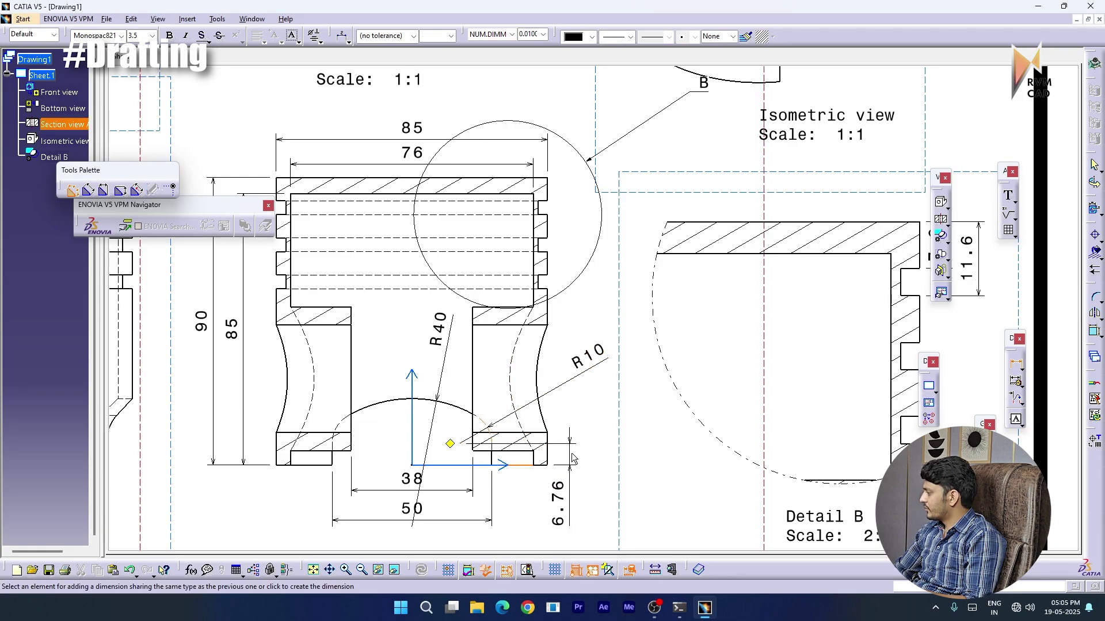
{"action": "left_click", "coordinate": [573, 447]}
{"action": "left_click", "coordinate": [573, 442]}
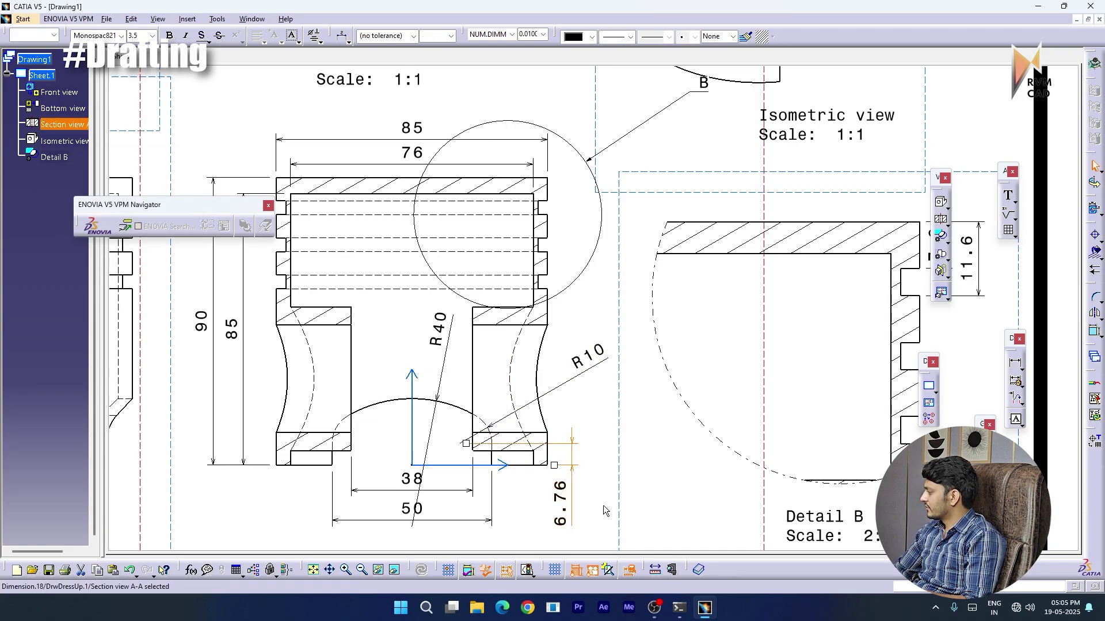
{"action": "left_click", "coordinate": [584, 474]}
{"action": "middle_click_drag", "start_coordinate": [584, 470], "coordinate": [582, 507], "text": "ctrl"}
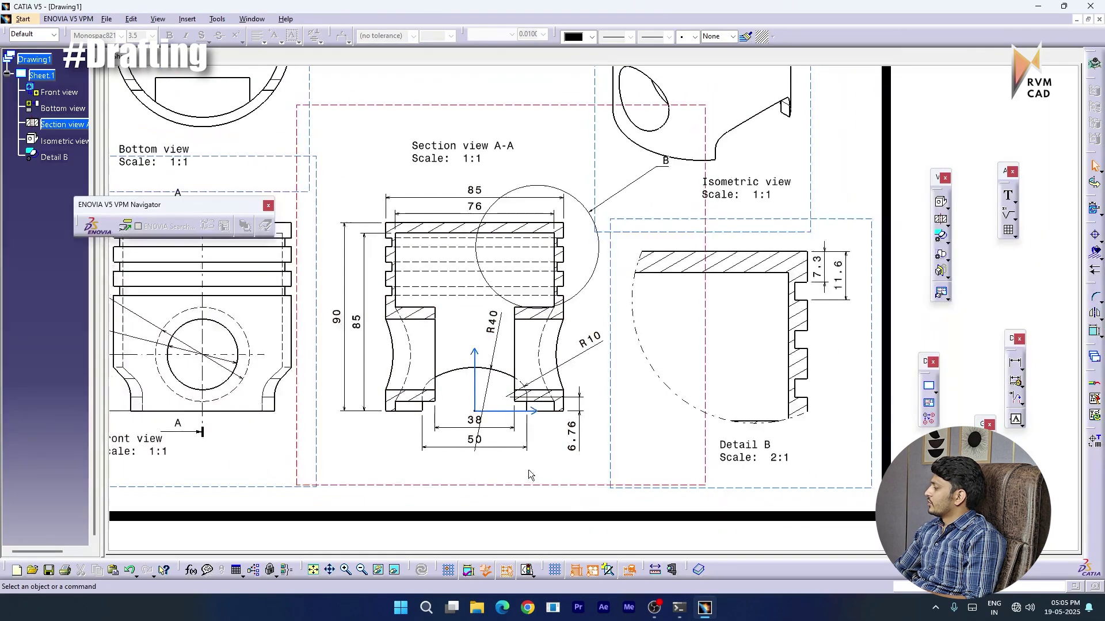
{"action": "mouse_move", "coordinate": [527, 471]}
{"action": "middle_mouse_down"}
{"action": "mouse_move", "coordinate": [575, 463]}
{"action": "mouse_move", "coordinate": [574, 492]}
{"action": "middle_mouse_up"}
{"action": "middle_click_drag", "start_coordinate": [483, 321], "coordinate": [541, 453]}
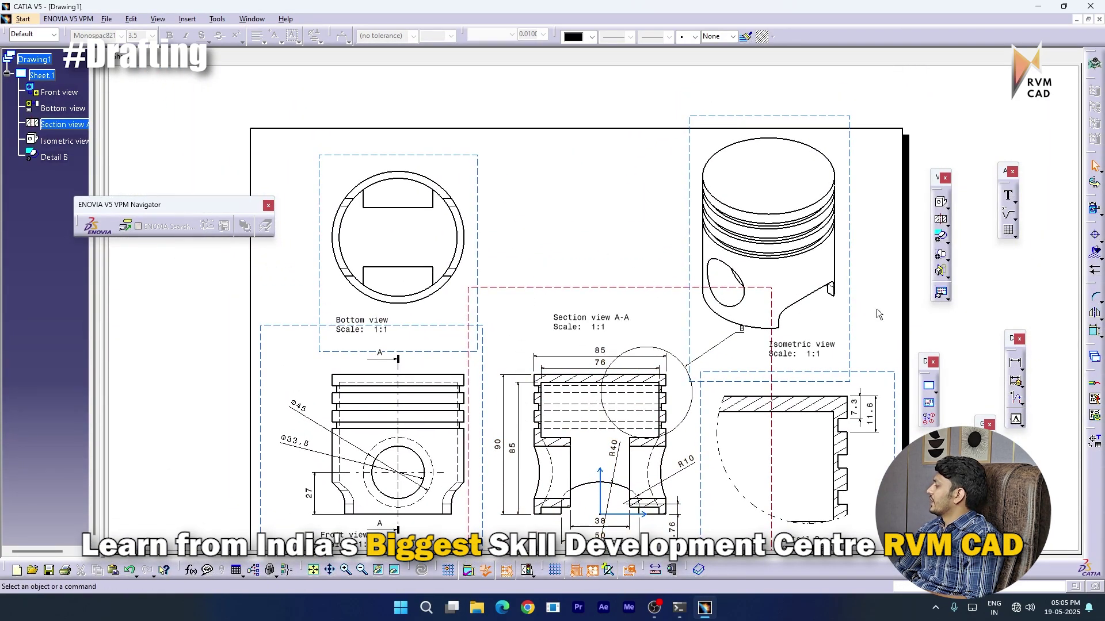
Dimension the horizontal depth of the top ring groove in Detail B, placed above the view with its text beyond the piston's outer edge
{"action": "left_click", "coordinate": [543, 393]}
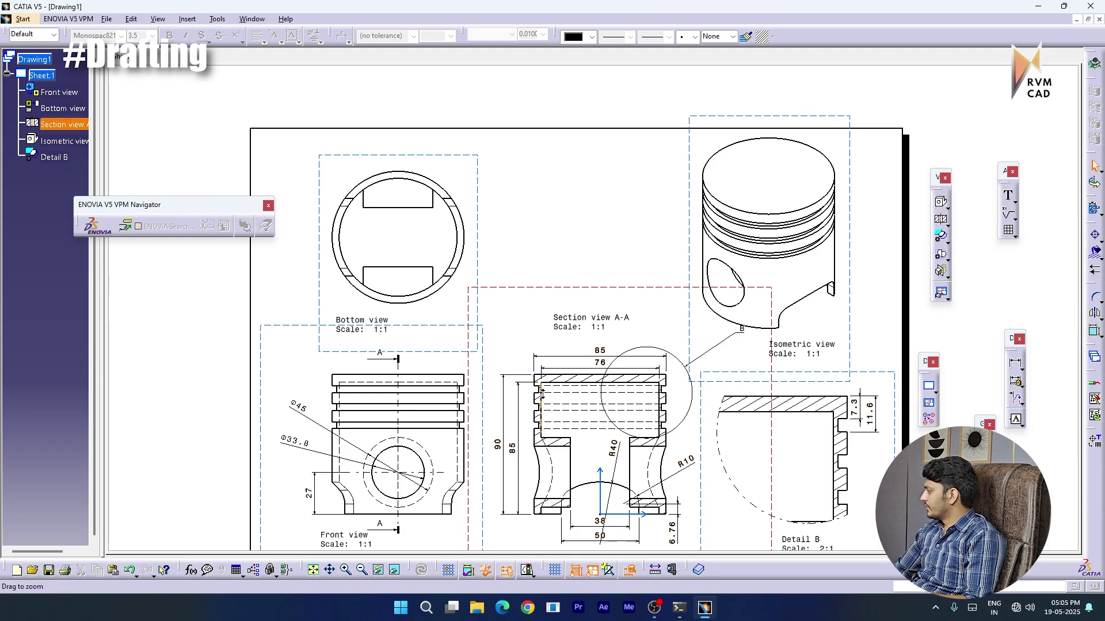
{"action": "middle_click_drag", "start_coordinate": [541, 393], "coordinate": [535, 362], "text": "ctrl"}
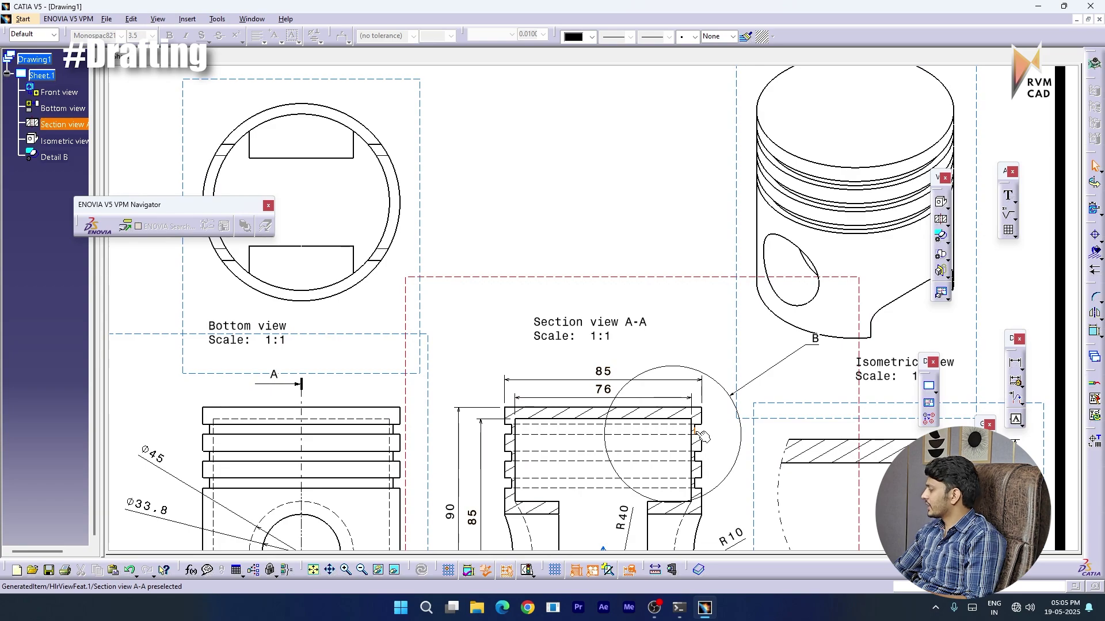
{"action": "middle_click_drag", "start_coordinate": [774, 443], "coordinate": [773, 492], "text": "ctrl"}
{"action": "mouse_move", "coordinate": [804, 434]}
{"action": "middle_mouse_down"}
{"action": "mouse_move", "coordinate": [763, 481]}
{"action": "mouse_move", "coordinate": [762, 453]}
{"action": "middle_mouse_up"}
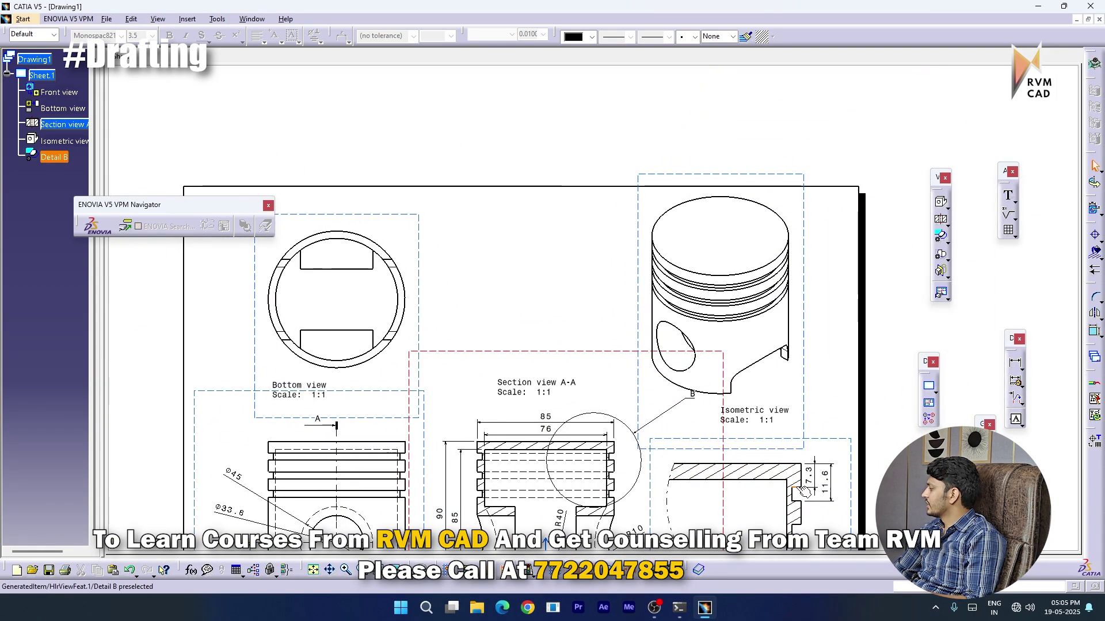
{"action": "left_click", "coordinate": [1015, 364]}
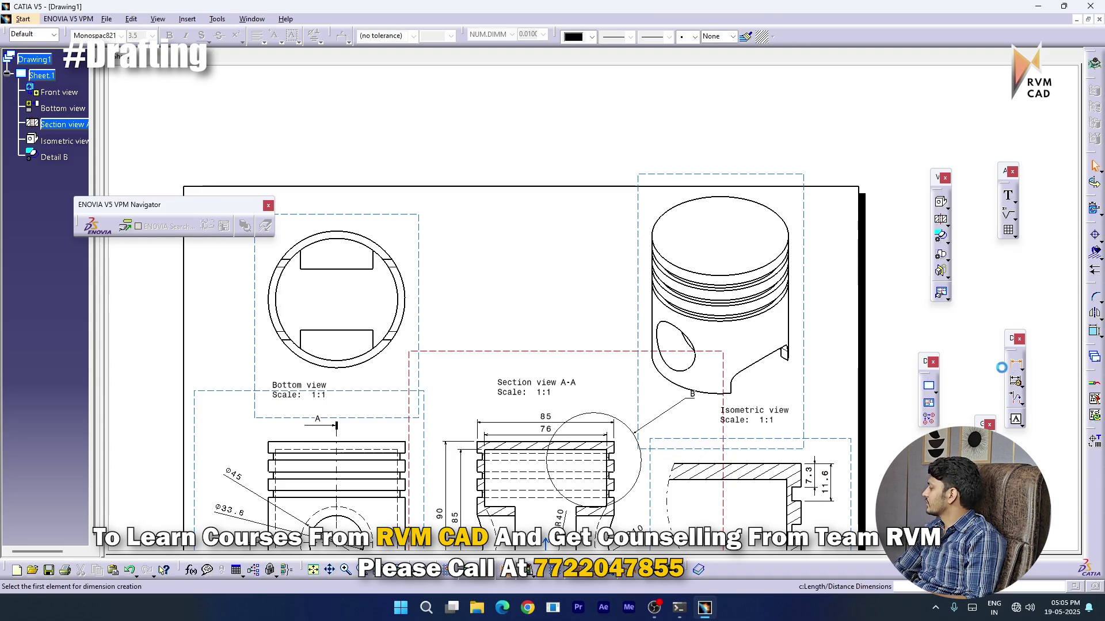
{"action": "middle_click_drag", "start_coordinate": [790, 501], "coordinate": [543, 285]}
{"action": "left_click", "coordinate": [676, 413]}
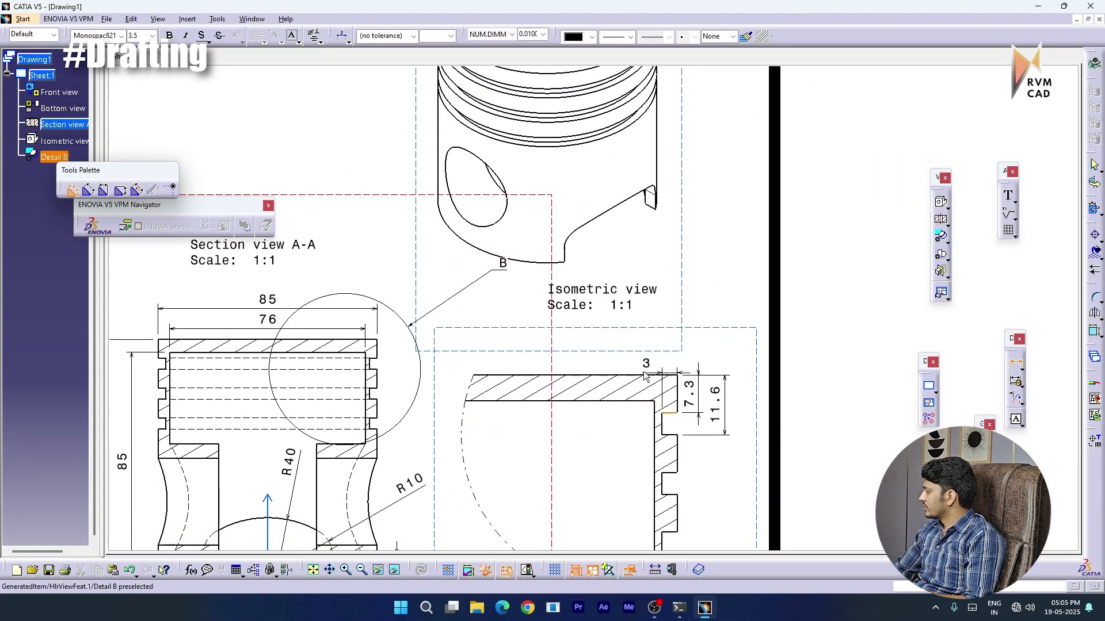
{"action": "left_click", "coordinate": [640, 371]}
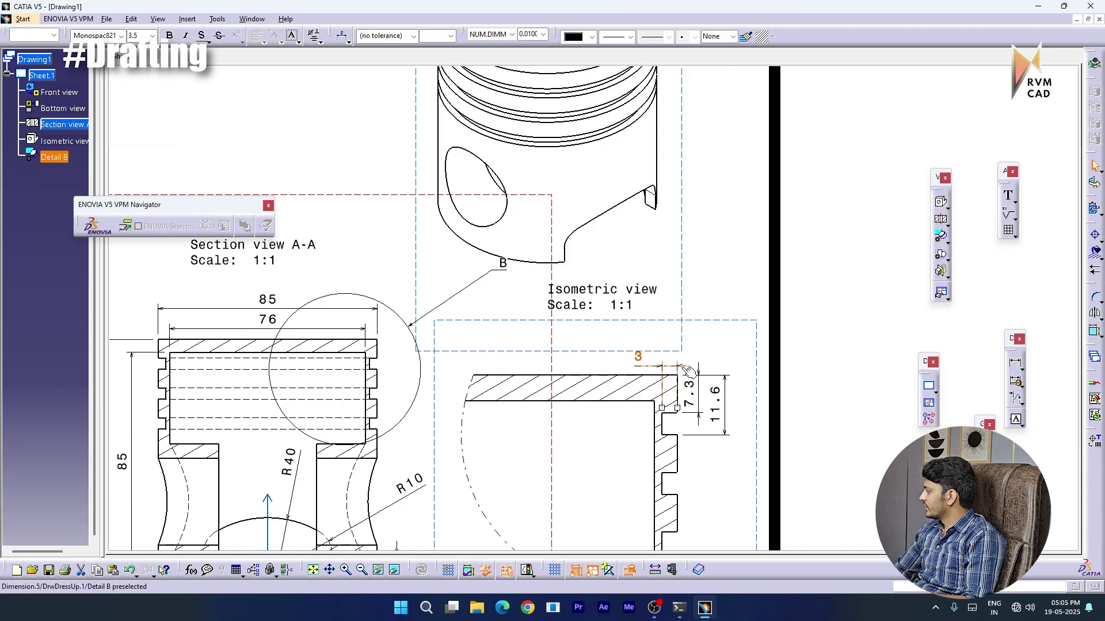
{"action": "left_click", "coordinate": [735, 355]}
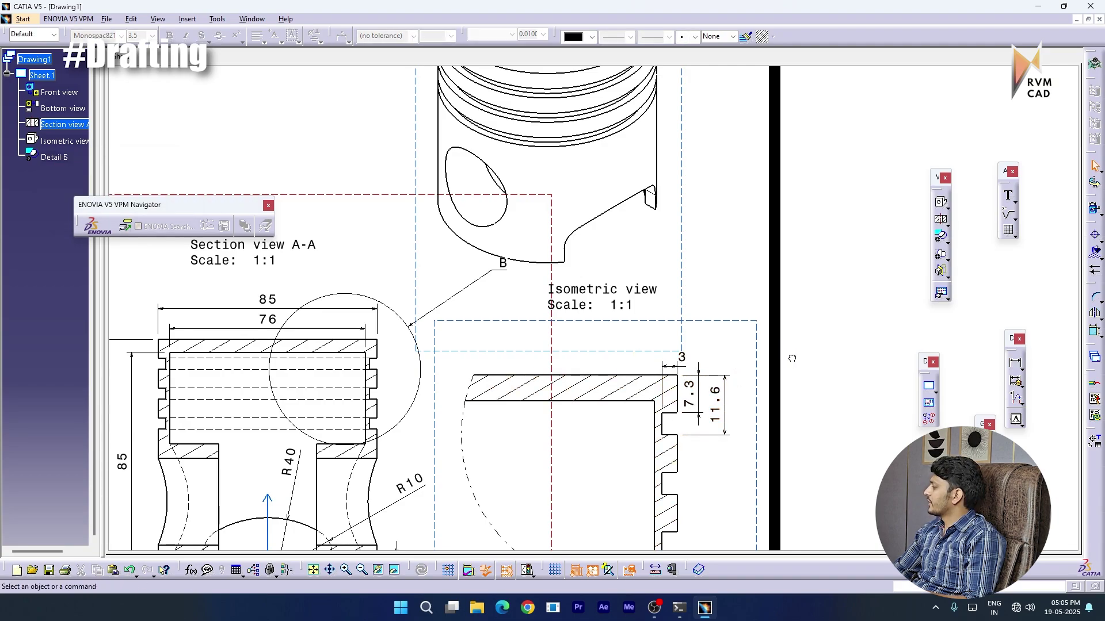
{"action": "scroll", "coordinate": [679, 379], "scroll_direction": "down", "scroll_amount": 5}
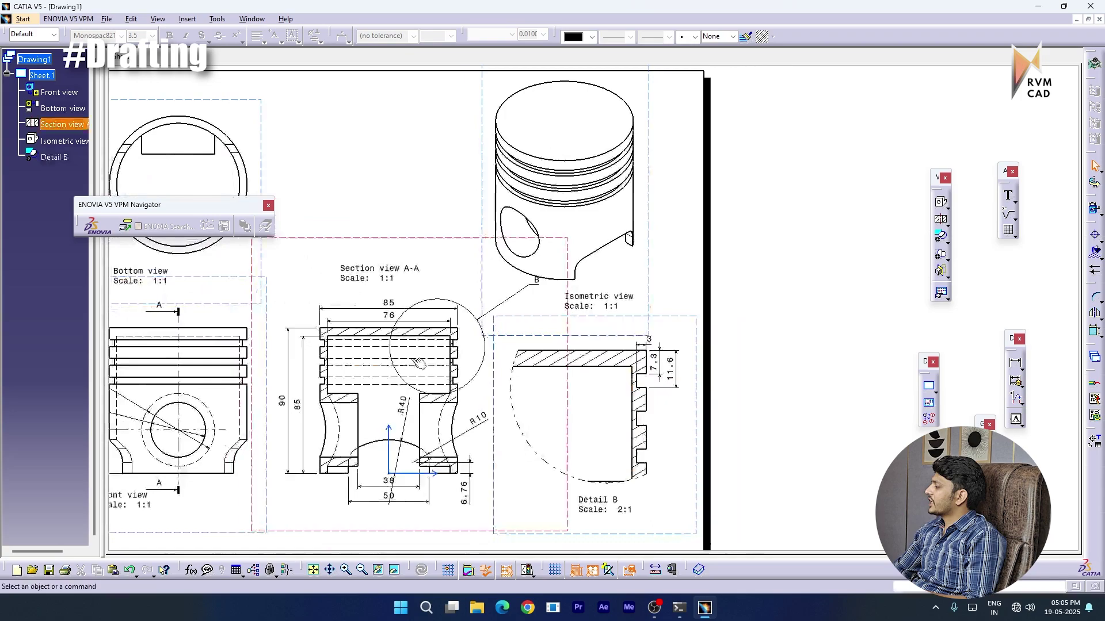
{"action": "scroll", "coordinate": [374, 321], "scroll_direction": "up", "scroll_amount": 4}
{"action": "middle_click_drag", "start_coordinate": [375, 318], "coordinate": [516, 353]}
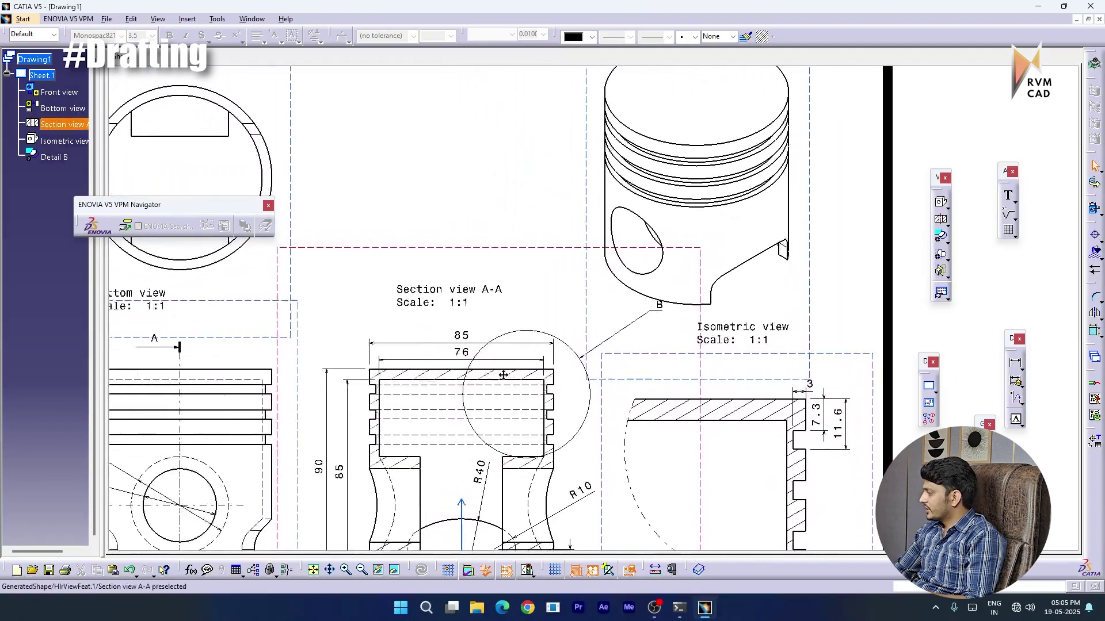
{"action": "left_click", "coordinate": [376, 391]}
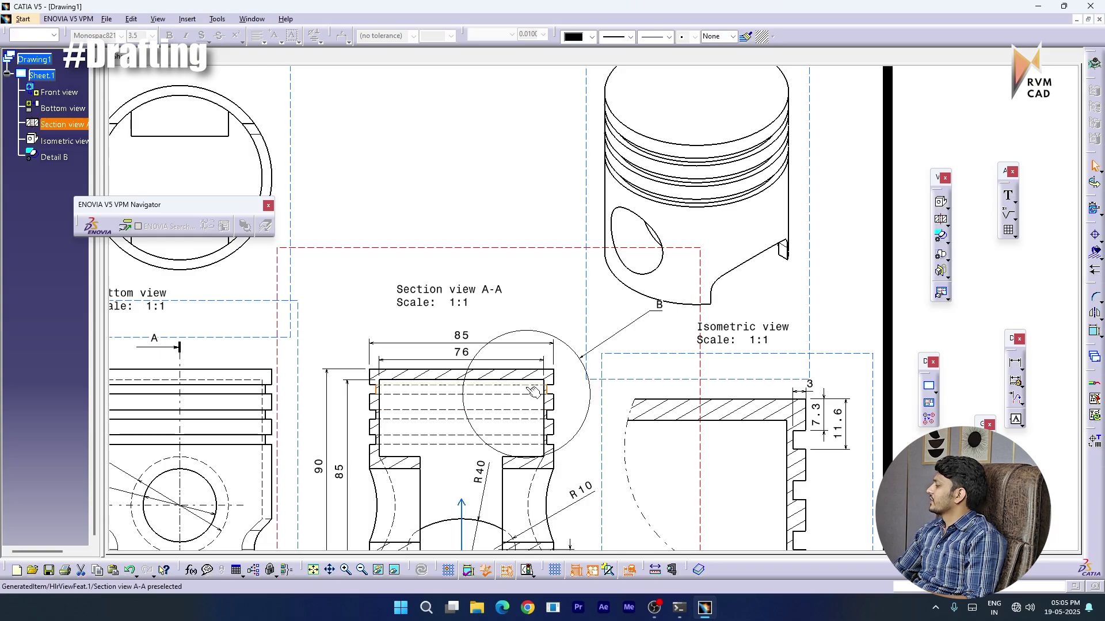
{"action": "left_click", "coordinate": [518, 400]}
{"action": "scroll", "coordinate": [516, 401], "scroll_direction": "down", "scroll_amount": 3}
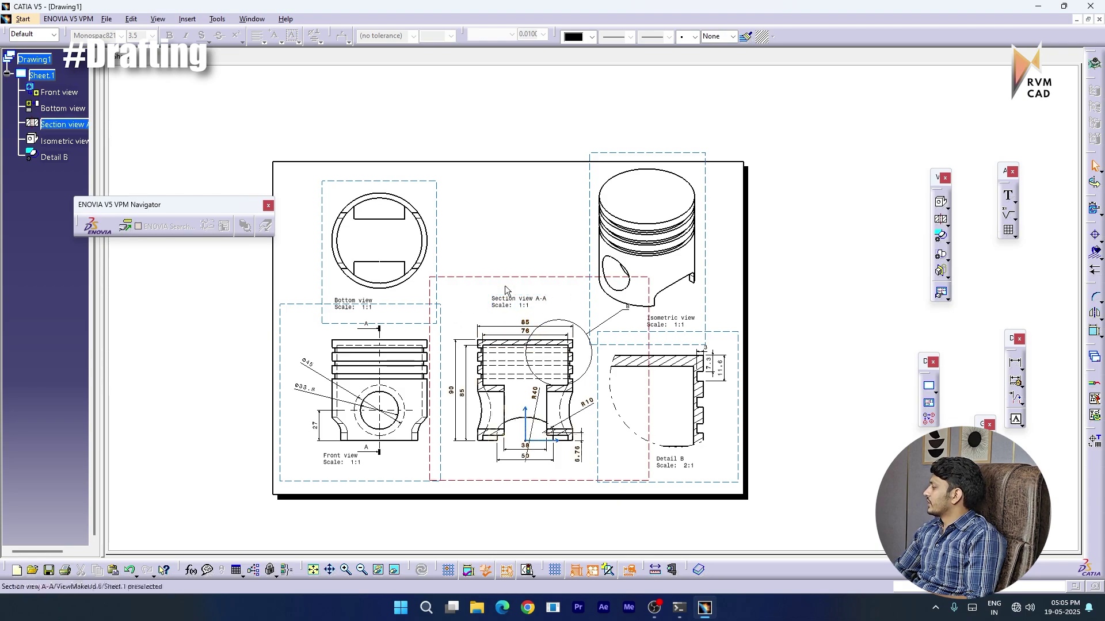
Move the Section view A-A label closer to the view, just above its overall width dimension
{"action": "left_click_drag", "start_coordinate": [520, 300], "coordinate": [511, 308]}
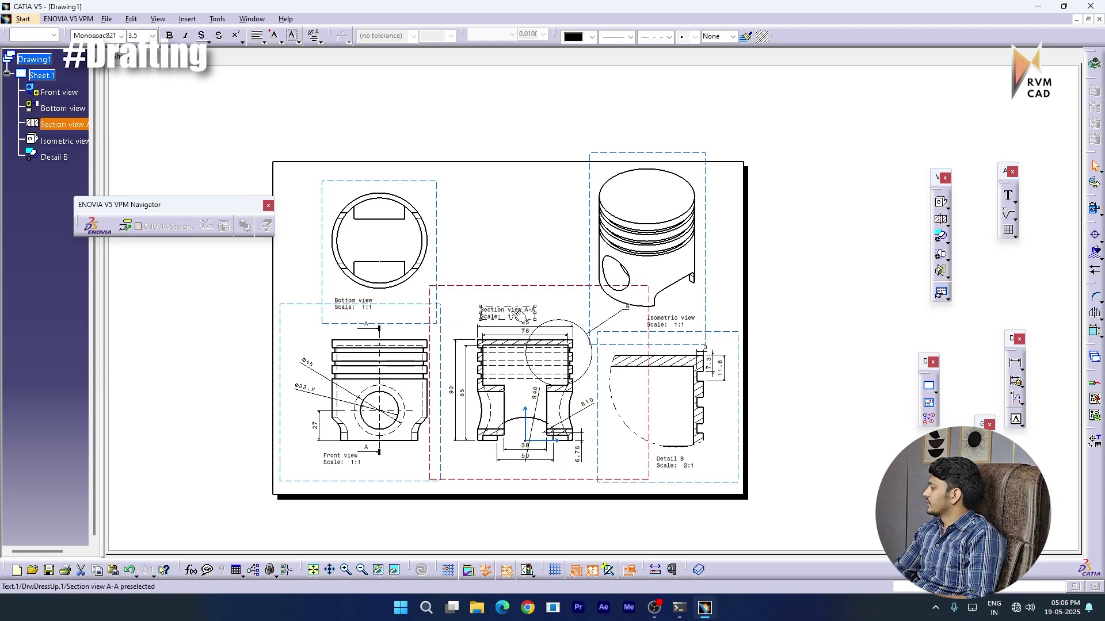
{"action": "left_click", "coordinate": [502, 516]}
{"action": "middle_click_drag", "start_coordinate": [498, 480], "coordinate": [499, 446]}
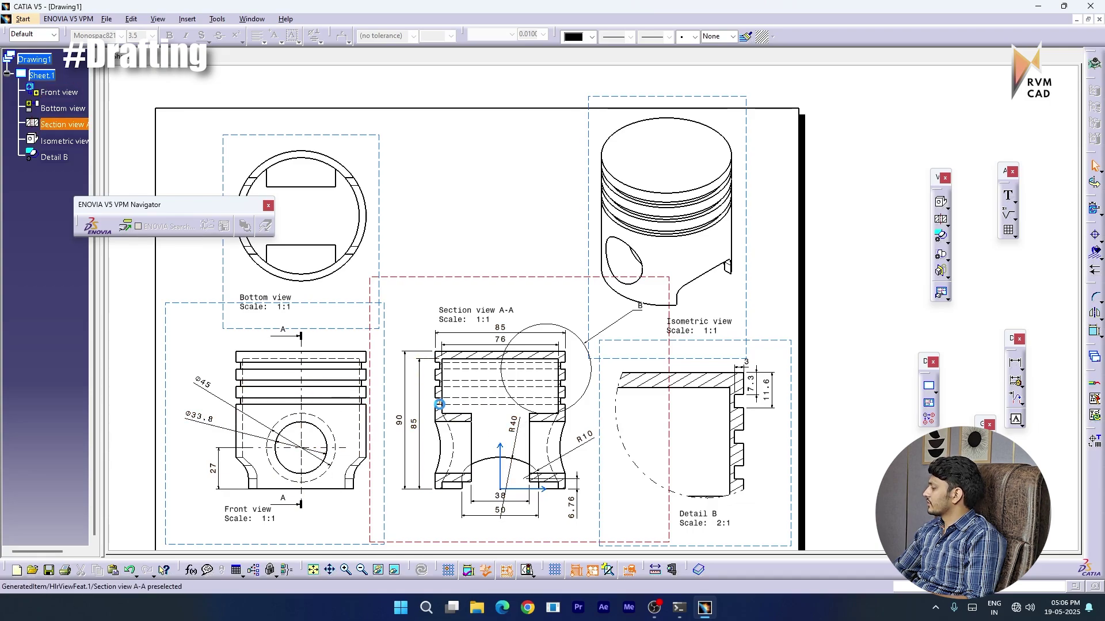
{"action": "left_click", "coordinate": [439, 405]}
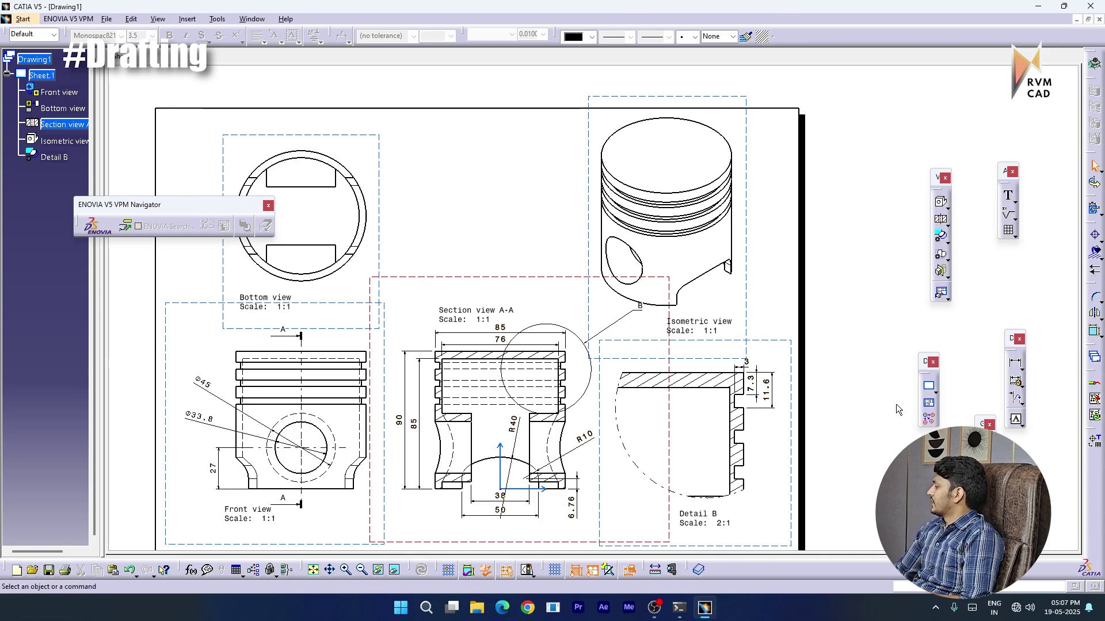
Set the main value tolerance type of section A-A's 90 mm overall height dimension to TOL_NUM2 and start editing its upper value
{"action": "right_click", "coordinate": [405, 424]}
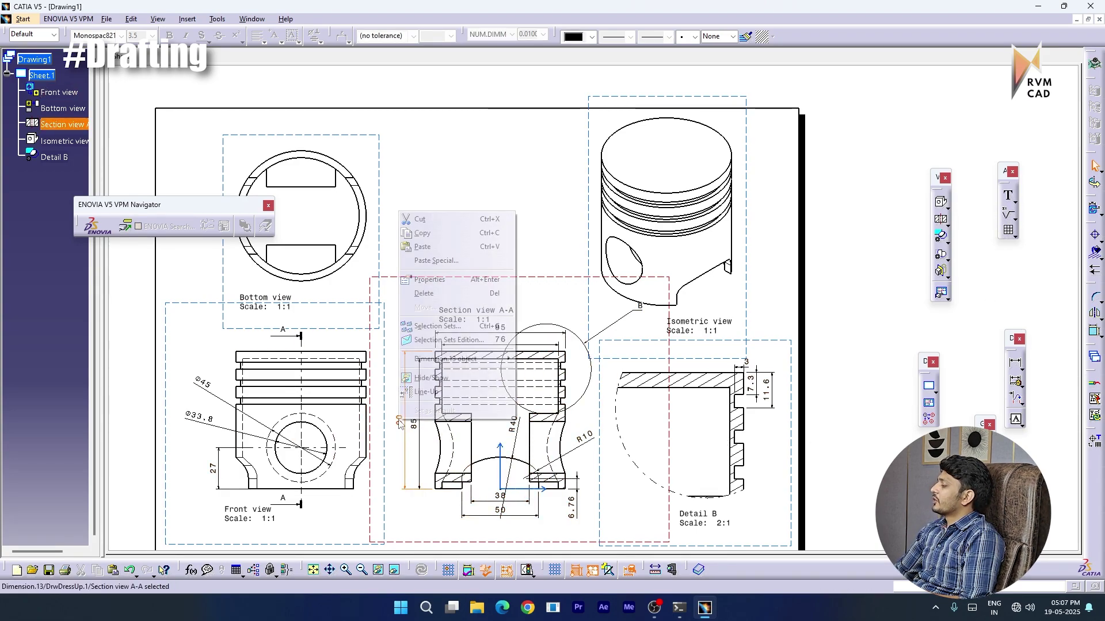
{"action": "left_click", "coordinate": [433, 281]}
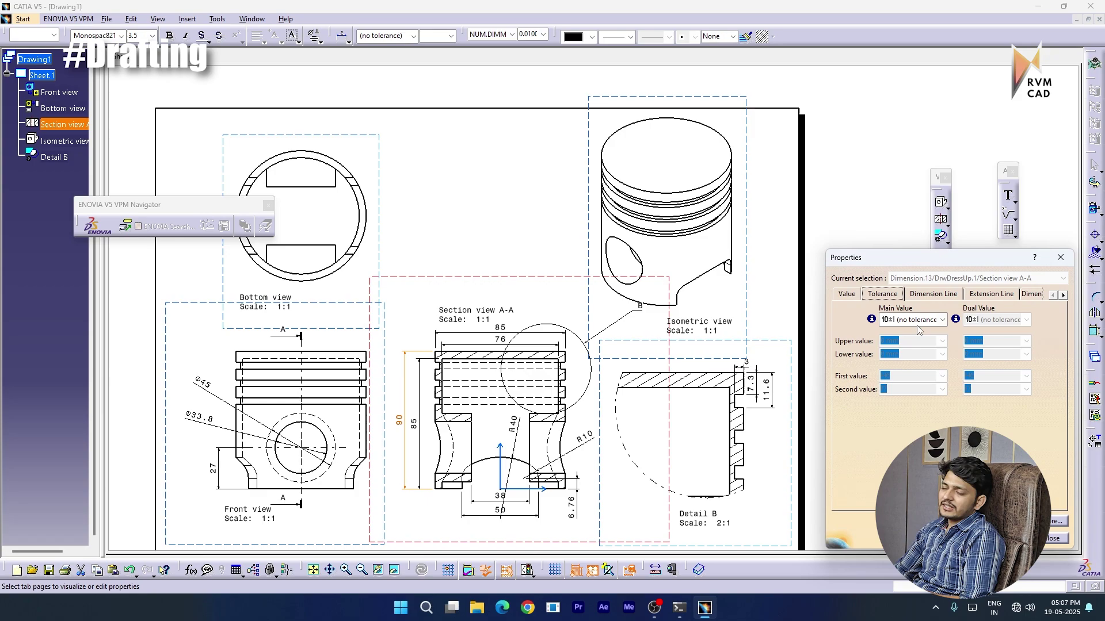
{"action": "left_click", "coordinate": [942, 320]}
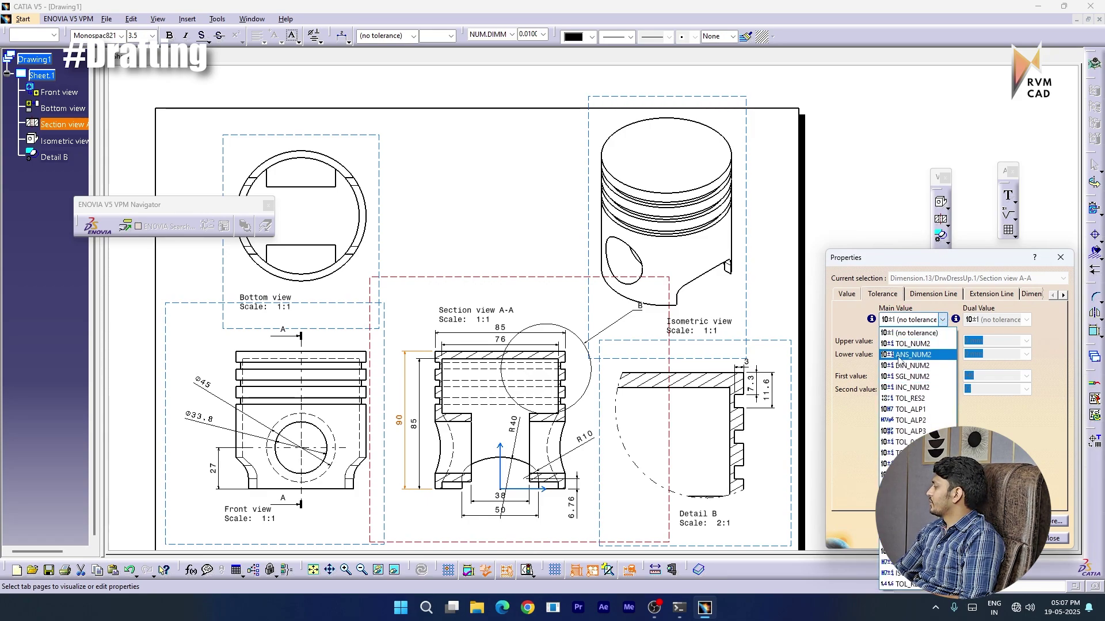
{"action": "left_click", "coordinate": [918, 349]}
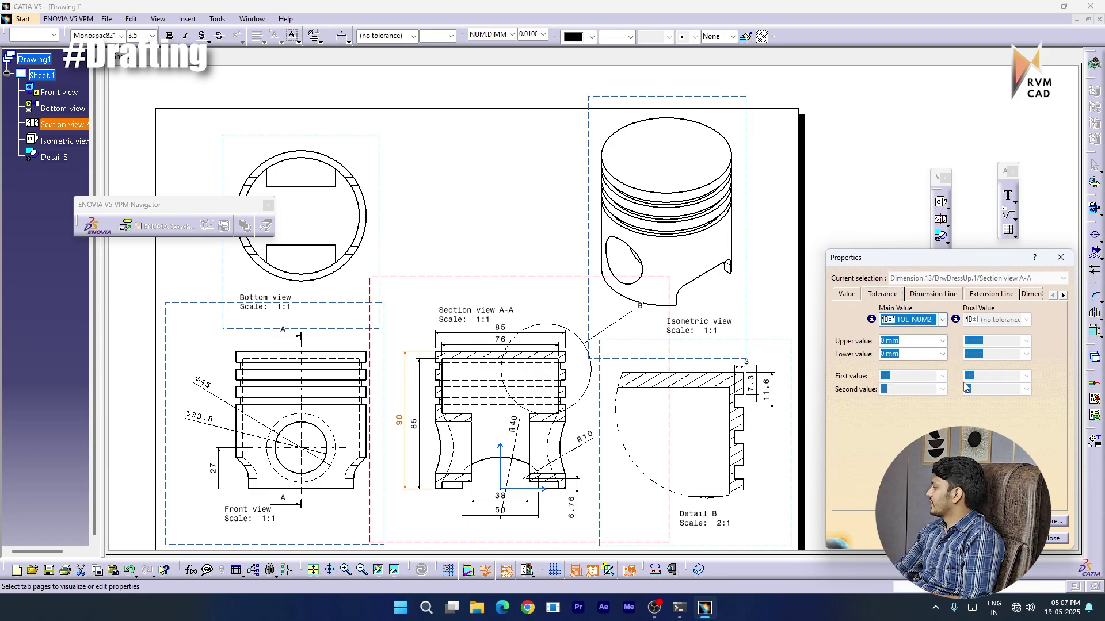
{"action": "left_click", "coordinate": [902, 343]}
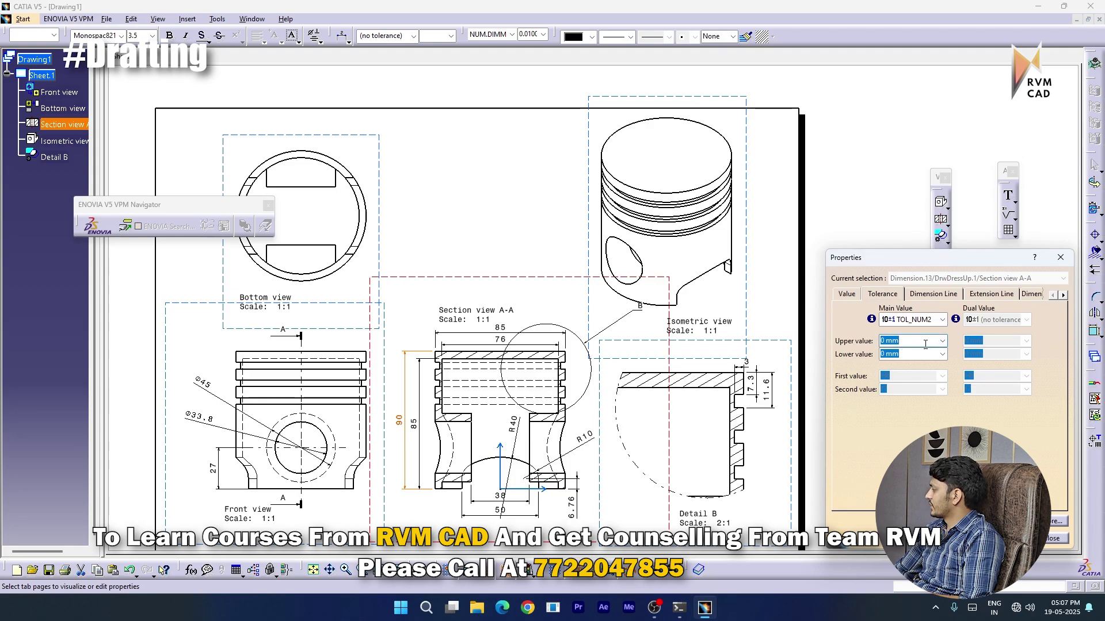
Set the tolerance of the 90 mm height dimension in Section view A-A to upper 0.1 mm and lower -0.2 mm
{"action": "left_click", "coordinate": [942, 341]}
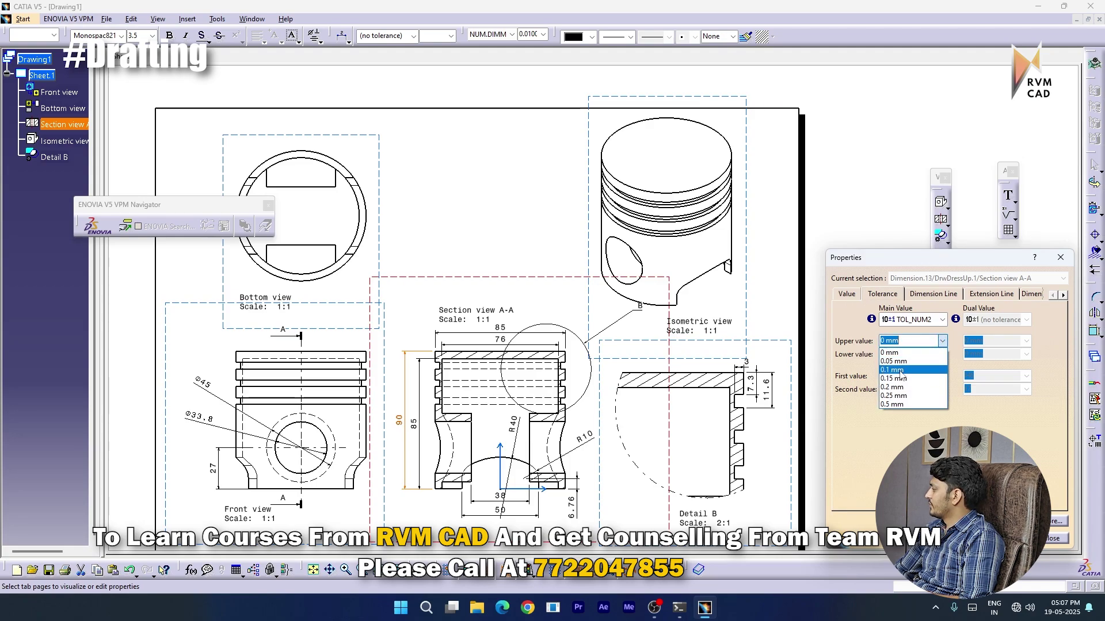
{"action": "left_click", "coordinate": [897, 370]}
{"action": "left_click", "coordinate": [942, 355]}
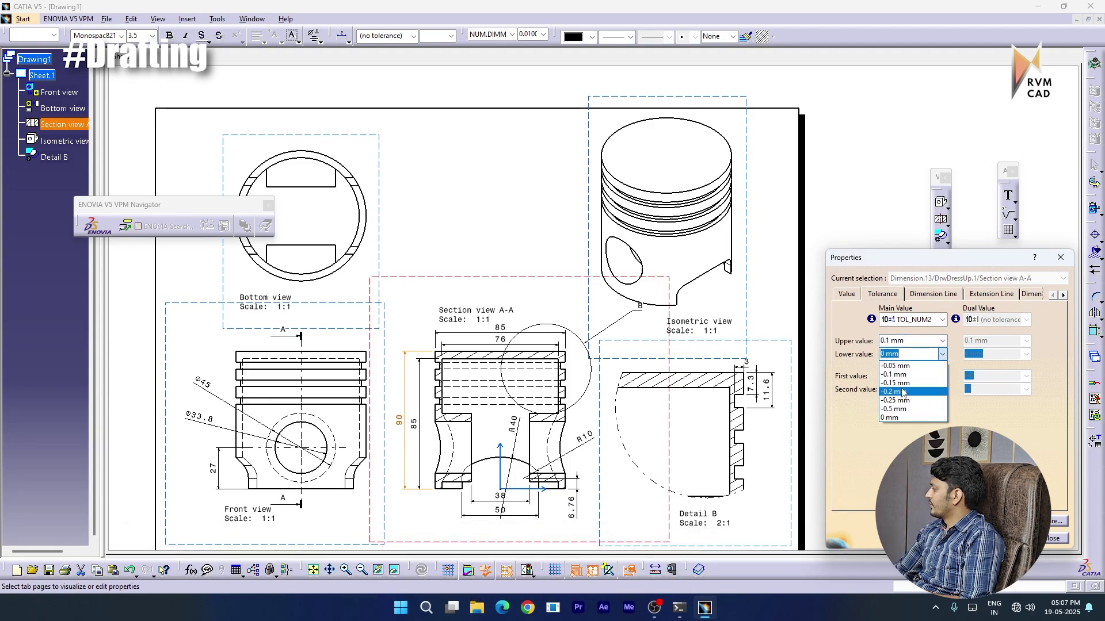
{"action": "left_click", "coordinate": [895, 391]}
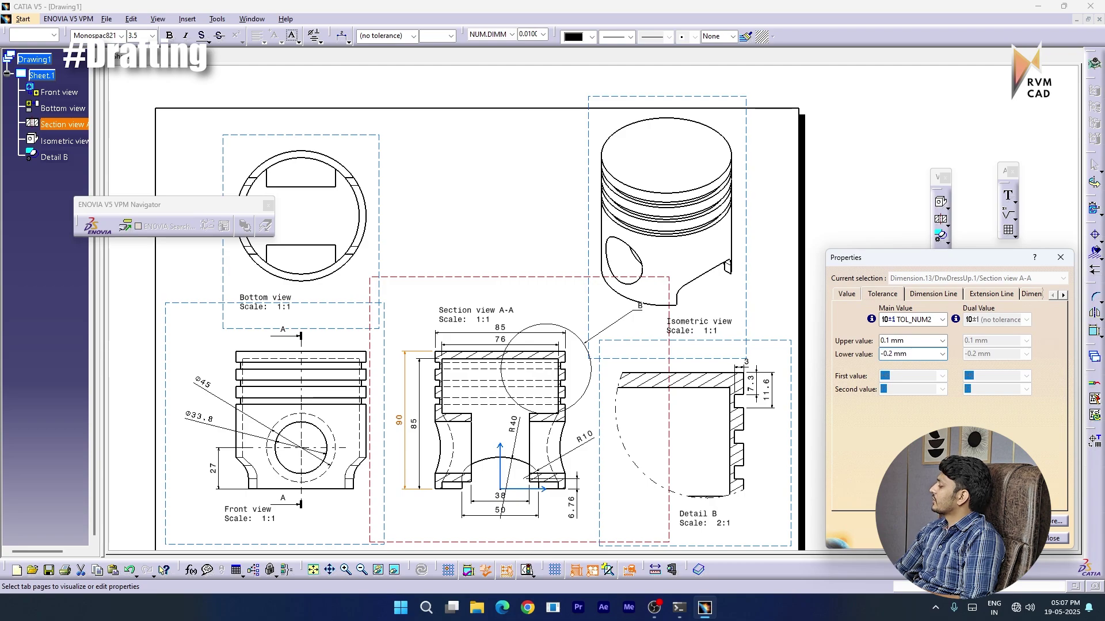
{"action": "key", "text": "Return"}
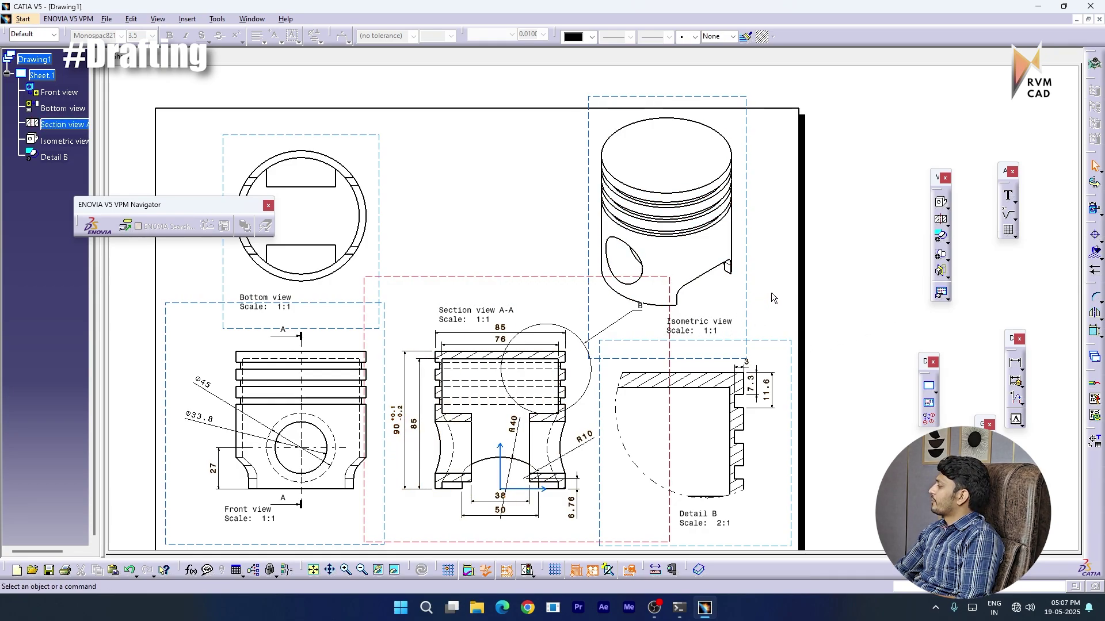
Close the piston drawing without saving its changes
{"action": "middle_click_drag", "start_coordinate": [754, 295], "coordinate": [764, 319], "text": "ctrl"}
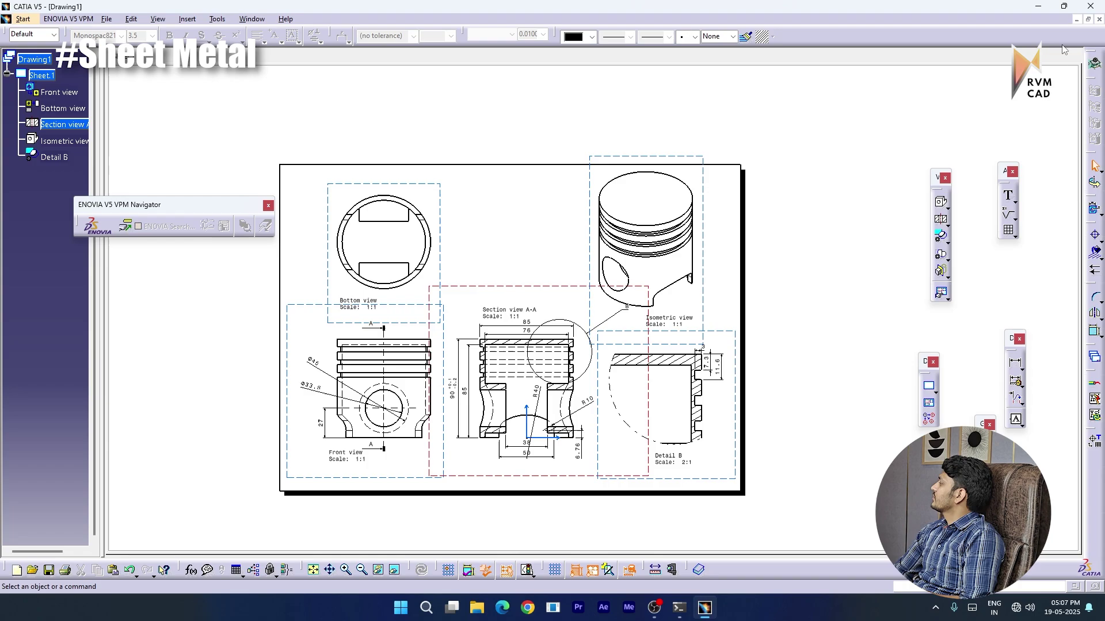
{"action": "left_click", "coordinate": [1099, 20]}
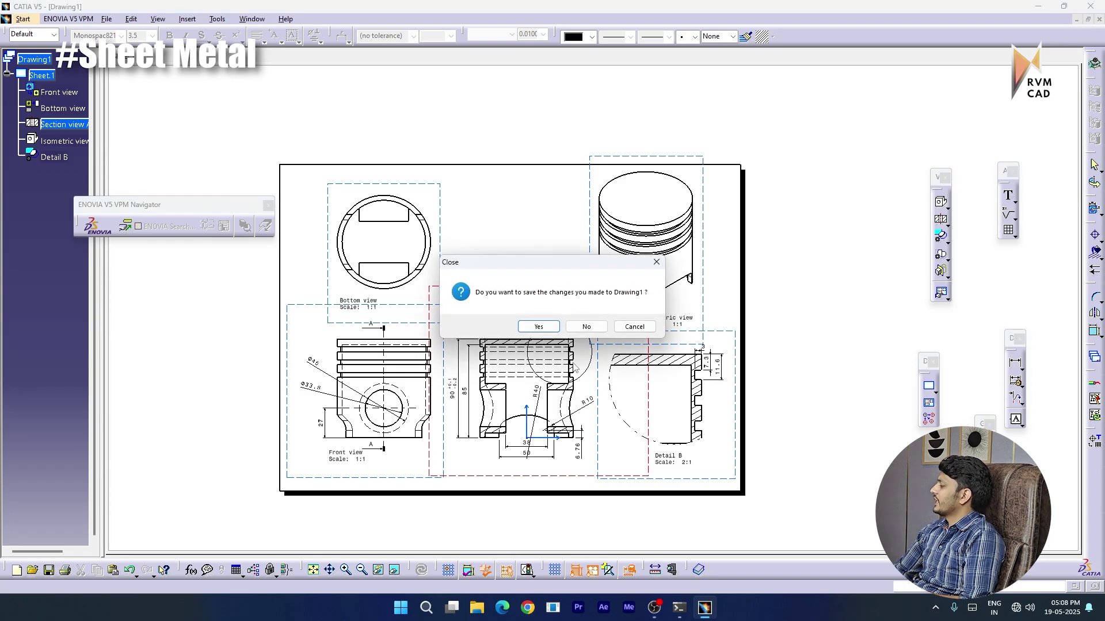
{"action": "left_click", "coordinate": [586, 326]}
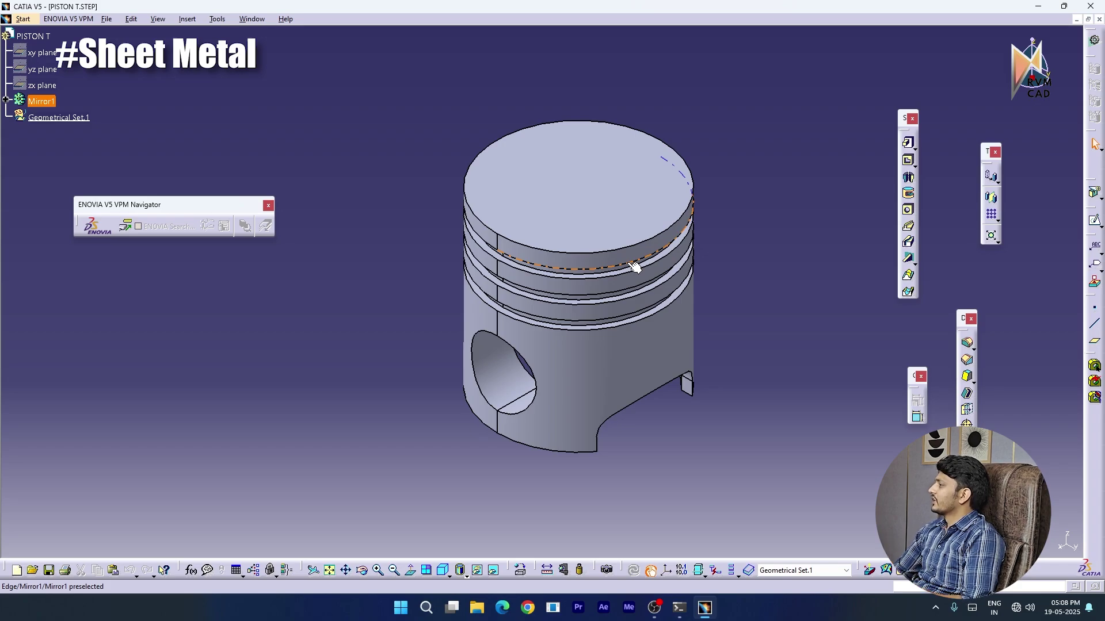
{"action": "left_click", "coordinate": [23, 19]}
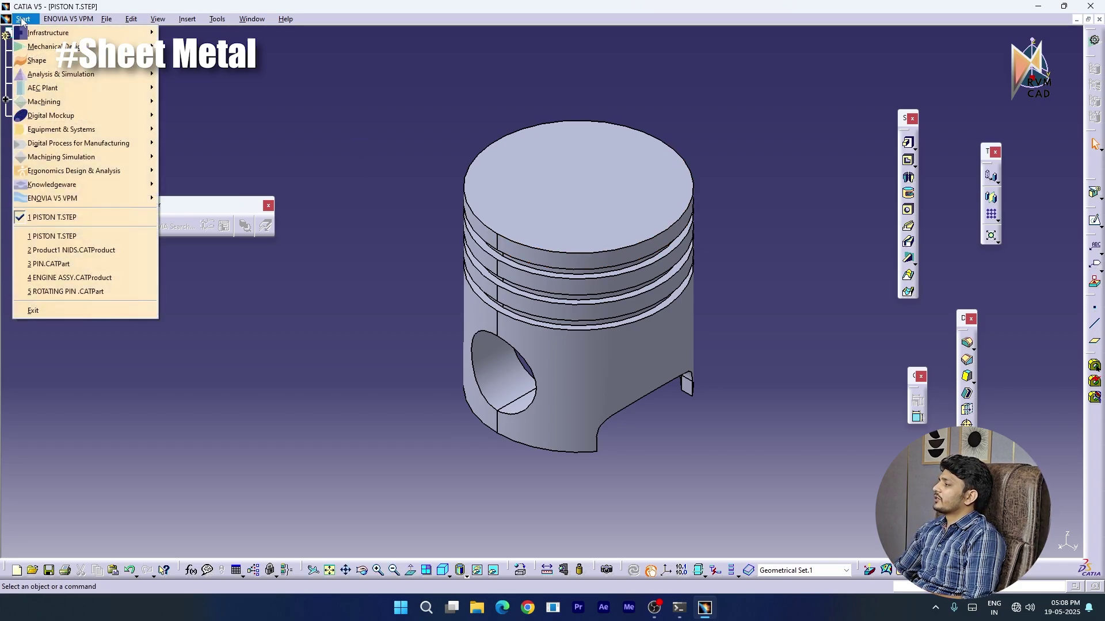
{"action": "left_click", "coordinate": [23, 19]}
{"action": "left_click", "coordinate": [22, 19]}
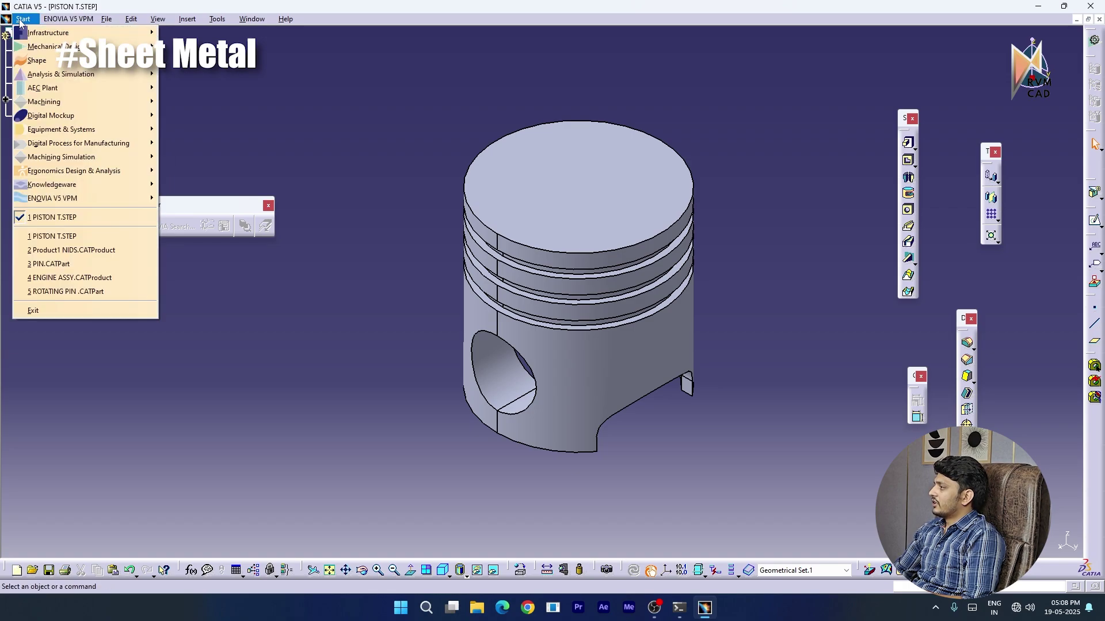
{"action": "mouse_move", "coordinate": [47, 49]}
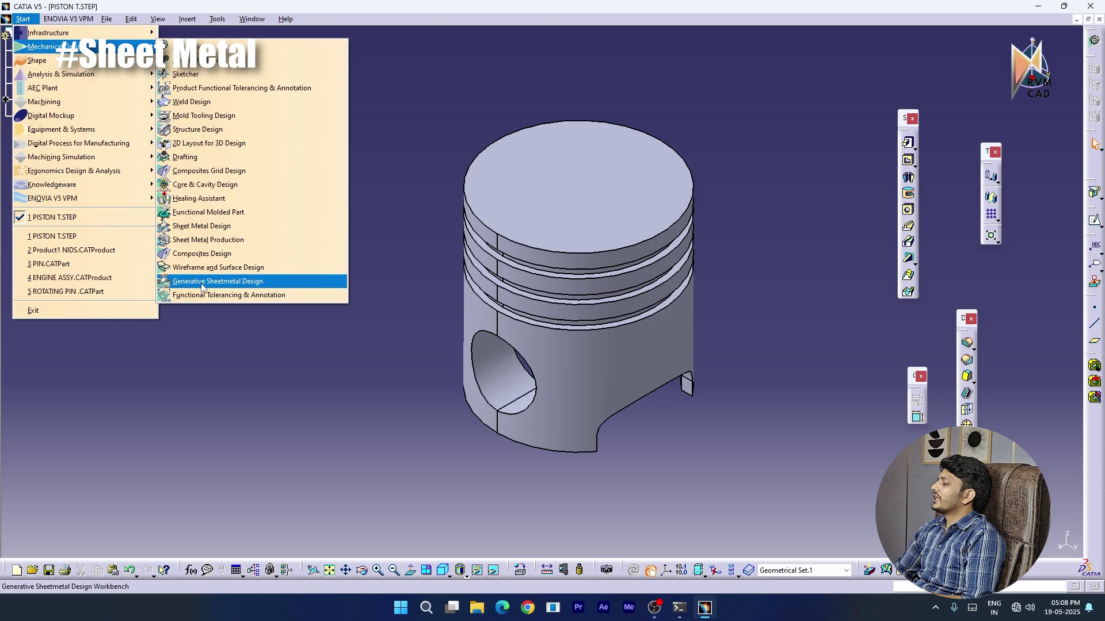
{"action": "left_click", "coordinate": [236, 286]}
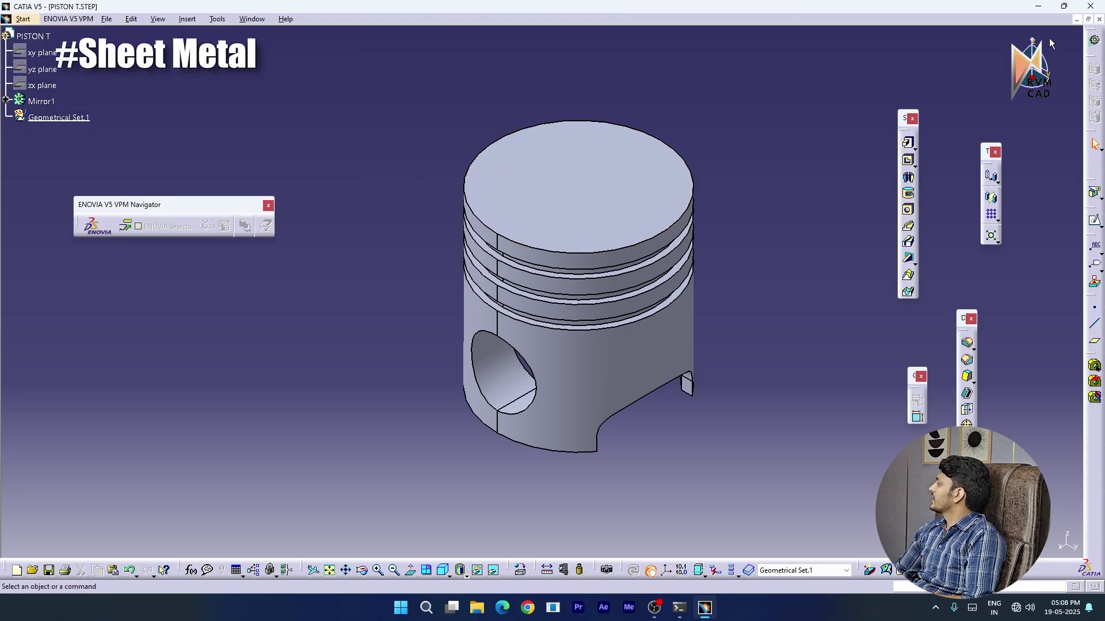
Close the piston part and create a new Generative Sheetmetal Design part named RACK SIDE BODY
{"action": "left_click", "coordinate": [1098, 20]}
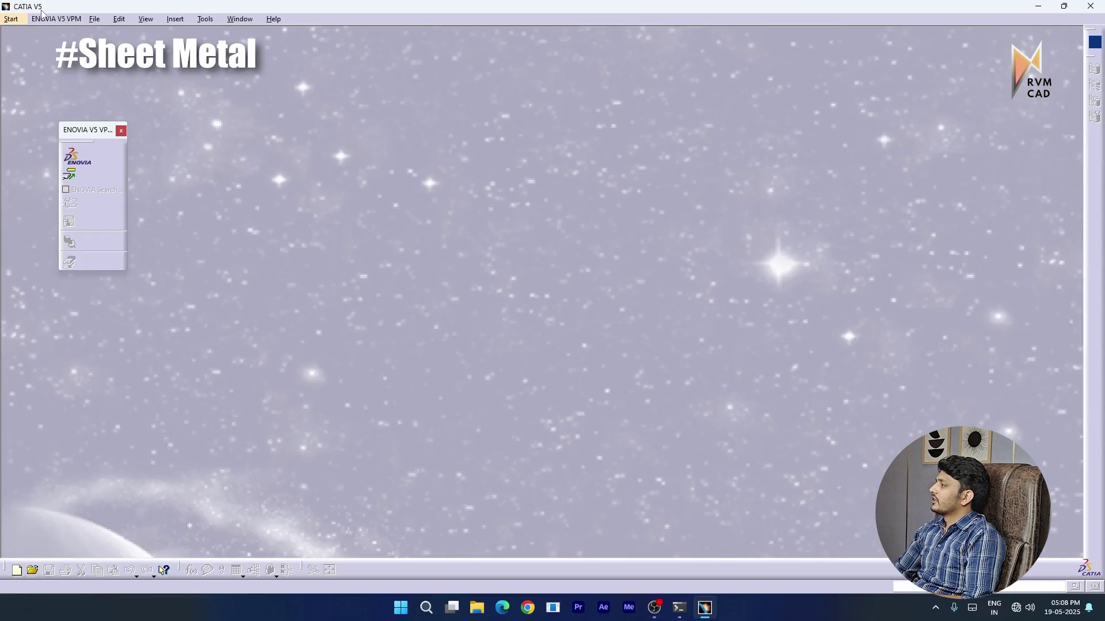
{"action": "left_click", "coordinate": [11, 19]}
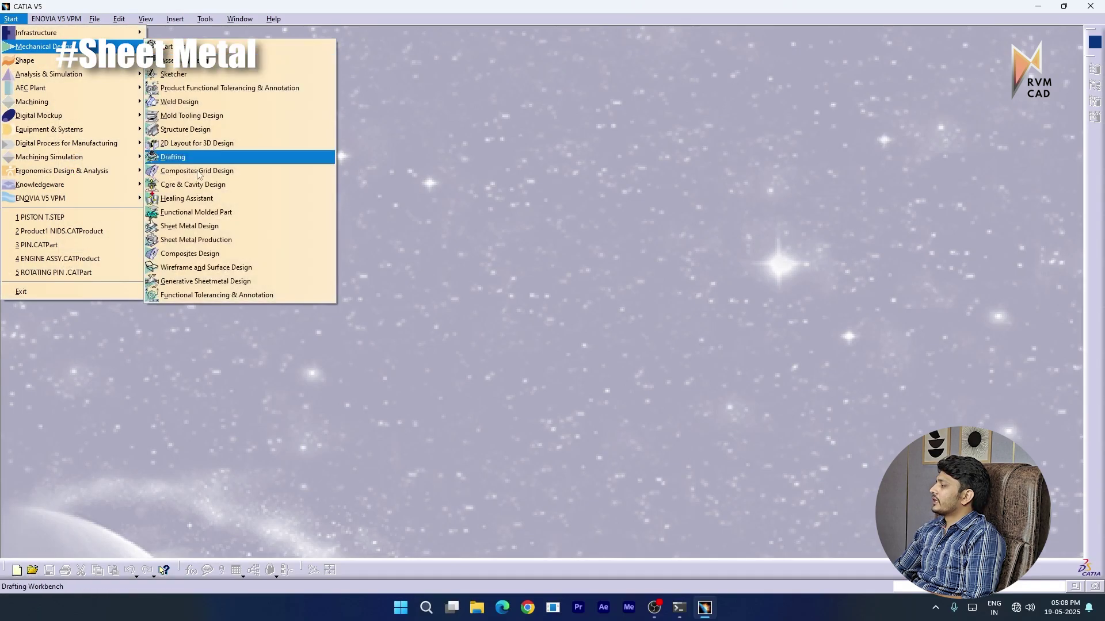
{"action": "left_click", "coordinate": [206, 282]}
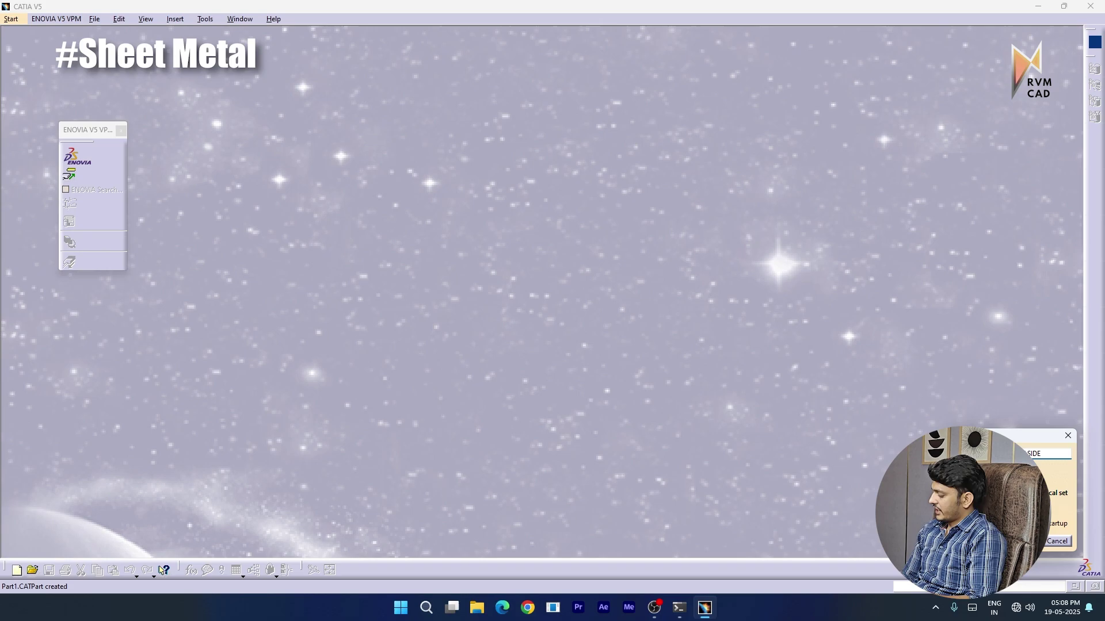
{"action": "type", "text": "BO"}
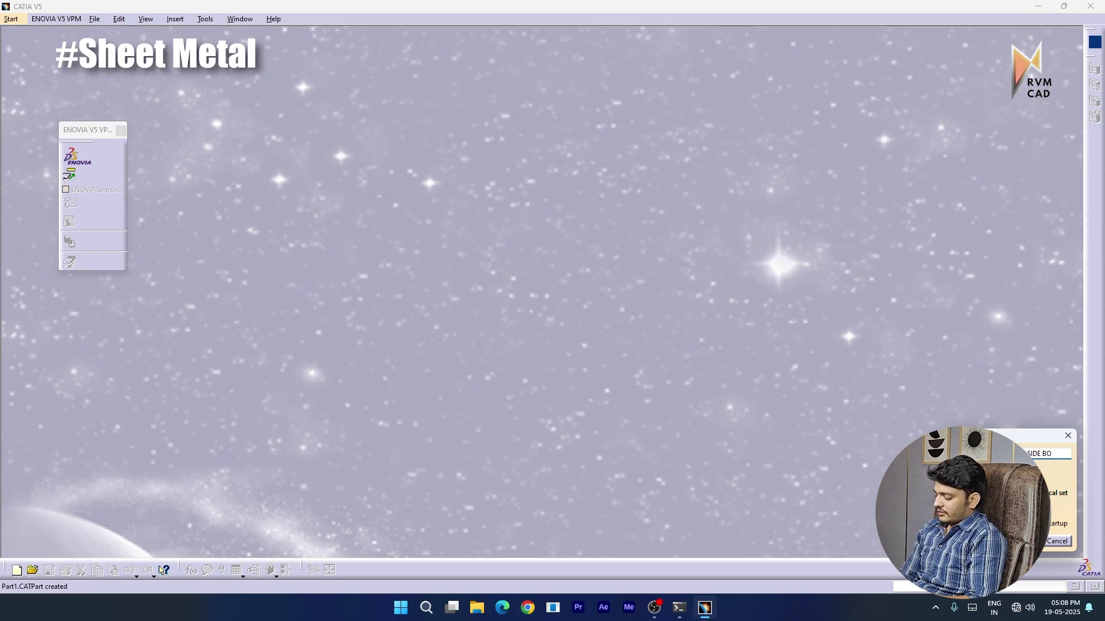
{"action": "type", "text": "DY"}
{"action": "key", "text": "Return"}
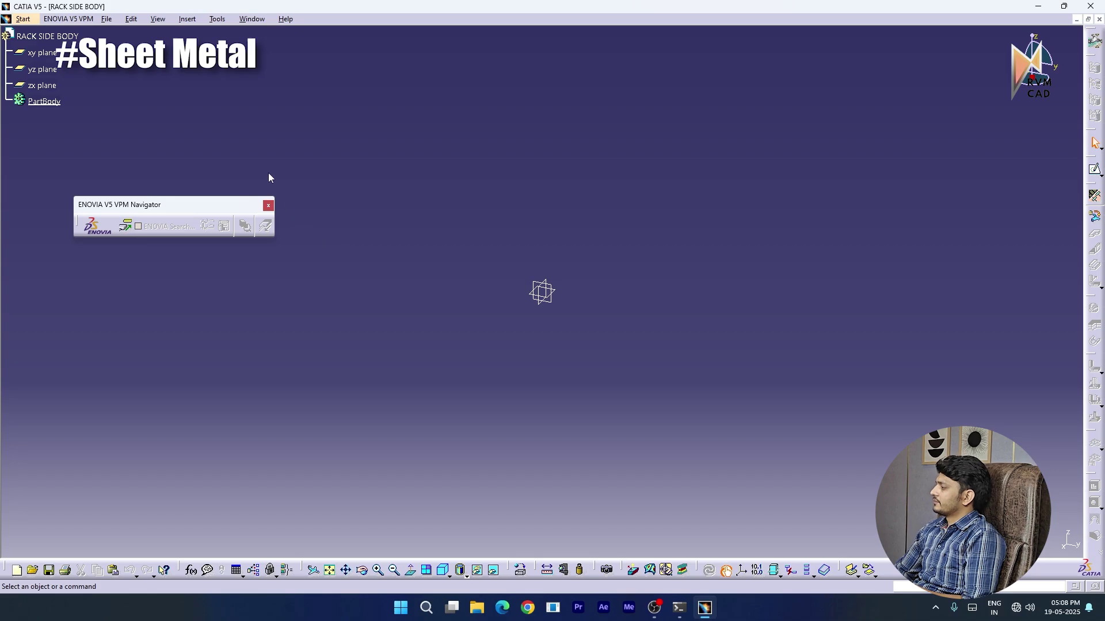
Switch to File Explorer, open RACK PART.pdf from the desktop folder ENGINE ASSY, and show it in a maximized window
{"action": "middle_click_drag", "start_coordinate": [555, 288], "coordinate": [497, 340]}
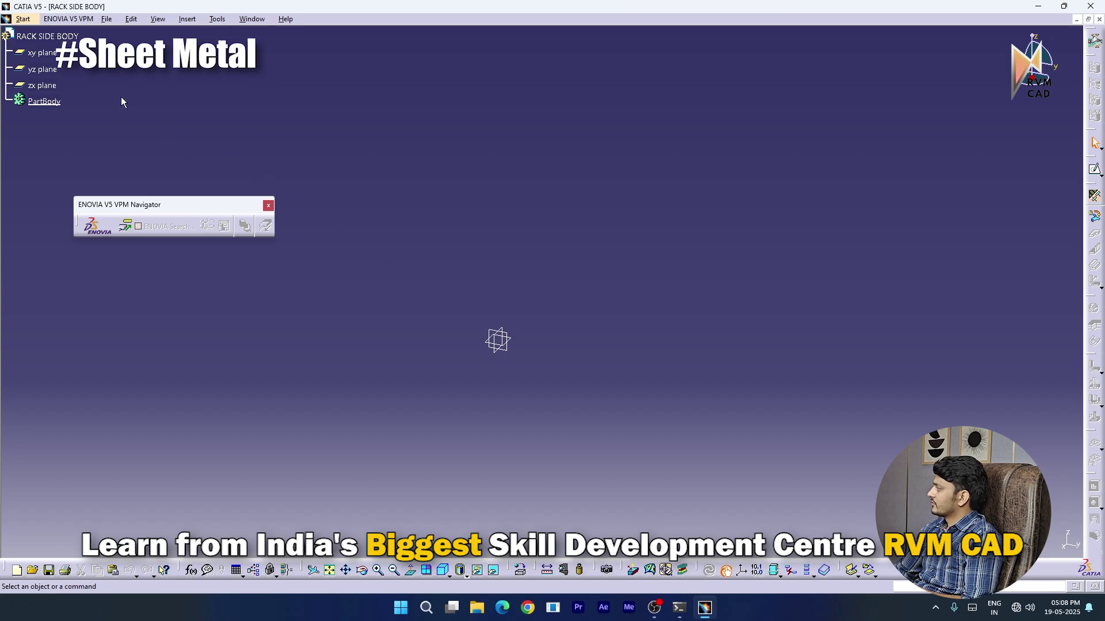
{"action": "left_click", "coordinate": [1038, 8]}
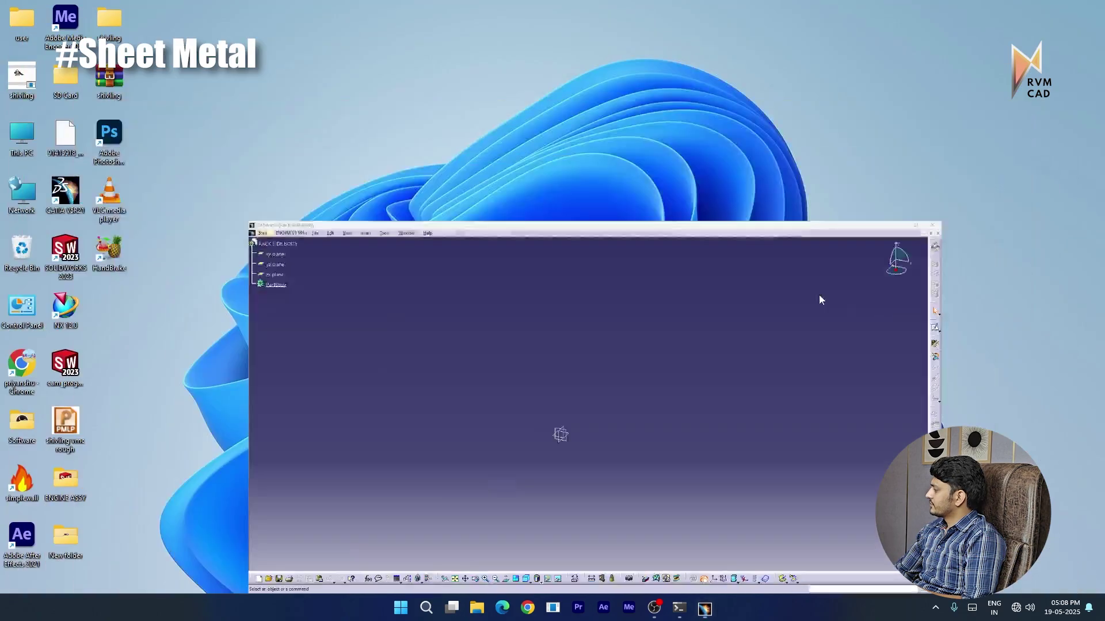
{"action": "double_click", "coordinate": [21, 138]}
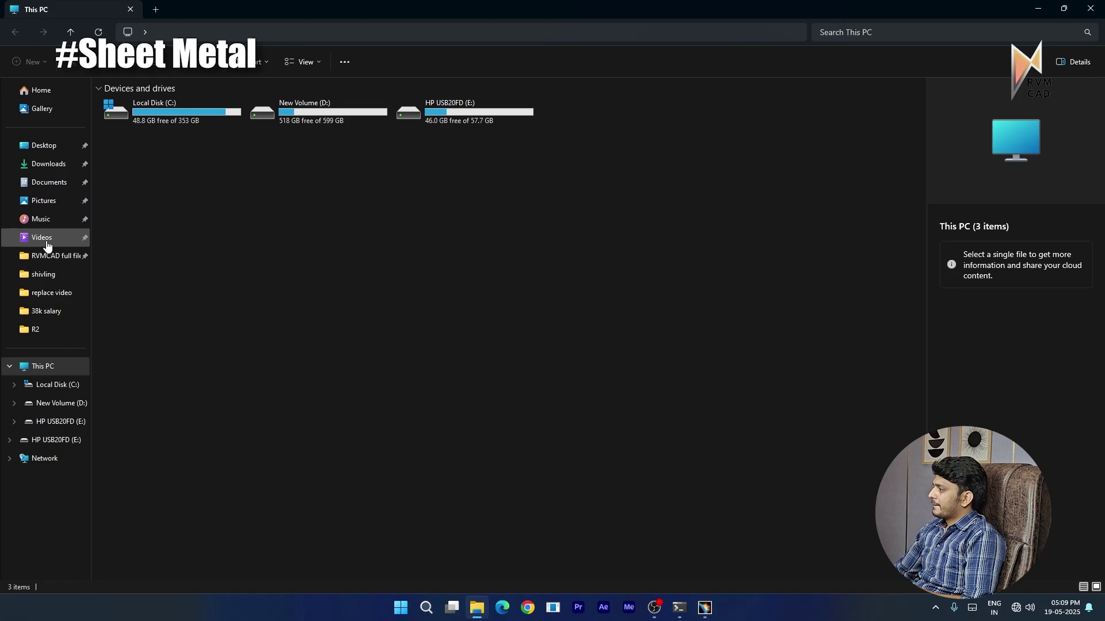
{"action": "left_click", "coordinate": [51, 152]}
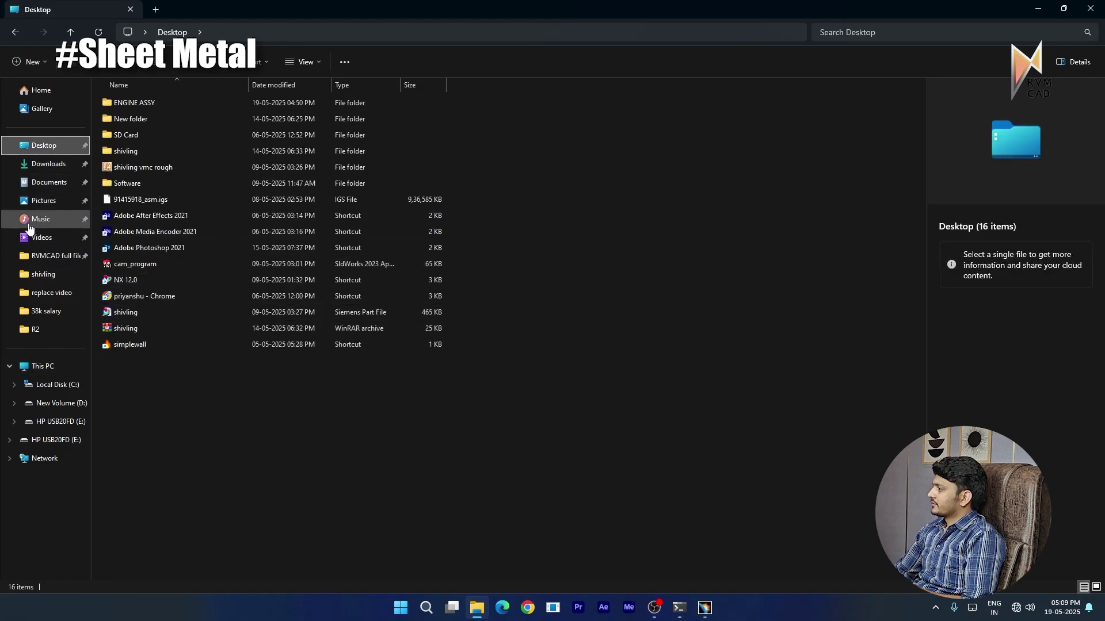
{"action": "left_click", "coordinate": [149, 107]}
{"action": "double_click", "coordinate": [150, 107]}
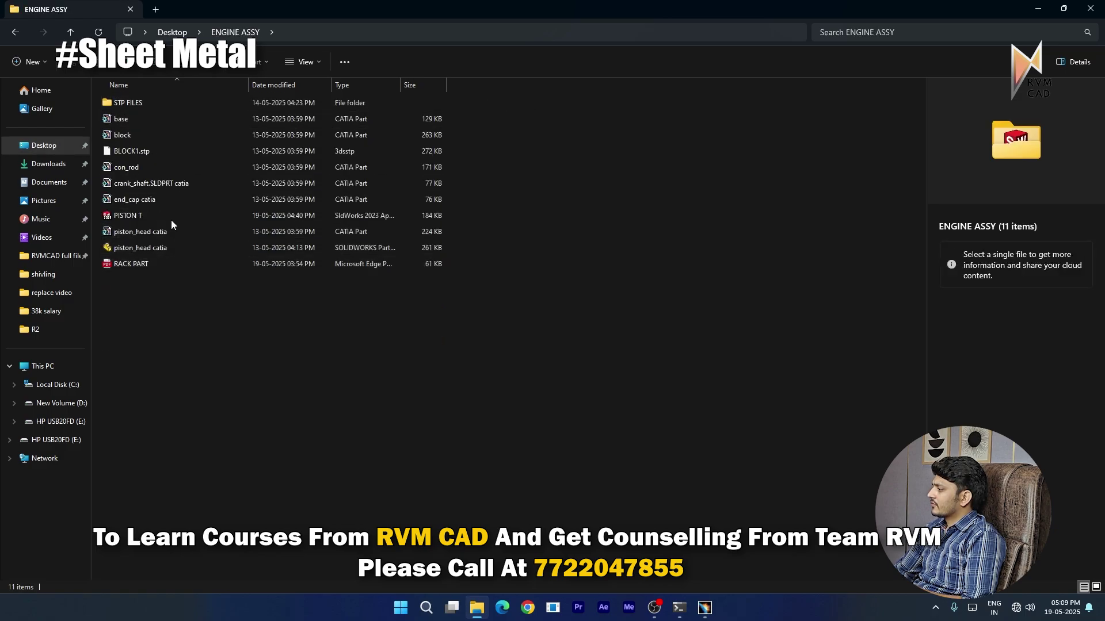
{"action": "double_click", "coordinate": [164, 264]}
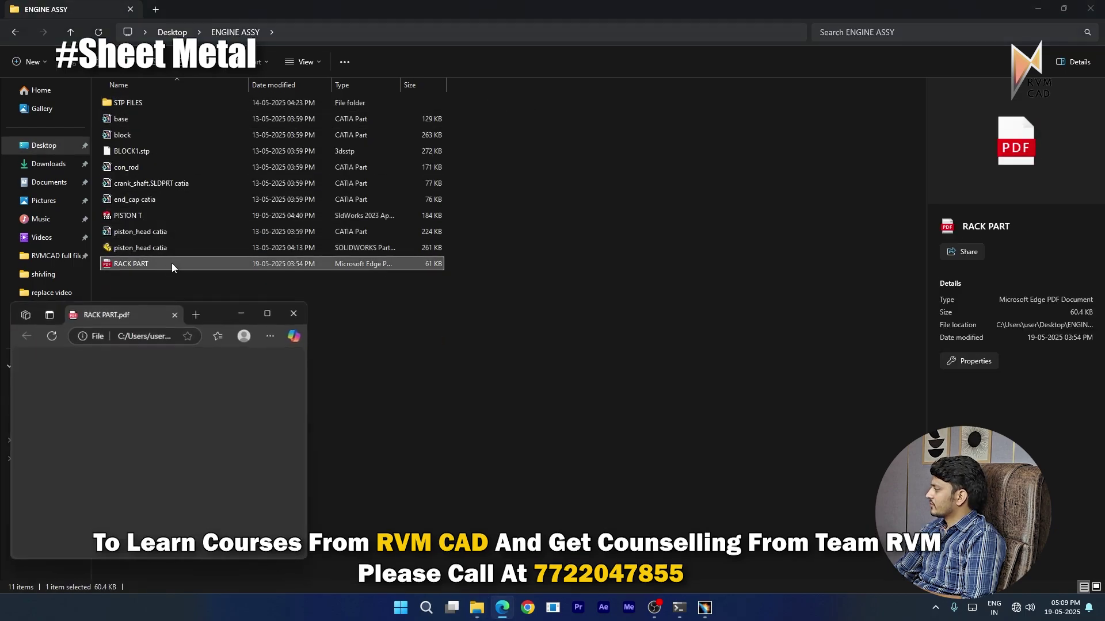
{"action": "left_click", "coordinate": [1089, 9]}
{"action": "left_click", "coordinate": [268, 312]}
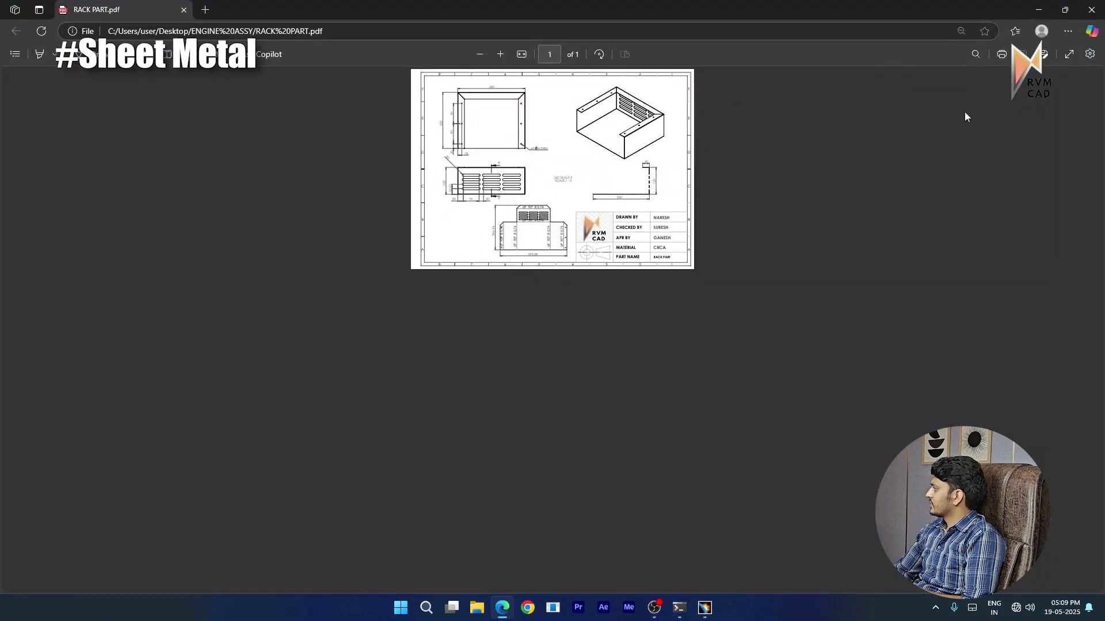
Enlarge the rack part drawing and examine its views, overall dimensions, holes, slots and flat pattern
{"action": "left_click", "coordinate": [502, 54]}
{"action": "left_click", "coordinate": [502, 54]}
{"action": "left_click", "coordinate": [503, 54]}
{"action": "left_click", "coordinate": [503, 54]}
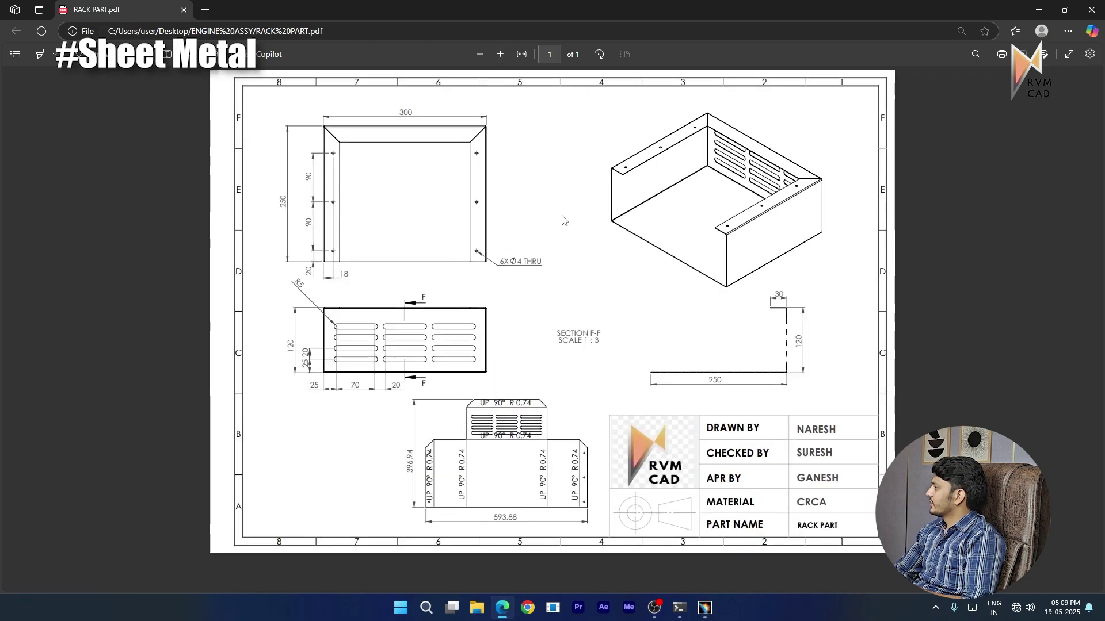
{"action": "left_click", "coordinate": [500, 54]}
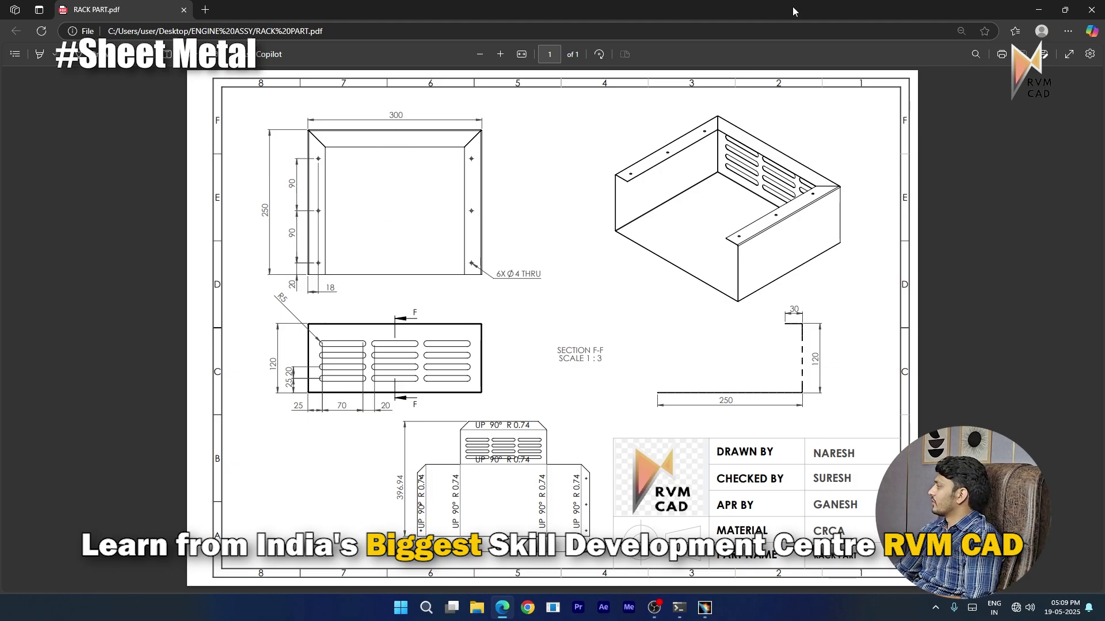
Switch back to CATIA and float the docked sheet metal tool groups, such as bending, cutting and rolled walls, over the modelling area
{"action": "left_click", "coordinate": [1038, 10]}
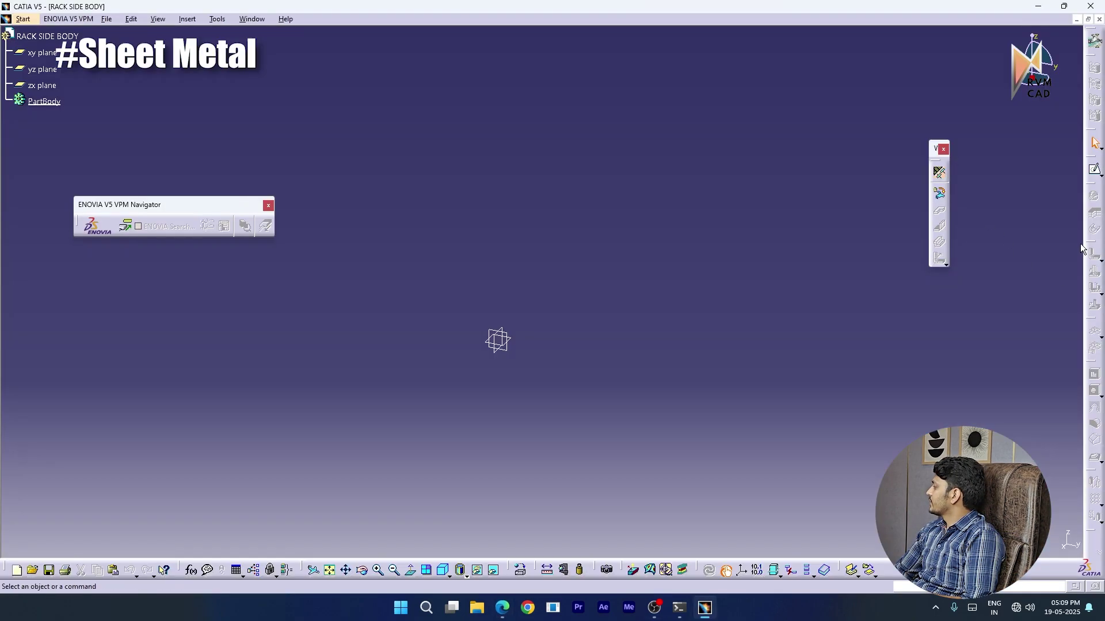
{"action": "left_click_drag", "start_coordinate": [1090, 245], "coordinate": [997, 245]}
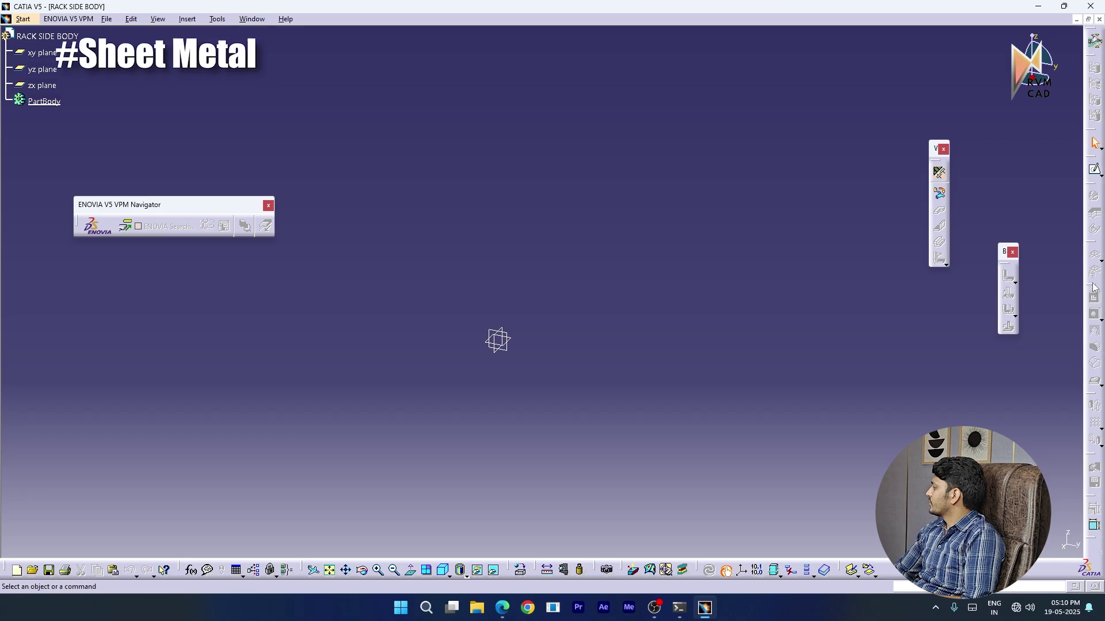
{"action": "left_click_drag", "start_coordinate": [1093, 285], "coordinate": [952, 380]}
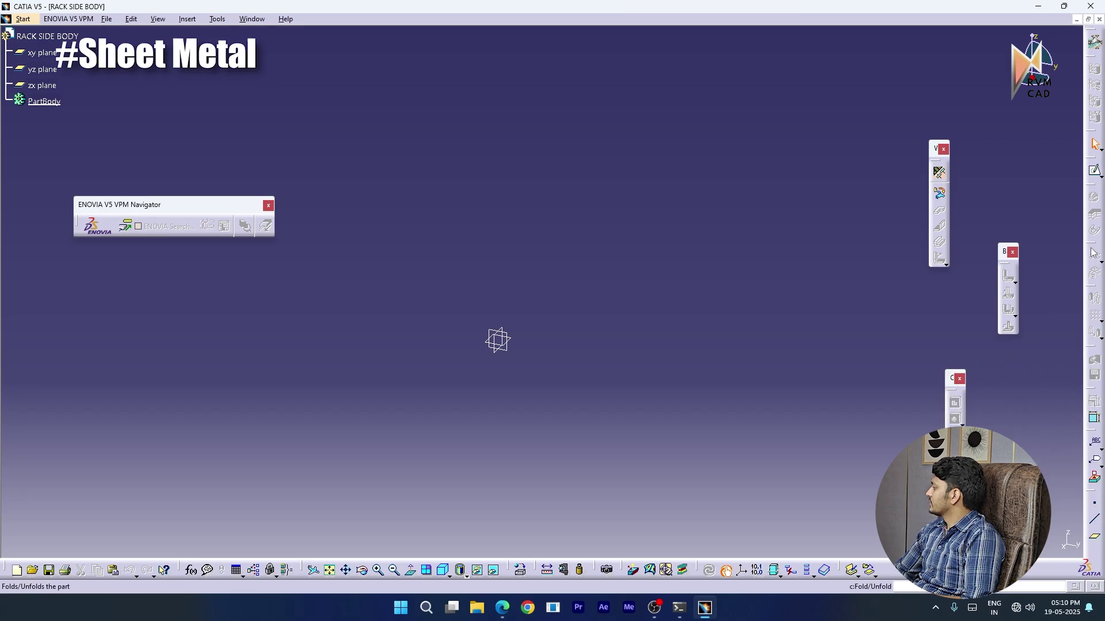
{"action": "left_click_drag", "start_coordinate": [1094, 286], "coordinate": [902, 308]}
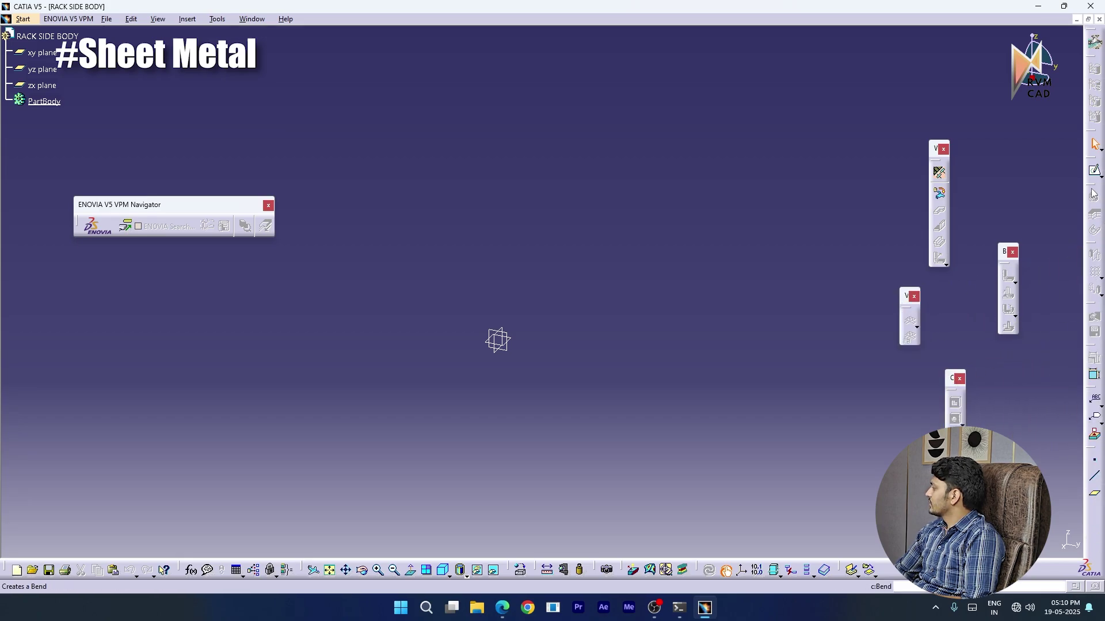
{"action": "left_click_drag", "start_coordinate": [1093, 193], "coordinate": [999, 168]}
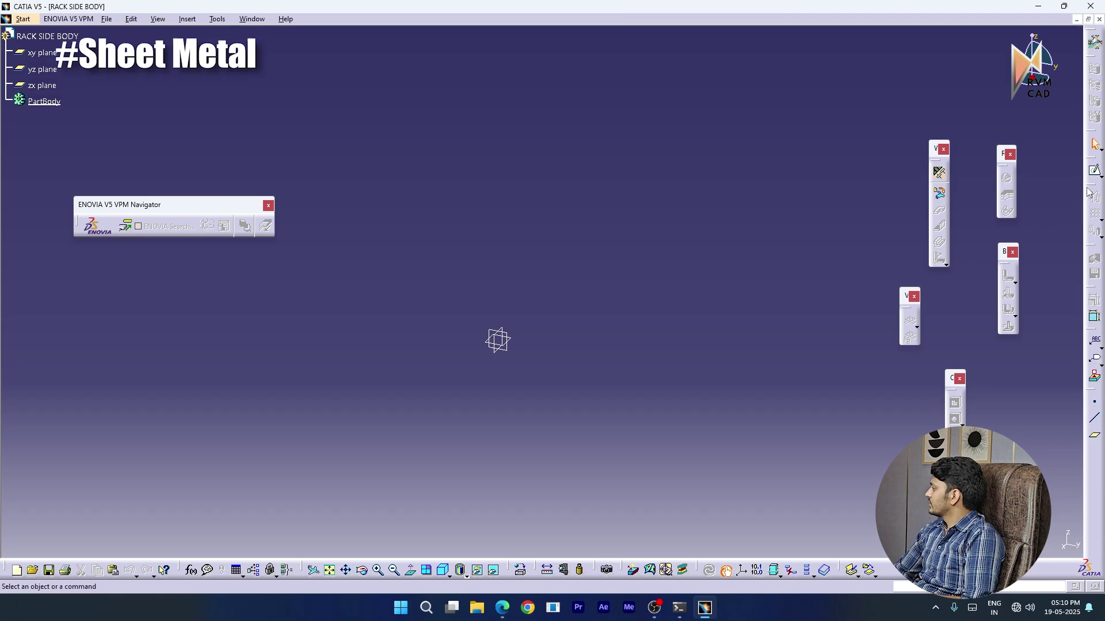
{"action": "left_click_drag", "start_coordinate": [1094, 246], "coordinate": [1065, 286]}
{"action": "left_click_drag", "start_coordinate": [1016, 407], "coordinate": [1017, 410]}
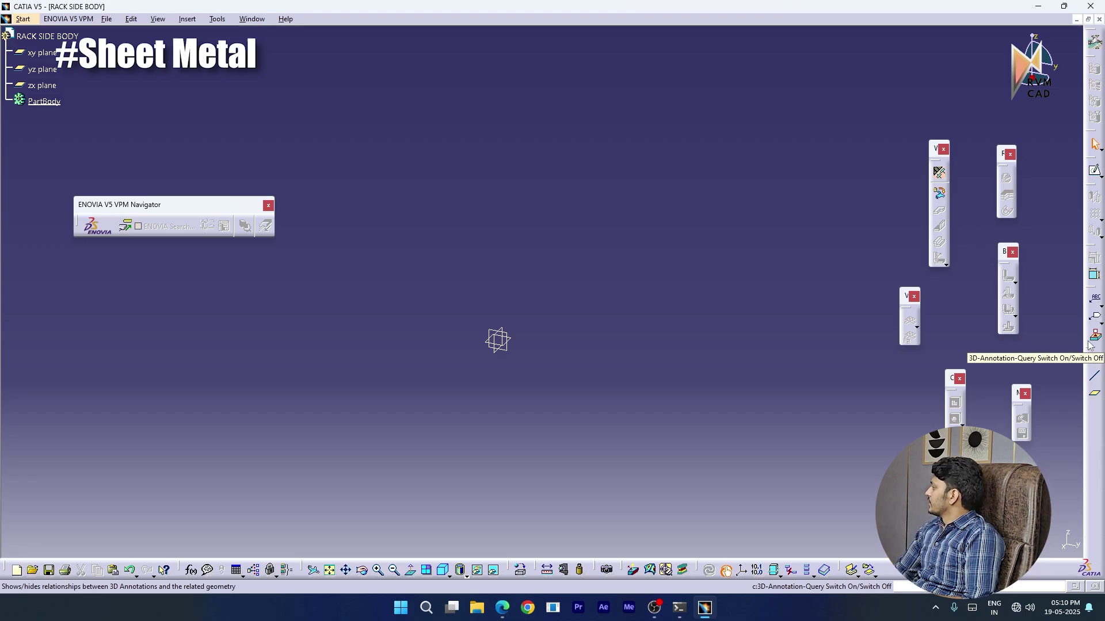
Create the sheet metal parameters with the offered values and start a sketch on the yz plane
{"action": "left_click", "coordinate": [939, 173]}
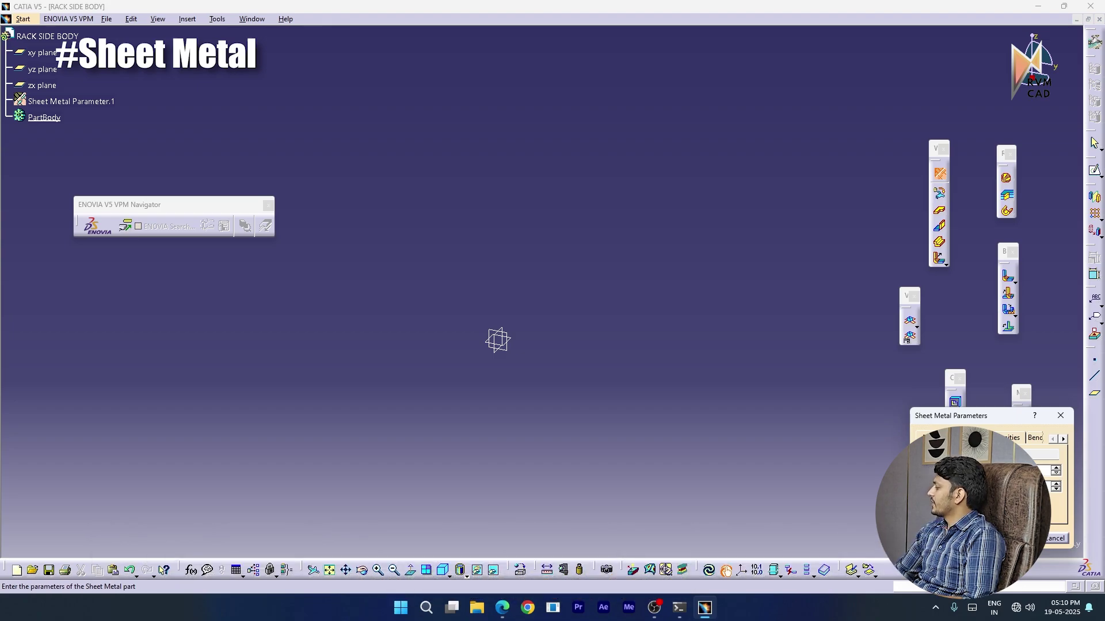
{"action": "left_click", "coordinate": [1008, 538]}
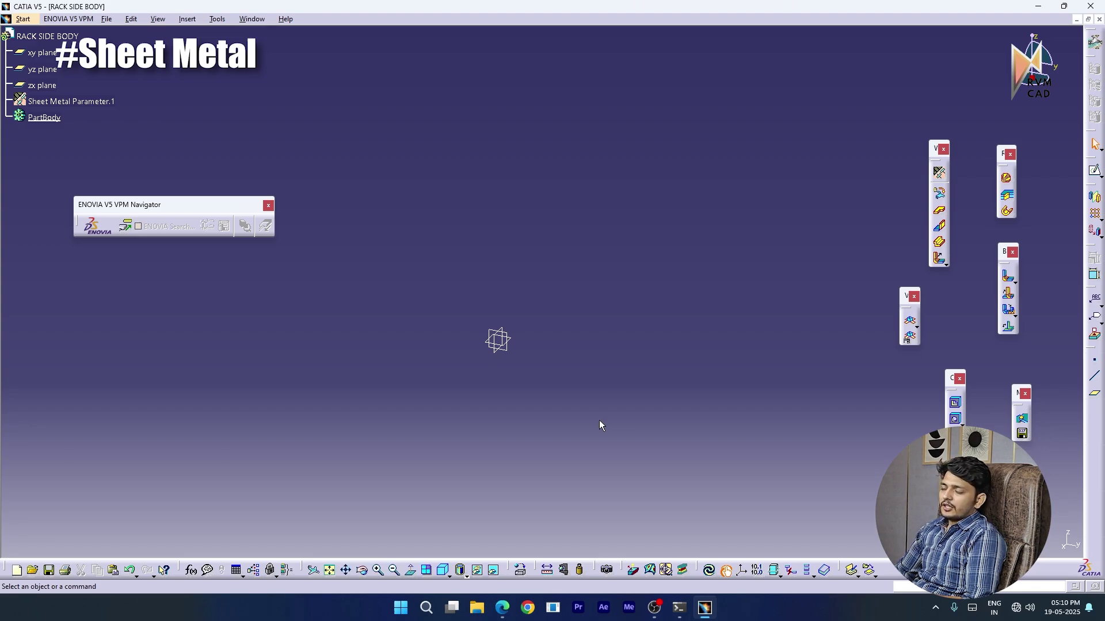
{"action": "left_click", "coordinate": [521, 333]}
{"action": "left_click", "coordinate": [1095, 170]}
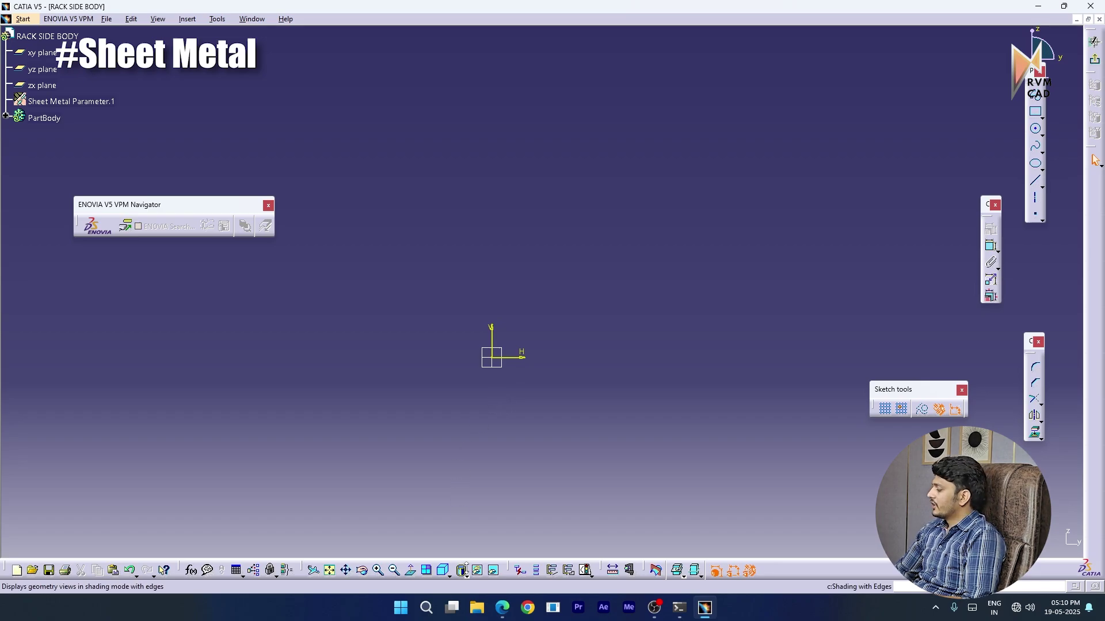
{"action": "mouse_move", "coordinate": [503, 607]}
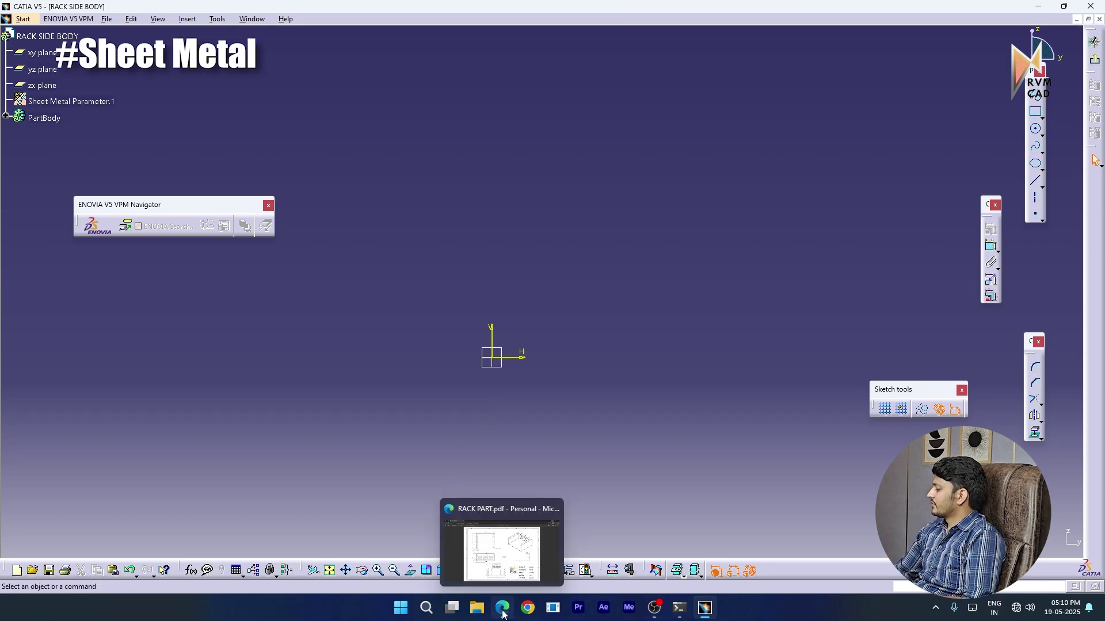
Check the base size in the rack part drawing and sketch a centered rectangle about 44 mm wide and 60 mm high at the origin
{"action": "left_click", "coordinate": [473, 543]}
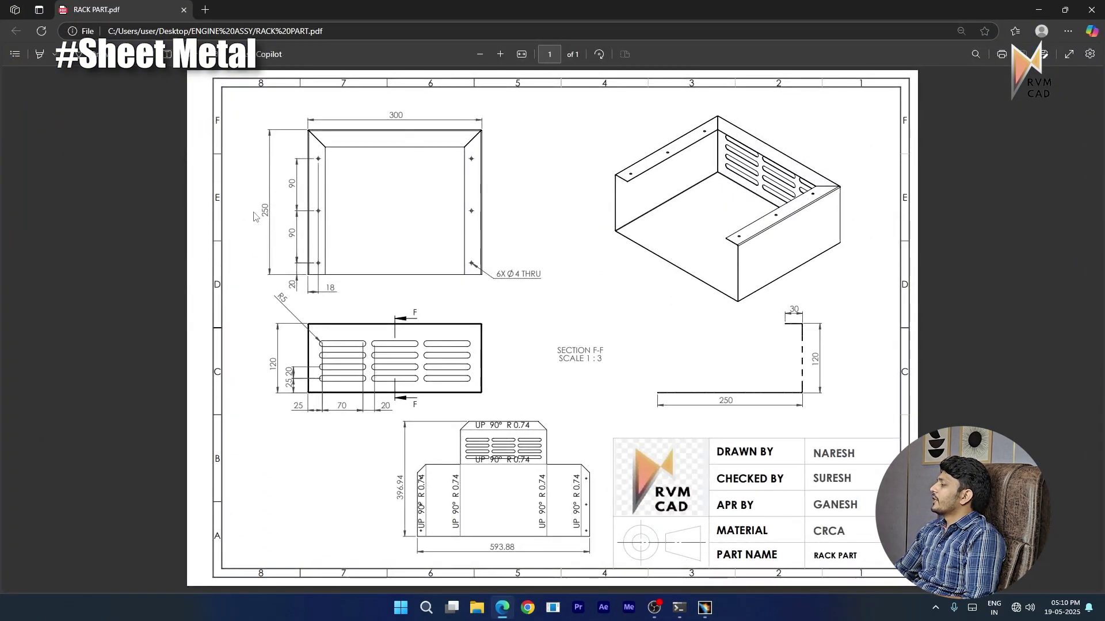
{"action": "left_click", "coordinate": [1039, 10]}
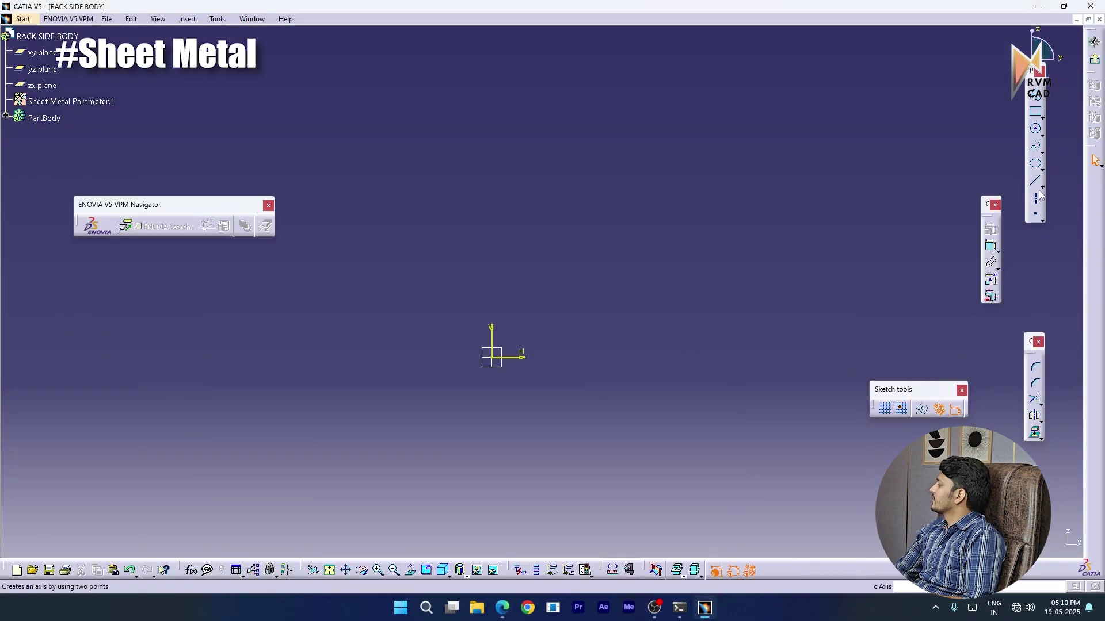
{"action": "left_click", "coordinate": [1044, 121]}
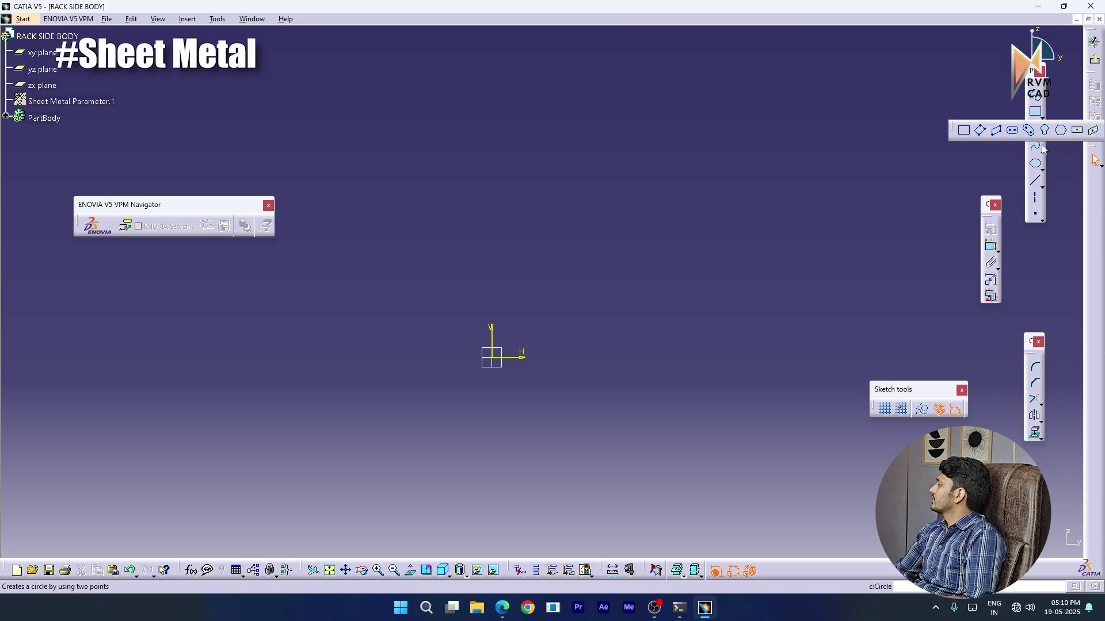
{"action": "left_click", "coordinate": [1069, 128]}
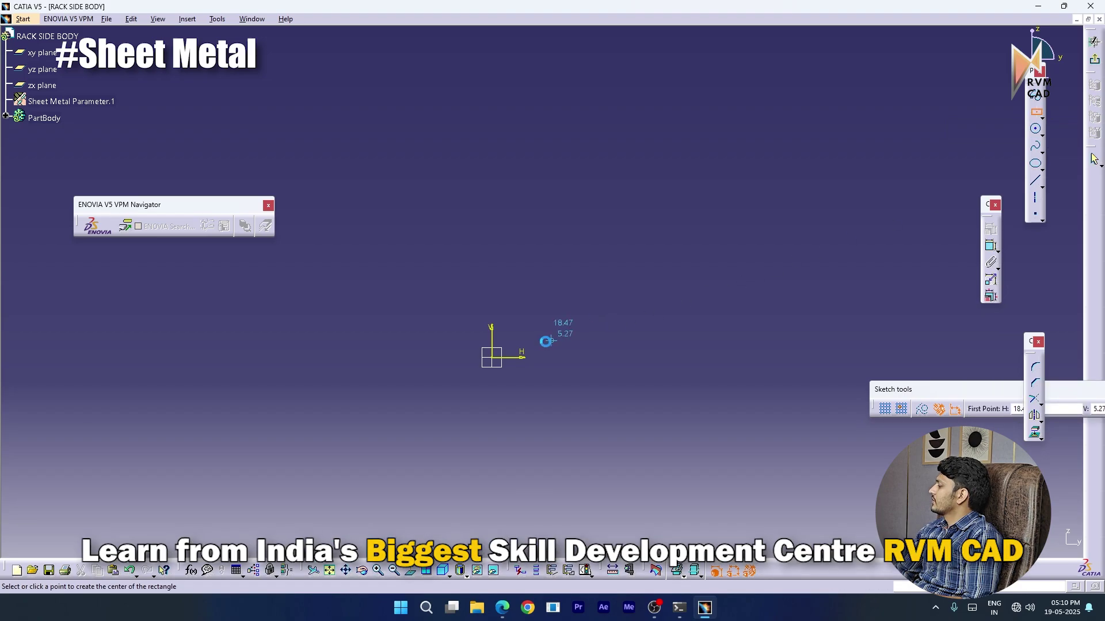
{"action": "left_click", "coordinate": [491, 358]}
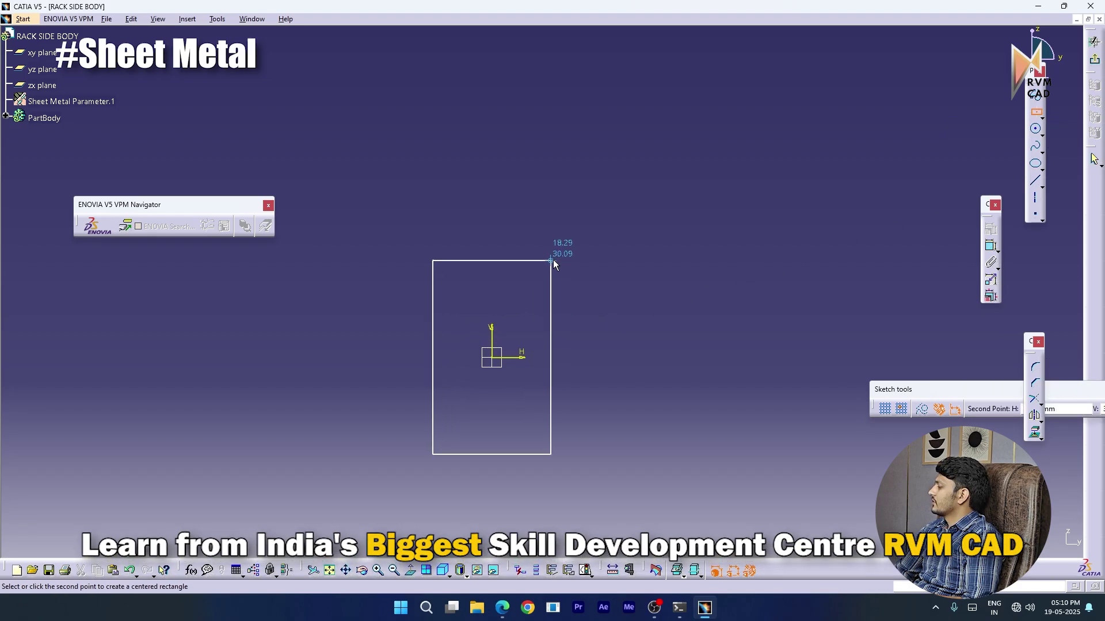
{"action": "left_click", "coordinate": [563, 260]}
Dimension the rectangle's vertical side and set its height to 250 mm
{"action": "left_click", "coordinate": [991, 248]}
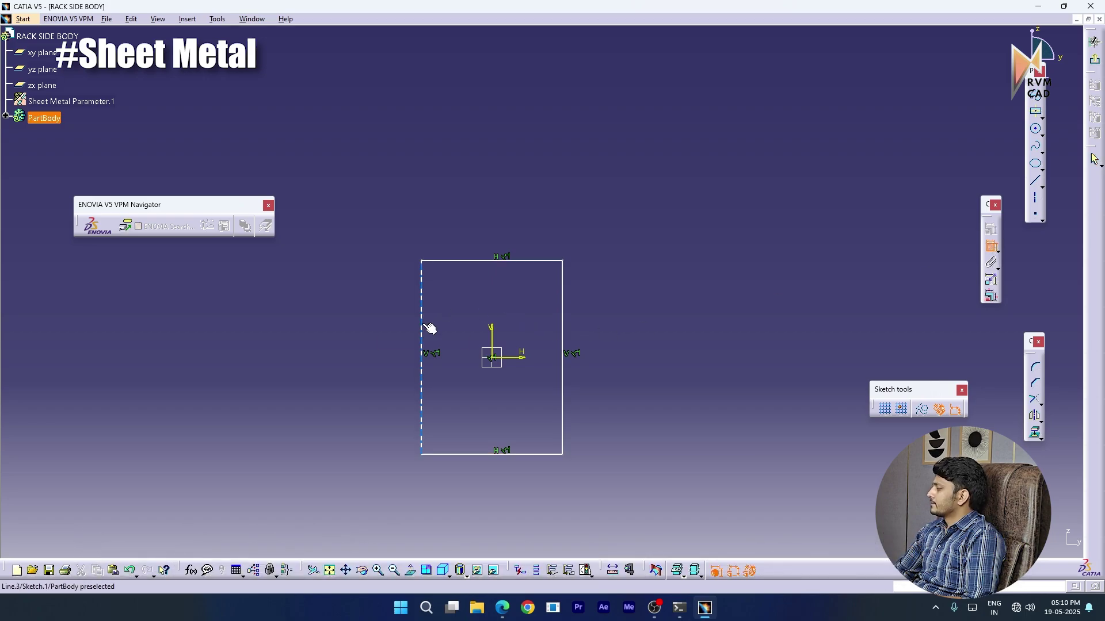
{"action": "left_click", "coordinate": [423, 325]}
{"action": "left_click", "coordinate": [378, 350]}
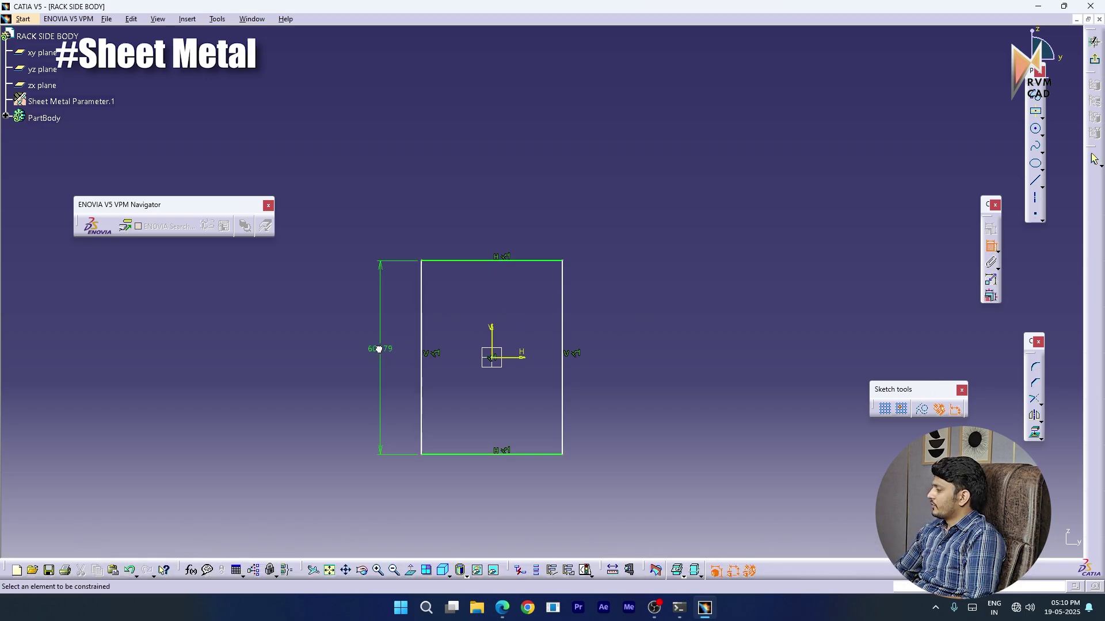
{"action": "double_click", "coordinate": [382, 350]}
{"action": "type", "text": "250"}
{"action": "key", "text": "Return"}
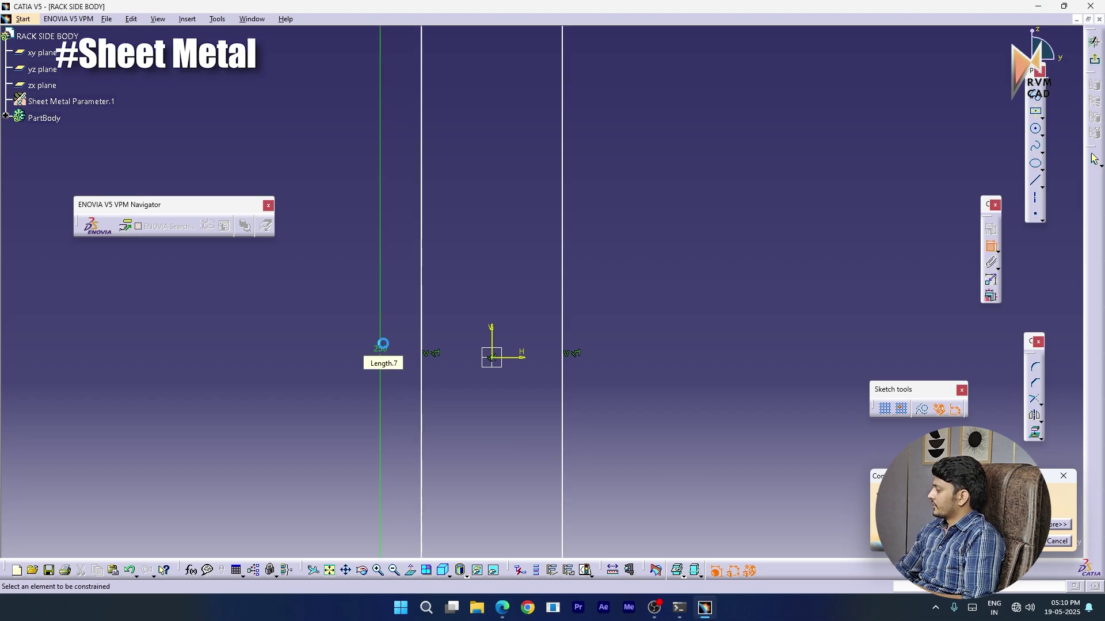
Dimension the rectangle's upper side and set its width to 300 mm
{"action": "middle_click_drag", "start_coordinate": [611, 350], "coordinate": [545, 459]}
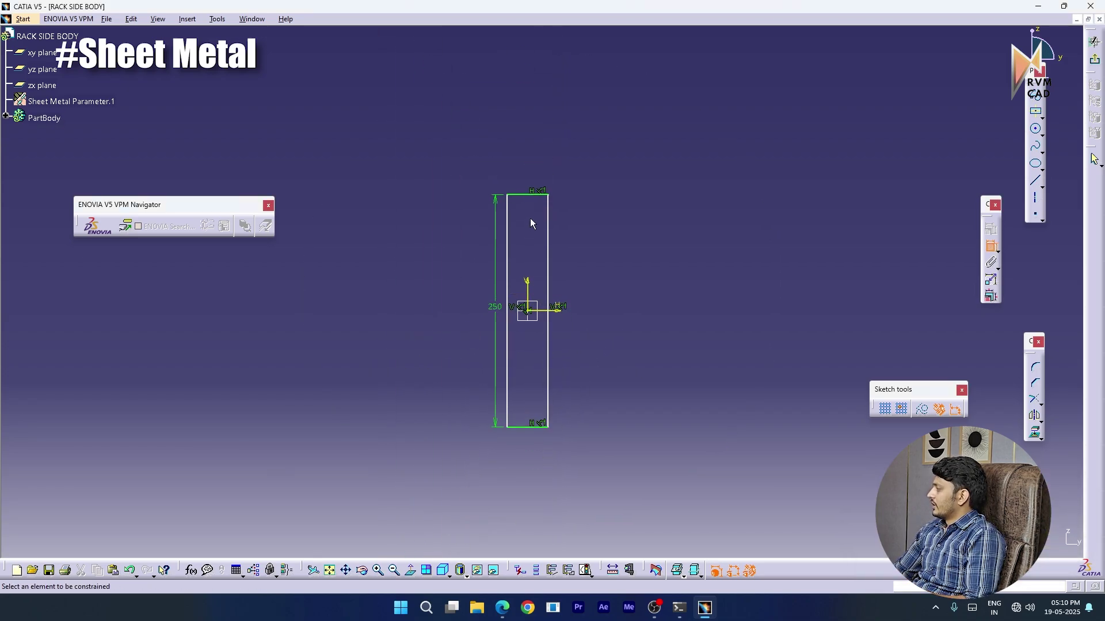
{"action": "left_click", "coordinate": [526, 195]}
{"action": "left_click", "coordinate": [527, 162]}
{"action": "double_click", "coordinate": [527, 160]}
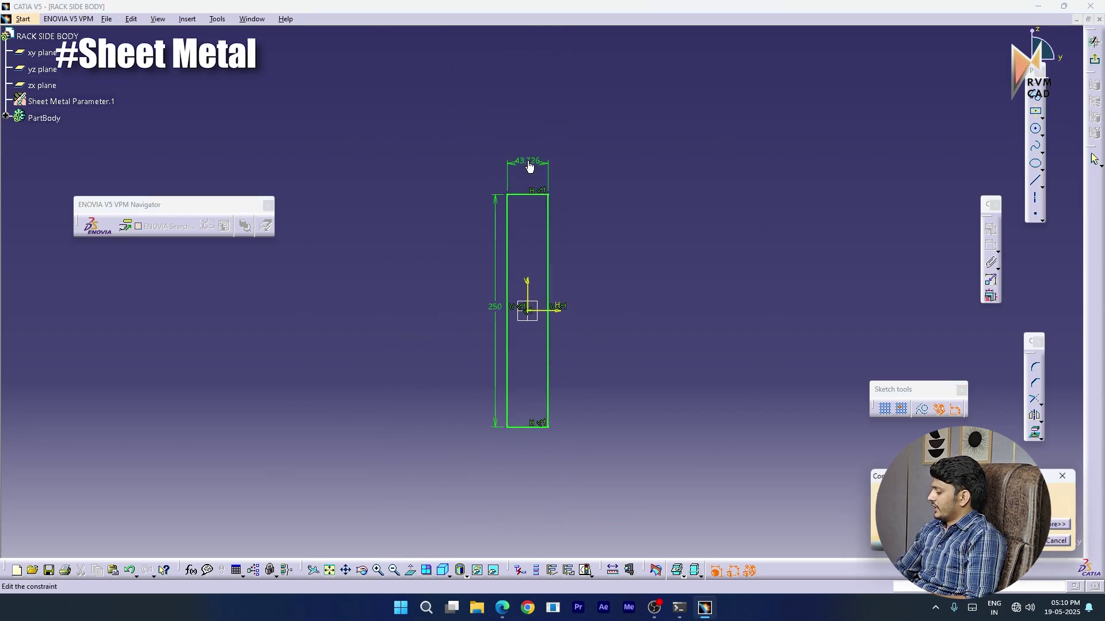
{"action": "type", "text": "300"}
{"action": "key", "text": "Return"}
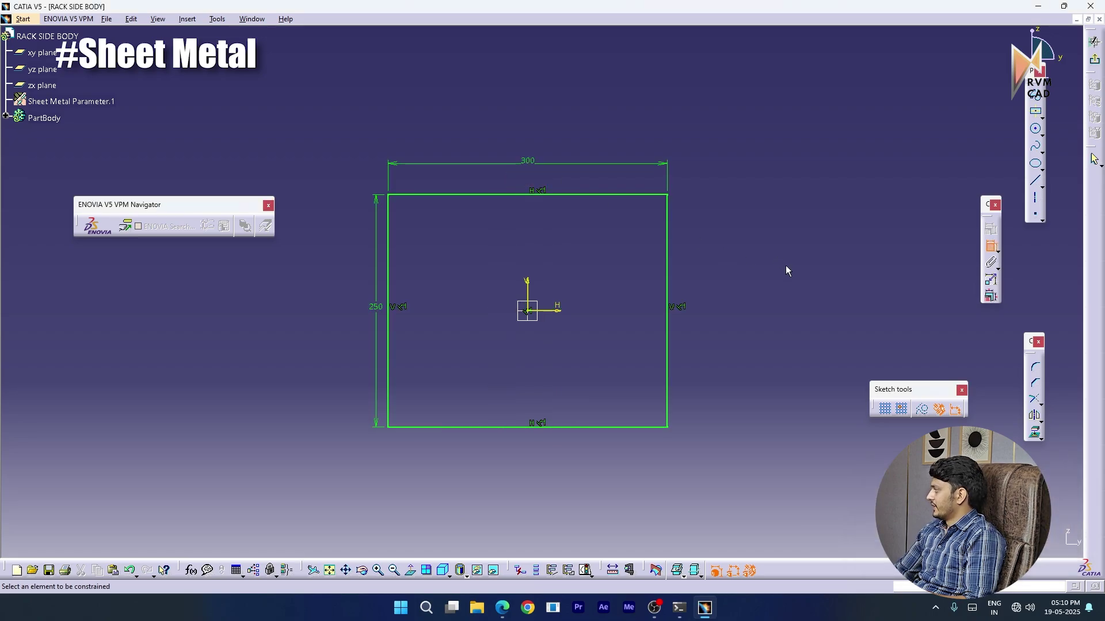
Exit the sketch and create the flat base wall from the rectangular profile
{"action": "left_click", "coordinate": [1094, 67]}
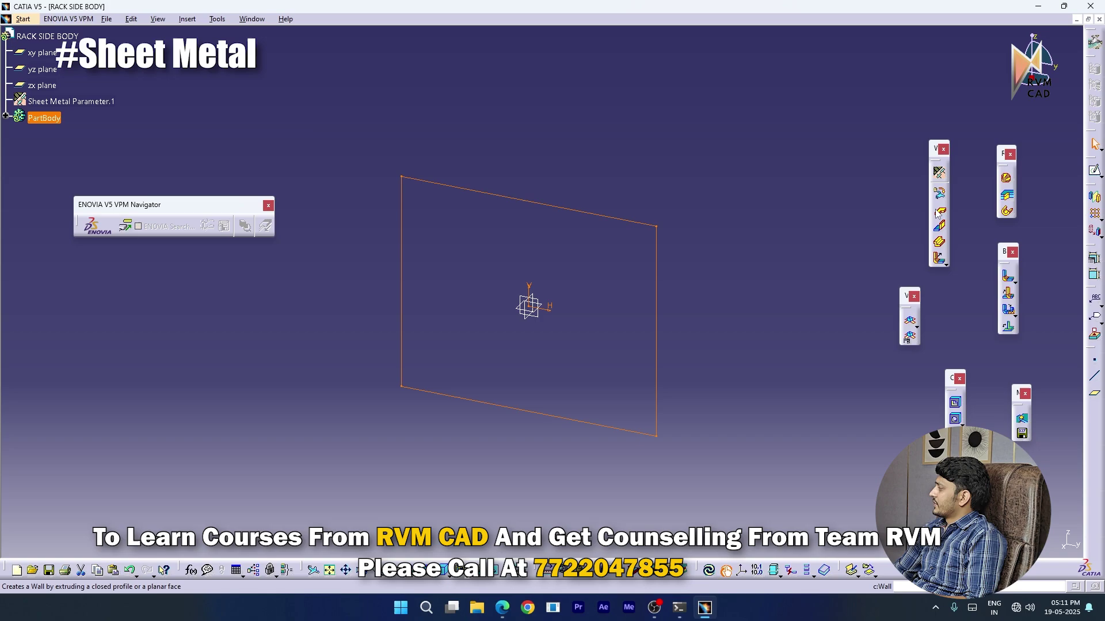
{"action": "left_click", "coordinate": [939, 216]}
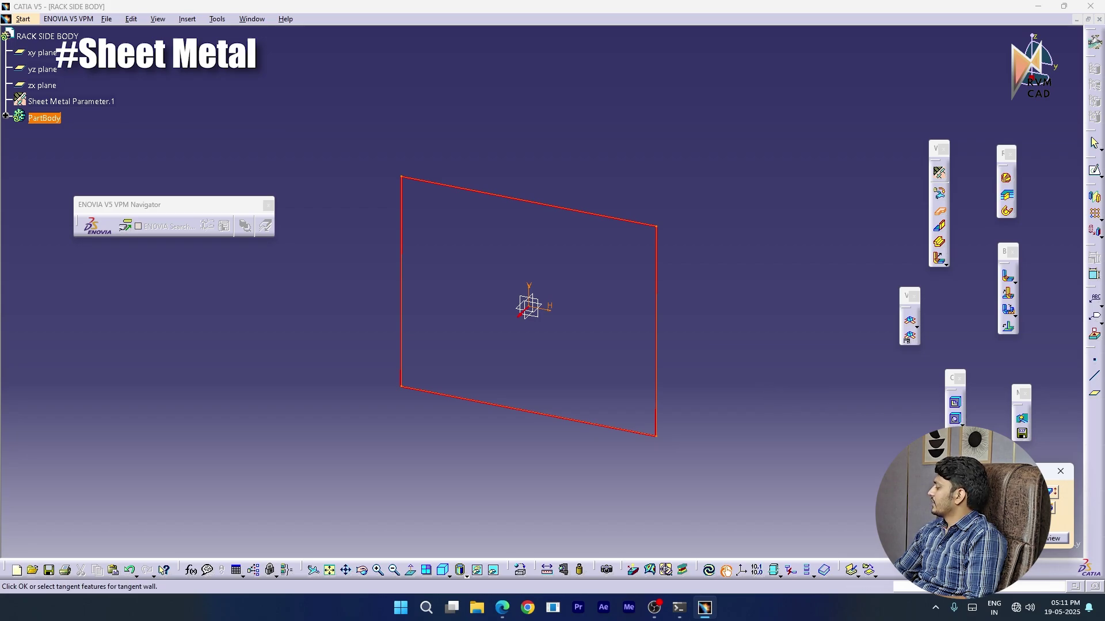
{"action": "left_click", "coordinate": [972, 538]}
{"action": "middle_click_drag", "start_coordinate": [632, 439], "coordinate": [648, 381]}
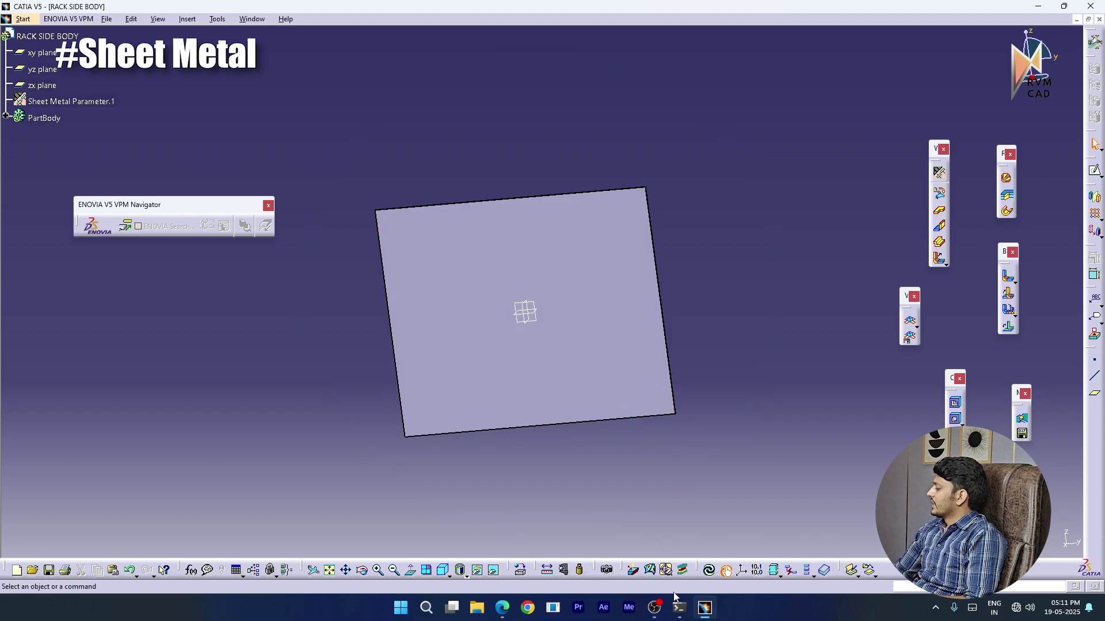
Consult the bent walls in the rack part drawing and return to the CATIA model
{"action": "left_click", "coordinate": [481, 604]}
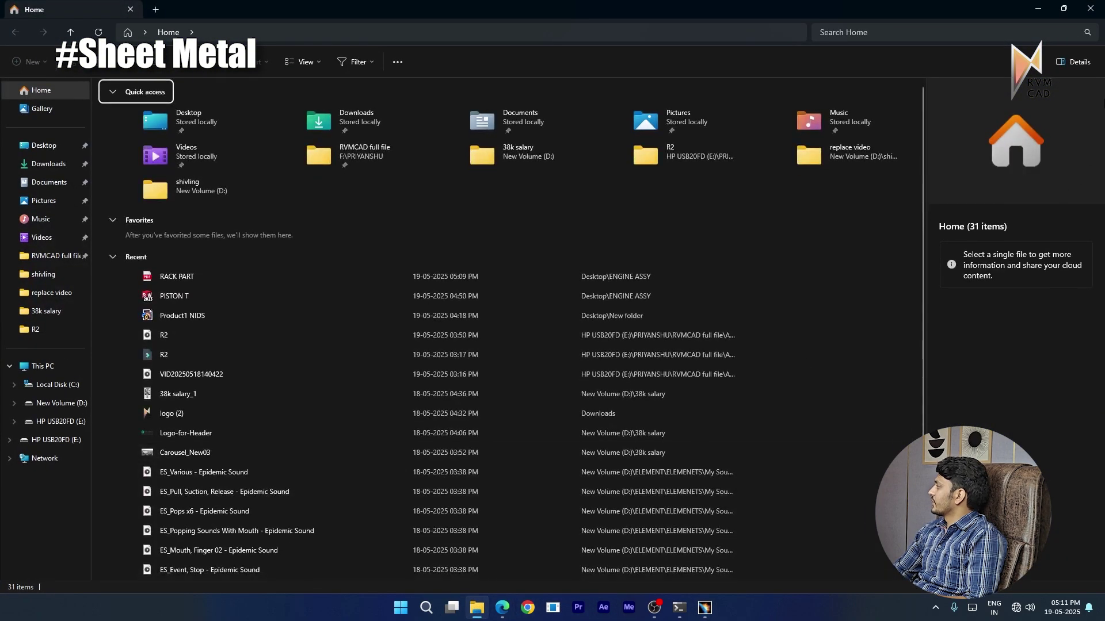
{"action": "left_click", "coordinate": [1089, 9]}
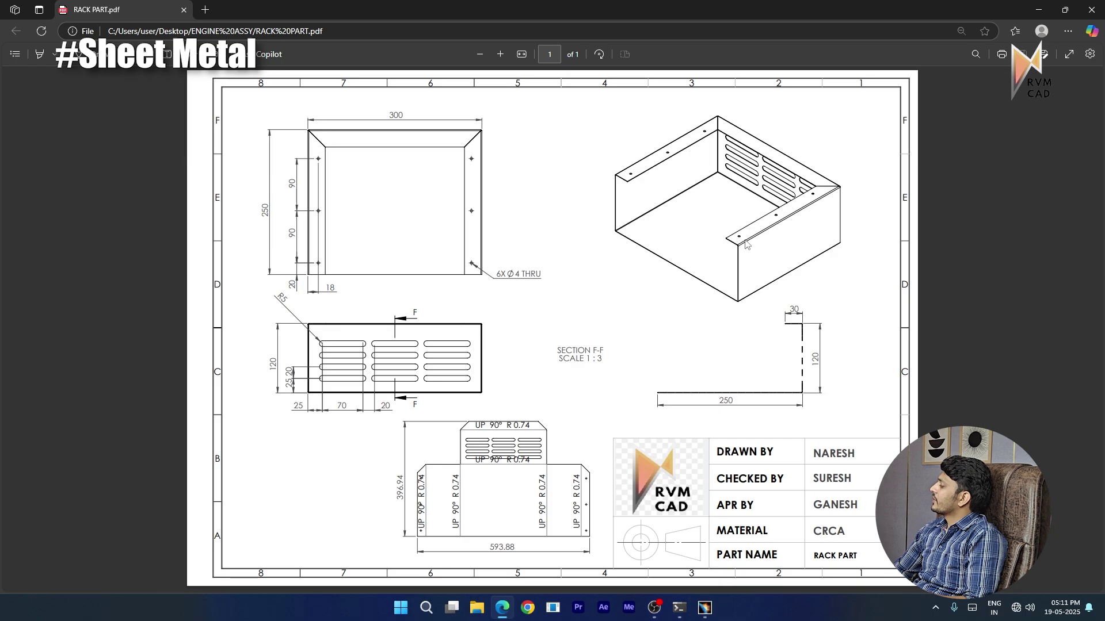
{"action": "left_click", "coordinate": [1039, 10]}
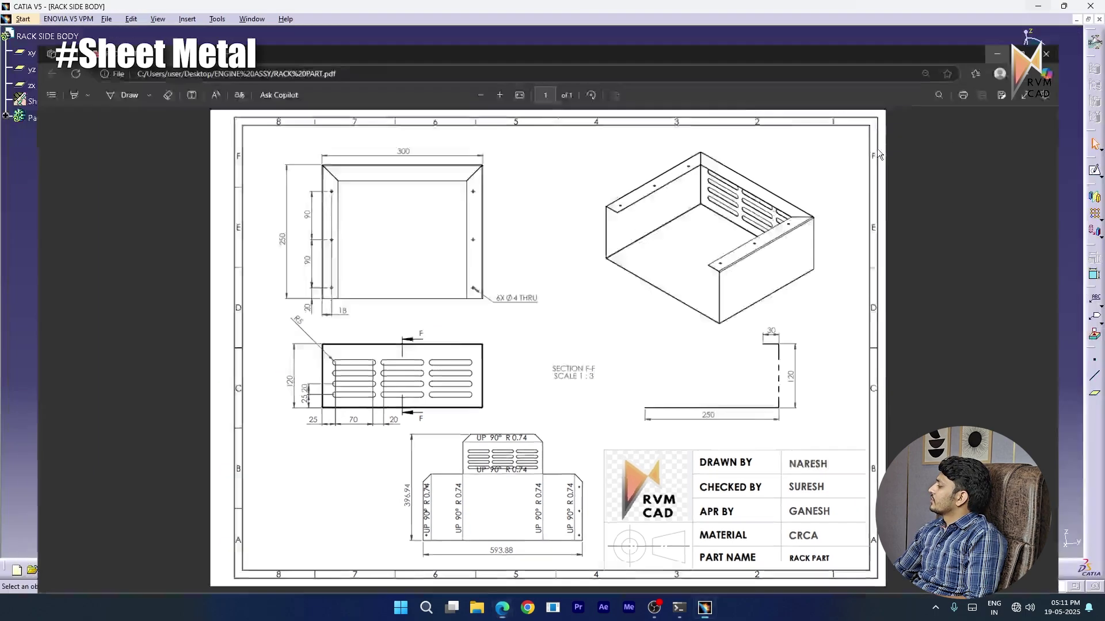
Start a Wall On Edge and select one 300 mm edge and both 250 mm edges of the base wall
{"action": "middle_click_drag", "start_coordinate": [722, 417], "coordinate": [623, 409]}
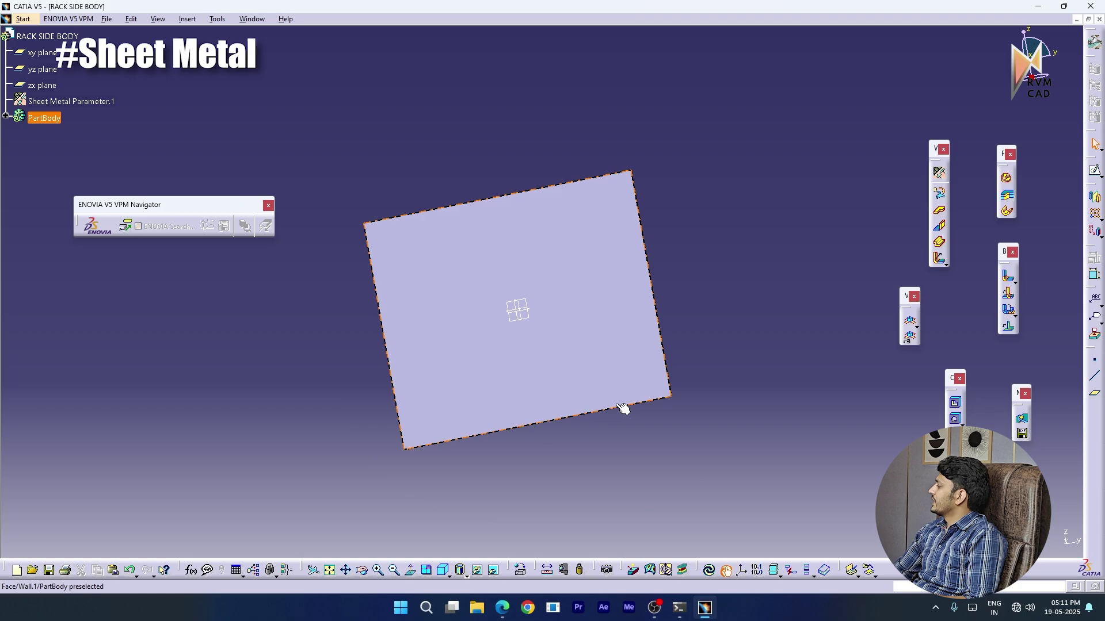
{"action": "left_click", "coordinate": [941, 228]}
{"action": "middle_click_drag", "start_coordinate": [654, 453], "coordinate": [415, 345]}
{"action": "middle_click_drag", "start_coordinate": [572, 374], "coordinate": [586, 285]}
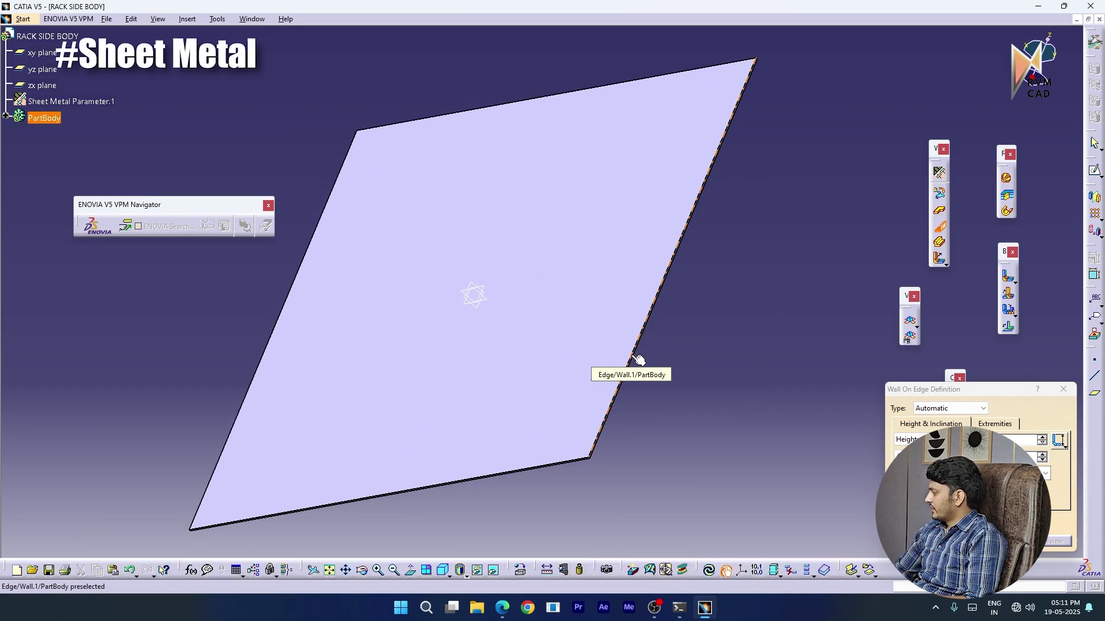
{"action": "left_click", "coordinate": [638, 360]}
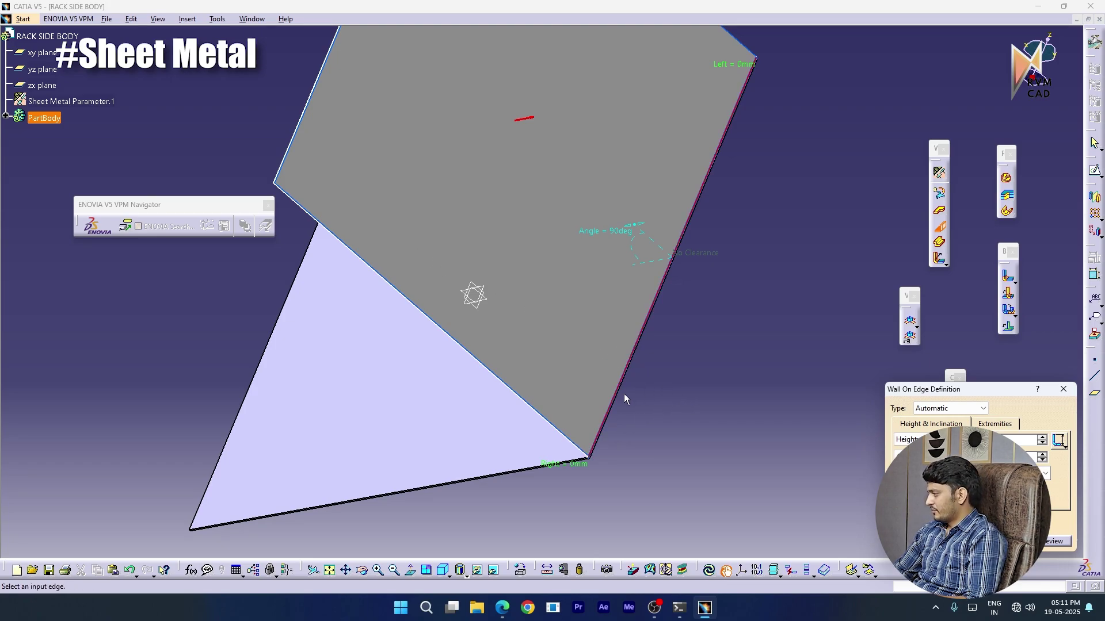
{"action": "middle_click_drag", "start_coordinate": [657, 420], "coordinate": [470, 355]}
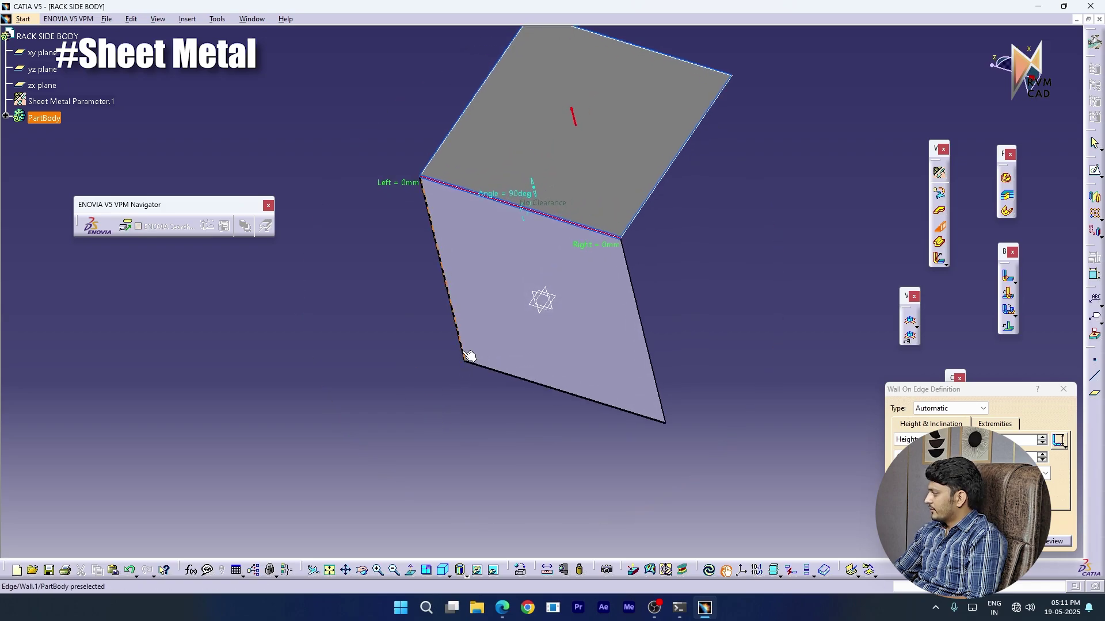
{"action": "left_click", "coordinate": [467, 351]}
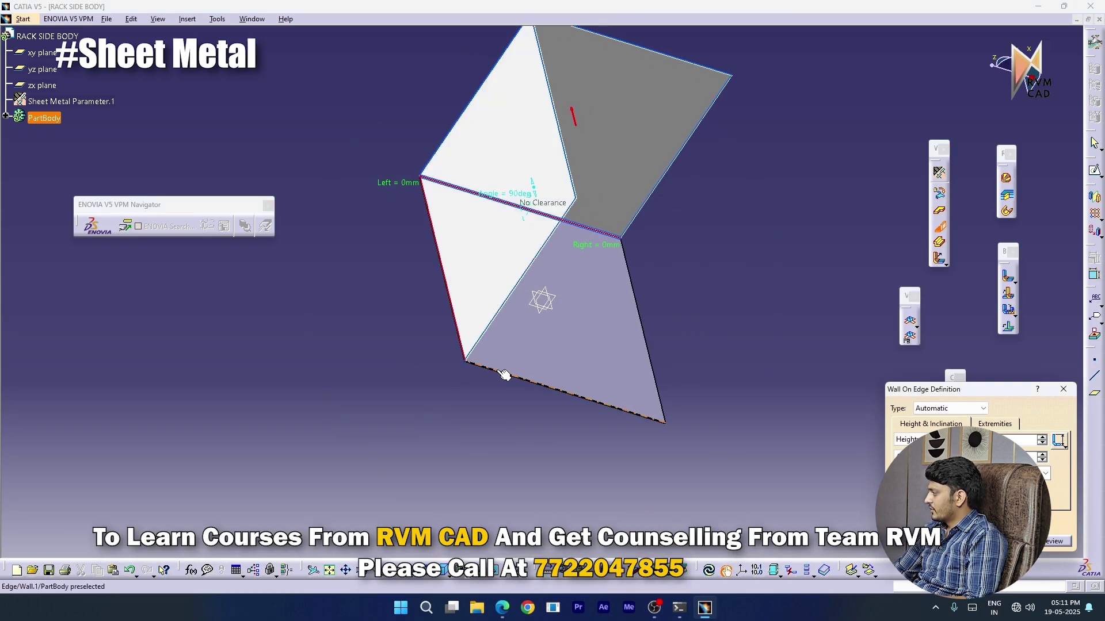
{"action": "middle_click_drag", "start_coordinate": [577, 449], "coordinate": [356, 349]}
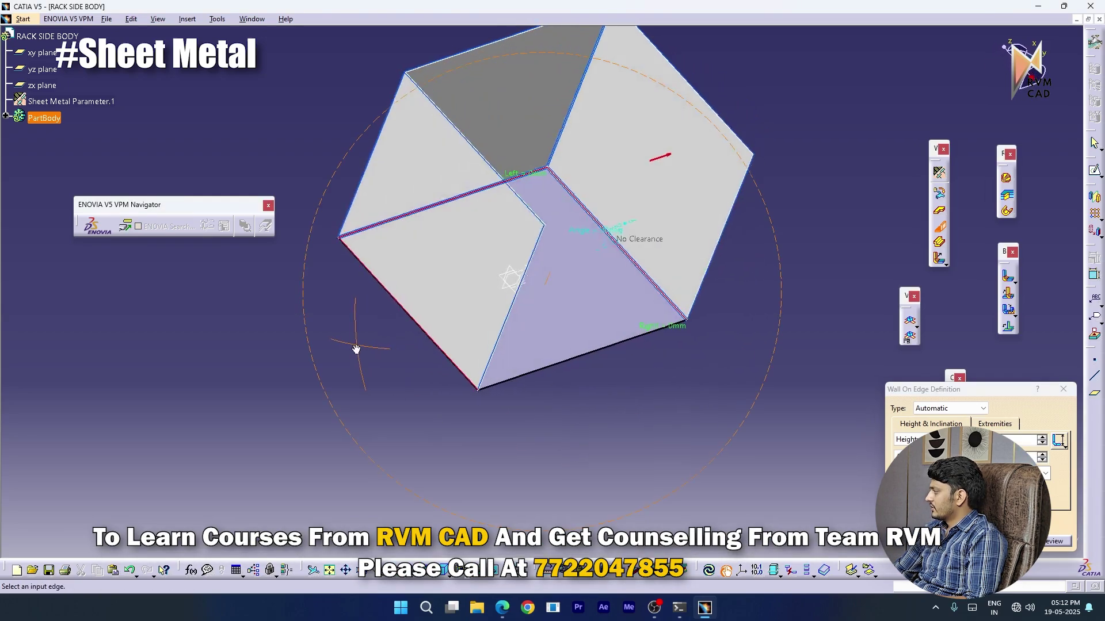
{"action": "middle_click_drag", "start_coordinate": [587, 336], "coordinate": [613, 381]}
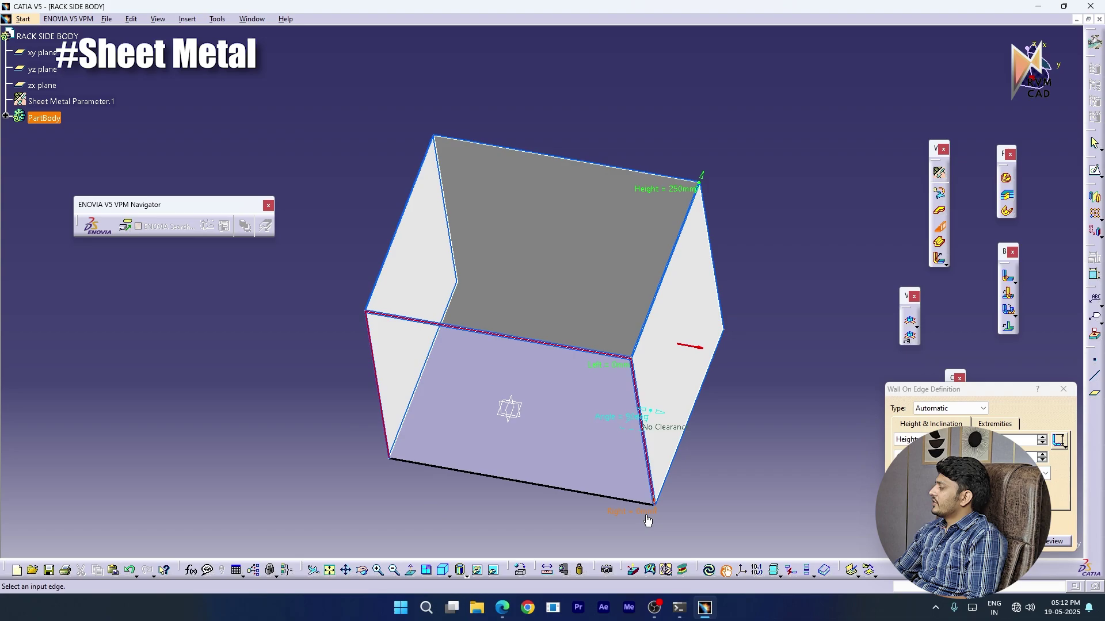
Check the wall height in the drawing, set it to 120 mm, and create the three upright walls
{"action": "middle_click_drag", "start_coordinate": [440, 415], "coordinate": [599, 504]}
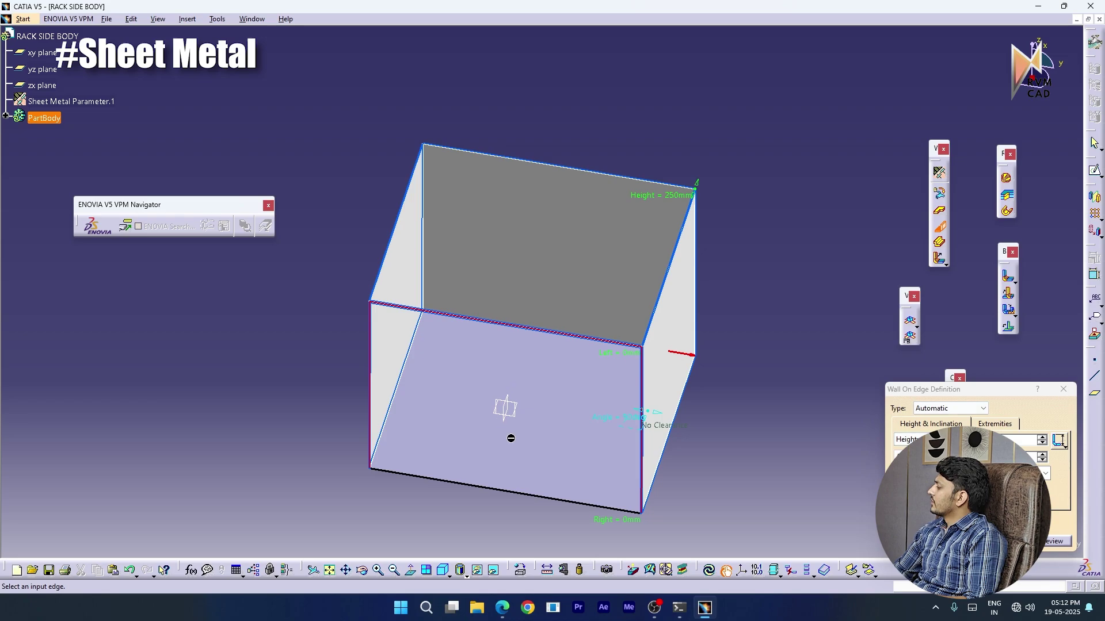
{"action": "middle_click_drag", "start_coordinate": [511, 438], "coordinate": [511, 421], "text": "ctrl"}
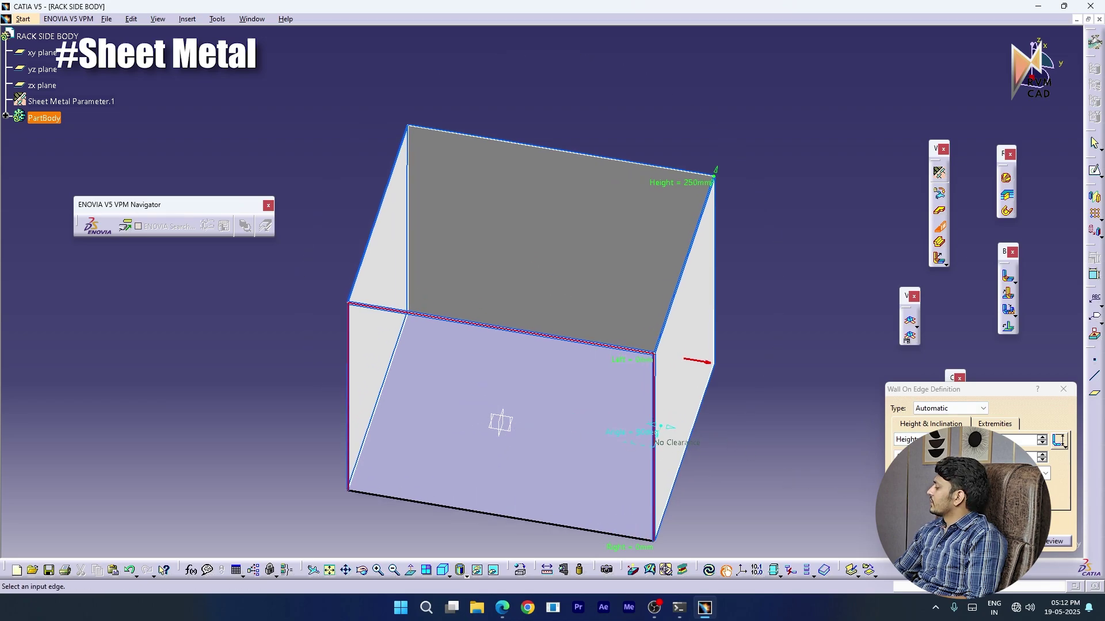
{"action": "left_click", "coordinate": [978, 440]}
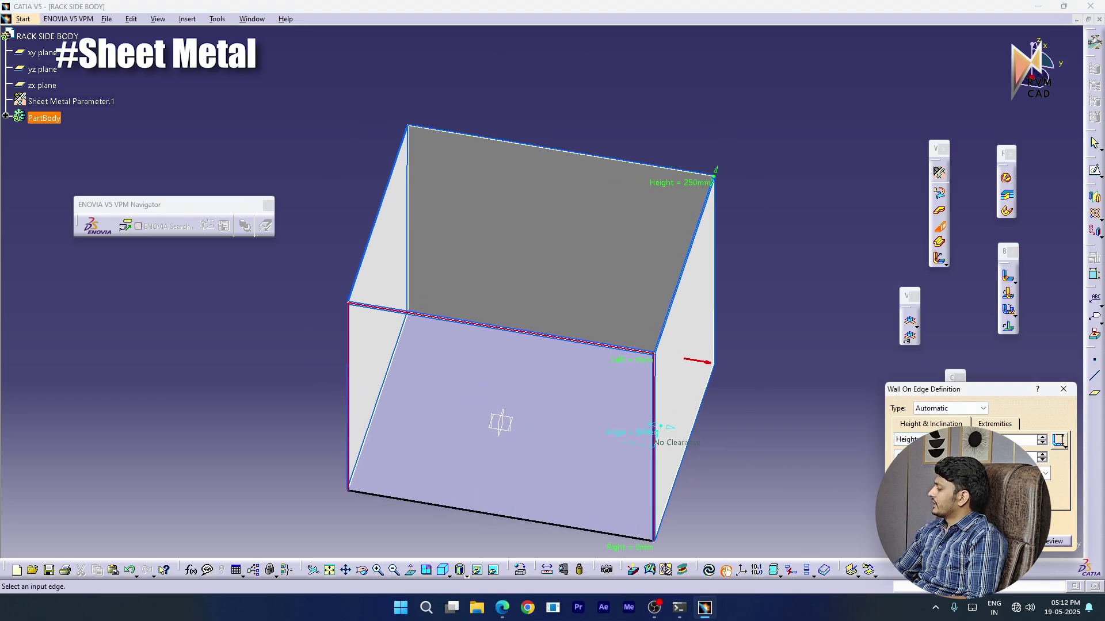
{"action": "mouse_move", "coordinate": [509, 609]}
{"action": "mouse_move", "coordinate": [485, 548]}
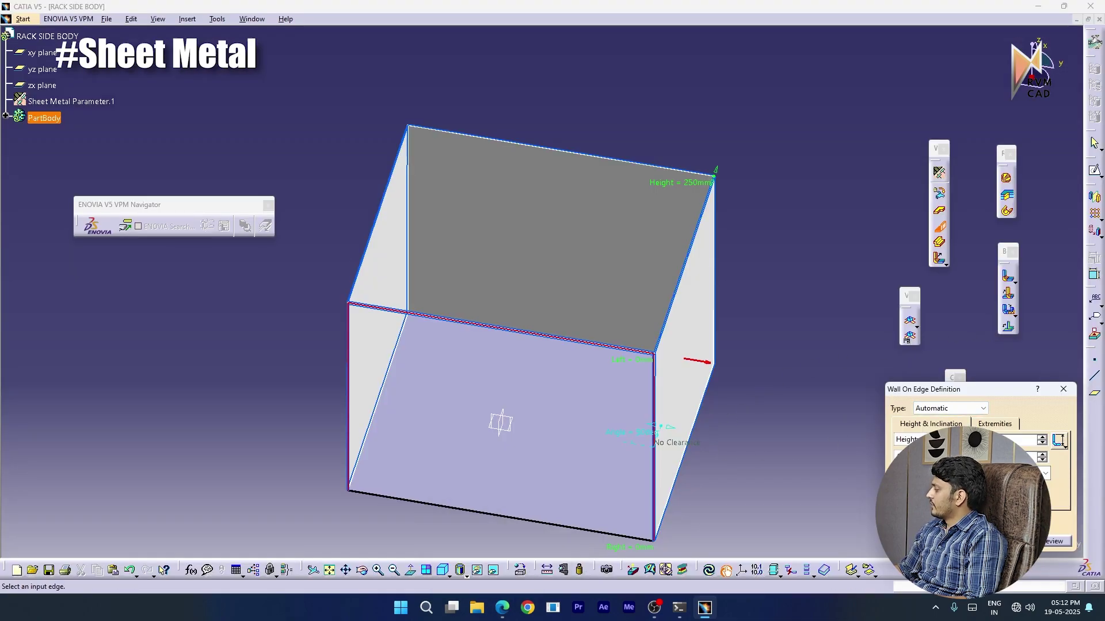
{"action": "key", "text": "Return"}
{"action": "left_click", "coordinate": [749, 443]}
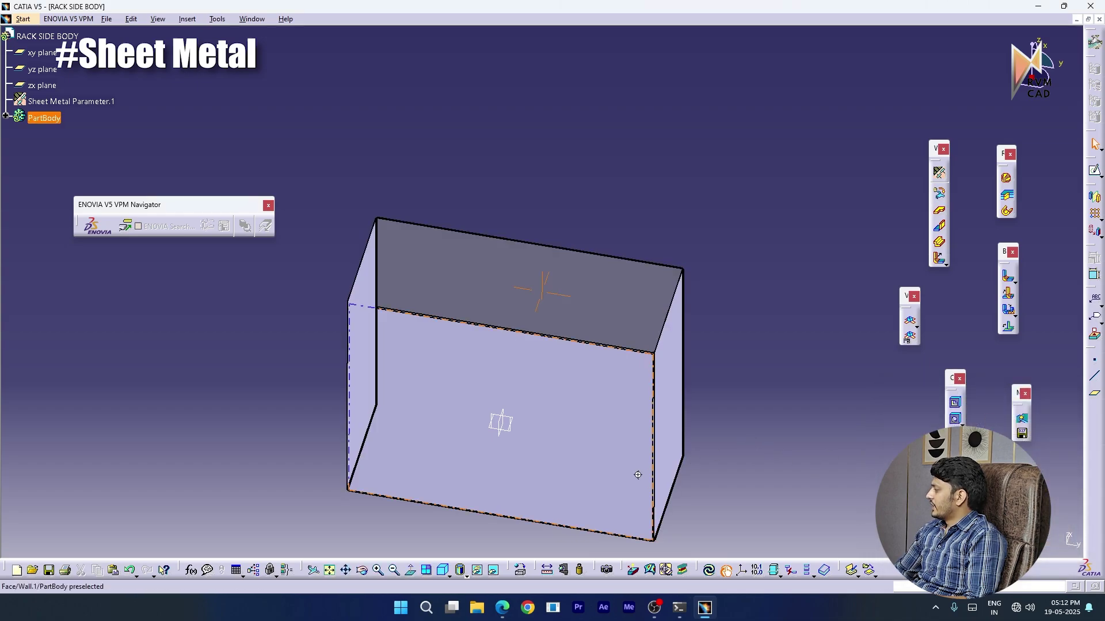
Create 30 mm high inward flanges with Wall On Edge along the upper edges of the three upright walls
{"action": "middle_click_drag", "start_coordinate": [637, 475], "coordinate": [598, 363]}
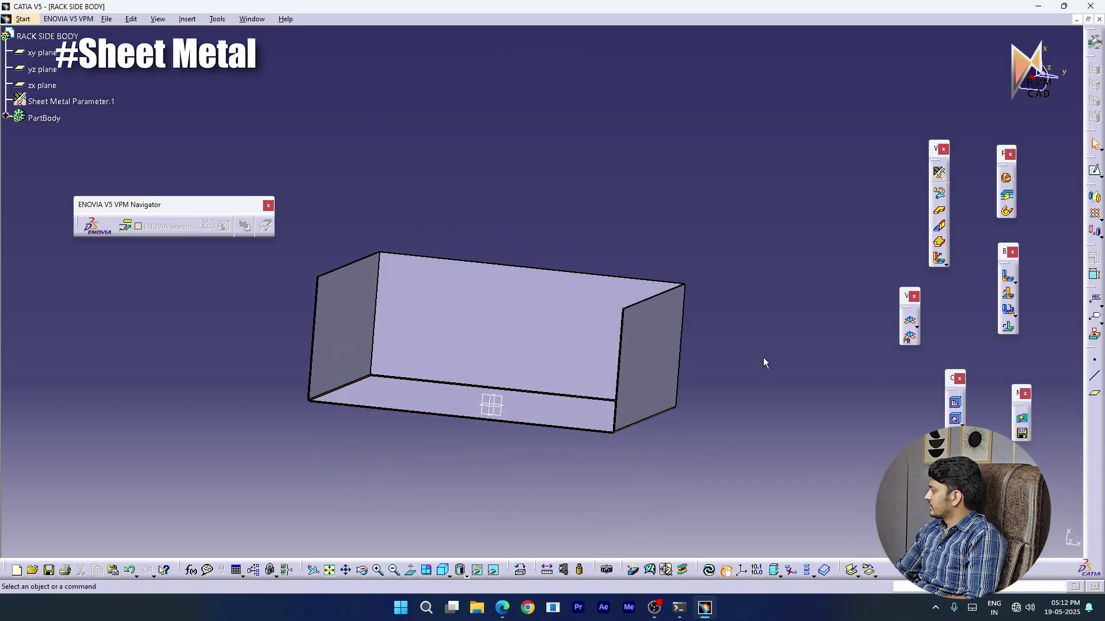
{"action": "middle_click_drag", "start_coordinate": [758, 312], "coordinate": [763, 375]}
{"action": "left_click", "coordinate": [939, 226]}
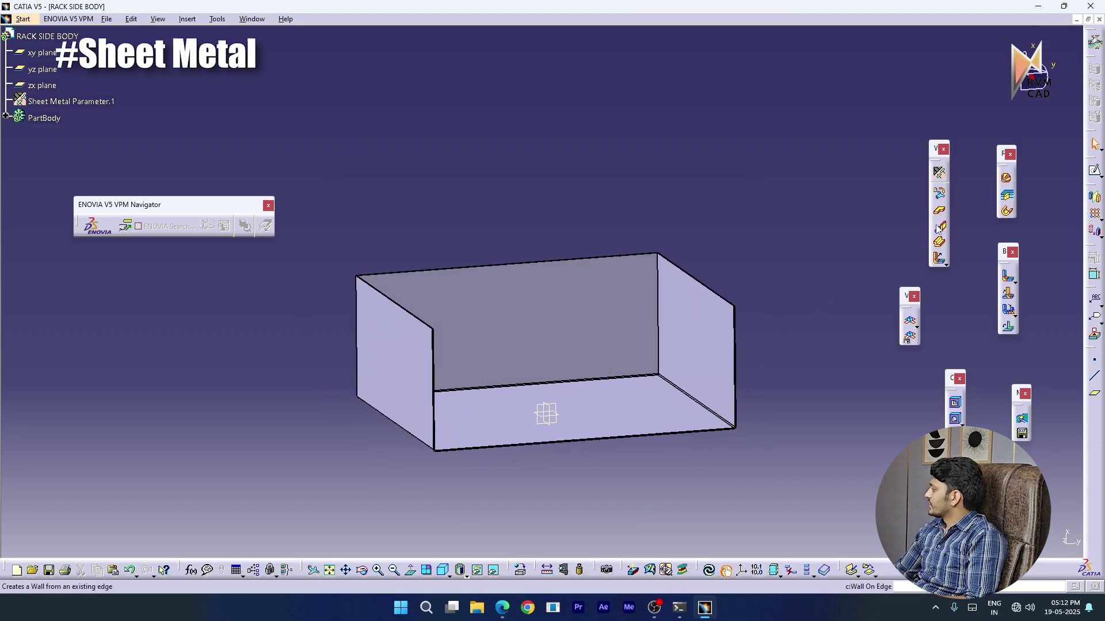
{"action": "middle_click_drag", "start_coordinate": [725, 288], "coordinate": [860, 431]}
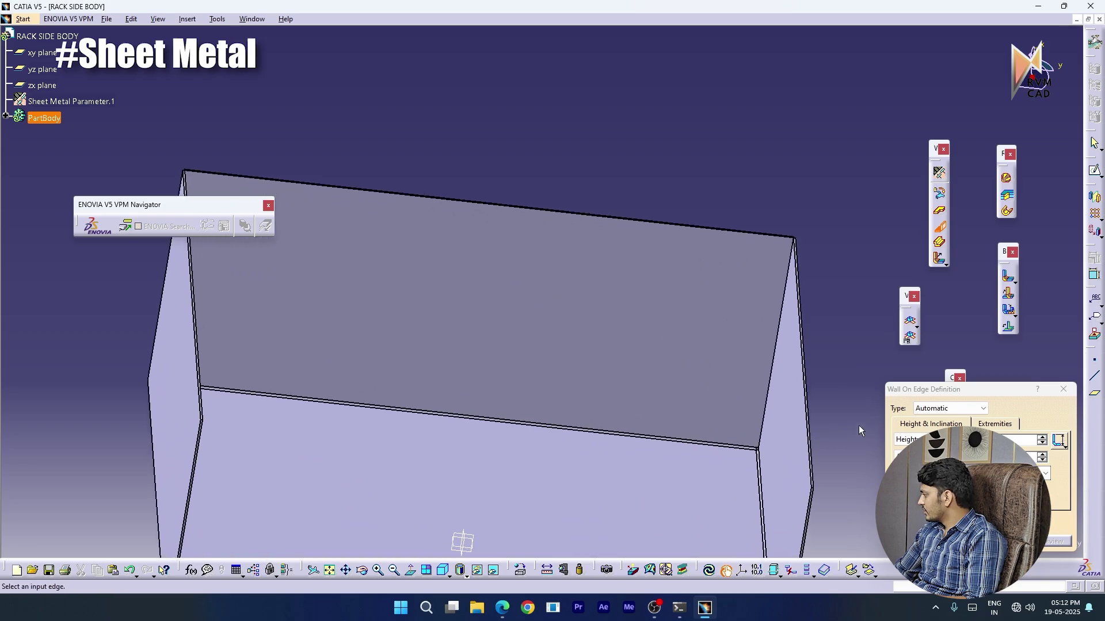
{"action": "left_click", "coordinate": [808, 429]}
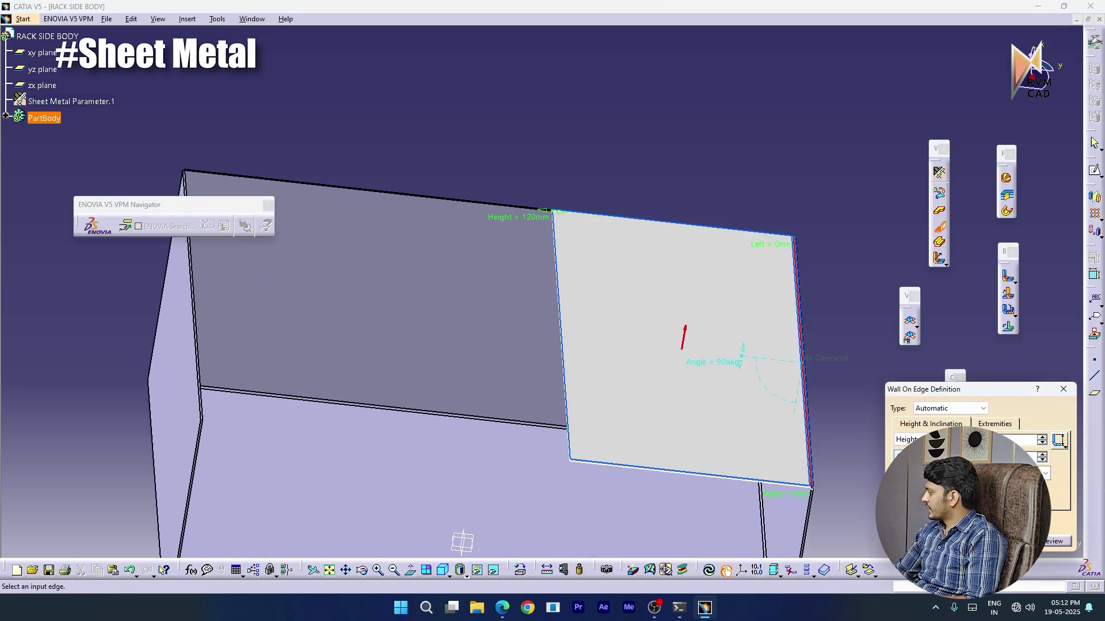
{"action": "left_click", "coordinate": [488, 208]}
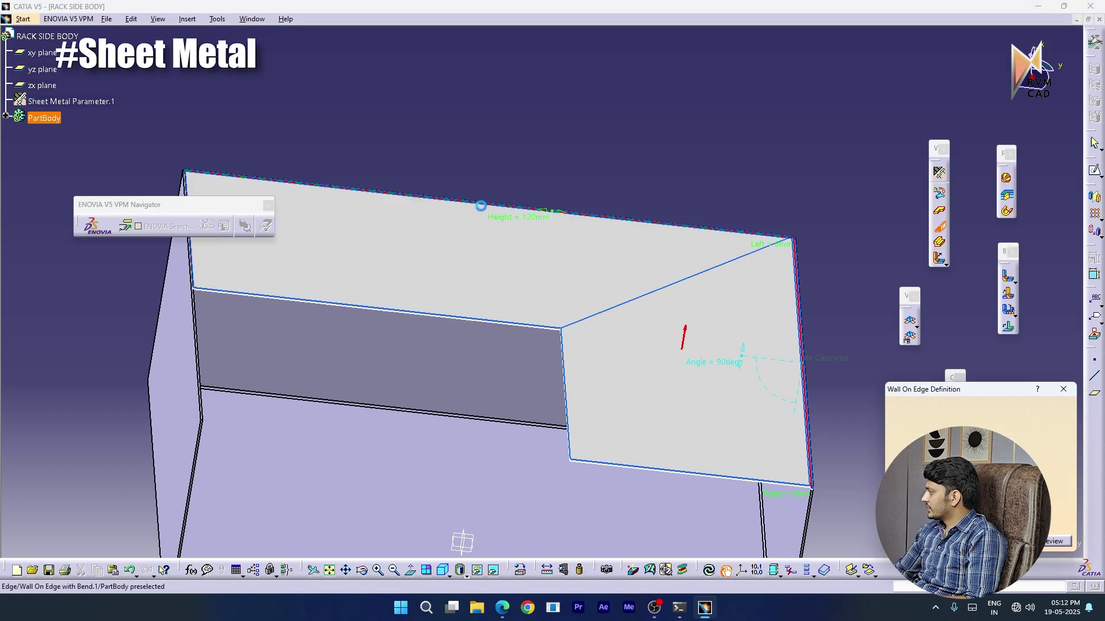
{"action": "left_click", "coordinate": [206, 393]}
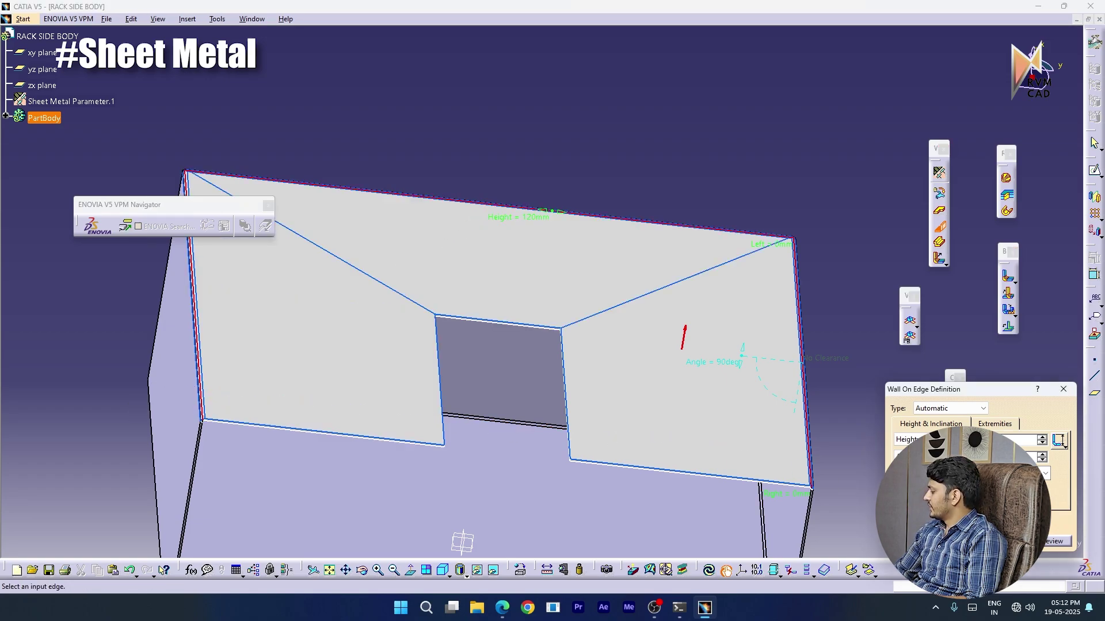
{"action": "type", "text": "30"}
{"action": "key", "text": "Return"}
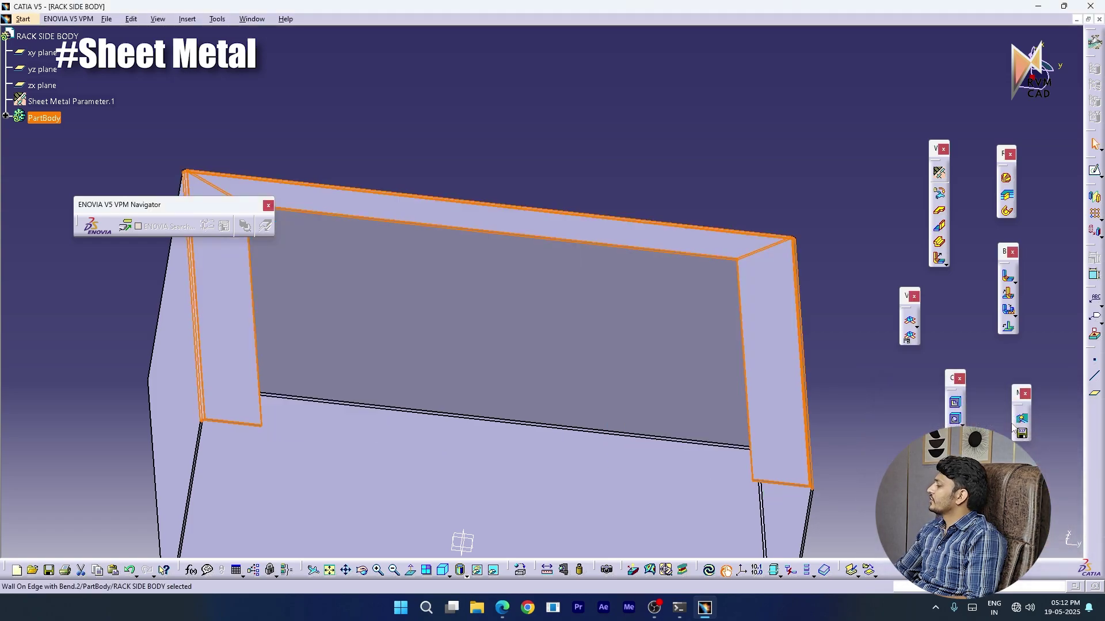
Inspect the flanged body from several sides and consult the slot layout in the rack part drawing
{"action": "left_click", "coordinate": [691, 174]}
{"action": "middle_click_drag", "start_coordinate": [688, 168], "coordinate": [661, 288]}
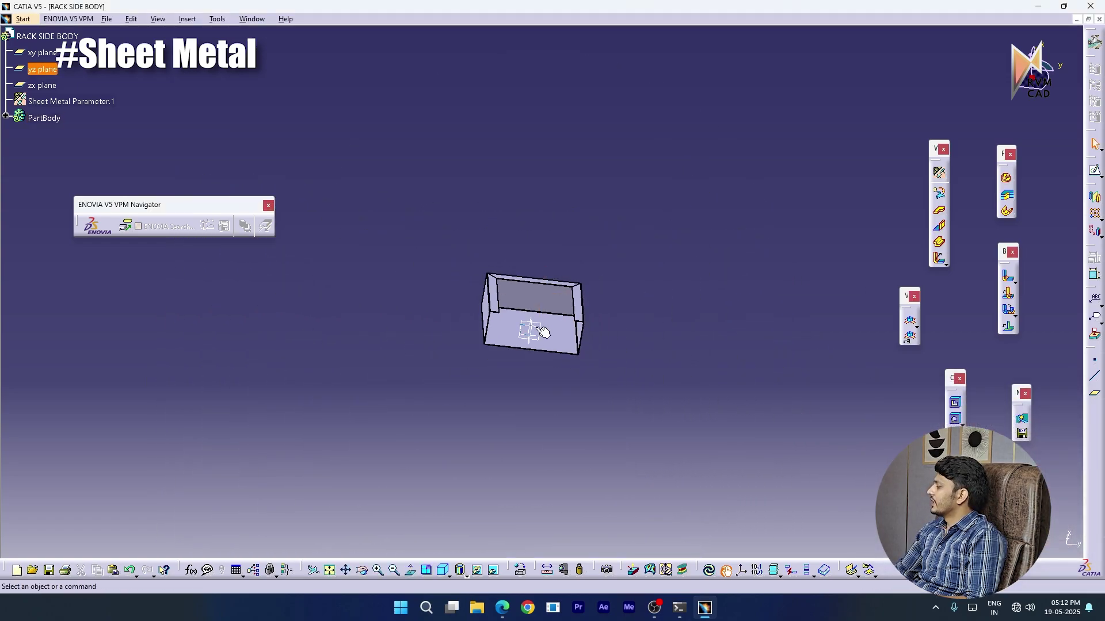
{"action": "mouse_move", "coordinate": [542, 330]}
{"action": "middle_mouse_down"}
{"action": "mouse_move", "coordinate": [551, 303]}
{"action": "mouse_move", "coordinate": [742, 329]}
{"action": "middle_mouse_up"}
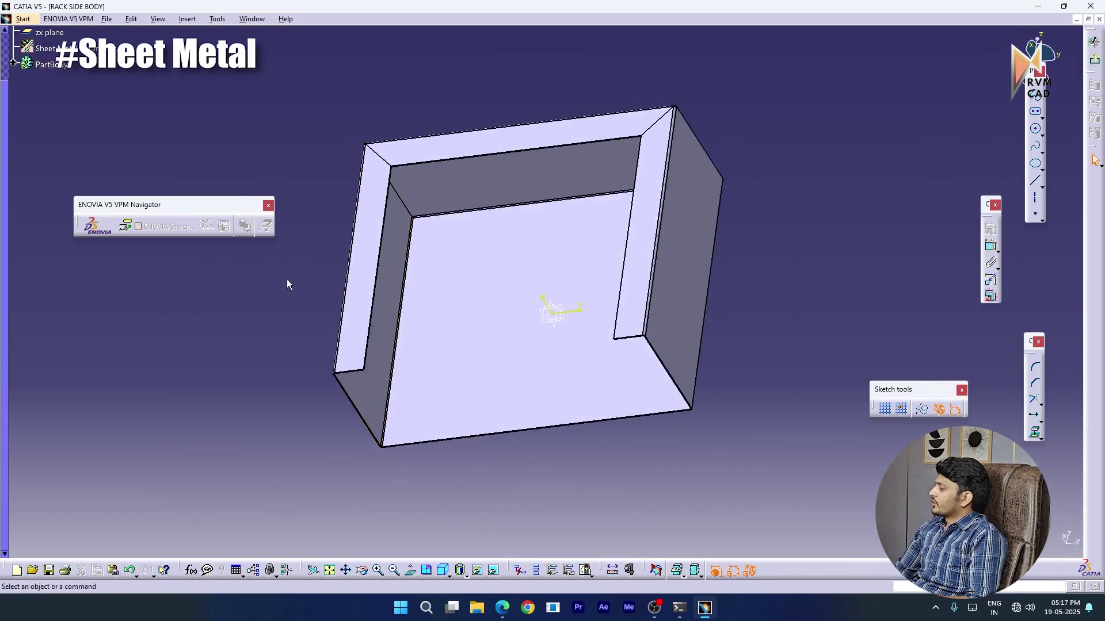
{"action": "mouse_move", "coordinate": [564, 297]}
{"action": "middle_mouse_down"}
{"action": "mouse_move", "coordinate": [627, 319]}
{"action": "mouse_move", "coordinate": [675, 305]}
{"action": "mouse_move", "coordinate": [340, 388]}
{"action": "middle_mouse_up"}
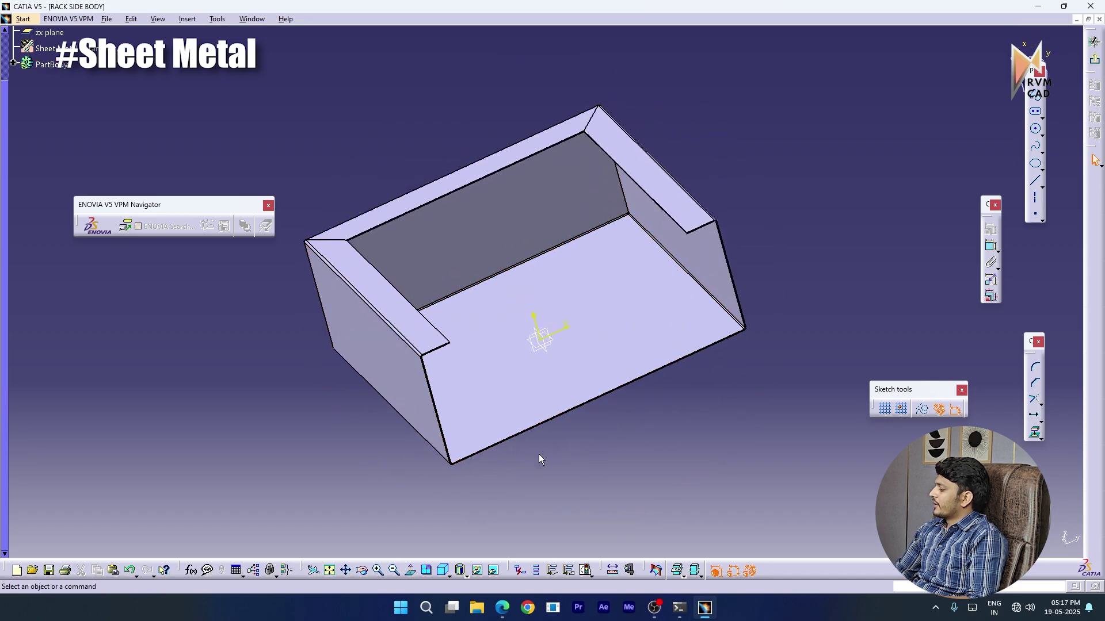
{"action": "left_click", "coordinate": [502, 579]}
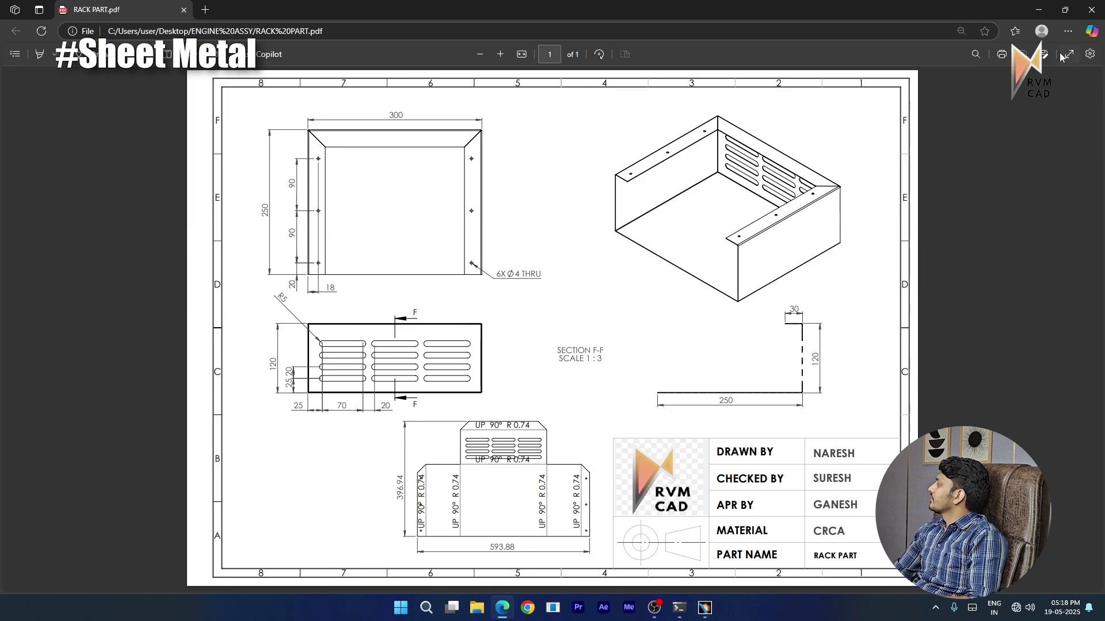
{"action": "left_click", "coordinate": [1038, 10]}
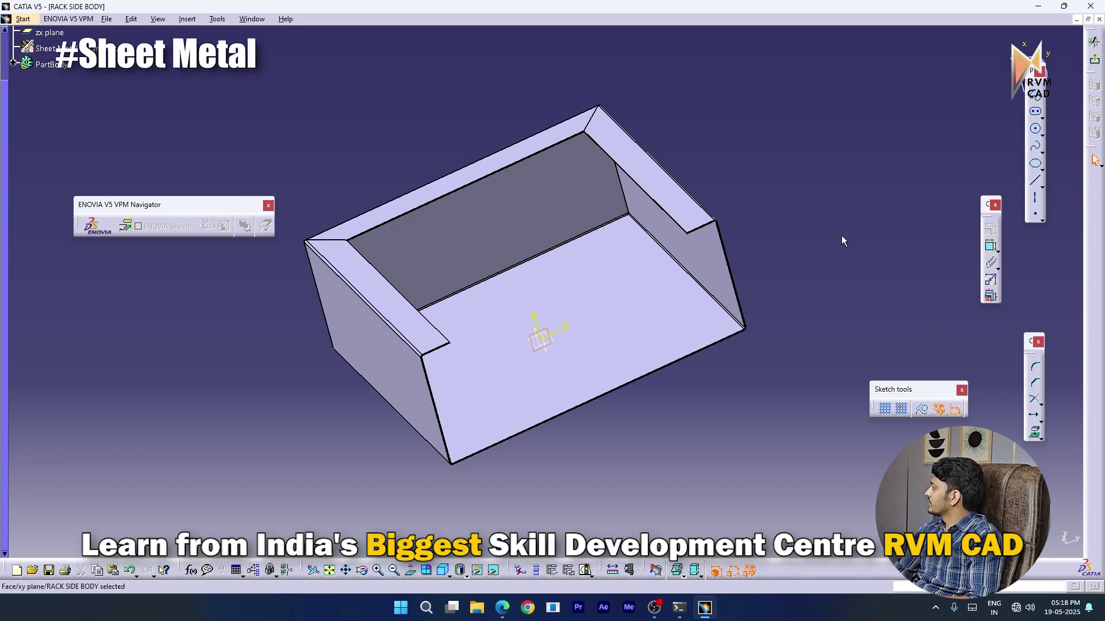
{"action": "left_click", "coordinate": [756, 293]}
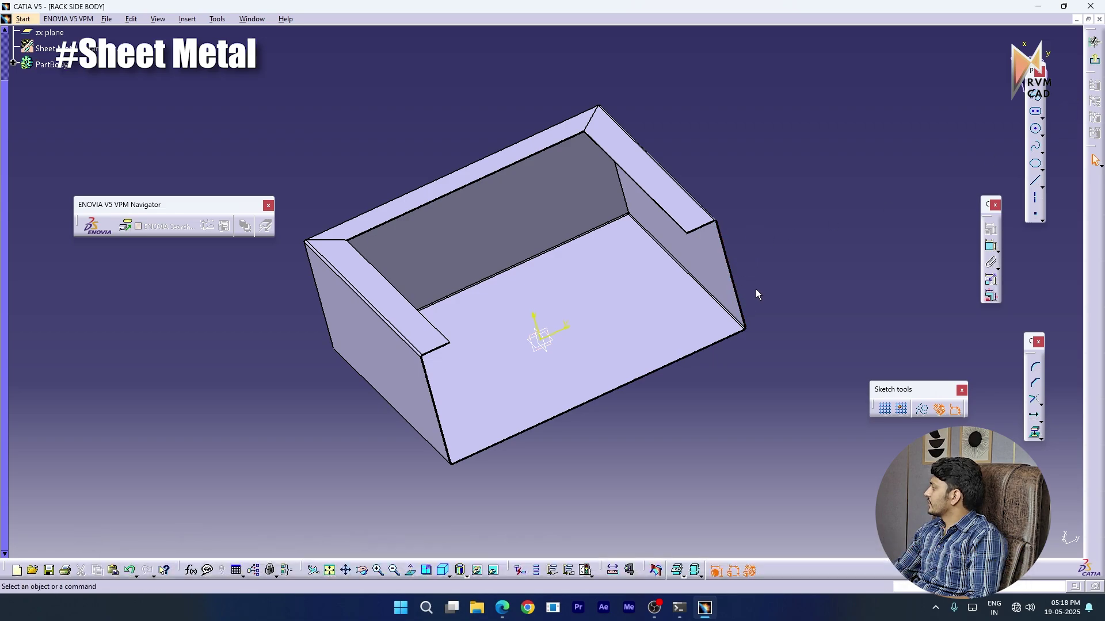
Leave the current sketch and open a new one on the 300 mm long rear wall
{"action": "left_click", "coordinate": [1094, 59]}
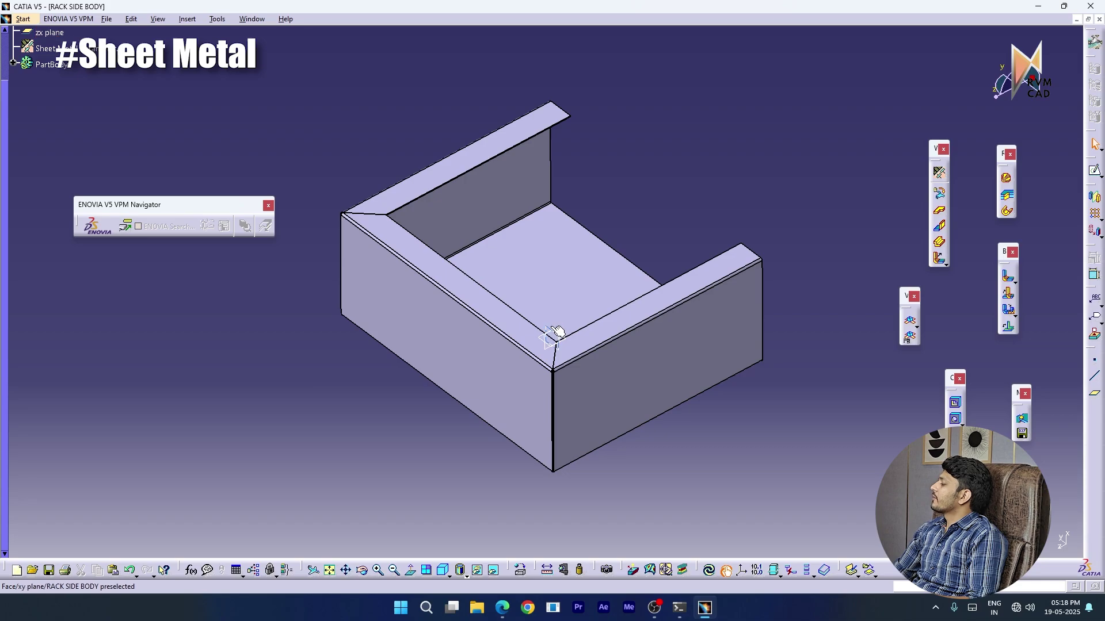
{"action": "middle_click_drag", "start_coordinate": [550, 335], "coordinate": [553, 380]}
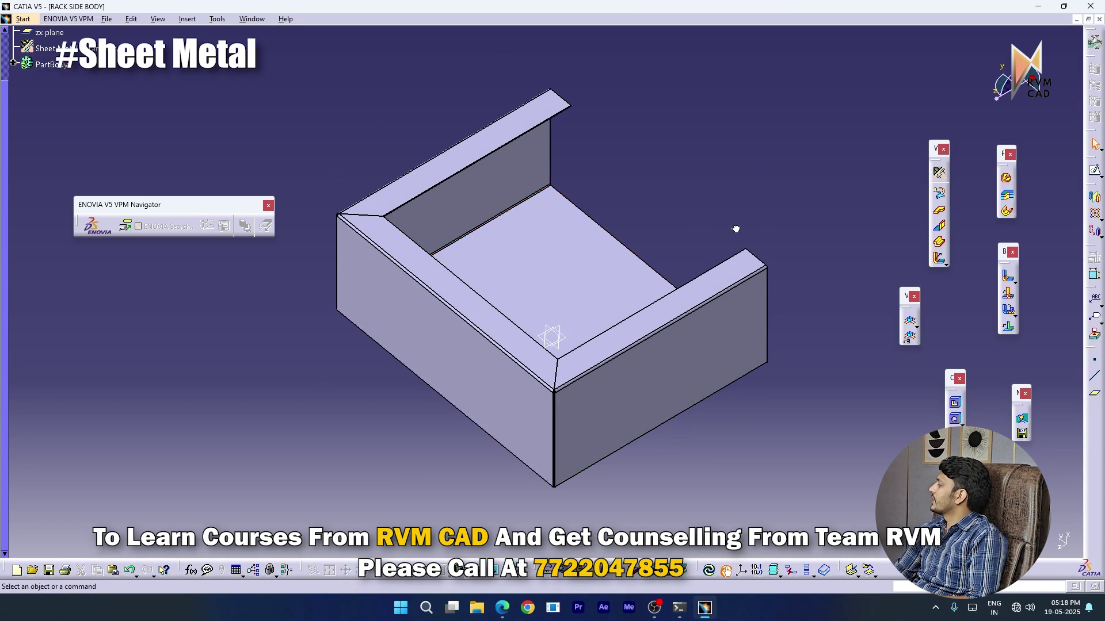
{"action": "left_click", "coordinate": [1096, 172]}
{"action": "mouse_move", "coordinate": [571, 360]}
{"action": "middle_mouse_down", "text": "ctrl"}
{"action": "mouse_move", "coordinate": [564, 348]}
{"action": "mouse_move", "coordinate": [571, 354]}
{"action": "middle_mouse_up", "text": "ctrl"}
{"action": "left_click", "coordinate": [567, 355]}
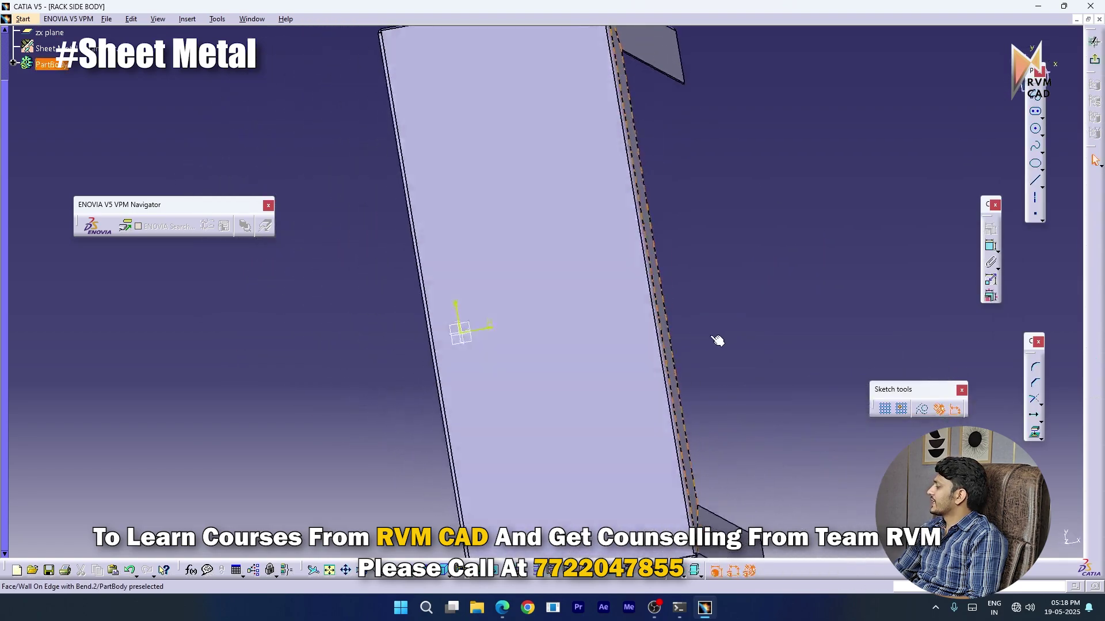
{"action": "middle_click_drag", "start_coordinate": [714, 290], "coordinate": [683, 345], "text": "ctrl"}
{"action": "middle_click_drag", "start_coordinate": [650, 293], "coordinate": [596, 312]}
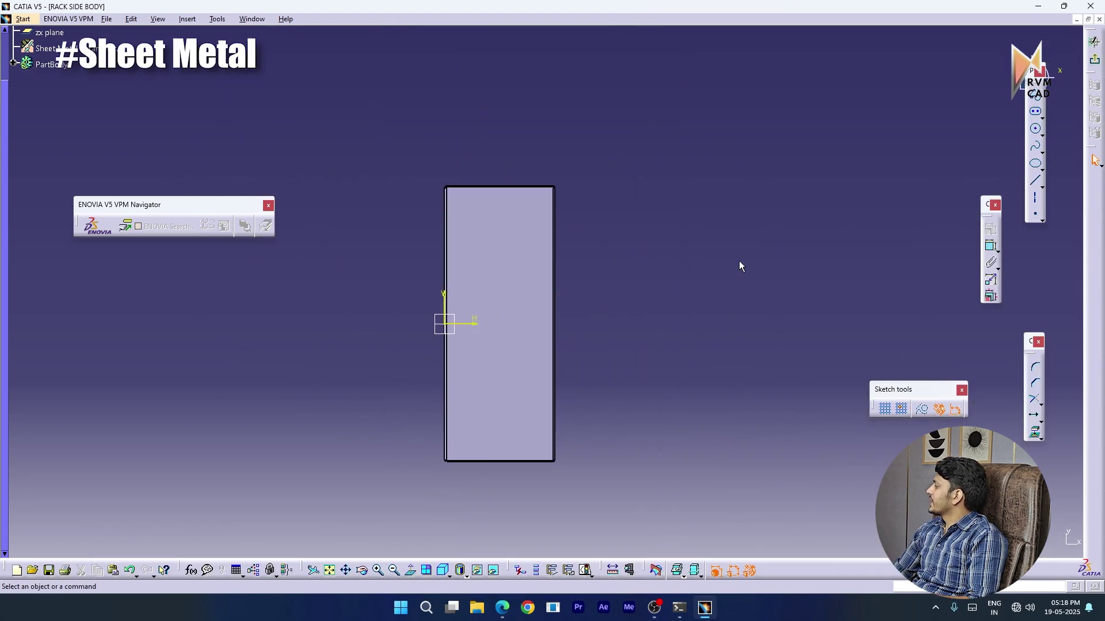
Sketch a vertical elongated hole on the rear wall, about 79 mm between centres with a radius of about 9 mm
{"action": "left_click", "coordinate": [1036, 111]}
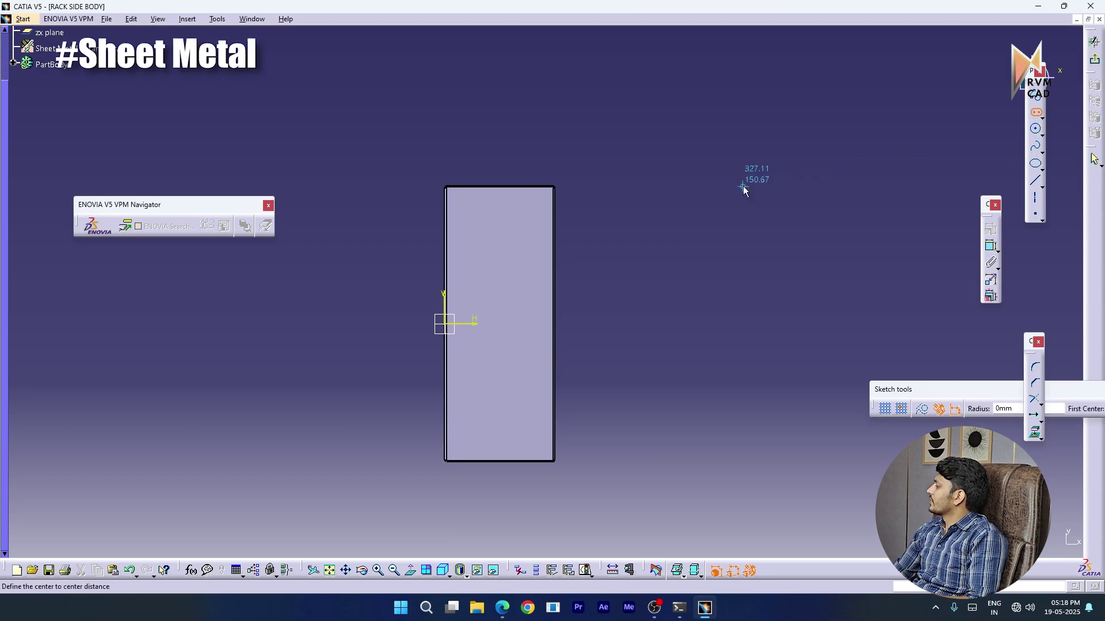
{"action": "left_click", "coordinate": [532, 222]}
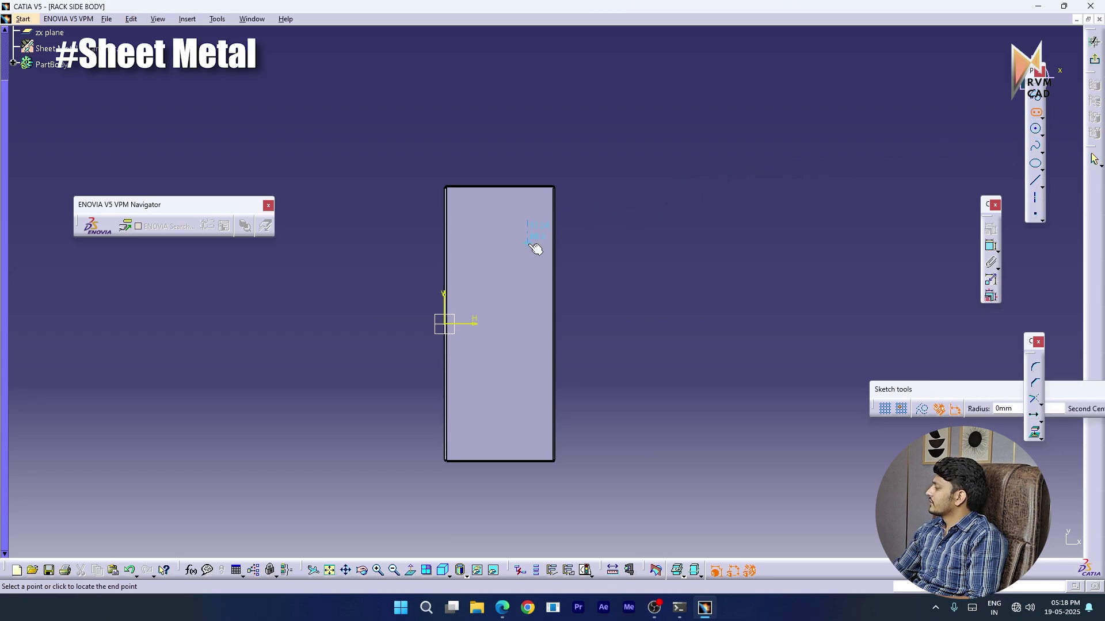
{"action": "left_click", "coordinate": [528, 295]}
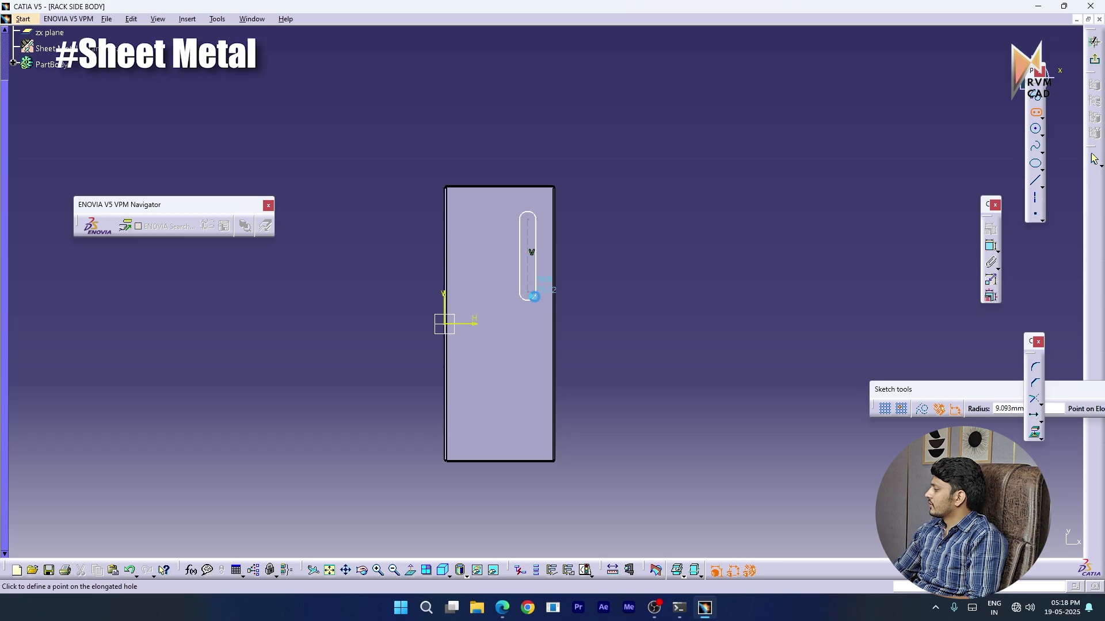
{"action": "left_click", "coordinate": [537, 295]}
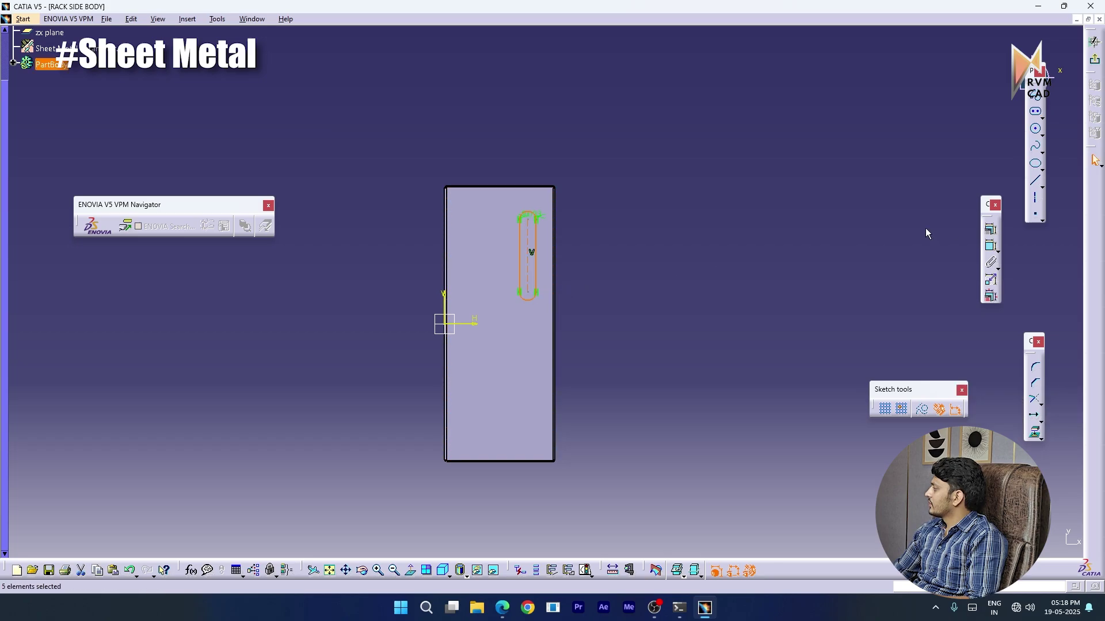
Dimension the elongated hole with 70 mm between its arc centres and set its radius to 5 mm
{"action": "left_click", "coordinate": [988, 245]}
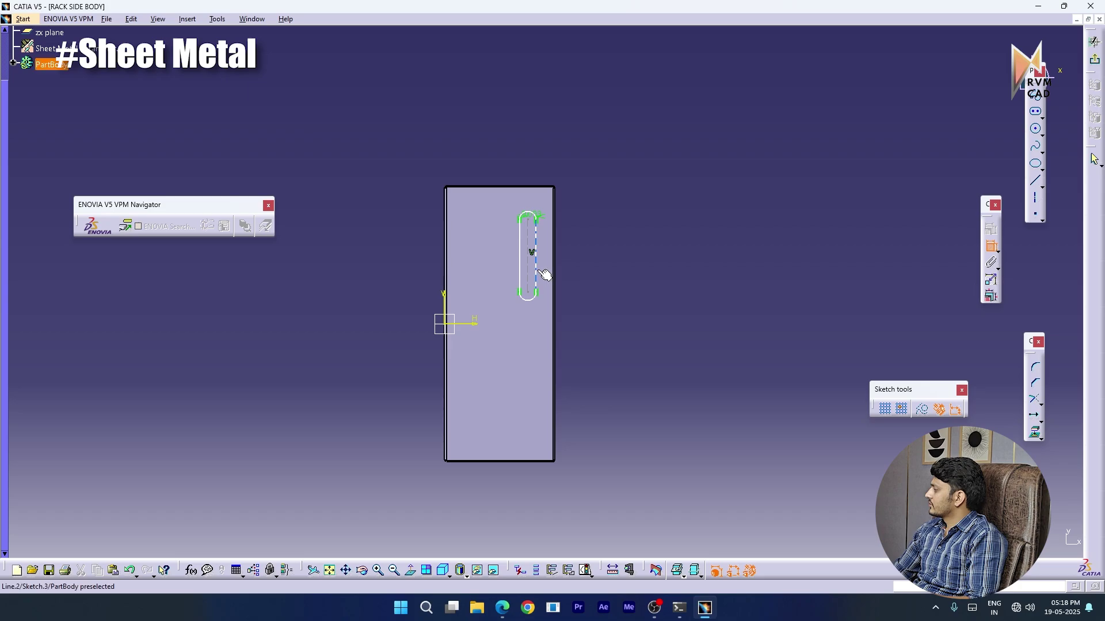
{"action": "left_click", "coordinate": [543, 274]}
{"action": "double_click", "coordinate": [581, 260]}
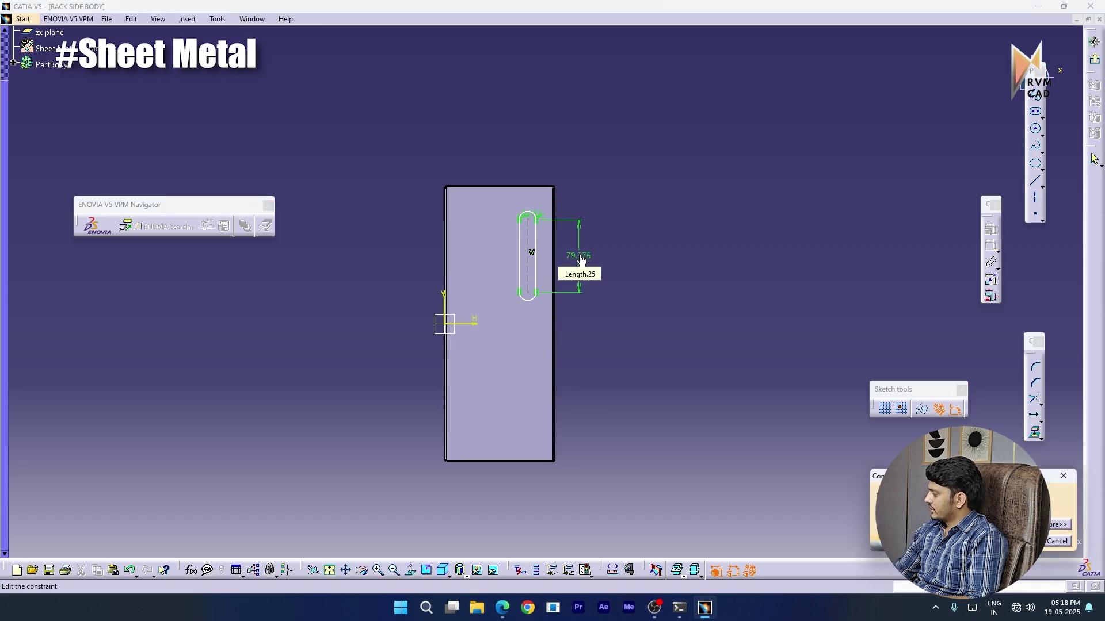
{"action": "type", "text": "70"}
{"action": "key", "text": "Return"}
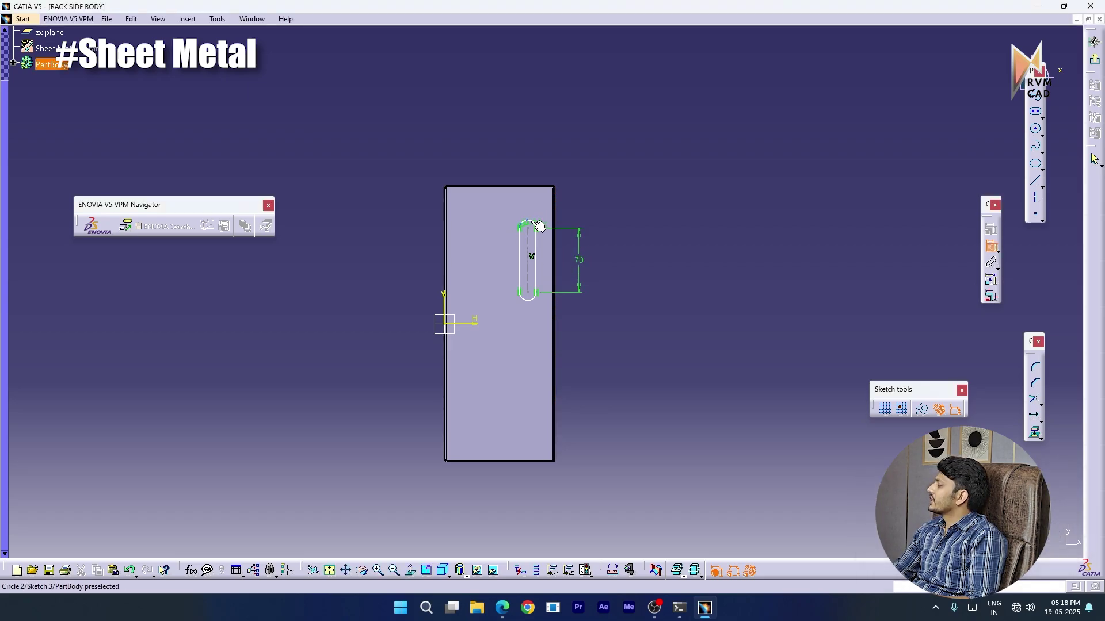
{"action": "scroll", "coordinate": [521, 233], "scroll_direction": "up", "scroll_amount": 5}
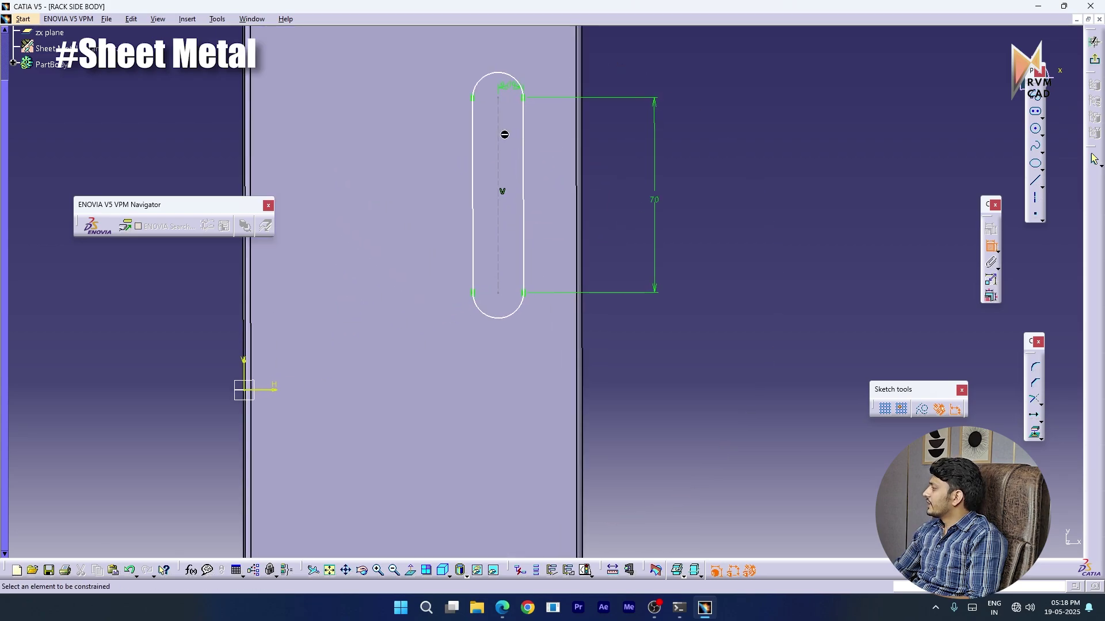
{"action": "double_click", "coordinate": [511, 91]}
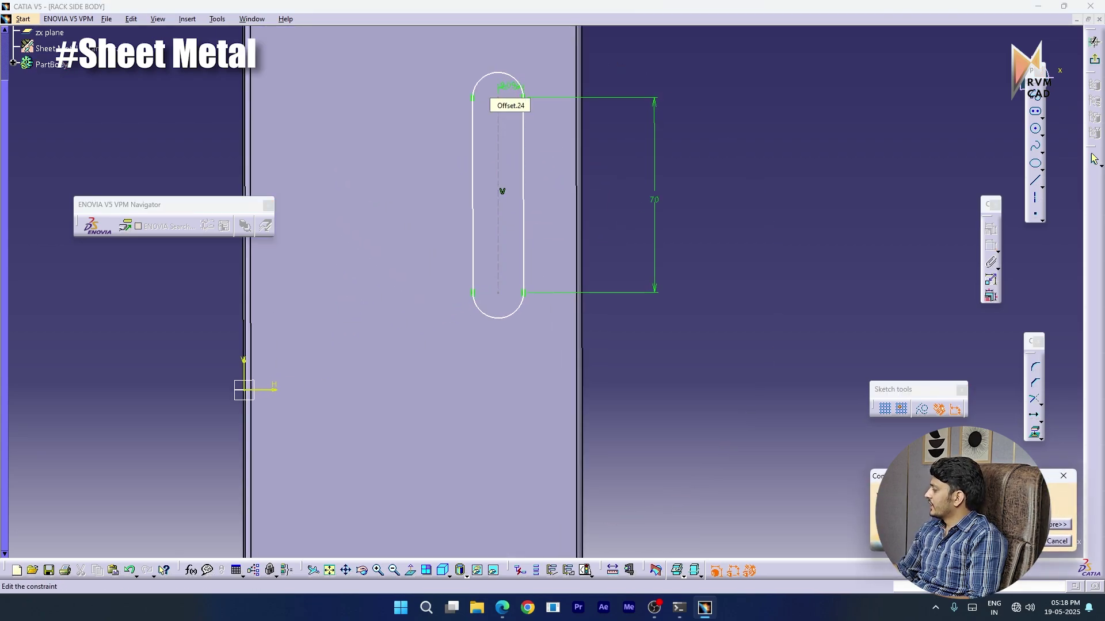
{"action": "key", "text": "Return"}
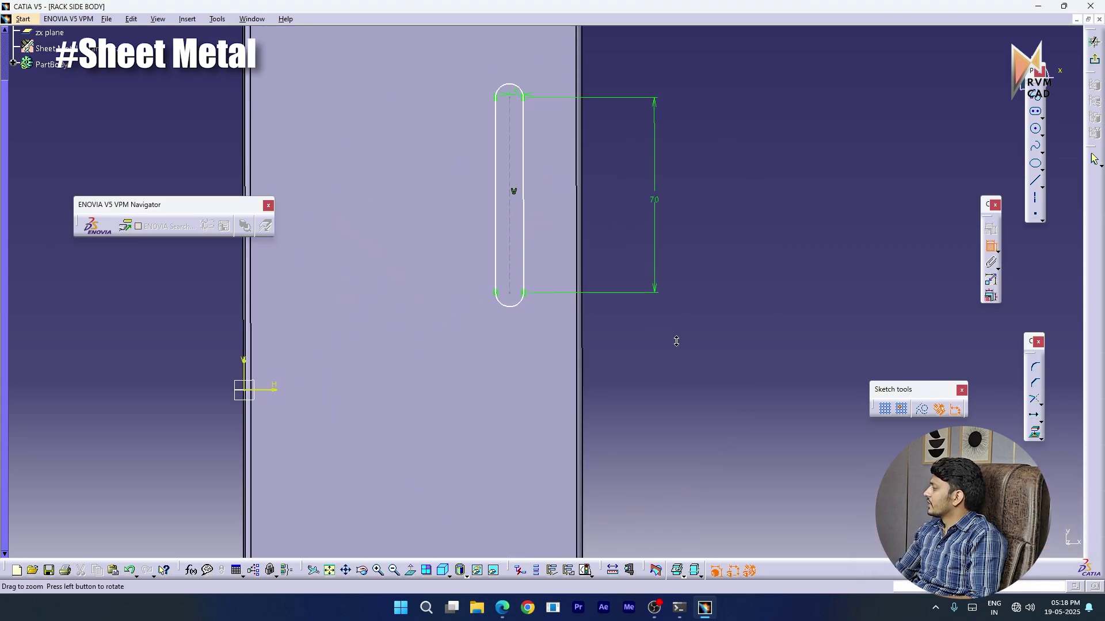
Check the slot position in the drawing and set the upper arc centre 25 mm from the wall's short upper edge
{"action": "middle_click_drag", "start_coordinate": [677, 341], "coordinate": [658, 400]}
{"action": "mouse_move", "coordinate": [503, 608]}
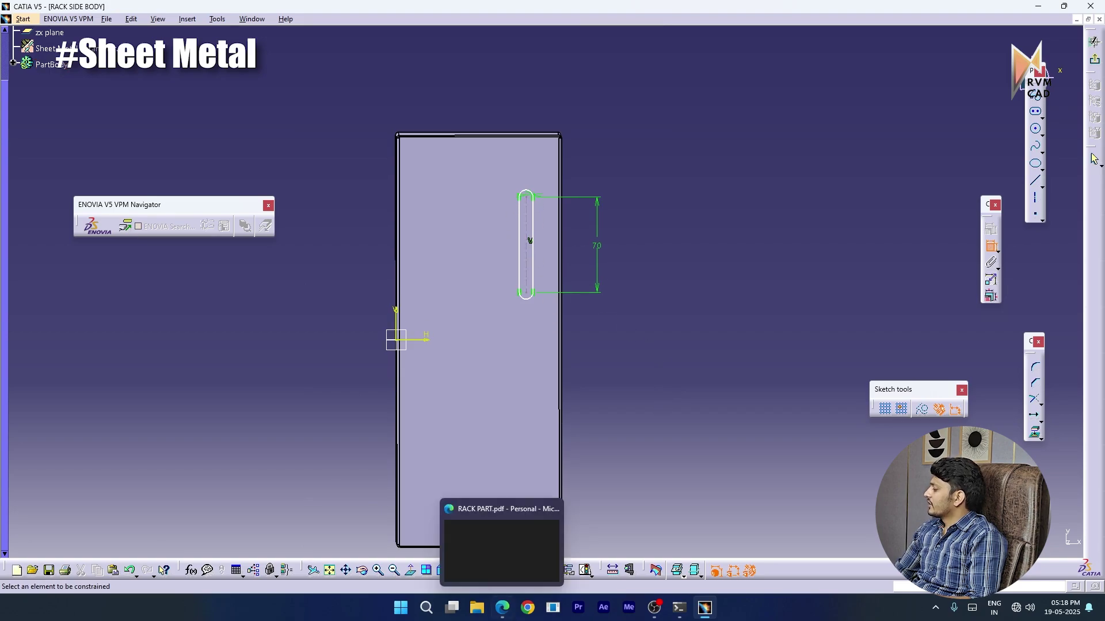
{"action": "left_click", "coordinate": [499, 610]}
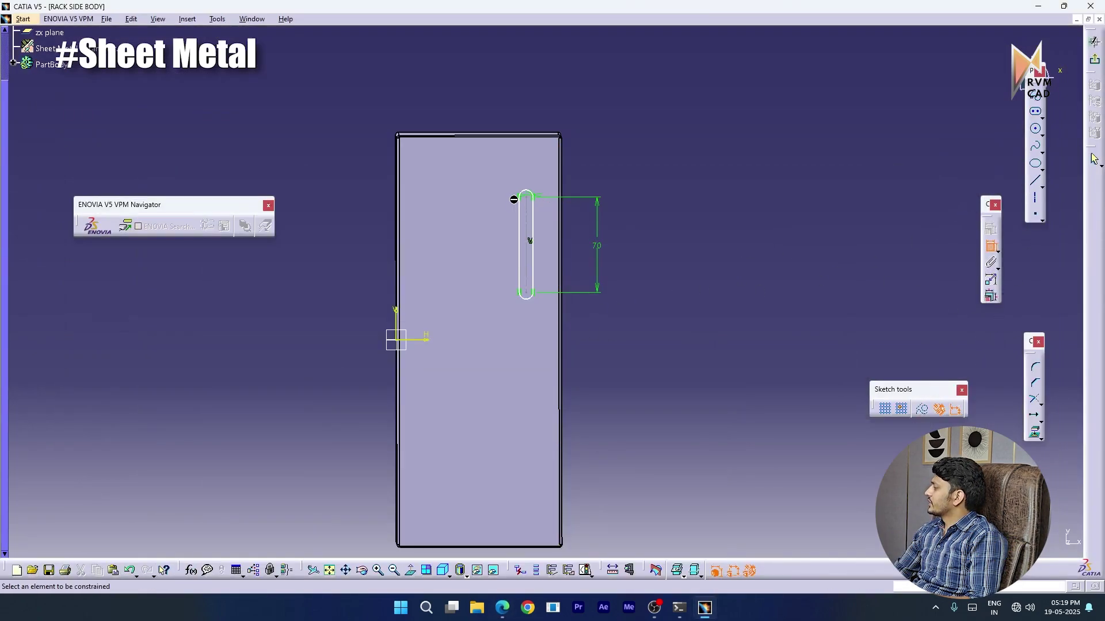
{"action": "left_click", "coordinate": [540, 136]}
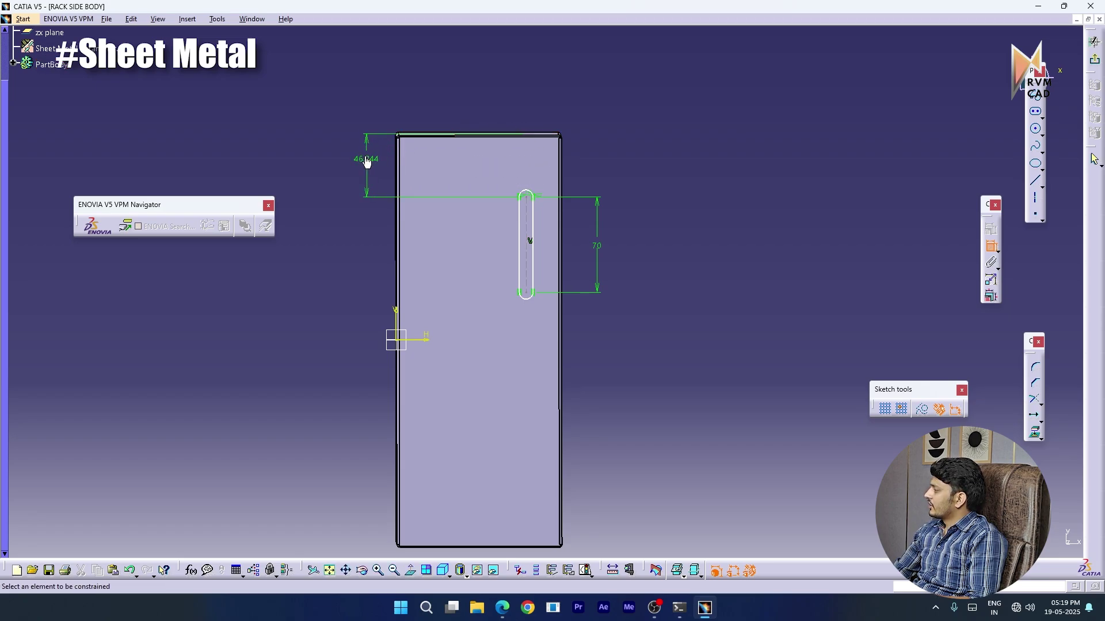
{"action": "double_click", "coordinate": [367, 162]}
{"action": "type", "text": "25"}
{"action": "key", "text": "Return"}
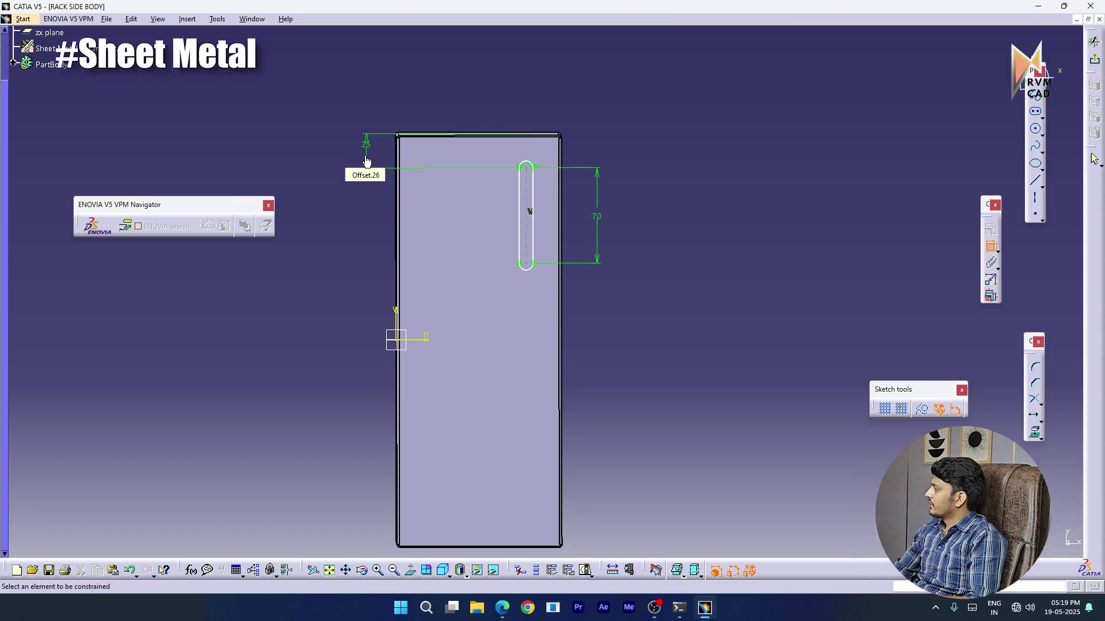
Dimension the slot's centreline from the wall's long base-side edge and set the distance to 25 mm
{"action": "mouse_move", "coordinate": [454, 193]}
{"action": "middle_mouse_down", "text": "ctrl"}
{"action": "mouse_move", "coordinate": [474, 164]}
{"action": "mouse_move", "coordinate": [509, 302]}
{"action": "middle_mouse_up", "text": "ctrl"}
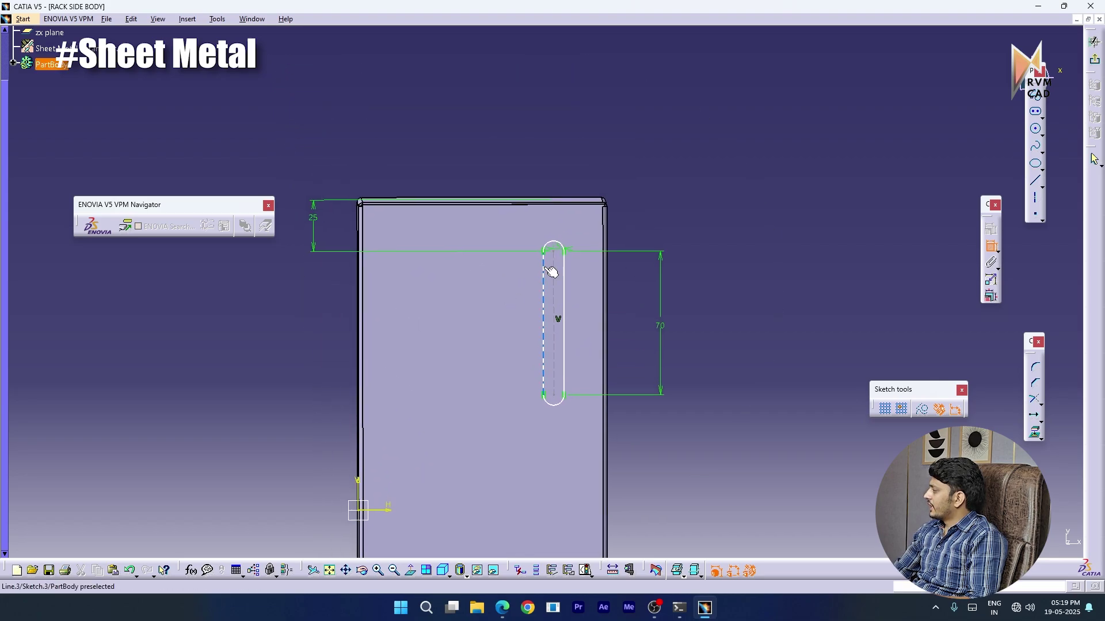
{"action": "left_click", "coordinate": [545, 262]}
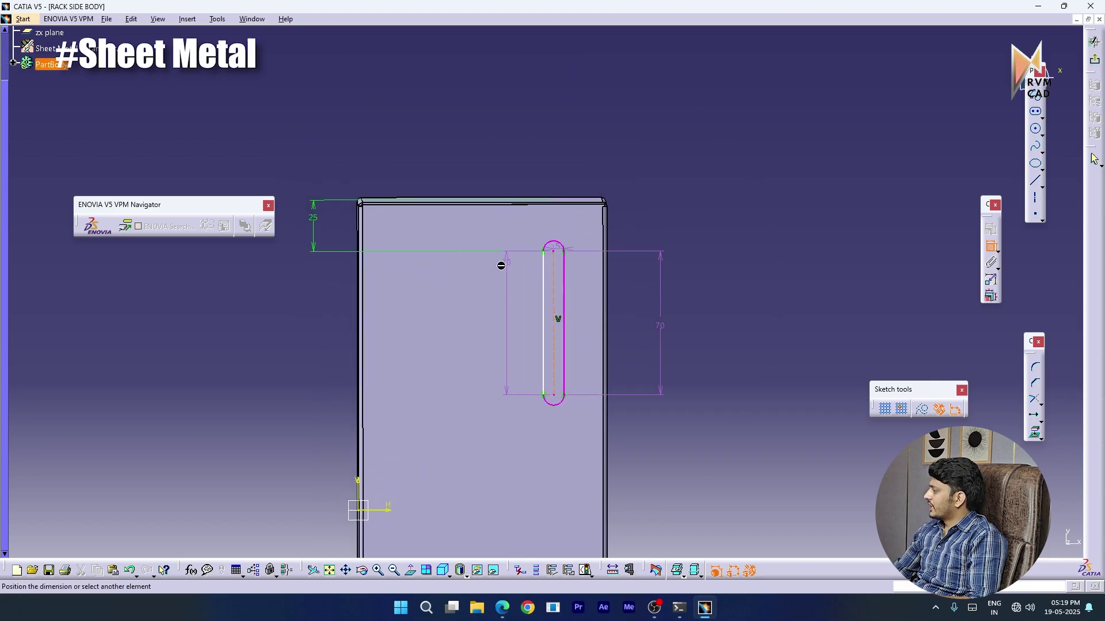
{"action": "left_click", "coordinate": [363, 274]}
{"action": "left_click", "coordinate": [420, 161]}
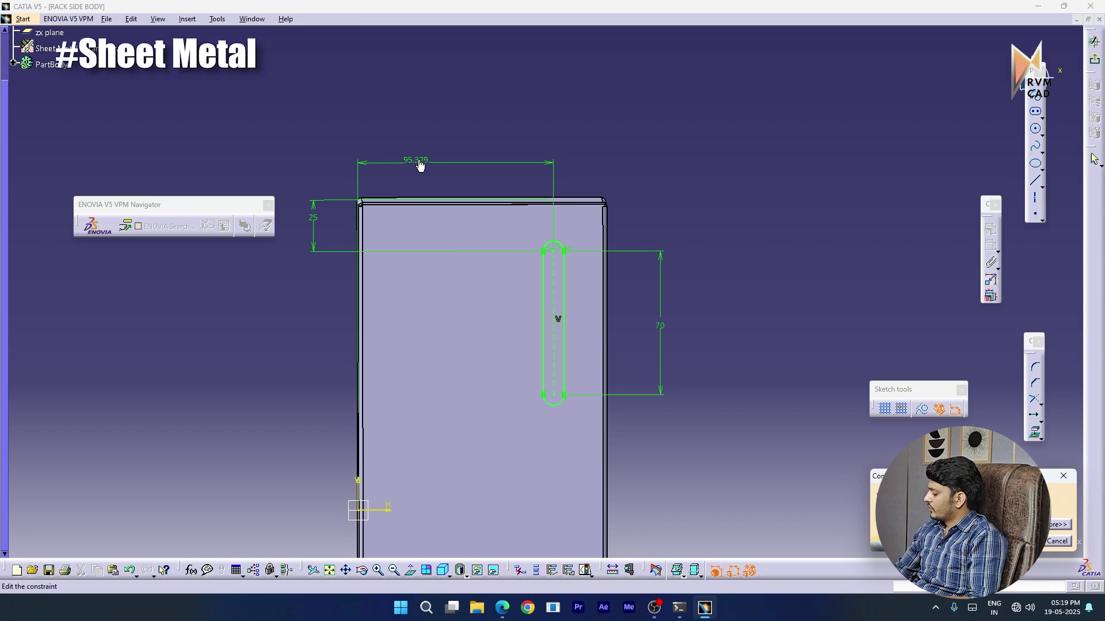
{"action": "double_click", "coordinate": [419, 162]}
{"action": "type", "text": "25"}
{"action": "key", "text": "Return"}
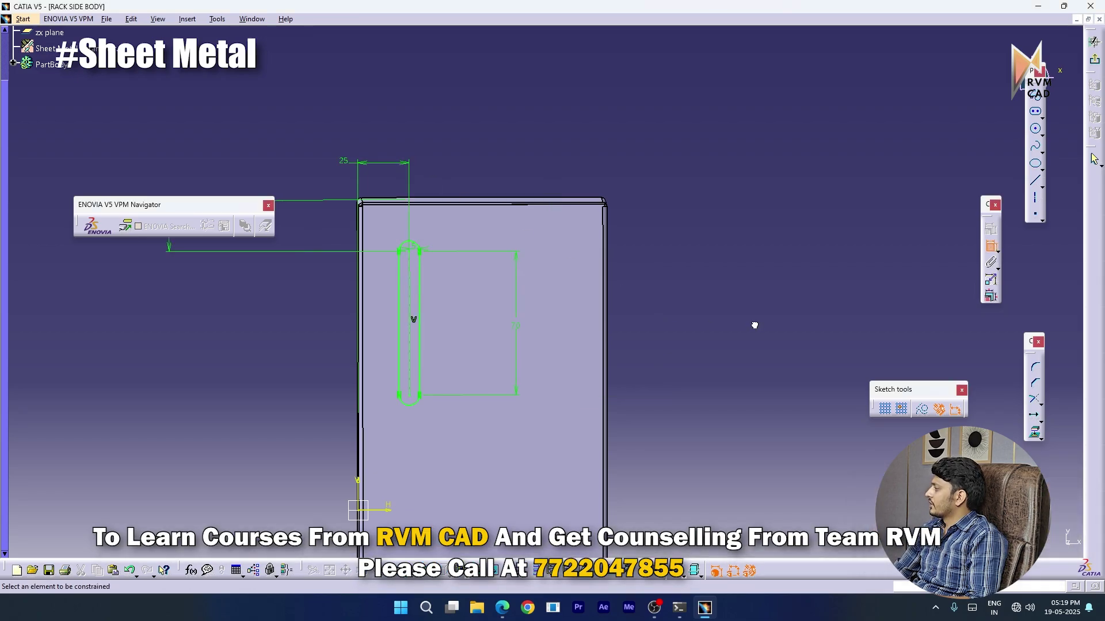
Translate the elongated hole across the rear wall's width as three duplicates spaced 20 mm apart
{"action": "middle_click_drag", "start_coordinate": [755, 326], "coordinate": [320, 275]}
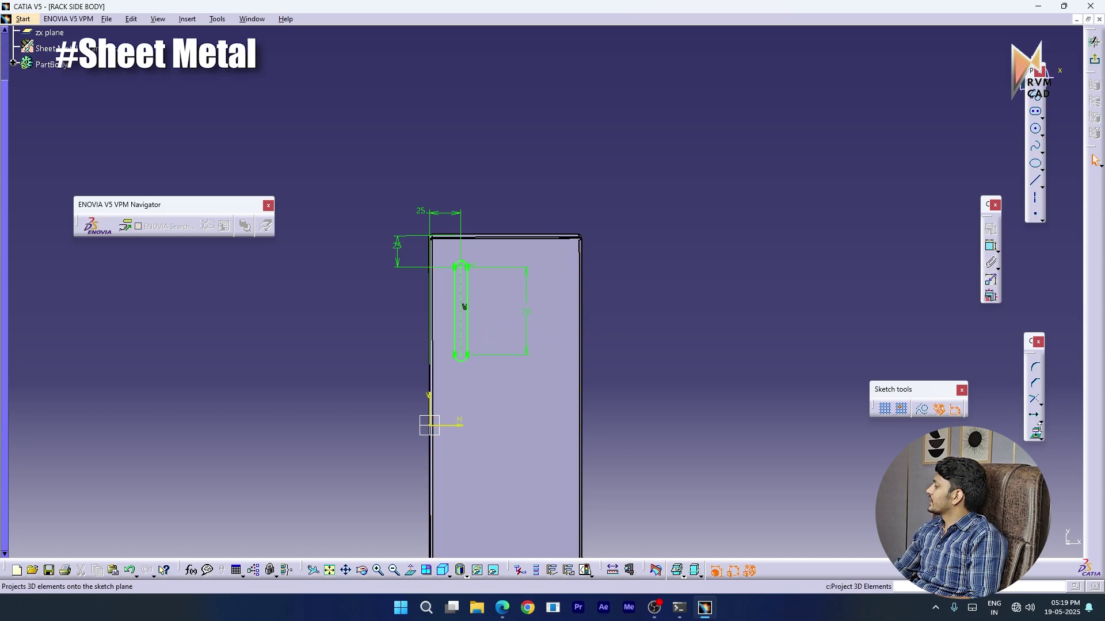
{"action": "left_click", "coordinate": [1034, 415]}
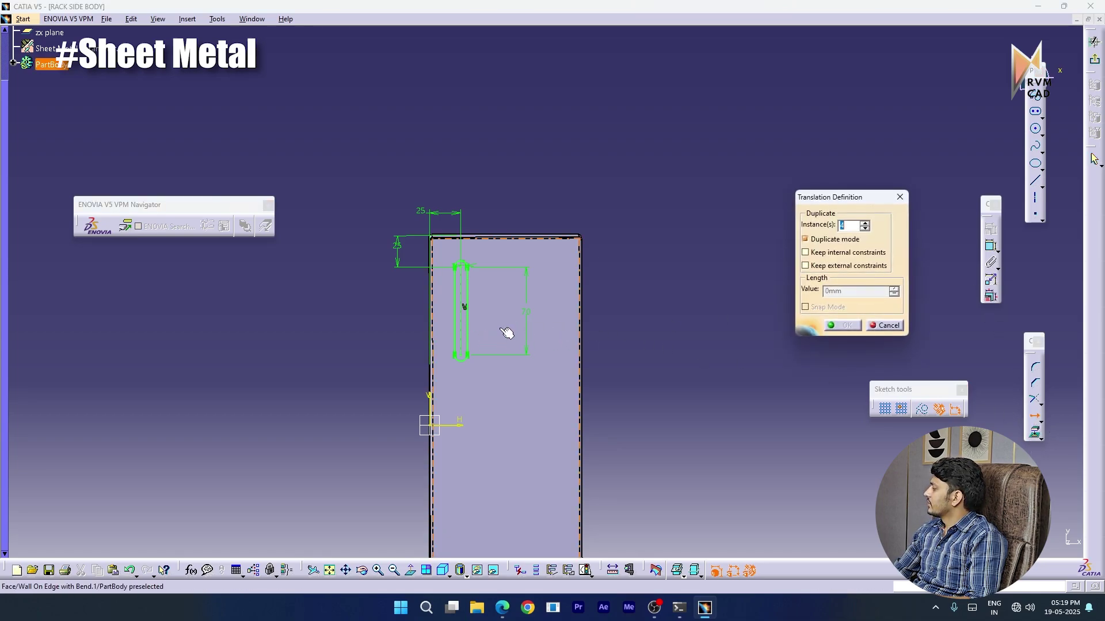
{"action": "left_click", "coordinate": [901, 199]}
{"action": "left_click_drag", "start_coordinate": [417, 231], "coordinate": [708, 381]}
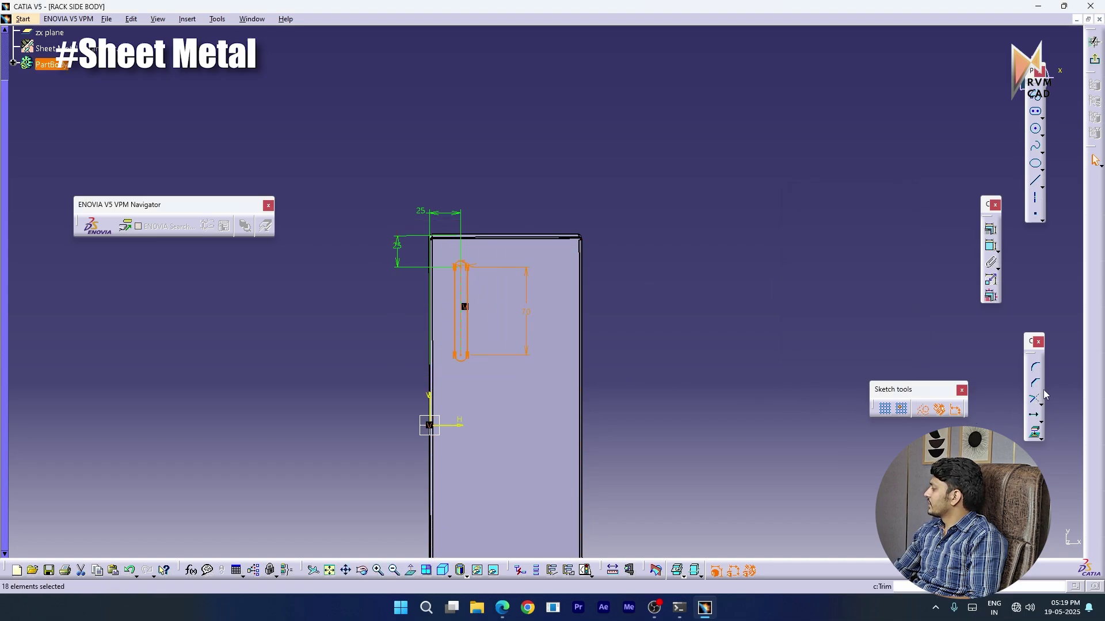
{"action": "left_click", "coordinate": [1034, 426]}
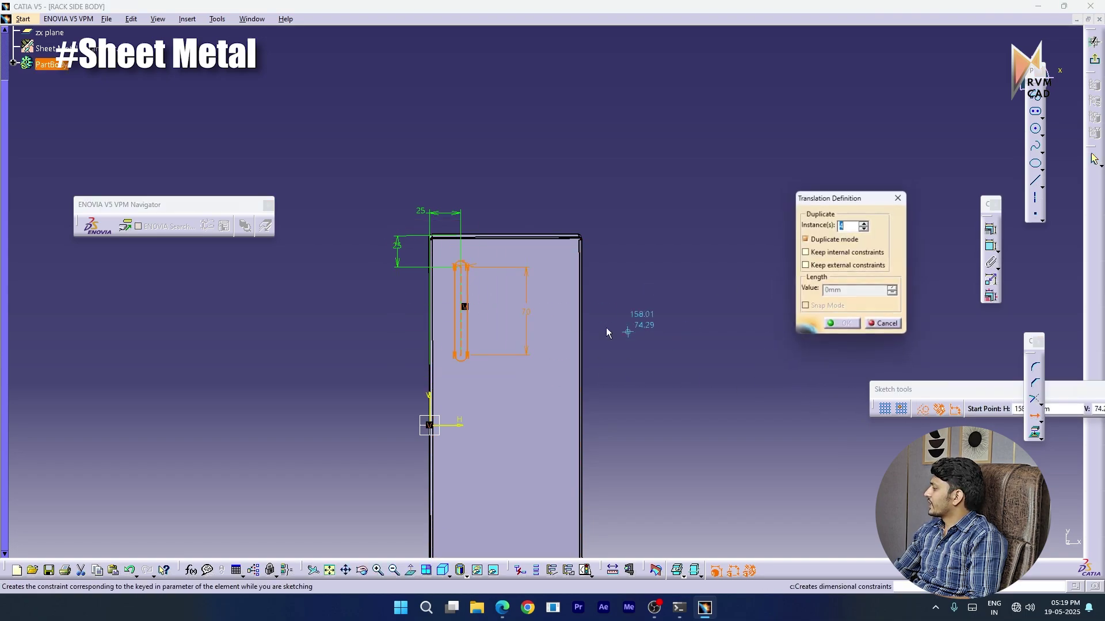
{"action": "left_click", "coordinate": [467, 272]}
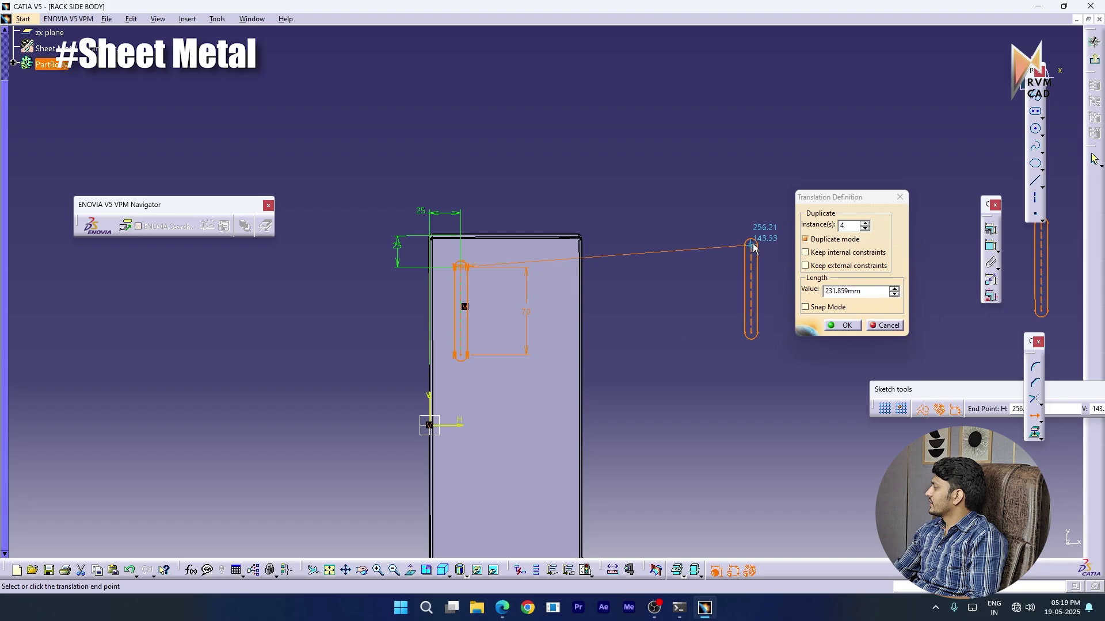
{"action": "left_click", "coordinate": [844, 226]}
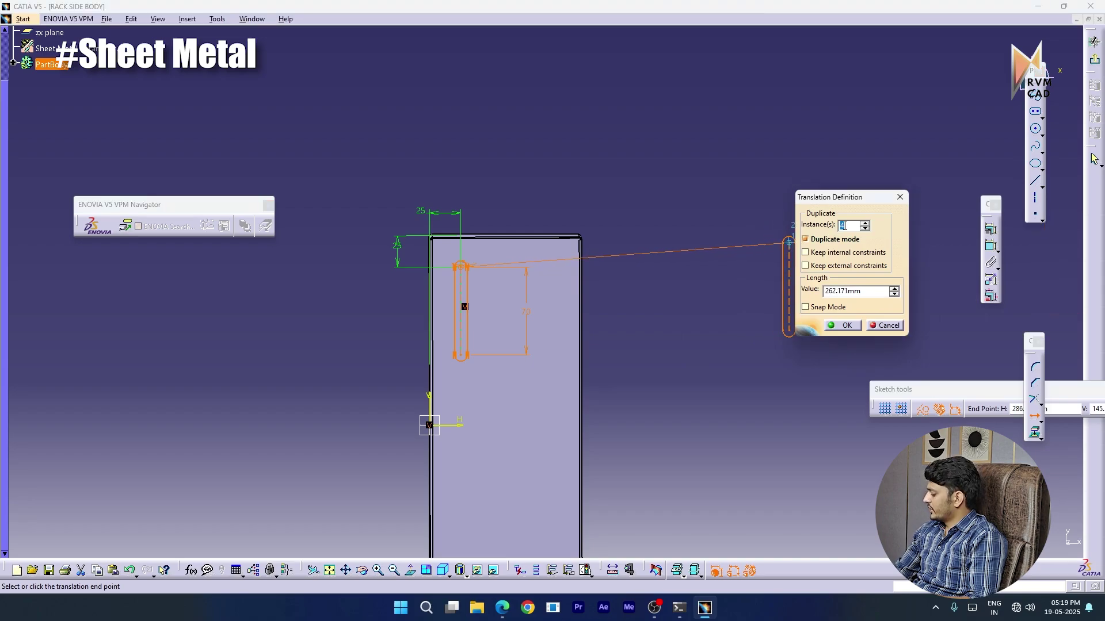
{"action": "left_click", "coordinate": [860, 290]}
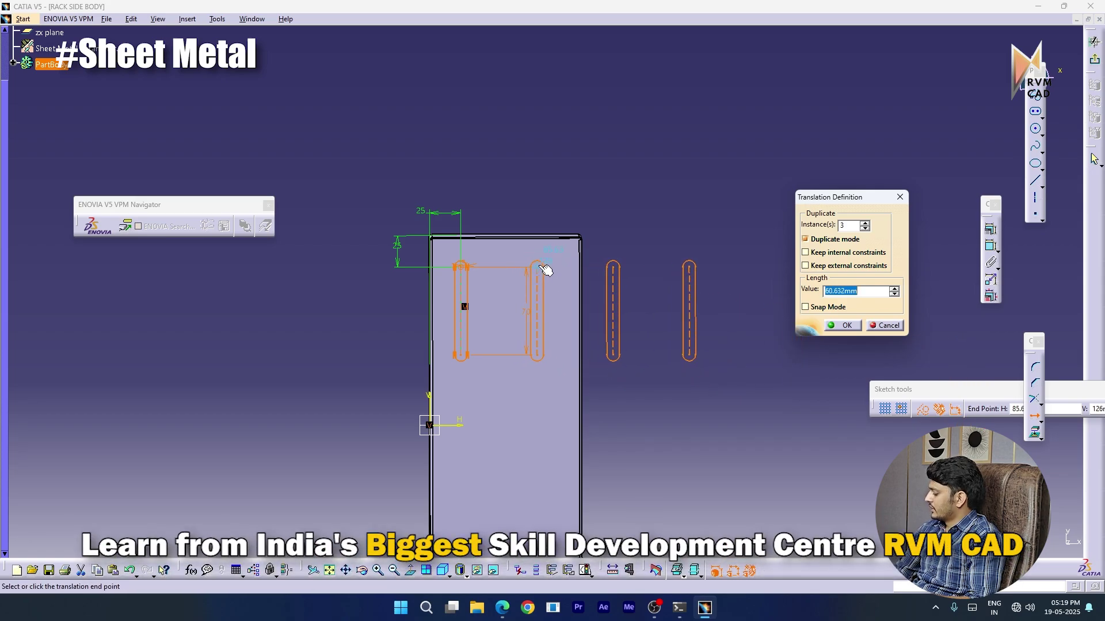
{"action": "type", "text": "20"}
{"action": "key", "text": "Return"}
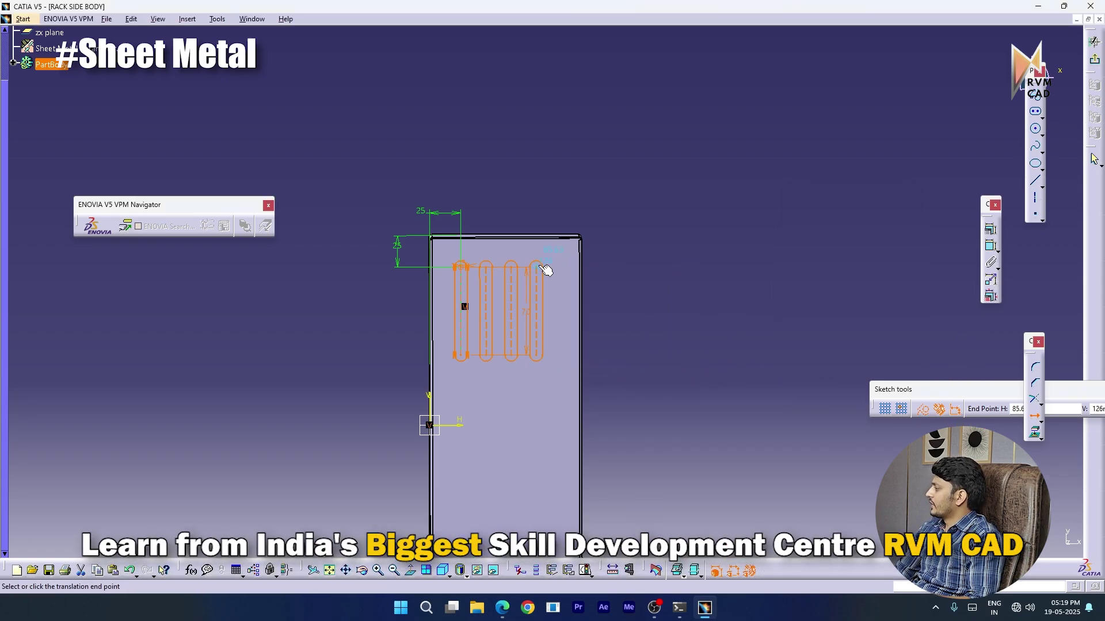
{"action": "left_click", "coordinate": [619, 270]}
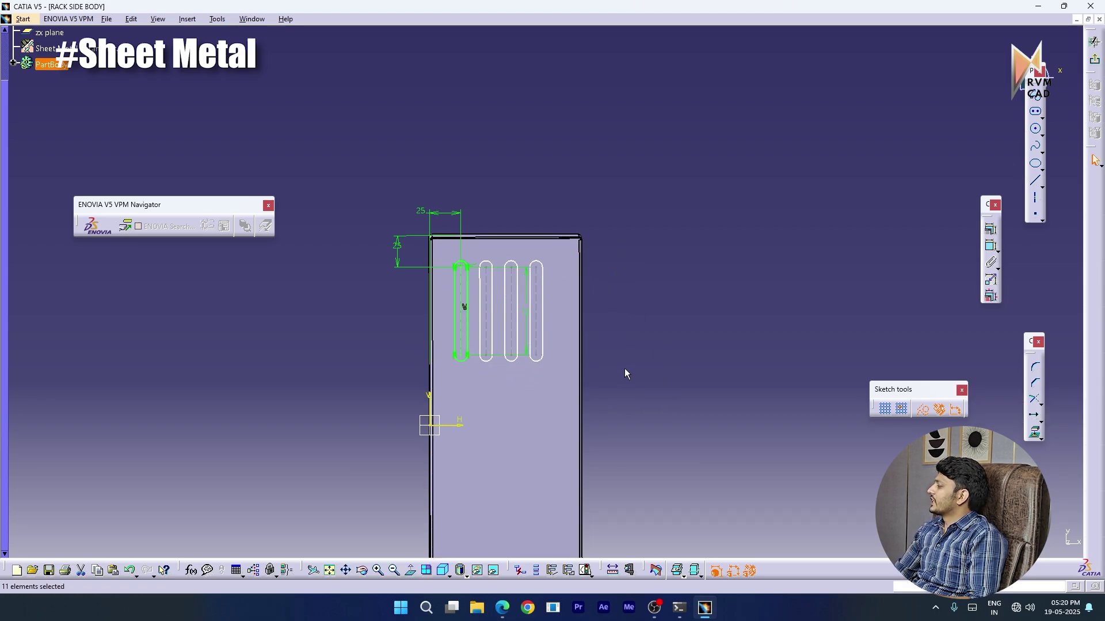
Translate the whole row of four slots along the rear wall's length as two duplicates spaced 90 mm apart
{"action": "left_click_drag", "start_coordinate": [632, 387], "coordinate": [530, 306]}
{"action": "key", "text": "ctrl+a"}
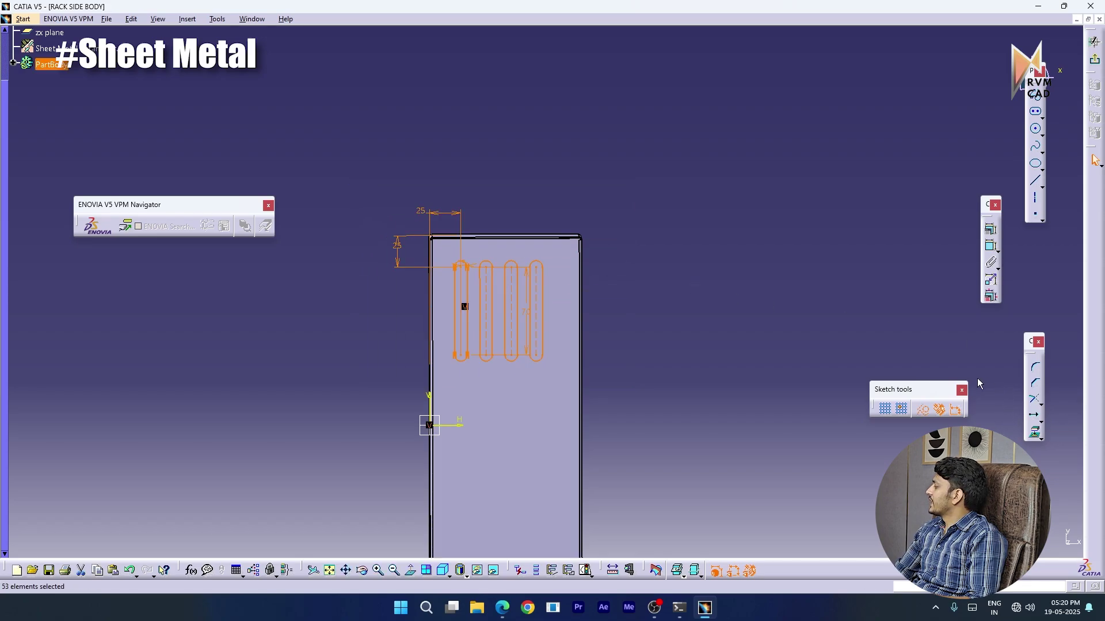
{"action": "left_click", "coordinate": [1036, 418]}
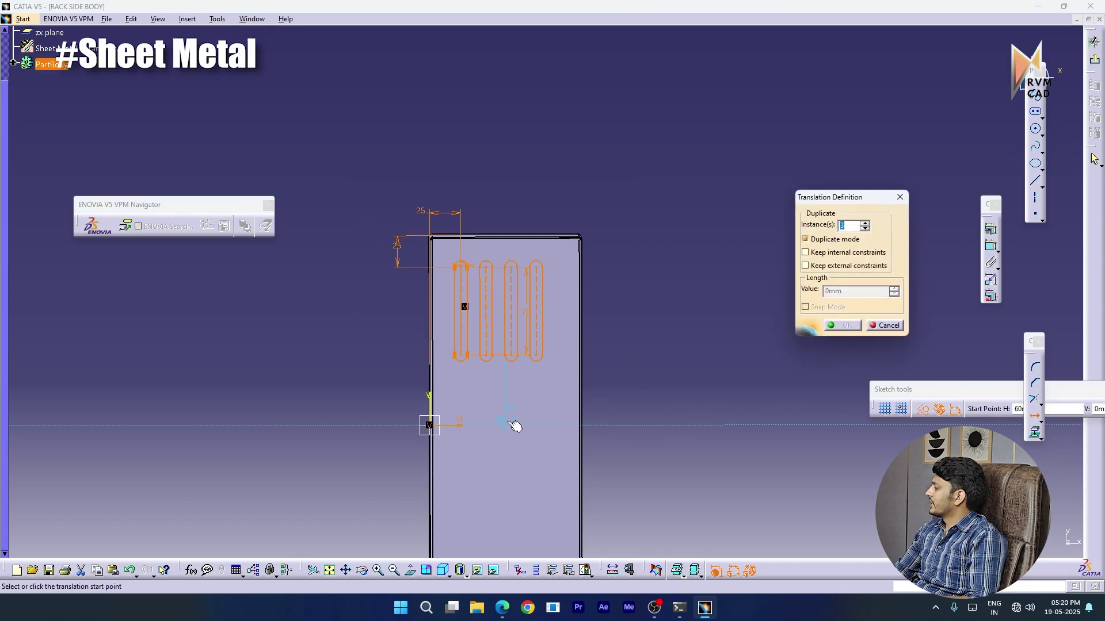
{"action": "left_click", "coordinate": [466, 357]}
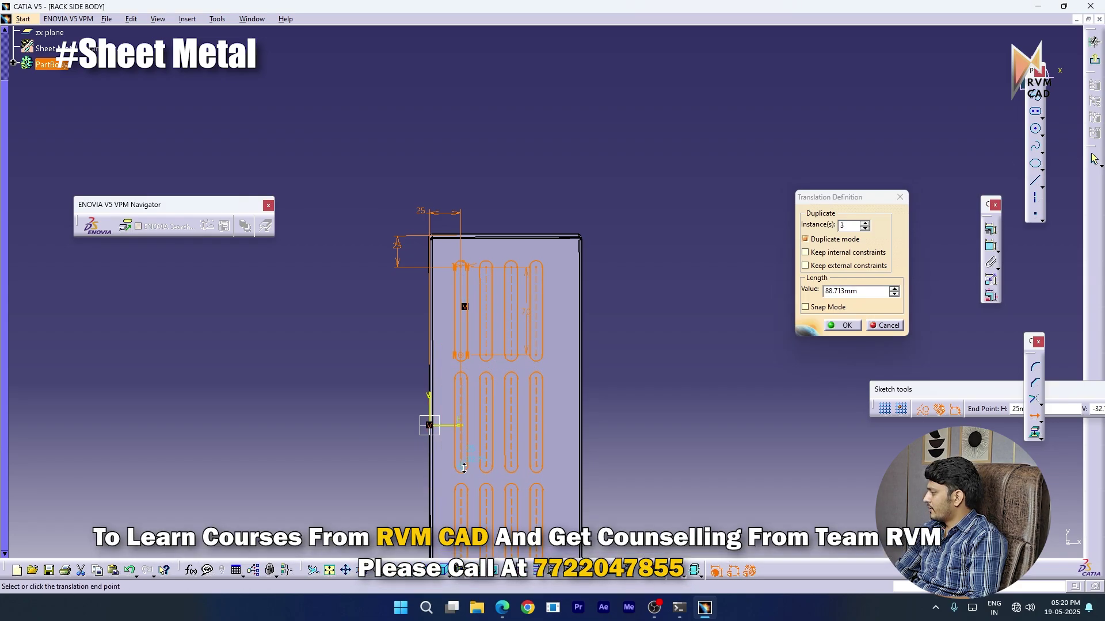
{"action": "middle_click_drag", "start_coordinate": [464, 469], "coordinate": [467, 502]}
{"action": "double_click", "coordinate": [848, 225]}
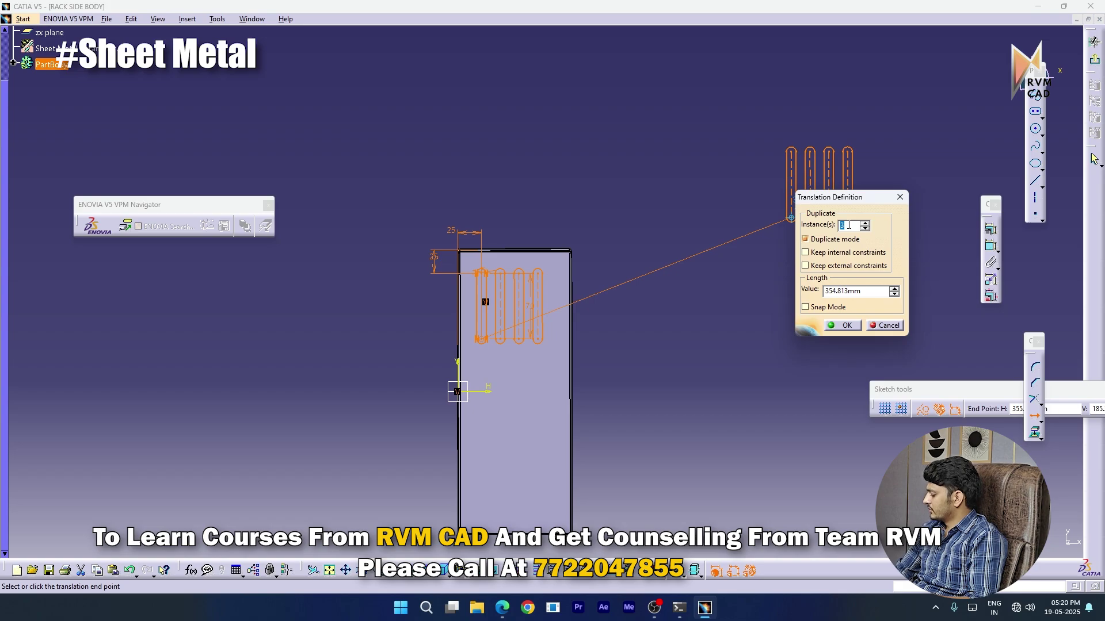
{"action": "double_click", "coordinate": [868, 292]}
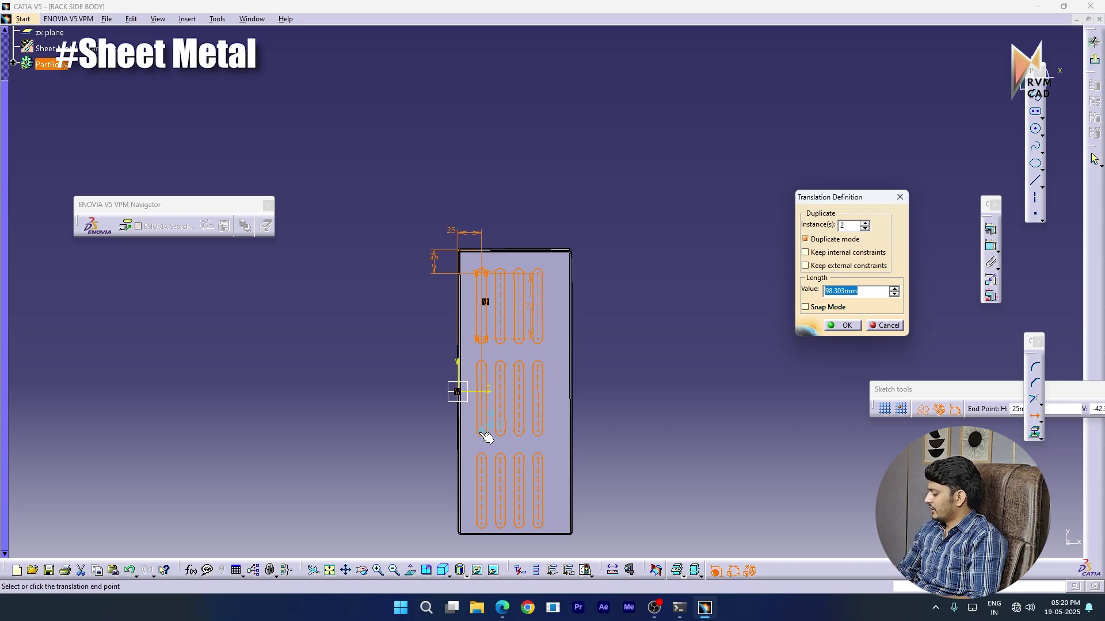
{"action": "type", "text": "90"}
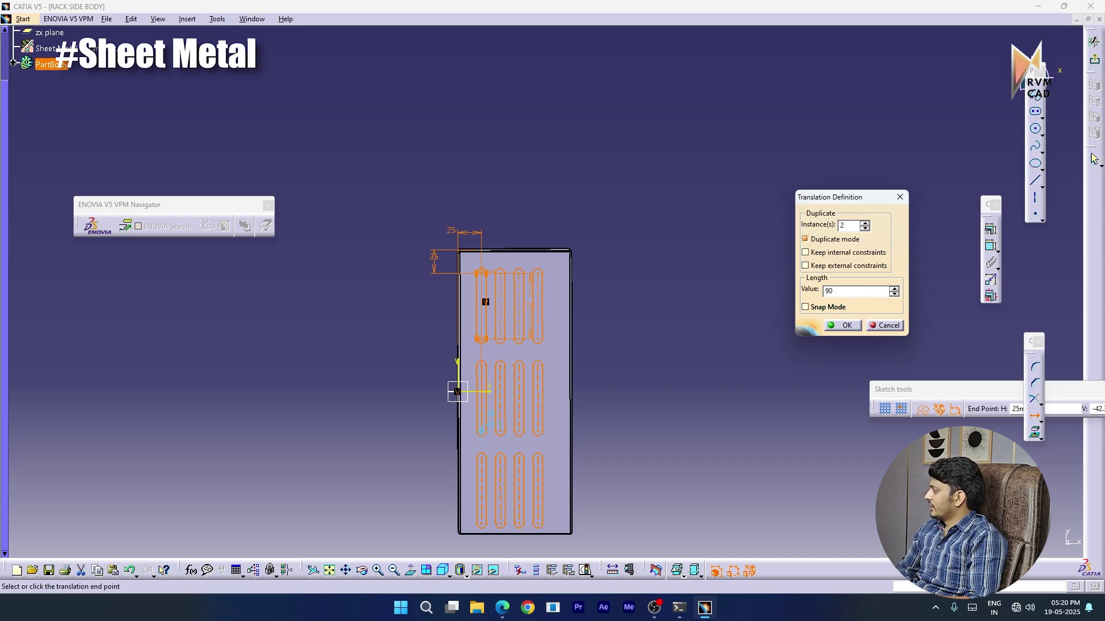
{"action": "key", "text": "Return"}
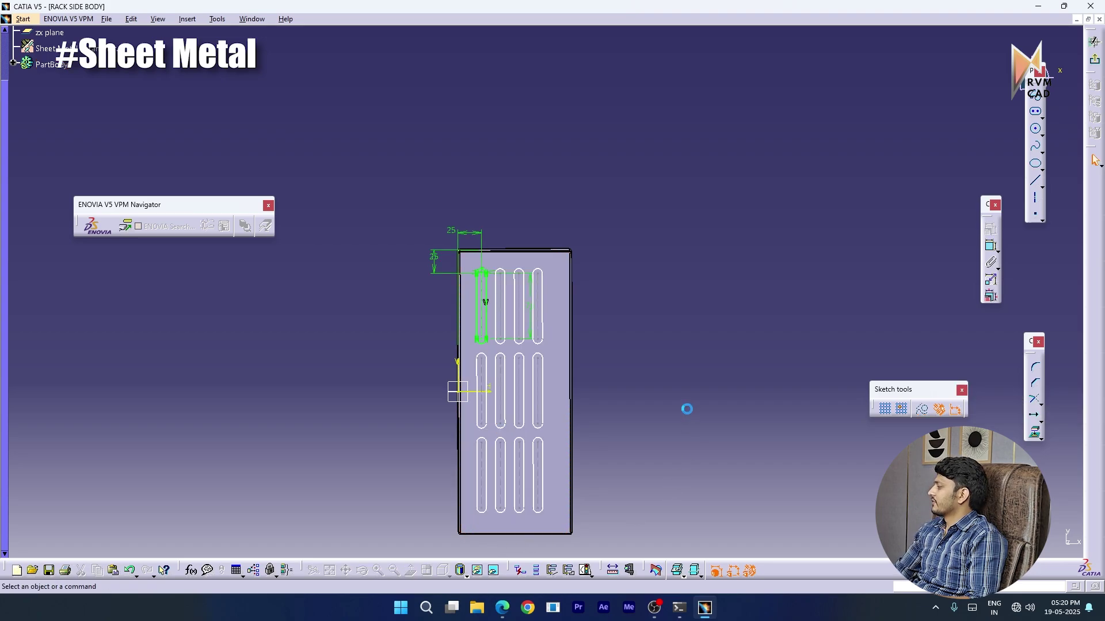
Finish the slot sketch and cut the slots through the rear wall with a Sheetmetal standard cutout
{"action": "middle_click_drag", "start_coordinate": [687, 409], "coordinate": [493, 158]}
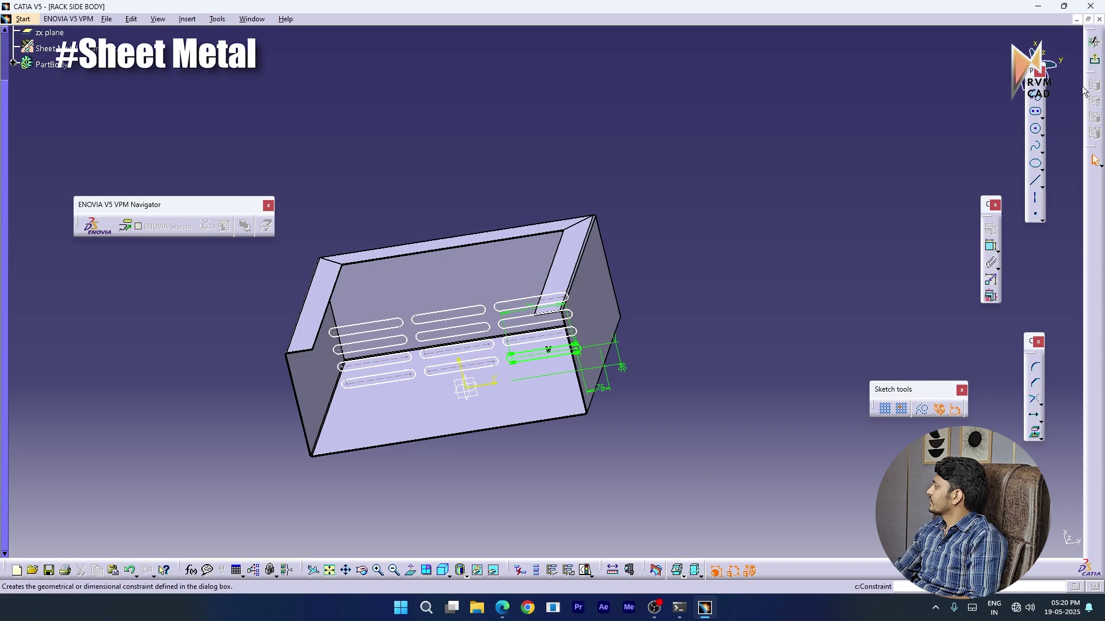
{"action": "left_click", "coordinate": [1095, 59]}
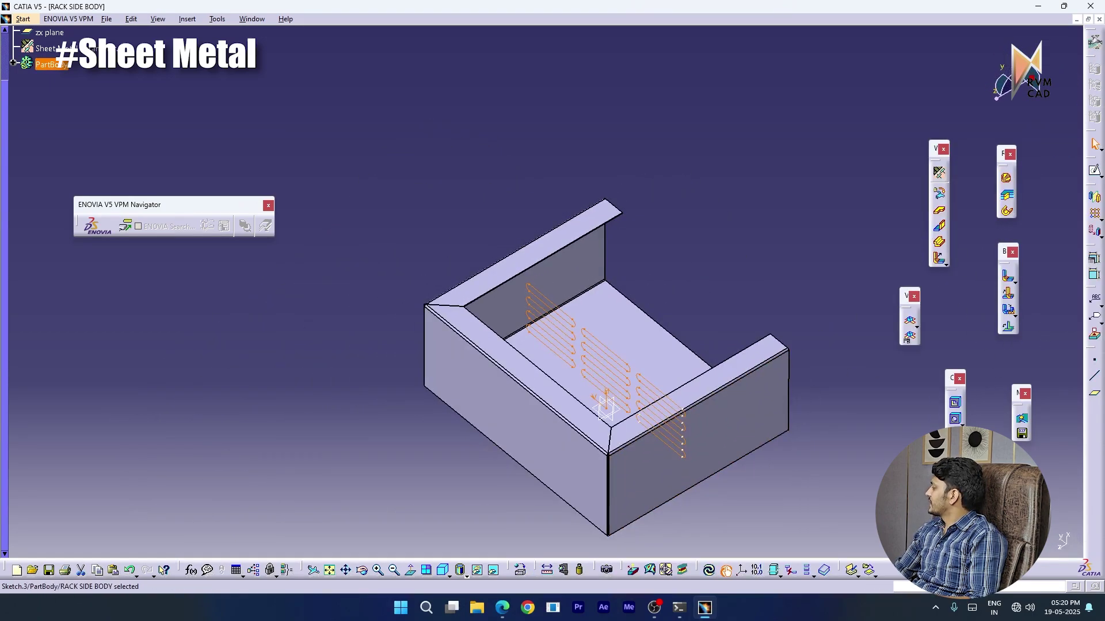
{"action": "left_click", "coordinate": [953, 405]}
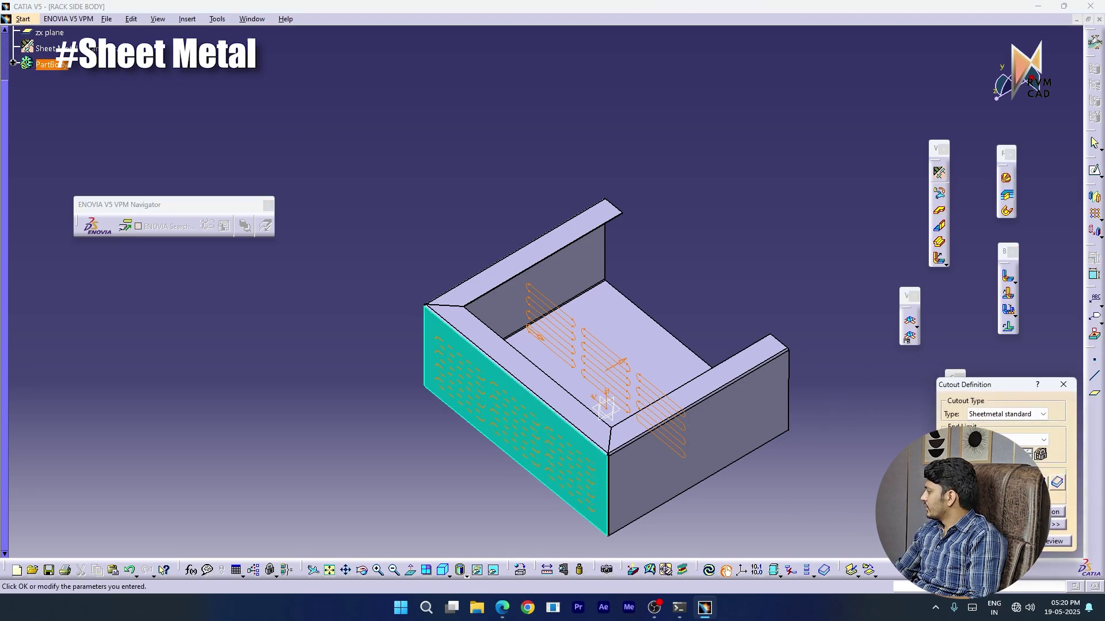
{"action": "left_click", "coordinate": [971, 541]}
{"action": "middle_click_drag", "start_coordinate": [744, 479], "coordinate": [765, 379]}
{"action": "middle_click_drag", "start_coordinate": [573, 394], "coordinate": [704, 275]}
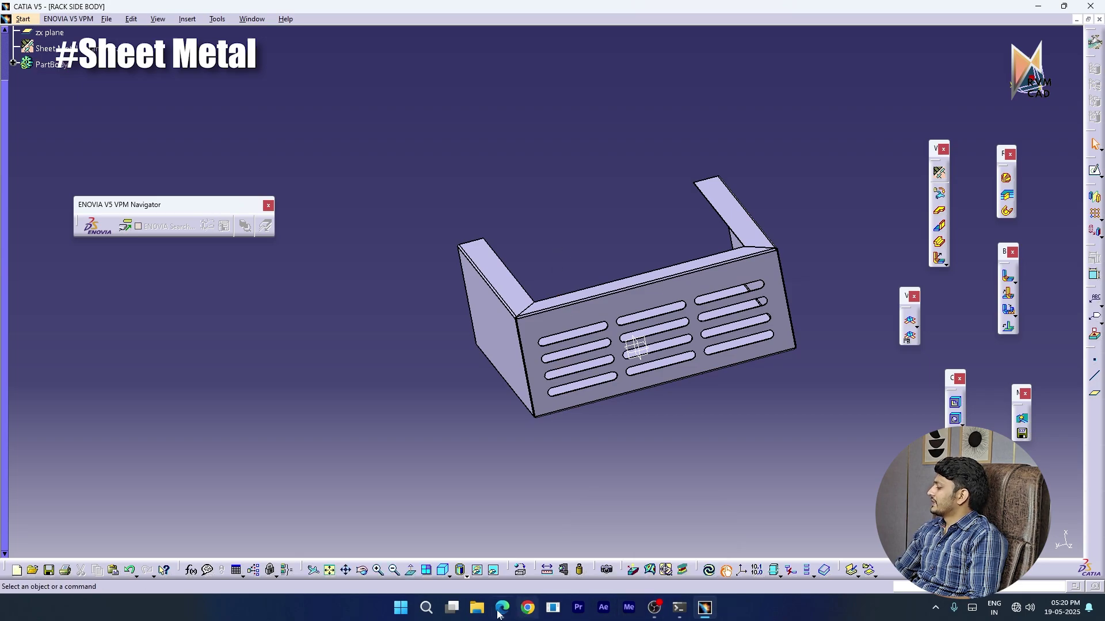
Check the flange holes in the RACK PART drawing and start a sketch on the yz plane
{"action": "left_click", "coordinate": [500, 559]}
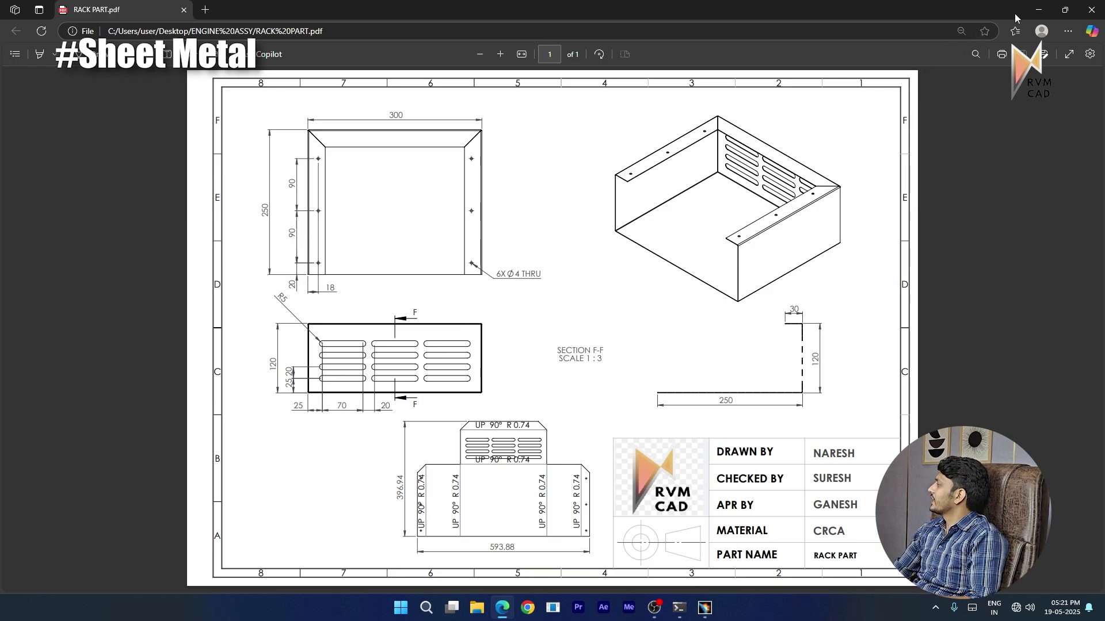
{"action": "left_click", "coordinate": [1040, 9]}
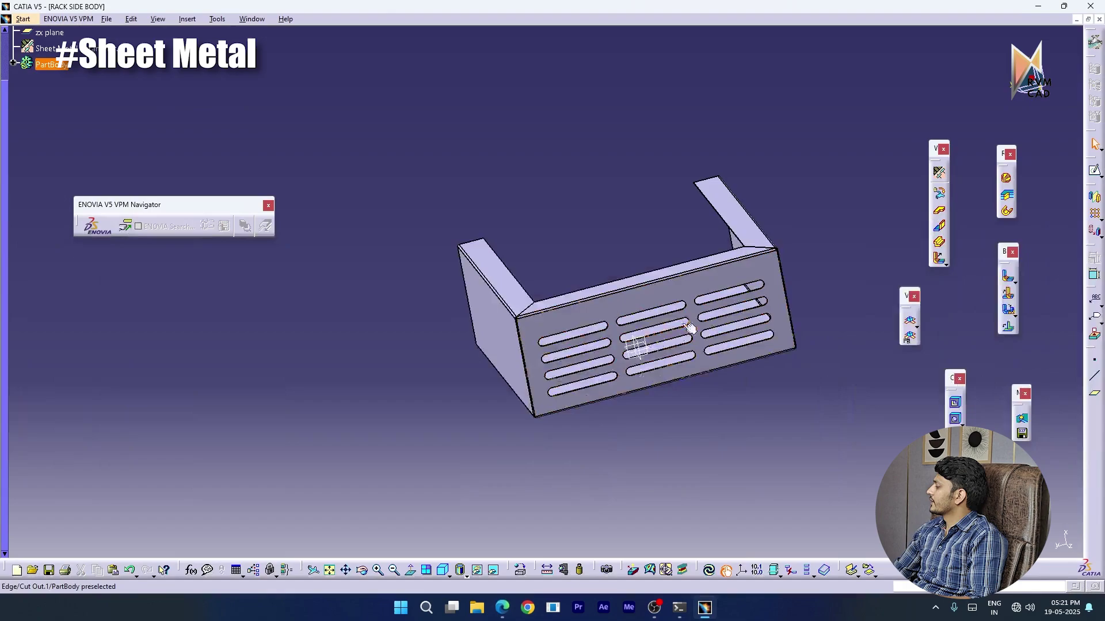
{"action": "left_click", "coordinate": [486, 256]}
{"action": "left_click", "coordinate": [811, 191]}
{"action": "middle_click_drag", "start_coordinate": [572, 307], "coordinate": [651, 319]}
{"action": "middle_click_drag", "start_coordinate": [476, 377], "coordinate": [510, 404]}
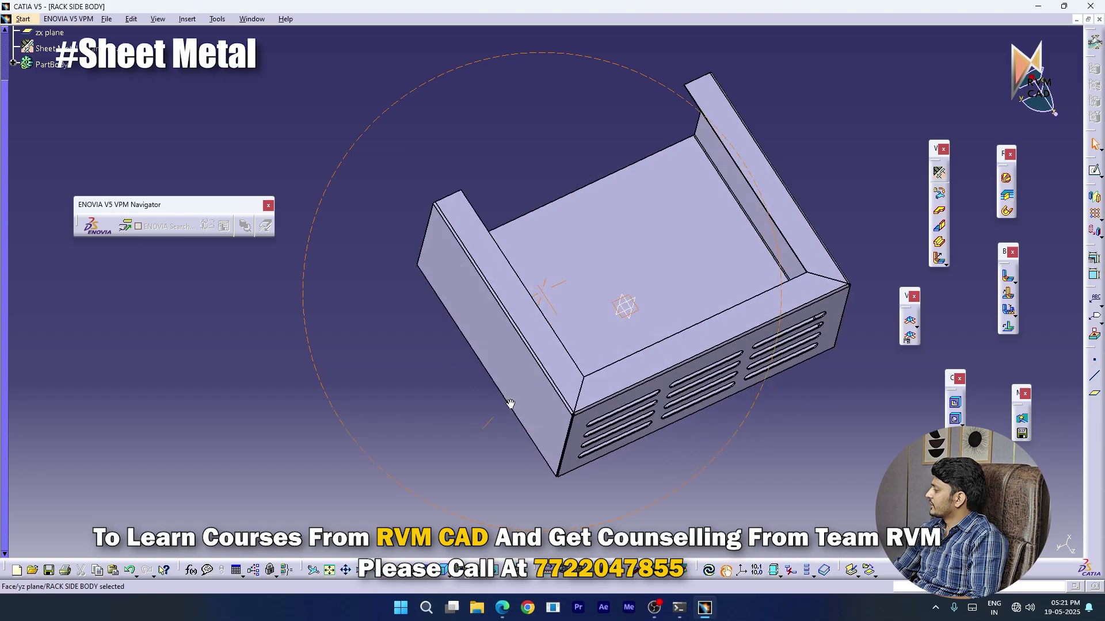
{"action": "left_click", "coordinate": [628, 300]}
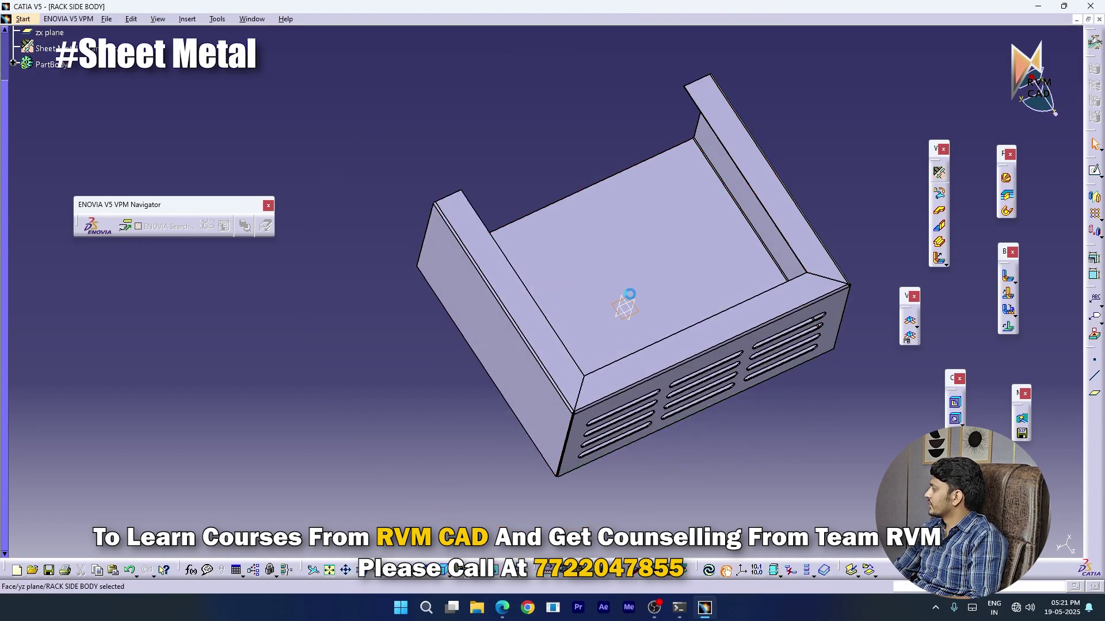
{"action": "left_click", "coordinate": [1096, 173]}
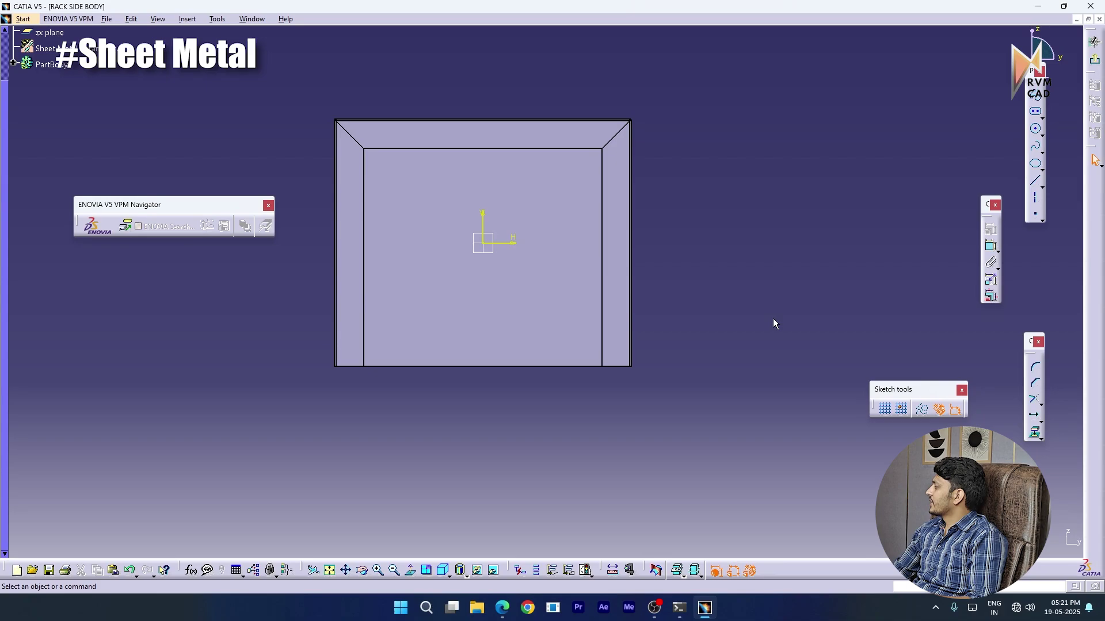
Sketch a circle on the right side flange near its open end and set its diameter to 4 mm
{"action": "left_click", "coordinate": [1036, 129]}
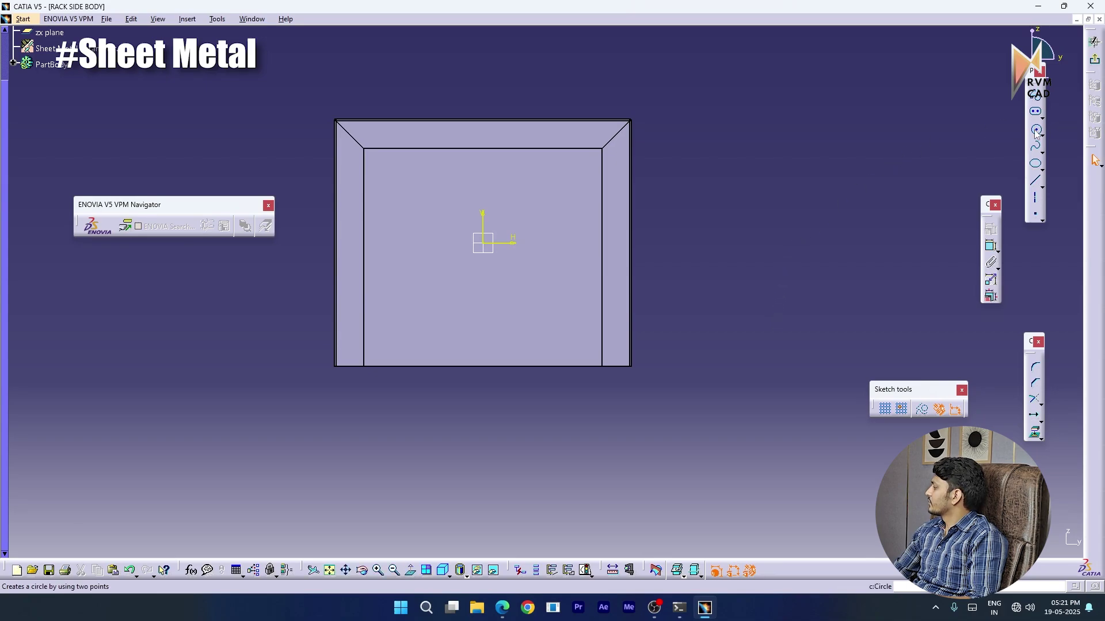
{"action": "left_click", "coordinate": [615, 350]}
{"action": "left_click", "coordinate": [619, 355]}
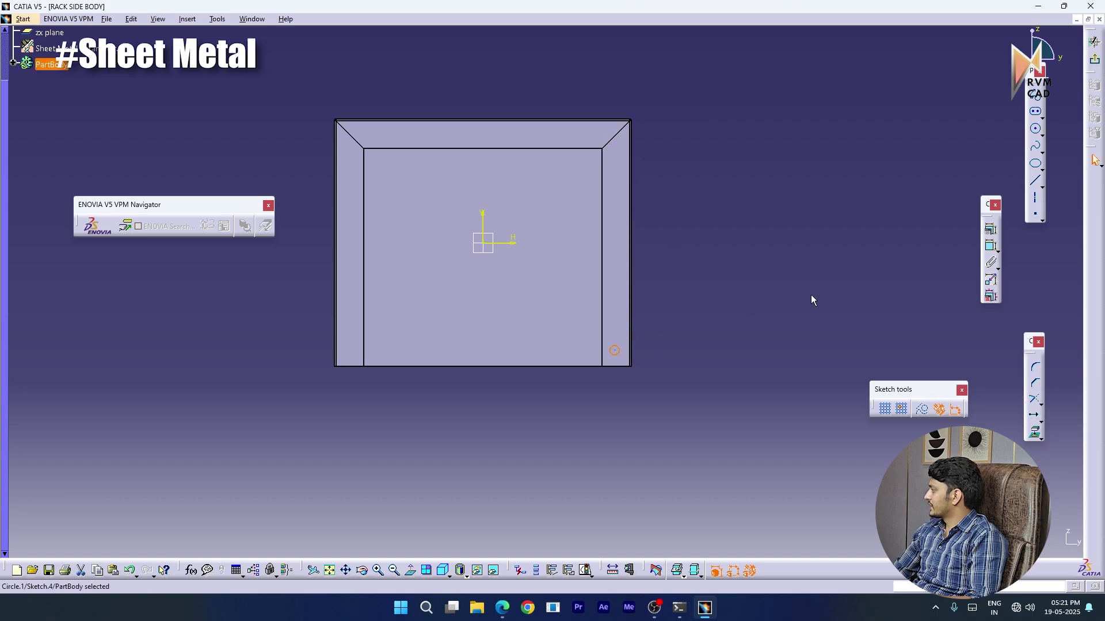
{"action": "left_click", "coordinate": [990, 247]}
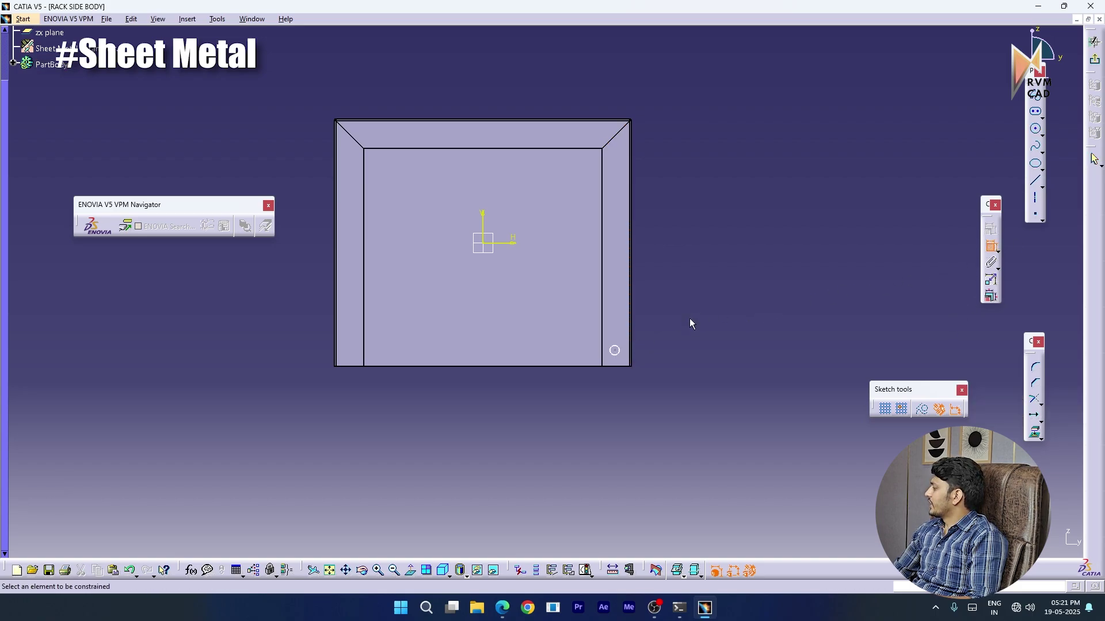
{"action": "left_click", "coordinate": [624, 344]}
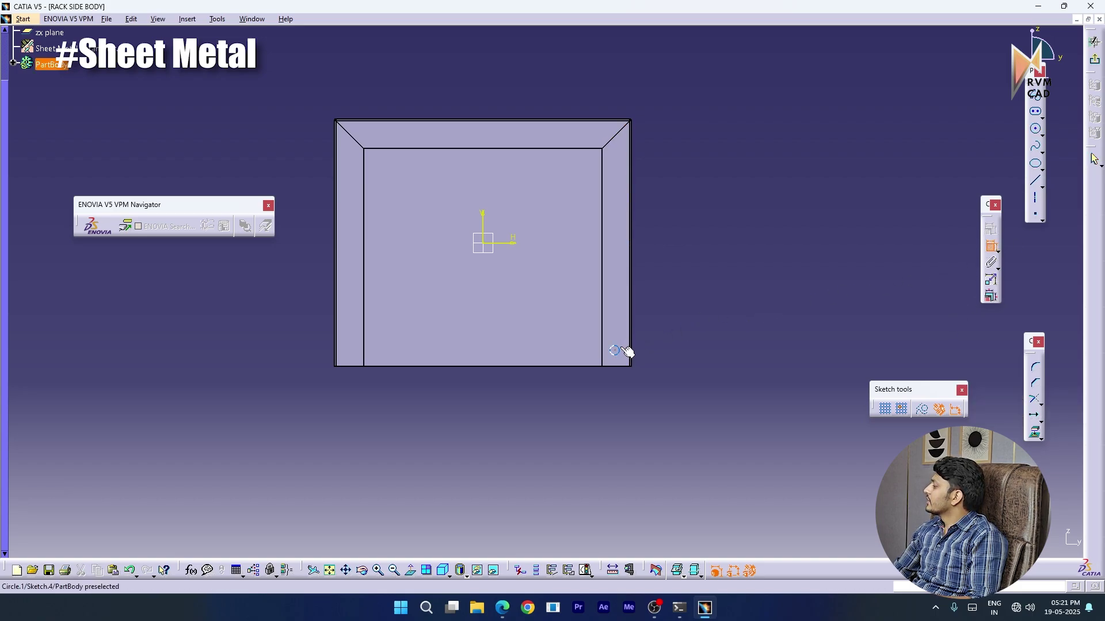
{"action": "double_click", "coordinate": [688, 303]}
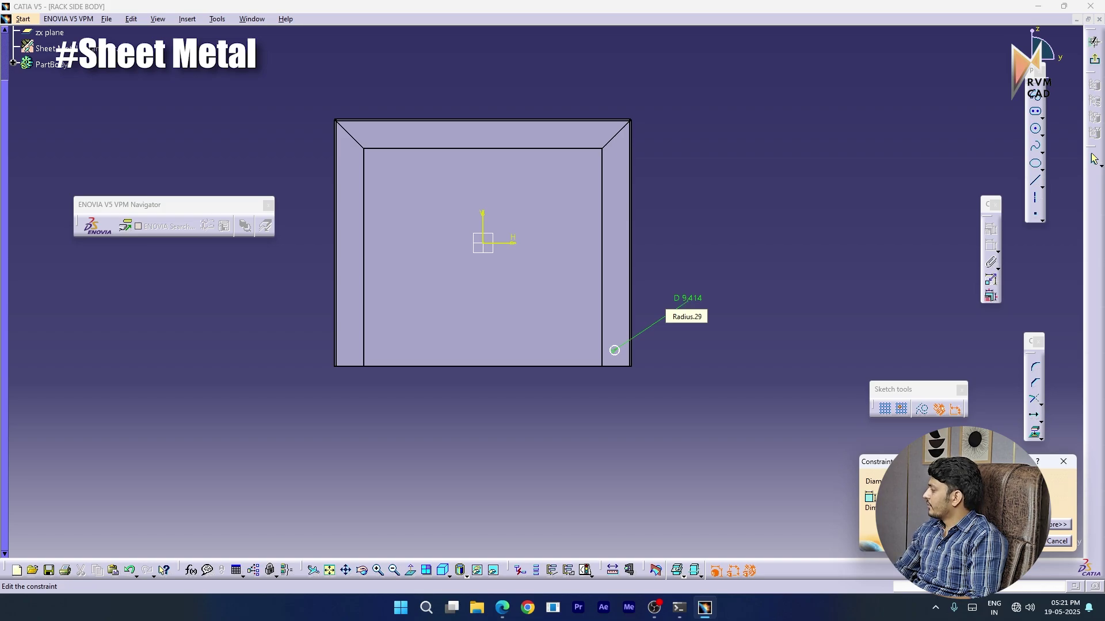
{"action": "type", "text": "4"}
{"action": "key", "text": "Return"}
Dimension the circle's centre from the right flange's outer long edge and set the distance to 18 mm
{"action": "middle_click_drag", "start_coordinate": [655, 409], "coordinate": [671, 357]}
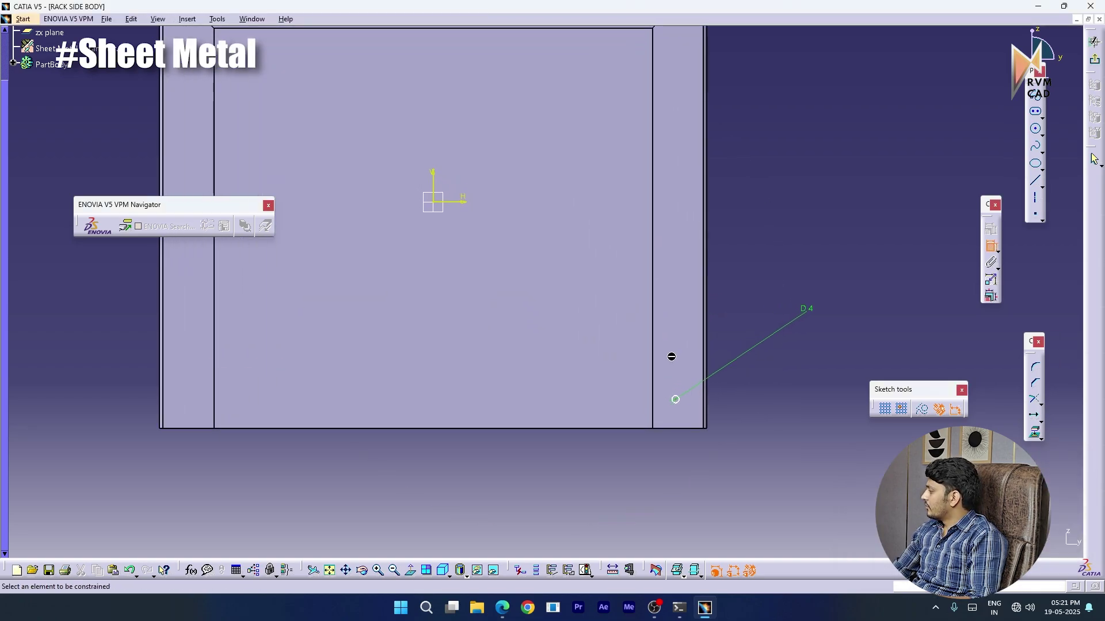
{"action": "left_click", "coordinate": [707, 411]}
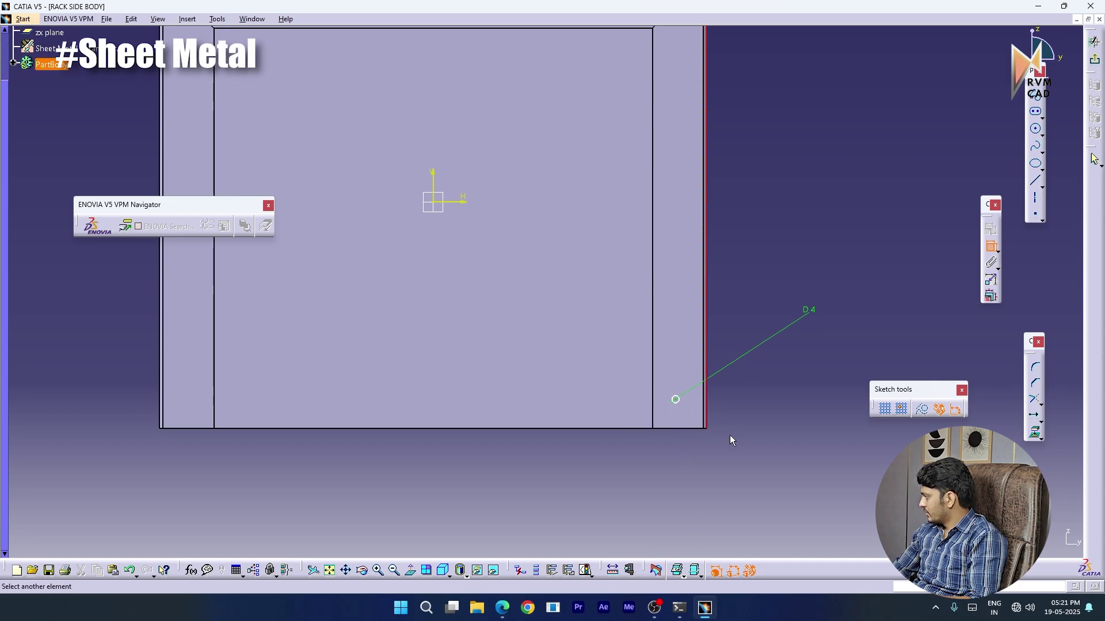
{"action": "mouse_move", "coordinate": [722, 443]}
{"action": "middle_mouse_down"}
{"action": "mouse_move", "coordinate": [749, 380]}
{"action": "mouse_move", "coordinate": [426, 231]}
{"action": "middle_mouse_up"}
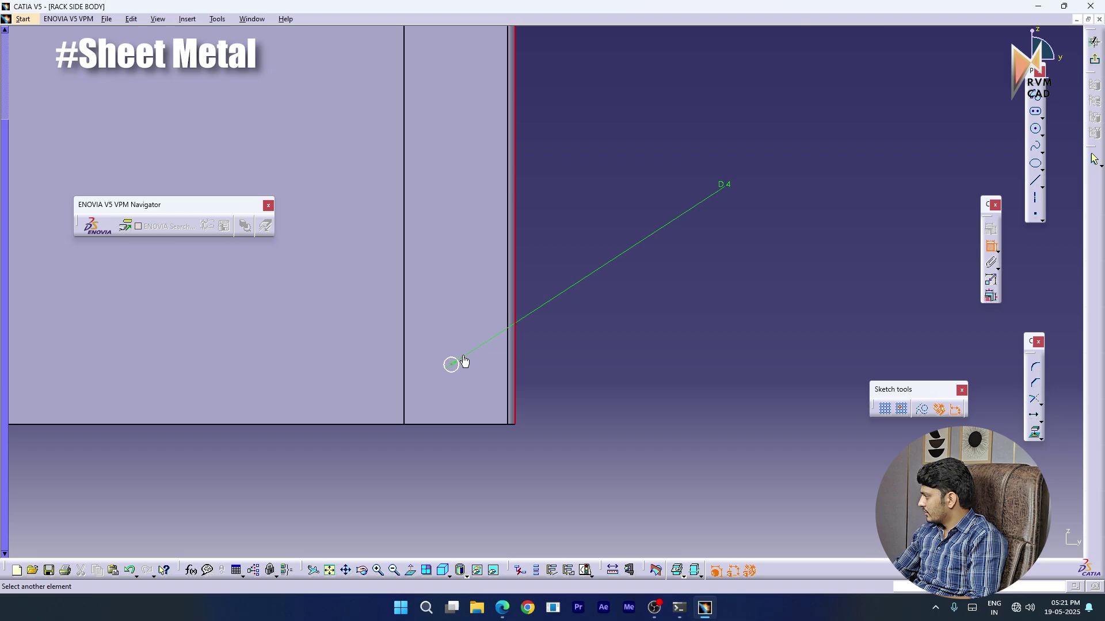
{"action": "left_click", "coordinate": [451, 365]}
{"action": "left_click", "coordinate": [459, 451]}
{"action": "double_click", "coordinate": [463, 452]}
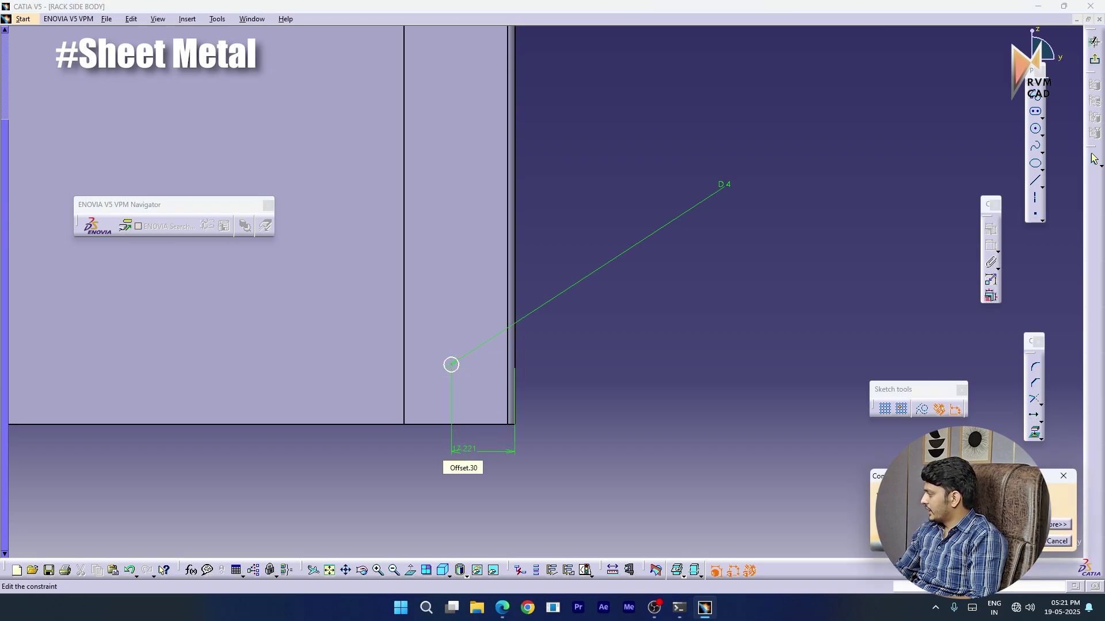
{"action": "type", "text": "18"}
{"action": "key", "text": "Return"}
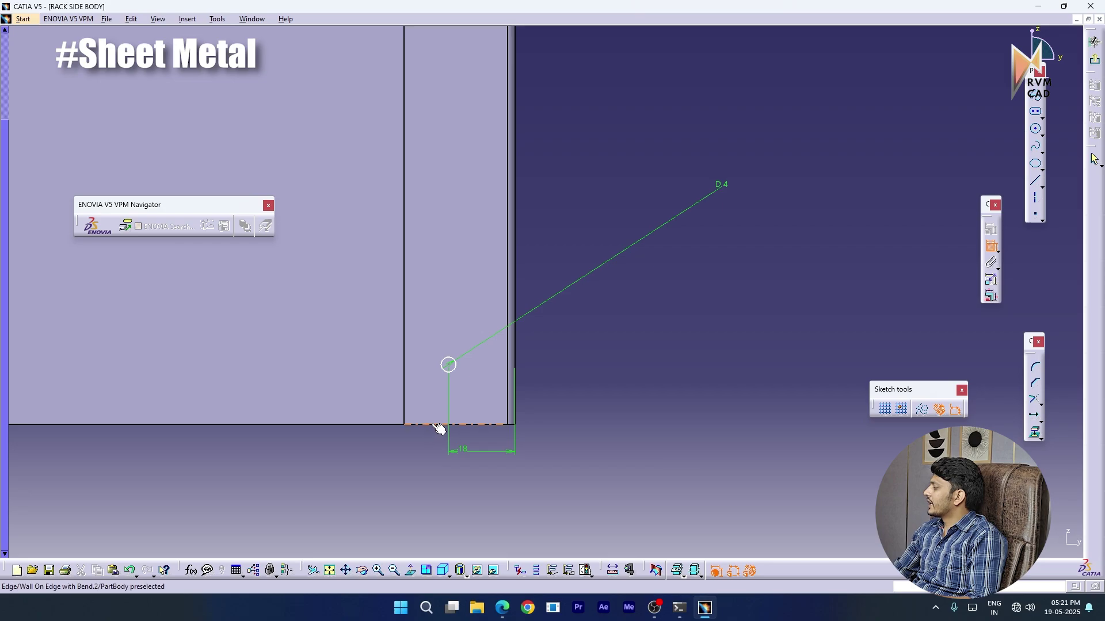
Dimension the circle's centre from the right flange's open end edge and set the distance to 20 mm
{"action": "left_click", "coordinate": [437, 426]}
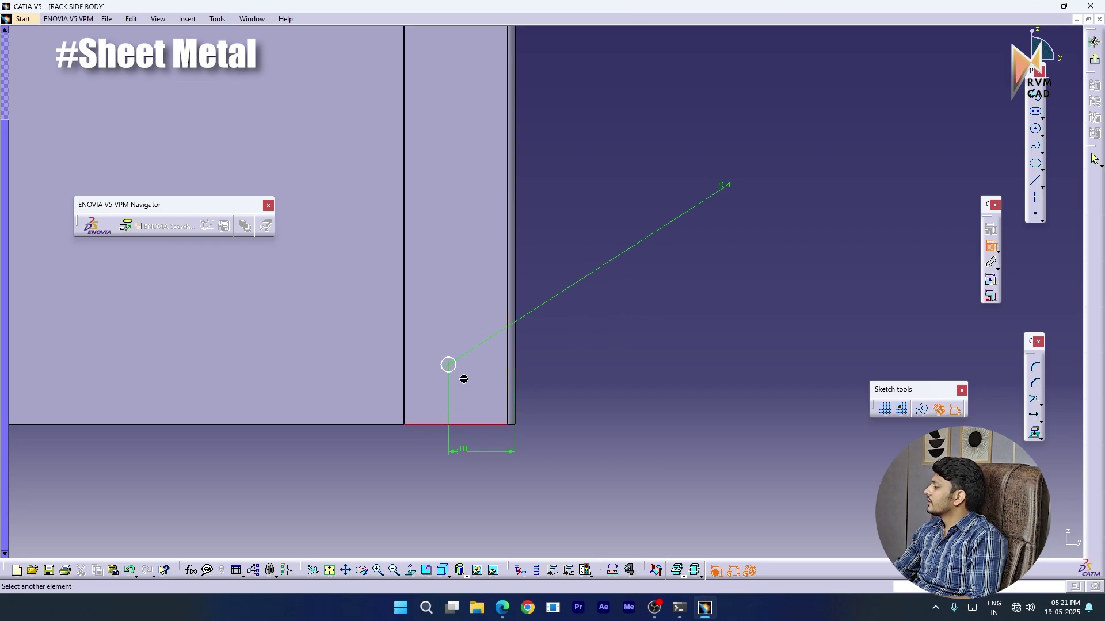
{"action": "middle_click_drag", "start_coordinate": [455, 378], "coordinate": [454, 324]}
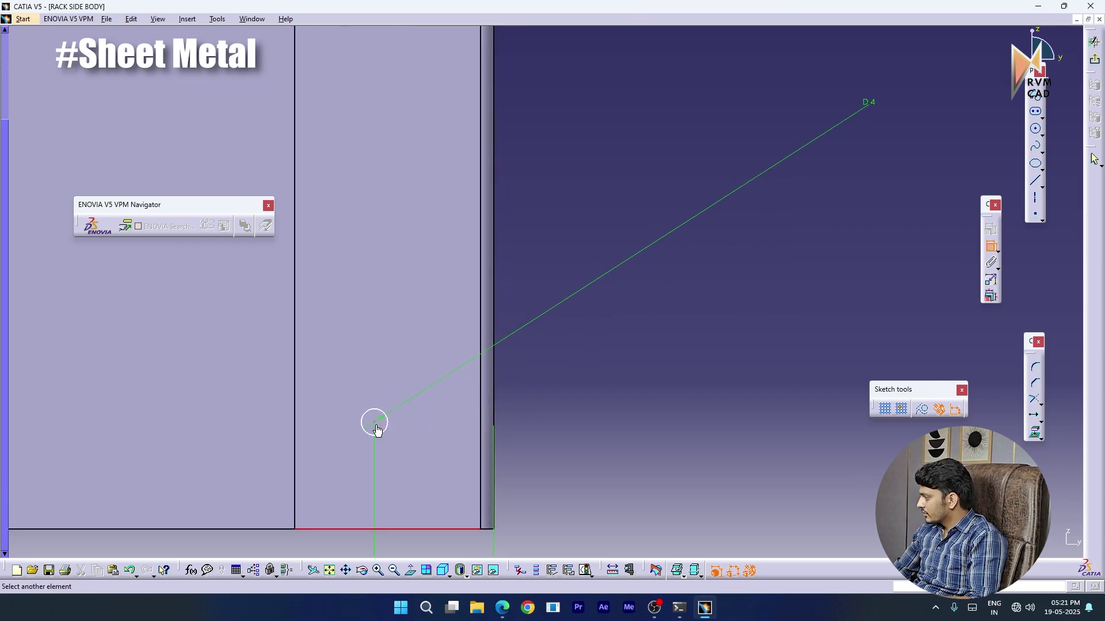
{"action": "left_click", "coordinate": [375, 424]}
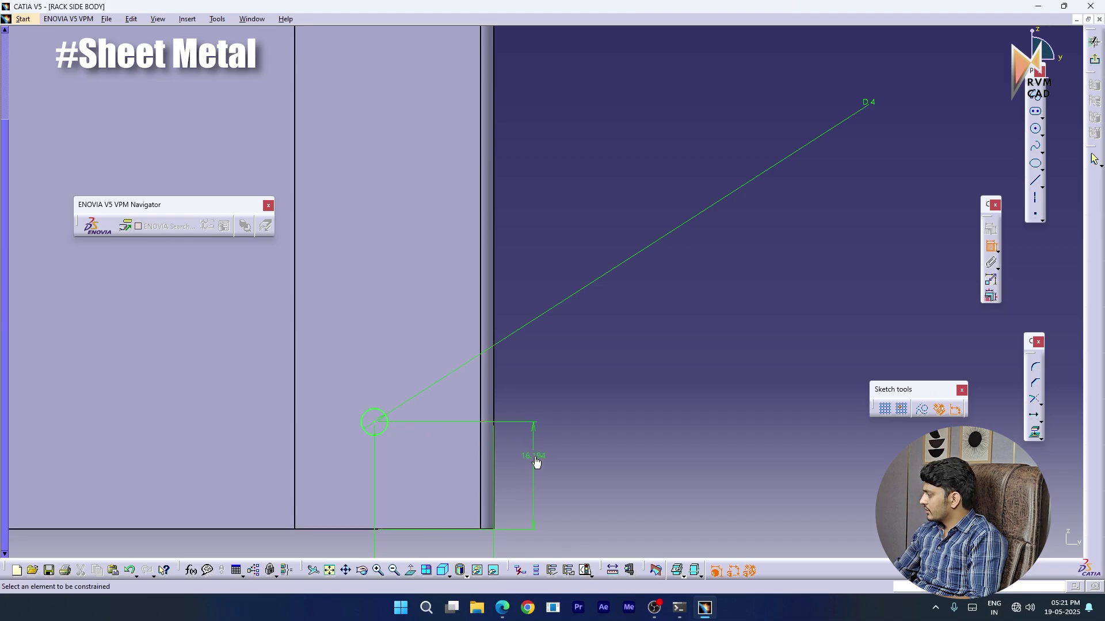
{"action": "left_click", "coordinate": [536, 463]}
{"action": "type", "text": "20"}
{"action": "key", "text": "Return"}
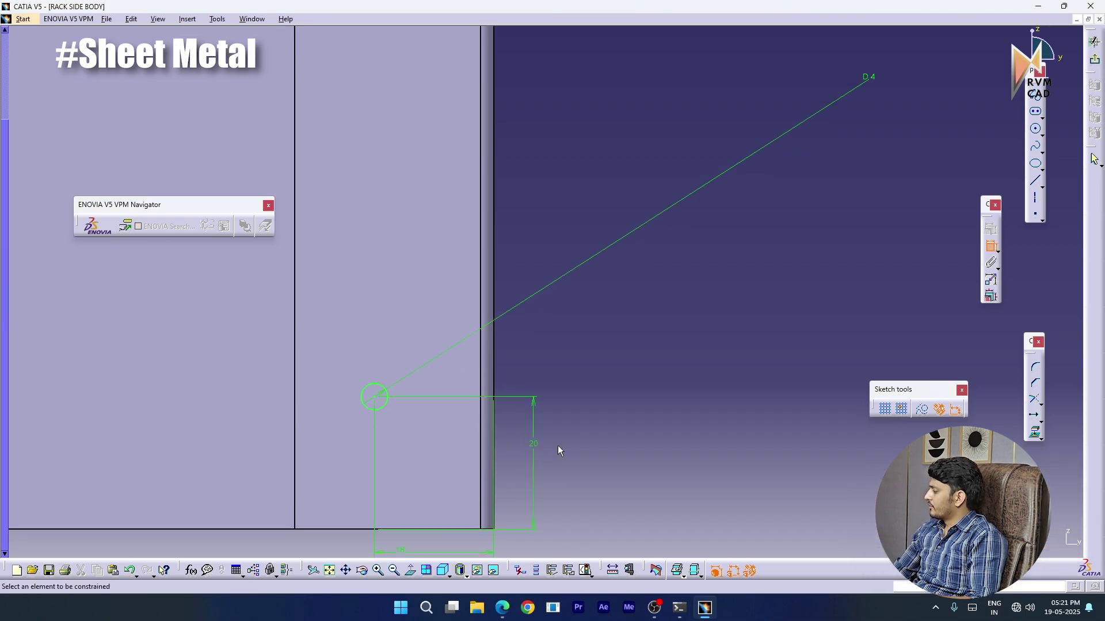
{"action": "middle_click_drag", "start_coordinate": [651, 406], "coordinate": [575, 518]}
{"action": "middle_click_drag", "start_coordinate": [460, 380], "coordinate": [566, 475]}
{"action": "middle_click_drag", "start_coordinate": [751, 278], "coordinate": [690, 288]}
{"action": "middle_click_drag", "start_coordinate": [690, 343], "coordinate": [714, 364]}
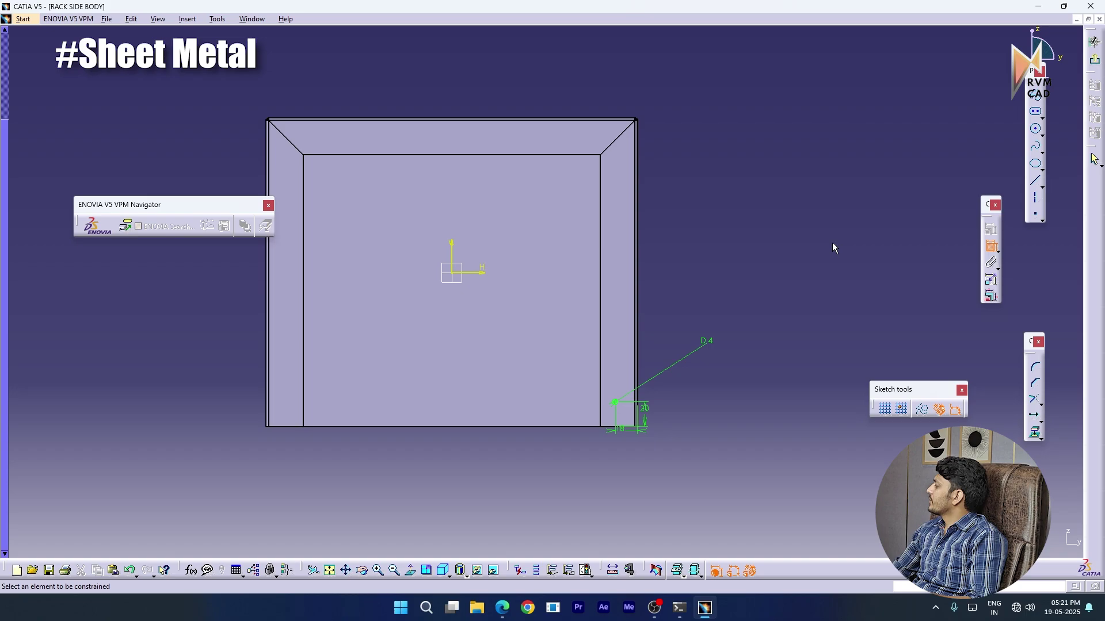
{"action": "key", "text": "Escape"}
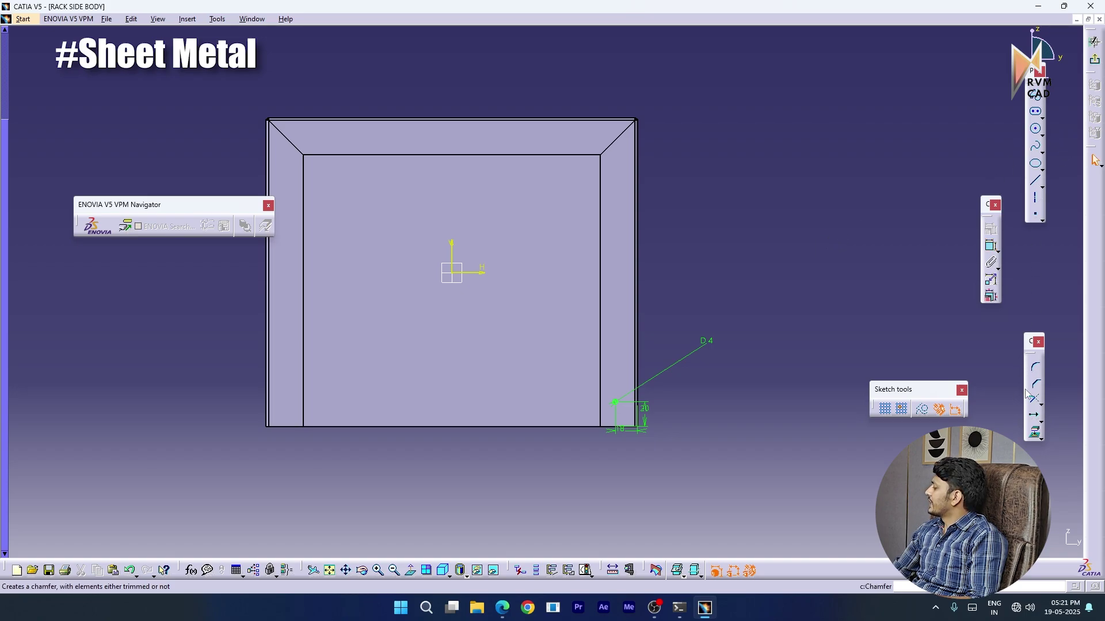
Translate the circle in duplicate mode with 2 instances, straight up along the right side flange from its centre
{"action": "left_click_drag", "start_coordinate": [678, 451], "coordinate": [596, 381]}
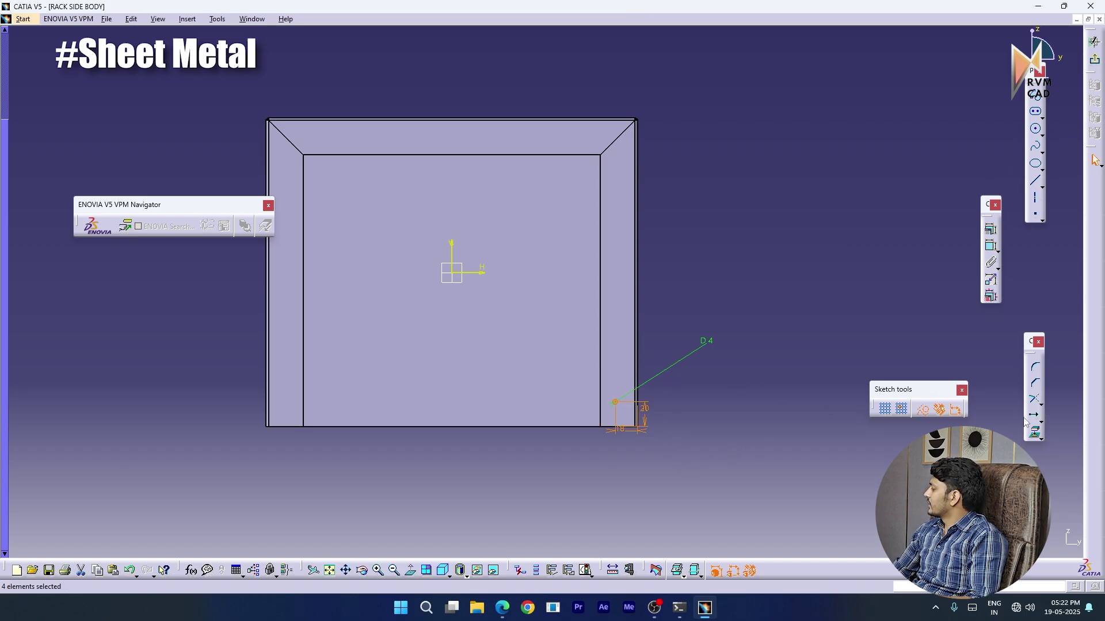
{"action": "left_click", "coordinate": [1035, 431]}
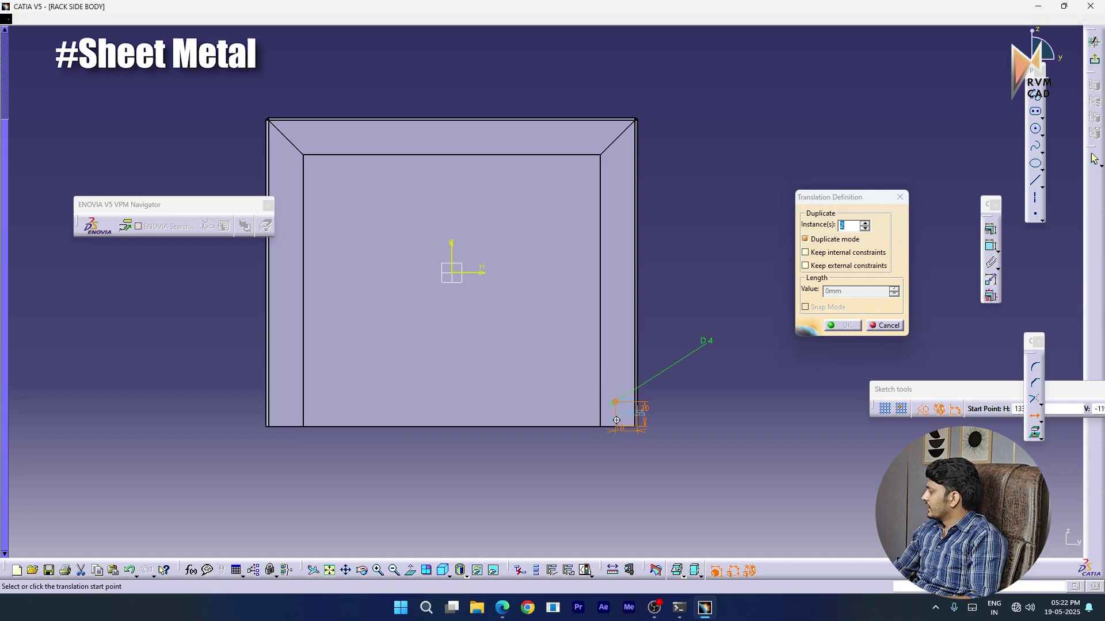
{"action": "scroll", "coordinate": [610, 429], "scroll_direction": "up", "scroll_amount": 4}
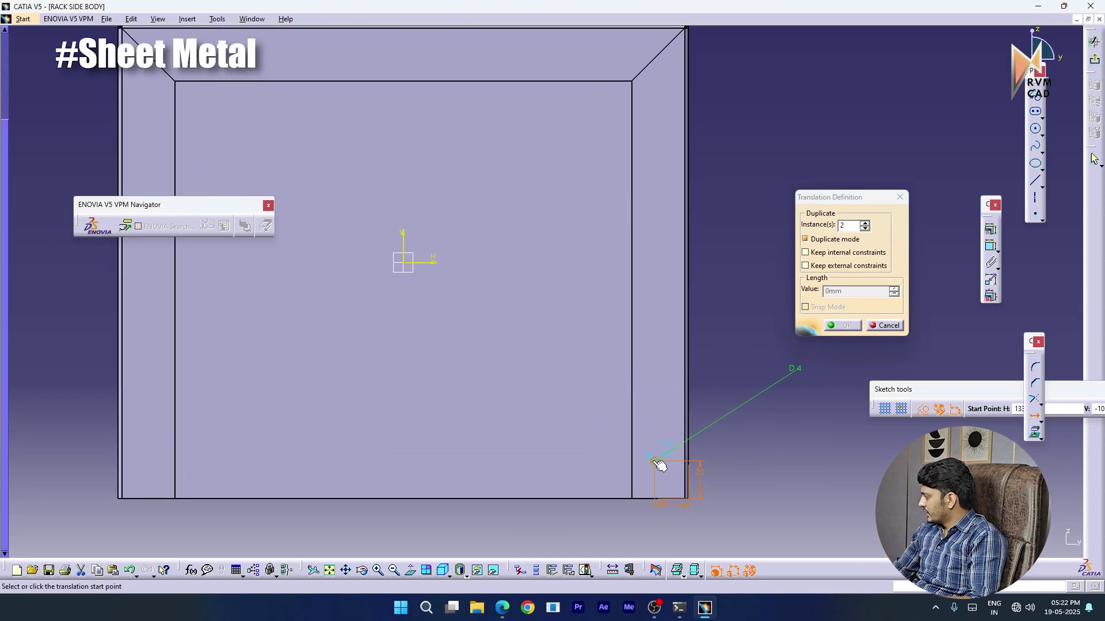
{"action": "middle_click_drag", "start_coordinate": [662, 464], "coordinate": [656, 444], "text": "ctrl"}
{"action": "middle_click_drag", "start_coordinate": [693, 492], "coordinate": [589, 429]}
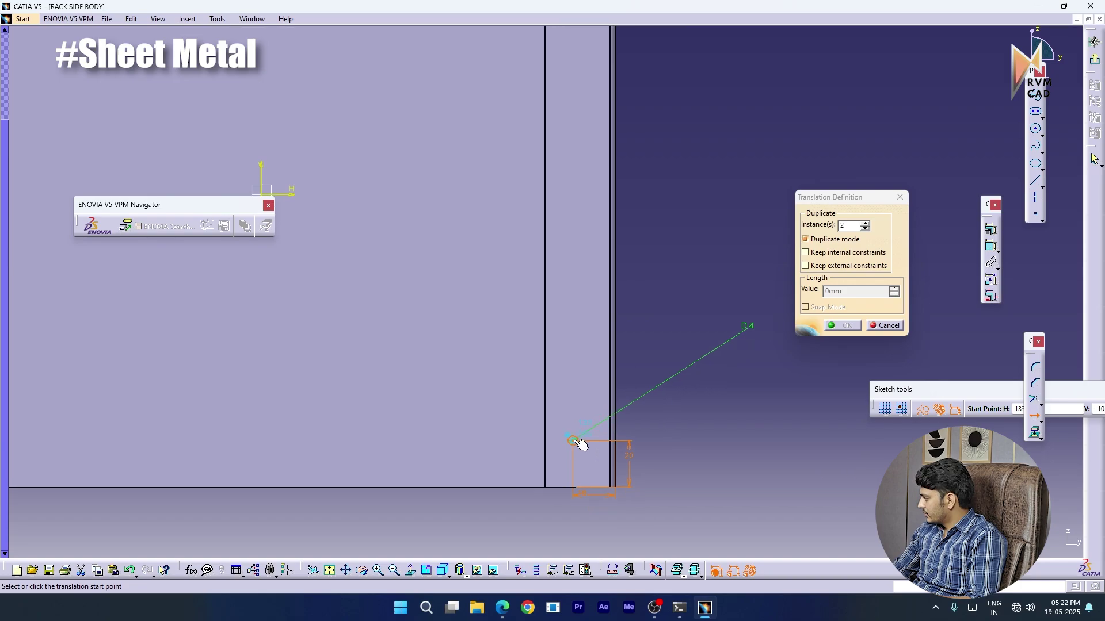
{"action": "left_click", "coordinate": [573, 441]}
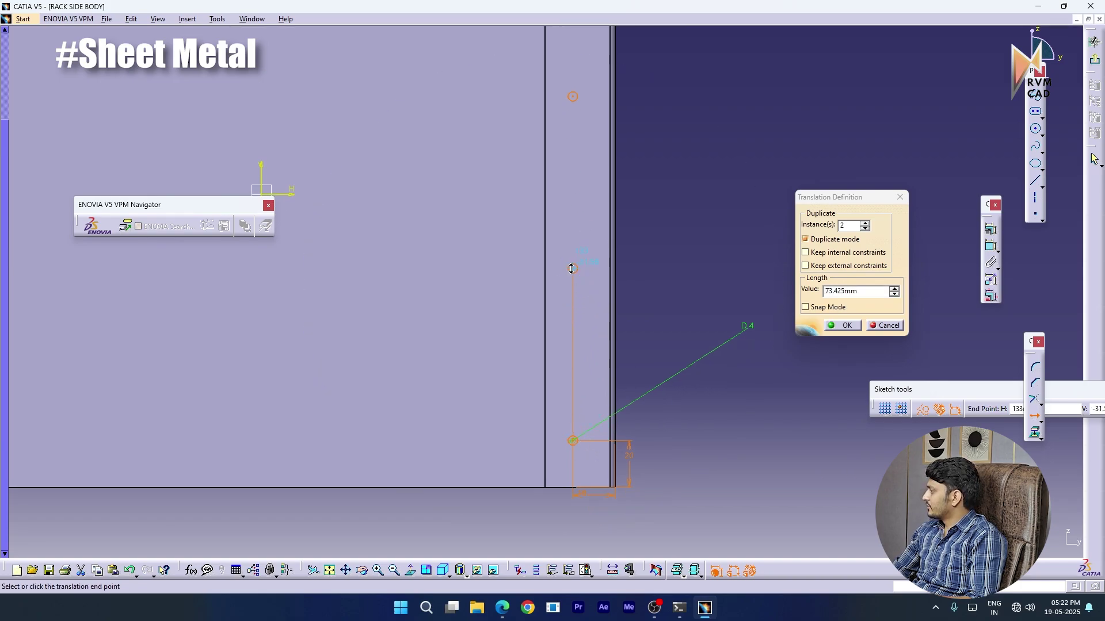
{"action": "scroll", "coordinate": [571, 268], "scroll_direction": "down", "scroll_amount": 3}
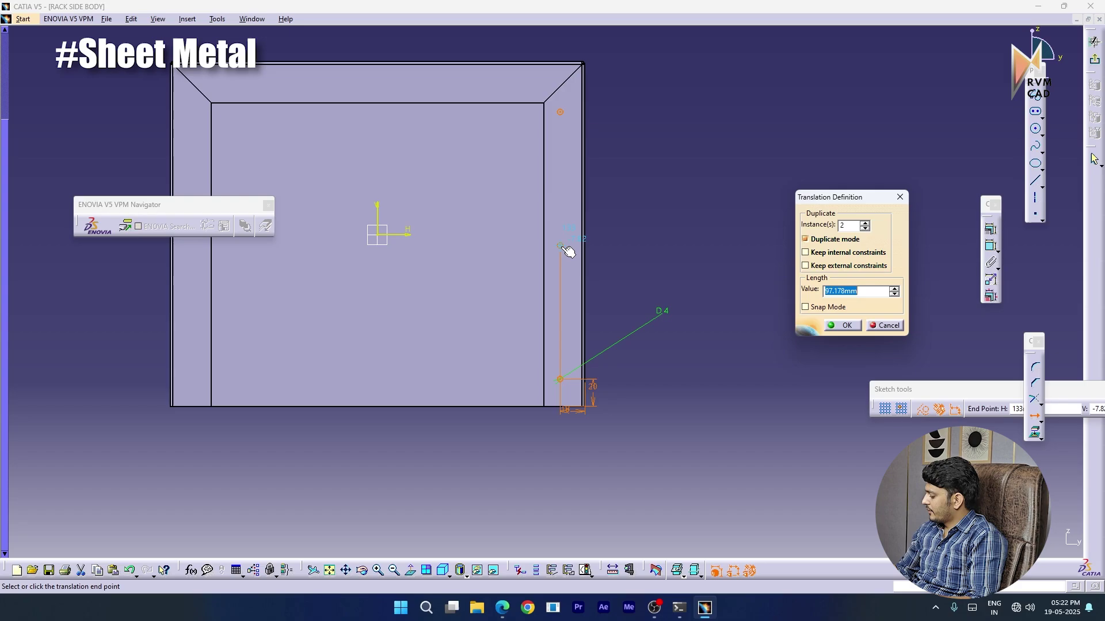
{"action": "key", "text": "Return"}
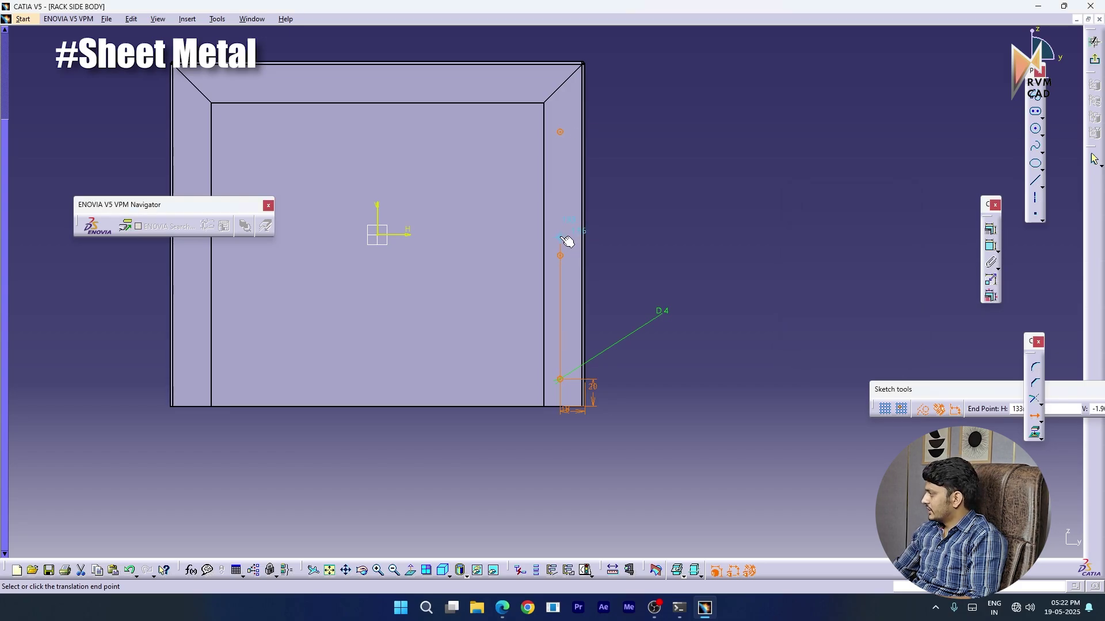
{"action": "left_click", "coordinate": [565, 239]}
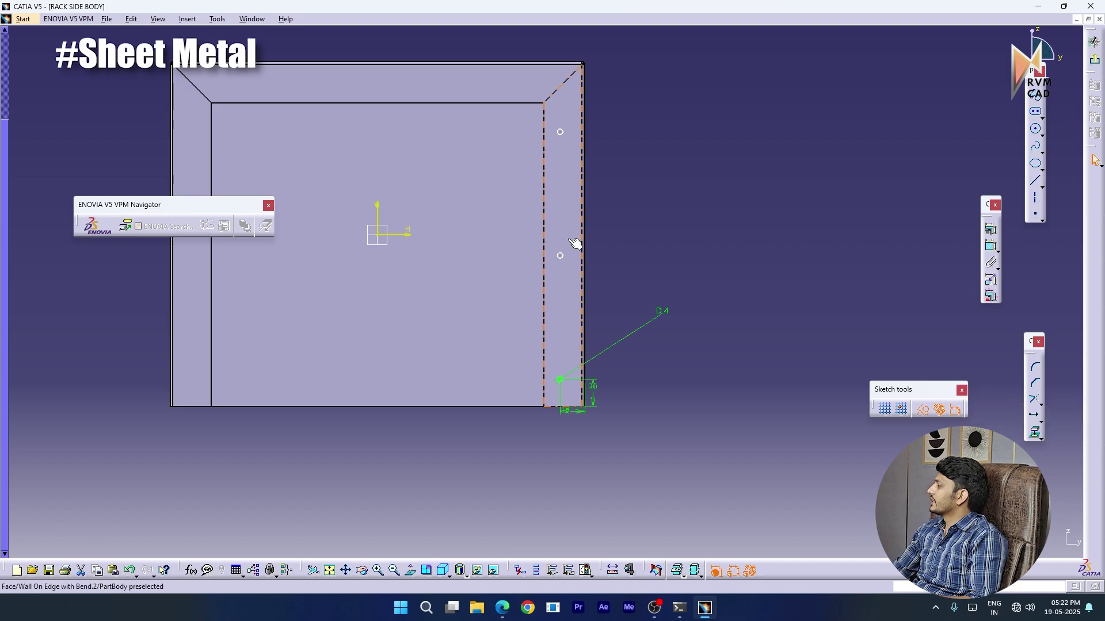
Draw a vertical axis from the sketch origin up past the part's upper edge
{"action": "middle_click", "coordinate": [757, 397]}
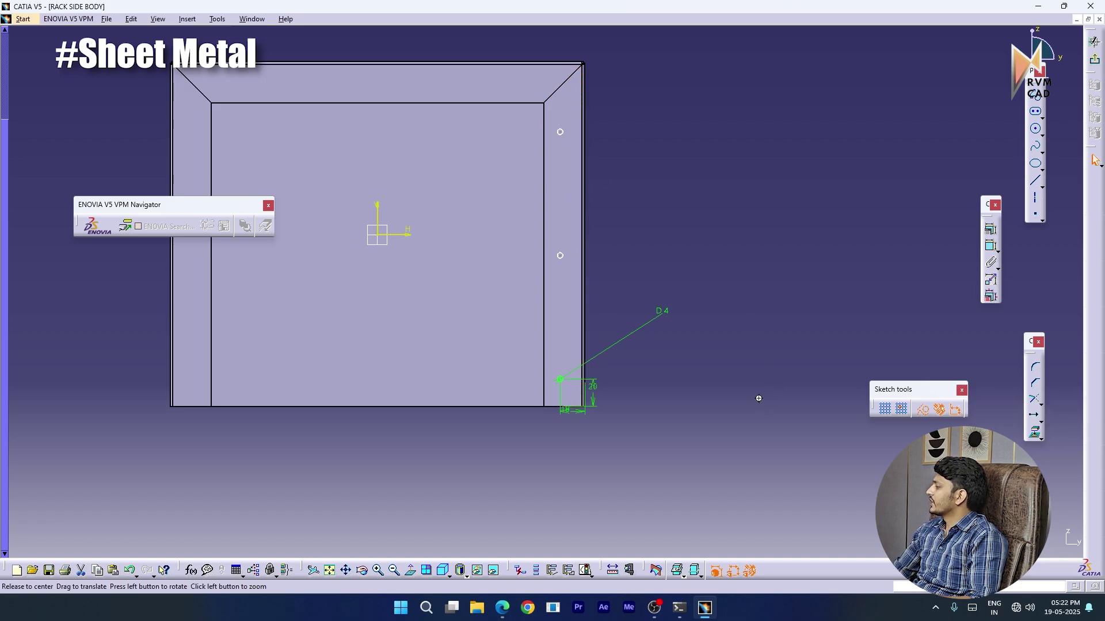
{"action": "left_click", "coordinate": [708, 380]}
{"action": "middle_click_drag", "start_coordinate": [442, 279], "coordinate": [730, 357]}
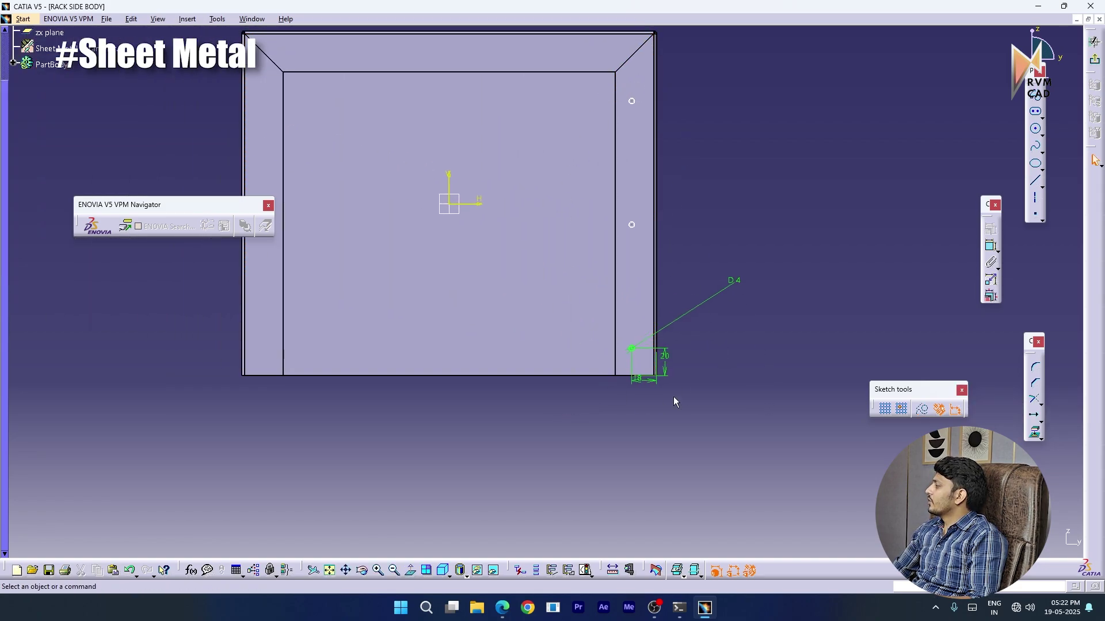
{"action": "mouse_move", "coordinate": [745, 199]}
{"action": "middle_mouse_down"}
{"action": "mouse_move", "coordinate": [746, 183]}
{"action": "mouse_move", "coordinate": [743, 264]}
{"action": "mouse_move", "coordinate": [772, 313]}
{"action": "middle_mouse_up"}
{"action": "left_click", "coordinate": [745, 199]}
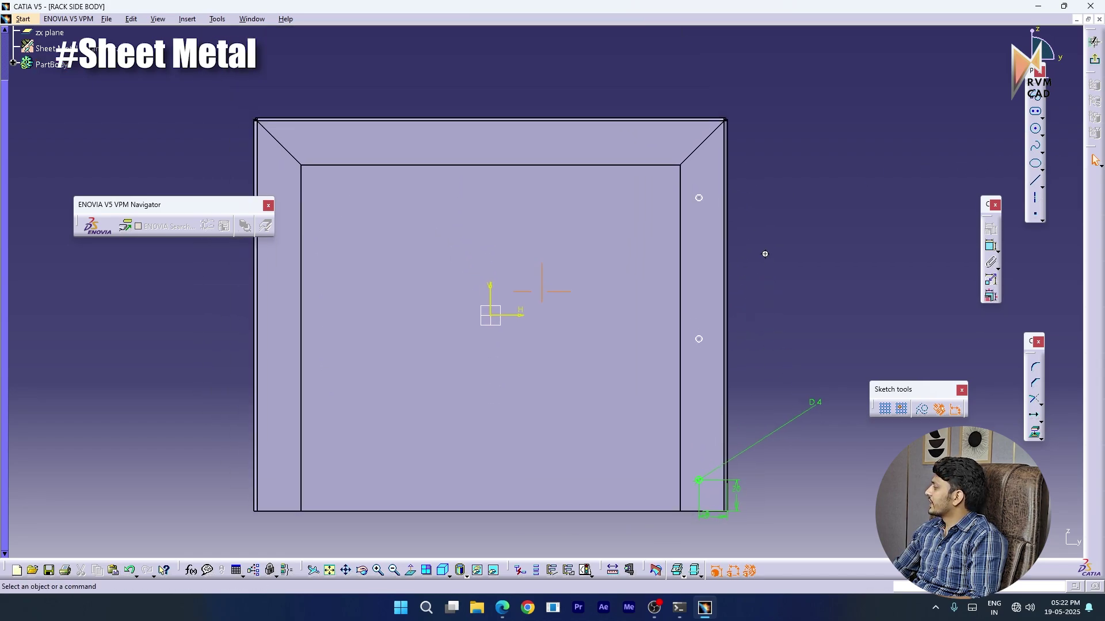
{"action": "left_click", "coordinate": [765, 257]}
{"action": "middle_click_drag", "start_coordinate": [765, 253], "coordinate": [766, 275]}
{"action": "left_click", "coordinate": [1035, 198]}
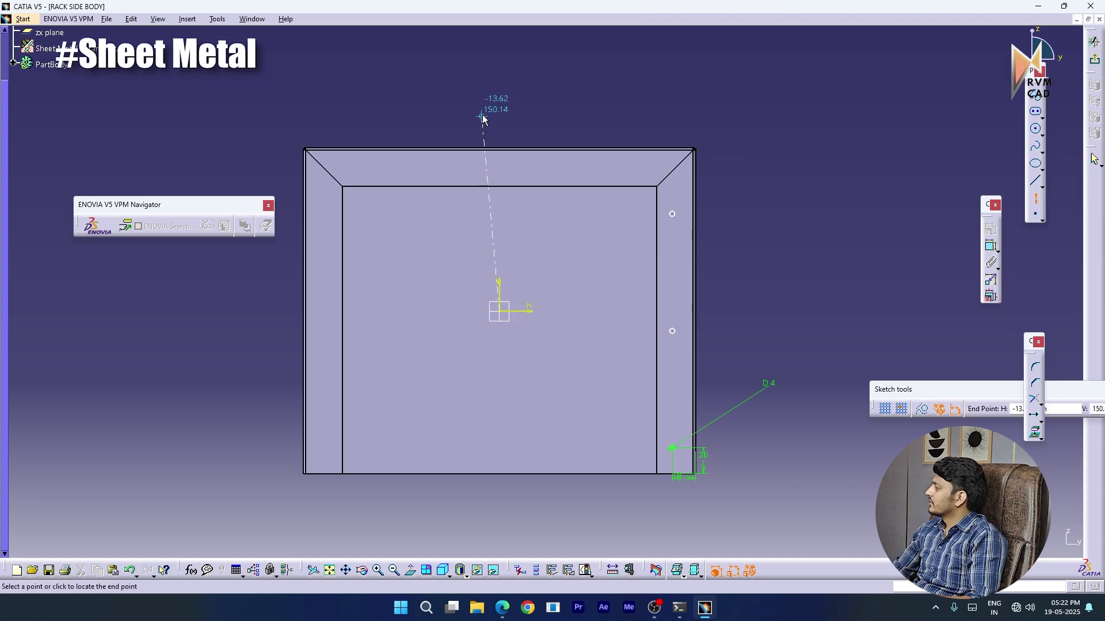
{"action": "left_click", "coordinate": [500, 106]}
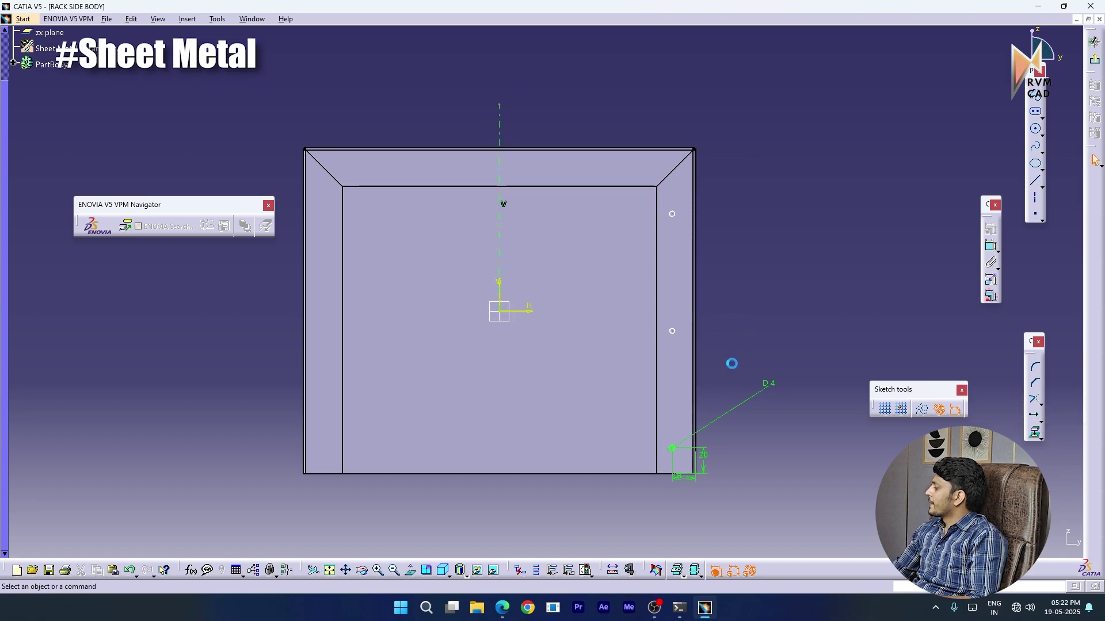
Mirror the three circles about the vertical axis onto the left side flange
{"action": "left_click_drag", "start_coordinate": [761, 493], "coordinate": [596, 126]}
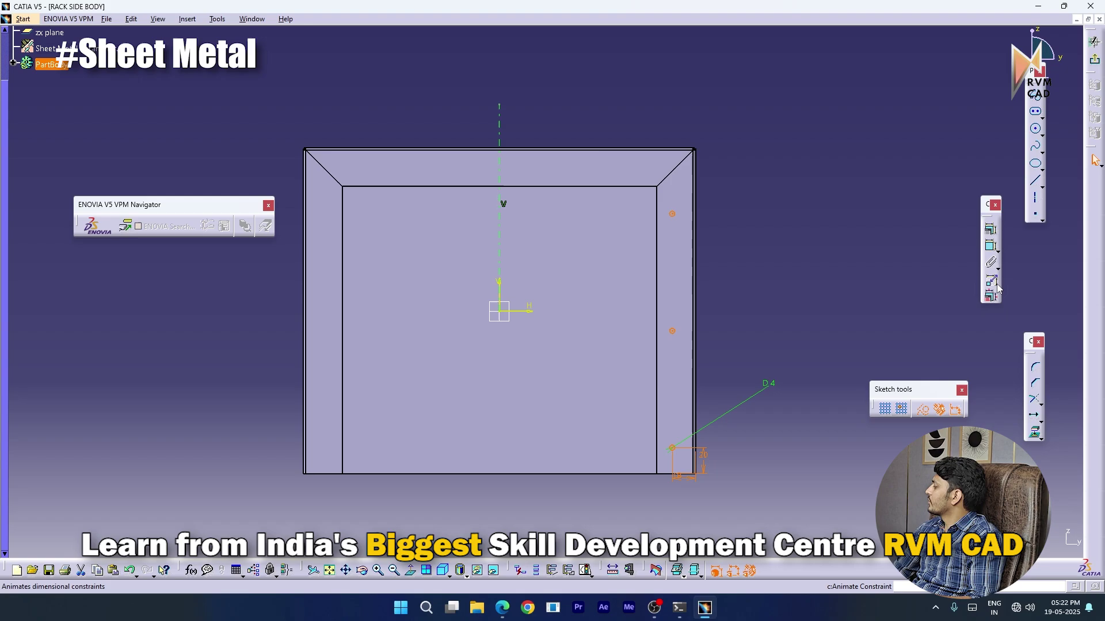
{"action": "left_click", "coordinate": [1041, 437]}
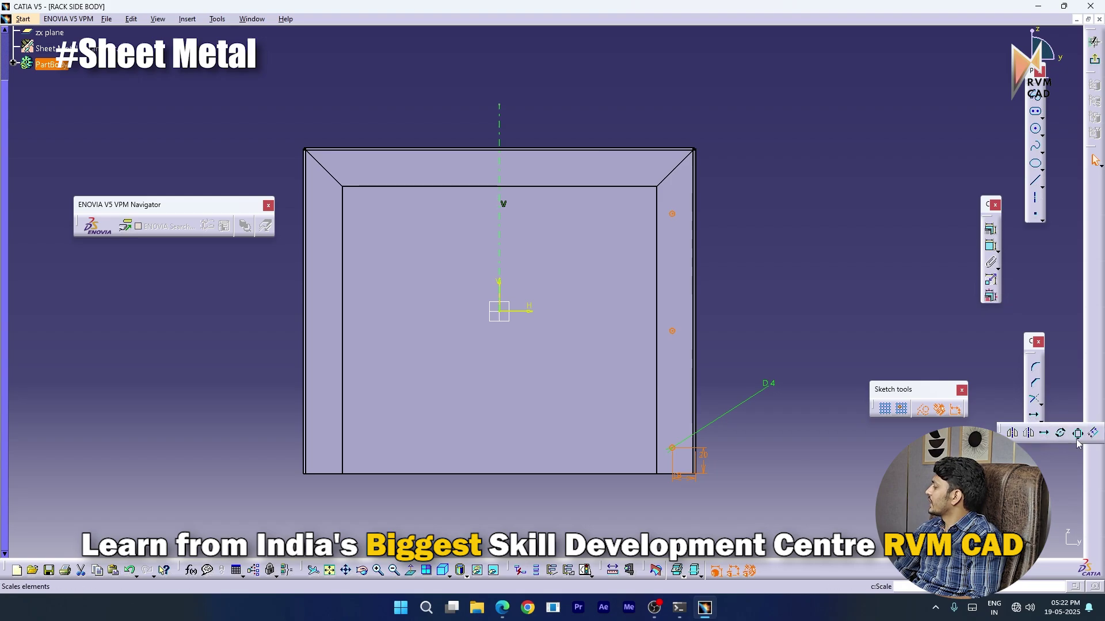
{"action": "left_click", "coordinate": [1012, 433]}
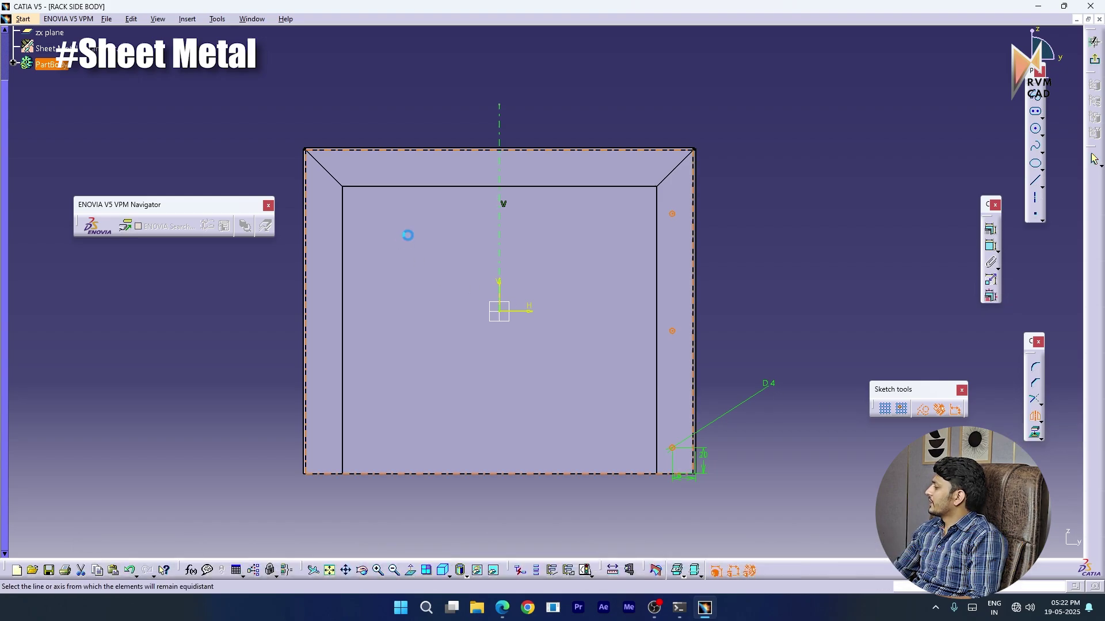
{"action": "left_click", "coordinate": [499, 245]}
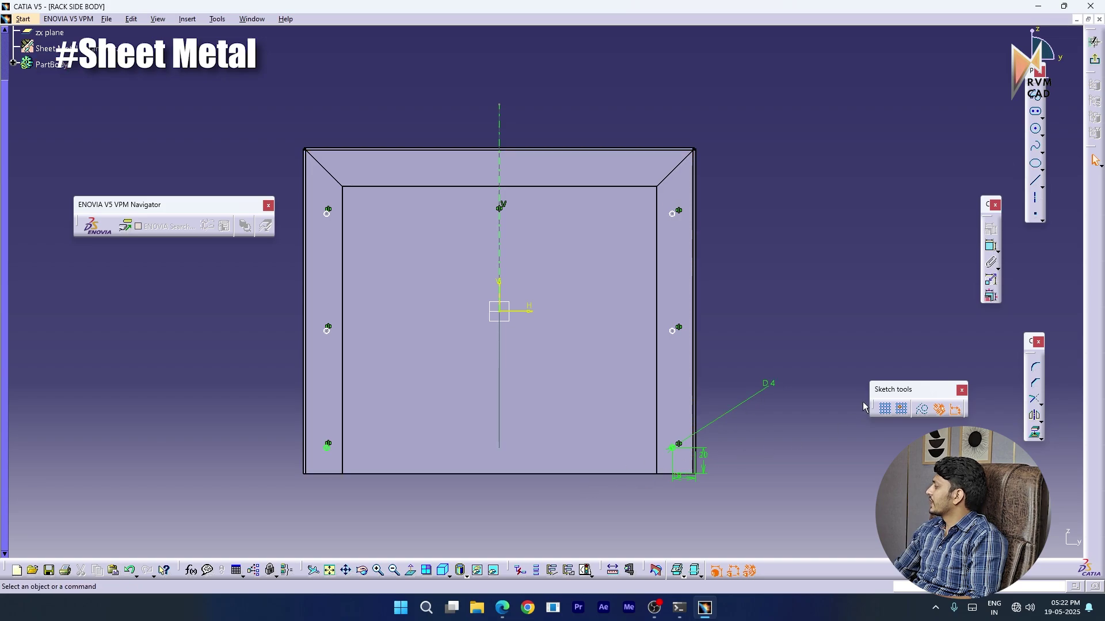
Exit the sketch and try to cut the six circles through the flanges with a Sheetmetal standard cutout
{"action": "left_click", "coordinate": [1095, 60]}
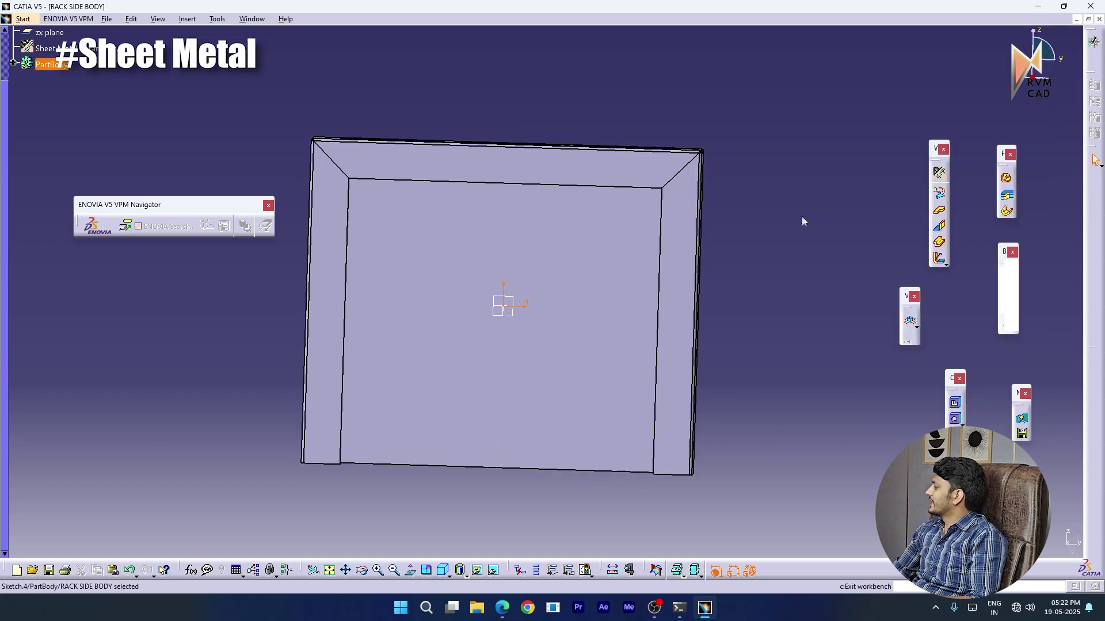
{"action": "mouse_move", "coordinate": [592, 399]}
{"action": "middle_mouse_down"}
{"action": "mouse_move", "coordinate": [587, 374]}
{"action": "mouse_move", "coordinate": [645, 246]}
{"action": "mouse_move", "coordinate": [745, 229]}
{"action": "middle_mouse_up"}
{"action": "middle_click_drag", "start_coordinate": [543, 291], "coordinate": [666, 416]}
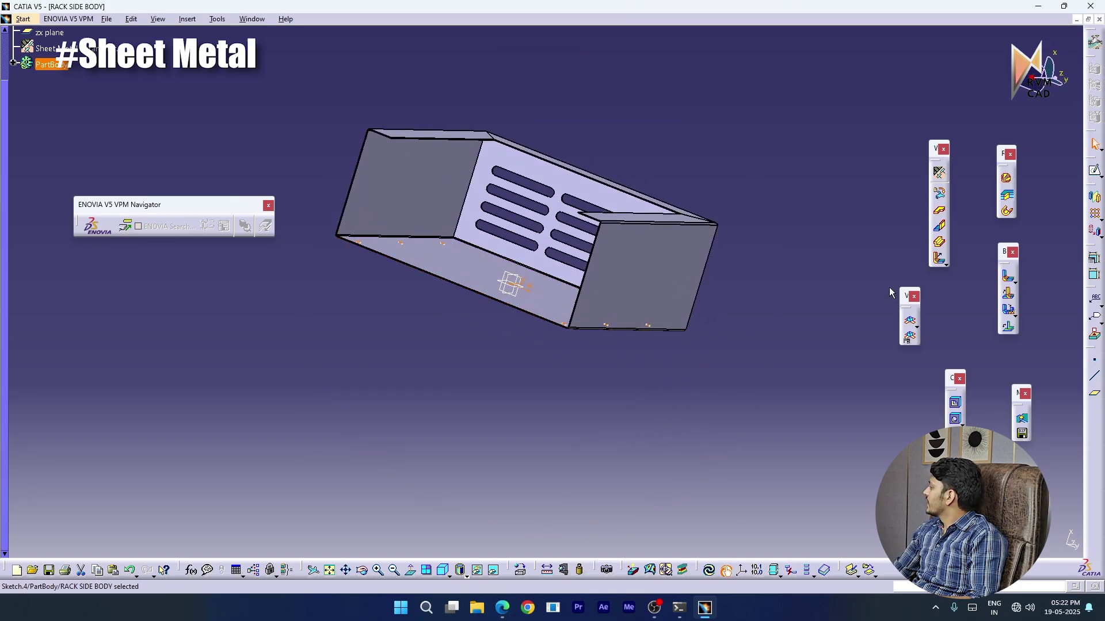
{"action": "left_click", "coordinate": [956, 404]}
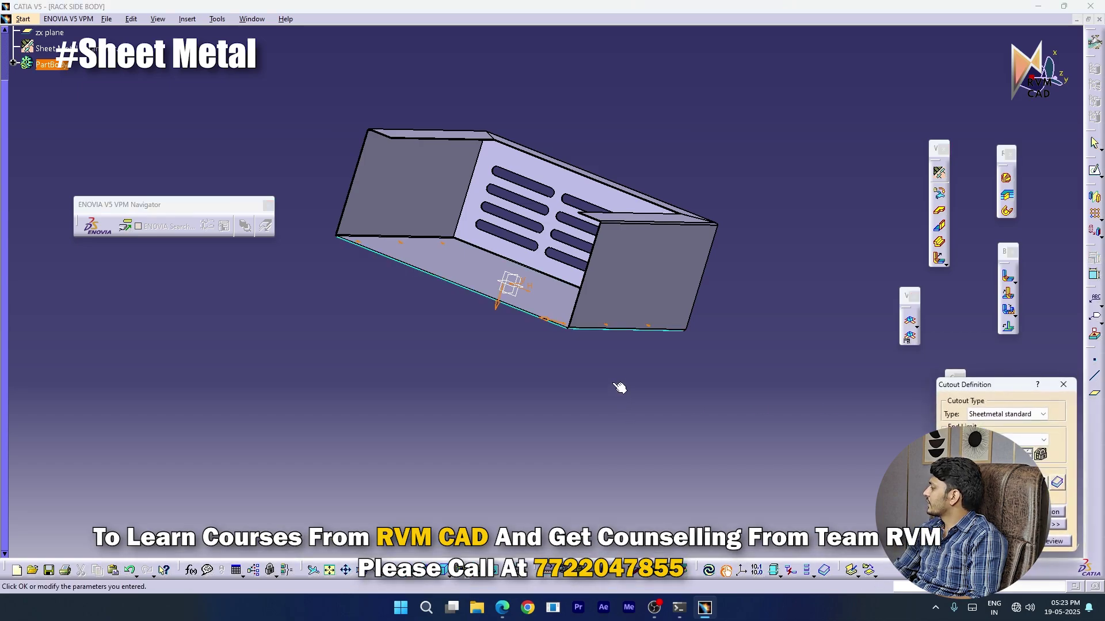
{"action": "middle_click_drag", "start_coordinate": [547, 326], "coordinate": [758, 279]}
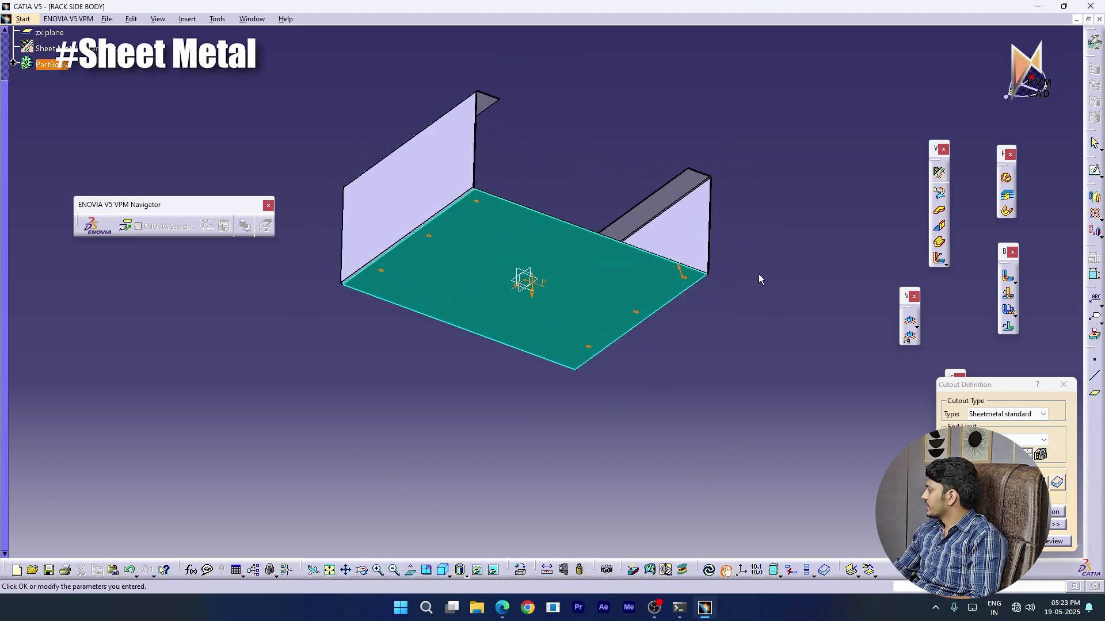
{"action": "left_click", "coordinate": [680, 274]}
{"action": "middle_click_drag", "start_coordinate": [683, 311], "coordinate": [495, 405]}
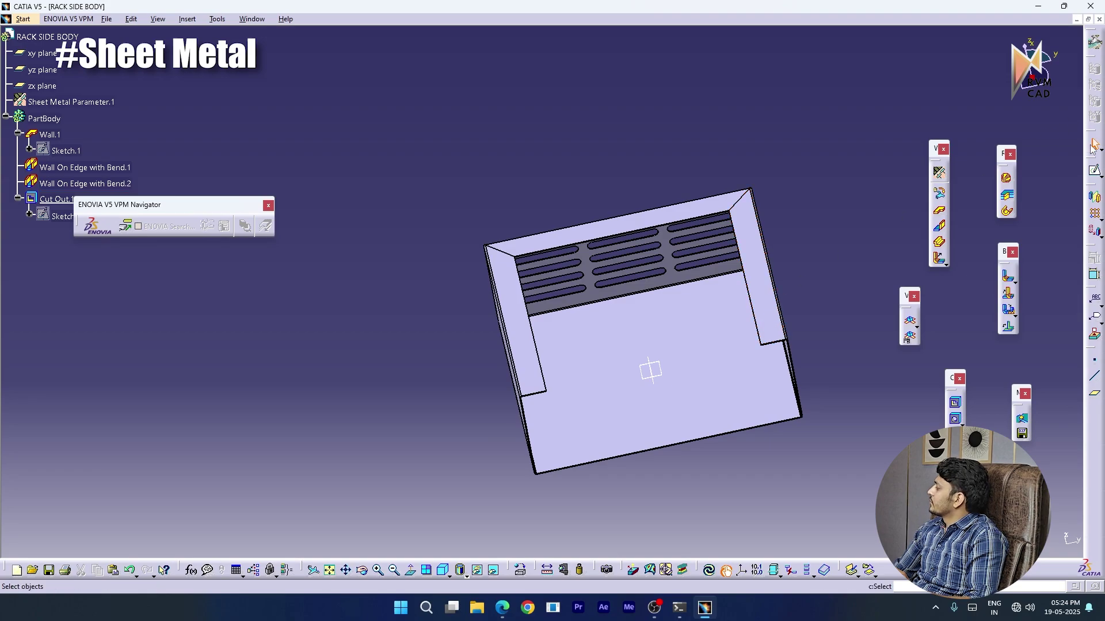
Start a sketch on the right side flange's face and draw a circle about 11.6 mm in diameter near the open end
{"action": "double_click", "coordinate": [767, 304]}
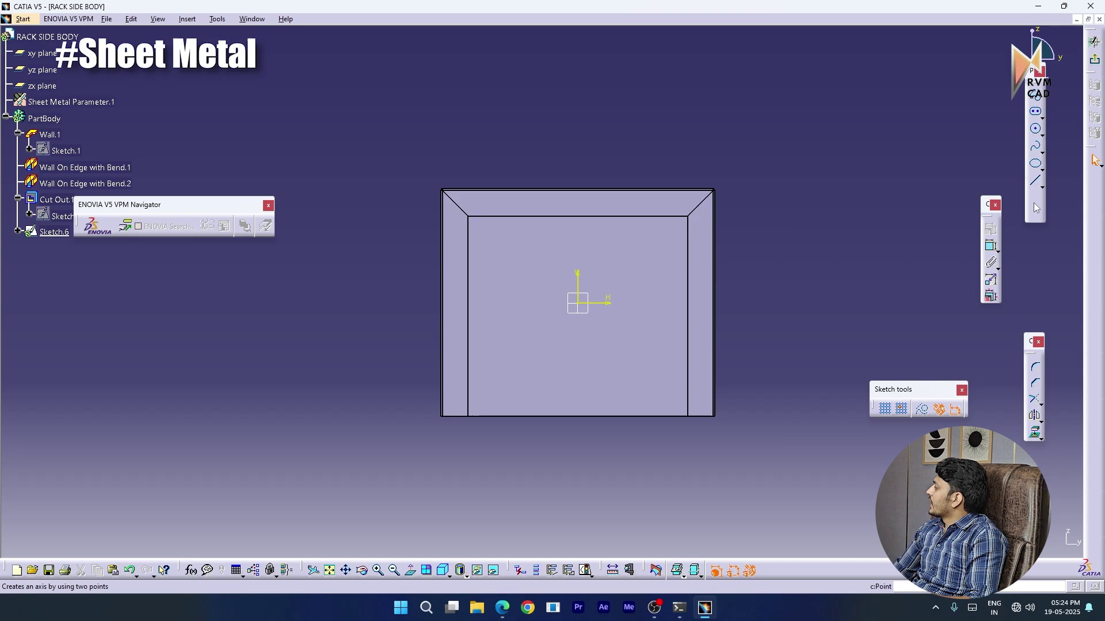
{"action": "left_click", "coordinate": [1038, 133]}
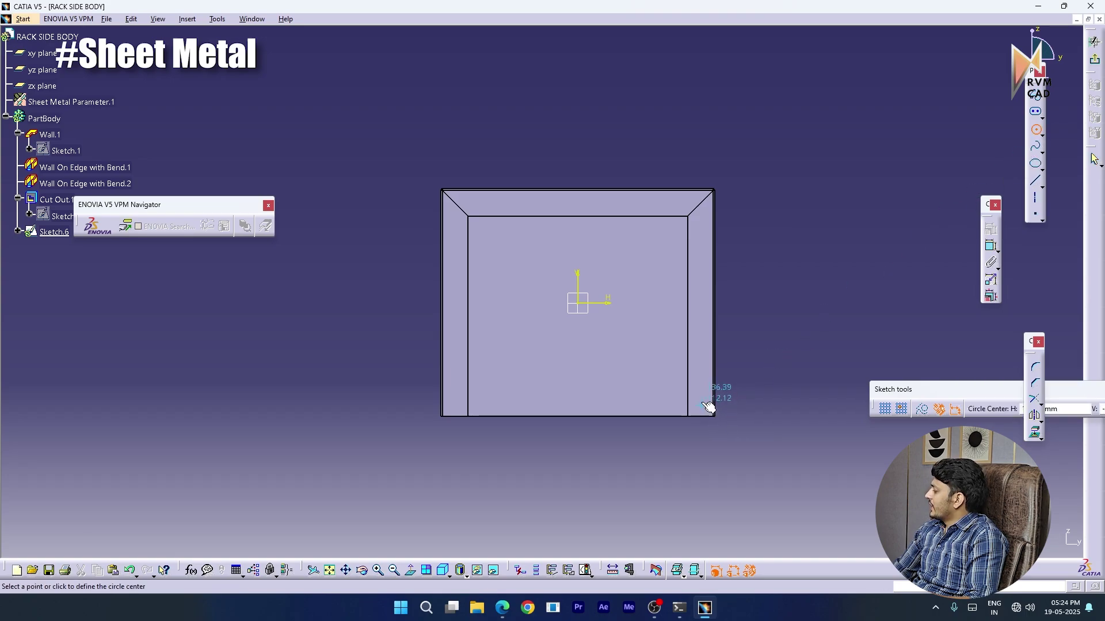
{"action": "mouse_move", "coordinate": [705, 410]}
{"action": "middle_mouse_down", "text": "ctrl"}
{"action": "mouse_move", "coordinate": [700, 392]}
{"action": "mouse_move", "coordinate": [747, 417]}
{"action": "mouse_move", "coordinate": [622, 417]}
{"action": "middle_mouse_up", "text": "ctrl"}
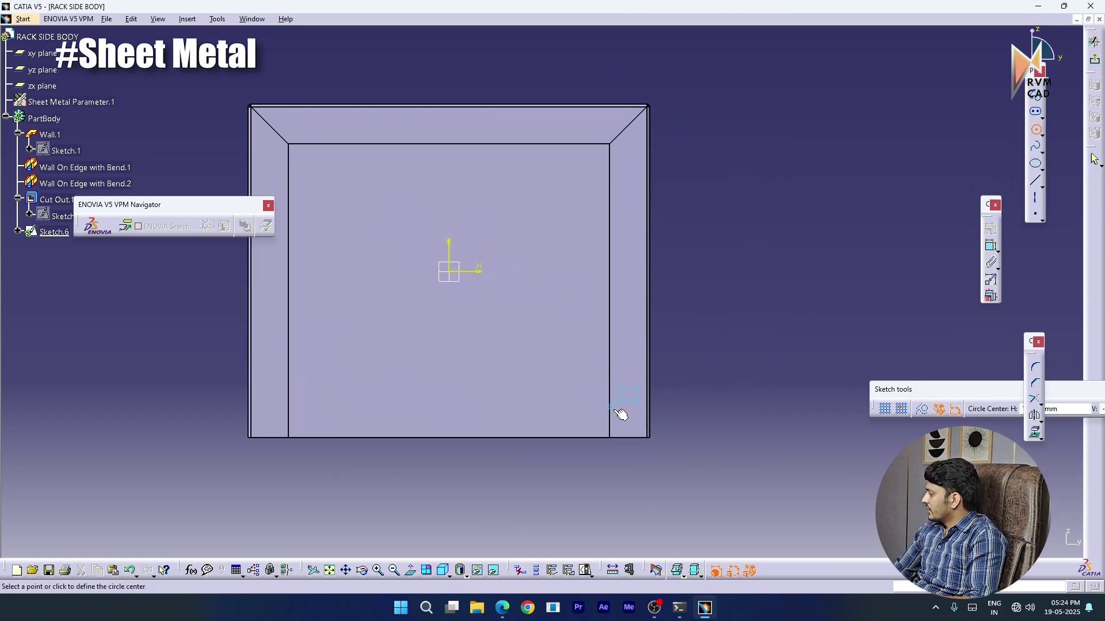
{"action": "left_click", "coordinate": [628, 418]}
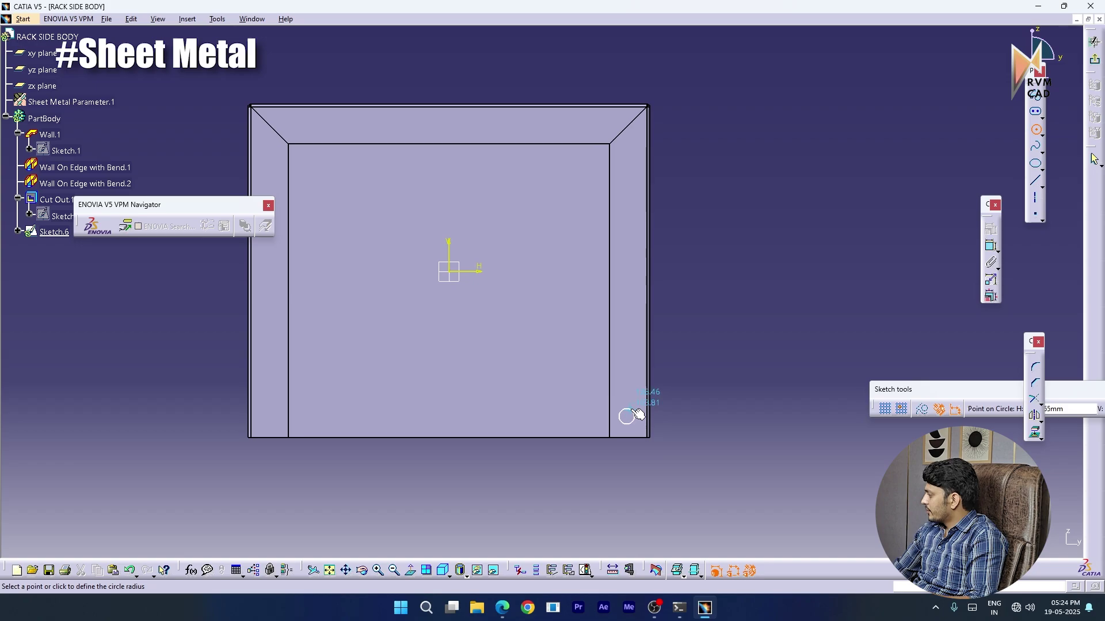
{"action": "left_click", "coordinate": [634, 414]}
Dimension the circle on the right side flange and set its diameter to 4 mm
{"action": "left_click", "coordinate": [990, 229]}
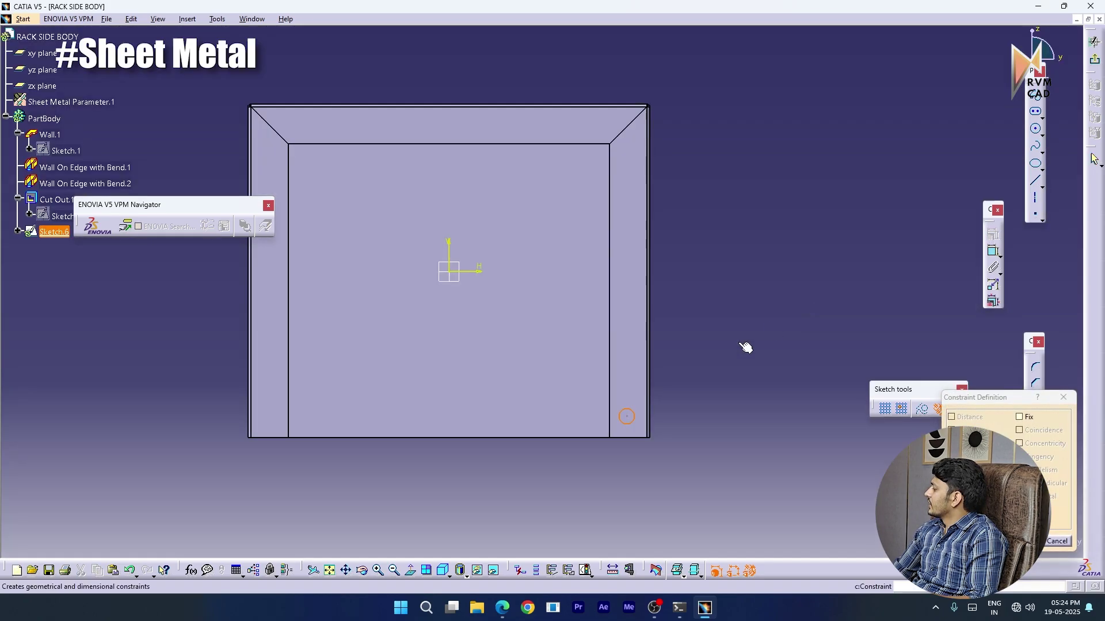
{"action": "left_click", "coordinate": [1064, 398]}
{"action": "left_click", "coordinate": [994, 251]}
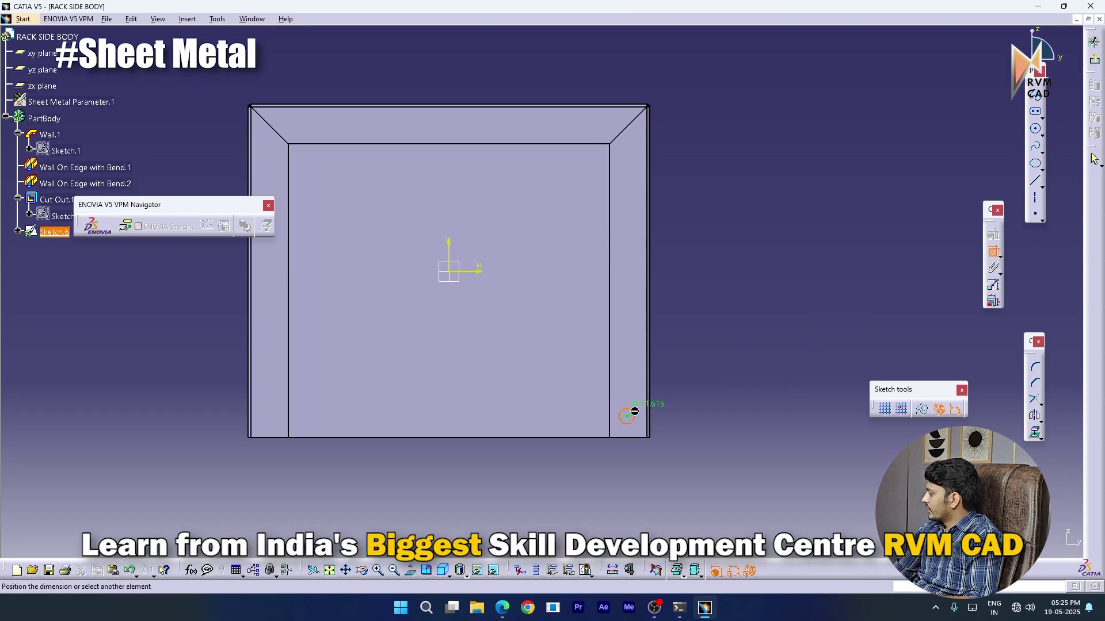
{"action": "left_click", "coordinate": [671, 375]}
{"action": "double_click", "coordinate": [674, 378]}
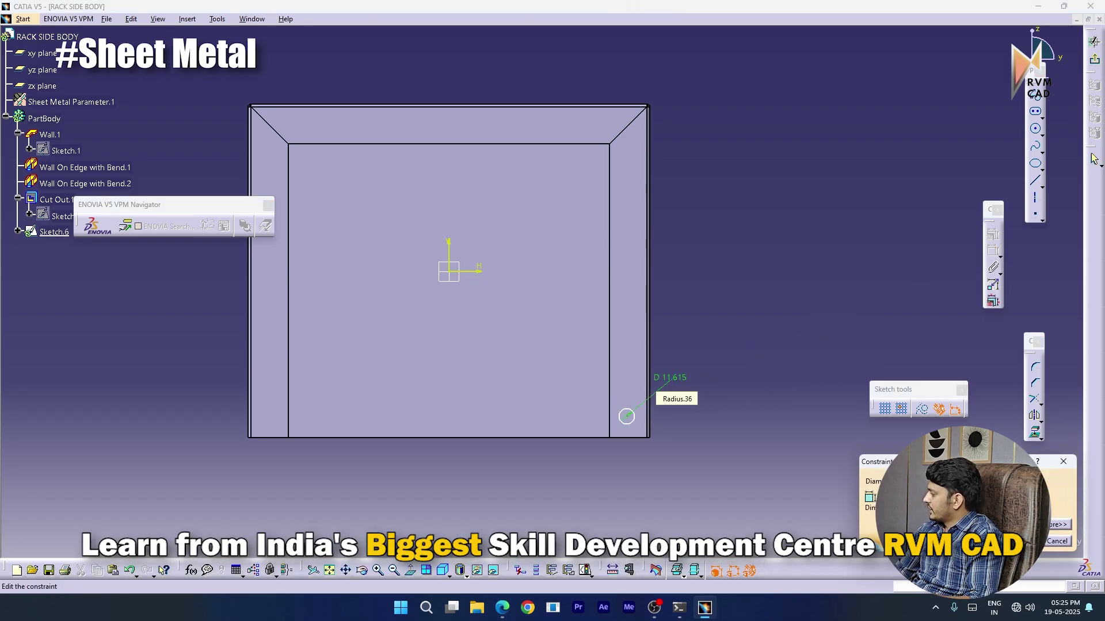
{"action": "type", "text": "4"}
{"action": "key", "text": "Return"}
Dimension the circle's centre from the right flange's open end edge and set the distance to 20 mm
{"action": "middle_click_drag", "start_coordinate": [669, 452], "coordinate": [670, 429]}
{"action": "middle_click_drag", "start_coordinate": [690, 479], "coordinate": [621, 384]}
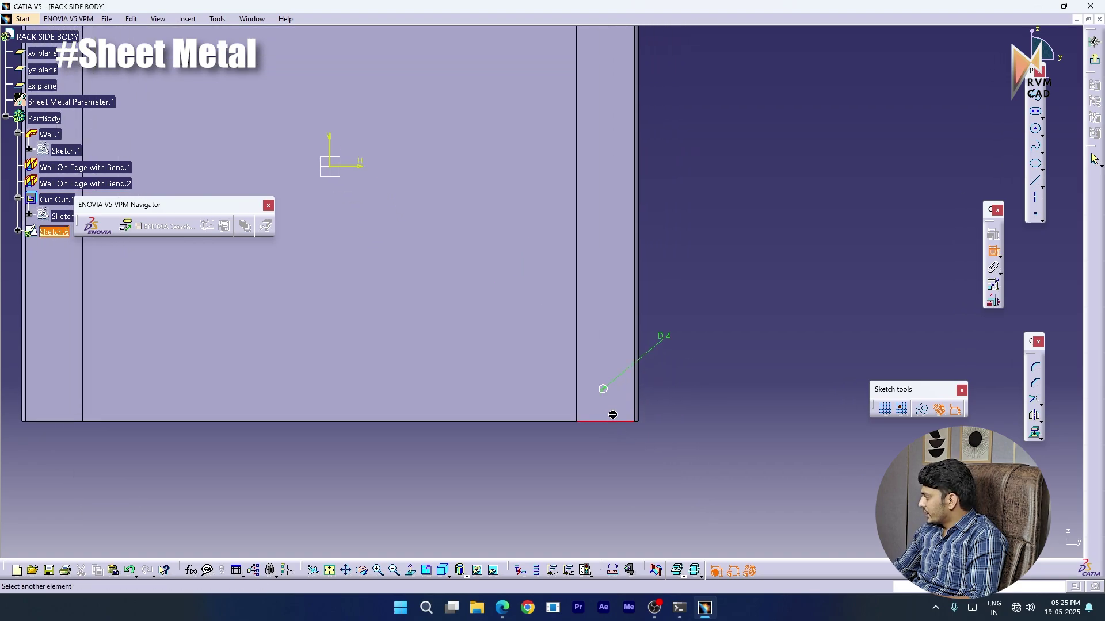
{"action": "left_click", "coordinate": [604, 389]}
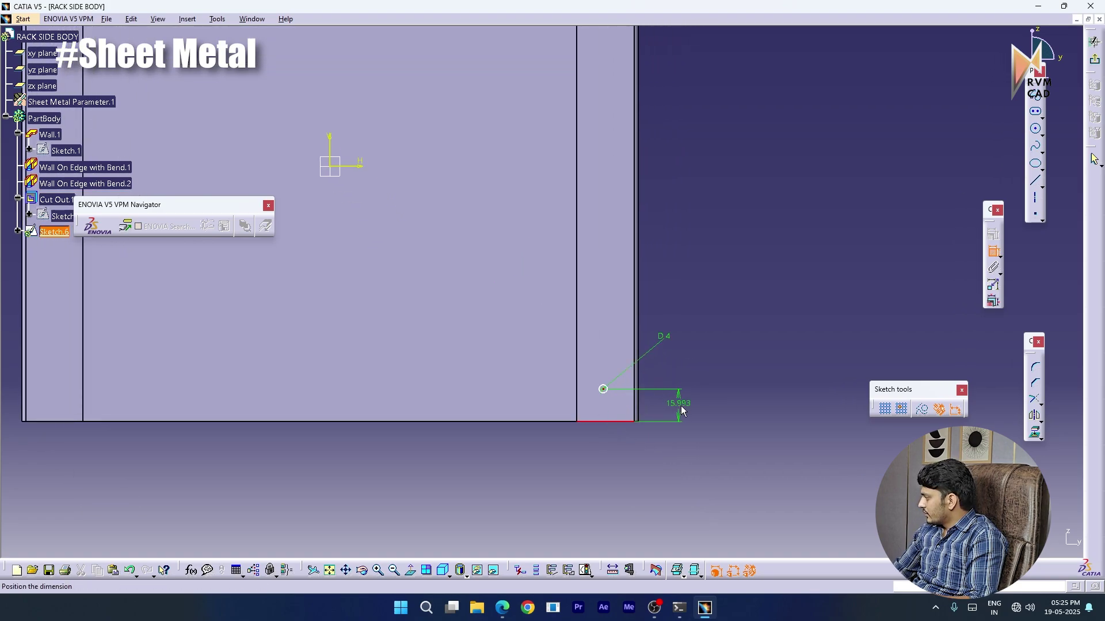
{"action": "double_click", "coordinate": [682, 409]}
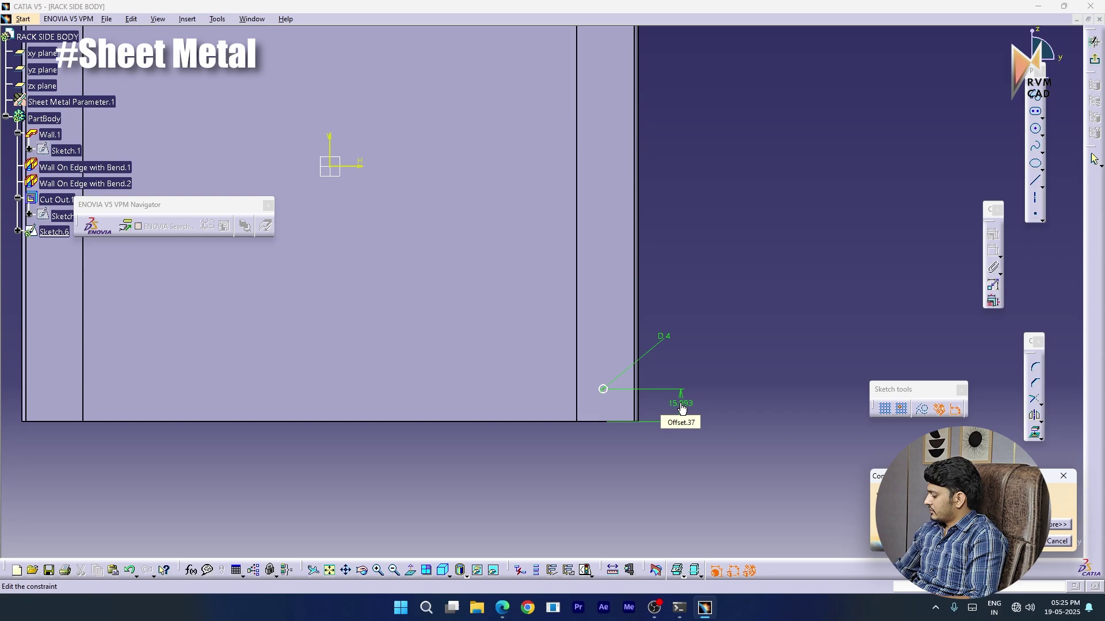
{"action": "type", "text": "20"}
{"action": "key", "text": "Return"}
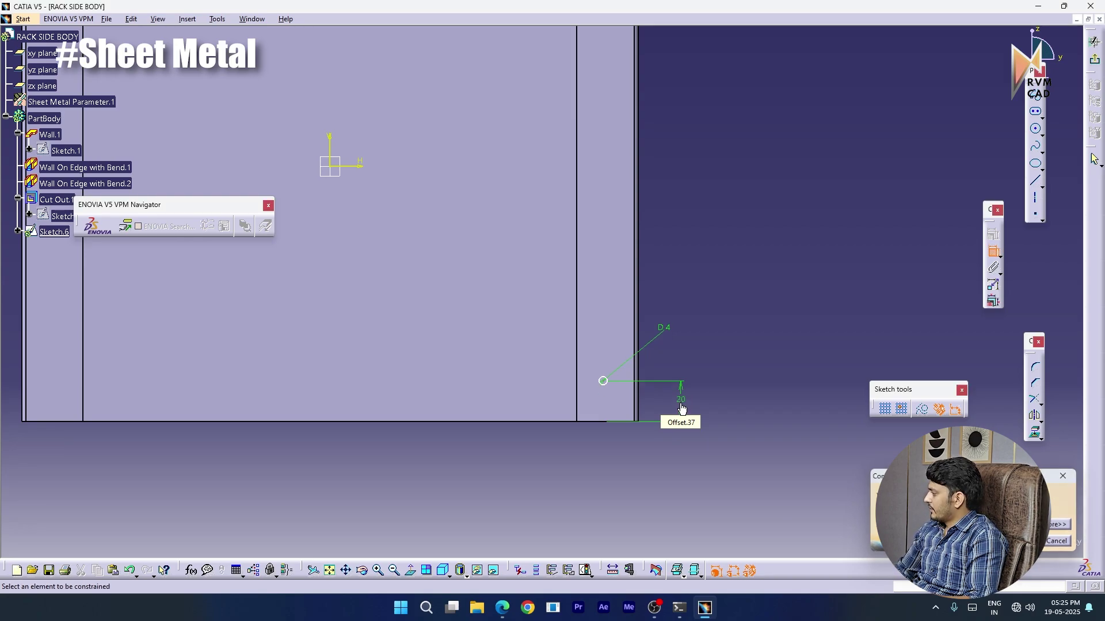
Dimension the circle's centre from the right flange's outer side edge and set the distance to 18 mm
{"action": "mouse_move", "coordinate": [679, 486]}
{"action": "middle_mouse_down"}
{"action": "mouse_move", "coordinate": [676, 435]}
{"action": "mouse_move", "coordinate": [656, 459]}
{"action": "middle_mouse_up"}
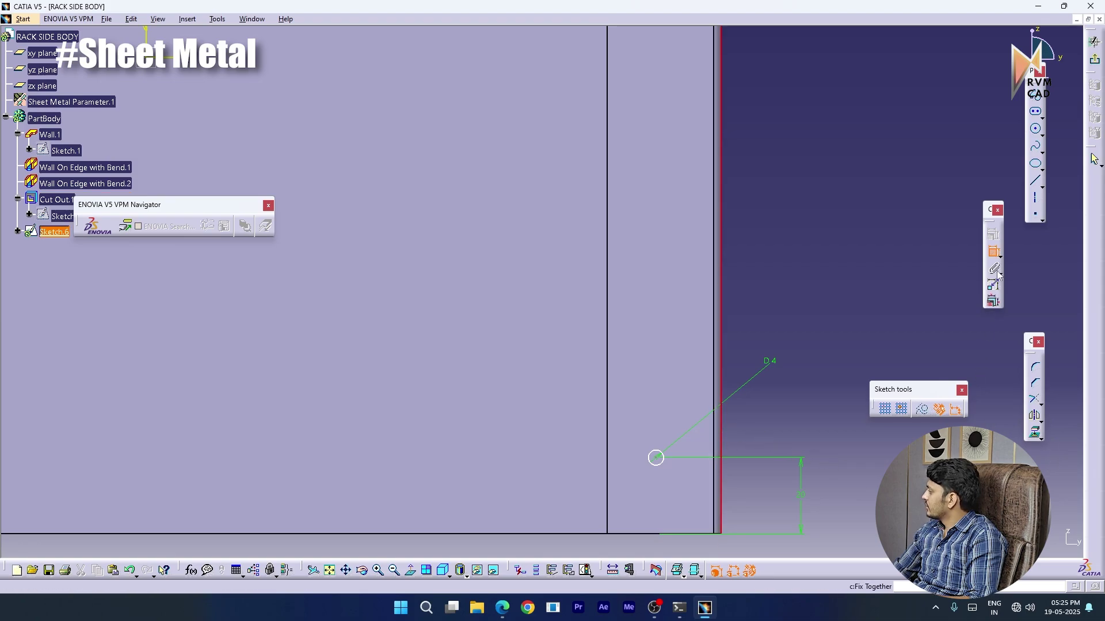
{"action": "left_click", "coordinate": [661, 460]}
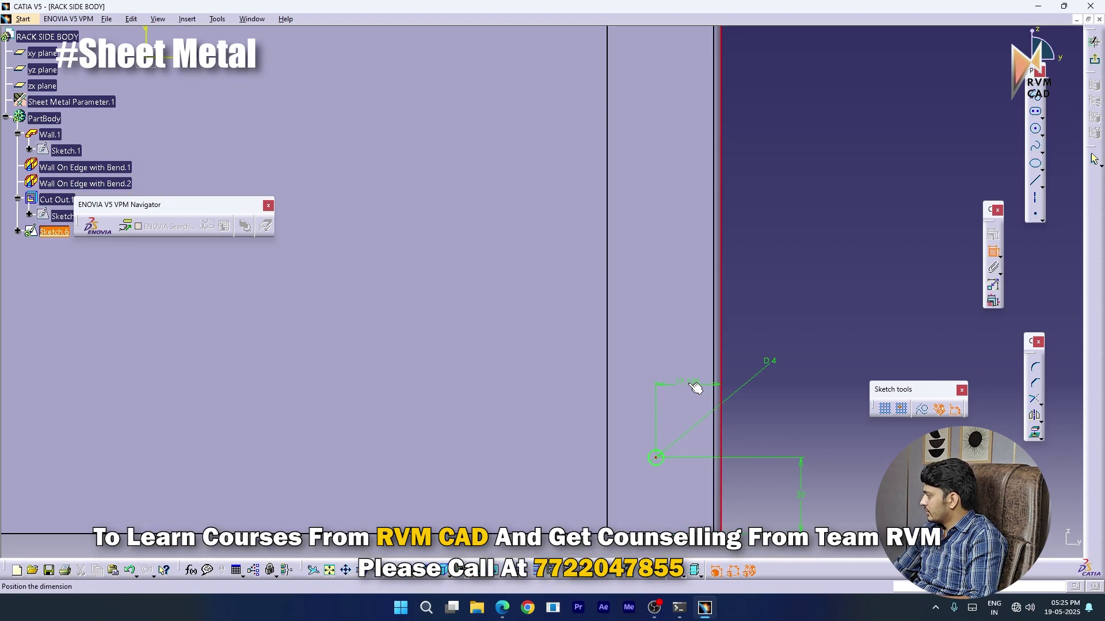
{"action": "left_click", "coordinate": [693, 384]}
{"action": "double_click", "coordinate": [690, 385]}
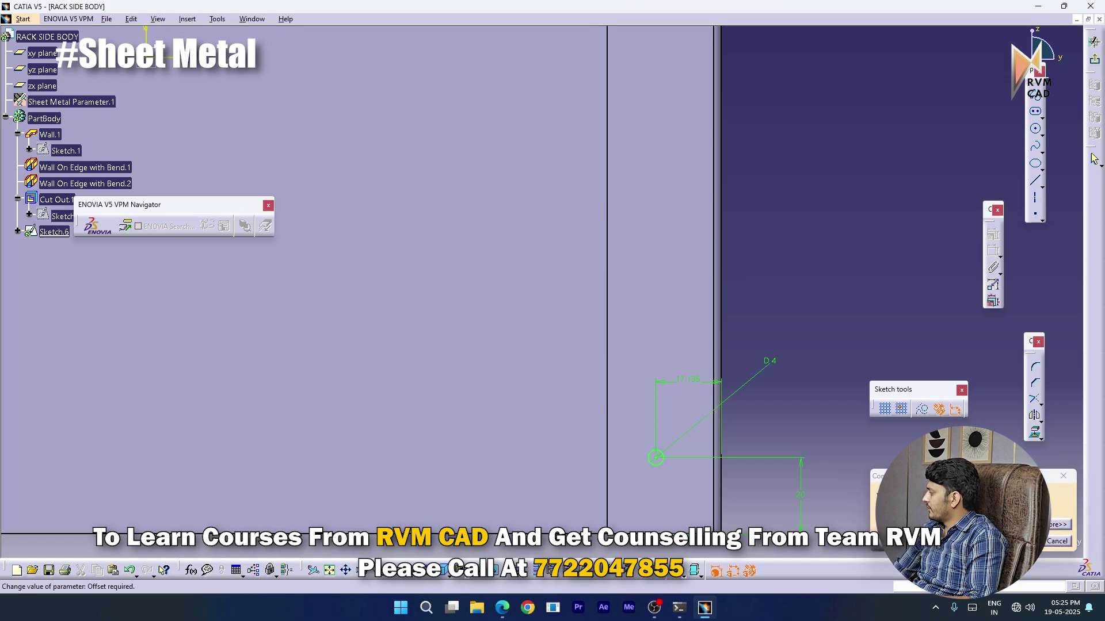
{"action": "type", "text": "18"}
{"action": "key", "text": "Return"}
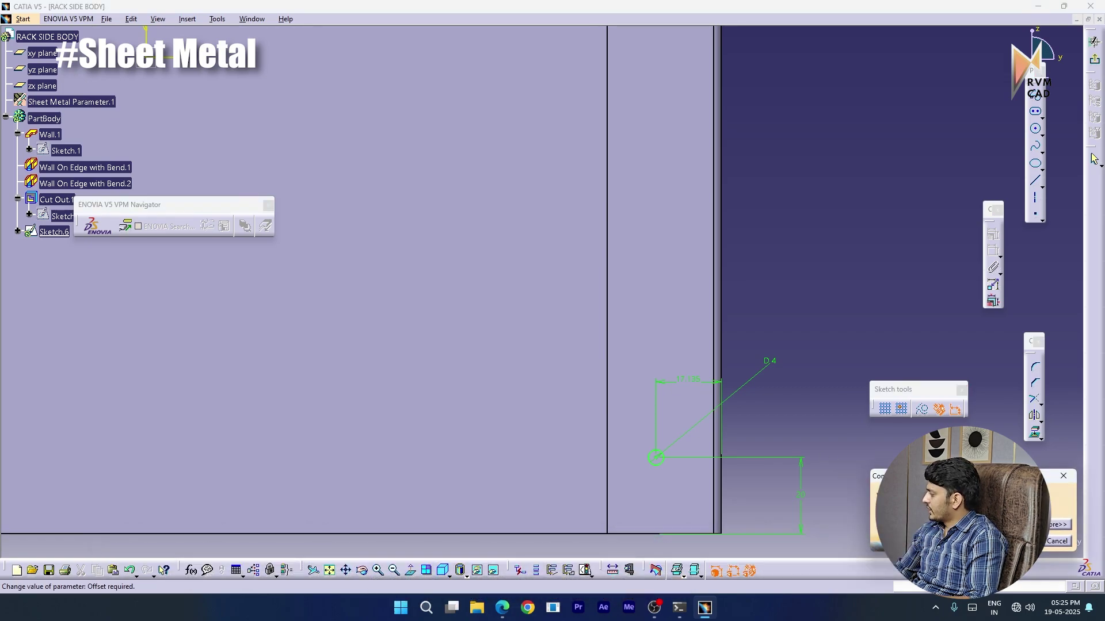
{"action": "middle_click_drag", "start_coordinate": [820, 379], "coordinate": [722, 480]}
{"action": "middle_click_drag", "start_coordinate": [550, 348], "coordinate": [621, 407]}
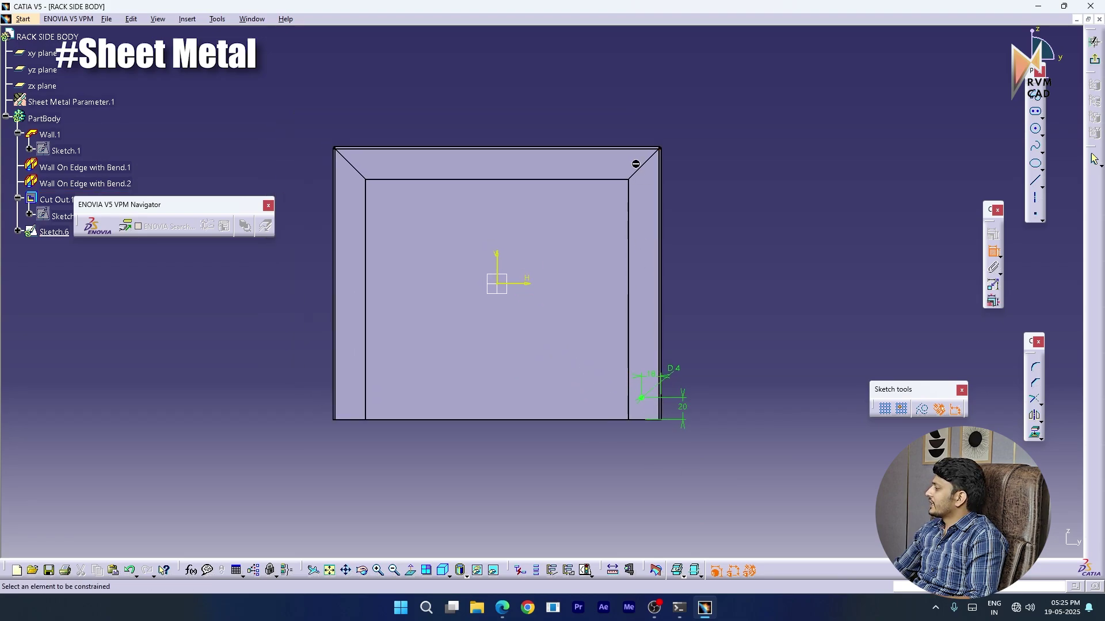
{"action": "key", "text": "Escape"}
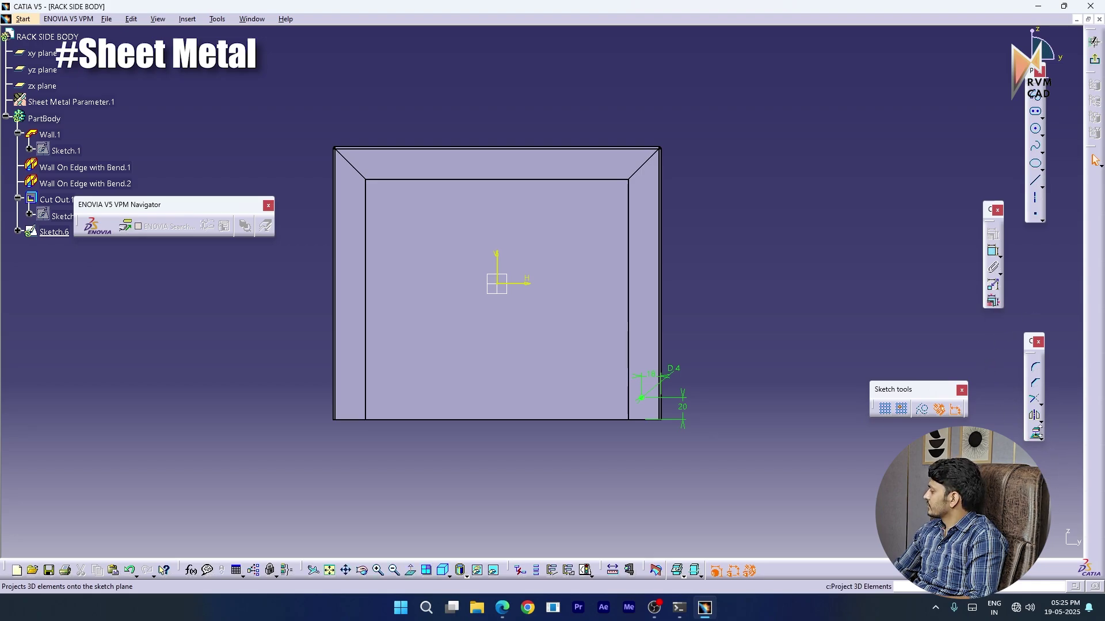
Translate the 4 mm circle vertically up the right flange in duplicate mode, creating two evenly spaced instances
{"action": "left_click", "coordinate": [1042, 424]}
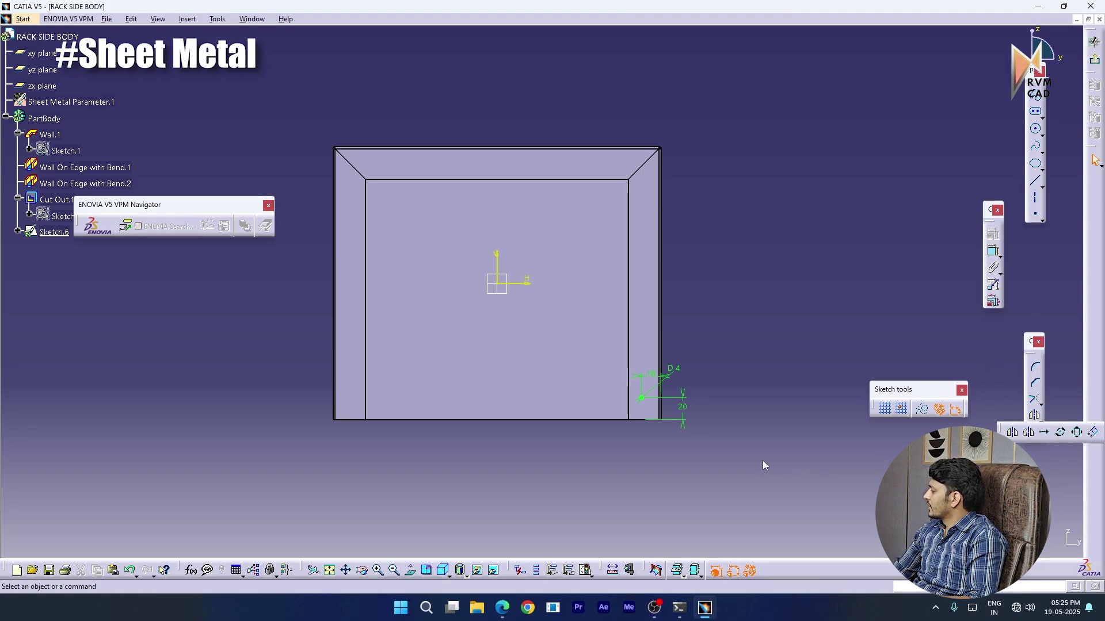
{"action": "left_click_drag", "start_coordinate": [752, 466], "coordinate": [573, 351]}
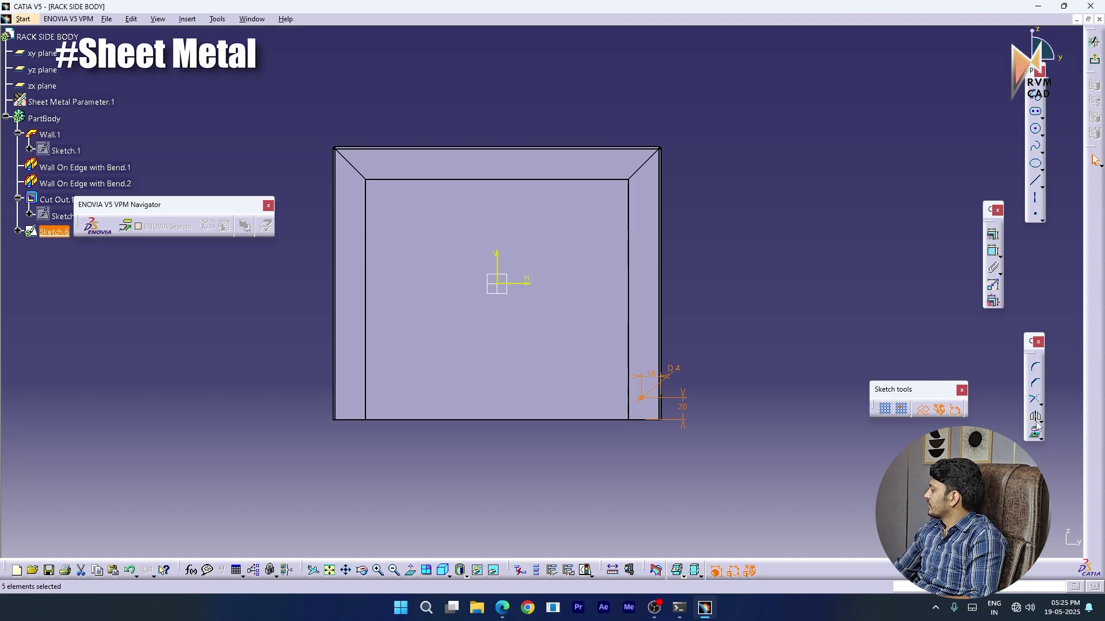
{"action": "left_click", "coordinate": [1041, 437]}
{"action": "left_click", "coordinate": [1046, 435]}
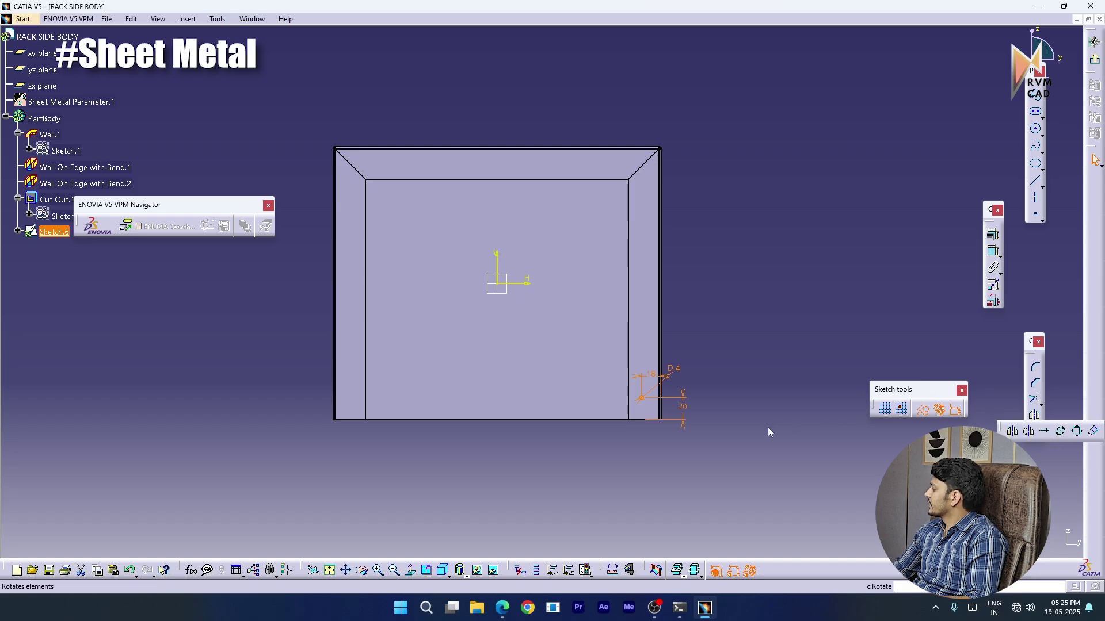
{"action": "mouse_move", "coordinate": [637, 459]}
{"action": "middle_mouse_down"}
{"action": "mouse_move", "coordinate": [672, 408]}
{"action": "mouse_move", "coordinate": [577, 377]}
{"action": "middle_mouse_up"}
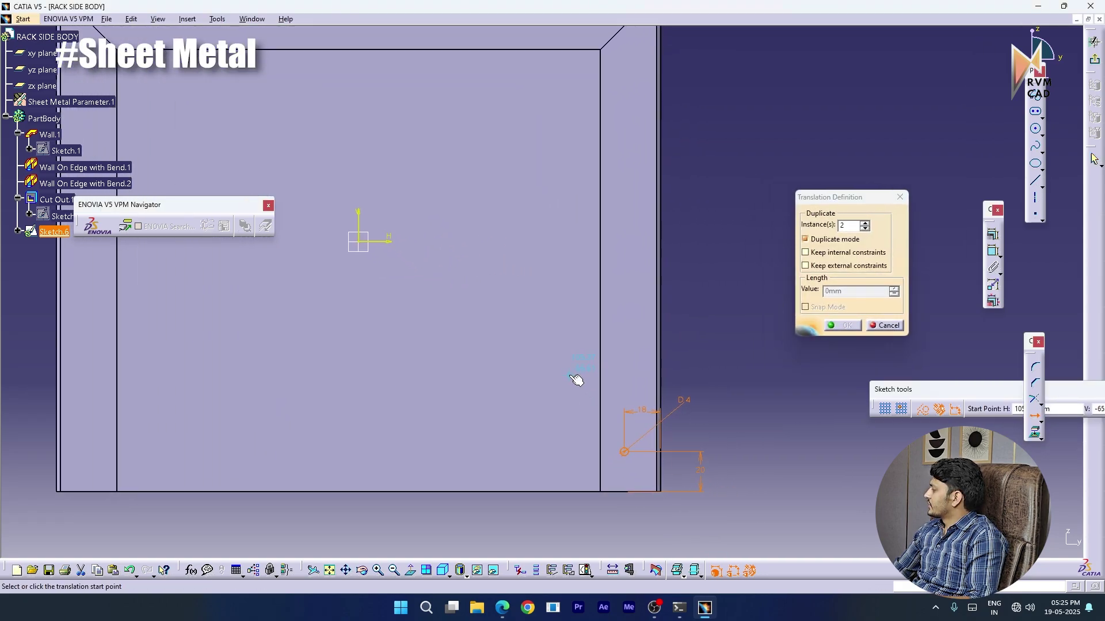
{"action": "left_click", "coordinate": [625, 452]}
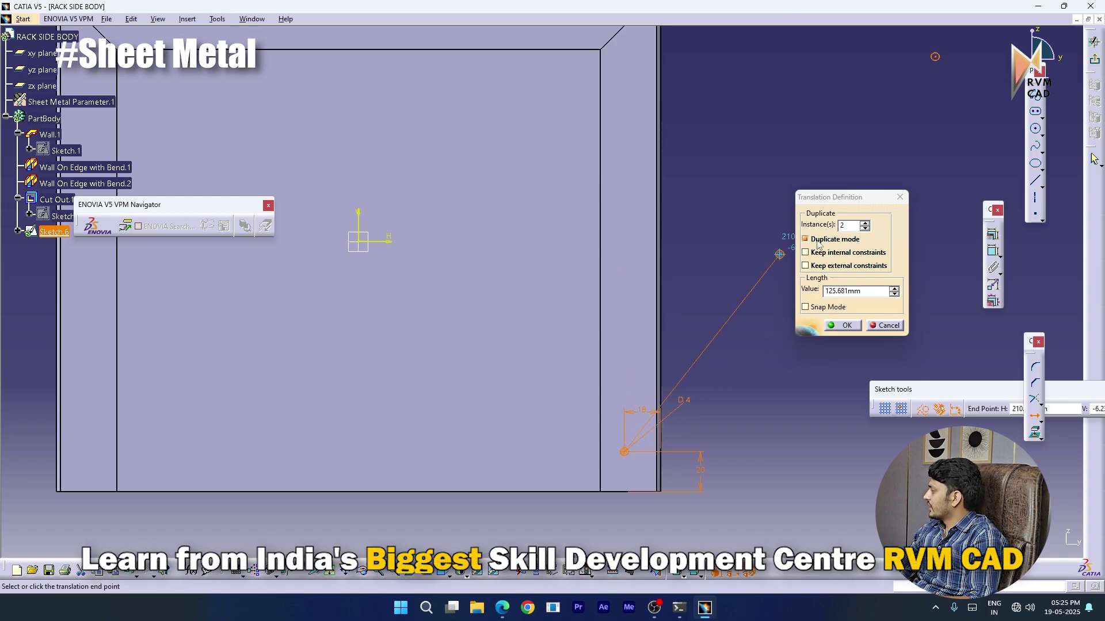
{"action": "double_click", "coordinate": [847, 226]}
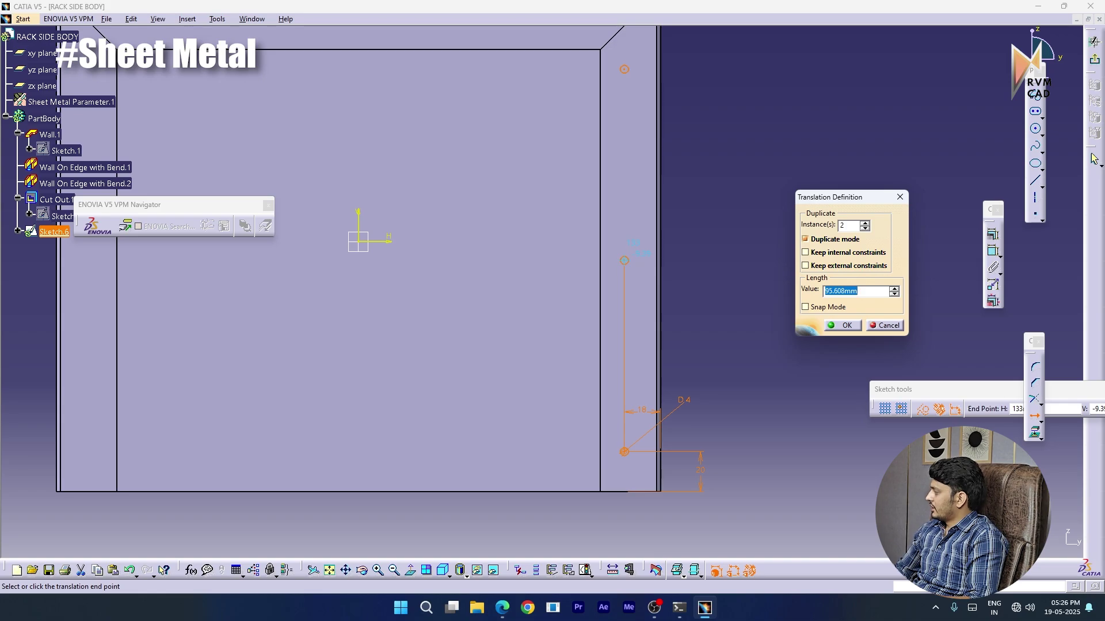
{"action": "key", "text": "Return"}
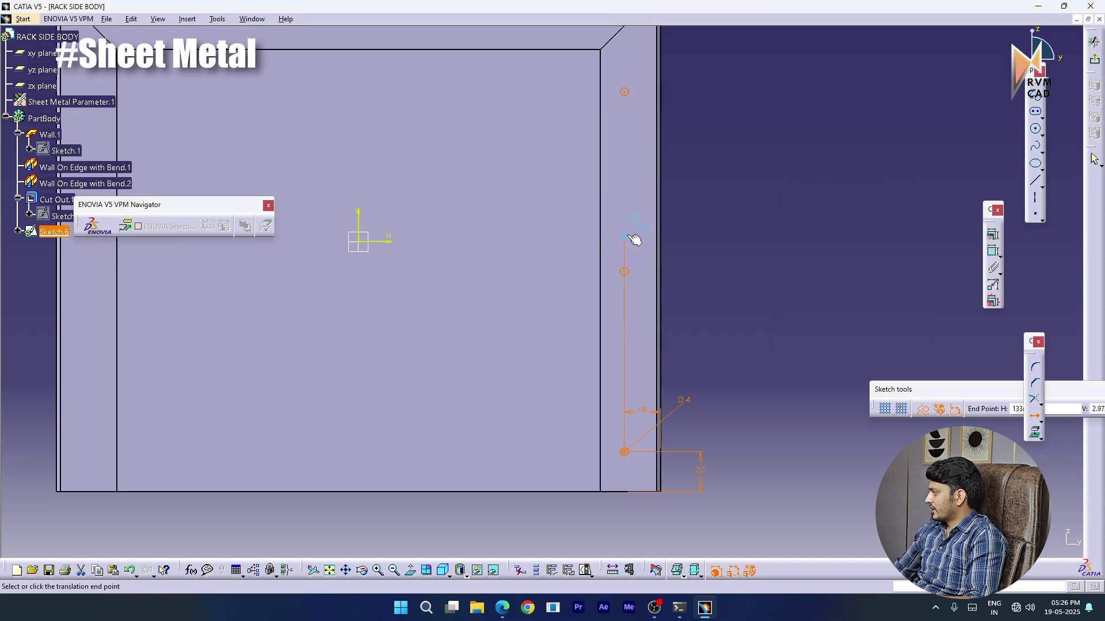
{"action": "left_click", "coordinate": [633, 237]}
{"action": "middle_click_drag", "start_coordinate": [715, 290], "coordinate": [697, 358]}
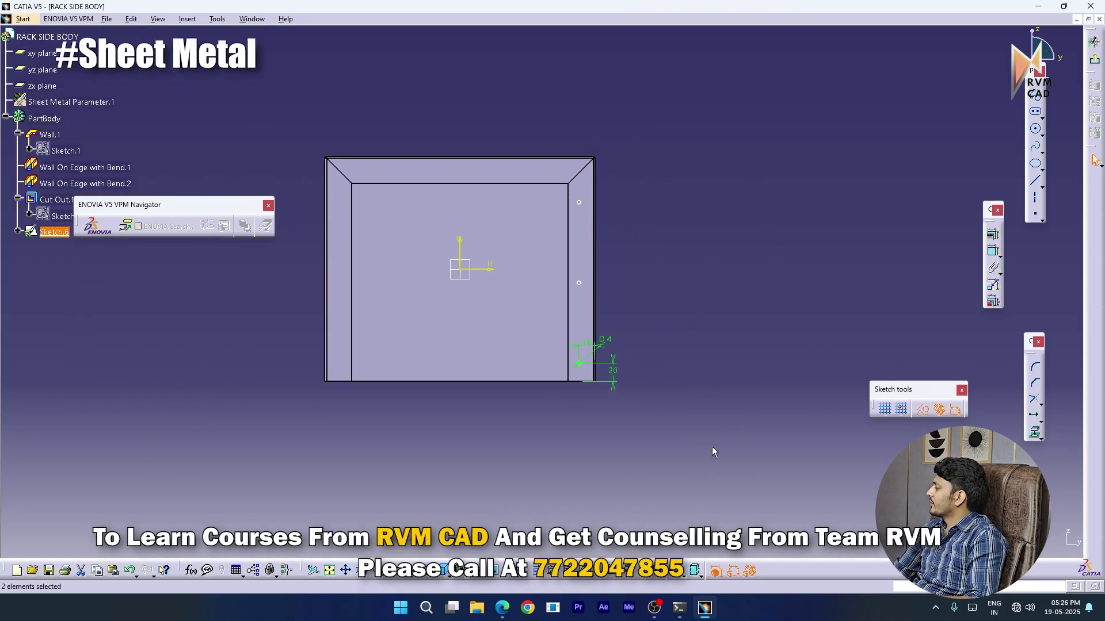
{"action": "left_click_drag", "start_coordinate": [712, 452], "coordinate": [521, 102]}
{"action": "left_click", "coordinate": [1042, 422]}
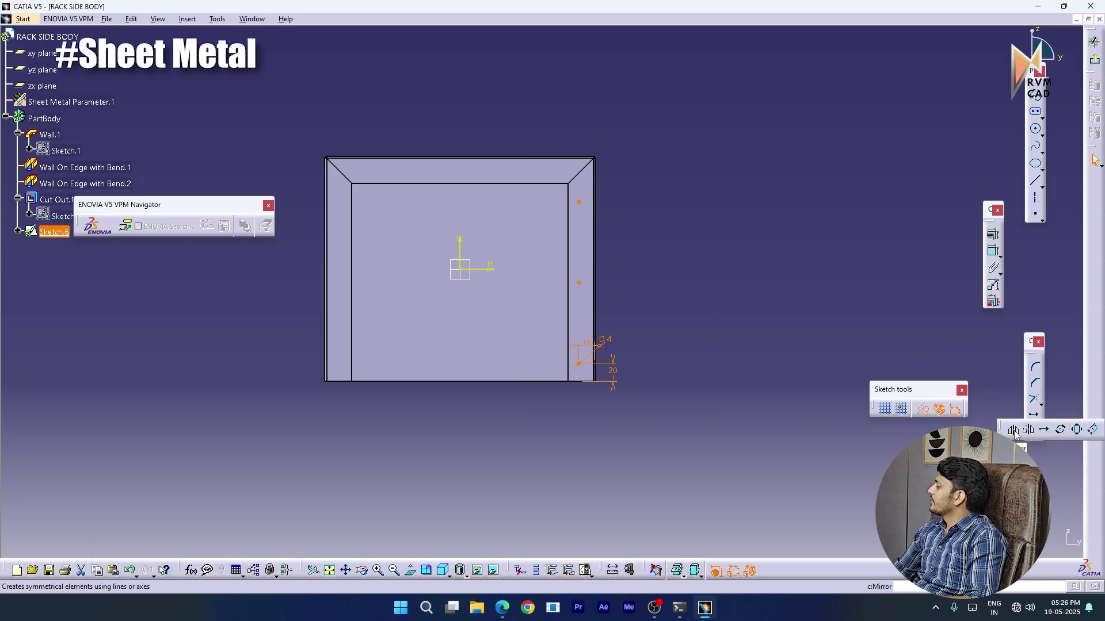
{"action": "left_click", "coordinate": [1013, 430]}
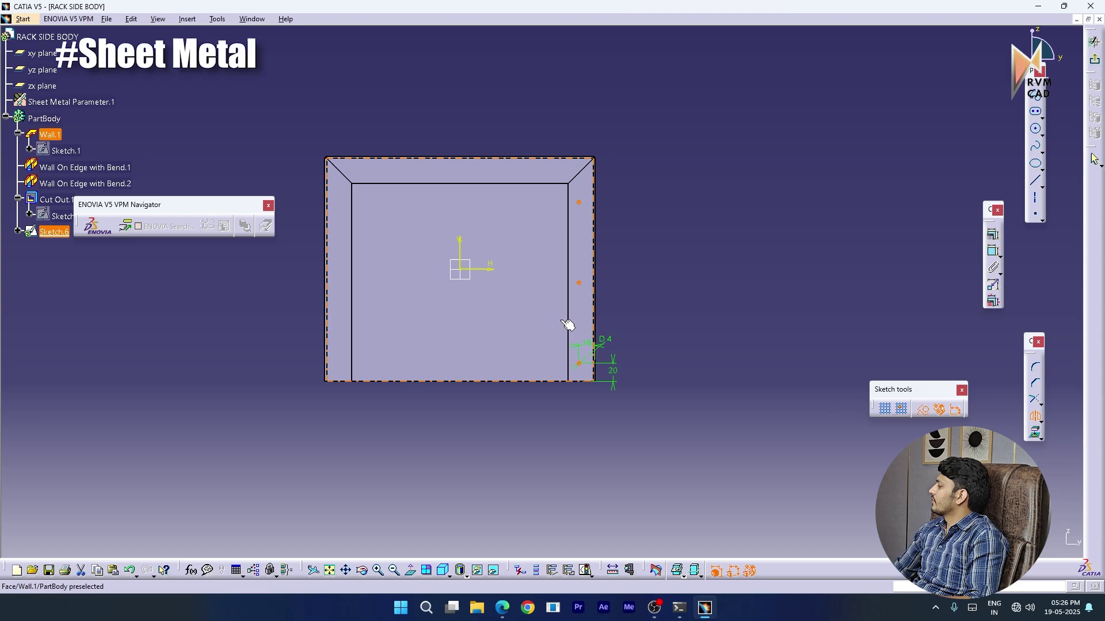
{"action": "key", "text": "Escape"}
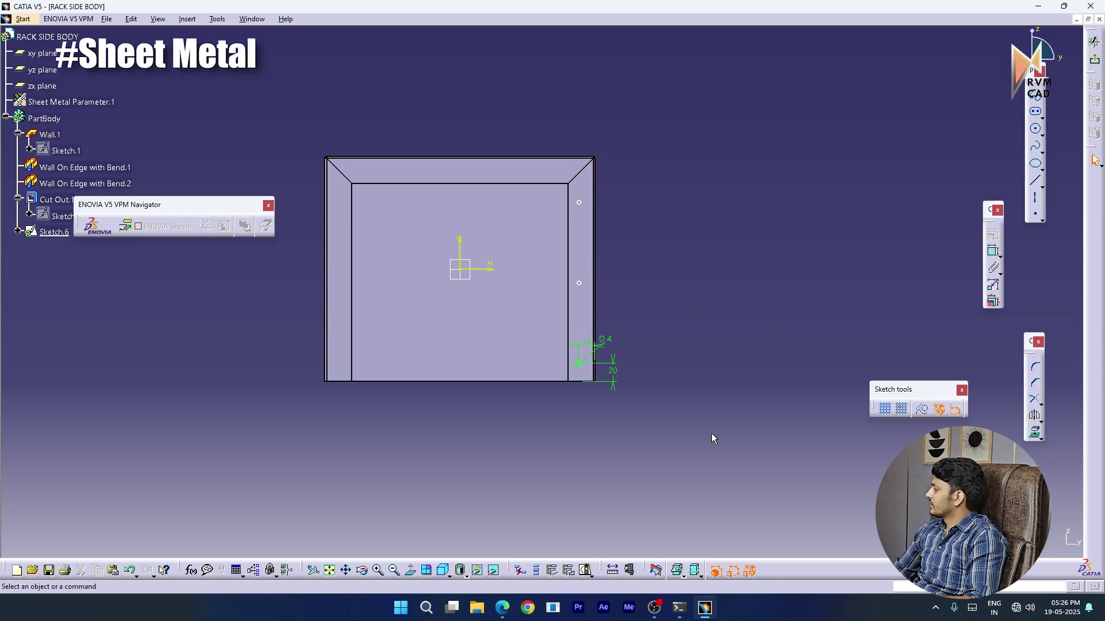
Mirror the right flange's three circles about the sketch's vertical axis onto the left side flange
{"action": "left_click_drag", "start_coordinate": [711, 438], "coordinate": [518, 101]}
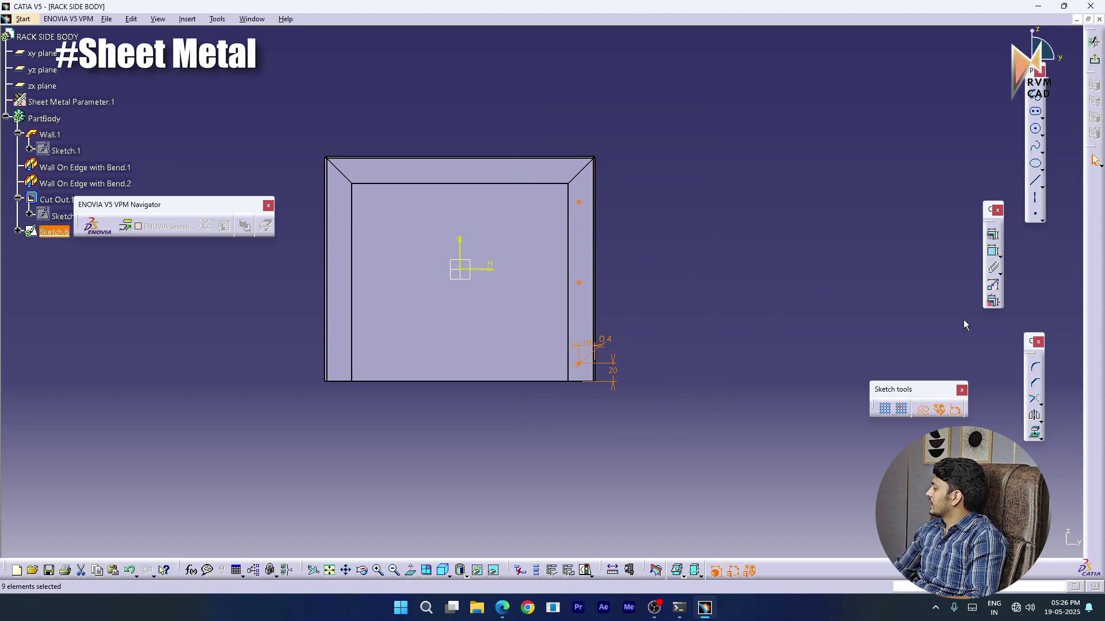
{"action": "left_click", "coordinate": [1035, 413]}
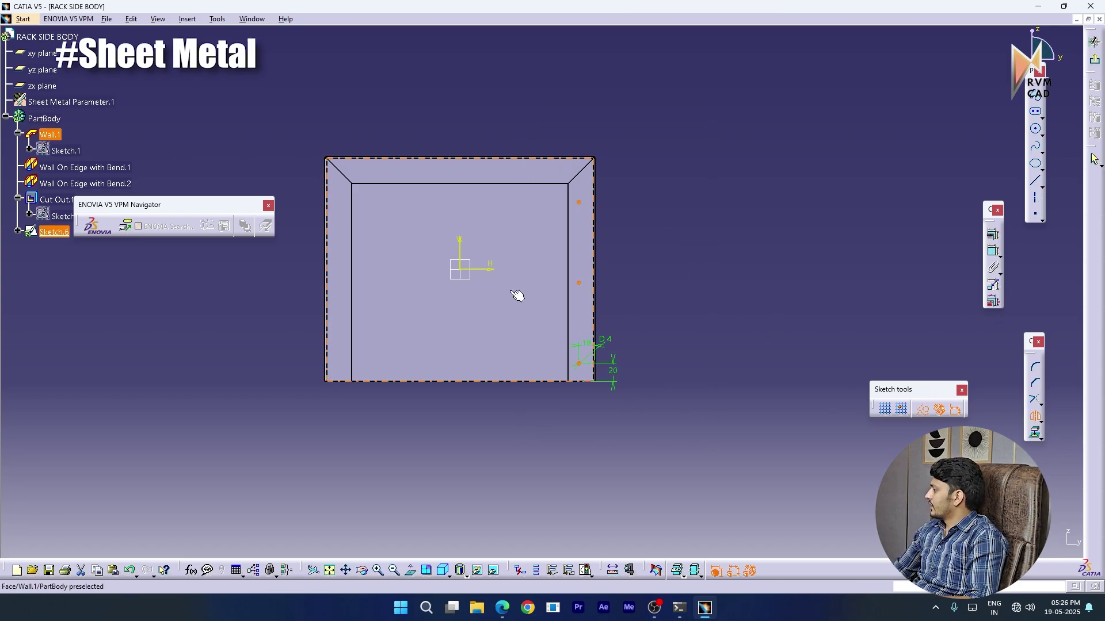
{"action": "left_click", "coordinate": [464, 251]}
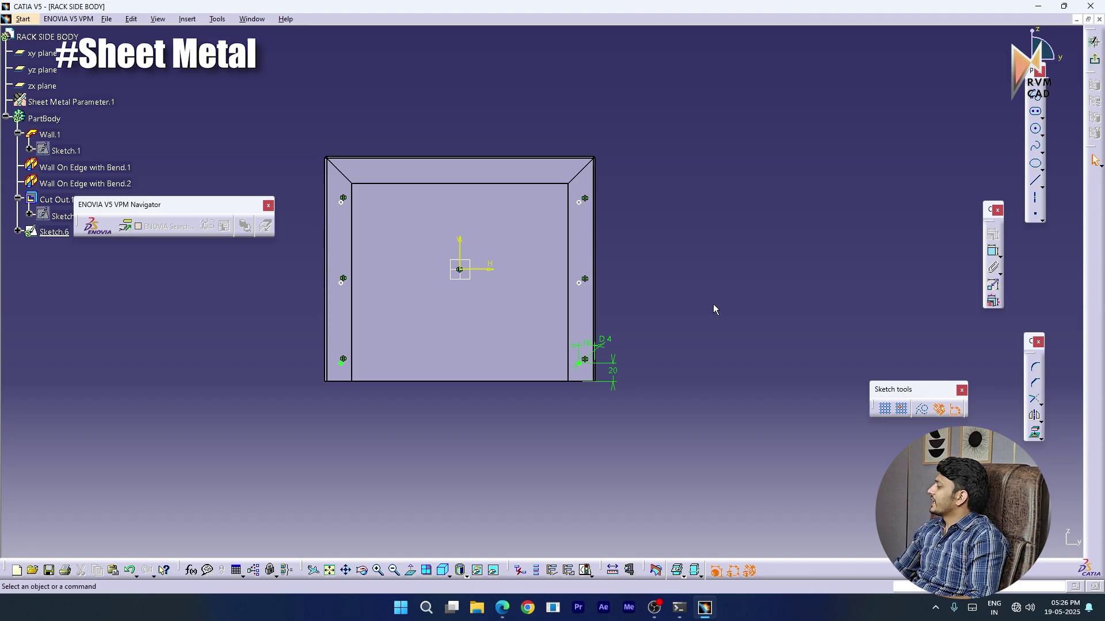
Exit the sketch and cut the six circles through both side flanges with a Sheetmetal standard cutout
{"action": "left_click", "coordinate": [1093, 42]}
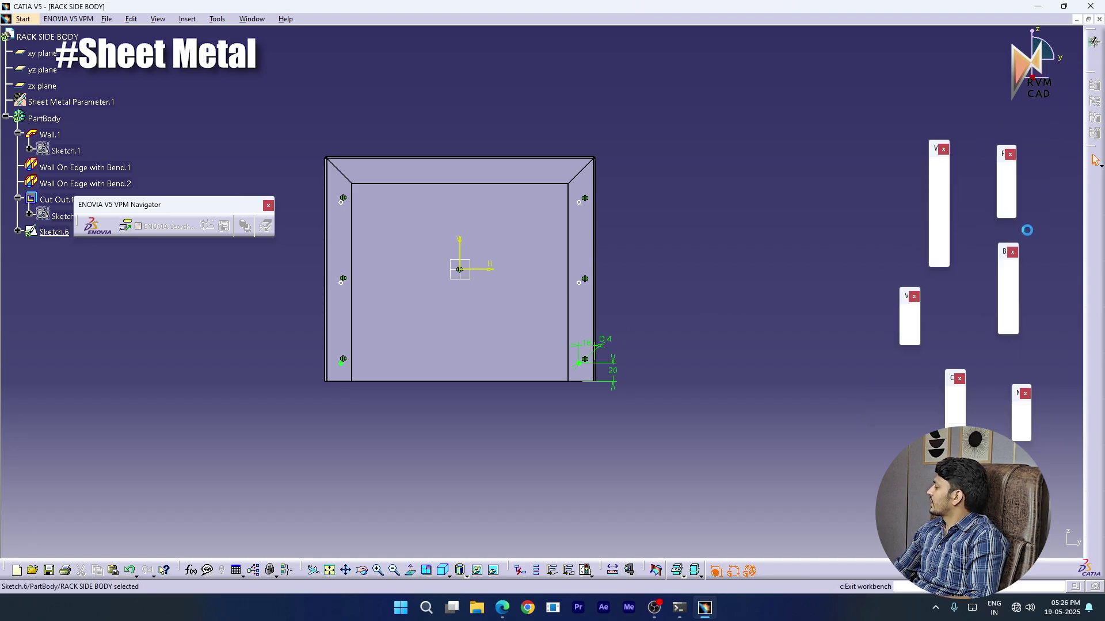
{"action": "left_click", "coordinate": [955, 405]}
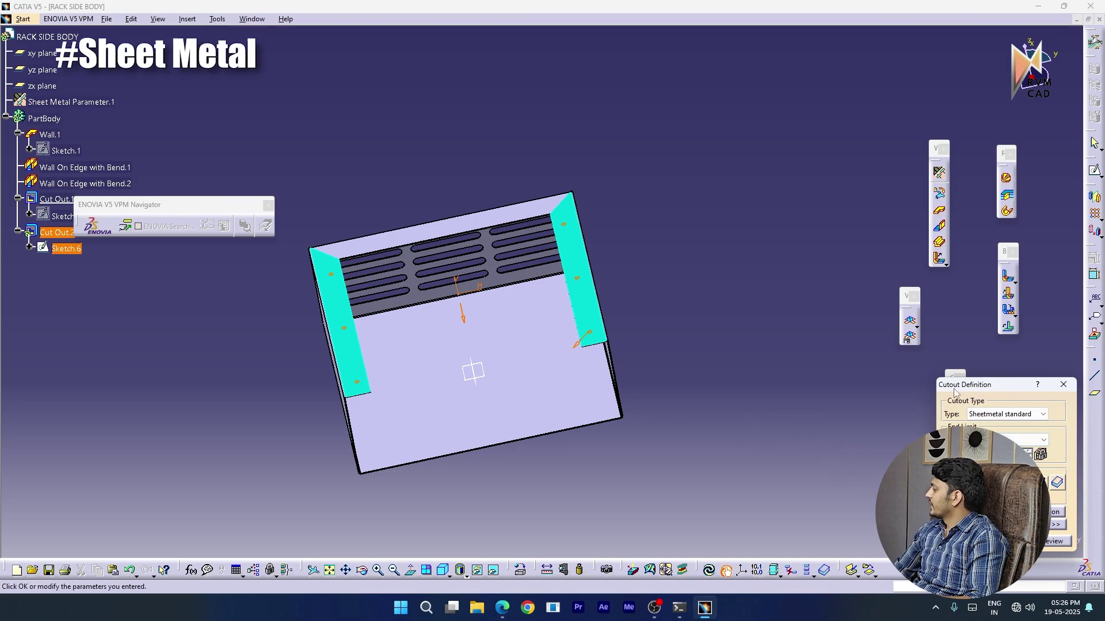
{"action": "left_click", "coordinate": [979, 542]}
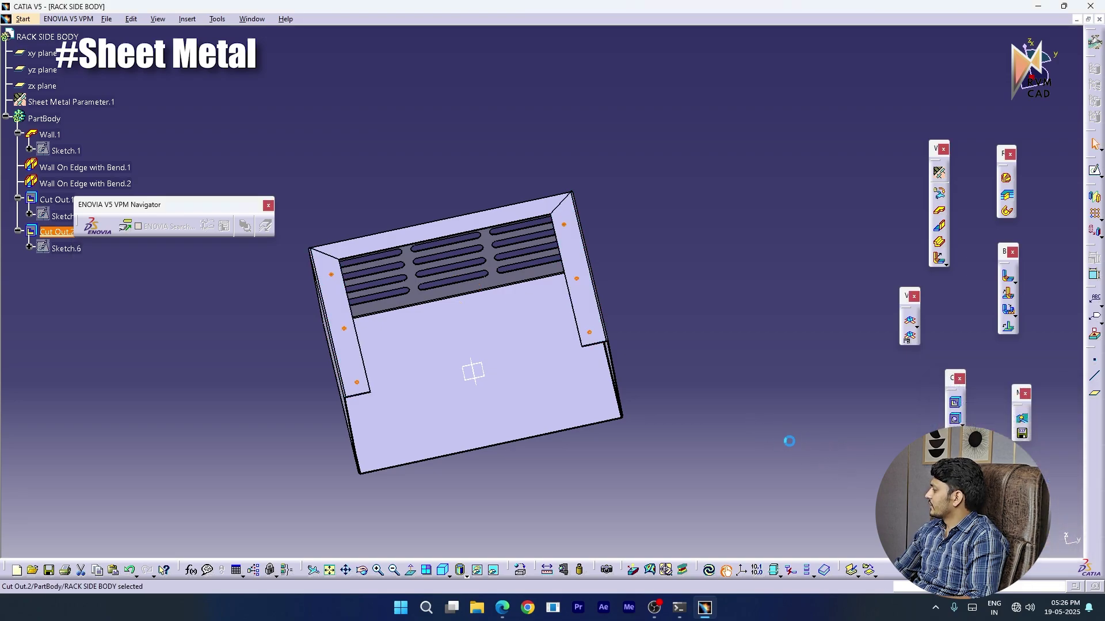
Inspect the flange holes and switch the part between its folded and flat states with Fold/Unfold, ending in the flat view
{"action": "middle_click_drag", "start_coordinate": [588, 353], "coordinate": [627, 294]}
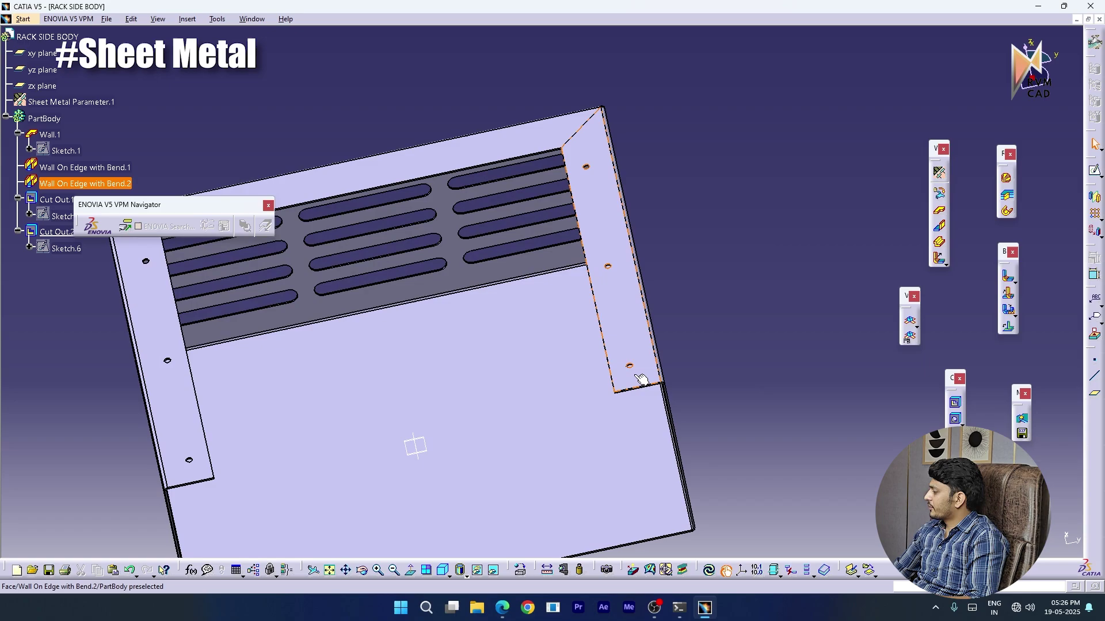
{"action": "middle_click_drag", "start_coordinate": [718, 284], "coordinate": [489, 307]}
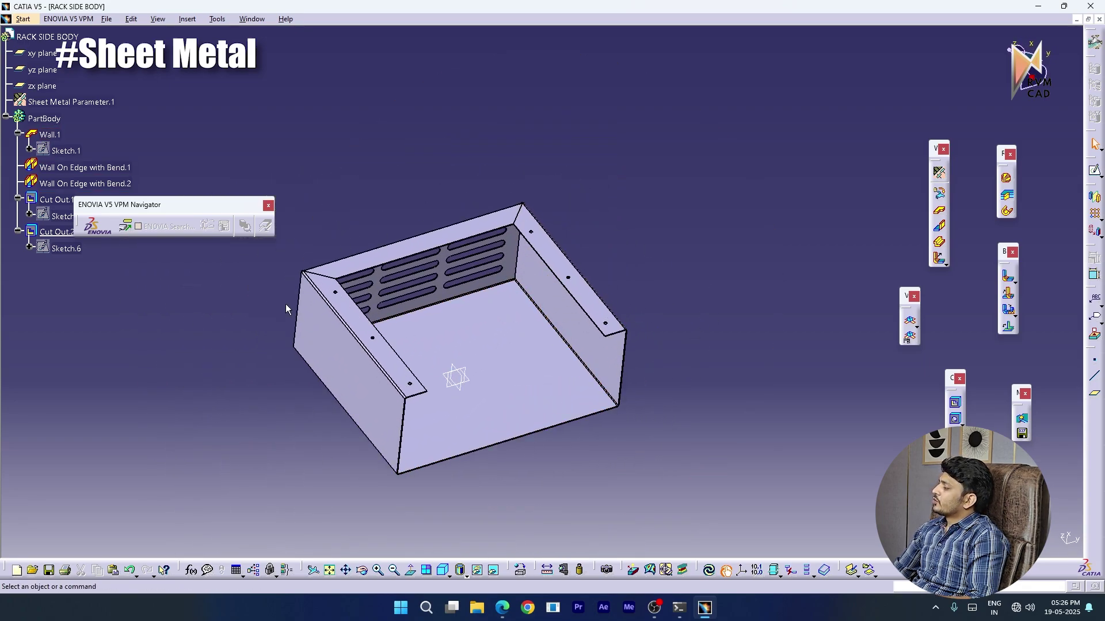
{"action": "middle_click_drag", "start_coordinate": [666, 288], "coordinate": [770, 260]}
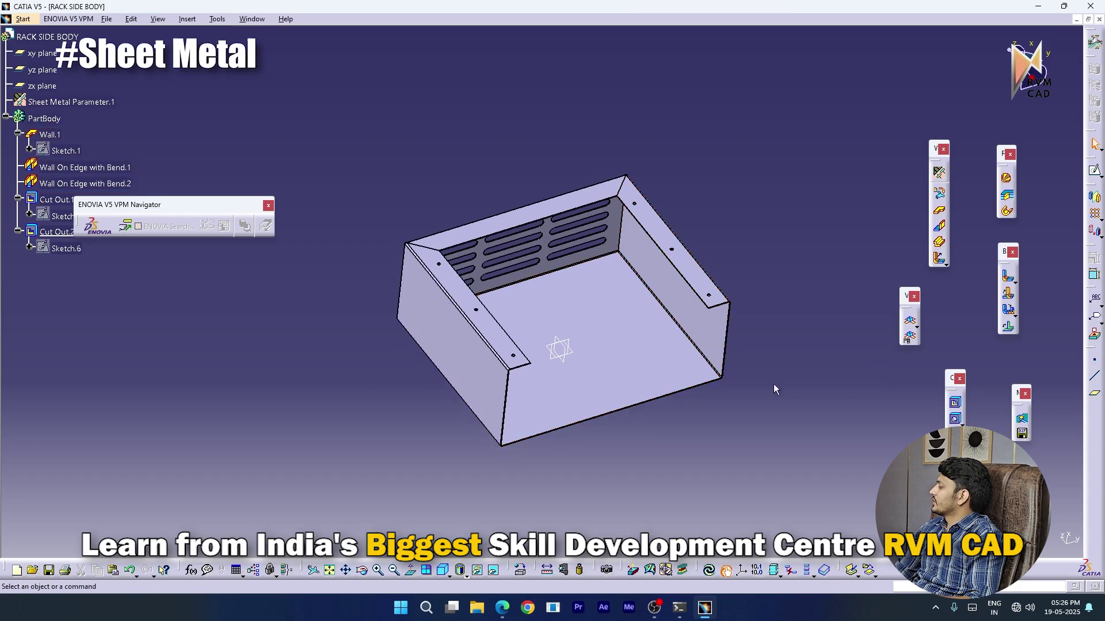
{"action": "left_click", "coordinate": [911, 324]}
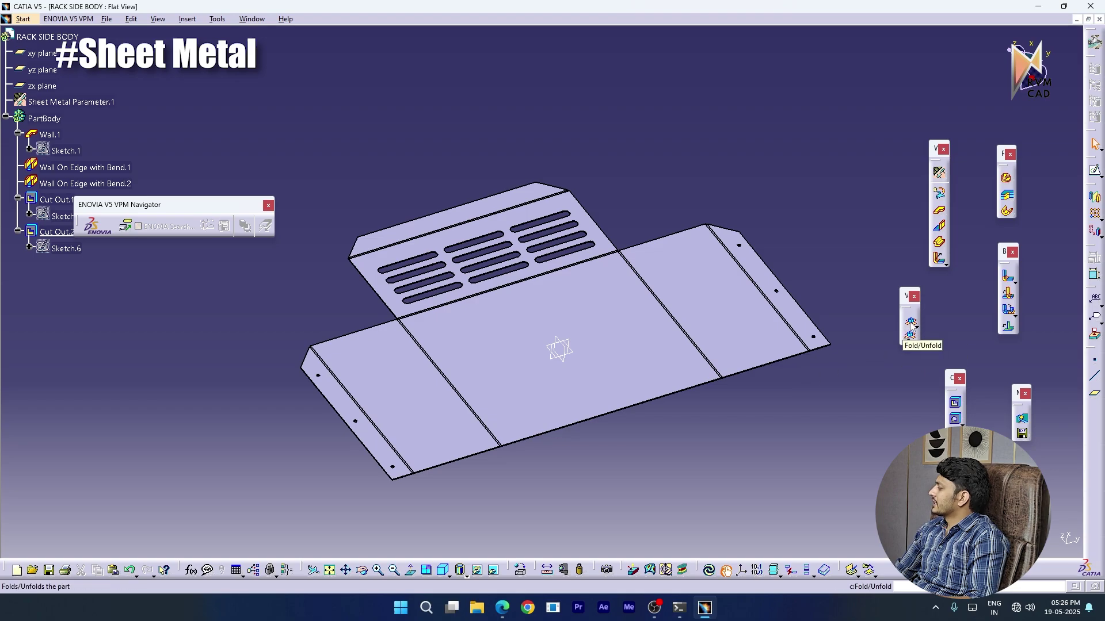
{"action": "left_click", "coordinate": [910, 322]}
{"action": "left_click", "coordinate": [910, 323]}
{"action": "left_click", "coordinate": [911, 326]}
{"action": "left_click", "coordinate": [912, 326]}
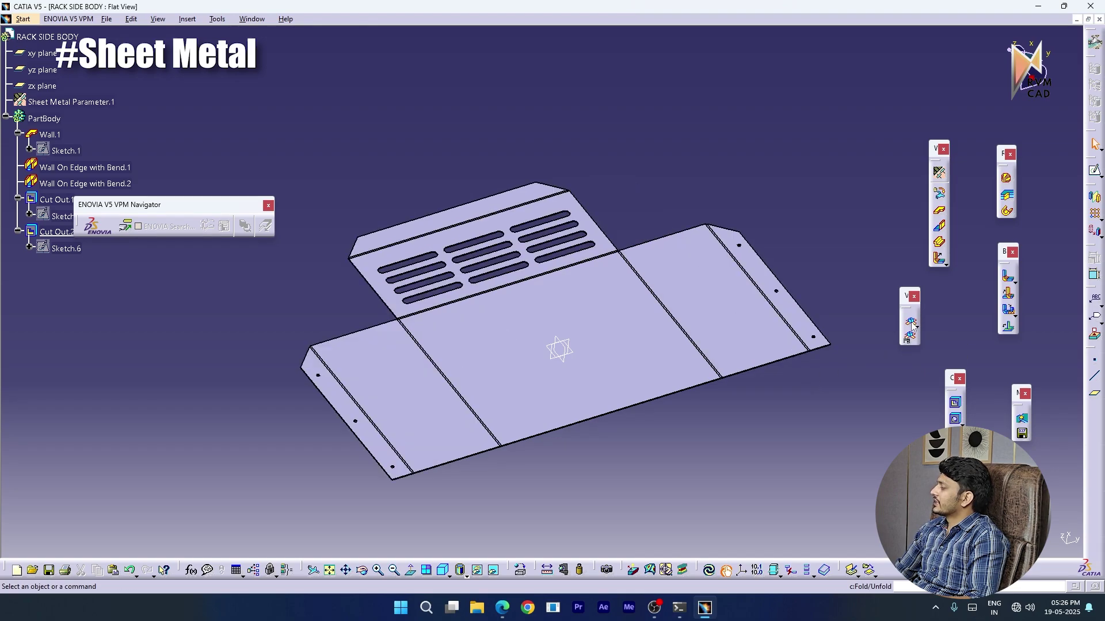
Fold the part back to its 3D state and save it as CATPart RACK SIDE BODY in a new desktop folder, New folder (2)
{"action": "middle_click_drag", "start_coordinate": [600, 371], "coordinate": [624, 391]}
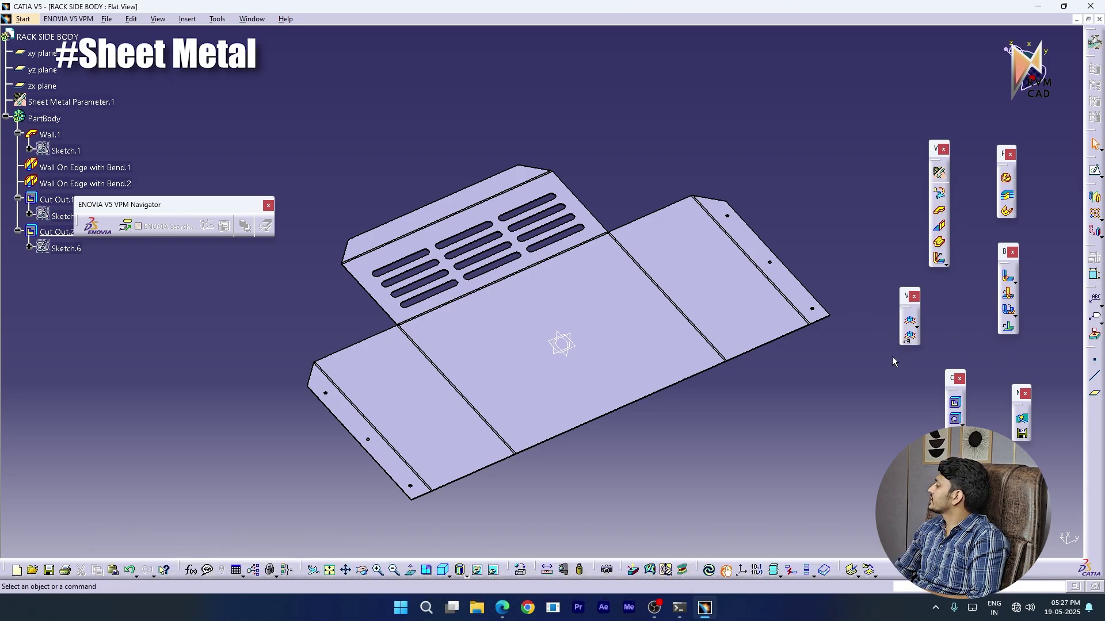
{"action": "left_click", "coordinate": [909, 320]}
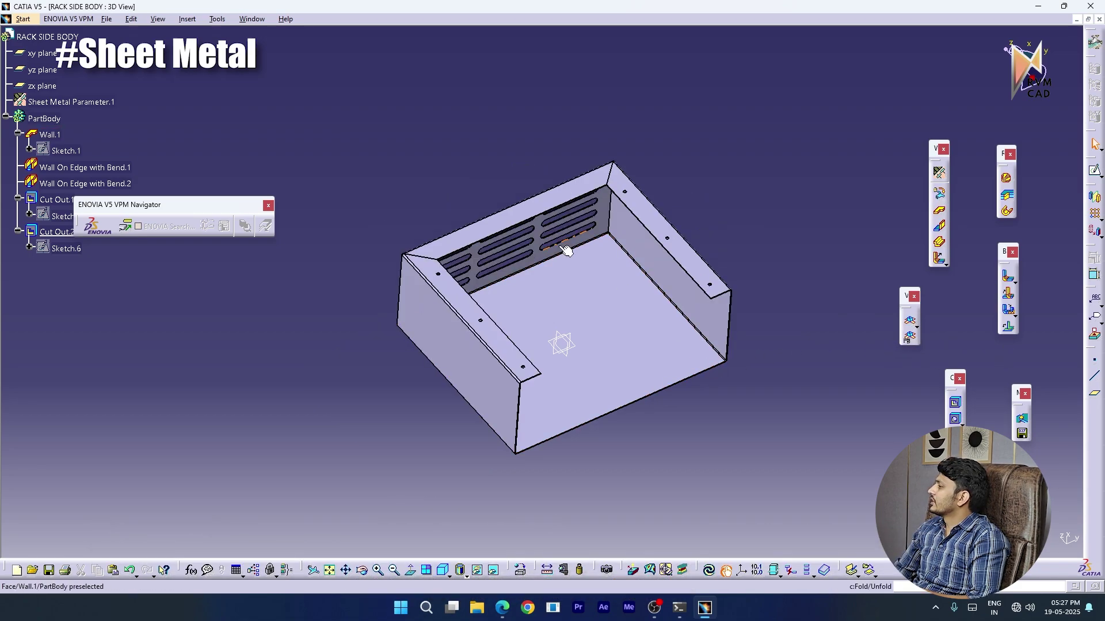
{"action": "left_click", "coordinate": [106, 19]}
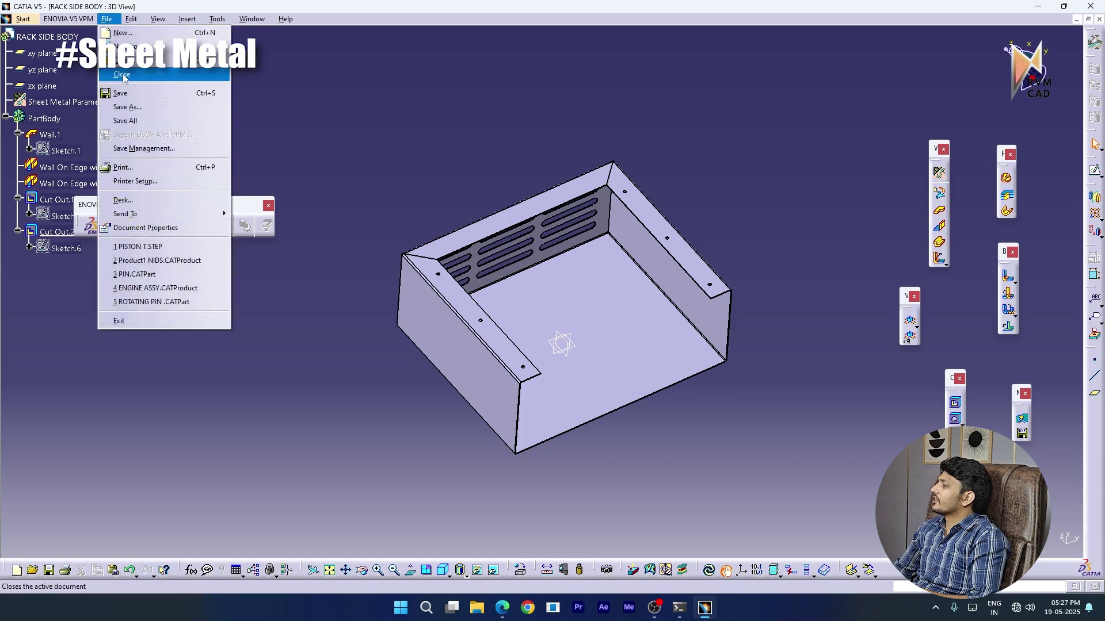
{"action": "left_click", "coordinate": [134, 107]}
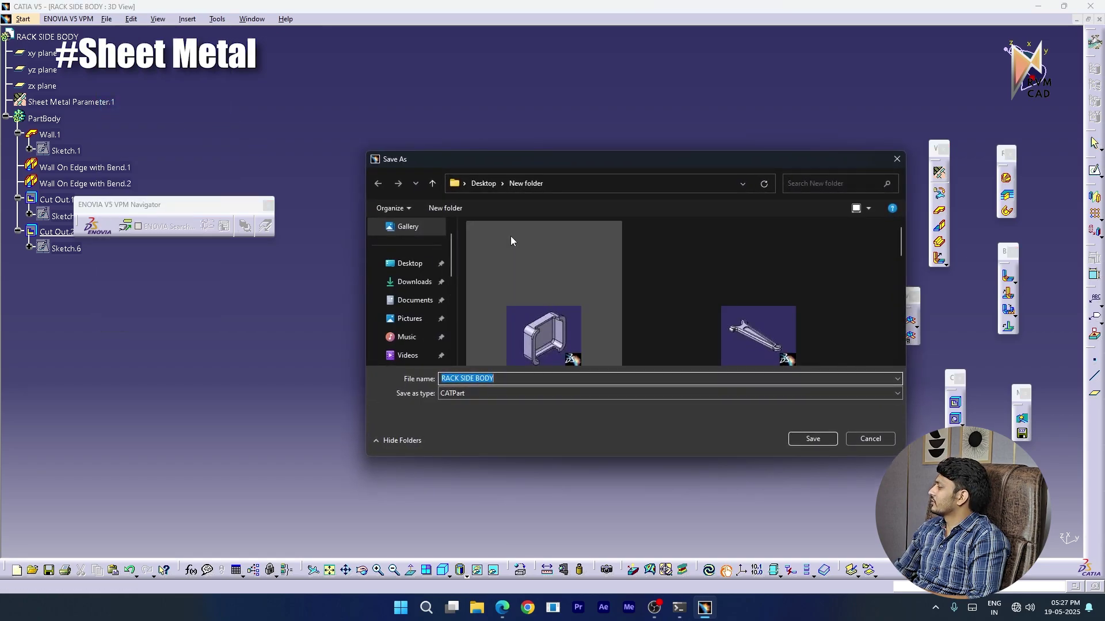
{"action": "left_click", "coordinate": [413, 264]}
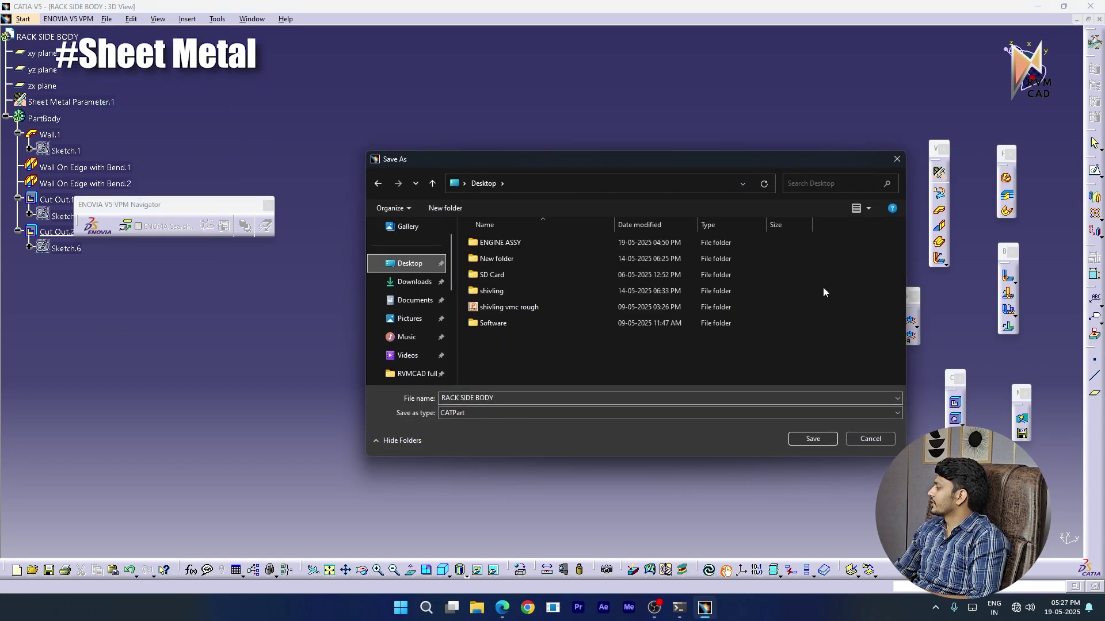
{"action": "right_click", "coordinate": [517, 352]}
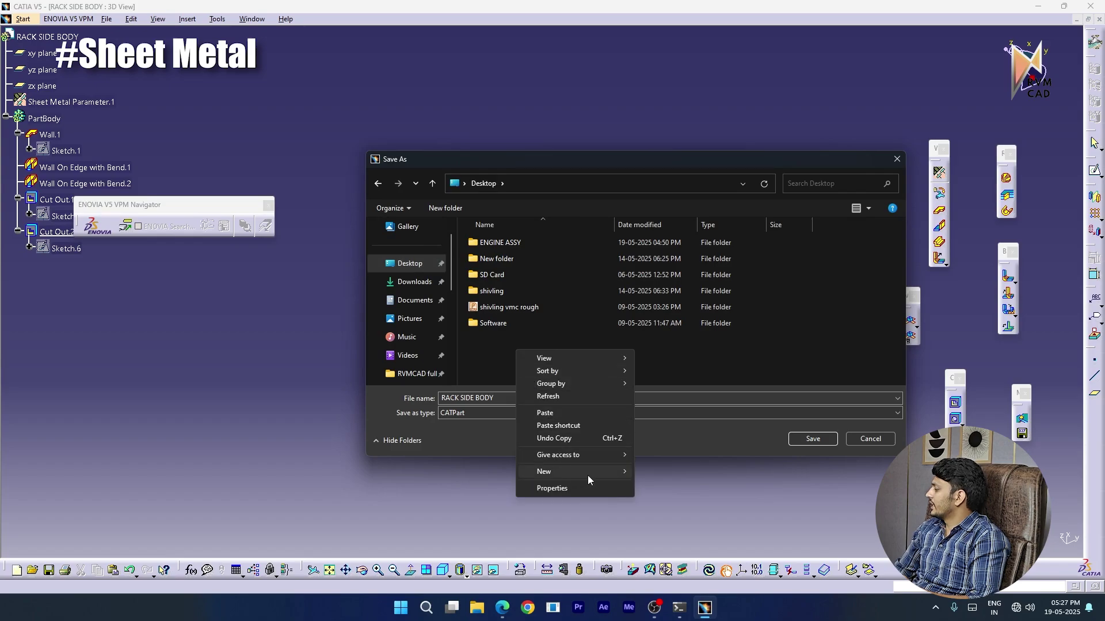
{"action": "mouse_move", "coordinate": [588, 472]}
{"action": "left_click", "coordinate": [698, 279]}
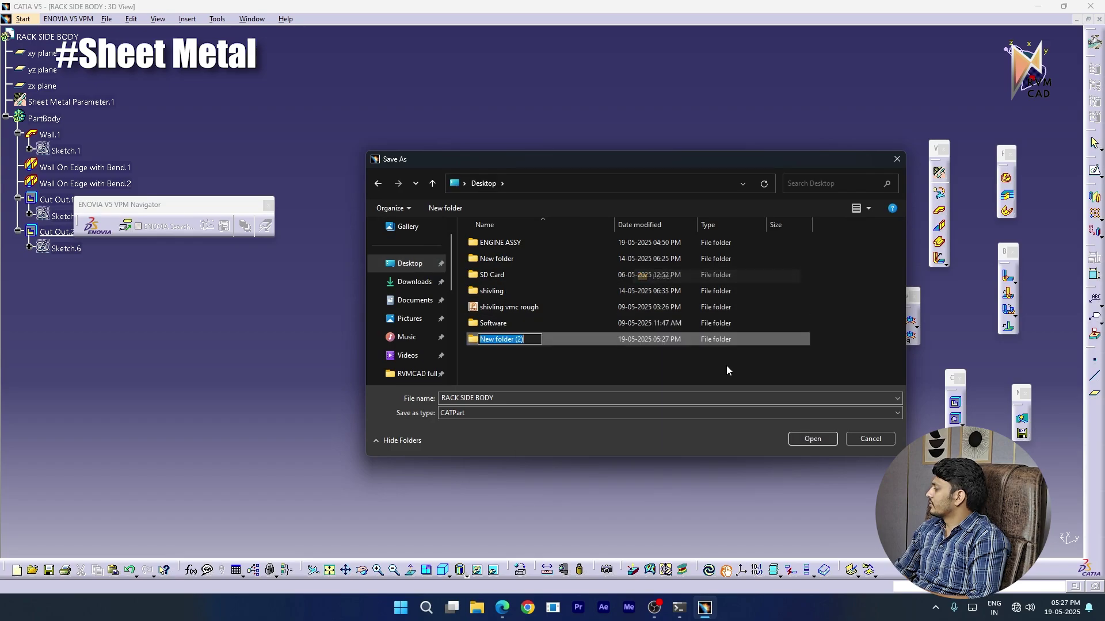
{"action": "left_click", "coordinate": [580, 378]}
{"action": "double_click", "coordinate": [494, 344]}
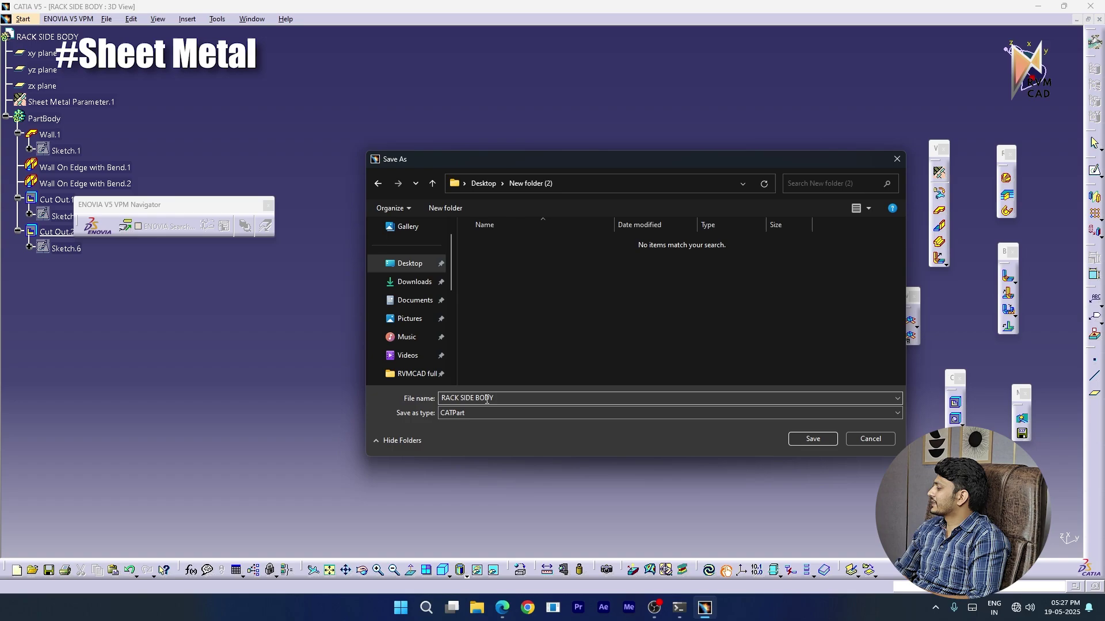
{"action": "left_click", "coordinate": [813, 438]}
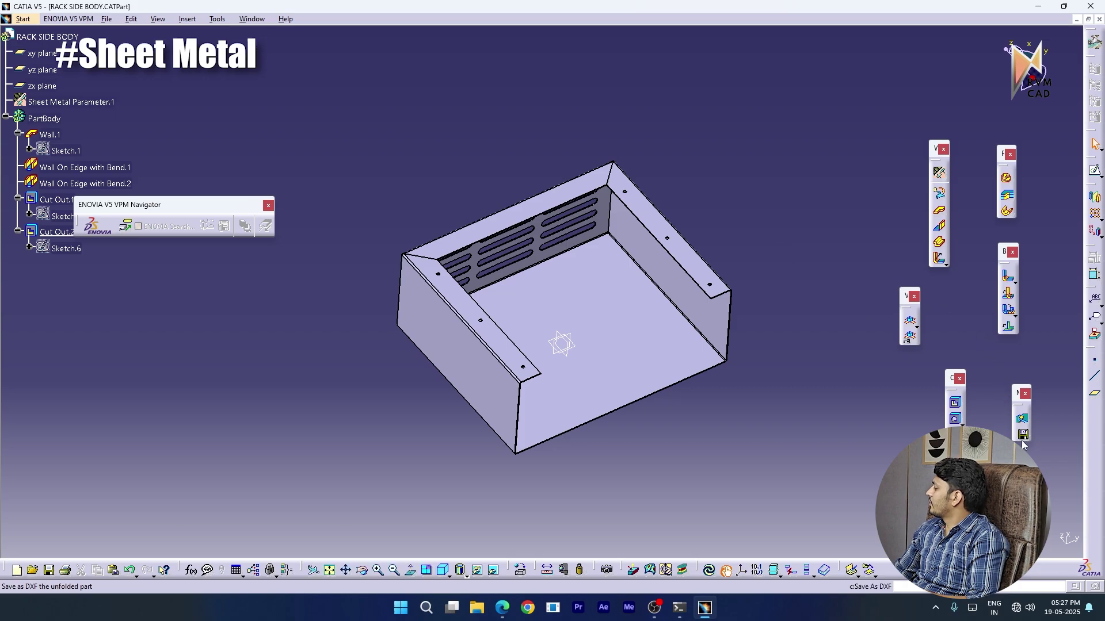
Save the unfolded part as the DXF file RACK SIDE BODY in New folder (2), and open that folder from the desktop
{"action": "left_click_drag", "start_coordinate": [1019, 405], "coordinate": [810, 188]}
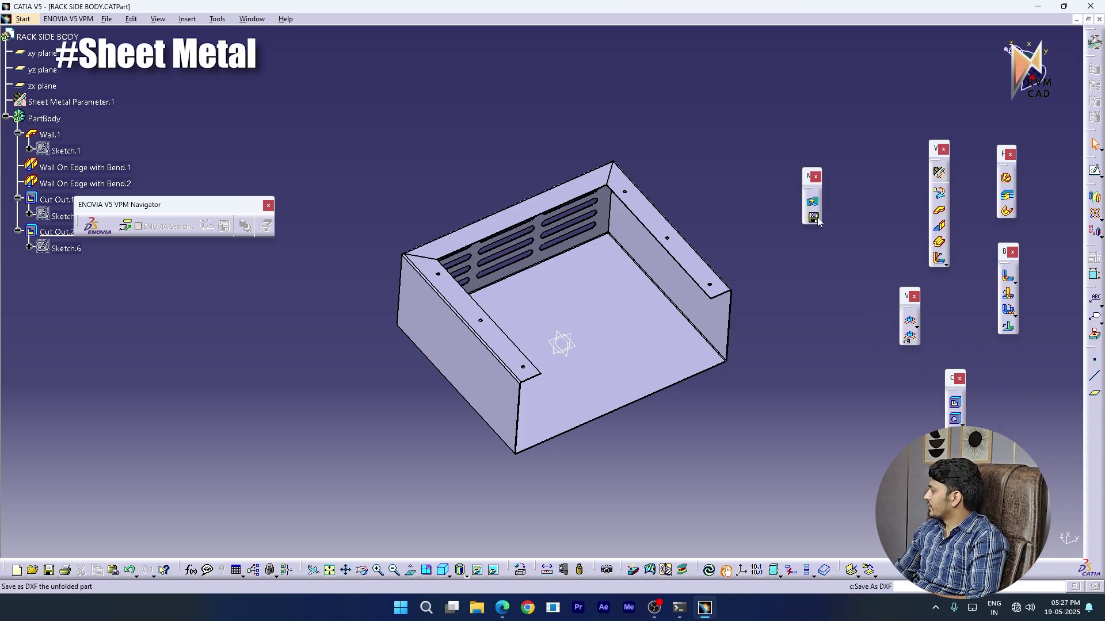
{"action": "left_click", "coordinate": [813, 218]}
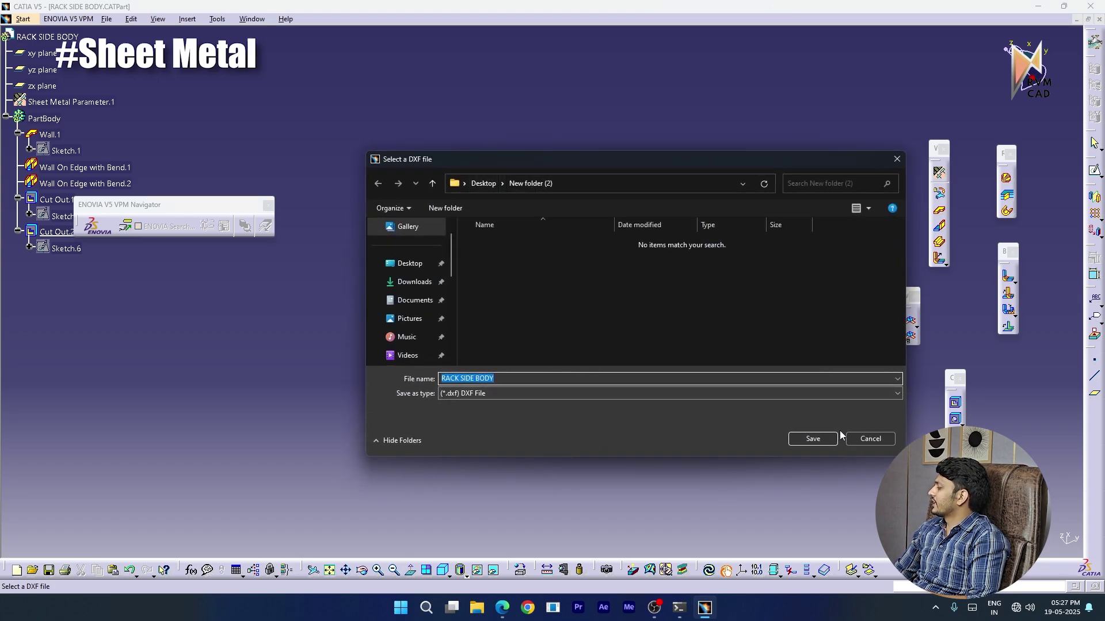
{"action": "left_click", "coordinate": [800, 392]}
{"action": "left_click", "coordinate": [802, 402]}
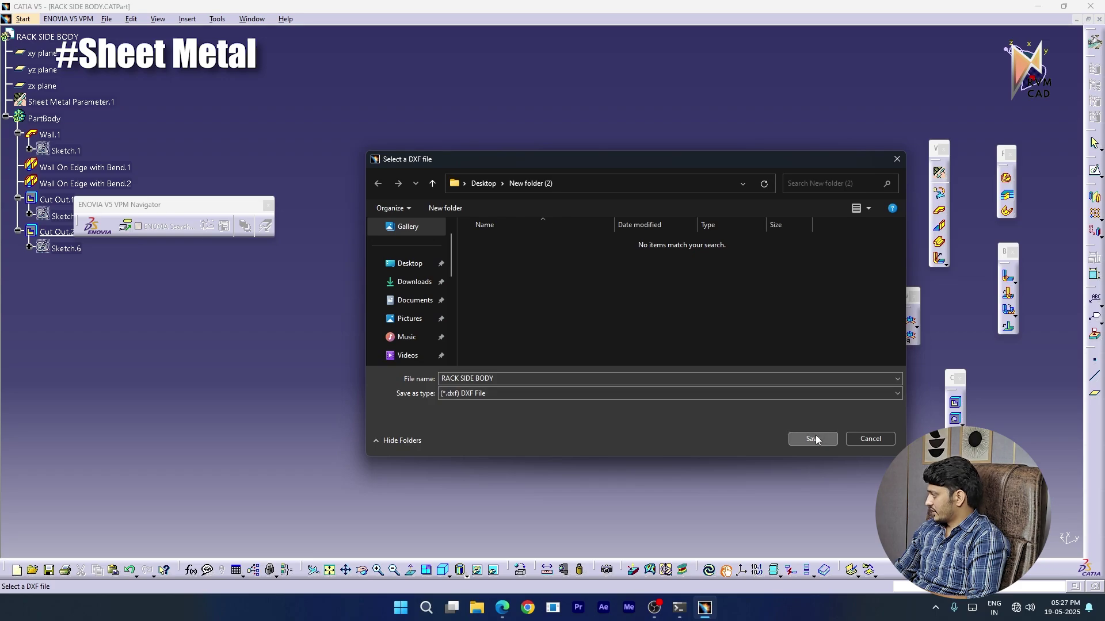
{"action": "left_click", "coordinate": [814, 438]}
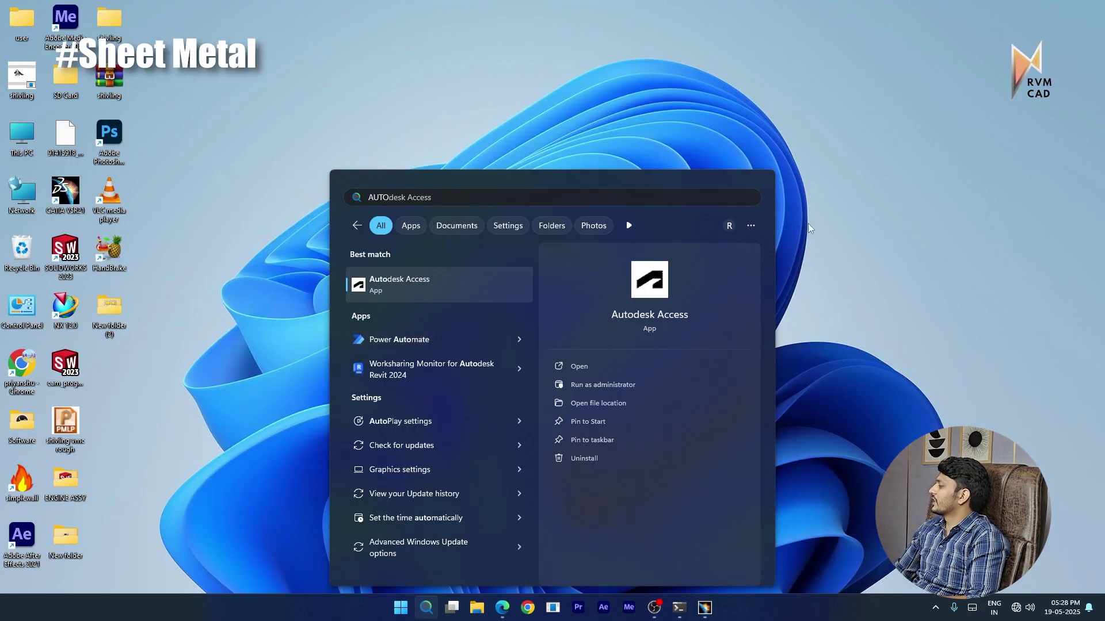
{"action": "left_click", "coordinate": [808, 223]}
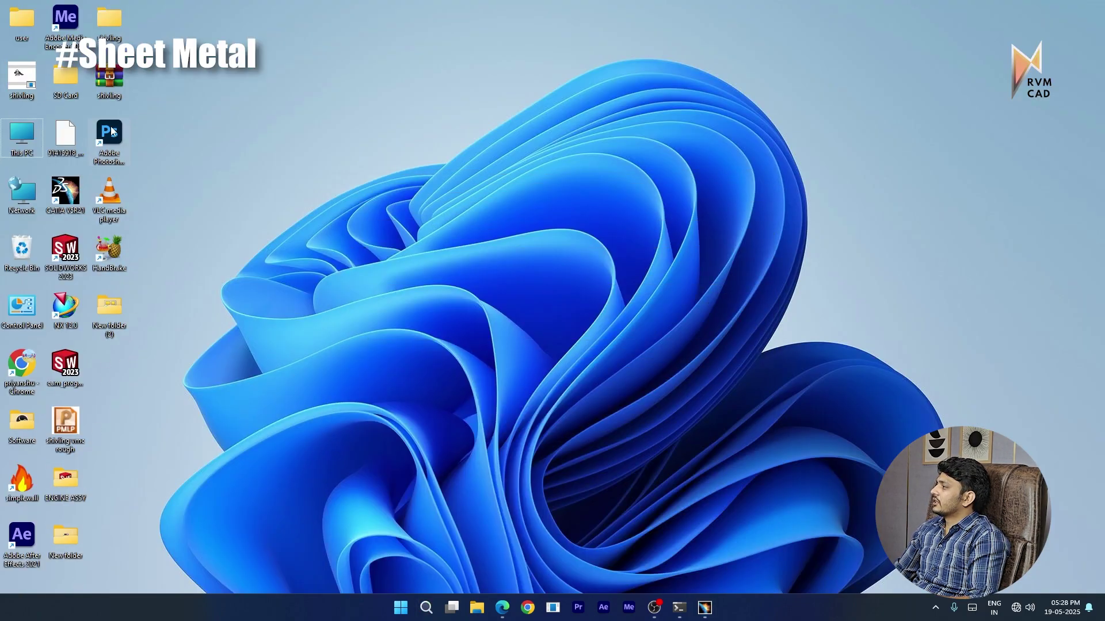
{"action": "double_click", "coordinate": [110, 313]}
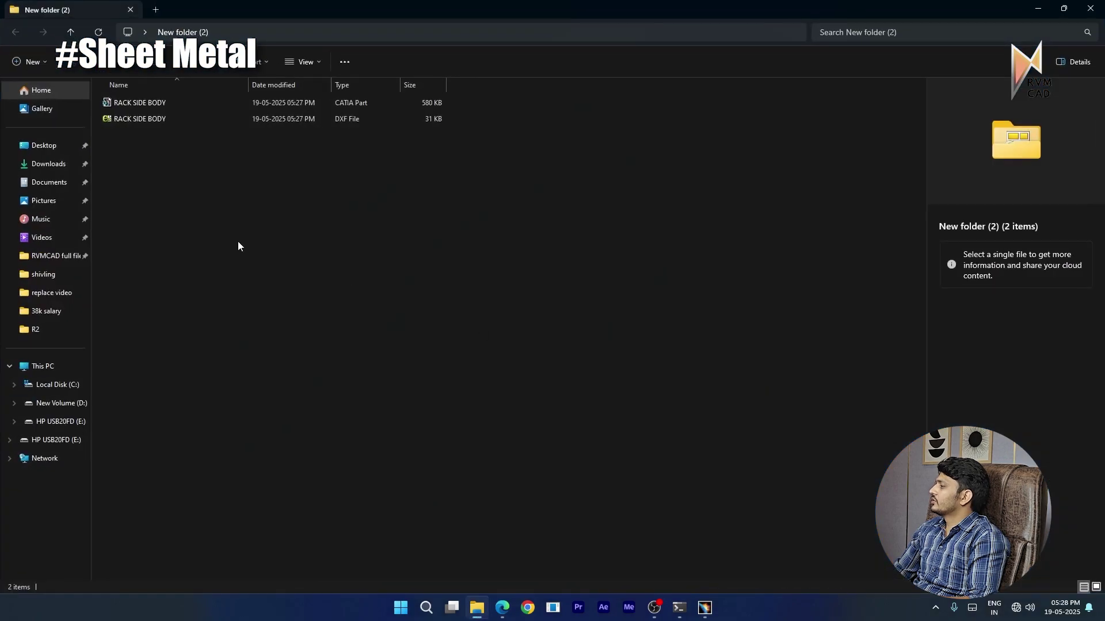
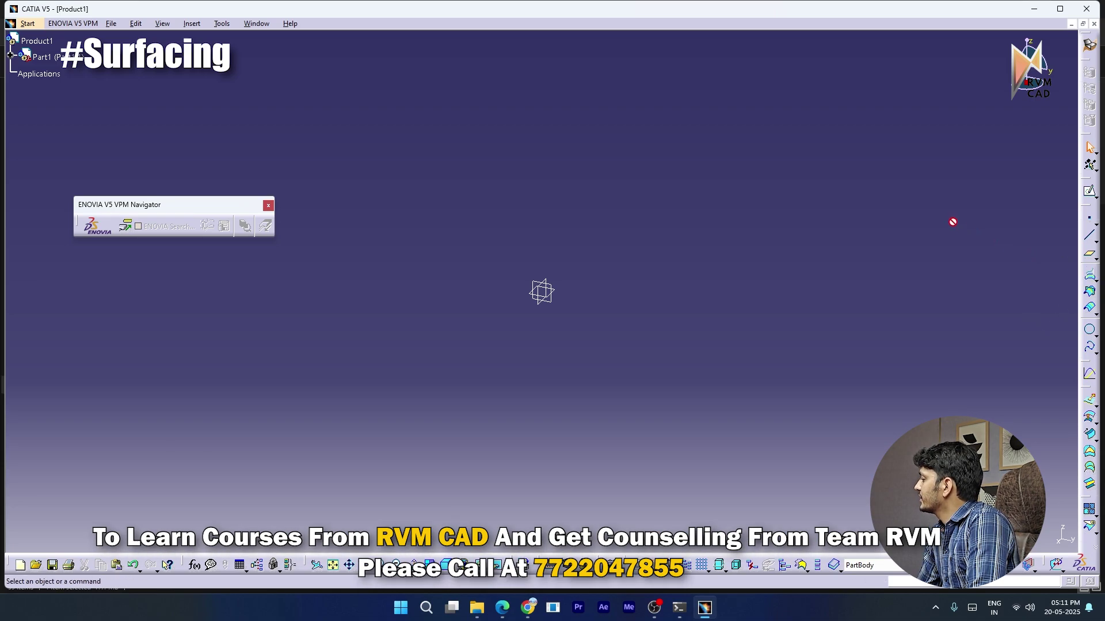
{"action": "left_click", "coordinate": [219, 23]}
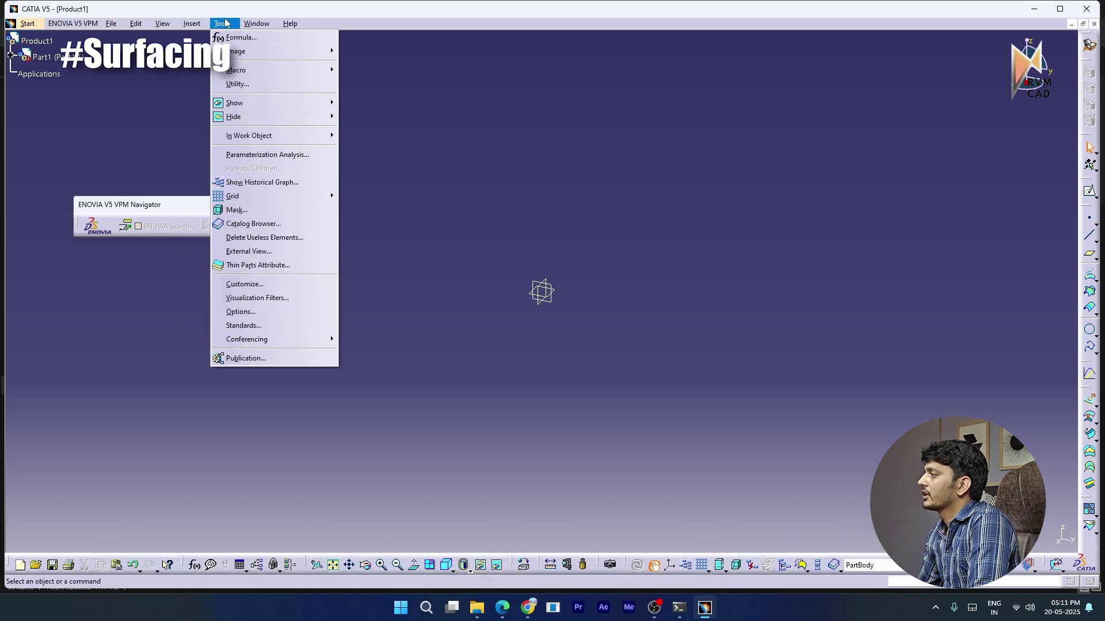
{"action": "left_click", "coordinate": [253, 285]}
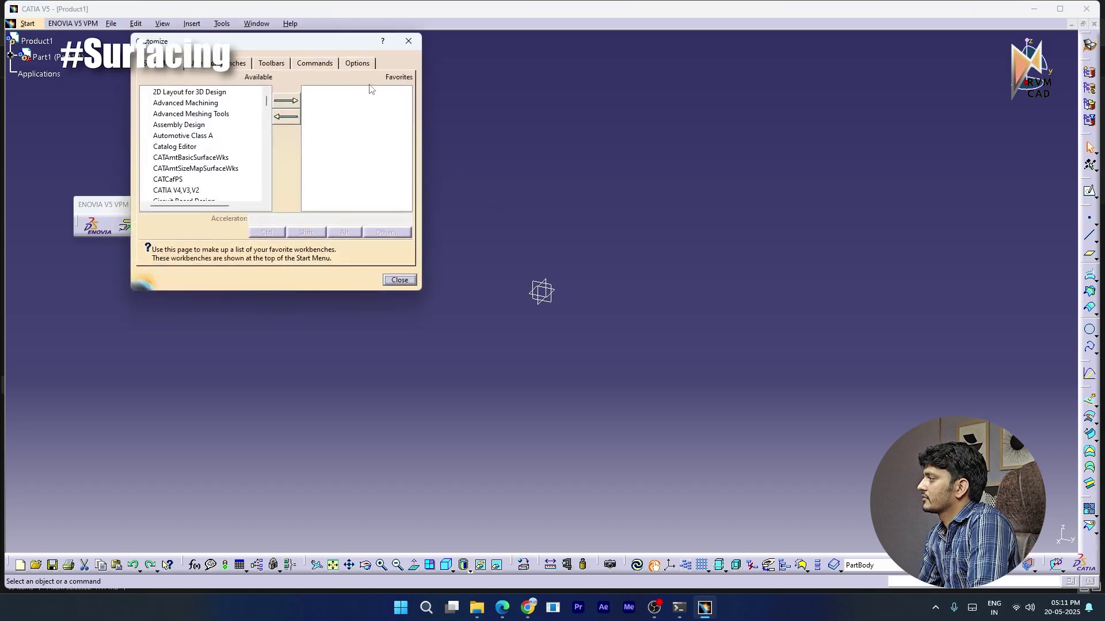
{"action": "left_click", "coordinate": [361, 64]}
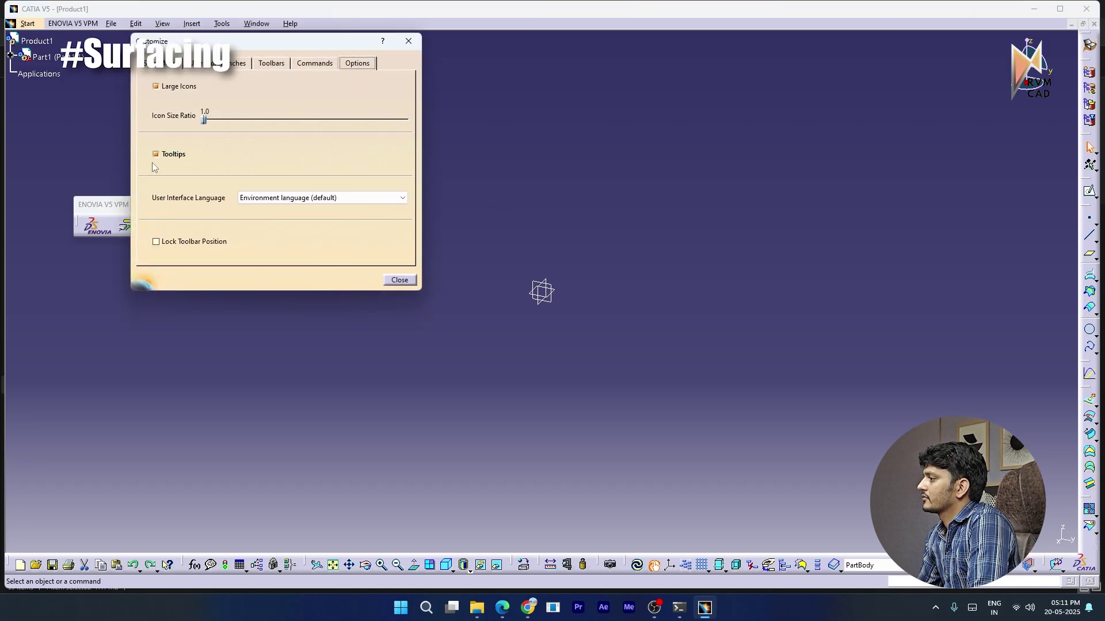
{"action": "left_click", "coordinate": [389, 284]}
Undock the Wireframe, Surfaces, Operations, Advanced Surfaces and Developed Shapes toolbars and spread them out over the work area
{"action": "left_click_drag", "start_coordinate": [1082, 210], "coordinate": [869, 180]}
{"action": "left_click_drag", "start_coordinate": [1081, 253], "coordinate": [771, 236]}
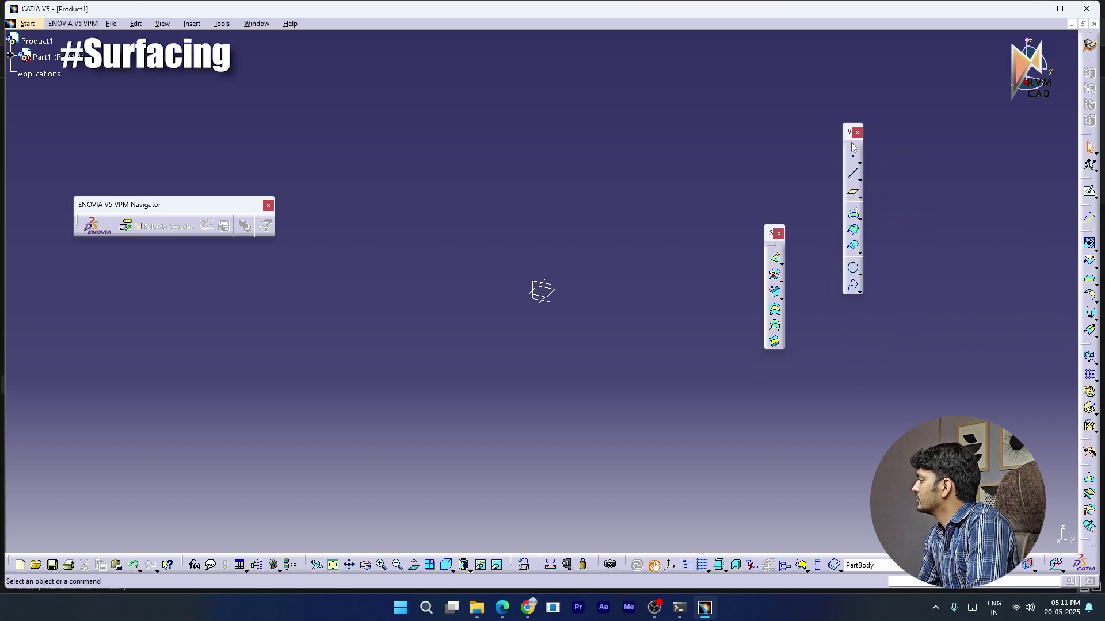
{"action": "left_click_drag", "start_coordinate": [850, 131], "coordinate": [944, 142]}
{"action": "left_click_drag", "start_coordinate": [770, 248], "coordinate": [865, 224]}
{"action": "left_click_drag", "start_coordinate": [1090, 261], "coordinate": [793, 294]}
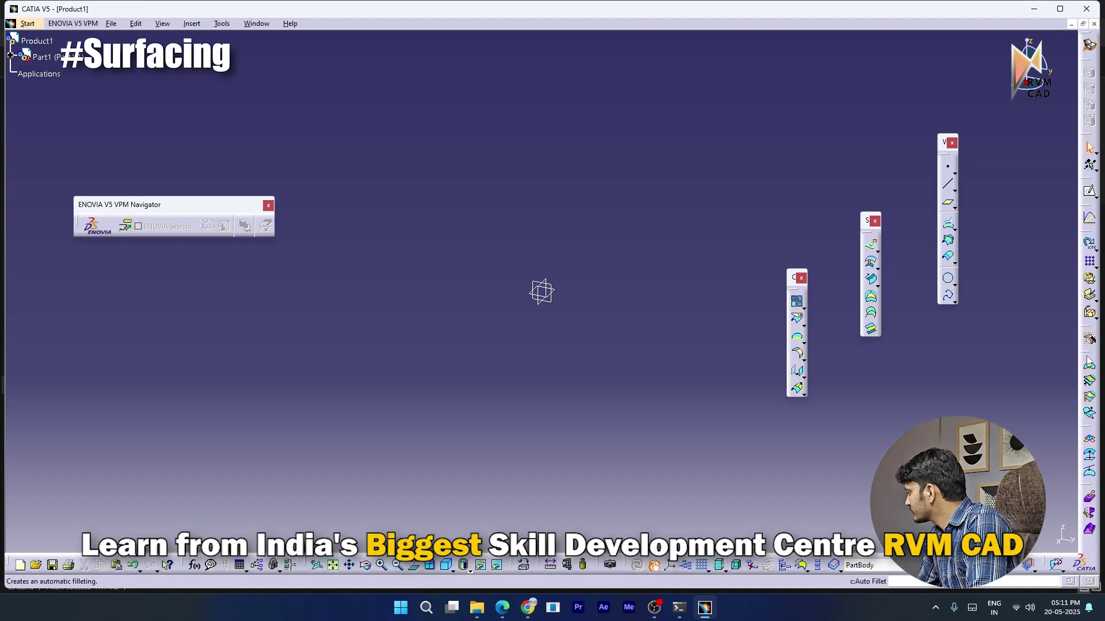
{"action": "left_click_drag", "start_coordinate": [1089, 335], "coordinate": [939, 381]}
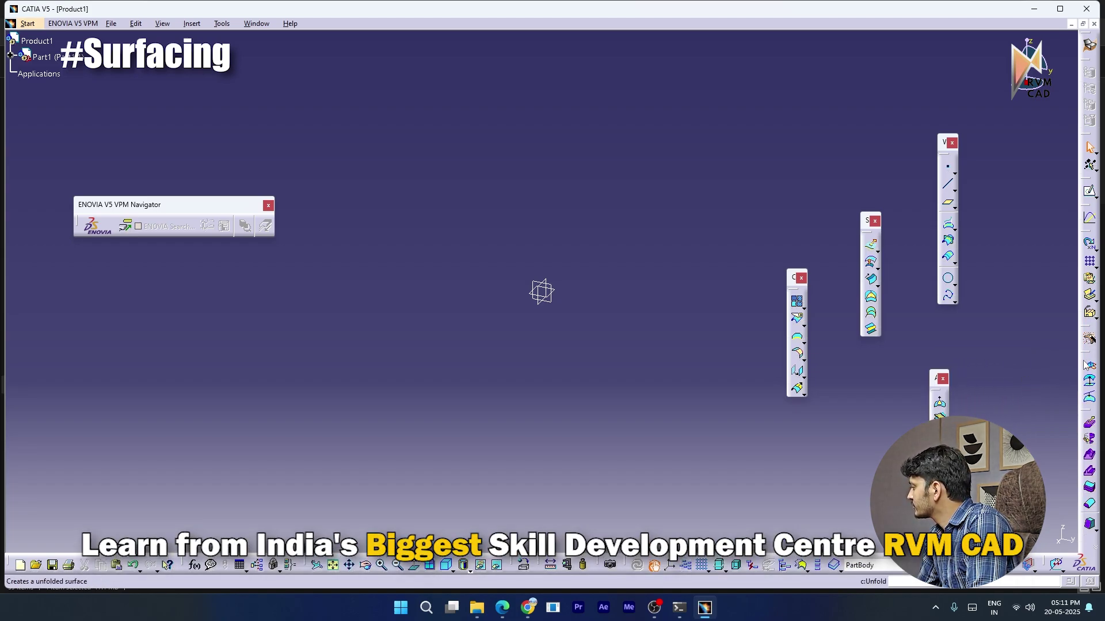
{"action": "left_click_drag", "start_coordinate": [1089, 354], "coordinate": [1039, 327]}
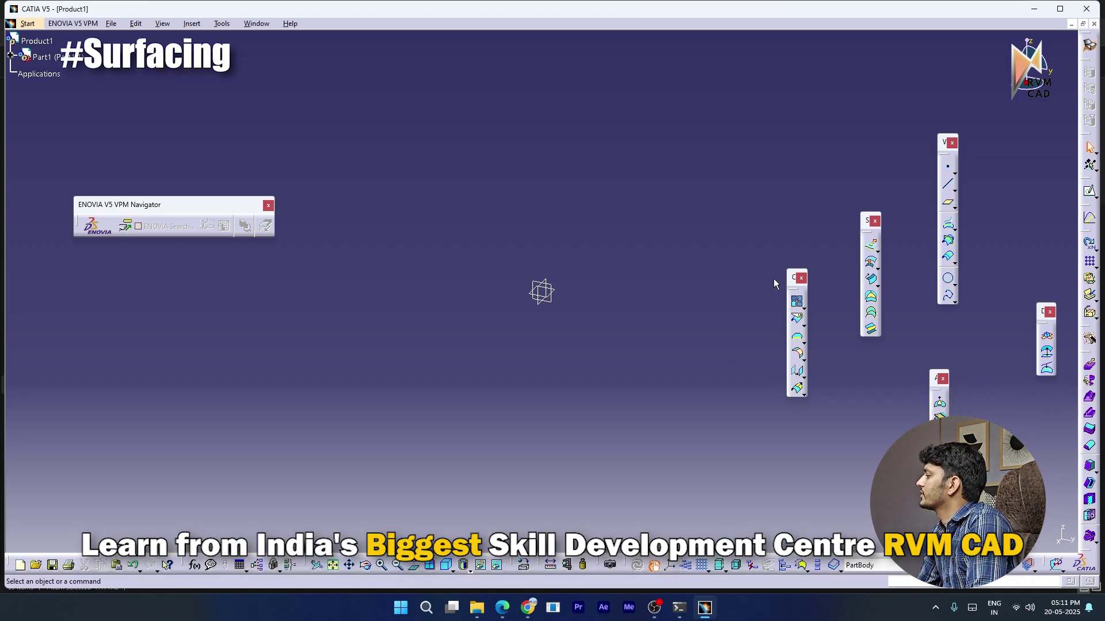
{"action": "left_click_drag", "start_coordinate": [791, 273], "coordinate": [805, 219]}
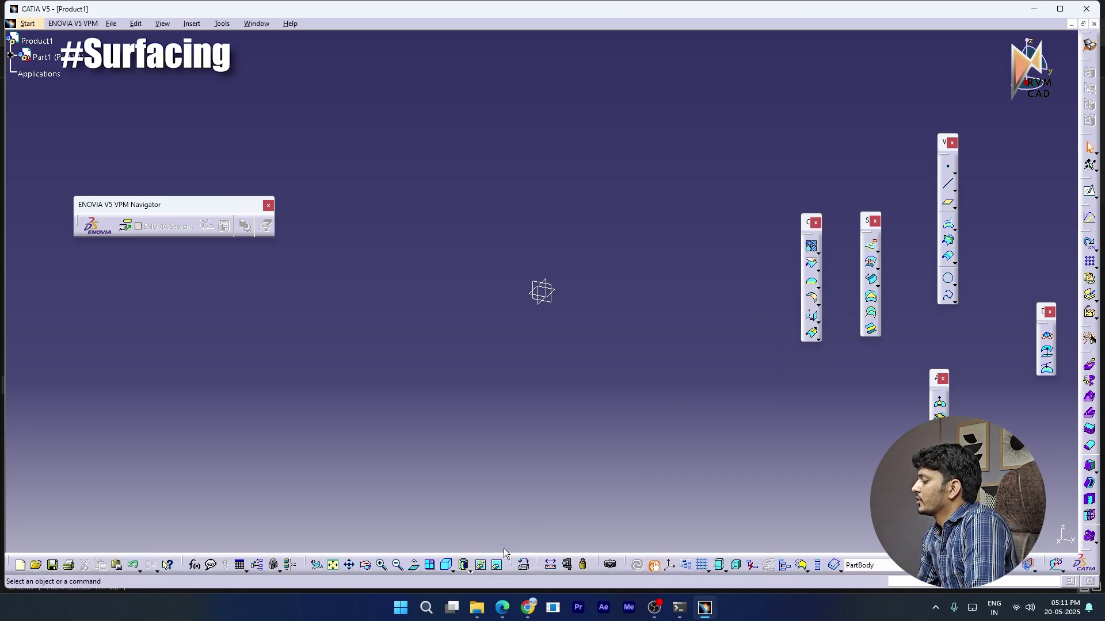
Check the drawing on page 26 of the PDF workbook and sketch a rectangle about 43 mm high on the xy plane, its base on the horizontal axis
{"action": "left_click", "coordinate": [502, 607]}
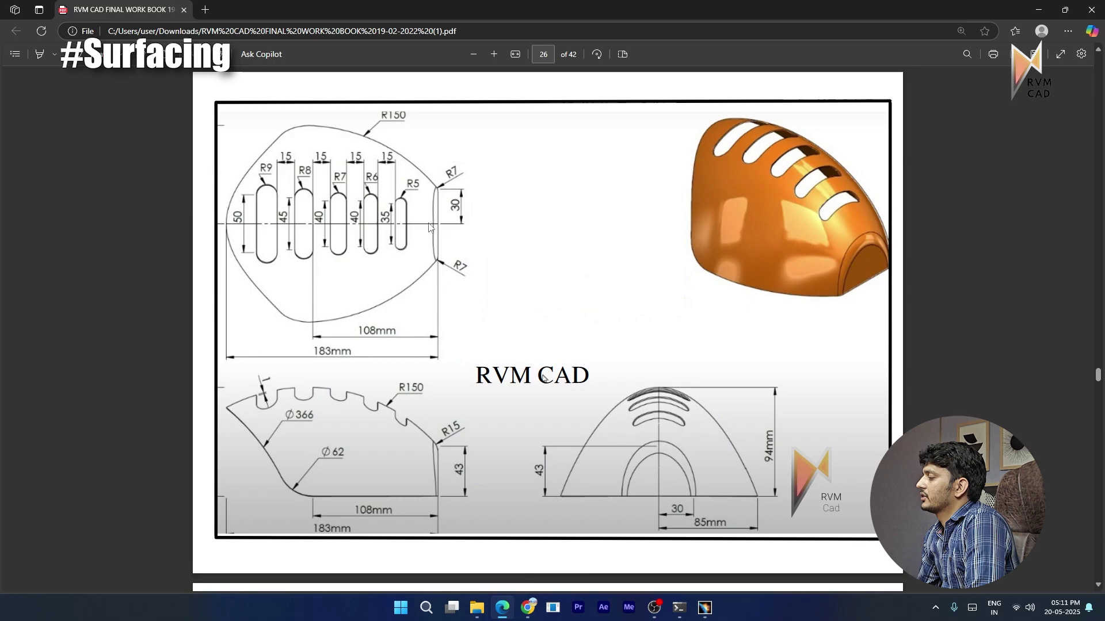
{"action": "scroll", "coordinate": [411, 242], "scroll_direction": "up", "scroll_amount": 1}
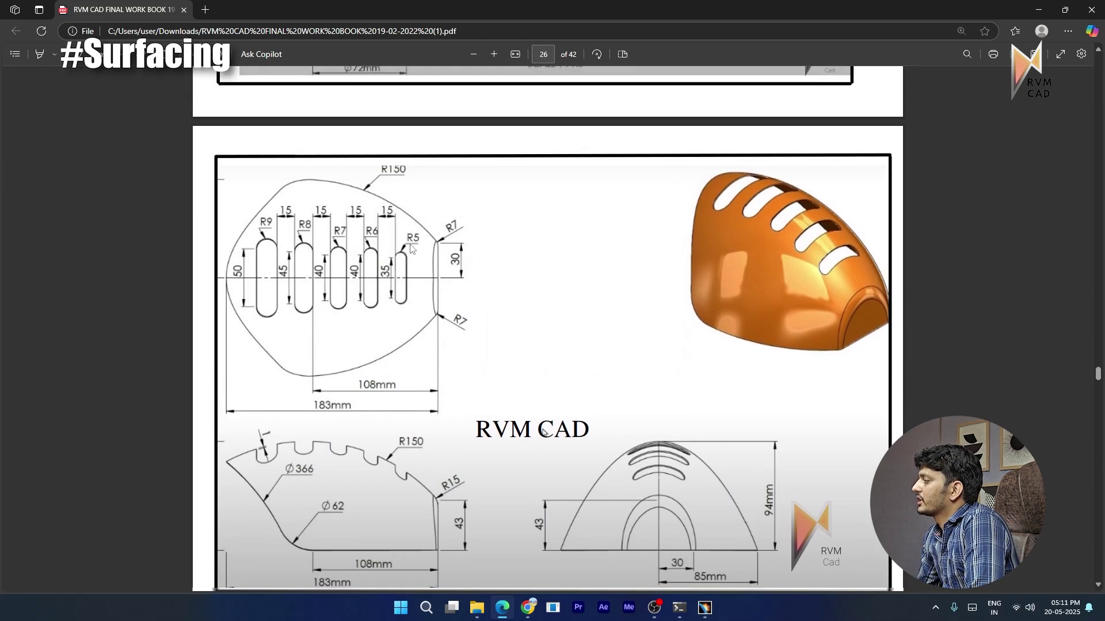
{"action": "scroll", "coordinate": [411, 241], "scroll_direction": "down", "scroll_amount": 1}
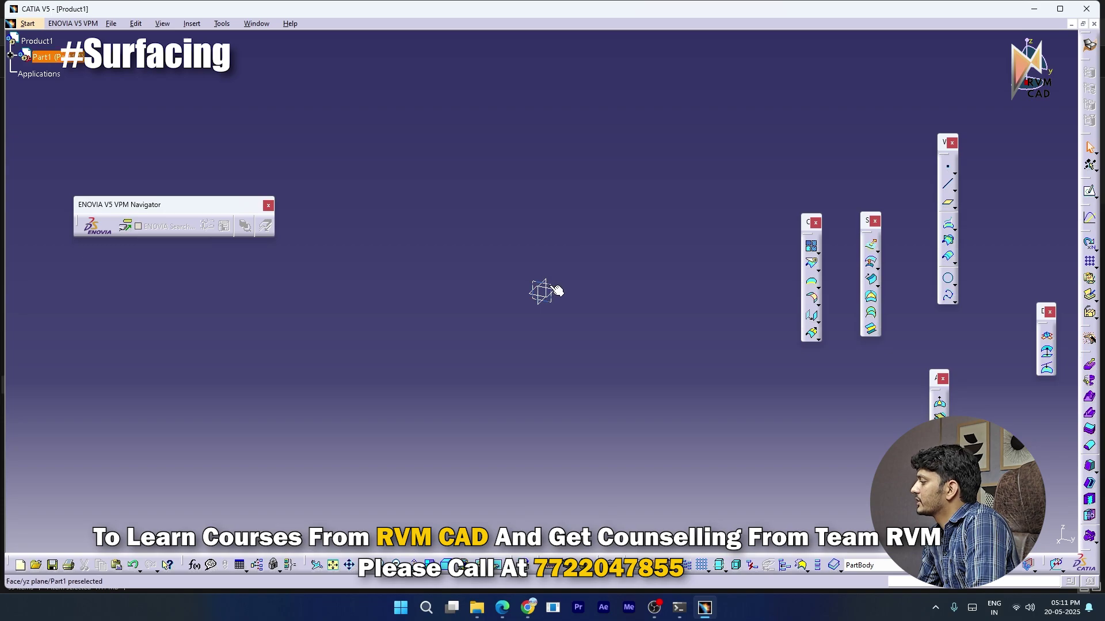
{"action": "left_click", "coordinate": [1088, 193]}
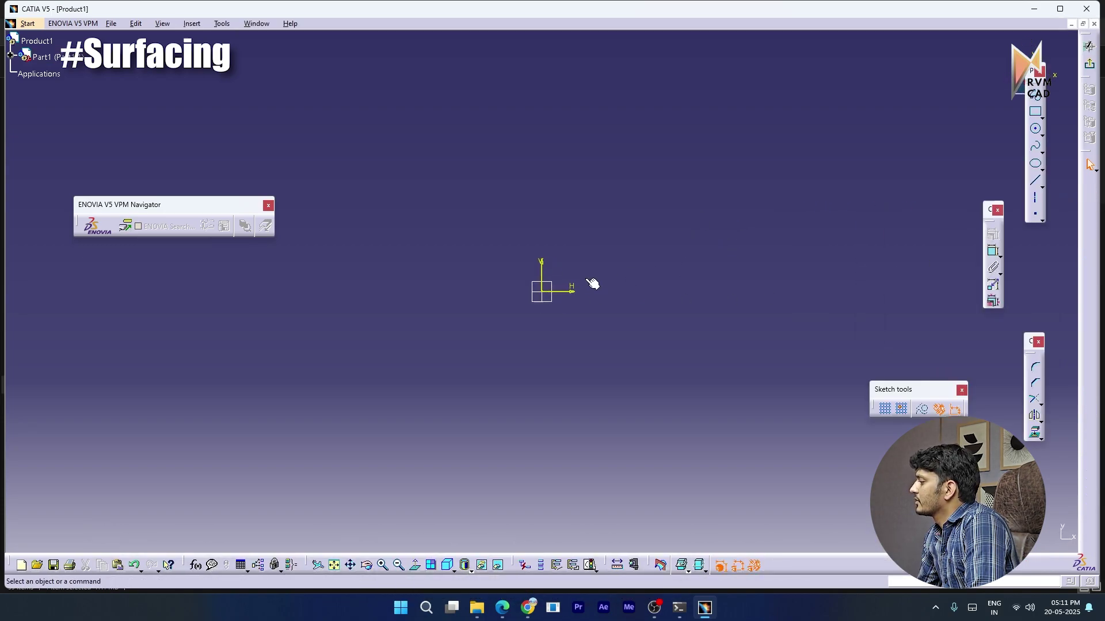
{"action": "left_click", "coordinate": [1035, 111]}
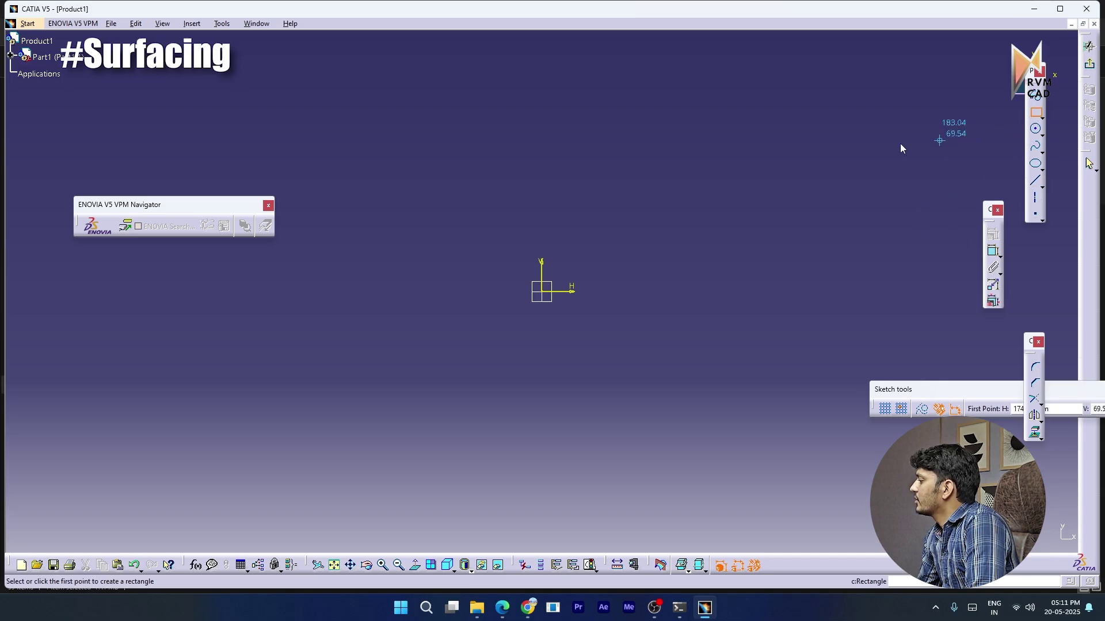
{"action": "left_click", "coordinate": [457, 292]}
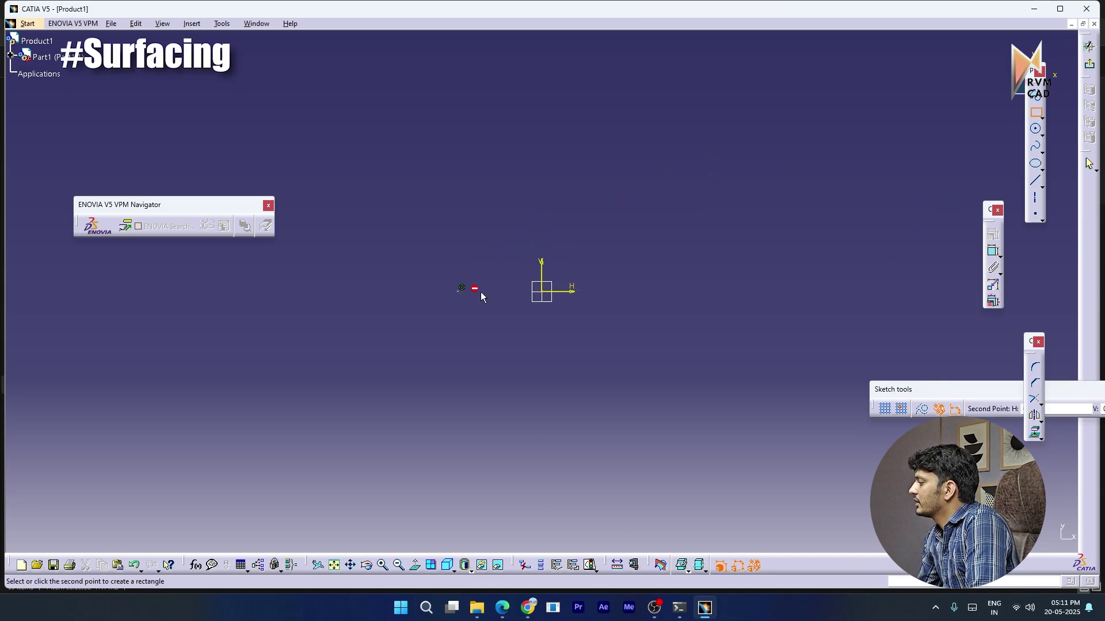
{"action": "left_click", "coordinate": [657, 197]}
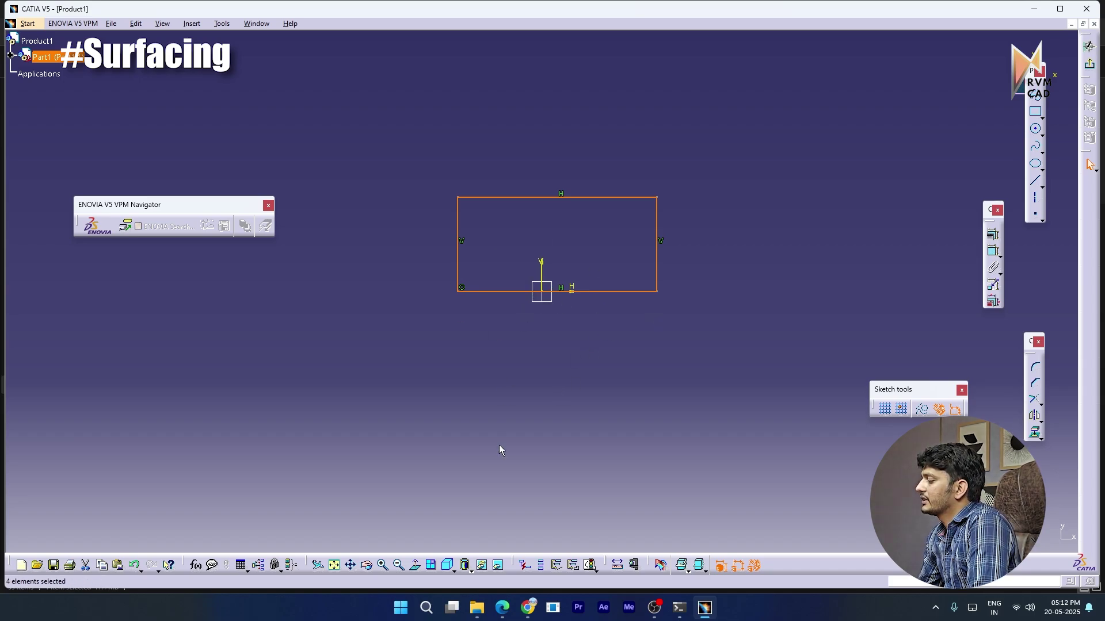
{"action": "left_click", "coordinate": [444, 287]}
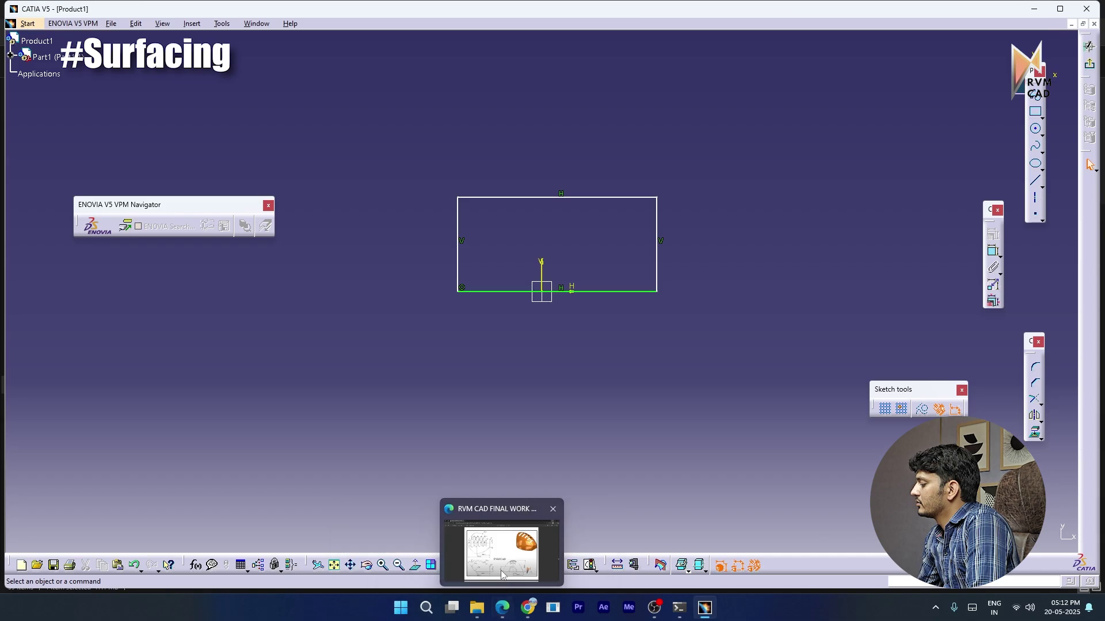
Check the plan dimensions on page 26 of the workbook, then dimension the sketch rectangle's height and set it to 85 mm
{"action": "left_click", "coordinate": [530, 584]}
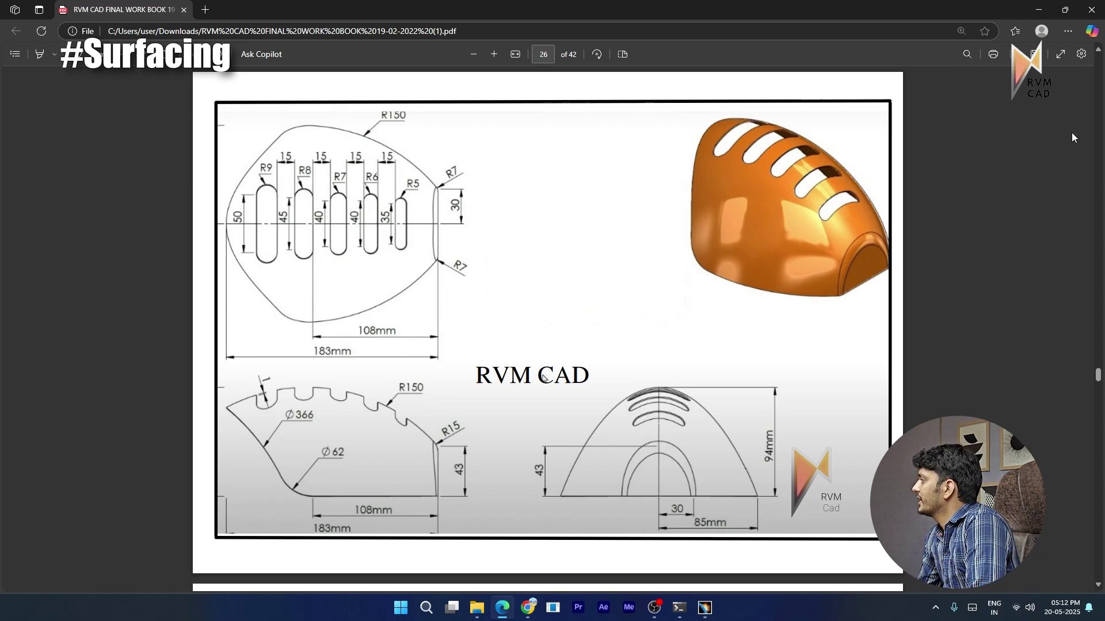
{"action": "left_click", "coordinate": [1038, 11]}
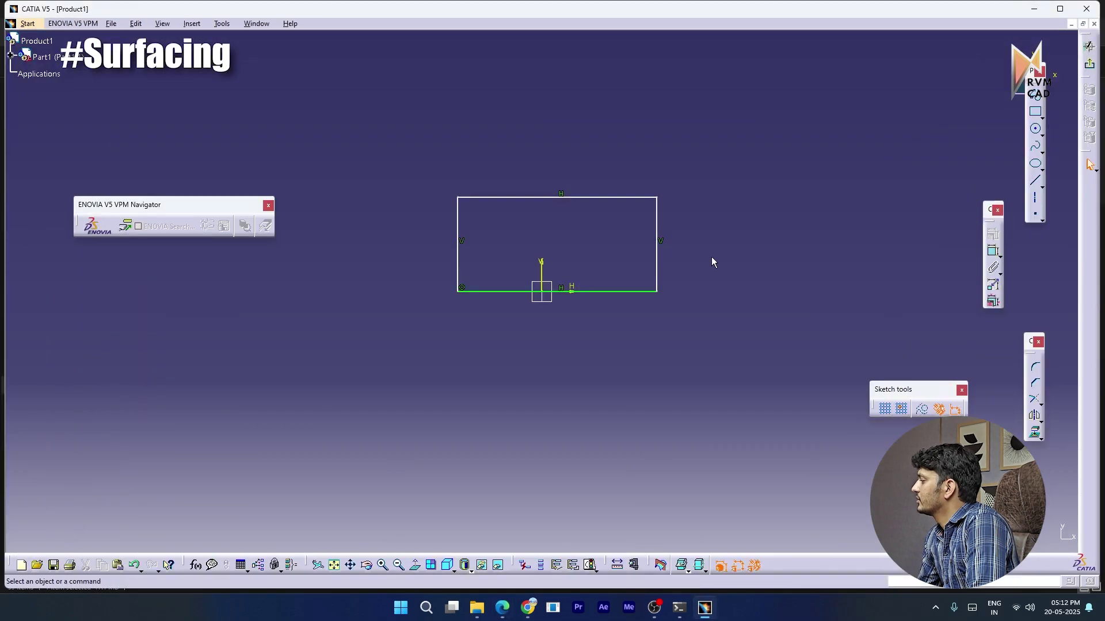
{"action": "left_click", "coordinate": [995, 253]}
{"action": "left_click", "coordinate": [657, 259]}
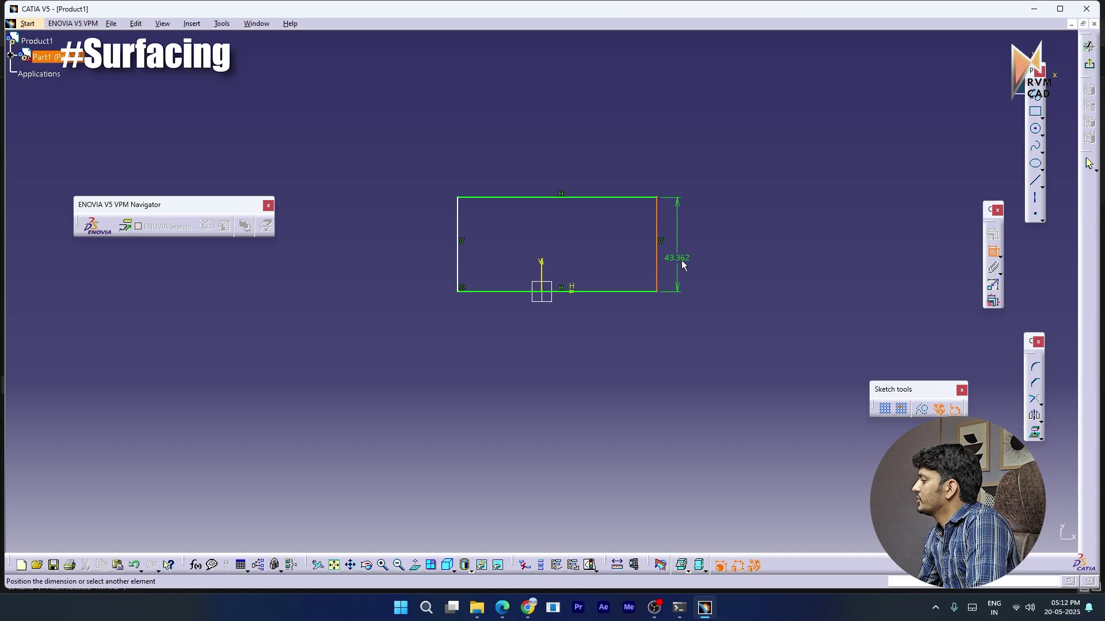
{"action": "left_click", "coordinate": [694, 256]}
{"action": "double_click", "coordinate": [694, 256]}
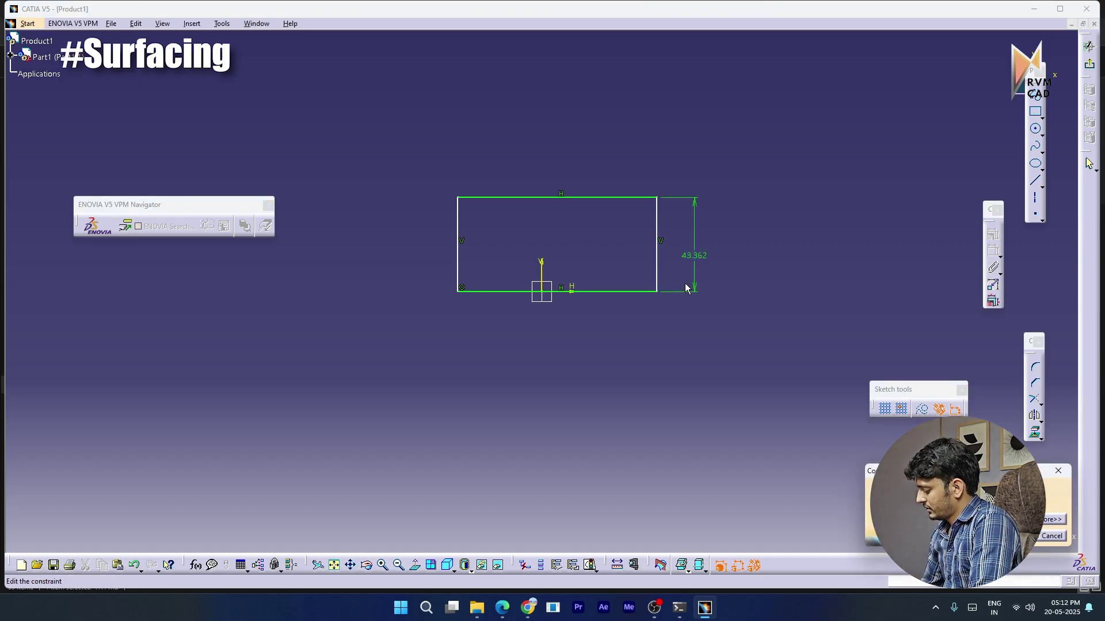
{"action": "key", "text": "Return"}
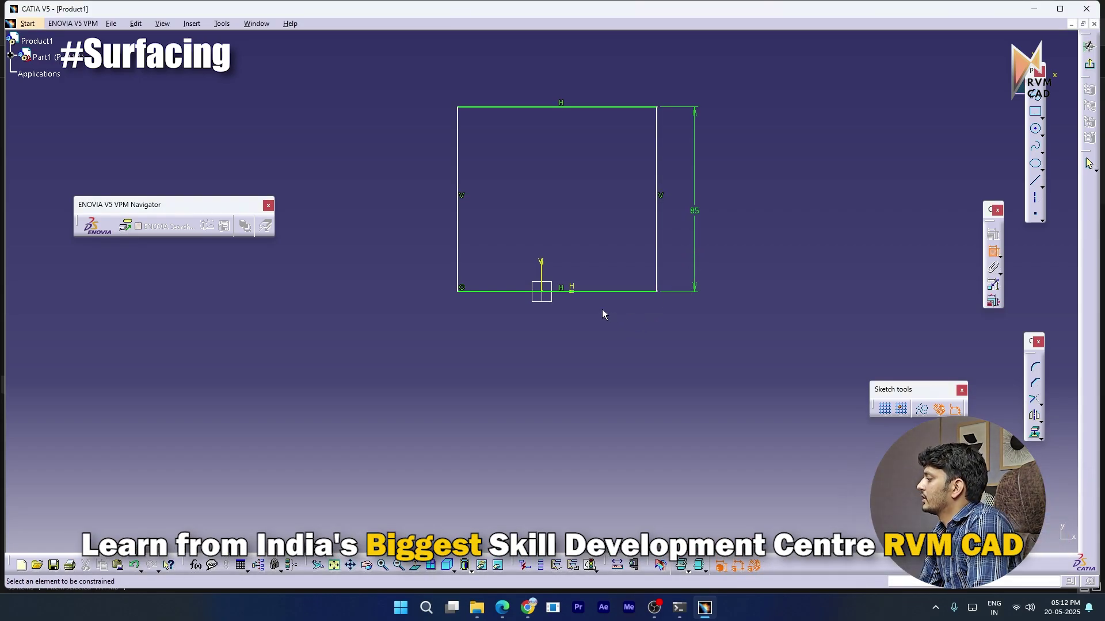
Dimension the rectangle's base edge and set its length to 183 mm
{"action": "left_click", "coordinate": [606, 293]}
{"action": "left_click", "coordinate": [573, 346]}
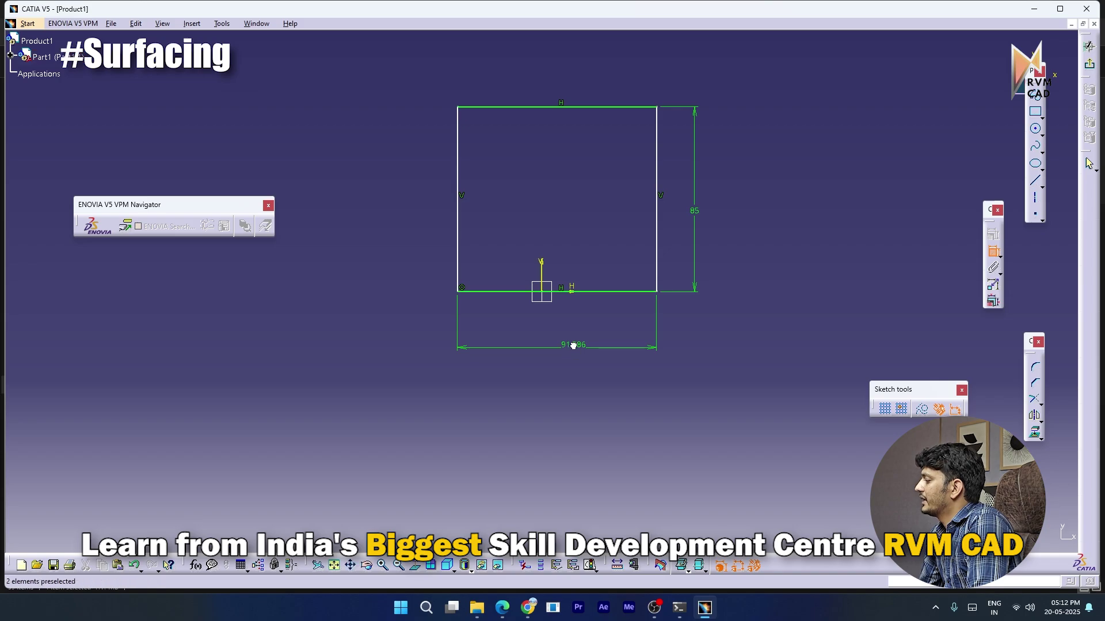
{"action": "double_click", "coordinate": [573, 345]}
{"action": "type", "text": "183"}
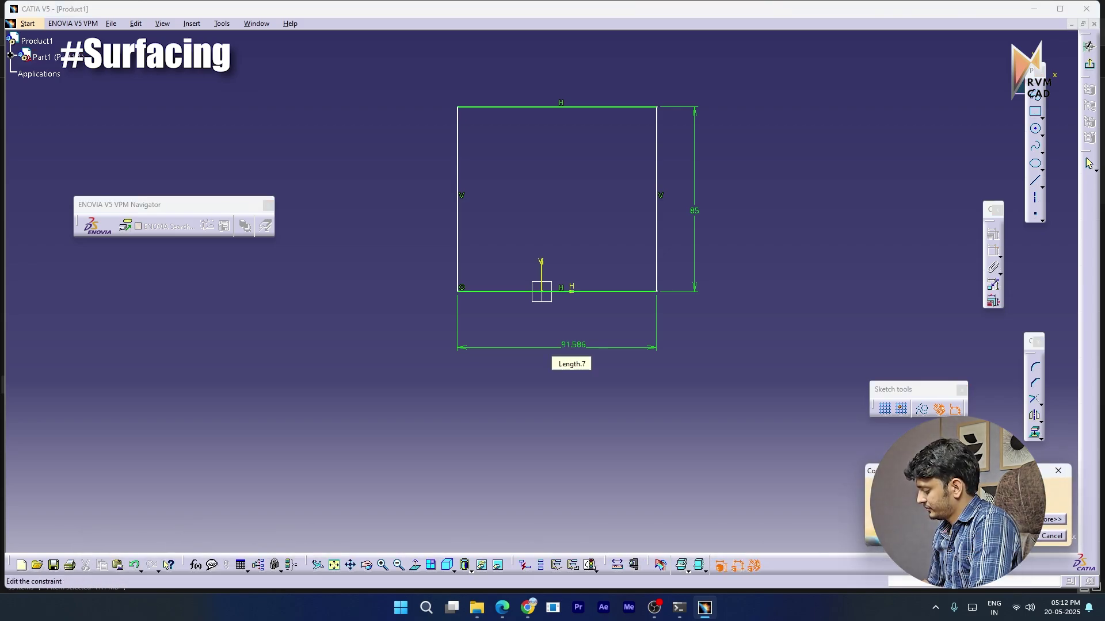
{"action": "key", "text": "Return"}
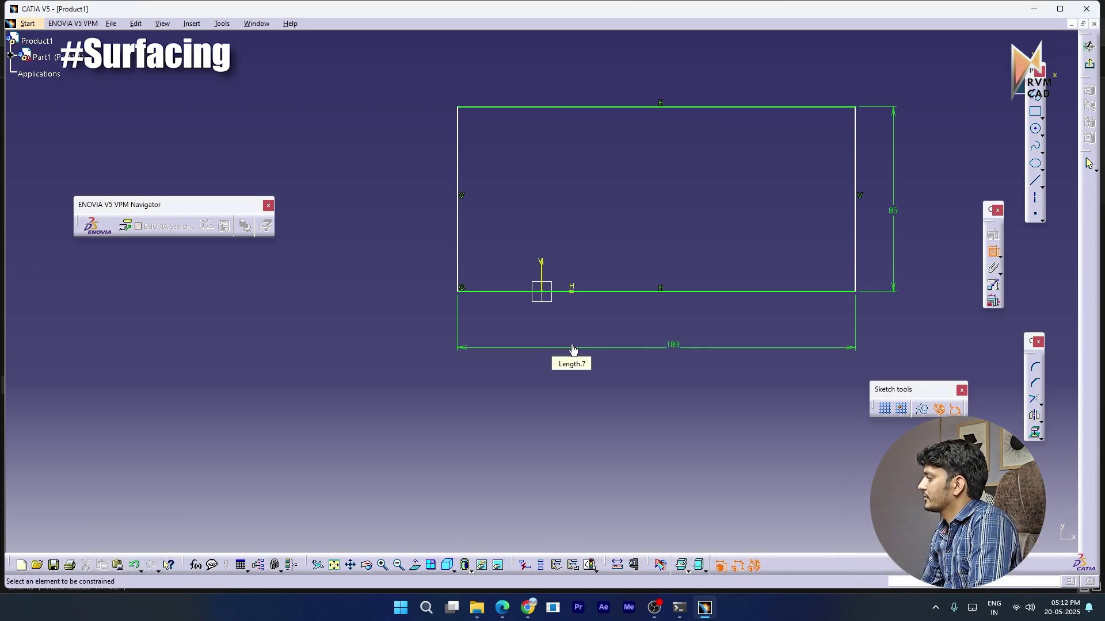
Constrain the rectangle's right edge to a distance of 108 mm from the sketch's vertical axis
{"action": "left_click", "coordinate": [544, 270]}
{"action": "left_click", "coordinate": [855, 263]}
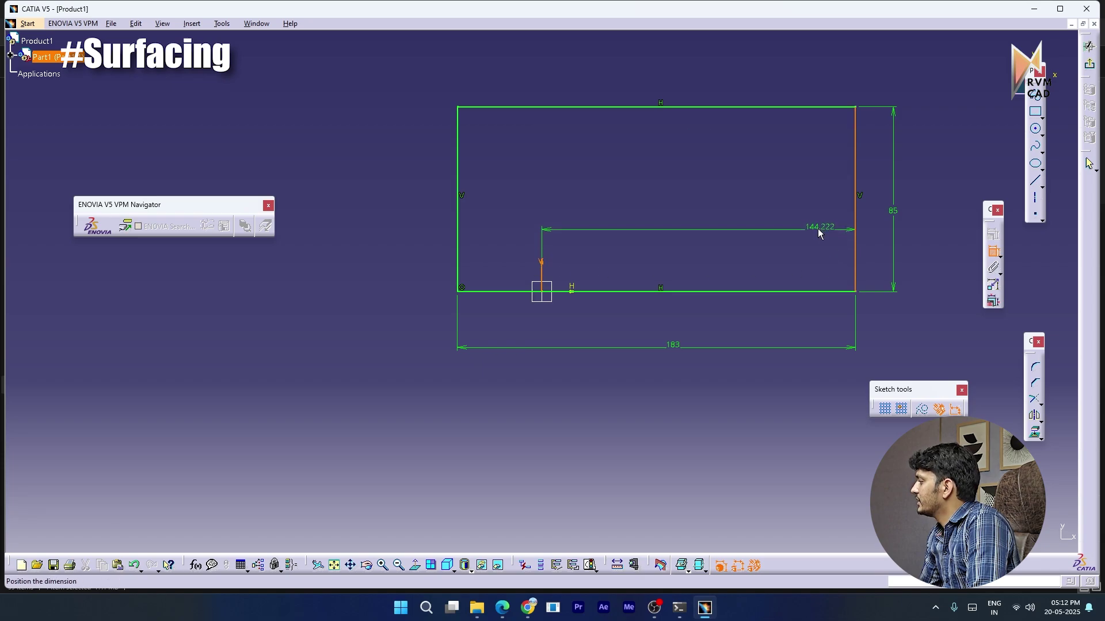
{"action": "middle_click_drag", "start_coordinate": [765, 221], "coordinate": [747, 232]}
{"action": "left_click", "coordinate": [695, 115]}
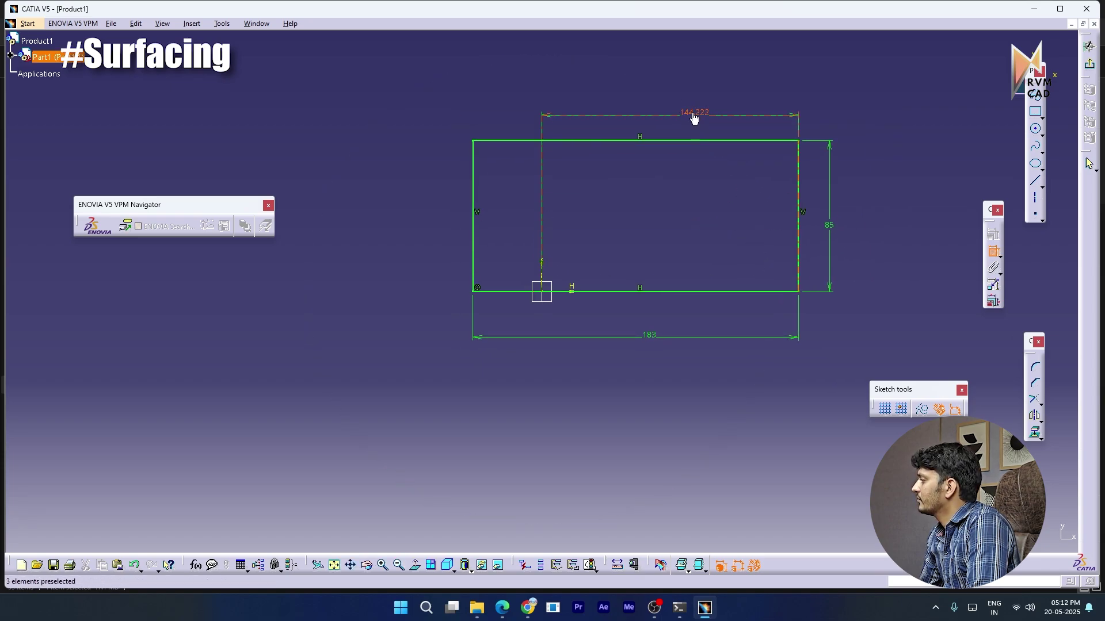
{"action": "double_click", "coordinate": [694, 116]}
{"action": "type", "text": "108"}
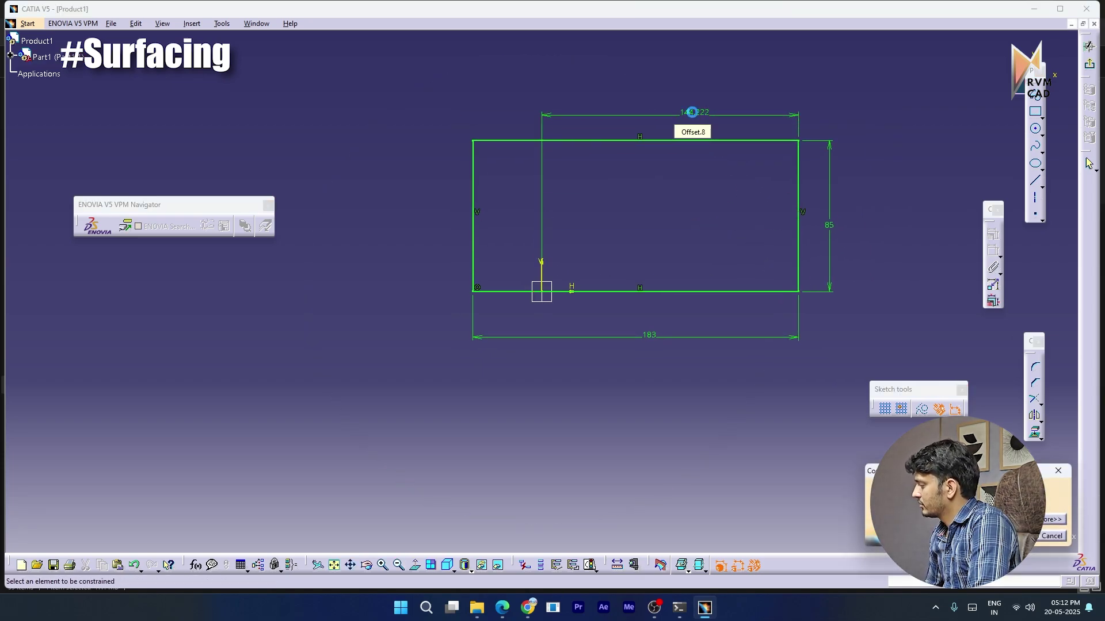
{"action": "key", "text": "Return"}
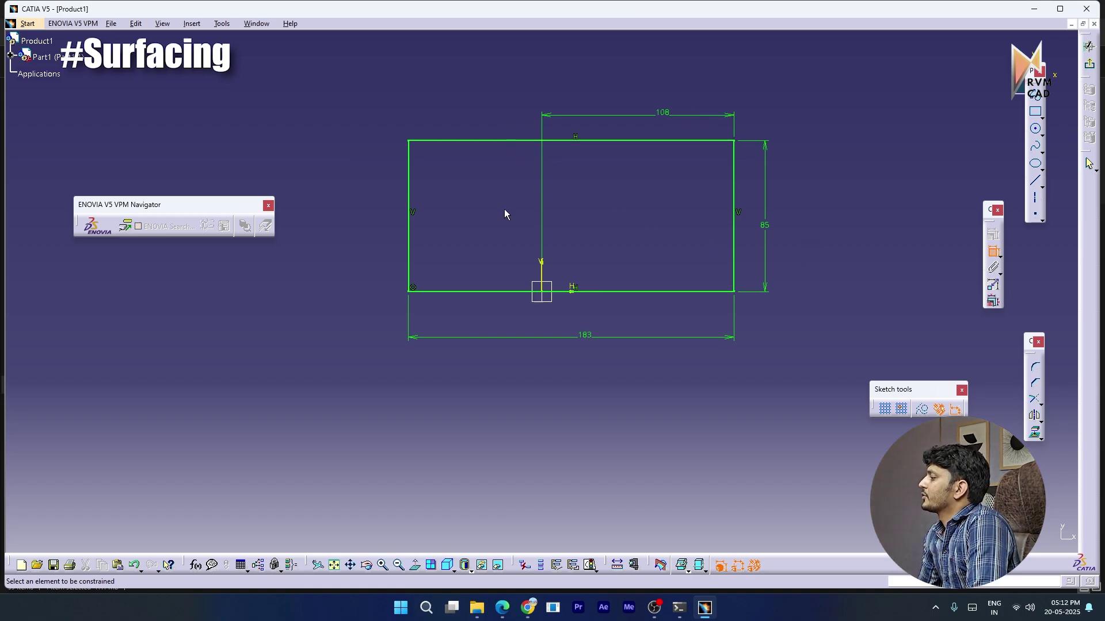
Convert all four sides of the rectangle into construction elements
{"action": "left_click", "coordinate": [459, 142]}
{"action": "key", "text": "Escape"}
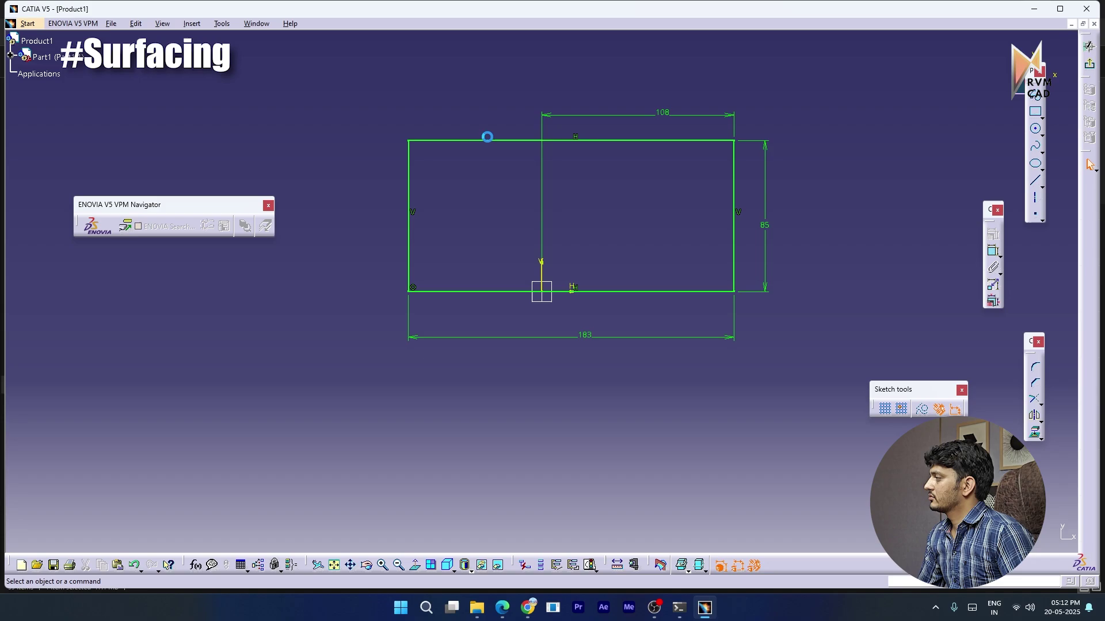
{"action": "left_click", "coordinate": [487, 140]}
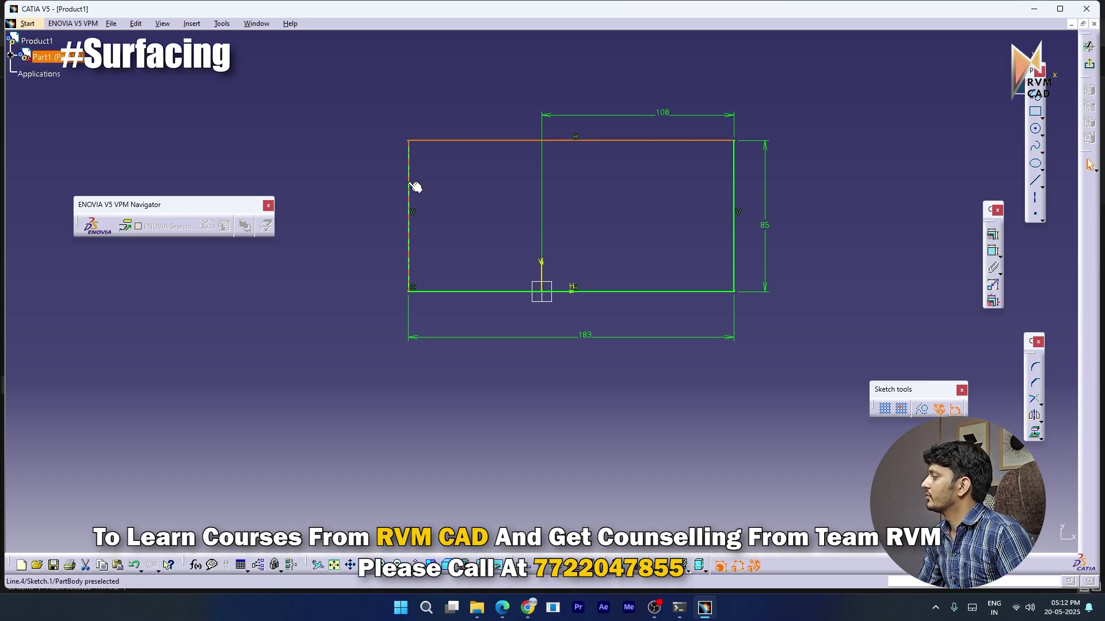
{"action": "left_click", "coordinate": [521, 292], "text": "ctrl"}
{"action": "left_click", "coordinate": [734, 249], "text": "ctrl"}
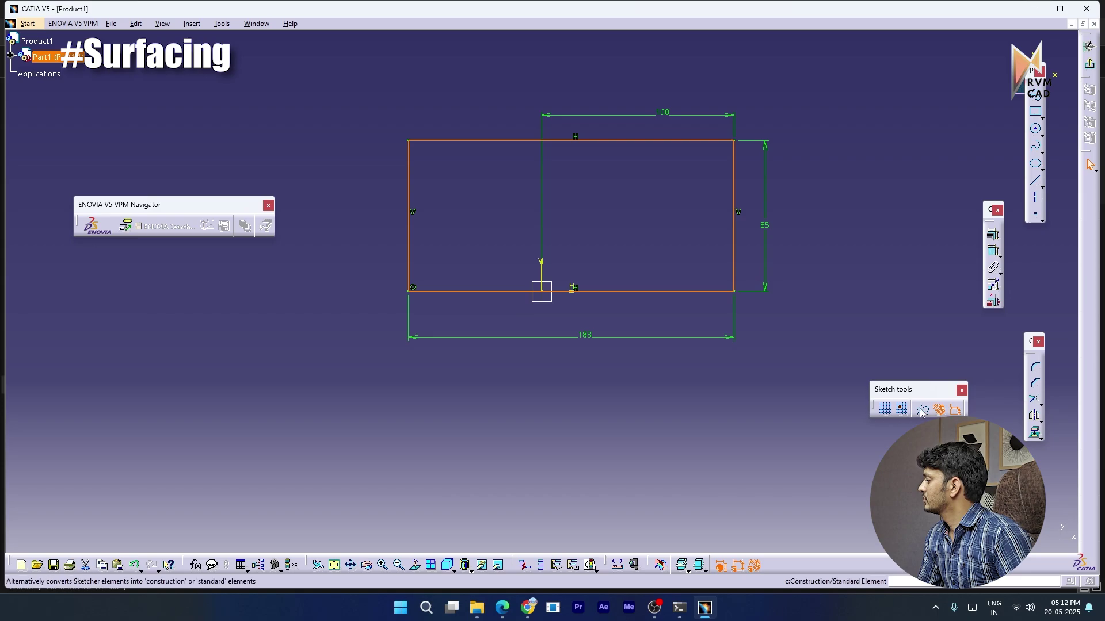
{"action": "left_click", "coordinate": [922, 411]}
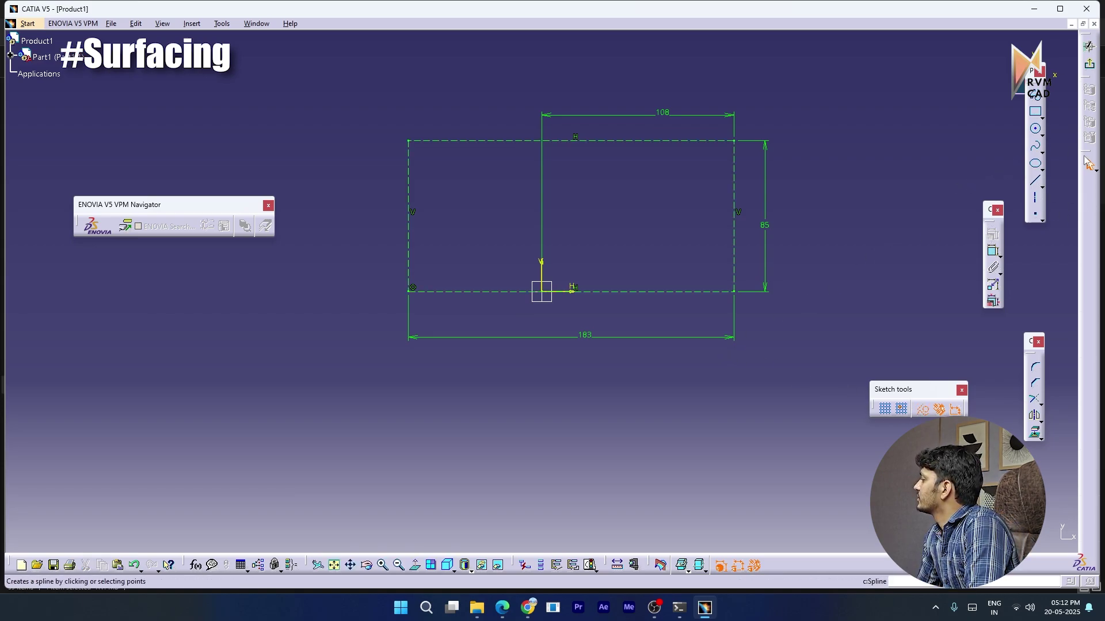
{"action": "left_click", "coordinate": [1042, 135]}
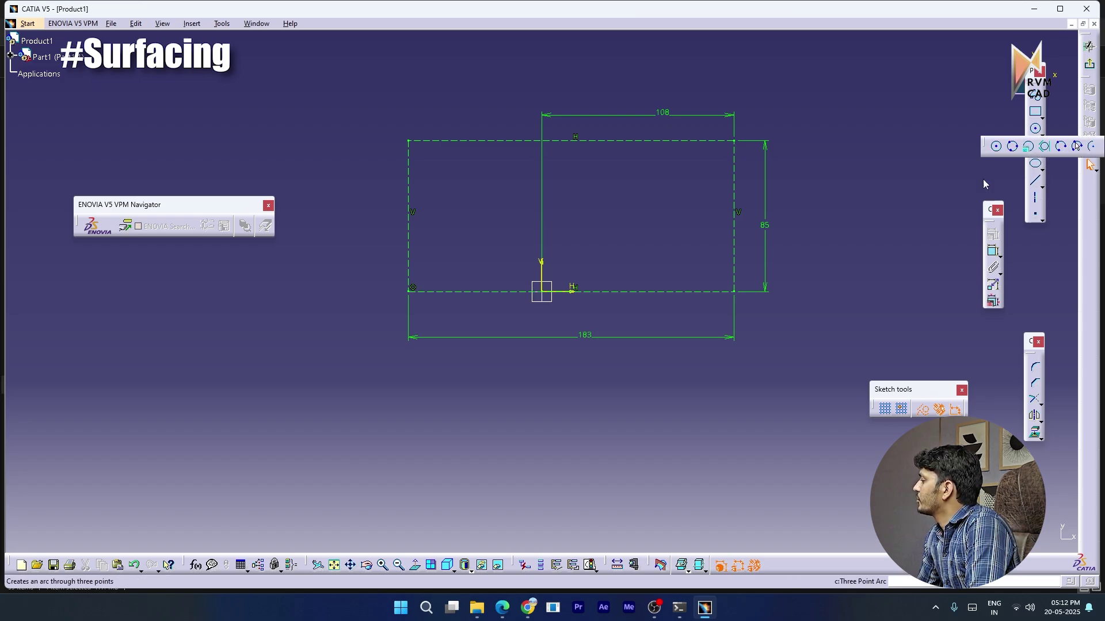
{"action": "left_click", "coordinate": [1077, 144]}
{"action": "left_click", "coordinate": [737, 261]}
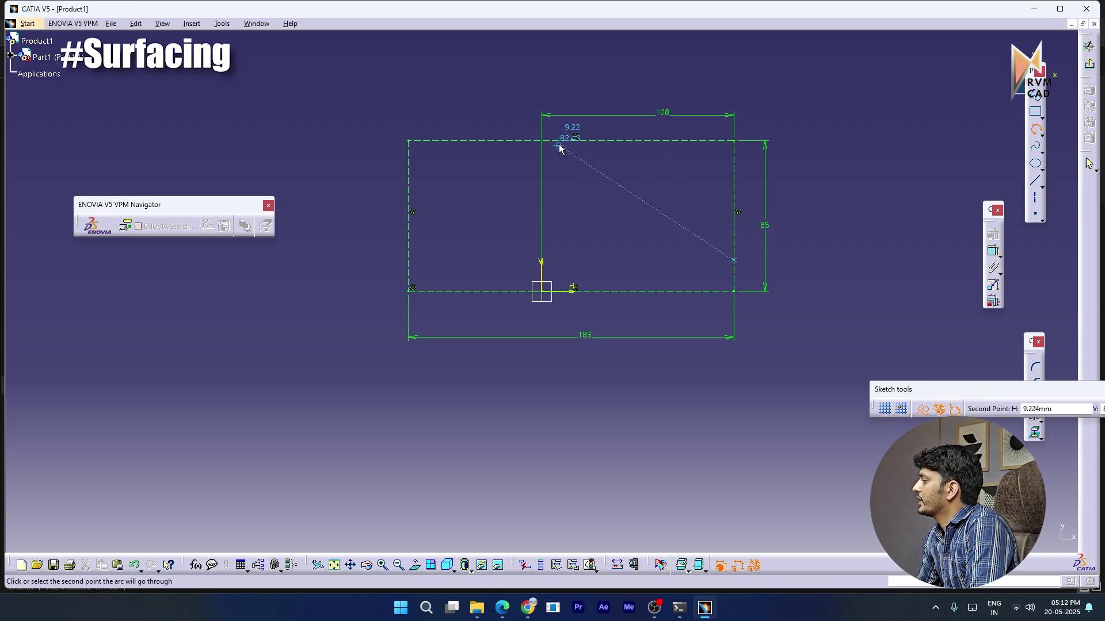
{"action": "left_click", "coordinate": [564, 142]}
{"action": "left_click", "coordinate": [413, 165]}
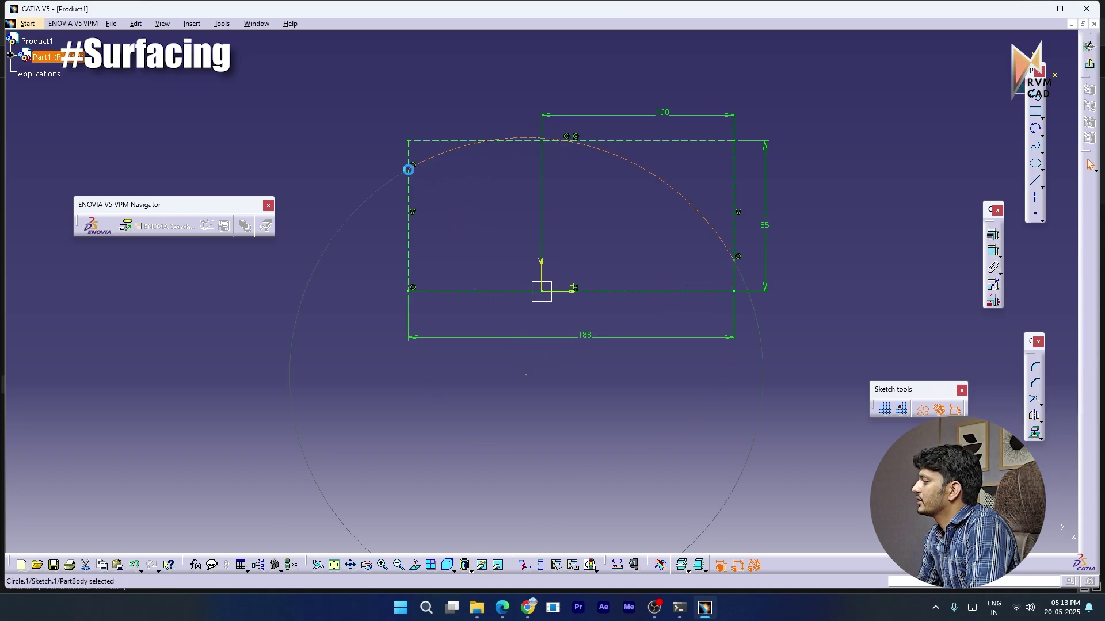
{"action": "left_click", "coordinate": [885, 200]}
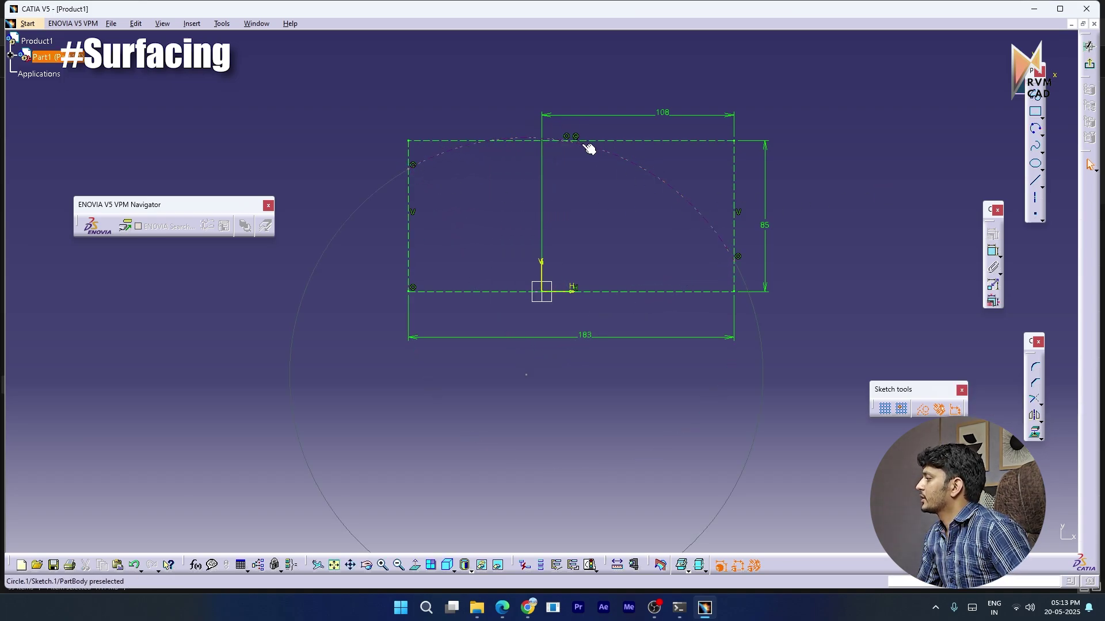
{"action": "left_click", "coordinate": [638, 167]}
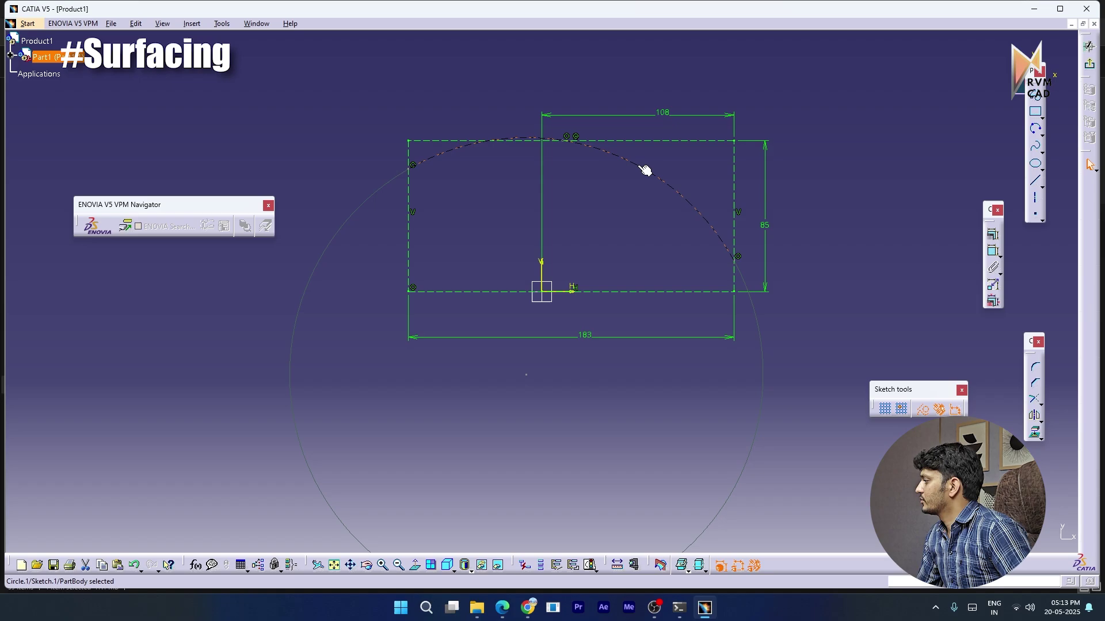
{"action": "key", "text": "Delete"}
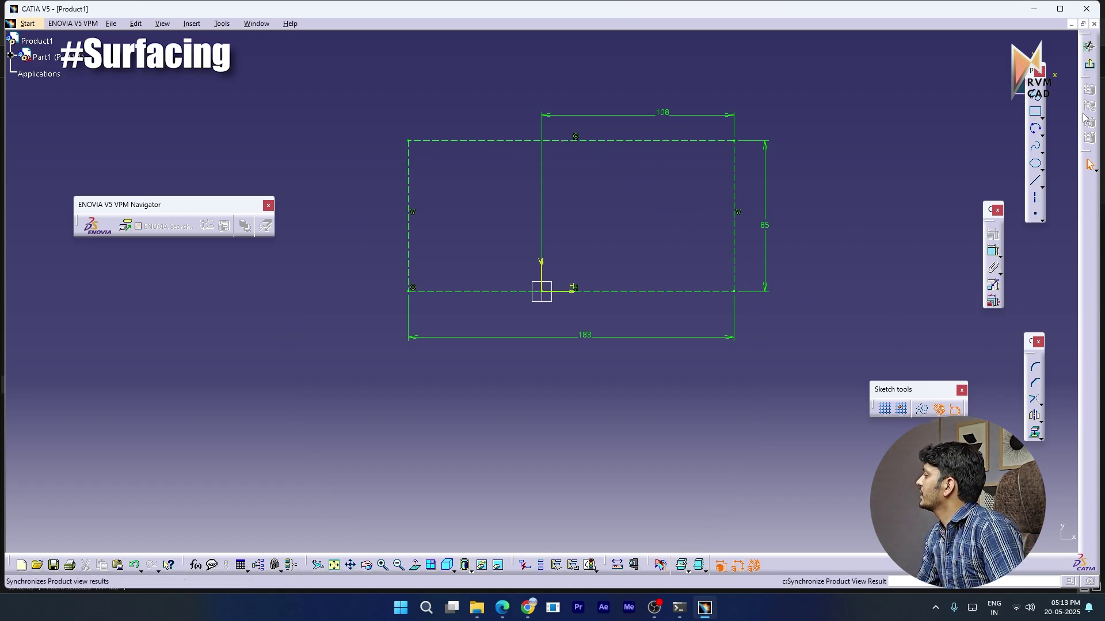
Draw a standard three-point arc of about 133 mm radius from the rectangle's right edge through its top edge to its left edge
{"action": "left_click", "coordinate": [1036, 129]}
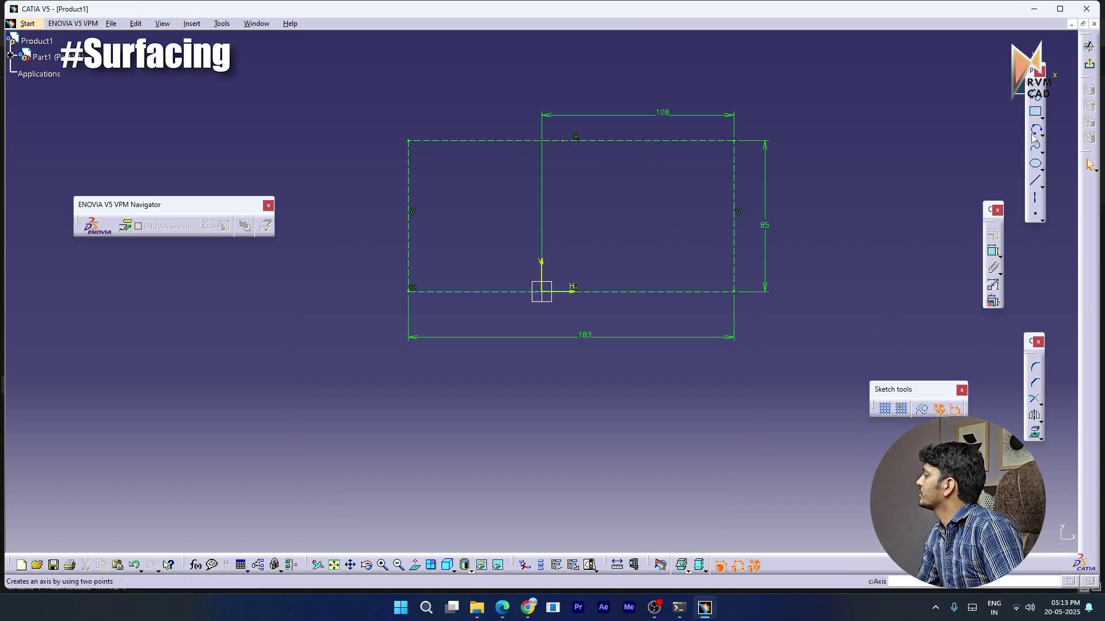
{"action": "left_click", "coordinate": [734, 249]}
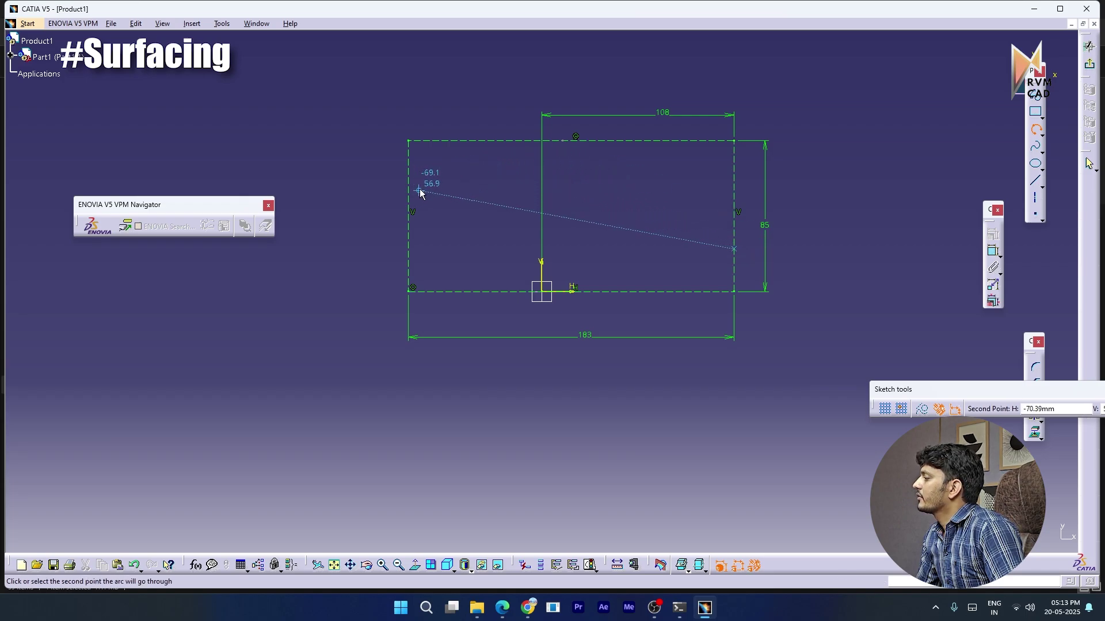
{"action": "left_click", "coordinate": [506, 139]}
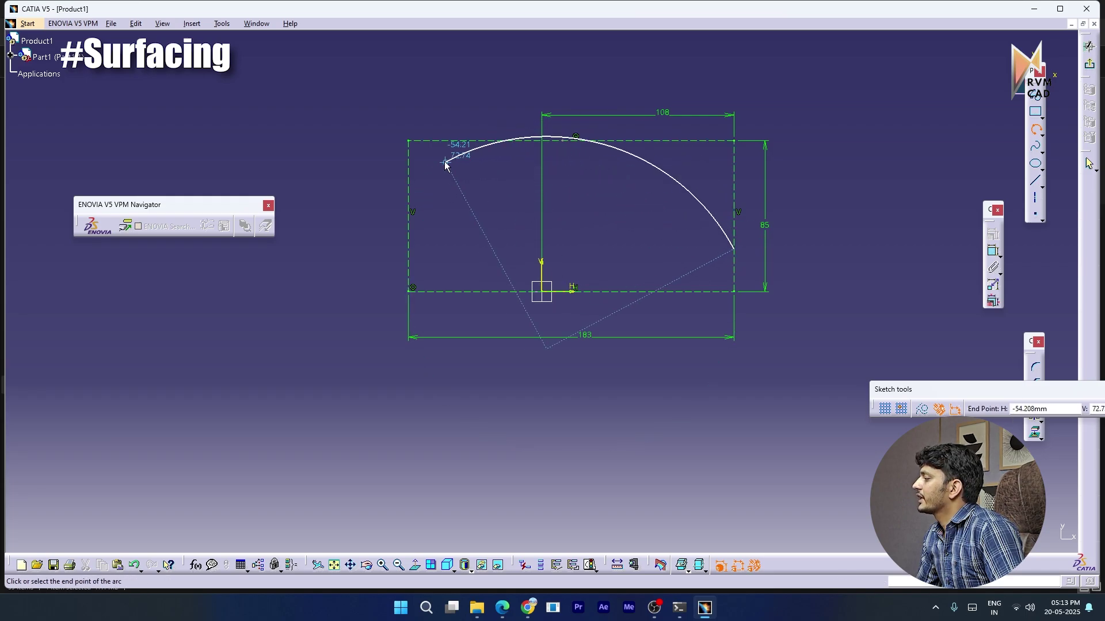
{"action": "left_click", "coordinate": [413, 170]}
Apply a tangency constraint between the arc and the rectangle's top edge
{"action": "left_click", "coordinate": [451, 86]}
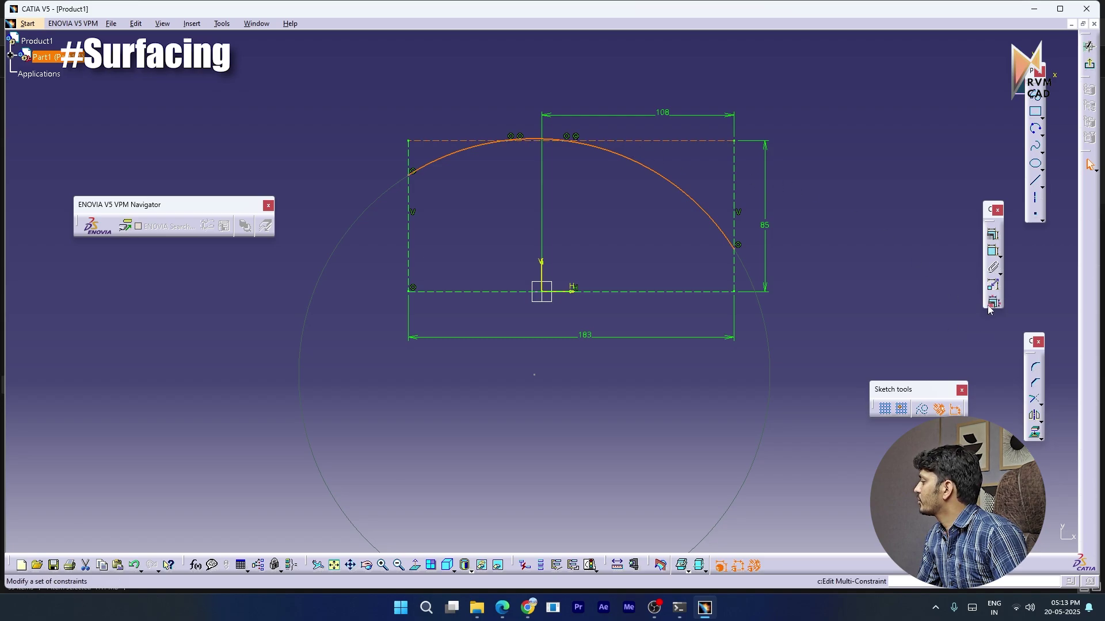
{"action": "left_click", "coordinate": [996, 257]}
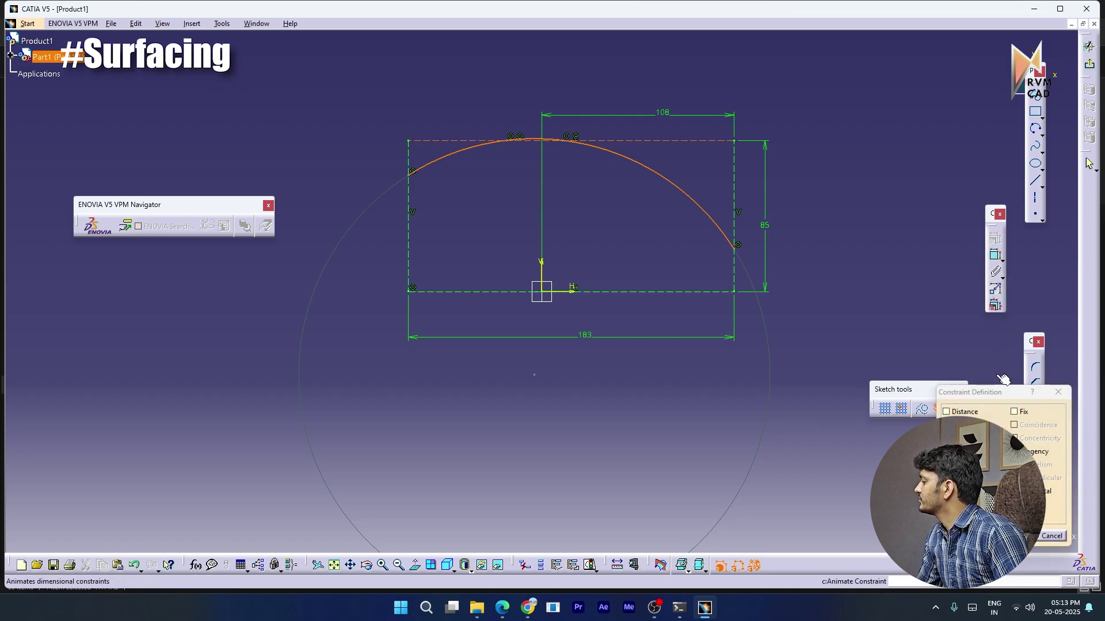
{"action": "left_click", "coordinate": [1020, 536]}
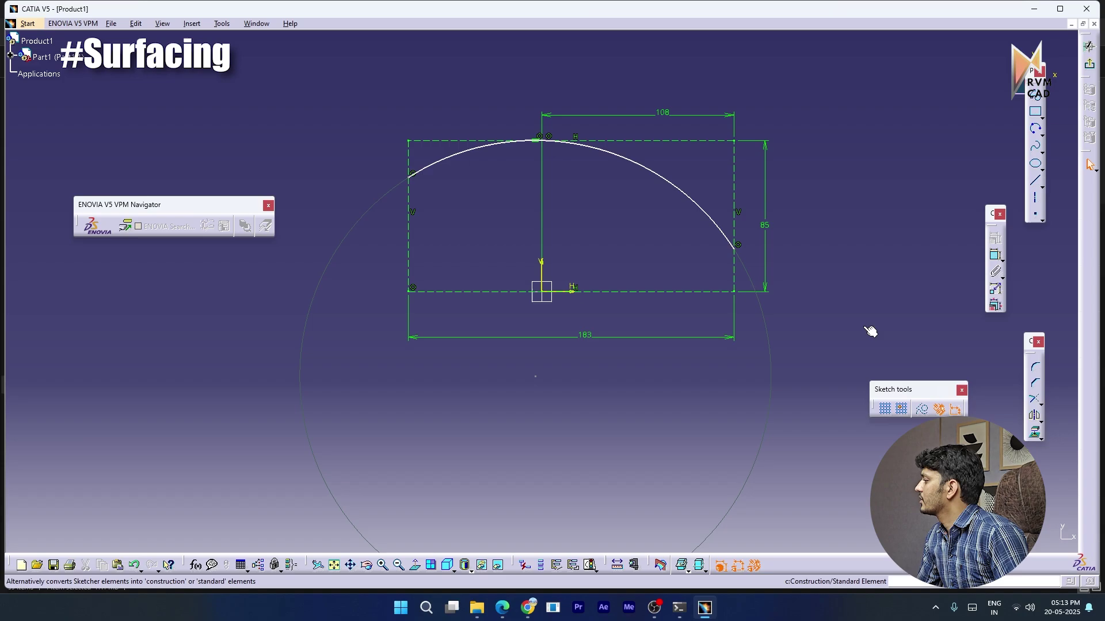
Dimension the arc's radius and set it to 150 mm
{"action": "left_click", "coordinate": [995, 256]}
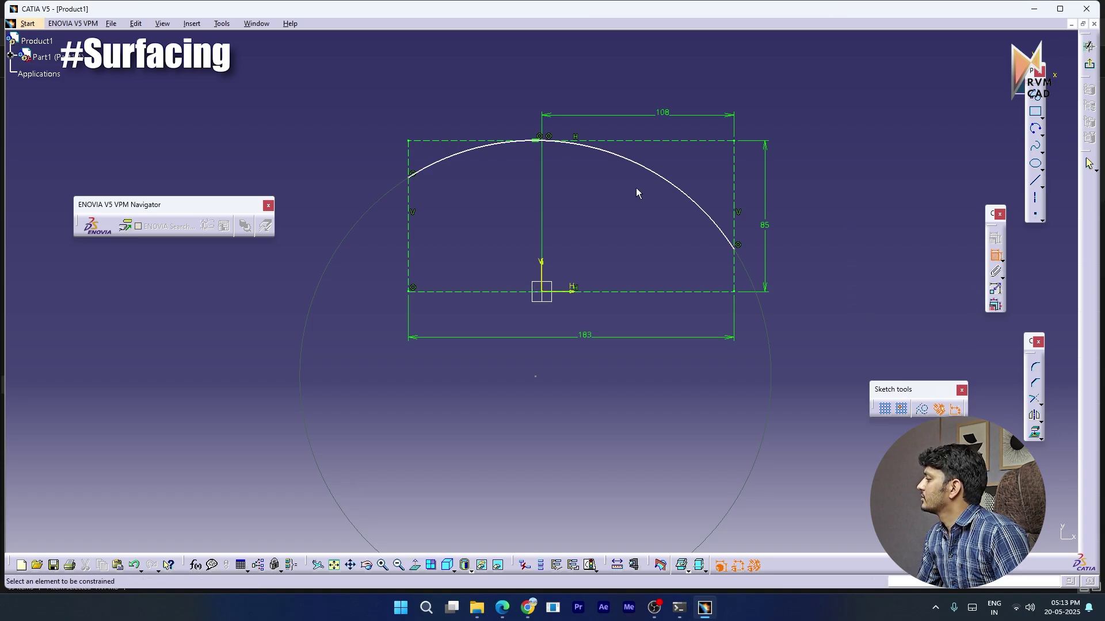
{"action": "left_click", "coordinate": [646, 172]}
{"action": "left_click", "coordinate": [677, 74]}
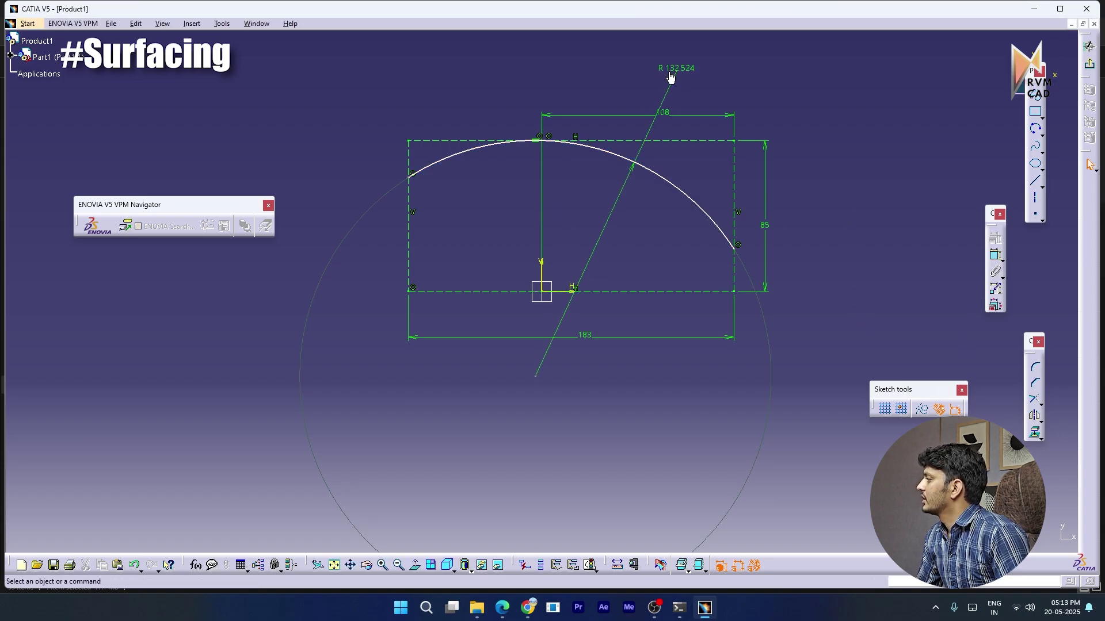
{"action": "double_click", "coordinate": [675, 73]}
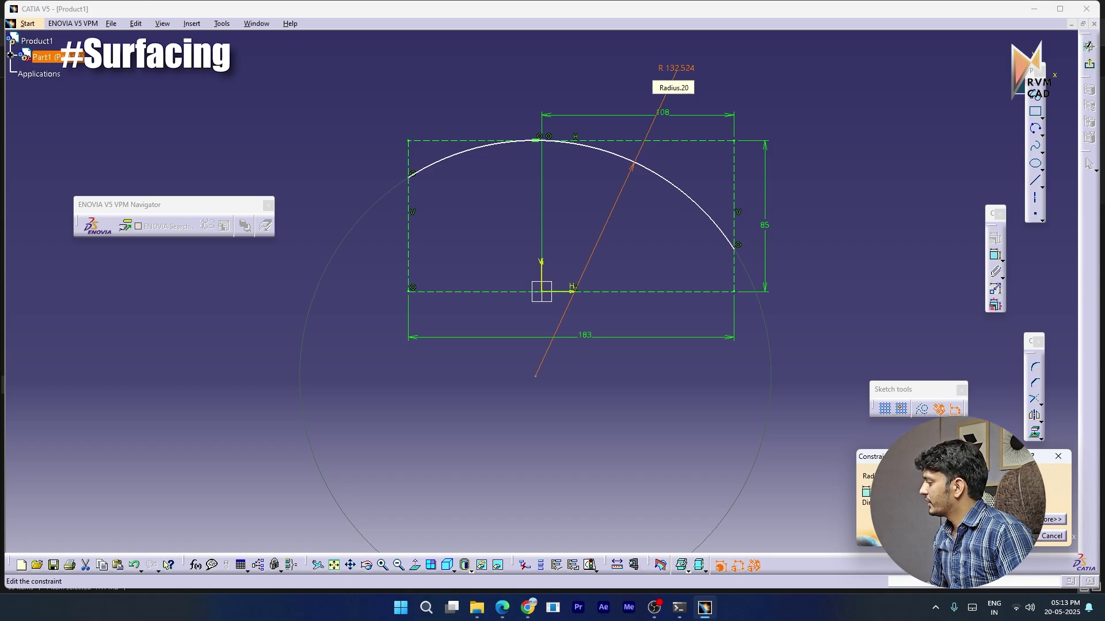
{"action": "key", "text": "Return"}
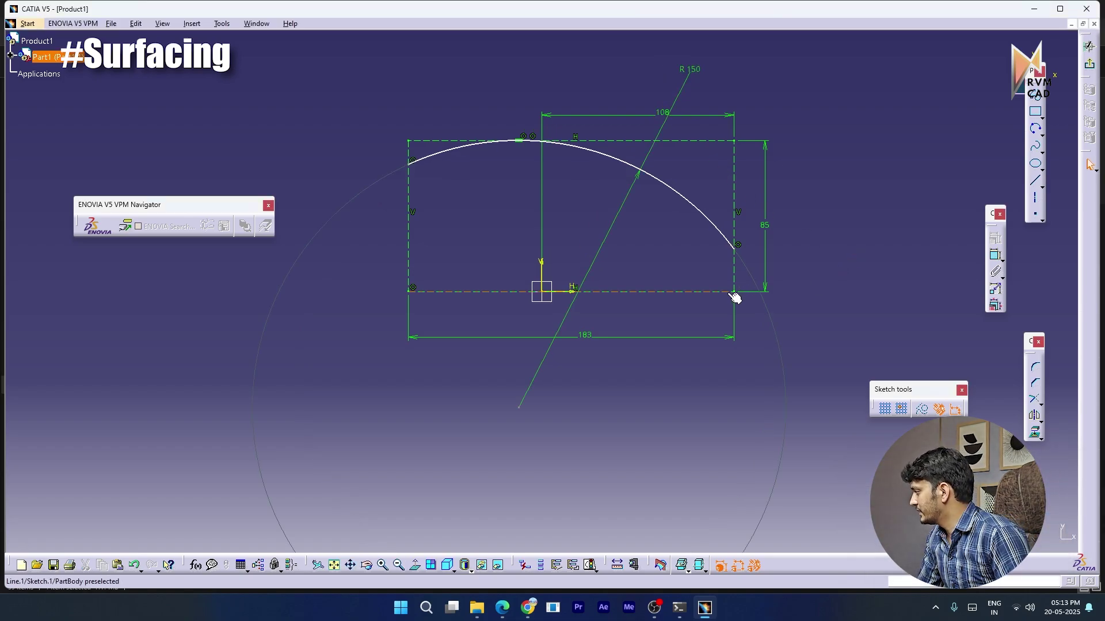
Dimension the vertical distance from the arc's right endpoint to the rectangle's bottom edge, set it to 30 mm, and exit the sketch
{"action": "left_click_drag", "start_coordinate": [736, 250], "coordinate": [758, 266]}
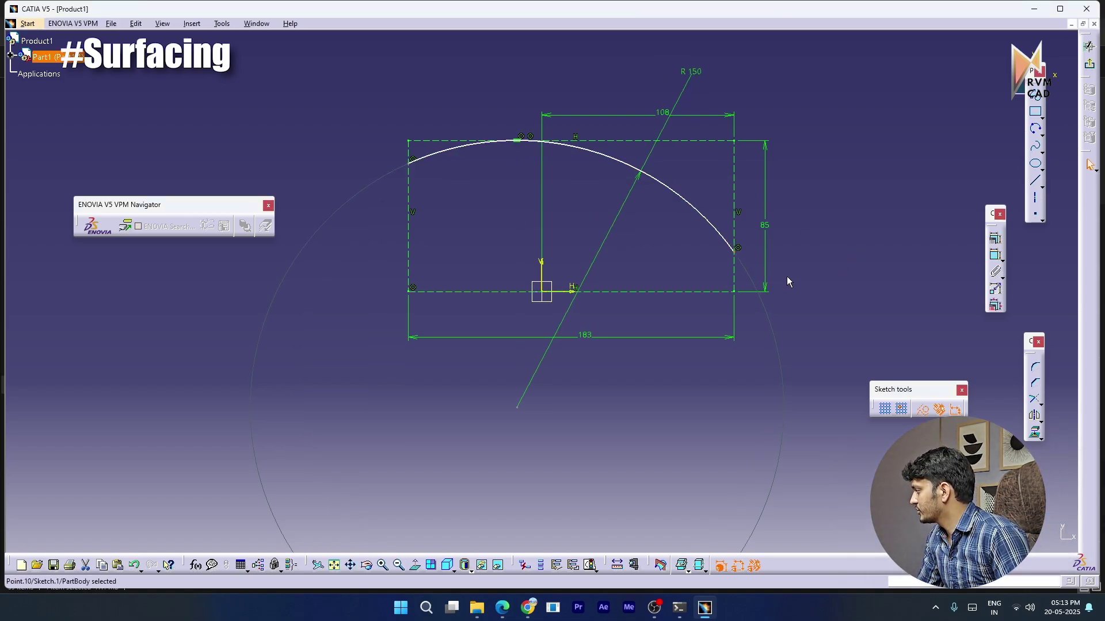
{"action": "left_click", "coordinate": [995, 255]}
{"action": "left_click", "coordinate": [727, 293]}
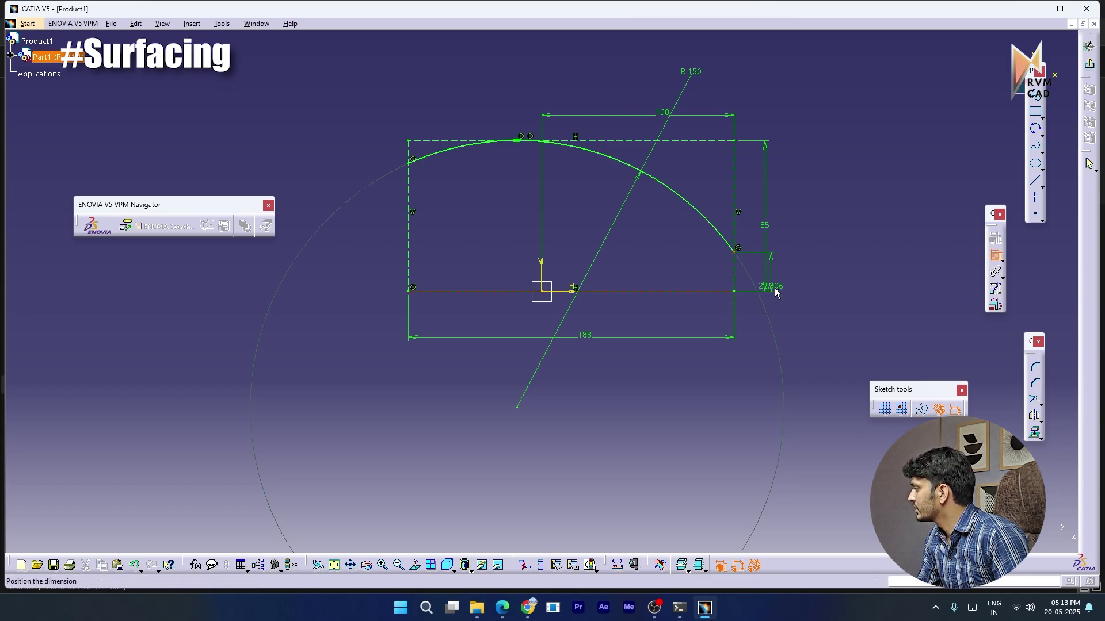
{"action": "double_click", "coordinate": [807, 289]}
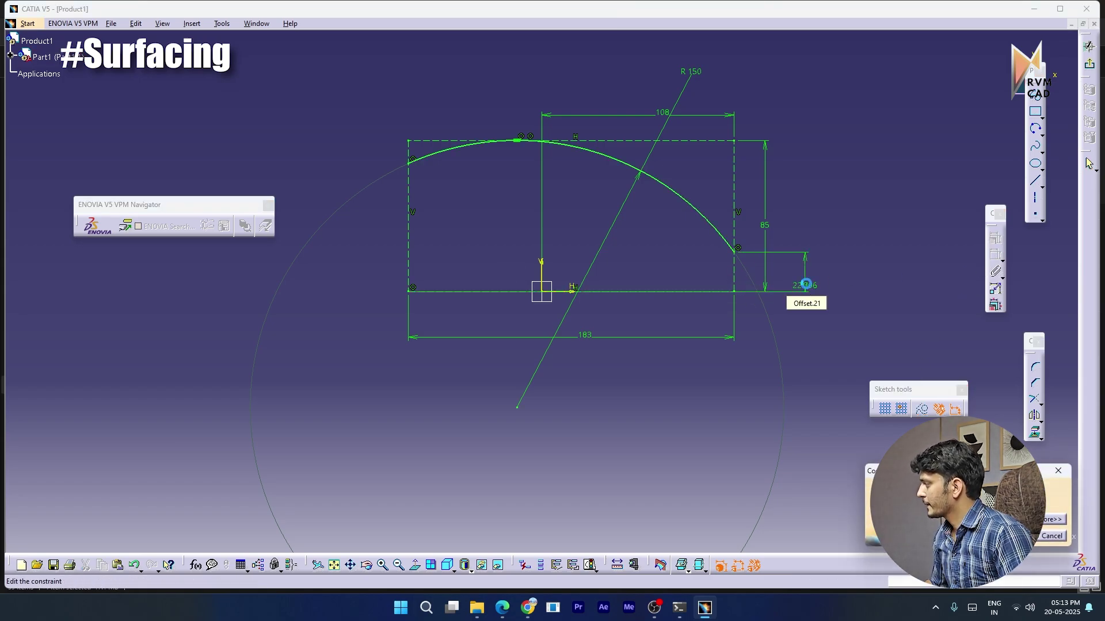
{"action": "type", "text": "30"}
{"action": "key", "text": "Return"}
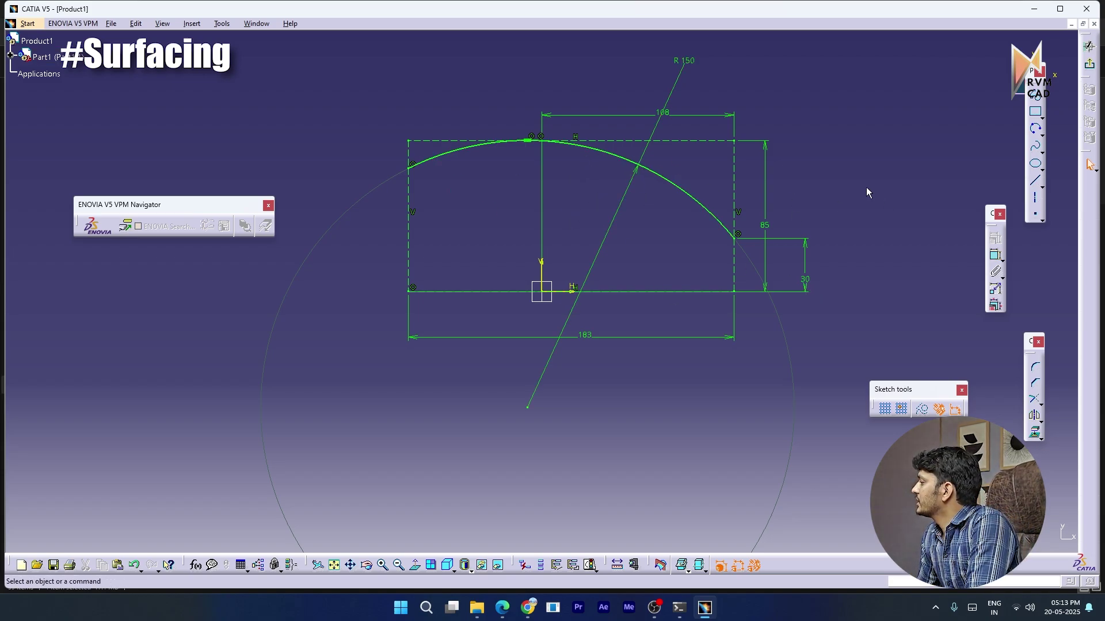
{"action": "left_click", "coordinate": [1089, 166]}
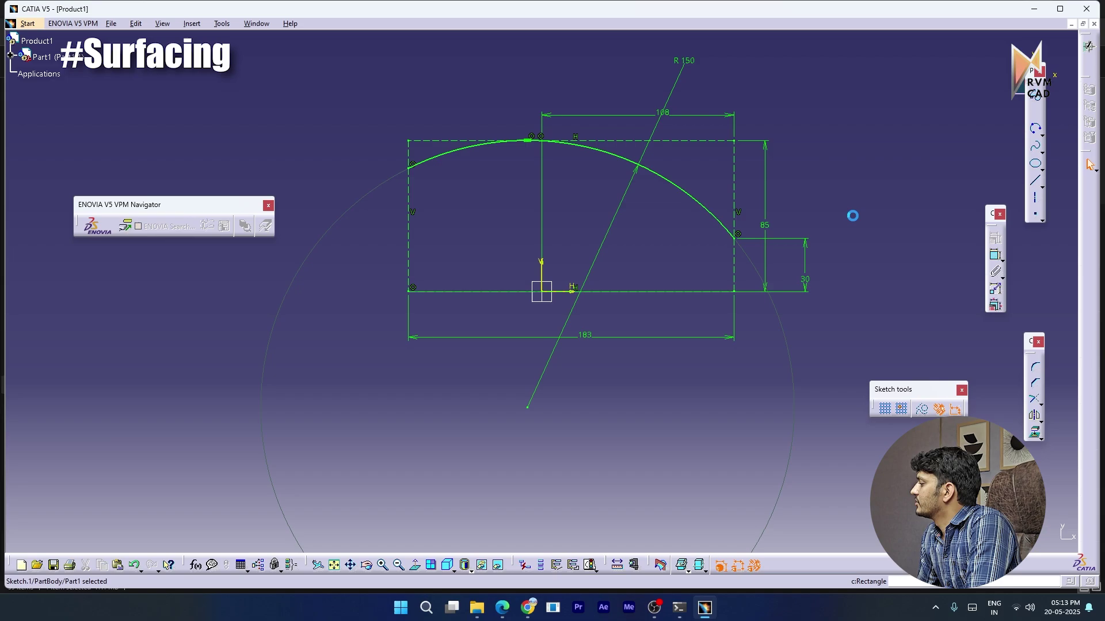
{"action": "left_click", "coordinate": [698, 356]}
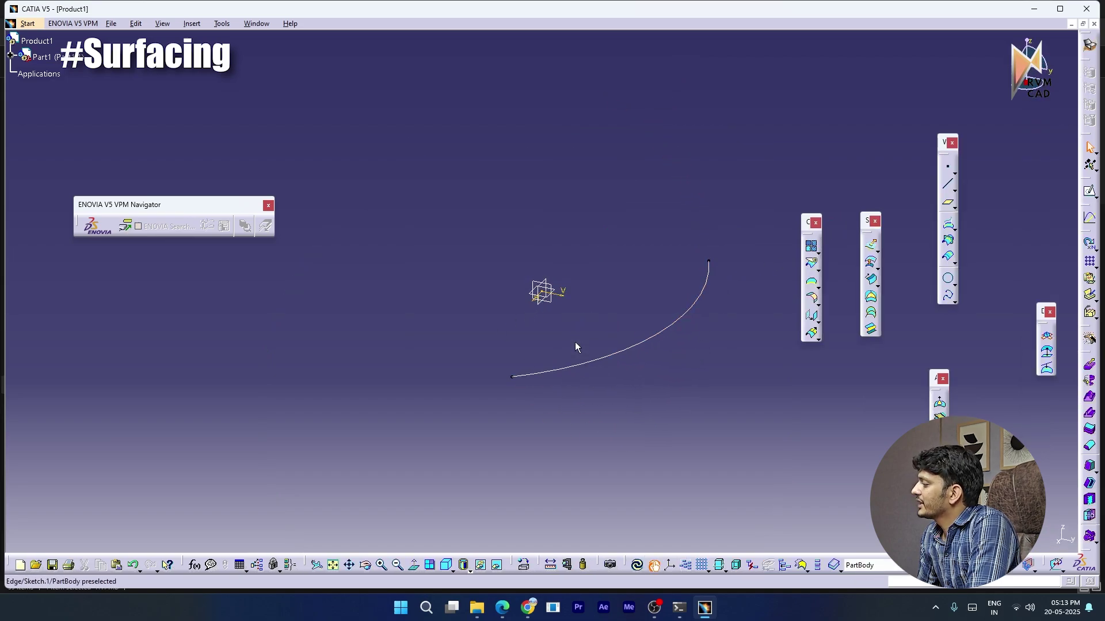
Start a new sketch on the xy plane and project the existing arc into it
{"action": "middle_click_drag", "start_coordinate": [423, 347], "coordinate": [446, 371]}
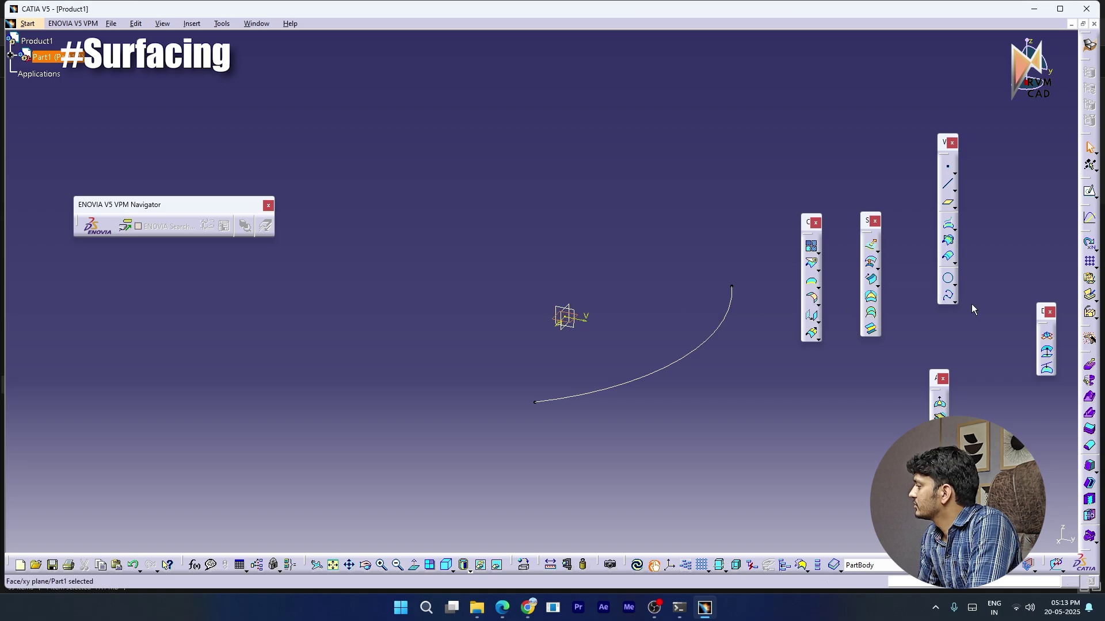
{"action": "left_click", "coordinate": [1091, 194]}
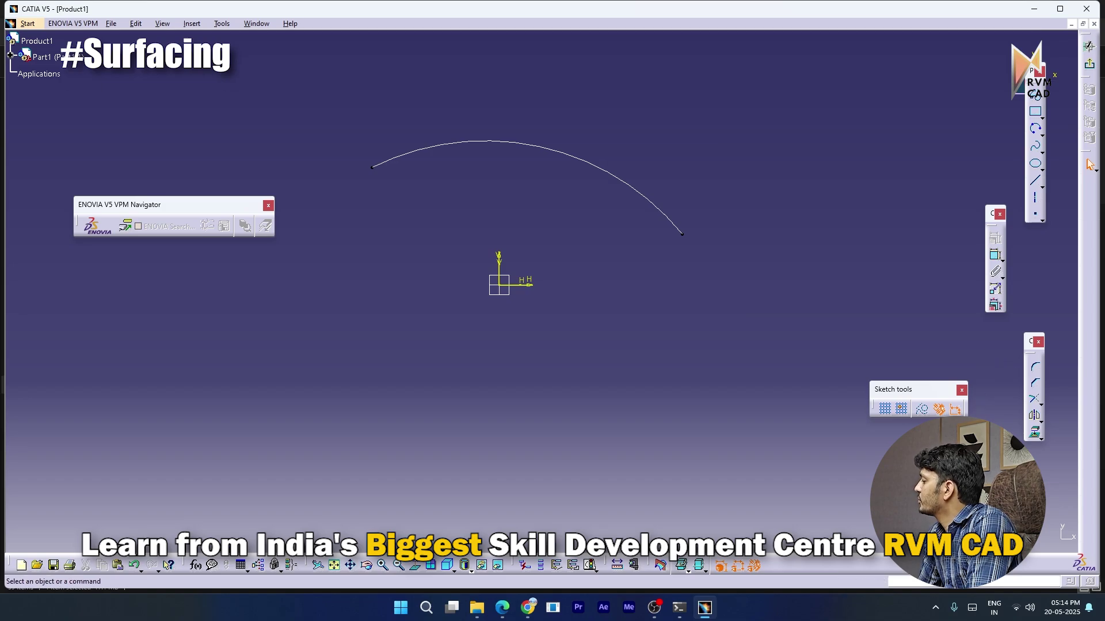
{"action": "left_click", "coordinate": [535, 145]}
{"action": "left_click", "coordinate": [618, 280]}
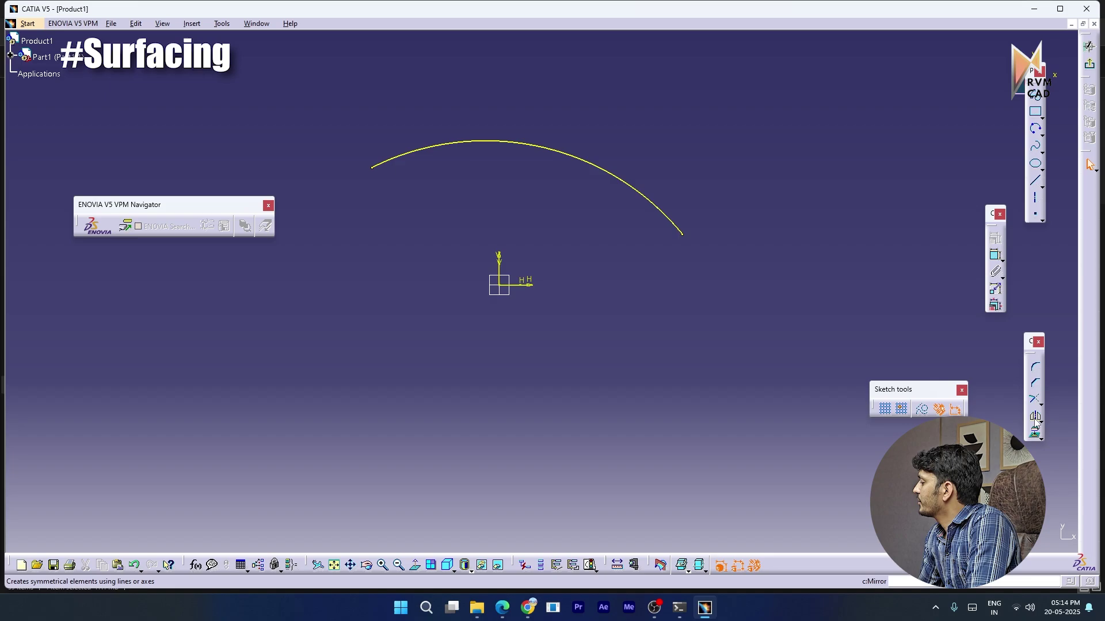
Mirror the projected arc about the horizontal axis
{"action": "left_click", "coordinate": [650, 200]}
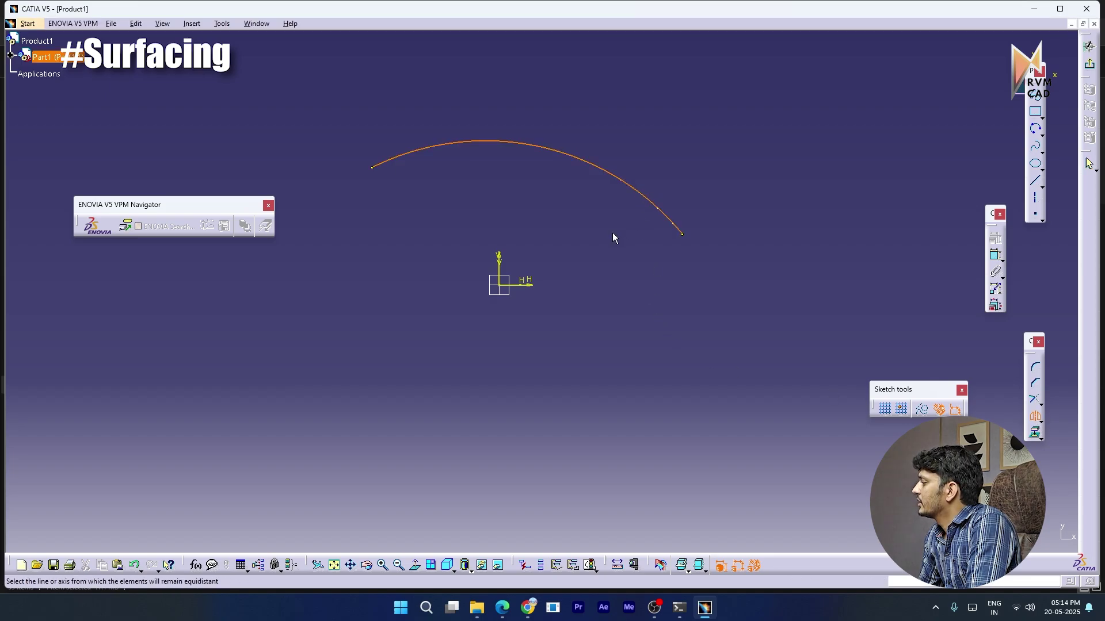
{"action": "key", "text": "Escape"}
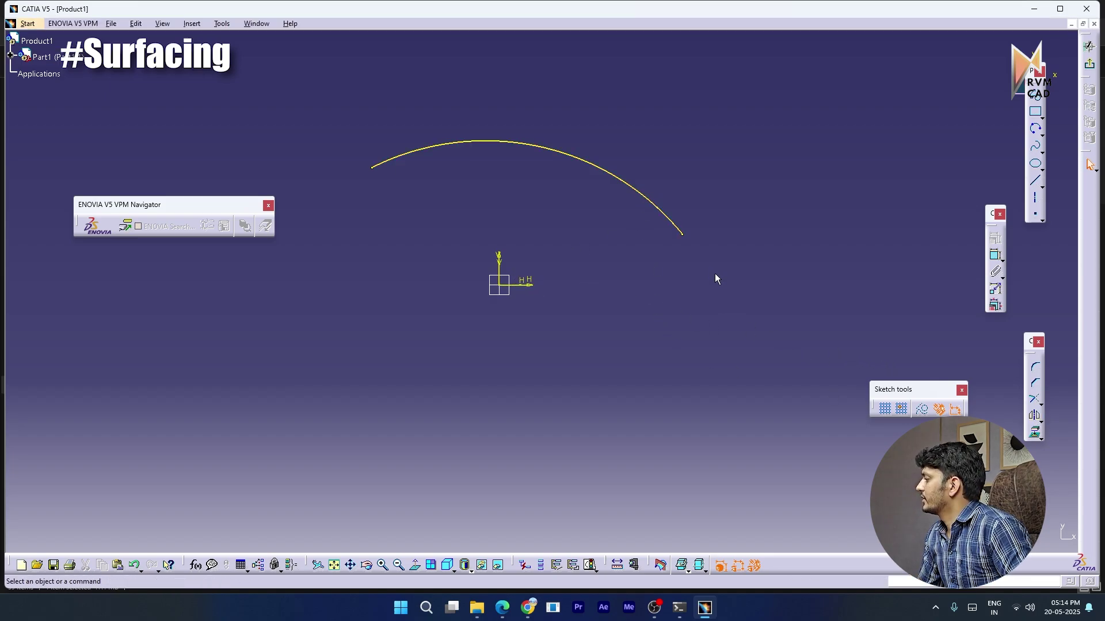
{"action": "left_click_drag", "start_coordinate": [726, 277], "coordinate": [705, 245]}
{"action": "left_click_drag", "start_coordinate": [635, 186], "coordinate": [635, 186]}
{"action": "left_click", "coordinate": [652, 205]}
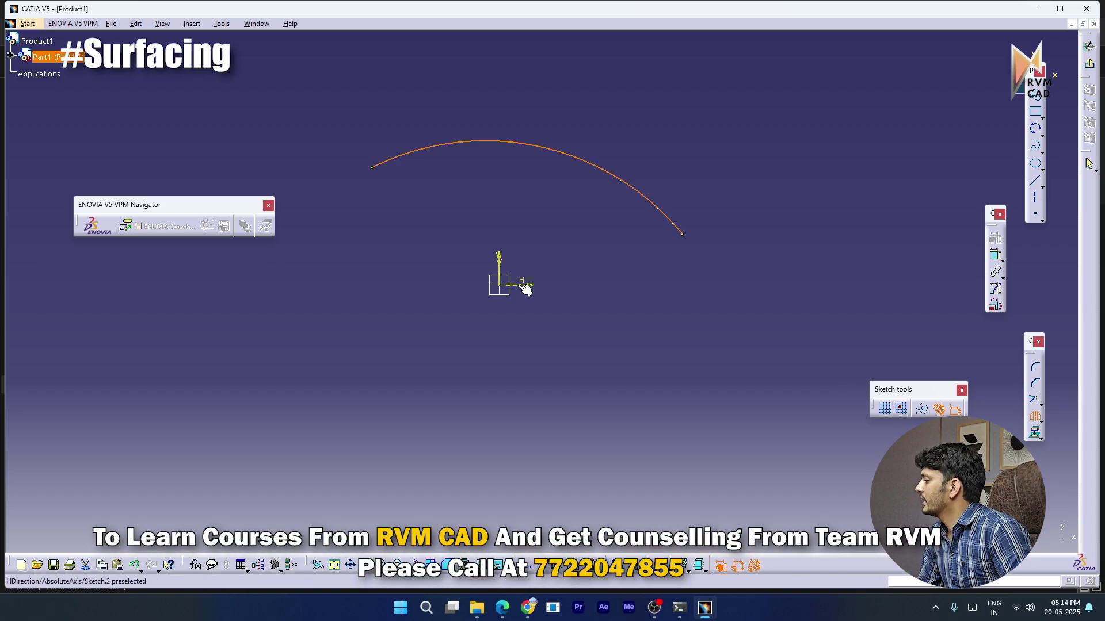
{"action": "left_click", "coordinate": [522, 284]}
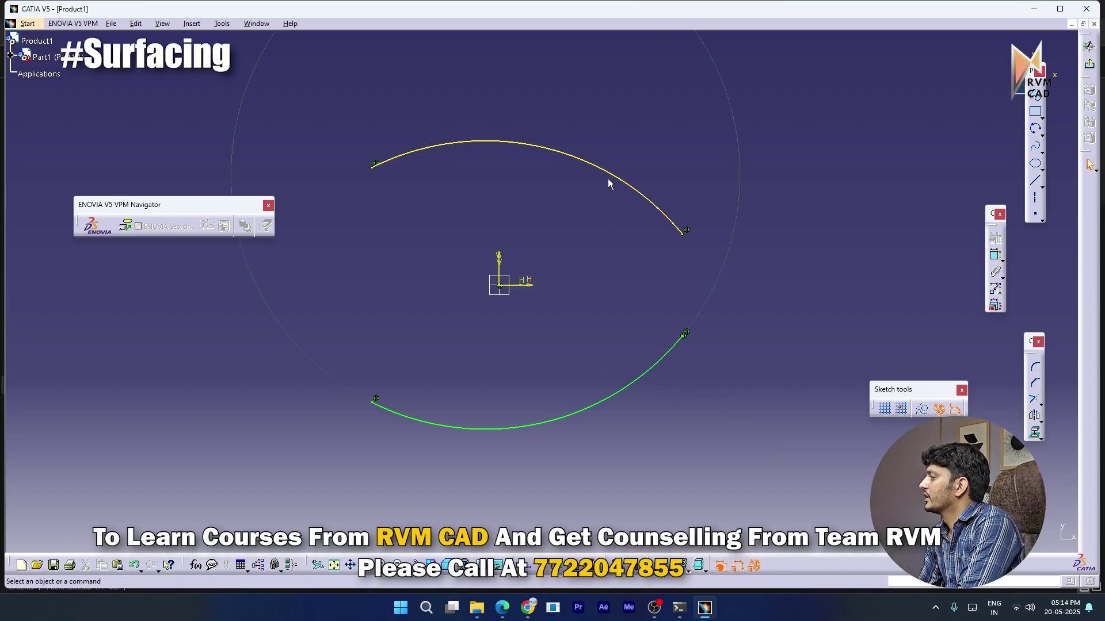
Convert the original projected arc into a construction element and exit the sketch
{"action": "left_click", "coordinate": [640, 193]}
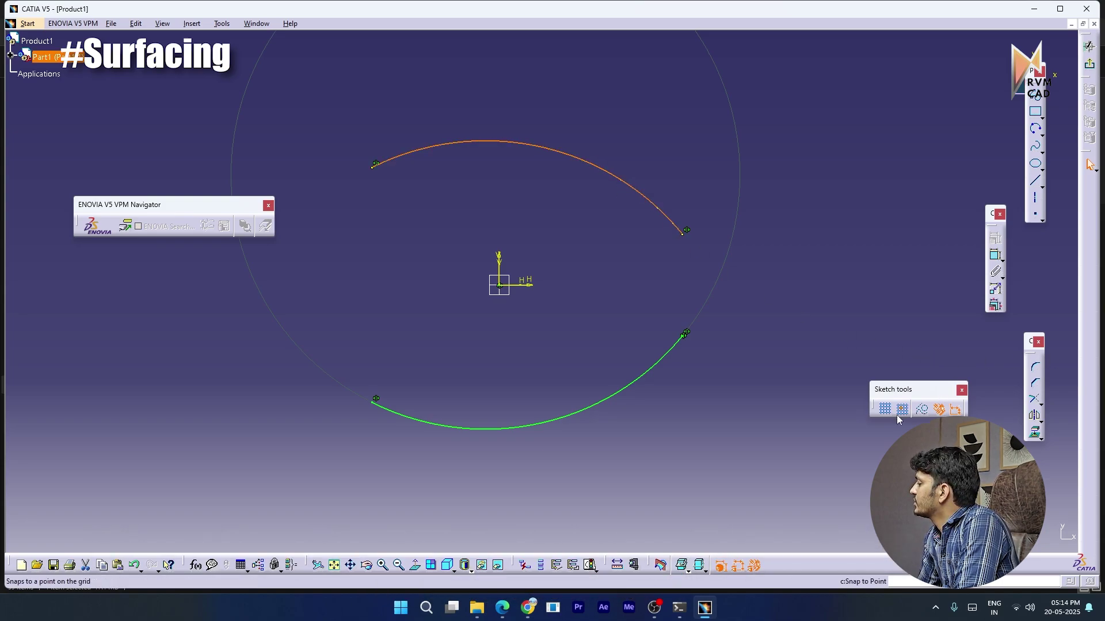
{"action": "left_click", "coordinate": [922, 409]}
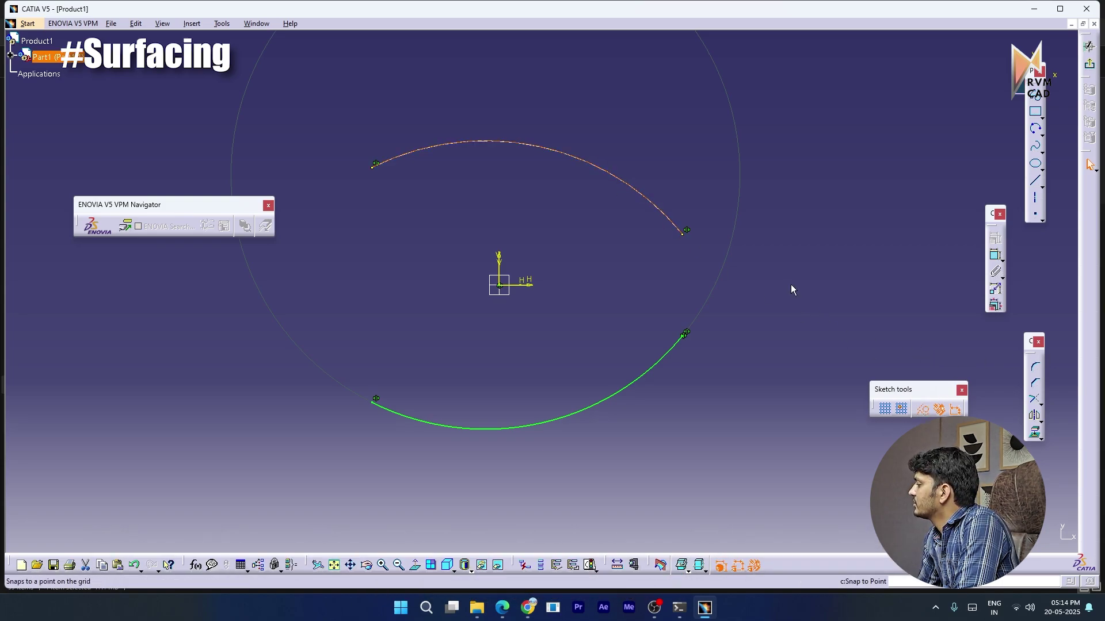
{"action": "right_click", "coordinate": [664, 214]}
{"action": "left_click", "coordinate": [706, 256]}
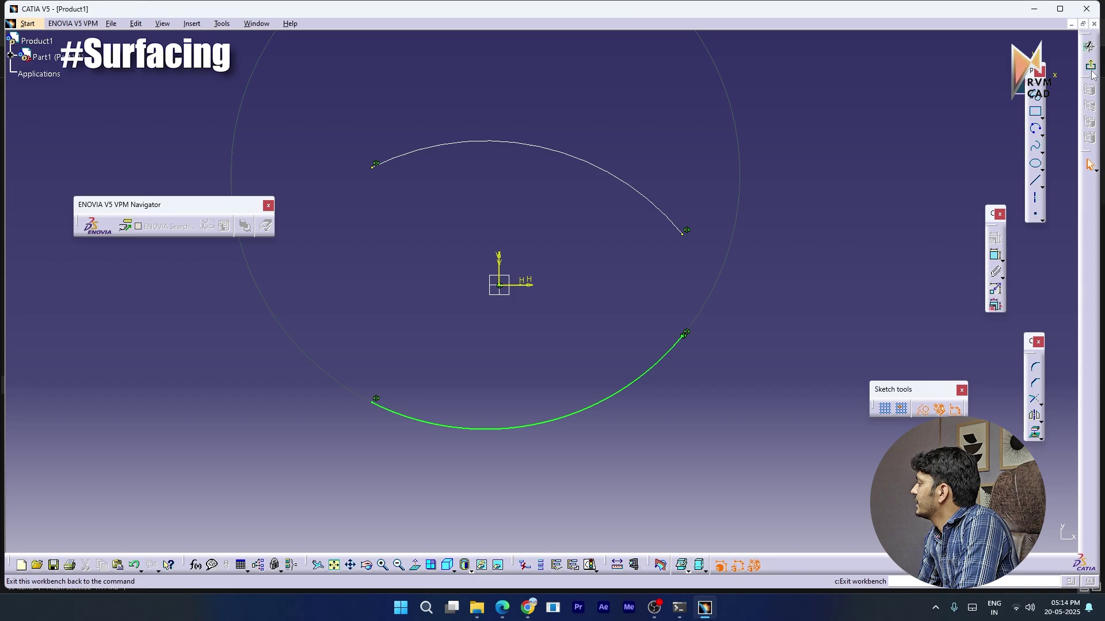
{"action": "left_click", "coordinate": [1089, 46]}
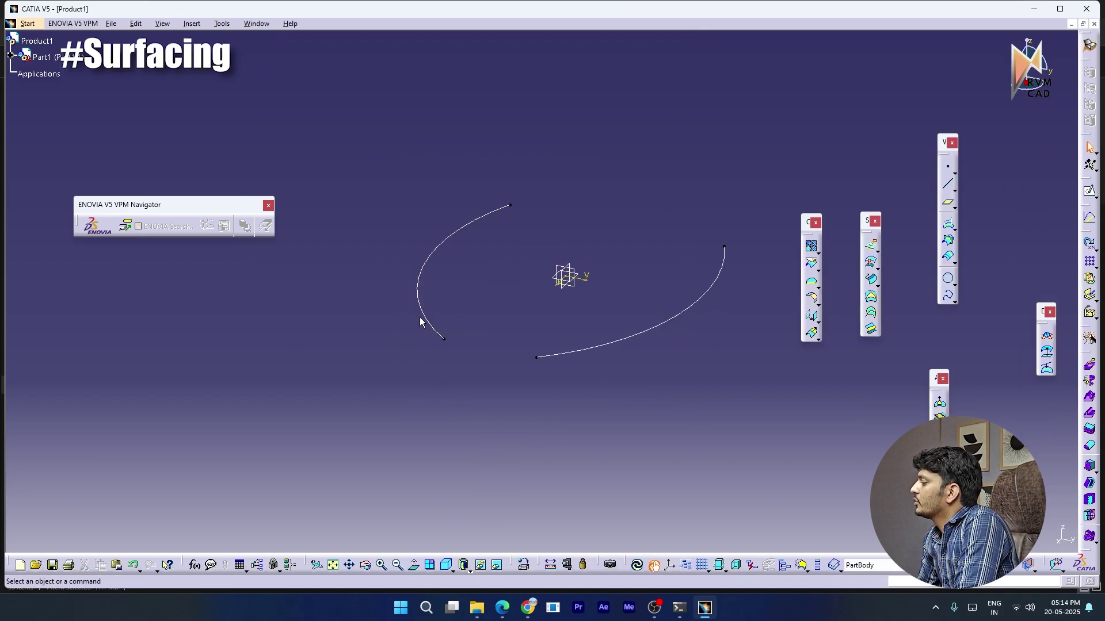
Consult the part drawing on page 26 of the PDF workbook in Edge, return to CATIA, and start a sketch on the zx plane
{"action": "middle_click_drag", "start_coordinate": [488, 374], "coordinate": [573, 385]}
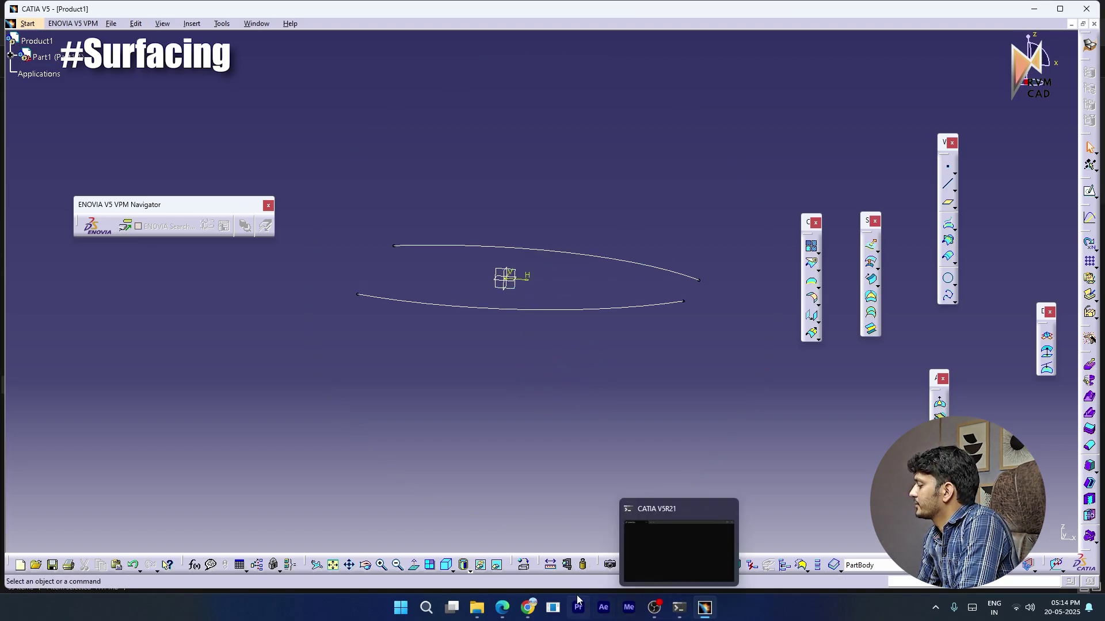
{"action": "mouse_move", "coordinate": [507, 612]}
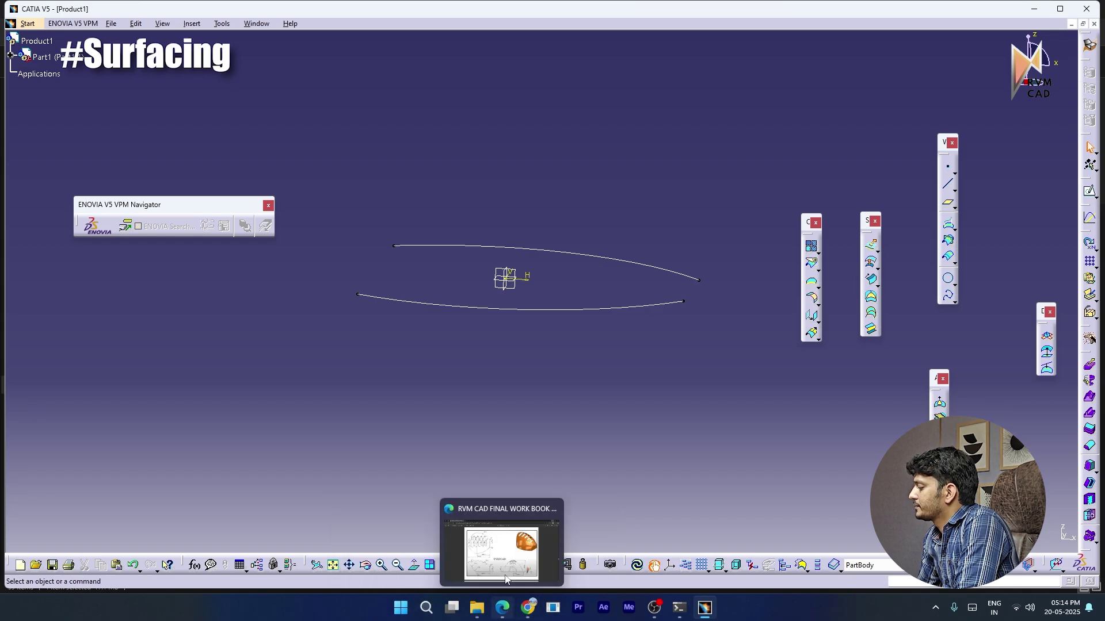
{"action": "left_click", "coordinate": [505, 576]}
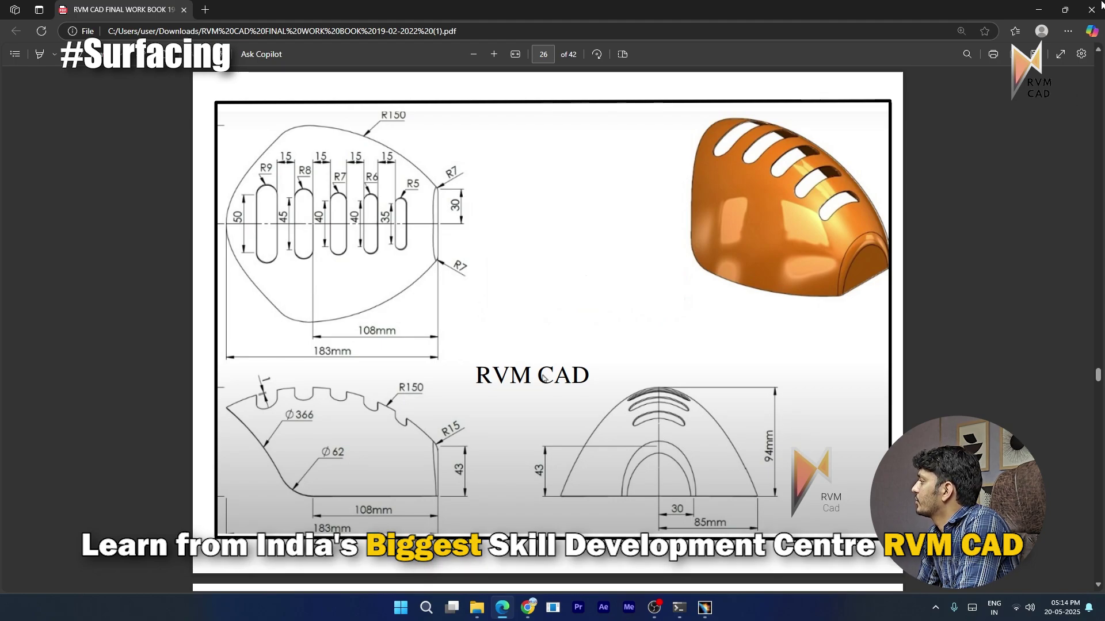
{"action": "left_click", "coordinate": [1039, 9]}
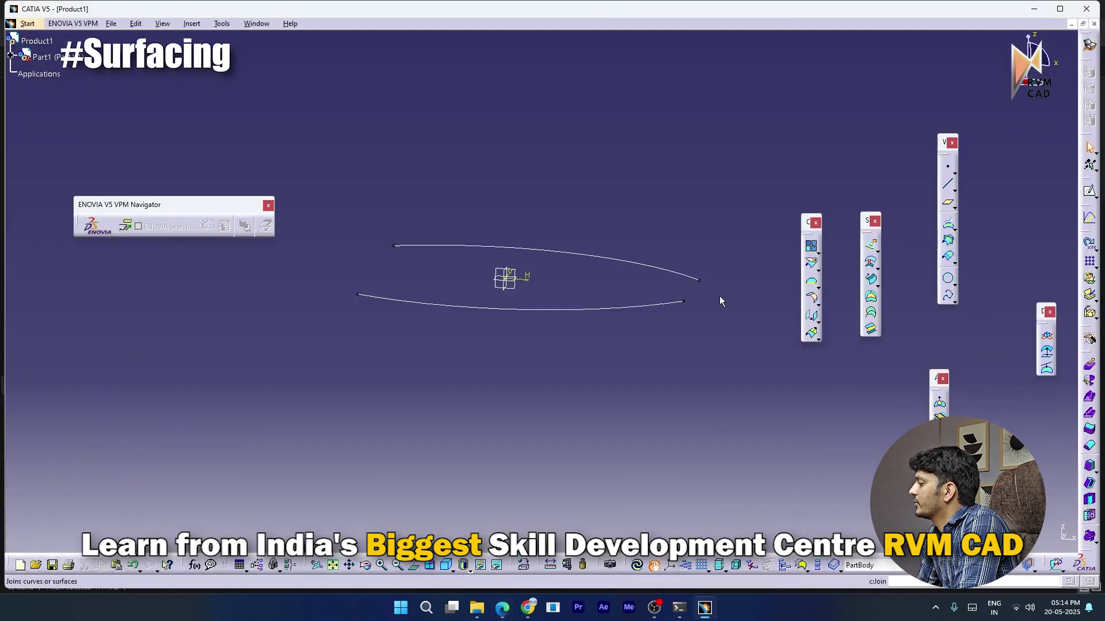
{"action": "left_click", "coordinate": [522, 276]}
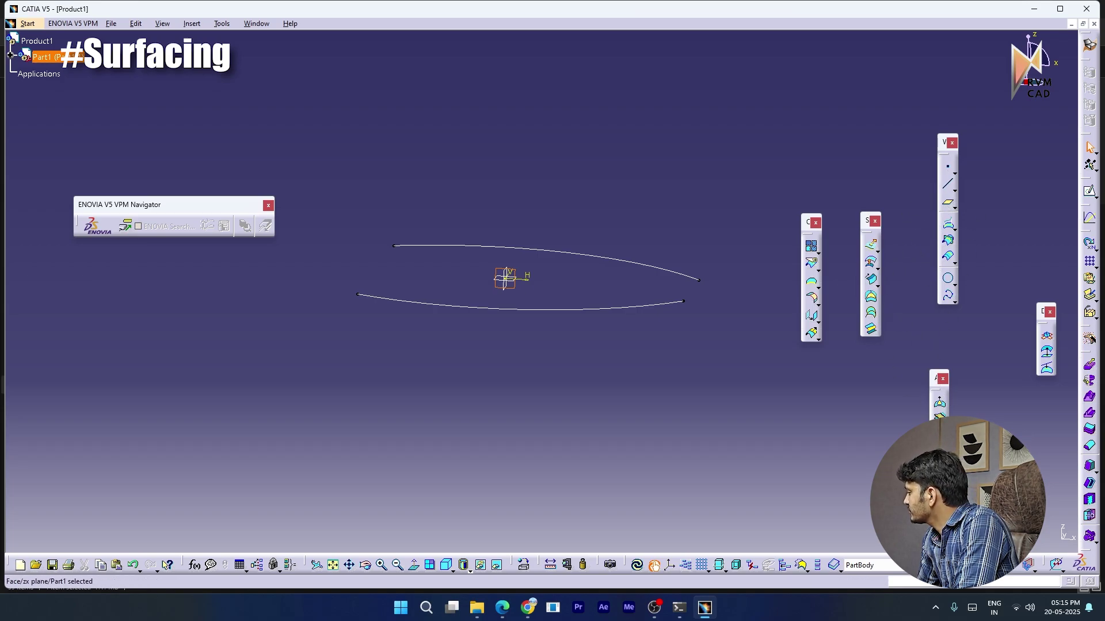
{"action": "left_click", "coordinate": [1089, 190]}
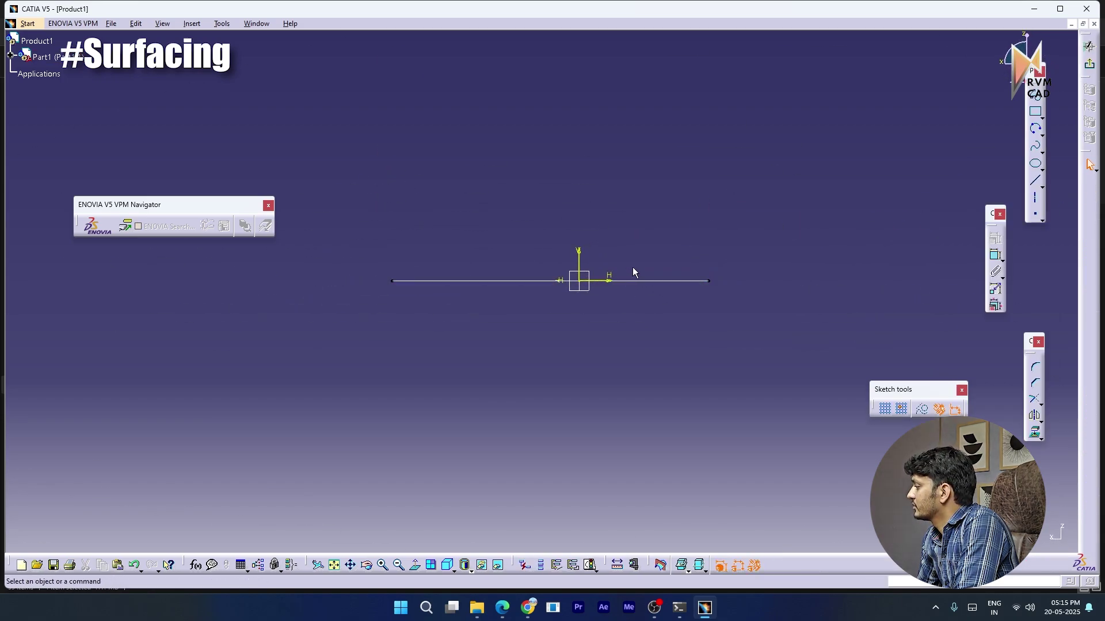
{"action": "mouse_move", "coordinate": [624, 264]}
{"action": "middle_mouse_down"}
{"action": "mouse_move", "coordinate": [615, 269]}
{"action": "mouse_move", "coordinate": [623, 310]}
{"action": "middle_mouse_up"}
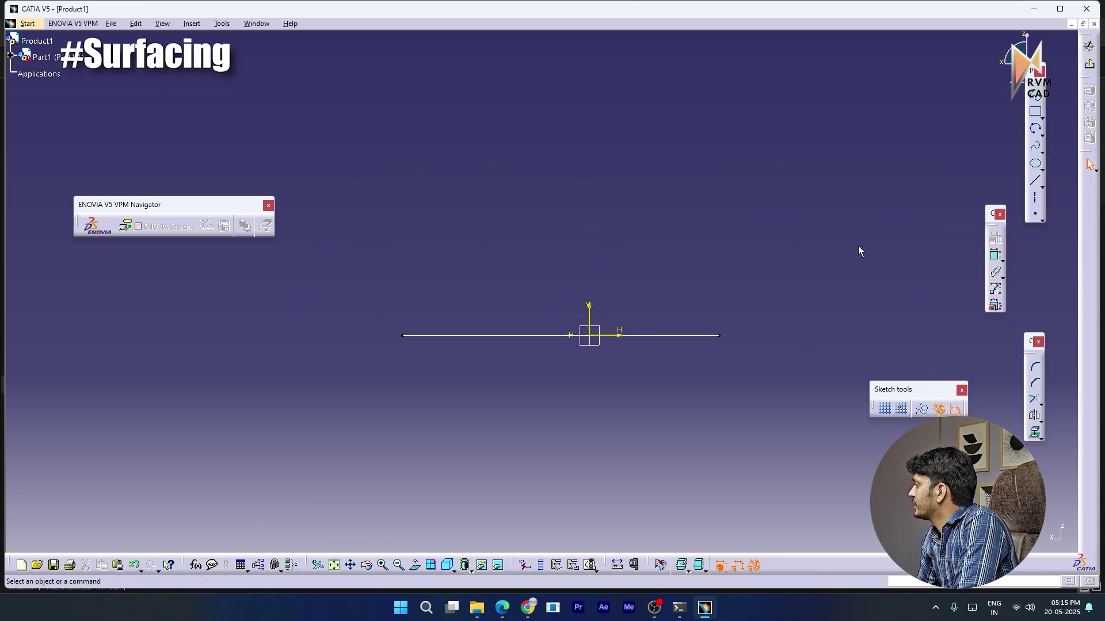
Sketch a rectangle about 183 mm wide upward from the left endpoint of the outline arc, spanning to its other end
{"action": "left_click", "coordinate": [1035, 132]}
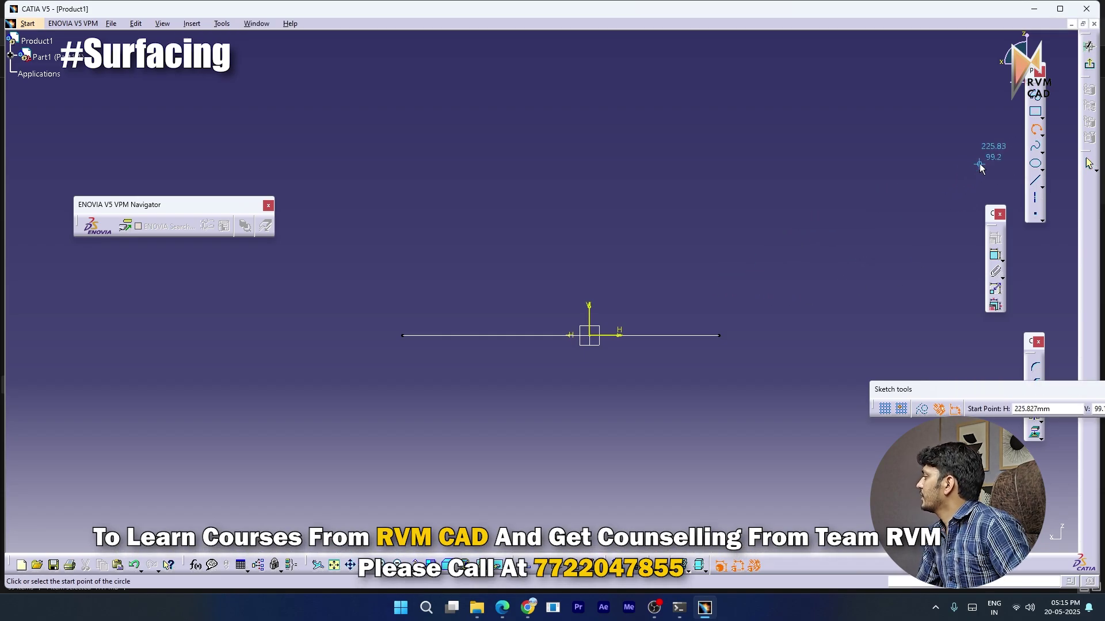
{"action": "left_click", "coordinate": [1035, 112]}
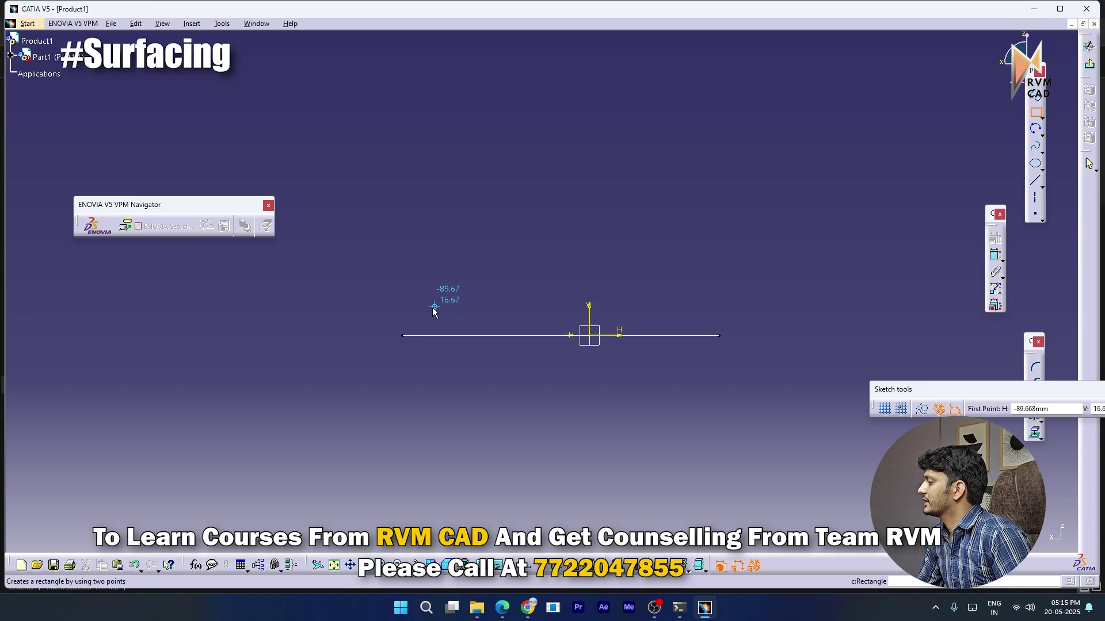
{"action": "left_click", "coordinate": [402, 335]}
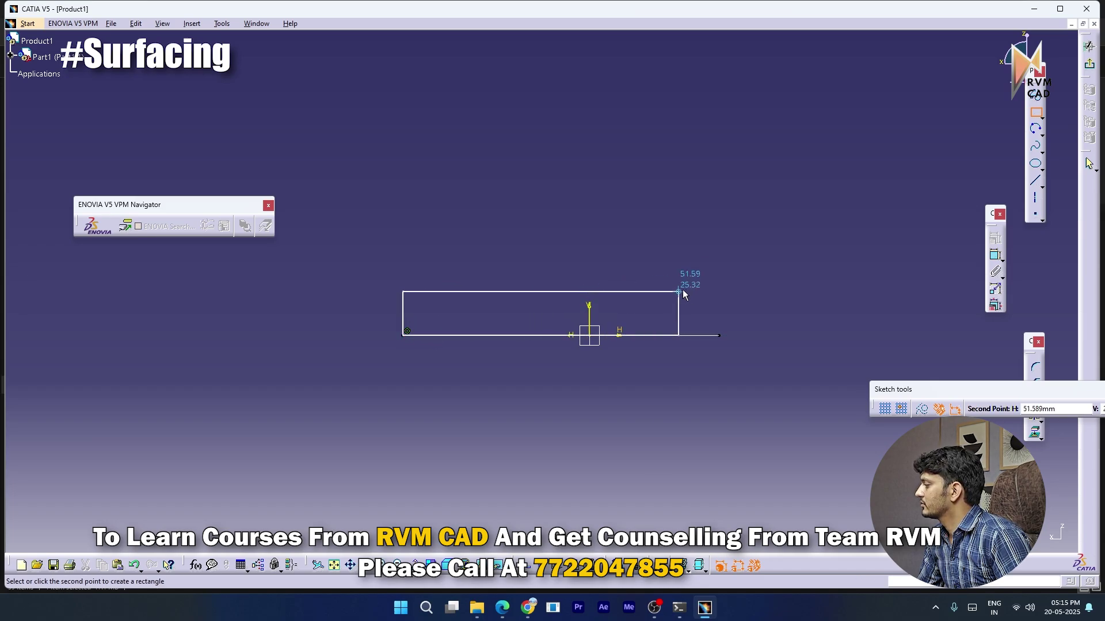
{"action": "left_click", "coordinate": [719, 258]}
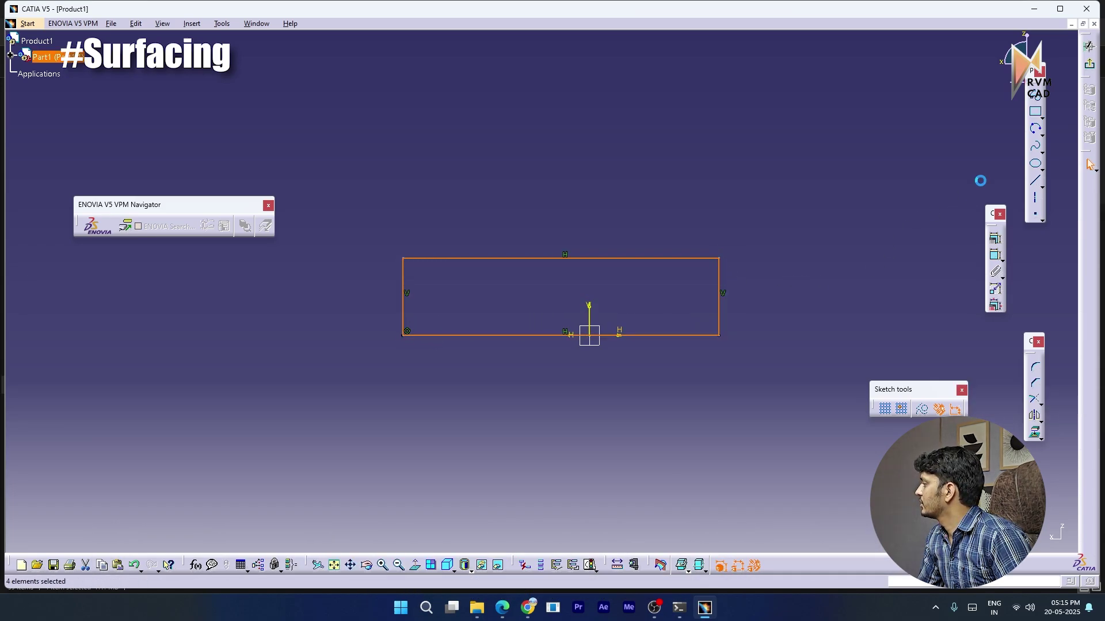
Dimension the rectangle's top edge and set its length to 183 mm
{"action": "left_click", "coordinate": [995, 255]}
{"action": "left_click", "coordinate": [552, 258]}
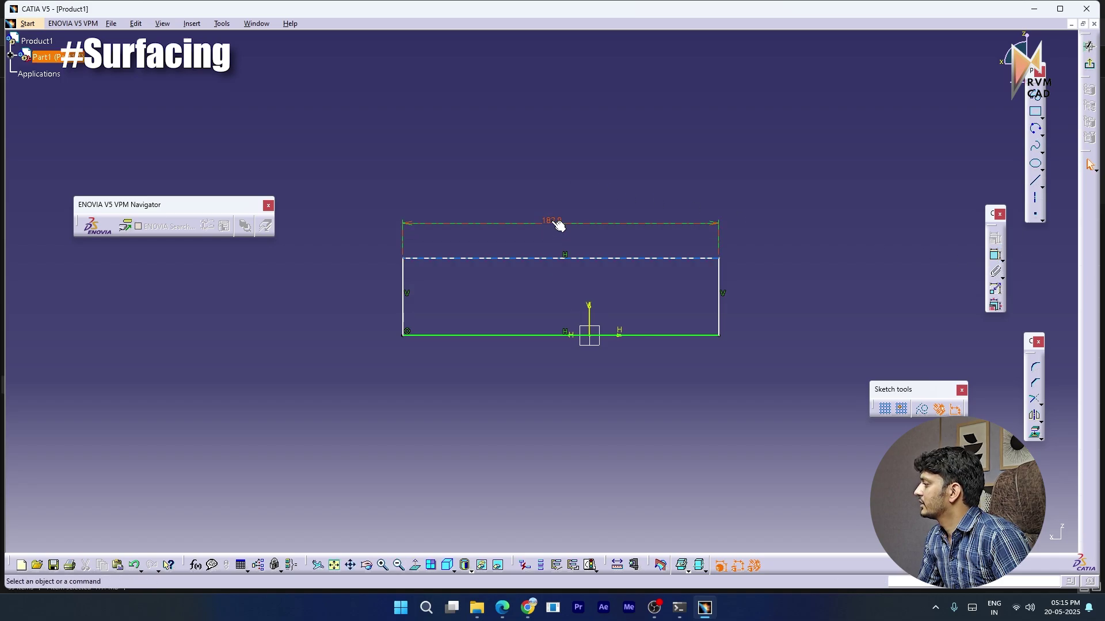
{"action": "left_click", "coordinate": [552, 222]}
{"action": "double_click", "coordinate": [553, 222]}
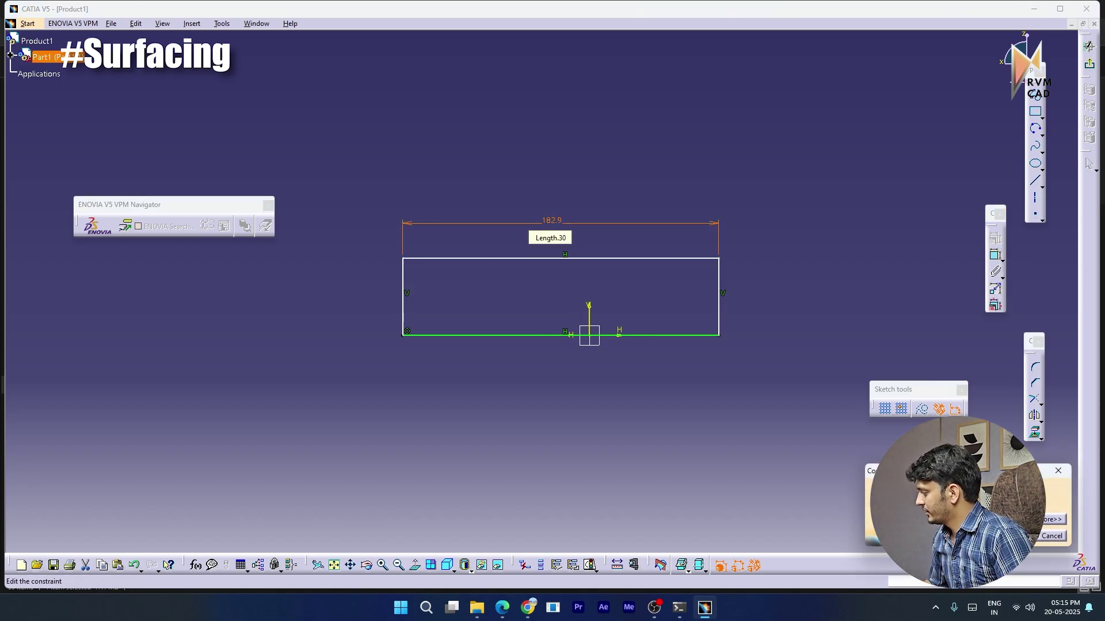
{"action": "key", "text": "Return"}
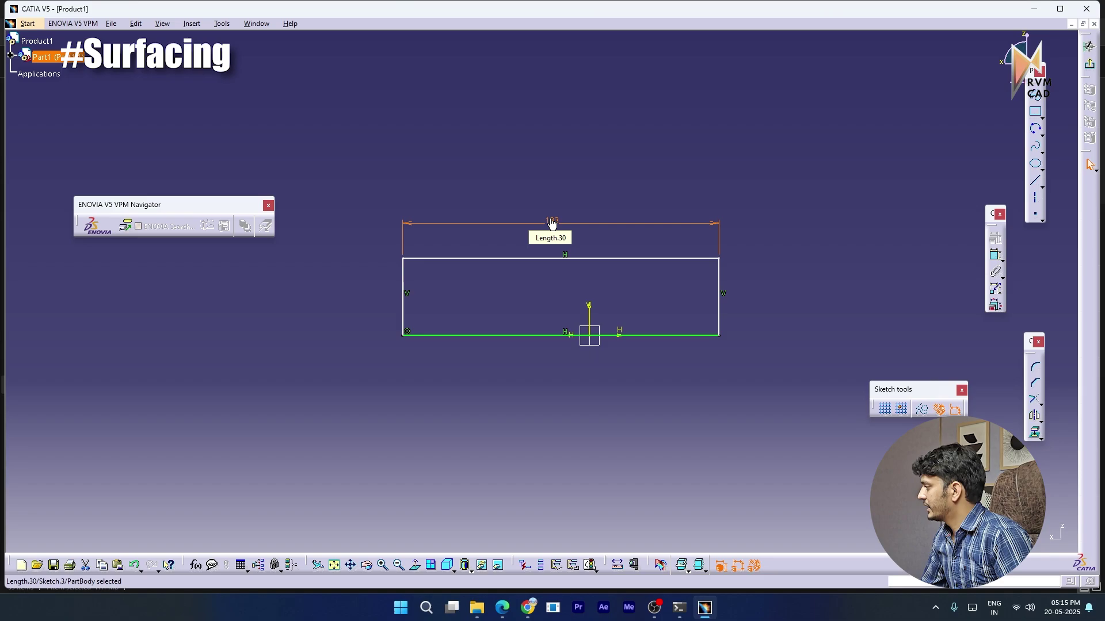
{"action": "left_click", "coordinate": [719, 300]}
{"action": "left_click", "coordinate": [616, 294]}
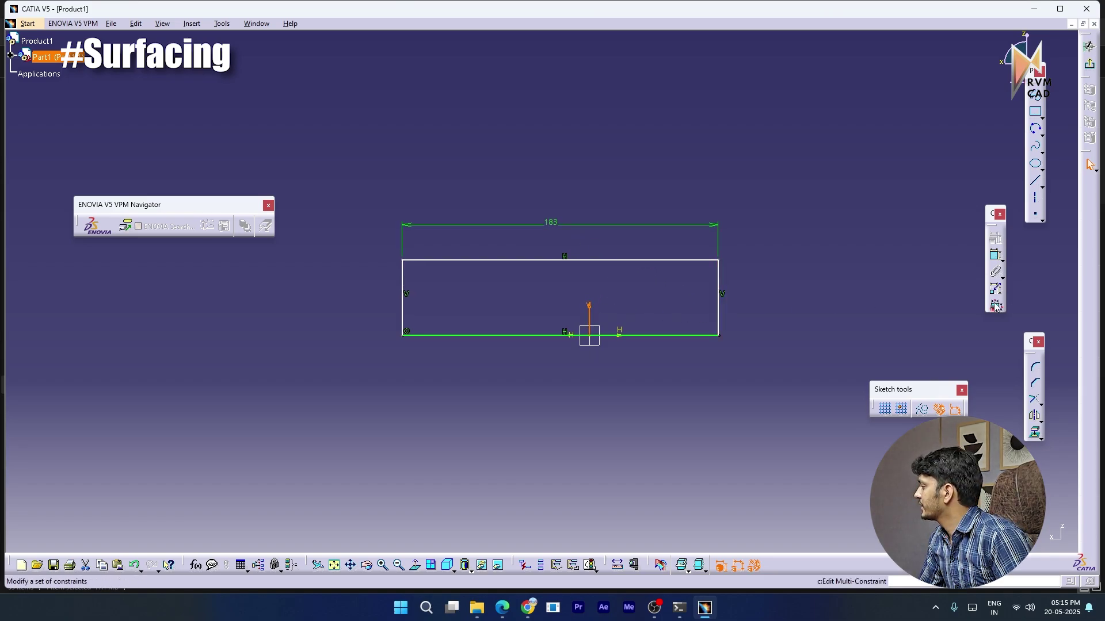
{"action": "left_click", "coordinate": [996, 256]}
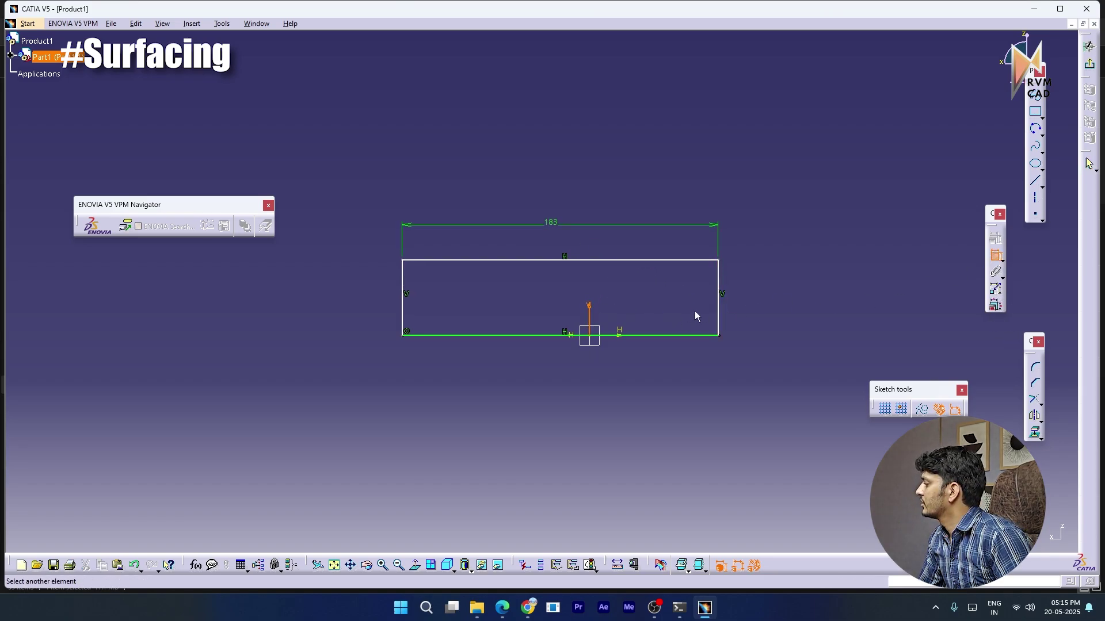
{"action": "left_click", "coordinate": [719, 309]}
{"action": "left_click", "coordinate": [589, 308]}
{"action": "left_click", "coordinate": [633, 246]}
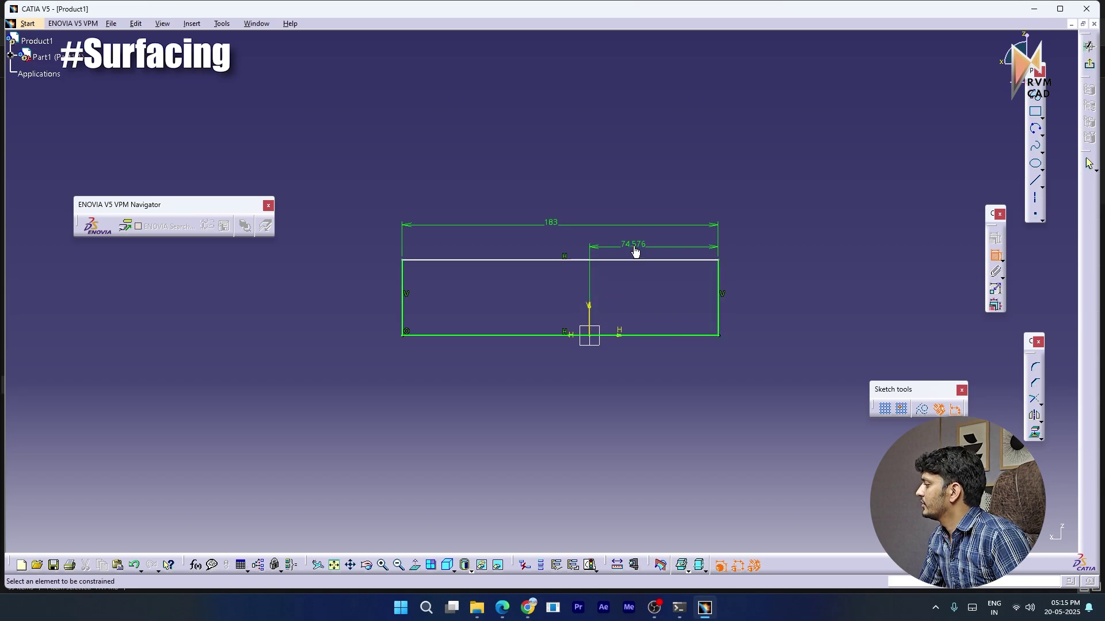
{"action": "double_click", "coordinate": [633, 245]}
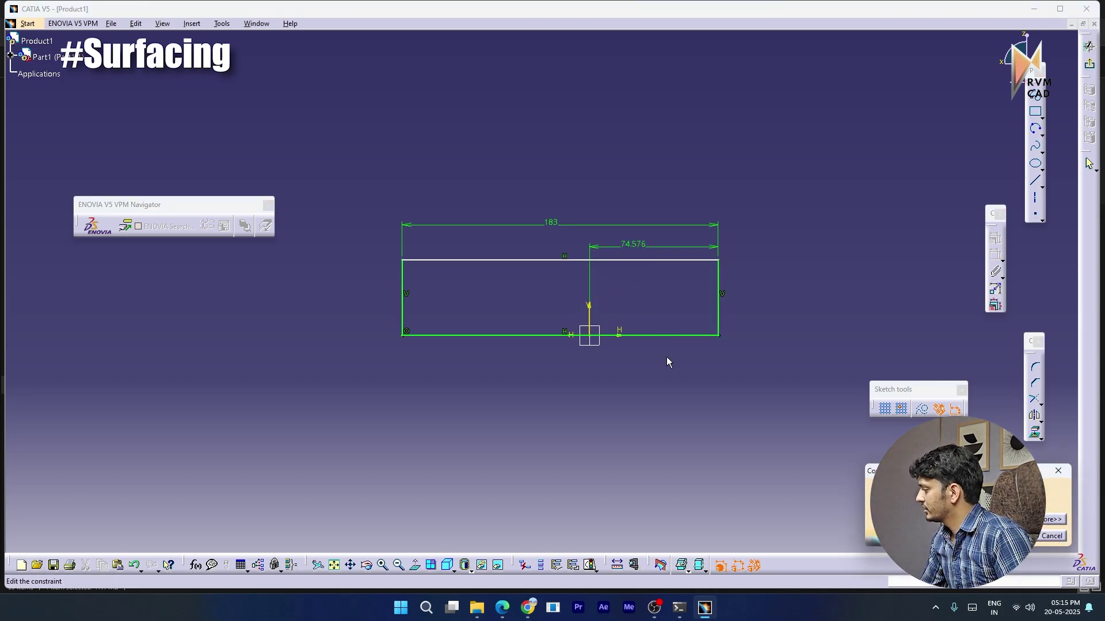
{"action": "left_click", "coordinate": [1059, 471]}
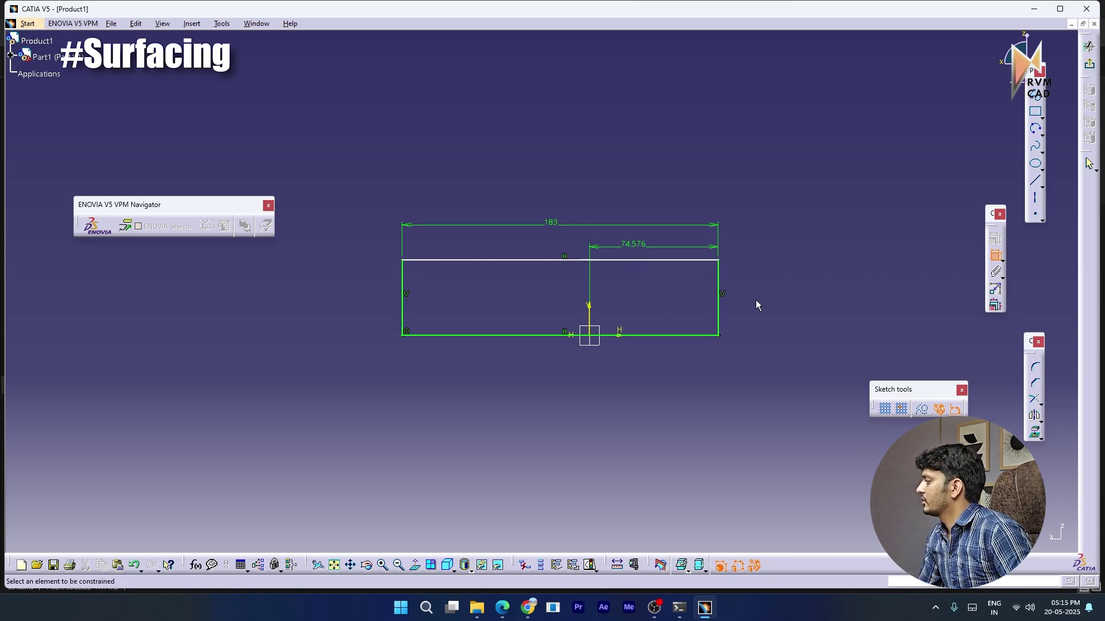
{"action": "left_click", "coordinate": [634, 246]}
{"action": "key", "text": "Delete"}
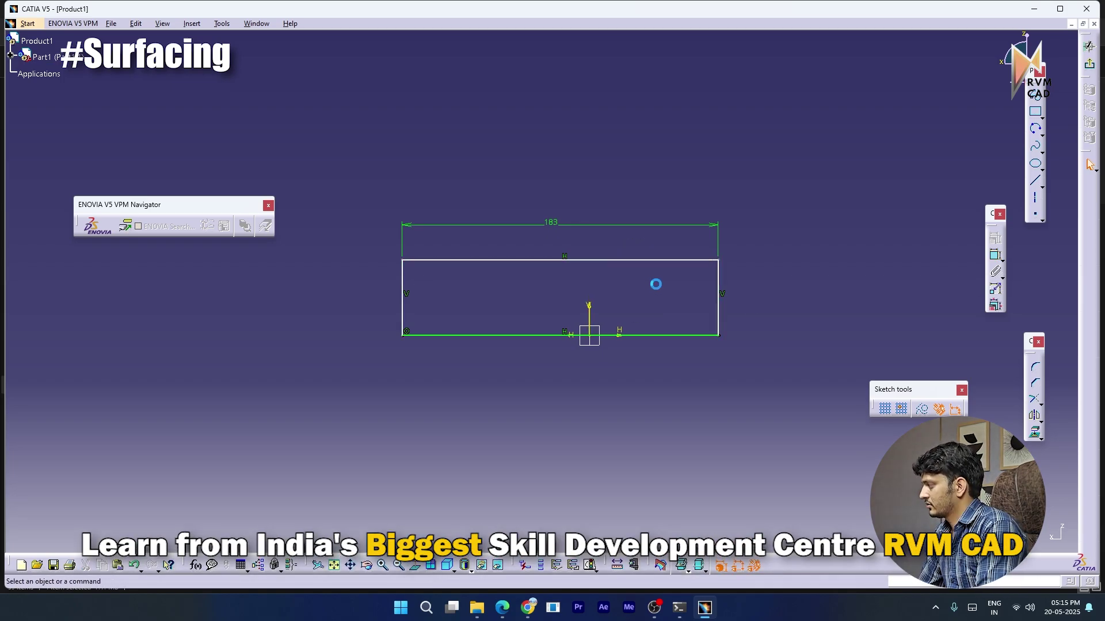
Dimension the distance from the vertical axis to the rectangle's left edge and set it to 108 mm
{"action": "left_click", "coordinate": [995, 255]}
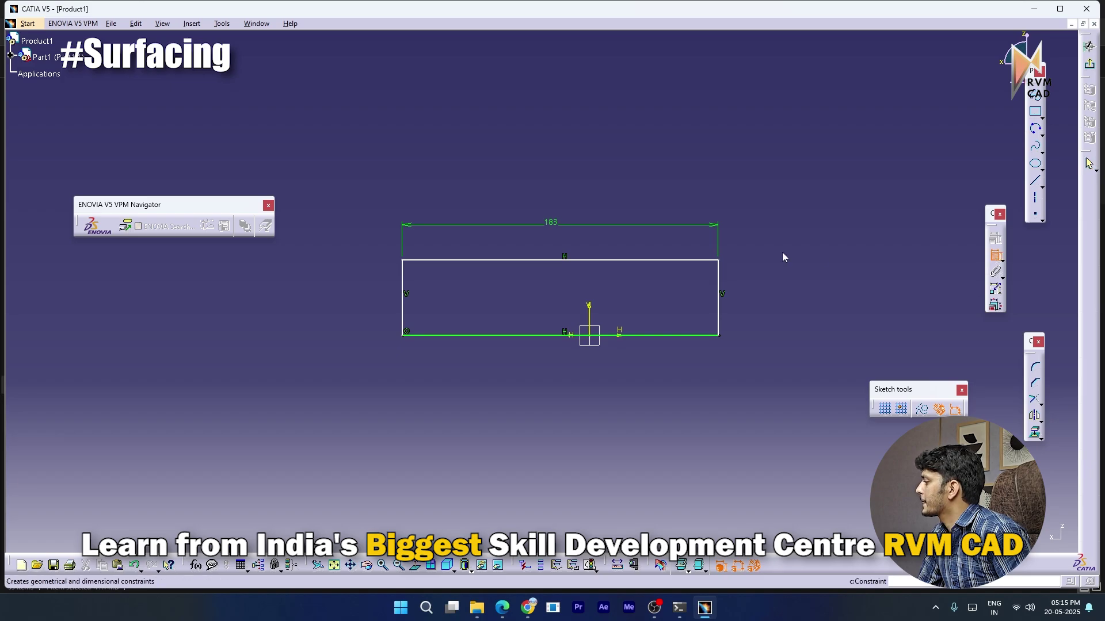
{"action": "left_click", "coordinate": [588, 316]}
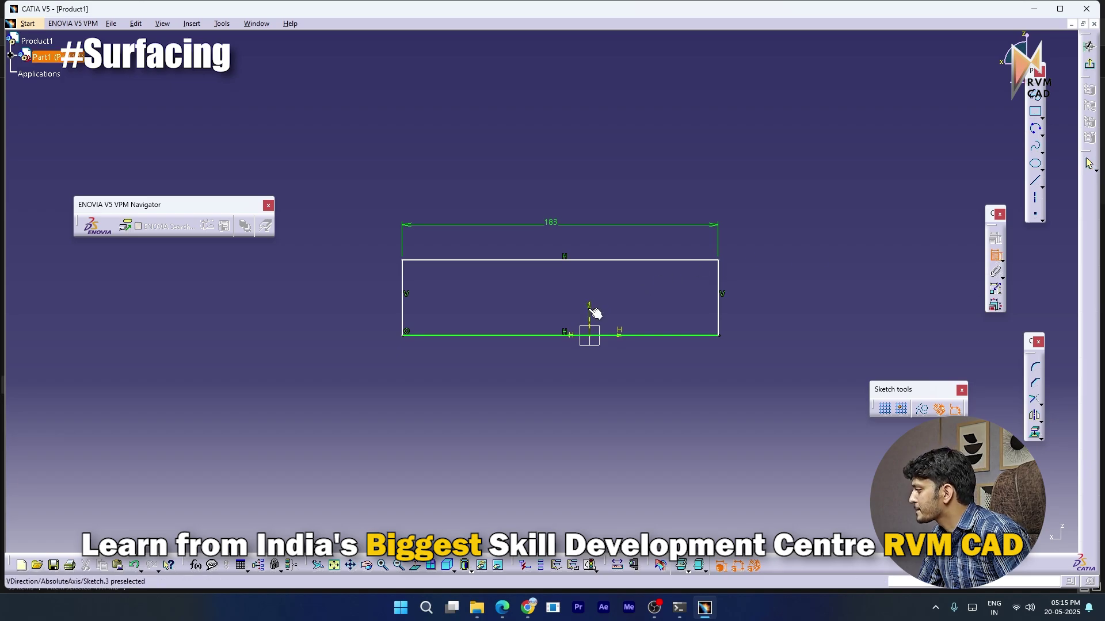
{"action": "left_click", "coordinate": [402, 314]}
{"action": "left_click", "coordinate": [462, 253]}
{"action": "double_click", "coordinate": [463, 254]}
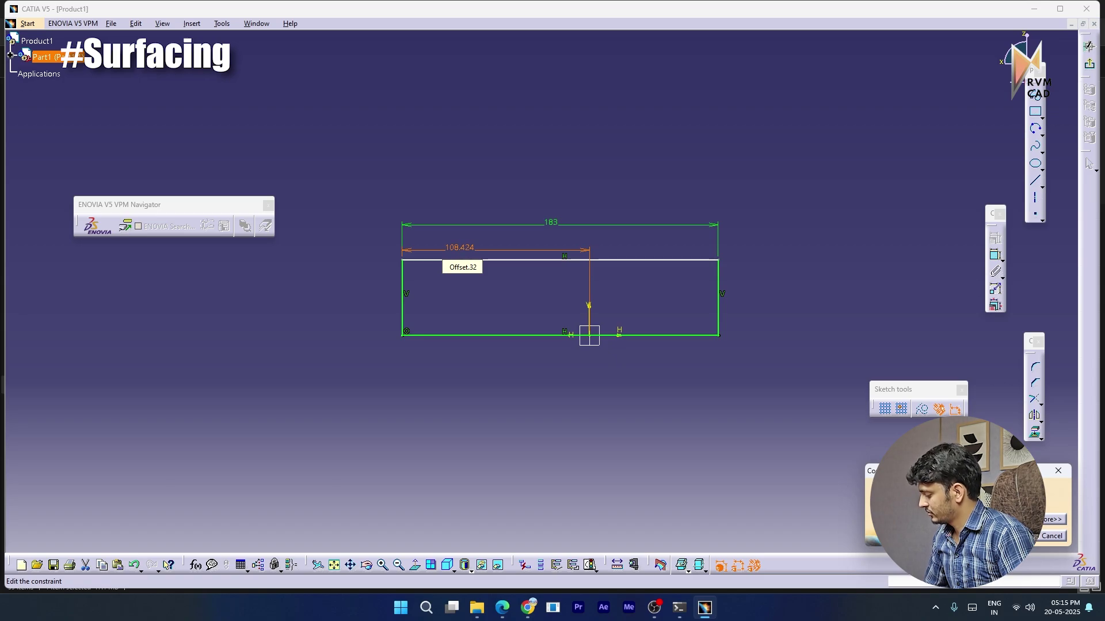
{"action": "type", "text": "108"}
{"action": "key", "text": "Return"}
{"action": "left_click", "coordinate": [853, 268]}
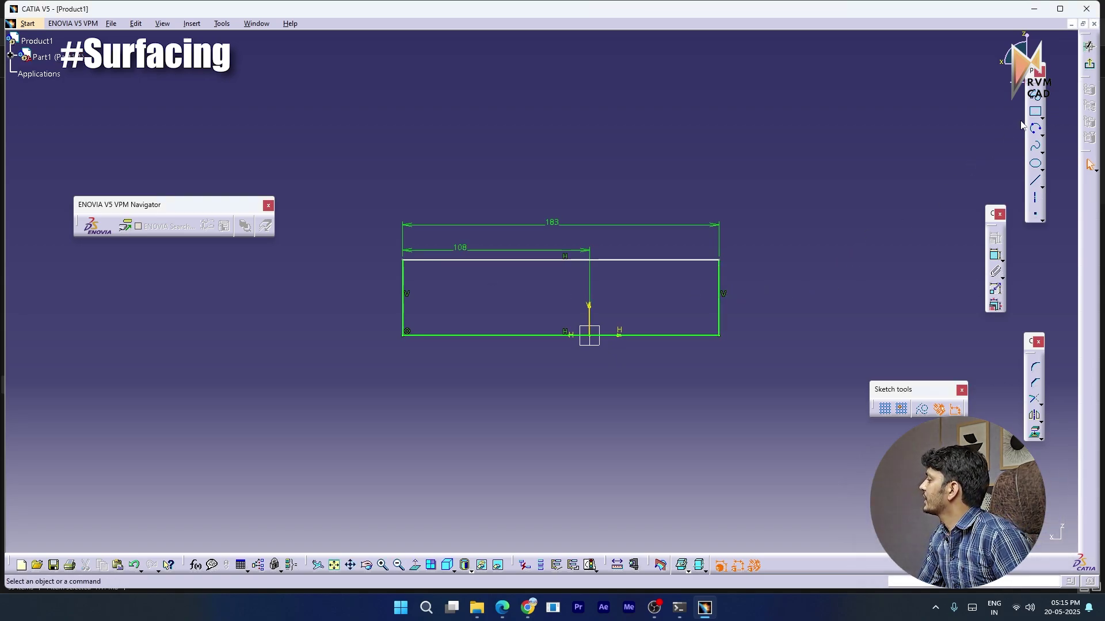
Dimension the rectangle's right edge and set the height to 84 mm
{"action": "left_click", "coordinate": [996, 255]}
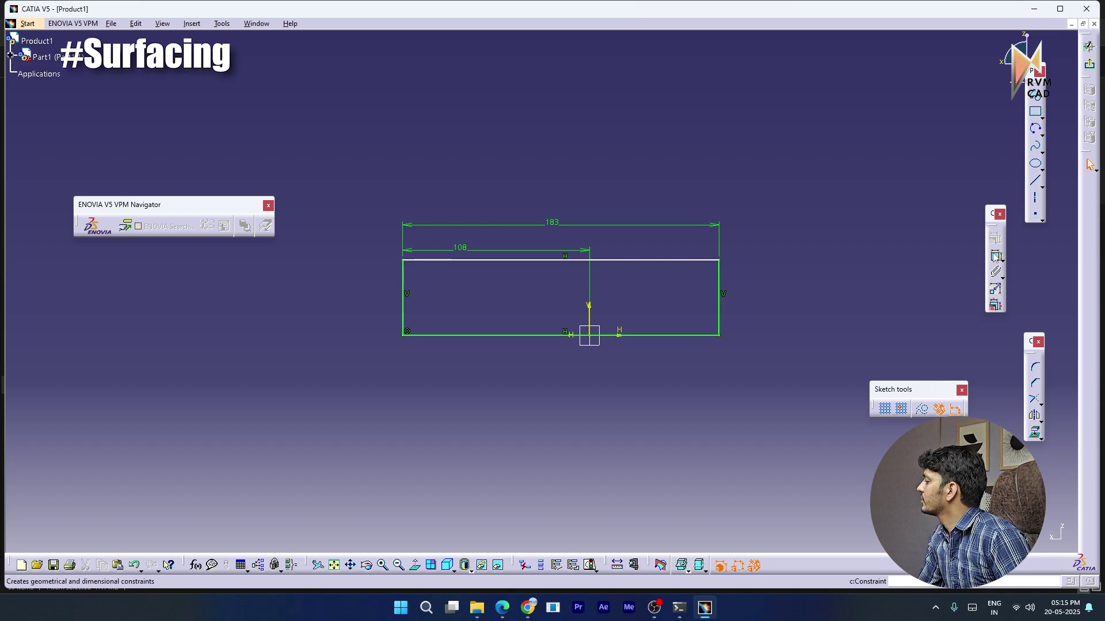
{"action": "left_click", "coordinate": [720, 282]}
{"action": "left_click", "coordinate": [765, 289]}
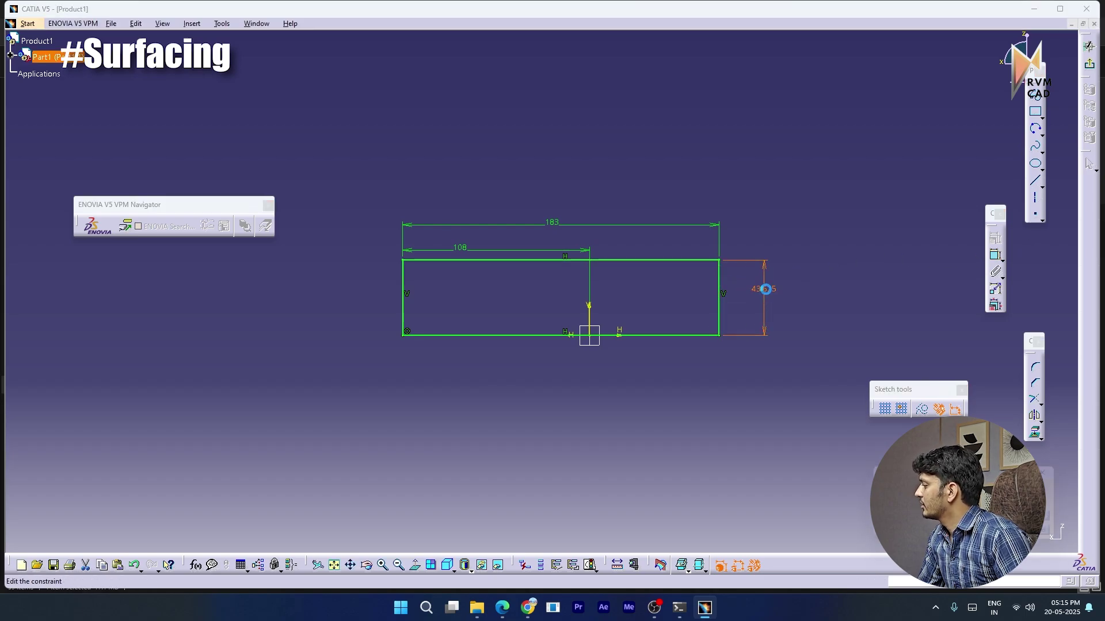
{"action": "double_click", "coordinate": [765, 289]}
{"action": "type", "text": "84"}
{"action": "key", "text": "Return"}
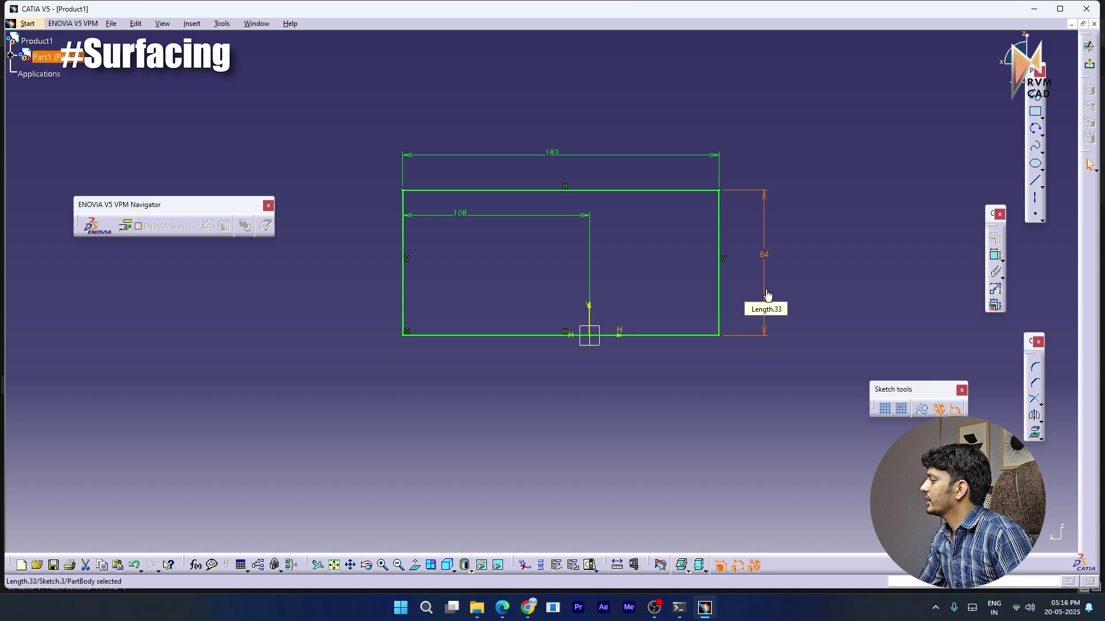
Convert the rectangle's edges to construction elements and move the 108 mm dimension below the rectangle
{"action": "left_click", "coordinate": [418, 191]}
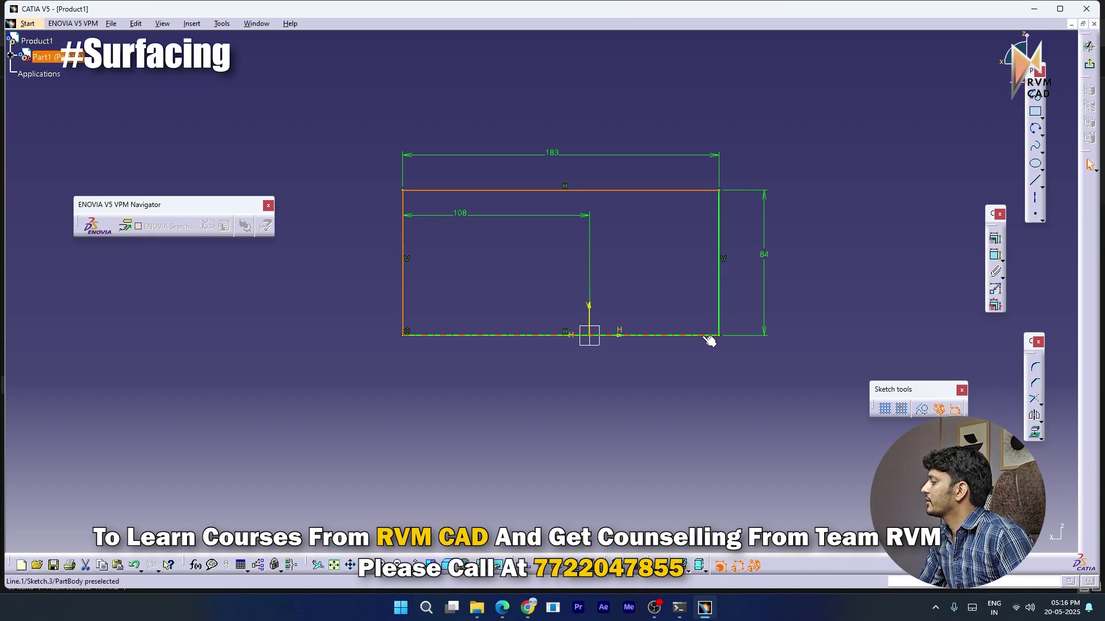
{"action": "left_click", "coordinate": [922, 408]}
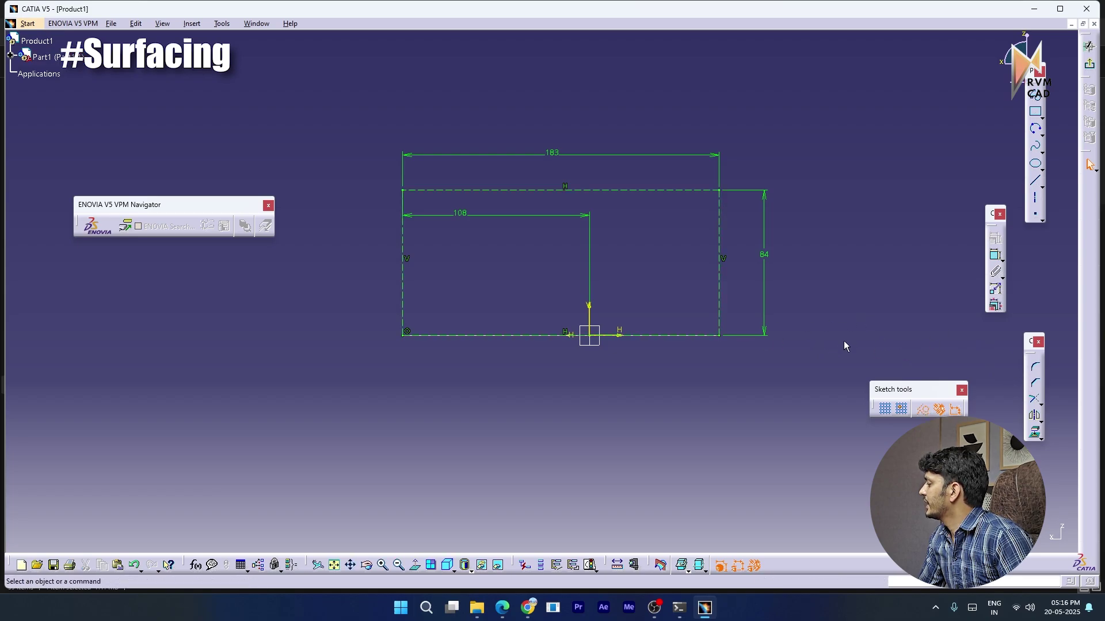
{"action": "left_click", "coordinate": [921, 409]}
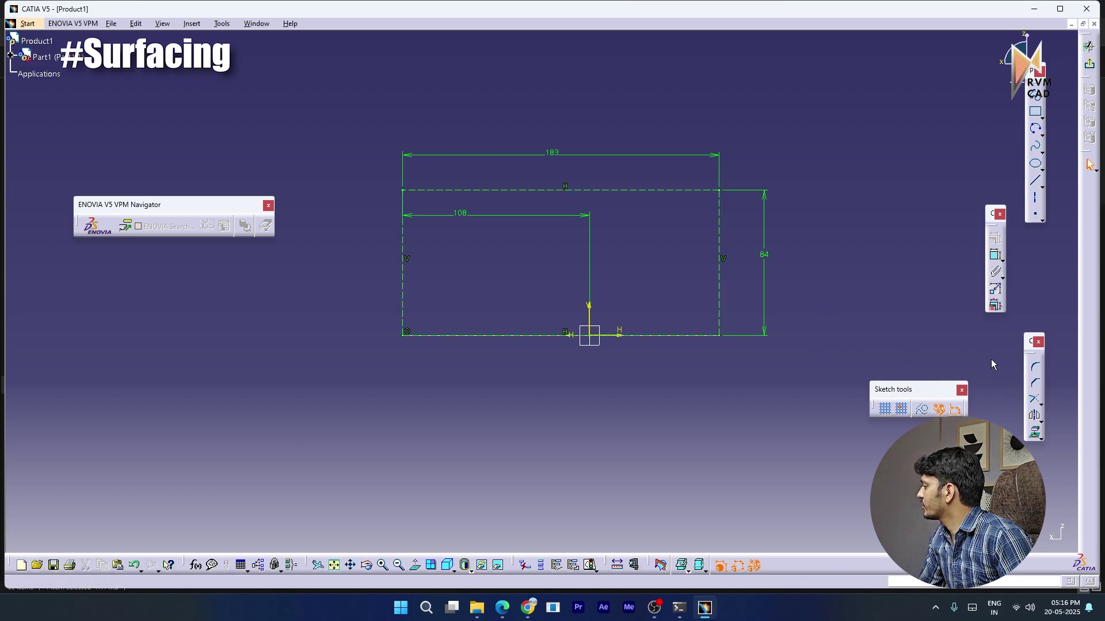
{"action": "left_click", "coordinate": [1035, 134]}
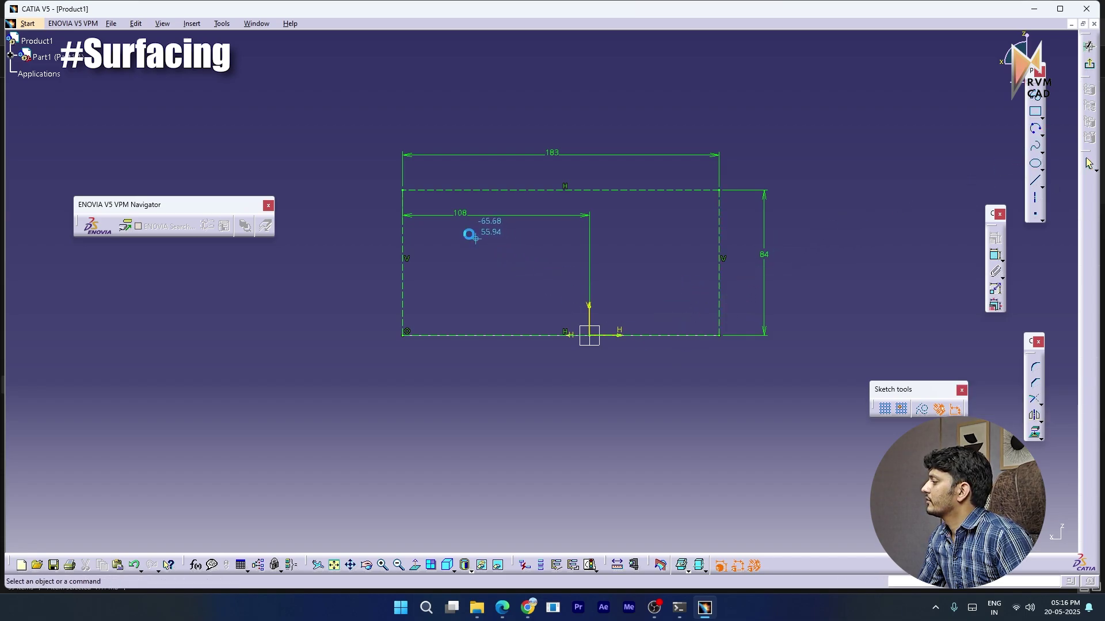
{"action": "left_click_drag", "start_coordinate": [413, 219], "coordinate": [414, 380]}
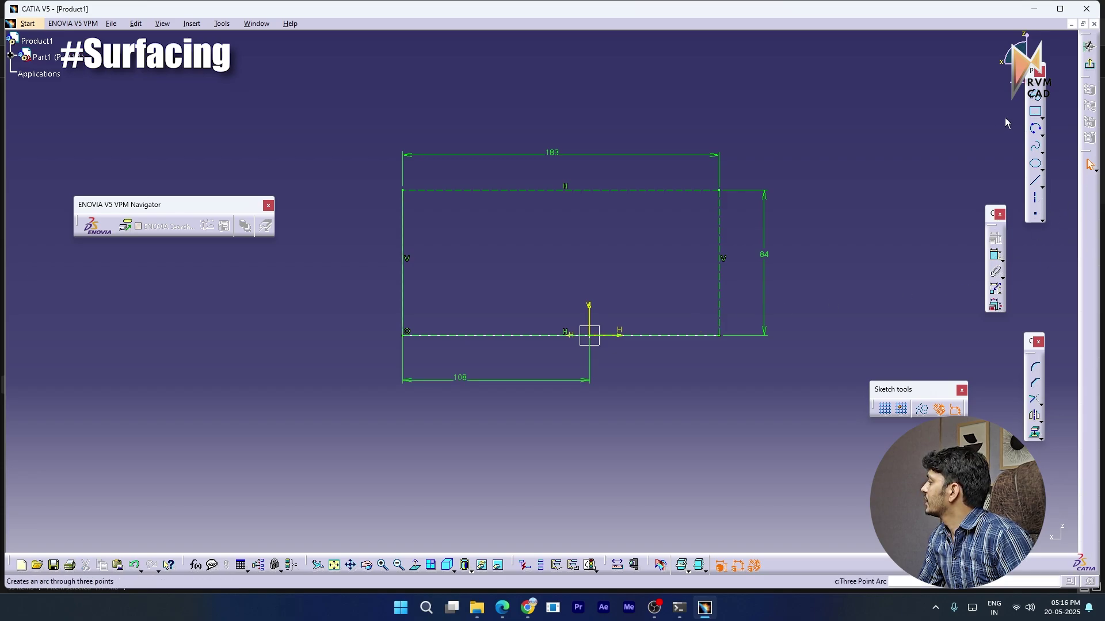
Sketch a three-point arc from the right edge, about 21 mm above the base, through the top edge to the left edge at about 68 mm
{"action": "left_click", "coordinate": [1036, 129]}
{"action": "left_click", "coordinate": [719, 299]}
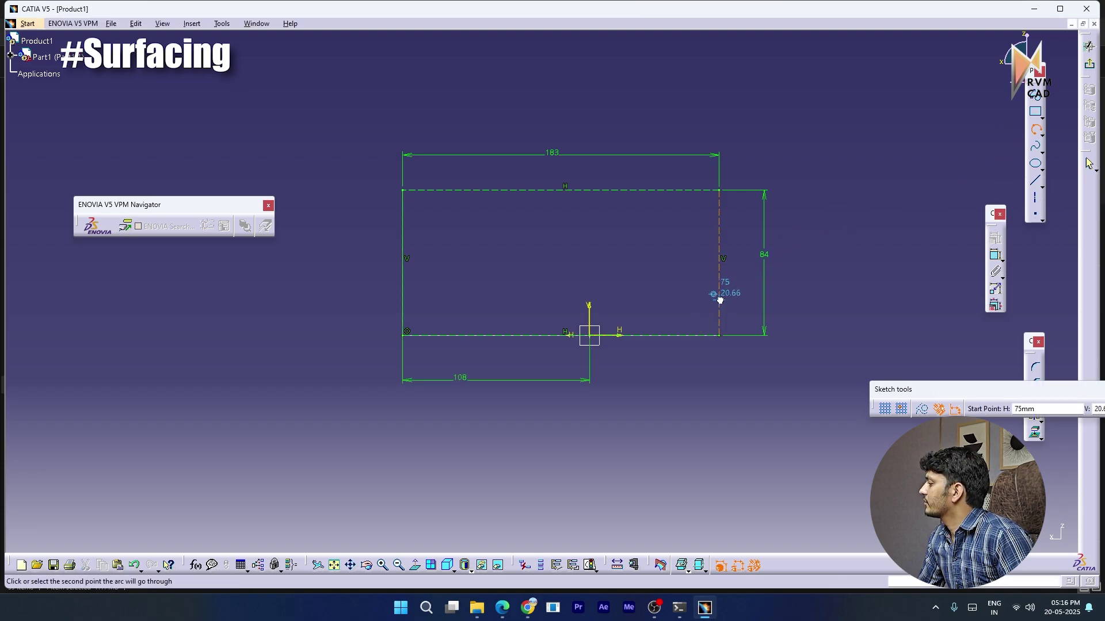
{"action": "left_click", "coordinate": [535, 190]}
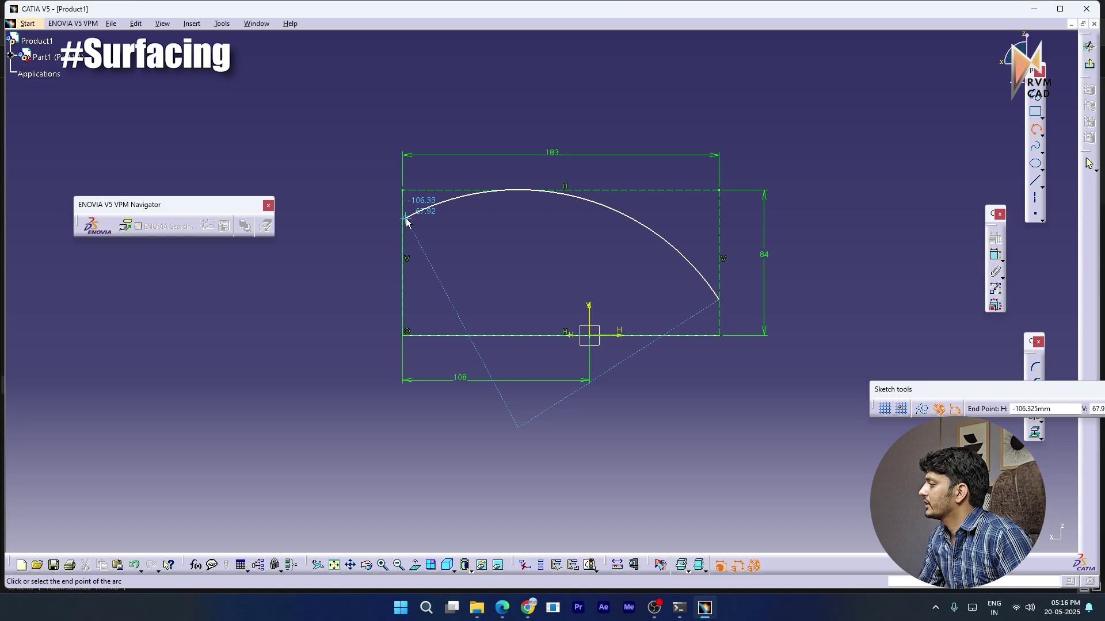
{"action": "left_click", "coordinate": [405, 216]}
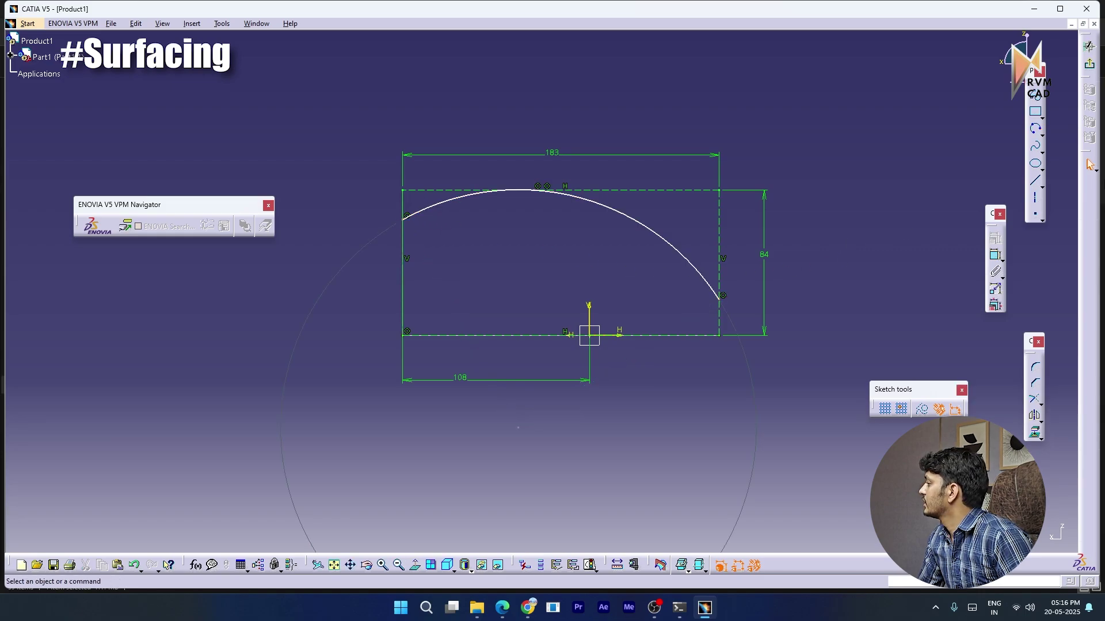
Dimension the arc's radius and set it to 150 mm
{"action": "left_click", "coordinate": [995, 255]}
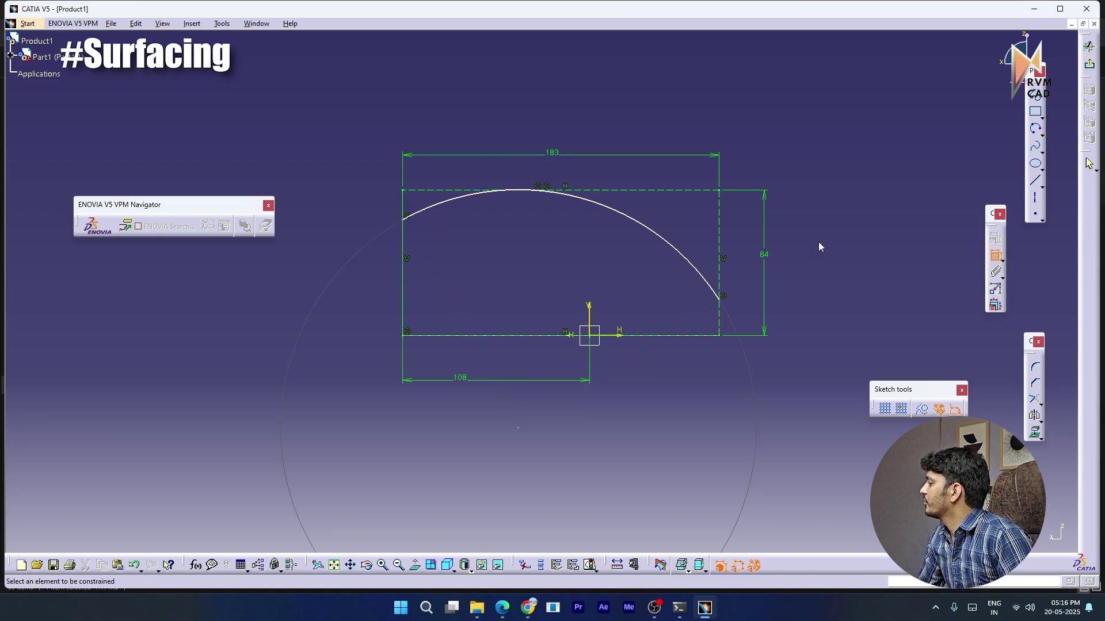
{"action": "left_click", "coordinate": [665, 240]}
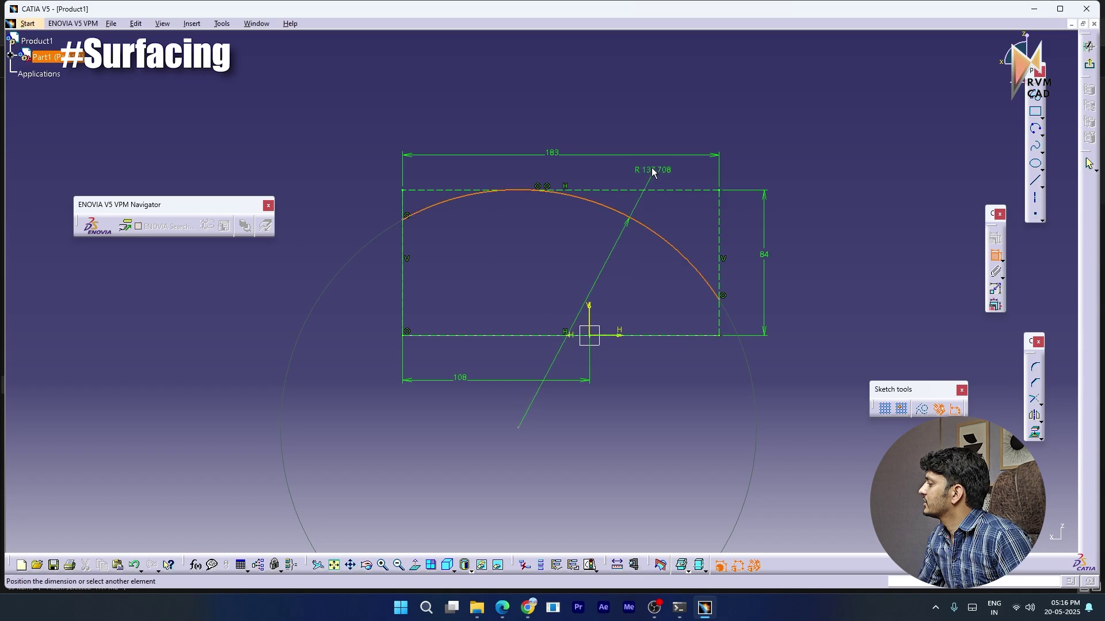
{"action": "left_click", "coordinate": [648, 109]}
{"action": "double_click", "coordinate": [647, 109]}
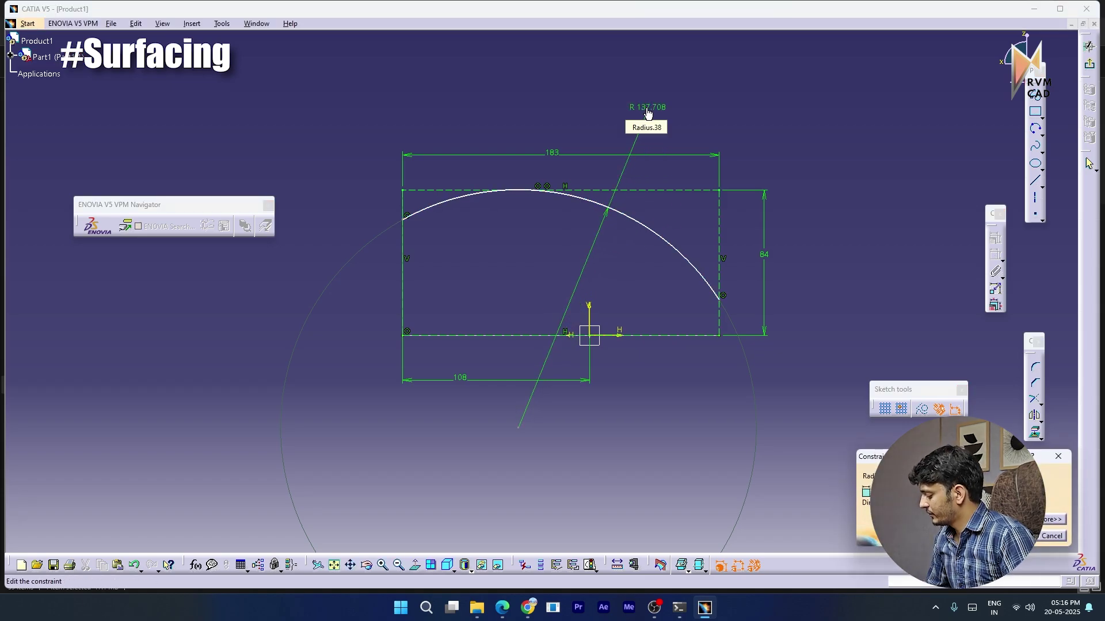
{"action": "key", "text": "Return"}
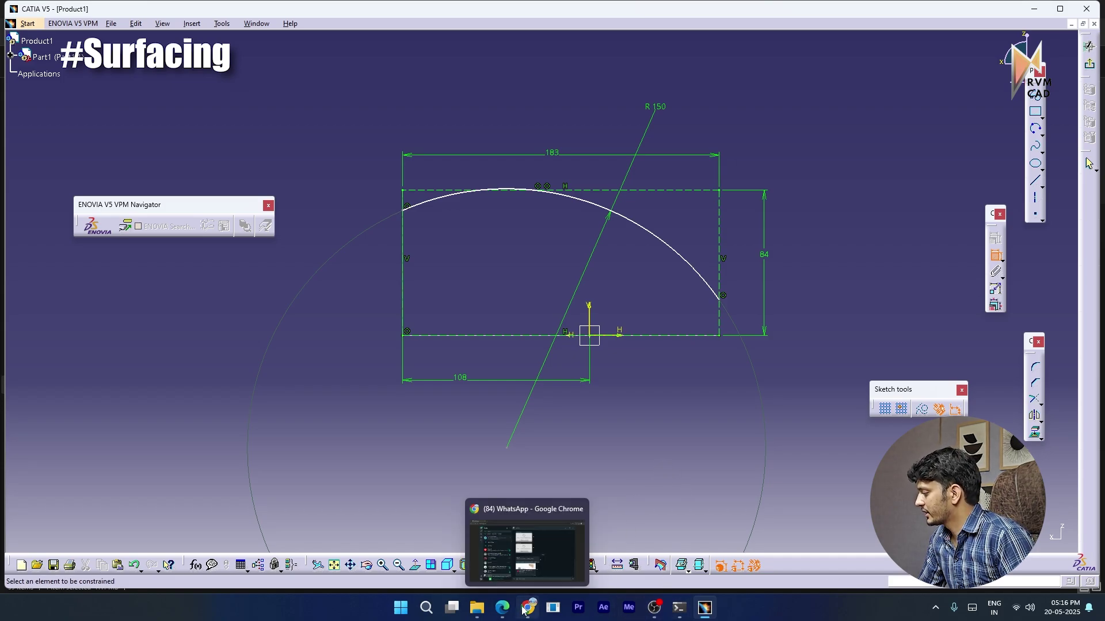
Check the side view of the part on page 26 of the PDF workbook in Edge, and return to CATIA
{"action": "mouse_move", "coordinate": [495, 610]}
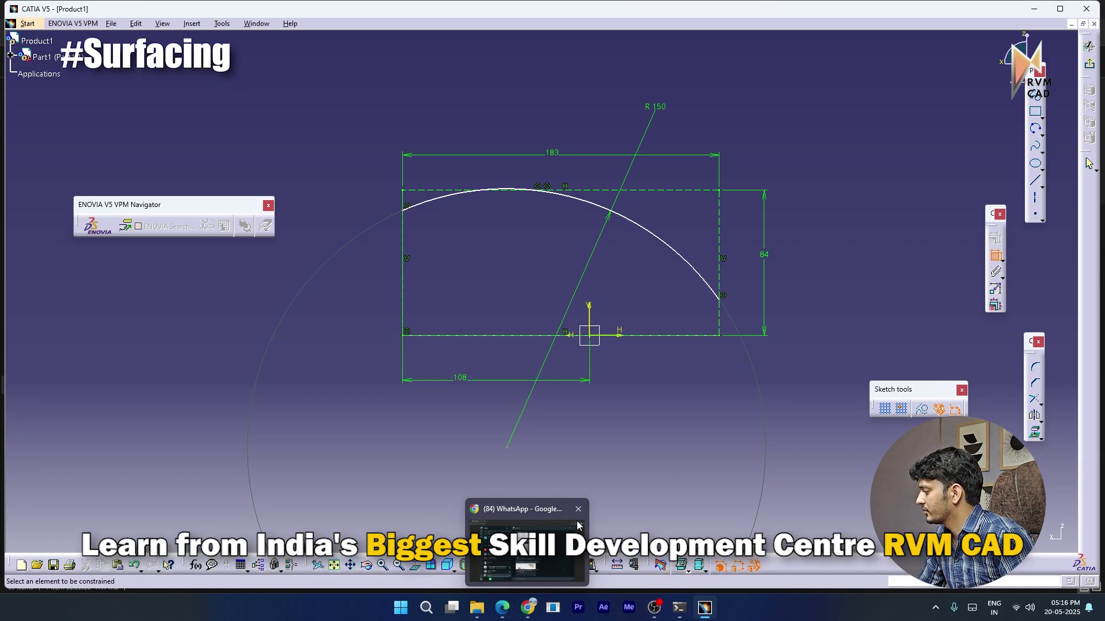
{"action": "left_click", "coordinate": [528, 607]}
{"action": "left_click", "coordinate": [1091, 12]}
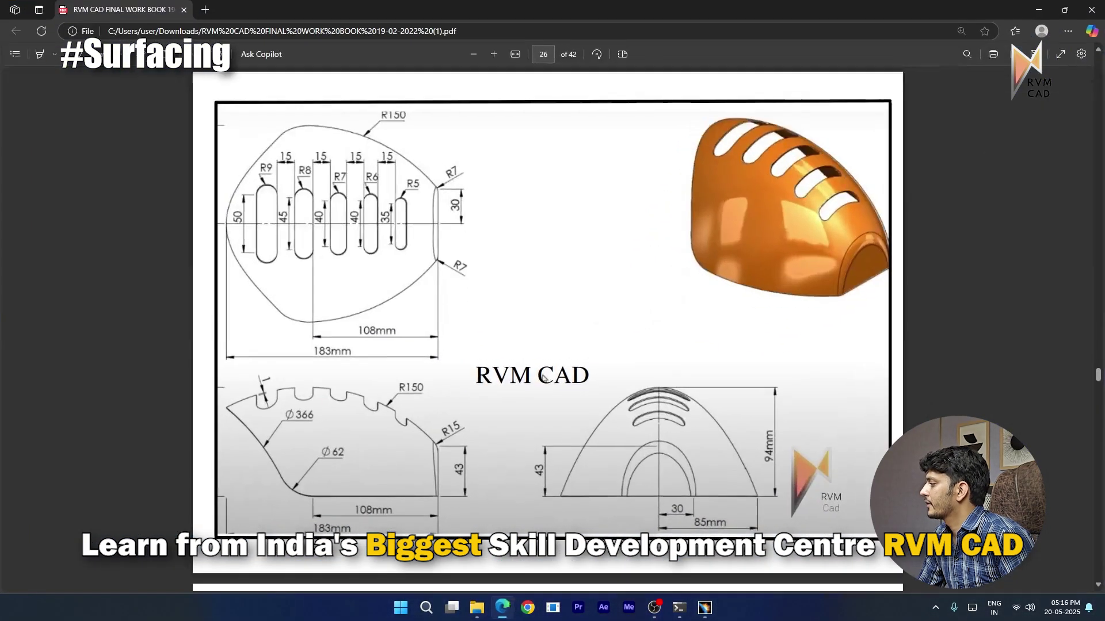
{"action": "left_click", "coordinate": [500, 606]}
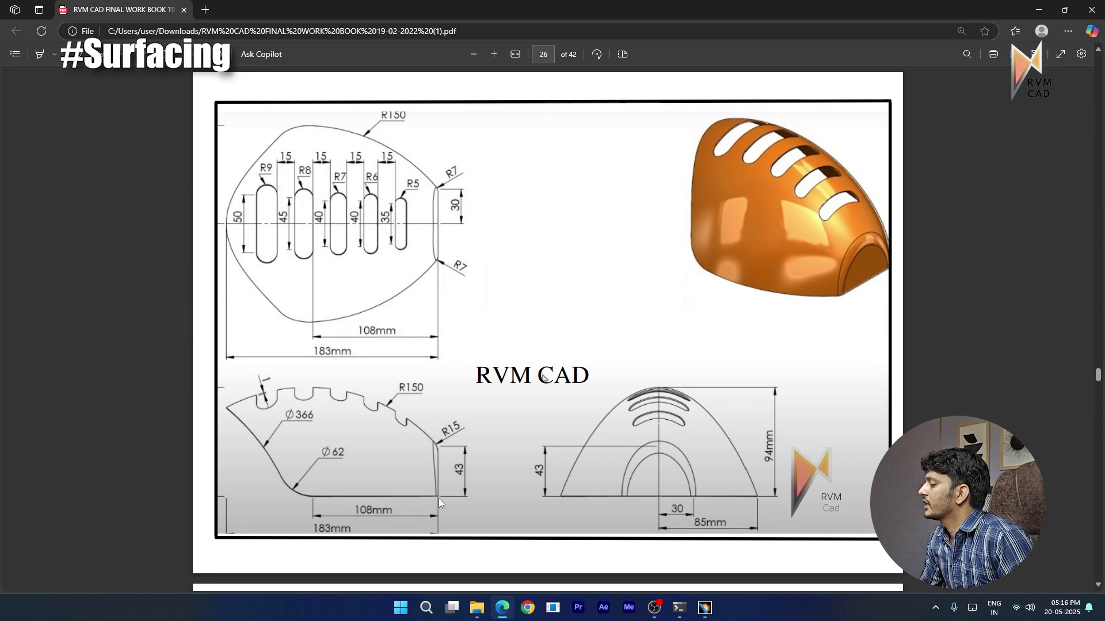
{"action": "left_click", "coordinate": [1038, 9]}
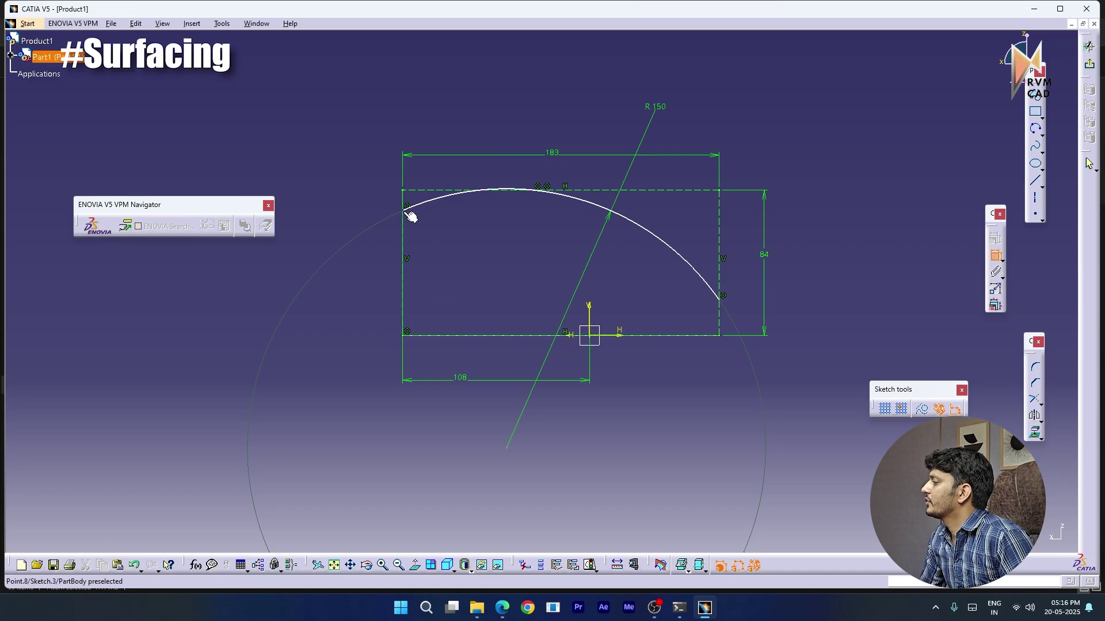
Constrain the R150 arc tangent to the construction rectangle's top edge
{"action": "left_click", "coordinate": [402, 230]}
{"action": "left_click", "coordinate": [388, 255]}
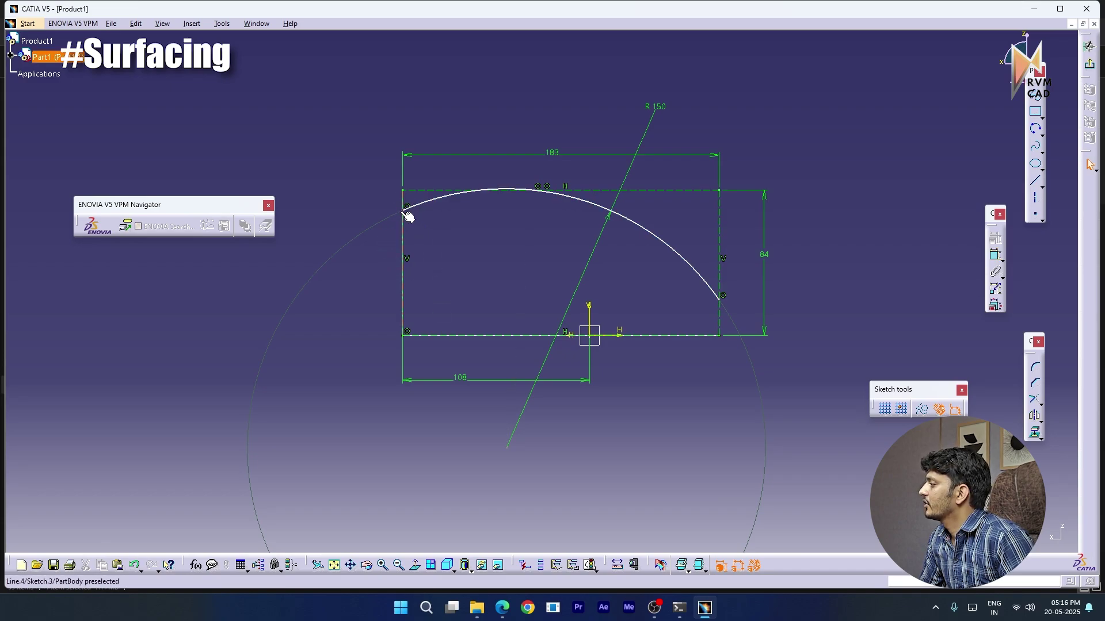
{"action": "left_click_drag", "start_coordinate": [408, 214], "coordinate": [403, 224]}
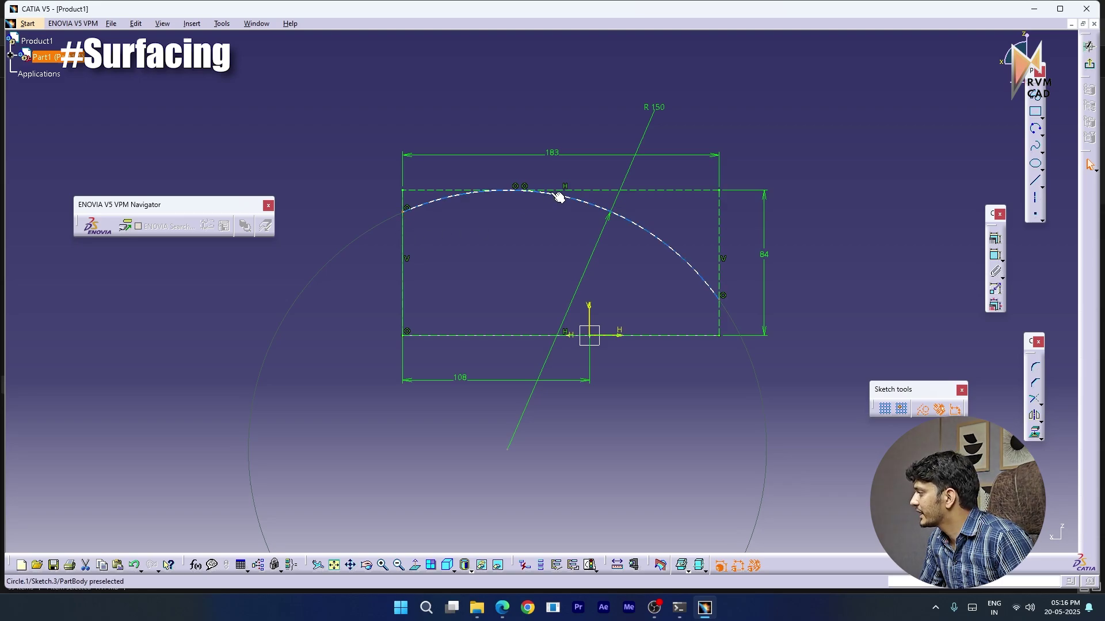
{"action": "left_click", "coordinate": [890, 271]}
{"action": "left_click", "coordinate": [996, 255]}
{"action": "left_click", "coordinate": [572, 198]}
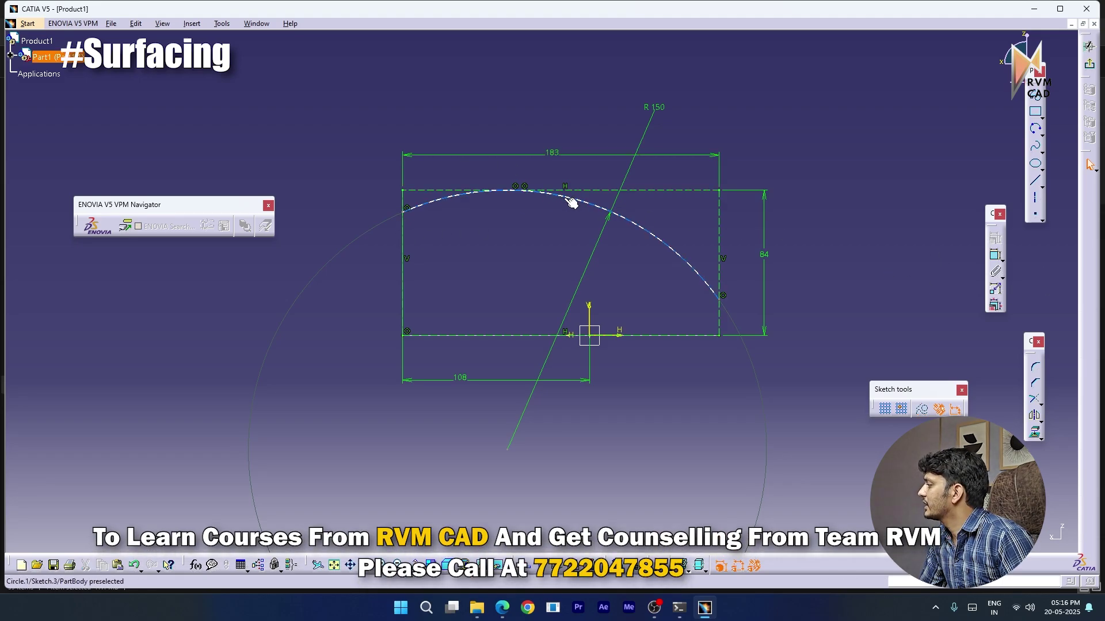
{"action": "left_click", "coordinate": [640, 190], "text": "ctrl"}
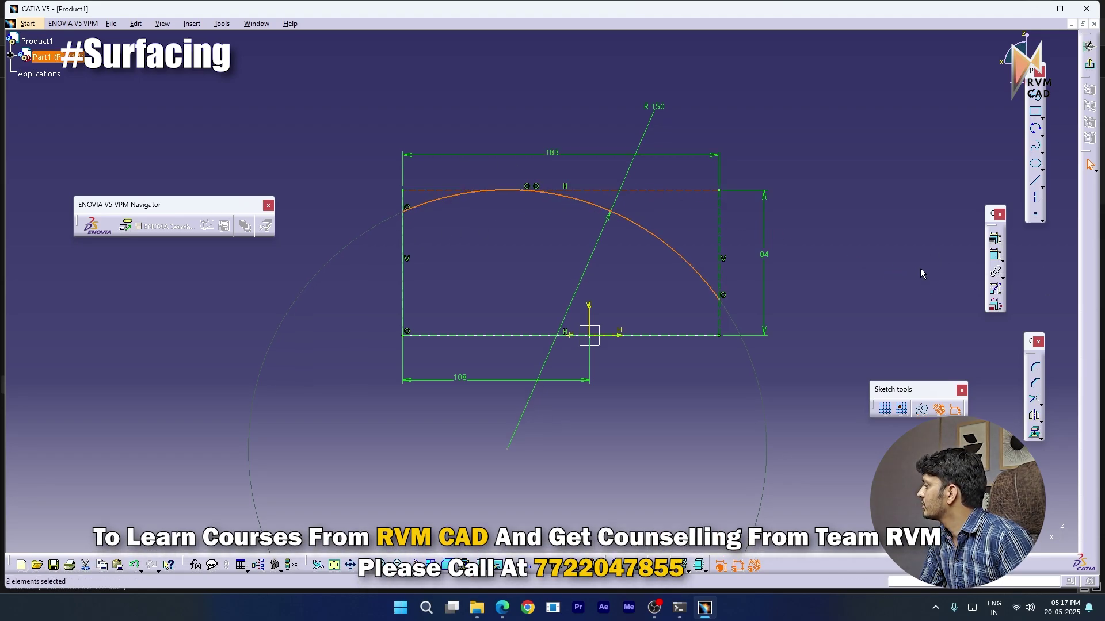
{"action": "left_click", "coordinate": [996, 256]}
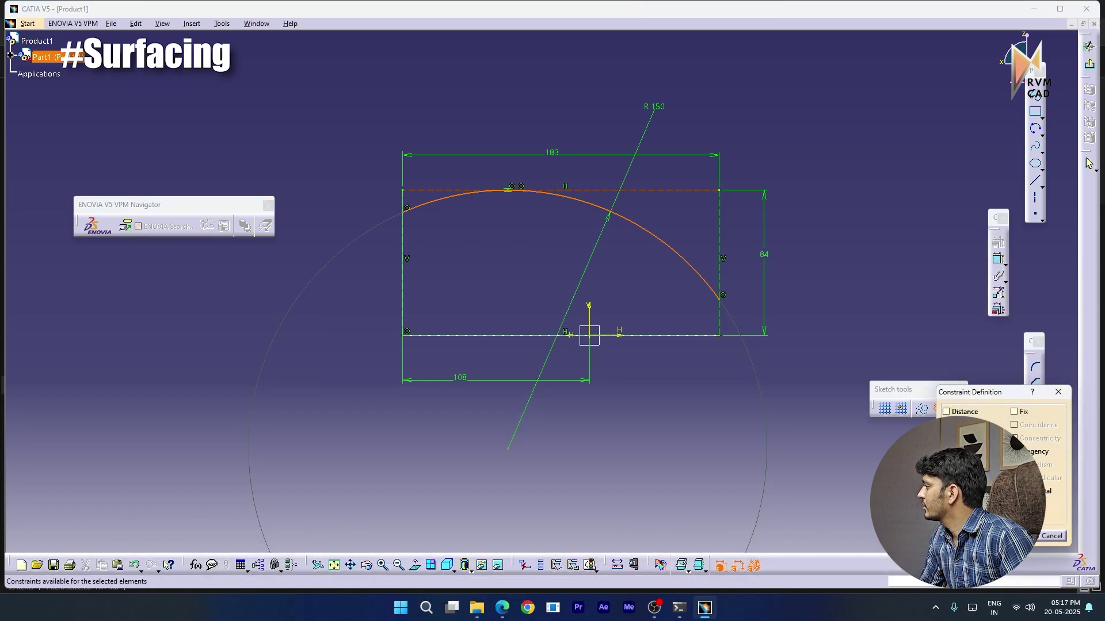
{"action": "left_click", "coordinate": [1014, 536]}
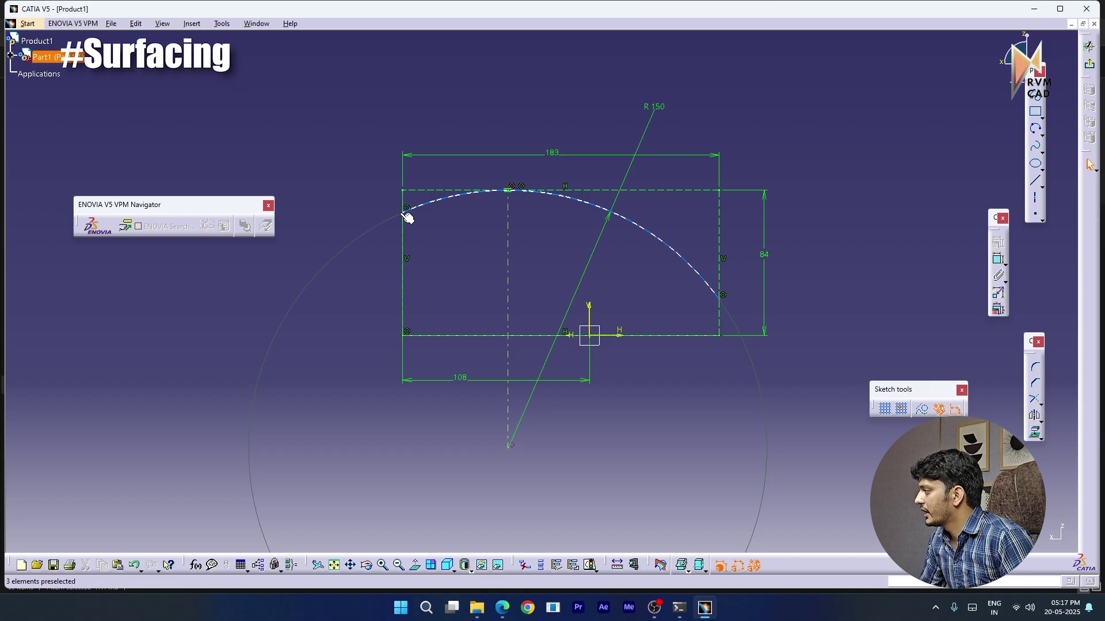
Lower the R150 arc's left end point to 43 mm above the rectangle's base line with a dimension, and exit the sketch
{"action": "left_click_drag", "start_coordinate": [407, 216], "coordinate": [406, 285]}
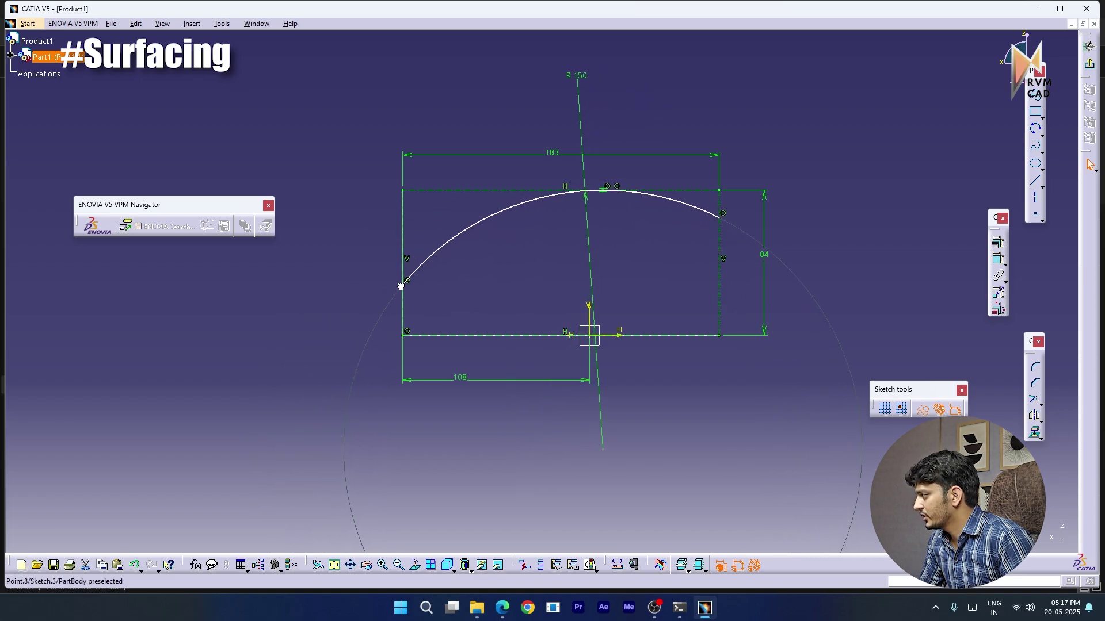
{"action": "left_click", "coordinate": [408, 333]}
{"action": "left_click", "coordinate": [998, 259]}
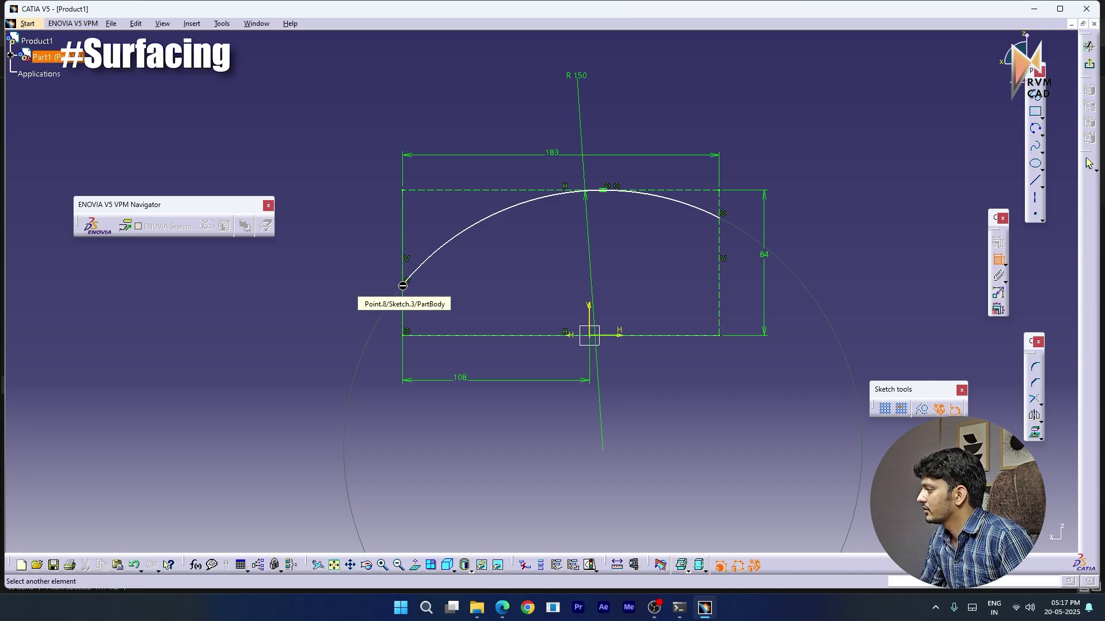
{"action": "left_click", "coordinate": [422, 336]}
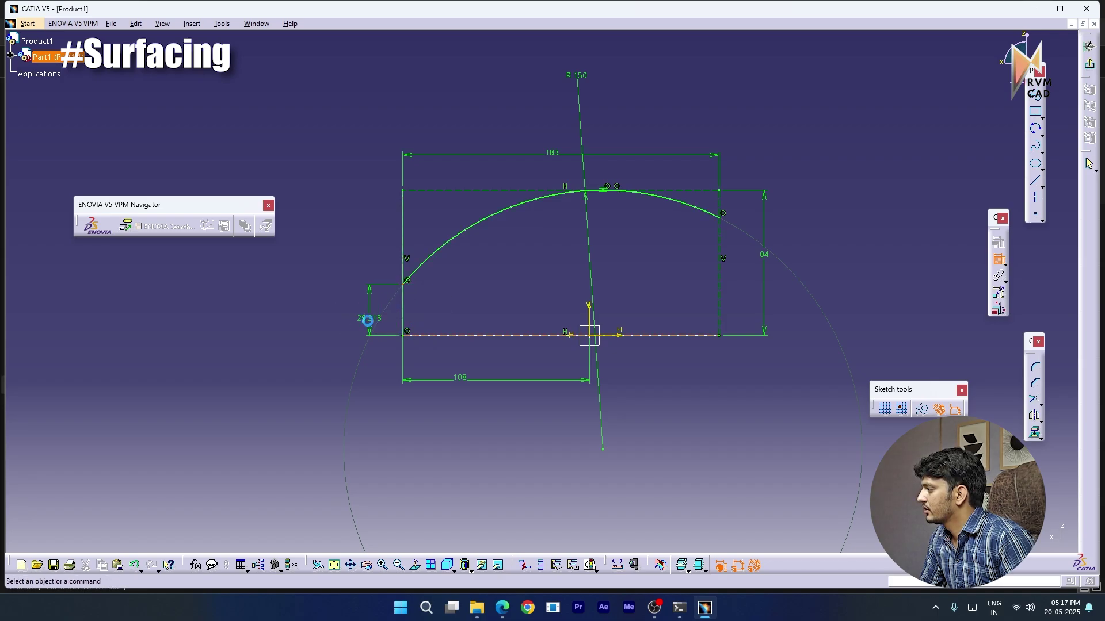
{"action": "double_click", "coordinate": [378, 334]}
{"action": "type", "text": "43"}
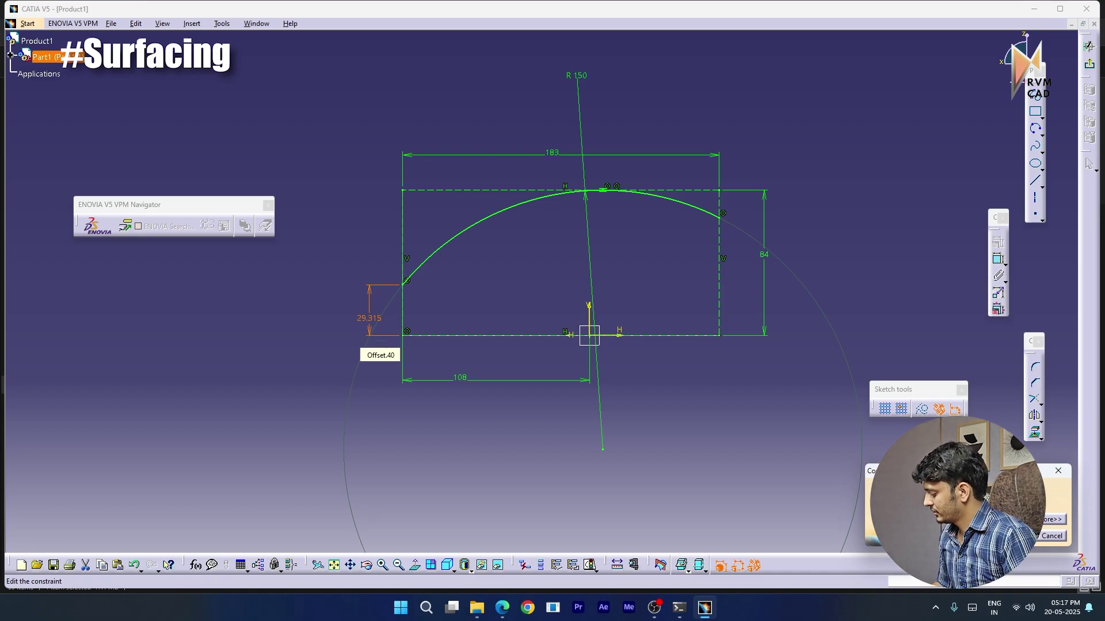
{"action": "key", "text": "Return"}
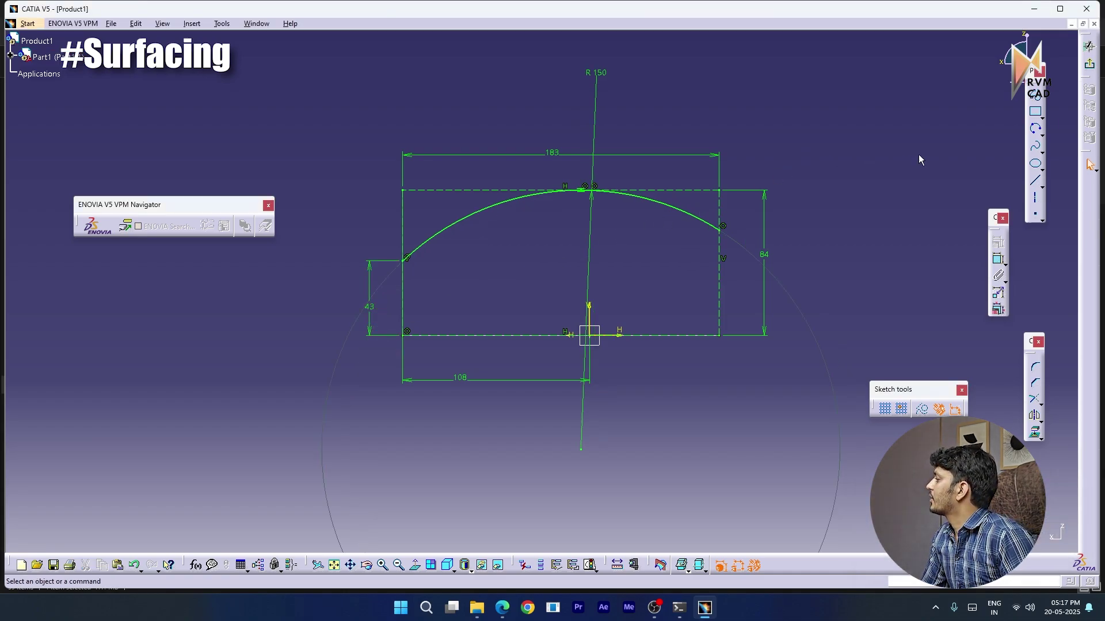
{"action": "left_click", "coordinate": [1089, 46]}
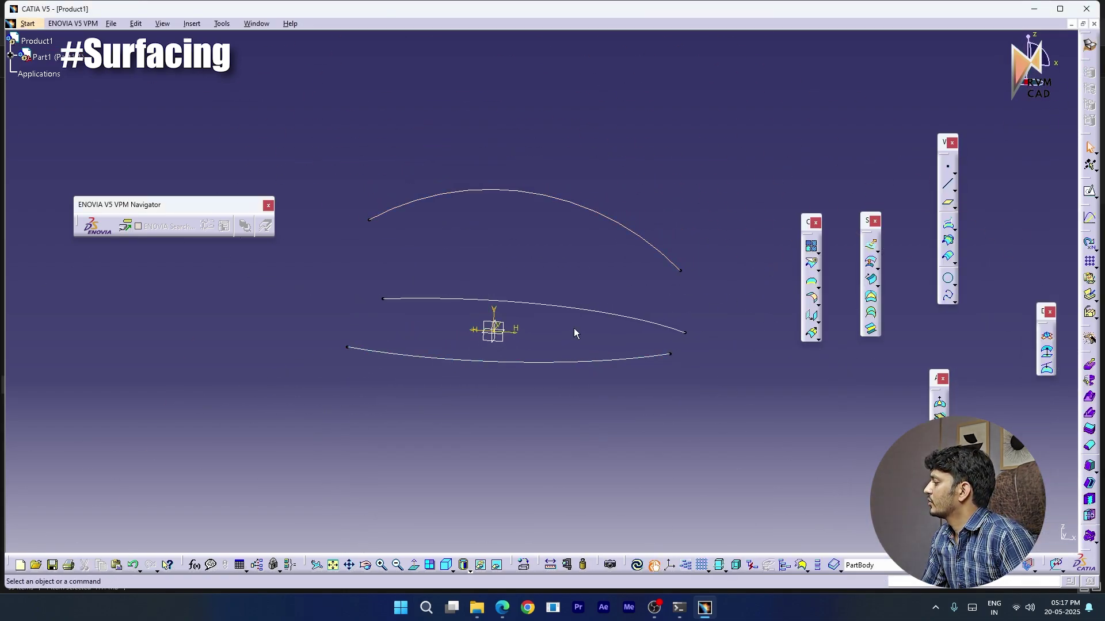
Check the front view's dimensions on page 26 of the PDF workbook in Edge, and return to CATIA
{"action": "middle_click_drag", "start_coordinate": [590, 312], "coordinate": [656, 308]}
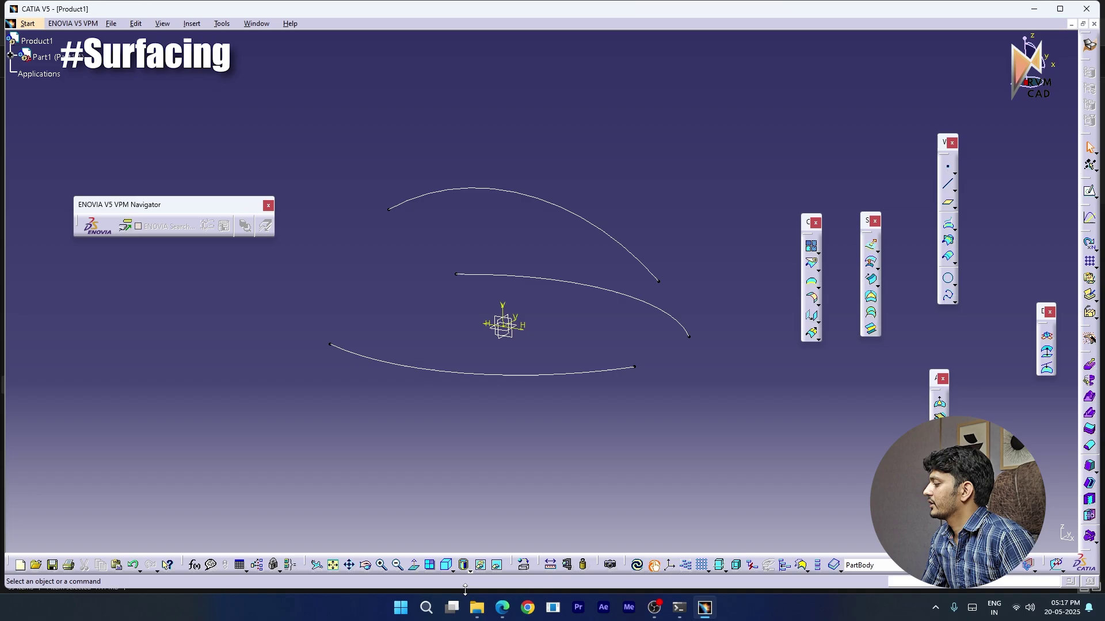
{"action": "left_click", "coordinate": [502, 608]}
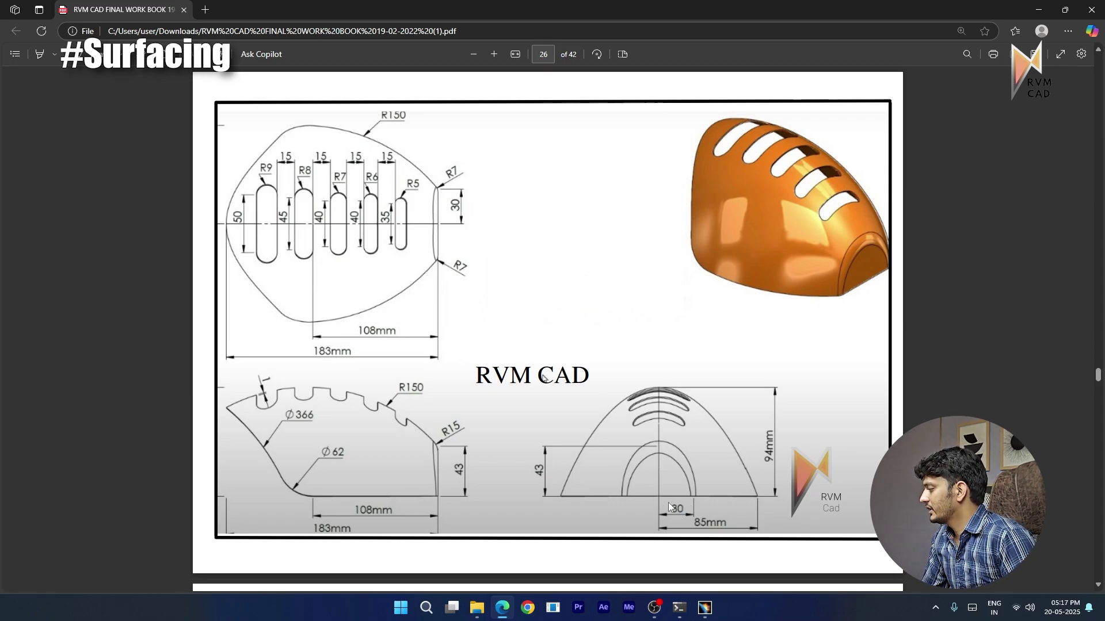
{"action": "left_click", "coordinate": [1038, 14]}
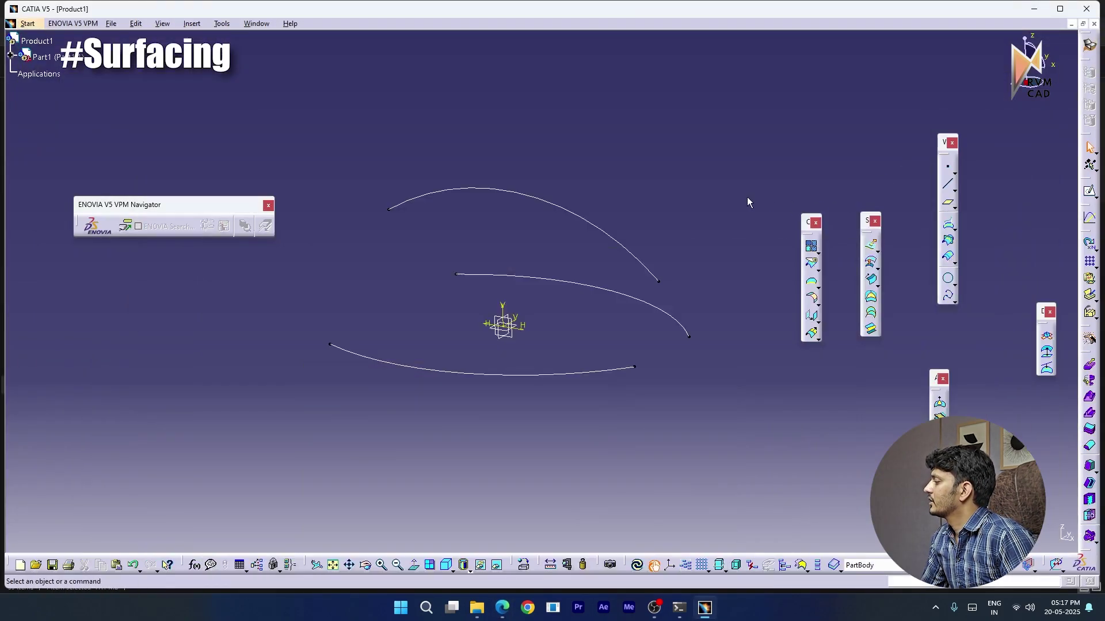
Create a plane parallel to the yz plane through the lower end point of the R150 side arc, and open a sketch on it
{"action": "left_click", "coordinate": [505, 326]}
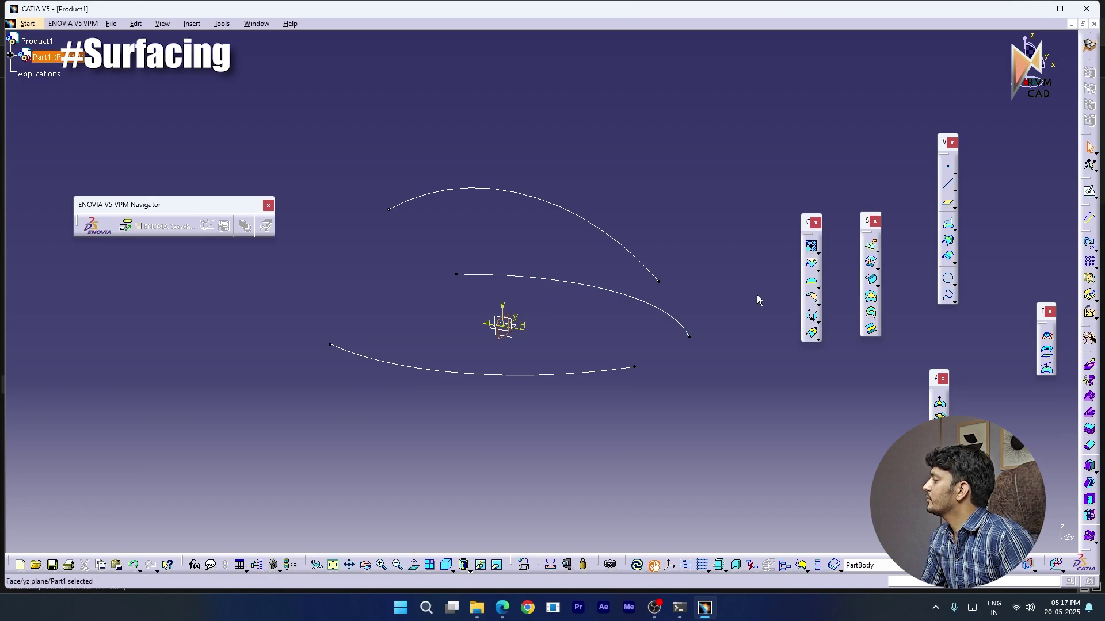
{"action": "left_click", "coordinate": [948, 206]}
{"action": "left_click", "coordinate": [658, 281]}
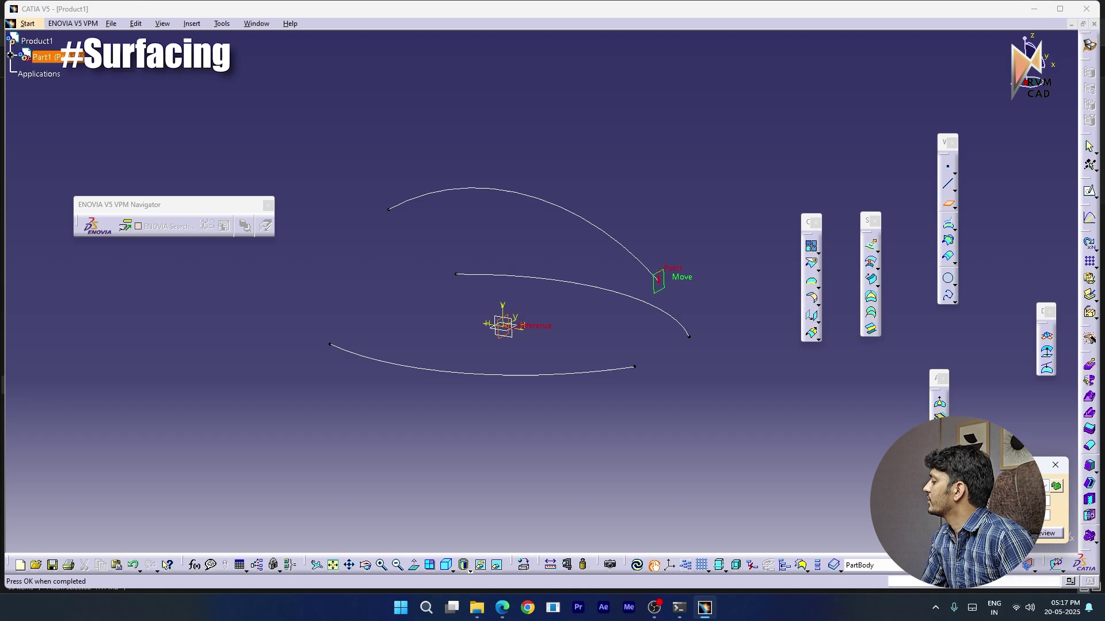
{"action": "left_click", "coordinate": [966, 534]}
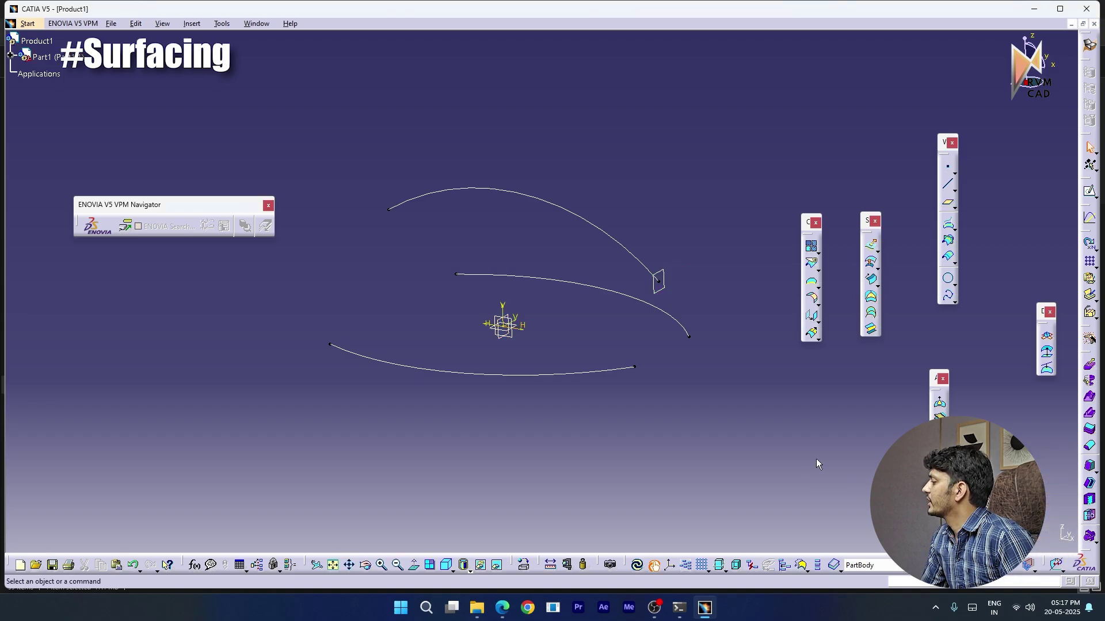
{"action": "left_click", "coordinate": [661, 277]}
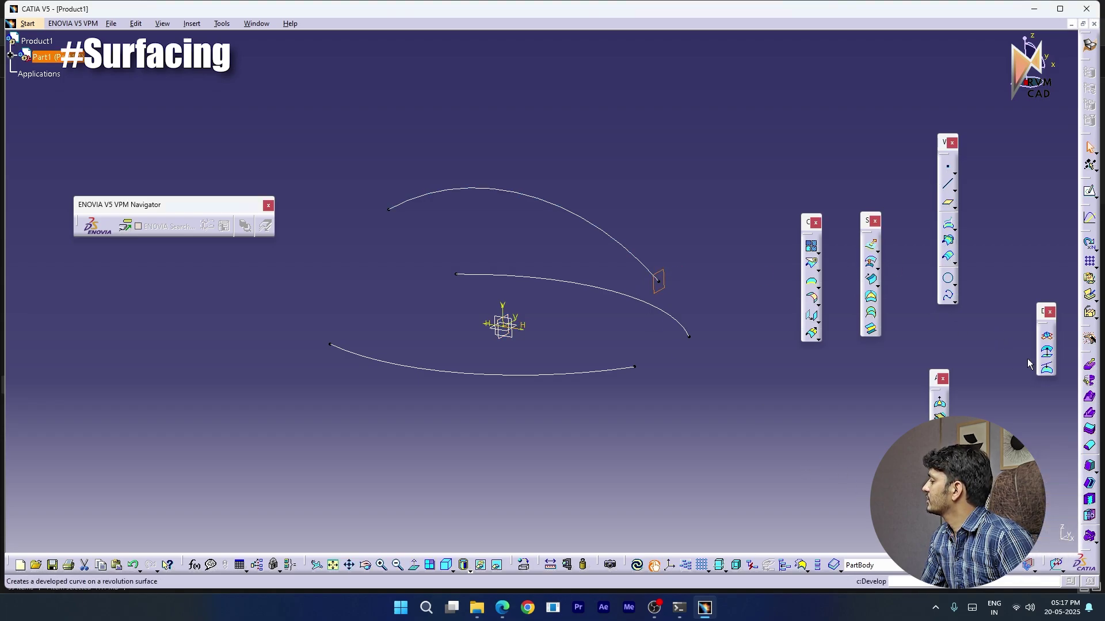
{"action": "left_click", "coordinate": [1089, 194]}
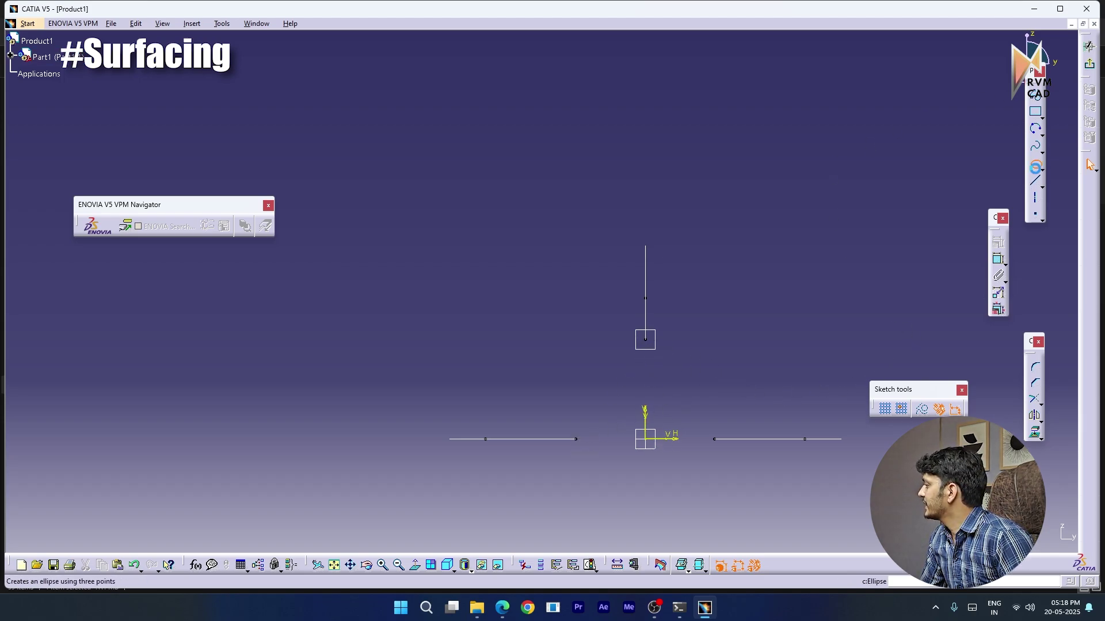
Sketch an ellipse centred on the origin, passing through the vertical line's lower end and the right horizontal line's inner end
{"action": "left_click", "coordinate": [1035, 167]}
{"action": "left_click", "coordinate": [651, 440]}
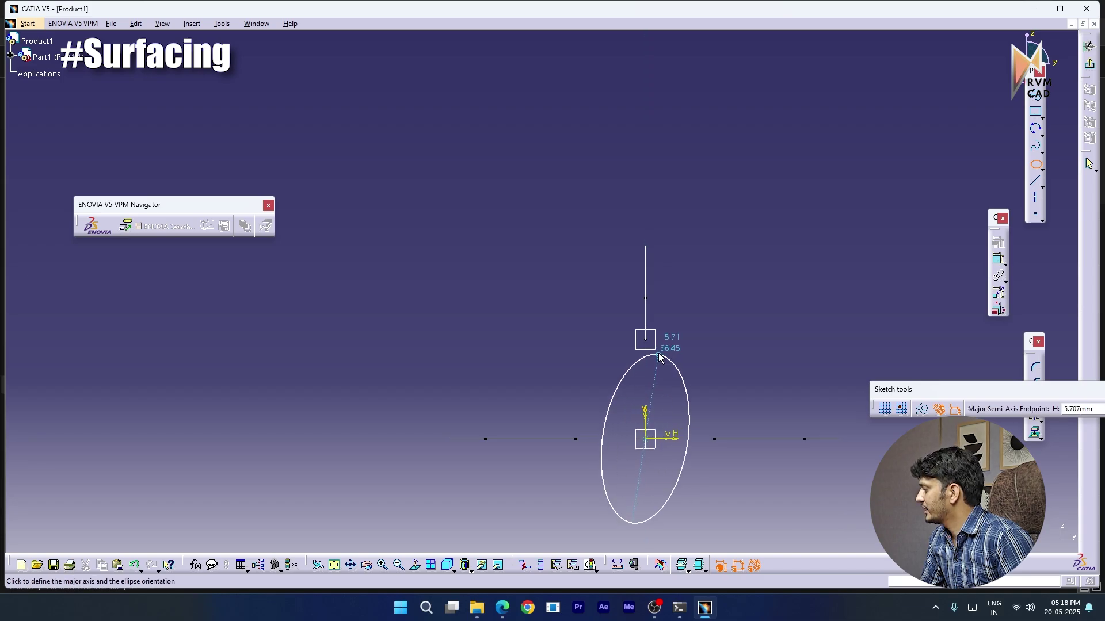
{"action": "left_click", "coordinate": [648, 336]}
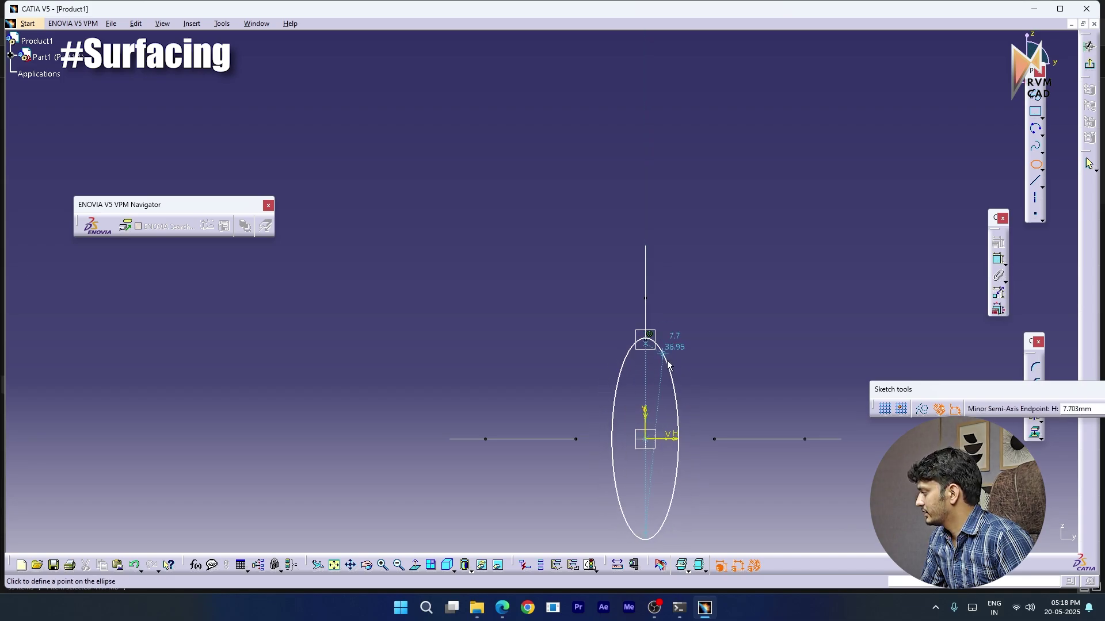
{"action": "left_click", "coordinate": [716, 441]}
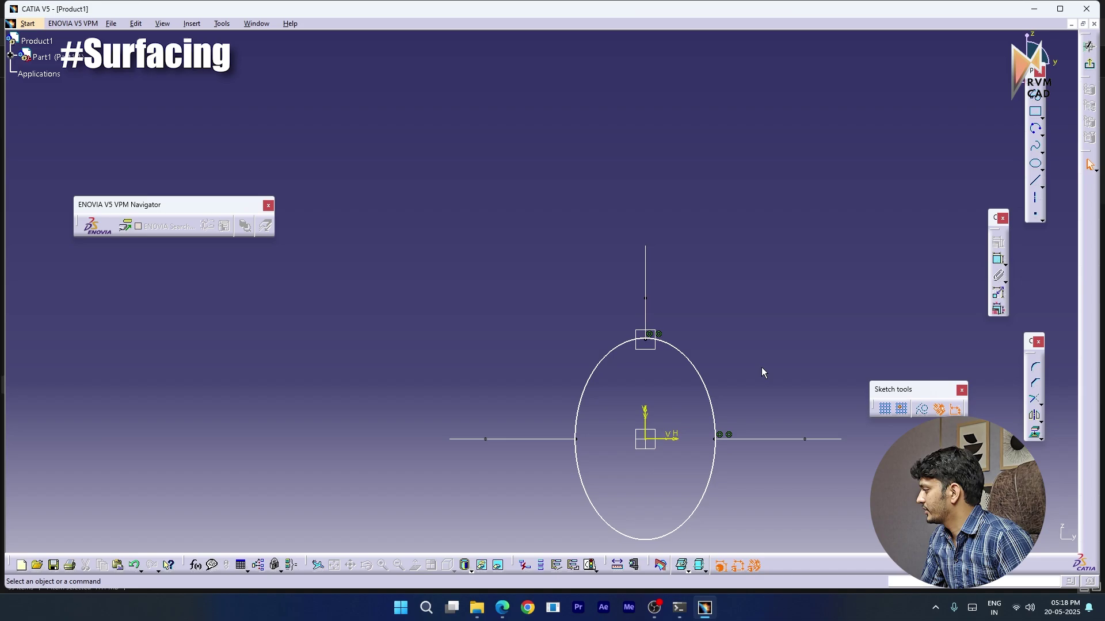
Draw a horizontal base line between the inner ends of the two side lines and trim away the ellipse's lower half
{"action": "left_click", "coordinate": [1035, 97]}
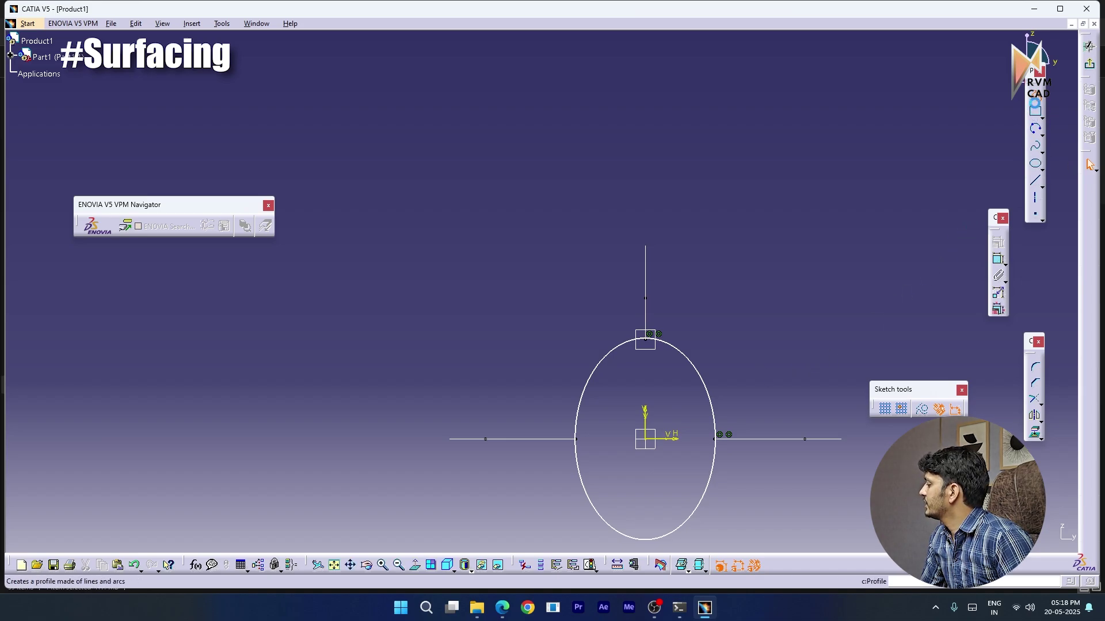
{"action": "left_click", "coordinate": [577, 439]}
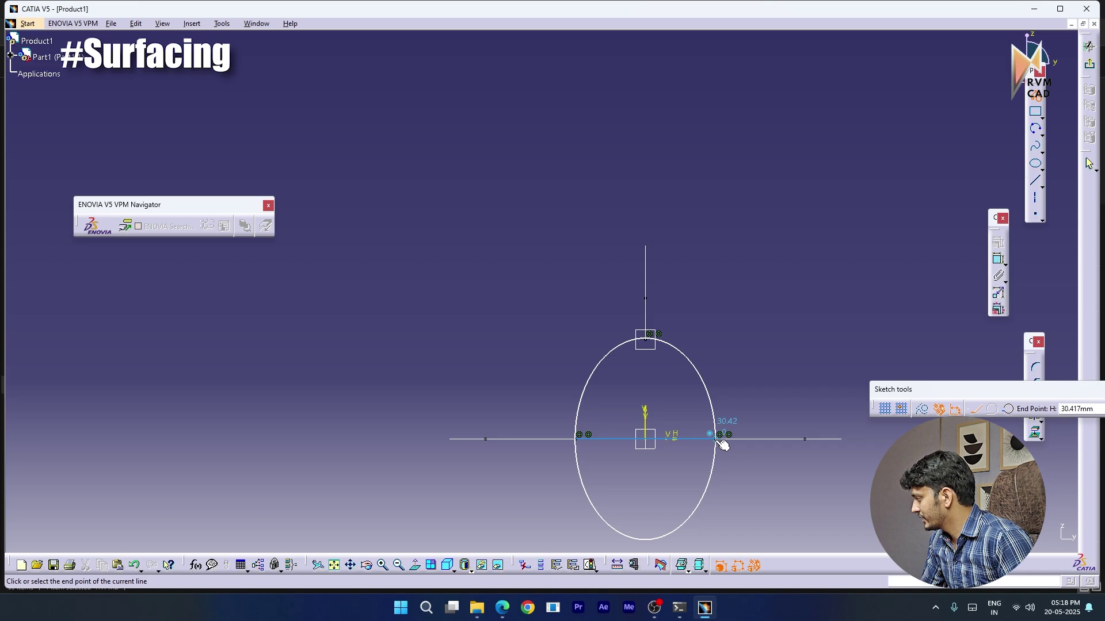
{"action": "key", "text": "Escape"}
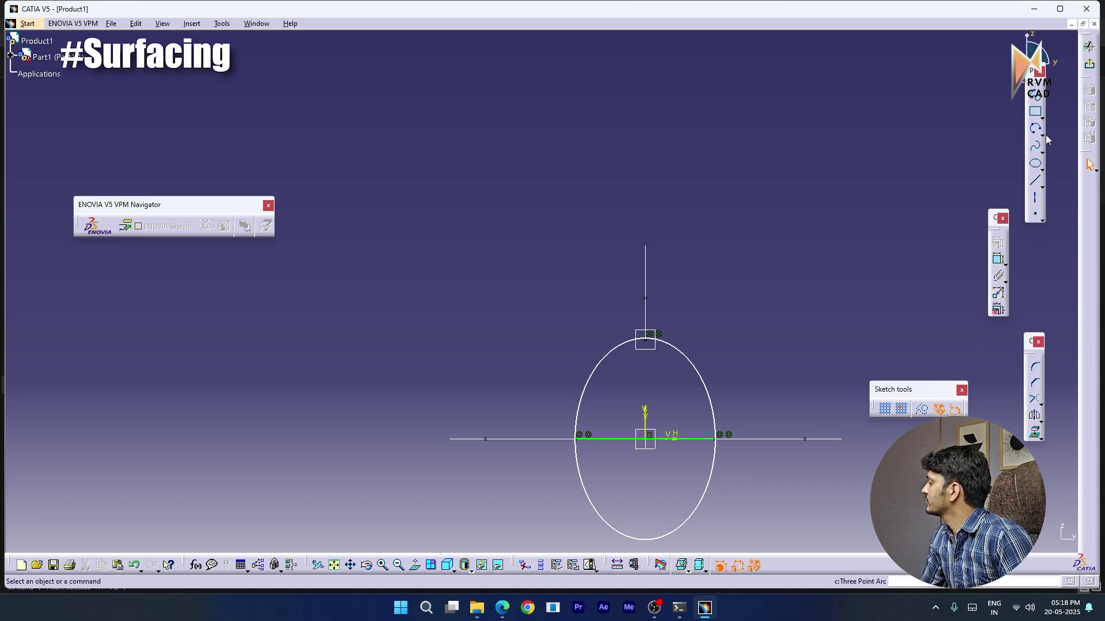
{"action": "left_click", "coordinate": [1035, 401]}
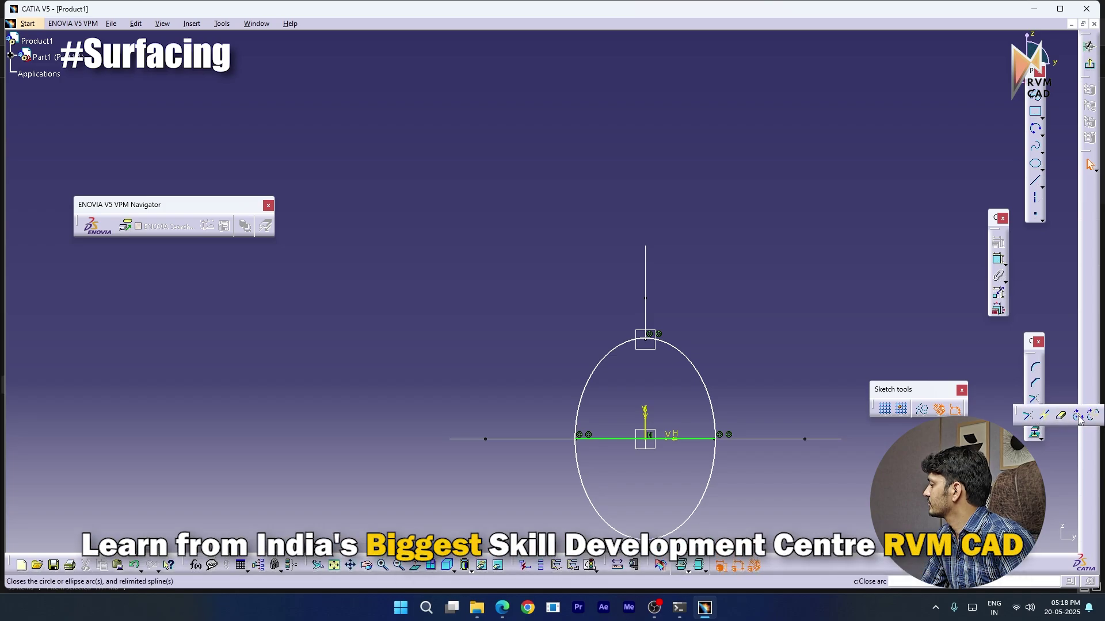
{"action": "left_click", "coordinate": [716, 467]}
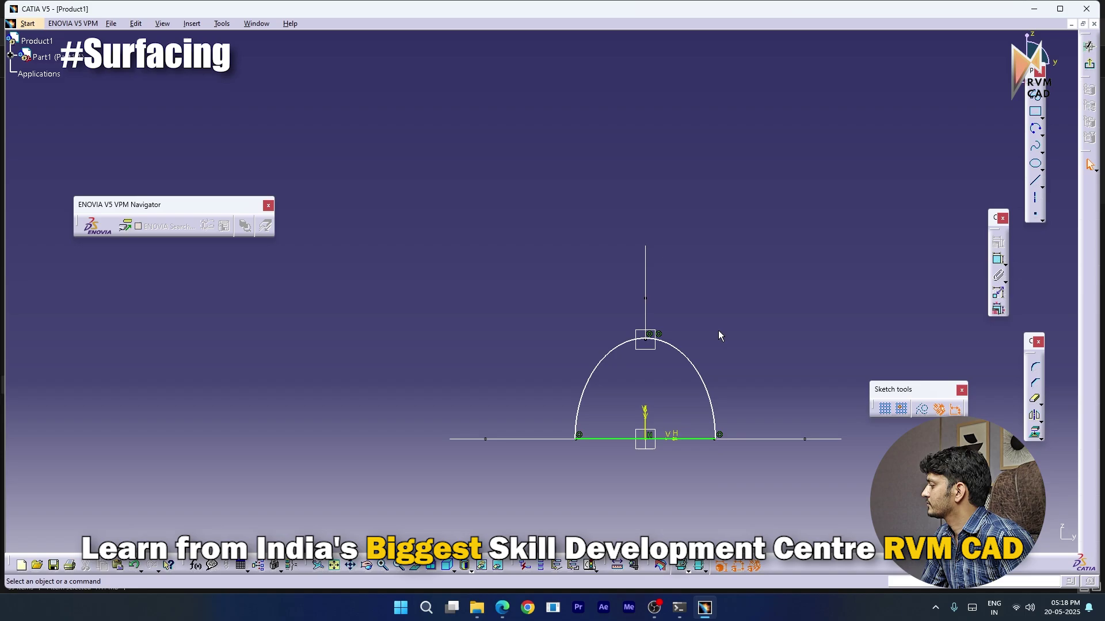
{"action": "left_click", "coordinate": [998, 259]}
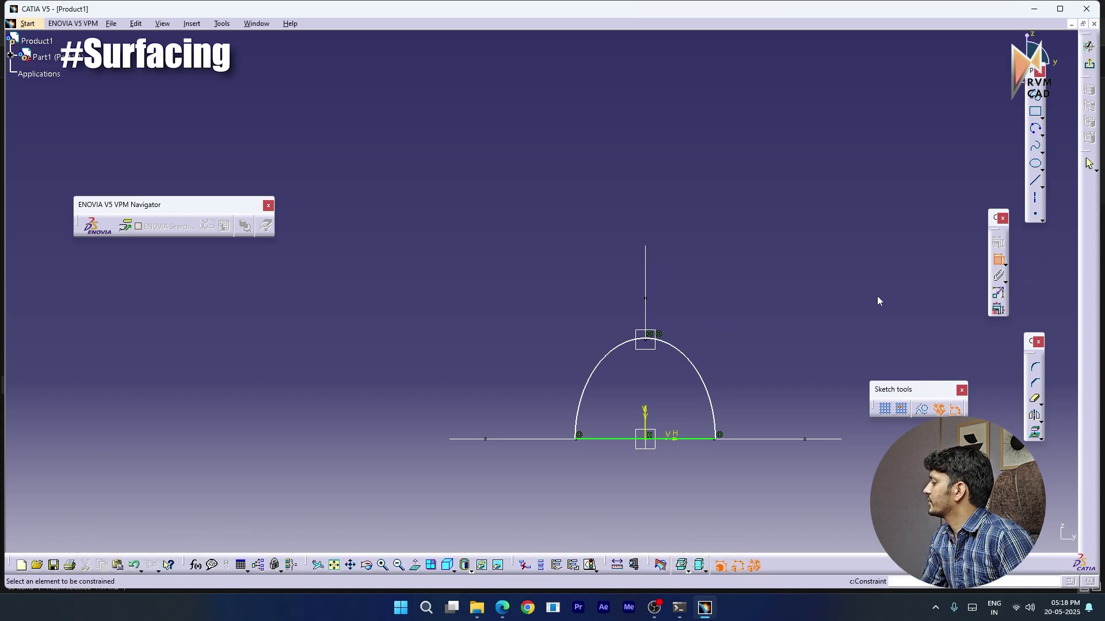
{"action": "left_click", "coordinate": [653, 432]}
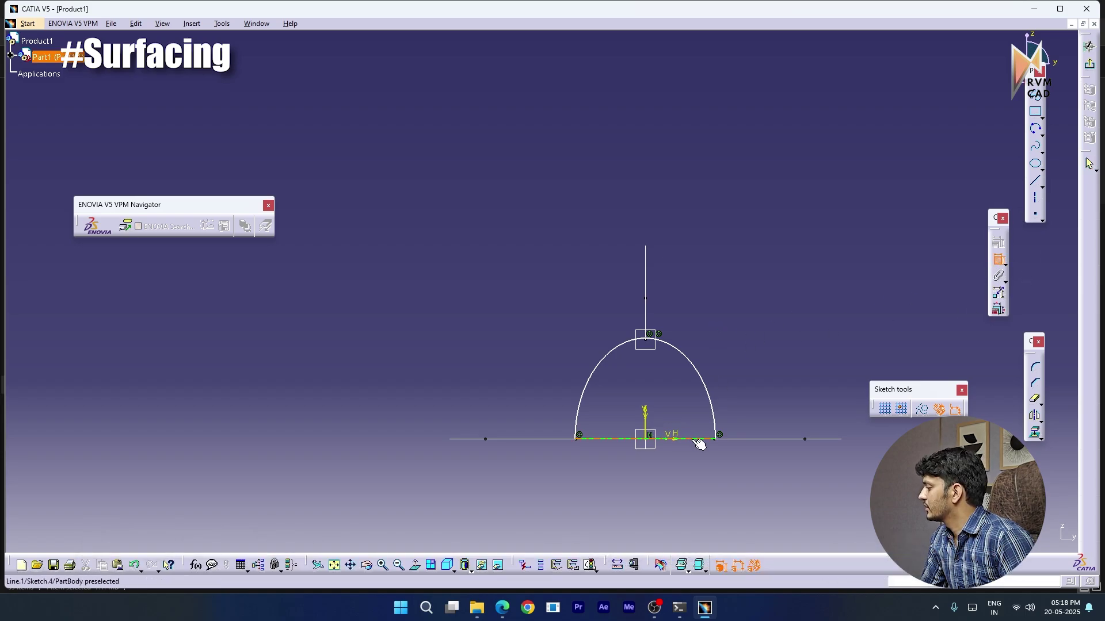
{"action": "left_click", "coordinate": [658, 342]}
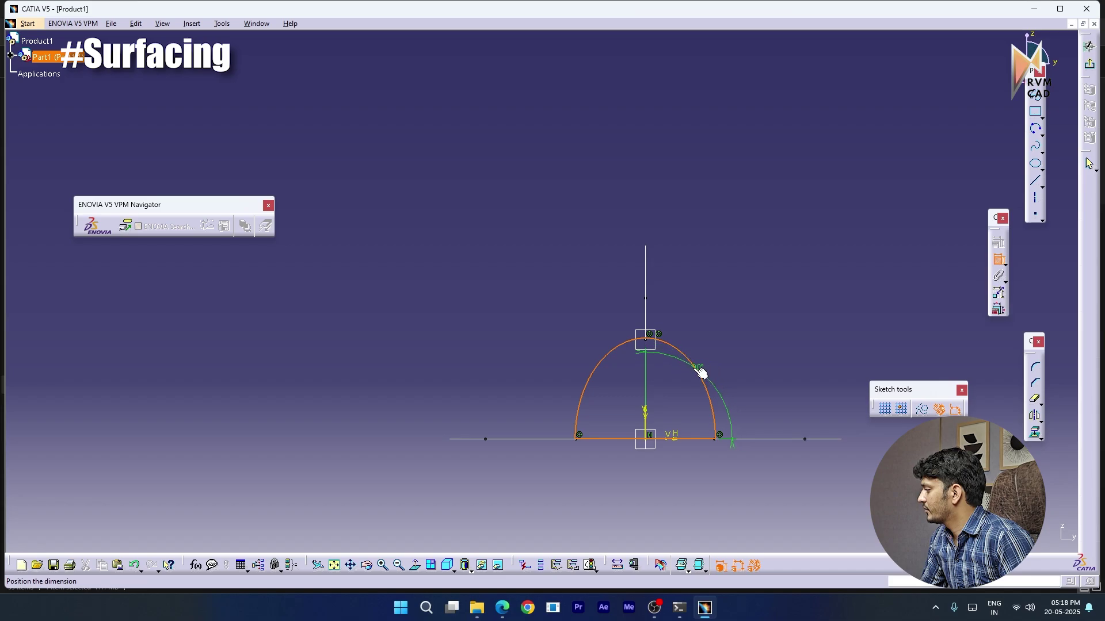
{"action": "middle_click_drag", "start_coordinate": [642, 389], "coordinate": [655, 348]}
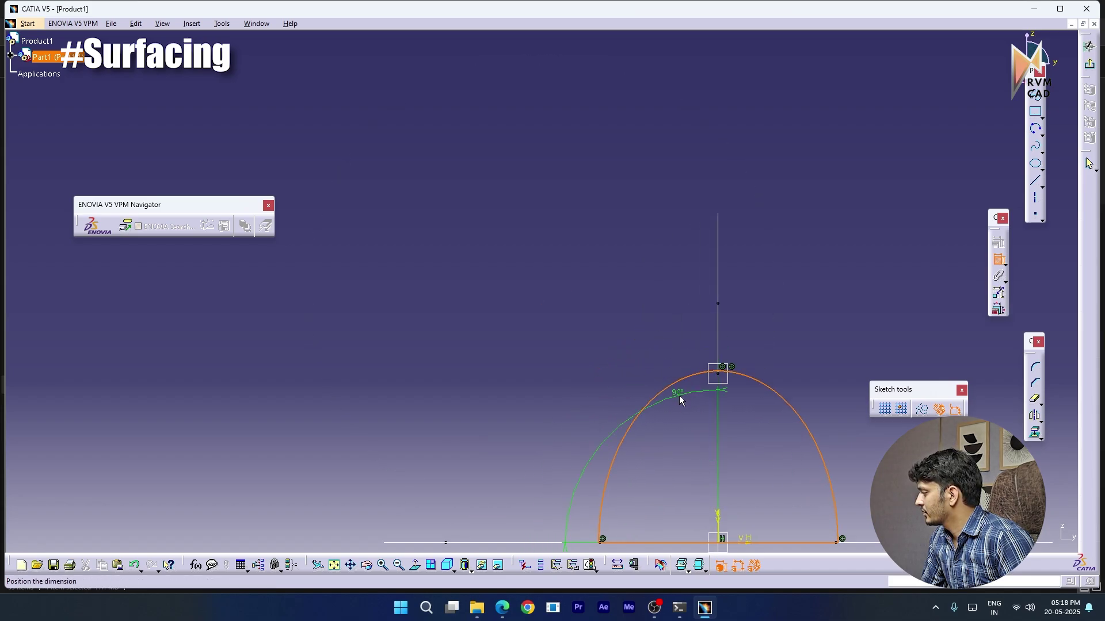
{"action": "middle_click_drag", "start_coordinate": [682, 399], "coordinate": [604, 340]}
{"action": "key", "text": "Escape"}
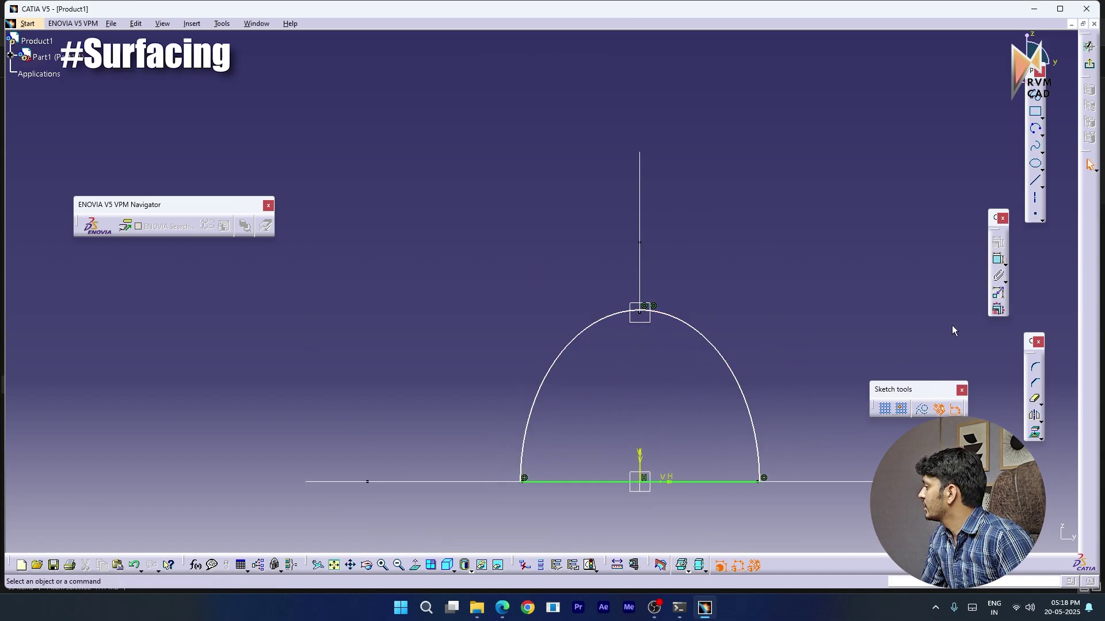
Dimension the half-ellipse's right end from the vertical axis and set the distance to 30 mm
{"action": "left_click", "coordinate": [998, 259]}
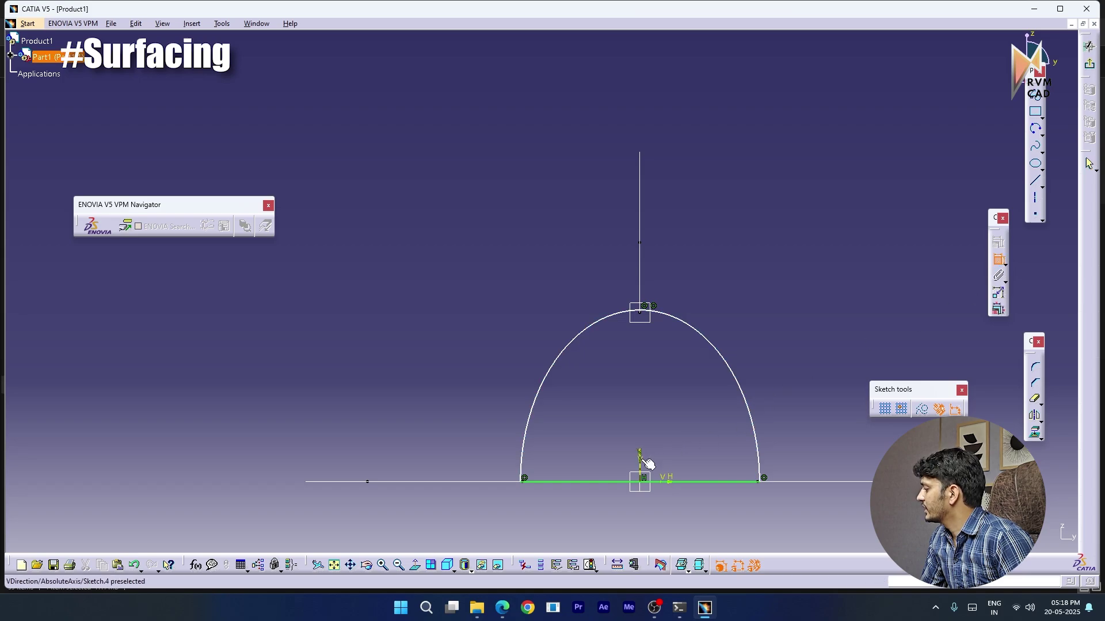
{"action": "left_click", "coordinate": [648, 464]}
{"action": "left_click", "coordinate": [764, 478]}
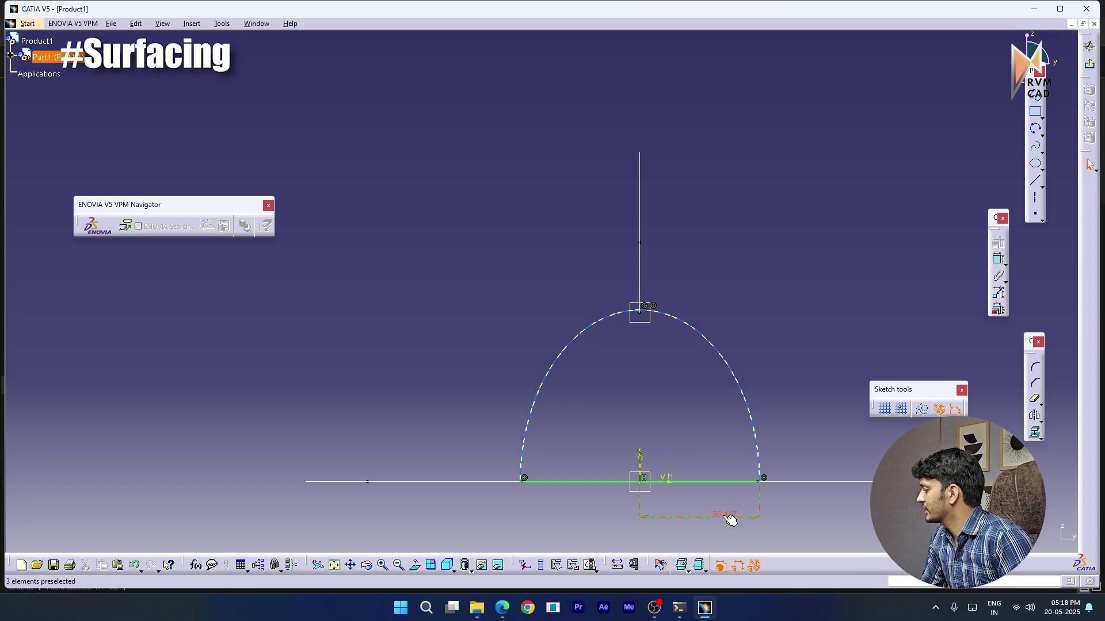
{"action": "left_click", "coordinate": [730, 518]}
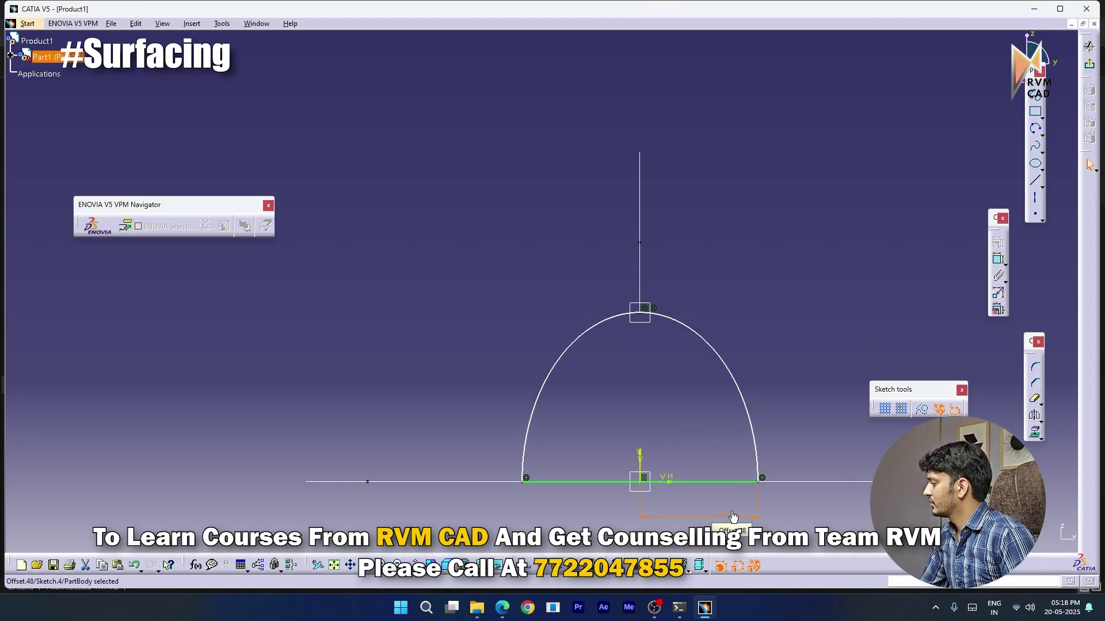
Try a height dimension between the base line and the half-ellipse's top point, and delete it
{"action": "left_click", "coordinate": [656, 484]}
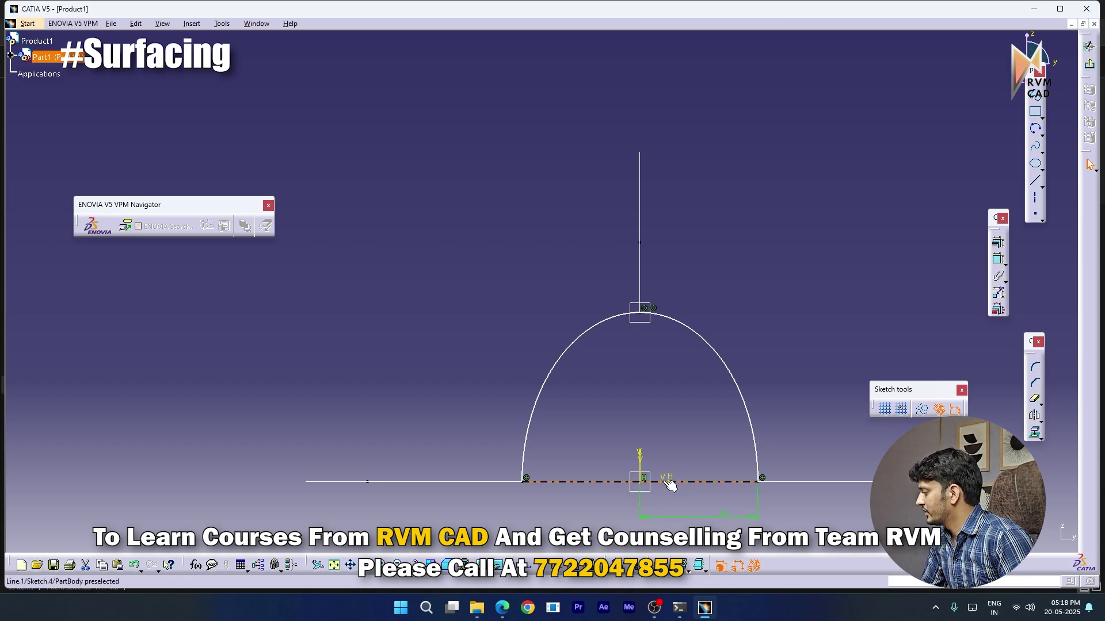
{"action": "left_click", "coordinate": [640, 315]}
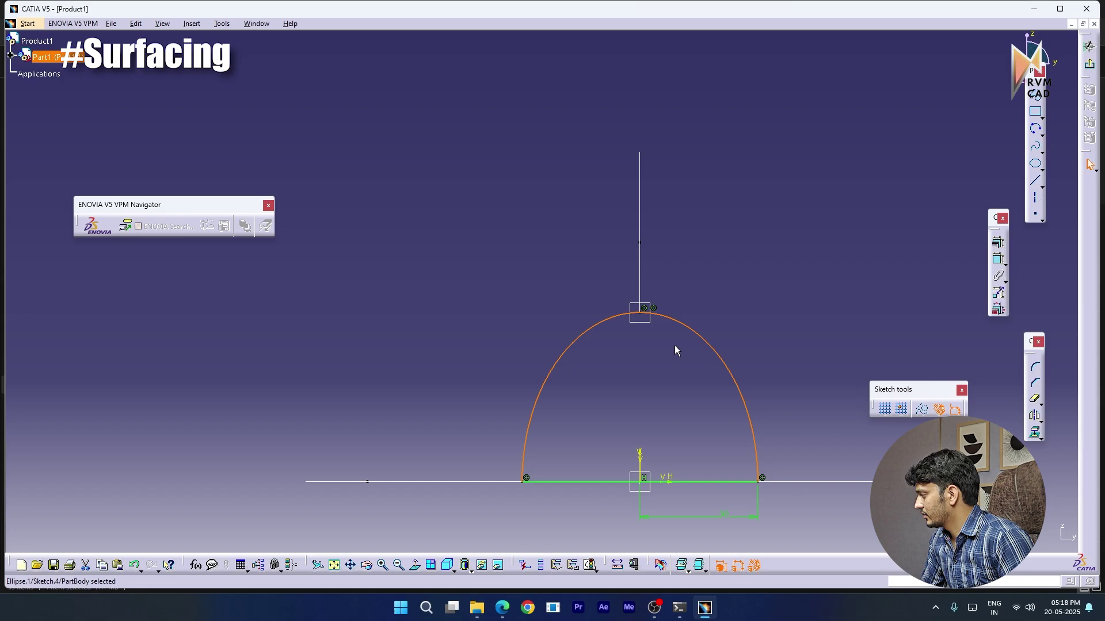
{"action": "left_click", "coordinate": [779, 378]}
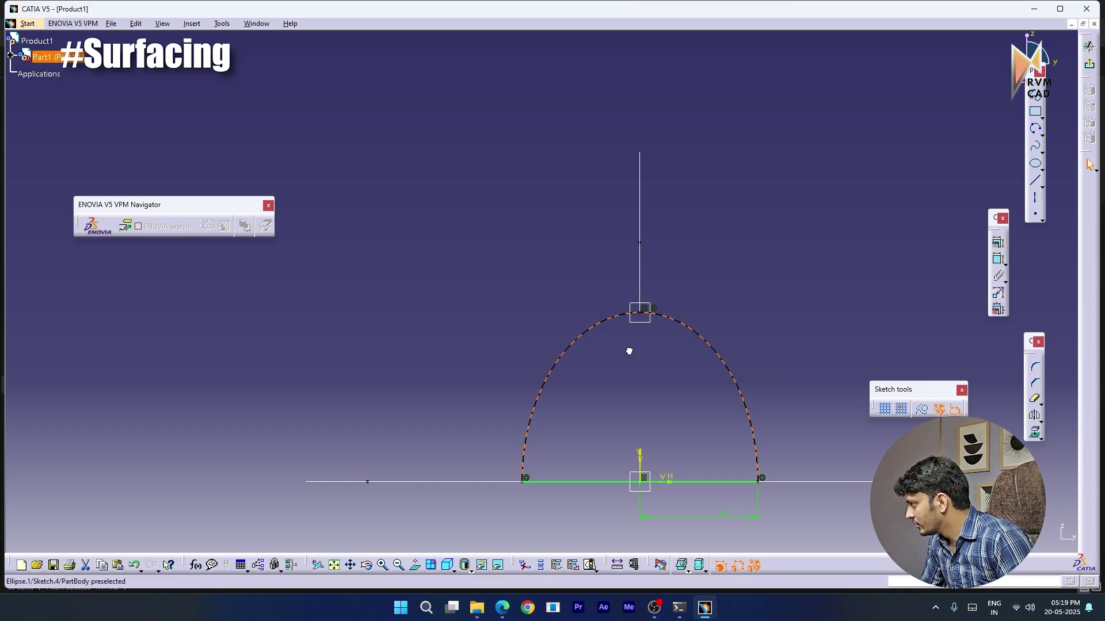
{"action": "left_click", "coordinate": [1016, 306]}
{"action": "left_click", "coordinate": [998, 260]}
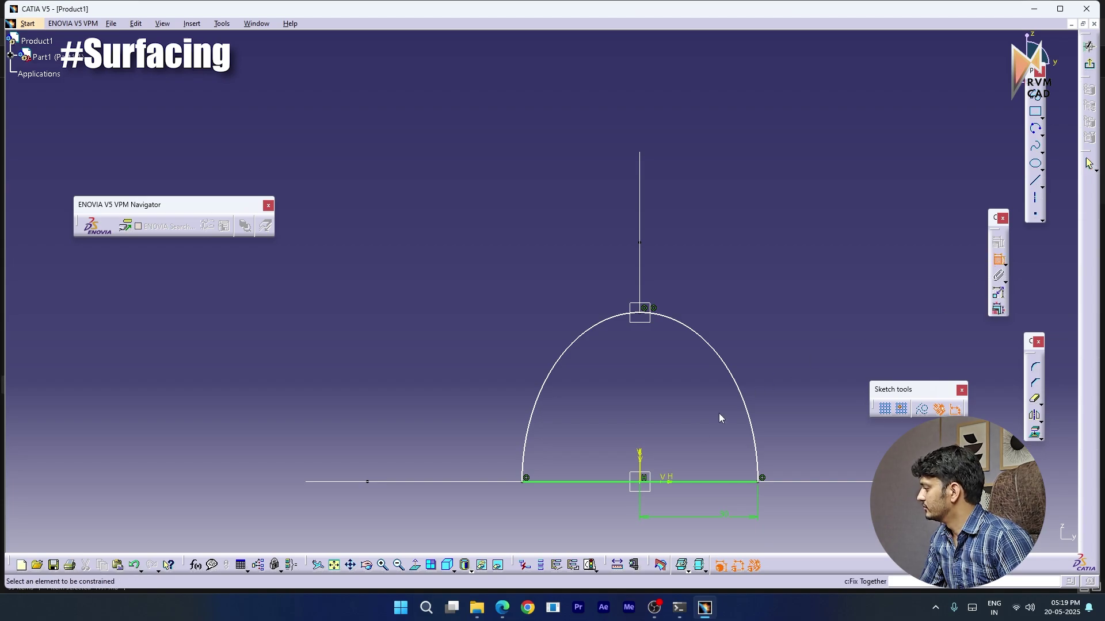
{"action": "left_click", "coordinate": [675, 487]}
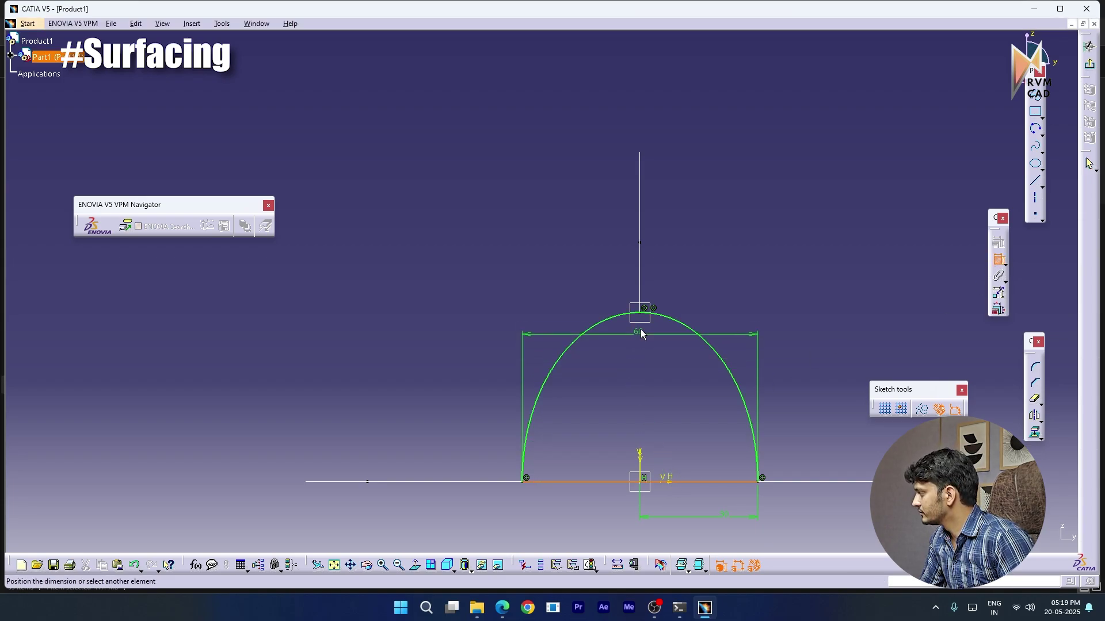
{"action": "left_click", "coordinate": [645, 315]}
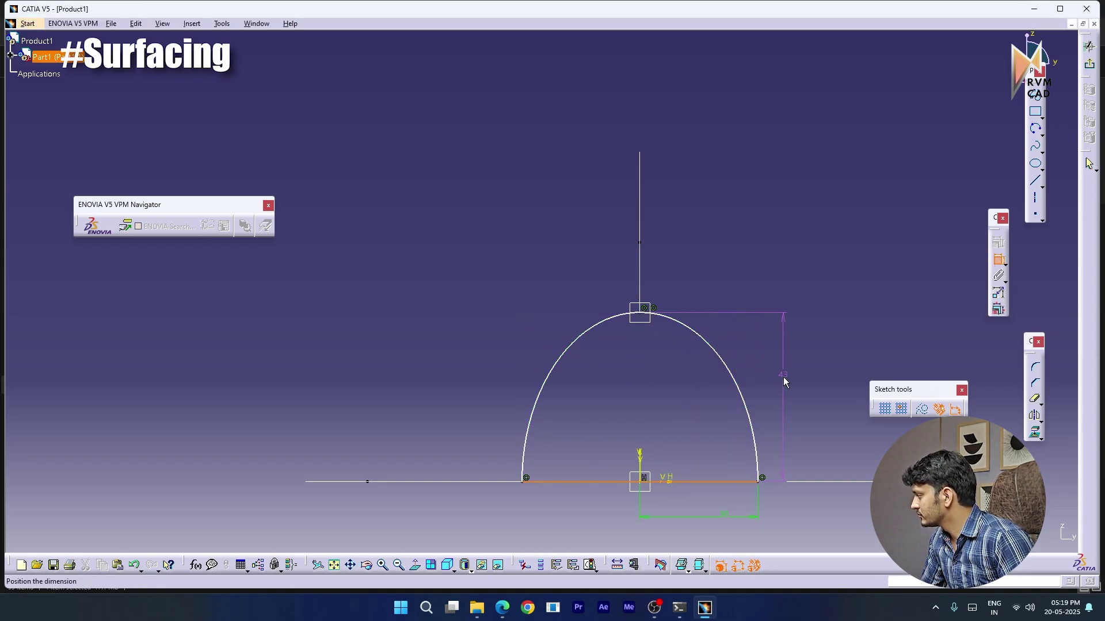
{"action": "left_click", "coordinate": [783, 377]}
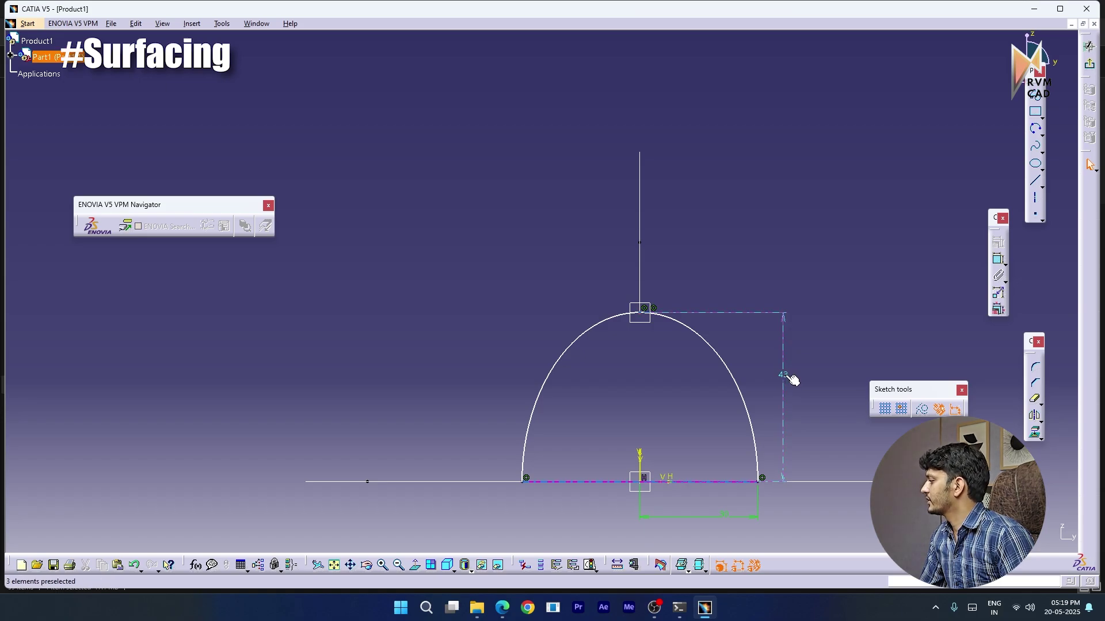
{"action": "left_click", "coordinate": [787, 376]}
{"action": "key", "text": "Delete"}
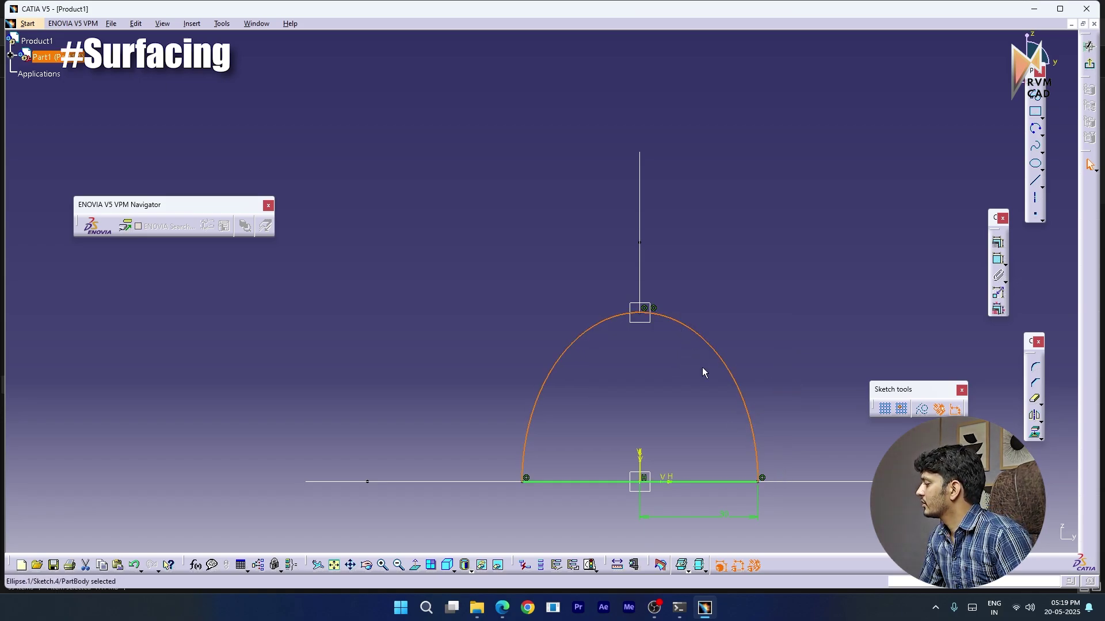
{"action": "left_click", "coordinate": [701, 518]}
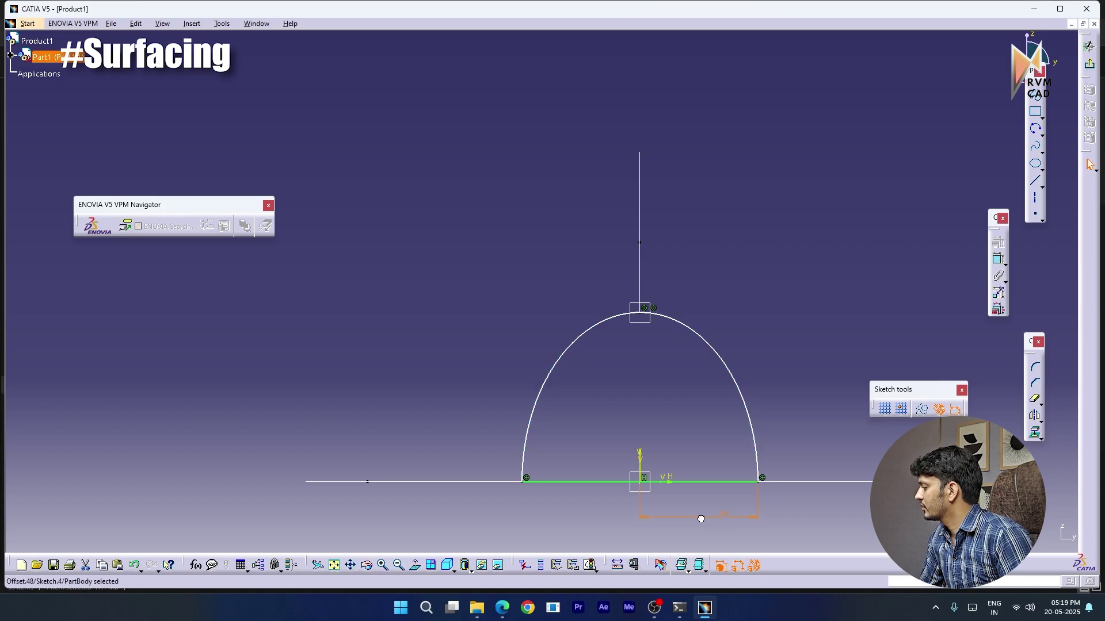
{"action": "left_click", "coordinate": [794, 415]}
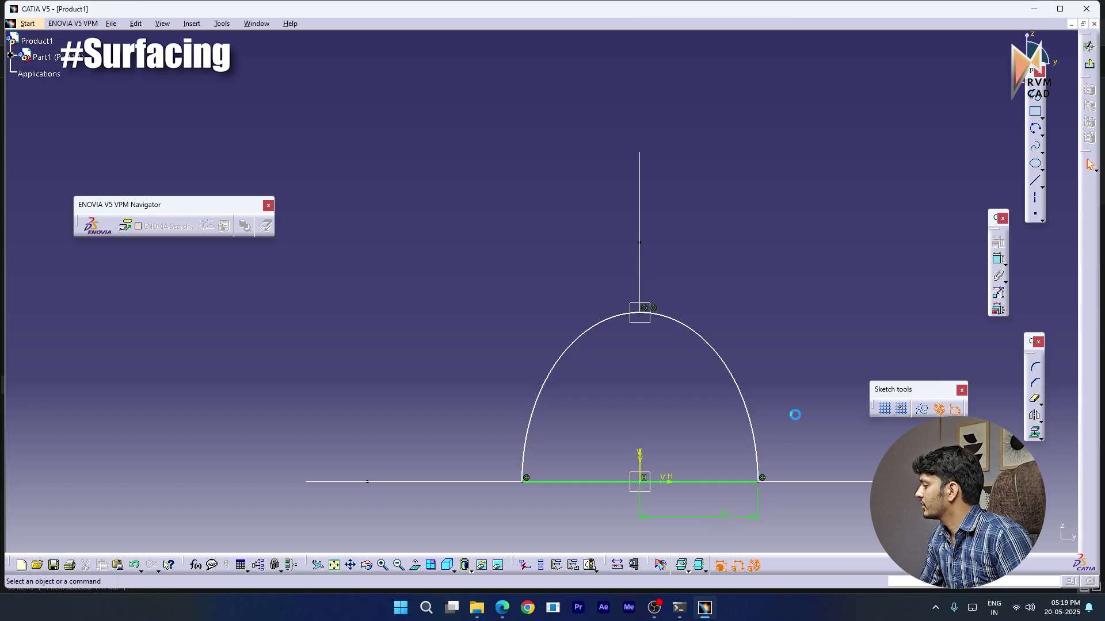
{"action": "left_click", "coordinate": [998, 259]}
{"action": "left_click", "coordinate": [662, 482]}
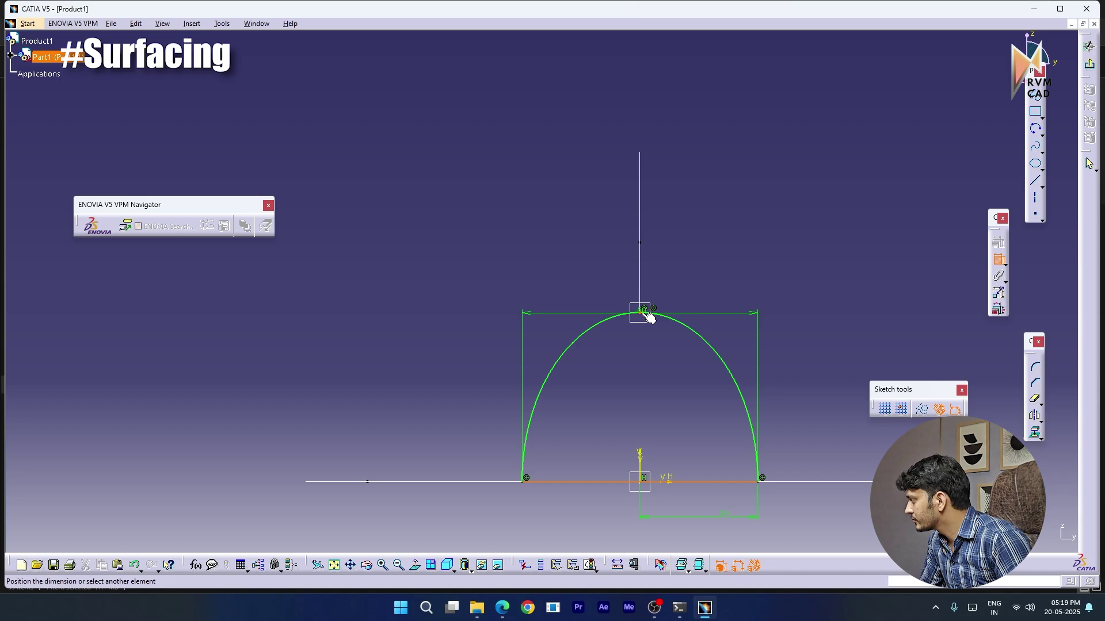
{"action": "mouse_move", "coordinate": [646, 315]}
{"action": "middle_mouse_down"}
{"action": "mouse_move", "coordinate": [646, 306]}
{"action": "mouse_move", "coordinate": [683, 299]}
{"action": "middle_mouse_up"}
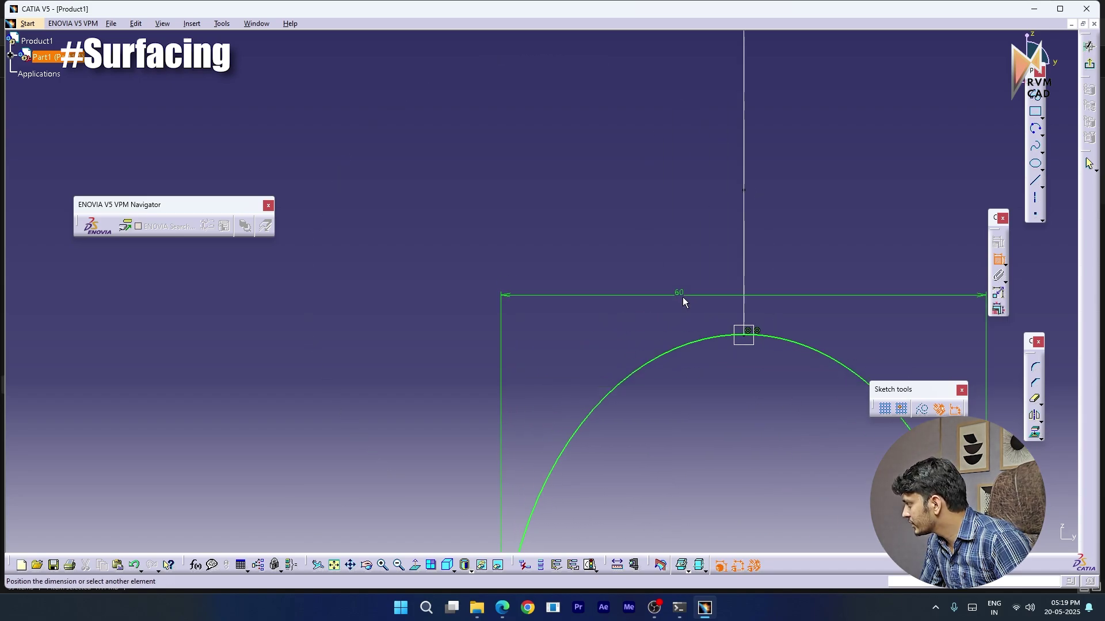
{"action": "left_click", "coordinate": [747, 335]}
{"action": "left_click", "coordinate": [705, 373]}
{"action": "mouse_move", "coordinate": [703, 372]}
{"action": "middle_mouse_down"}
{"action": "mouse_move", "coordinate": [681, 409]}
{"action": "mouse_move", "coordinate": [659, 403]}
{"action": "middle_mouse_up"}
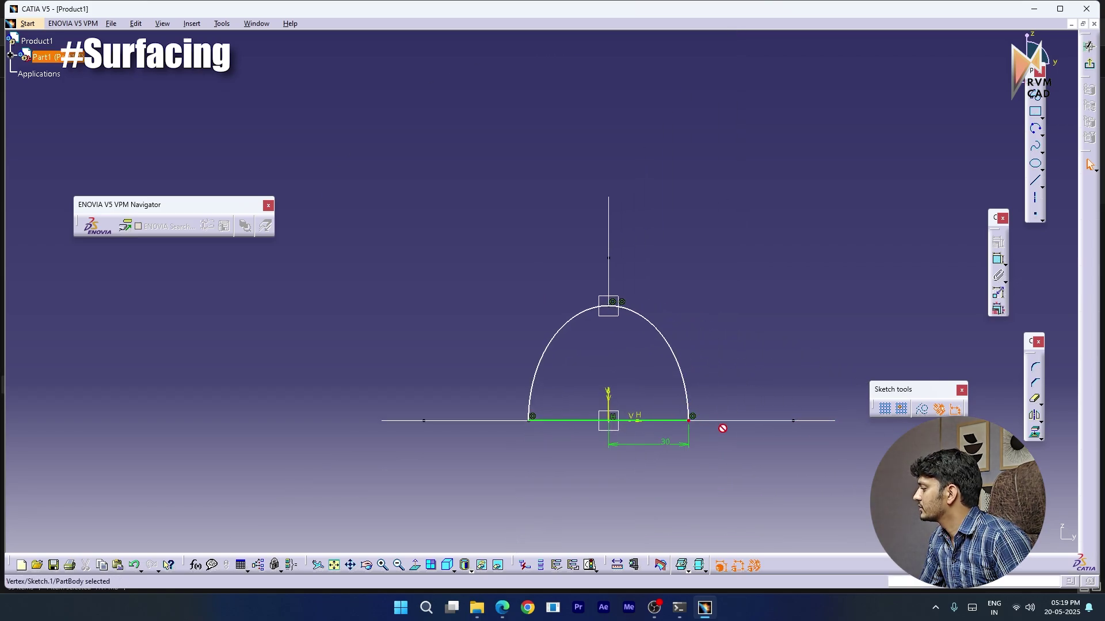
Delete the 30 mm dimension together with the half-ellipse and its base line from the sketch
{"action": "double_click", "coordinate": [665, 444]}
{"action": "key", "text": "Delete"}
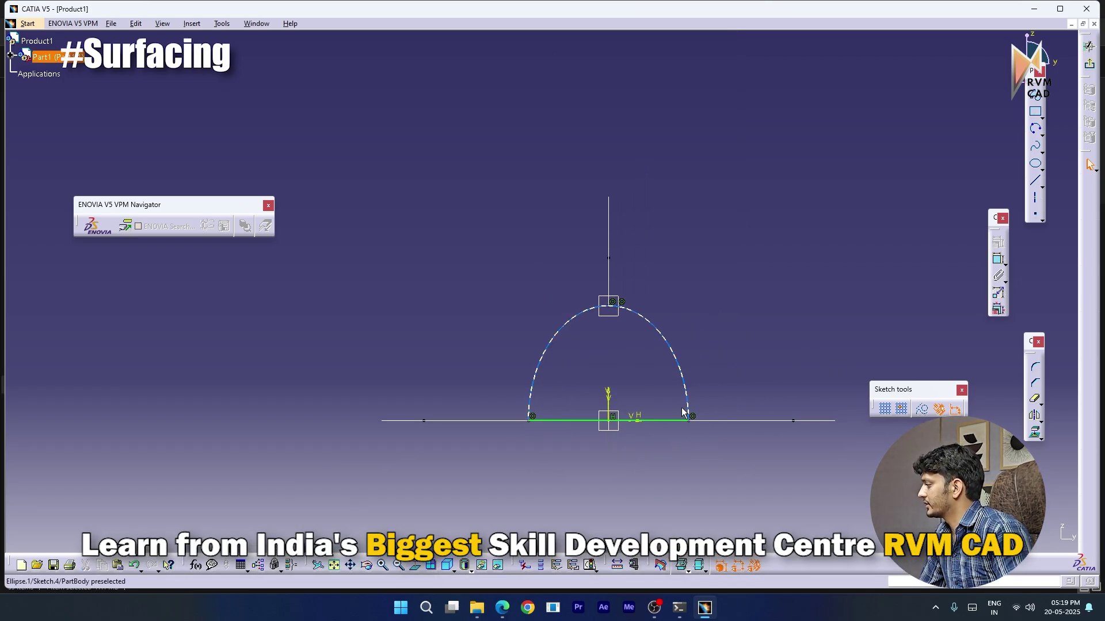
{"action": "left_click_drag", "start_coordinate": [651, 268], "coordinate": [674, 387]}
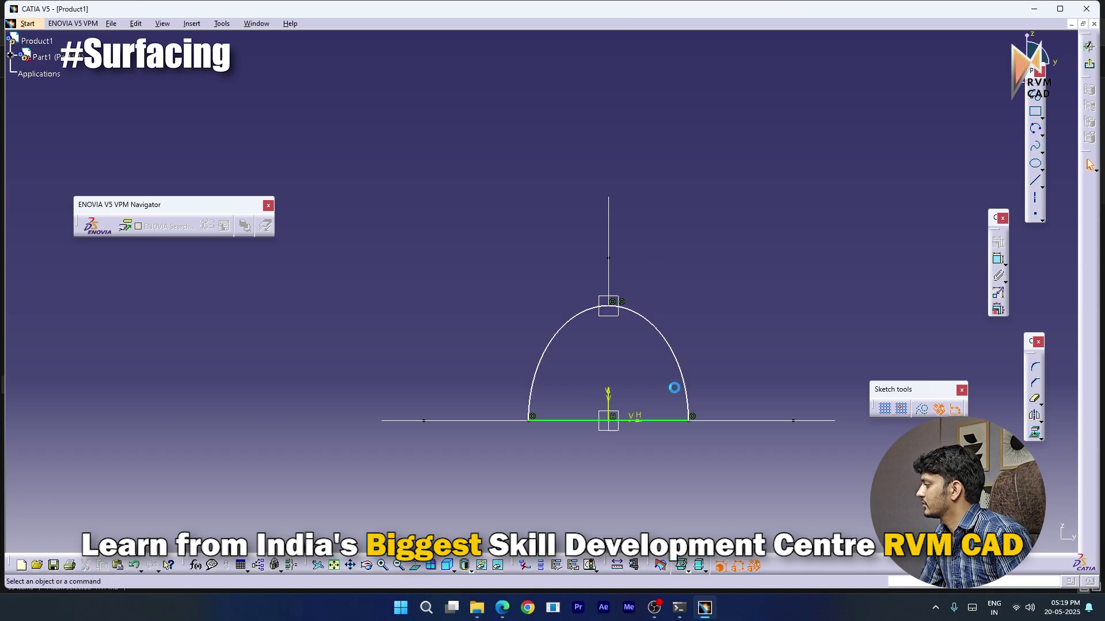
{"action": "left_click_drag", "start_coordinate": [733, 470], "coordinate": [463, 232]}
{"action": "key", "text": "Delete"}
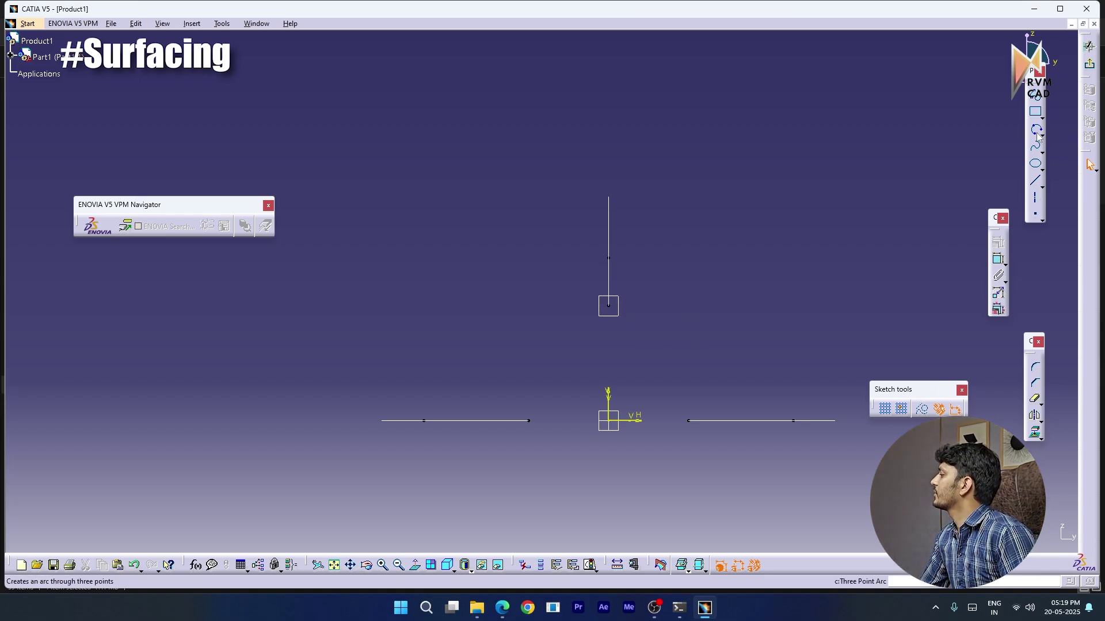
Sketch an upright ellipse centred on the origin, reaching slightly beyond the right line's inner end and above the vertical line's lower end
{"action": "left_click", "coordinate": [1035, 165]}
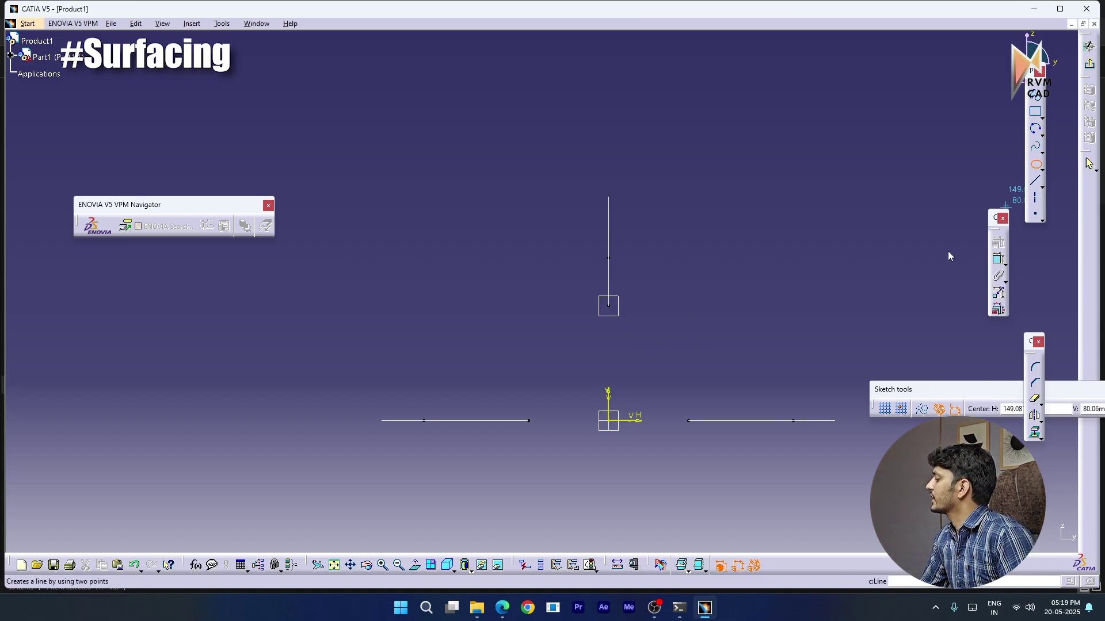
{"action": "left_click", "coordinate": [611, 421]}
{"action": "left_click", "coordinate": [698, 420]}
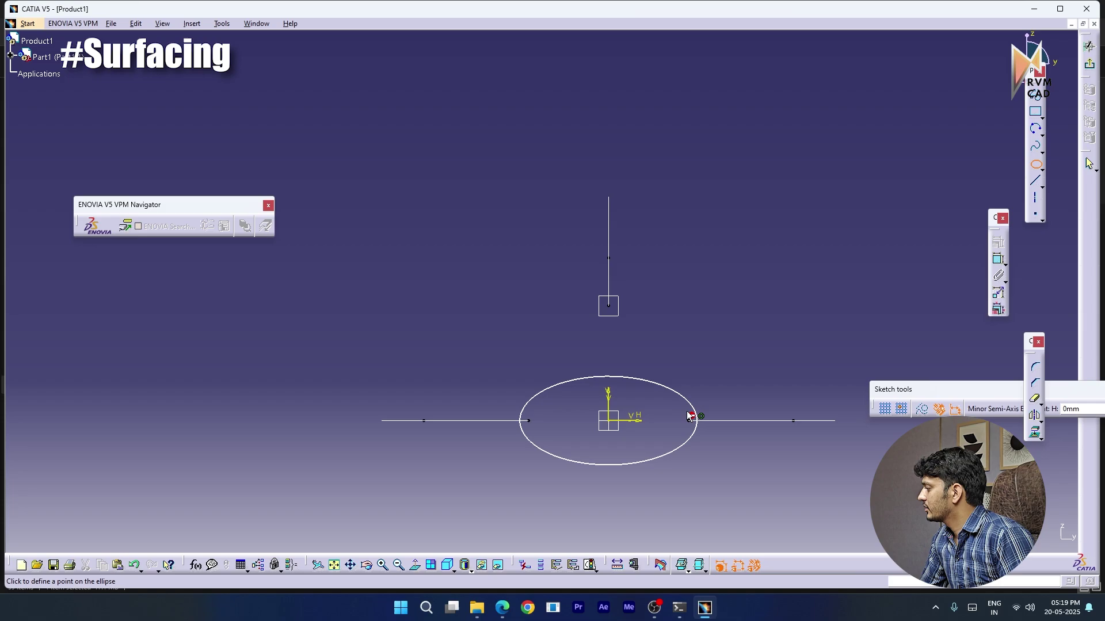
{"action": "left_click", "coordinate": [618, 279]}
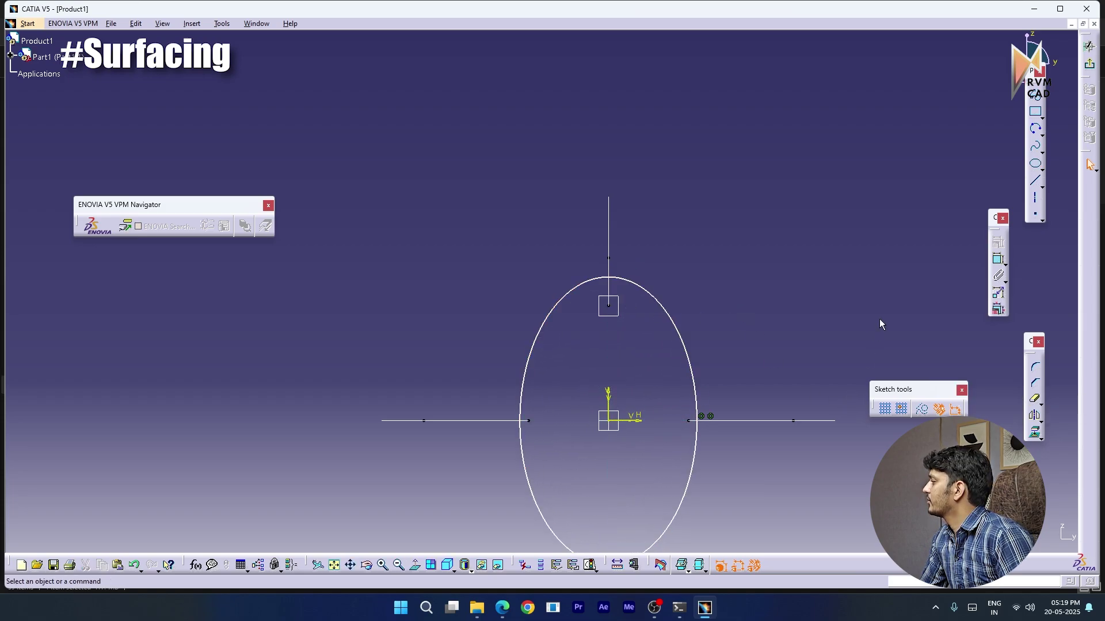
Dimension the ellipse's top from the horizontal axis and set the height to 43 mm
{"action": "left_click", "coordinate": [998, 259]}
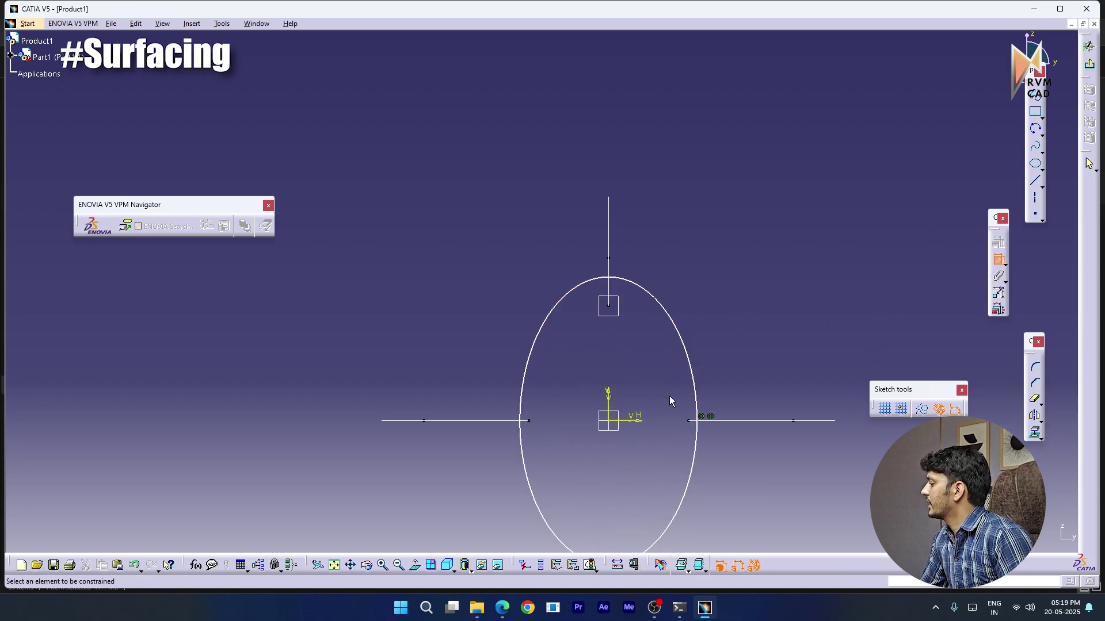
{"action": "left_click", "coordinate": [616, 280]}
{"action": "left_click", "coordinate": [735, 325]}
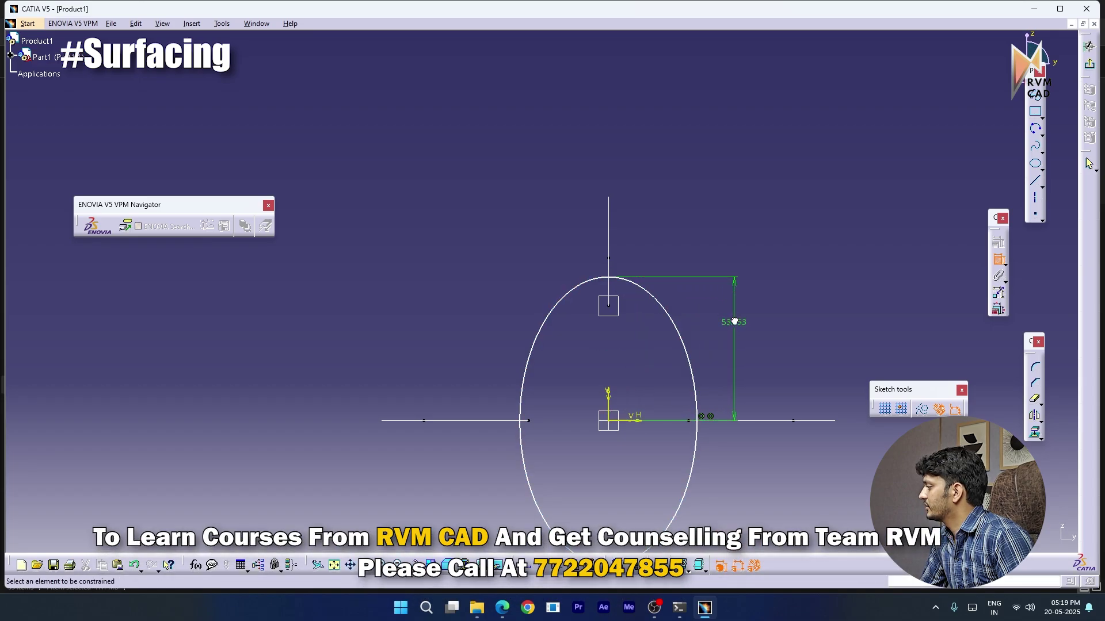
{"action": "double_click", "coordinate": [735, 324]}
{"action": "type", "text": "43"}
{"action": "key", "text": "Return"}
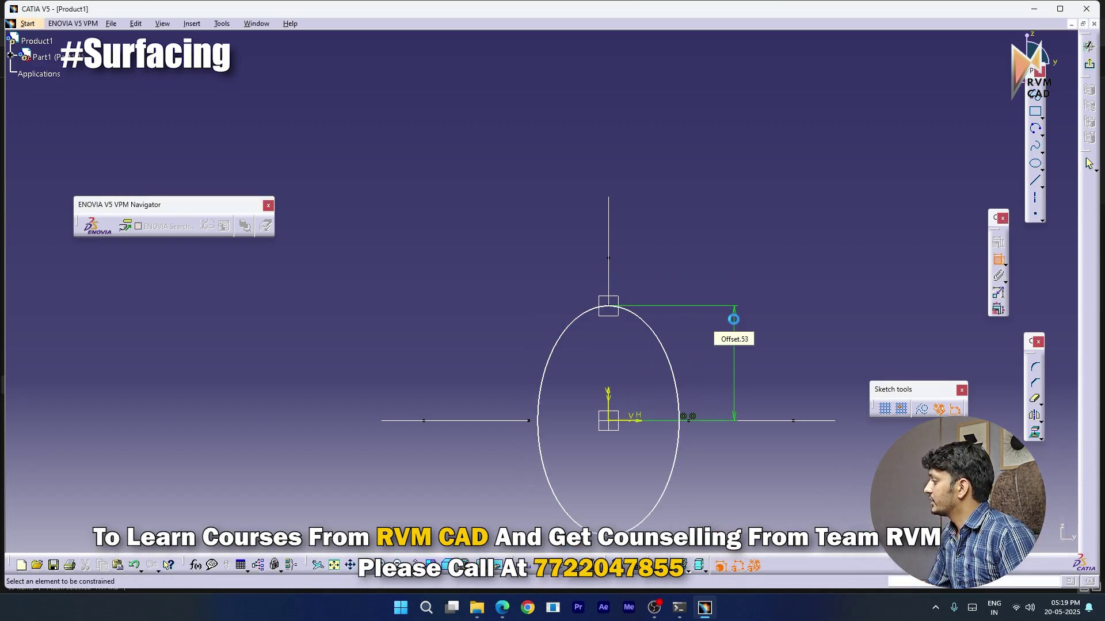
{"action": "left_click", "coordinate": [610, 409]}
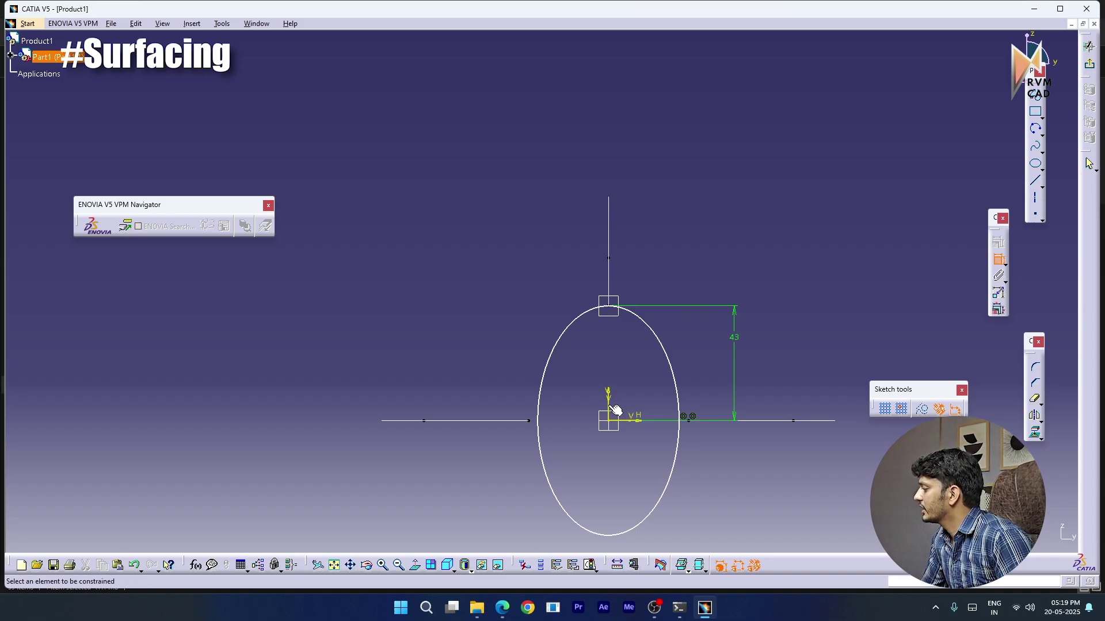
{"action": "left_click", "coordinate": [539, 423]}
{"action": "key", "text": "Escape"}
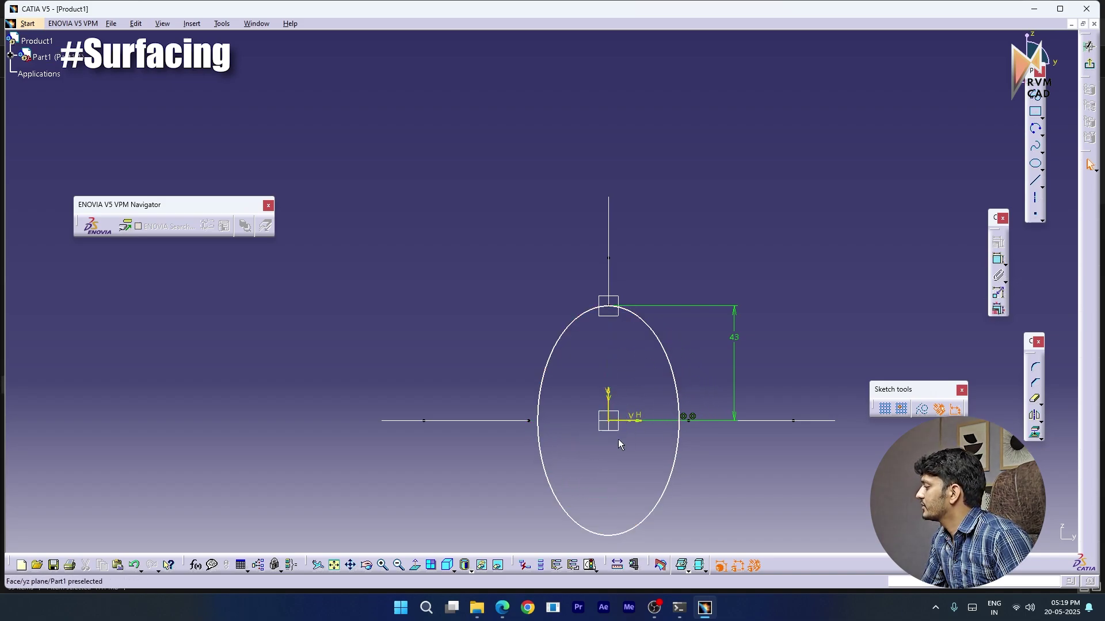
{"action": "middle_click_drag", "start_coordinate": [627, 440], "coordinate": [658, 452], "text": "ctrl"}
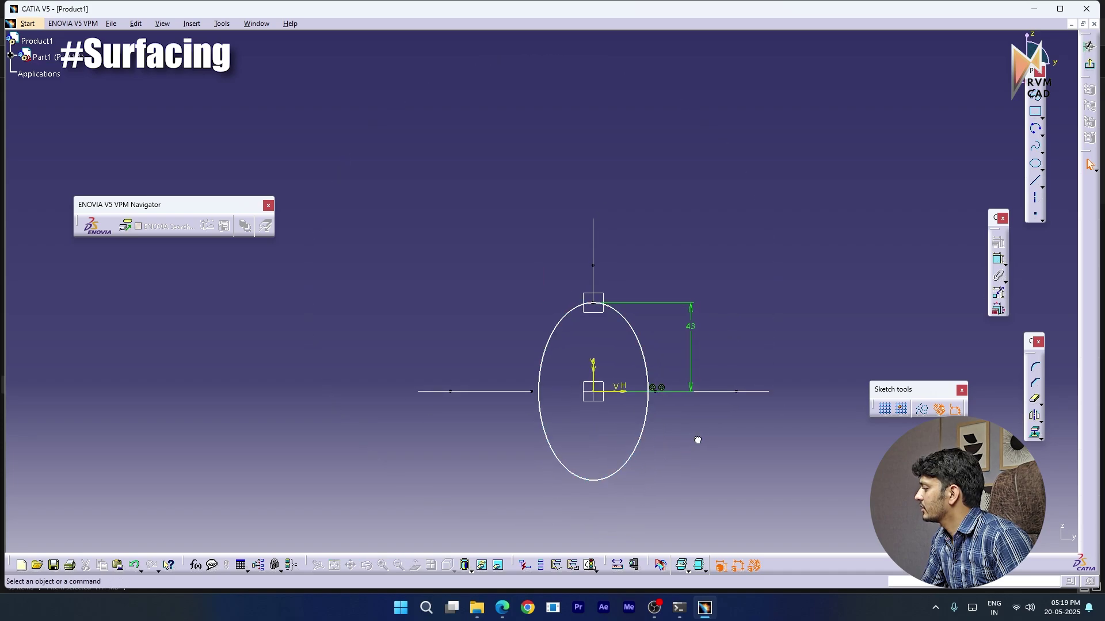
{"action": "left_click", "coordinate": [999, 258]}
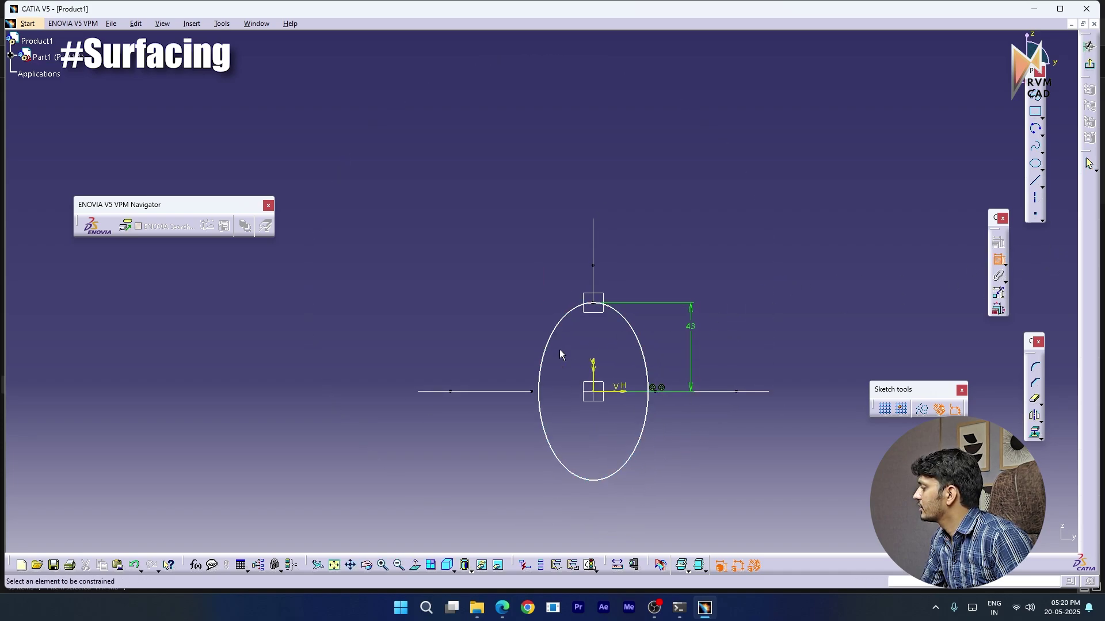
{"action": "left_click", "coordinate": [592, 377]}
{"action": "left_click", "coordinate": [540, 402]}
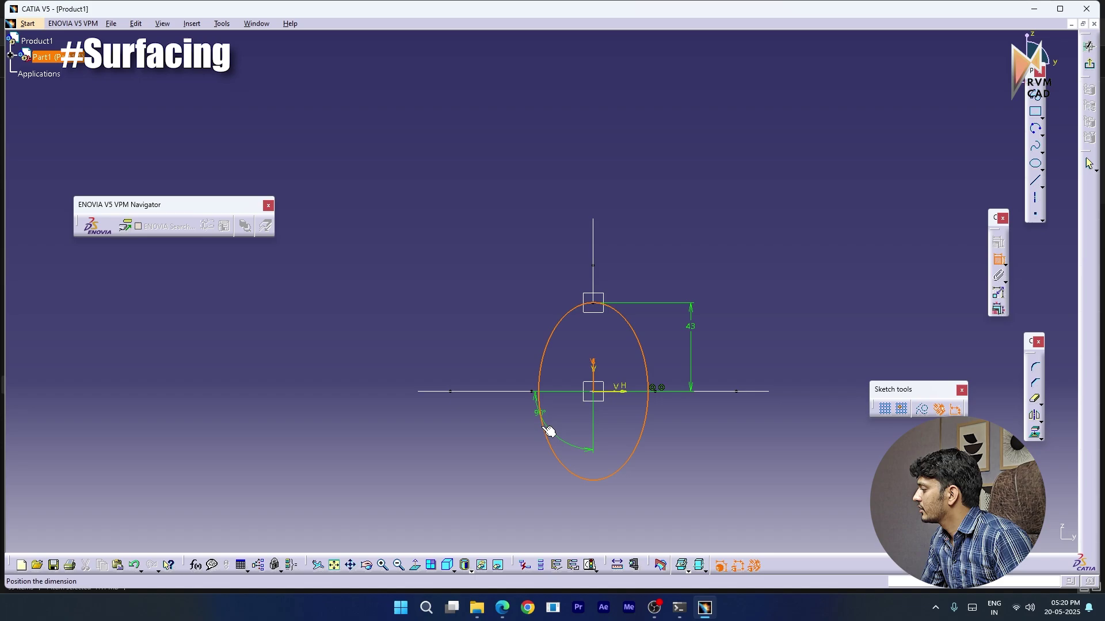
{"action": "key", "text": "Escape"}
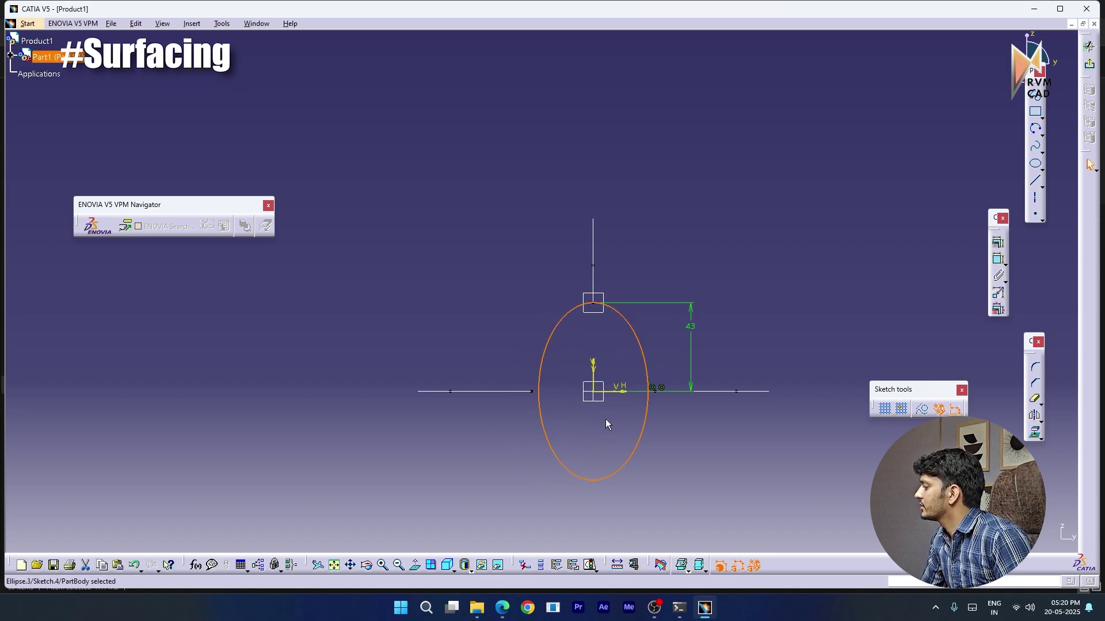
{"action": "mouse_move", "coordinate": [605, 419]}
{"action": "middle_mouse_down"}
{"action": "mouse_move", "coordinate": [609, 451]}
{"action": "mouse_move", "coordinate": [616, 425]}
{"action": "middle_mouse_up"}
{"action": "left_click", "coordinate": [783, 316]}
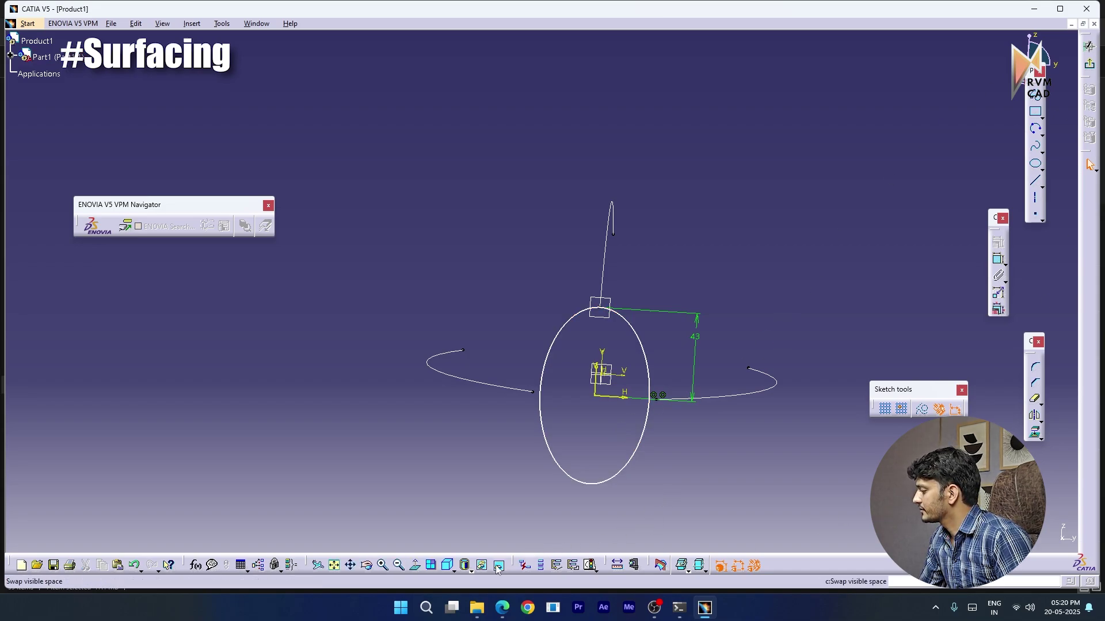
{"action": "left_click", "coordinate": [416, 566]}
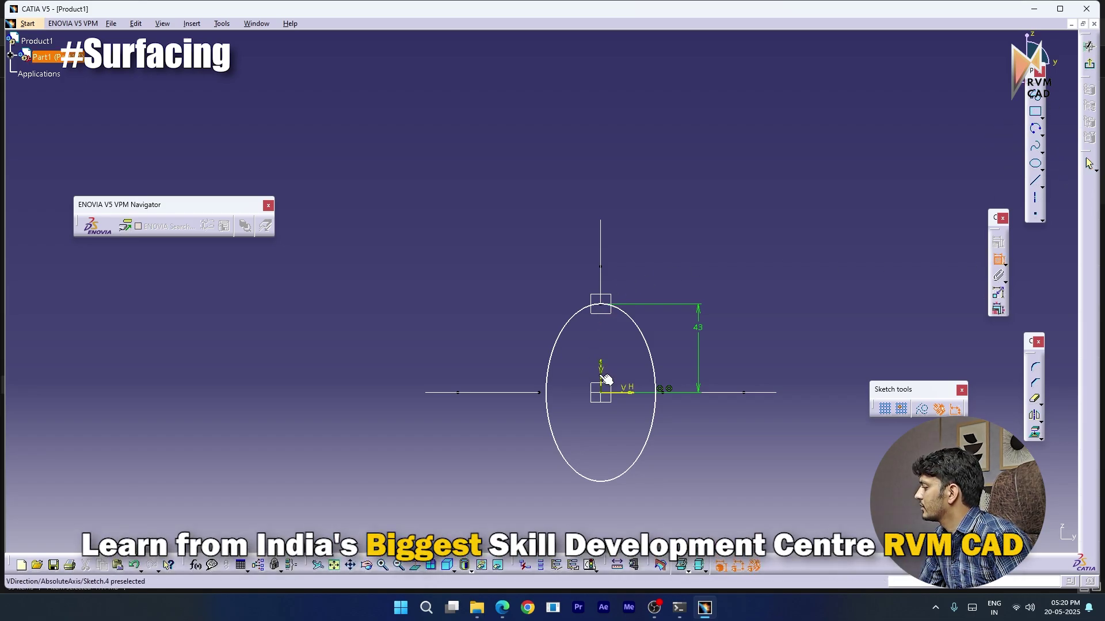
{"action": "left_click", "coordinate": [548, 394]}
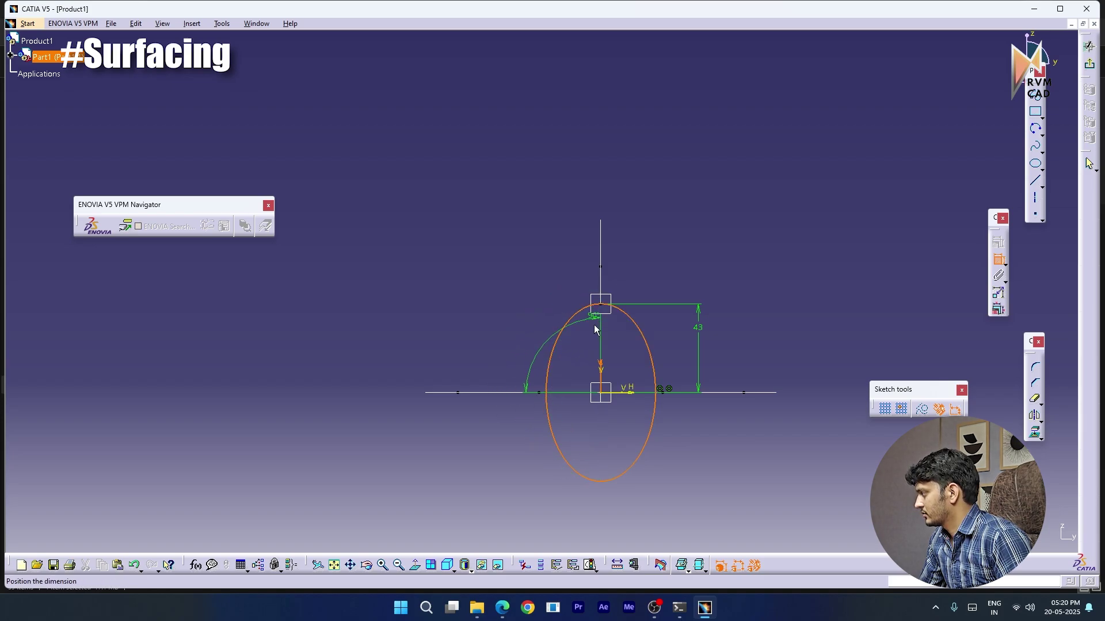
{"action": "key", "text": "Escape"}
Constrain the ellipse to be coincident with the left guide curve's inner endpoint
{"action": "left_click", "coordinate": [547, 394]}
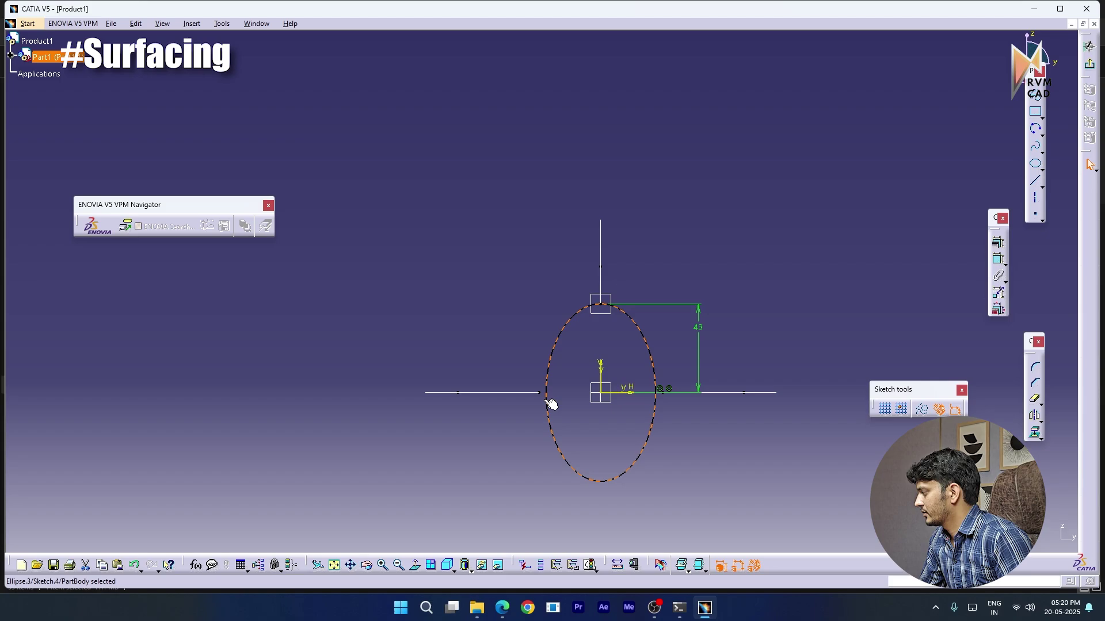
{"action": "left_click", "coordinate": [998, 275]}
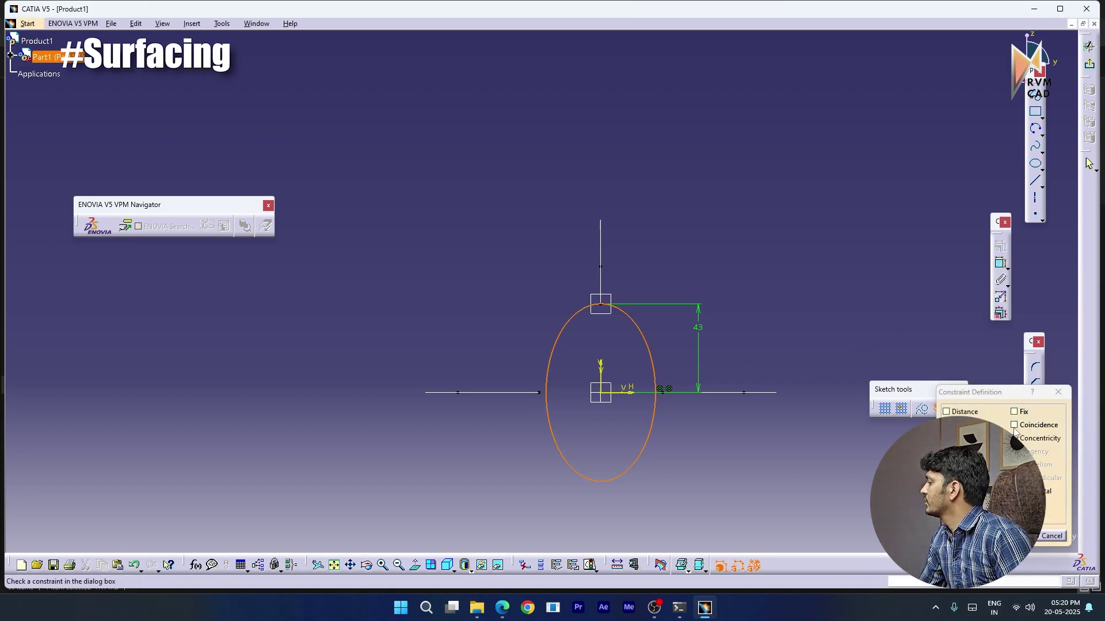
{"action": "left_click", "coordinate": [1014, 425]}
{"action": "left_click", "coordinate": [1017, 536]}
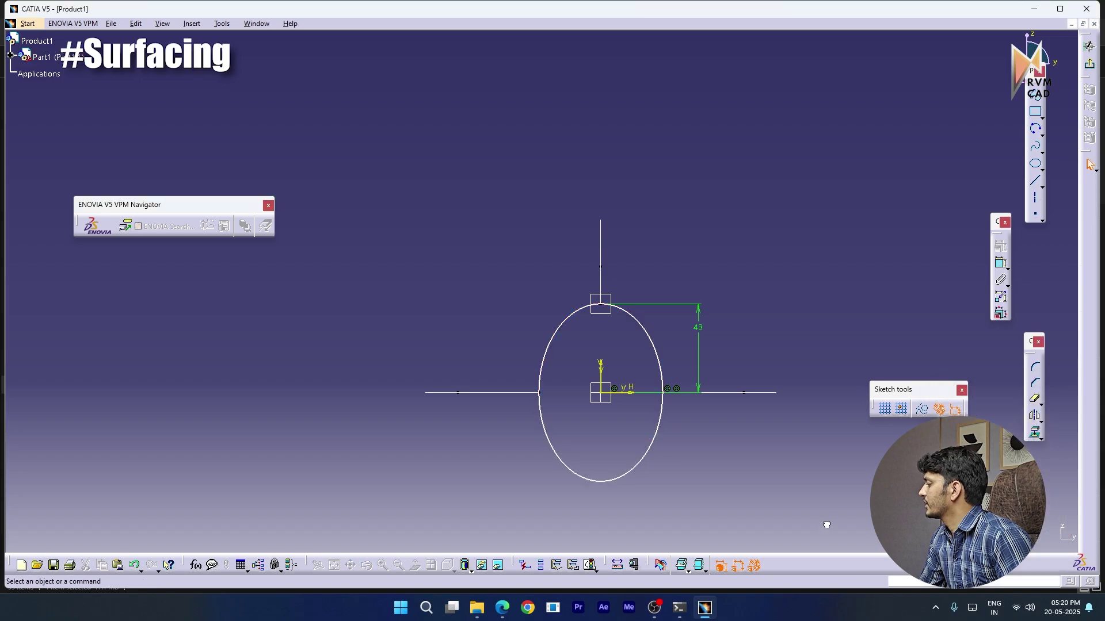
Draw a horizontal base line through the origin across the ellipse, joining its left and right sides
{"action": "middle_click_drag", "start_coordinate": [658, 437], "coordinate": [616, 425]}
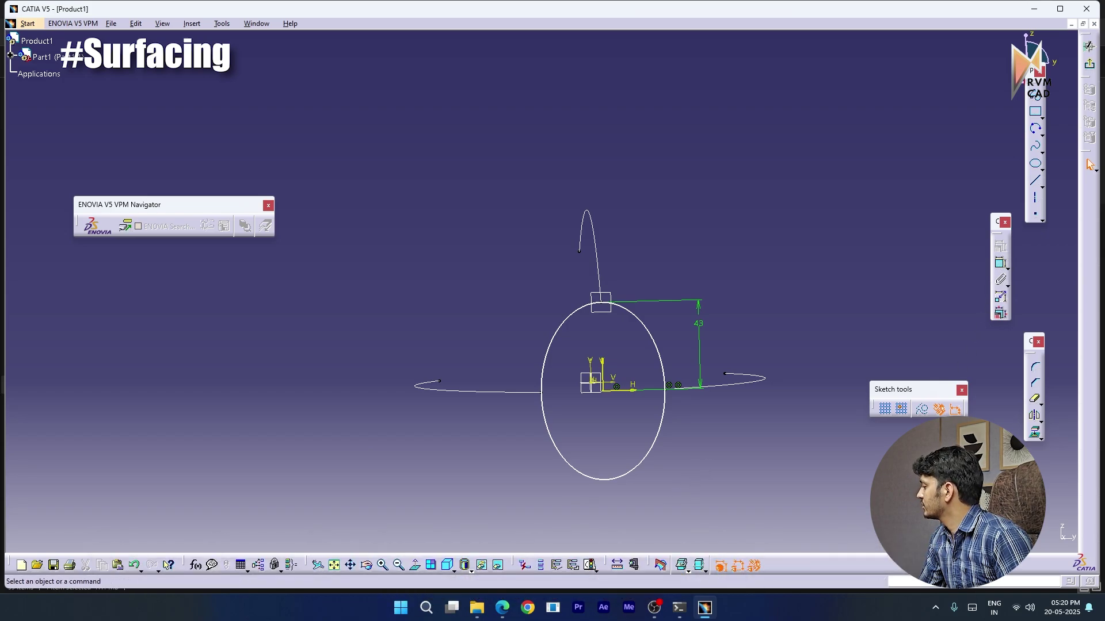
{"action": "left_click", "coordinate": [414, 567]}
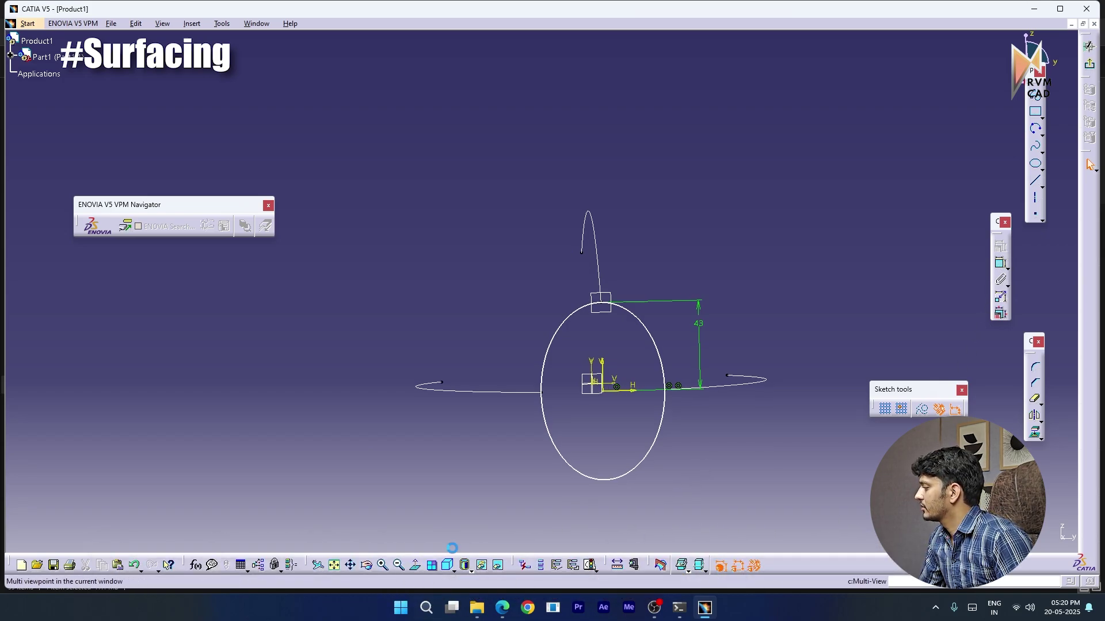
{"action": "left_click", "coordinate": [1038, 113]}
{"action": "left_click", "coordinate": [1035, 96]}
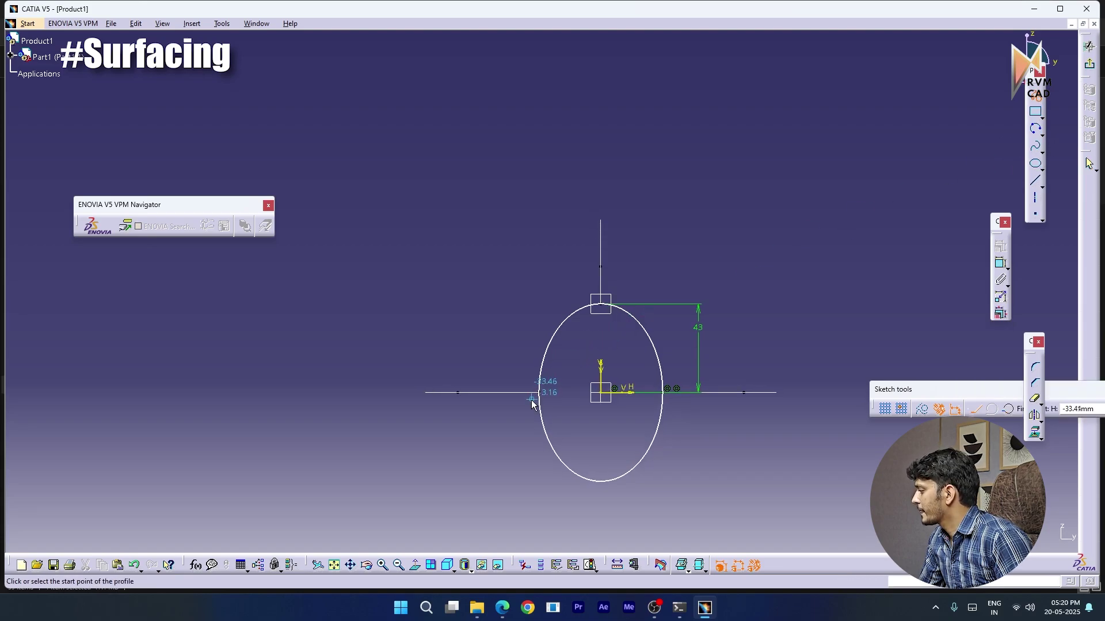
{"action": "left_click", "coordinate": [540, 392]}
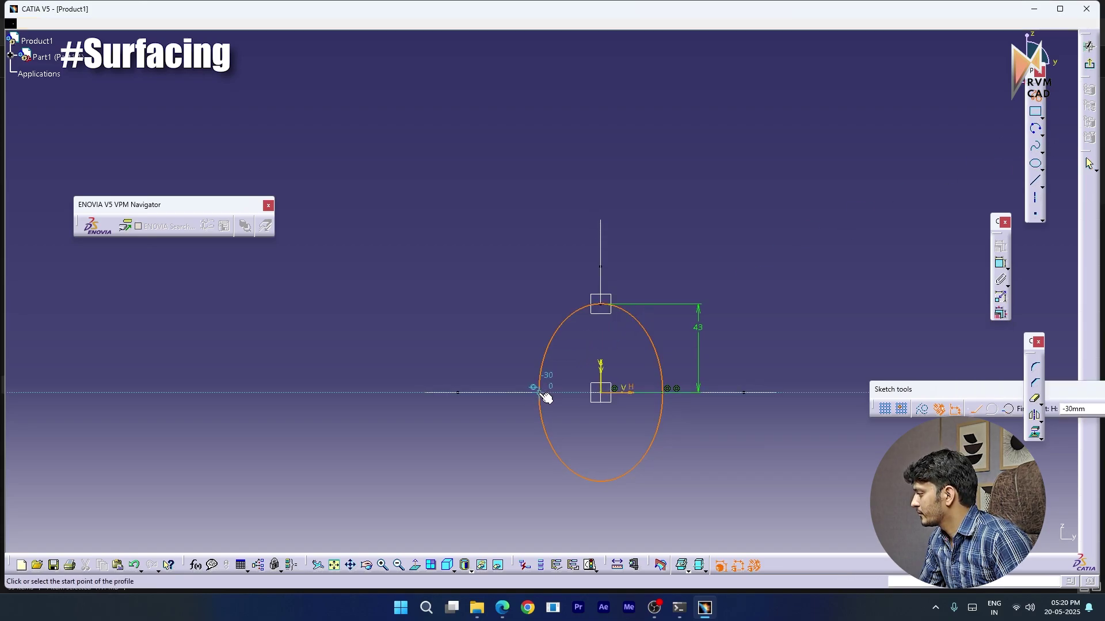
{"action": "left_click", "coordinate": [663, 393]}
{"action": "key", "text": "Escape"}
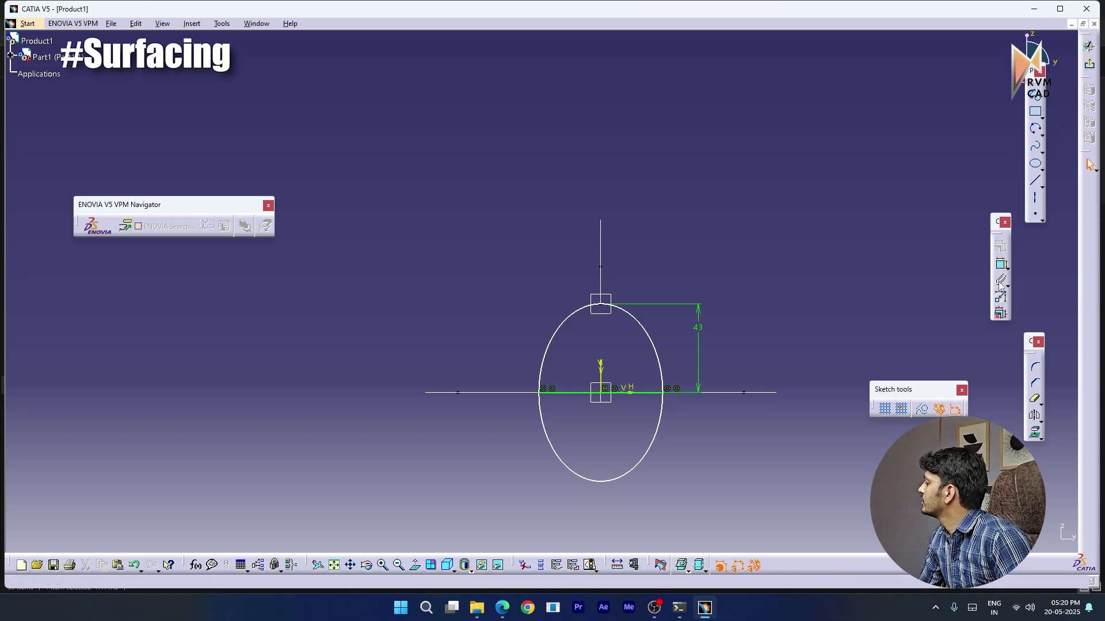
Trim away the ellipse's lower half beneath the base line with Quick Trim
{"action": "left_click", "coordinate": [1036, 401]}
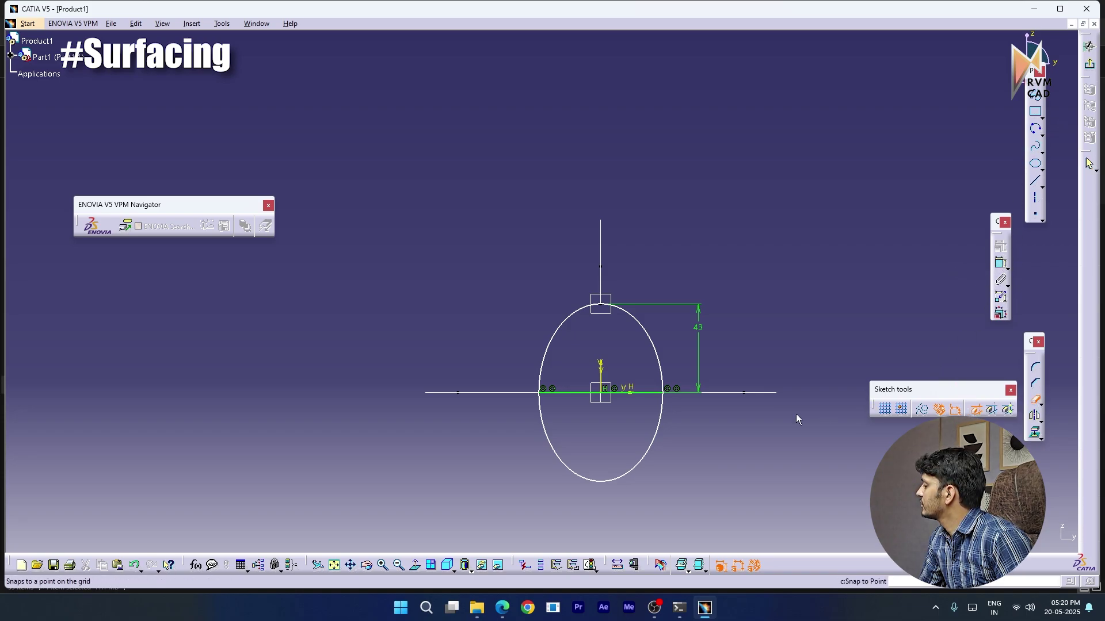
{"action": "left_click", "coordinate": [648, 445]}
{"action": "middle_click_drag", "start_coordinate": [602, 407], "coordinate": [651, 442]}
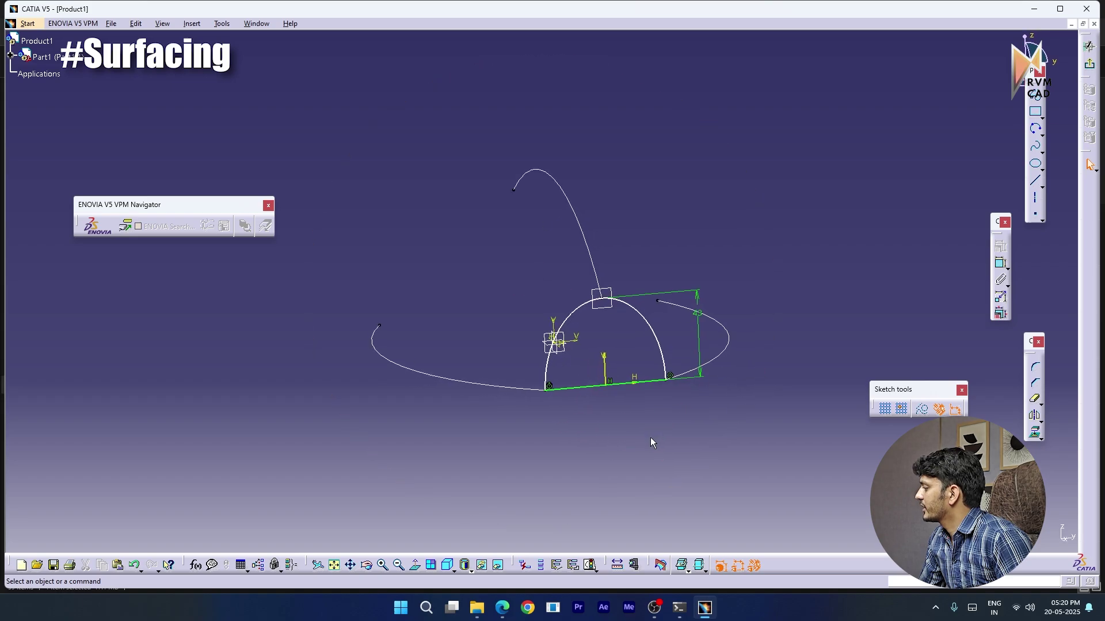
Dimension the horizontal distance from the left guide curve's endpoint at the half-ellipse's corner to the vertical axis
{"action": "left_click", "coordinate": [546, 391]}
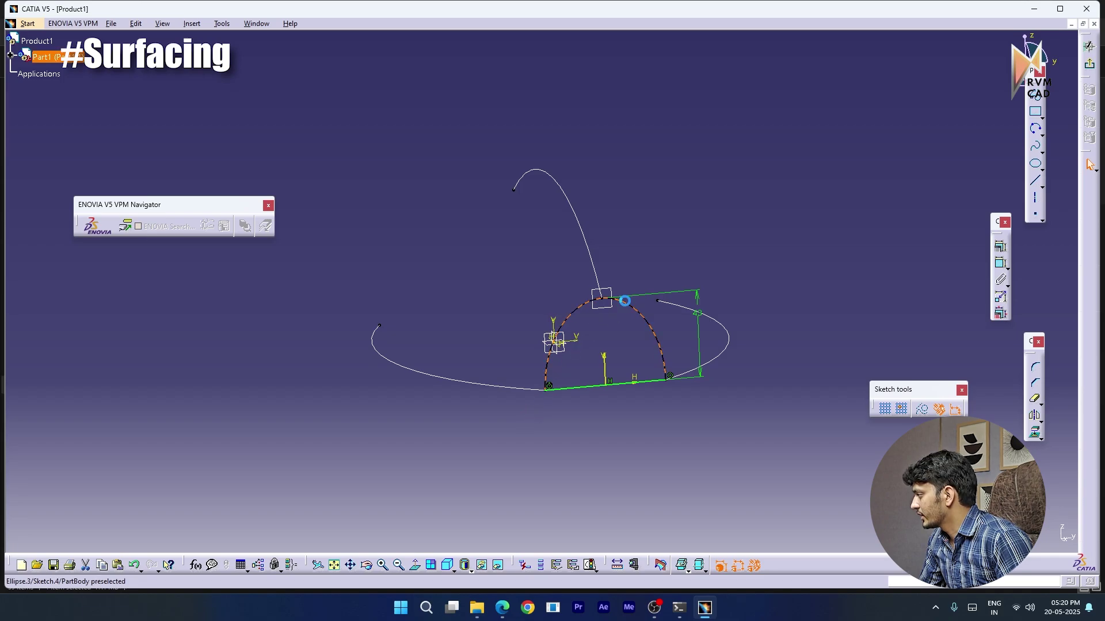
{"action": "left_click", "coordinate": [703, 380]}
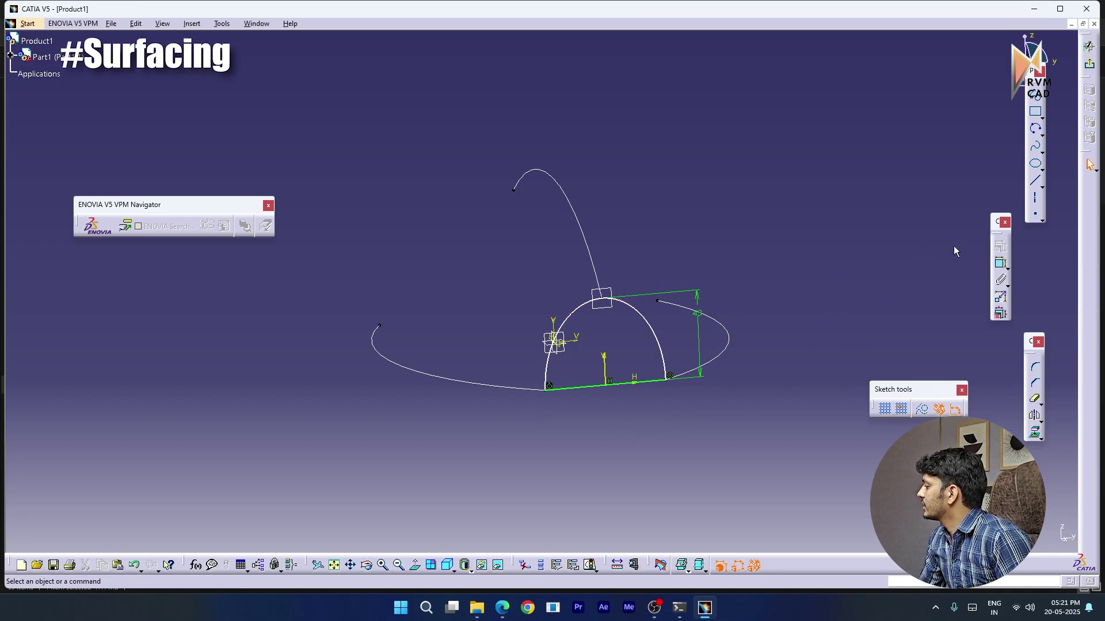
{"action": "left_click_drag", "start_coordinate": [992, 263], "coordinate": [994, 266]}
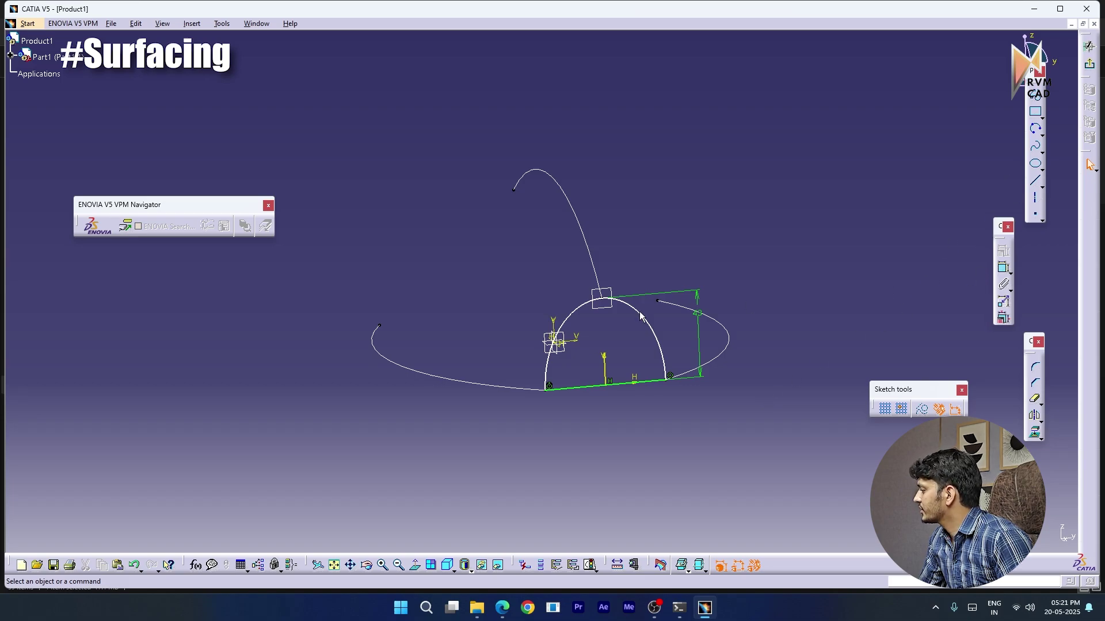
{"action": "left_click", "coordinate": [550, 391]}
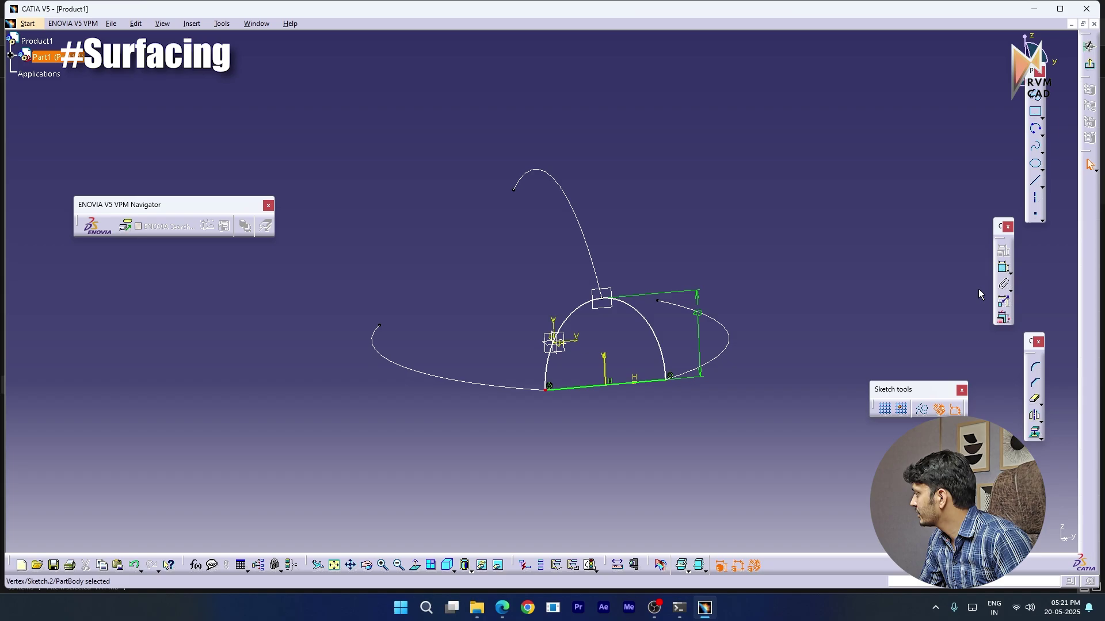
{"action": "left_click", "coordinate": [1003, 268]}
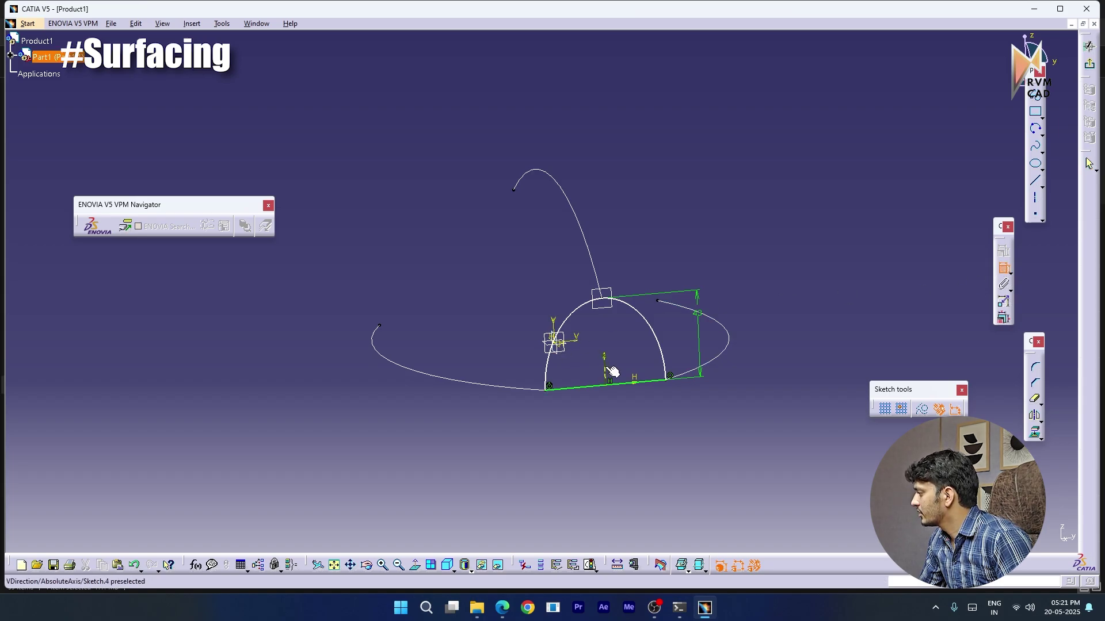
{"action": "left_click", "coordinate": [607, 371]}
{"action": "double_click", "coordinate": [583, 427]}
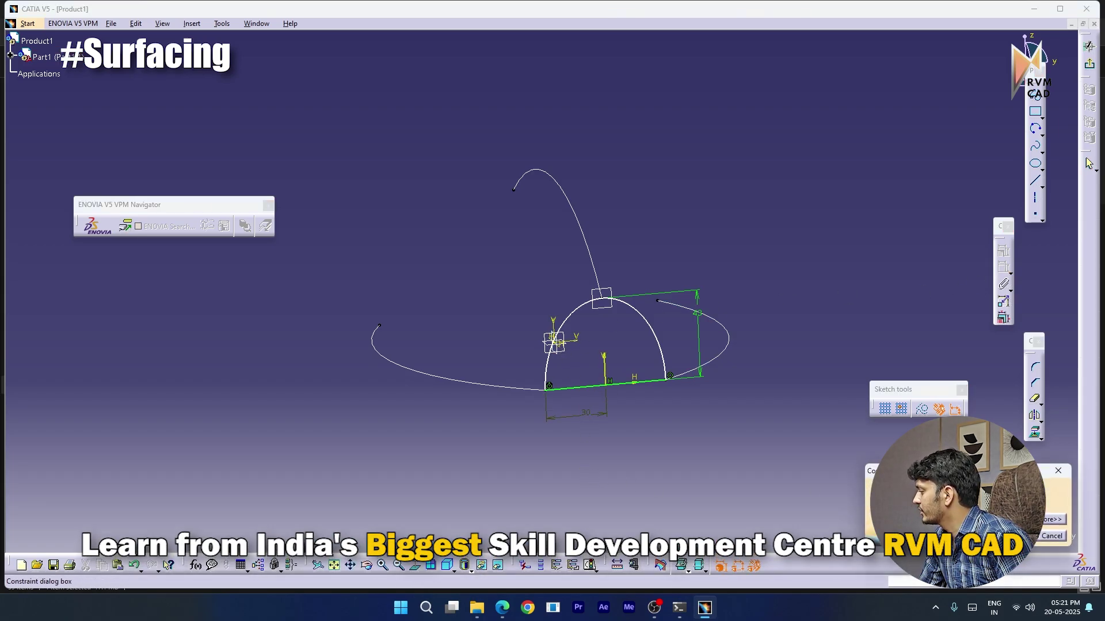
{"action": "key", "text": "Return"}
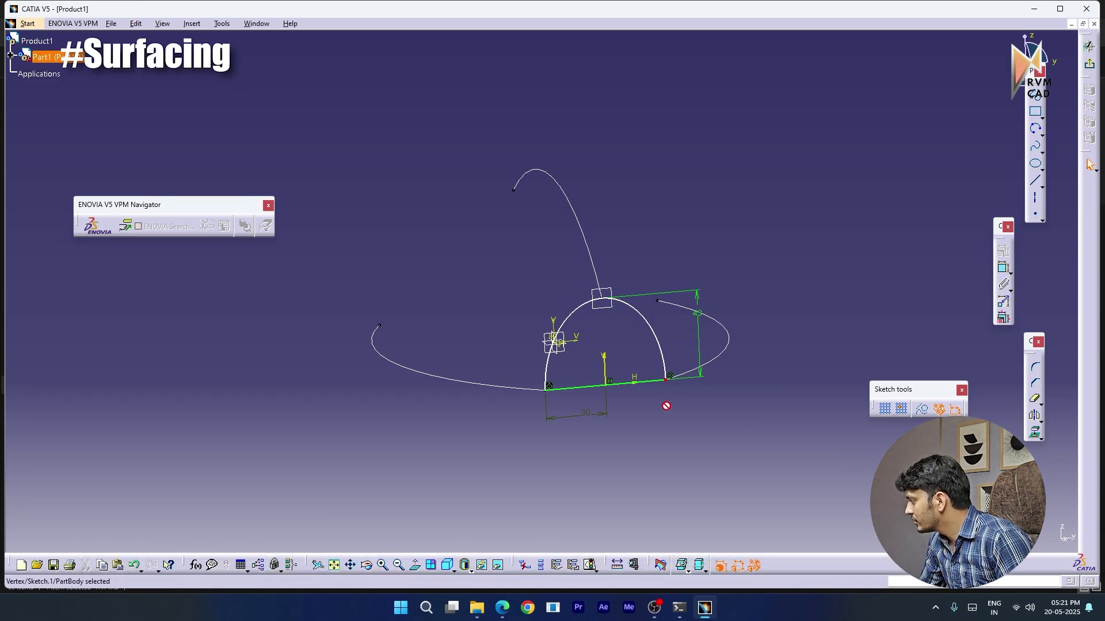
Exit the half-ellipse sketch and return to the 3D part
{"action": "left_click_drag", "start_coordinate": [678, 353], "coordinate": [789, 335]}
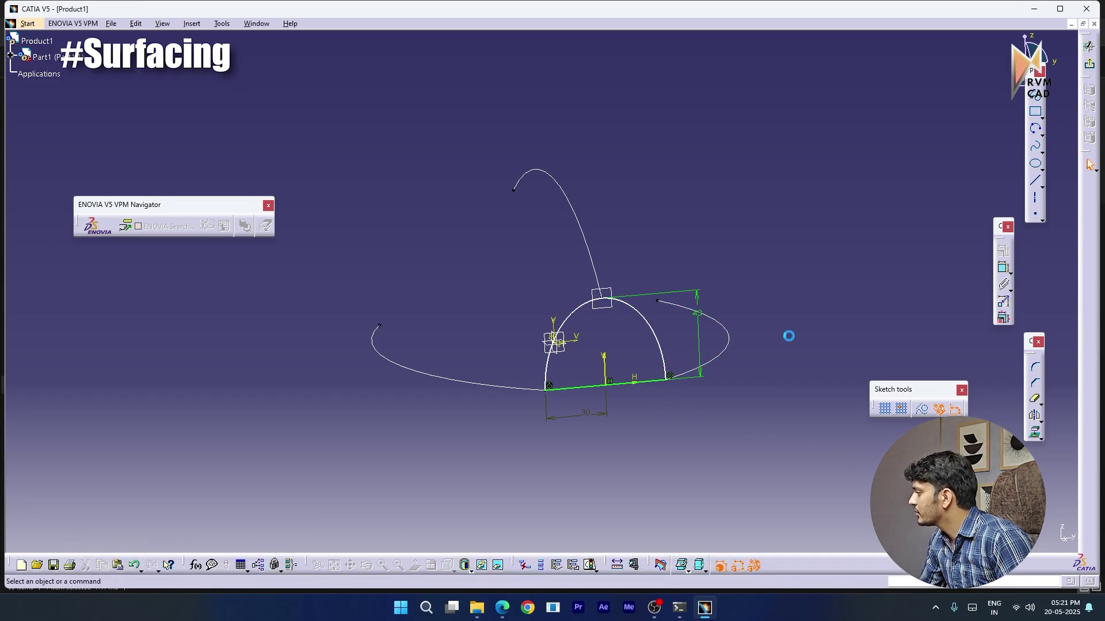
{"action": "middle_click_drag", "start_coordinate": [659, 220], "coordinate": [658, 282]}
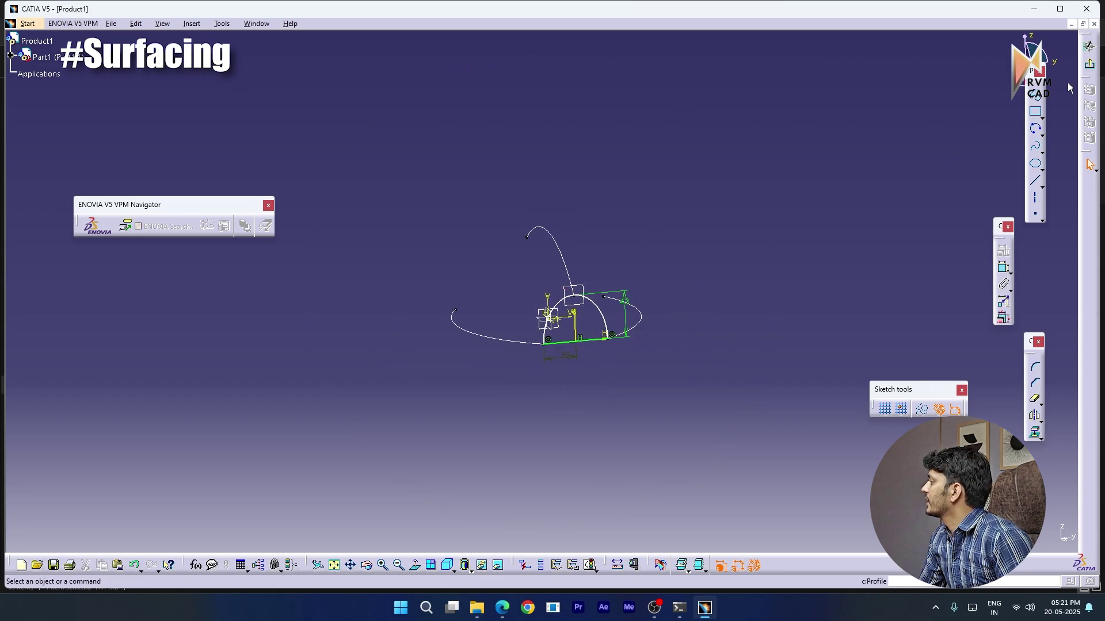
{"action": "left_click", "coordinate": [1089, 46]}
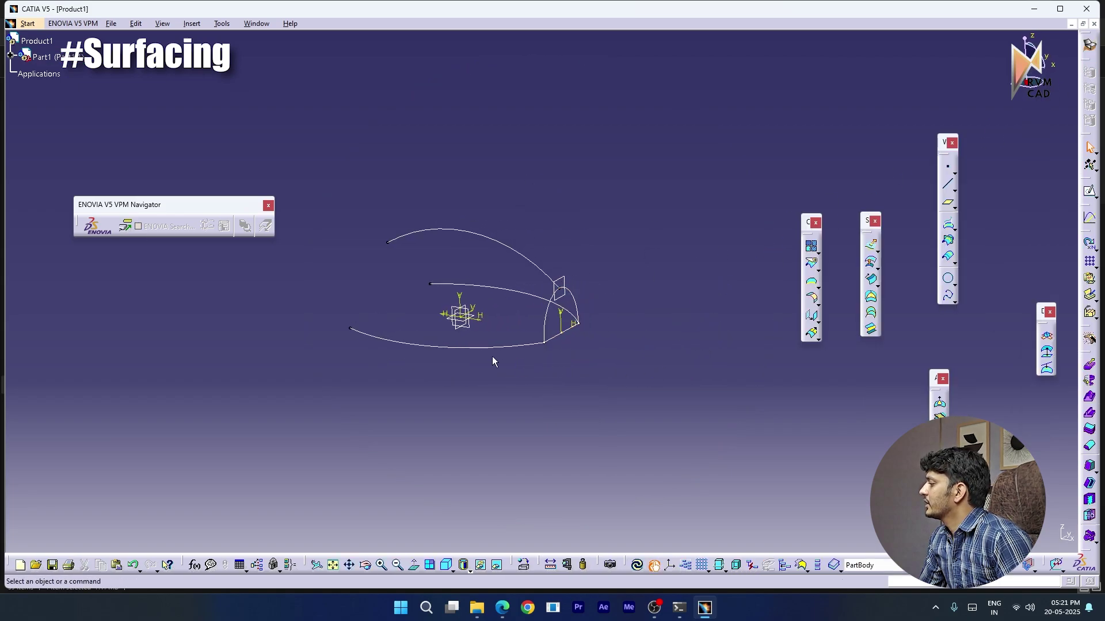
Delete all geometry in the half-ellipse sketch, then remove the reference plane at the upper guide curve's end
{"action": "mouse_move", "coordinate": [488, 358]}
{"action": "middle_mouse_down"}
{"action": "mouse_move", "coordinate": [507, 329]}
{"action": "mouse_move", "coordinate": [575, 378]}
{"action": "middle_mouse_up"}
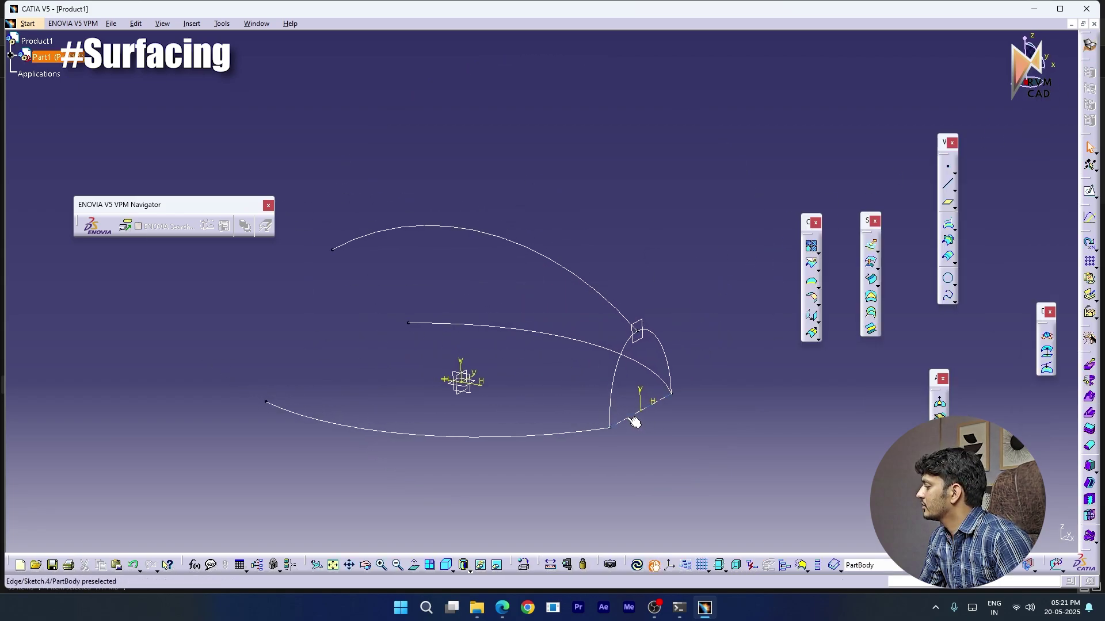
{"action": "double_click", "coordinate": [633, 422]}
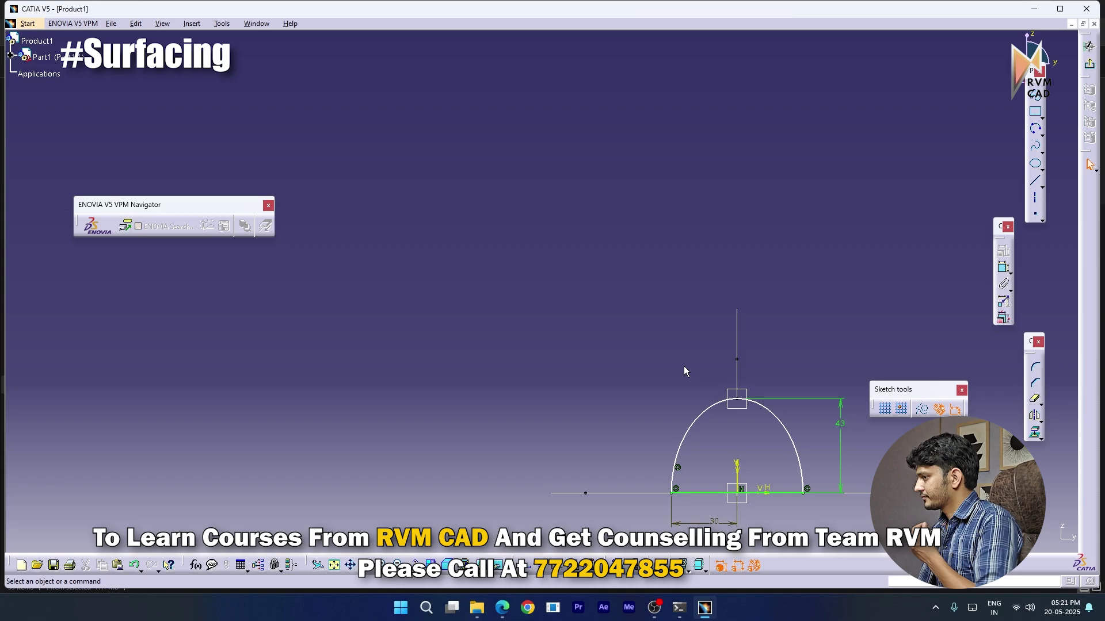
{"action": "middle_click_drag", "start_coordinate": [683, 358], "coordinate": [665, 423]}
{"action": "mouse_move", "coordinate": [726, 440]}
{"action": "left_mouse_down"}
{"action": "mouse_move", "coordinate": [649, 350]}
{"action": "mouse_move", "coordinate": [603, 384]}
{"action": "left_mouse_up"}
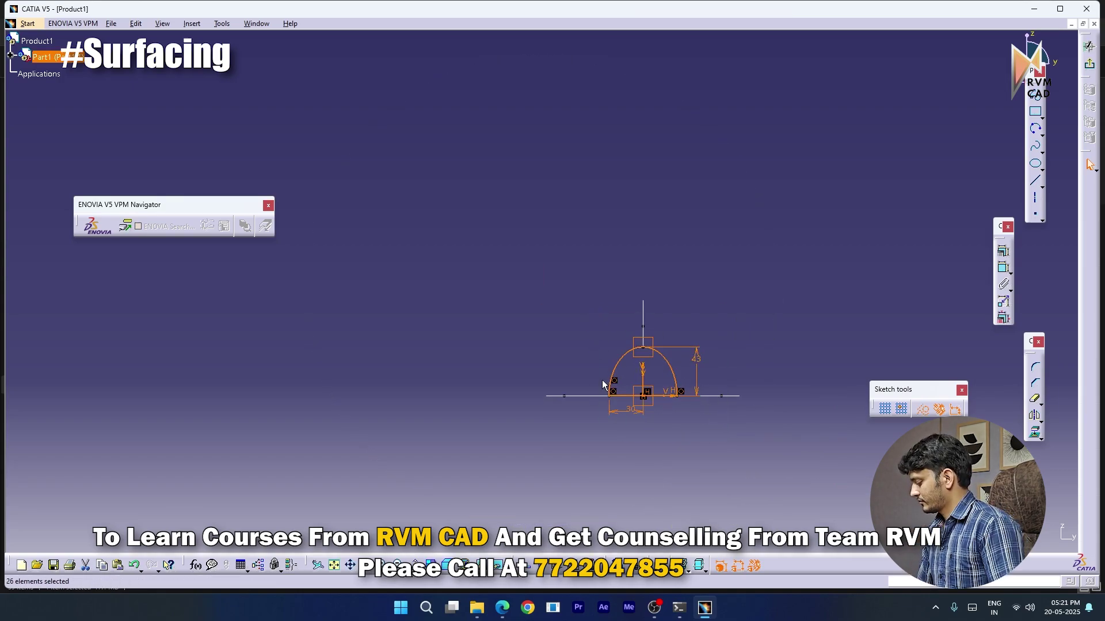
{"action": "key", "text": "Delete"}
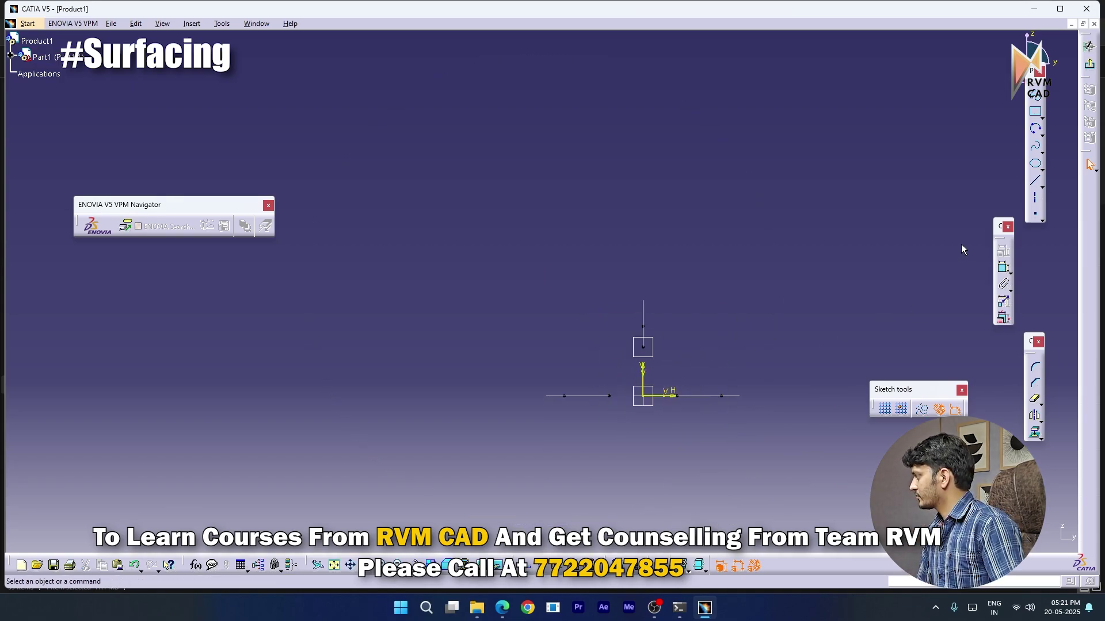
{"action": "left_click", "coordinate": [1089, 64]}
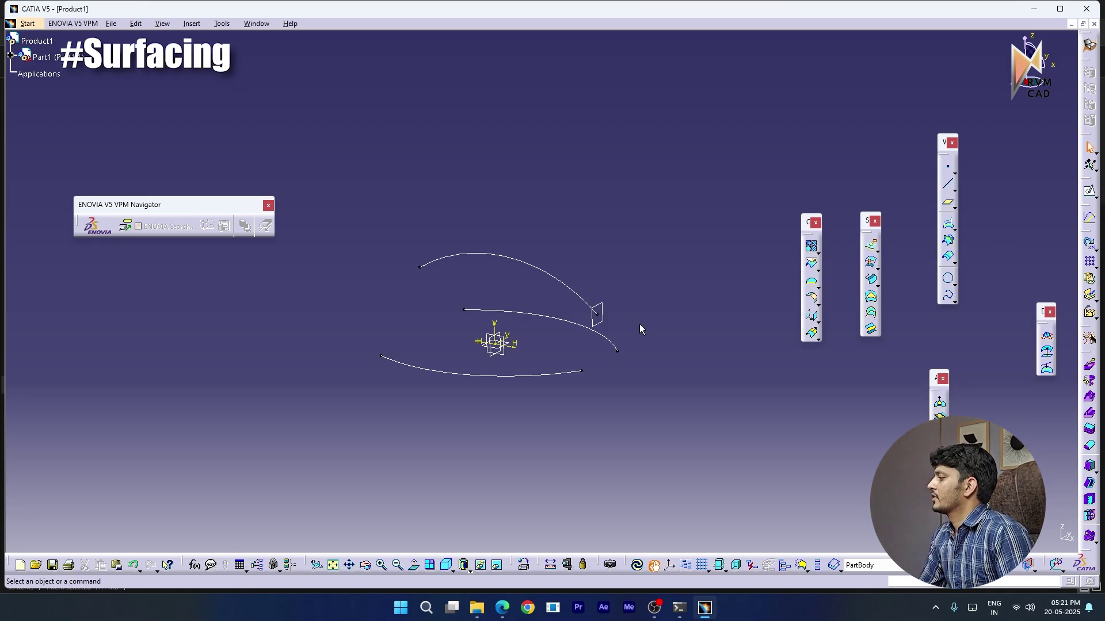
{"action": "left_click", "coordinate": [604, 315]}
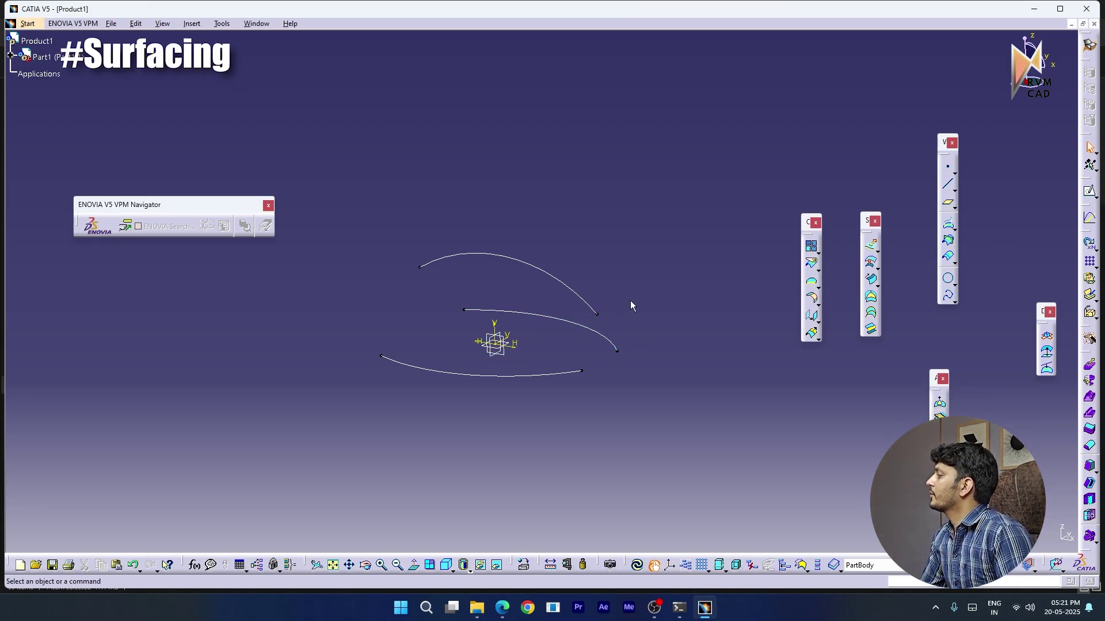
Create a plane parallel to the YZ plane through the upper guide curve's endpoint
{"action": "left_click", "coordinate": [949, 208]}
{"action": "middle_click_drag", "start_coordinate": [531, 425], "coordinate": [564, 332]}
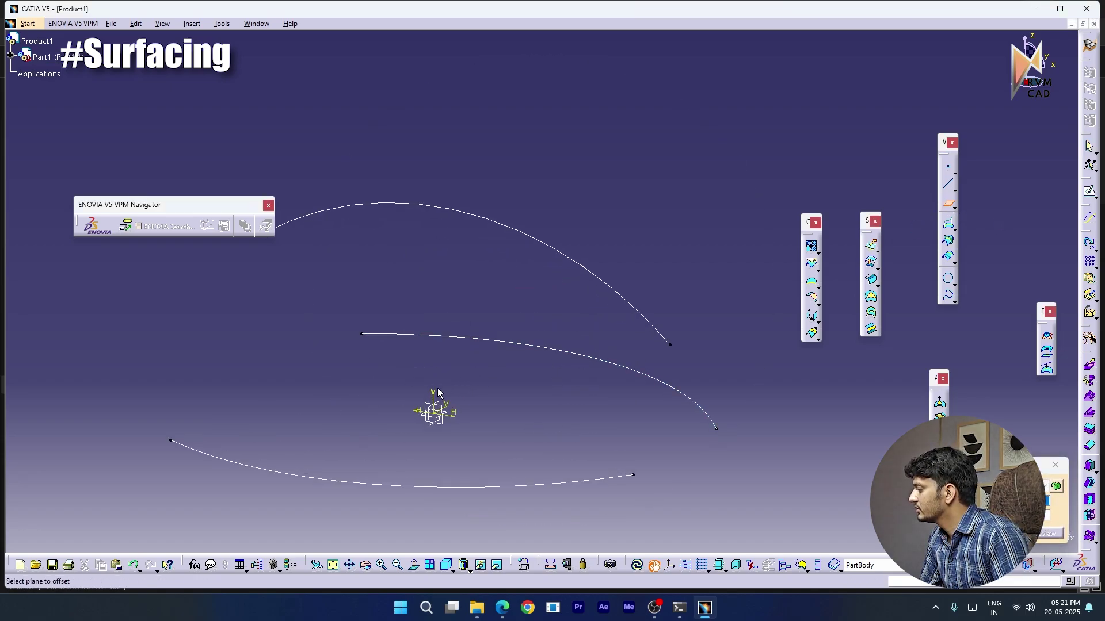
{"action": "left_click", "coordinate": [439, 403]}
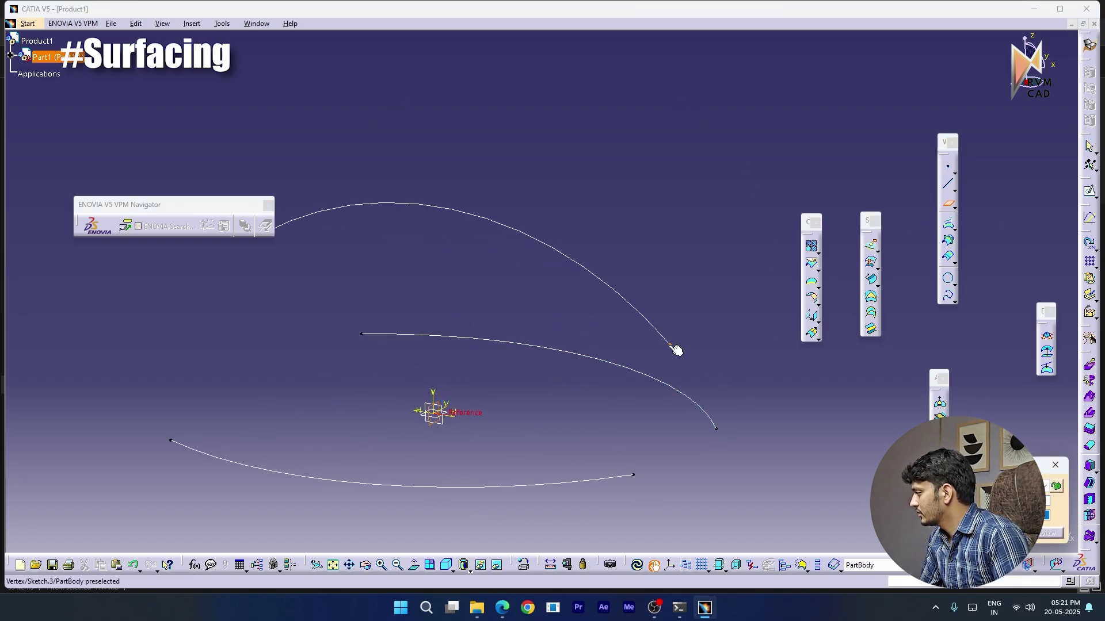
{"action": "left_click", "coordinate": [670, 346]}
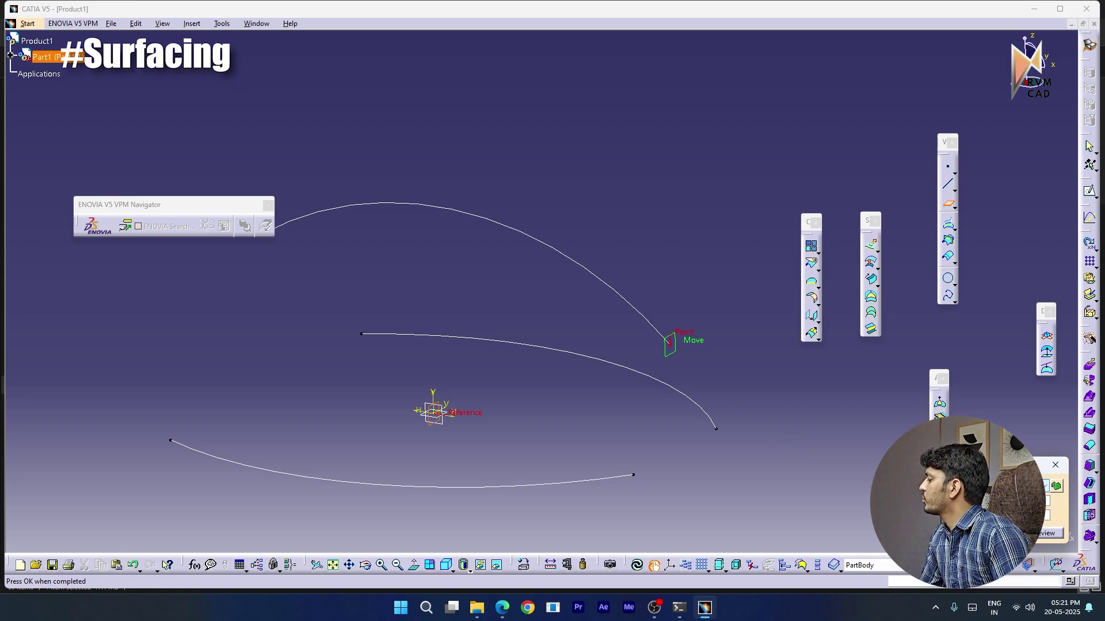
{"action": "left_click", "coordinate": [953, 533]}
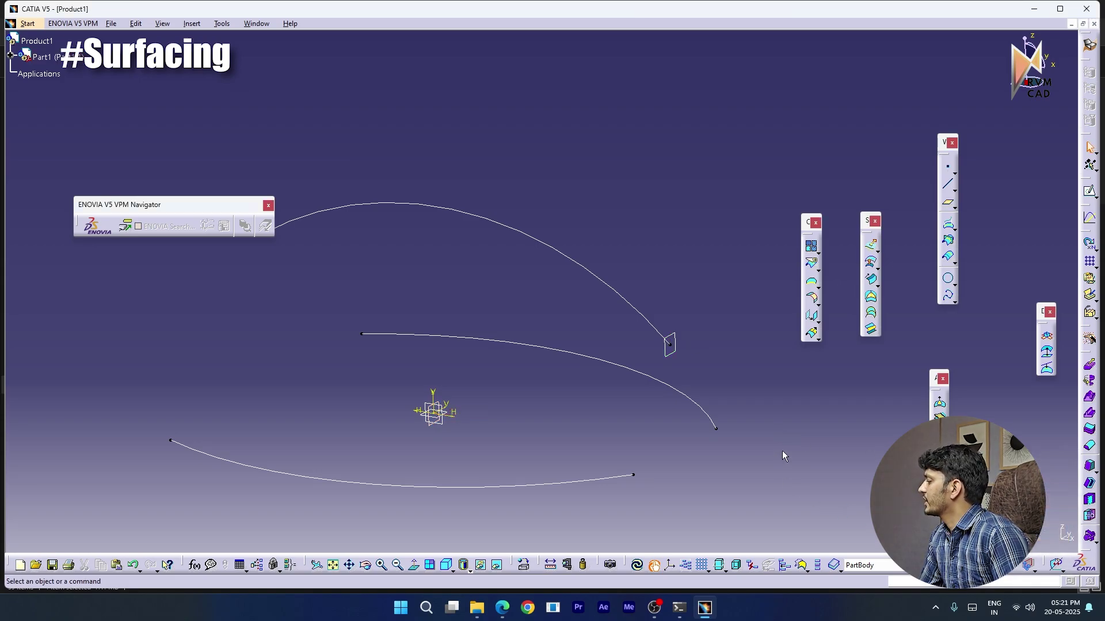
Sketch an ellipse on the new plane, centred on the origin, with a vertical semi-axis of about 55 mm
{"action": "left_click", "coordinate": [679, 336]}
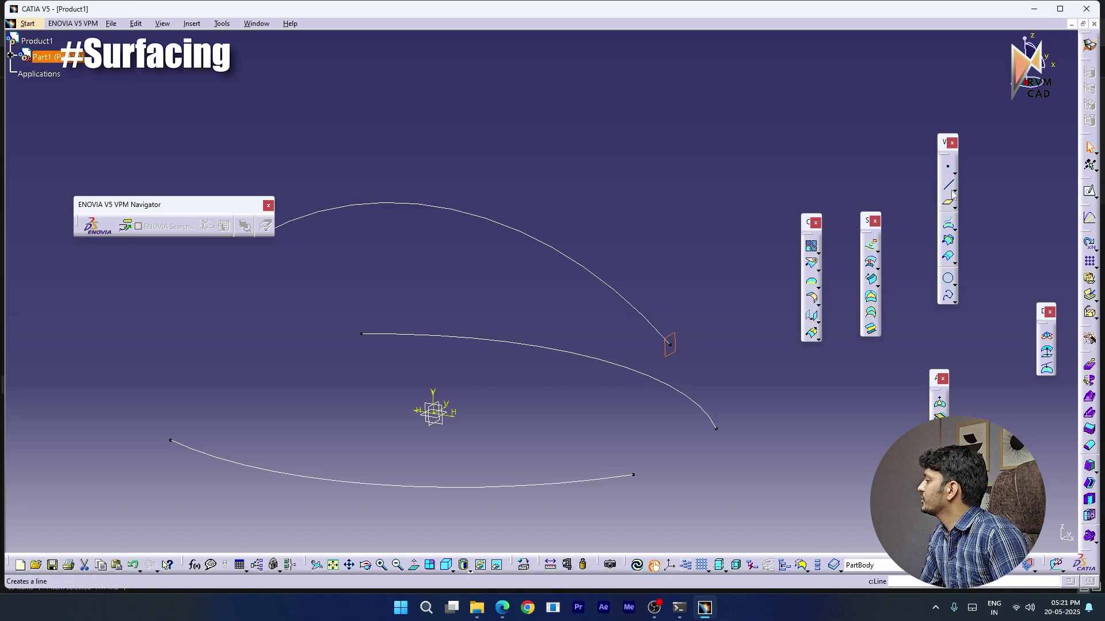
{"action": "left_click", "coordinate": [1089, 193]}
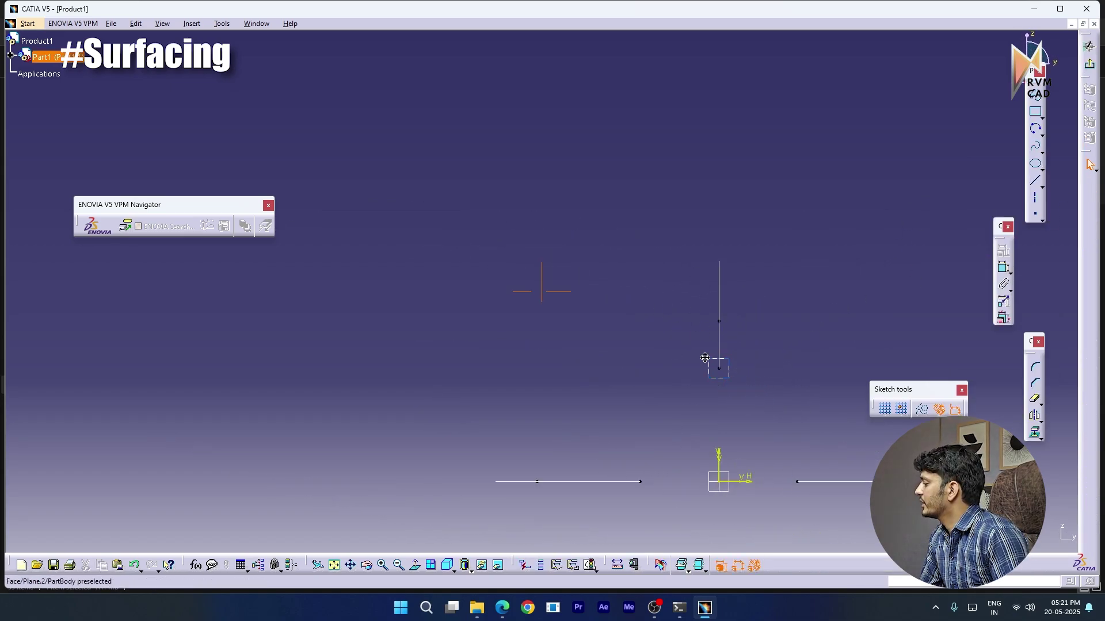
{"action": "left_click", "coordinate": [1035, 167]}
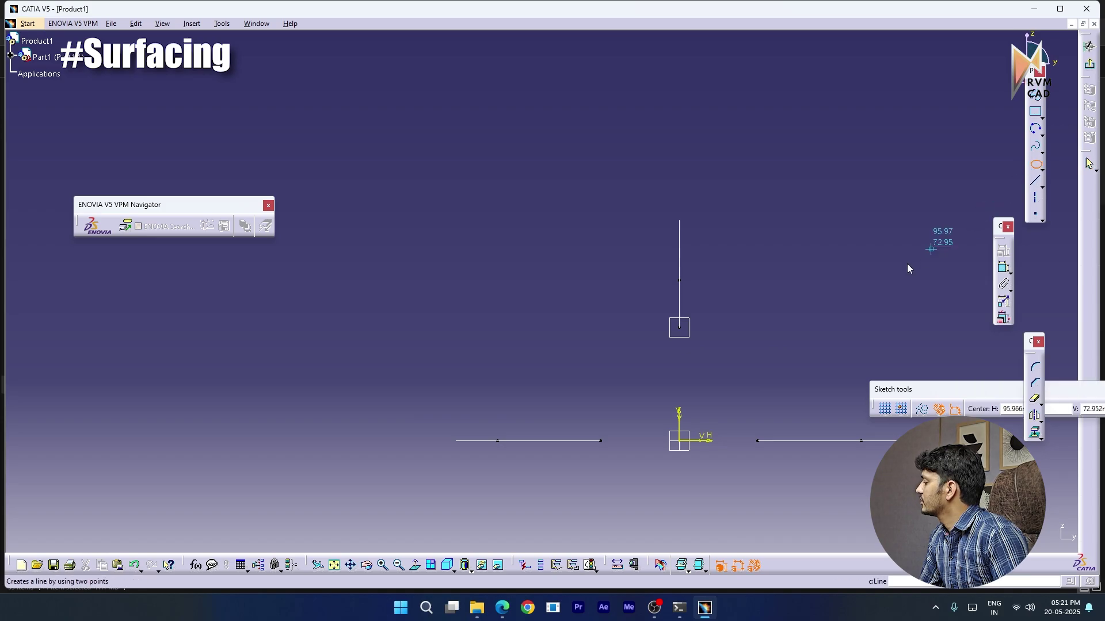
{"action": "left_click", "coordinate": [681, 441]}
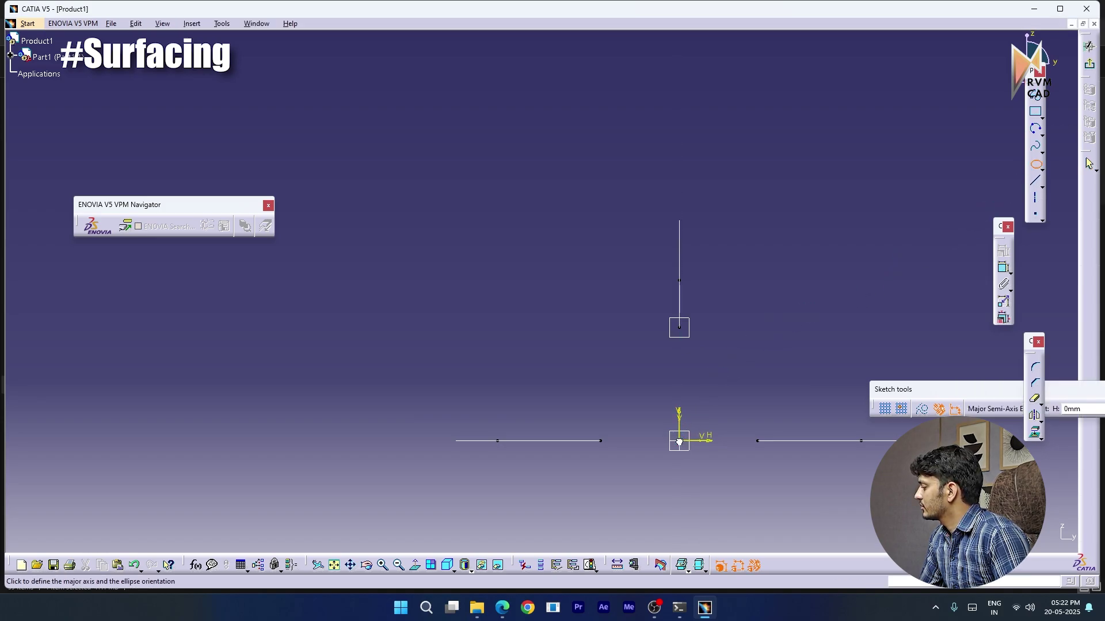
{"action": "left_click", "coordinate": [774, 438]}
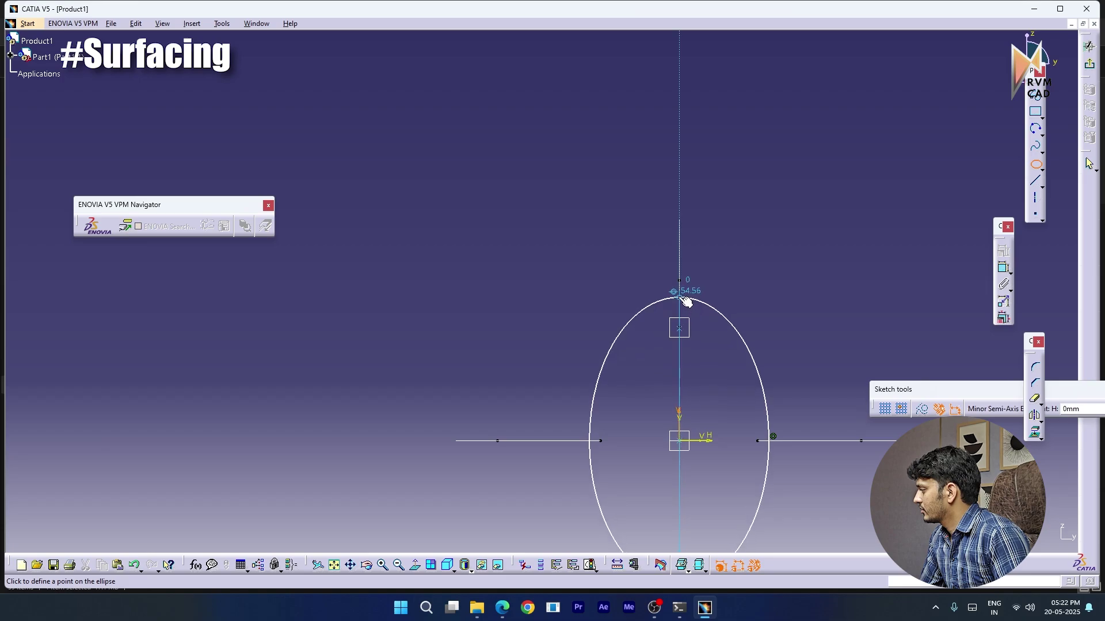
{"action": "left_click", "coordinate": [685, 296]}
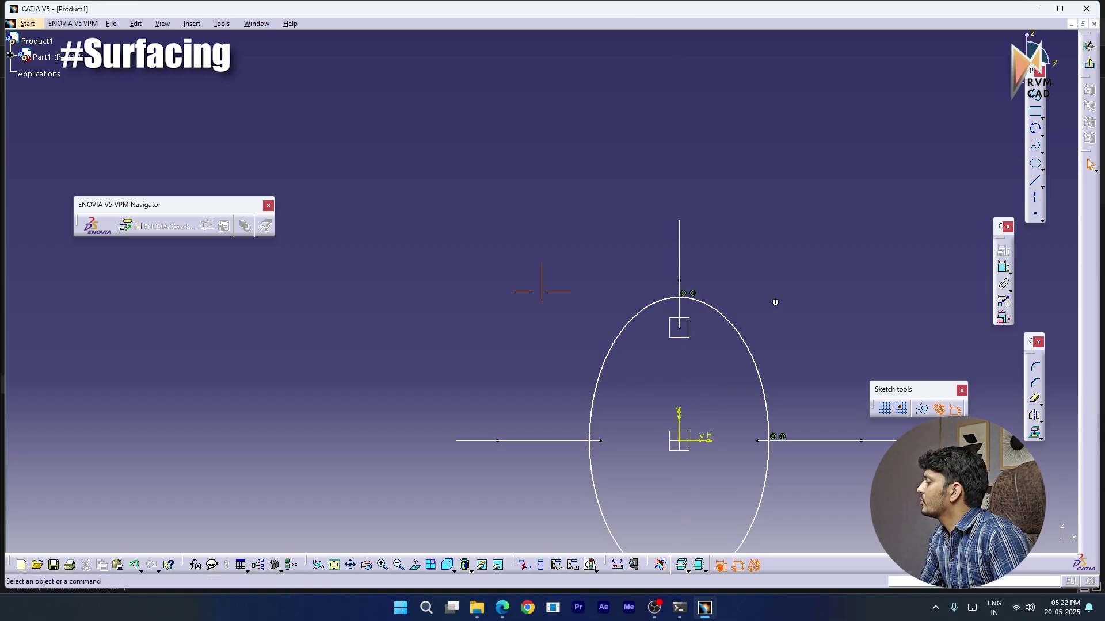
{"action": "middle_click_drag", "start_coordinate": [775, 302], "coordinate": [766, 350], "text": "ctrl"}
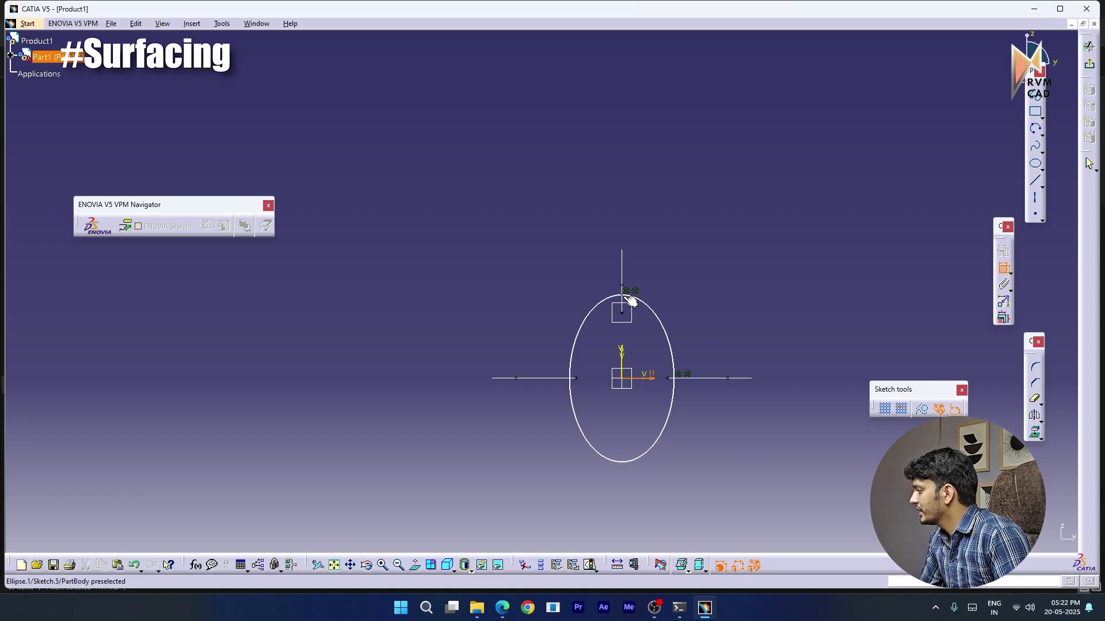
Dimension the ellipse's top from the horizontal axis and set the height to 43 mm
{"action": "left_click", "coordinate": [627, 295]}
{"action": "double_click", "coordinate": [719, 329]}
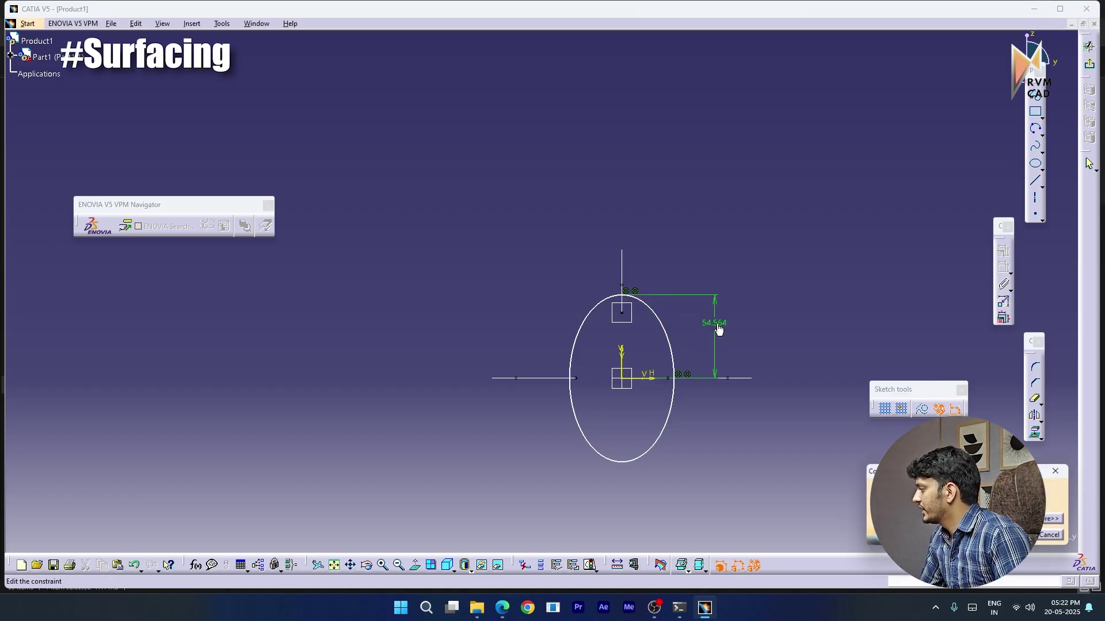
{"action": "key", "text": "Return"}
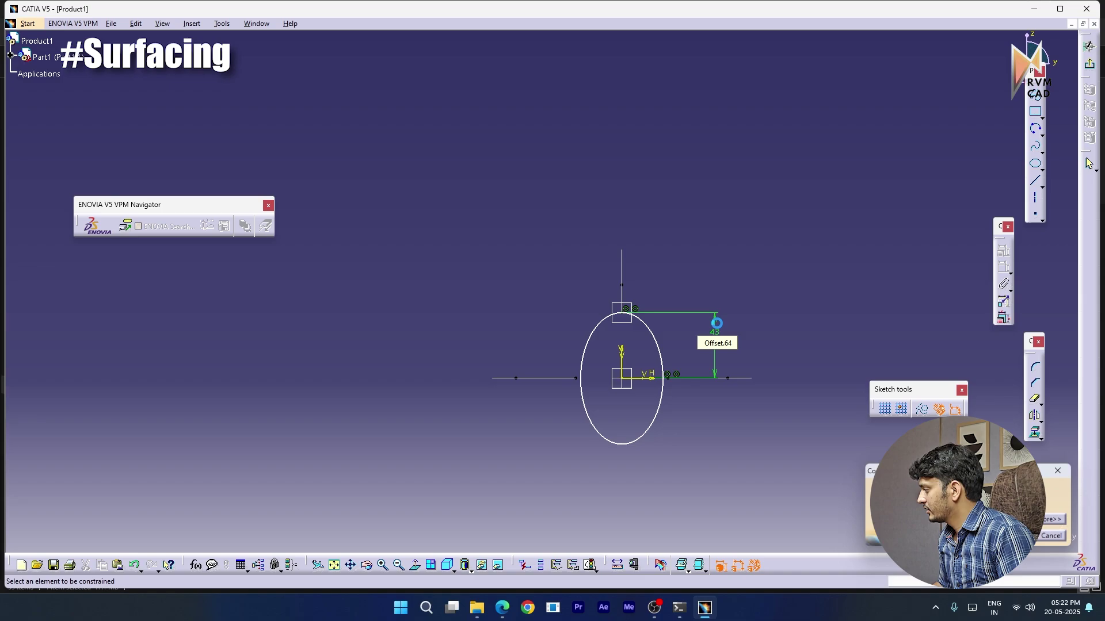
{"action": "left_click", "coordinate": [620, 367]}
{"action": "left_click", "coordinate": [584, 381]}
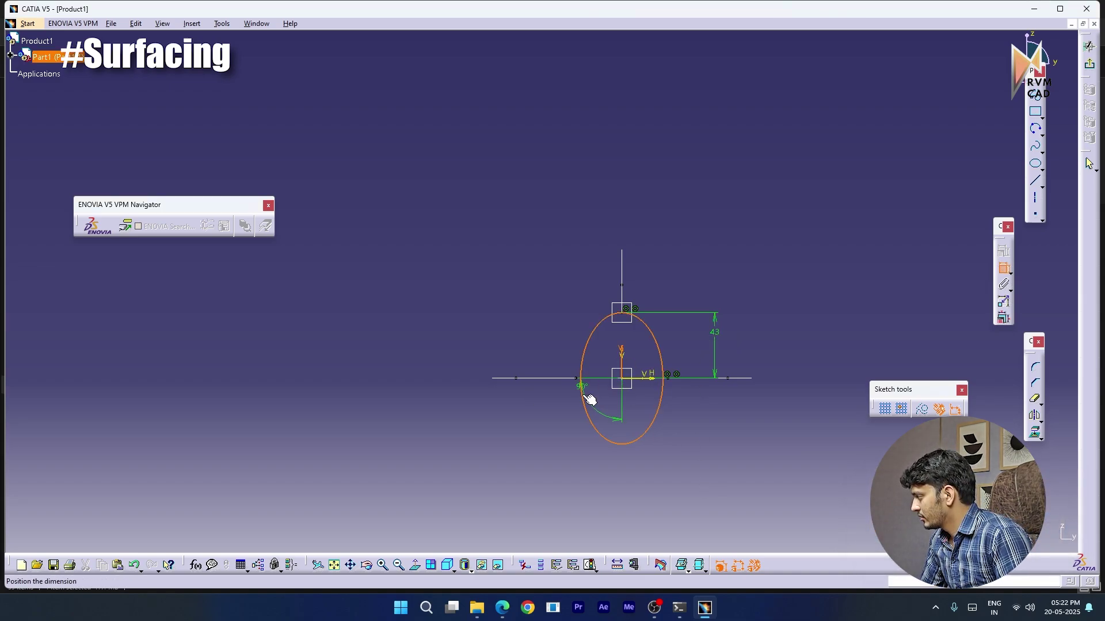
{"action": "key", "text": "Escape"}
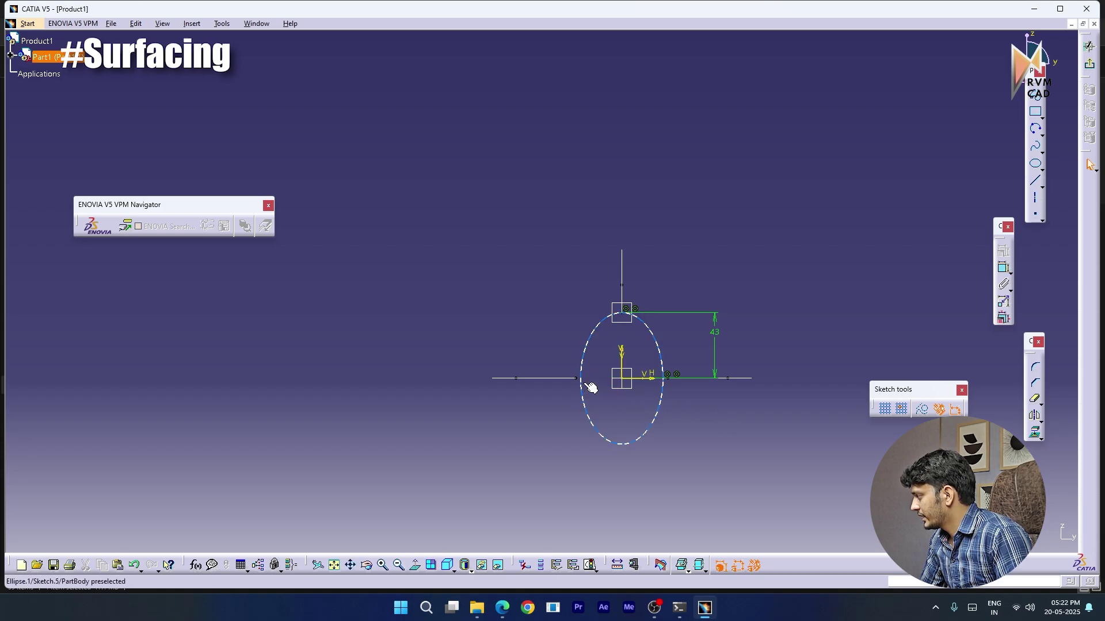
Constrain the ellipse to be coincident with the left guide curve's endpoint
{"action": "left_click", "coordinate": [582, 382]}
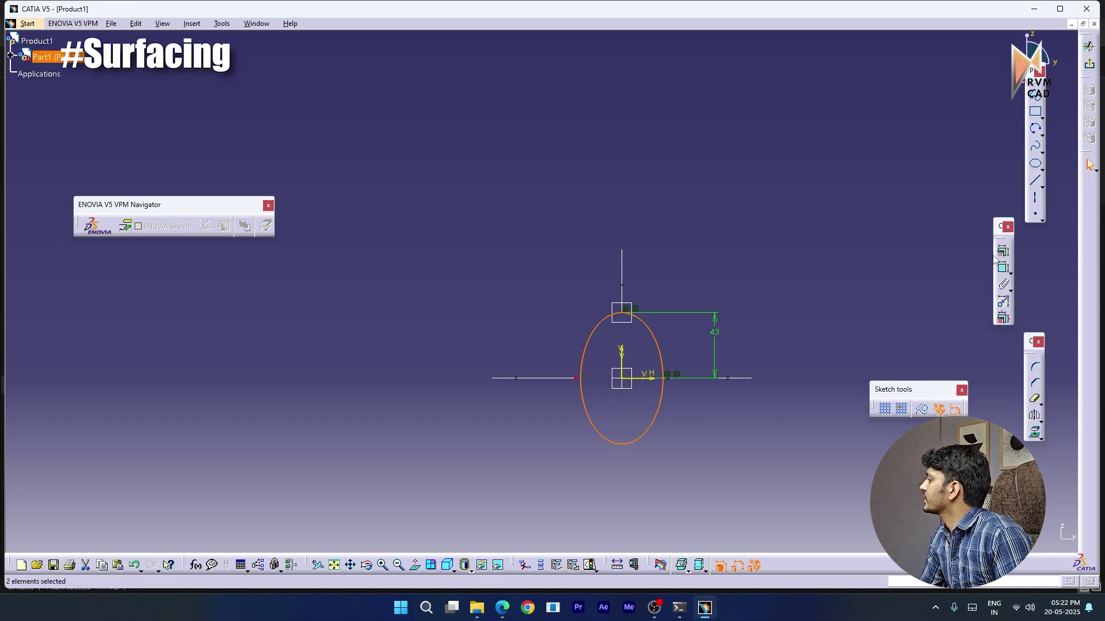
{"action": "left_click", "coordinate": [1003, 251]}
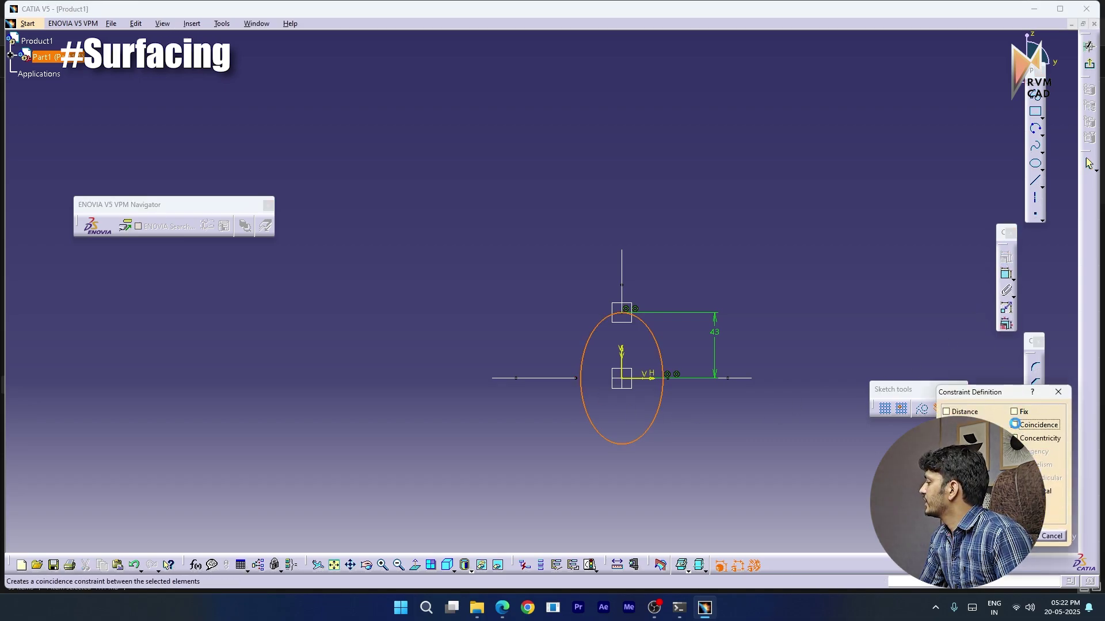
{"action": "left_click", "coordinate": [1014, 424]}
{"action": "left_click", "coordinate": [1014, 536]}
Draw a horizontal base line across the ellipse through the origin and trim away the half beneath it
{"action": "left_click", "coordinate": [1036, 112]}
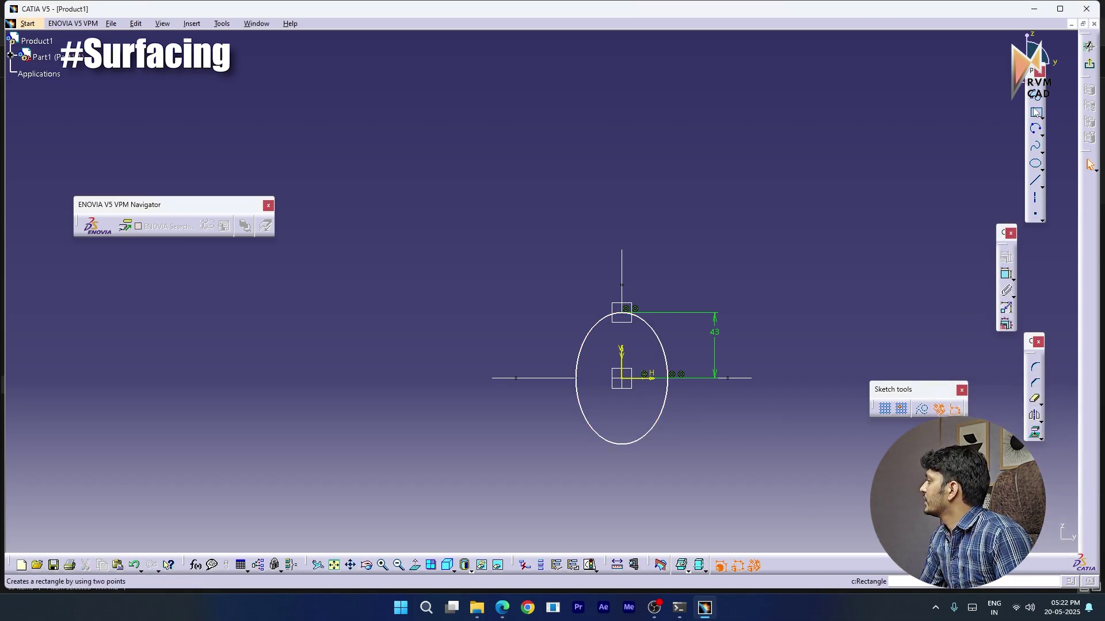
{"action": "left_click", "coordinate": [1036, 96]}
{"action": "left_click", "coordinate": [578, 378]}
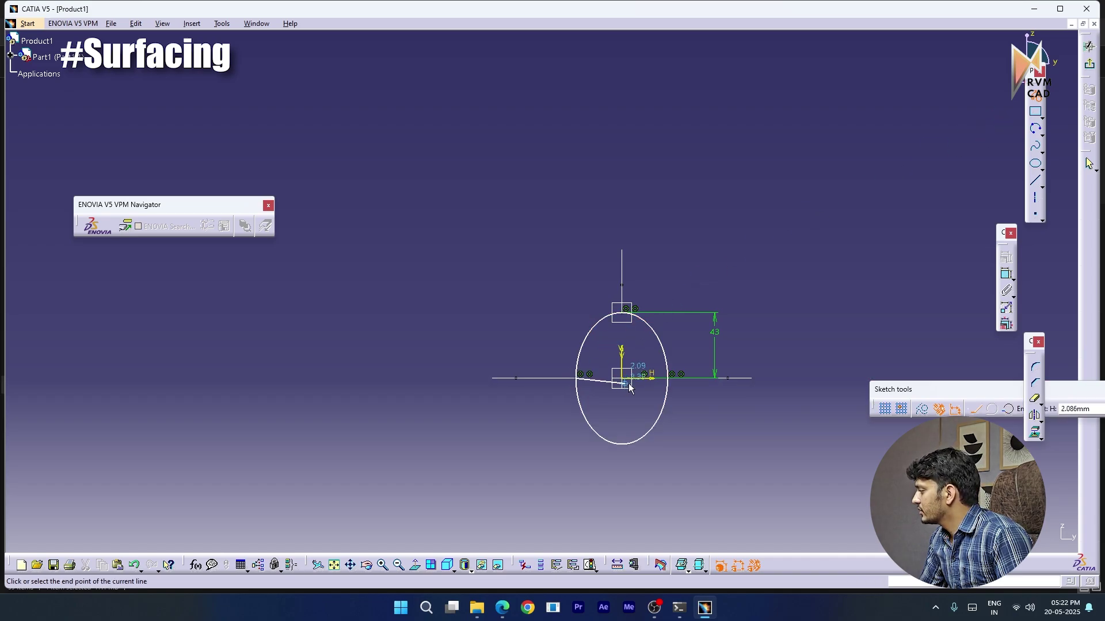
{"action": "key", "text": "Escape"}
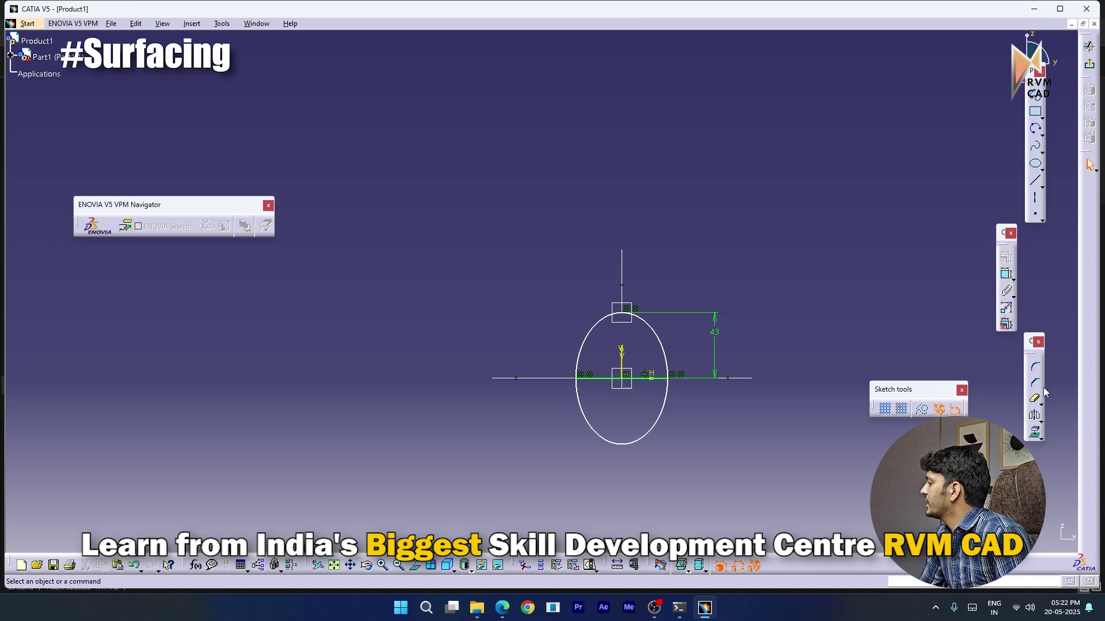
{"action": "left_click", "coordinate": [1034, 401]}
{"action": "left_click", "coordinate": [657, 420]}
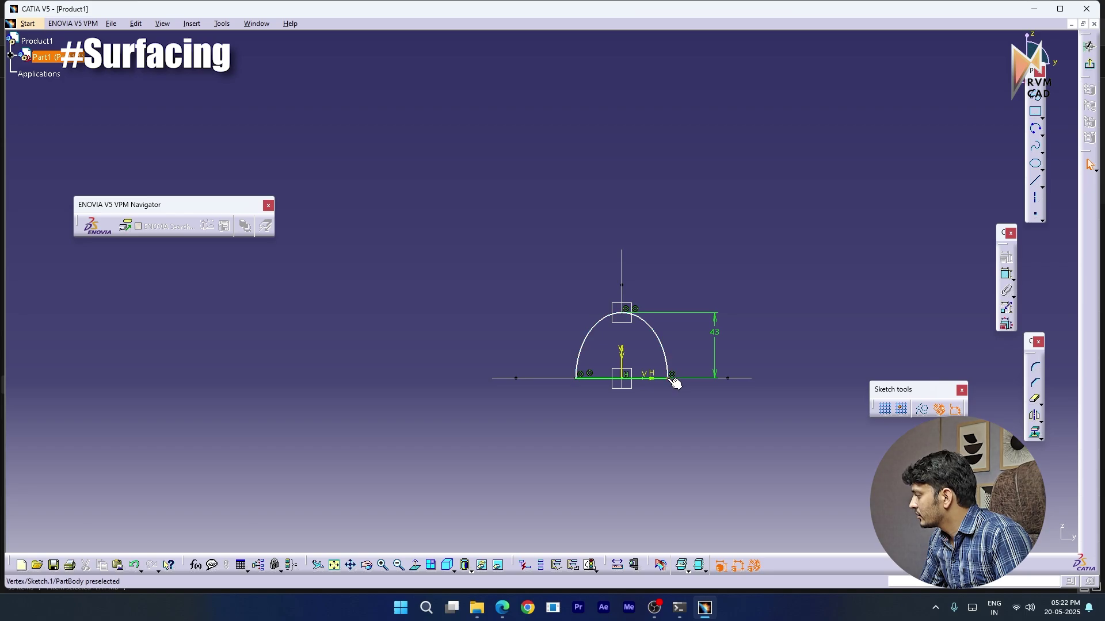
Try to add a tangency constraint between the half-ellipse and the upper guide curve
{"action": "middle_click_drag", "start_coordinate": [617, 338], "coordinate": [659, 389]}
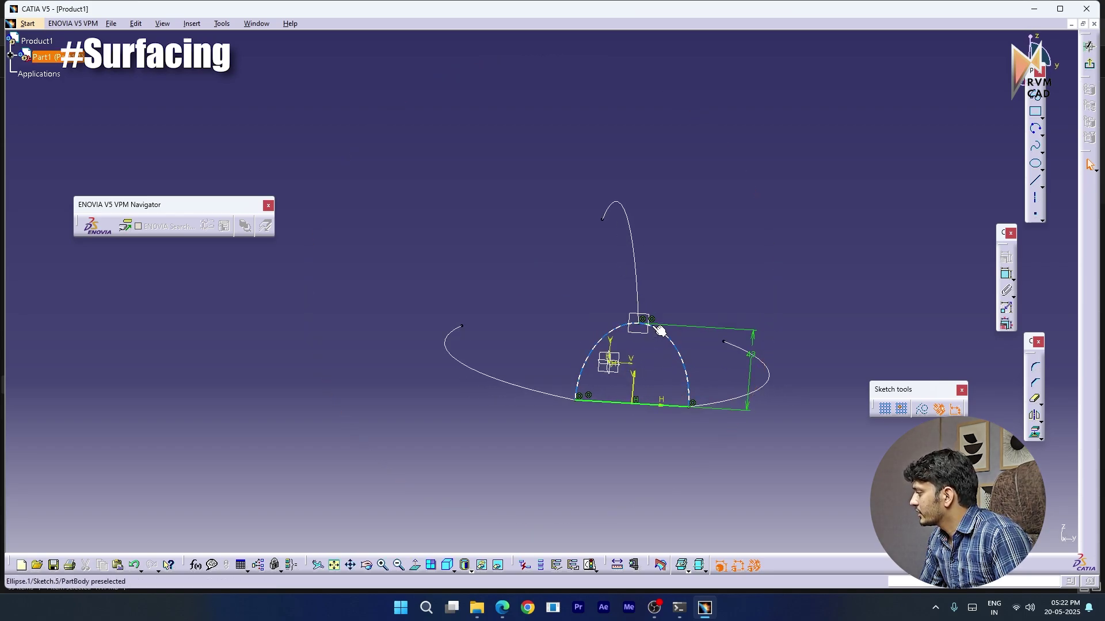
{"action": "left_click", "coordinate": [655, 326]}
{"action": "left_click", "coordinate": [638, 309], "text": "ctrl"}
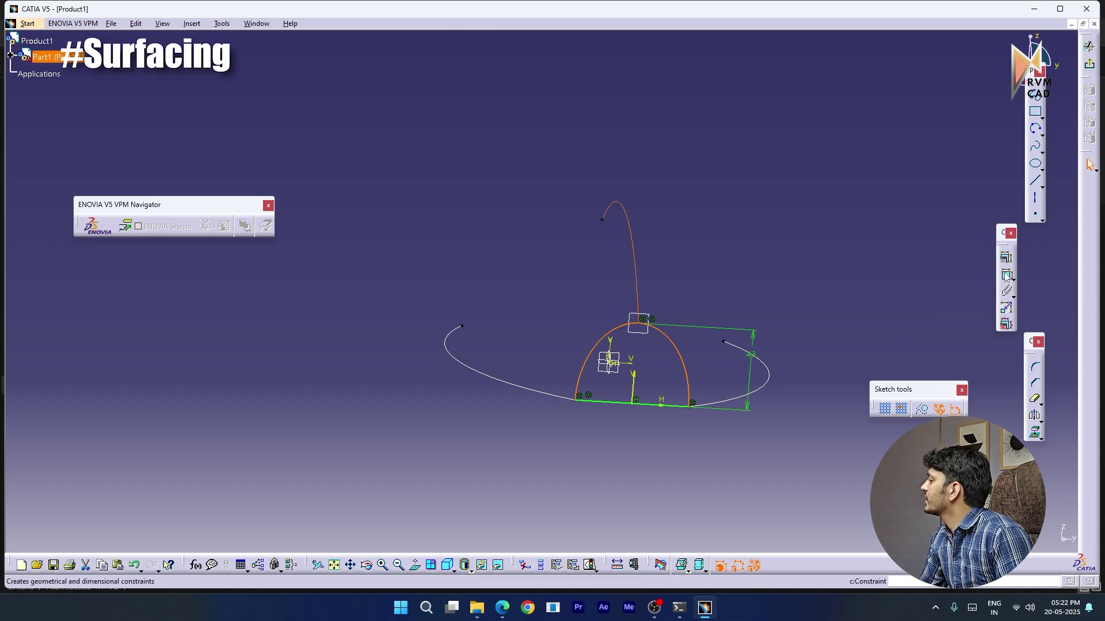
{"action": "left_click", "coordinate": [1006, 260]}
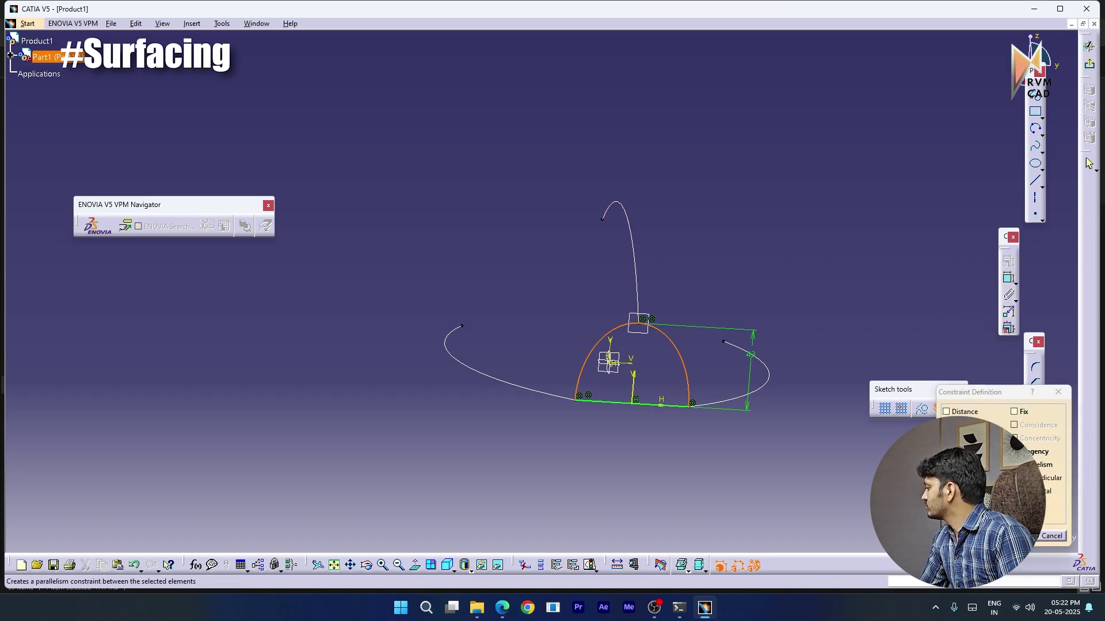
{"action": "left_click", "coordinate": [1014, 452]}
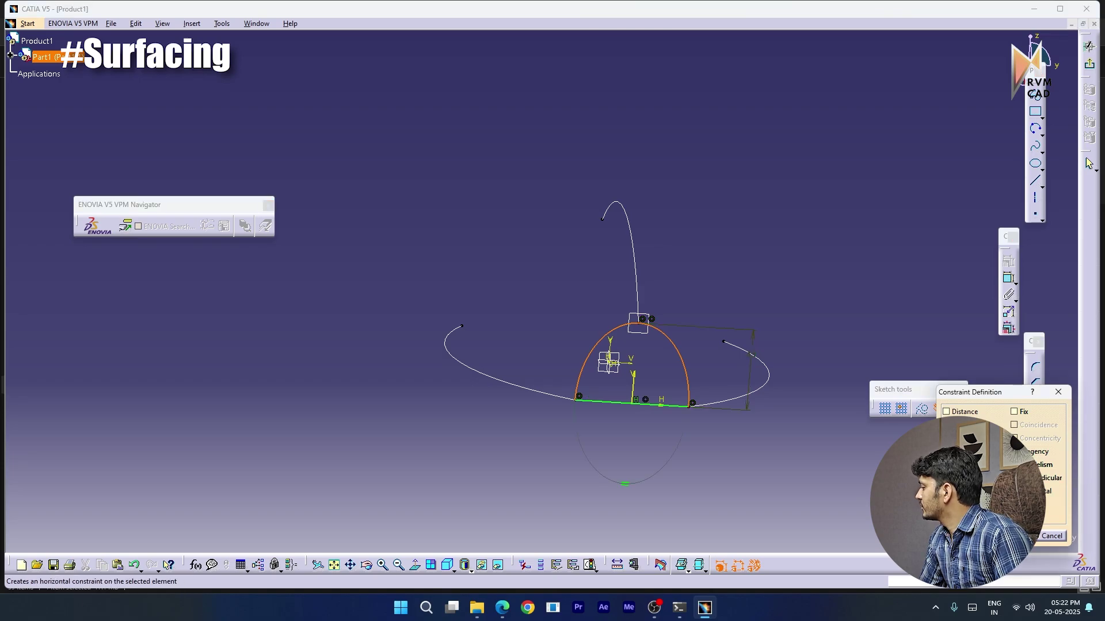
{"action": "left_click", "coordinate": [1012, 536]}
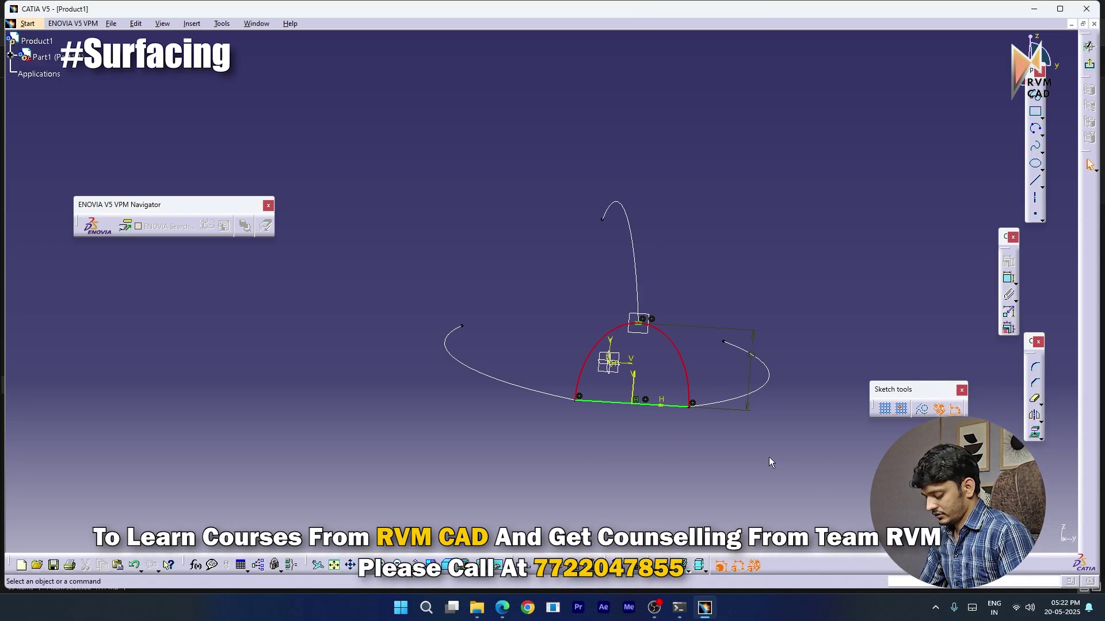
Undo the tangency, trim, base line, coincidence and 43 mm height edits, and view the full ellipse normal to its sketch plane
{"action": "key", "text": "ctrl+z"}
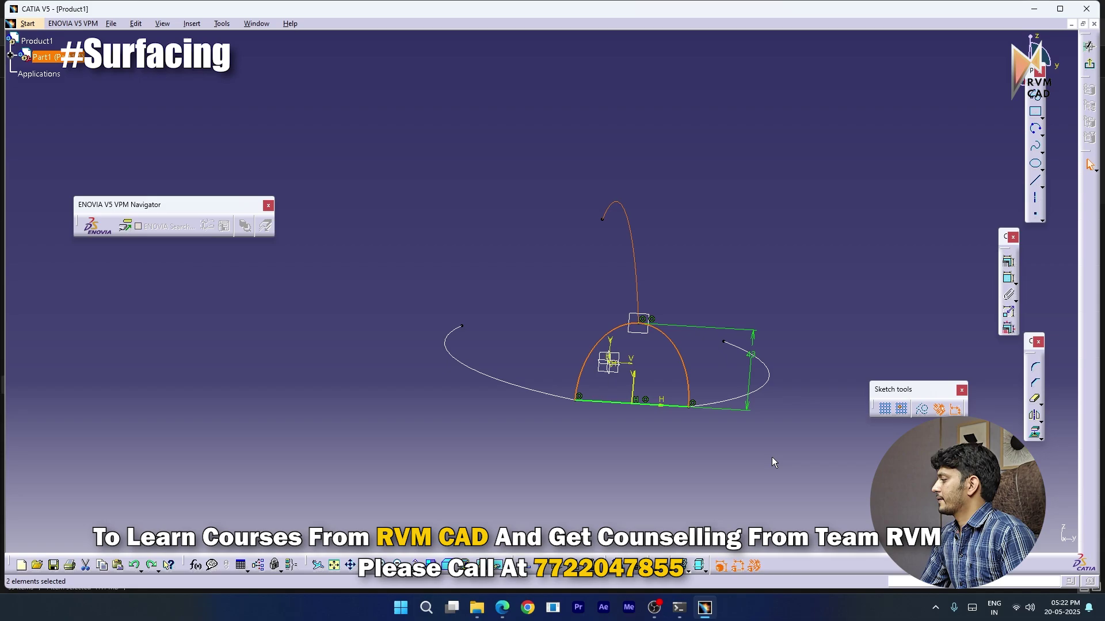
{"action": "key", "text": "ctrl+z"}
{"action": "key", "text": "ctrl+z"}
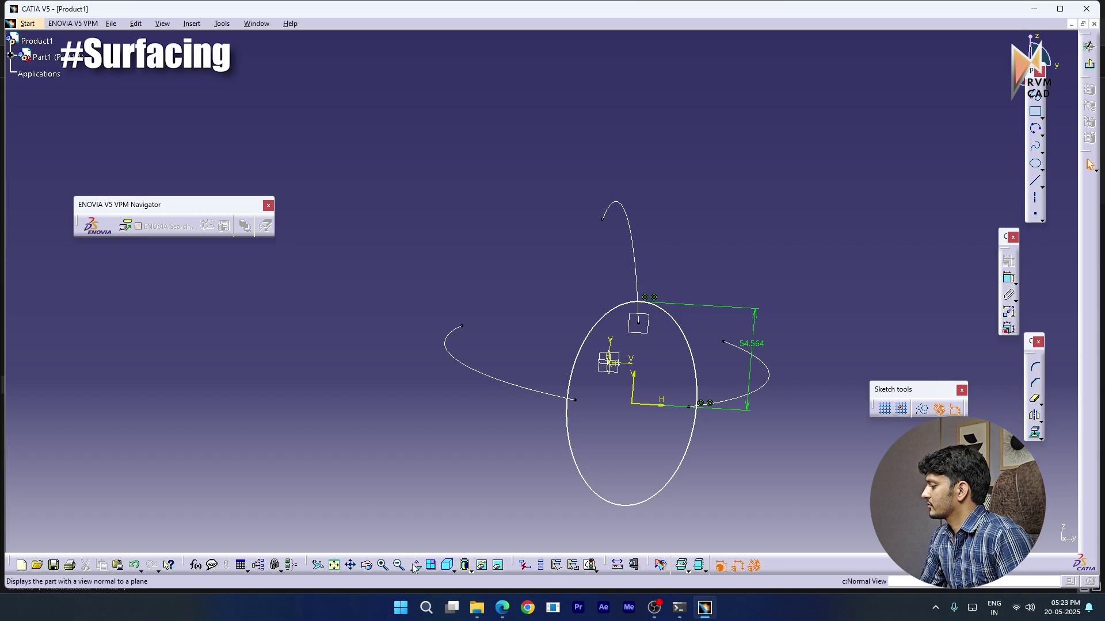
{"action": "left_click", "coordinate": [498, 566]}
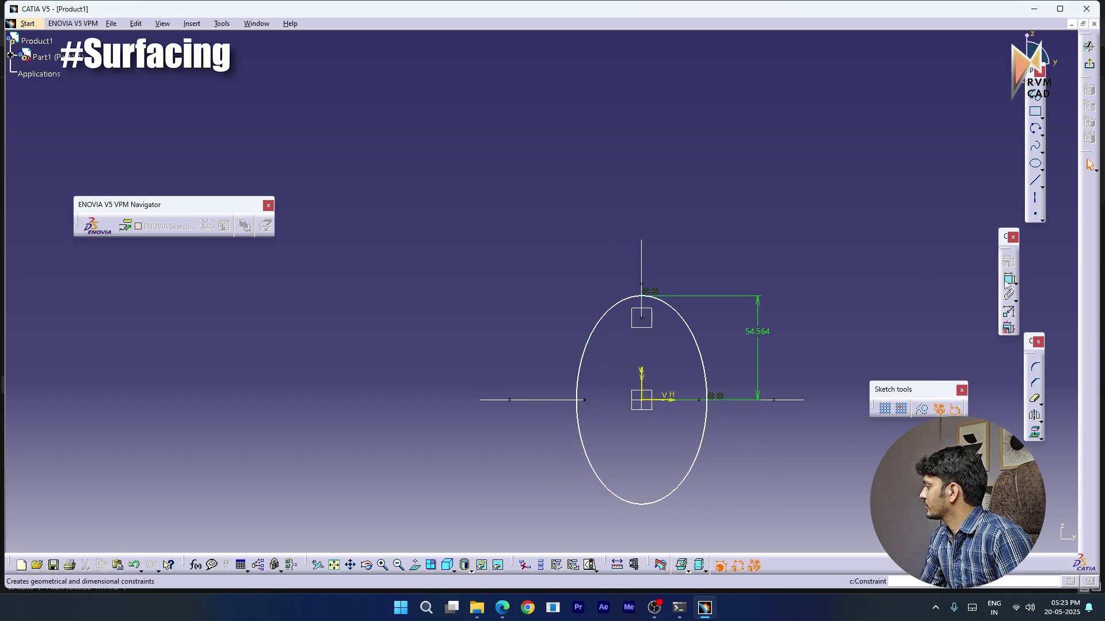
{"action": "left_click", "coordinate": [647, 389]}
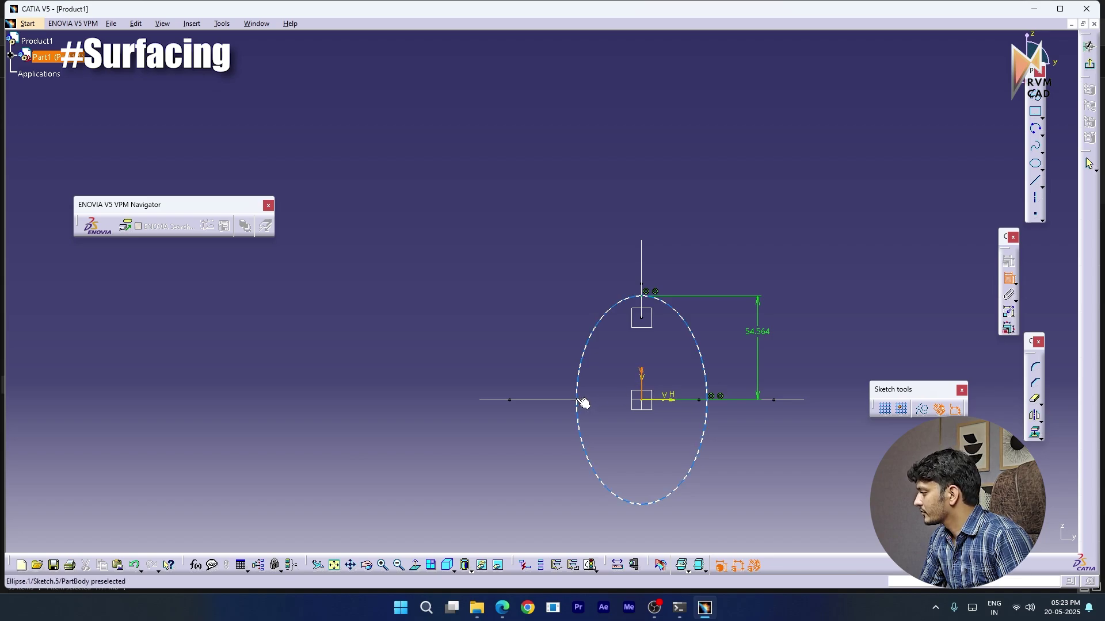
{"action": "left_click", "coordinate": [578, 402]}
{"action": "key", "text": "Escape"}
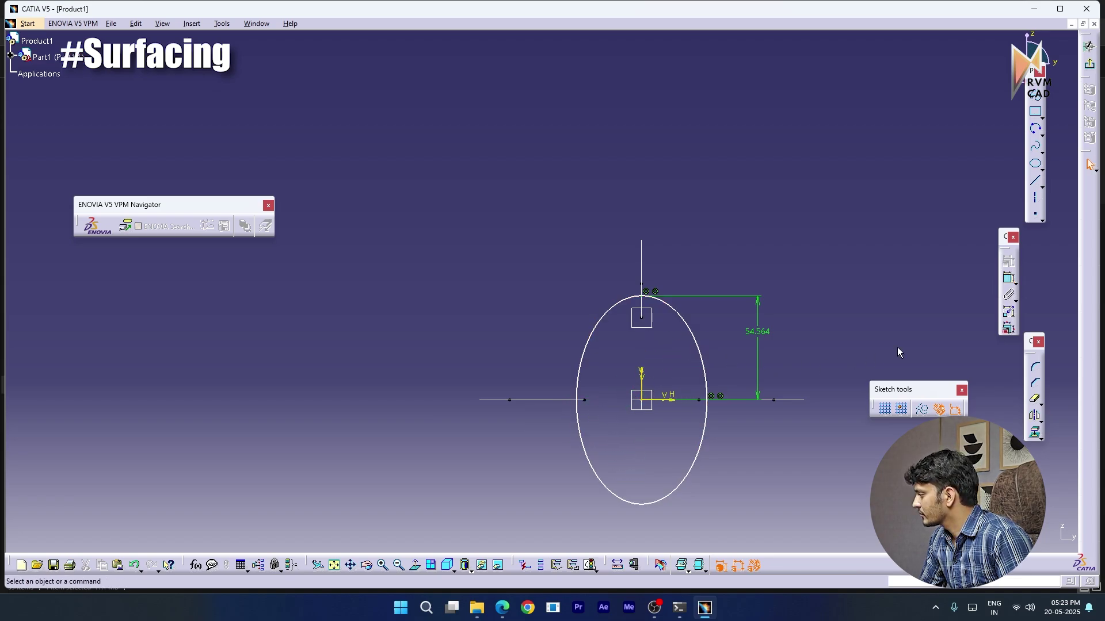
{"action": "left_click", "coordinate": [1010, 281]}
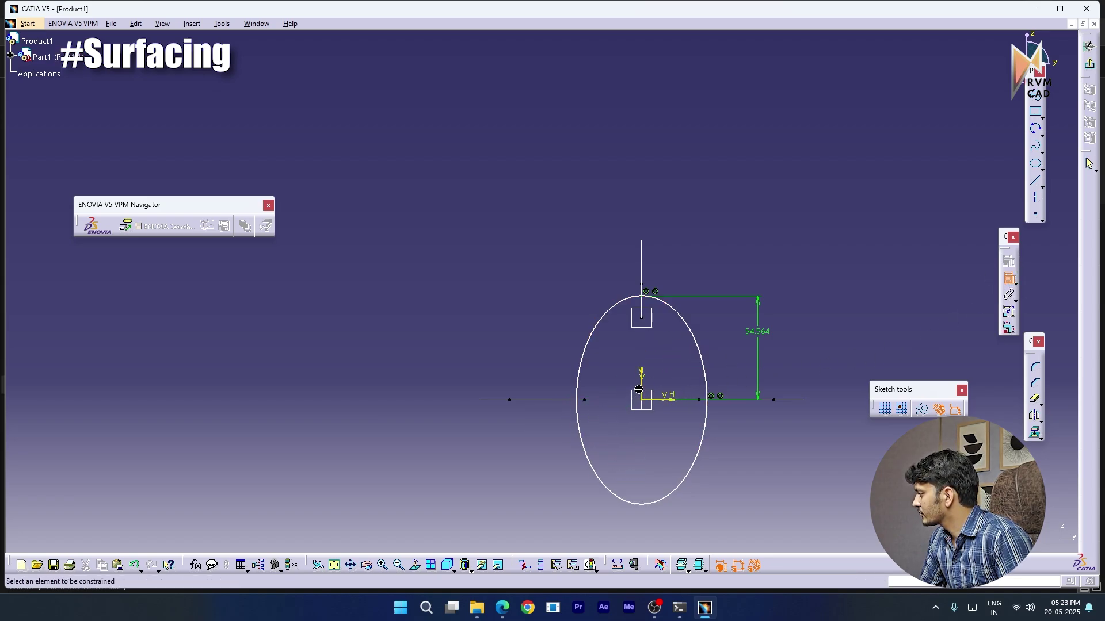
{"action": "left_click", "coordinate": [657, 392]}
{"action": "left_click", "coordinate": [711, 403]}
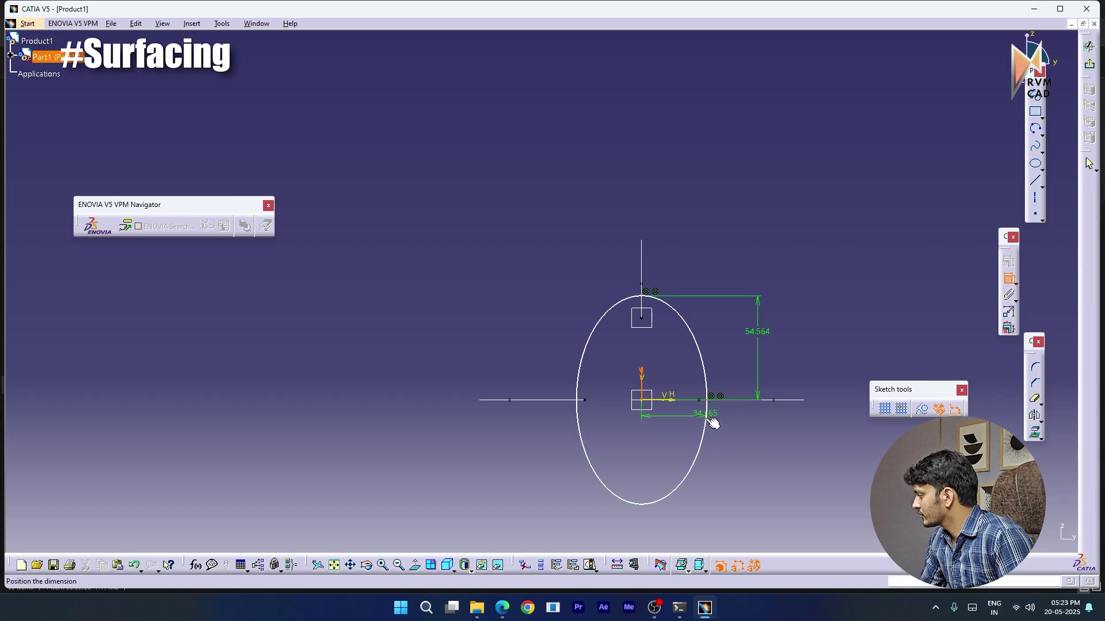
{"action": "key", "text": "Escape"}
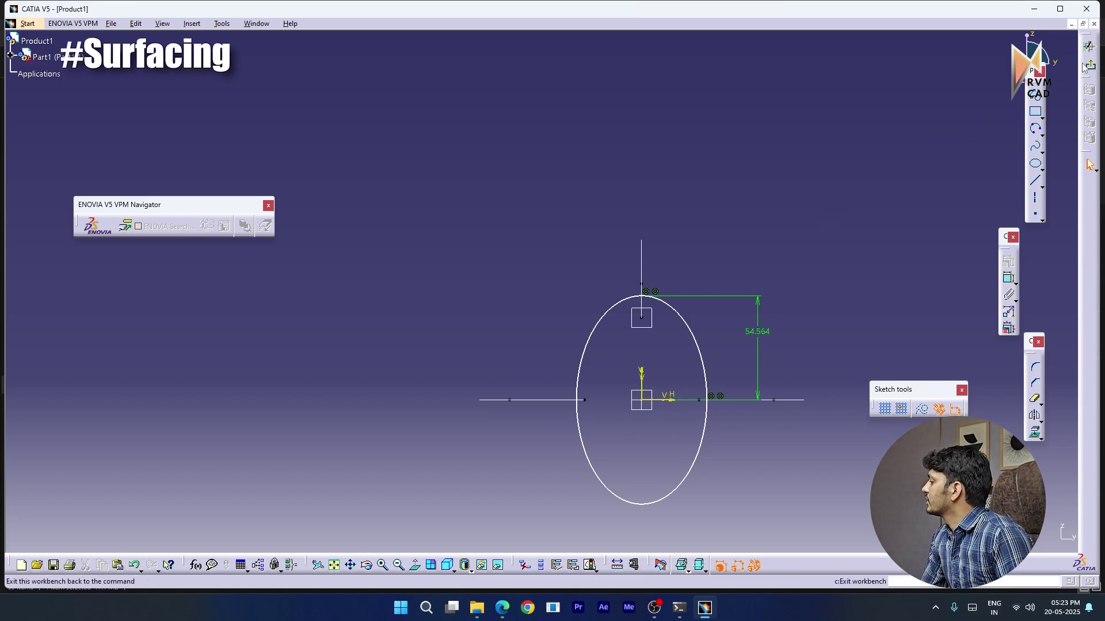
Delete the ellipse together with its height dimension from the sketch
{"action": "mouse_move", "coordinate": [786, 516]}
{"action": "left_mouse_down"}
{"action": "mouse_move", "coordinate": [458, 217]}
{"action": "mouse_move", "coordinate": [471, 253]}
{"action": "left_mouse_up"}
{"action": "key", "text": "Delete"}
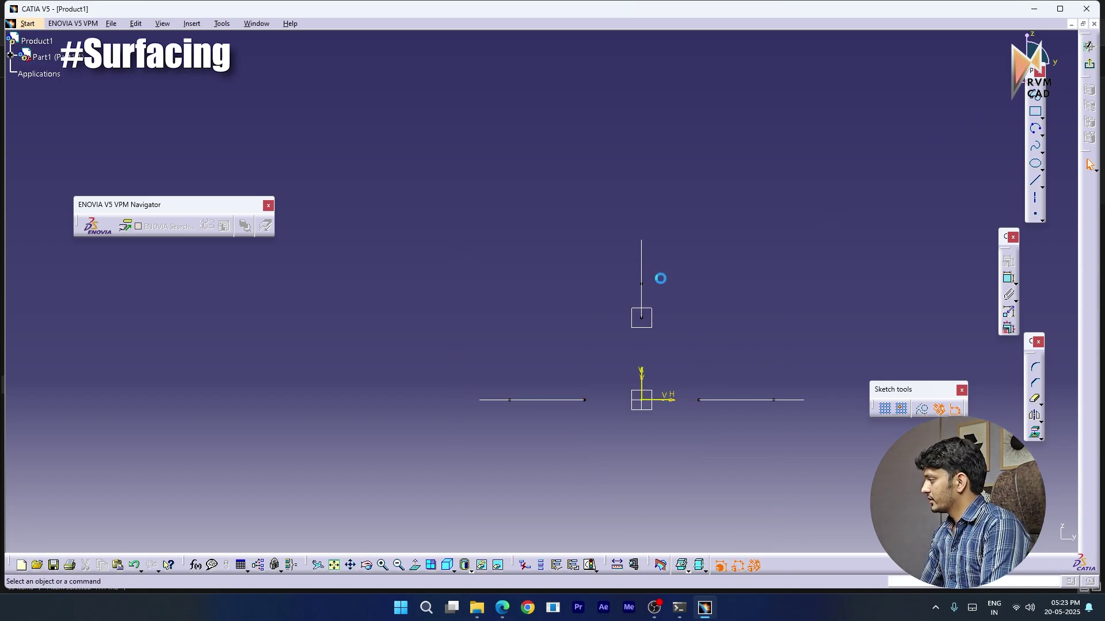
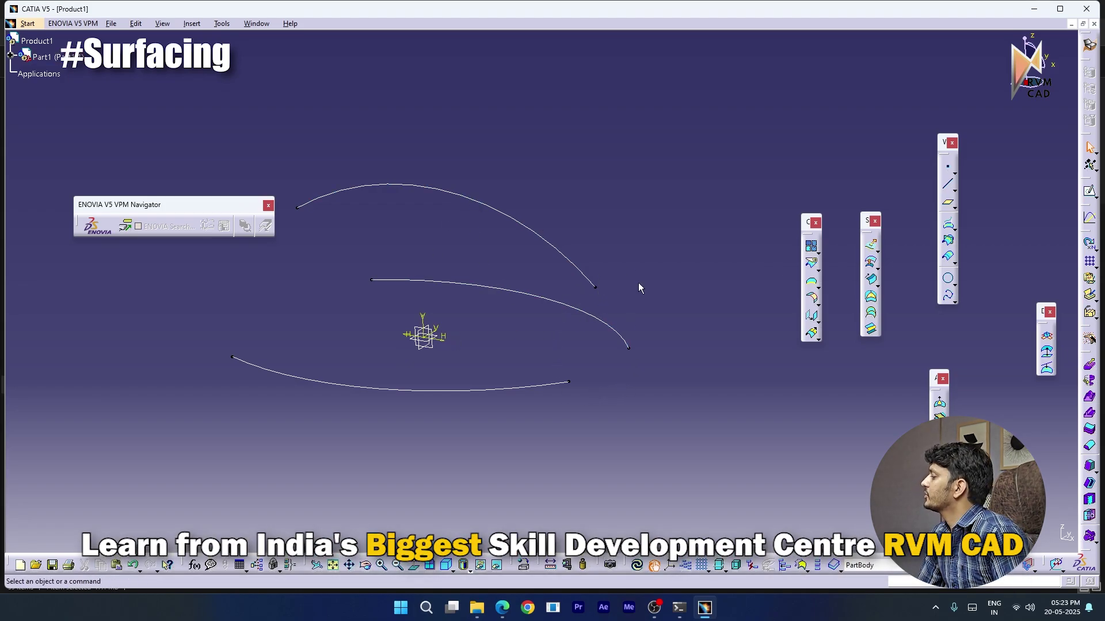
Create a parallel reference plane through the front endpoint of the upper guide curve
{"action": "left_click", "coordinate": [948, 202]}
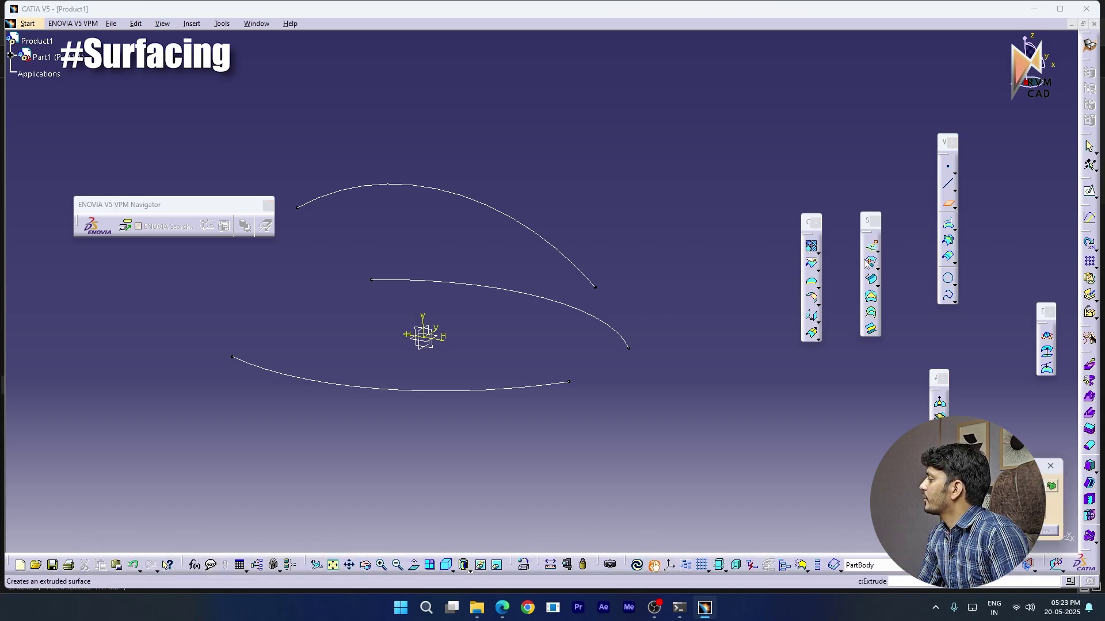
{"action": "left_click", "coordinate": [597, 291]}
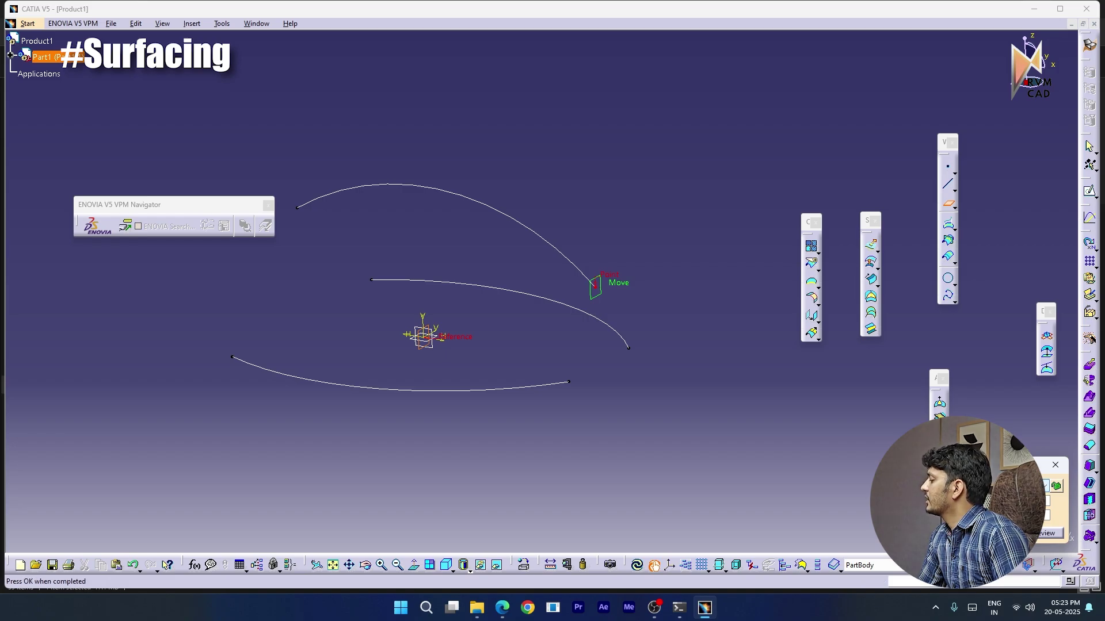
{"action": "left_click", "coordinate": [951, 533]}
{"action": "left_click", "coordinate": [600, 284]}
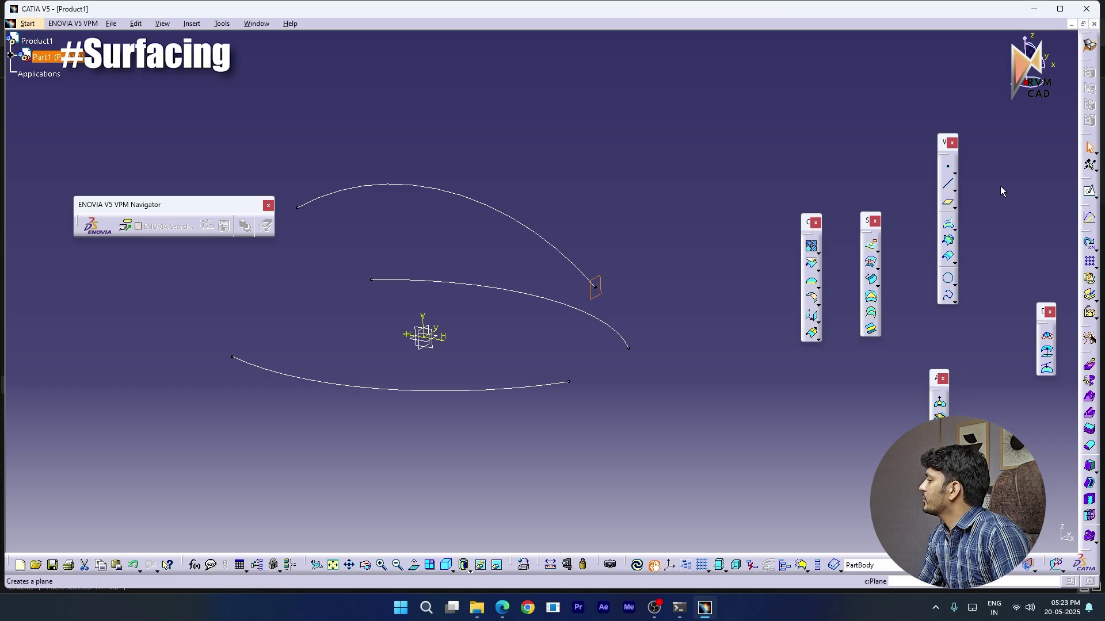
Start a sketch on the new plane and draw an origin-centred ellipse with a vertical semi-axis of about 55 mm
{"action": "left_click", "coordinate": [1090, 193]}
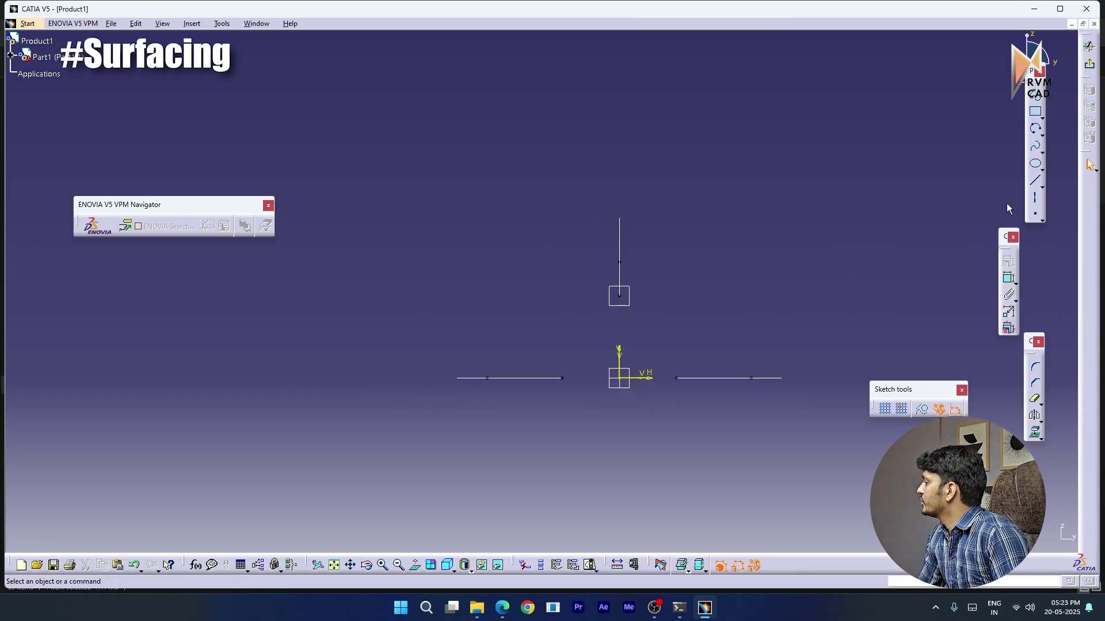
{"action": "left_click", "coordinate": [1035, 164]}
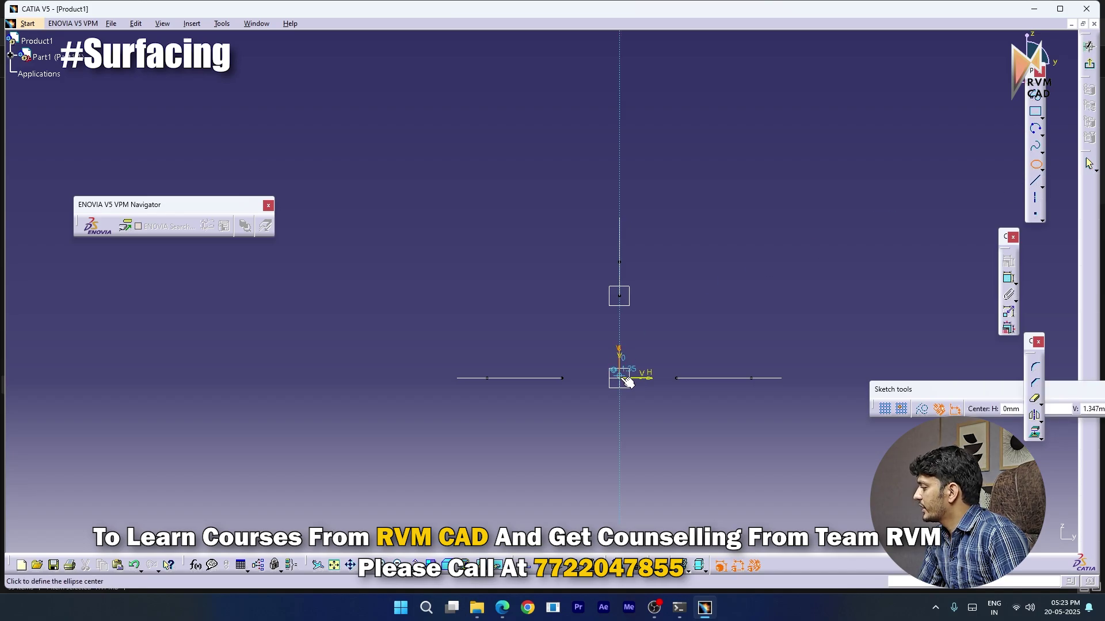
{"action": "left_click", "coordinate": [620, 379]}
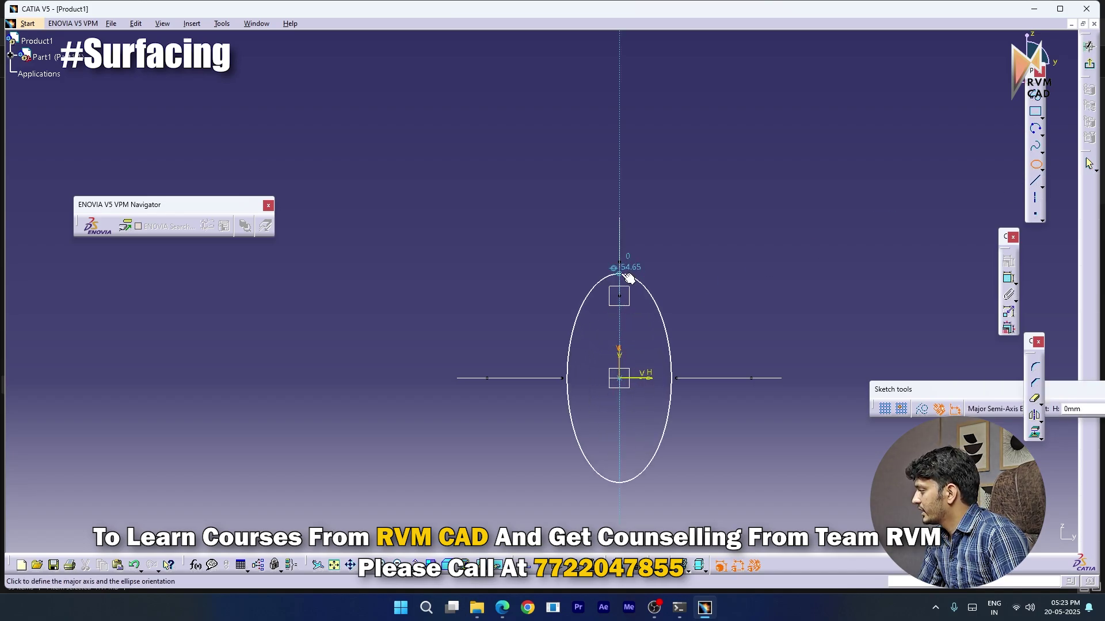
{"action": "left_click", "coordinate": [622, 270]}
{"action": "left_click", "coordinate": [695, 378]}
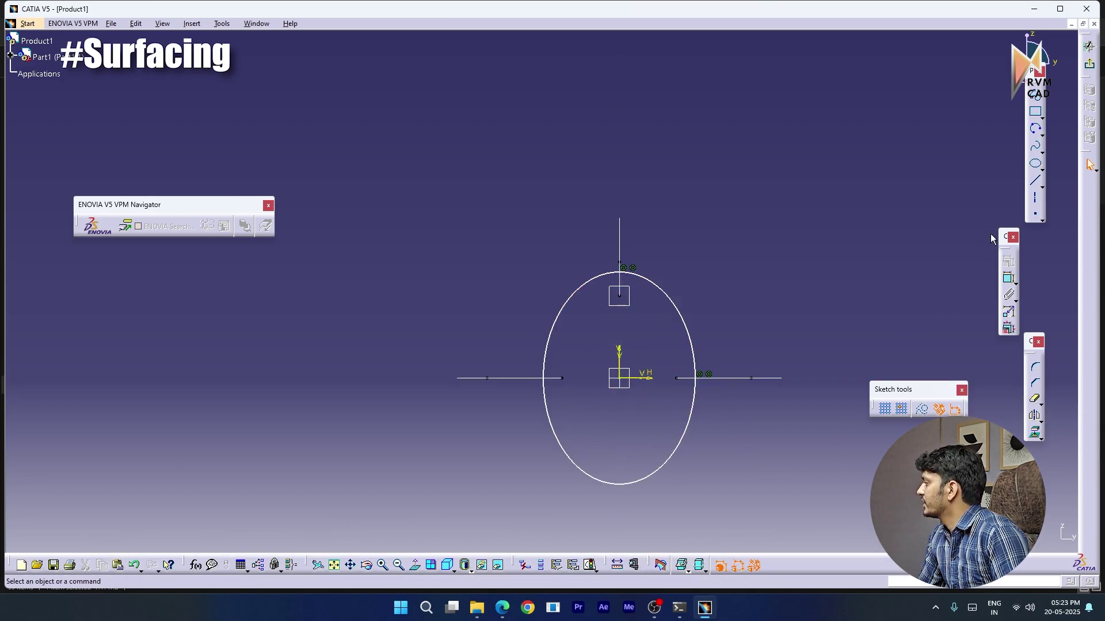
{"action": "left_click", "coordinate": [1009, 279]}
{"action": "left_click", "coordinate": [642, 378]}
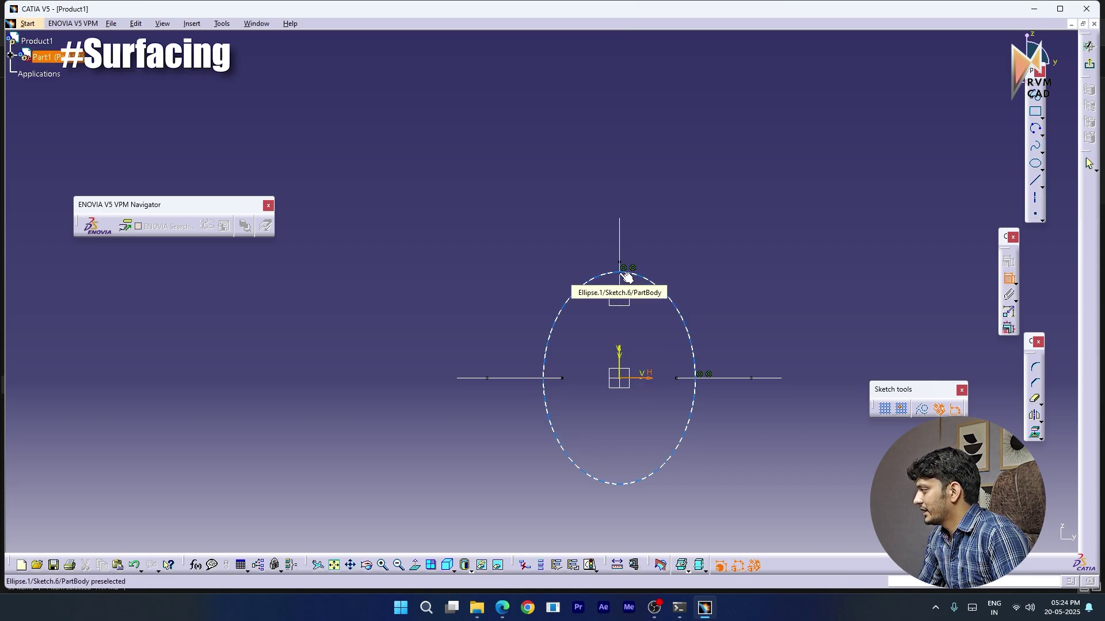
{"action": "left_click", "coordinate": [622, 272]}
{"action": "key", "text": "Escape"}
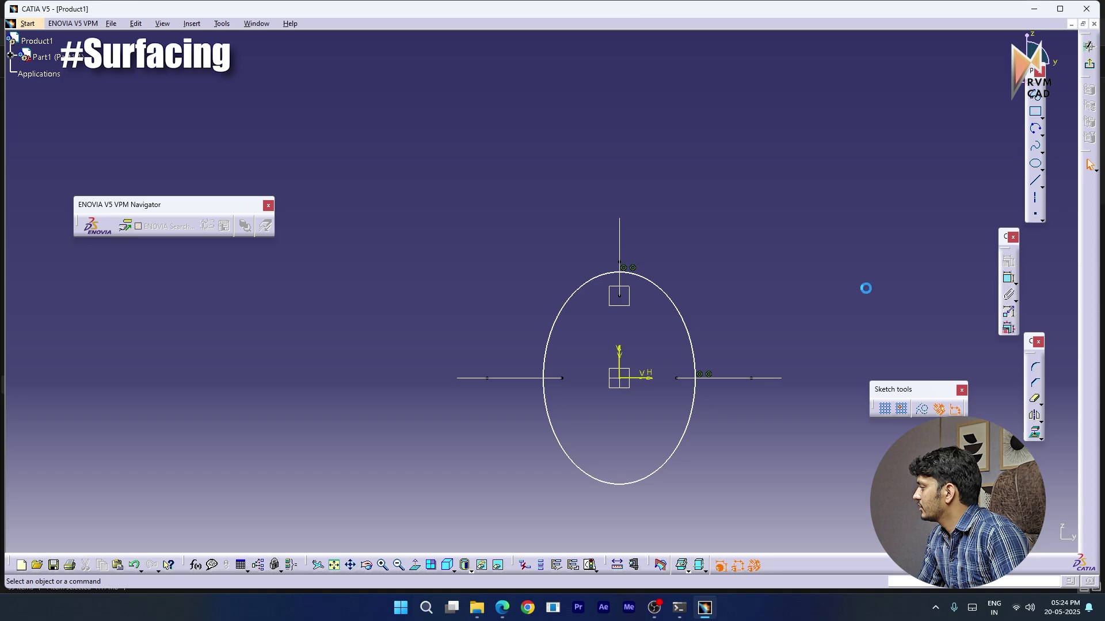
Dimension the ellipse's half-height from the horizontal axis as 43 mm and its half-width from the vertical axis as 30 mm
{"action": "left_click", "coordinate": [1008, 279]}
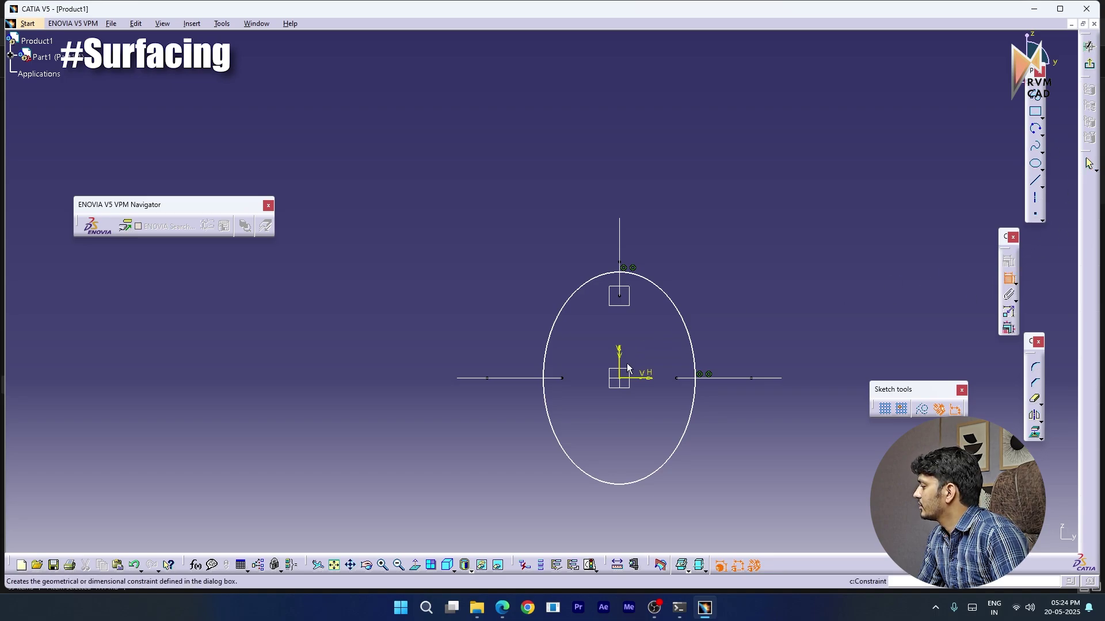
{"action": "left_click", "coordinate": [634, 380]}
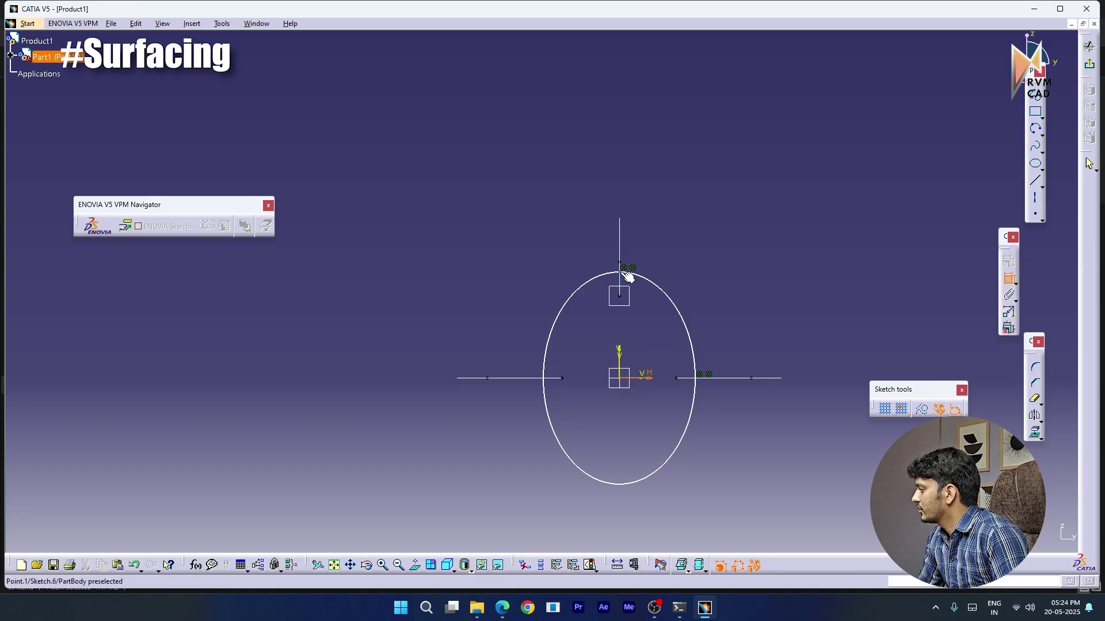
{"action": "left_click", "coordinate": [626, 277]}
{"action": "left_click", "coordinate": [739, 306]}
{"action": "double_click", "coordinate": [740, 307]}
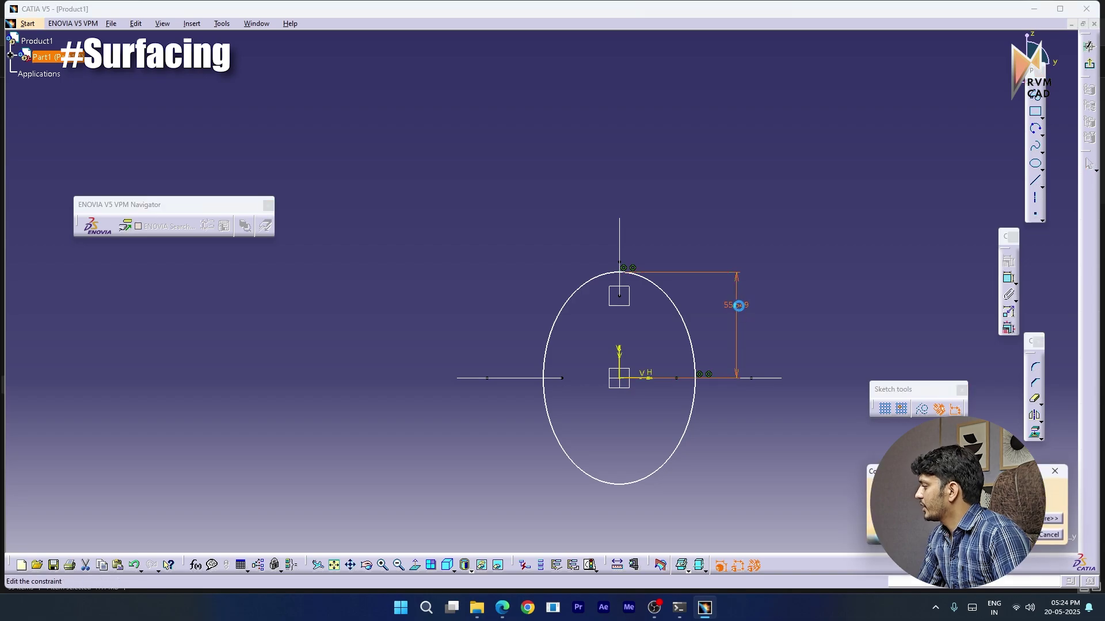
{"action": "key", "text": "Return"}
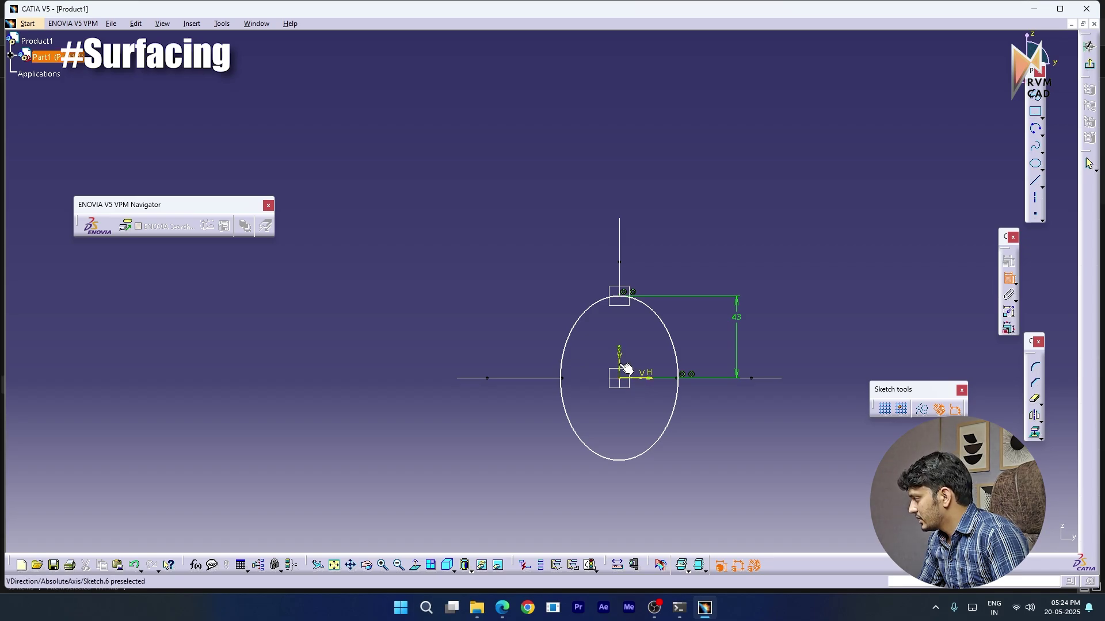
{"action": "left_click", "coordinate": [684, 379]}
{"action": "left_click", "coordinate": [651, 486]}
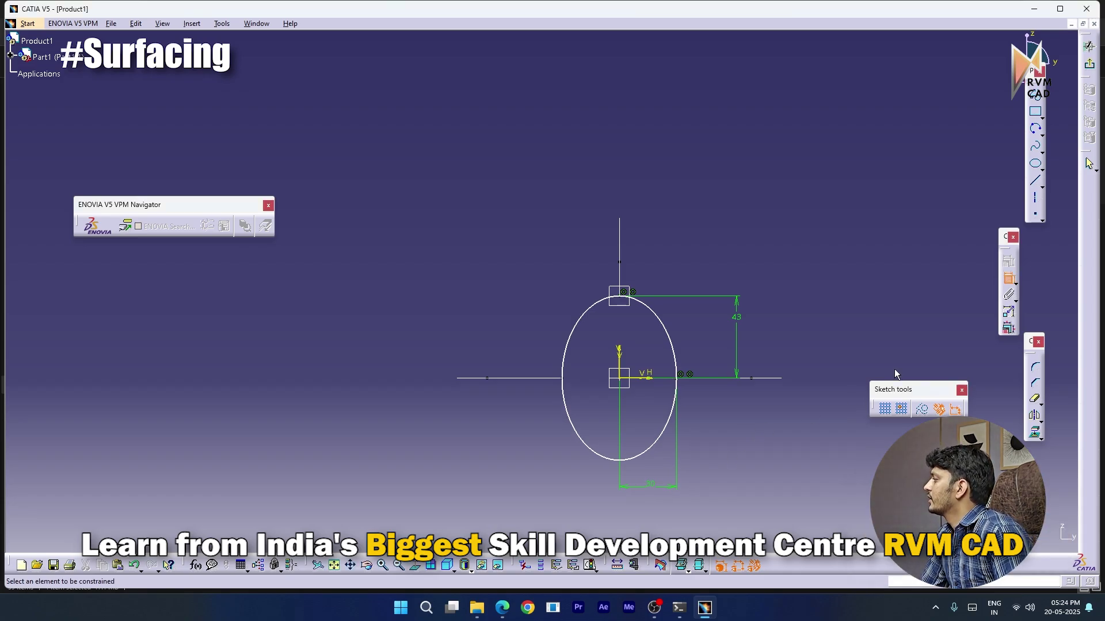
Draw a horizontal base line across the ellipse through the origin and trim away the lower half of the ellipse
{"action": "left_click", "coordinate": [1035, 97]}
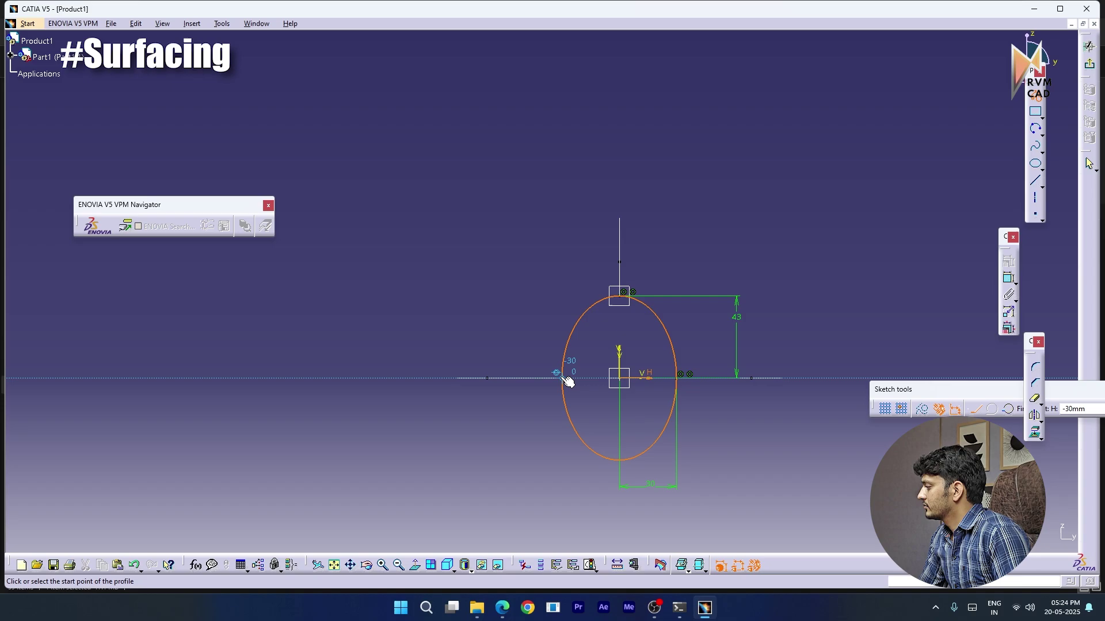
{"action": "left_click", "coordinate": [563, 378]}
{"action": "double_click", "coordinate": [677, 378]}
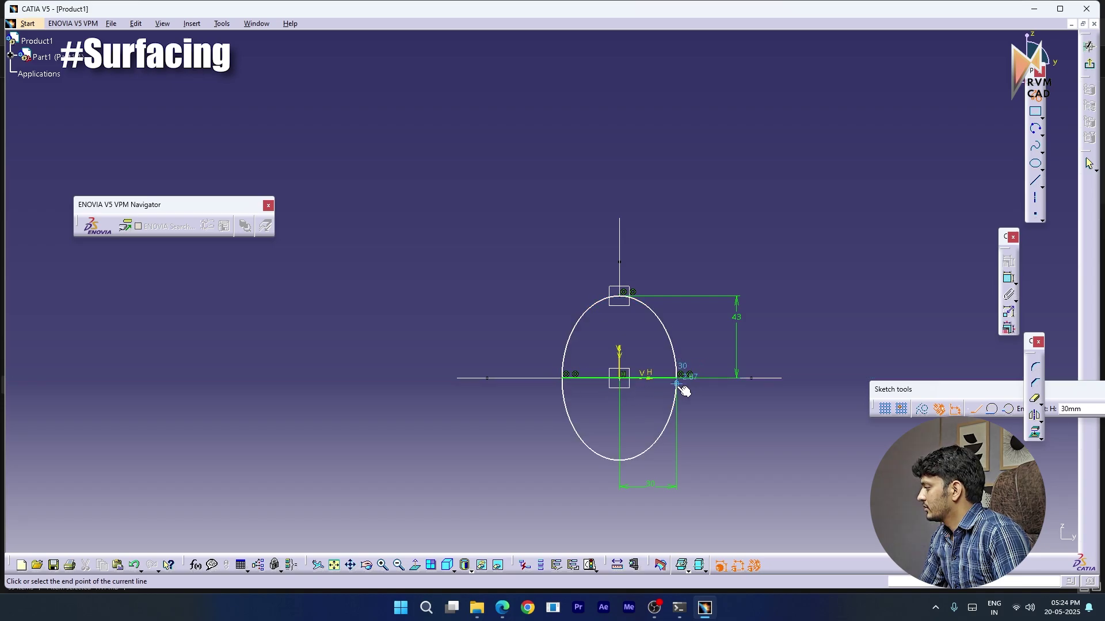
{"action": "left_click", "coordinate": [725, 428]}
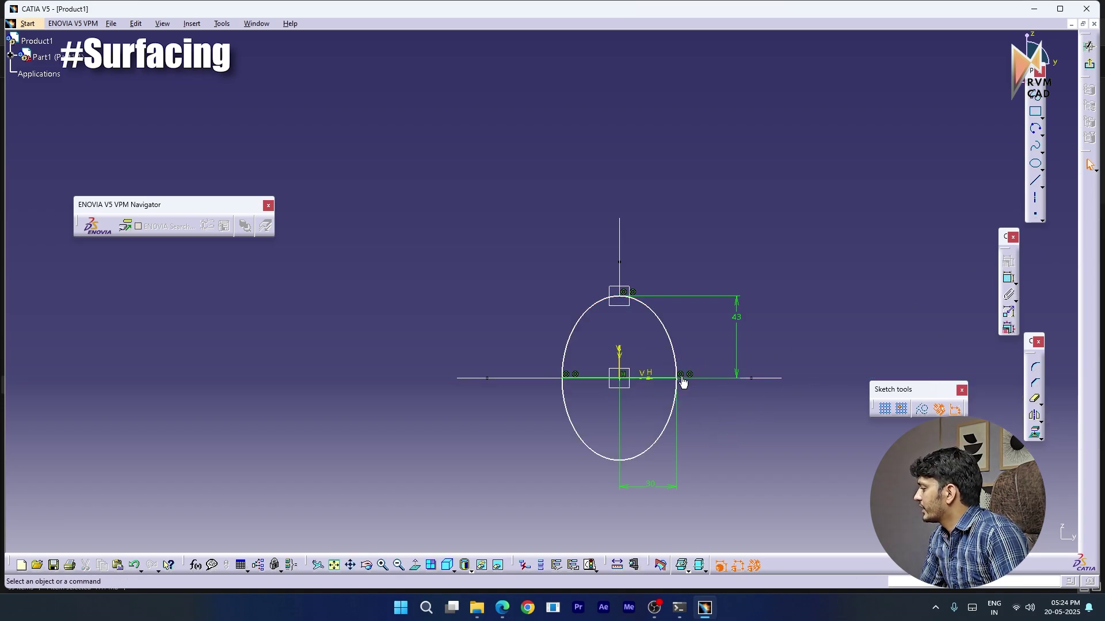
{"action": "left_click", "coordinate": [729, 411]}
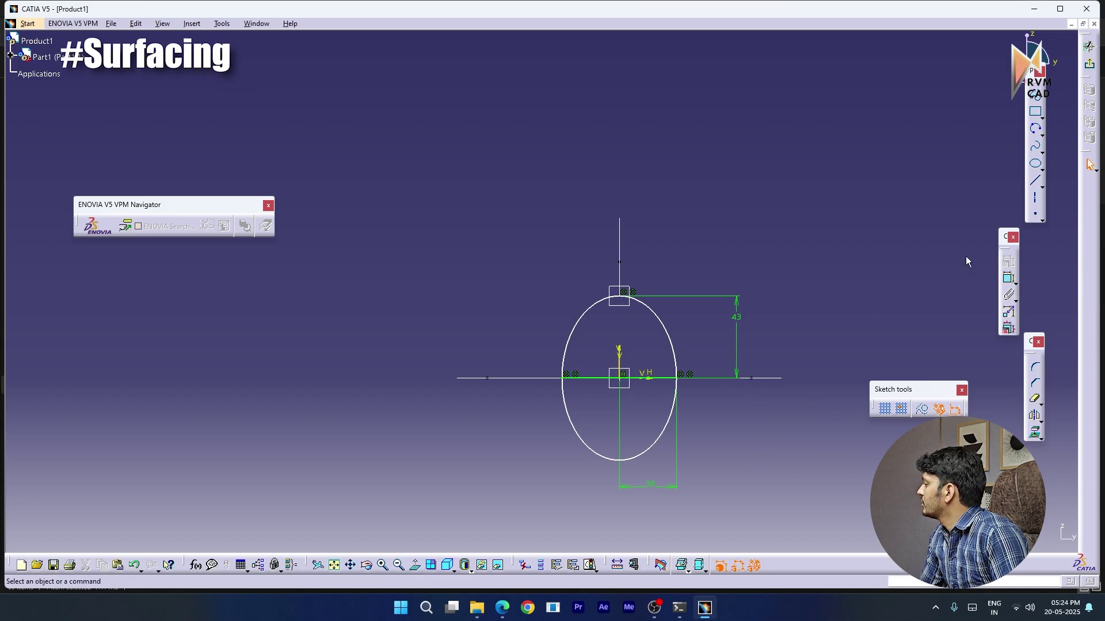
{"action": "left_click", "coordinate": [1036, 402]}
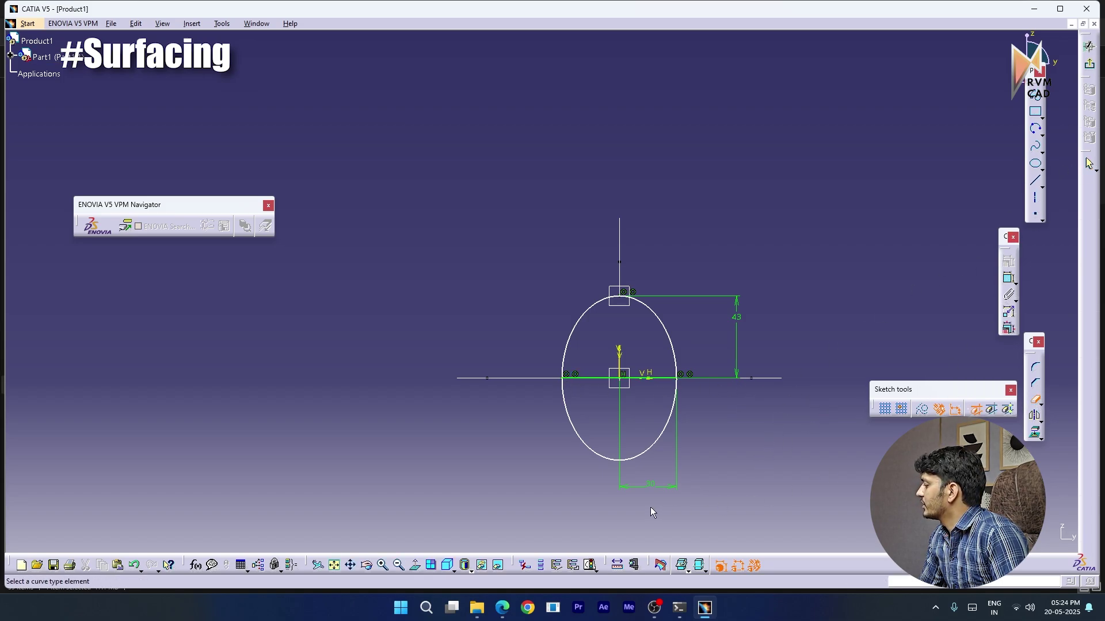
{"action": "left_click", "coordinate": [597, 455]}
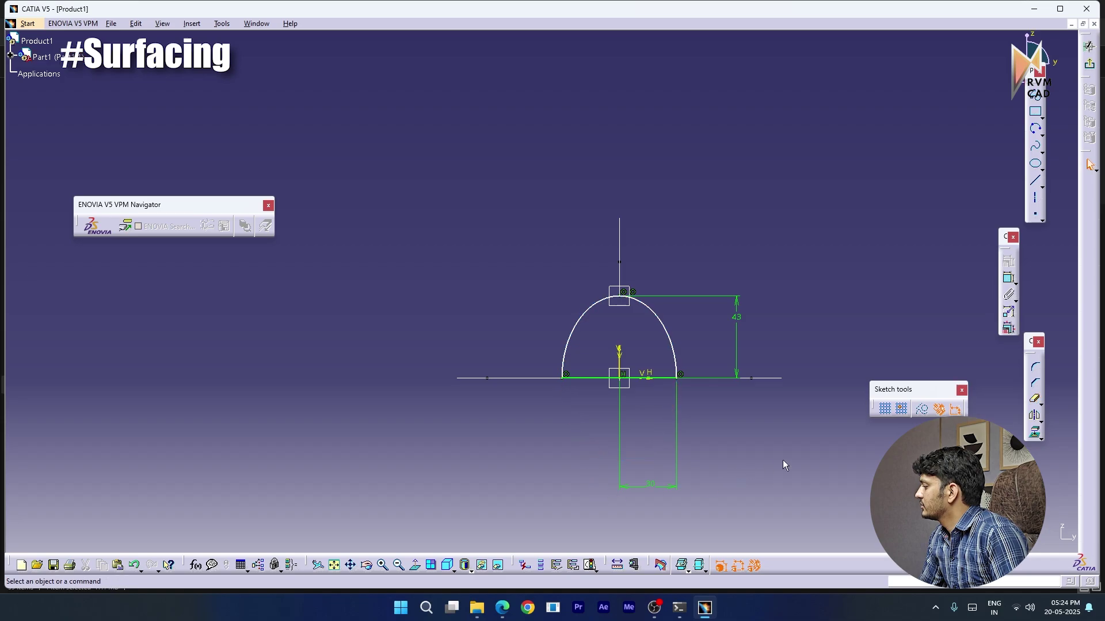
Convert the half-ellipse's base line to construction geometry and exit the sketch
{"action": "left_click", "coordinate": [664, 379]}
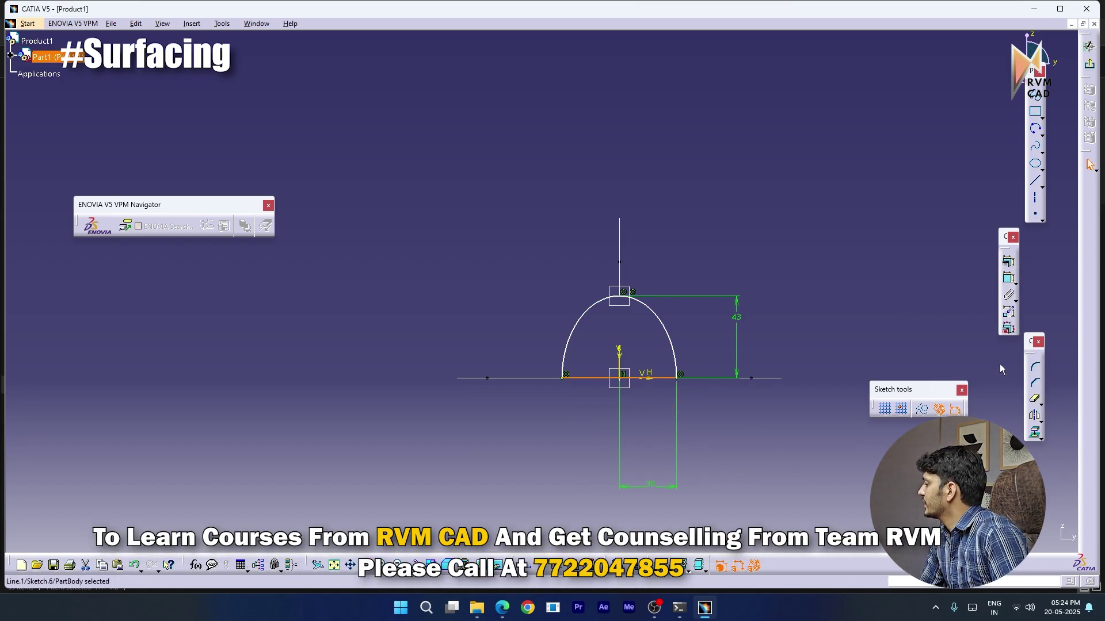
{"action": "left_click", "coordinate": [921, 409]}
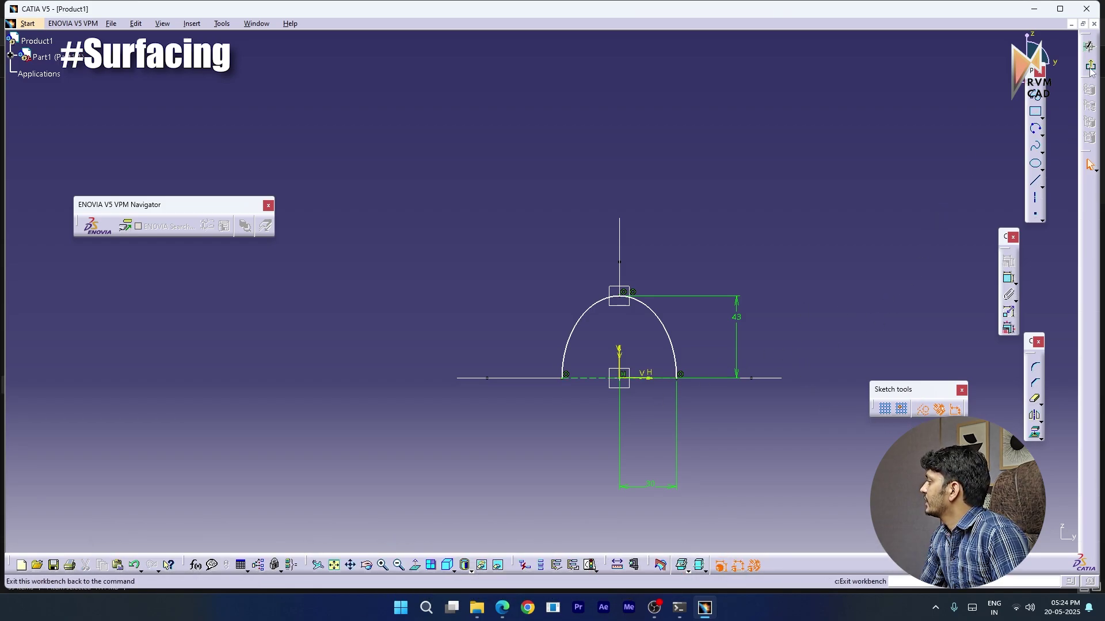
{"action": "left_click", "coordinate": [1089, 46]}
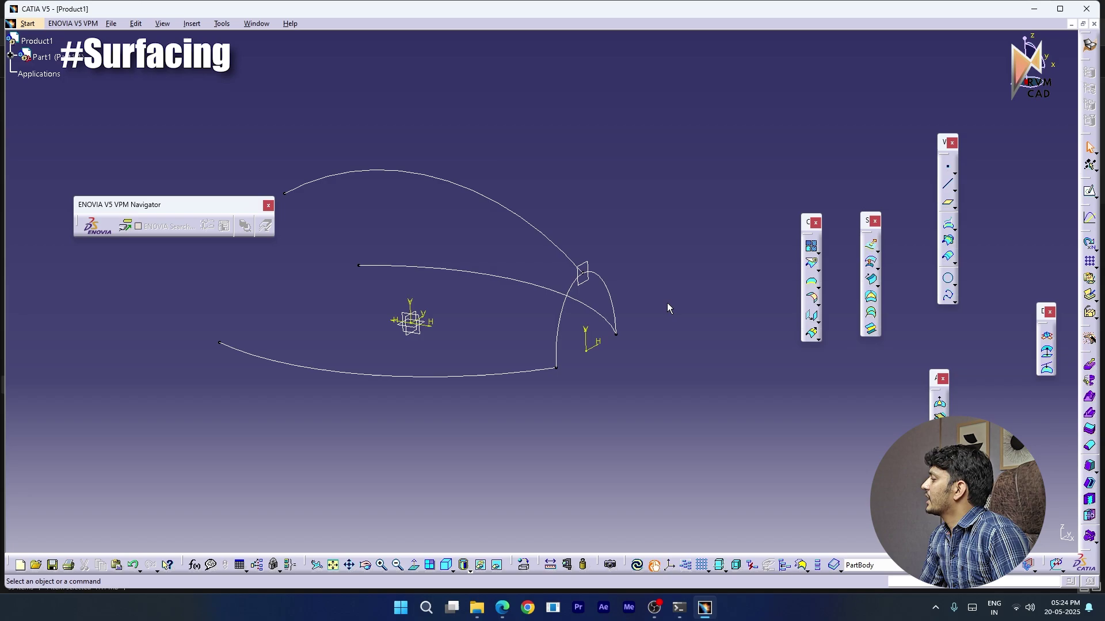
Start a multi-sections surface with the three long guide curves as sections and reverse the first section's direction to match the others
{"action": "middle_click_drag", "start_coordinate": [667, 302], "coordinate": [612, 325]}
{"action": "middle_click_drag", "start_coordinate": [561, 300], "coordinate": [672, 371]}
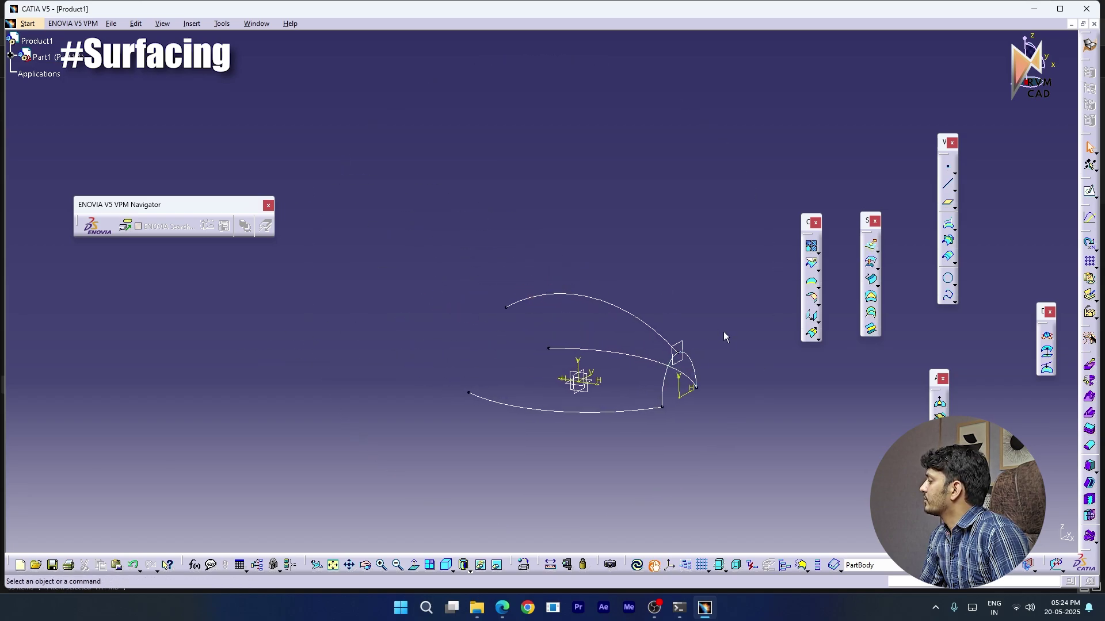
{"action": "left_click", "coordinate": [872, 314]}
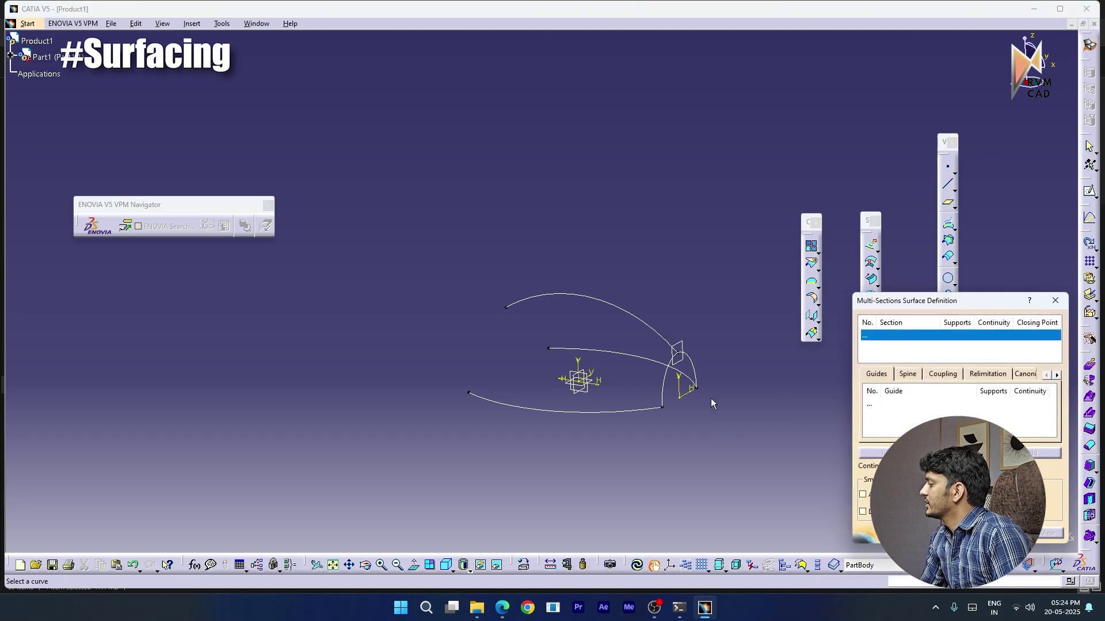
{"action": "middle_click_drag", "start_coordinate": [572, 414], "coordinate": [563, 425]}
{"action": "left_click", "coordinate": [655, 301]}
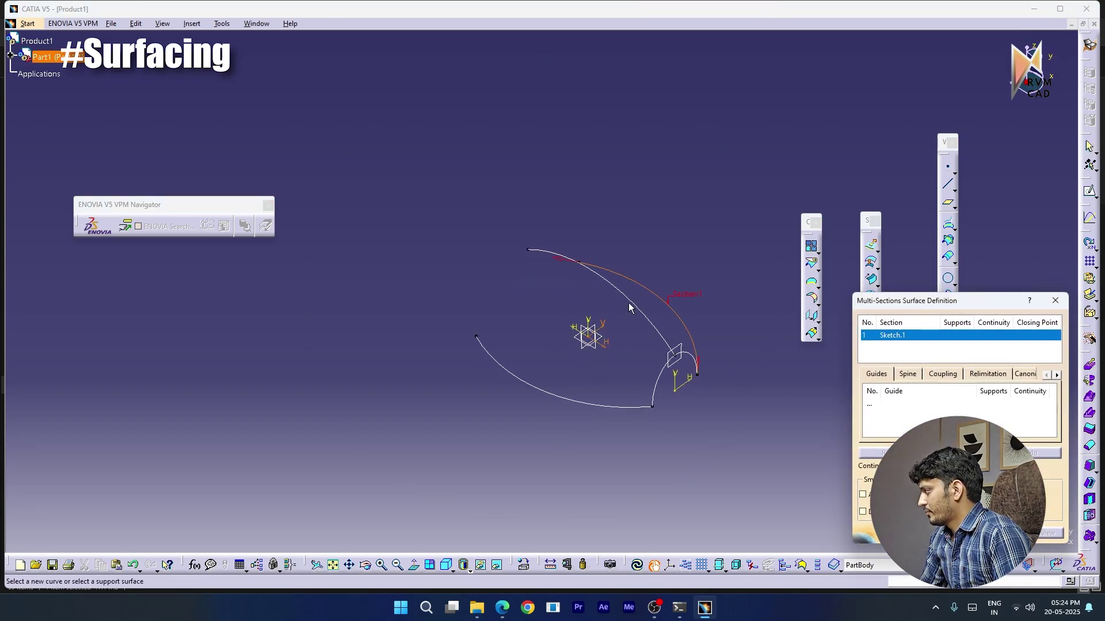
{"action": "left_click", "coordinate": [636, 306]}
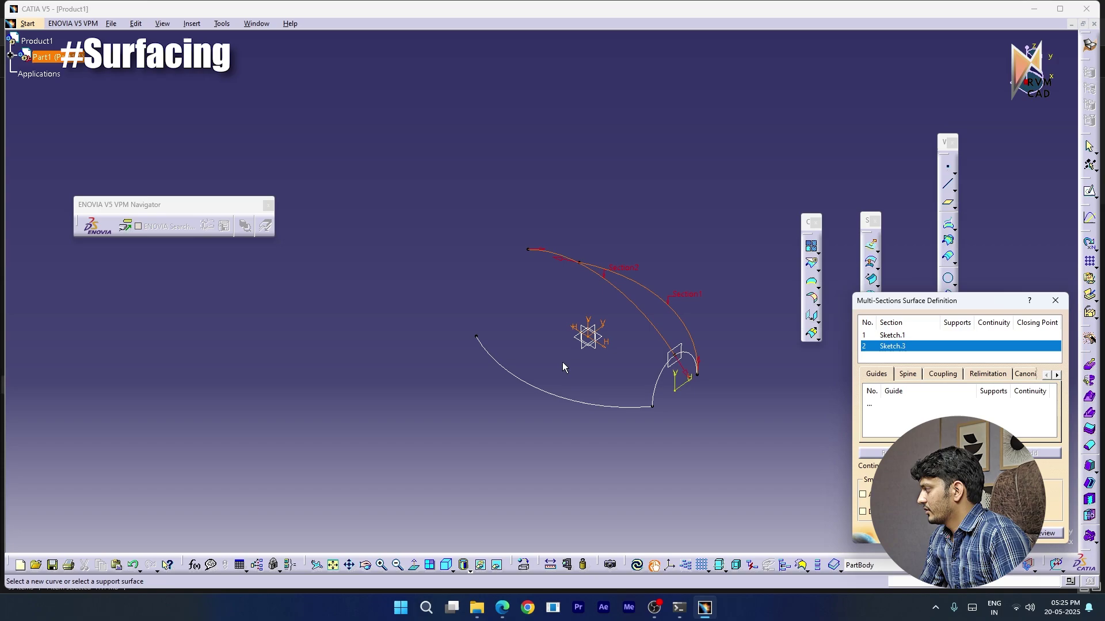
{"action": "left_click", "coordinate": [540, 393]}
{"action": "mouse_move", "coordinate": [518, 412]}
{"action": "middle_mouse_down"}
{"action": "mouse_move", "coordinate": [547, 388]}
{"action": "mouse_move", "coordinate": [570, 391]}
{"action": "middle_mouse_up"}
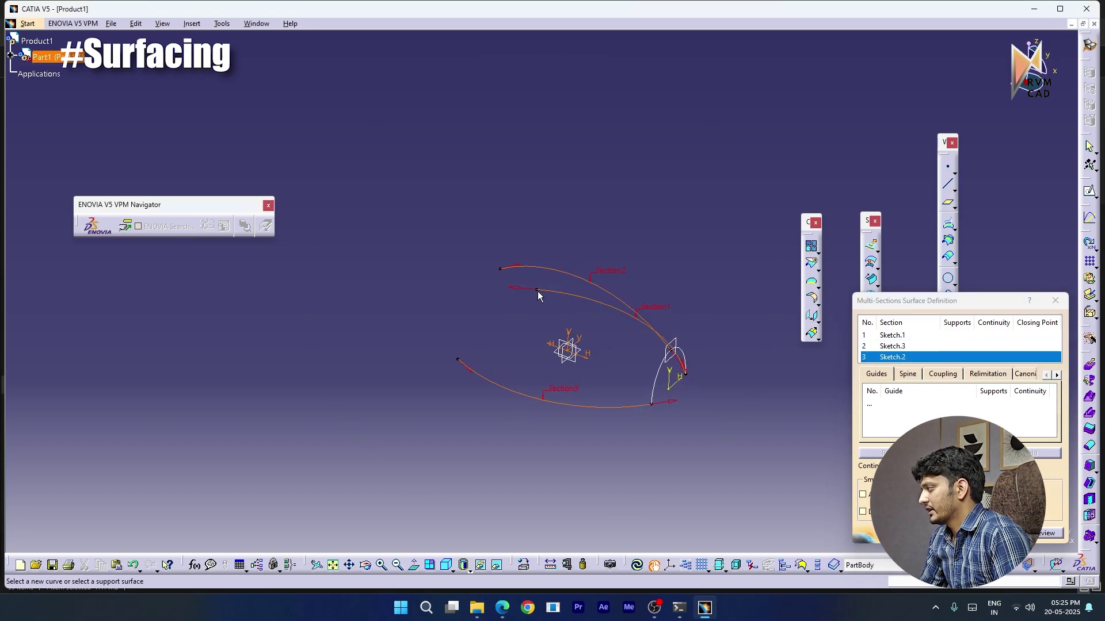
{"action": "left_click", "coordinate": [513, 293]}
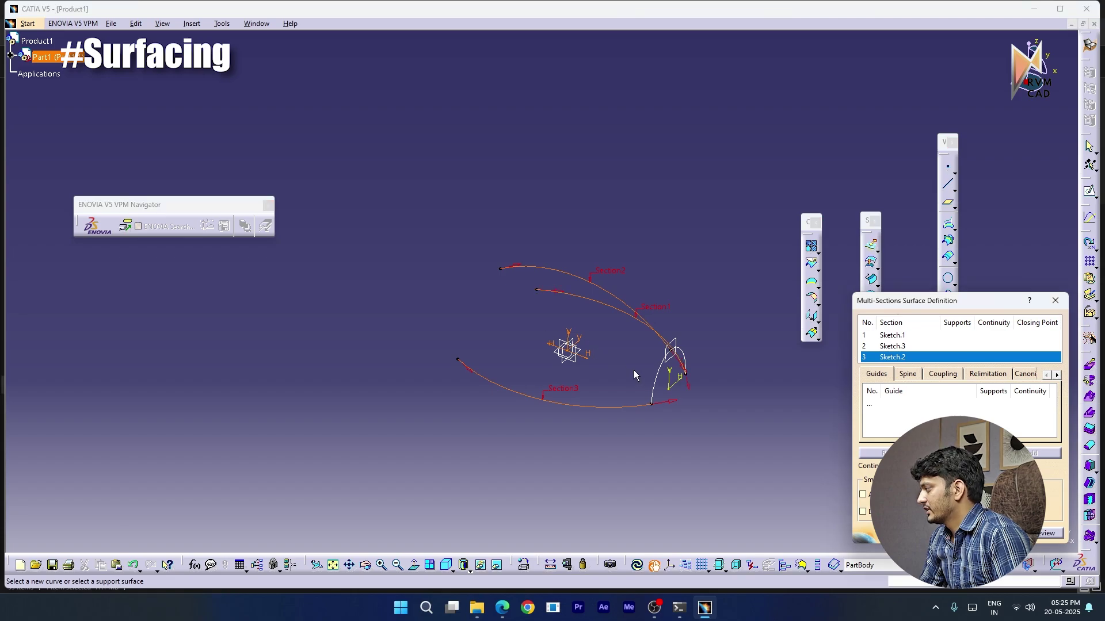
Set the half-ellipse sketch as the spine, preview the multi-sections surface and create it
{"action": "left_click", "coordinate": [908, 375]}
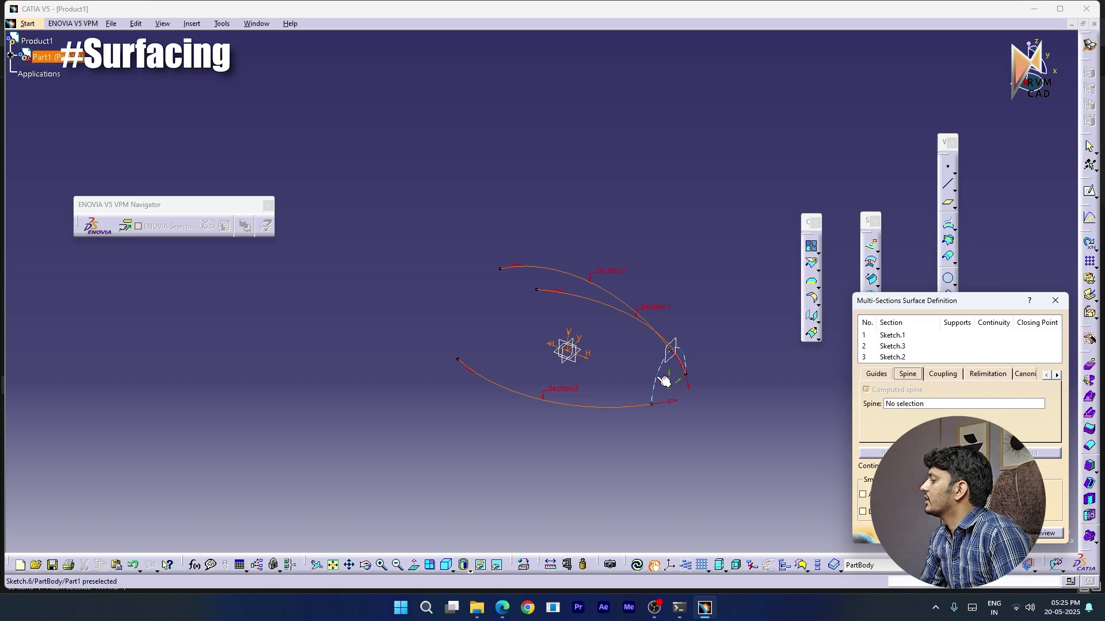
{"action": "left_click", "coordinate": [663, 382]}
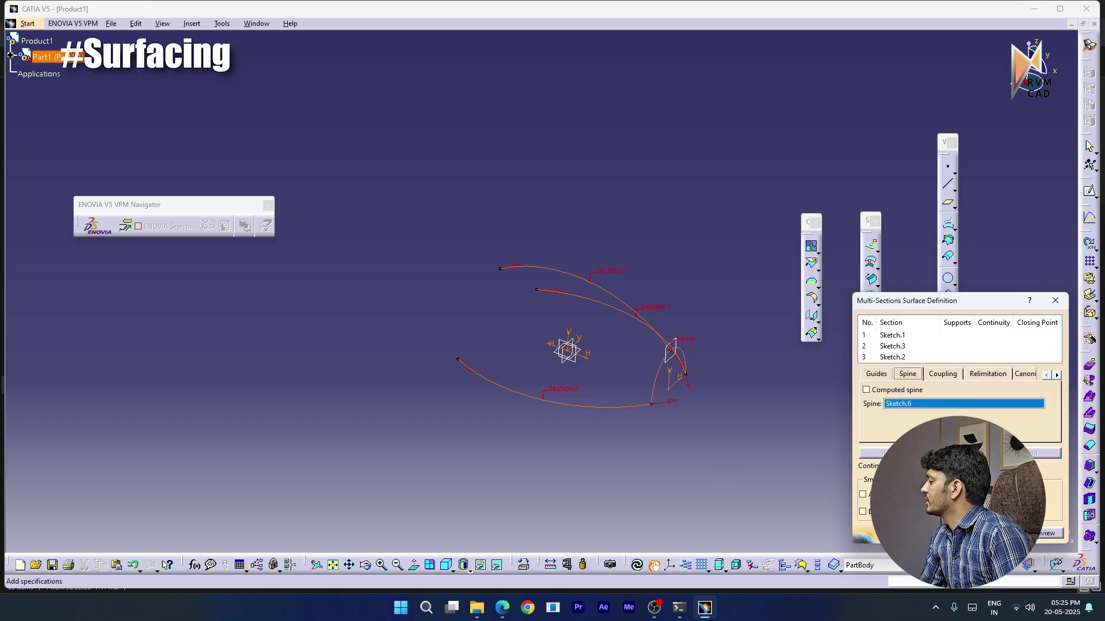
{"action": "left_click", "coordinate": [1047, 534]}
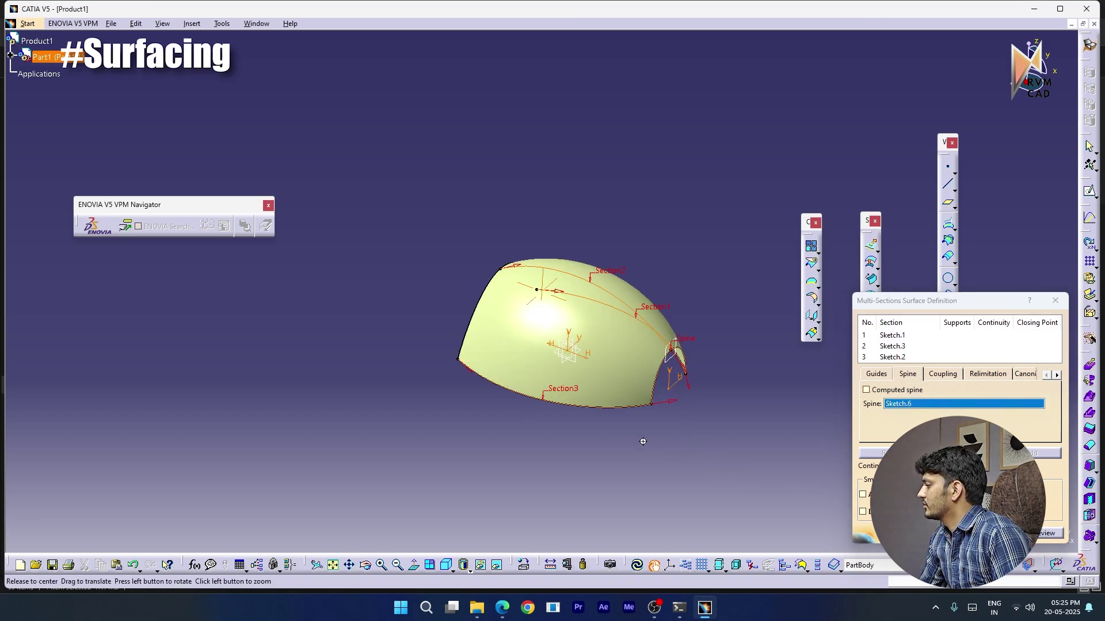
{"action": "middle_click_drag", "start_coordinate": [641, 439], "coordinate": [595, 393]}
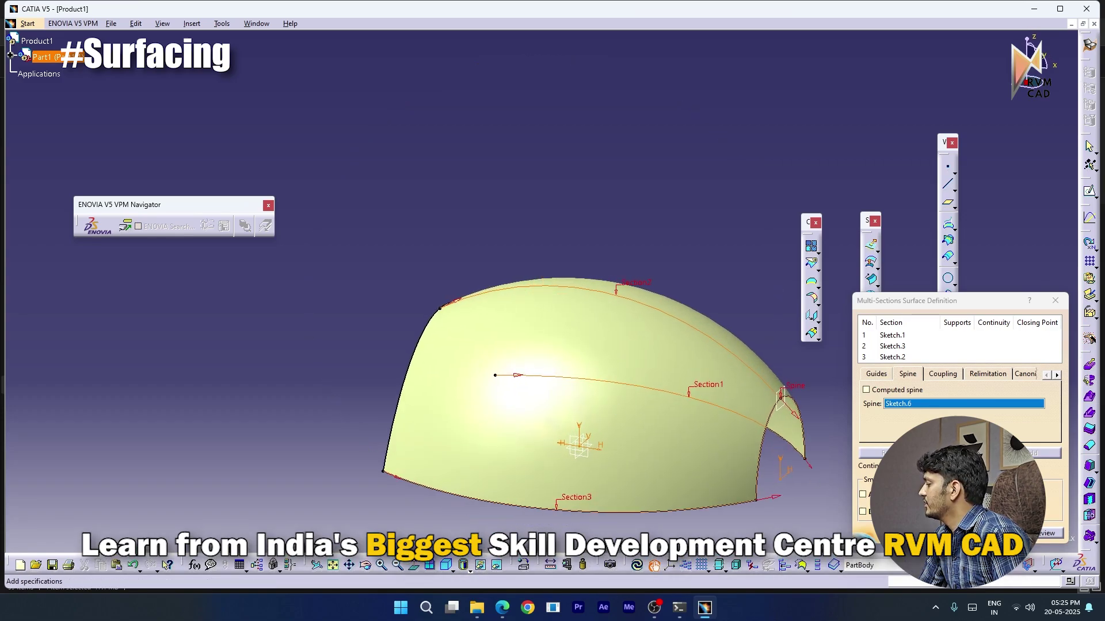
{"action": "left_click", "coordinate": [957, 534]}
{"action": "middle_click_drag", "start_coordinate": [833, 456], "coordinate": [738, 461]}
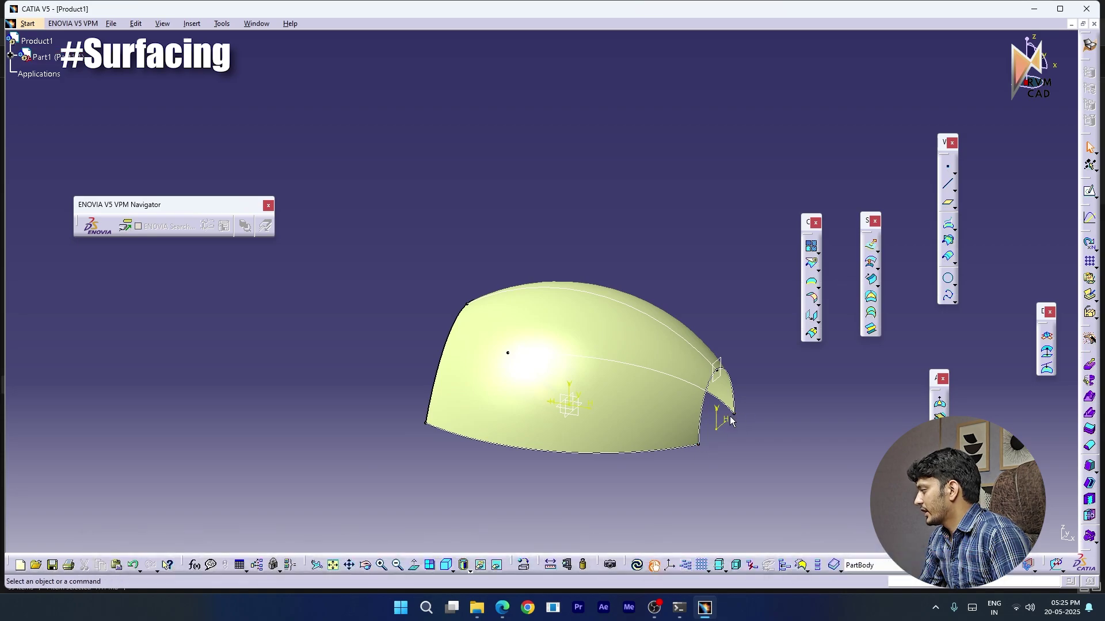
Check the workbook drawing in the browser, and in CATIA create a point-point line joining the half-ellipse's two lower endpoints
{"action": "mouse_move", "coordinate": [502, 608]}
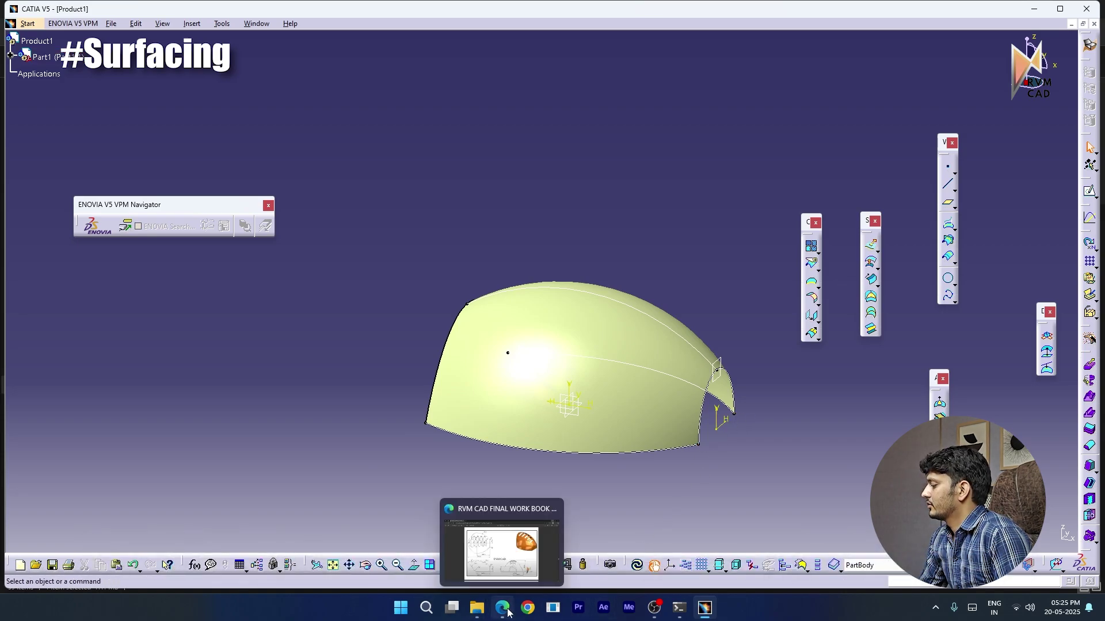
{"action": "left_click", "coordinate": [523, 506]}
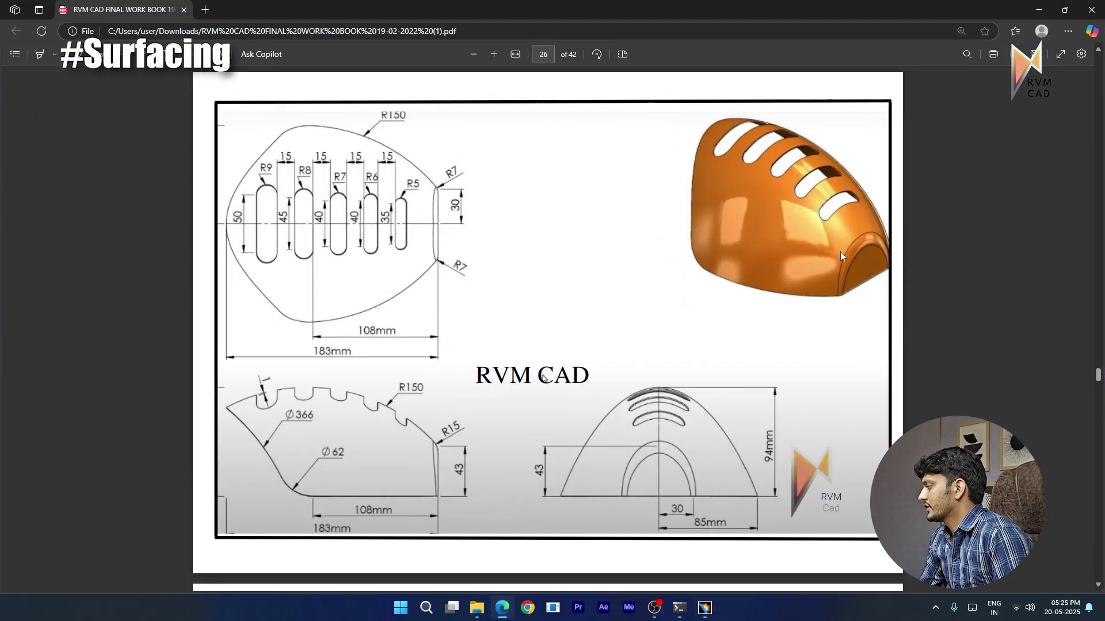
{"action": "left_click", "coordinate": [1039, 10]}
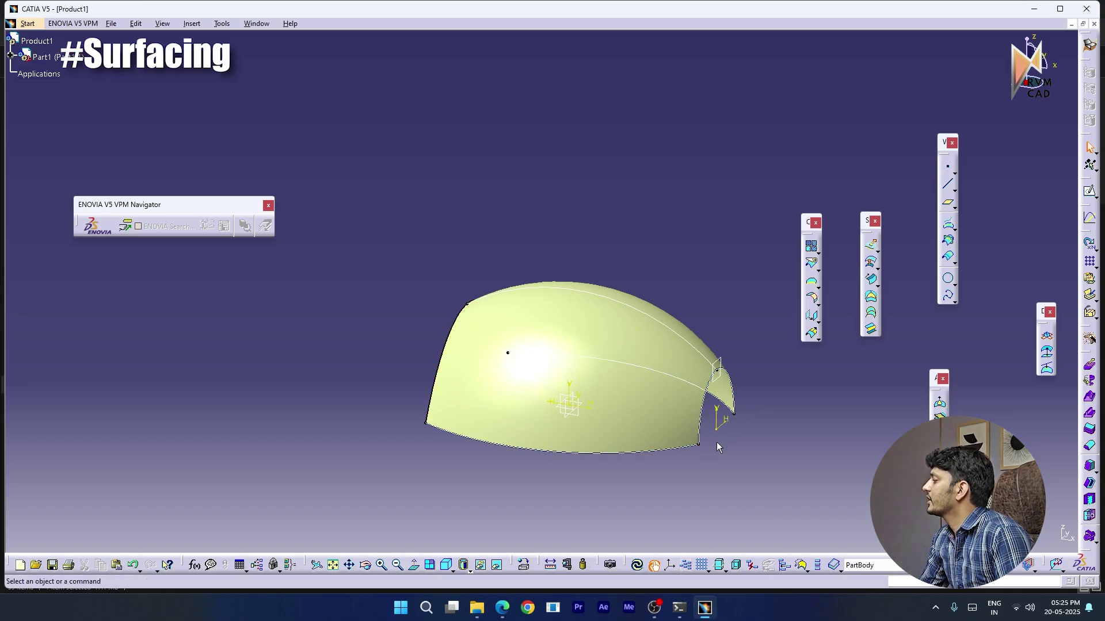
{"action": "left_click", "coordinate": [948, 188]}
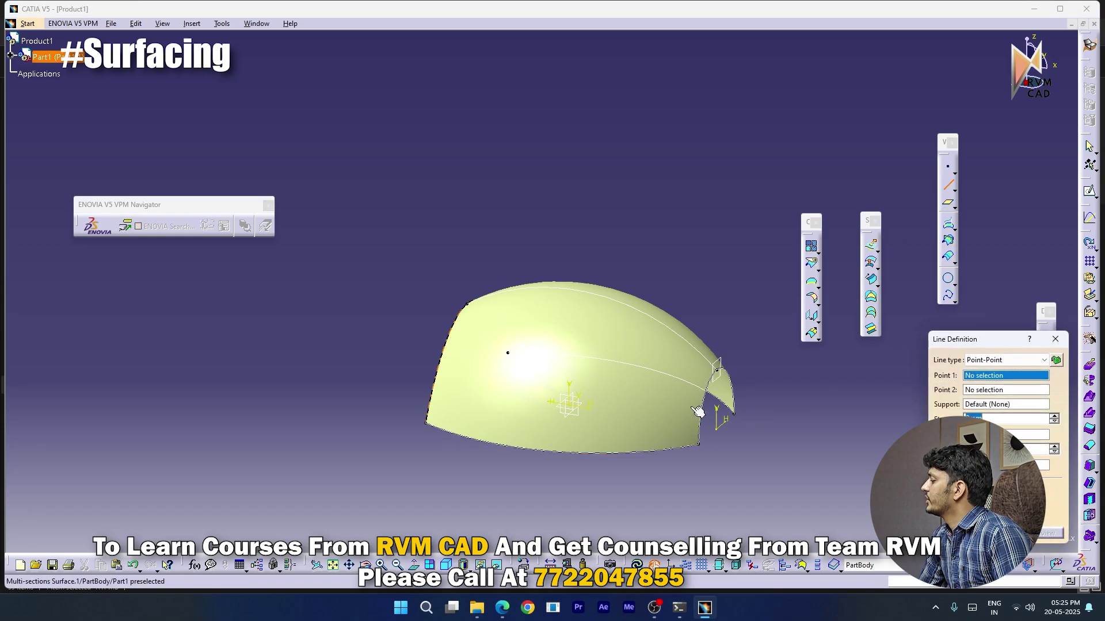
{"action": "left_click", "coordinate": [700, 445]}
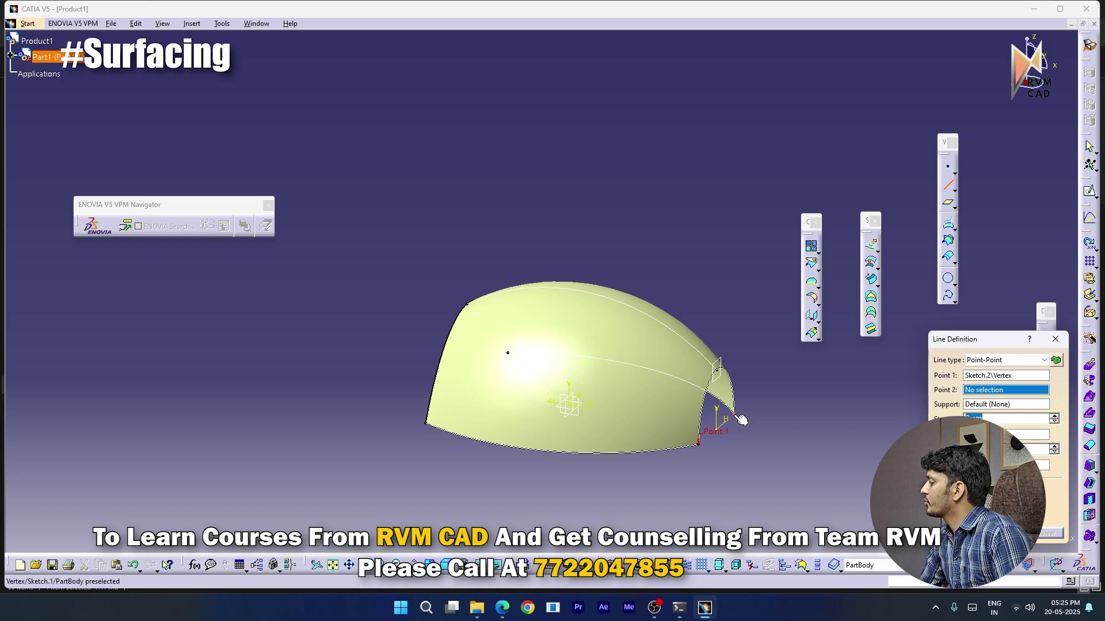
{"action": "left_click", "coordinate": [736, 413]}
{"action": "key", "text": "Return"}
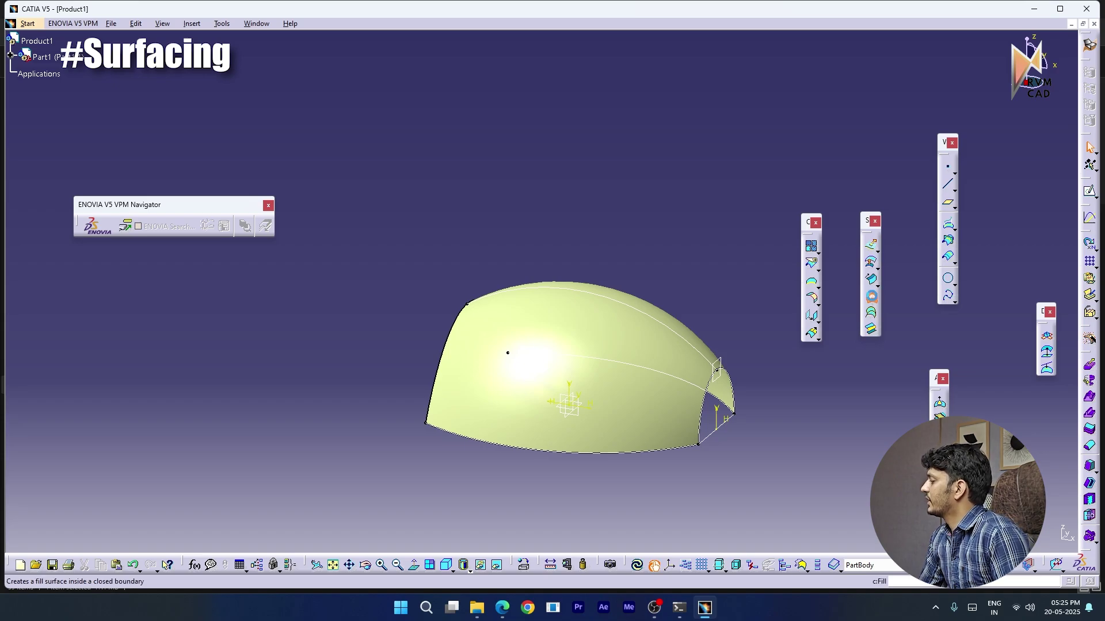
Try to fill the surface's small end opening using only the half-ellipse sketch as the boundary
{"action": "left_click", "coordinate": [871, 296]}
{"action": "left_click", "coordinate": [711, 381]}
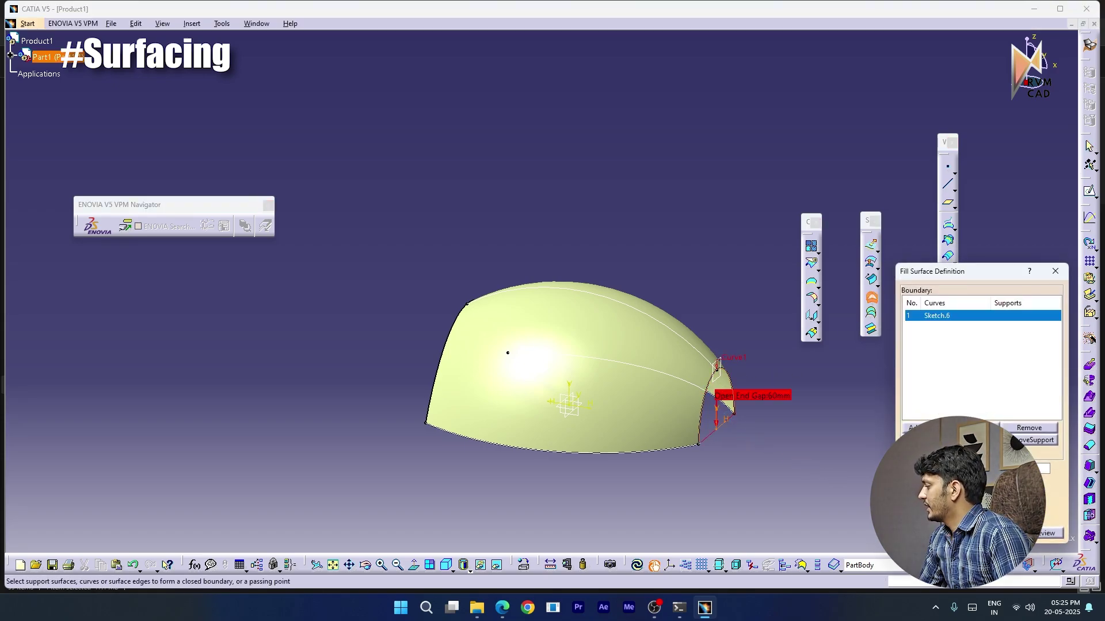
{"action": "left_click", "coordinate": [1055, 536]}
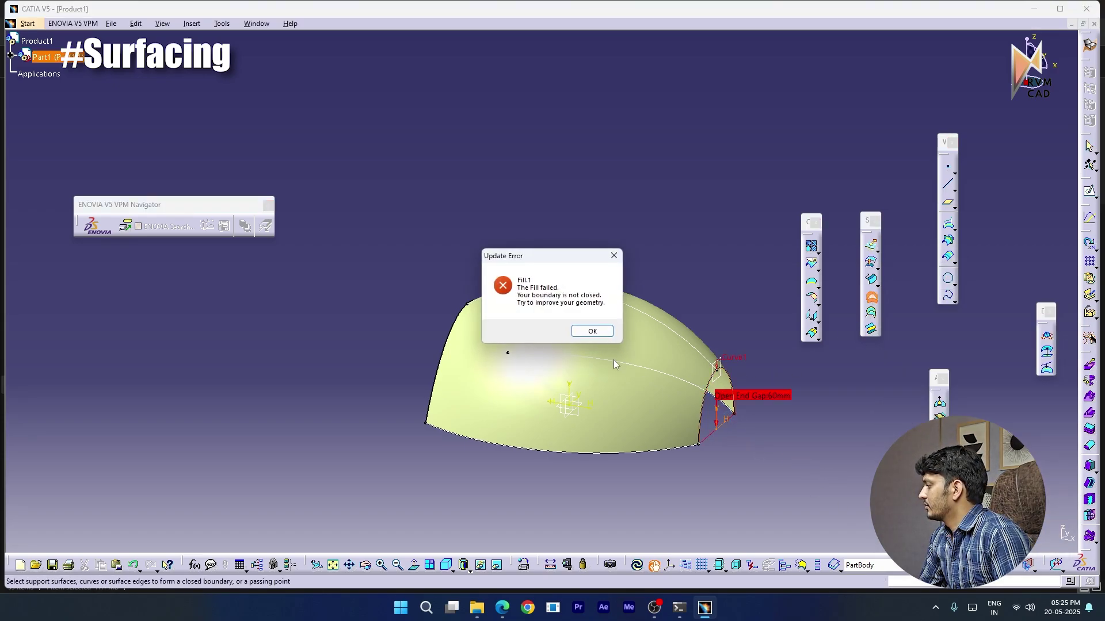
{"action": "left_click", "coordinate": [614, 257]}
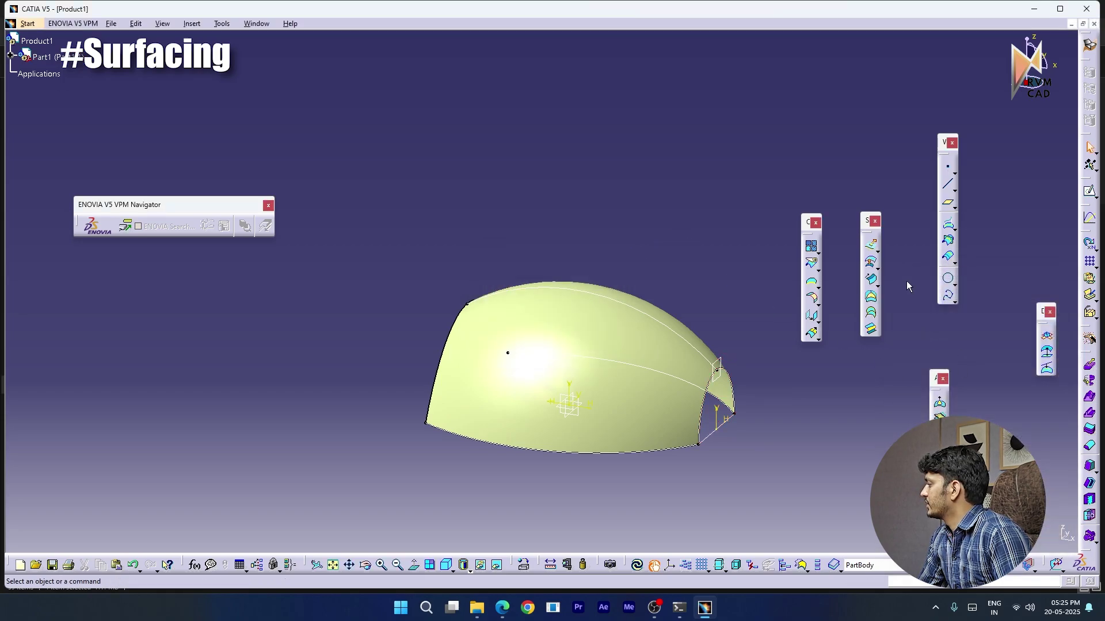
Create a fill surface over the small end opening, bounded by the half-ellipse sketch and the base line
{"action": "left_click", "coordinate": [871, 297]}
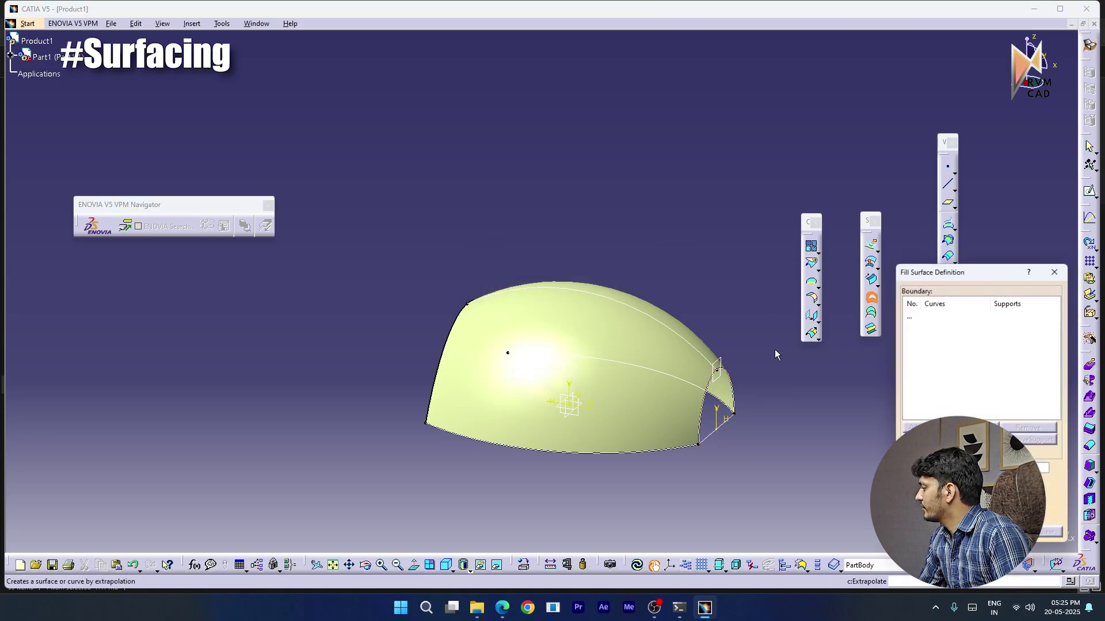
{"action": "left_click", "coordinate": [733, 406]}
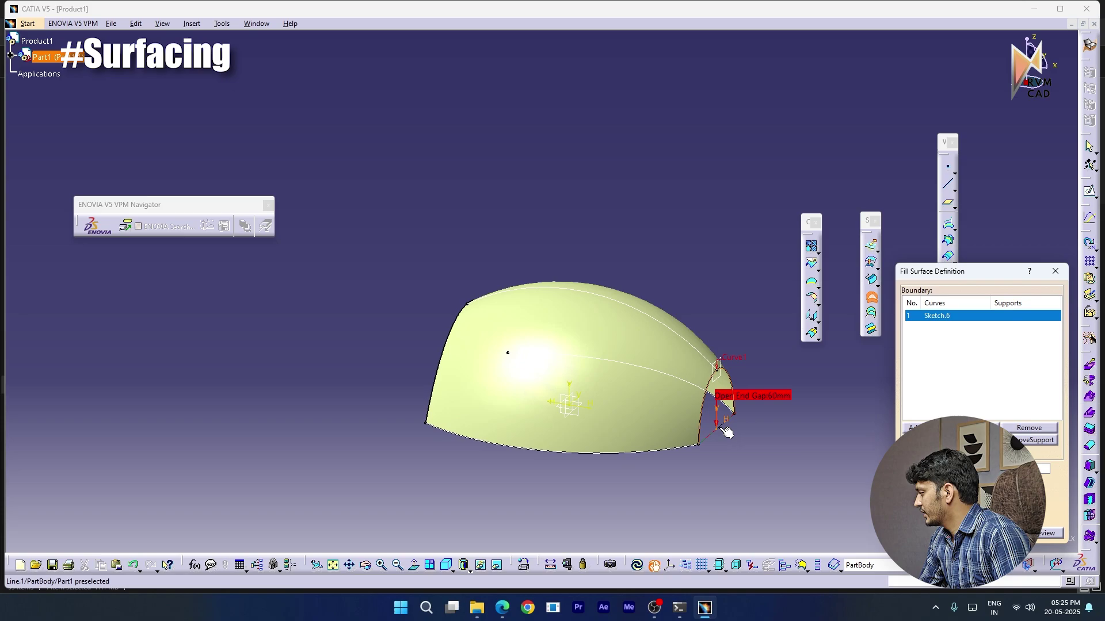
{"action": "left_click", "coordinate": [724, 432]}
{"action": "left_click", "coordinate": [945, 533]}
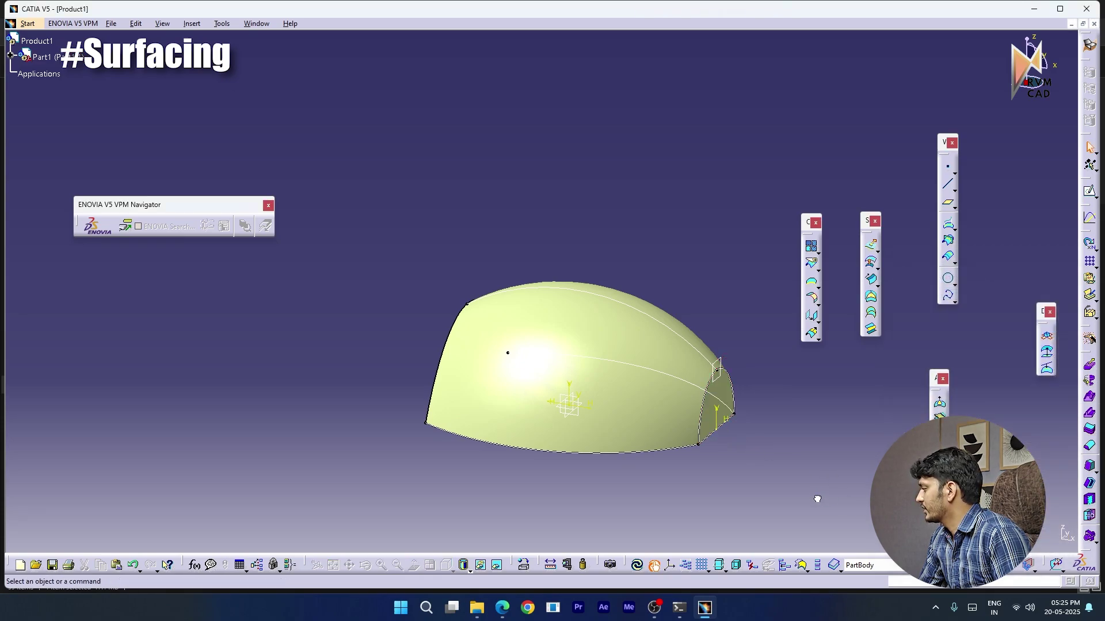
{"action": "middle_click_drag", "start_coordinate": [692, 439], "coordinate": [705, 387]}
{"action": "middle_click_drag", "start_coordinate": [759, 456], "coordinate": [673, 418]}
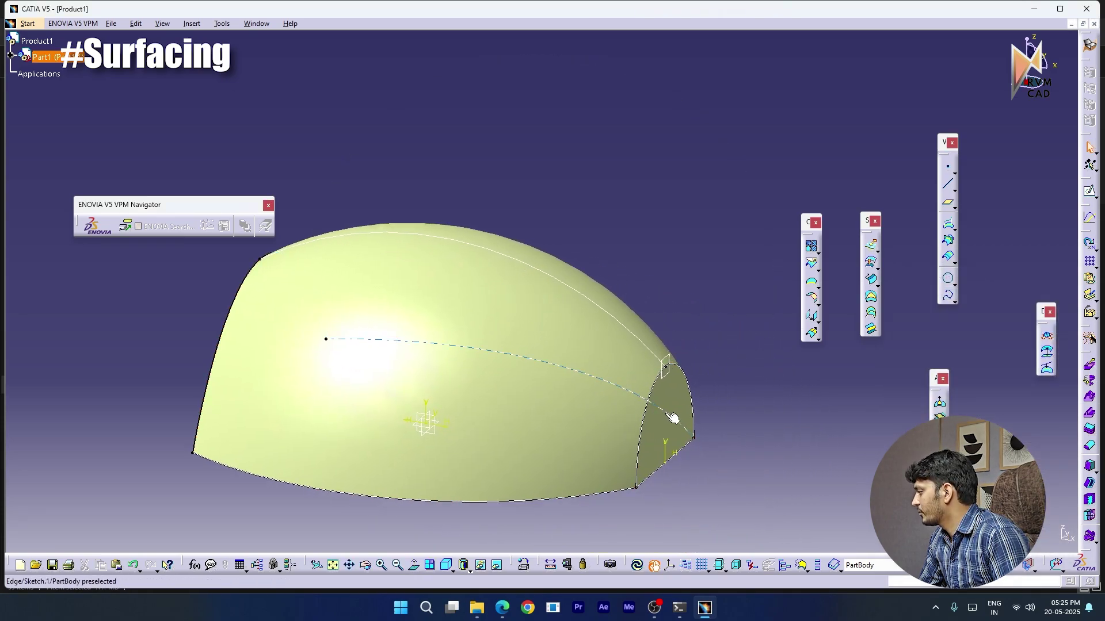
{"action": "middle_click_drag", "start_coordinate": [614, 441], "coordinate": [586, 371]}
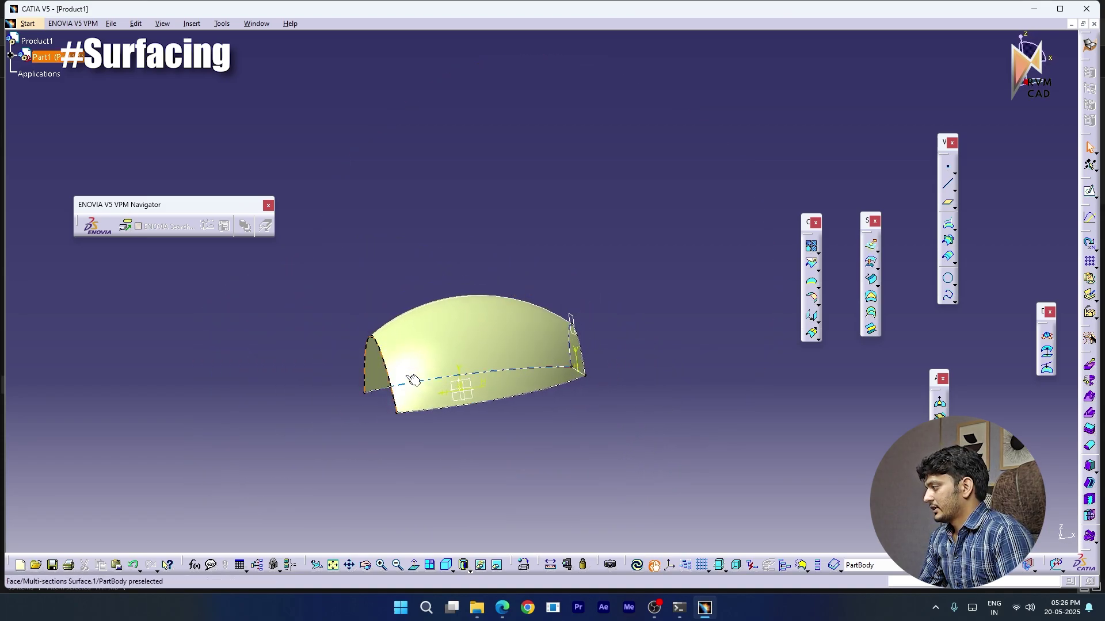
Check the side view in the workbook drawing and open a sketch on the zx plane in CATIA, viewed normal to the profile
{"action": "mouse_move", "coordinate": [503, 608]}
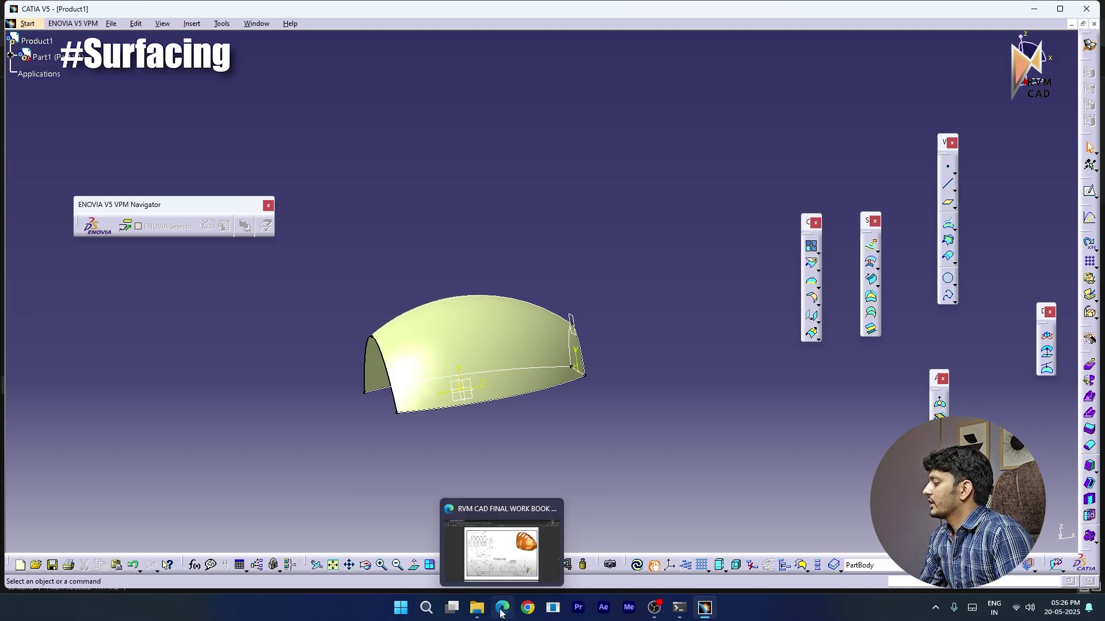
{"action": "left_click", "coordinate": [503, 544]}
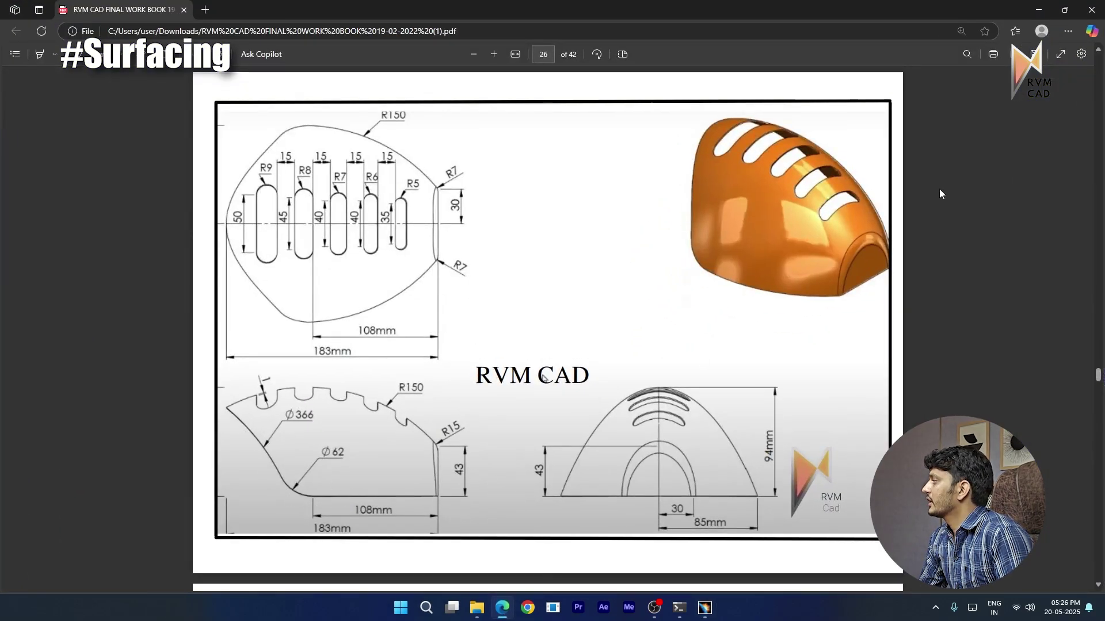
{"action": "left_click", "coordinate": [1038, 11]}
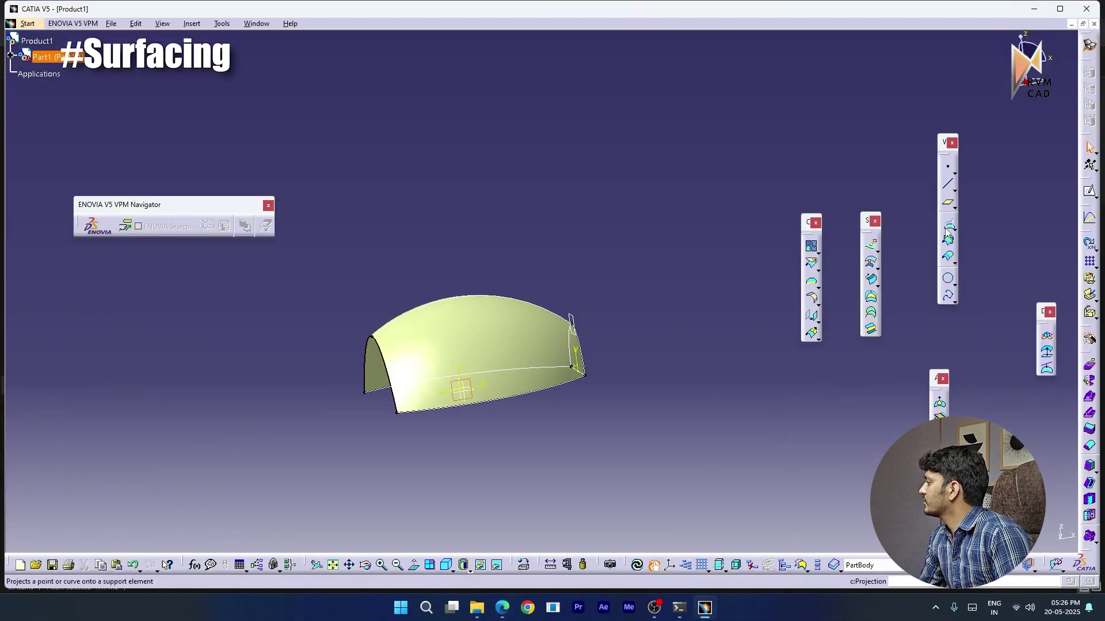
{"action": "left_click", "coordinate": [1088, 192]}
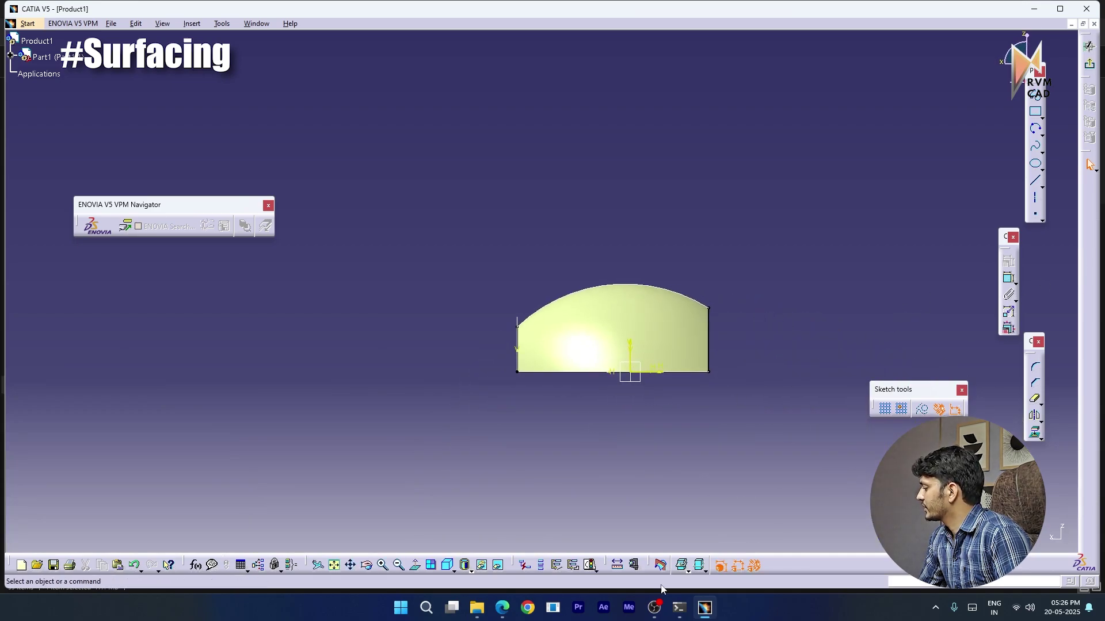
{"action": "left_click", "coordinate": [415, 565]}
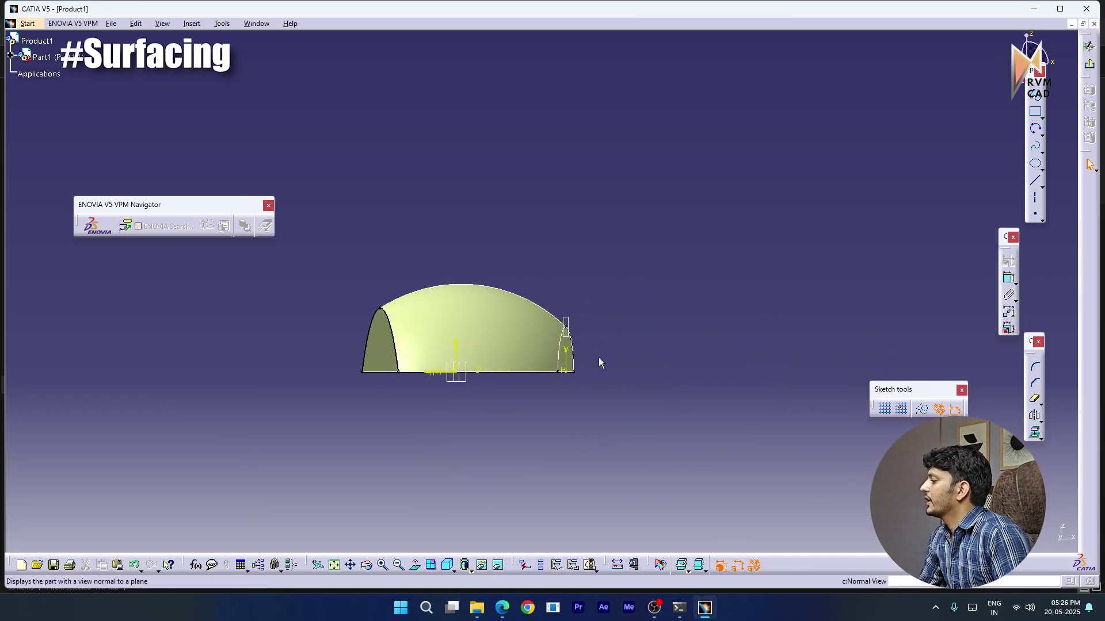
{"action": "middle_click_drag", "start_coordinate": [402, 356], "coordinate": [493, 355], "text": "ctrl"}
Draw two connected three-point arcs from above the surface's open end to the base near the origin, meeting about 45 mm above the base
{"action": "left_click", "coordinate": [1035, 129]}
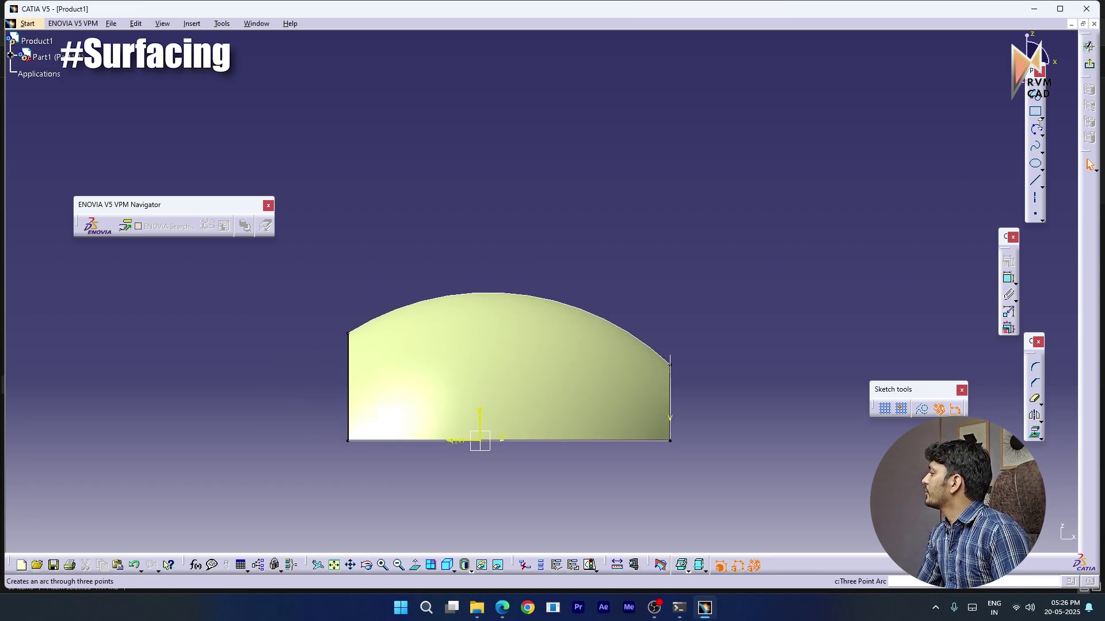
{"action": "left_click", "coordinate": [334, 296]}
{"action": "left_click", "coordinate": [375, 319]}
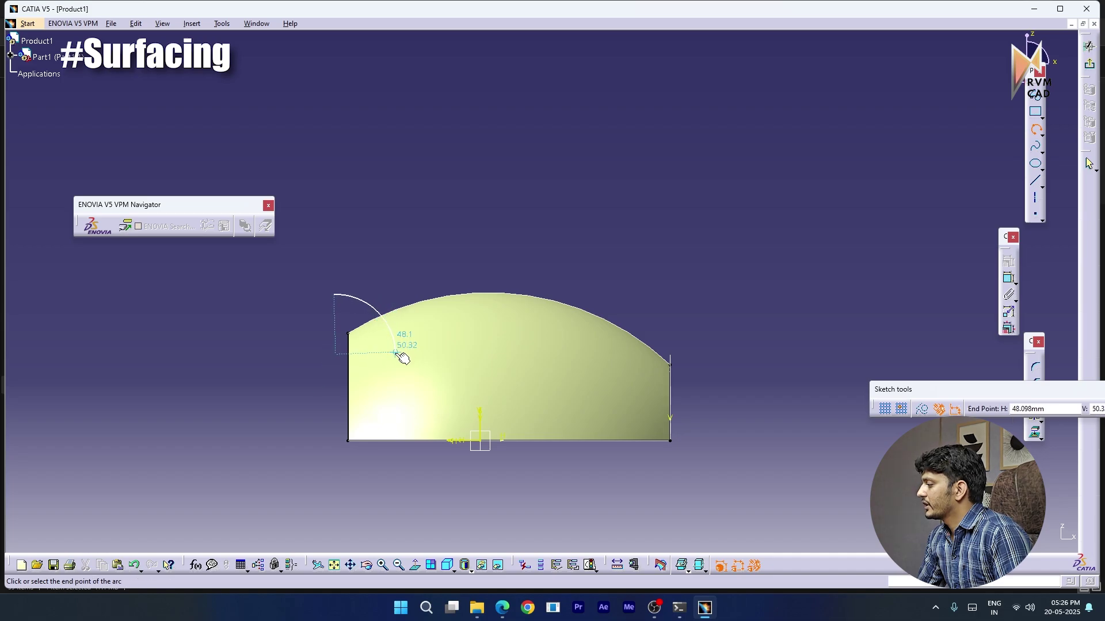
{"action": "left_click", "coordinate": [397, 362]}
{"action": "left_click", "coordinate": [1035, 146]}
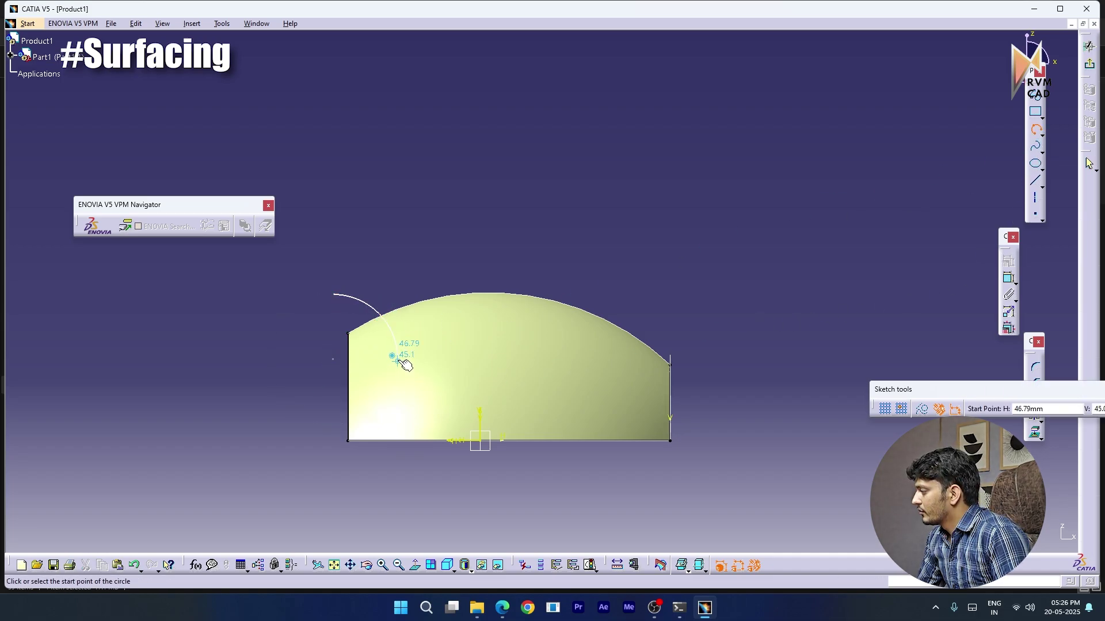
{"action": "left_click", "coordinate": [397, 361]}
{"action": "left_click", "coordinate": [409, 407]}
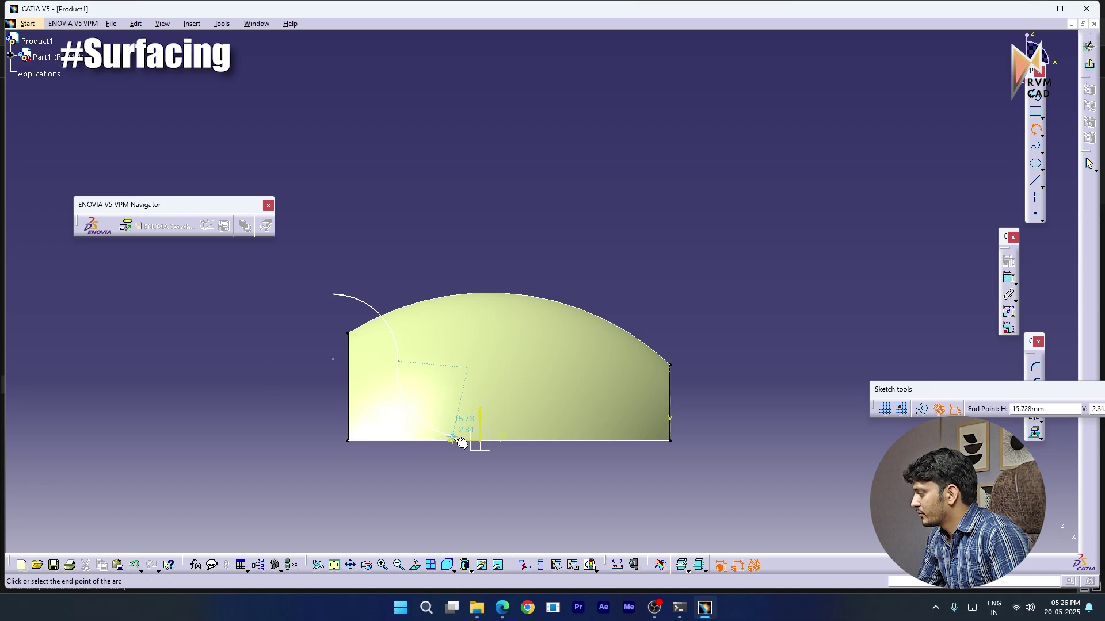
{"action": "left_click", "coordinate": [486, 444]}
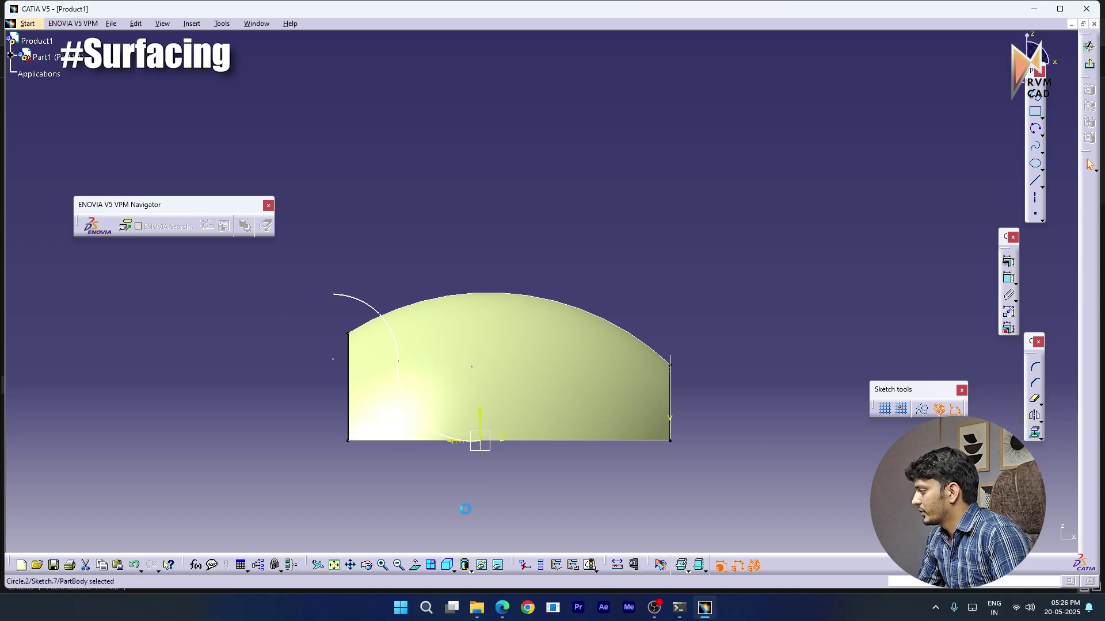
Constrain the lower arc to be tangent to the horizontal base line at the origin
{"action": "middle_click_drag", "start_coordinate": [451, 502], "coordinate": [481, 410], "text": "ctrl"}
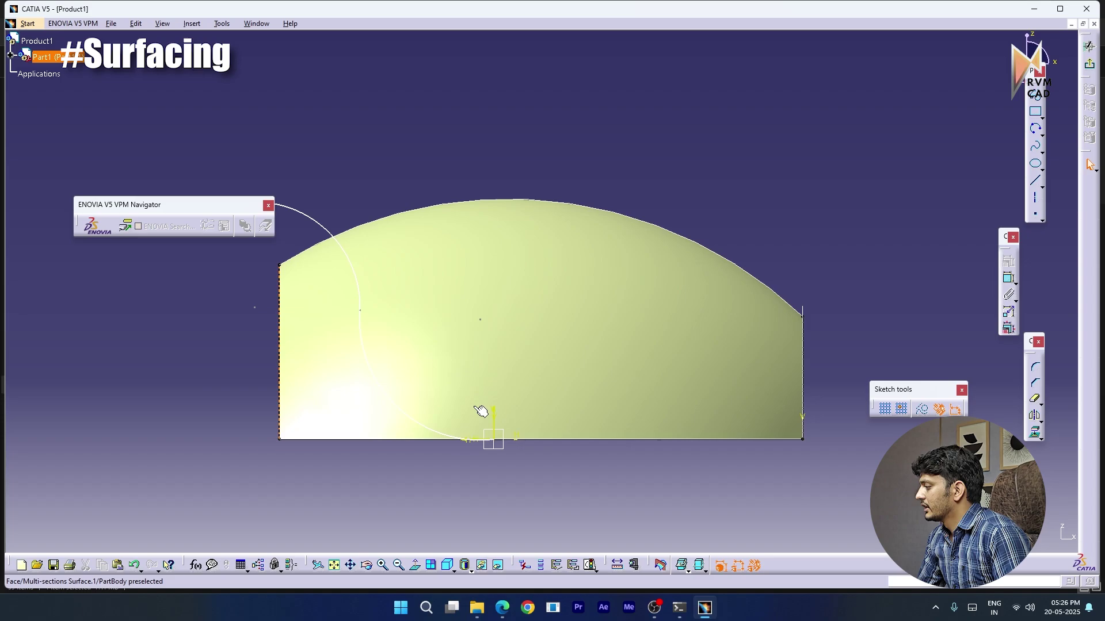
{"action": "left_click", "coordinate": [429, 428]}
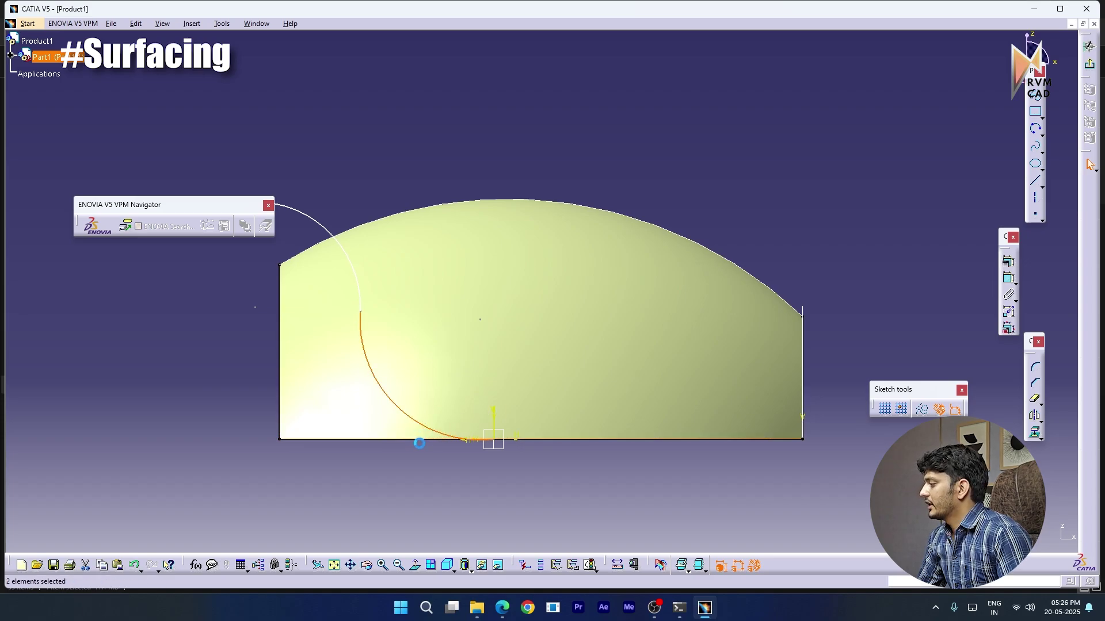
{"action": "left_click", "coordinate": [1009, 262]}
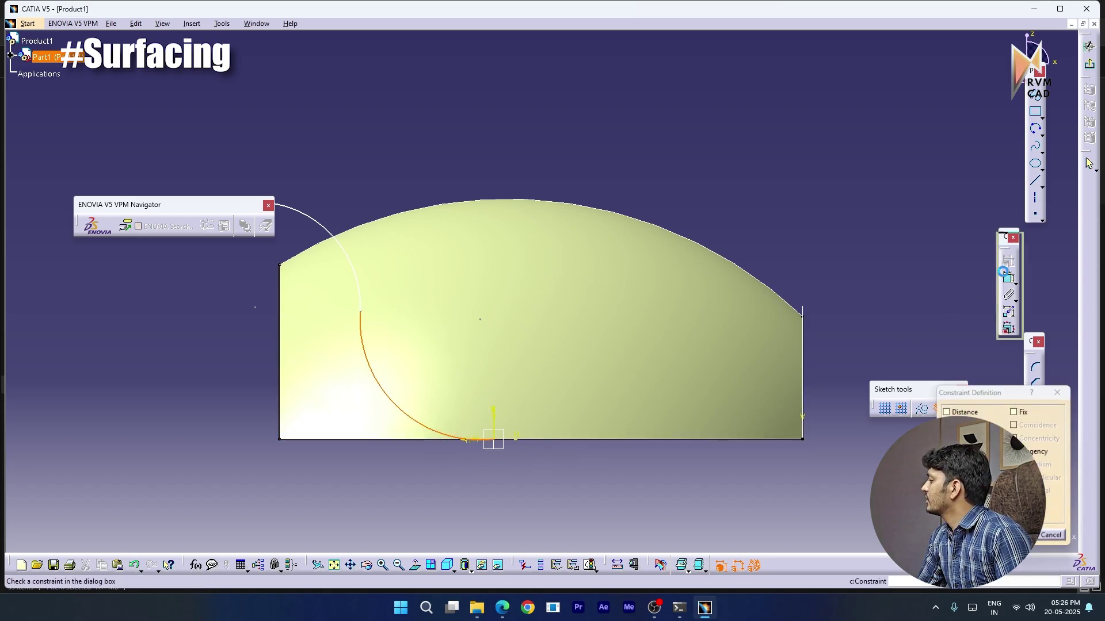
{"action": "left_click", "coordinate": [1014, 452]}
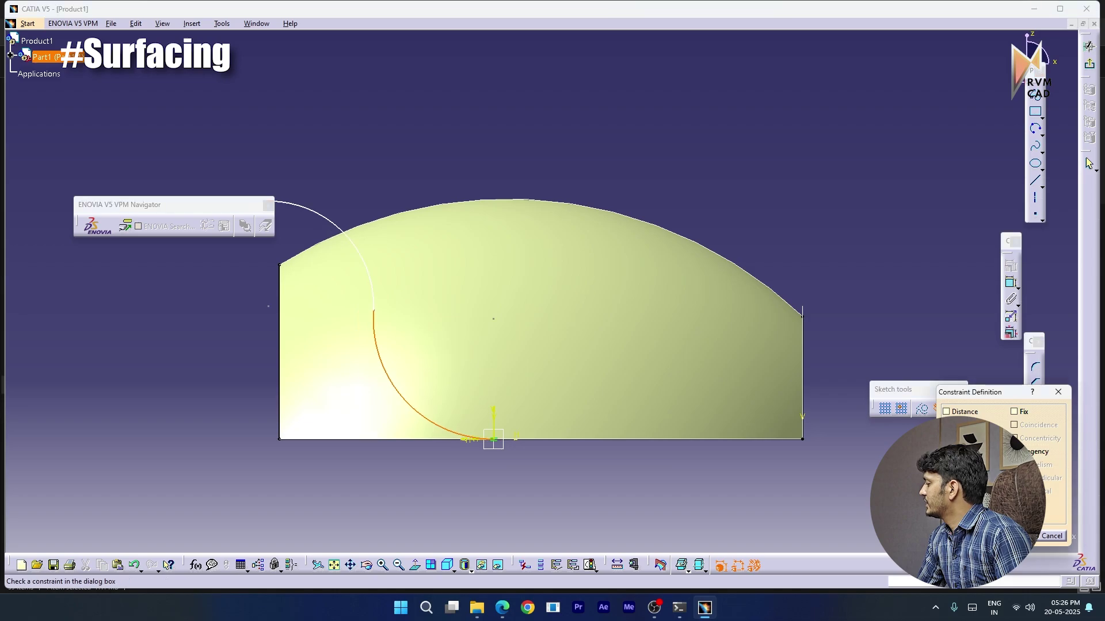
{"action": "left_click", "coordinate": [1016, 536]}
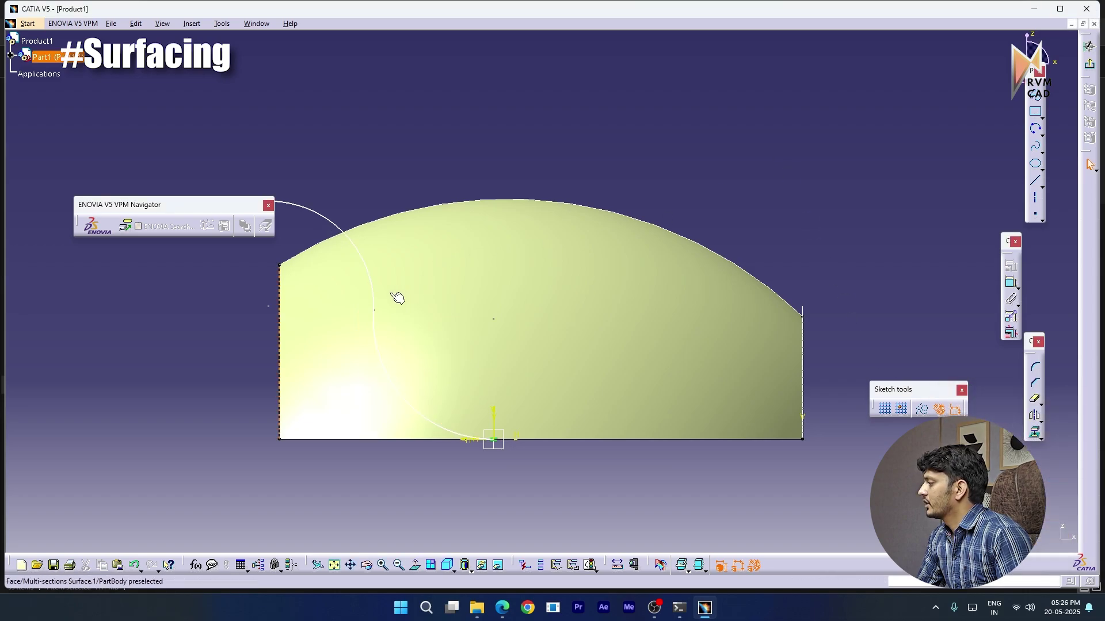
Make the two arcs tangent to each other and check the side profile's dimensions in the workbook drawing
{"action": "left_click", "coordinate": [382, 335], "text": "ctrl"}
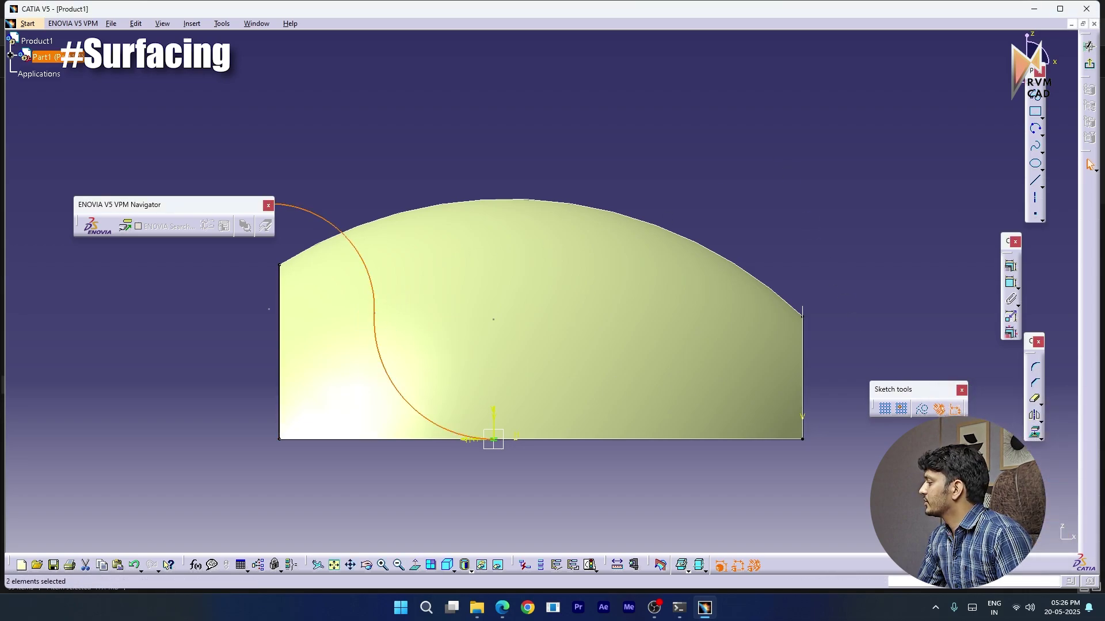
{"action": "left_click", "coordinate": [1012, 268]}
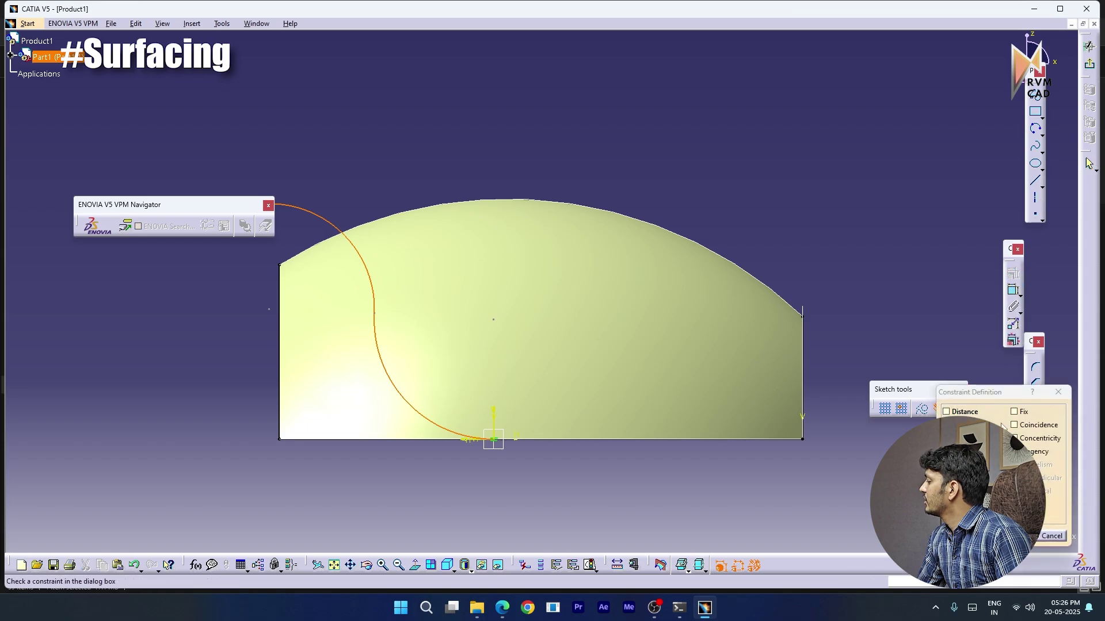
{"action": "left_click", "coordinate": [1035, 451]}
{"action": "key", "text": "Return"}
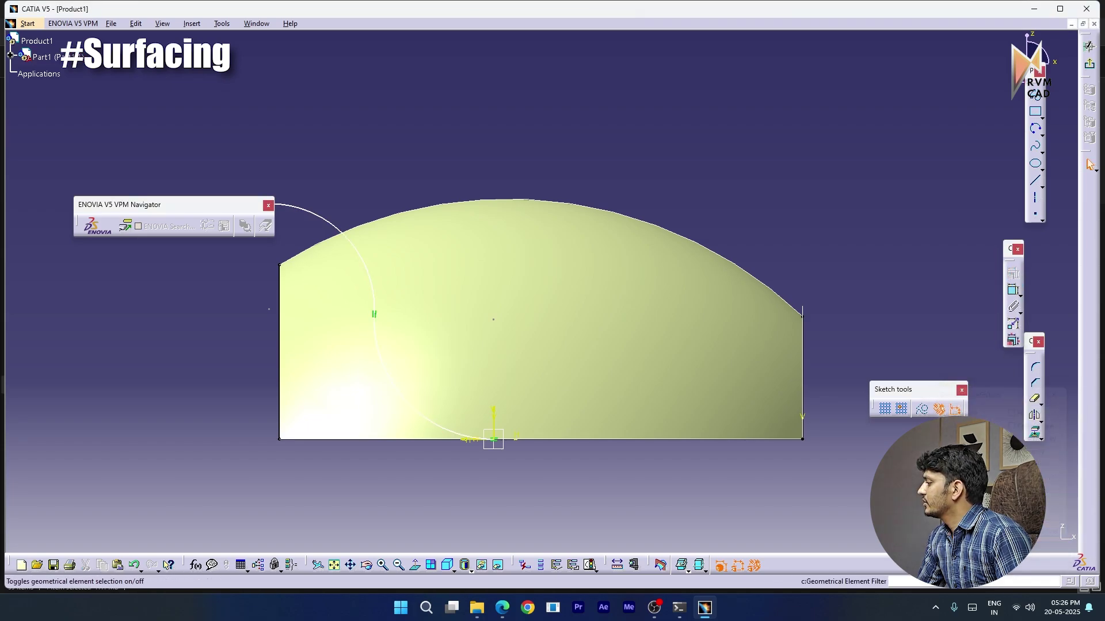
{"action": "scroll", "coordinate": [731, 248], "scroll_direction": "down", "scroll_amount": 2}
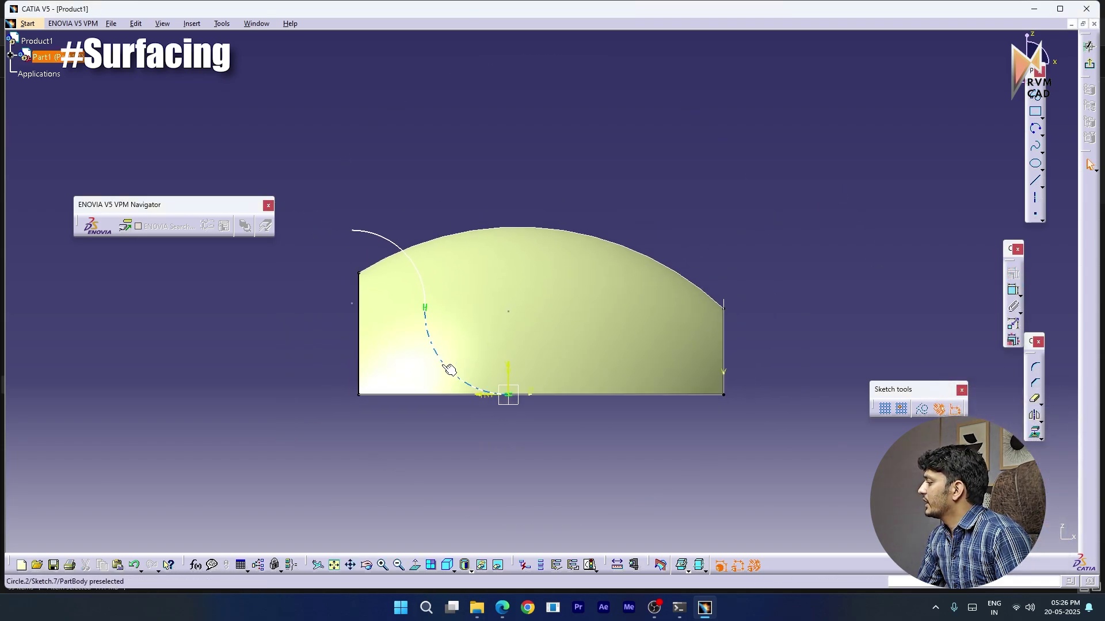
{"action": "left_click", "coordinate": [504, 610]}
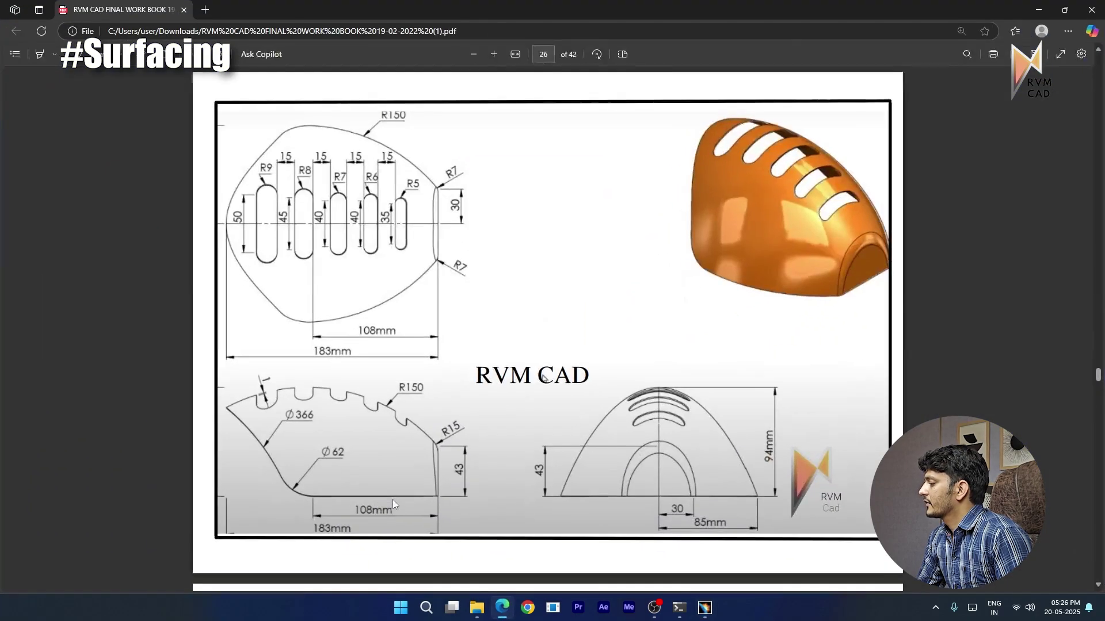
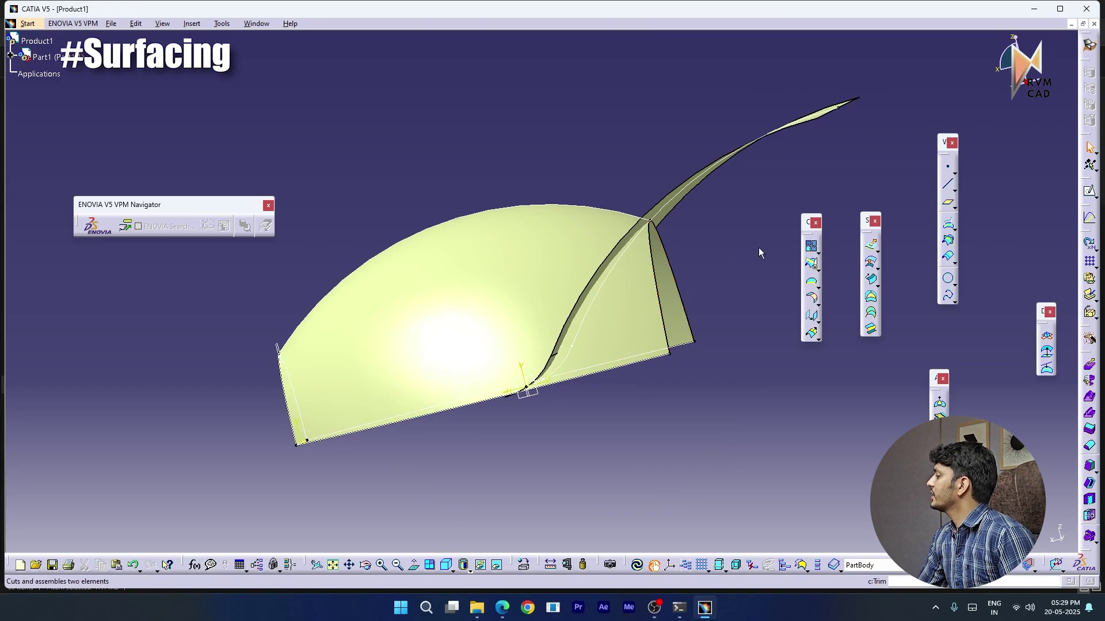
Split the extruded arc surface using the multi-sections surface as the cutting element, switching to the other side
{"action": "left_click", "coordinate": [877, 268]}
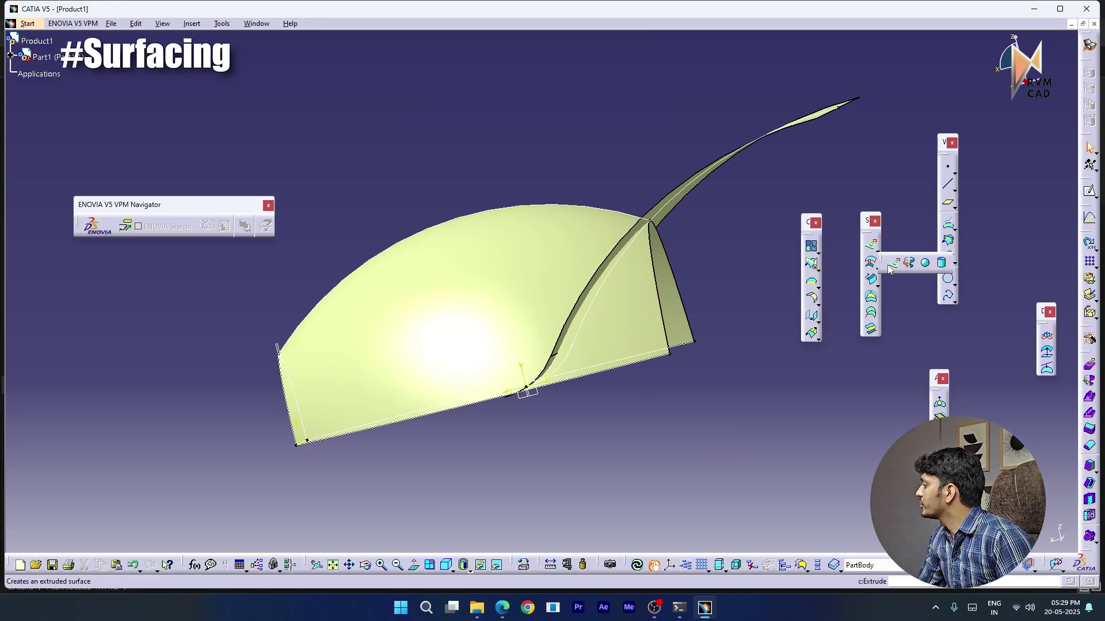
{"action": "left_click", "coordinate": [818, 268]}
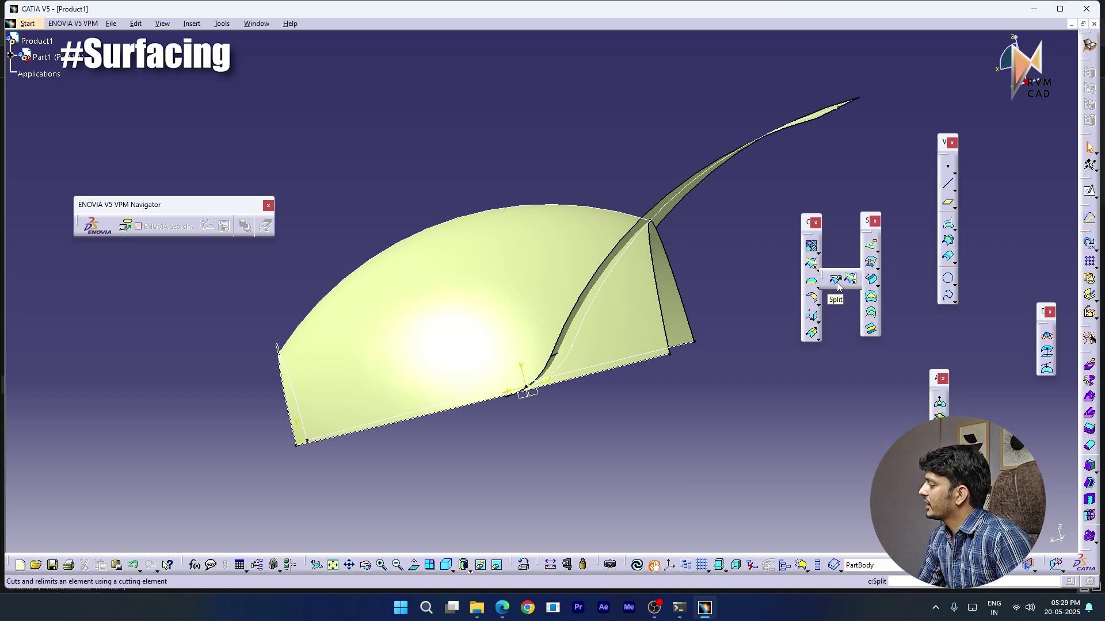
{"action": "middle_click_drag", "start_coordinate": [705, 400], "coordinate": [647, 301]}
{"action": "left_click", "coordinate": [646, 300]}
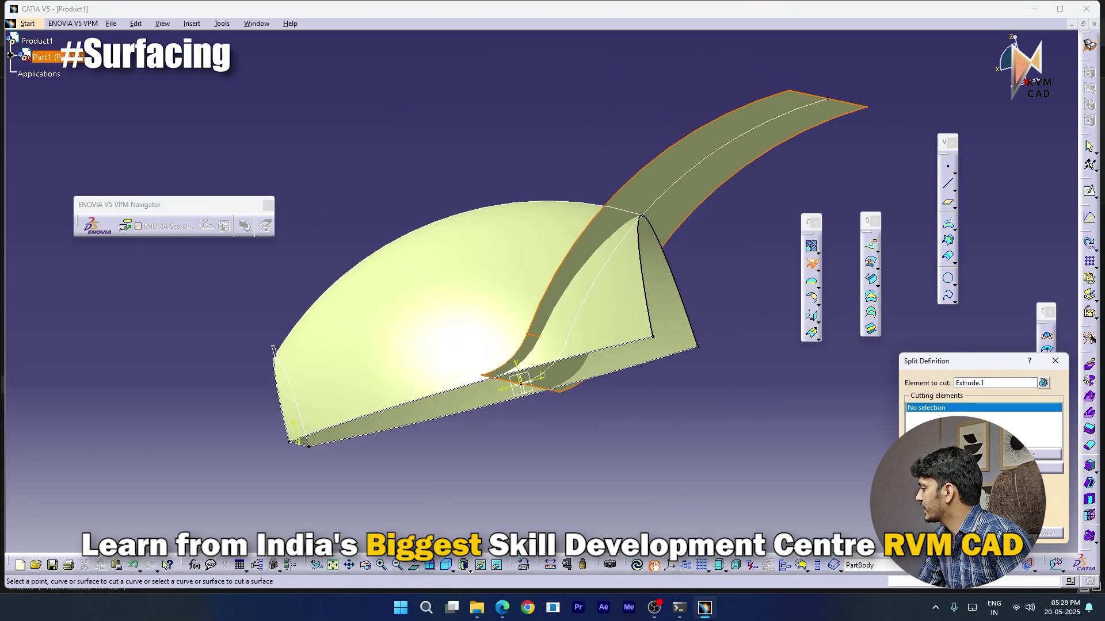
{"action": "left_click", "coordinate": [592, 305]}
{"action": "middle_click_drag", "start_coordinate": [719, 340], "coordinate": [598, 315]}
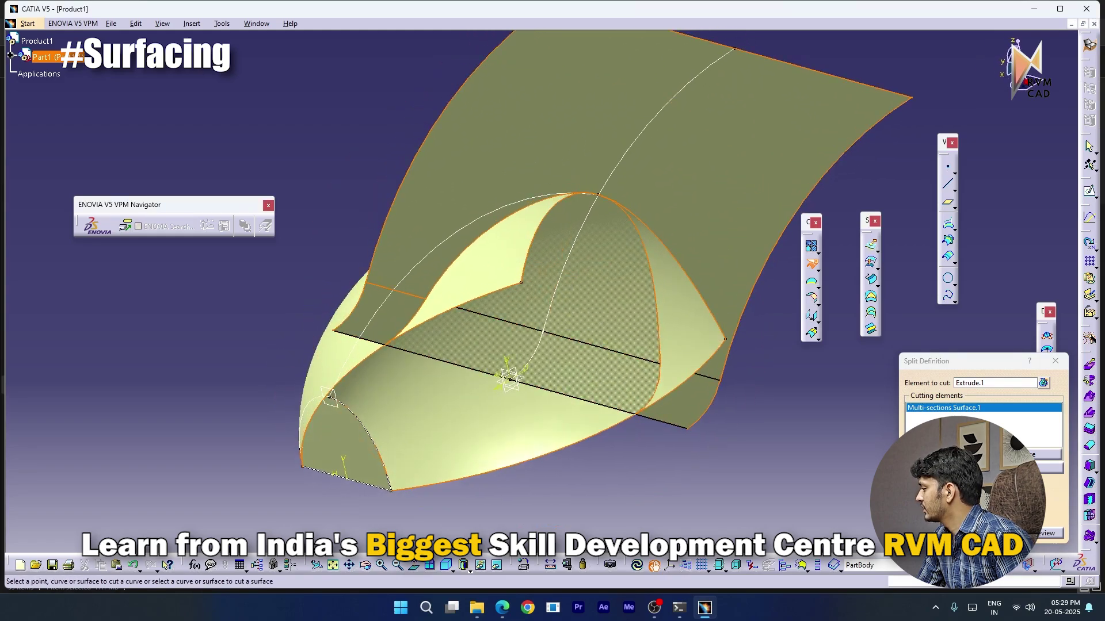
{"action": "left_click", "coordinate": [983, 468]}
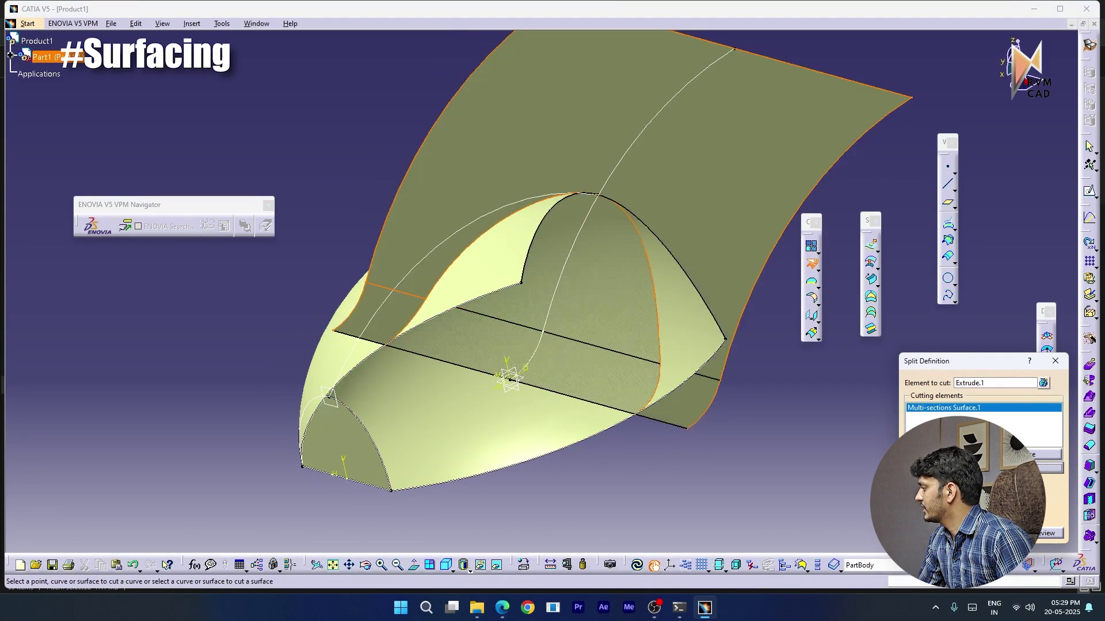
{"action": "left_click", "coordinate": [948, 533]}
Trim the multi-sections surface with the split extruded surface, switching the kept side of both so the body toward the small end remains
{"action": "middle_click_drag", "start_coordinate": [506, 269], "coordinate": [732, 276]}
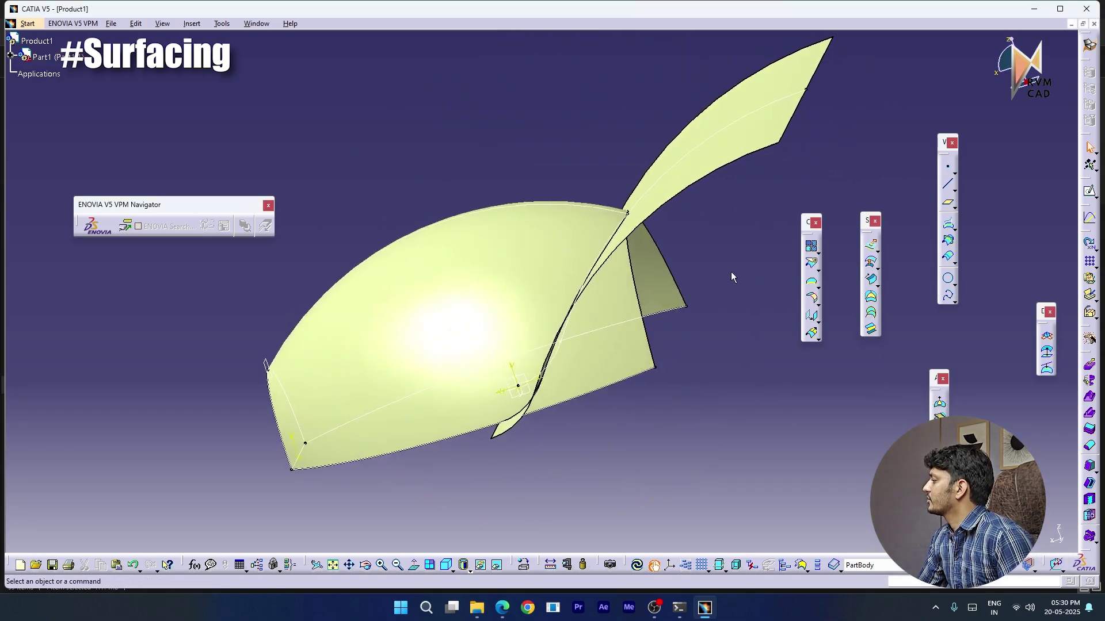
{"action": "left_click", "coordinate": [817, 269]}
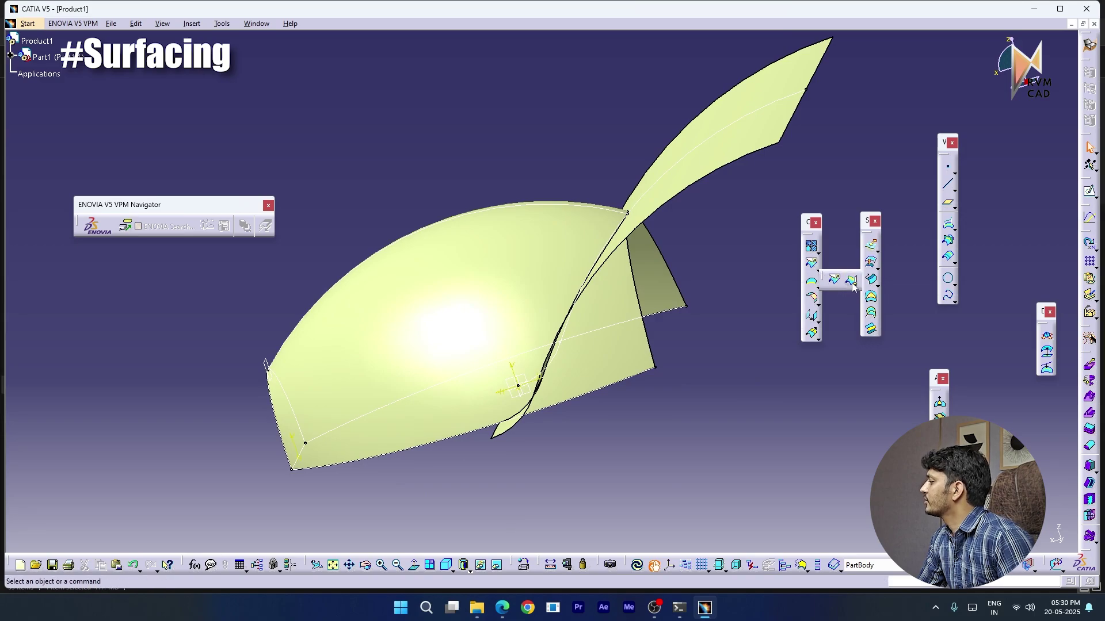
{"action": "left_click", "coordinate": [852, 281]}
{"action": "left_click", "coordinate": [628, 363]}
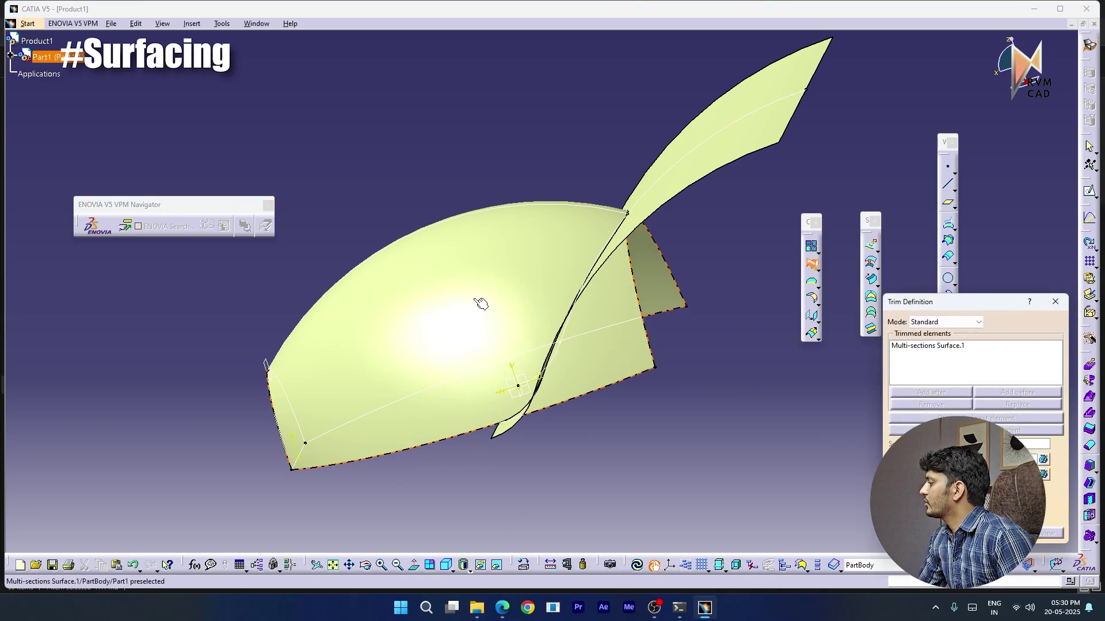
{"action": "left_click", "coordinate": [709, 165]}
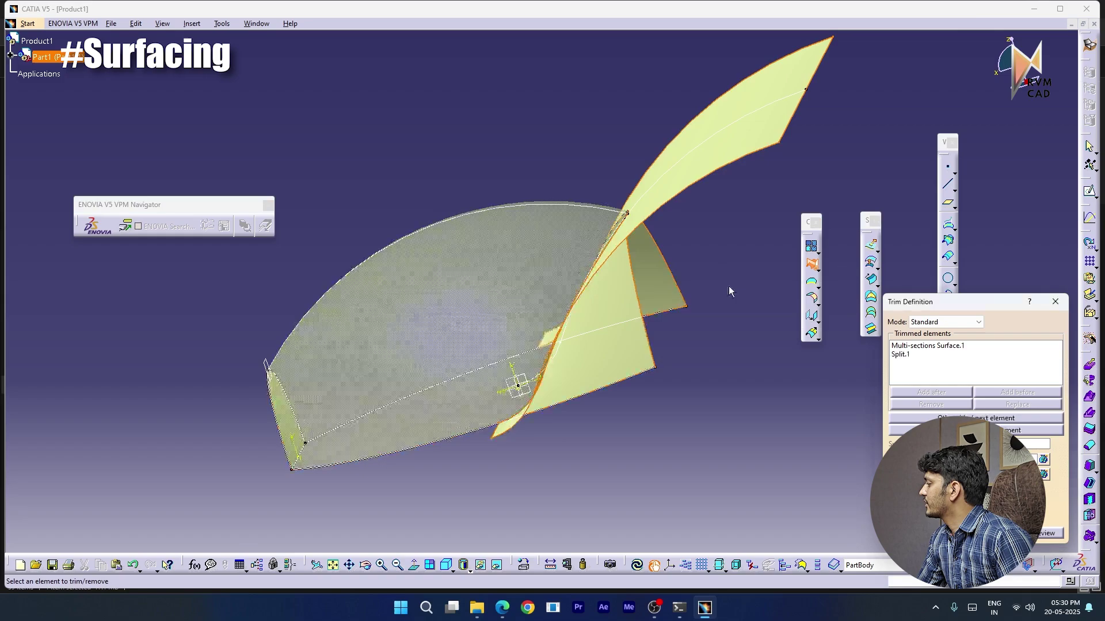
{"action": "mouse_move", "coordinate": [526, 324]}
{"action": "middle_mouse_down"}
{"action": "mouse_move", "coordinate": [496, 313]}
{"action": "mouse_move", "coordinate": [535, 320]}
{"action": "middle_mouse_up"}
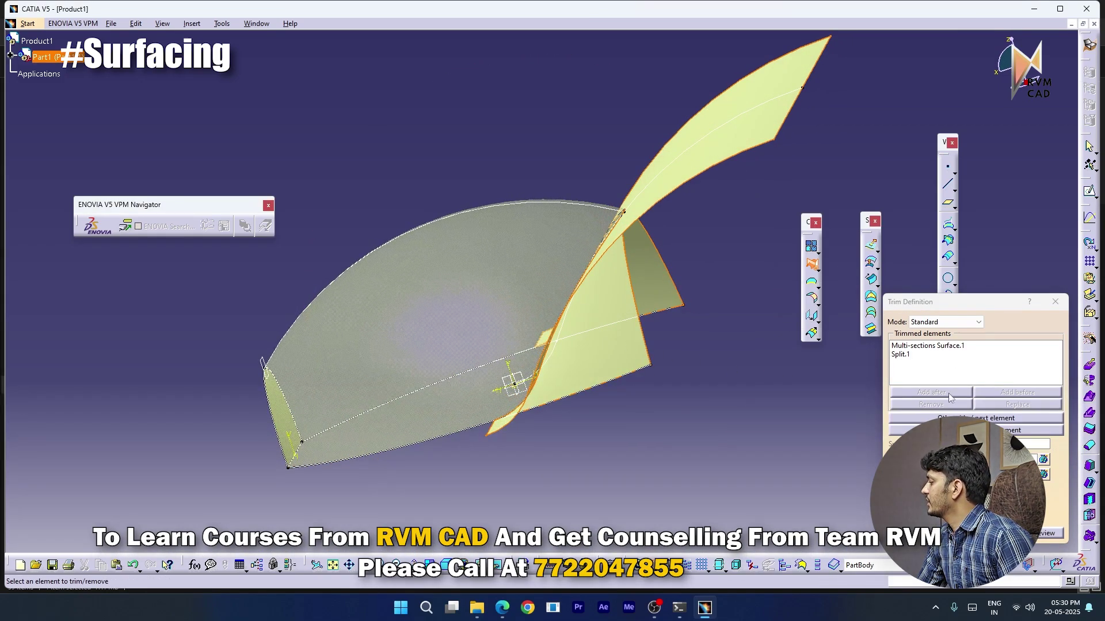
{"action": "left_click", "coordinate": [955, 418]}
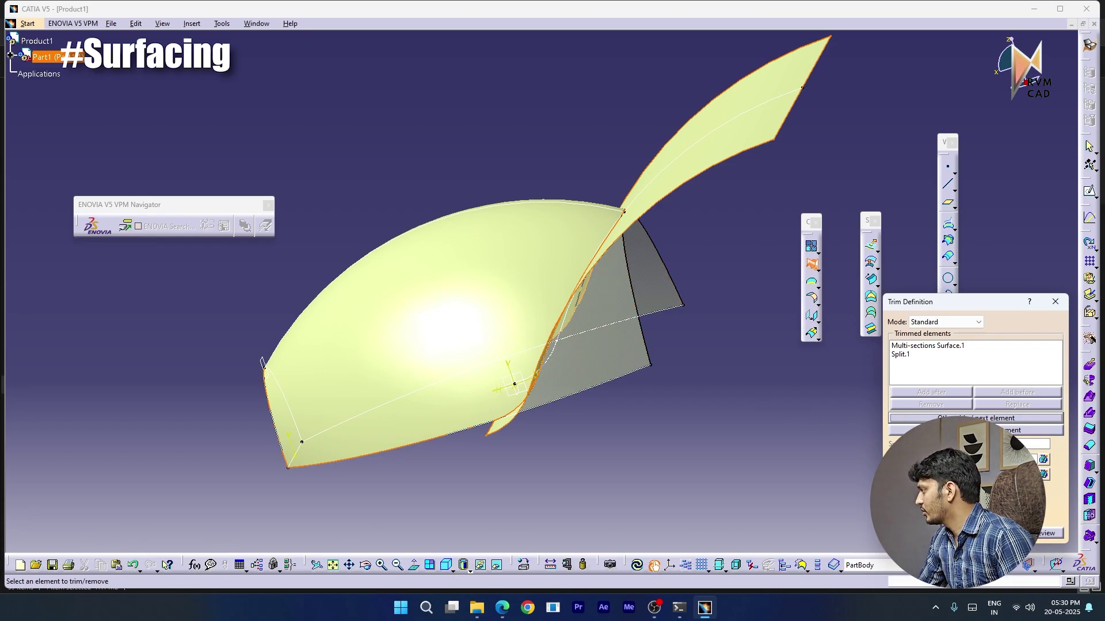
{"action": "left_click", "coordinate": [967, 430]}
{"action": "mouse_move", "coordinate": [659, 370]}
{"action": "middle_mouse_down"}
{"action": "mouse_move", "coordinate": [608, 319]}
{"action": "mouse_move", "coordinate": [623, 312]}
{"action": "middle_mouse_up"}
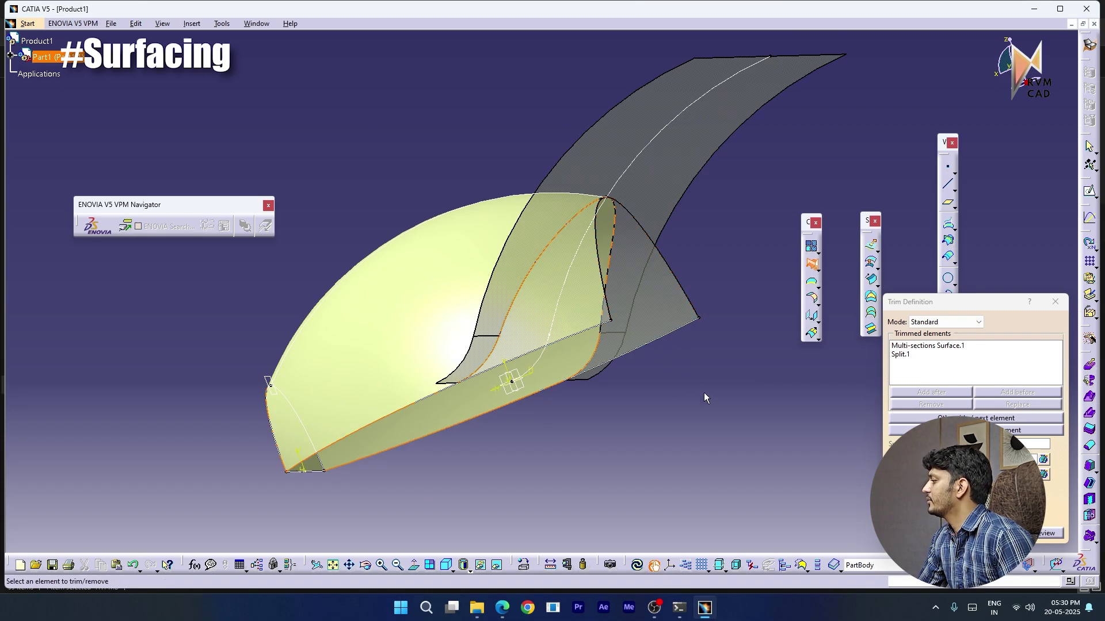
{"action": "middle_click_drag", "start_coordinate": [705, 397], "coordinate": [667, 421]}
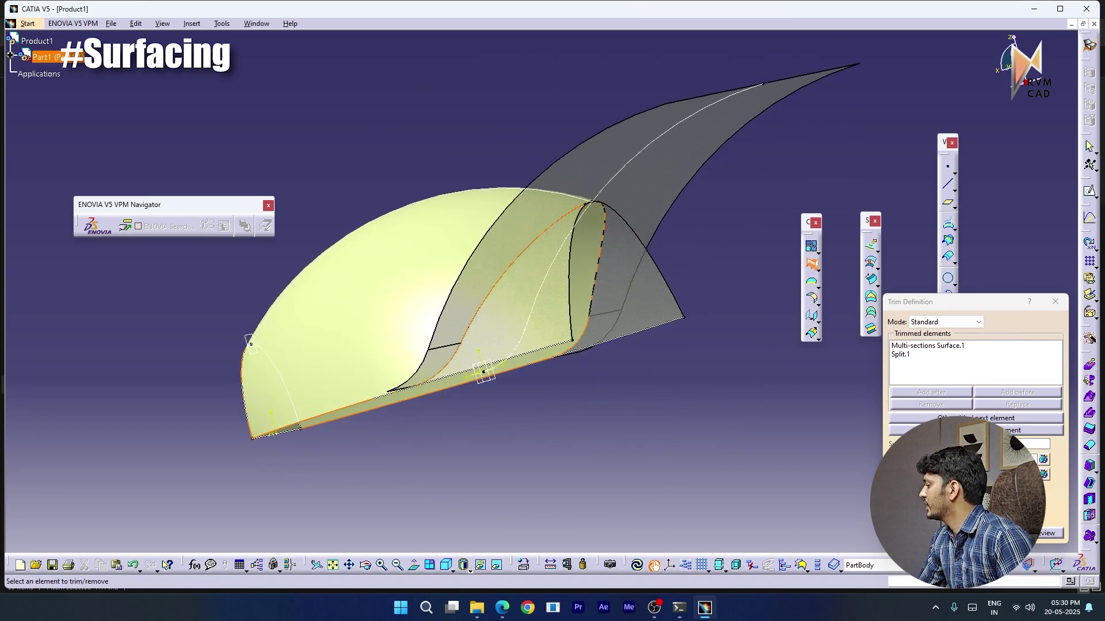
{"action": "left_click", "coordinate": [943, 533]}
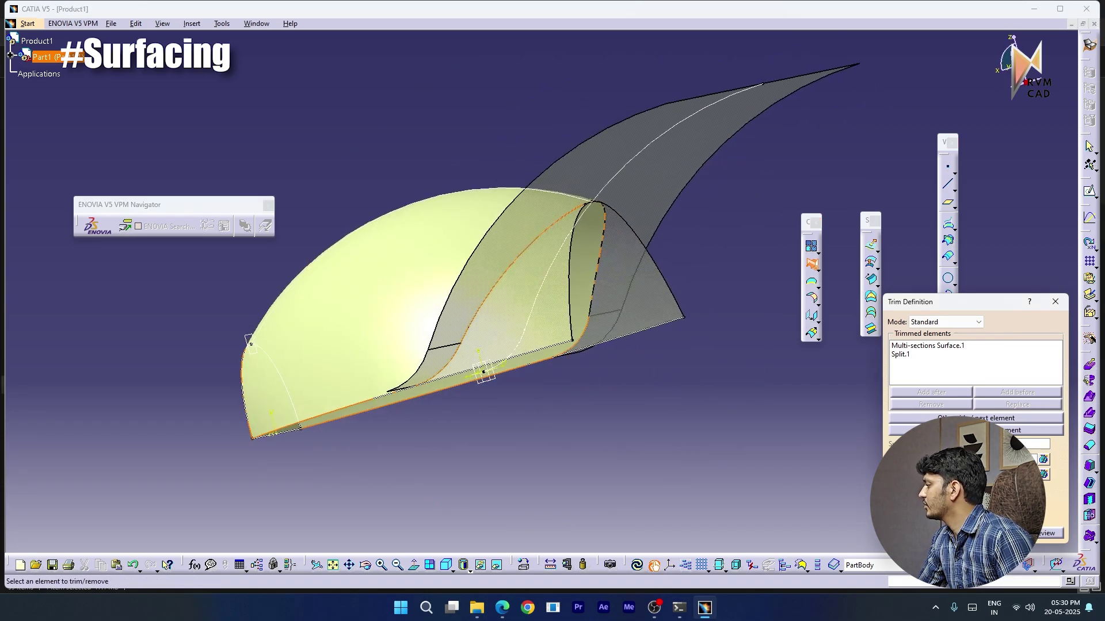
Inspect the trimmed shell from the side and hide all sketches
{"action": "middle_click_drag", "start_coordinate": [528, 352], "coordinate": [788, 238]}
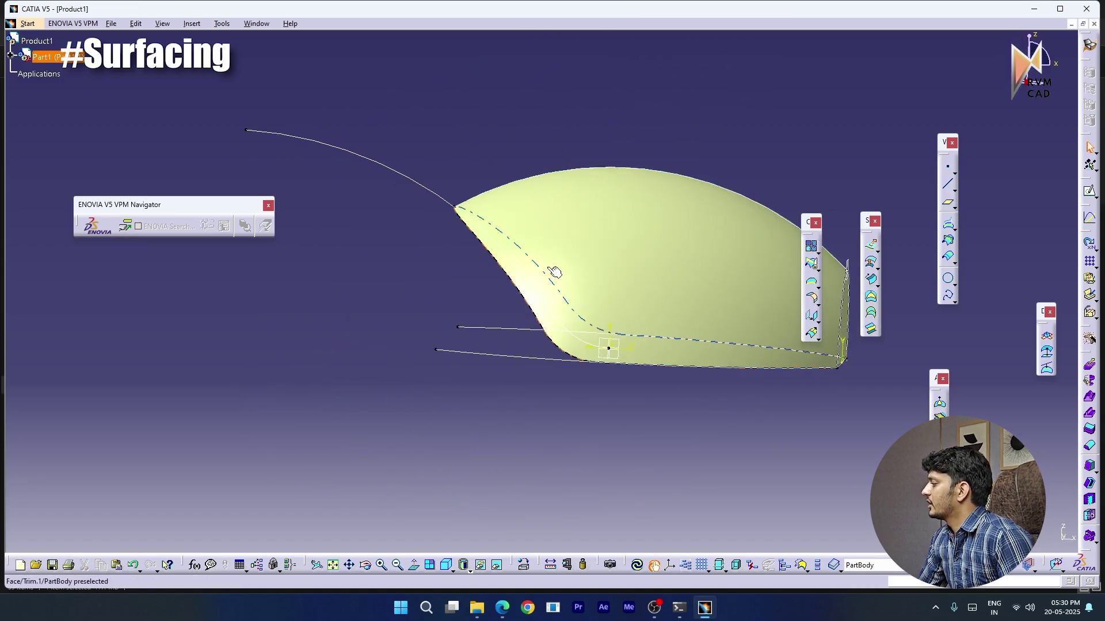
{"action": "middle_click_drag", "start_coordinate": [554, 271], "coordinate": [552, 310]}
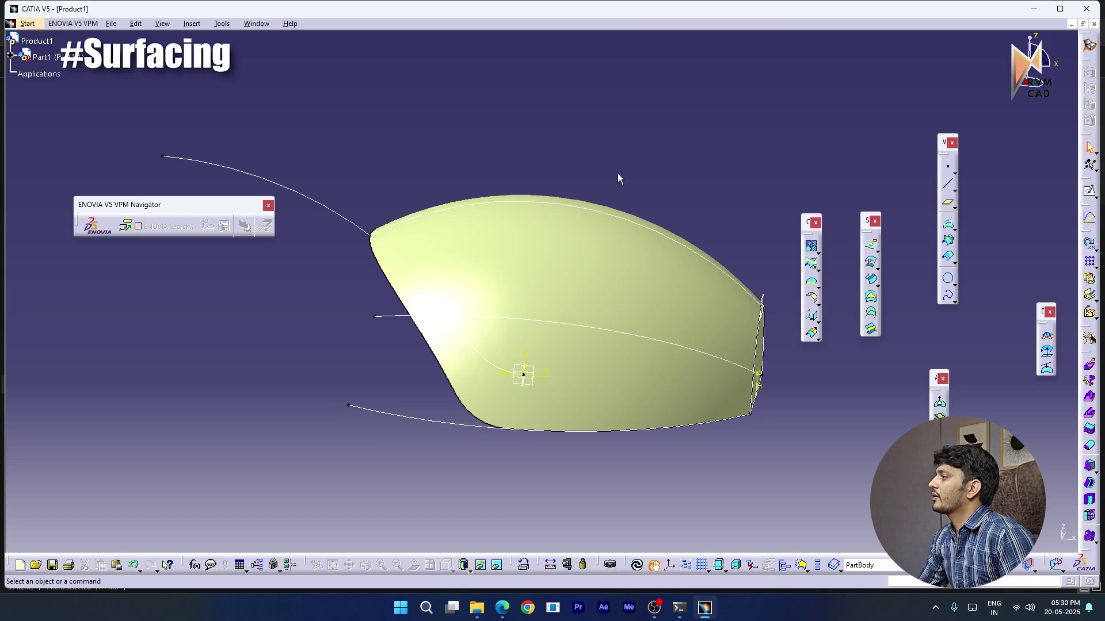
{"action": "left_click", "coordinate": [222, 23]}
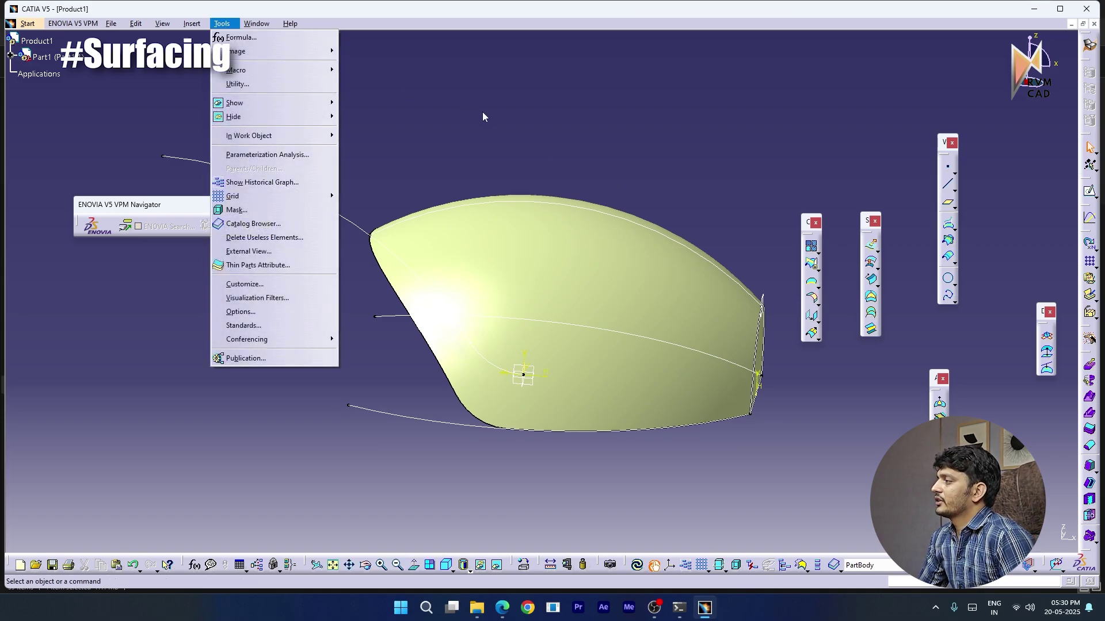
{"action": "mouse_move", "coordinate": [323, 117]}
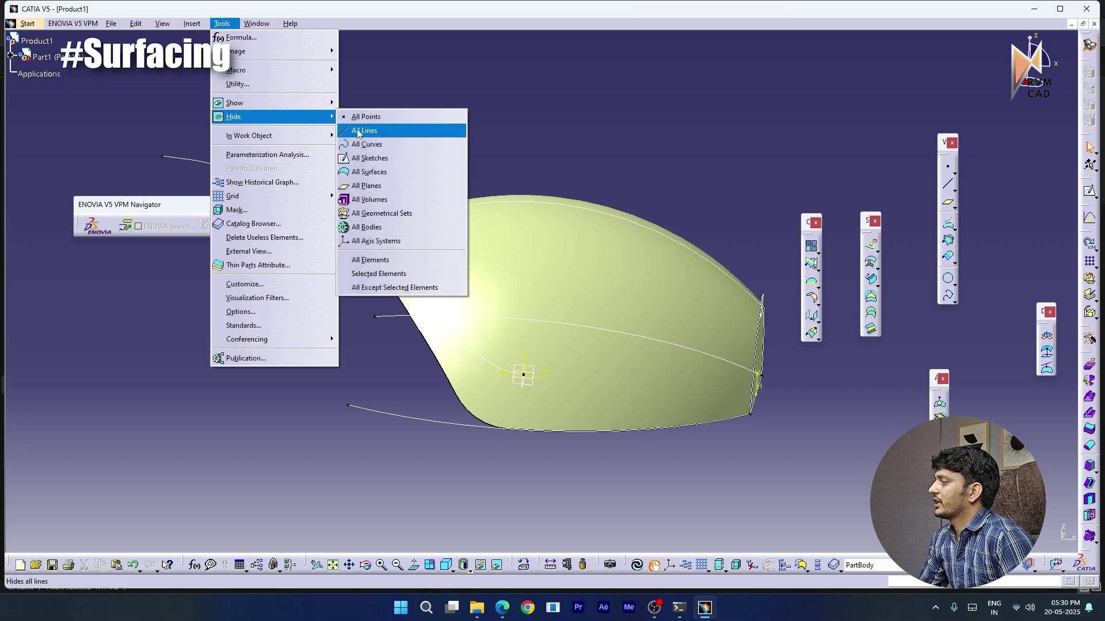
{"action": "left_click", "coordinate": [366, 161]}
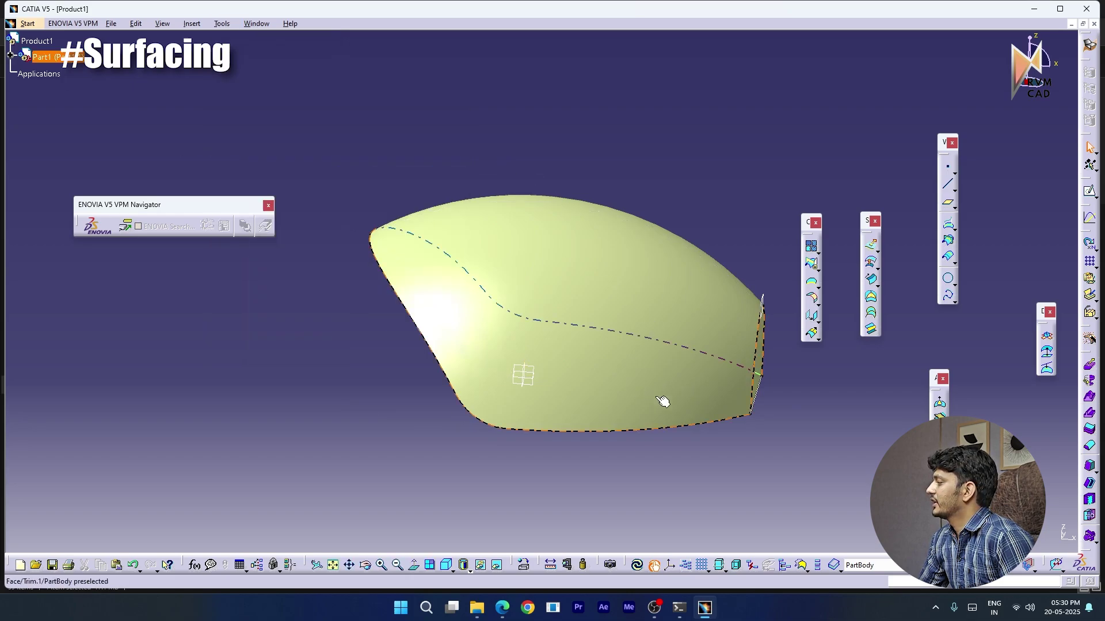
Check the slot dimensions in the workbook drawing and open a sketch on the horizontal xy plane
{"action": "middle_click_drag", "start_coordinate": [663, 401], "coordinate": [604, 355]}
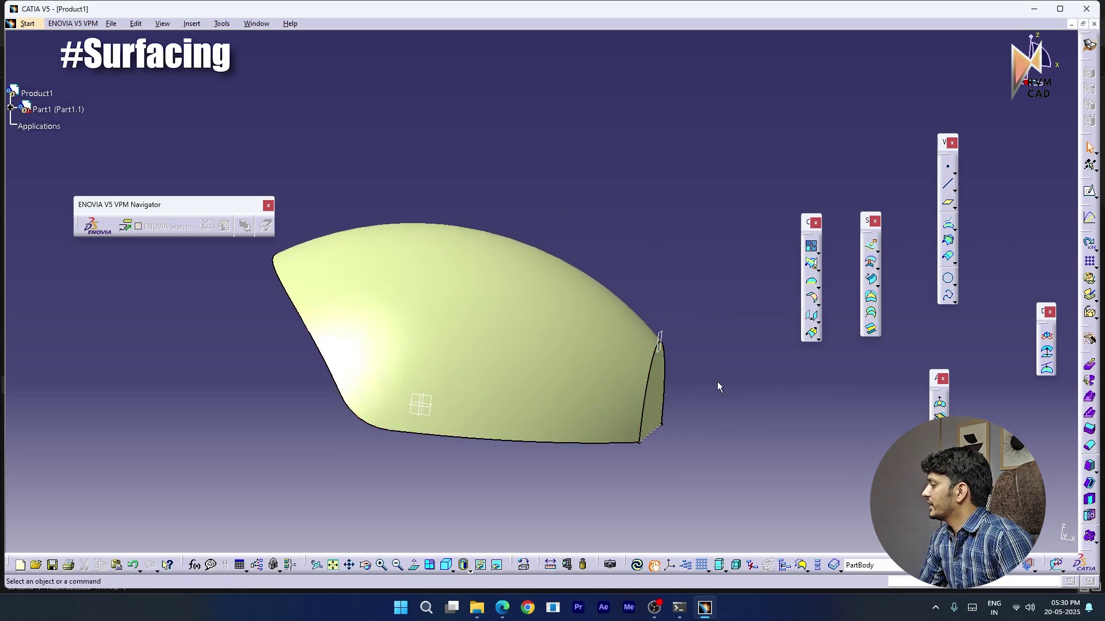
{"action": "left_click", "coordinate": [495, 385]}
{"action": "middle_click_drag", "start_coordinate": [495, 385], "coordinate": [534, 502]}
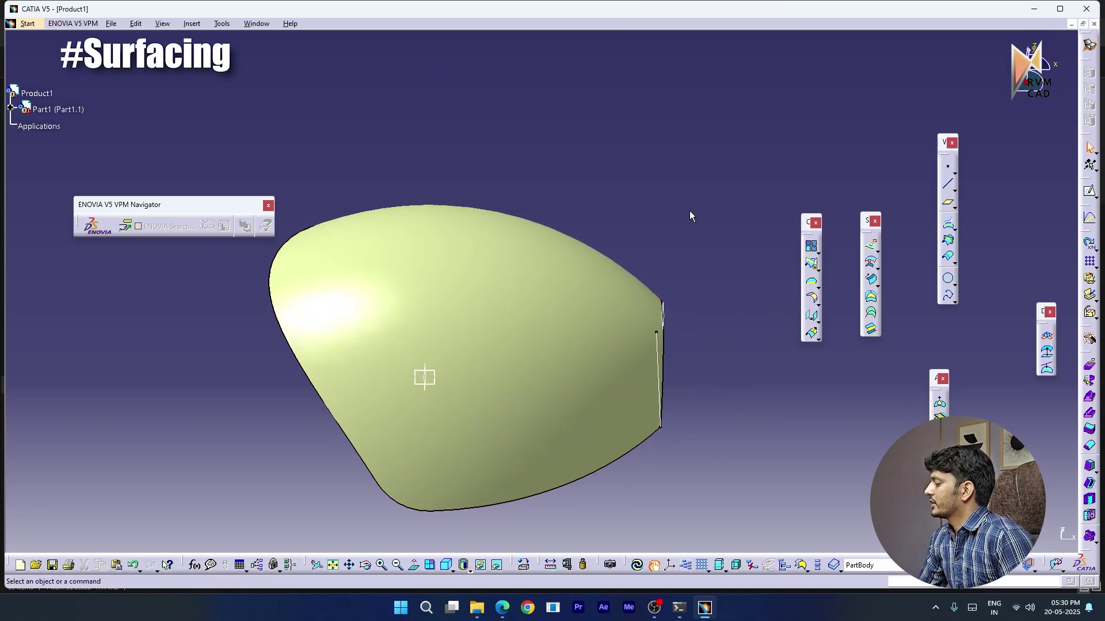
{"action": "left_click", "coordinate": [502, 608]}
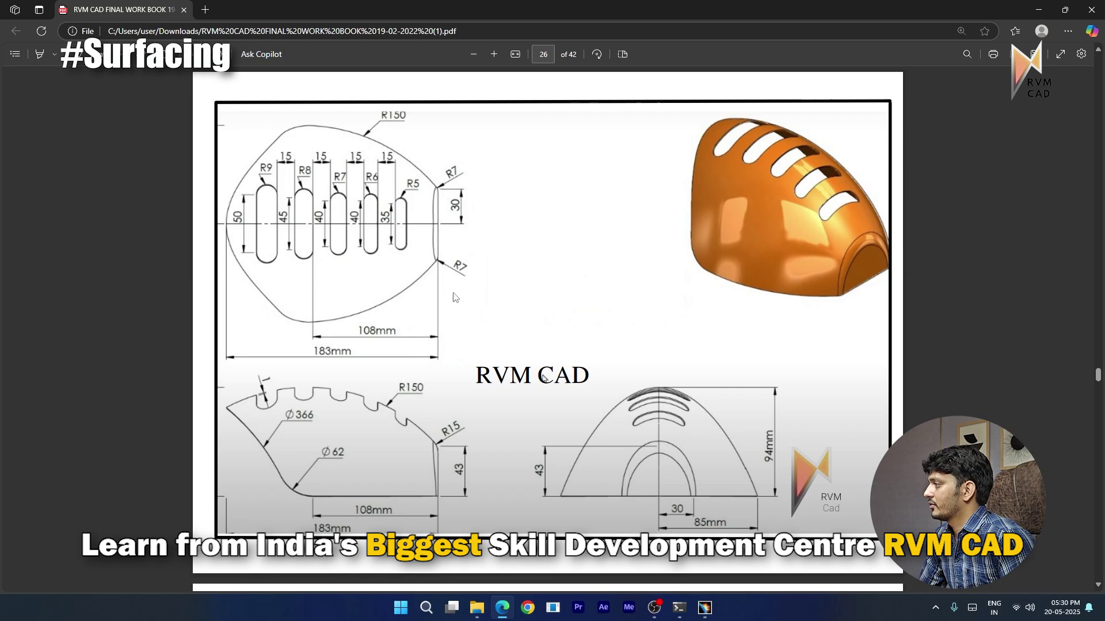
{"action": "left_click", "coordinate": [1031, 10]}
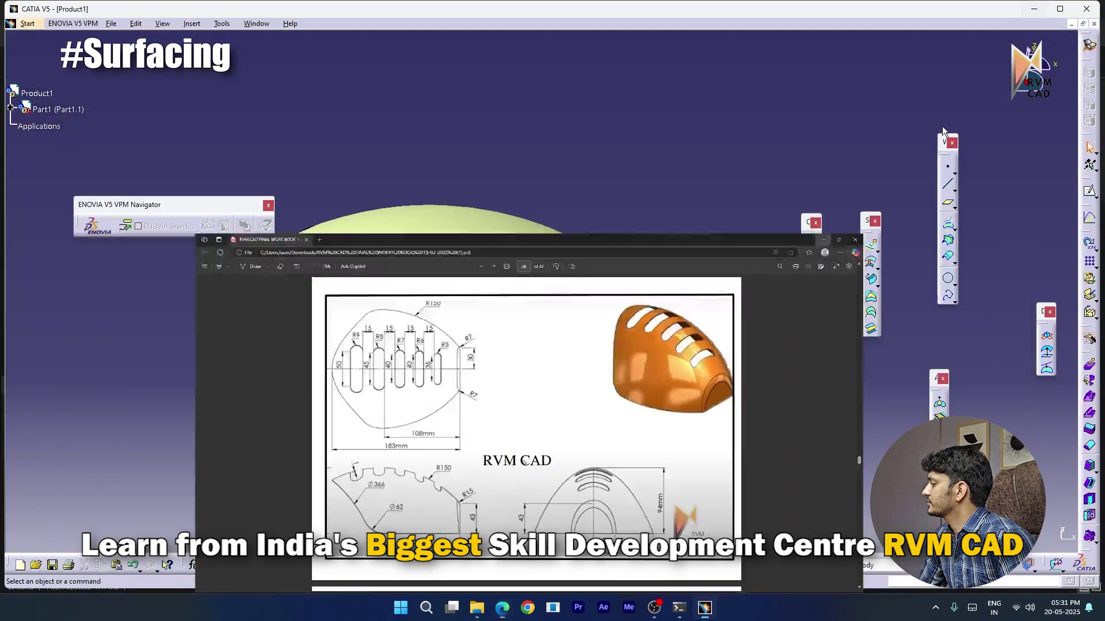
{"action": "middle_click_drag", "start_coordinate": [436, 397], "coordinate": [561, 512]}
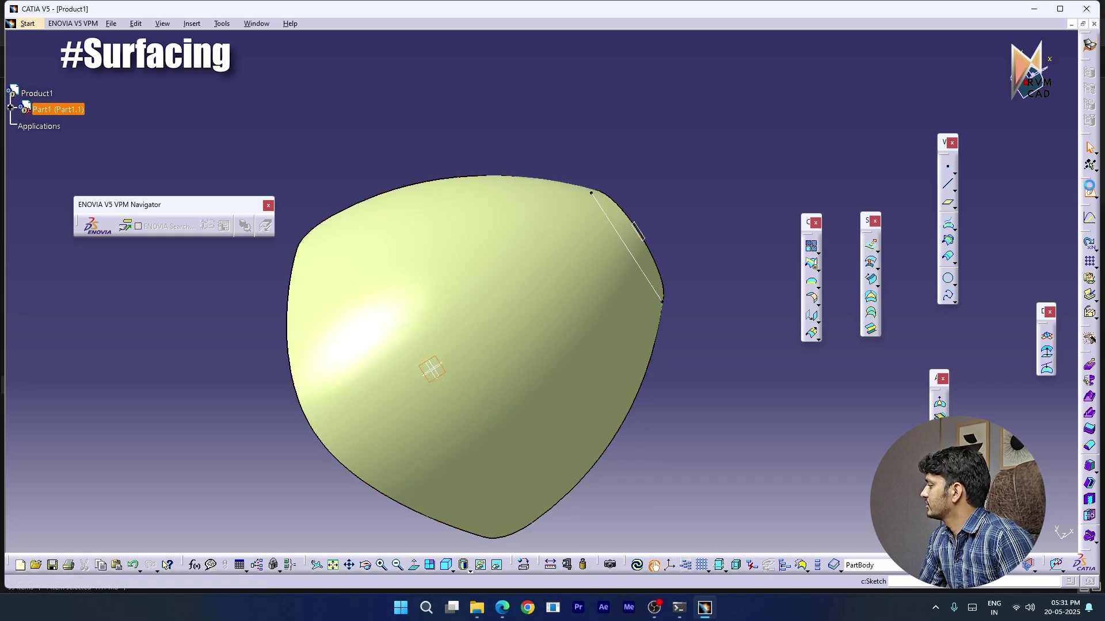
{"action": "left_click", "coordinate": [1089, 186]}
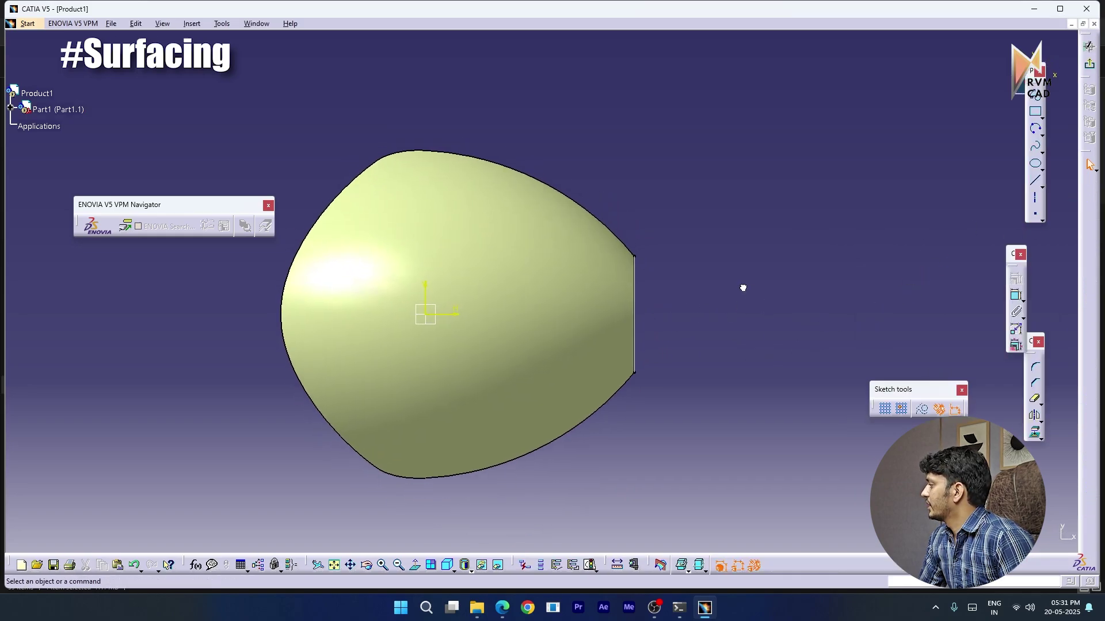
Draw a vertical elongated hole with a radius of about 7.7 mm near the shell's wide end
{"action": "left_click", "coordinate": [1042, 117]}
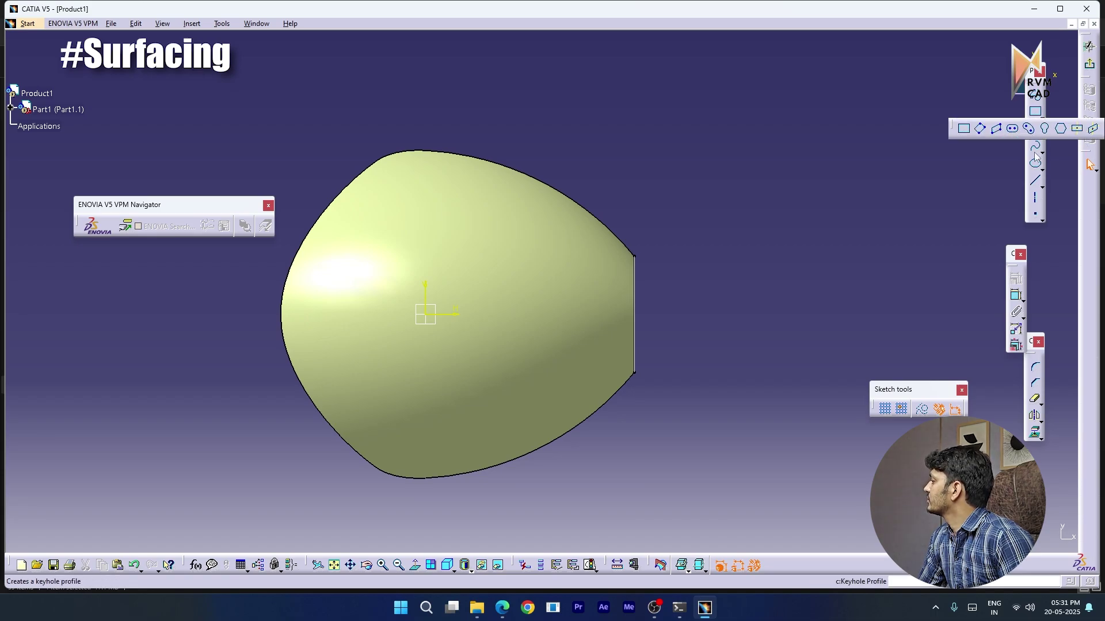
{"action": "left_click", "coordinate": [1013, 129]}
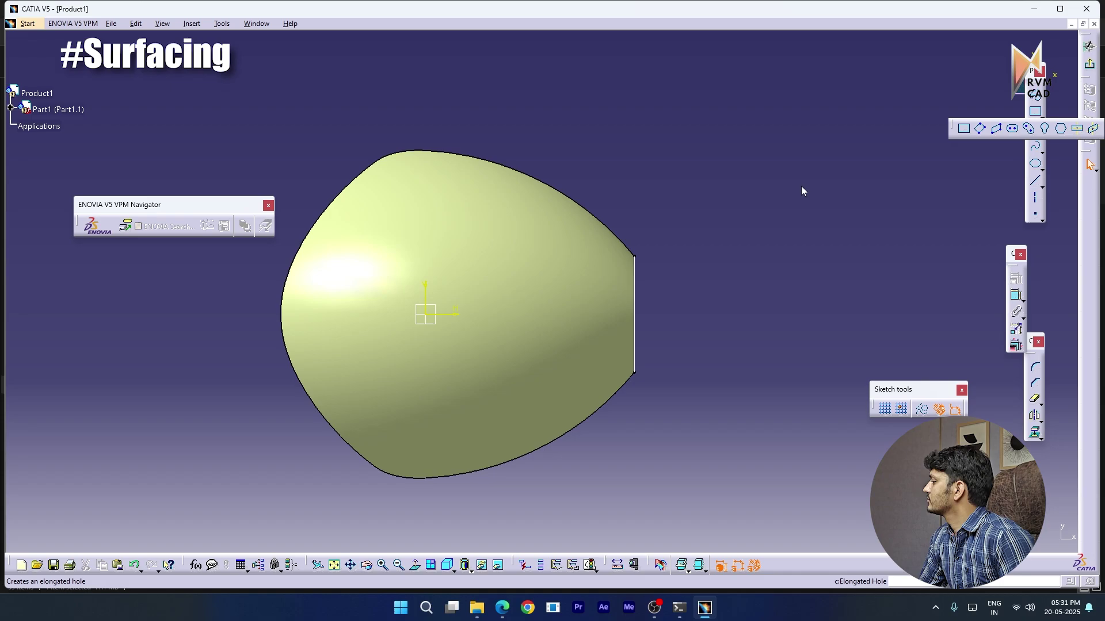
{"action": "left_click", "coordinate": [370, 251]}
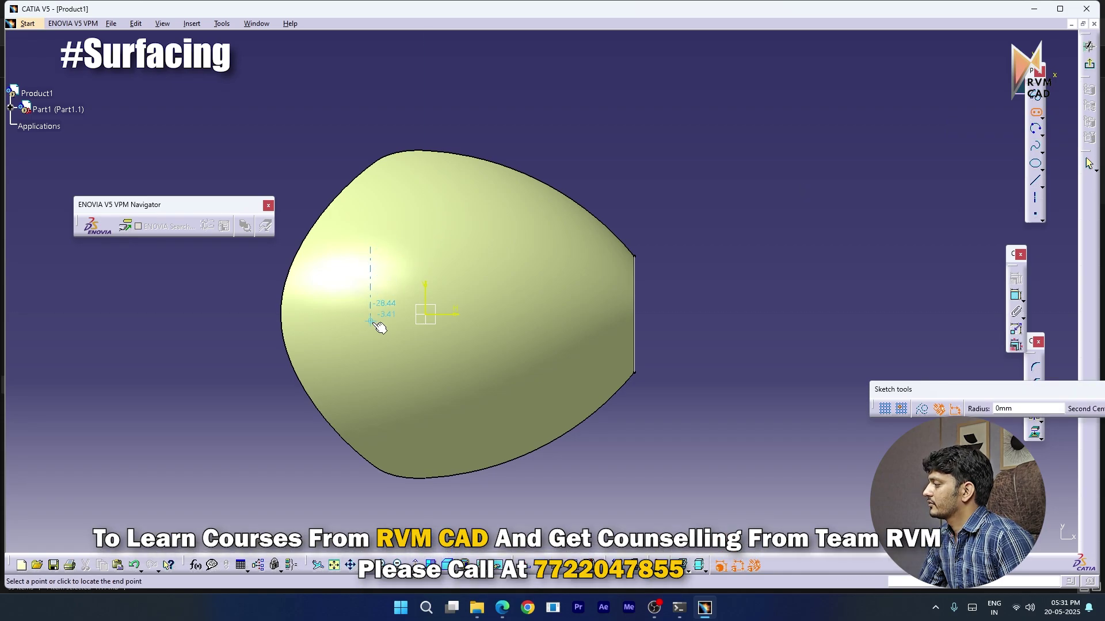
{"action": "left_click", "coordinate": [371, 367]}
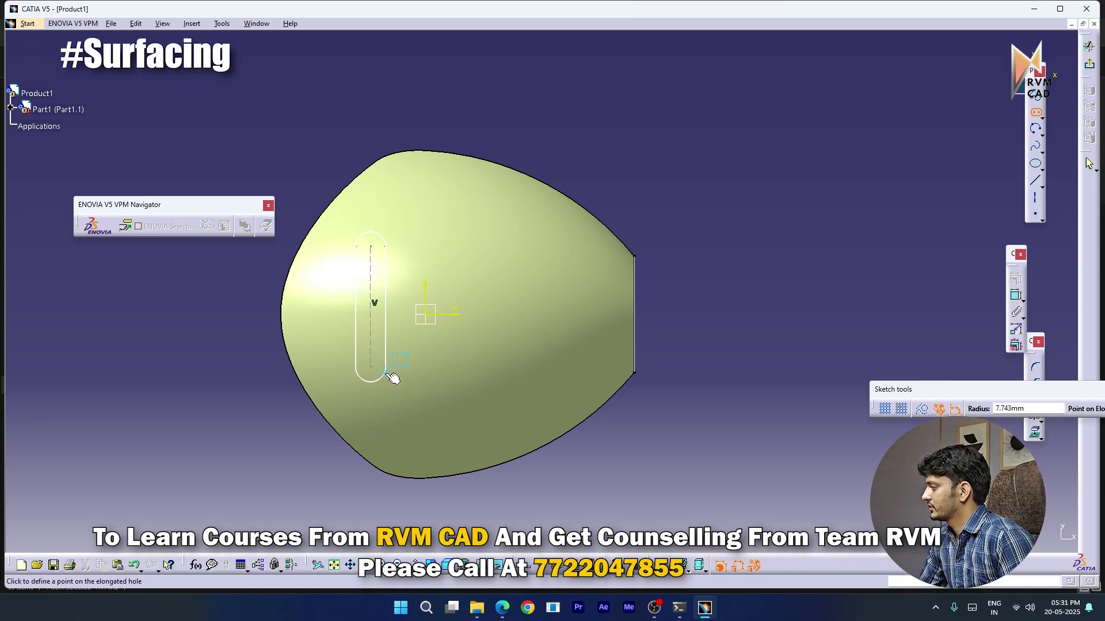
{"action": "left_click", "coordinate": [386, 368]}
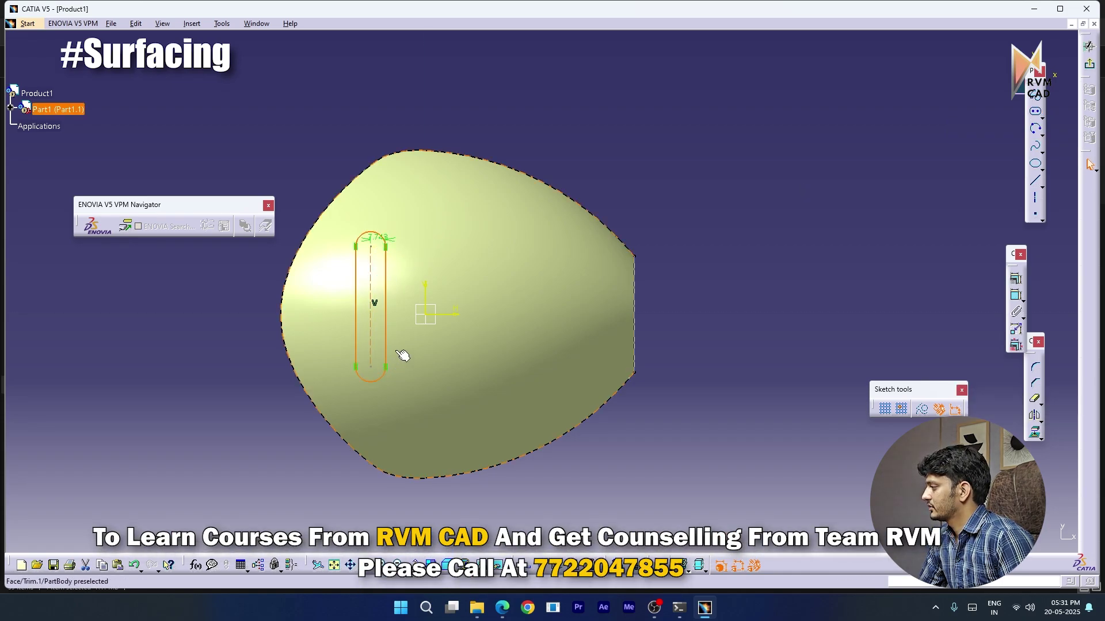
{"action": "left_click", "coordinate": [1036, 112]}
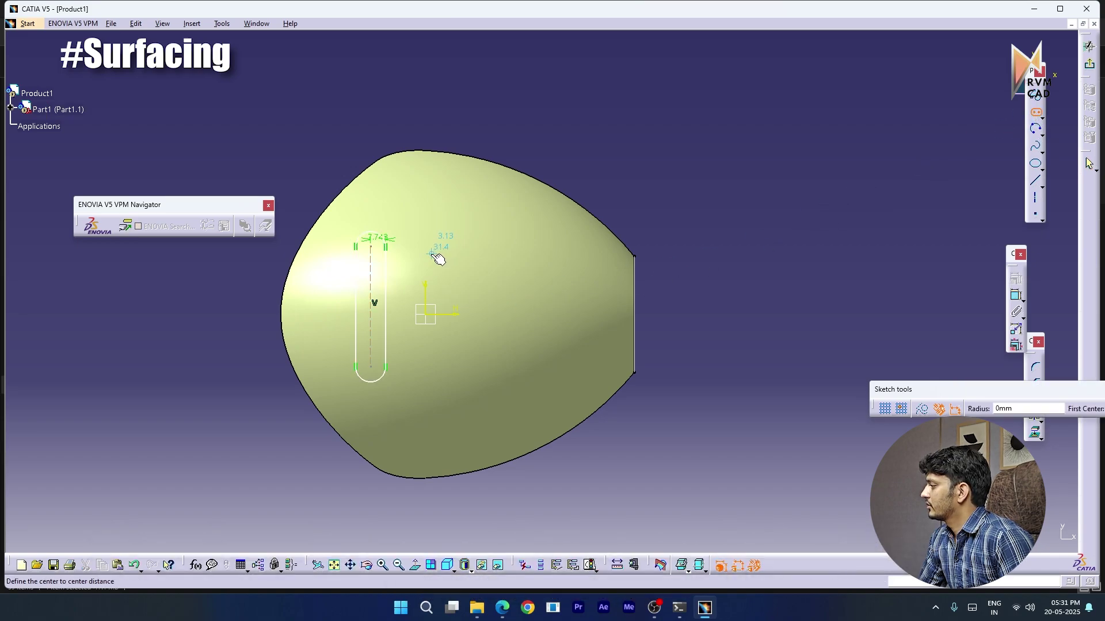
{"action": "left_click", "coordinate": [430, 254]}
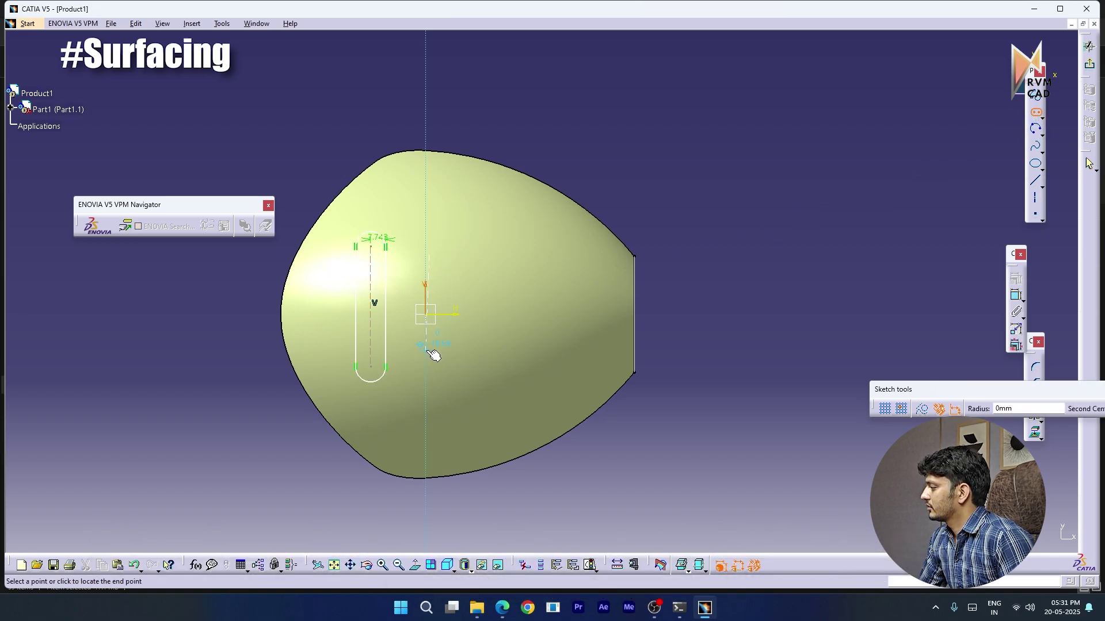
{"action": "key", "text": "Escape"}
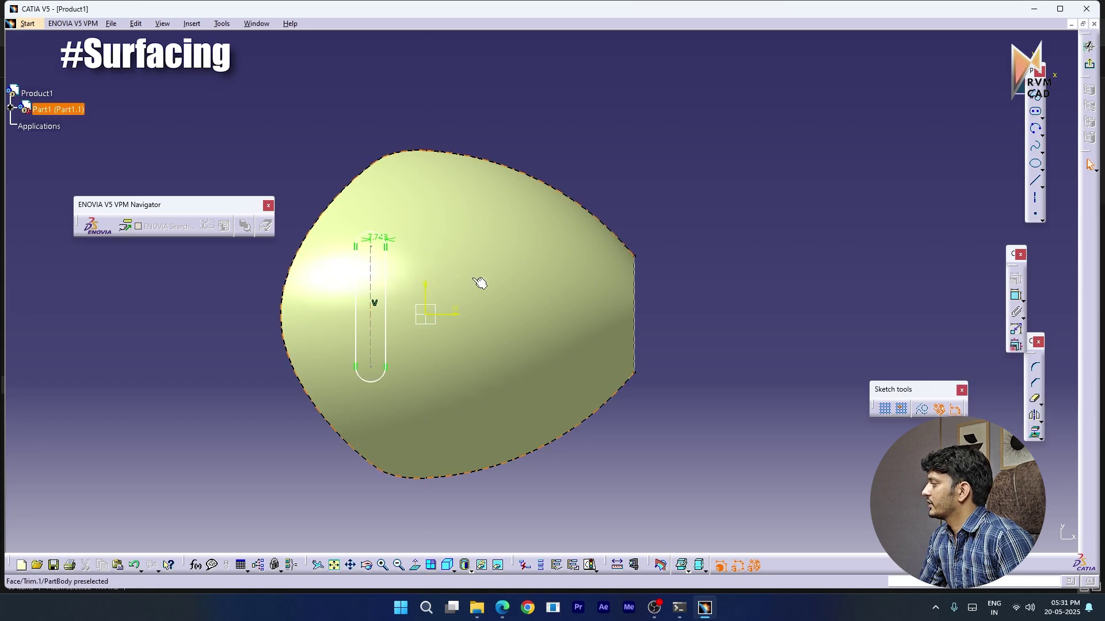
Draw the second and third vertical elongated holes toward the small end, with radii of about 5.2 mm and 6.2 mm
{"action": "left_click", "coordinate": [1035, 111]}
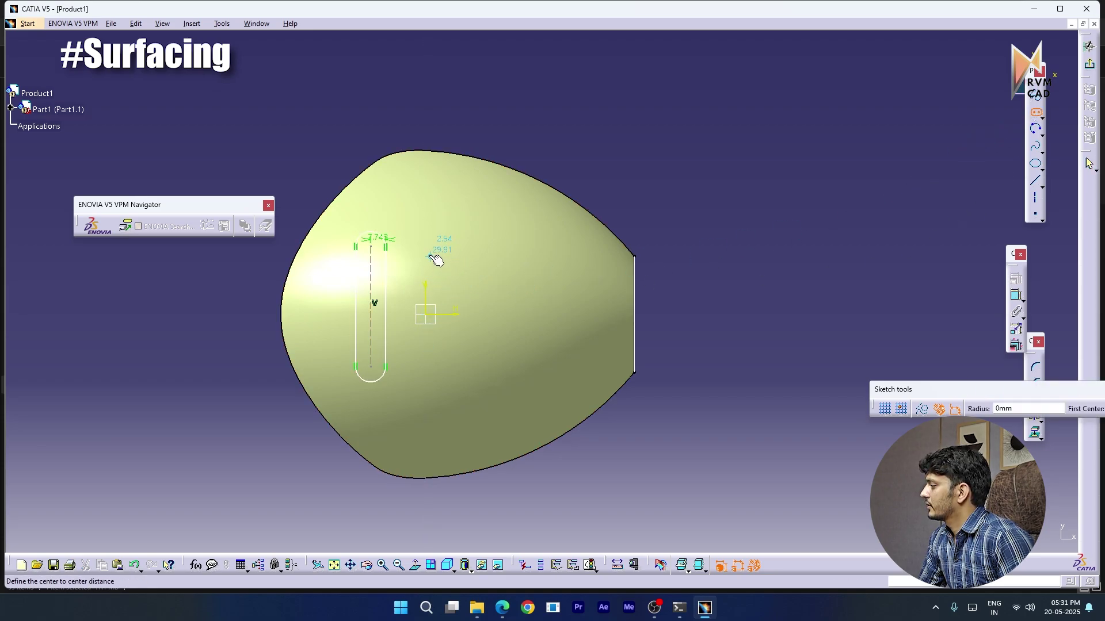
{"action": "left_click", "coordinate": [435, 255]}
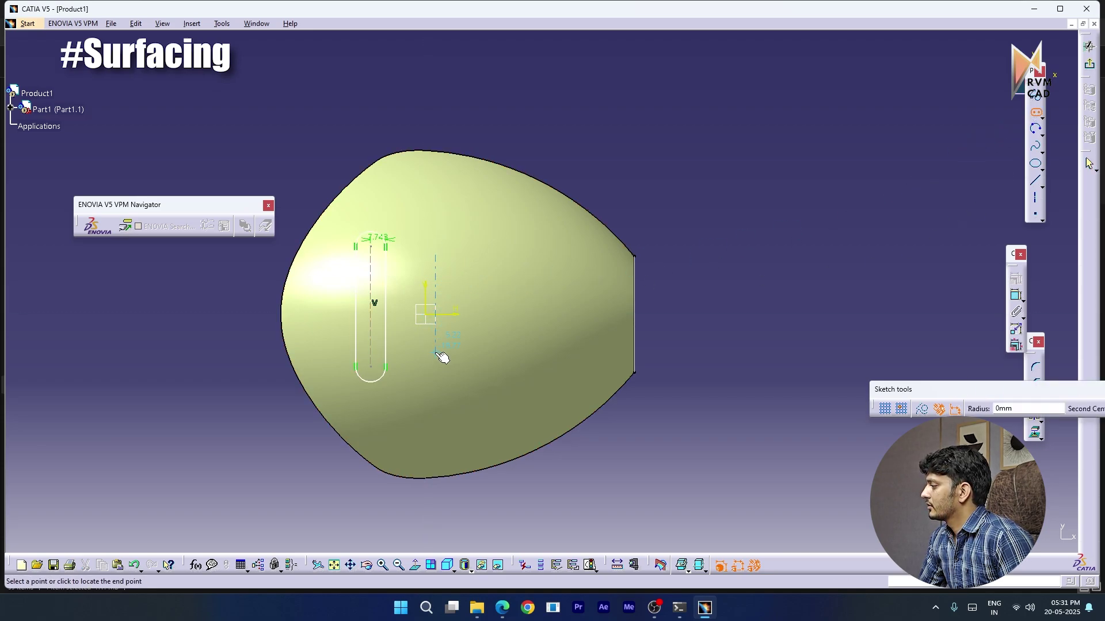
{"action": "left_click", "coordinate": [436, 352]}
{"action": "left_click", "coordinate": [446, 361]}
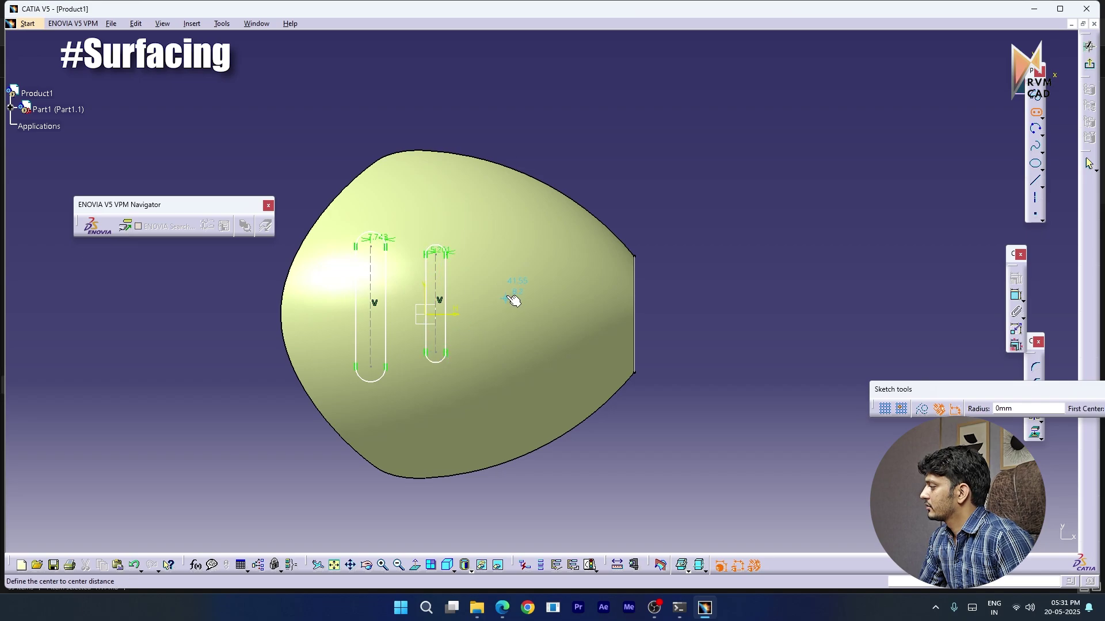
{"action": "left_click", "coordinate": [497, 274]}
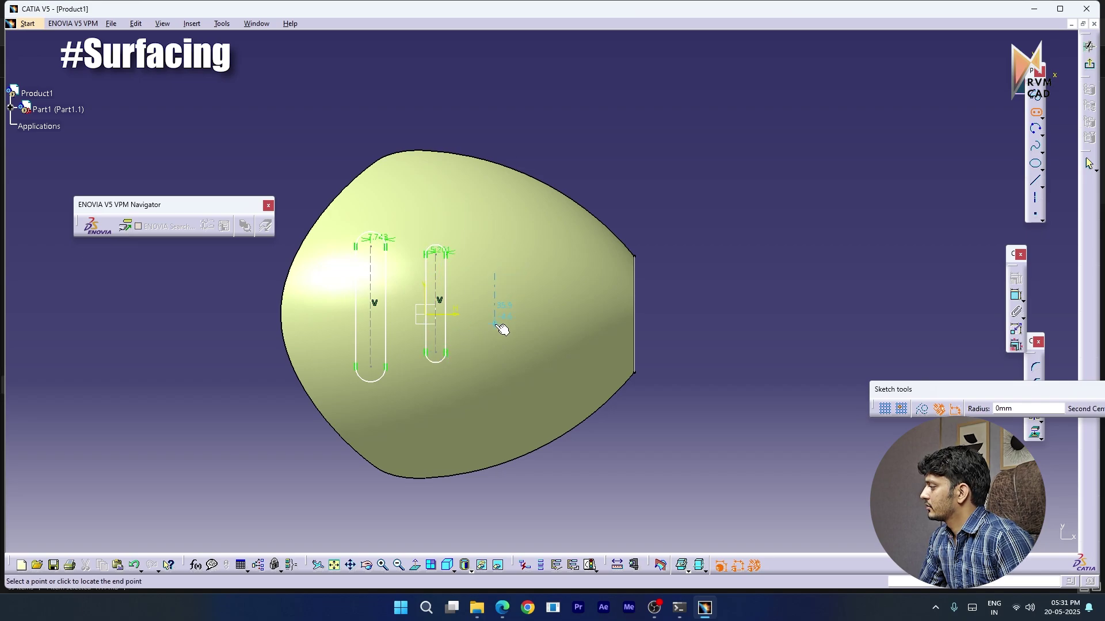
{"action": "left_click", "coordinate": [497, 339]}
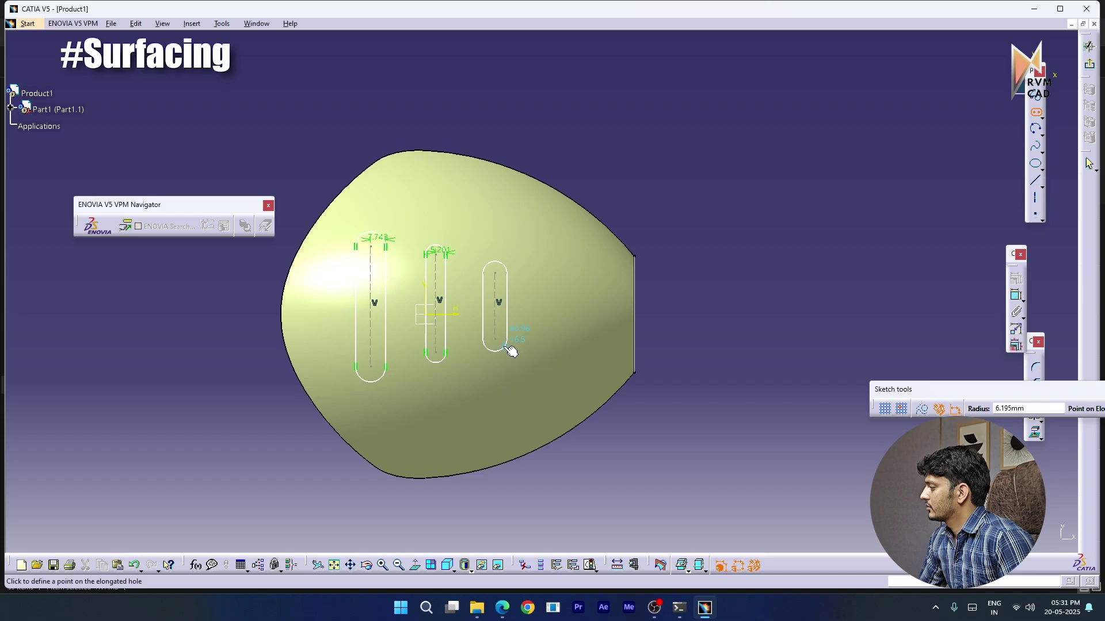
{"action": "left_click", "coordinate": [510, 349]}
Draw the fourth and fifth vertical elongated holes, shorter and narrower, between the third one and the shell's small end
{"action": "left_click", "coordinate": [550, 283]}
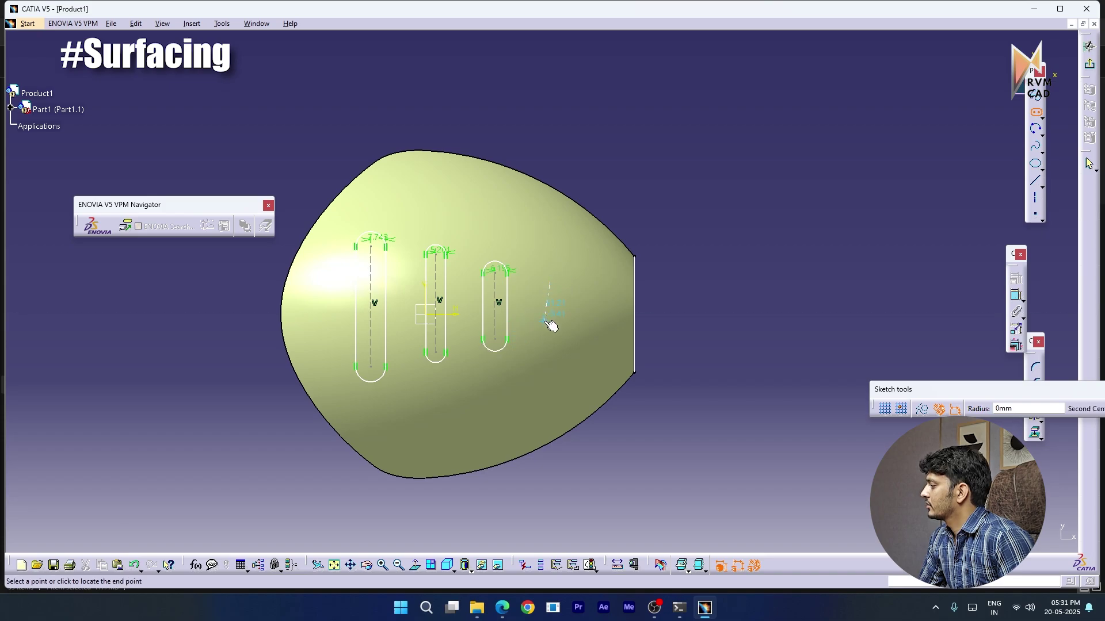
{"action": "left_click", "coordinate": [551, 334]}
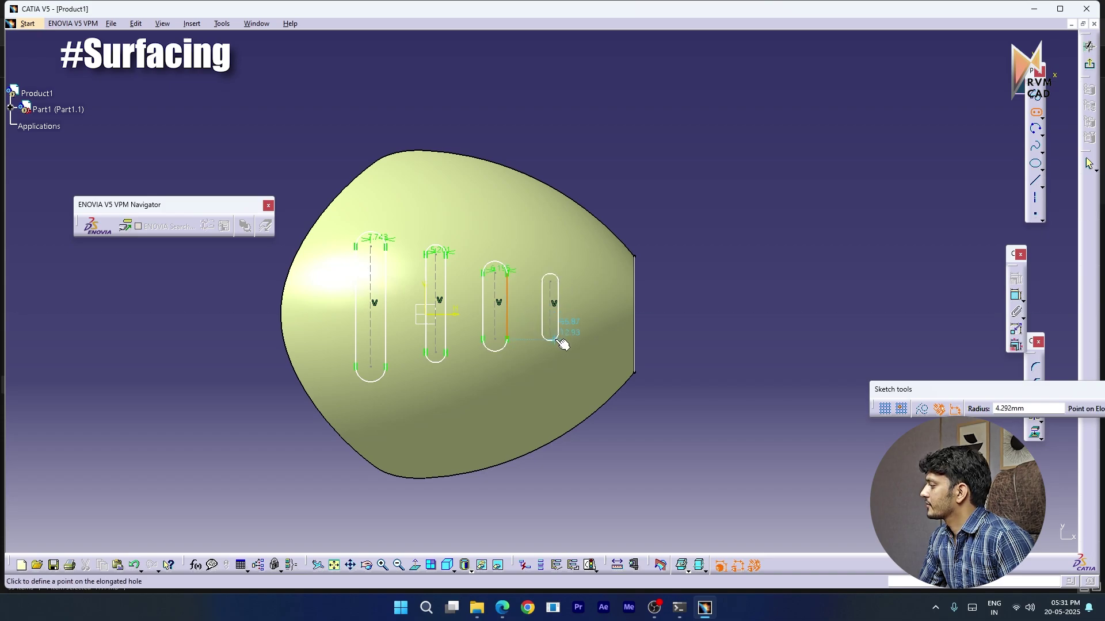
{"action": "left_click", "coordinate": [560, 341]}
{"action": "left_click", "coordinate": [596, 289]}
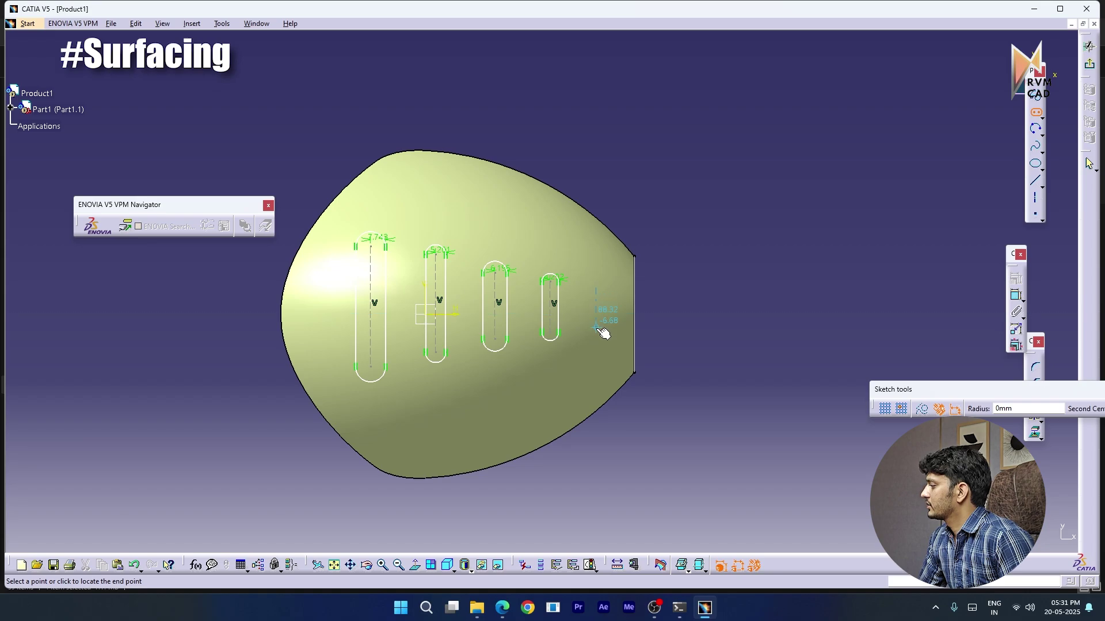
{"action": "left_click", "coordinate": [596, 332]}
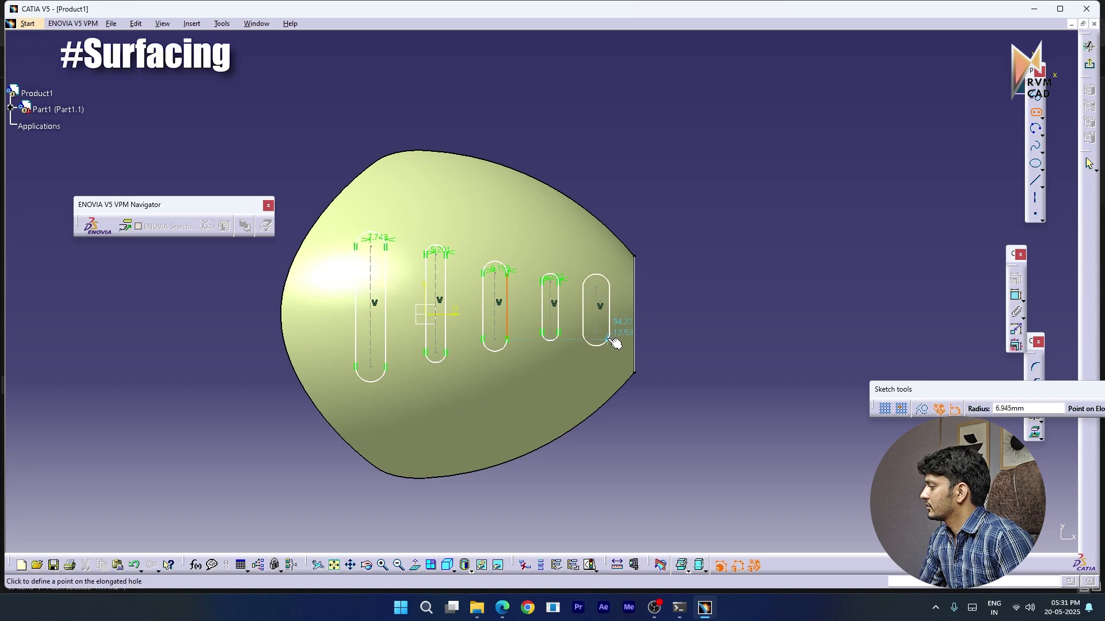
{"action": "left_click", "coordinate": [607, 337]}
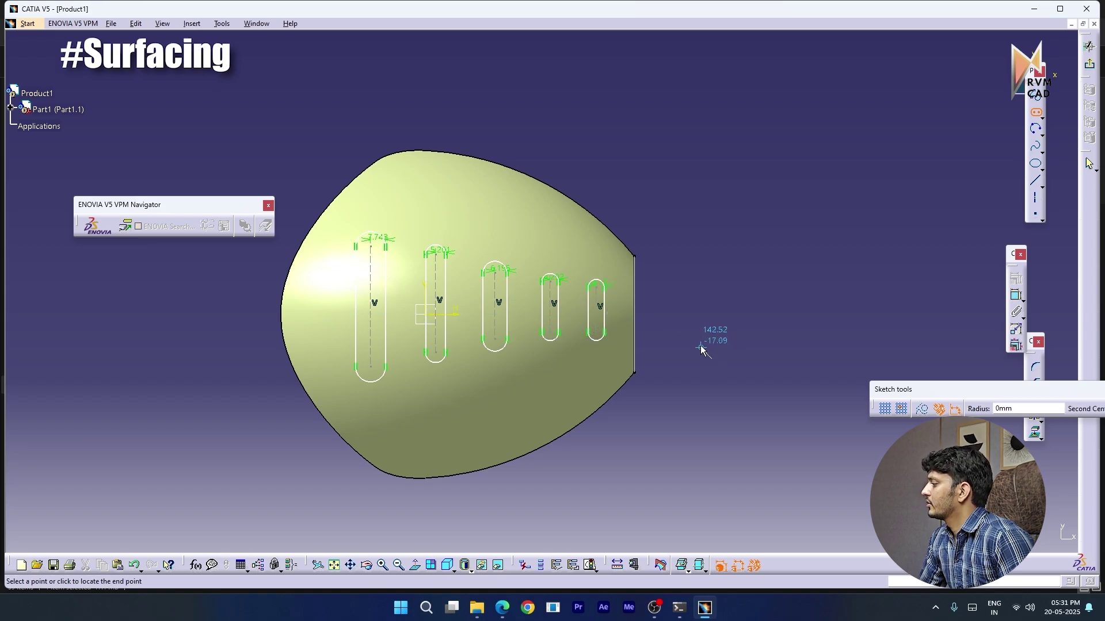
{"action": "key", "text": "Escape"}
Look up the widest slot's radius in the workbook drawing and set that slot's radius to 9 mm
{"action": "double_click", "coordinate": [384, 237]}
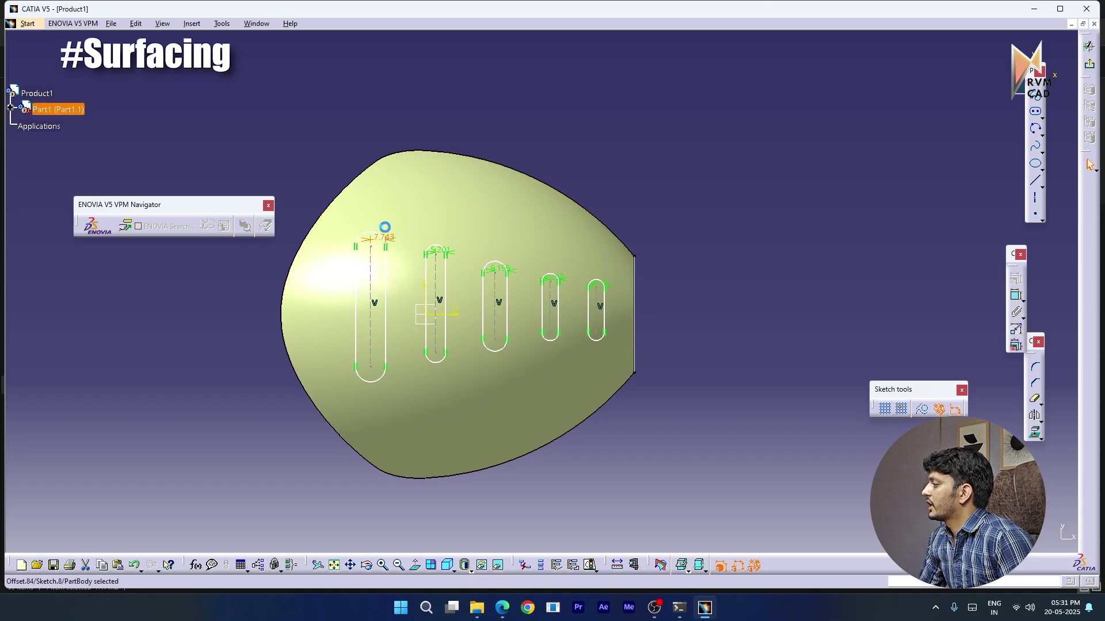
{"action": "left_click", "coordinate": [502, 607]}
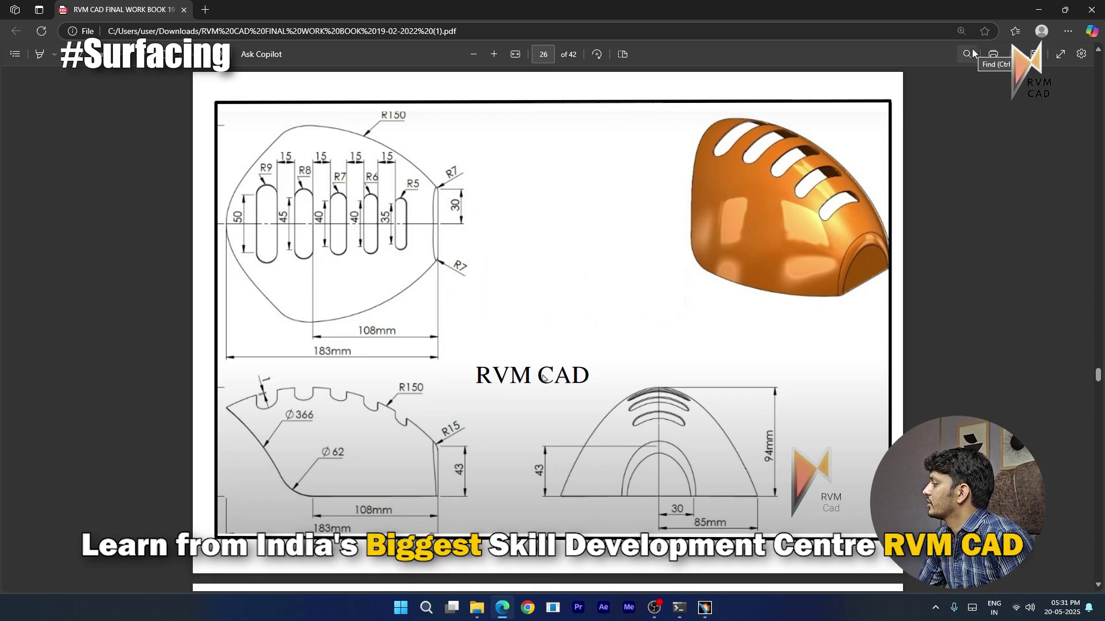
{"action": "left_click", "coordinate": [1041, 14]}
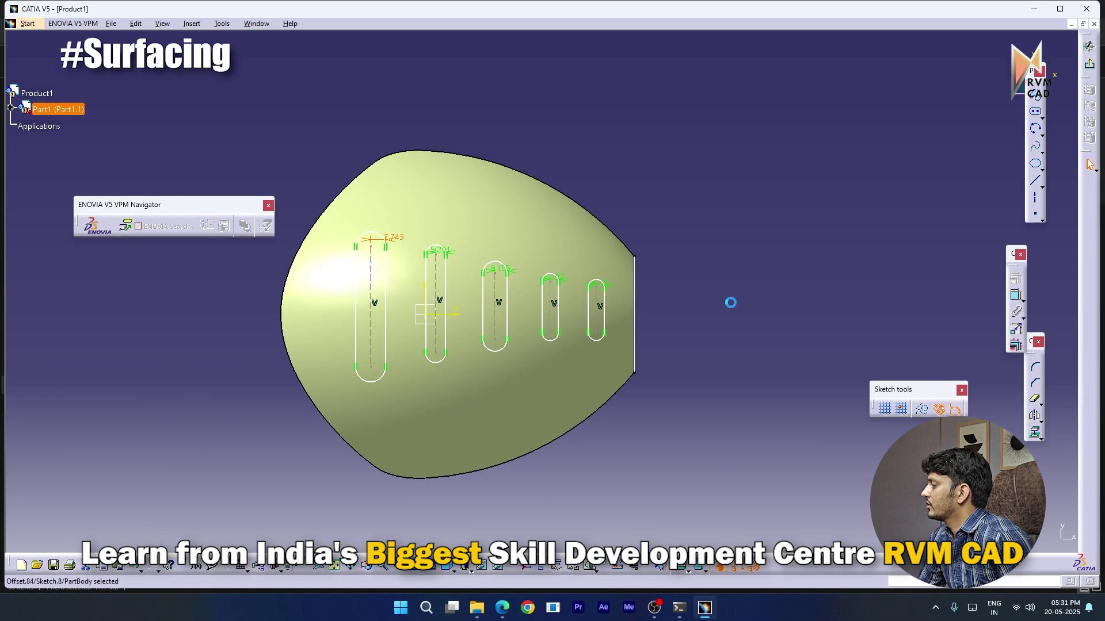
{"action": "double_click", "coordinate": [396, 242]}
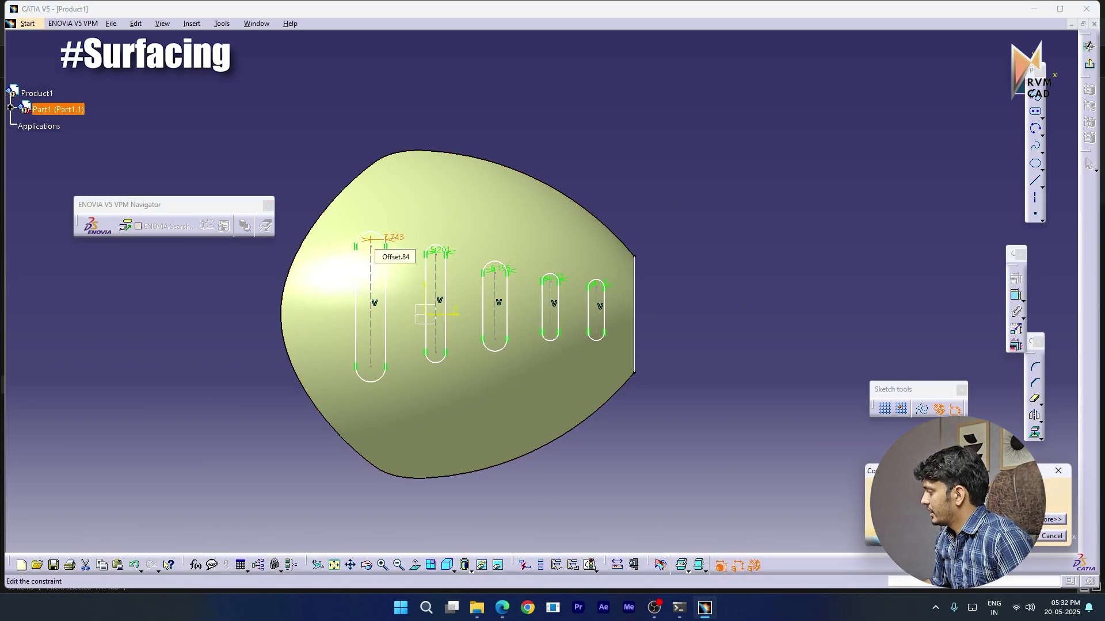
{"action": "key", "text": "Return"}
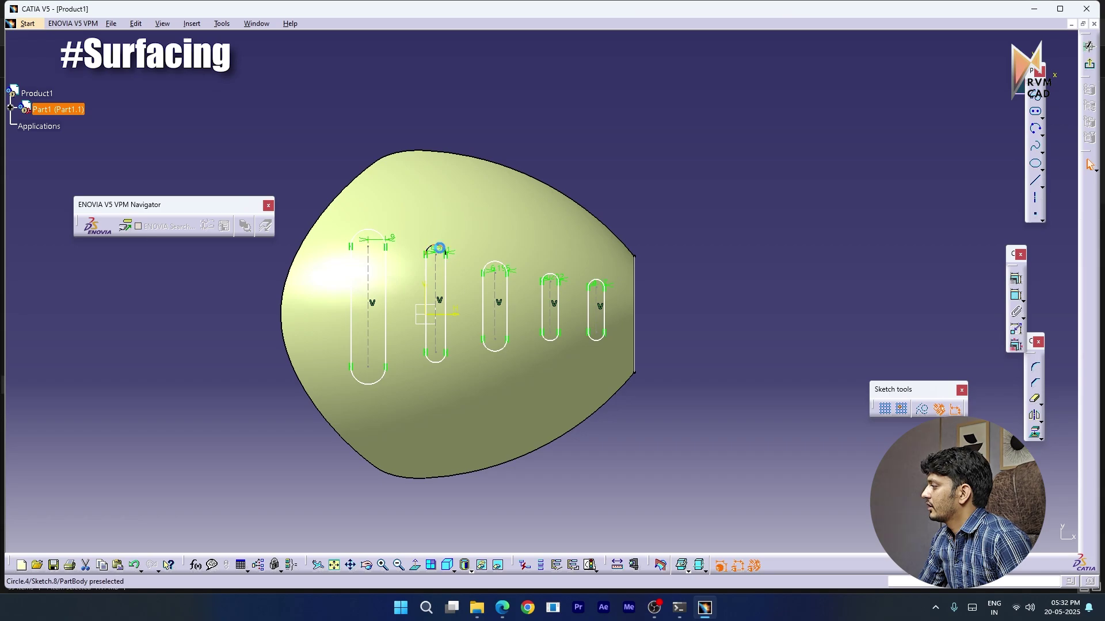
{"action": "double_click", "coordinate": [441, 252]}
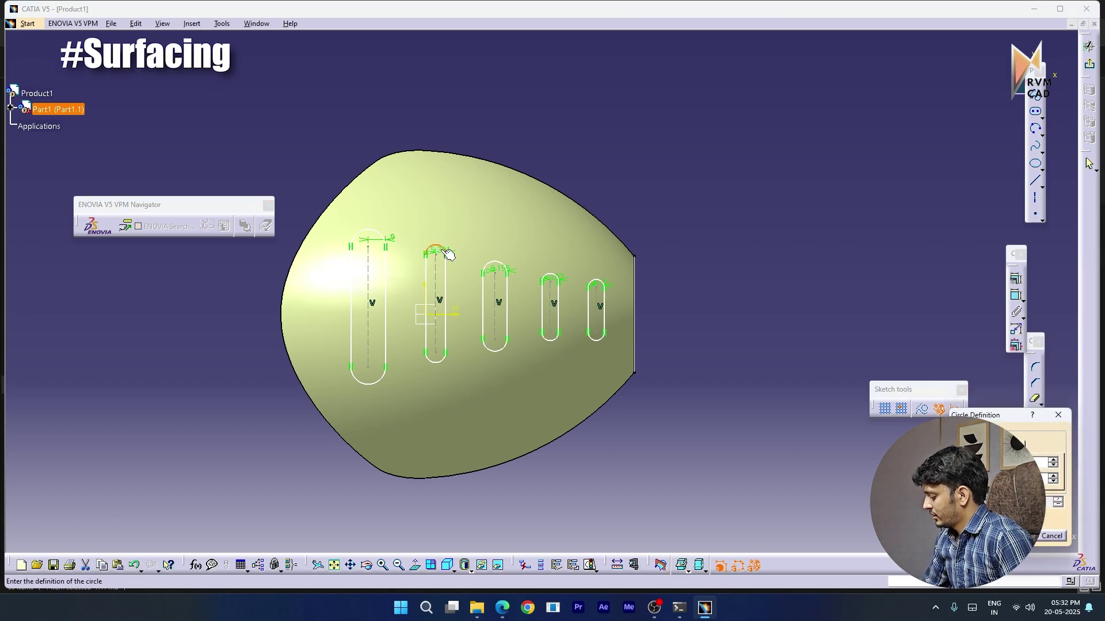
{"action": "key", "text": "Escape"}
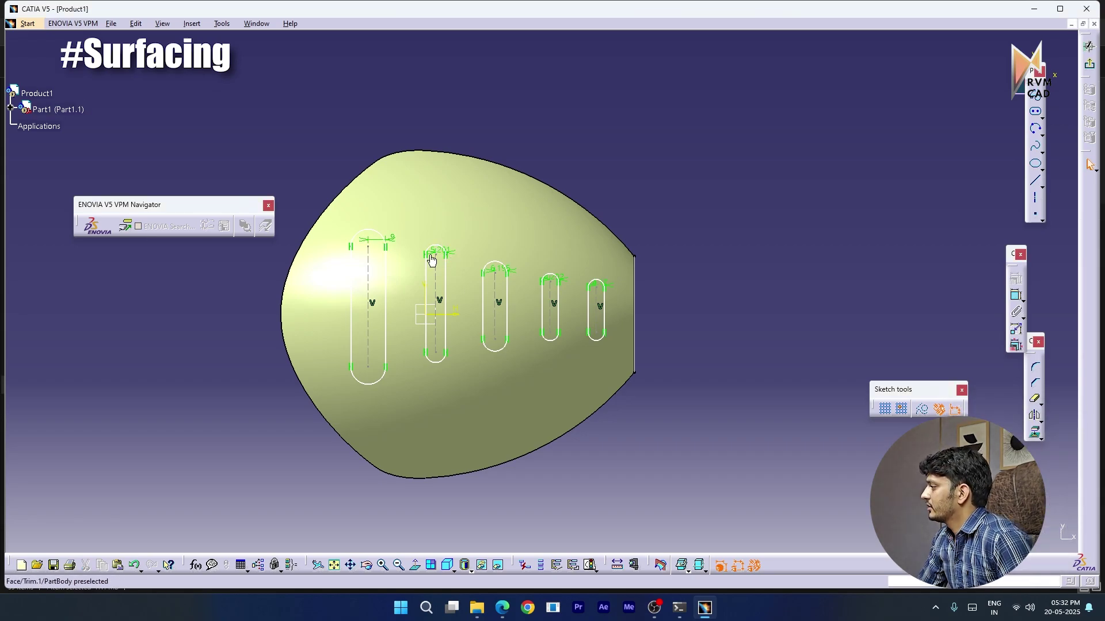
{"action": "double_click", "coordinate": [439, 248]}
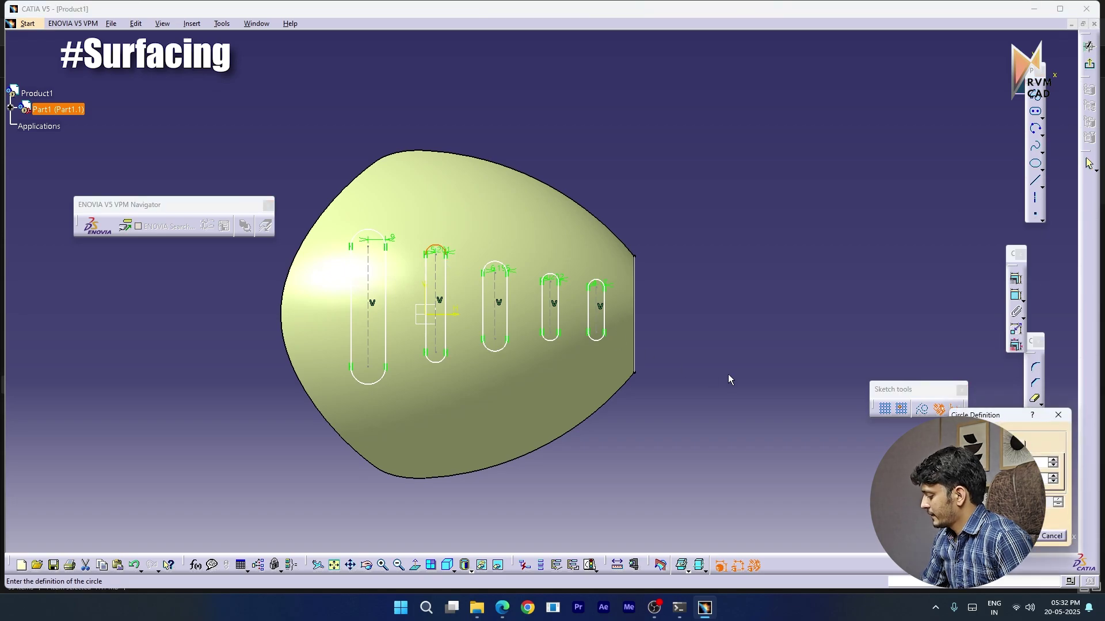
{"action": "left_click", "coordinate": [1019, 536]}
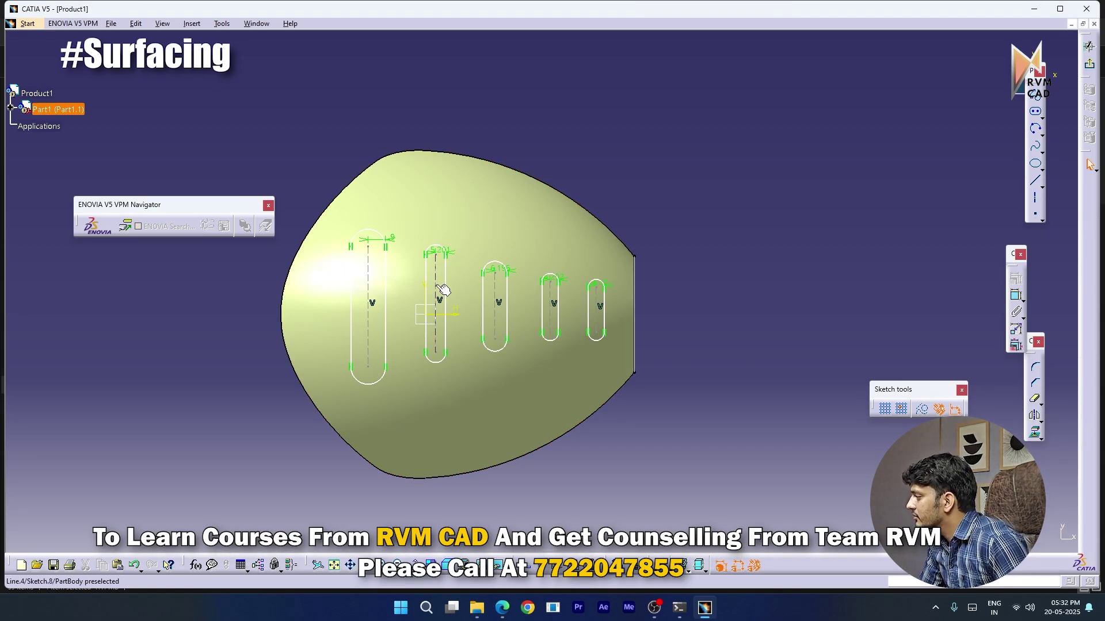
Set the radius of the second slot from the wide end to 8 mm and that of the third slot to 7 mm
{"action": "middle_click_drag", "start_coordinate": [440, 290], "coordinate": [347, 212]}
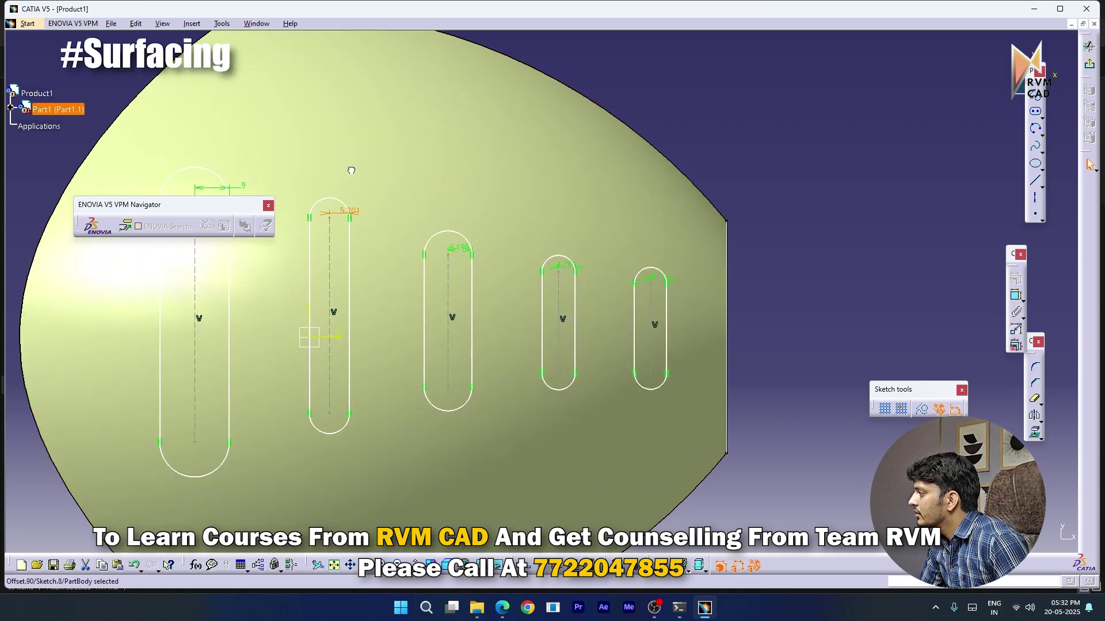
{"action": "left_click_drag", "start_coordinate": [361, 213], "coordinate": [383, 212]}
{"action": "double_click", "coordinate": [383, 211]}
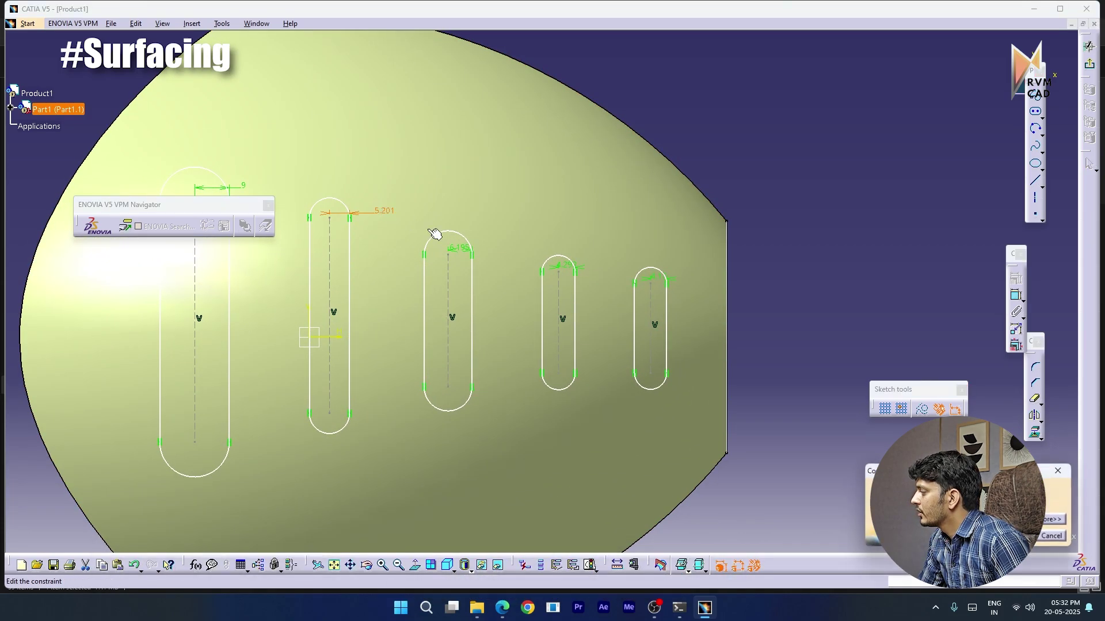
{"action": "type", "text": "8"}
{"action": "key", "text": "Return"}
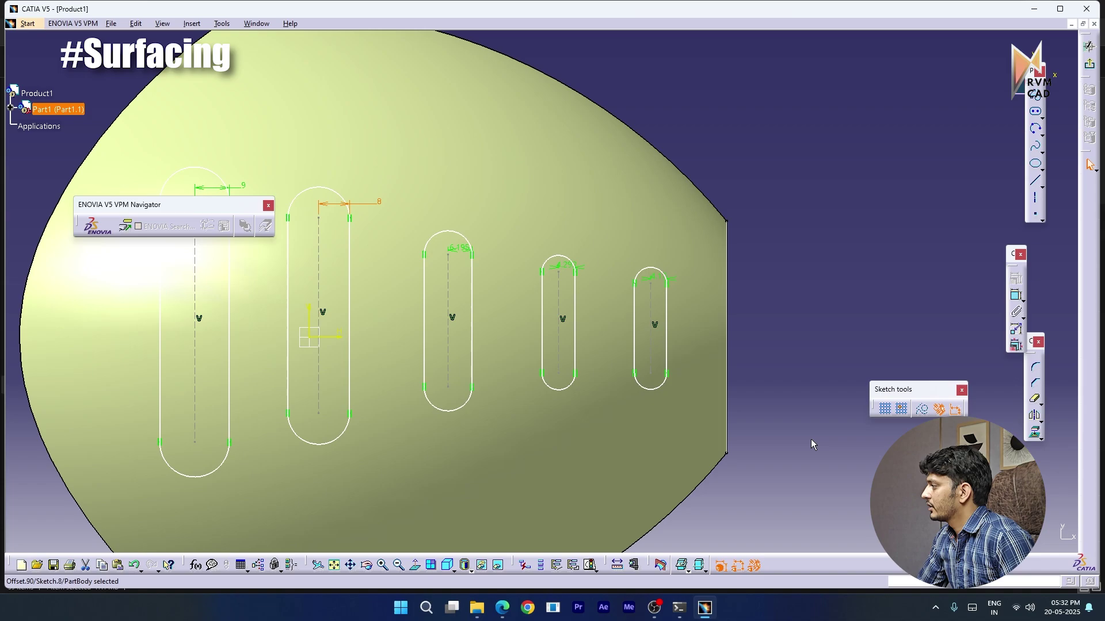
{"action": "double_click", "coordinate": [456, 251]}
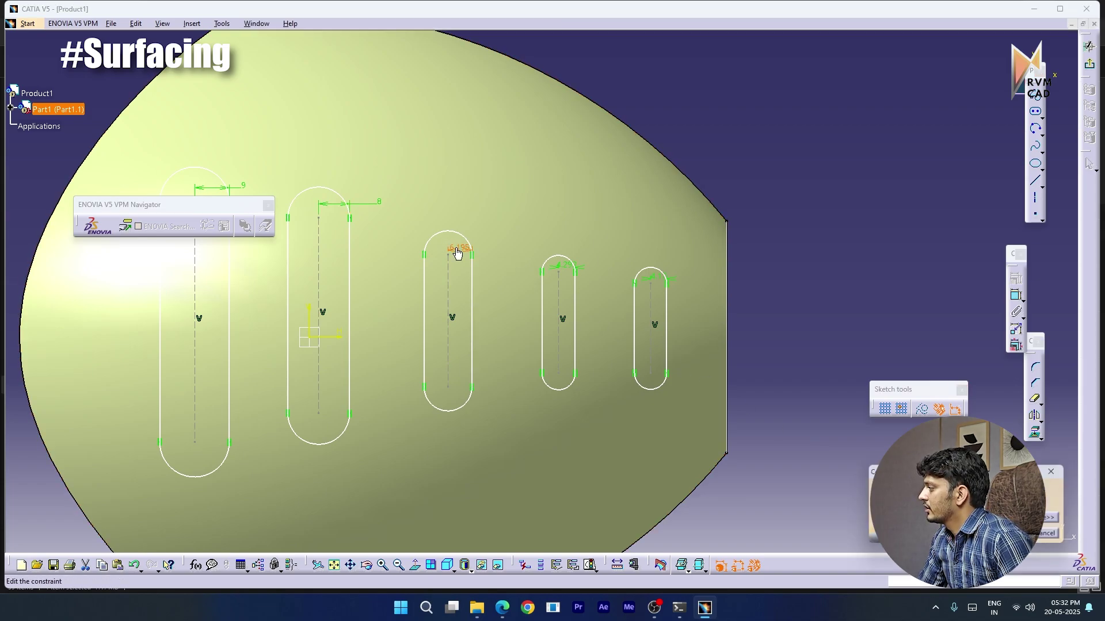
{"action": "type", "text": "7"}
{"action": "key", "text": "Return"}
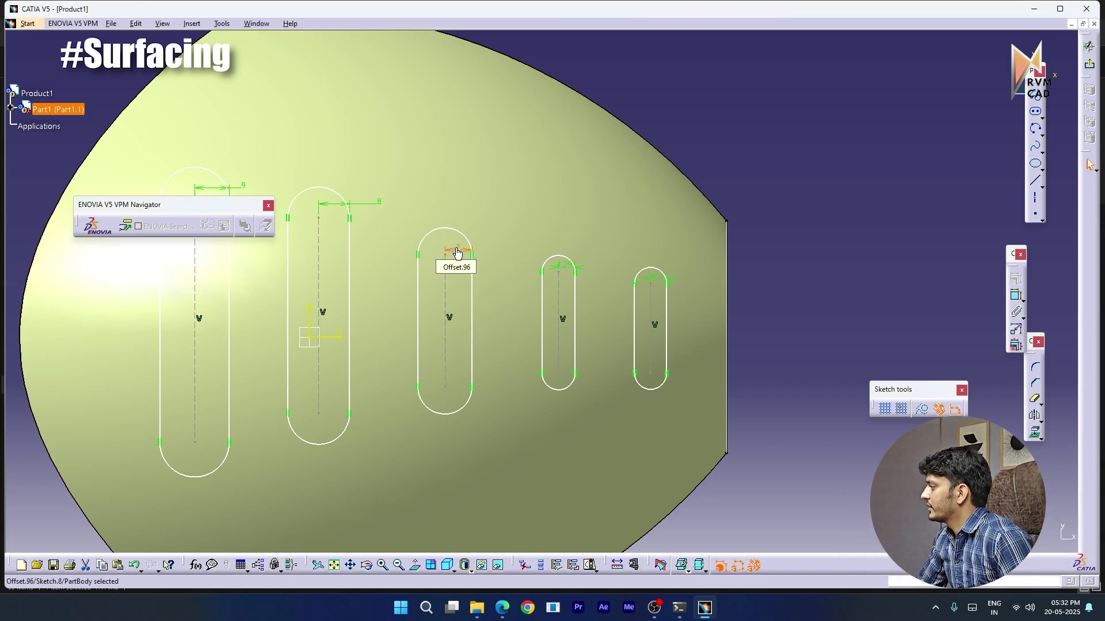
Set the fourth slot's radius to 6 mm and the radius of the fifth slot, nearest the small end, to 5 mm
{"action": "double_click", "coordinate": [562, 265]}
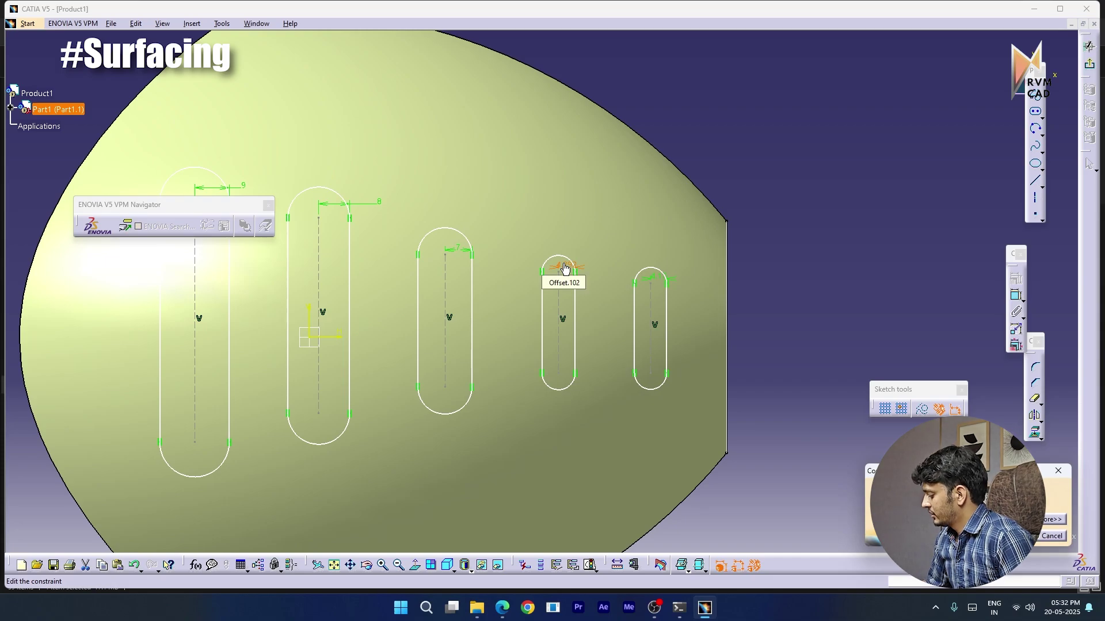
{"action": "type", "text": "6"}
{"action": "key", "text": "Return"}
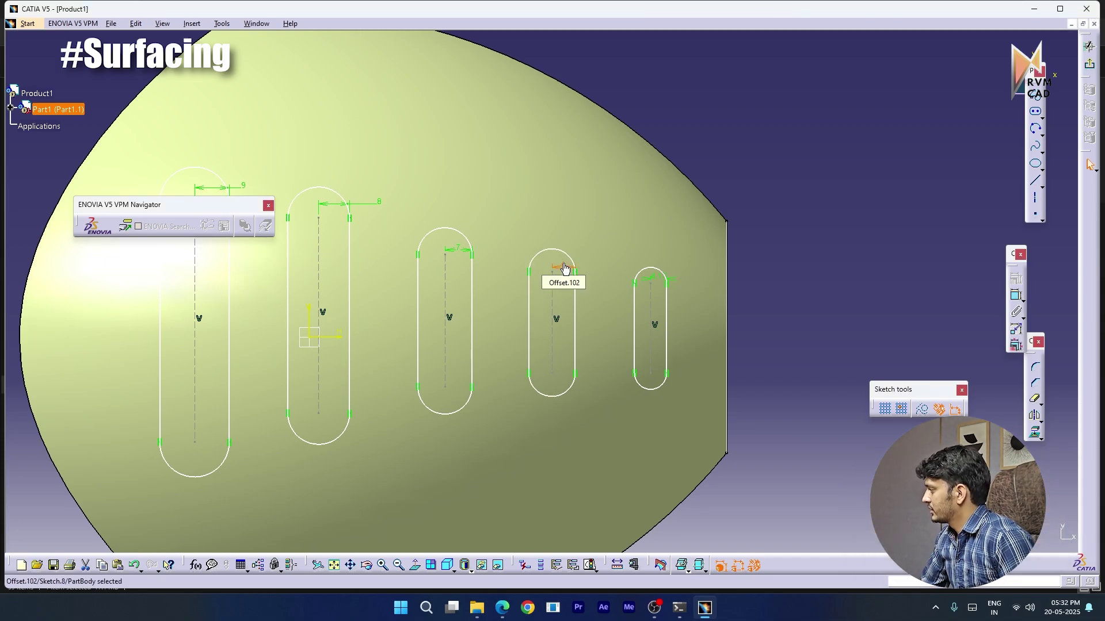
{"action": "double_click", "coordinate": [660, 279]}
{"action": "type", "text": "5"}
{"action": "key", "text": "Return"}
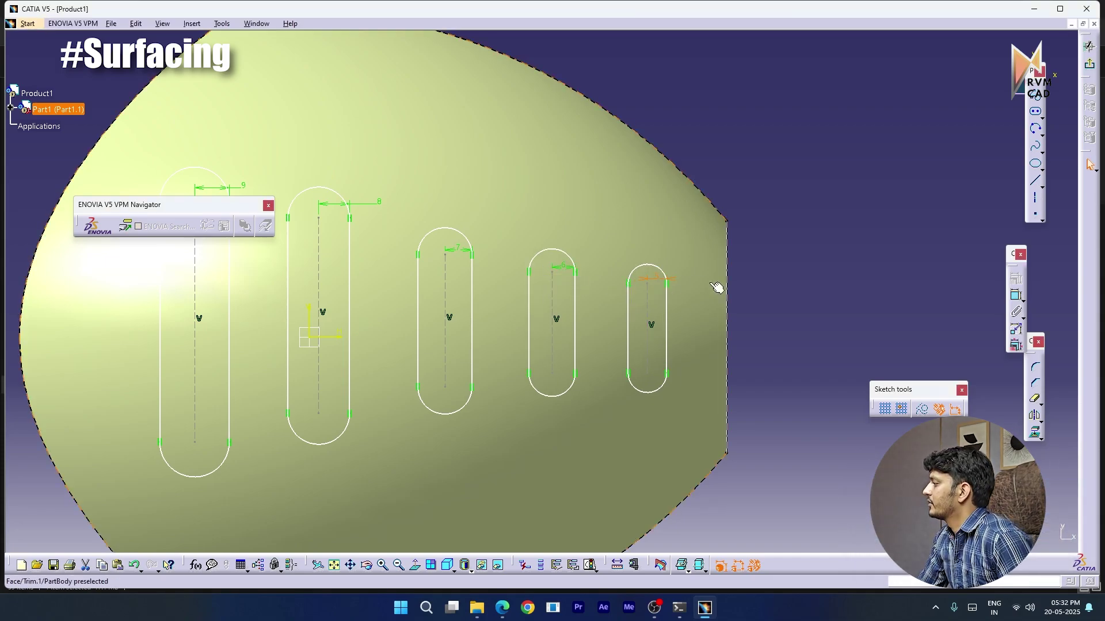
{"action": "left_click", "coordinate": [804, 266]}
{"action": "middle_click_drag", "start_coordinate": [804, 266], "coordinate": [778, 332]}
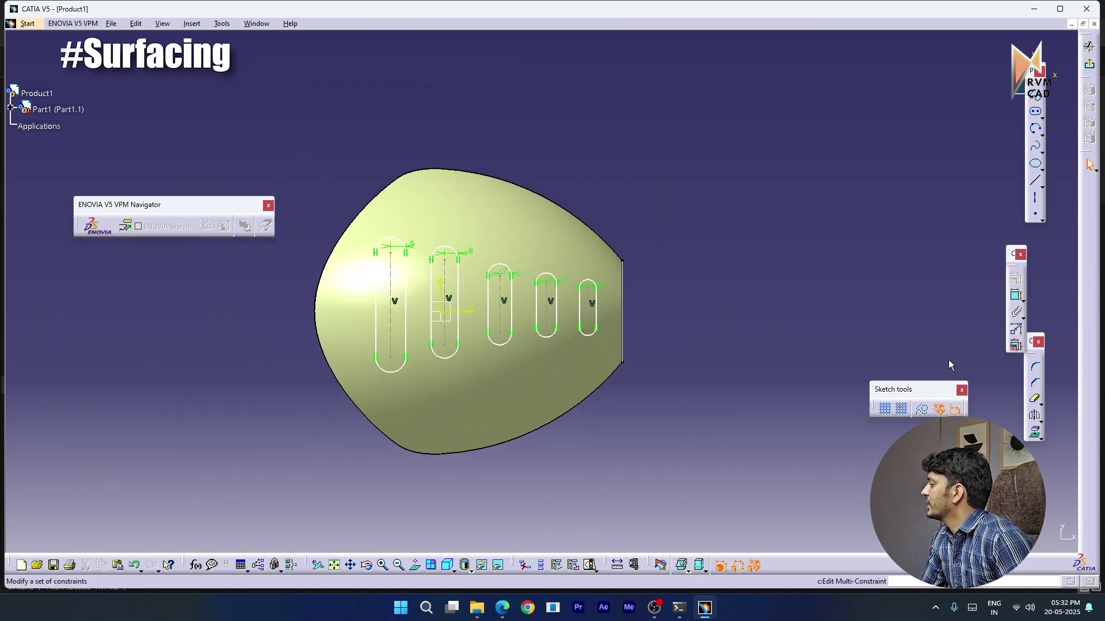
Constrain the gap between the facing straight edges of the first and second slots to 15 mm
{"action": "left_click", "coordinate": [1016, 296]}
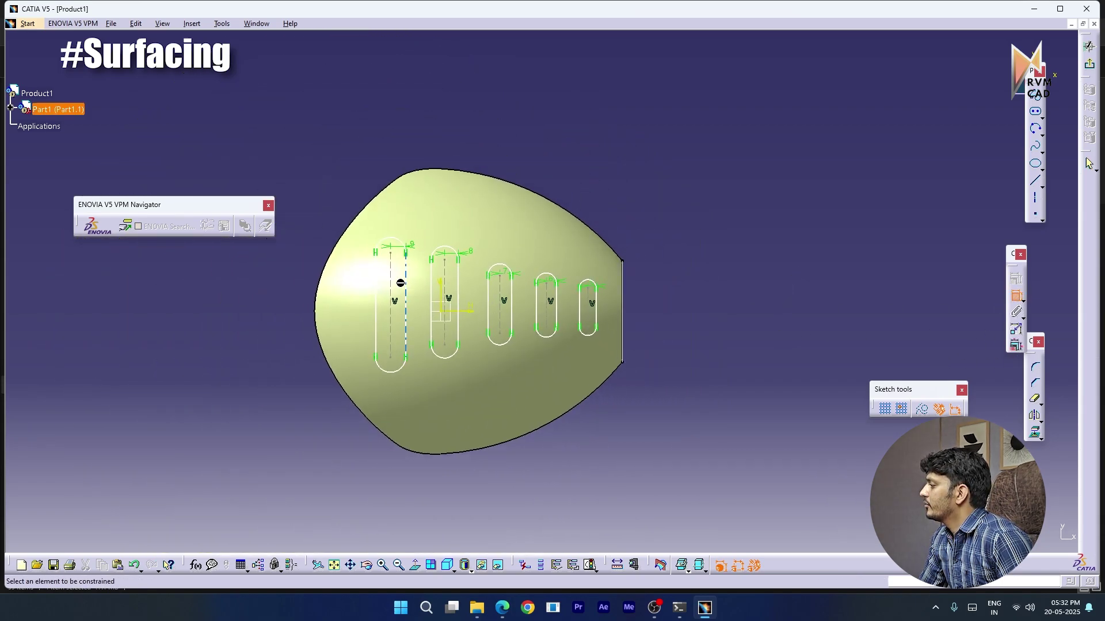
{"action": "left_click", "coordinate": [407, 274]}
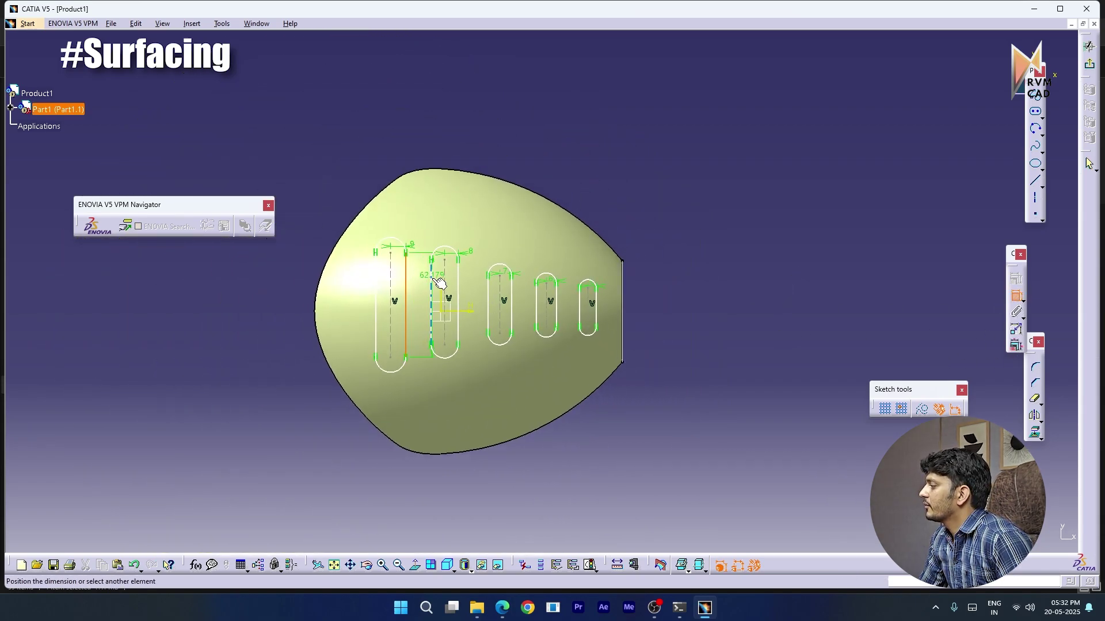
{"action": "left_click", "coordinate": [434, 280]}
{"action": "left_click", "coordinate": [423, 220]}
{"action": "double_click", "coordinate": [418, 218]}
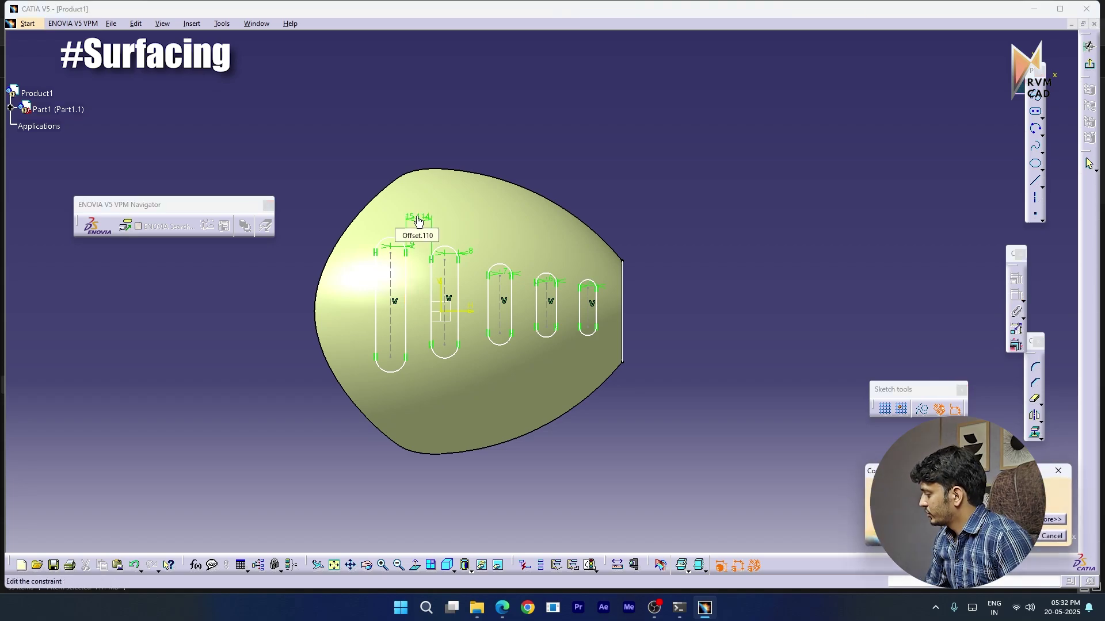
{"action": "key", "text": "Return"}
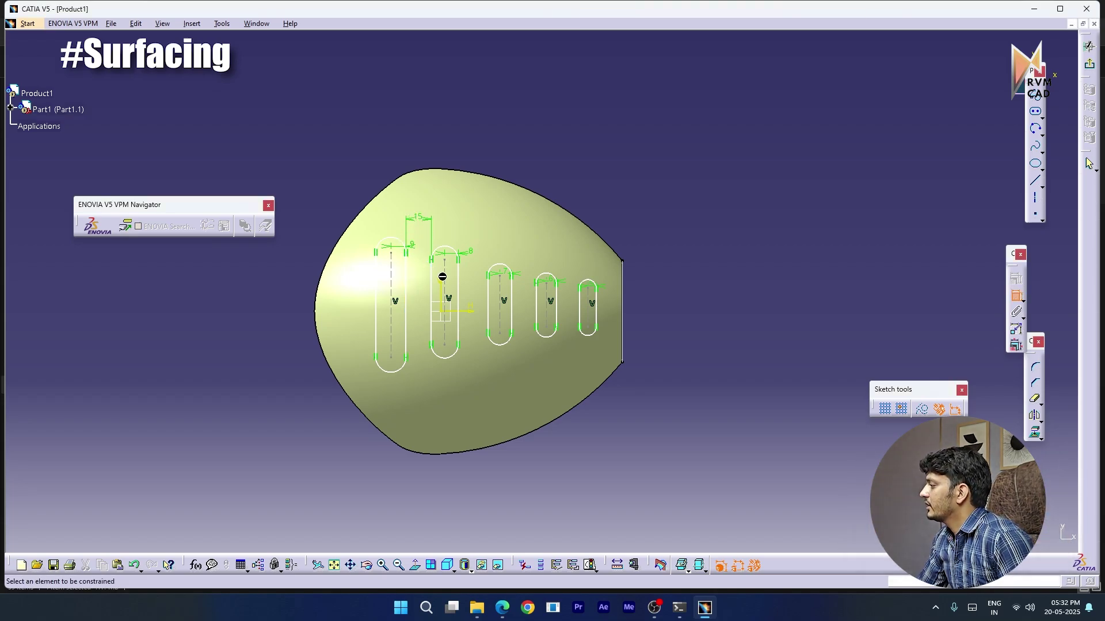
Constrain the gap between the facing straight edges of the second and third slots to 15 mm
{"action": "left_click", "coordinate": [458, 284]}
{"action": "left_click", "coordinate": [496, 299]}
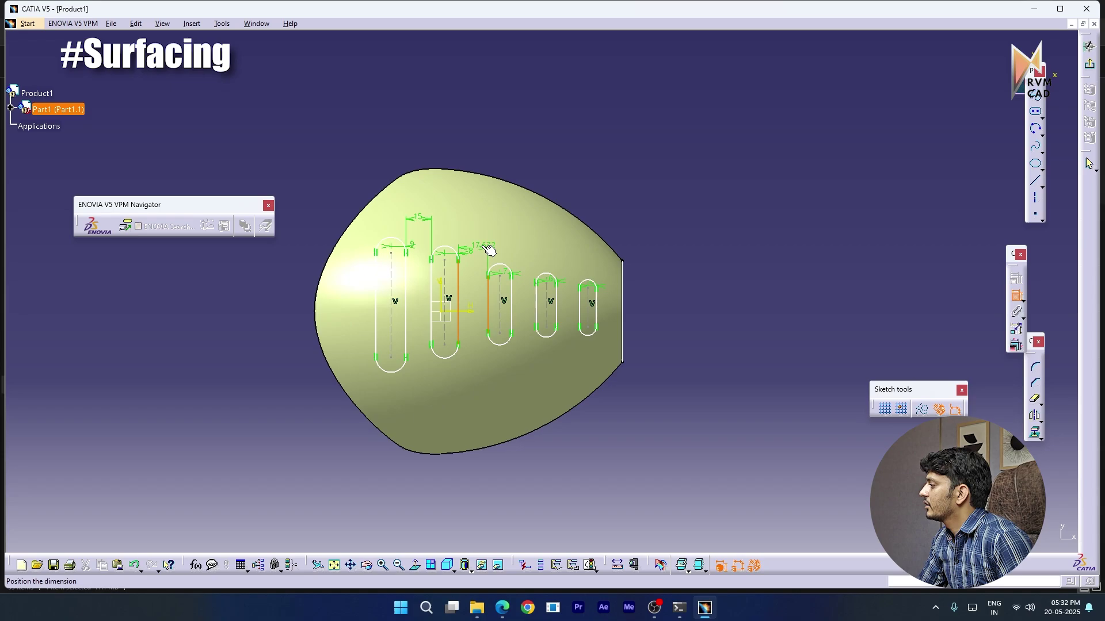
{"action": "left_click", "coordinate": [480, 242]}
{"action": "double_click", "coordinate": [480, 242]}
{"action": "type", "text": "15"}
{"action": "key", "text": "Return"}
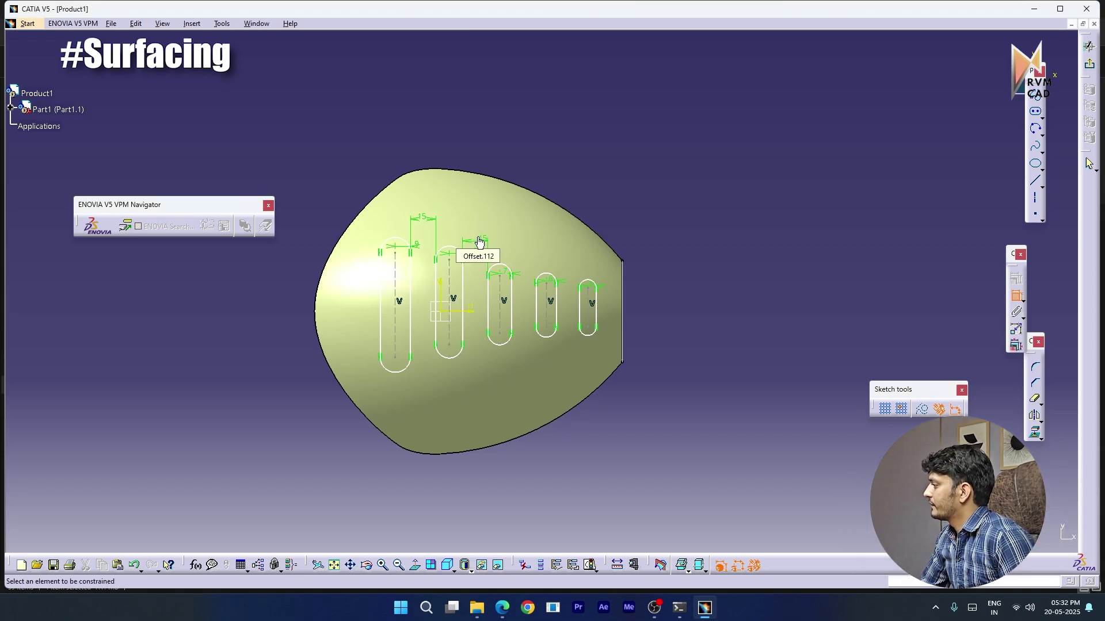
Constrain the gap between the facing straight edges of the third and fourth slots to 15 mm
{"action": "left_click", "coordinate": [512, 294]}
{"action": "left_click", "coordinate": [537, 303]}
{"action": "left_click", "coordinate": [529, 246]}
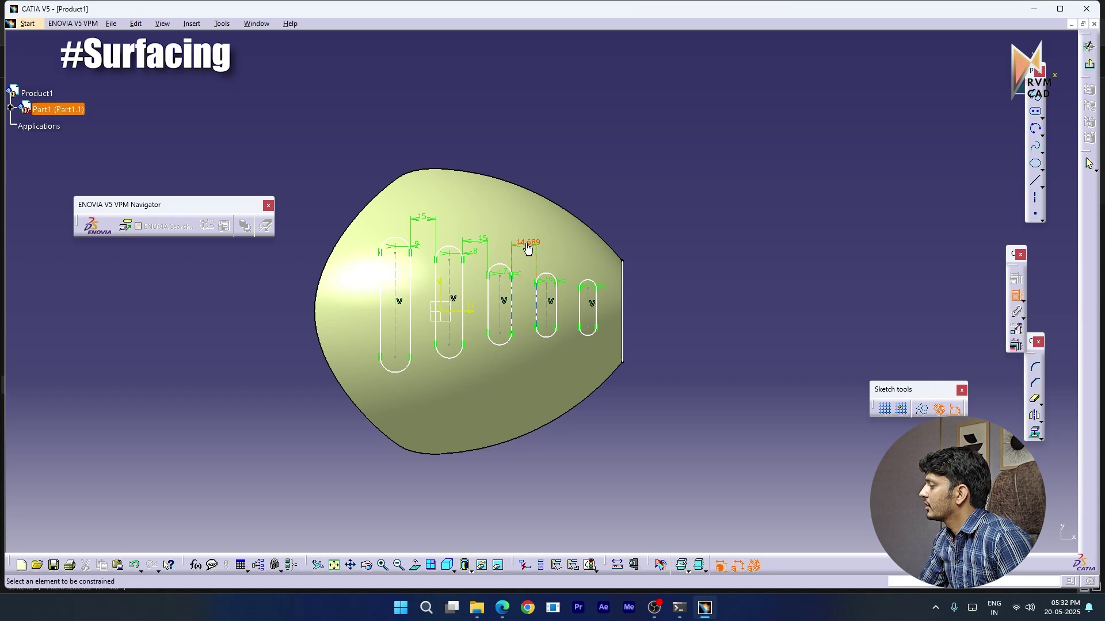
{"action": "double_click", "coordinate": [530, 249]}
{"action": "key", "text": "Return"}
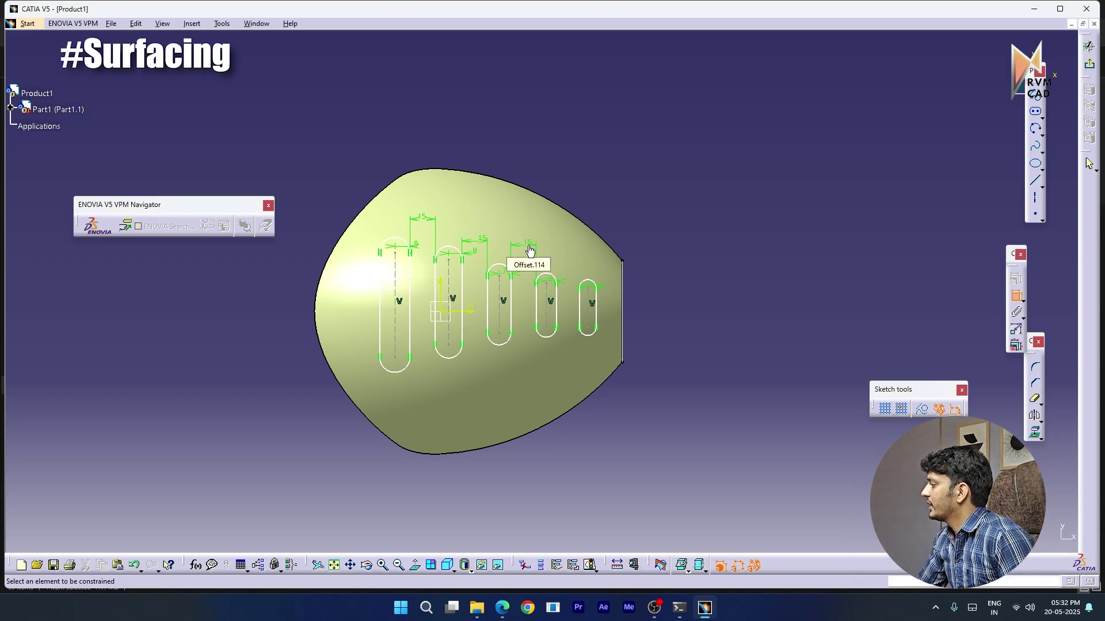
Constrain the gap between the facing straight edges of the fourth and fifth slots to 15 mm
{"action": "left_click", "coordinate": [556, 308]}
{"action": "left_click", "coordinate": [584, 310]}
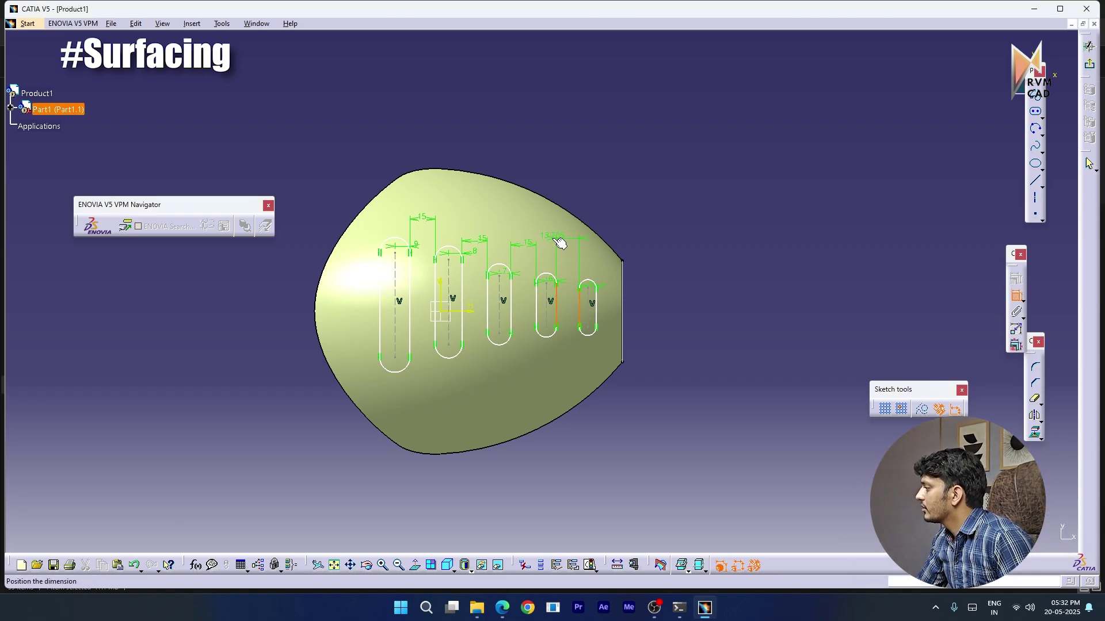
{"action": "double_click", "coordinate": [557, 240]}
{"action": "type", "text": "15"}
{"action": "key", "text": "Return"}
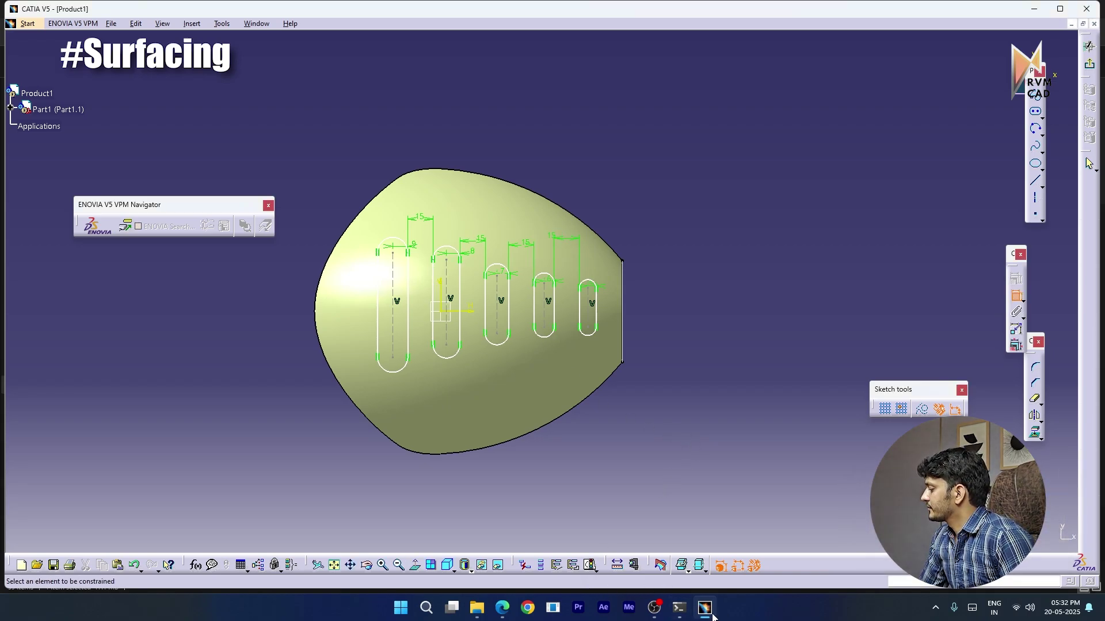
Look up the slot lengths in the workbook drawing and dimension the widest slot's straight edge to 50 mm
{"action": "mouse_move", "coordinate": [709, 617]}
{"action": "left_click", "coordinate": [654, 609]}
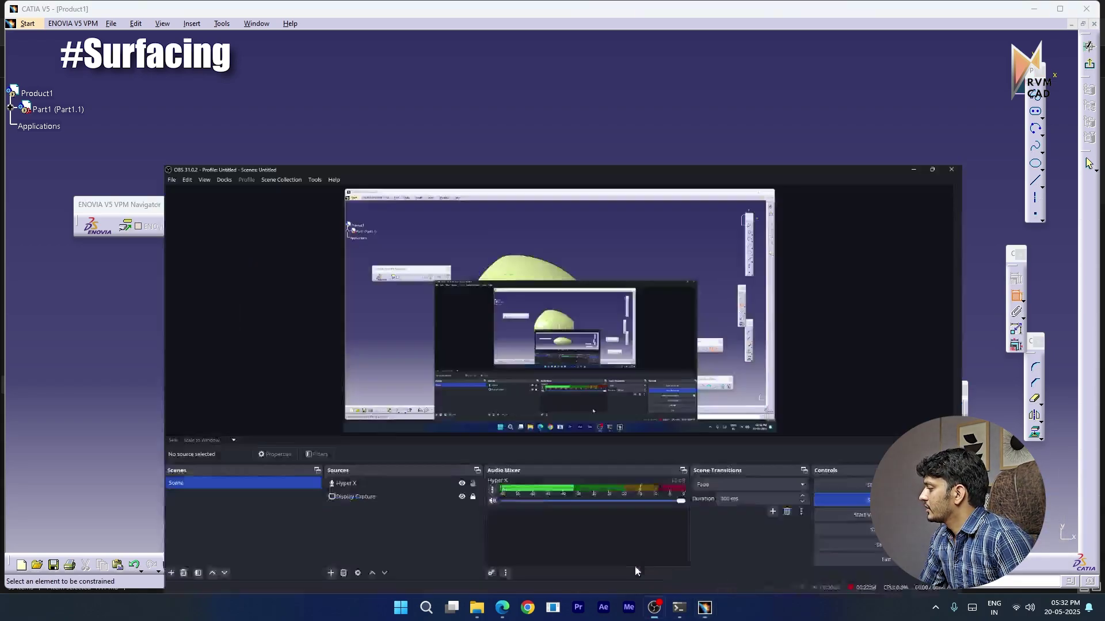
{"action": "left_click", "coordinate": [1037, 6]}
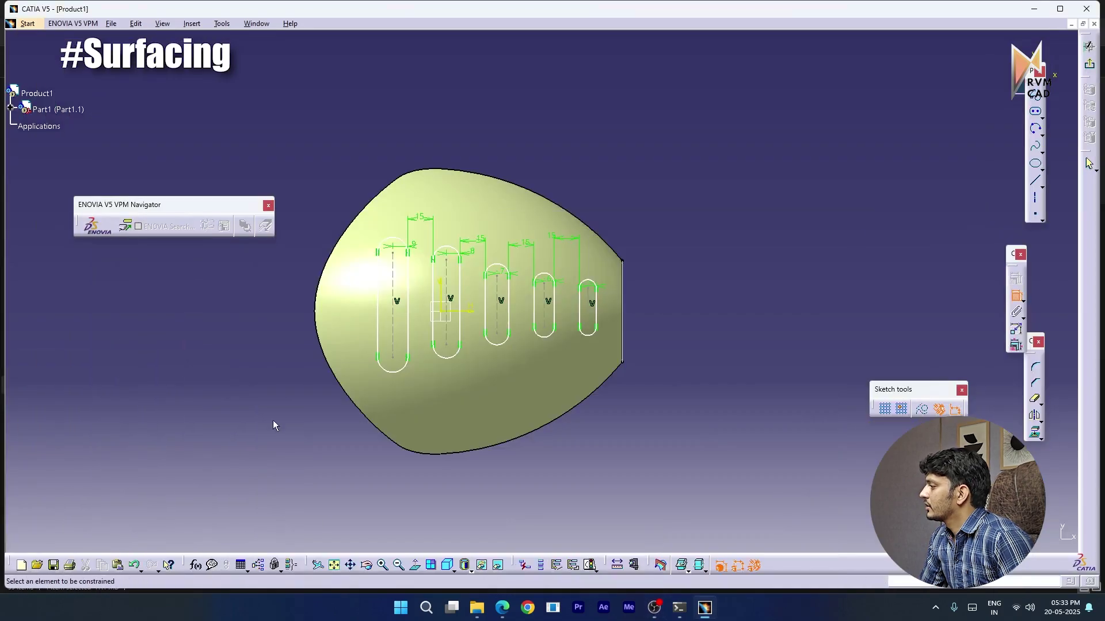
{"action": "left_click", "coordinate": [502, 608]}
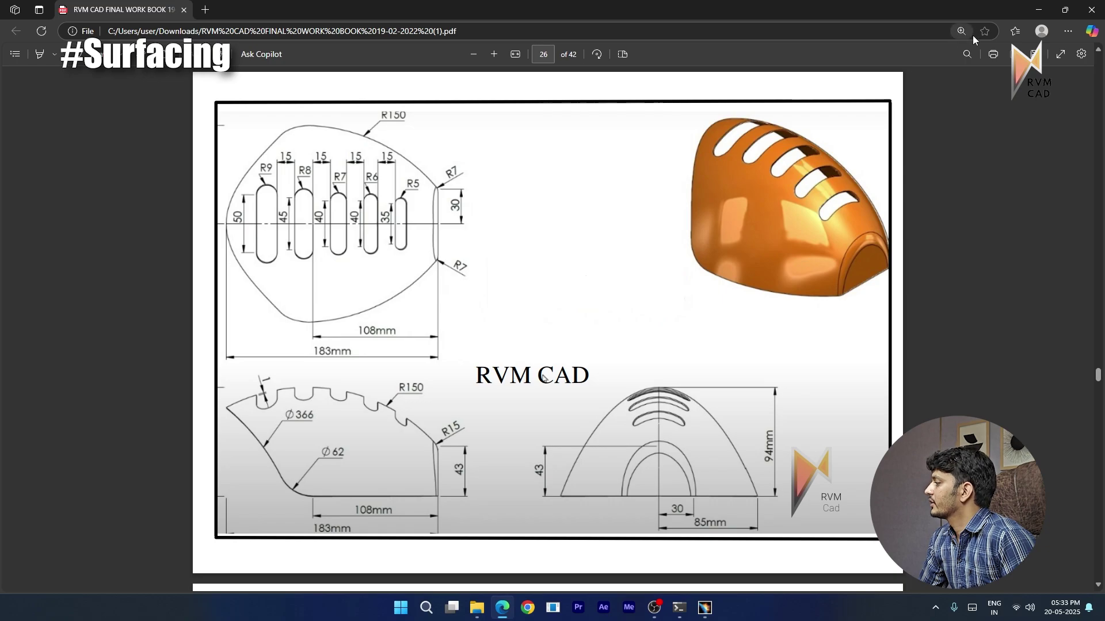
{"action": "left_click", "coordinate": [1040, 11]}
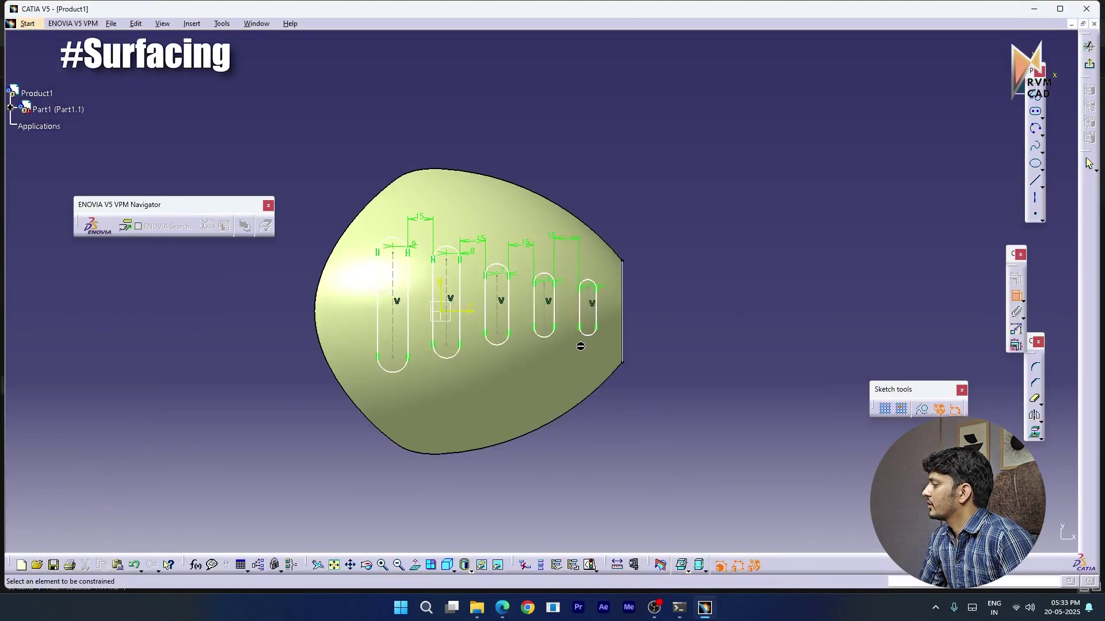
{"action": "left_click", "coordinate": [377, 304]}
{"action": "double_click", "coordinate": [347, 309]}
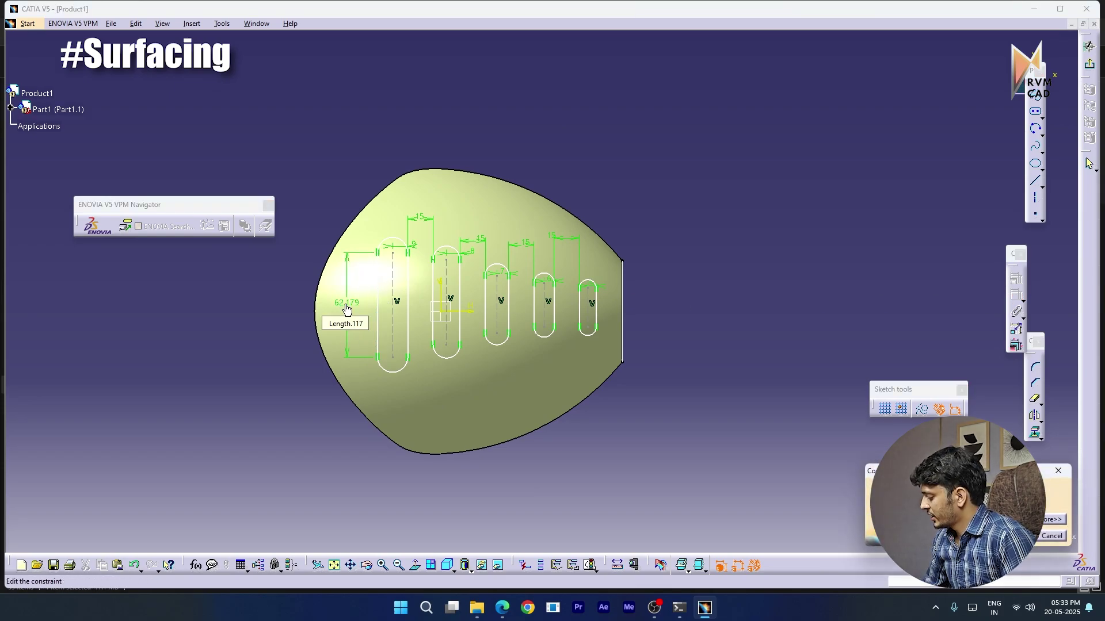
{"action": "type", "text": "50"}
{"action": "key", "text": "Return"}
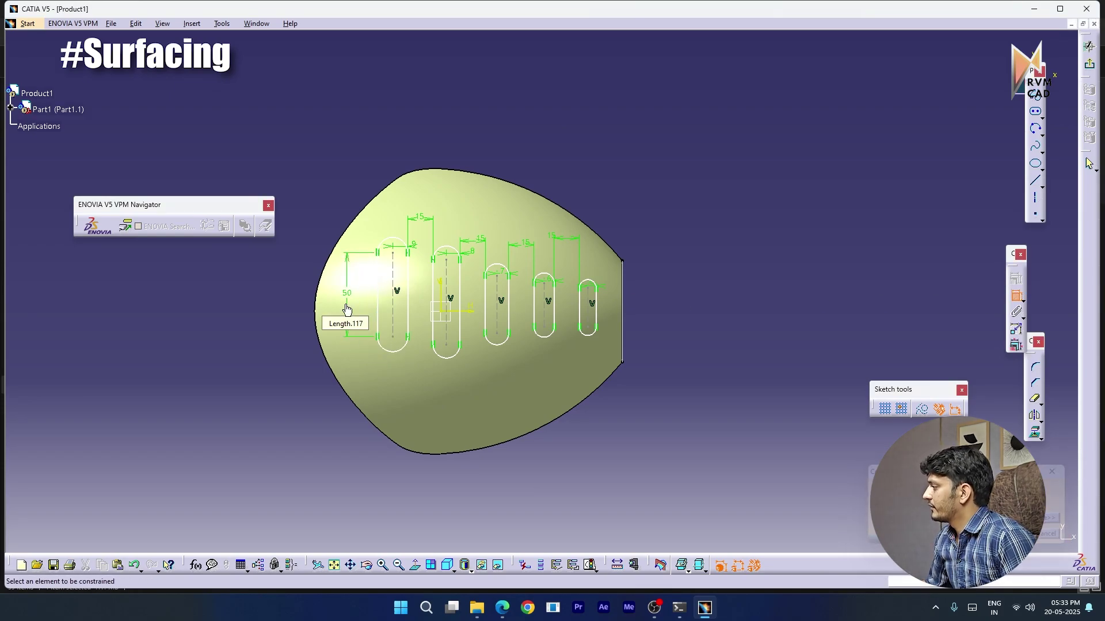
Dimension the straight edge of the second slot to 45 mm and that of the third slot to 40 mm
{"action": "left_click", "coordinate": [460, 300]}
{"action": "double_click", "coordinate": [472, 298]}
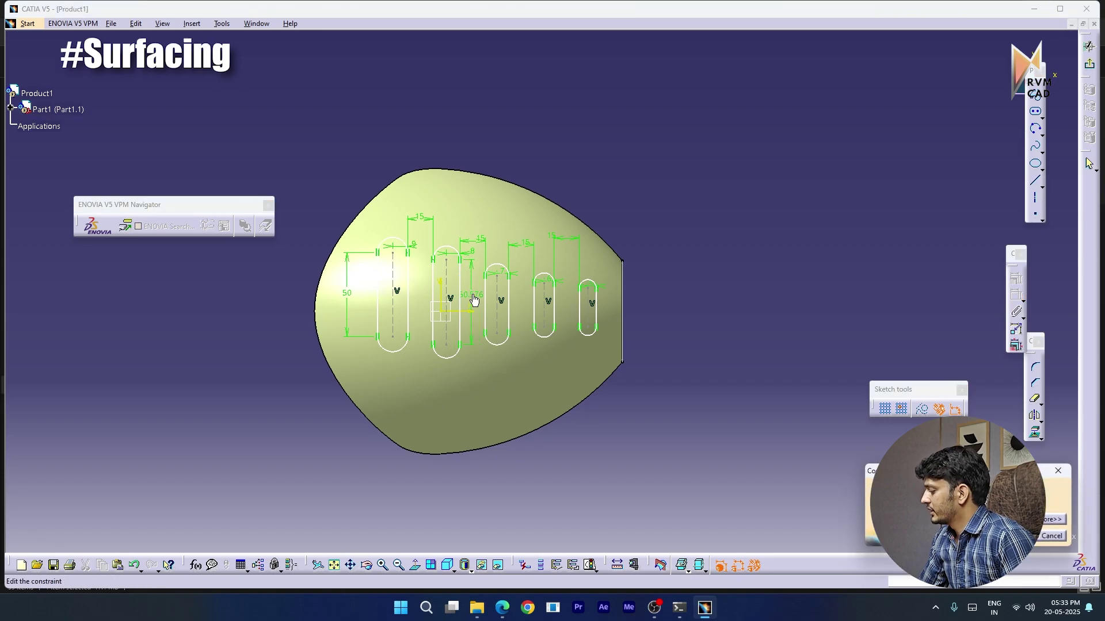
{"action": "type", "text": "45"}
{"action": "key", "text": "Return"}
{"action": "left_click", "coordinate": [517, 307]}
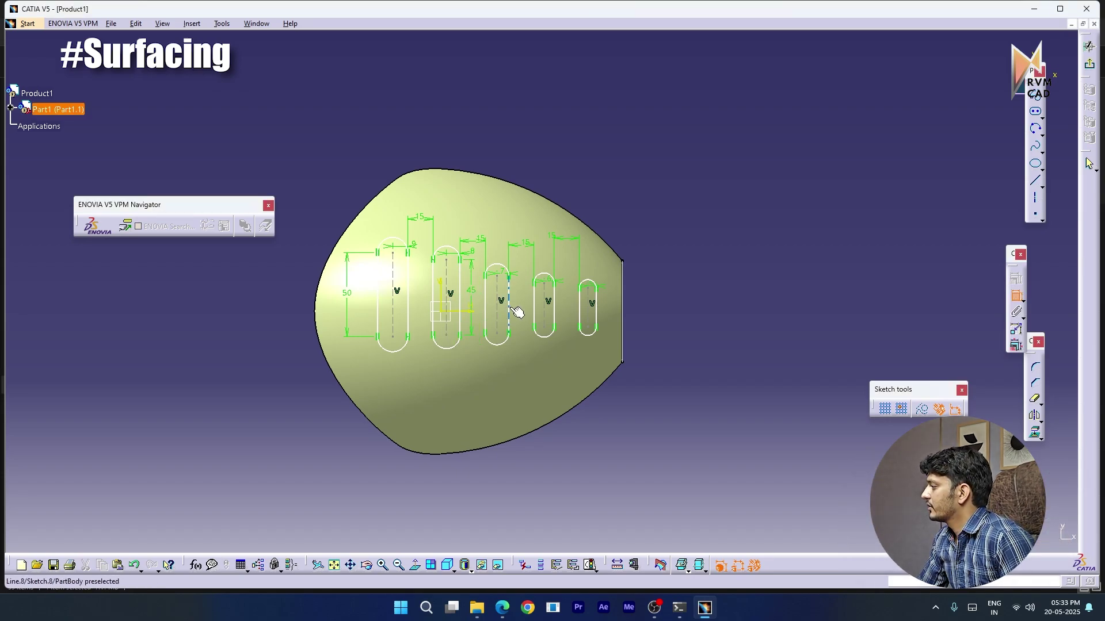
{"action": "double_click", "coordinate": [520, 308]}
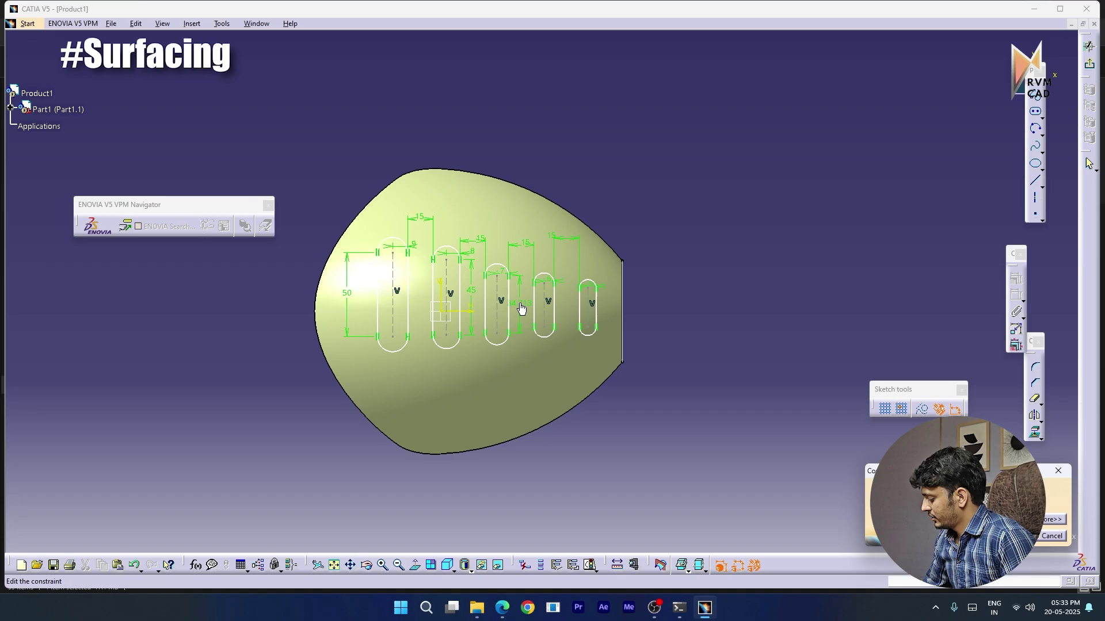
{"action": "type", "text": "40"}
{"action": "key", "text": "Return"}
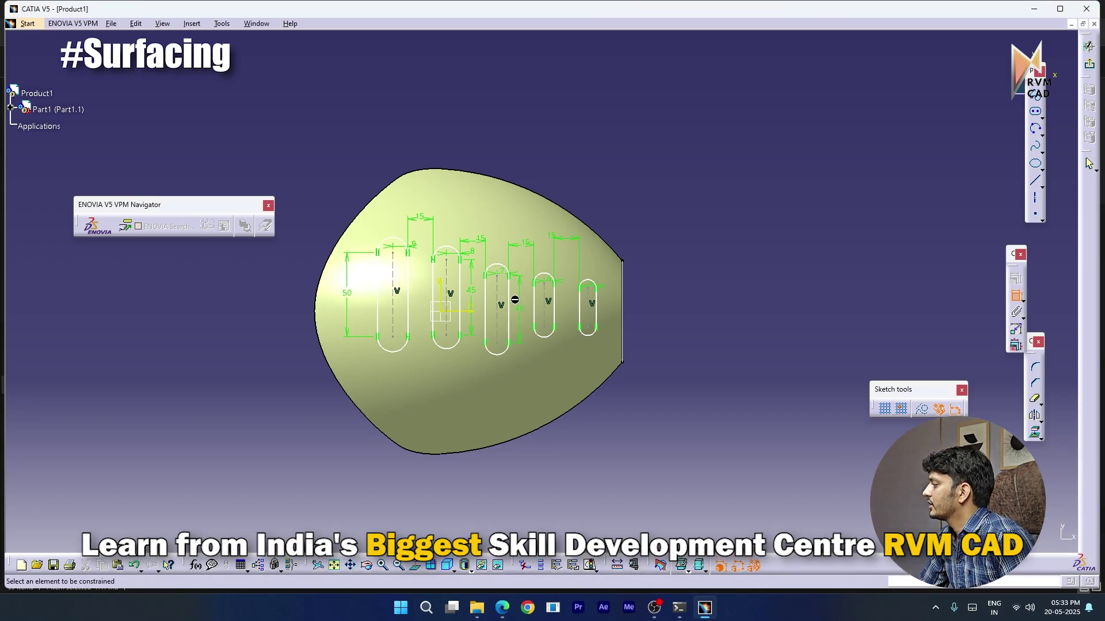
Dimension the straight edge of the fourth slot to 40 mm and that of the fifth slot to 35 mm
{"action": "left_click", "coordinate": [551, 307]}
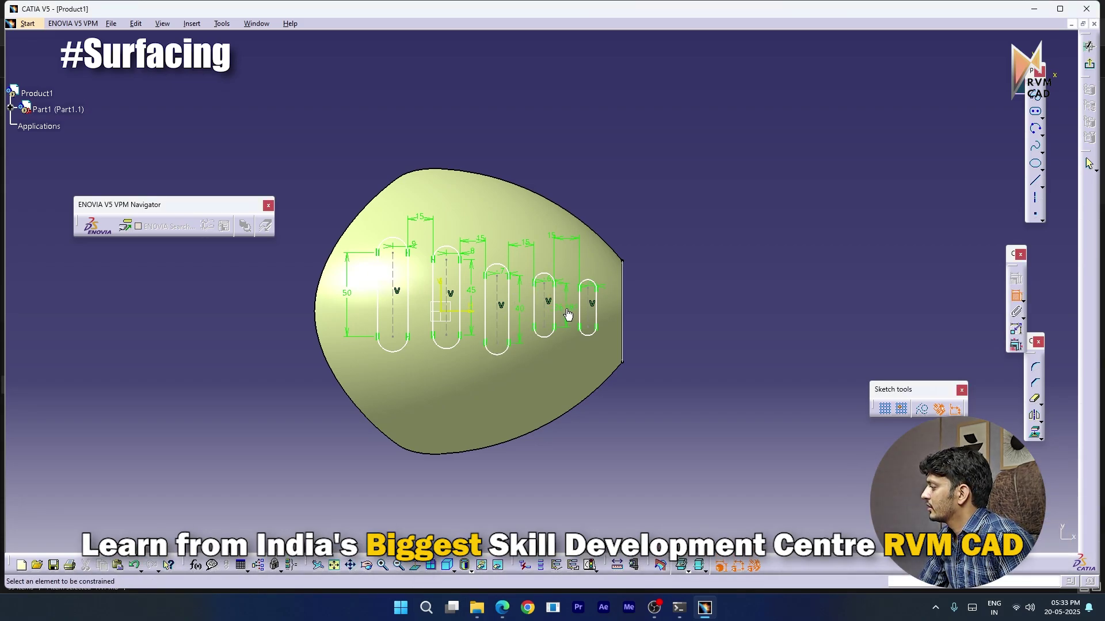
{"action": "double_click", "coordinate": [568, 314]}
{"action": "type", "text": "40"}
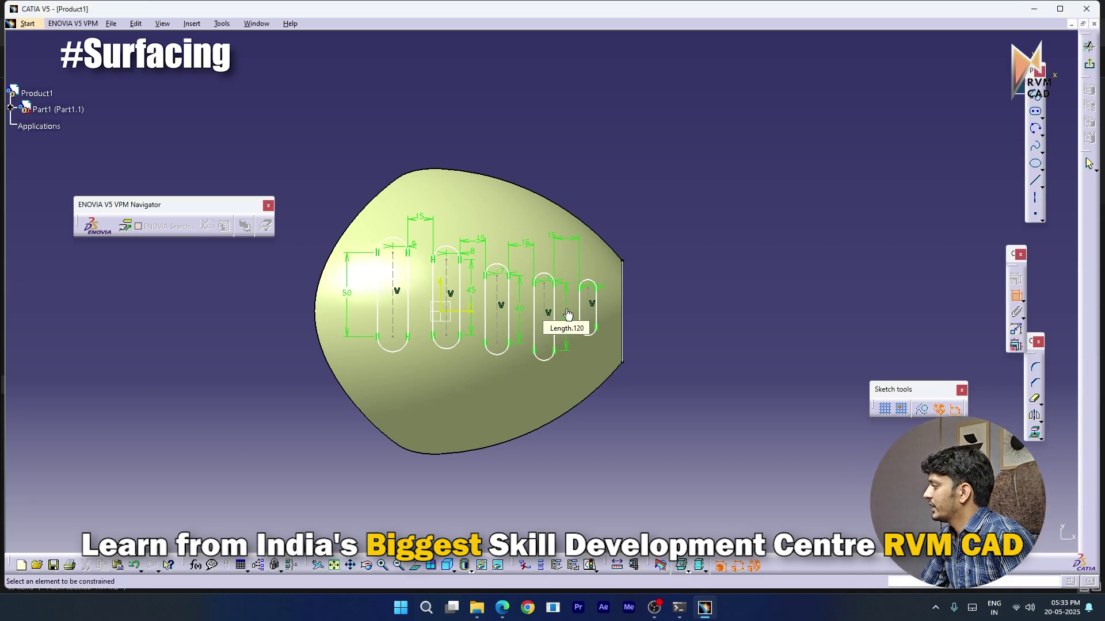
{"action": "key", "text": "Return"}
{"action": "left_click", "coordinate": [599, 310]}
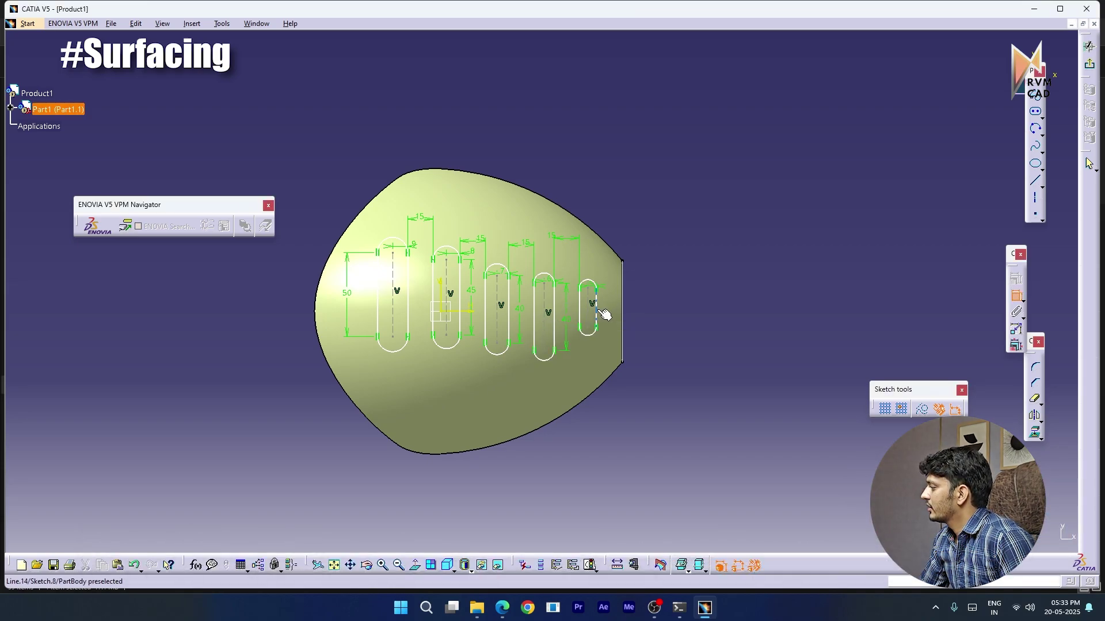
{"action": "left_click", "coordinate": [650, 312]}
{"action": "double_click", "coordinate": [651, 312]}
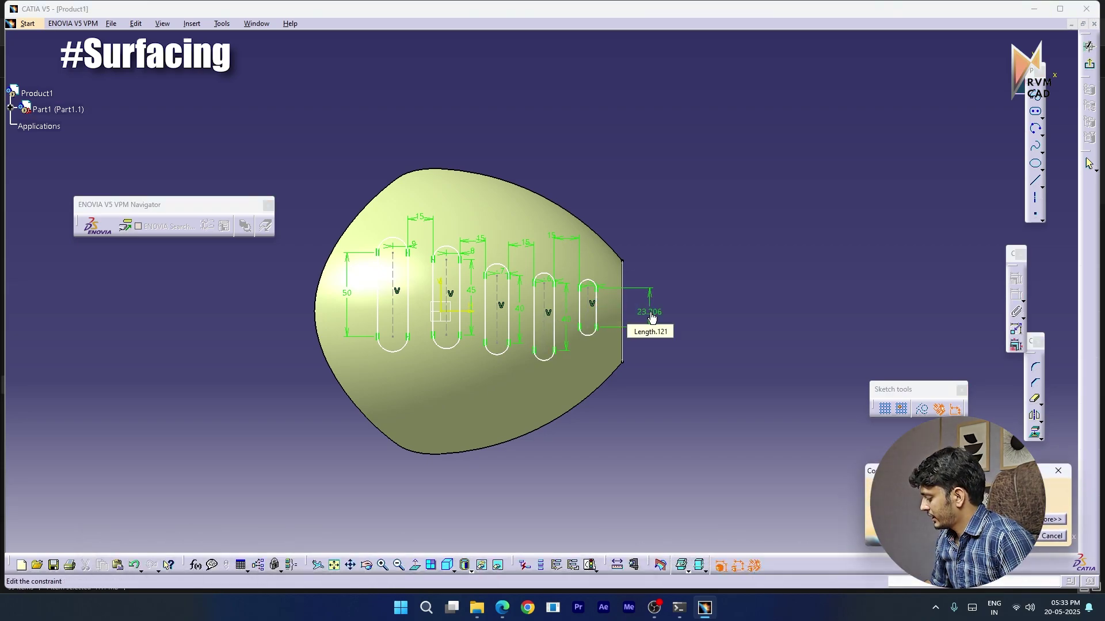
{"action": "type", "text": "35"}
{"action": "key", "text": "Return"}
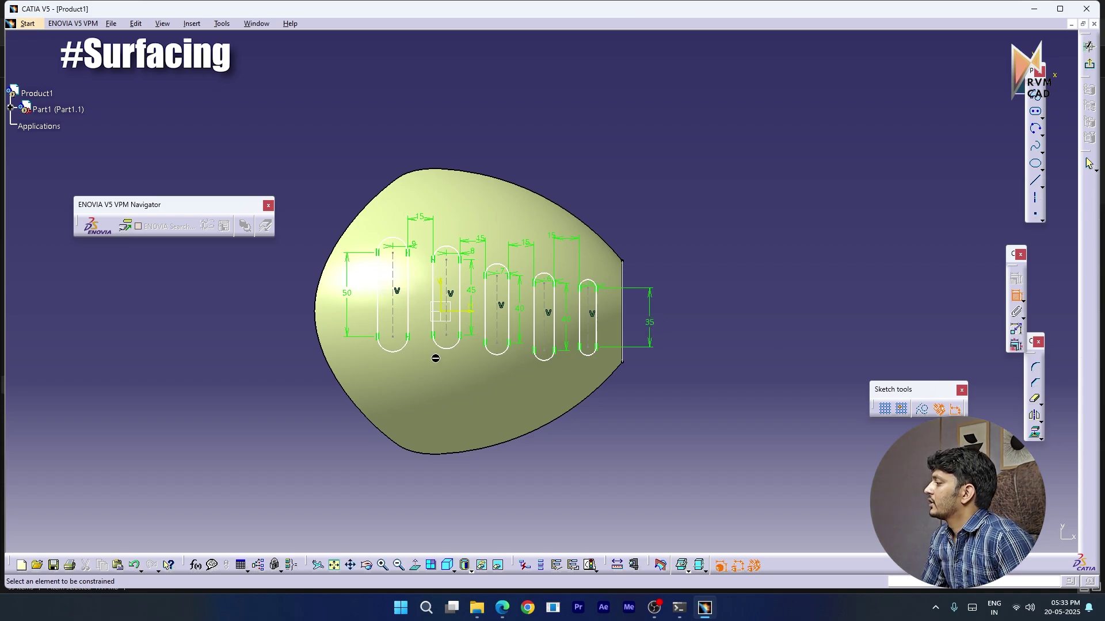
Dimension the widest slot's upper arc centre 25 mm from the sketch's horizontal axis
{"action": "left_click", "coordinate": [393, 255]}
{"action": "left_click", "coordinate": [468, 314]}
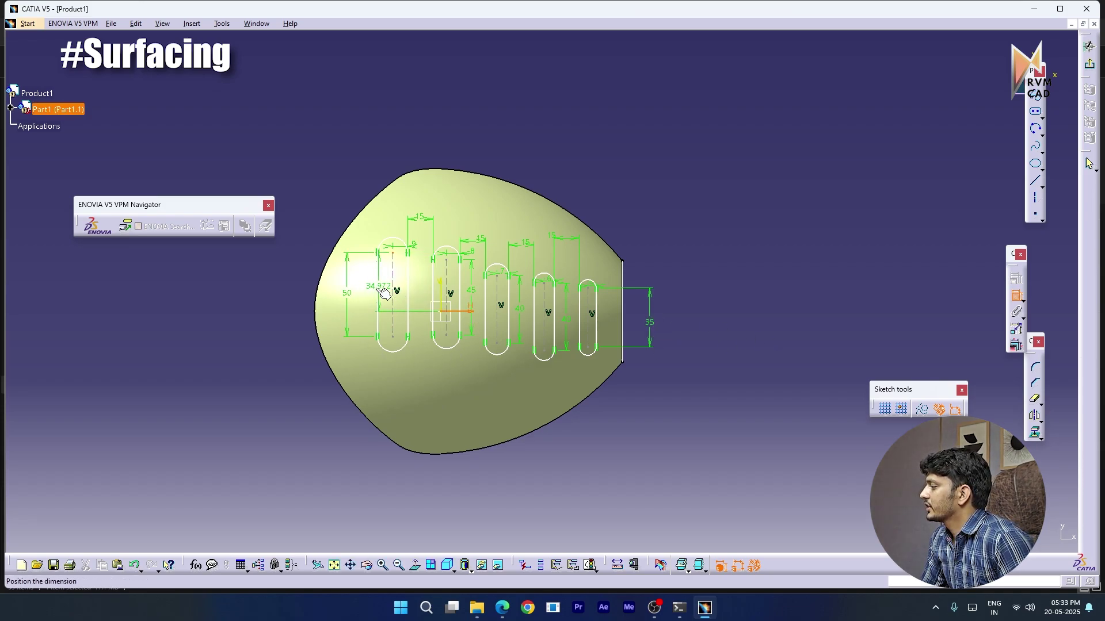
{"action": "double_click", "coordinate": [364, 290]}
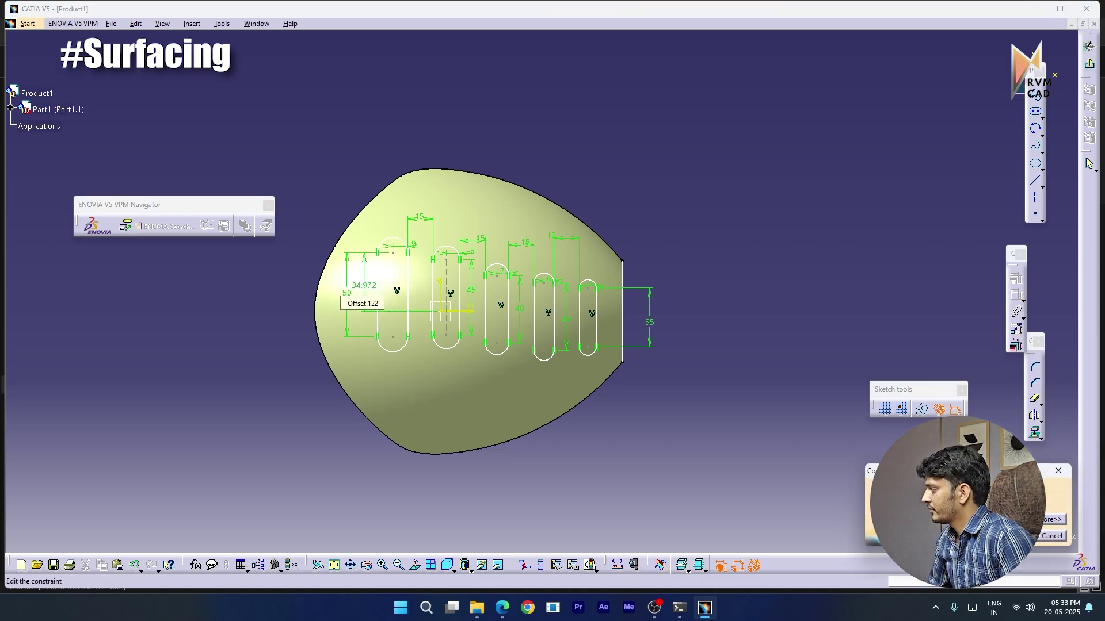
{"action": "key", "text": "Return"}
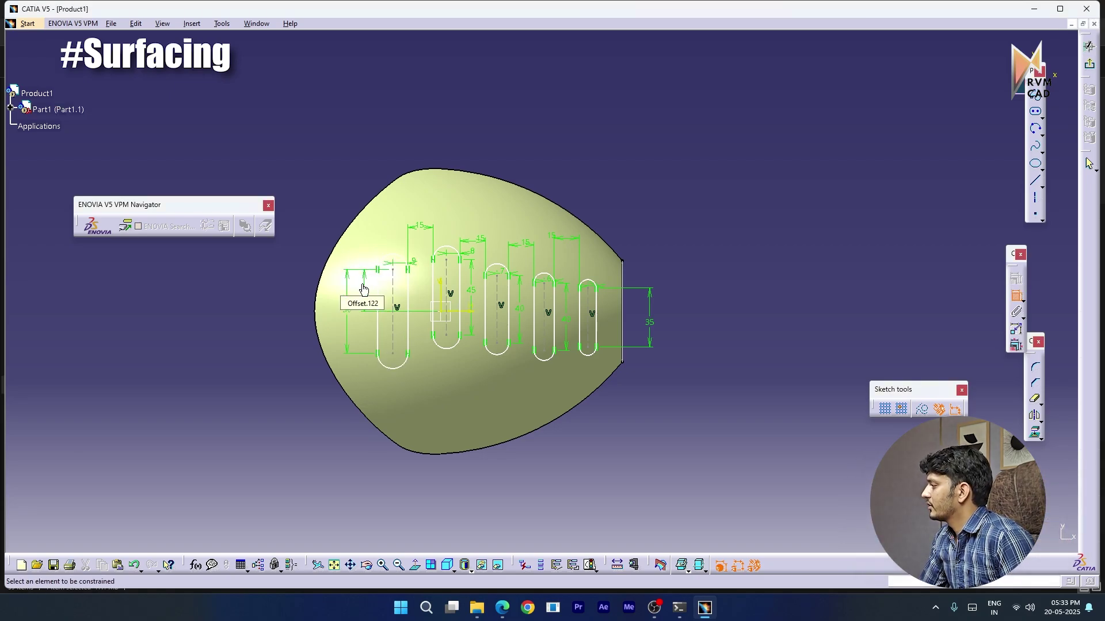
Dimension the second slot's upper arc centre 20 mm from the sketch's horizontal axis
{"action": "left_click", "coordinate": [469, 314]}
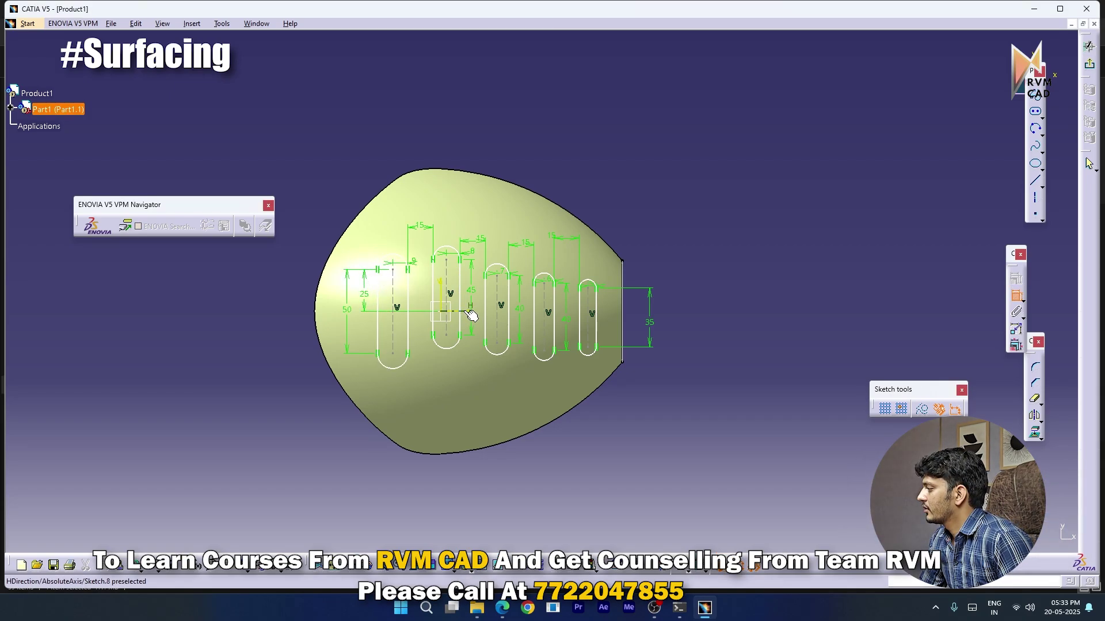
{"action": "left_click", "coordinate": [453, 264]}
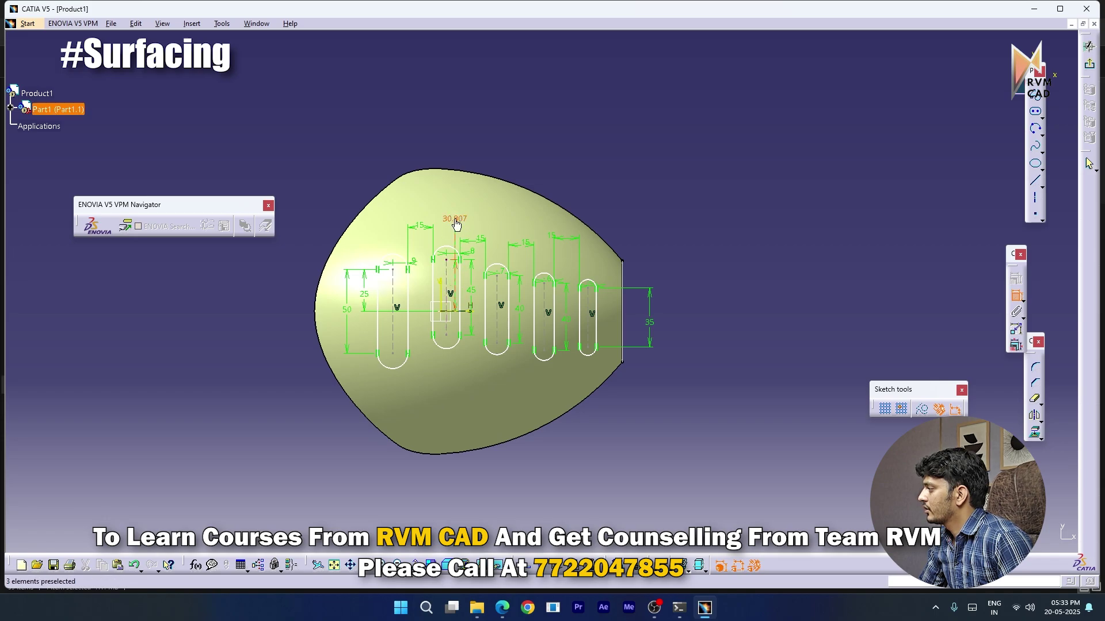
{"action": "double_click", "coordinate": [454, 219]}
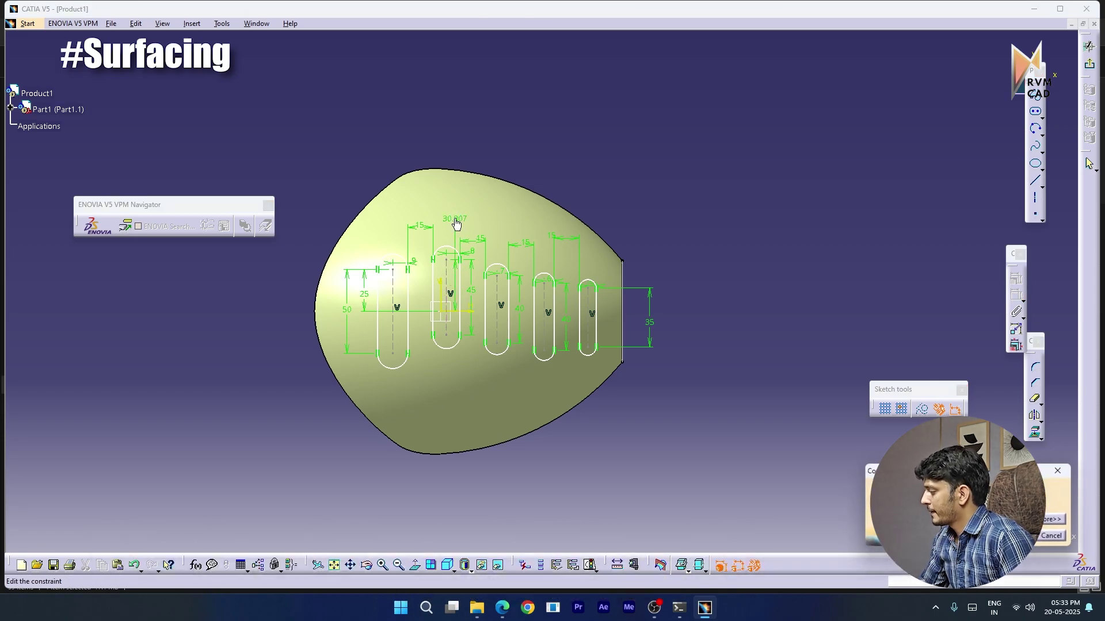
{"action": "type", "text": "20"}
{"action": "key", "text": "Return"}
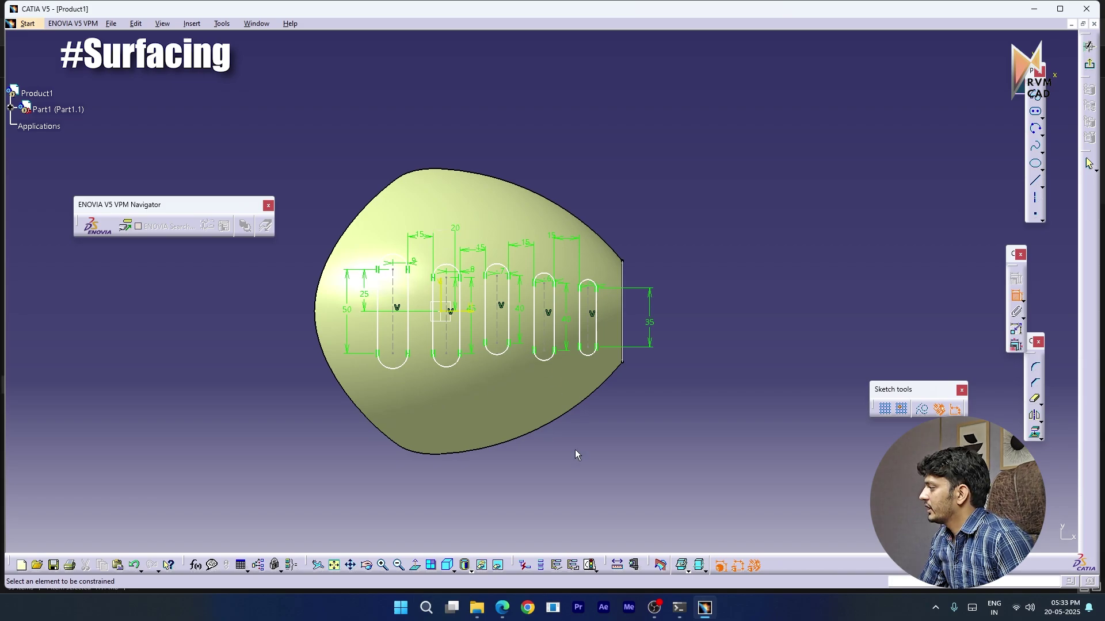
Change the offset of the second slot's upper arc centre from the horizontal axis to 22.5 mm
{"action": "mouse_move", "coordinate": [575, 466]}
{"action": "middle_mouse_down"}
{"action": "mouse_move", "coordinate": [574, 448]}
{"action": "mouse_move", "coordinate": [518, 419]}
{"action": "mouse_move", "coordinate": [585, 424]}
{"action": "middle_mouse_up"}
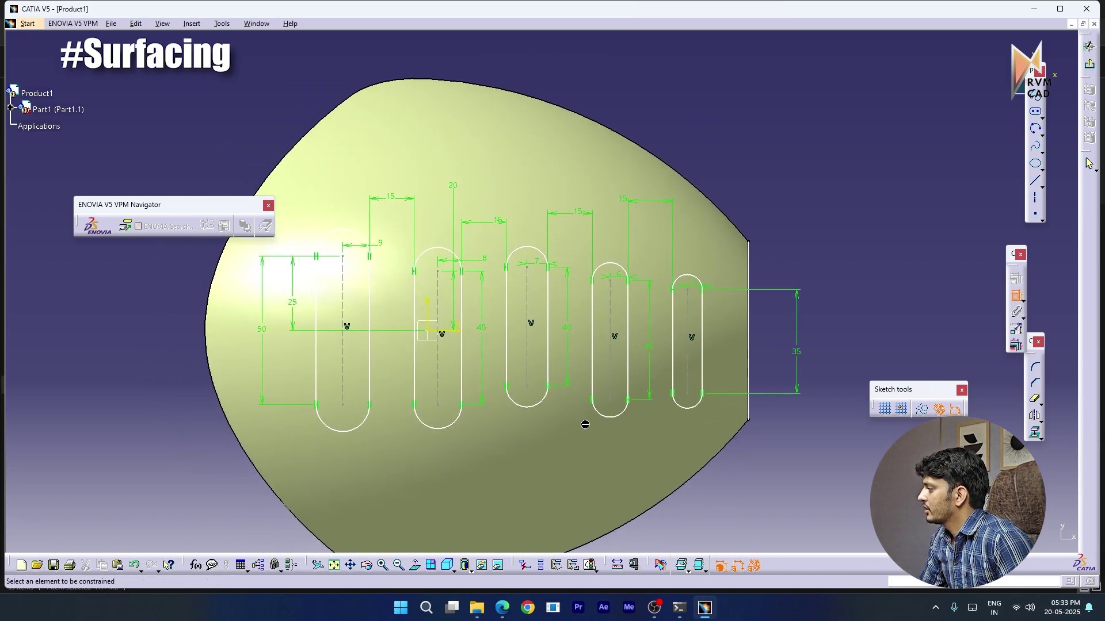
{"action": "double_click", "coordinate": [454, 188]}
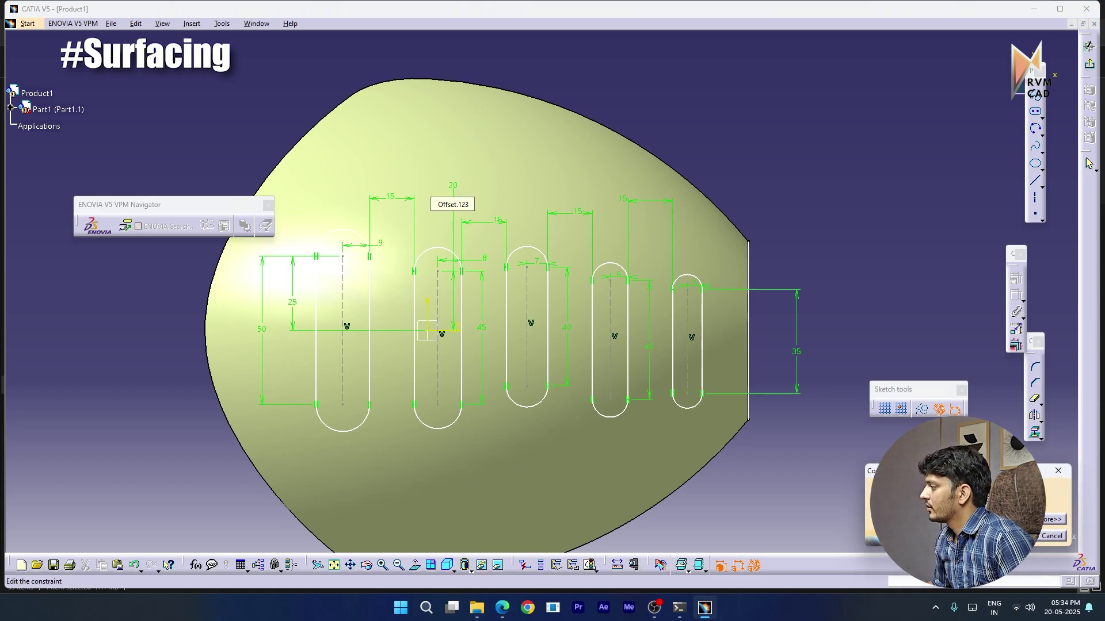
{"action": "type", "text": "22.5"}
{"action": "key", "text": "Return"}
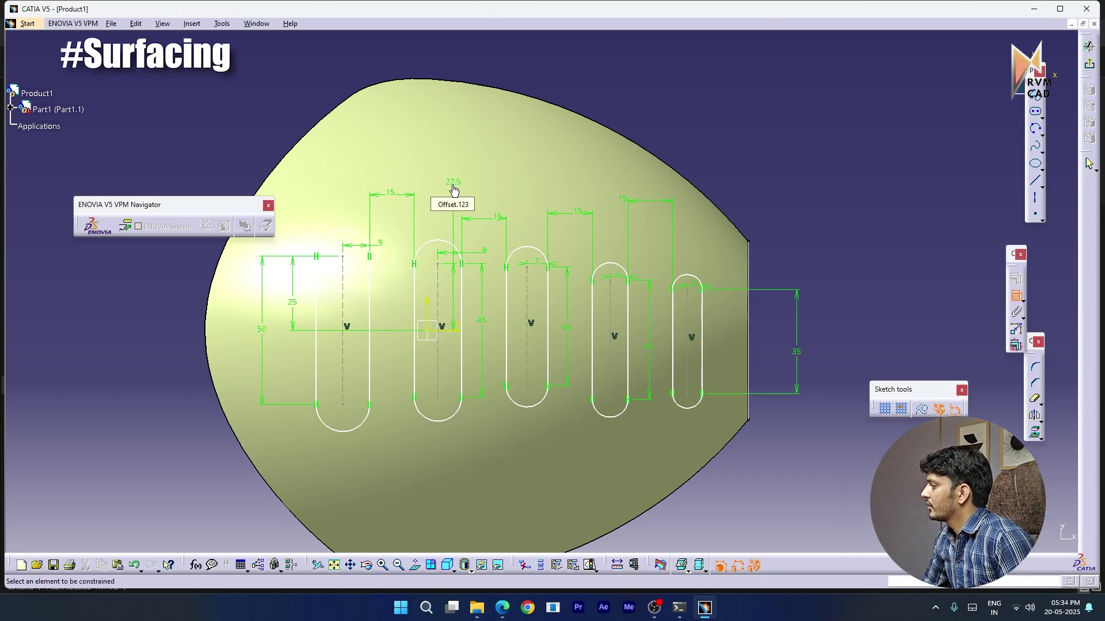
Dimension the upper arc centres of the third and fourth slots 20 mm from the horizontal axis
{"action": "left_click", "coordinate": [445, 331]}
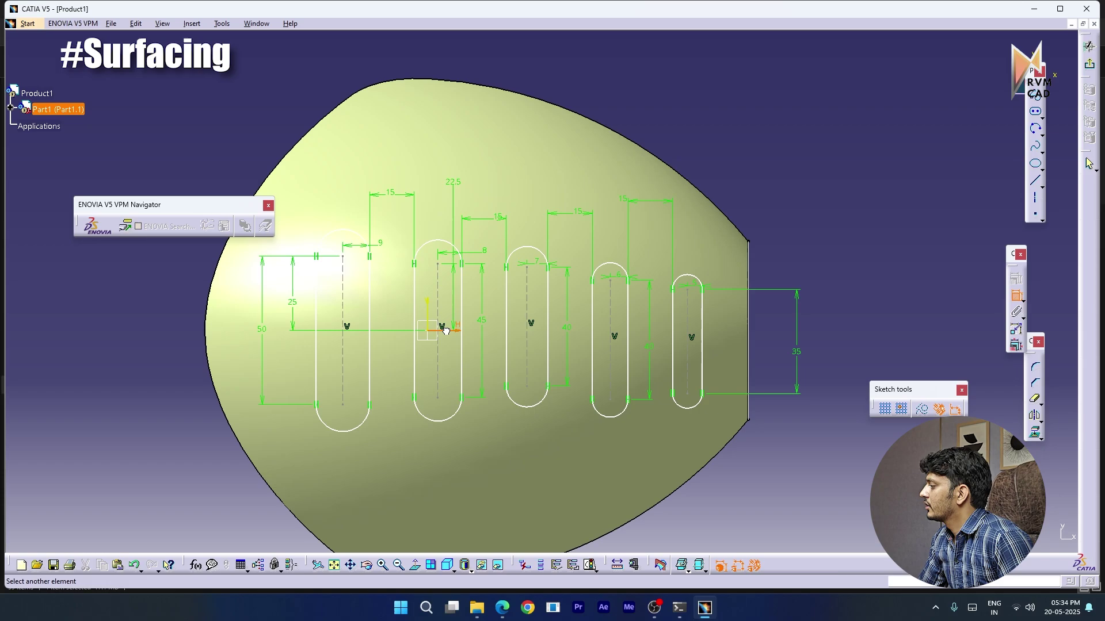
{"action": "left_click", "coordinate": [528, 268]}
{"action": "left_click", "coordinate": [493, 297]}
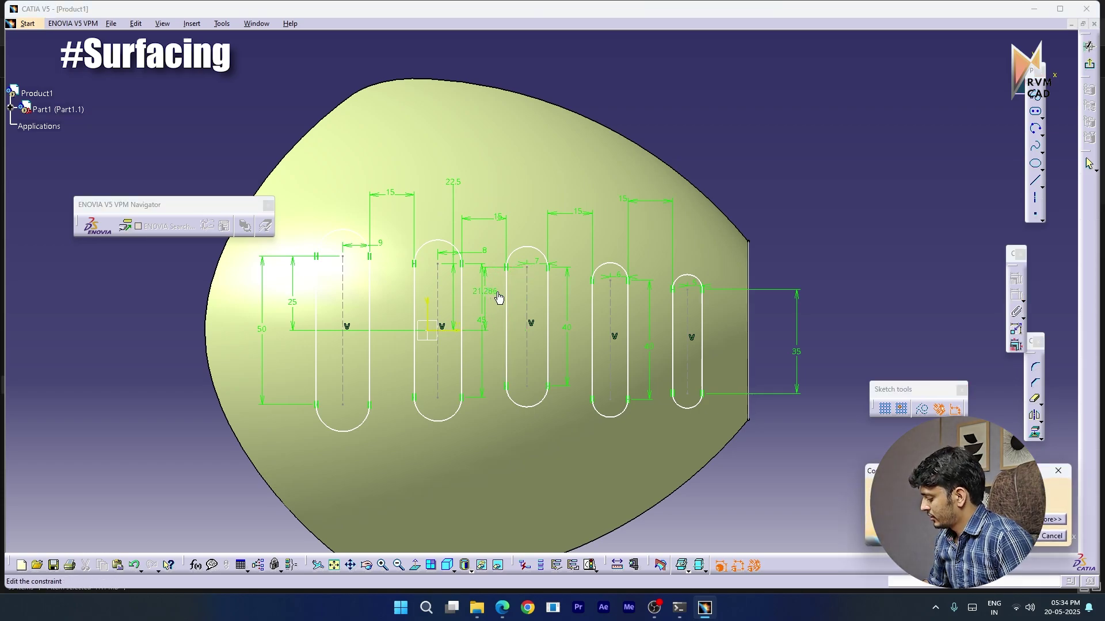
{"action": "left_click", "coordinate": [450, 331]}
{"action": "left_click", "coordinate": [609, 281]}
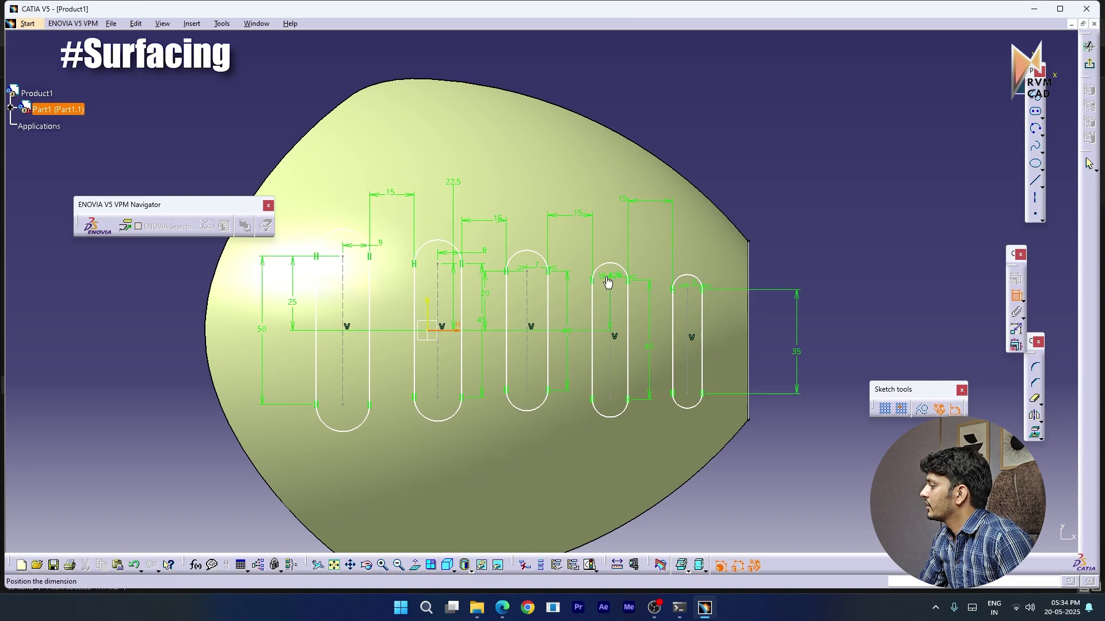
{"action": "left_click", "coordinate": [526, 305]}
{"action": "double_click", "coordinate": [522, 302]}
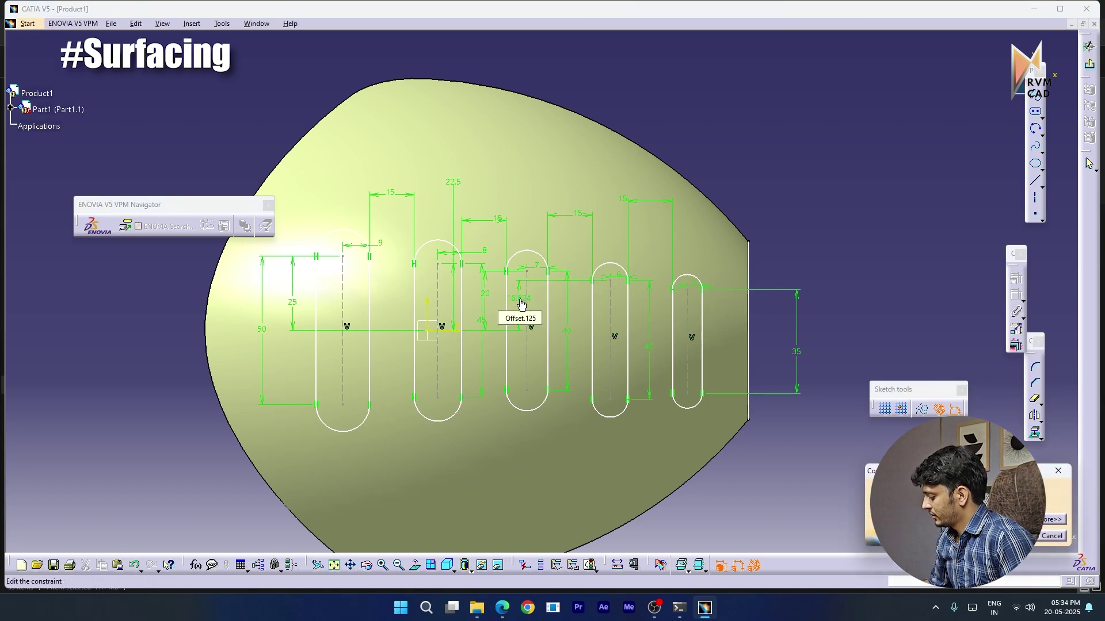
{"action": "type", "text": "20"}
{"action": "key", "text": "Return"}
Dimension the fifth slot's upper arc centre 17.5 mm from the horizontal axis
{"action": "left_click", "coordinate": [446, 331]}
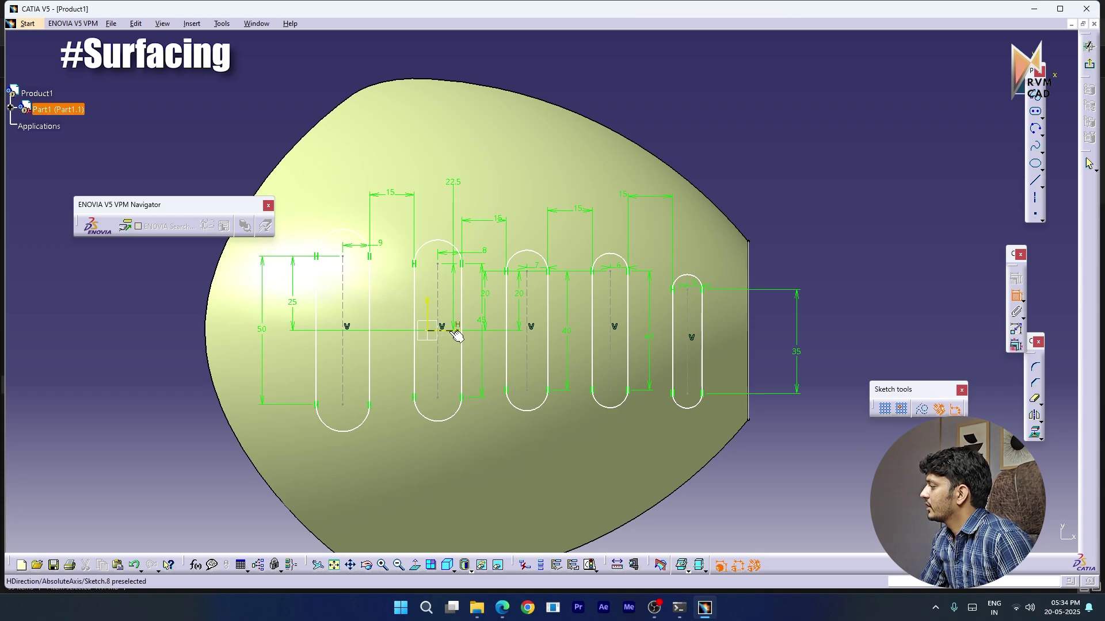
{"action": "left_click", "coordinate": [692, 292]}
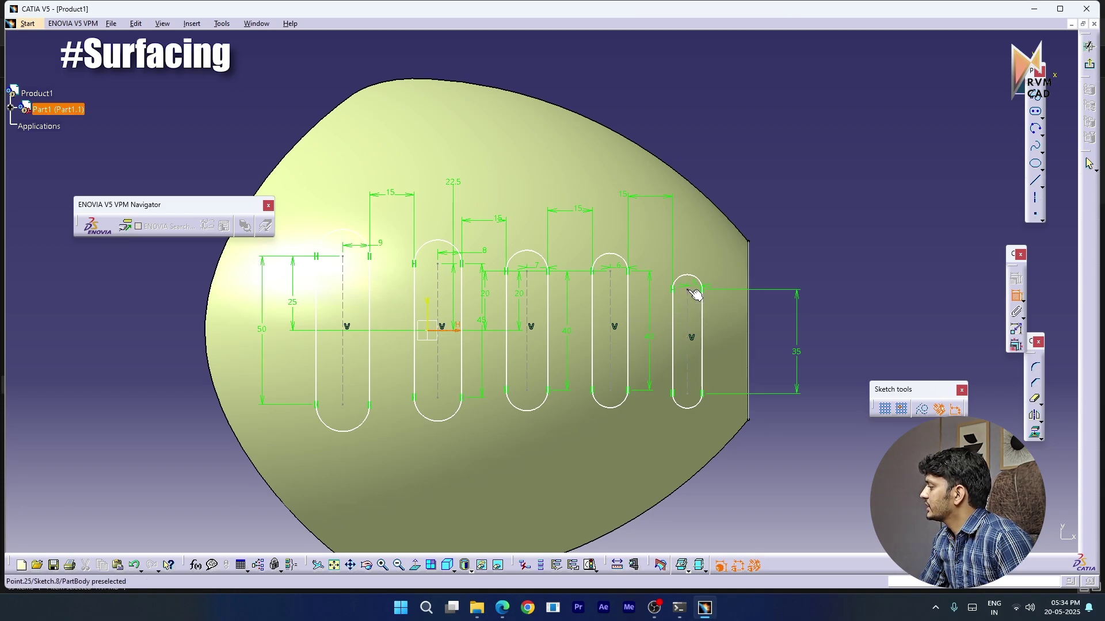
{"action": "left_click", "coordinate": [774, 311]}
{"action": "double_click", "coordinate": [775, 307]}
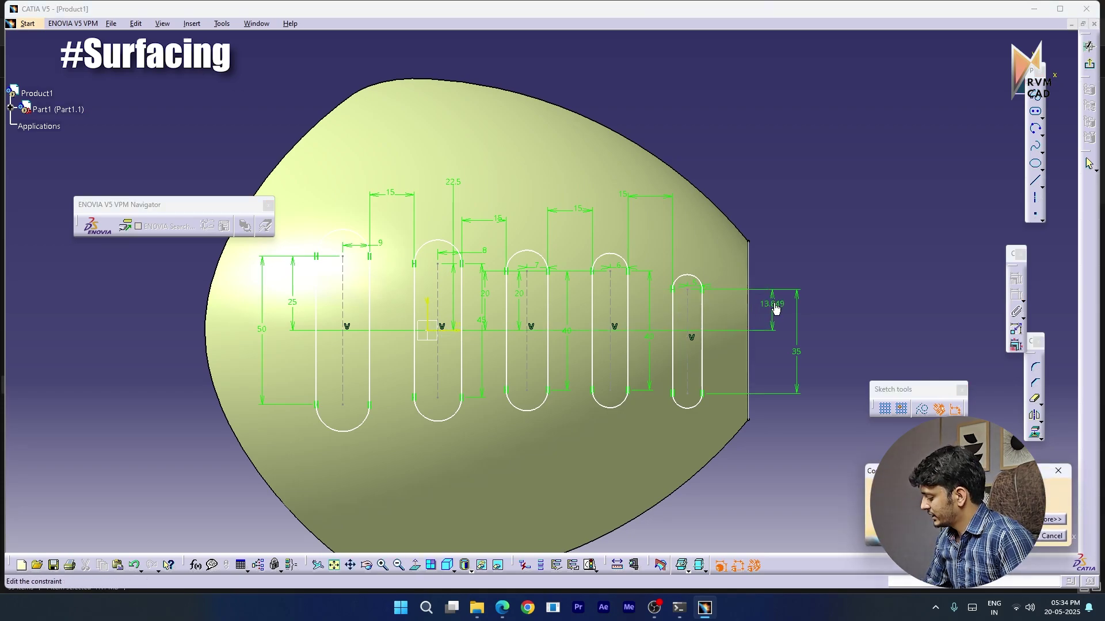
{"action": "type", "text": "17.5"}
{"action": "key", "text": "Return"}
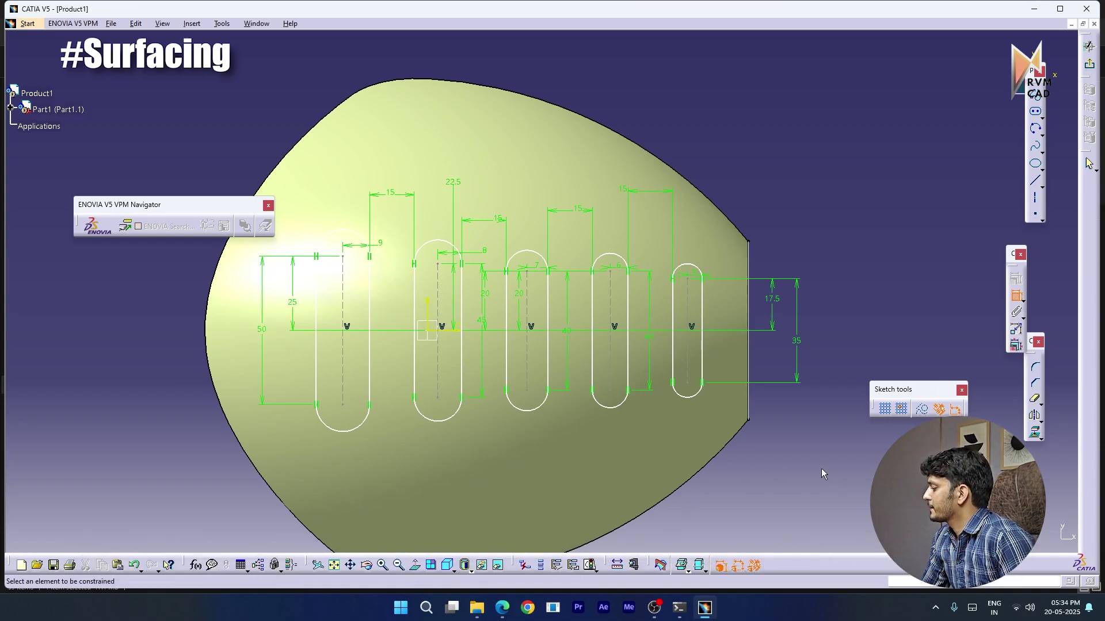
Check the workbook drawing, dimension the second slot's straight edge facing the third slot 108 mm from the surface's flat end, and exit the sketch
{"action": "middle_click_drag", "start_coordinate": [821, 470], "coordinate": [820, 518]}
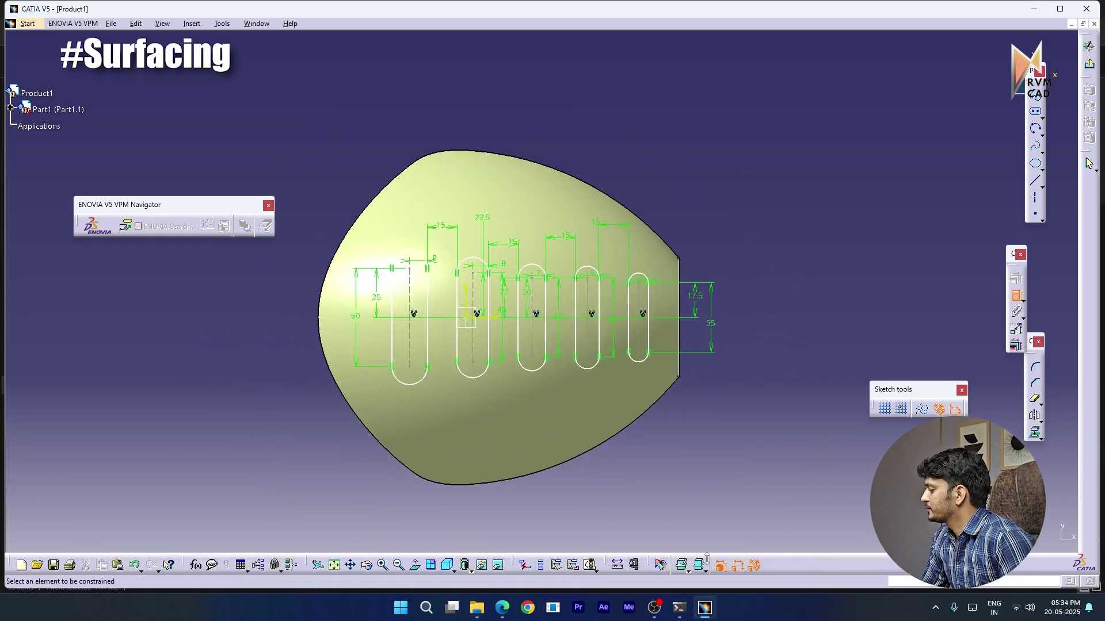
{"action": "left_click", "coordinate": [497, 614]}
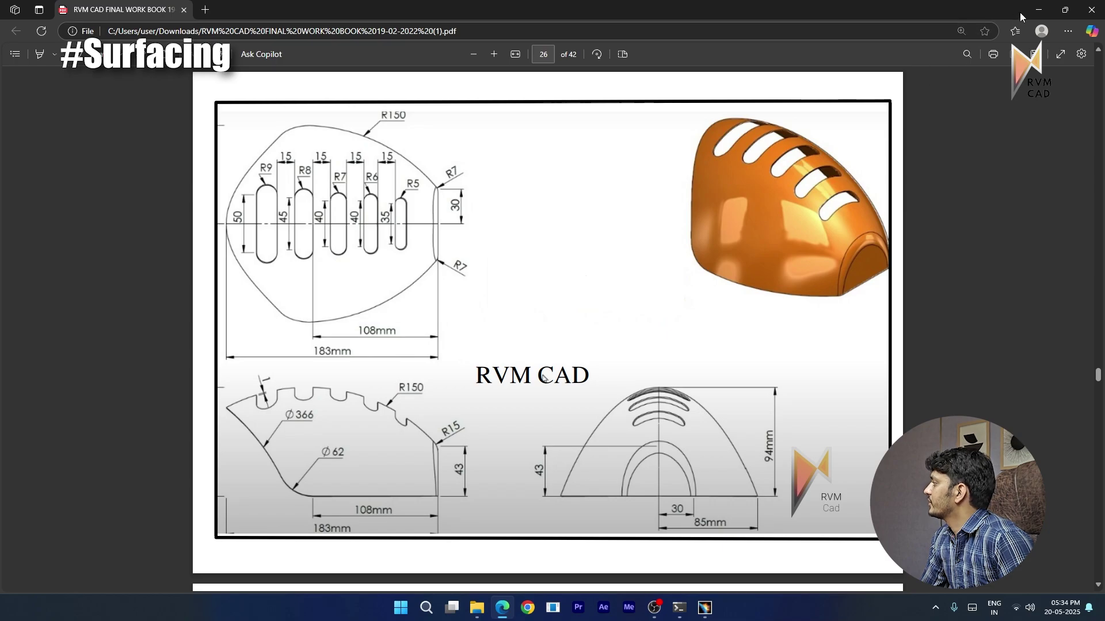
{"action": "left_click", "coordinate": [1039, 10]}
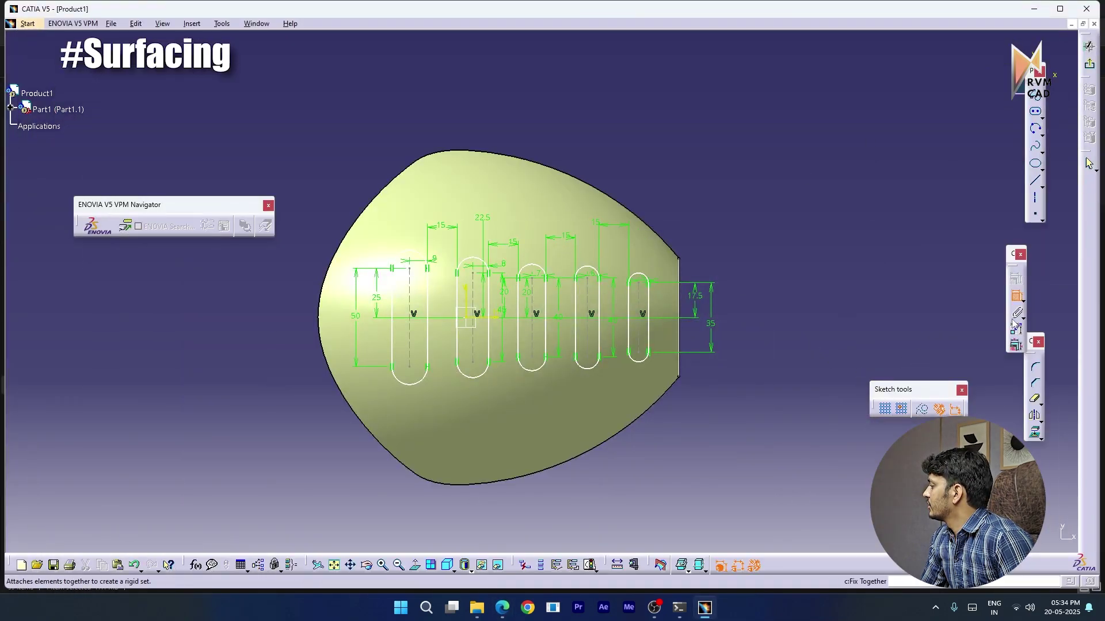
{"action": "left_click", "coordinate": [680, 309]}
{"action": "left_click", "coordinate": [489, 342]}
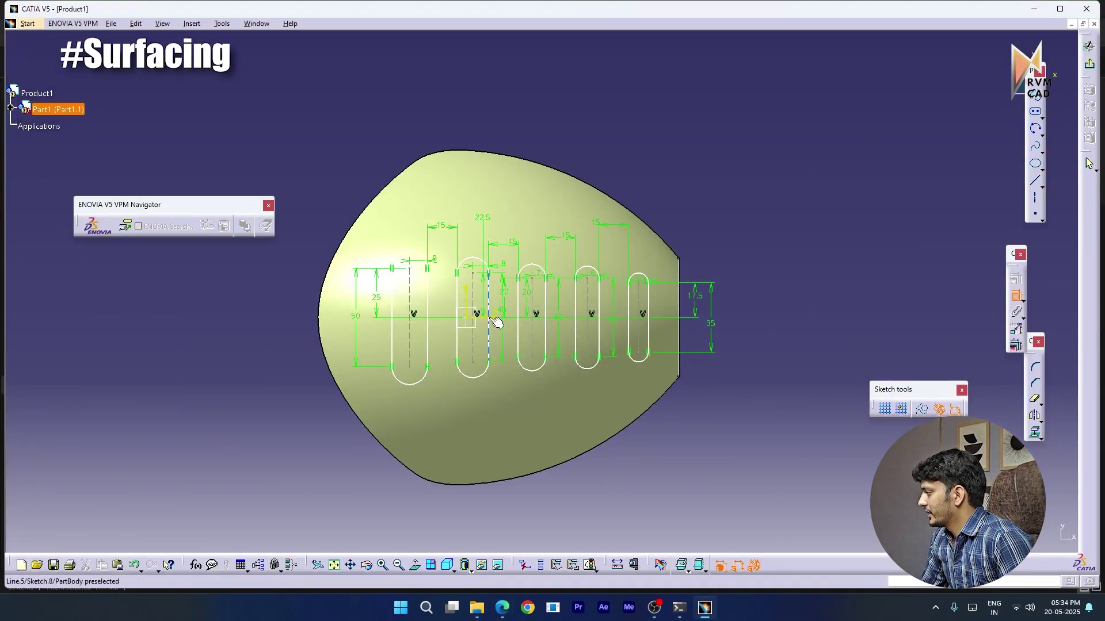
{"action": "left_click", "coordinate": [578, 497]}
{"action": "double_click", "coordinate": [577, 498]}
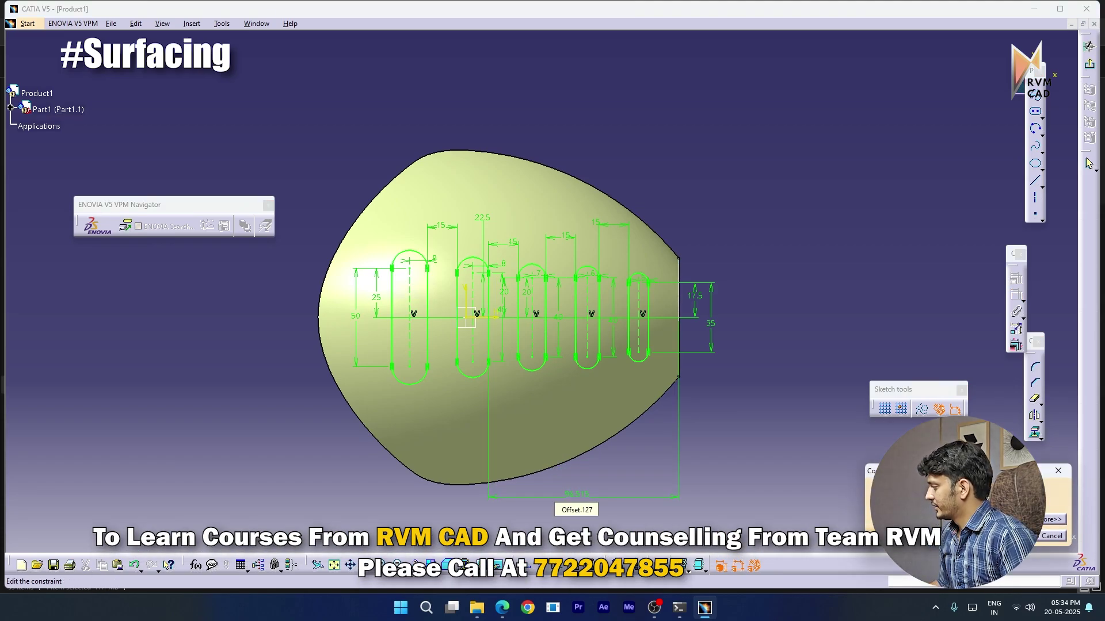
{"action": "key", "text": "Return"}
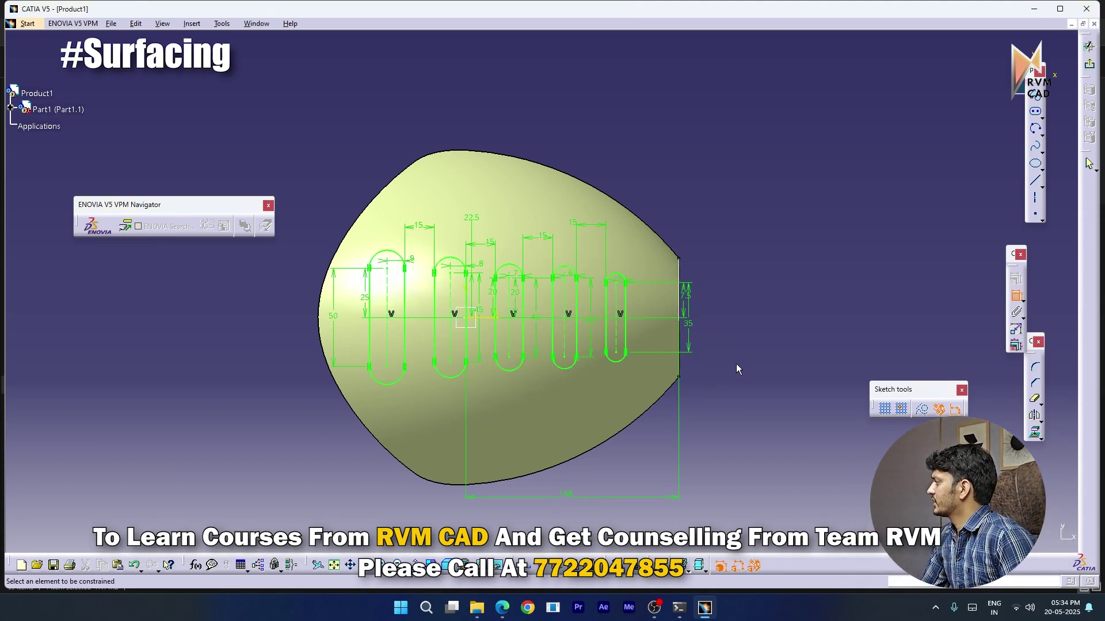
{"action": "left_click", "coordinate": [1090, 64]}
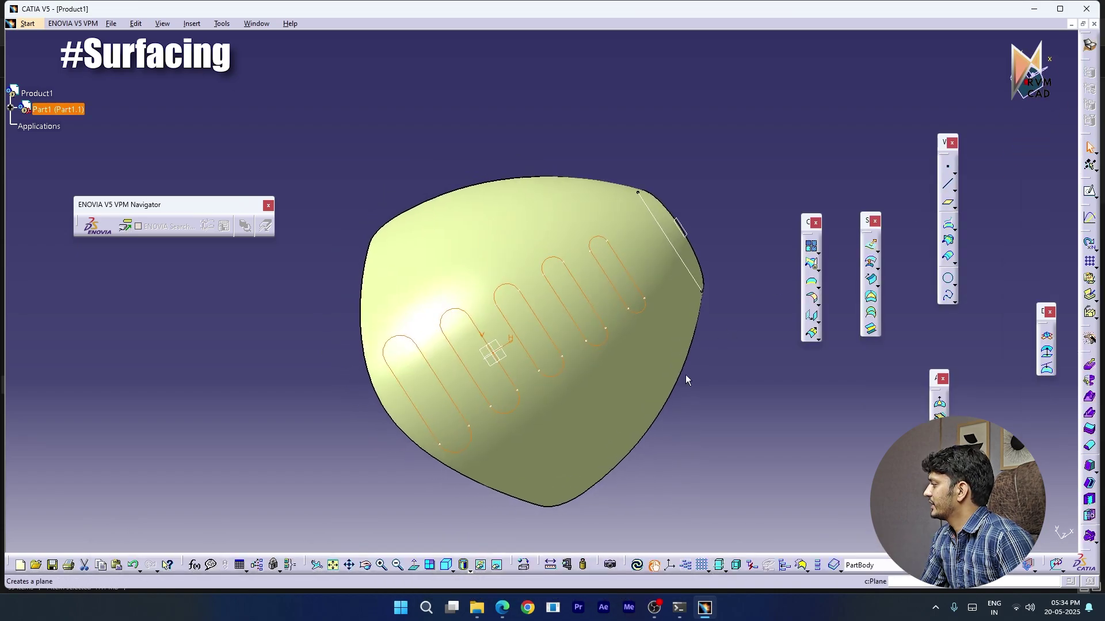
Extrude the five-slot sketch as a surface along the sketch normal through both sides of the shell, accepting the multiple-result geometry
{"action": "middle_click_drag", "start_coordinate": [517, 419], "coordinate": [535, 318]}
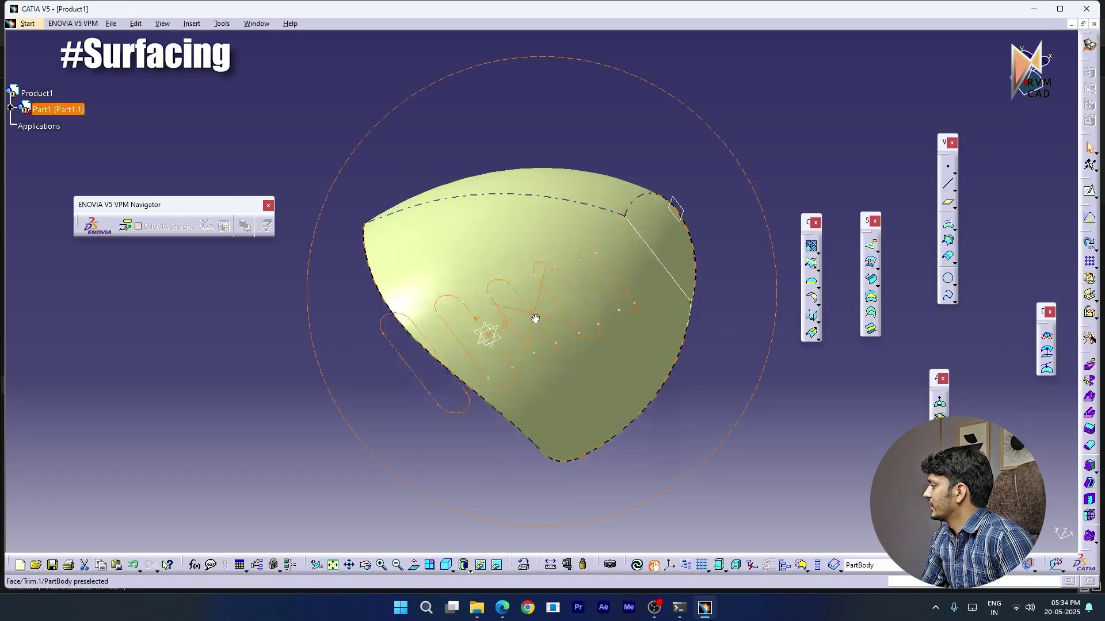
{"action": "left_click", "coordinate": [872, 248]}
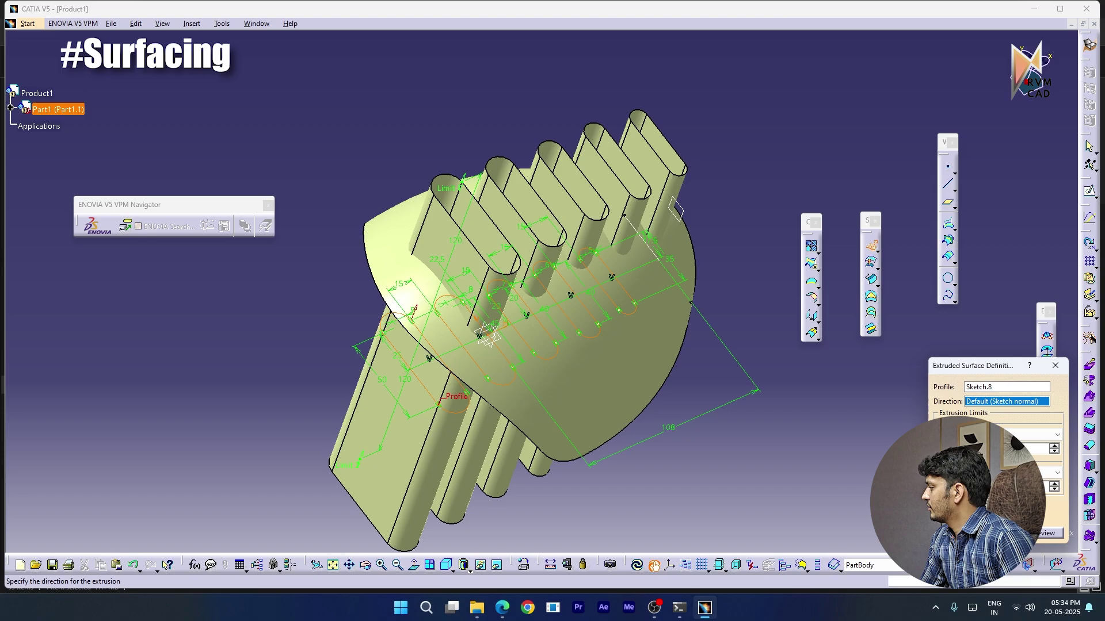
{"action": "left_click", "coordinate": [962, 534]}
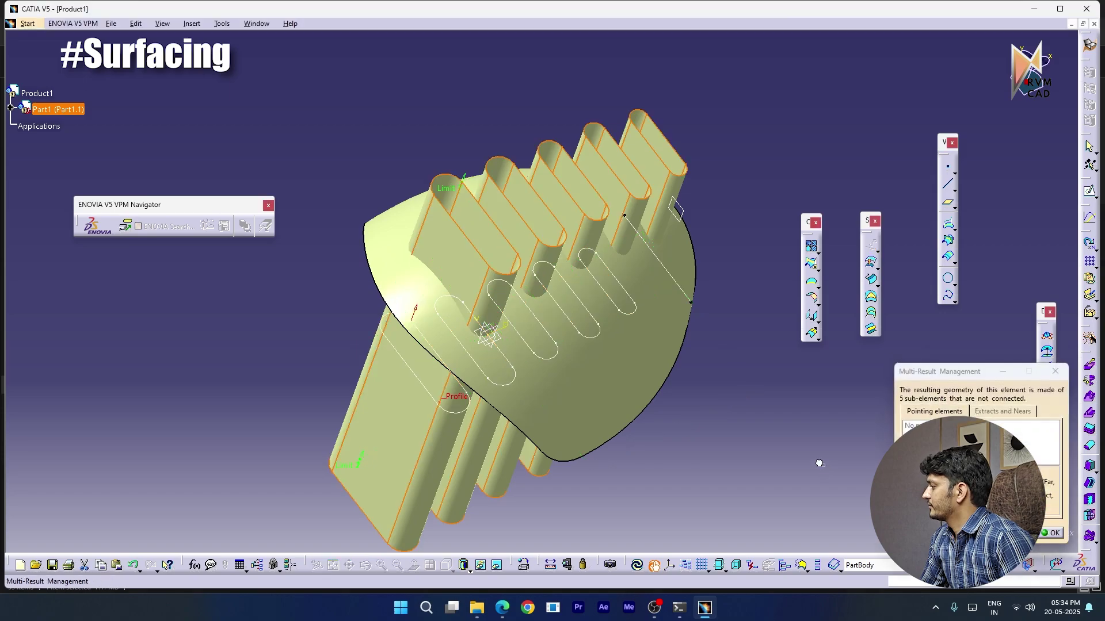
{"action": "left_click", "coordinate": [1046, 534]}
{"action": "left_click", "coordinate": [676, 424]}
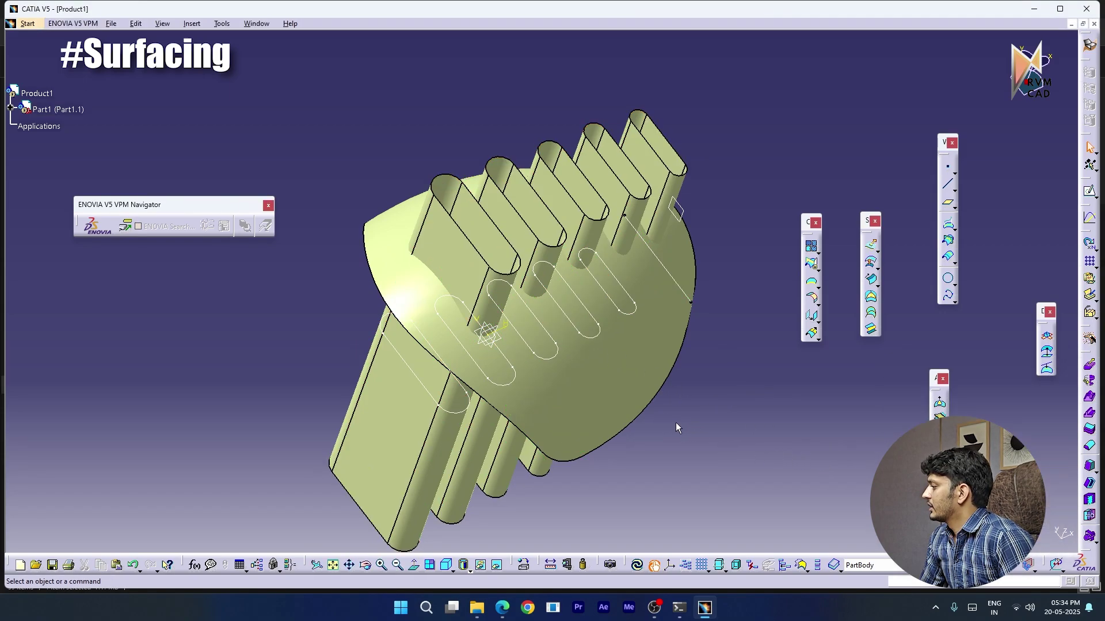
{"action": "middle_click_drag", "start_coordinate": [458, 286], "coordinate": [444, 335]}
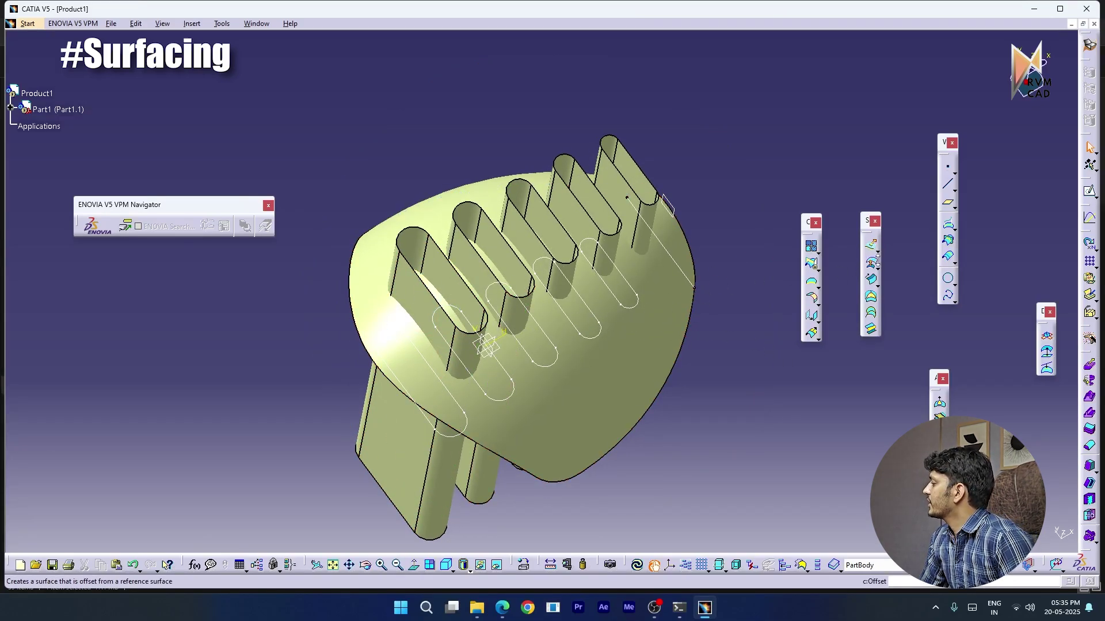
{"action": "left_click", "coordinate": [817, 269]}
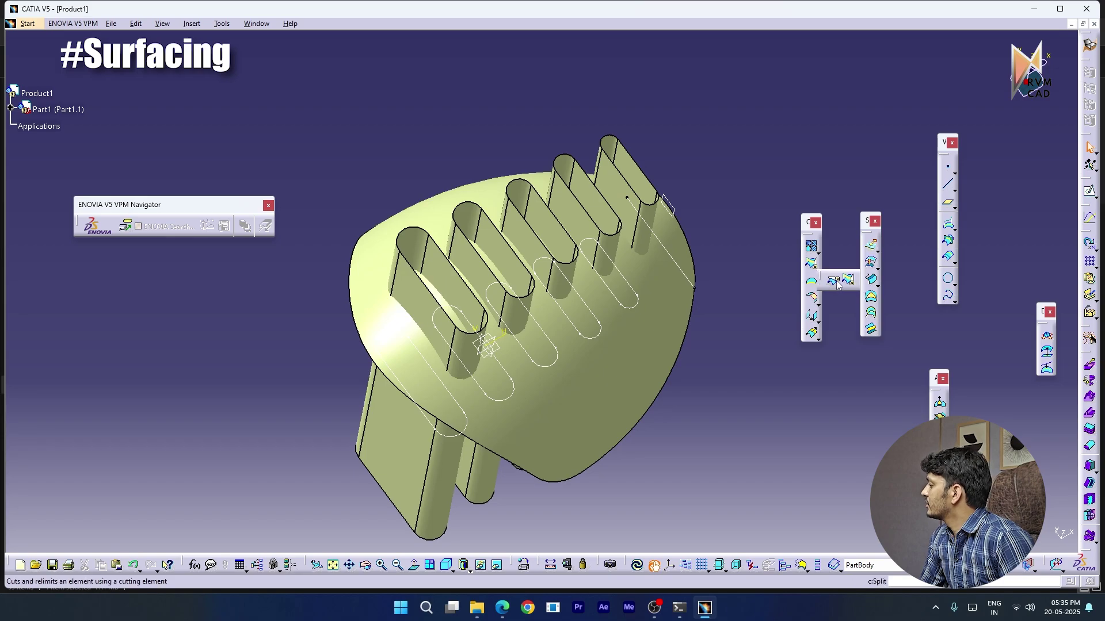
{"action": "left_click", "coordinate": [847, 281]}
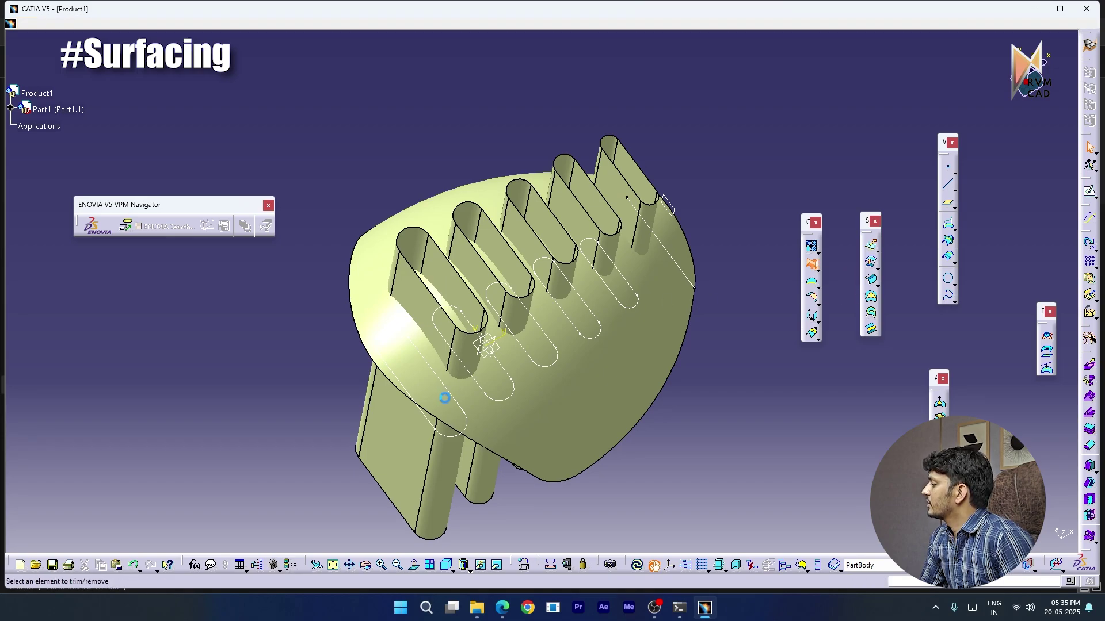
{"action": "left_click", "coordinate": [427, 315]}
{"action": "left_click", "coordinate": [399, 323]}
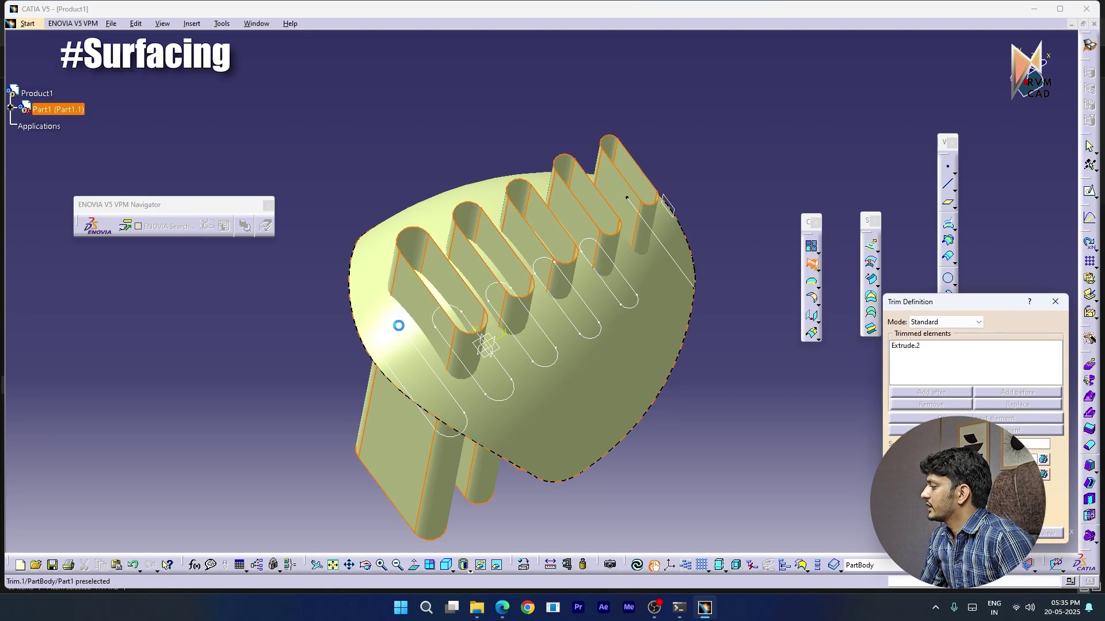
{"action": "middle_click_drag", "start_coordinate": [450, 325], "coordinate": [426, 327]}
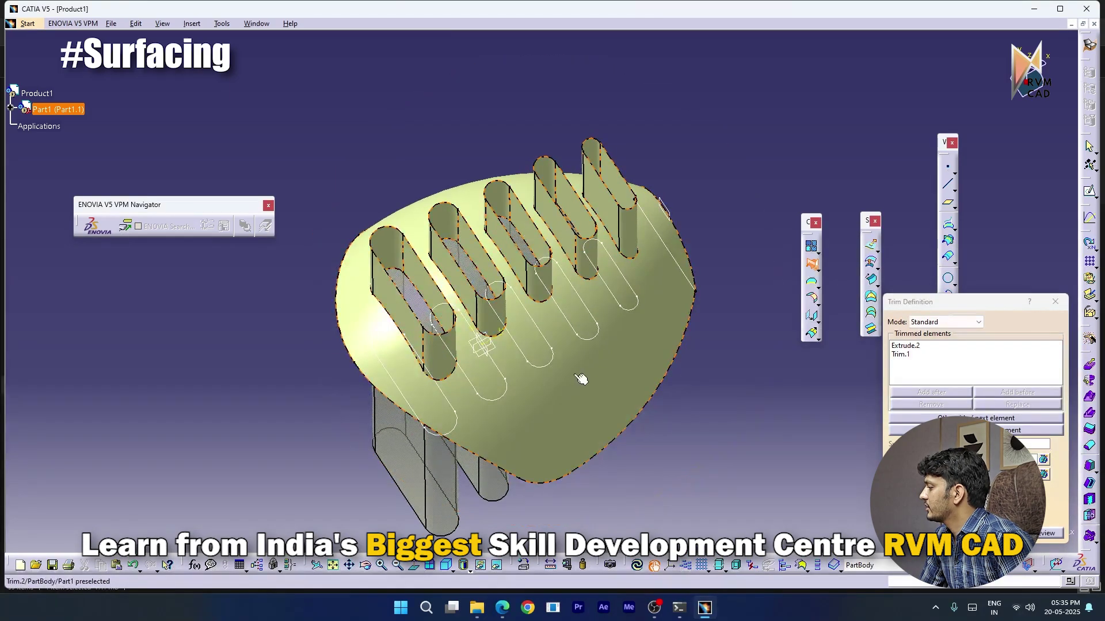
{"action": "left_click", "coordinate": [1056, 301]}
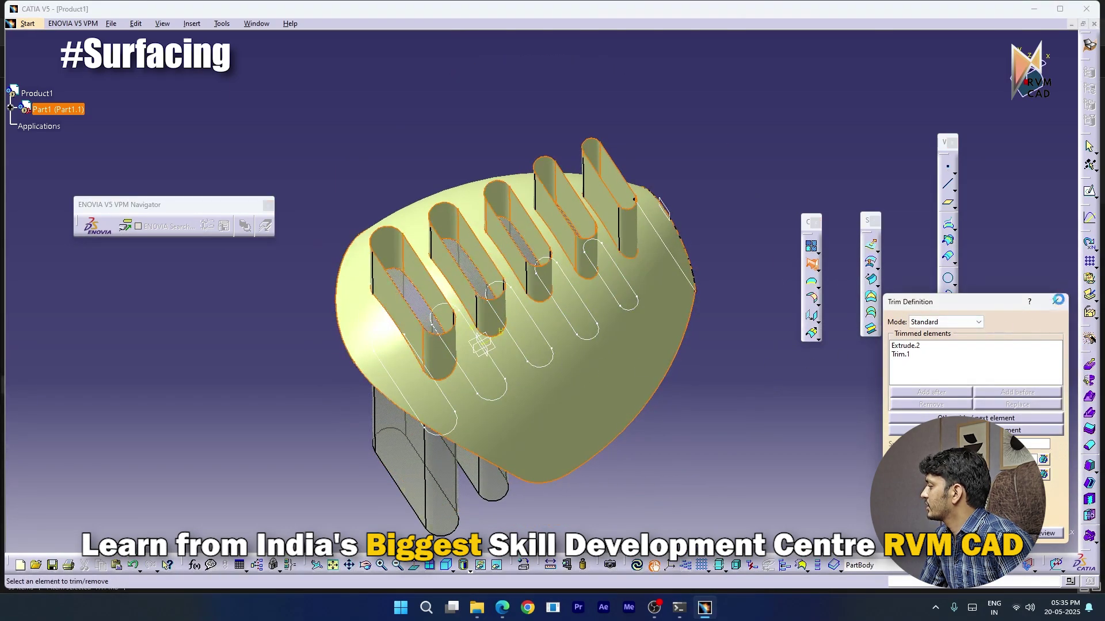
{"action": "left_click", "coordinate": [817, 269]}
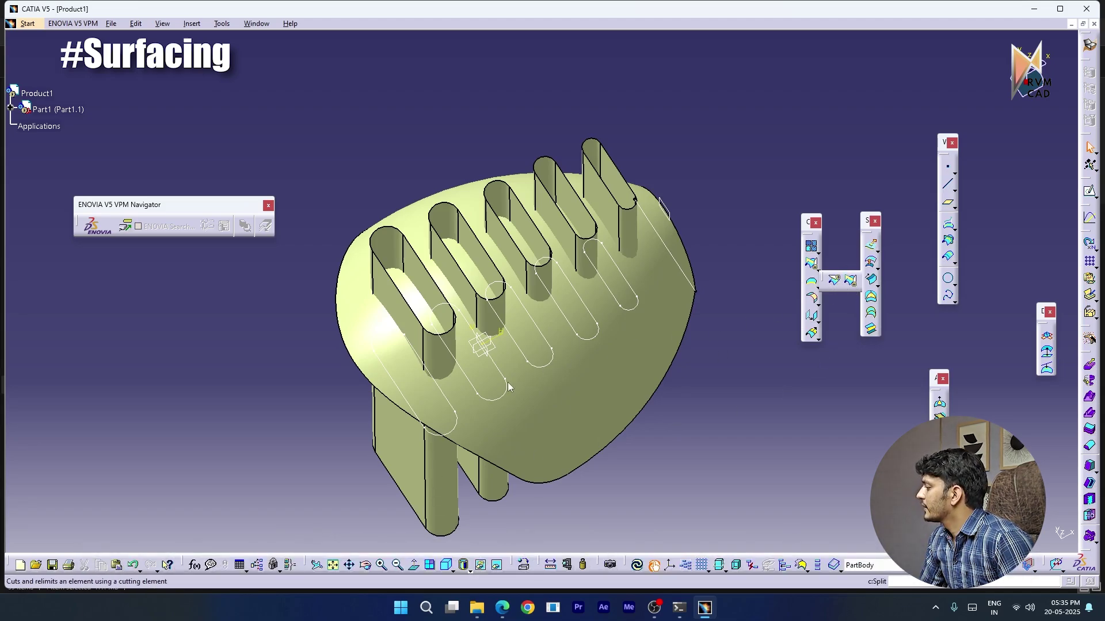
{"action": "left_click", "coordinate": [392, 336]}
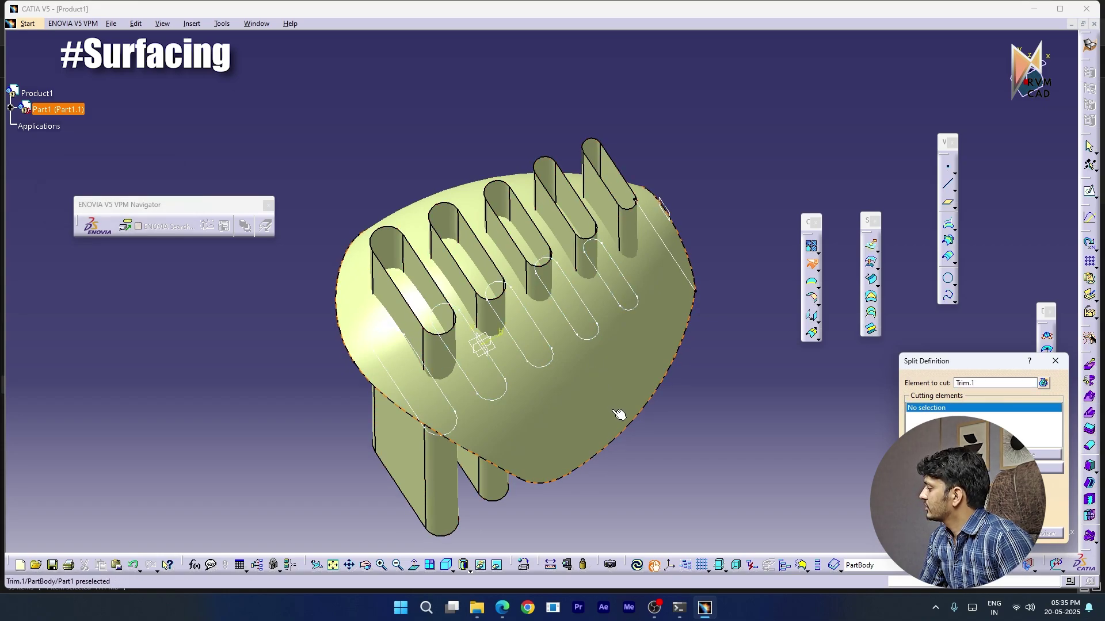
{"action": "left_click", "coordinate": [1055, 361]}
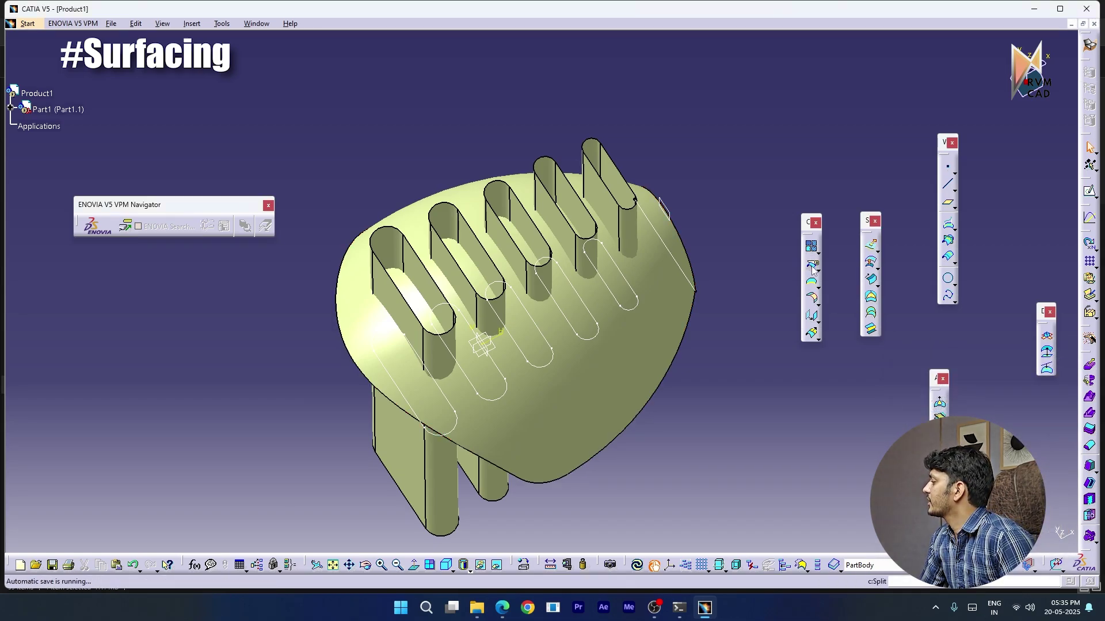
Split the extruded slot walls with the trimmed shell surface, keeping their outer portions and closing the multiple-result prompts
{"action": "left_click", "coordinate": [813, 266]}
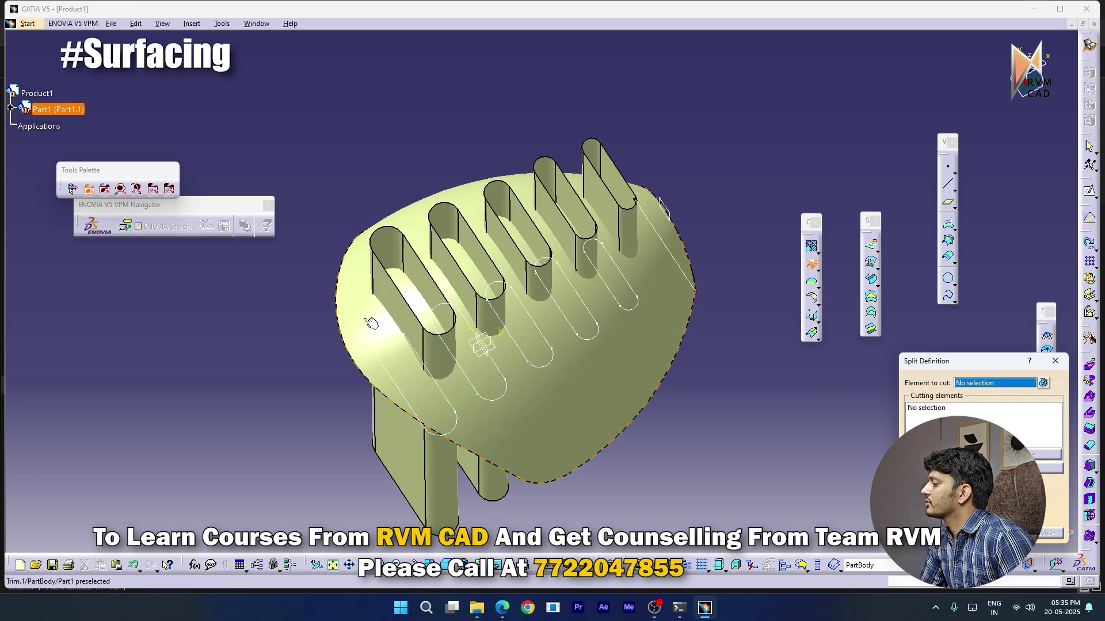
{"action": "left_click", "coordinate": [406, 317]}
{"action": "left_click", "coordinate": [365, 328]}
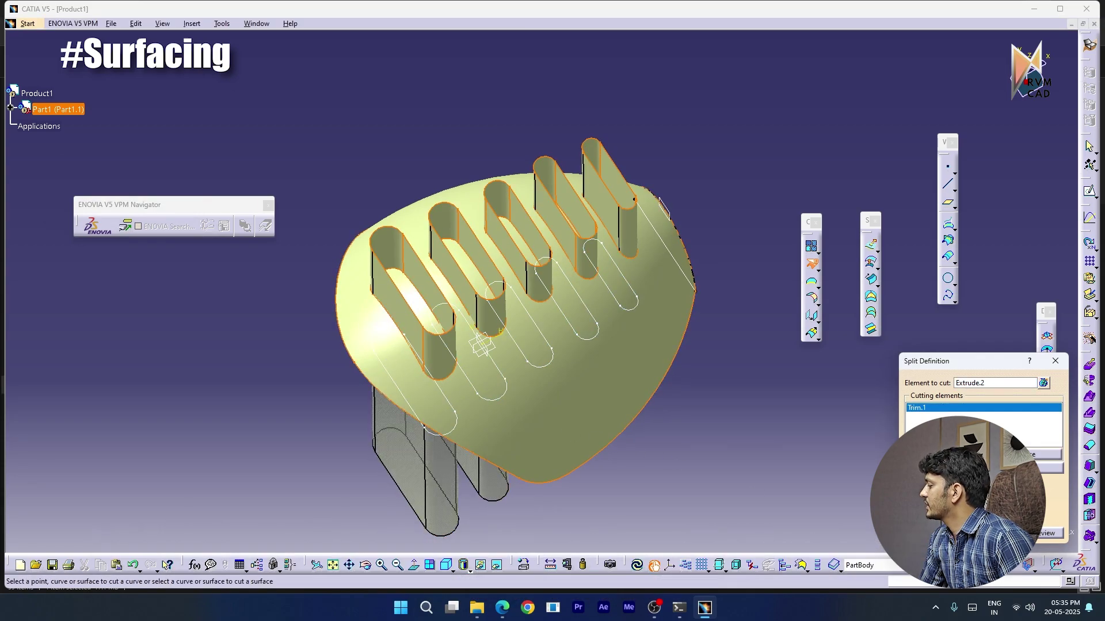
{"action": "left_click", "coordinate": [962, 533]}
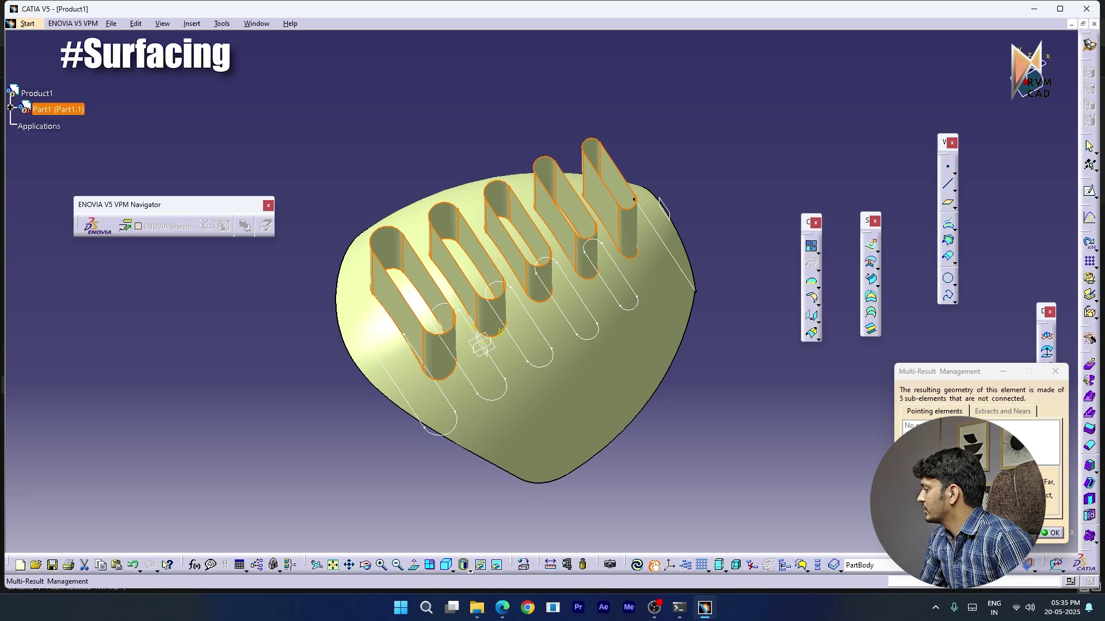
{"action": "left_click", "coordinate": [1049, 534]}
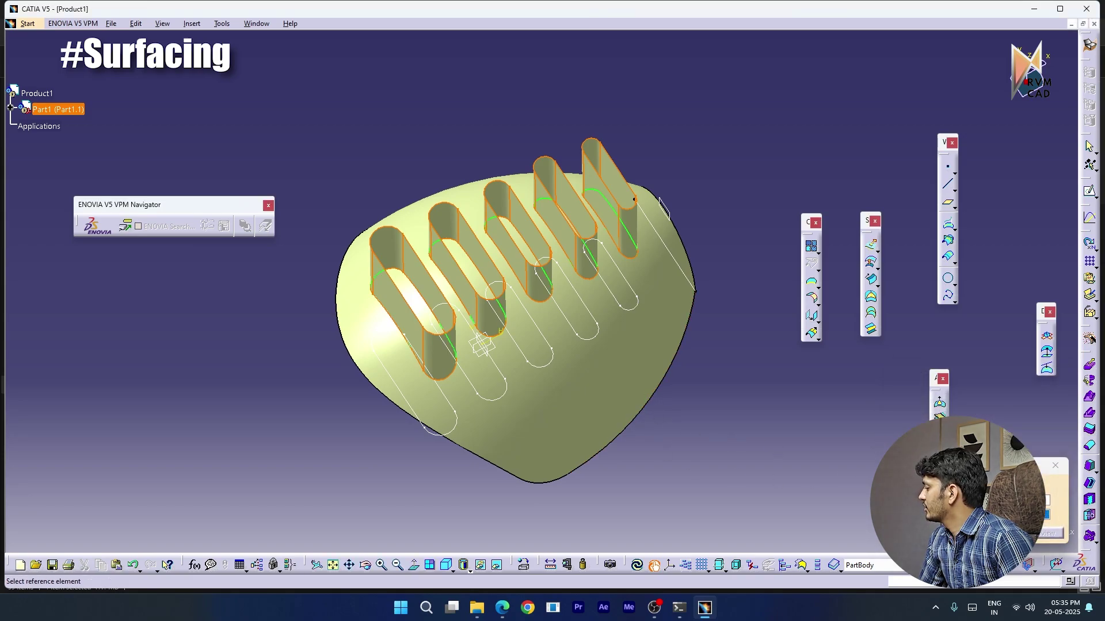
{"action": "left_click", "coordinate": [1055, 466]}
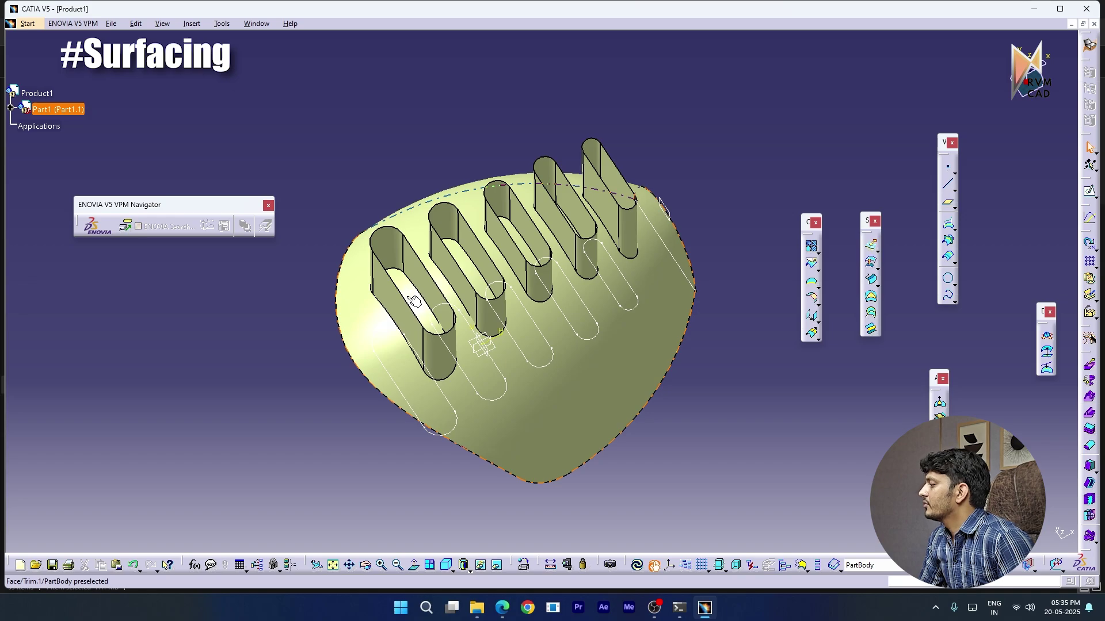
Trim the shell surface against the split slot walls, choosing the sides that leave five open slots and no protruding walls
{"action": "middle_click_drag", "start_coordinate": [464, 267], "coordinate": [691, 248]}
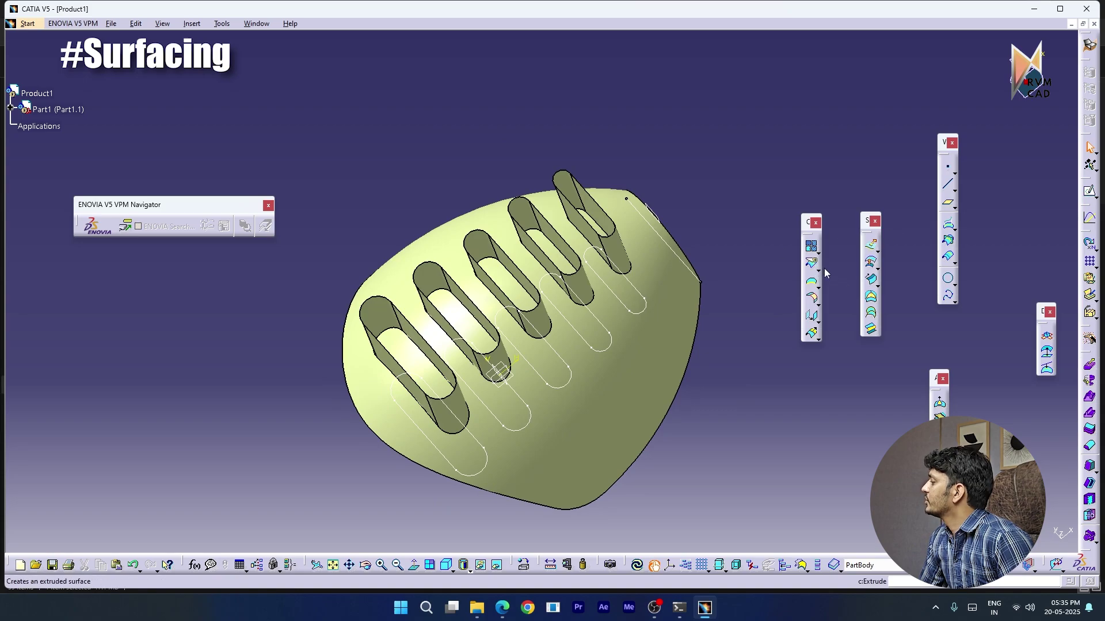
{"action": "left_click", "coordinate": [817, 284]}
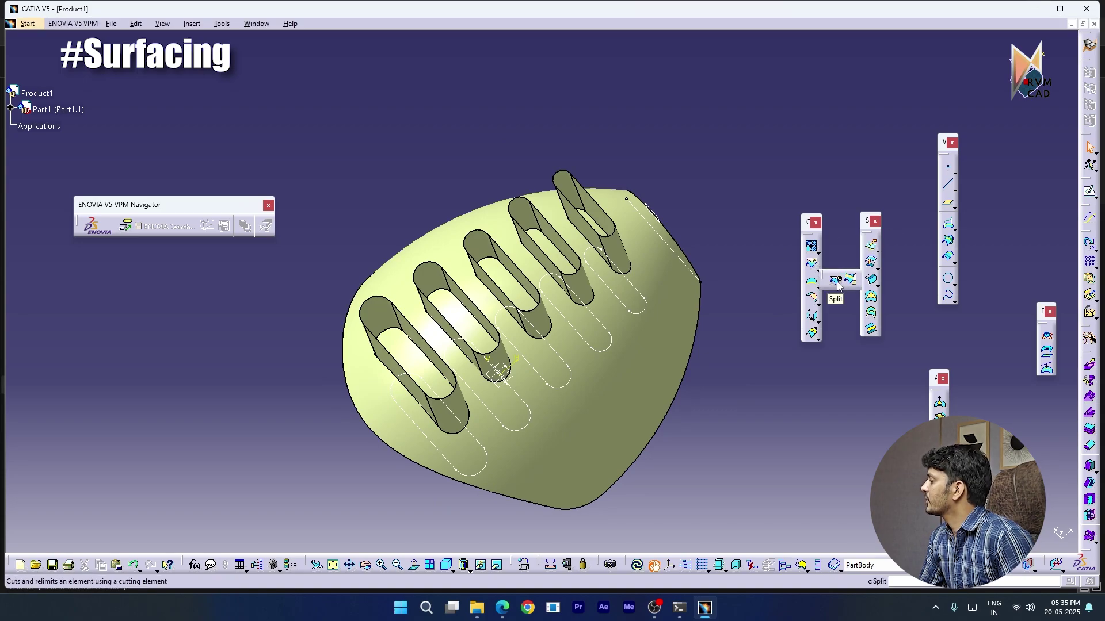
{"action": "left_click", "coordinate": [851, 280]}
{"action": "left_click", "coordinate": [553, 442]}
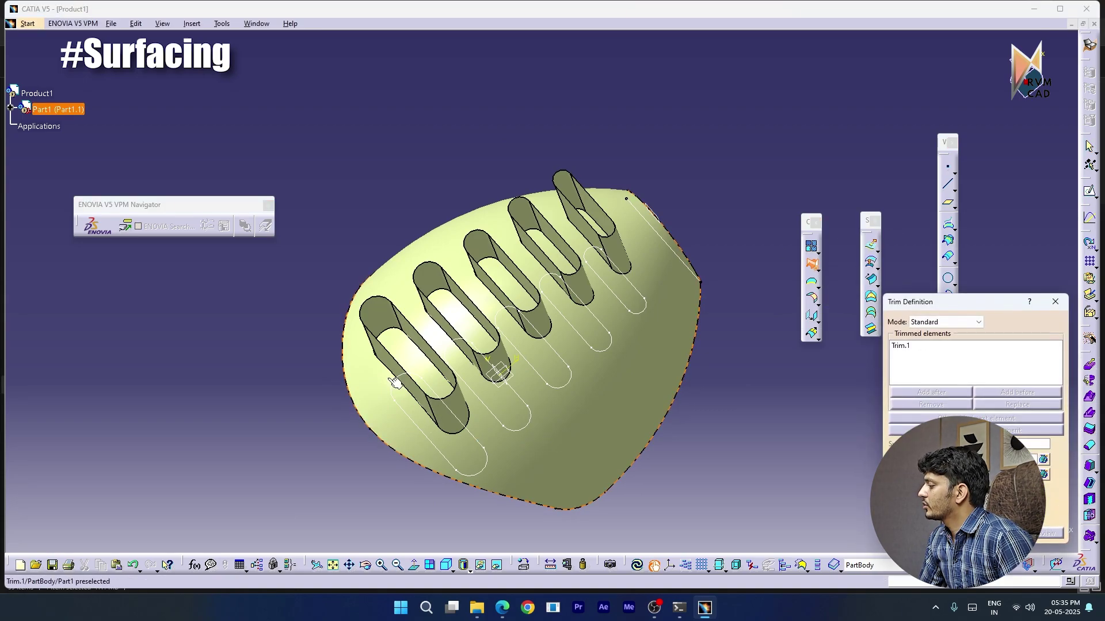
{"action": "left_click", "coordinate": [405, 331]}
{"action": "middle_click_drag", "start_coordinate": [436, 339], "coordinate": [517, 369]}
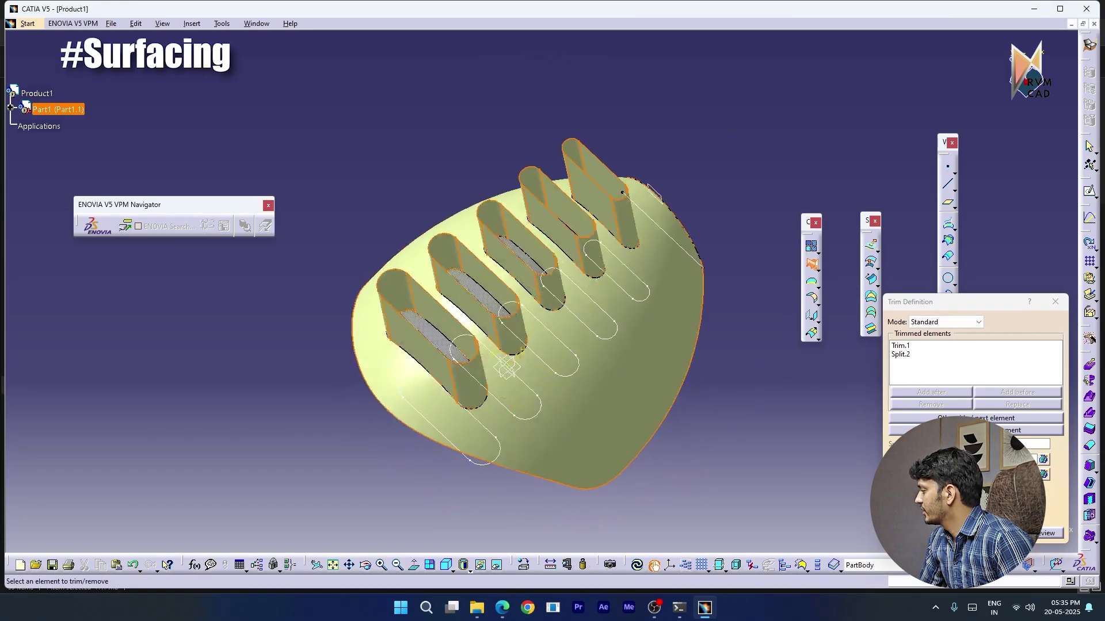
{"action": "left_click", "coordinate": [971, 419]}
{"action": "left_click", "coordinate": [971, 419]}
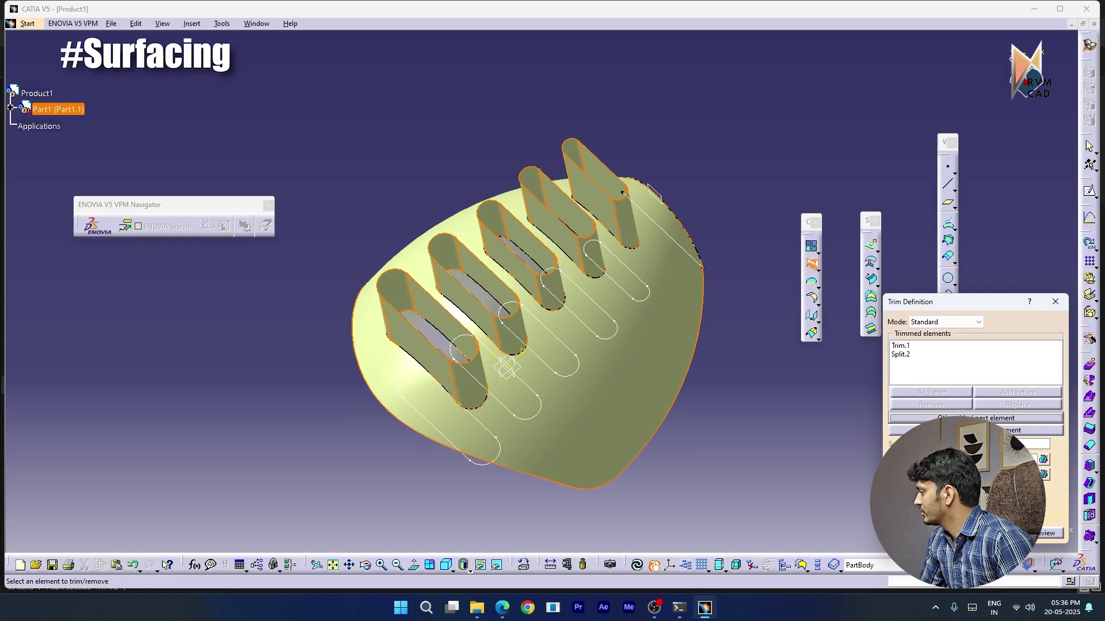
{"action": "left_click", "coordinate": [975, 430]}
{"action": "left_click", "coordinate": [950, 532]}
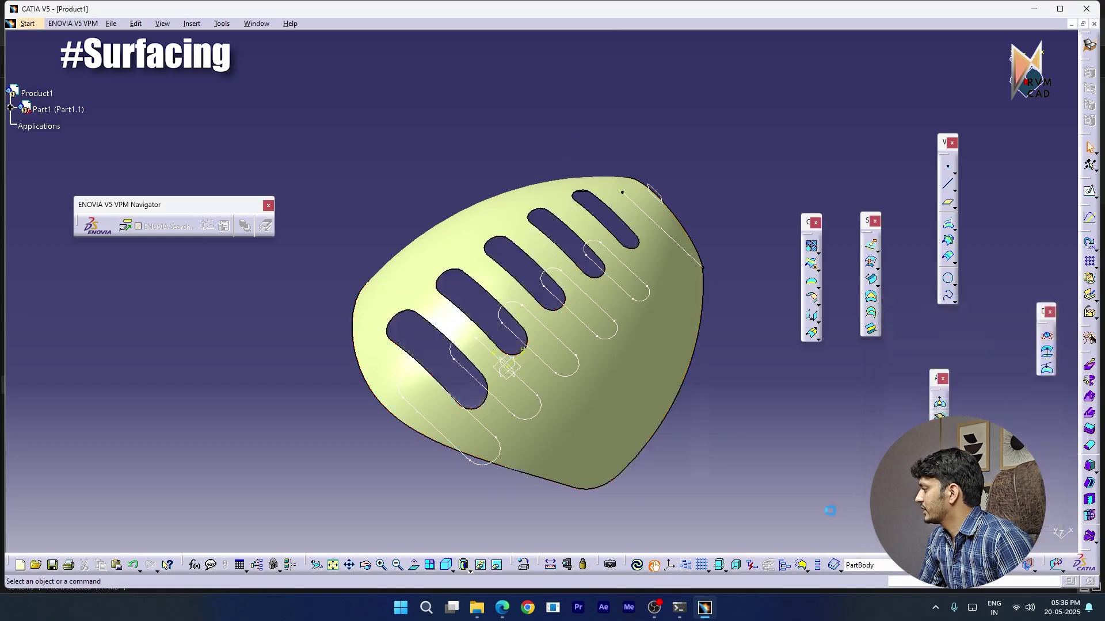
Join the fill surface at the flat end with the slotted trimmed surface
{"action": "mouse_move", "coordinate": [633, 276]}
{"action": "middle_mouse_down"}
{"action": "mouse_move", "coordinate": [717, 305]}
{"action": "mouse_move", "coordinate": [551, 313]}
{"action": "mouse_move", "coordinate": [500, 397]}
{"action": "middle_mouse_up"}
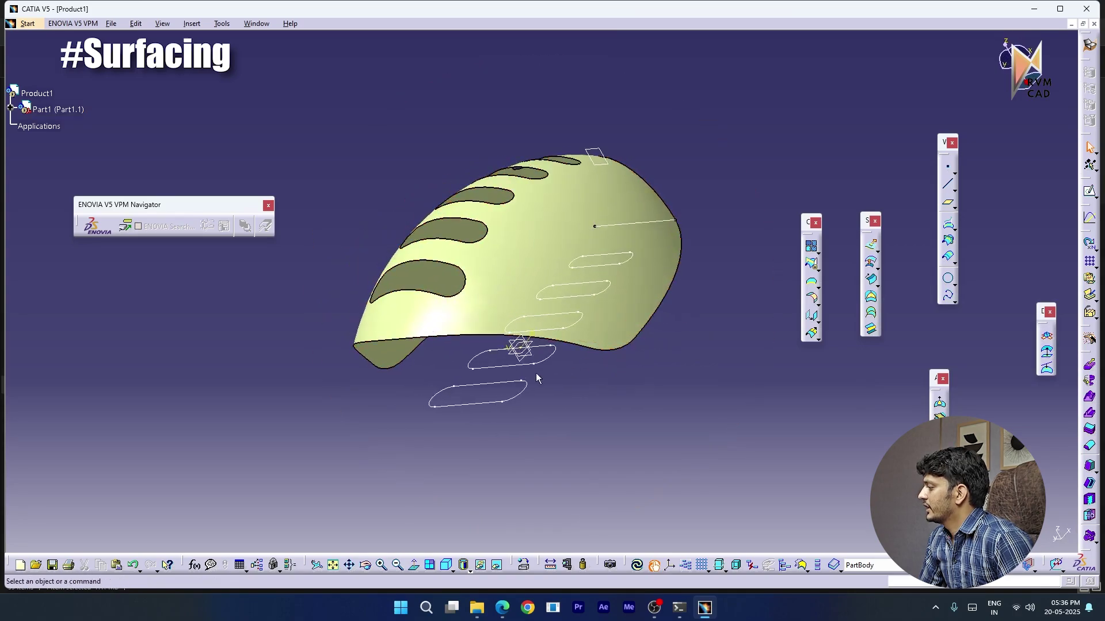
{"action": "left_click", "coordinate": [506, 404]}
{"action": "middle_click_drag", "start_coordinate": [716, 317], "coordinate": [609, 320]}
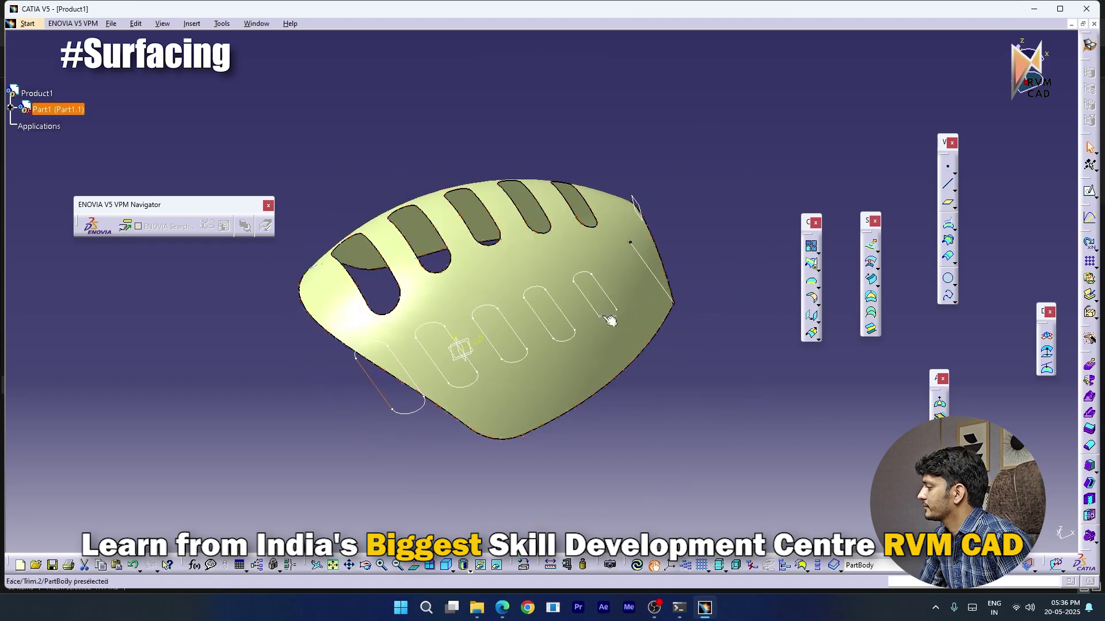
{"action": "middle_click_drag", "start_coordinate": [654, 387], "coordinate": [415, 197]}
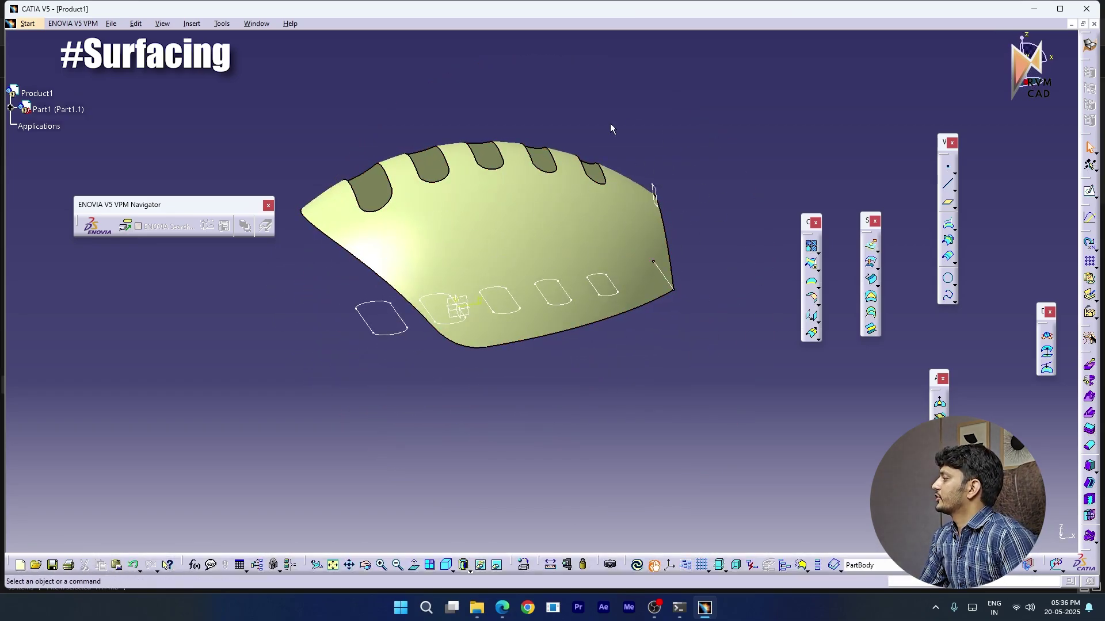
{"action": "middle_click_drag", "start_coordinate": [649, 254], "coordinate": [611, 274]}
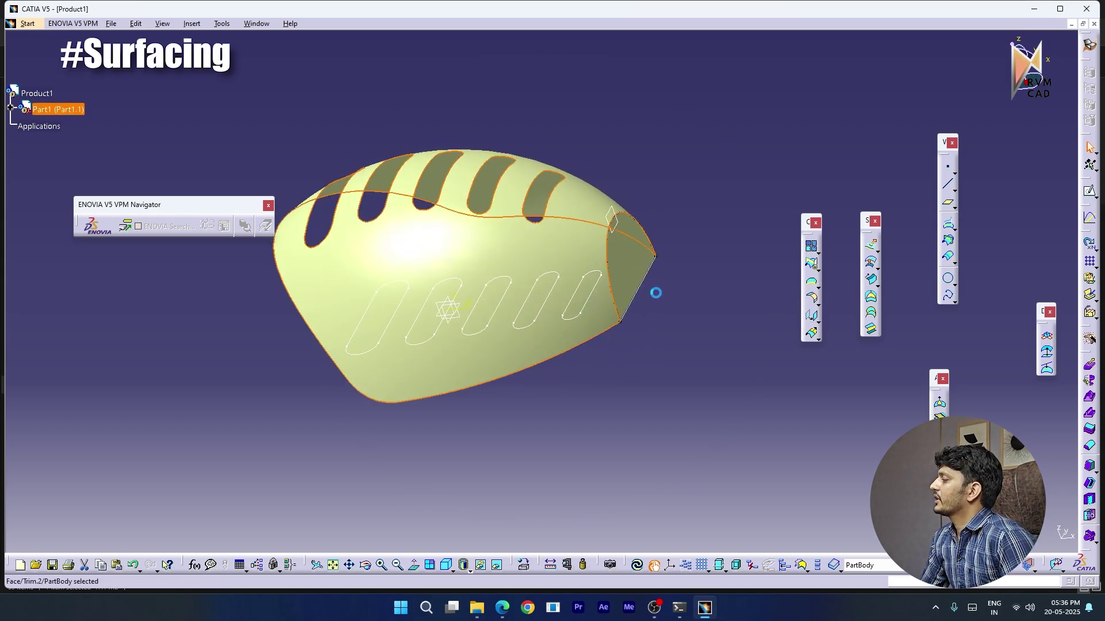
{"action": "left_click", "coordinate": [705, 340]}
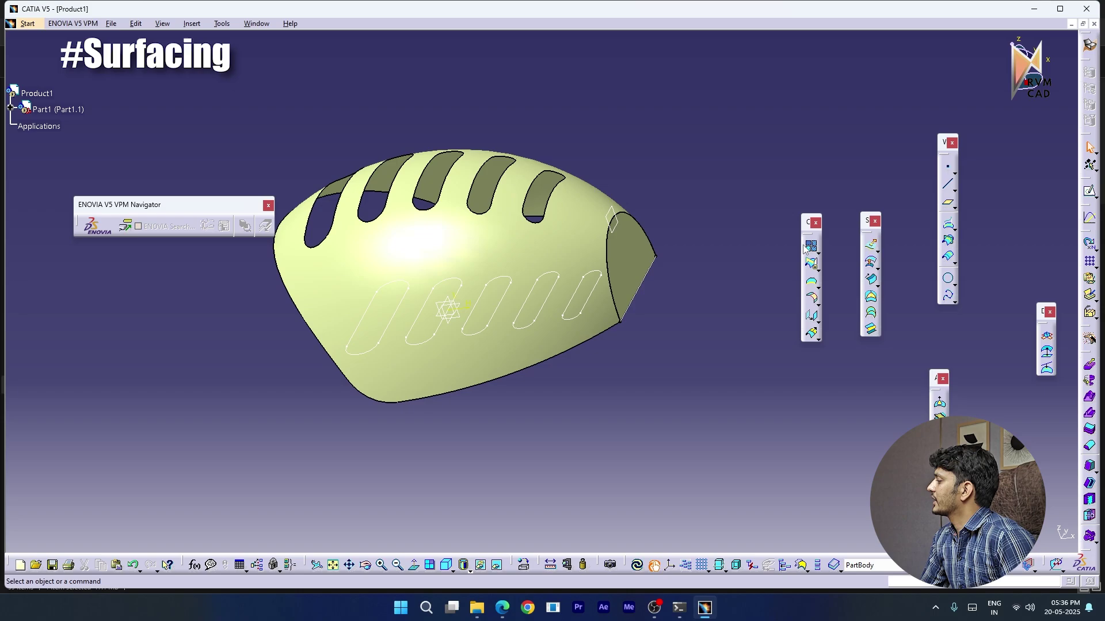
{"action": "left_click", "coordinate": [631, 259]}
{"action": "left_click", "coordinate": [566, 243]}
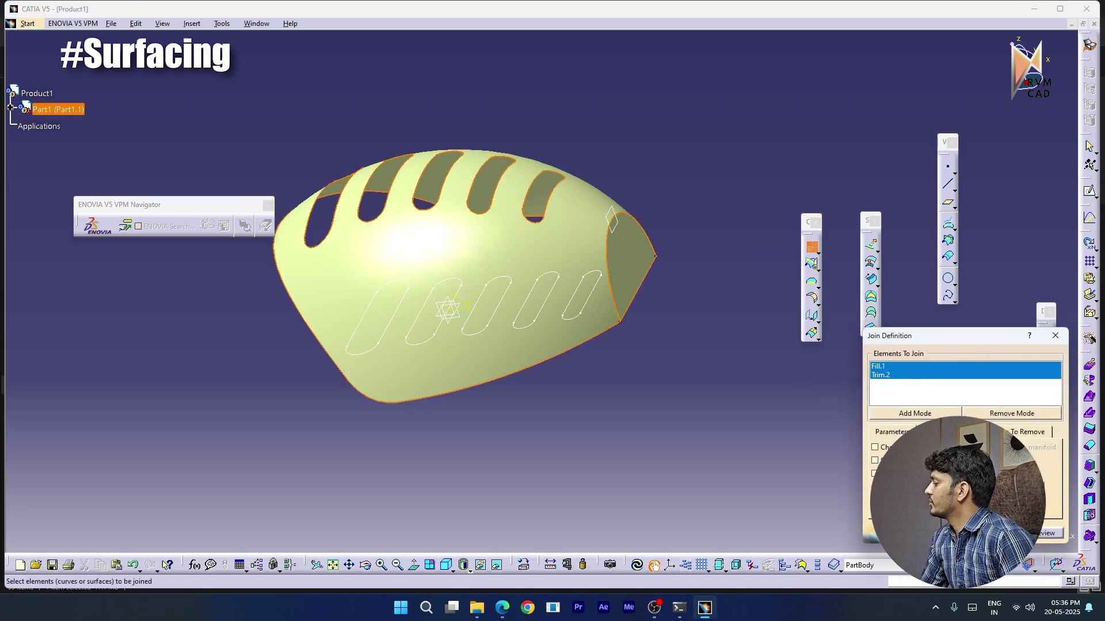
{"action": "left_click", "coordinate": [951, 533]}
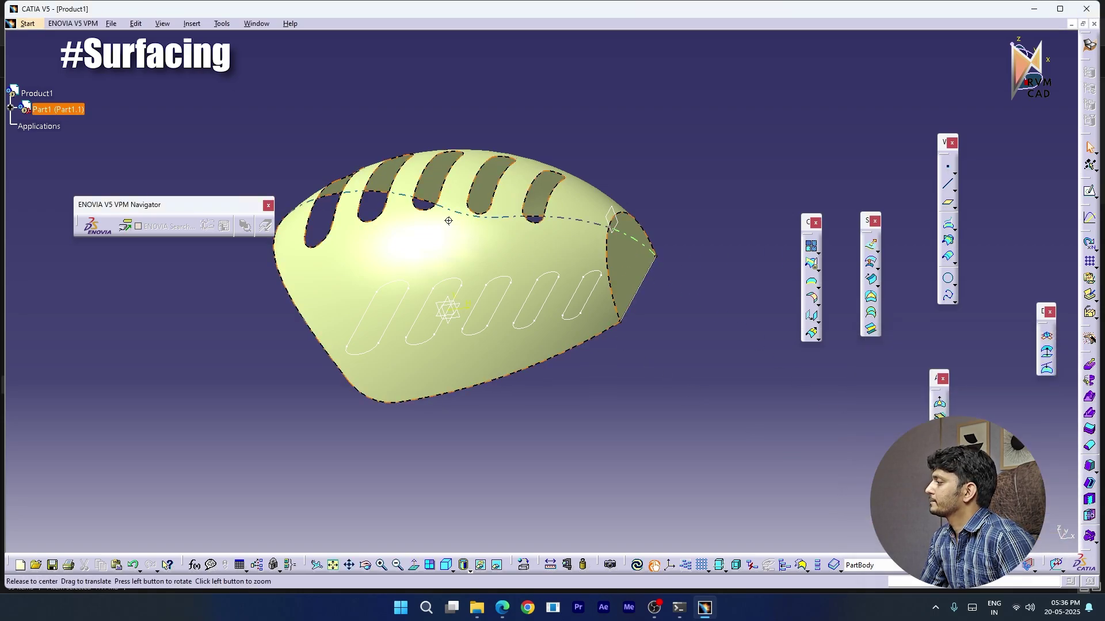
Switch to the Part Design workbench and create a thick surface from the joined shell surface
{"action": "middle_click_drag", "start_coordinate": [447, 223], "coordinate": [575, 239]}
{"action": "left_click", "coordinate": [28, 24]}
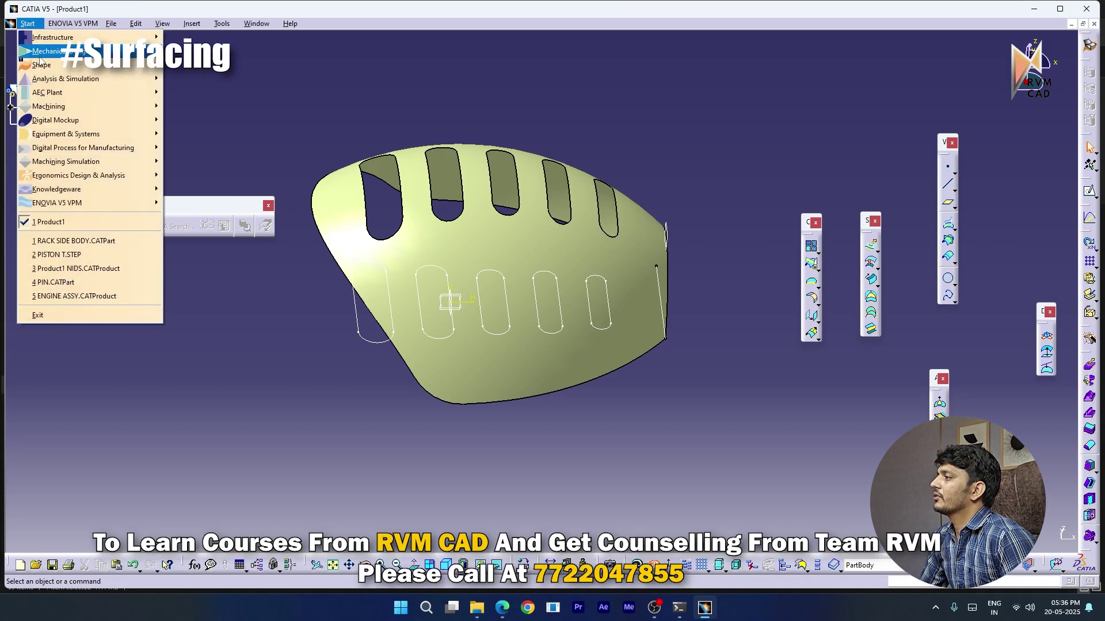
{"action": "mouse_move", "coordinate": [49, 52]}
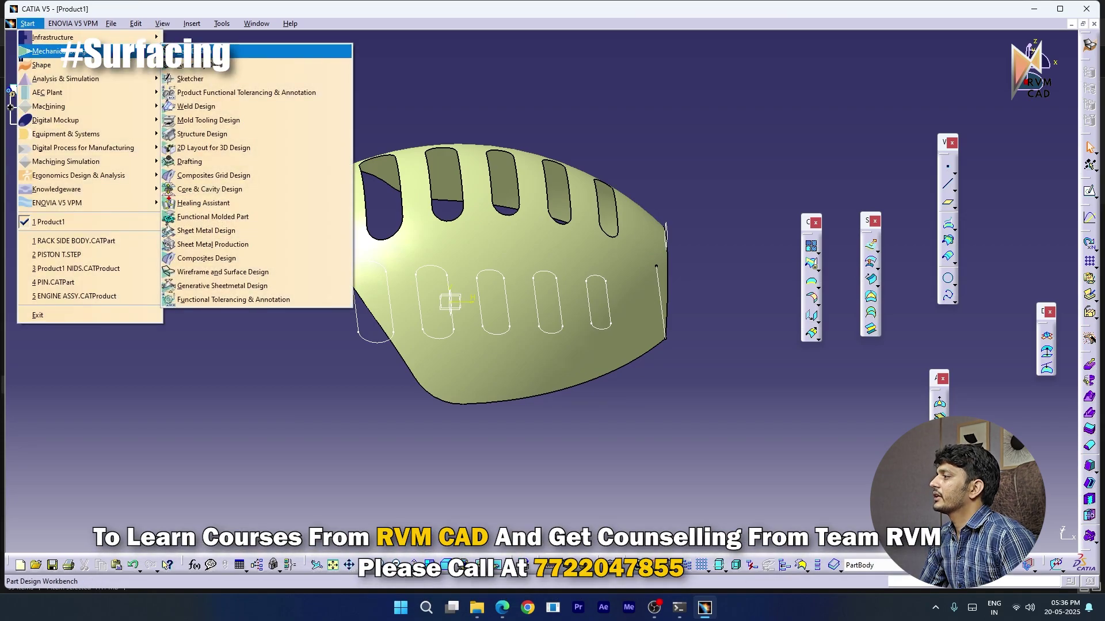
{"action": "left_click", "coordinate": [195, 50]}
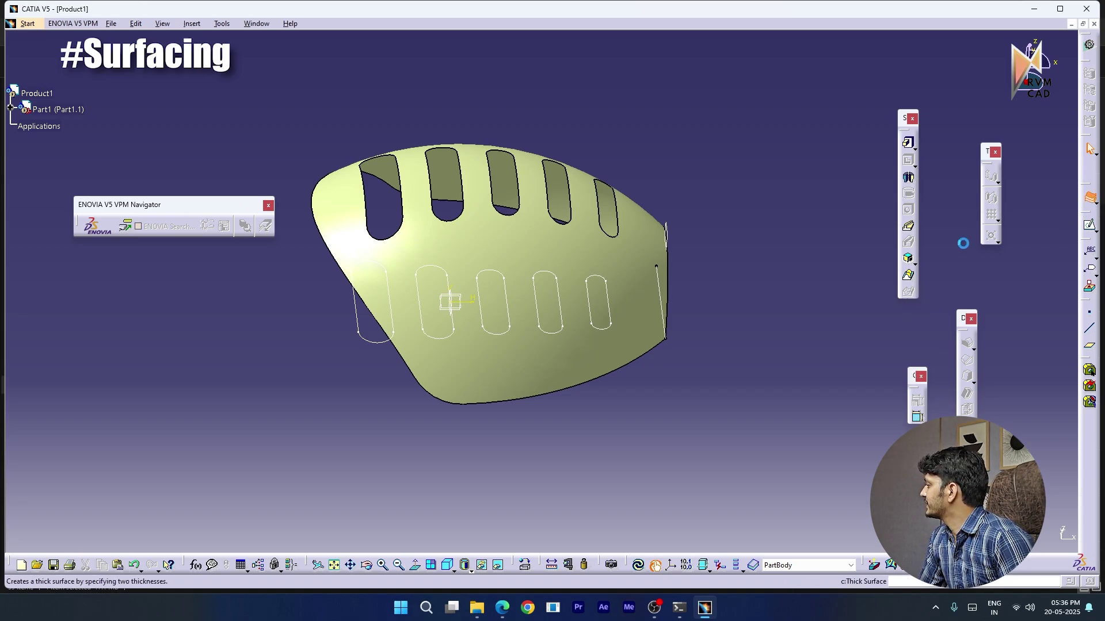
{"action": "middle_click_drag", "start_coordinate": [687, 366], "coordinate": [654, 357]}
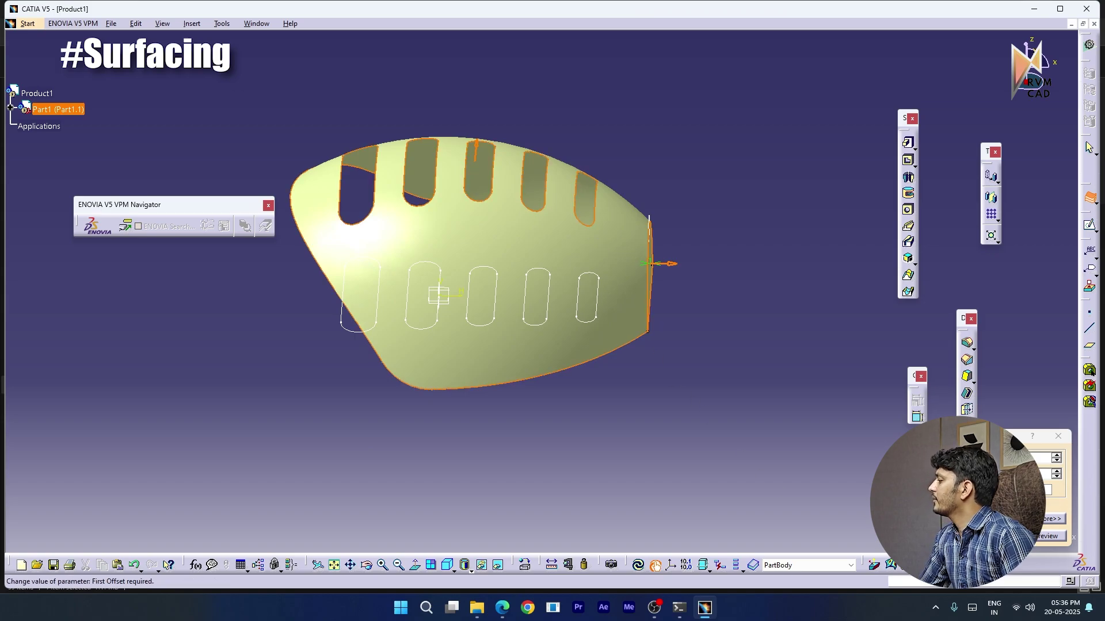
{"action": "left_click", "coordinate": [969, 537]}
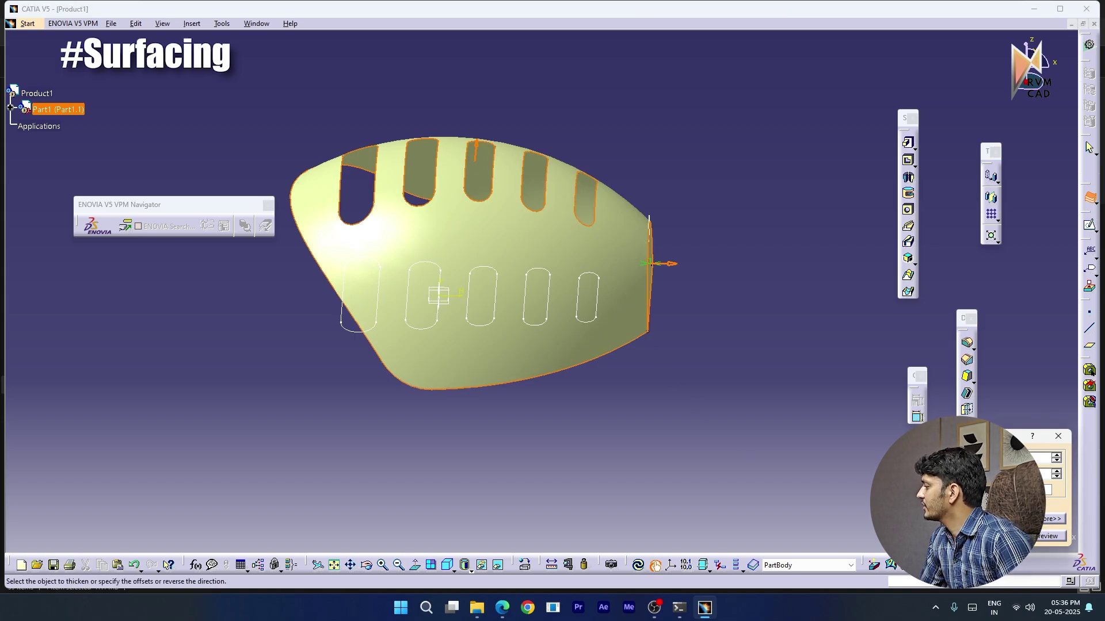
Hide the joined surface and all sketches so that the thickened solid stands alone
{"action": "middle_click_drag", "start_coordinate": [601, 401], "coordinate": [392, 309]}
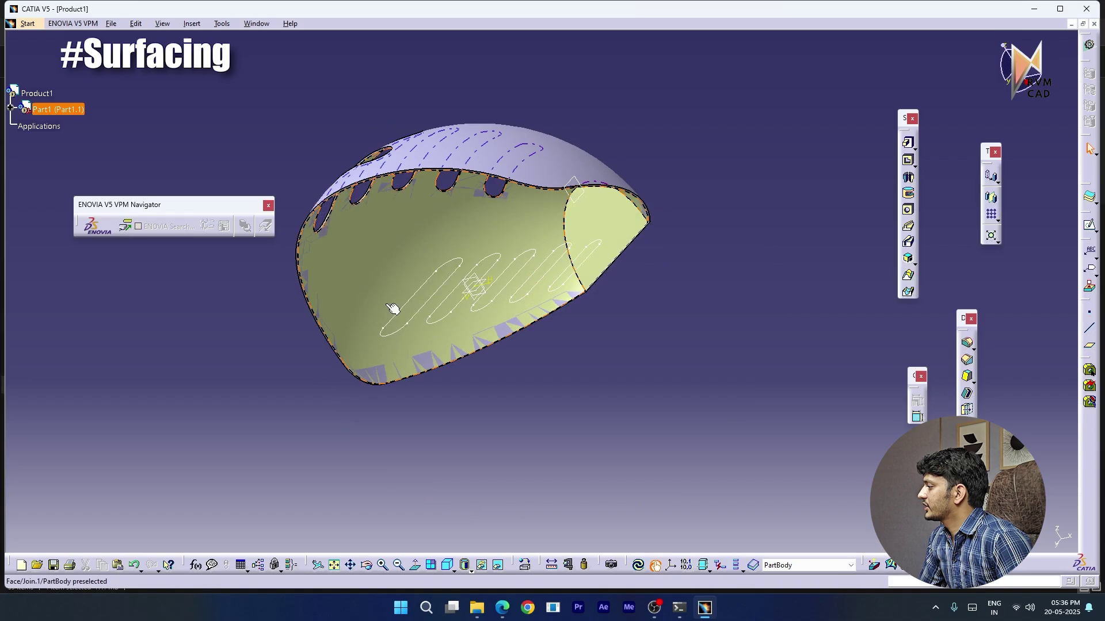
{"action": "right_click", "coordinate": [384, 251]}
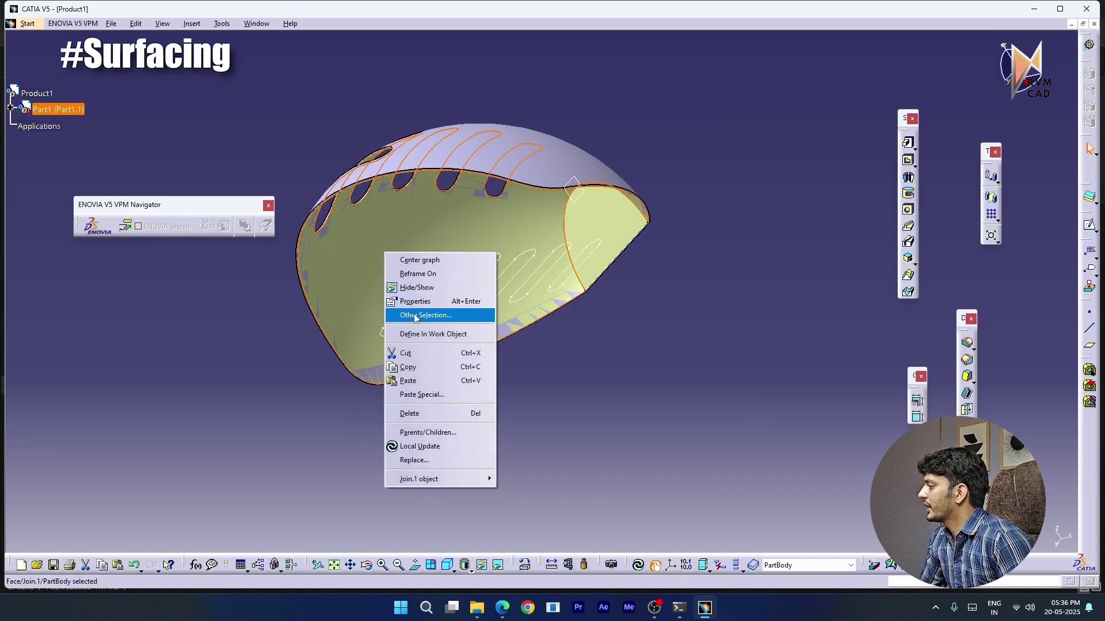
{"action": "left_click", "coordinate": [419, 290]}
{"action": "middle_click_drag", "start_coordinate": [609, 266], "coordinate": [685, 328]}
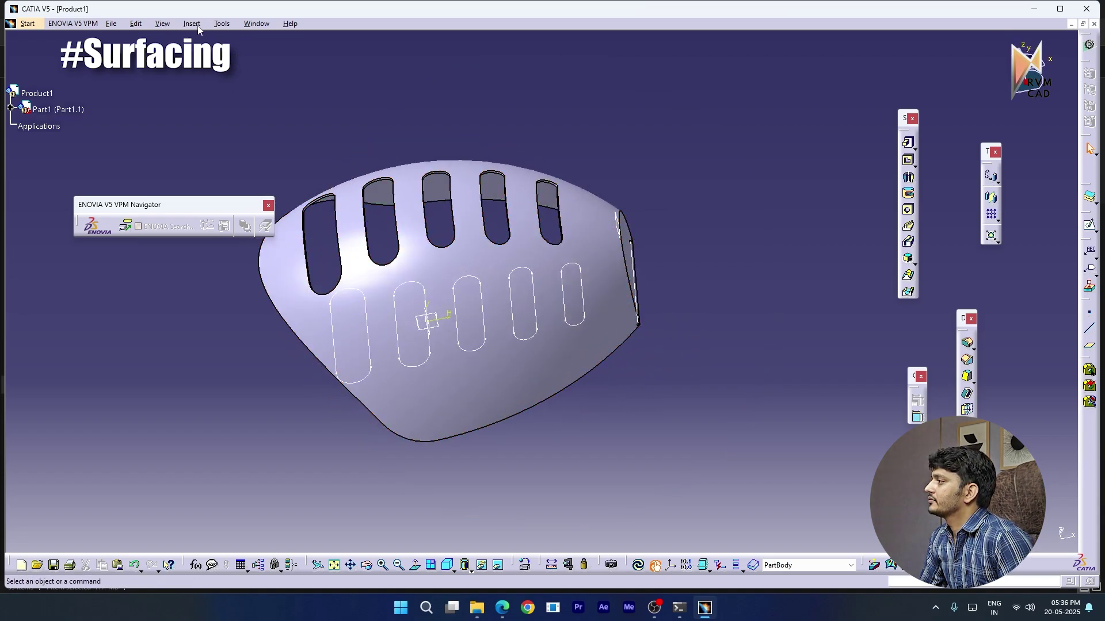
{"action": "left_click", "coordinate": [222, 24]}
{"action": "mouse_move", "coordinate": [265, 117]}
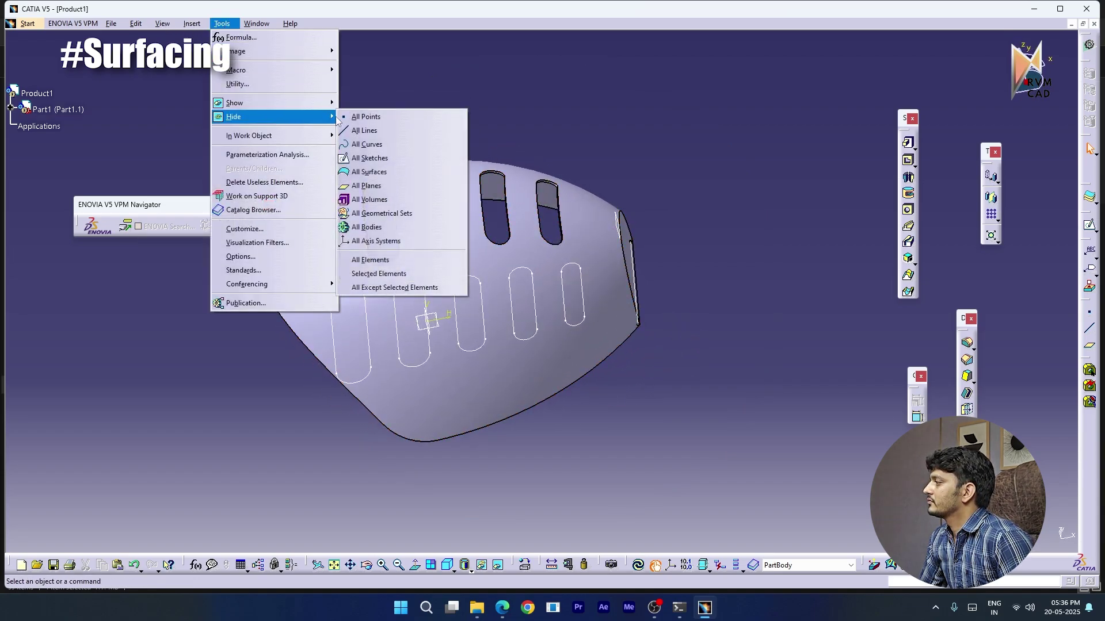
{"action": "left_click", "coordinate": [370, 172]}
Examine the thickened shell's slots, outer side and flat end
{"action": "middle_click_drag", "start_coordinate": [668, 237], "coordinate": [534, 168]}
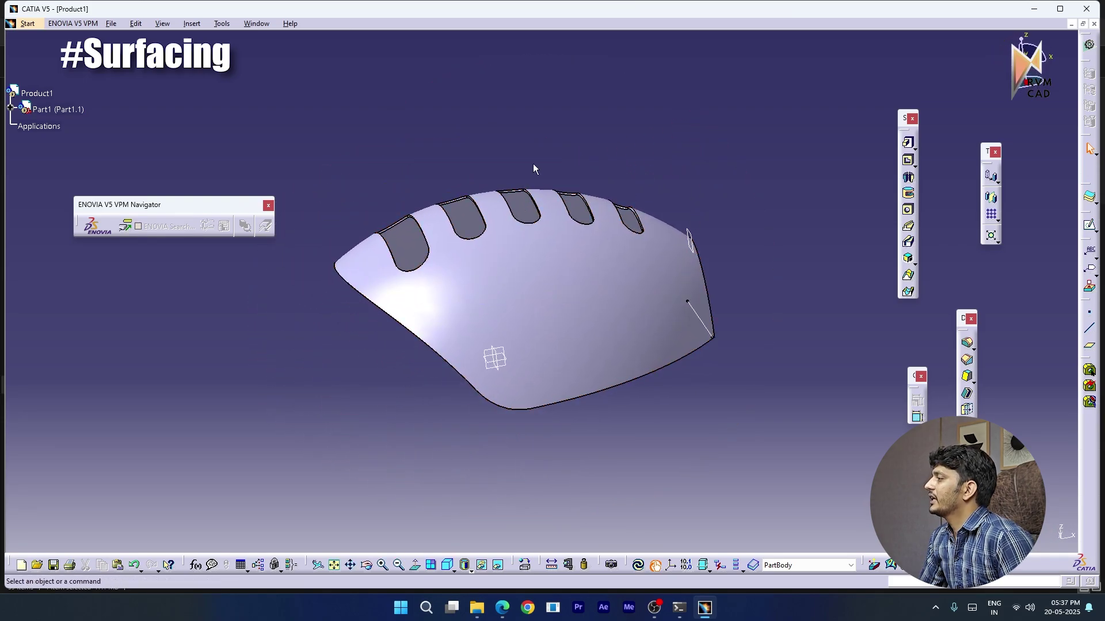
{"action": "left_click", "coordinate": [220, 26]}
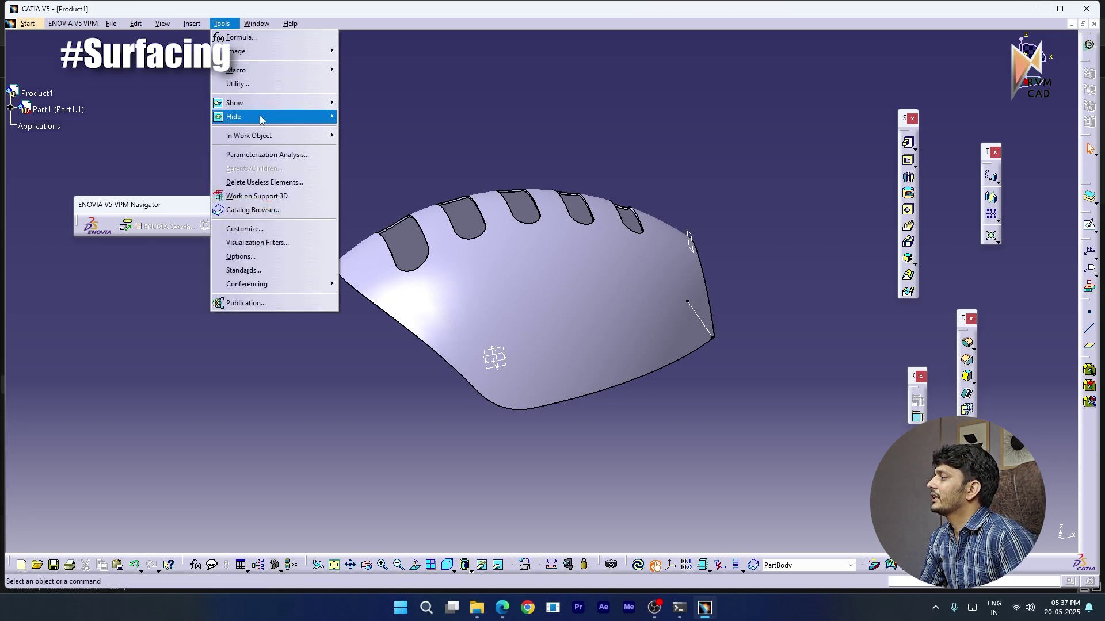
{"action": "mouse_move", "coordinate": [270, 116]}
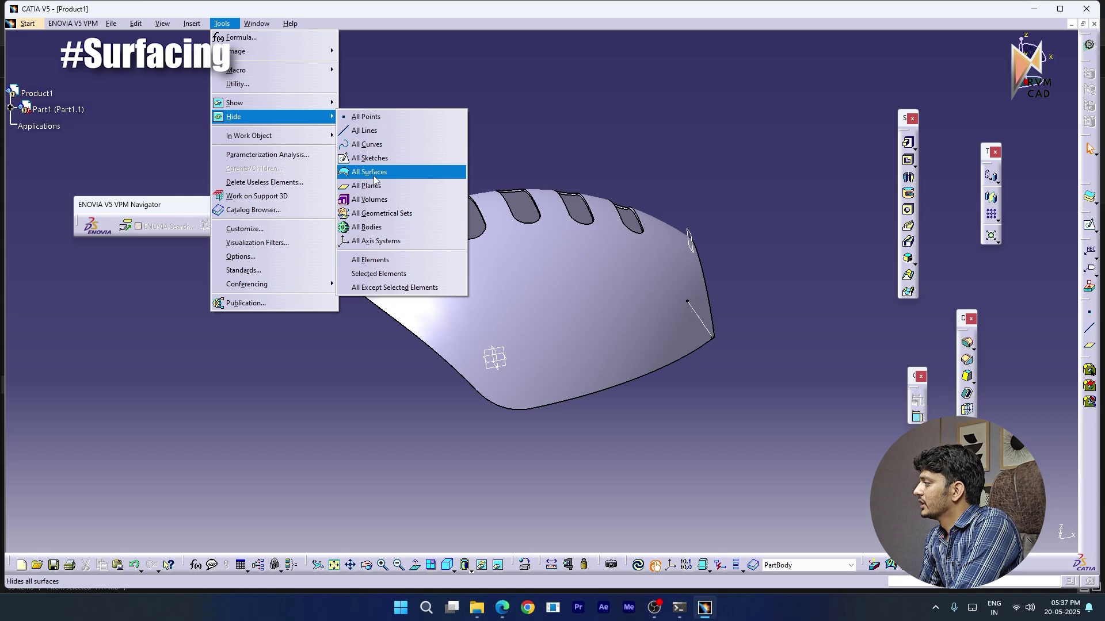
{"action": "left_click", "coordinate": [589, 147]}
{"action": "middle_click_drag", "start_coordinate": [653, 288], "coordinate": [429, 335]}
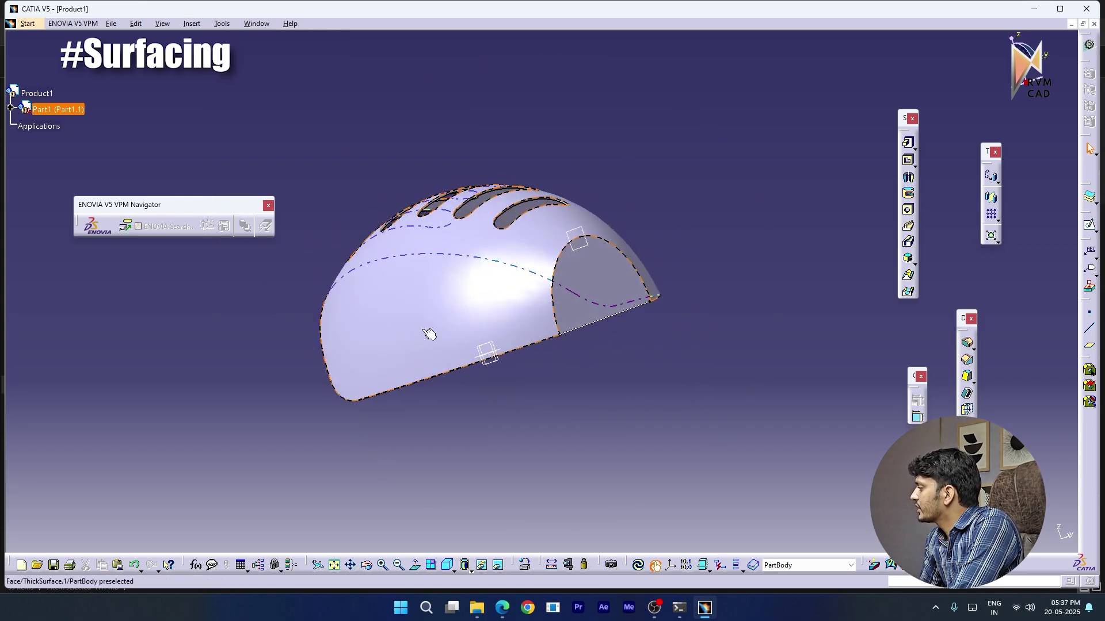
{"action": "middle_click_drag", "start_coordinate": [654, 239], "coordinate": [621, 359]}
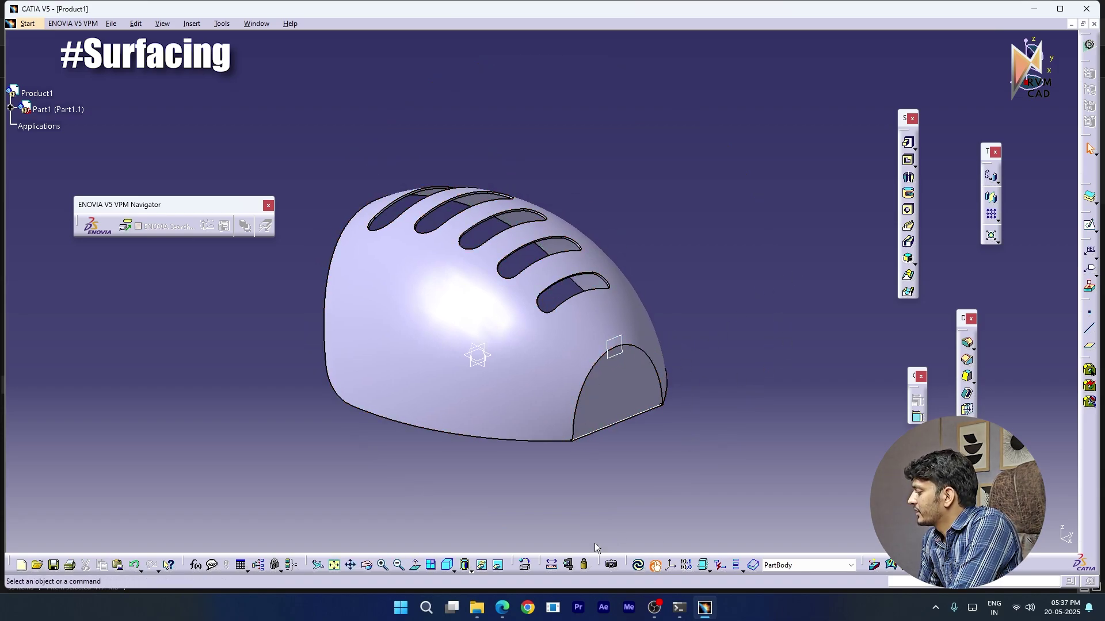
Check the fillet radii in the workbook drawing and start a variable radius fillet on the arched edge of the flat end
{"action": "left_click", "coordinate": [502, 608]}
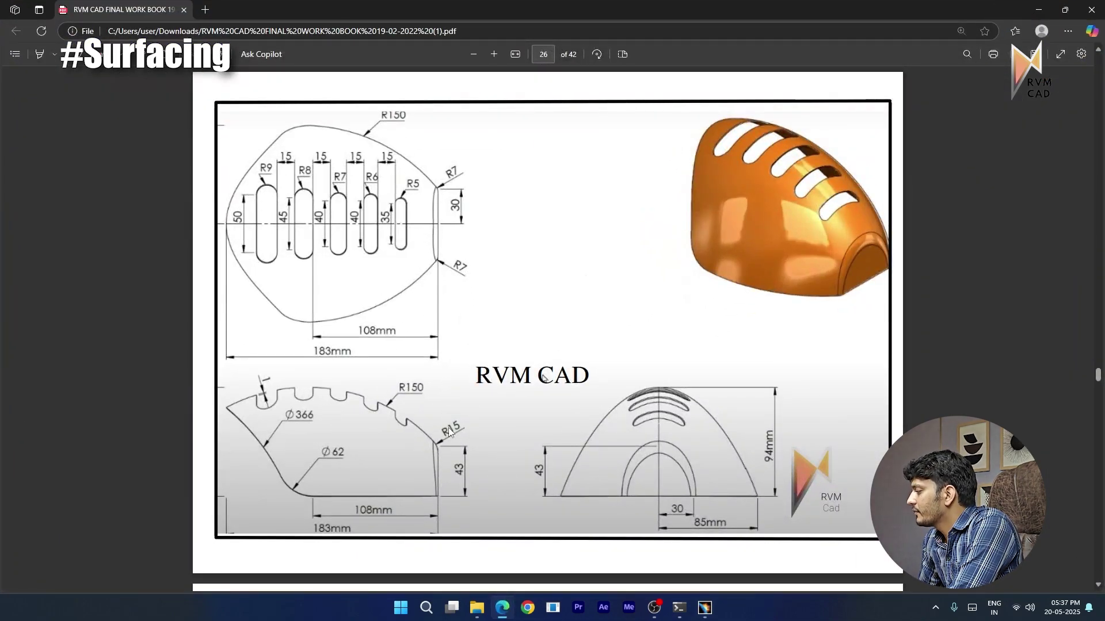
{"action": "left_click", "coordinate": [1039, 13]}
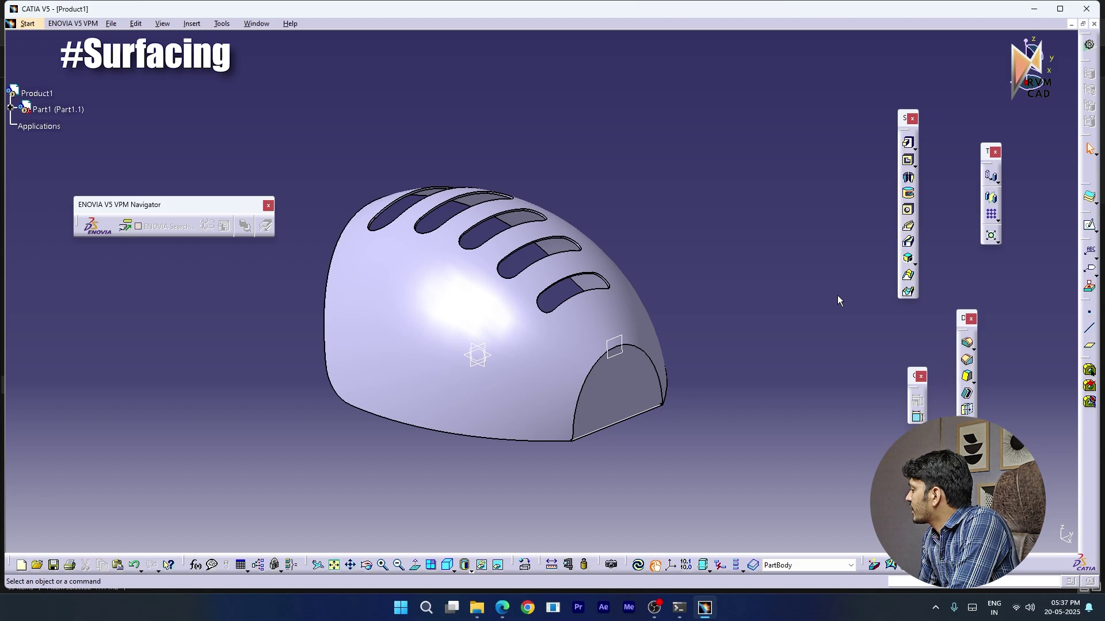
{"action": "left_click", "coordinate": [972, 349]}
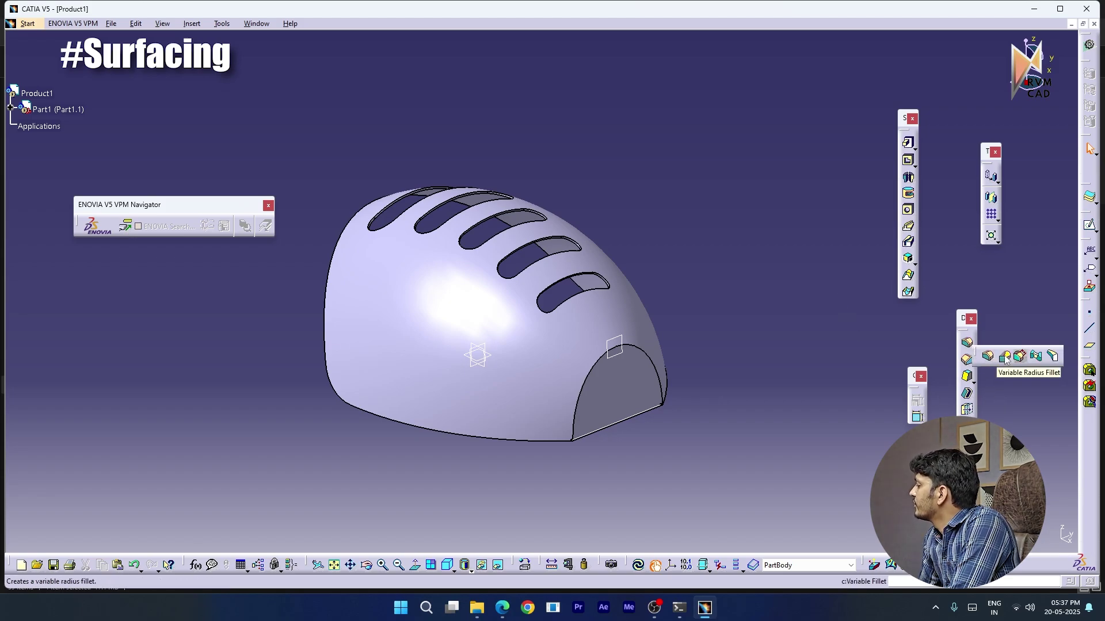
{"action": "left_click", "coordinate": [1005, 358]}
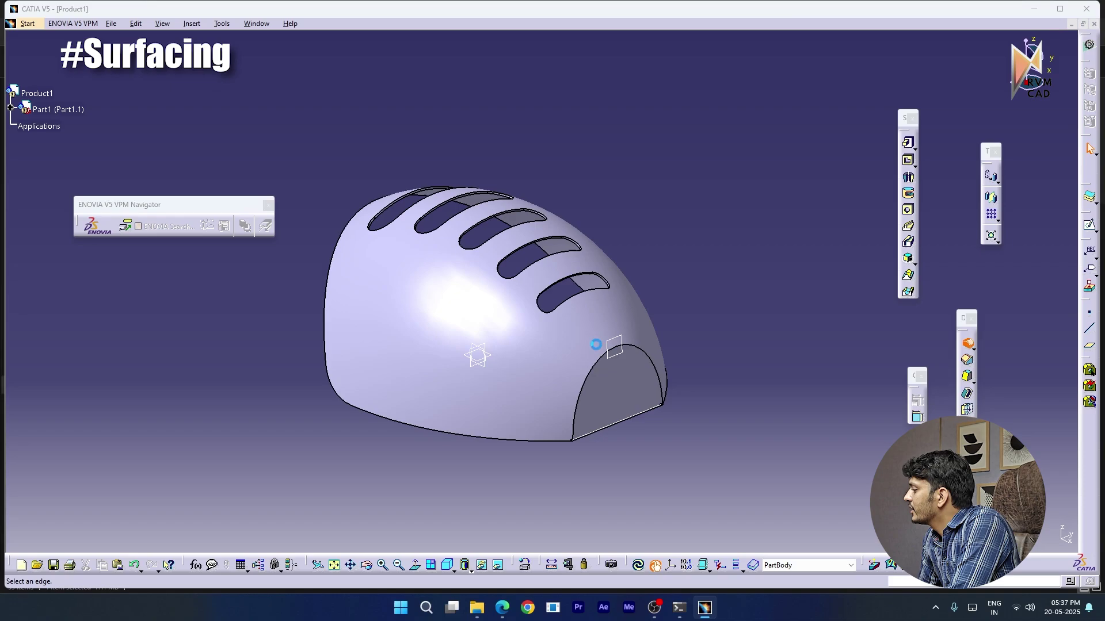
{"action": "left_click", "coordinate": [585, 374]}
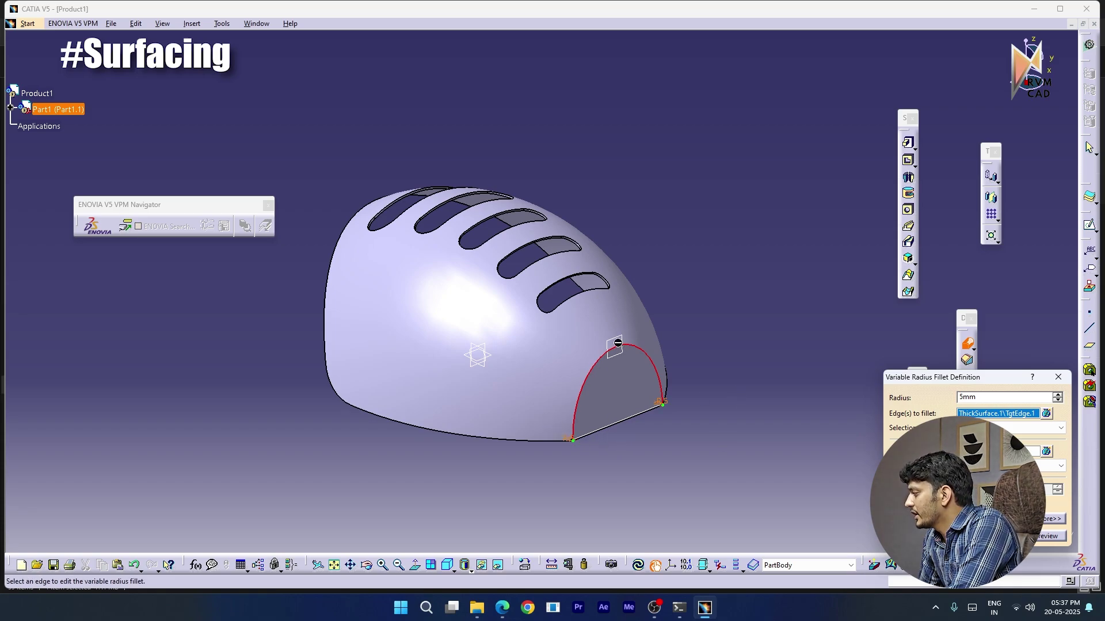
Create a midpoint on the arched edge as an additional radius control point of the variable fillet
{"action": "right_click", "coordinate": [1030, 451]}
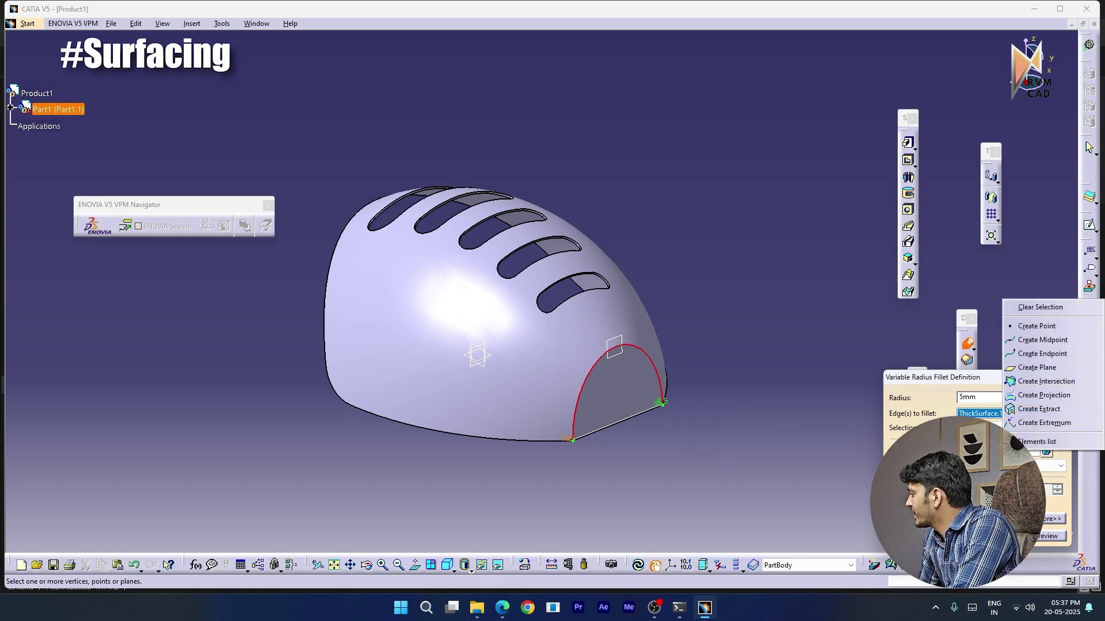
{"action": "left_click", "coordinate": [1043, 340]}
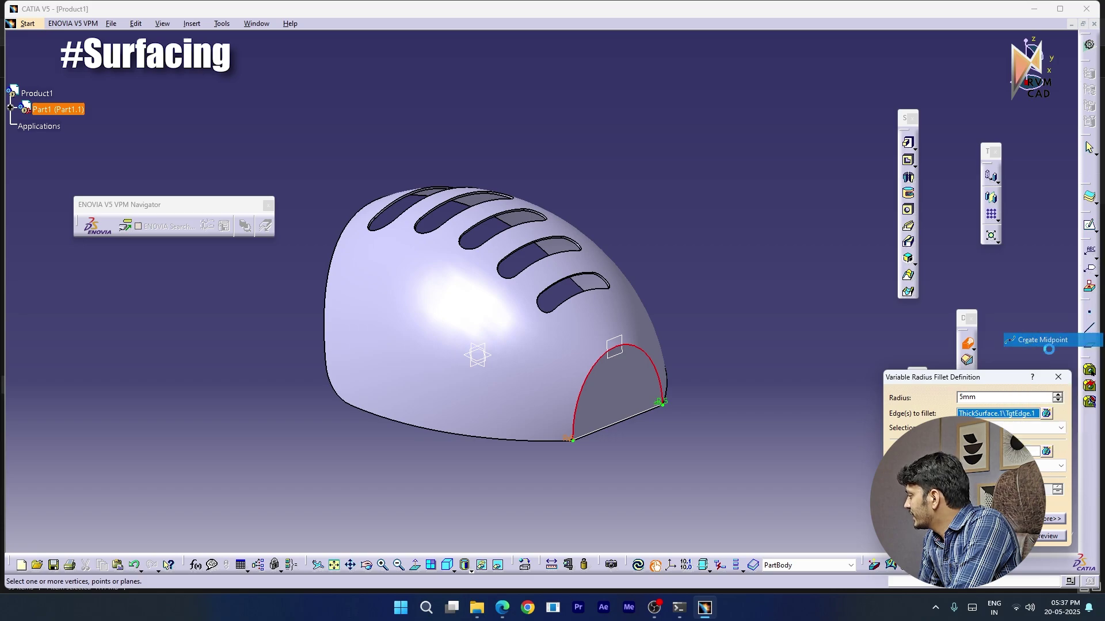
{"action": "left_click", "coordinate": [621, 350]}
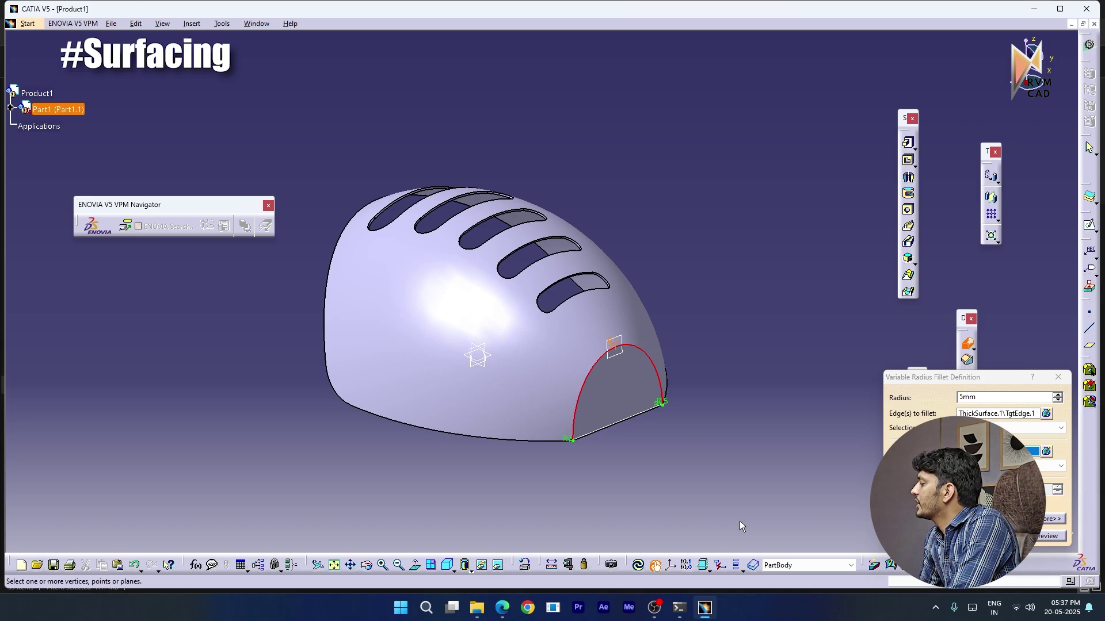
Open the fillet radius at the arched edge's front lower endpoint for editing and consult the workbook drawing for its value
{"action": "double_click", "coordinate": [570, 439]}
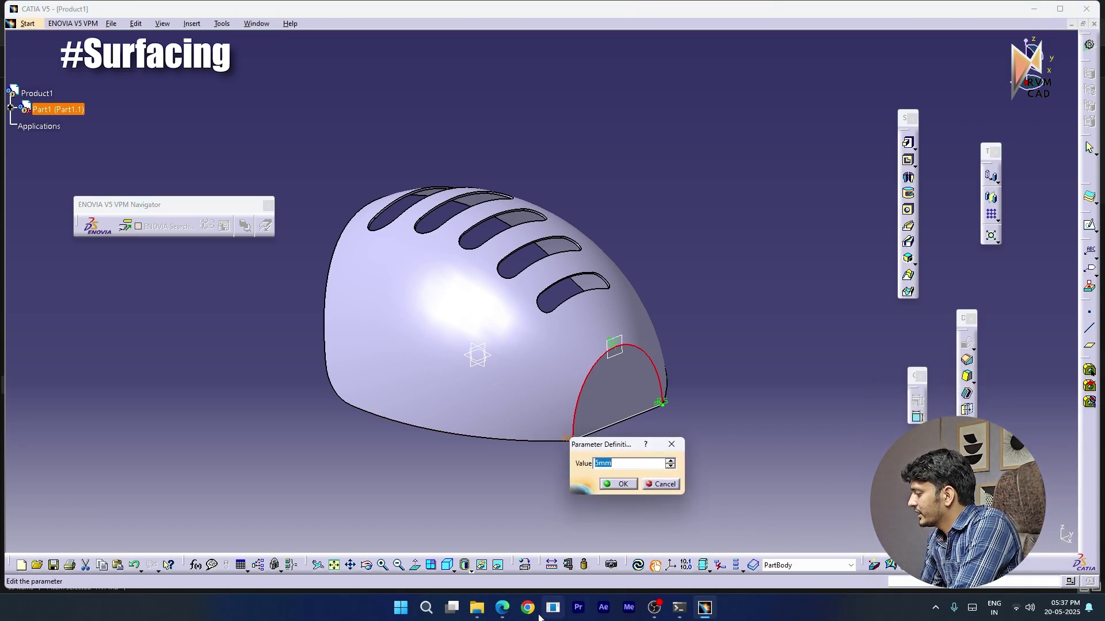
{"action": "mouse_move", "coordinate": [502, 608]}
{"action": "left_click", "coordinate": [503, 540]}
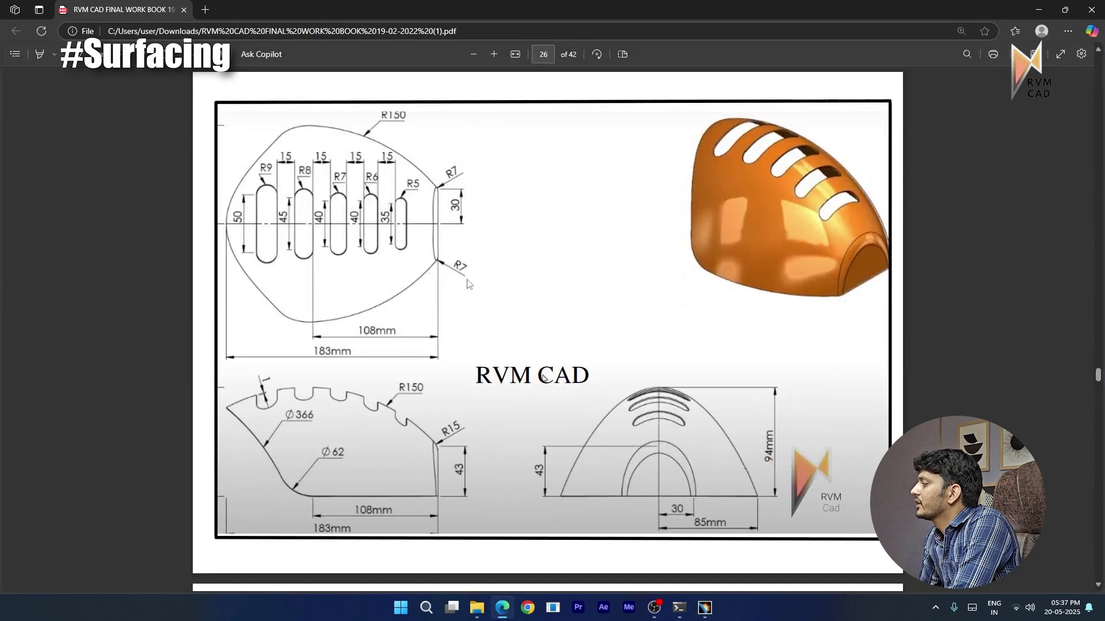